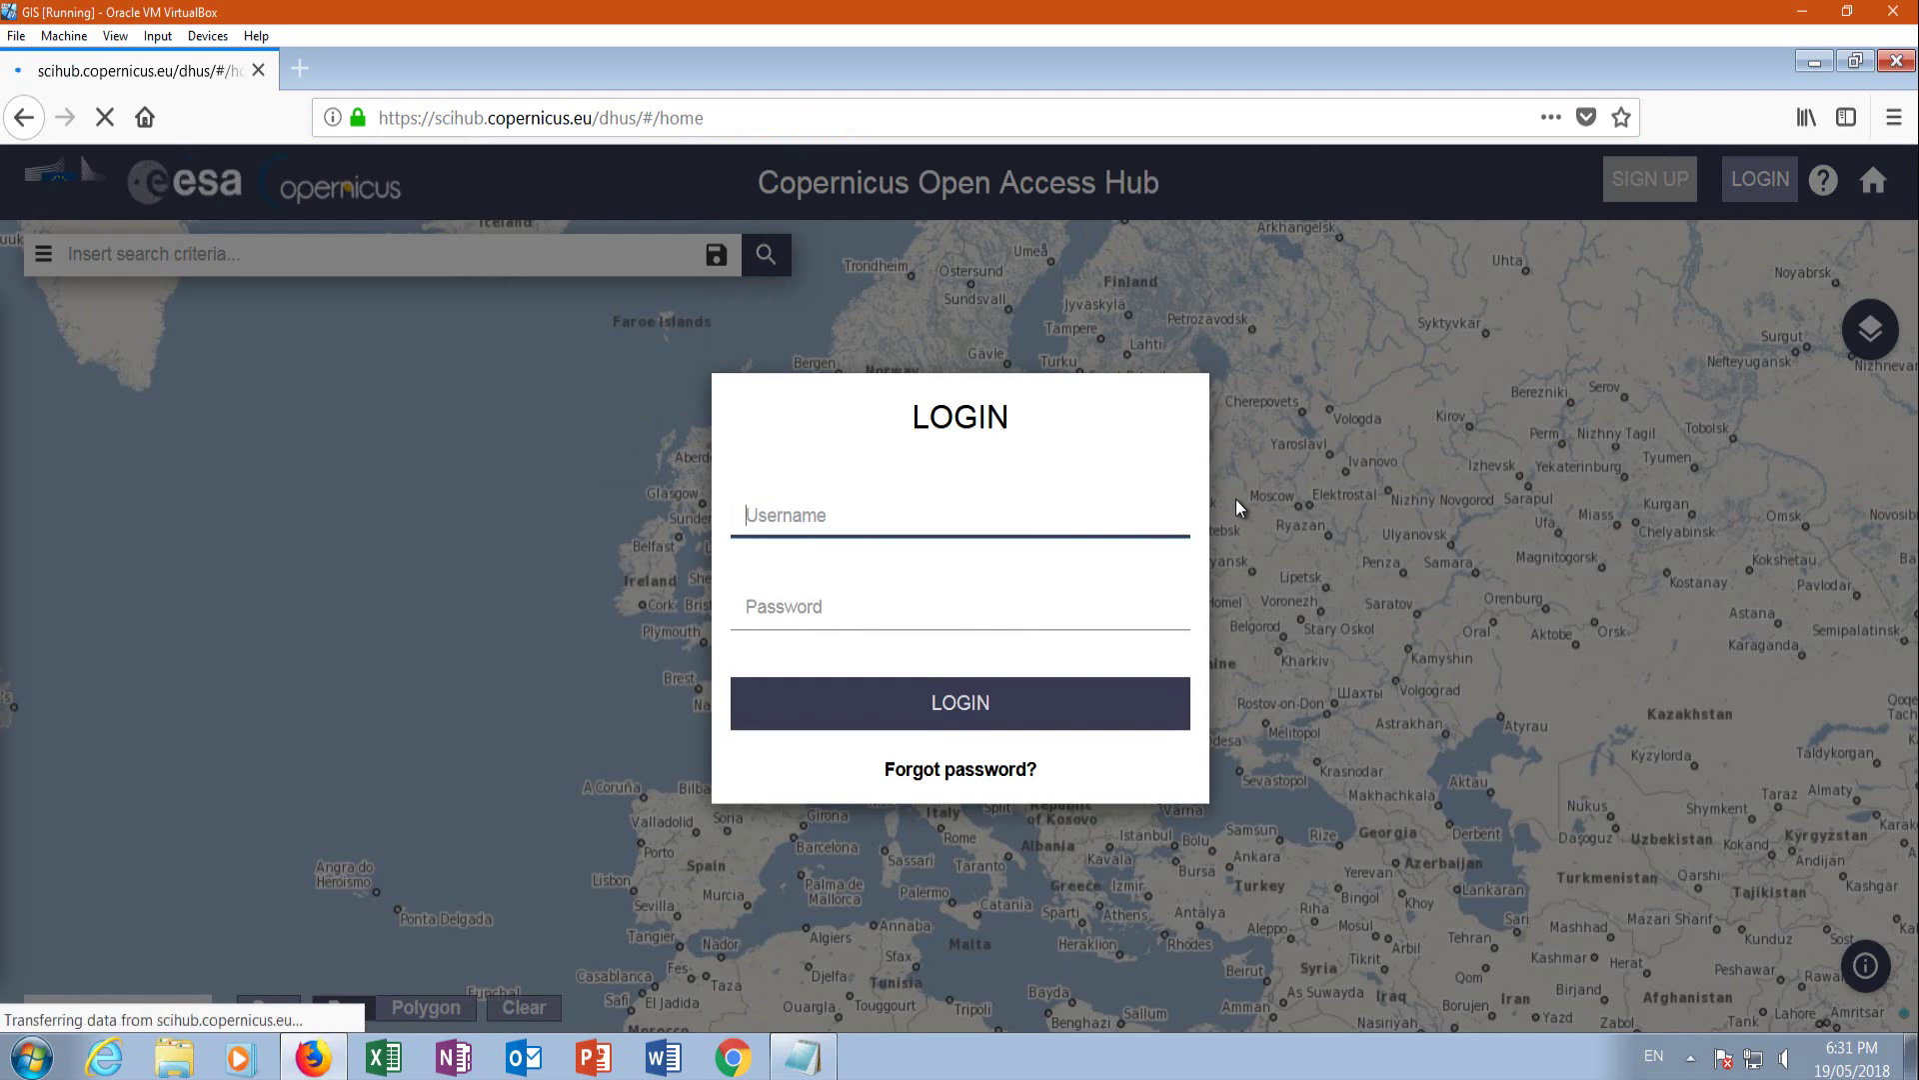
# Log in to the Copernicus Open Access Hub with the account username and password.
pyautogui.write('nusco')
pyautogui.click(776, 610)
pyautogui.write('••••')
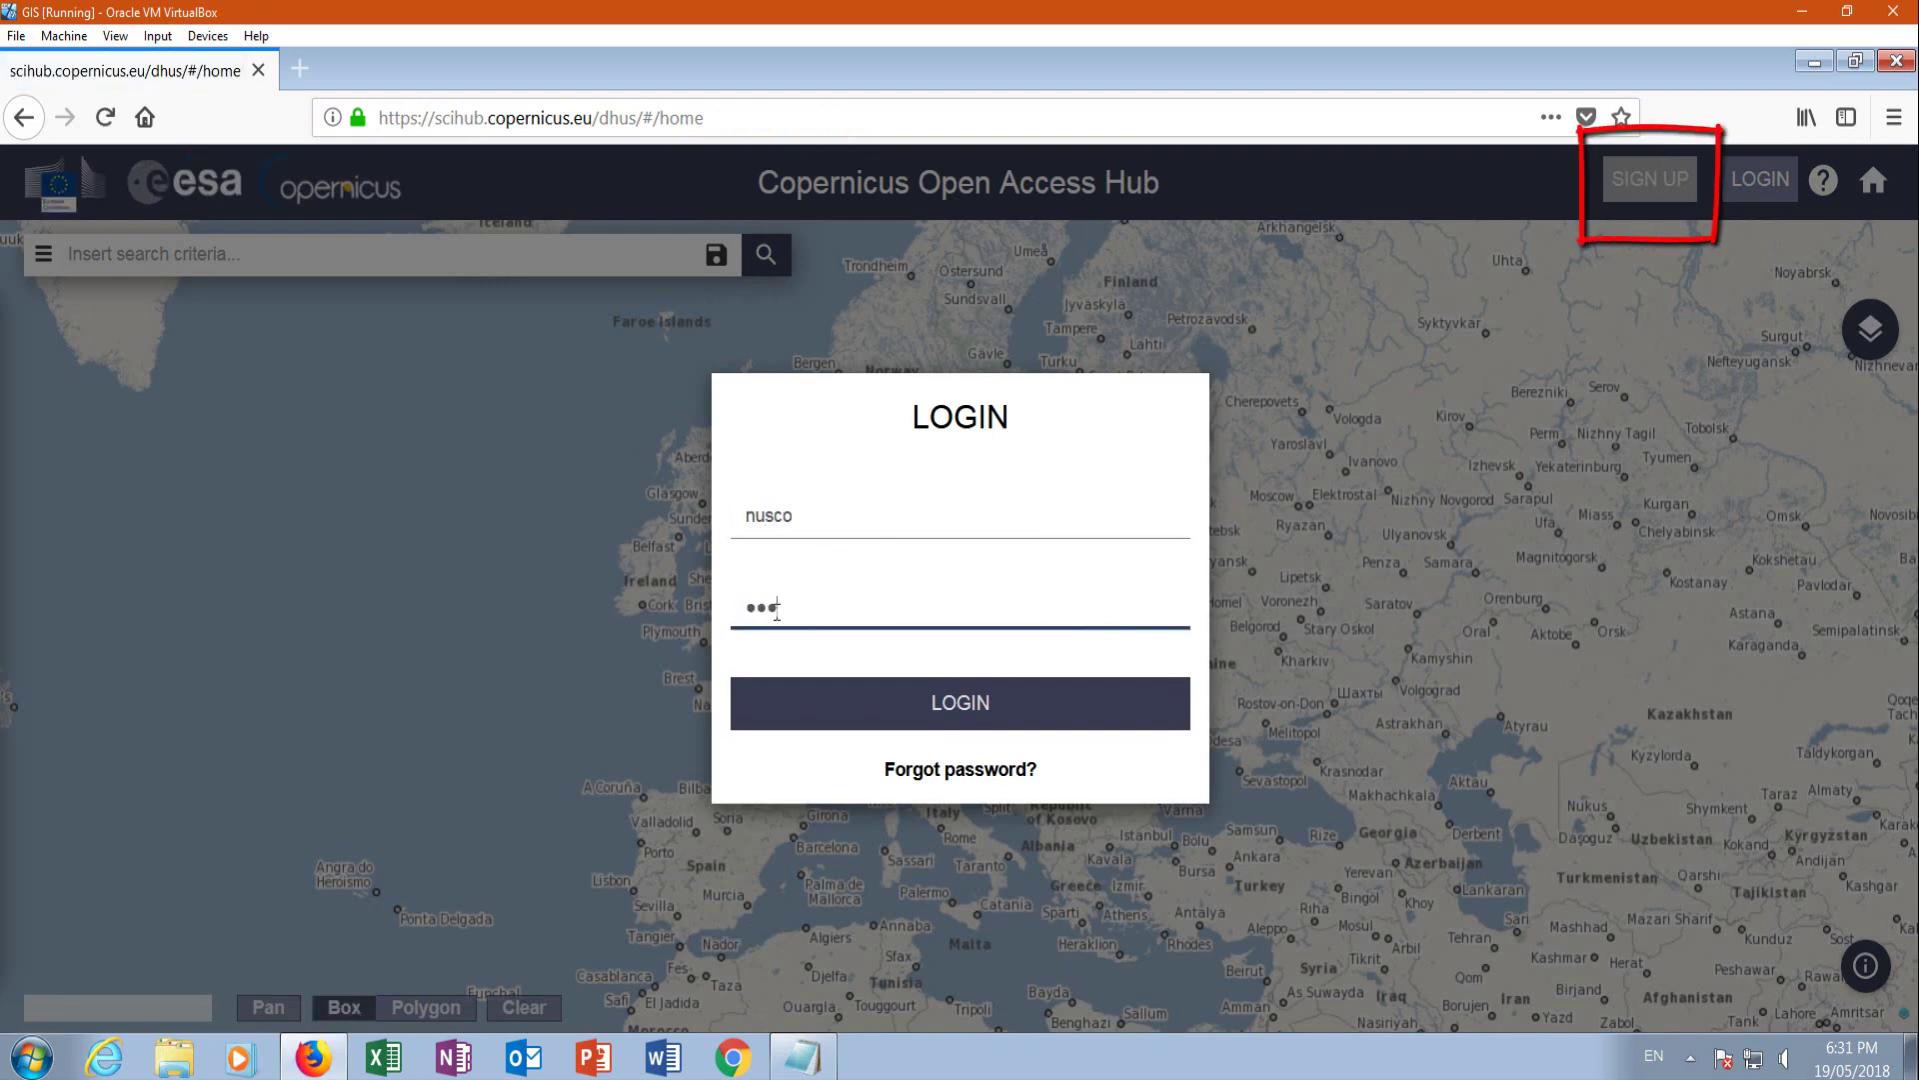
pyautogui.write('•••')
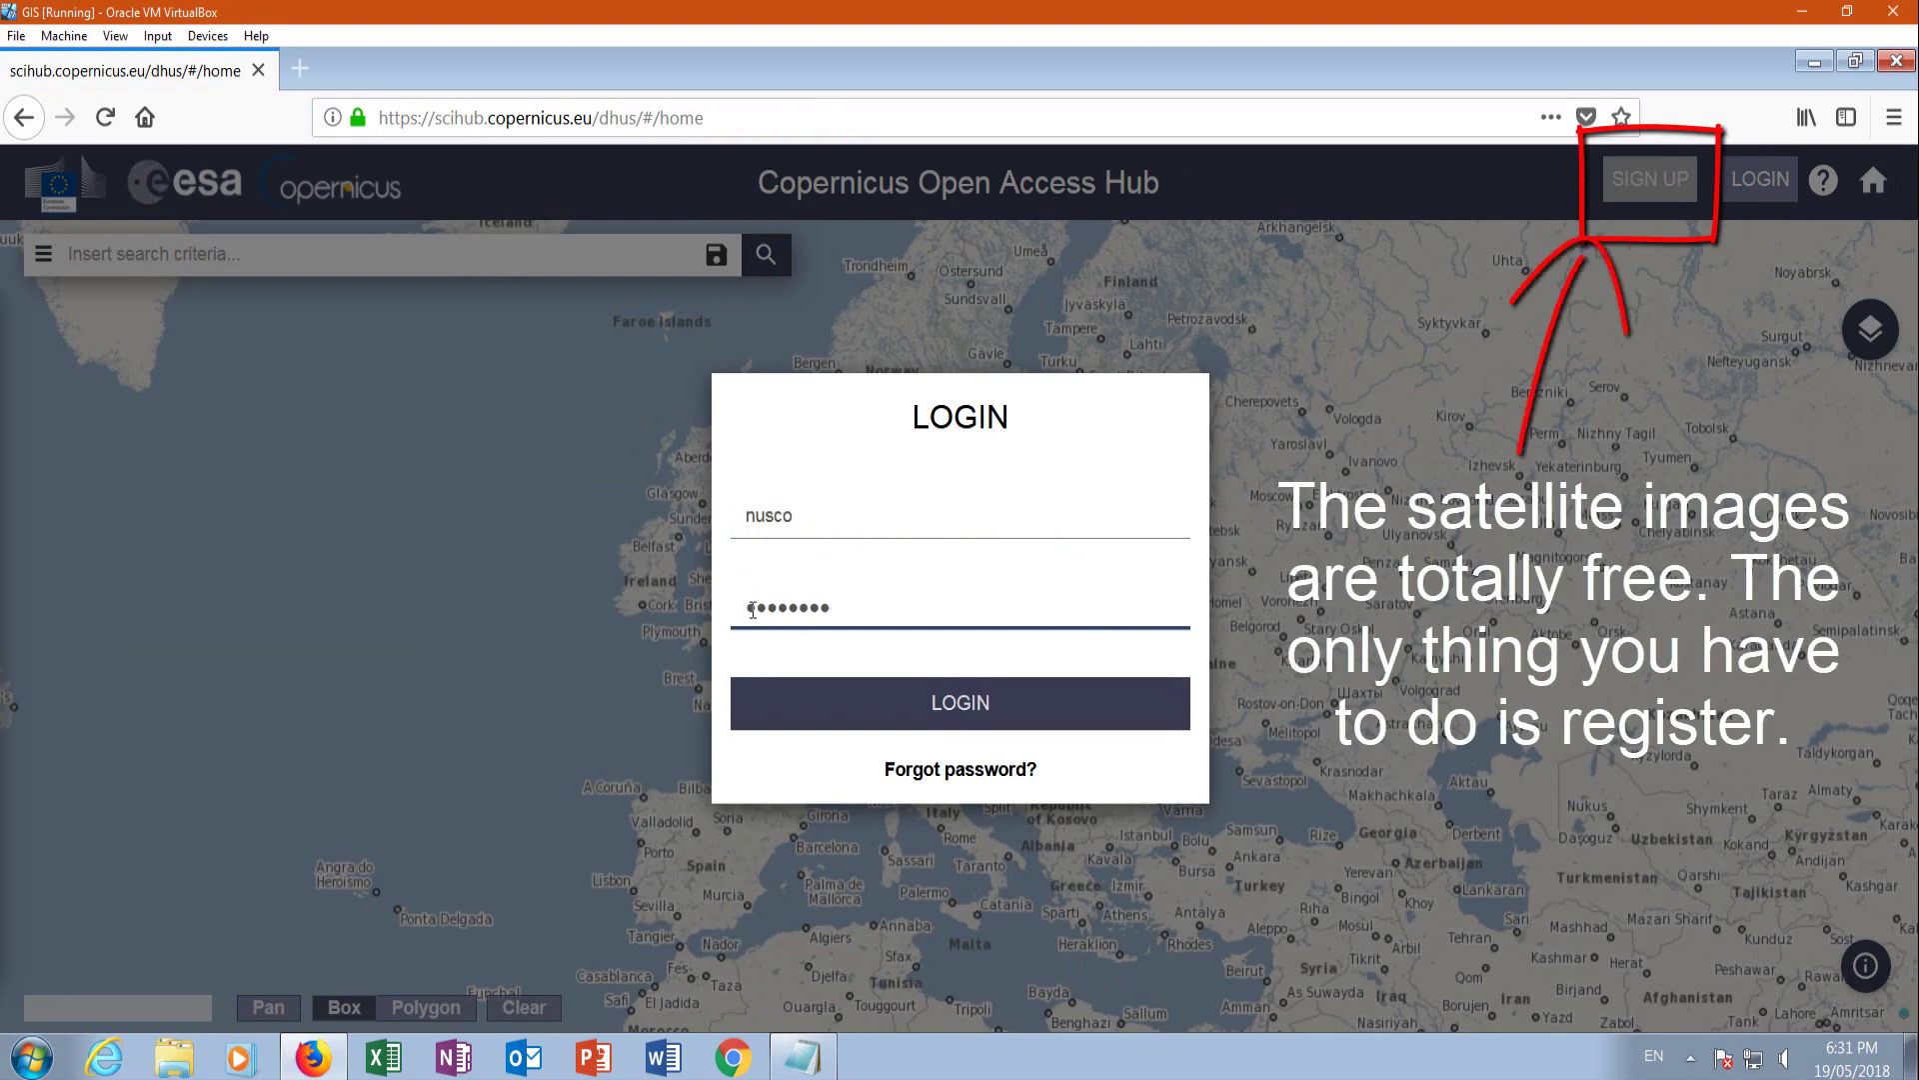
pyautogui.click(1024, 718)
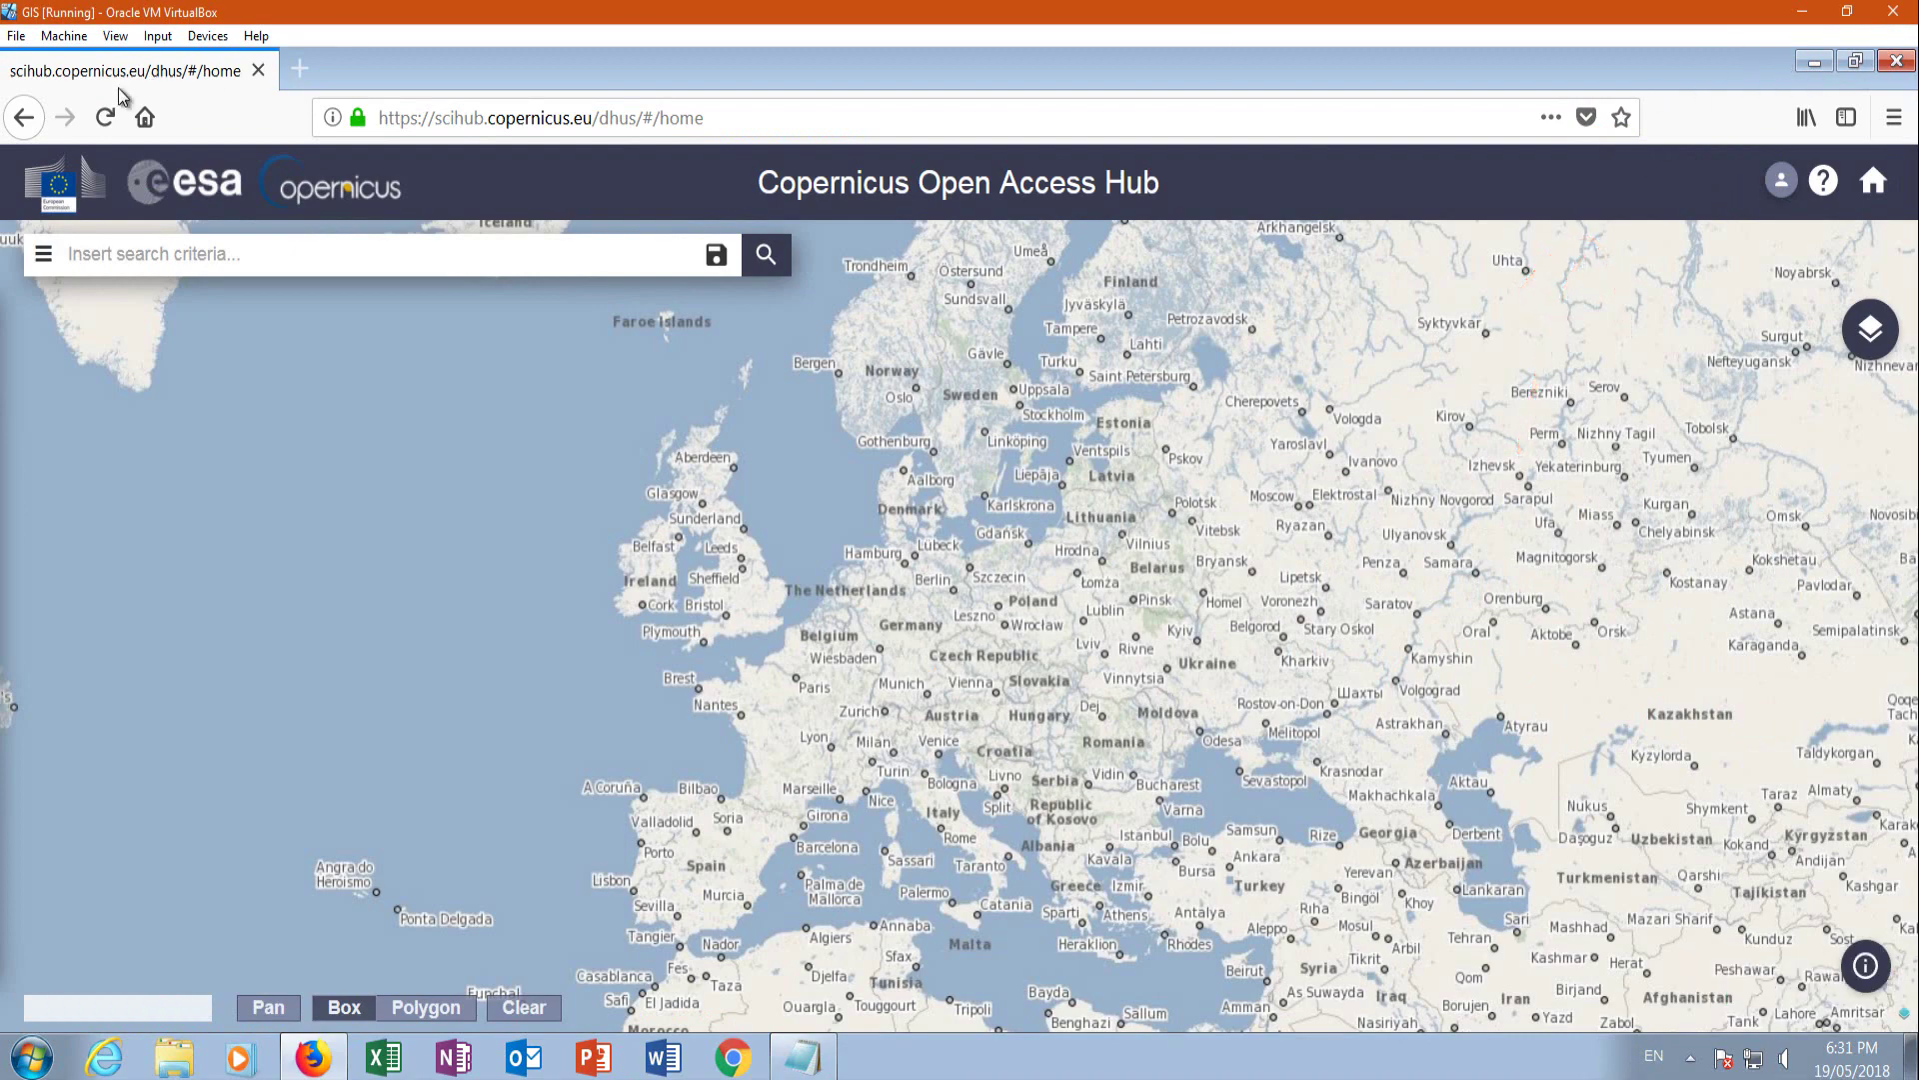
# Draw a four-sided polygon search area over Edmonton, Alberta, reaching from St. Albert south past Calmar and Leduc.
pyautogui.scroll(-1, 690, 624)
pyautogui.scroll(-1, 679, 645)
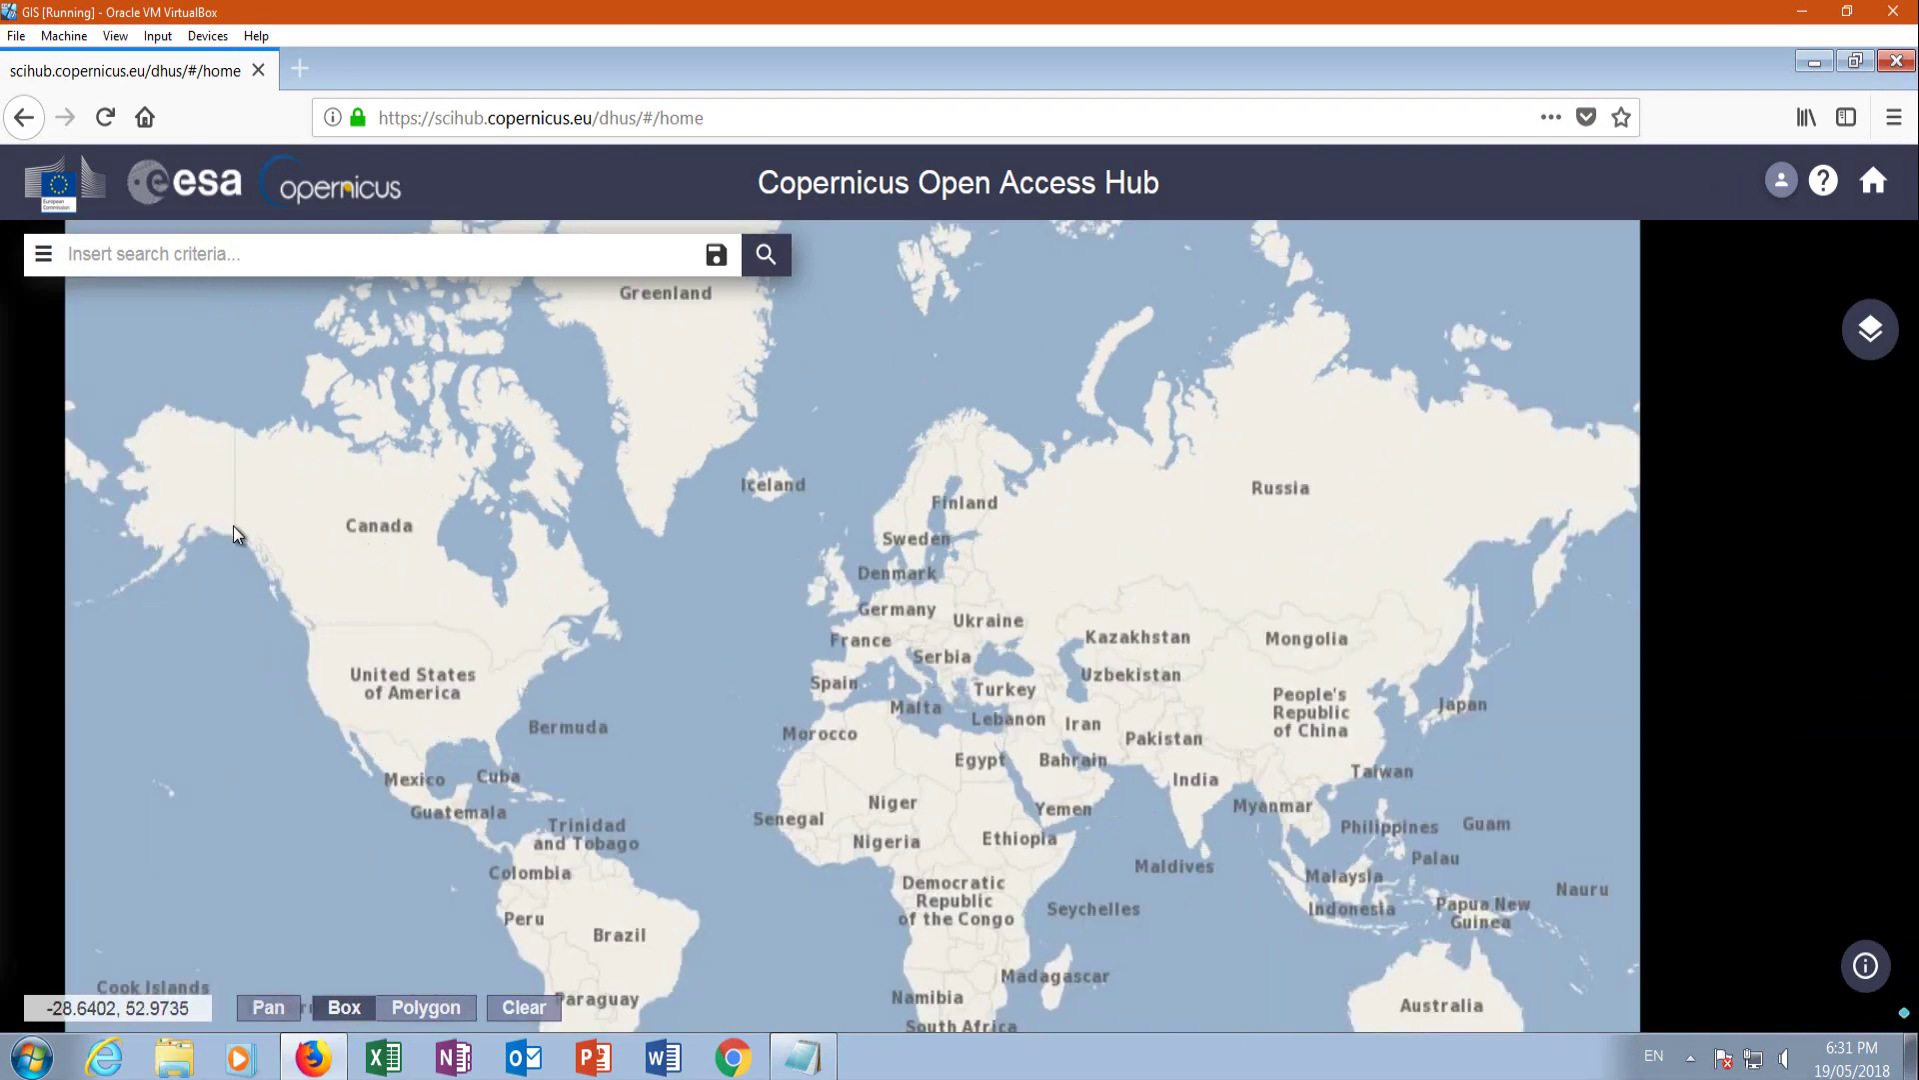
pyautogui.scroll(3, 308, 554)
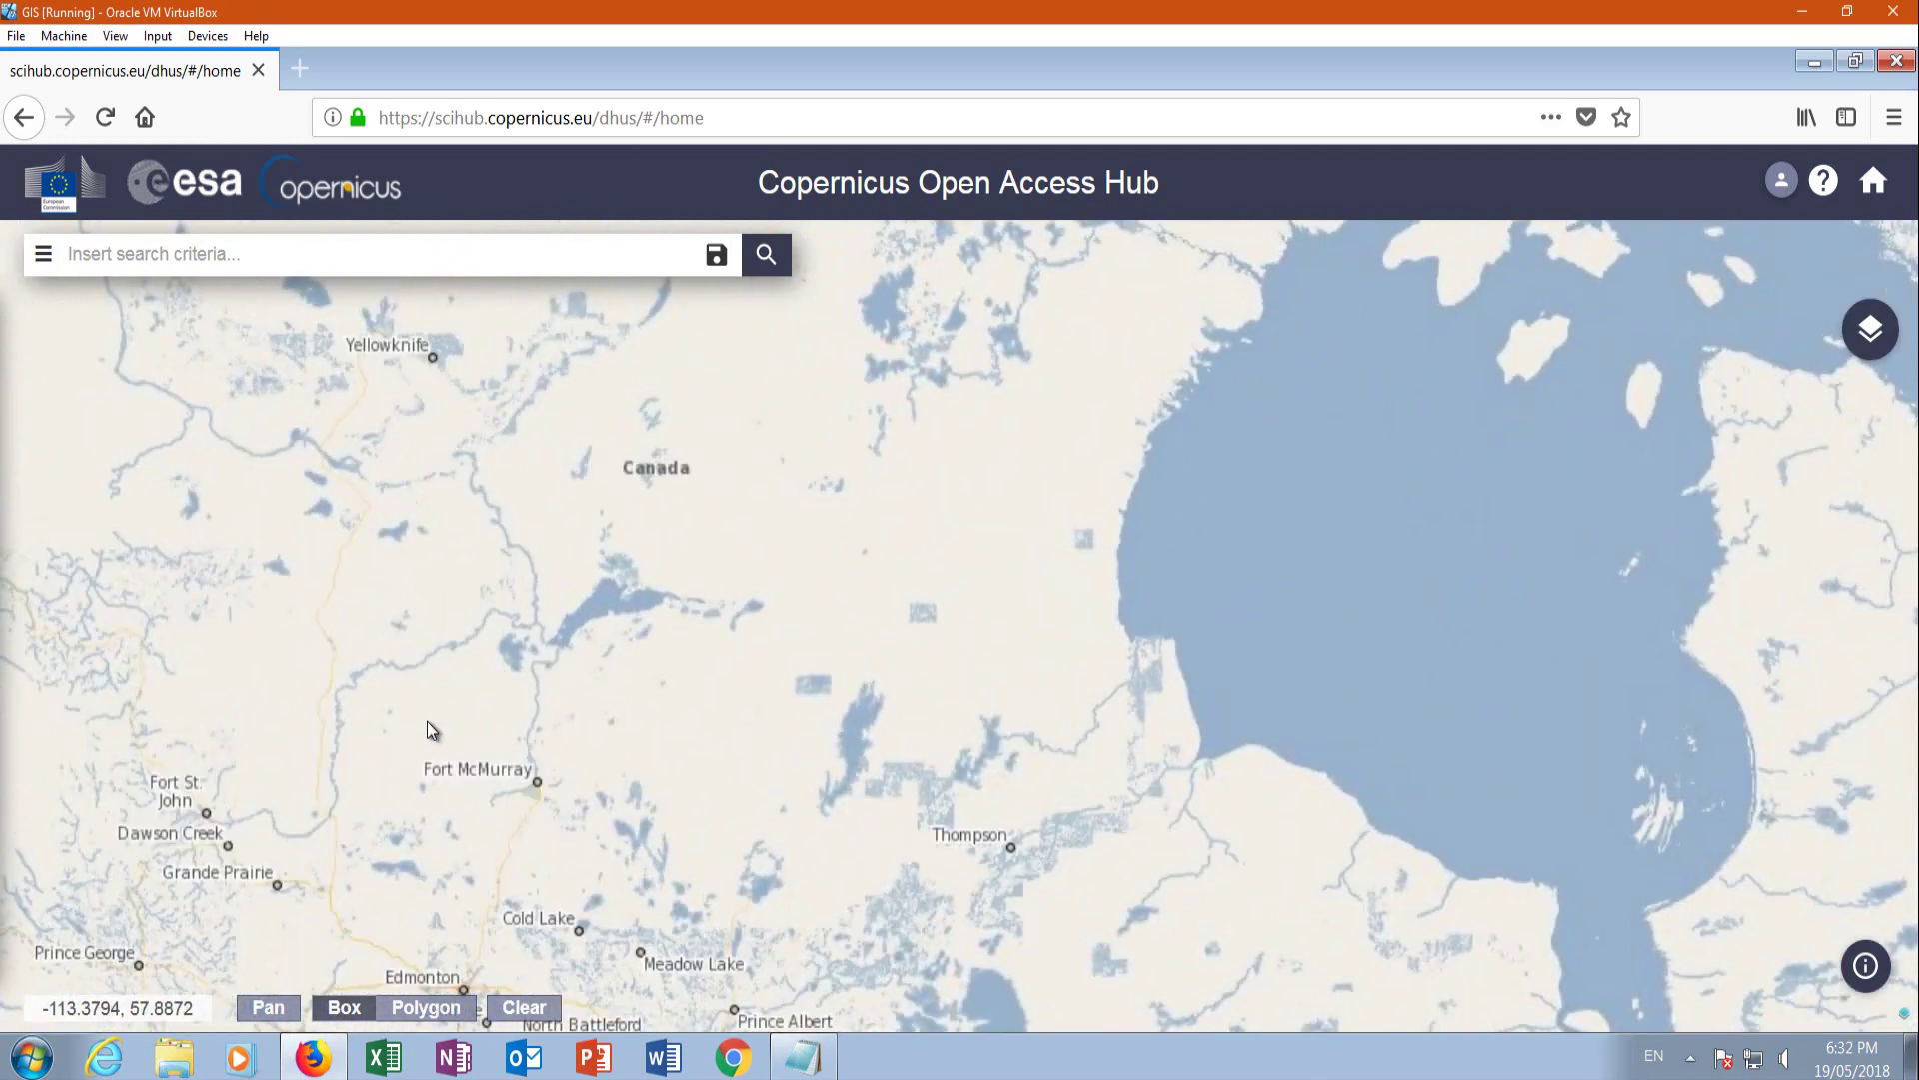
pyautogui.moveTo(432, 728); pyautogui.dragTo(812, 588)
pyautogui.scroll(3, 815, 580)
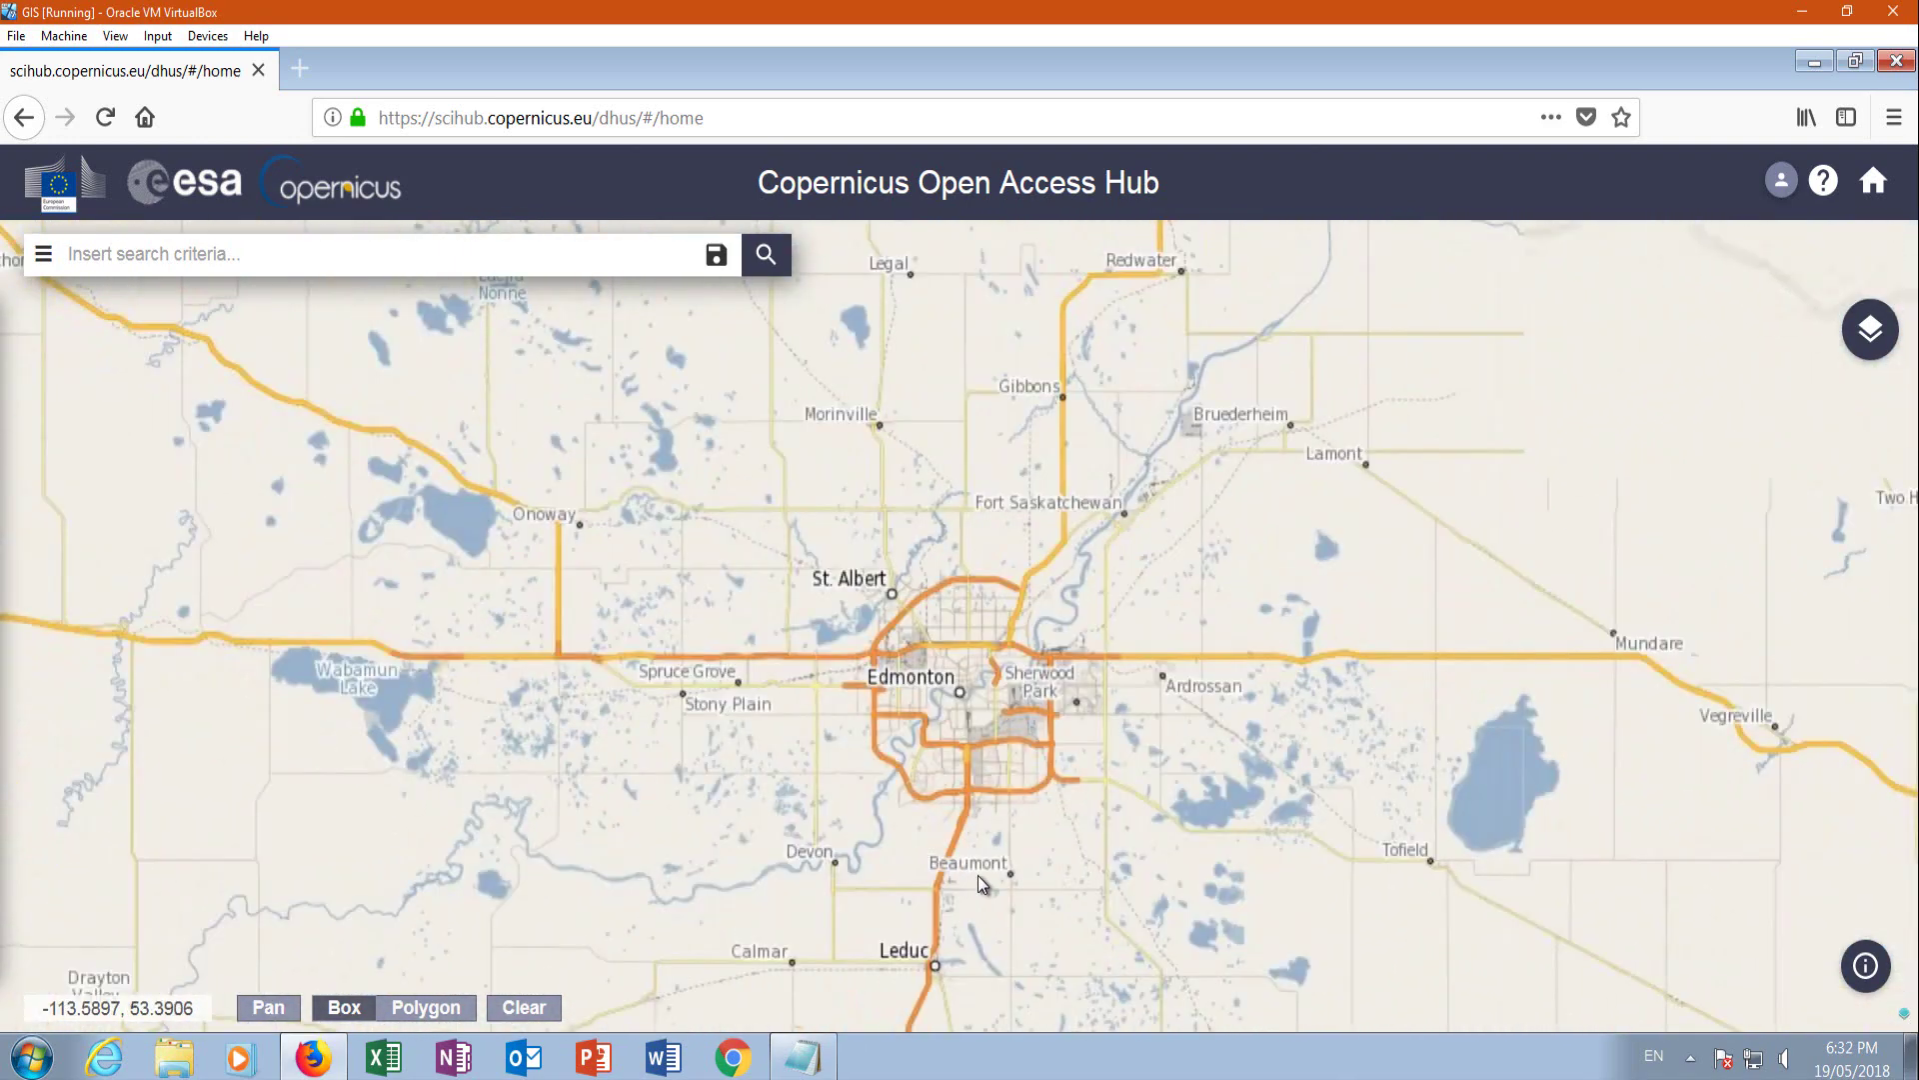
pyautogui.moveTo(966, 676); pyautogui.dragTo(914, 430)
pyautogui.scroll(2, 913, 429)
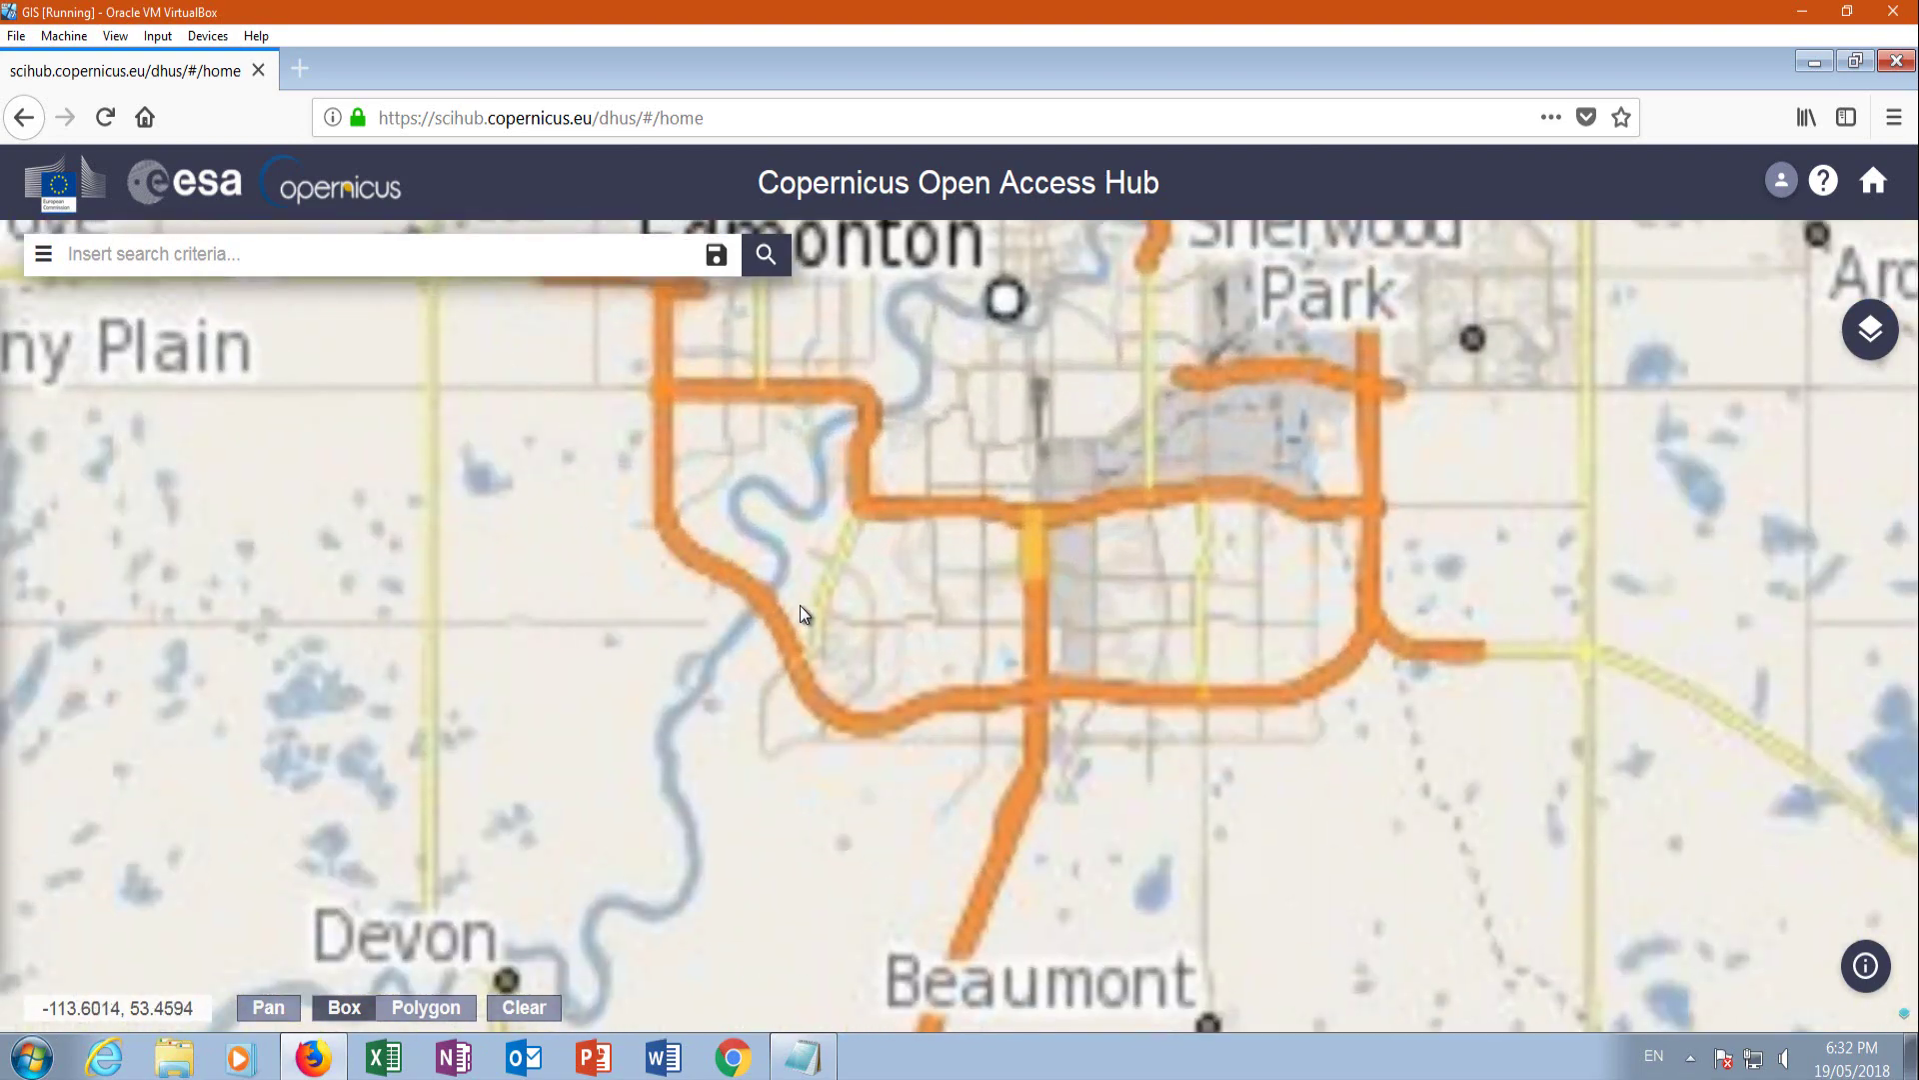
pyautogui.moveTo(795, 603); pyautogui.dragTo(1125, 600)
pyautogui.scroll(-1, 867, 671)
pyautogui.scroll(-1, 867, 671)
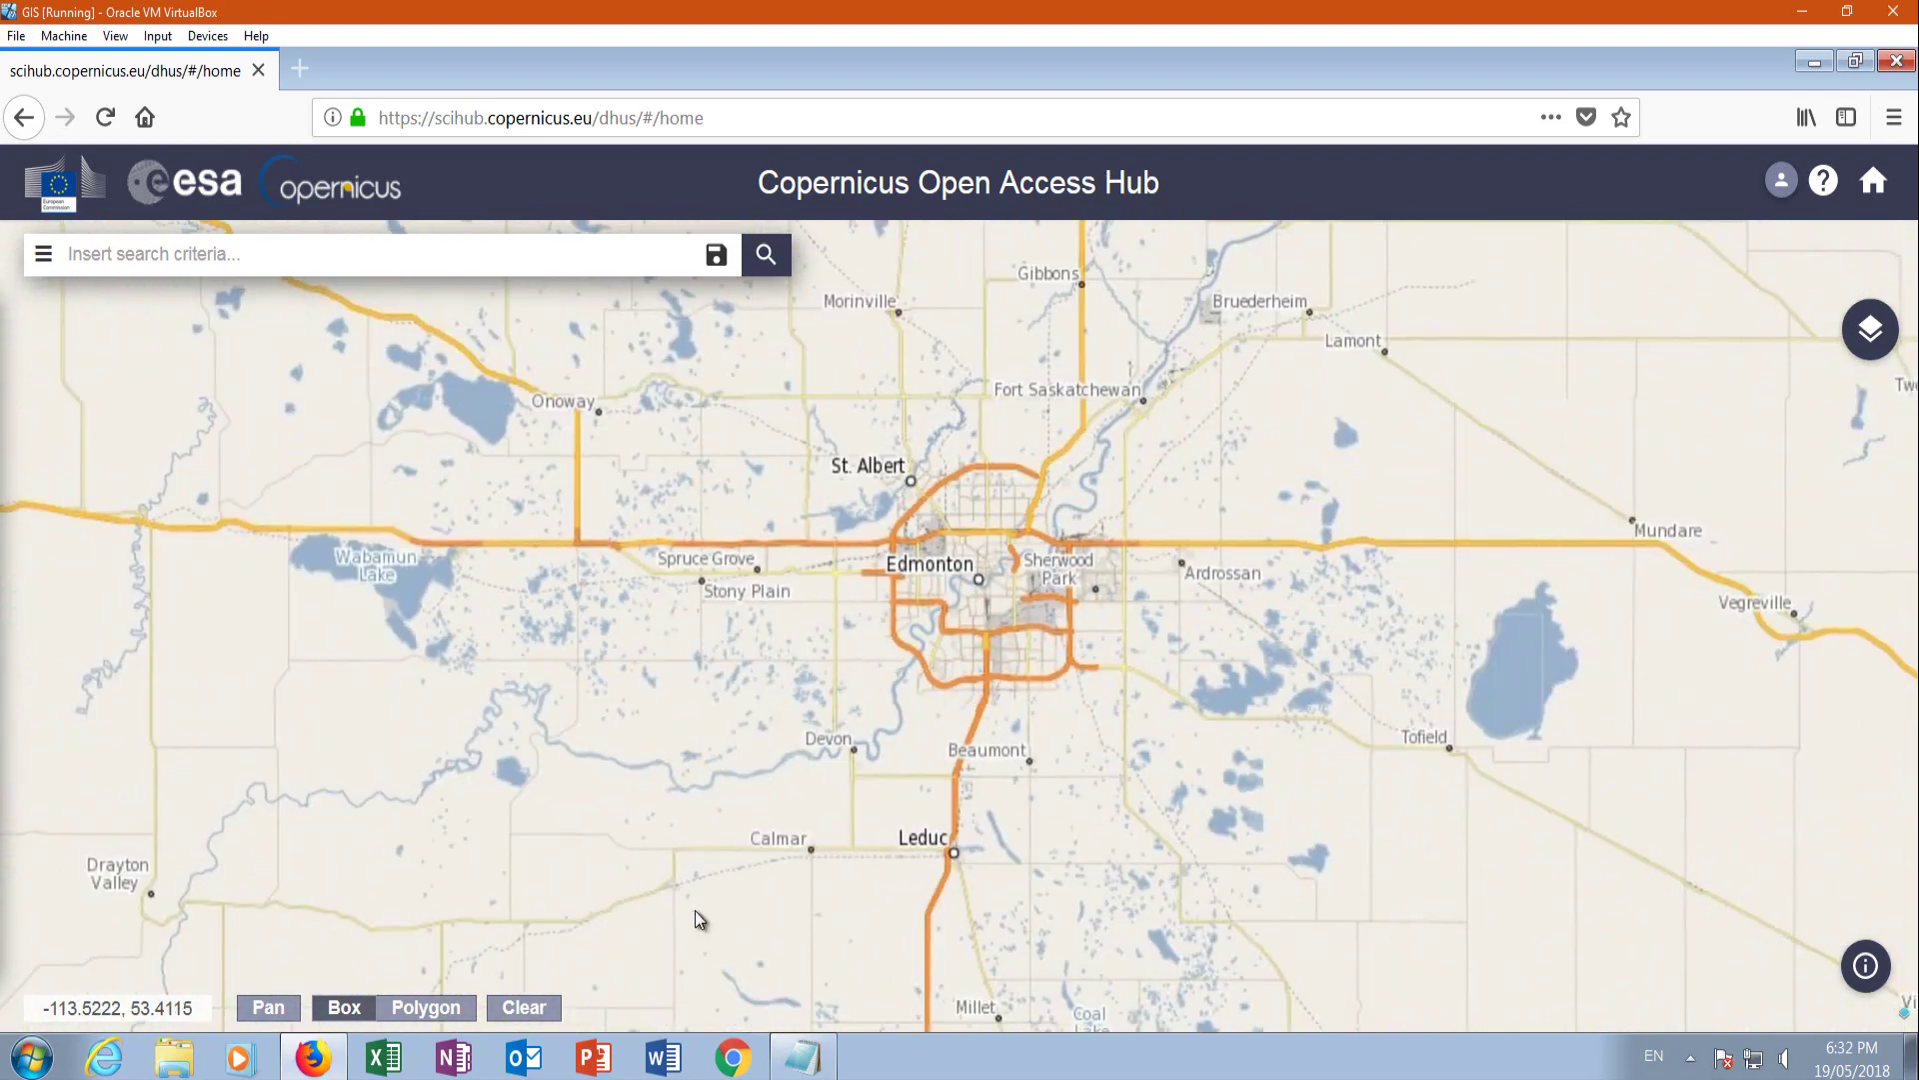
pyautogui.click(437, 1009)
pyautogui.click(747, 476)
pyautogui.click(765, 868)
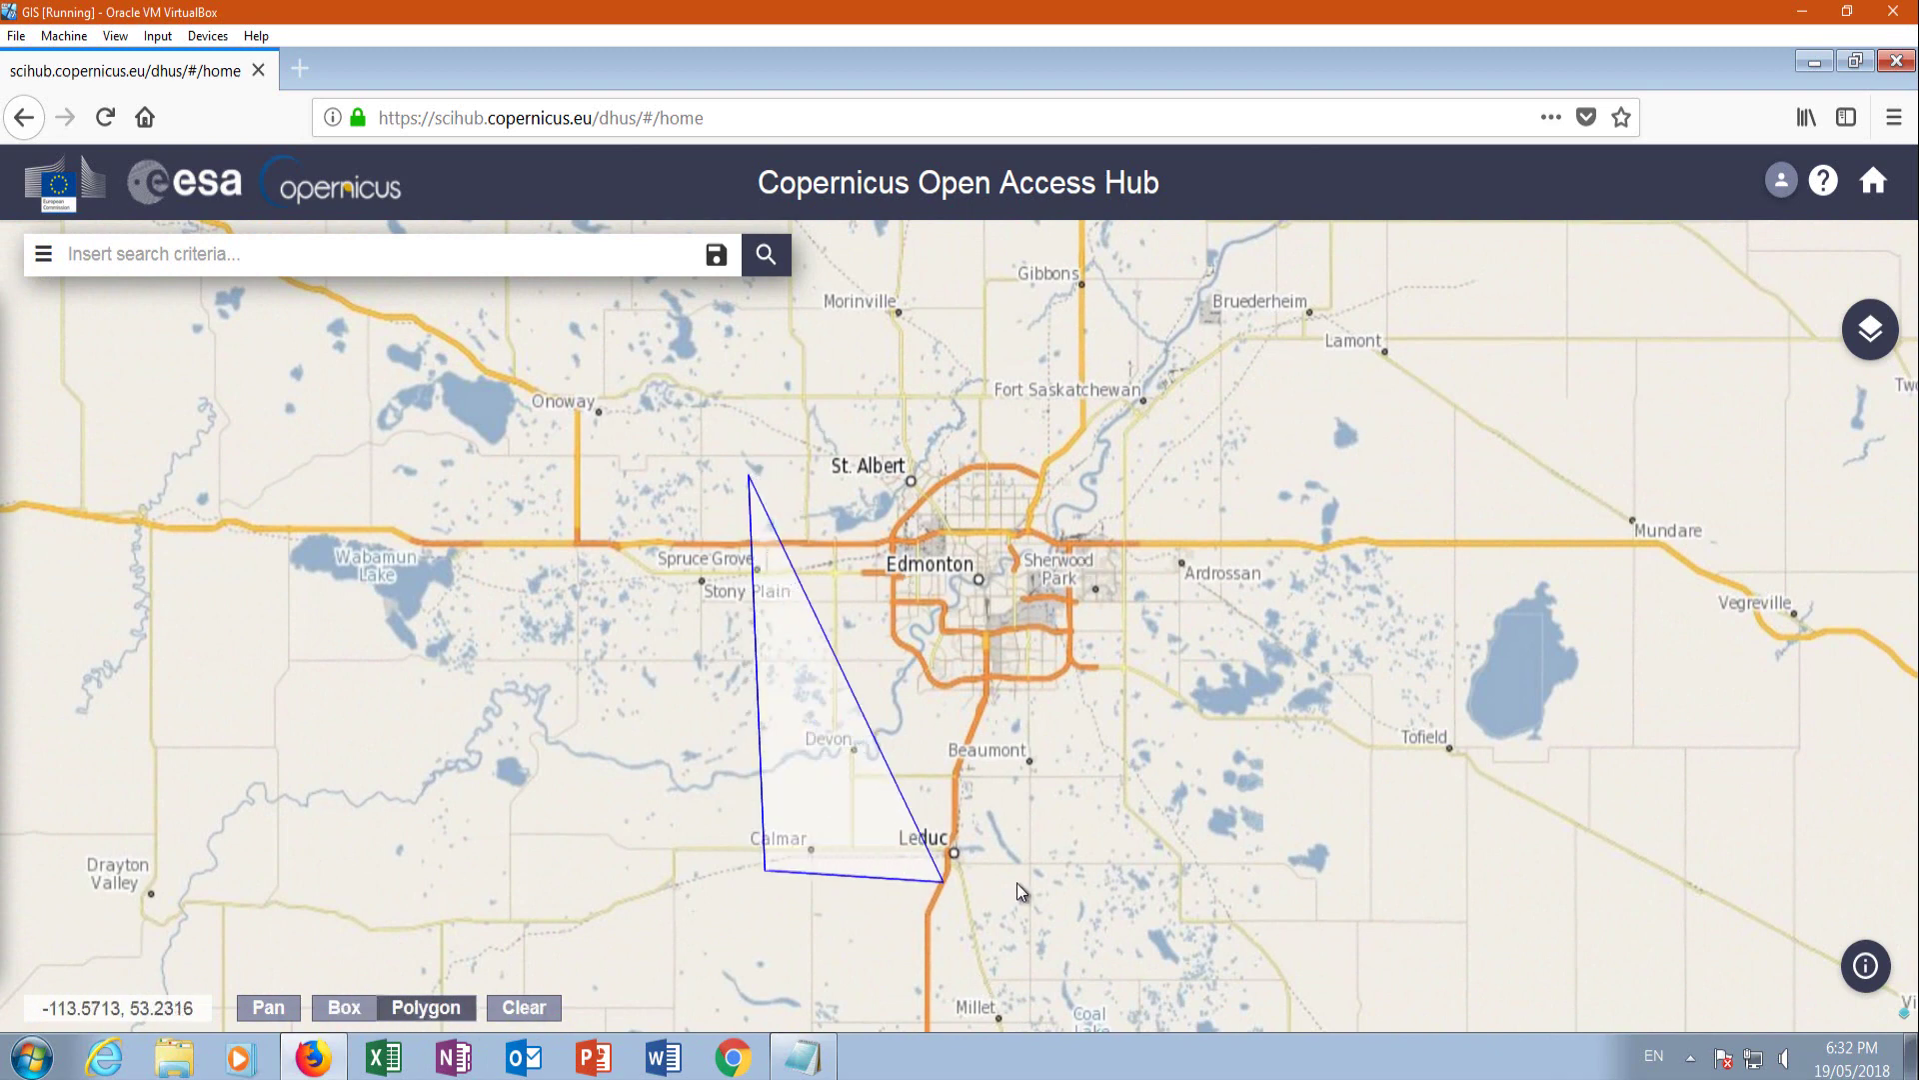
pyautogui.click(1050, 870)
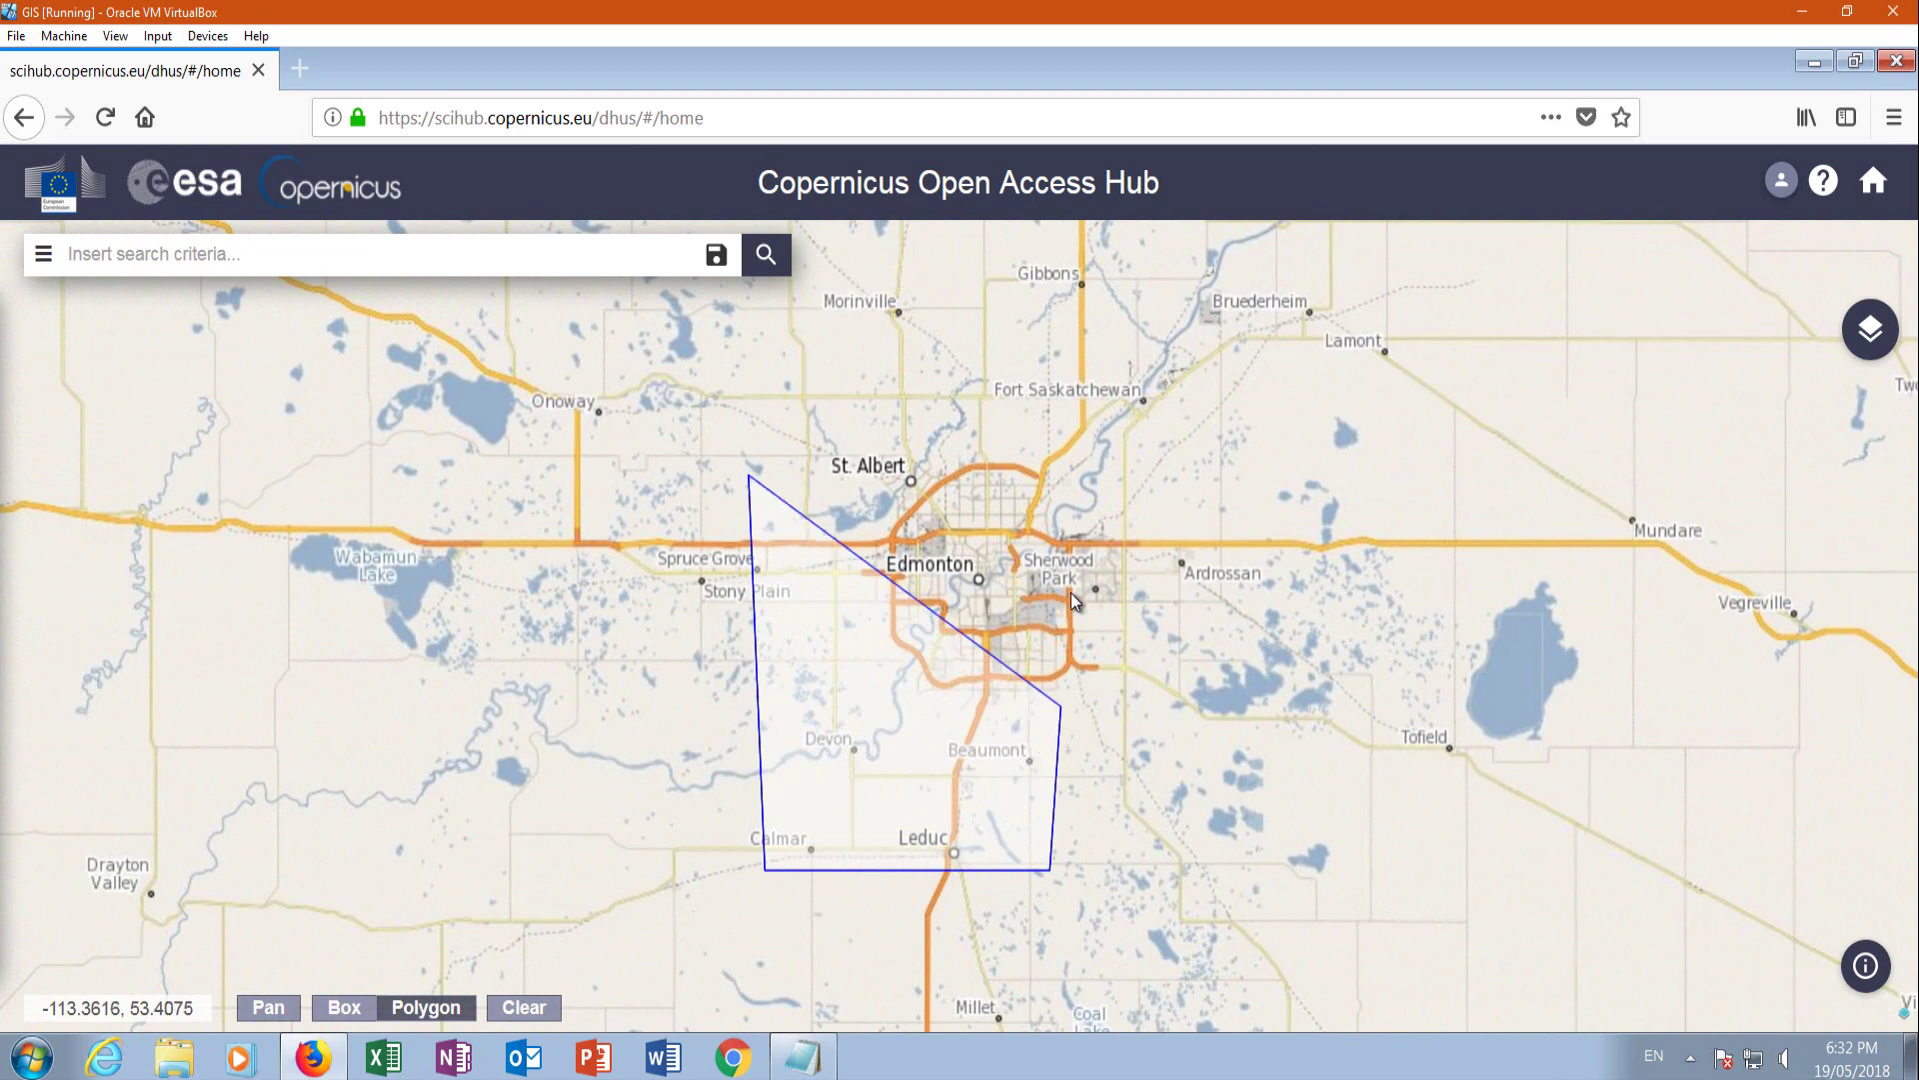
pyautogui.click(1046, 471)
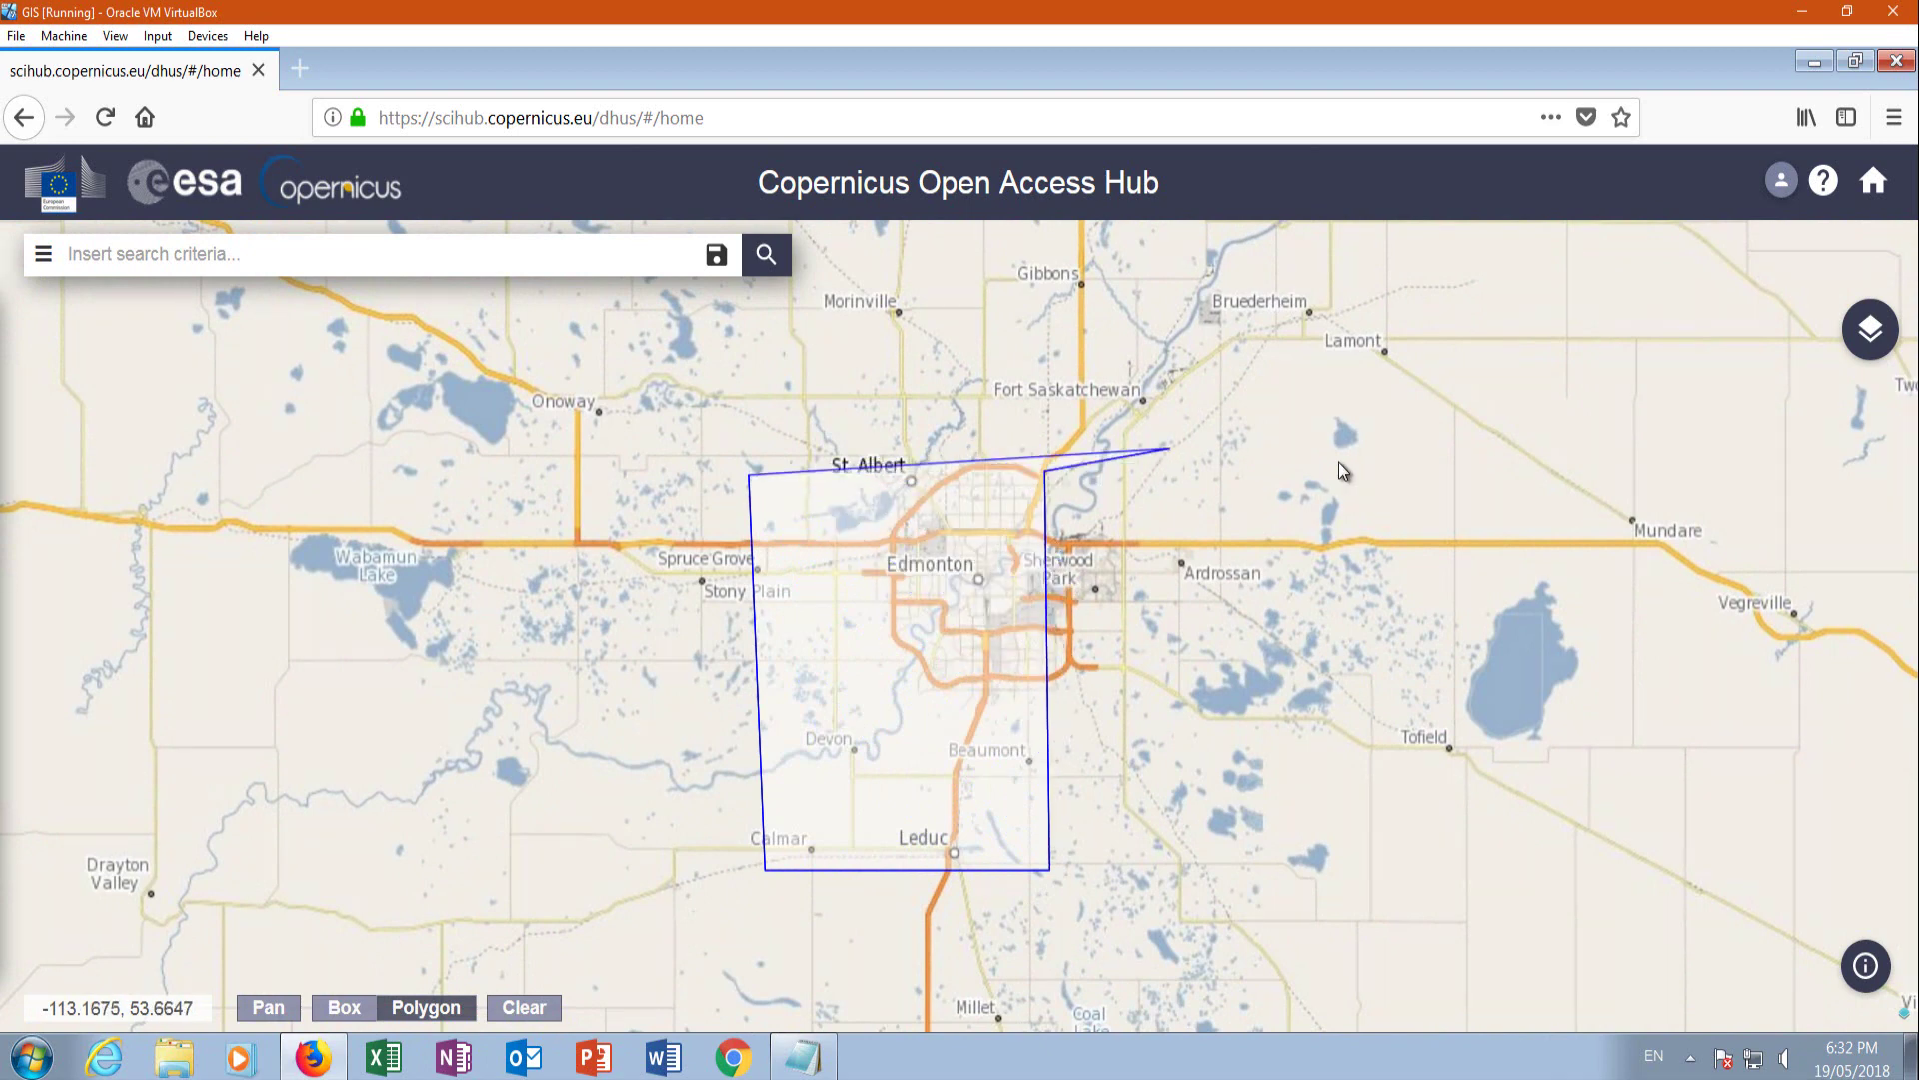
pyautogui.rightClick(917, 466)
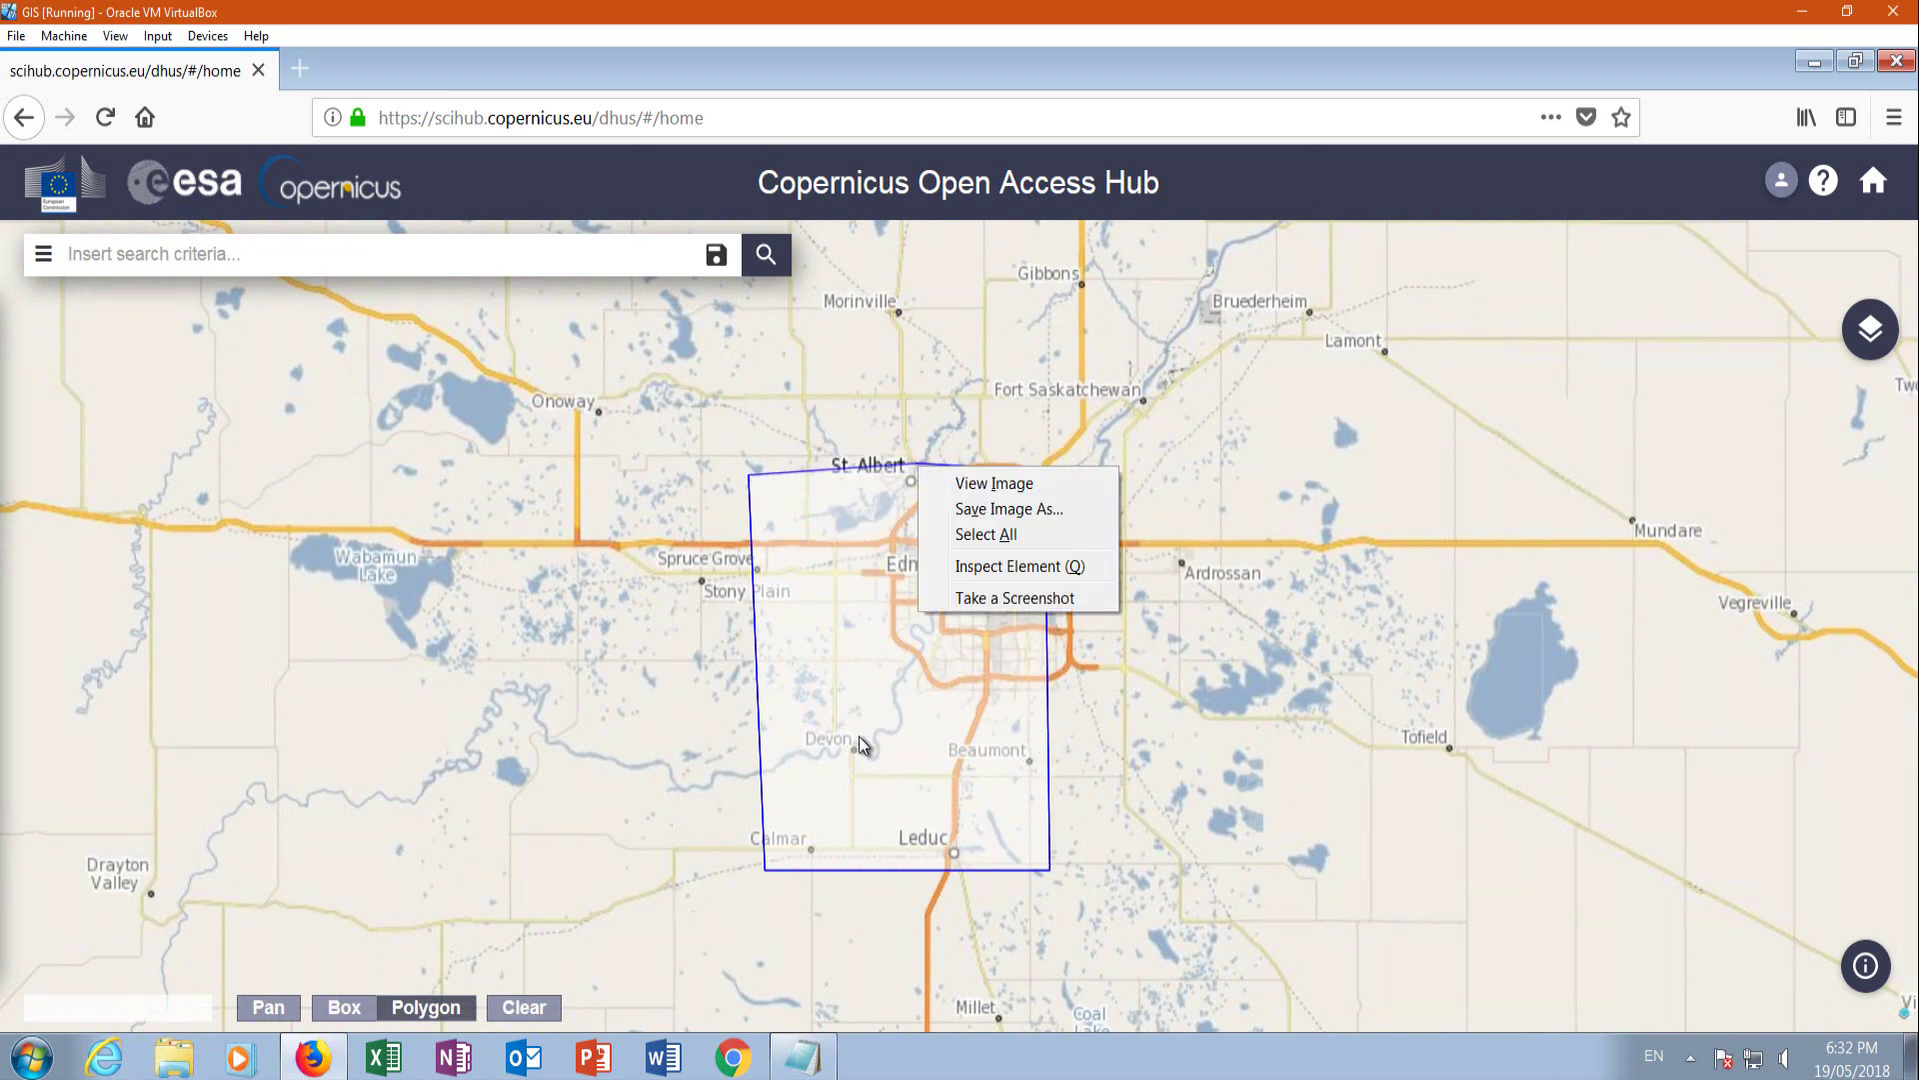
pyautogui.click(865, 470)
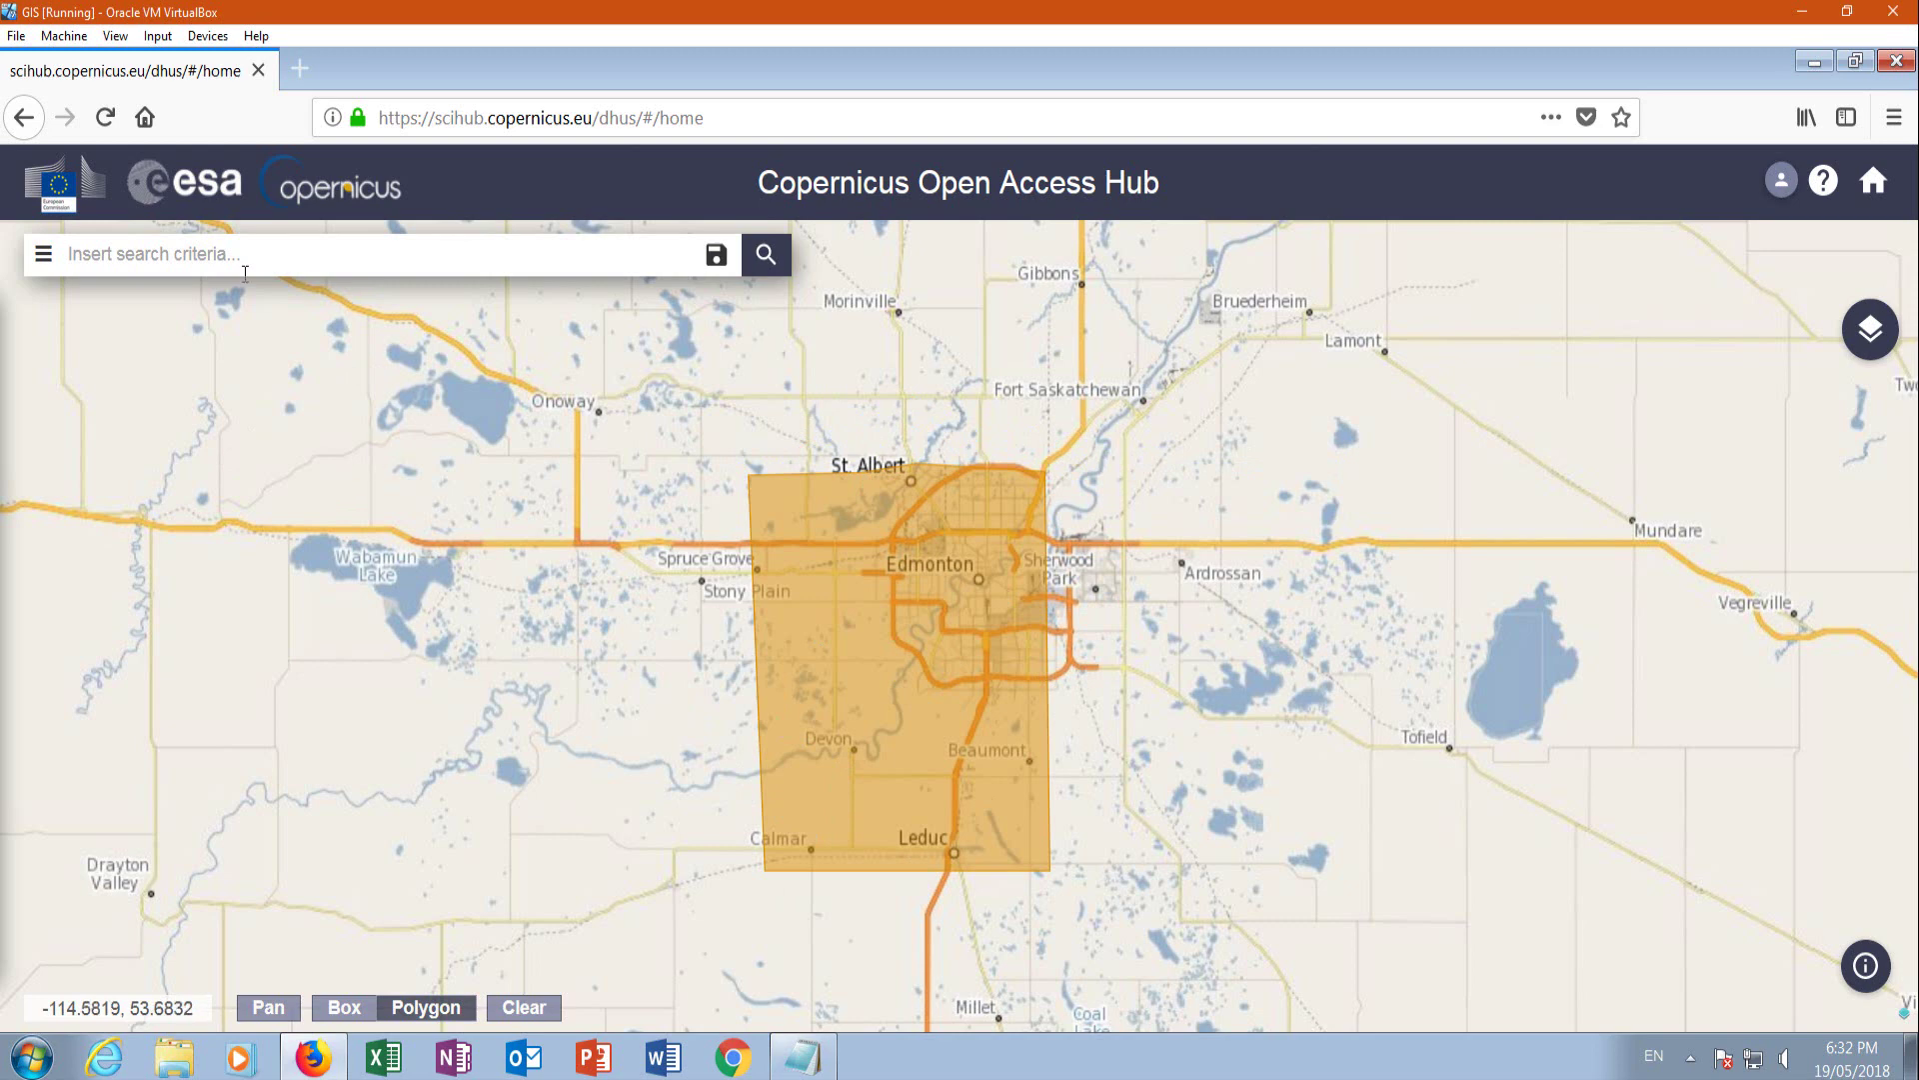
# Set the advanced search's ingestion period from 2018/05/01 to 2018/05/19.
pyautogui.click(43, 255)
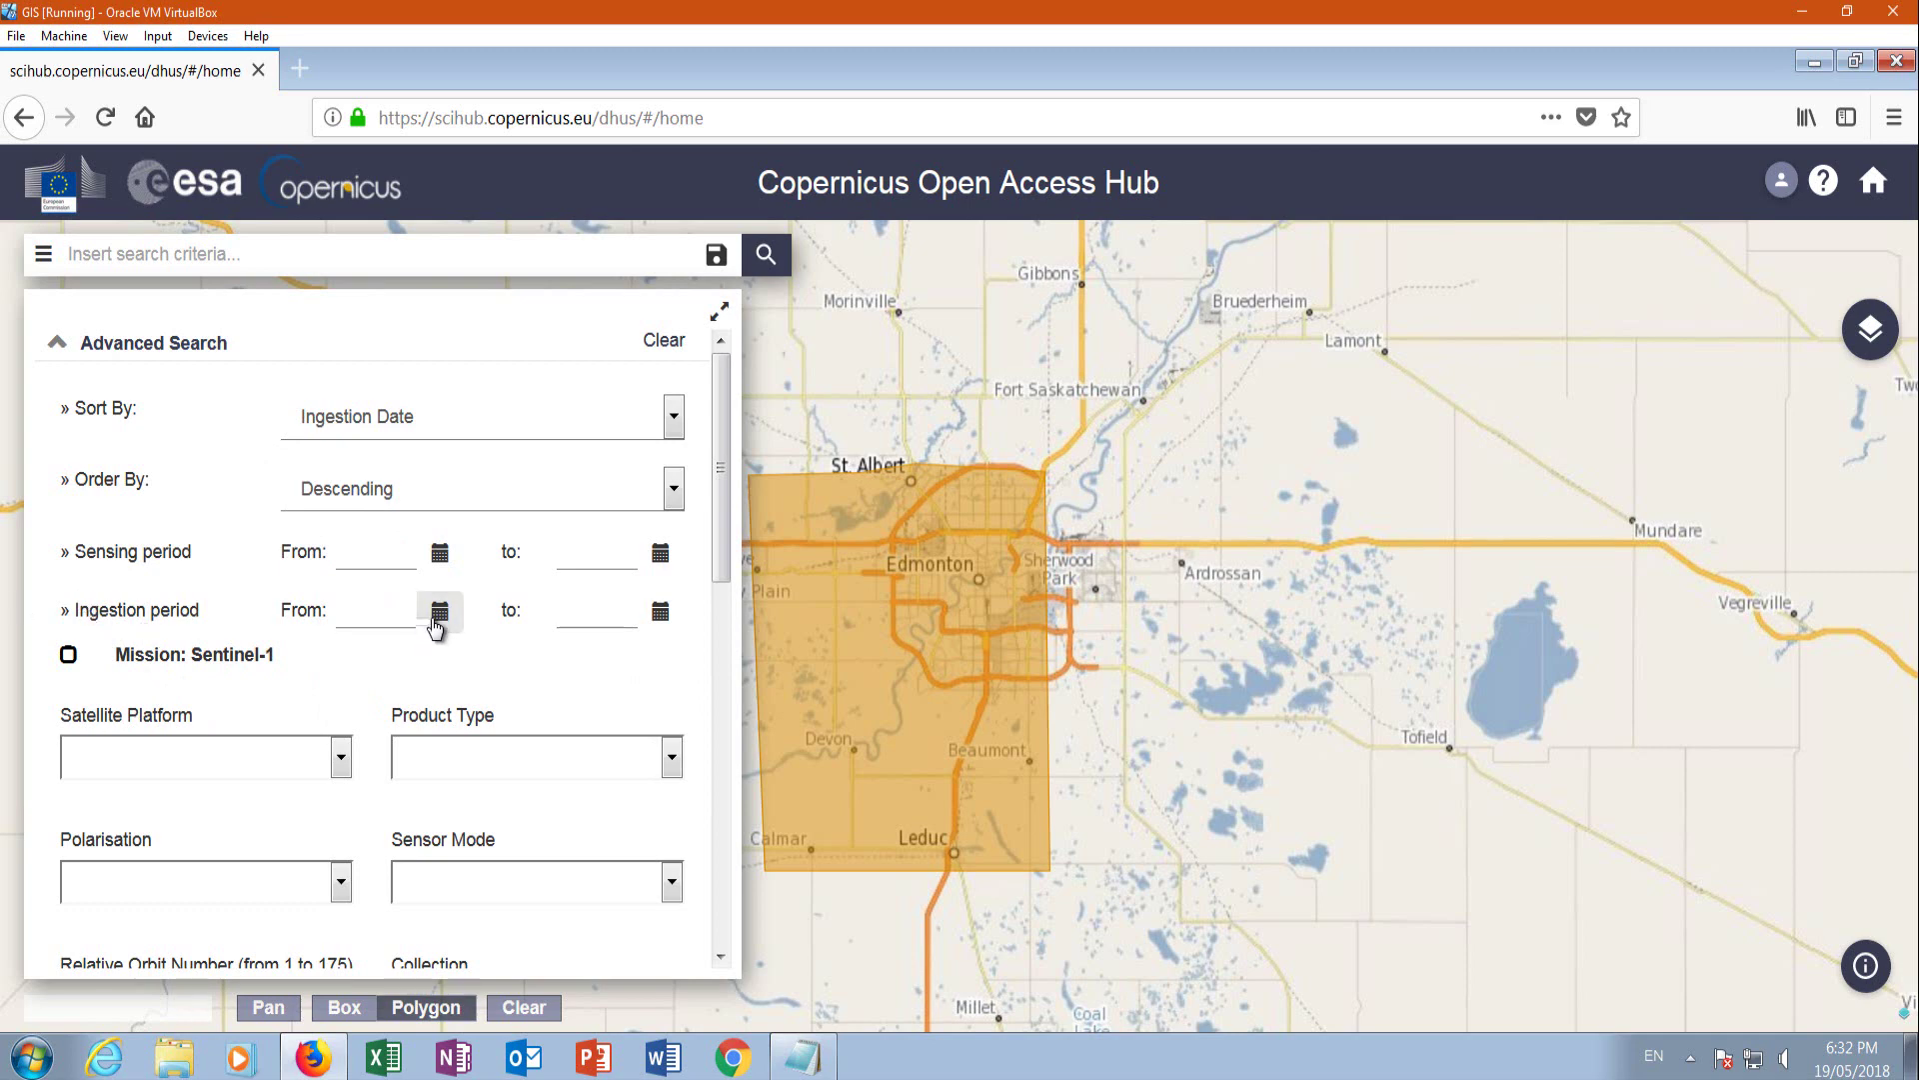
pyautogui.click(438, 611)
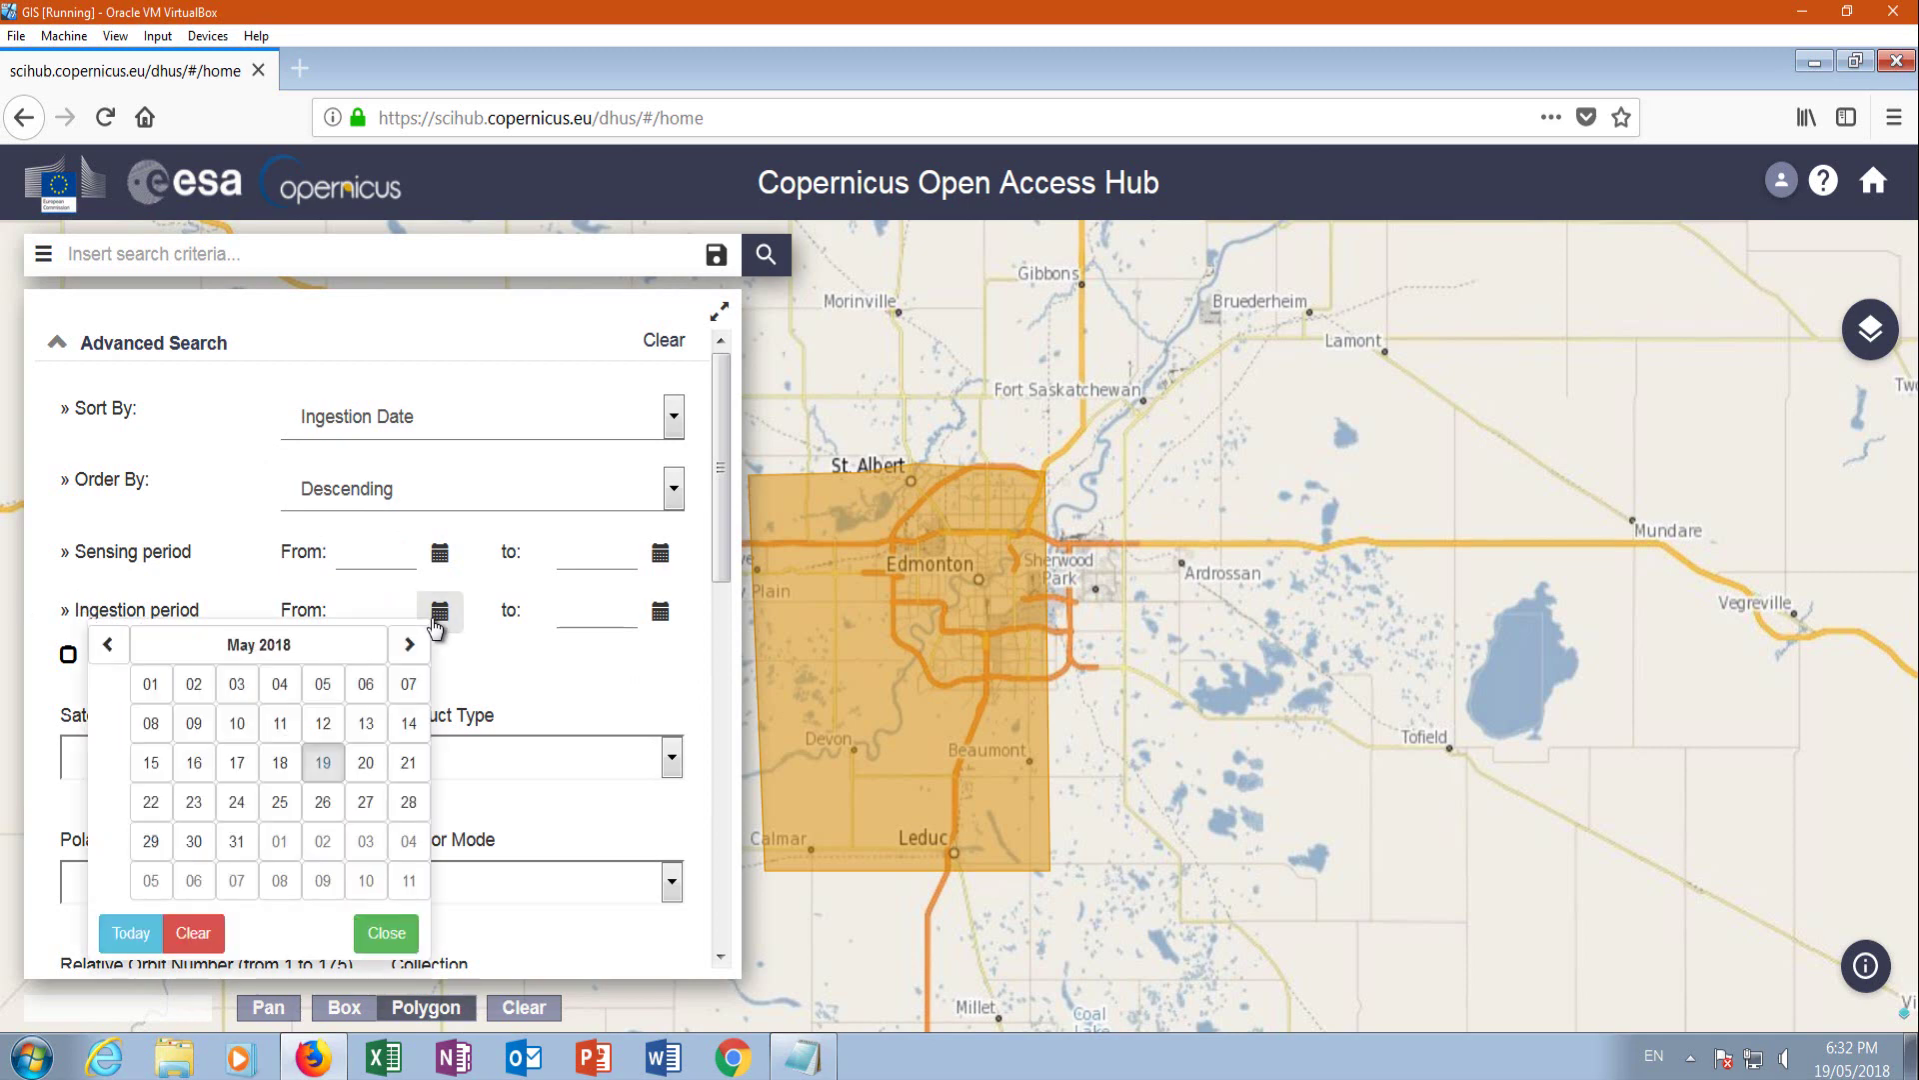
pyautogui.click(151, 684)
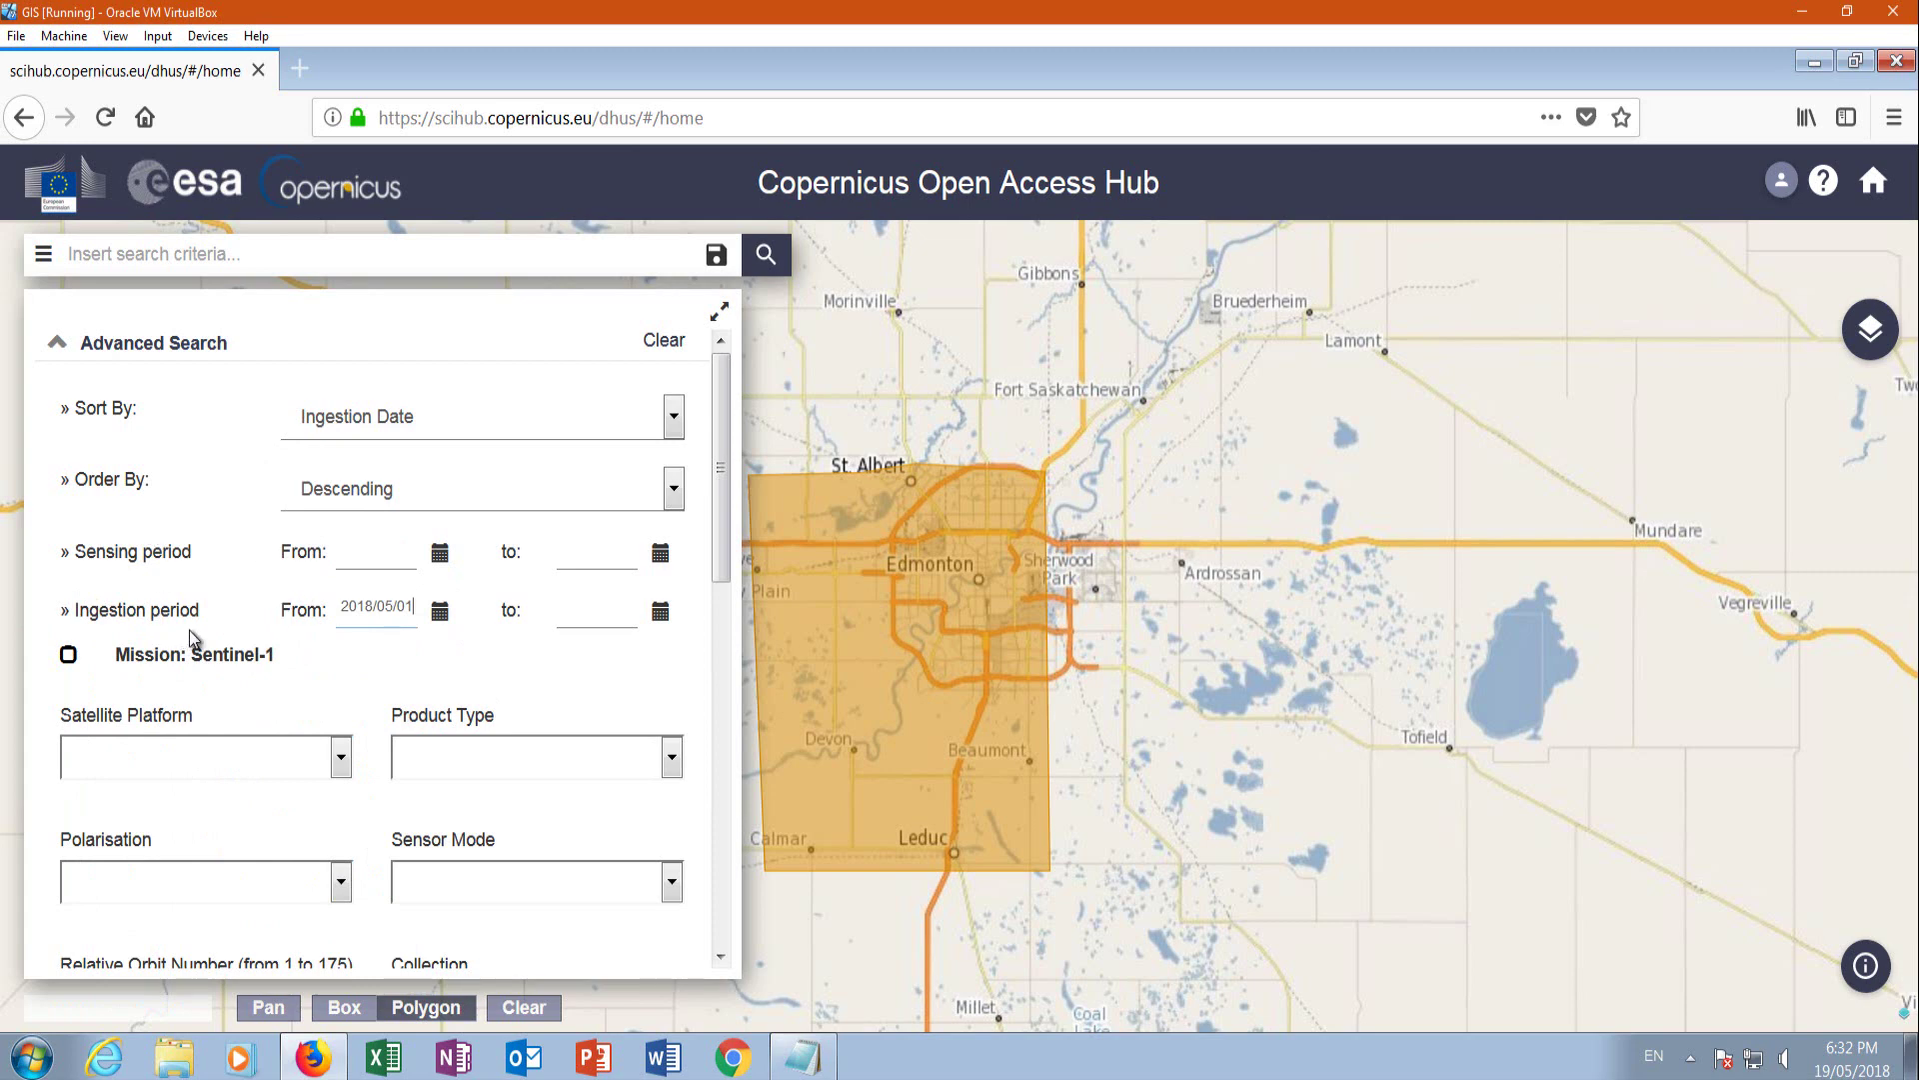
pyautogui.click(659, 610)
pyautogui.click(562, 762)
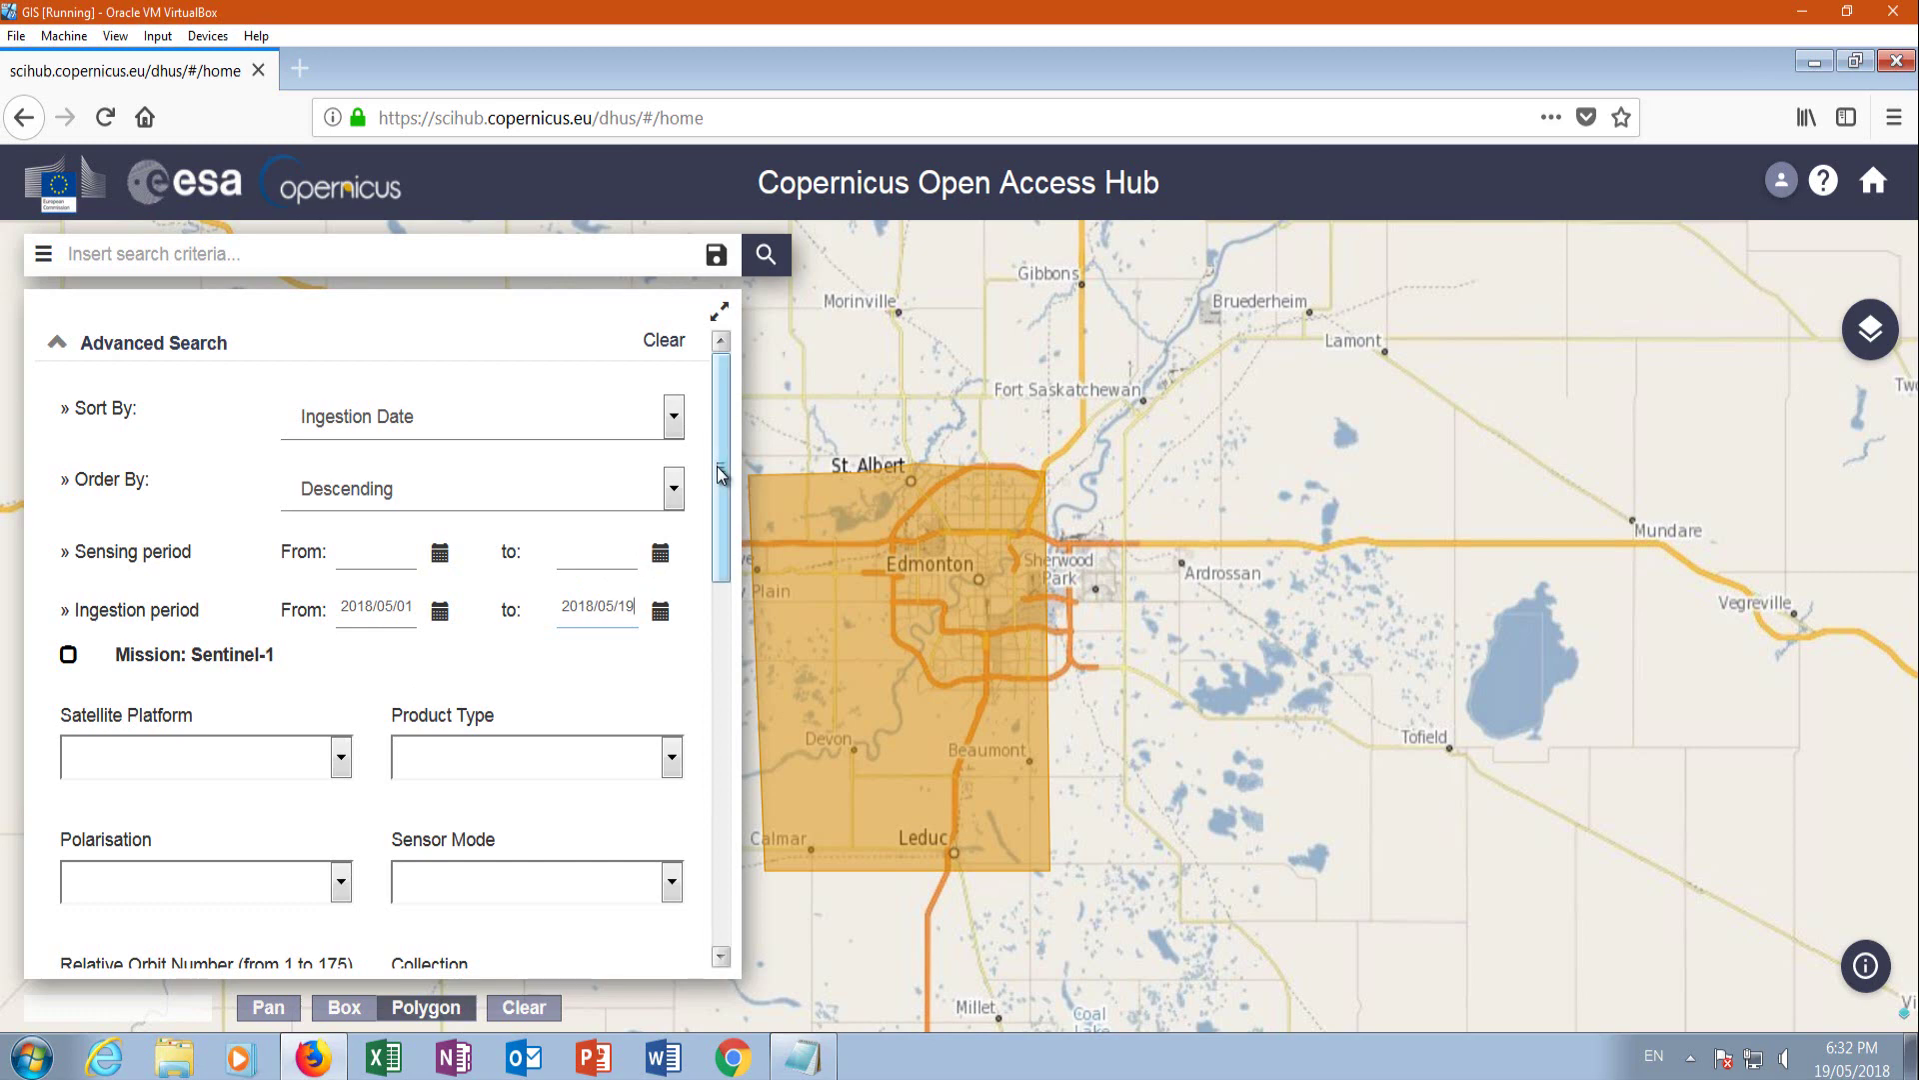
# Limit the search to the Sentinel-2 mission with a cloud cover of [0 TO 50] percent and run it.
pyautogui.scroll(-1, 716, 480)
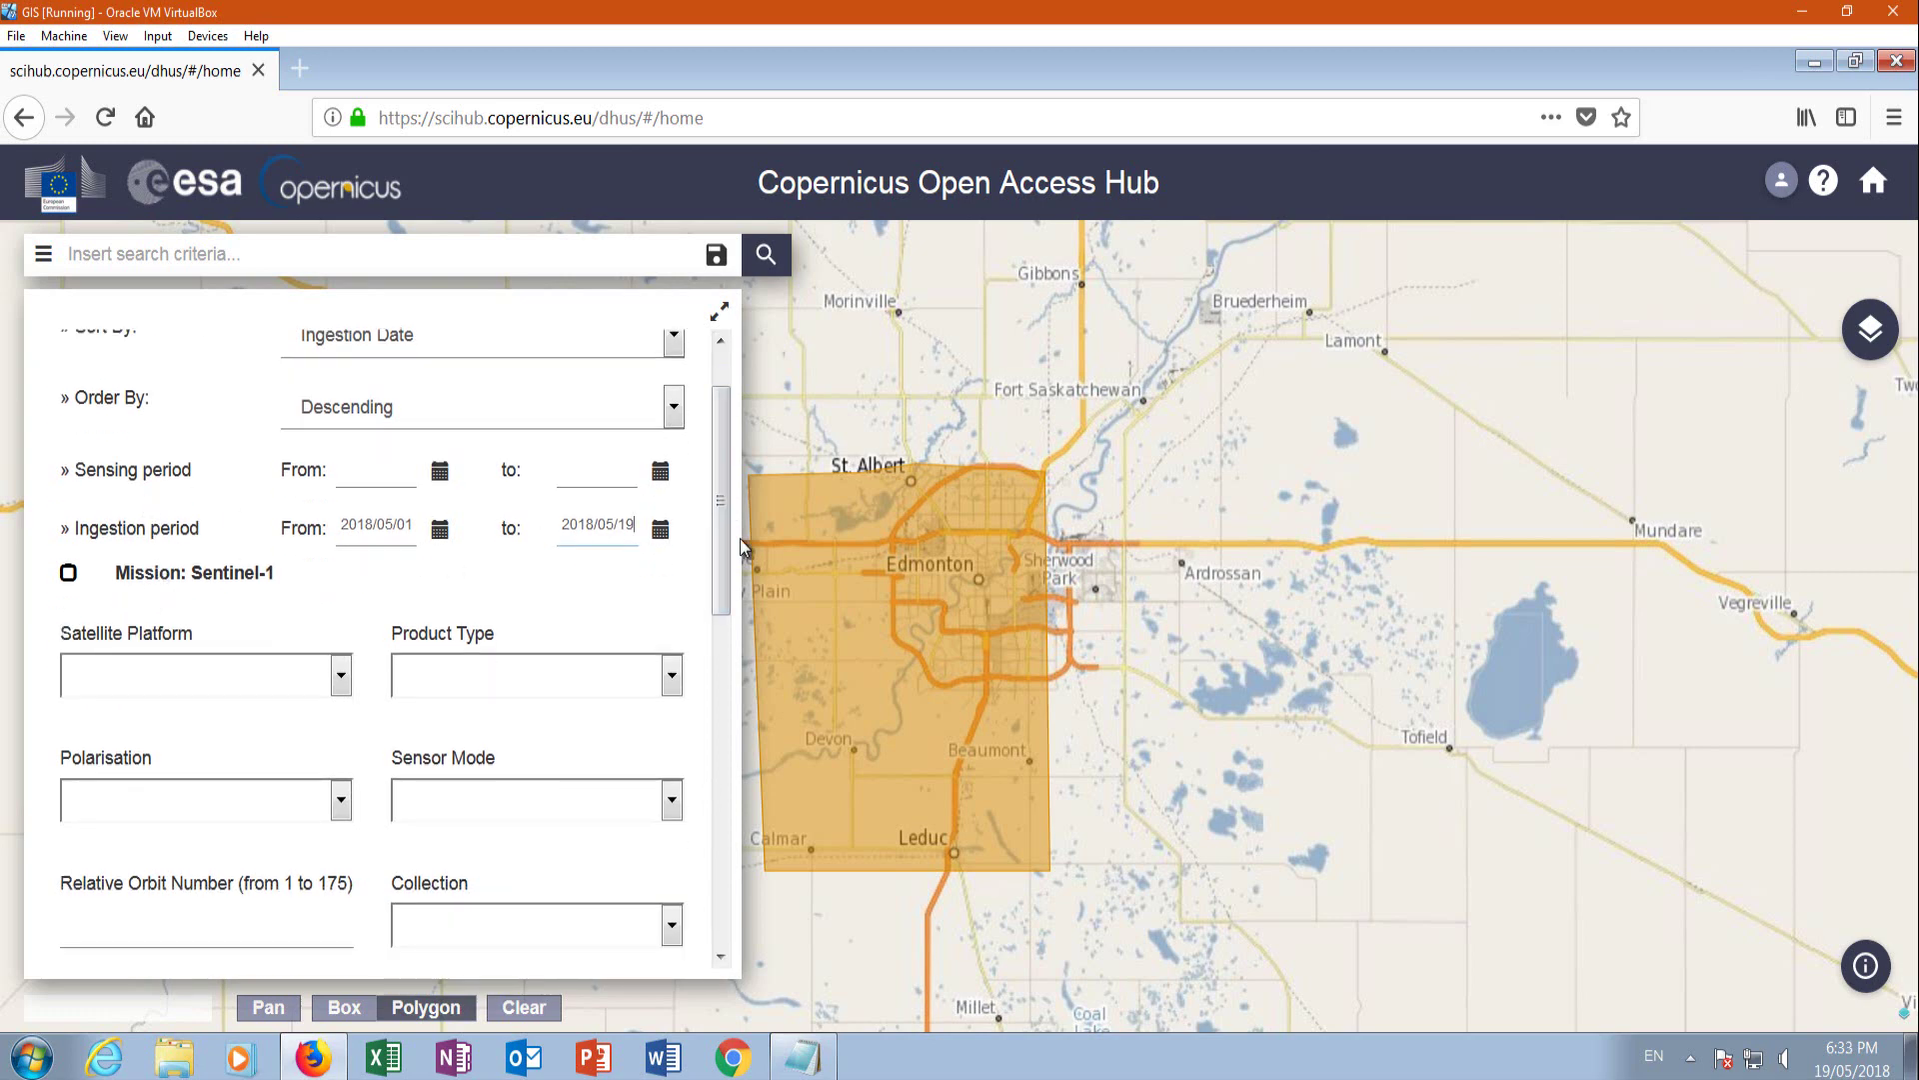
pyautogui.scroll(-3, 719, 514)
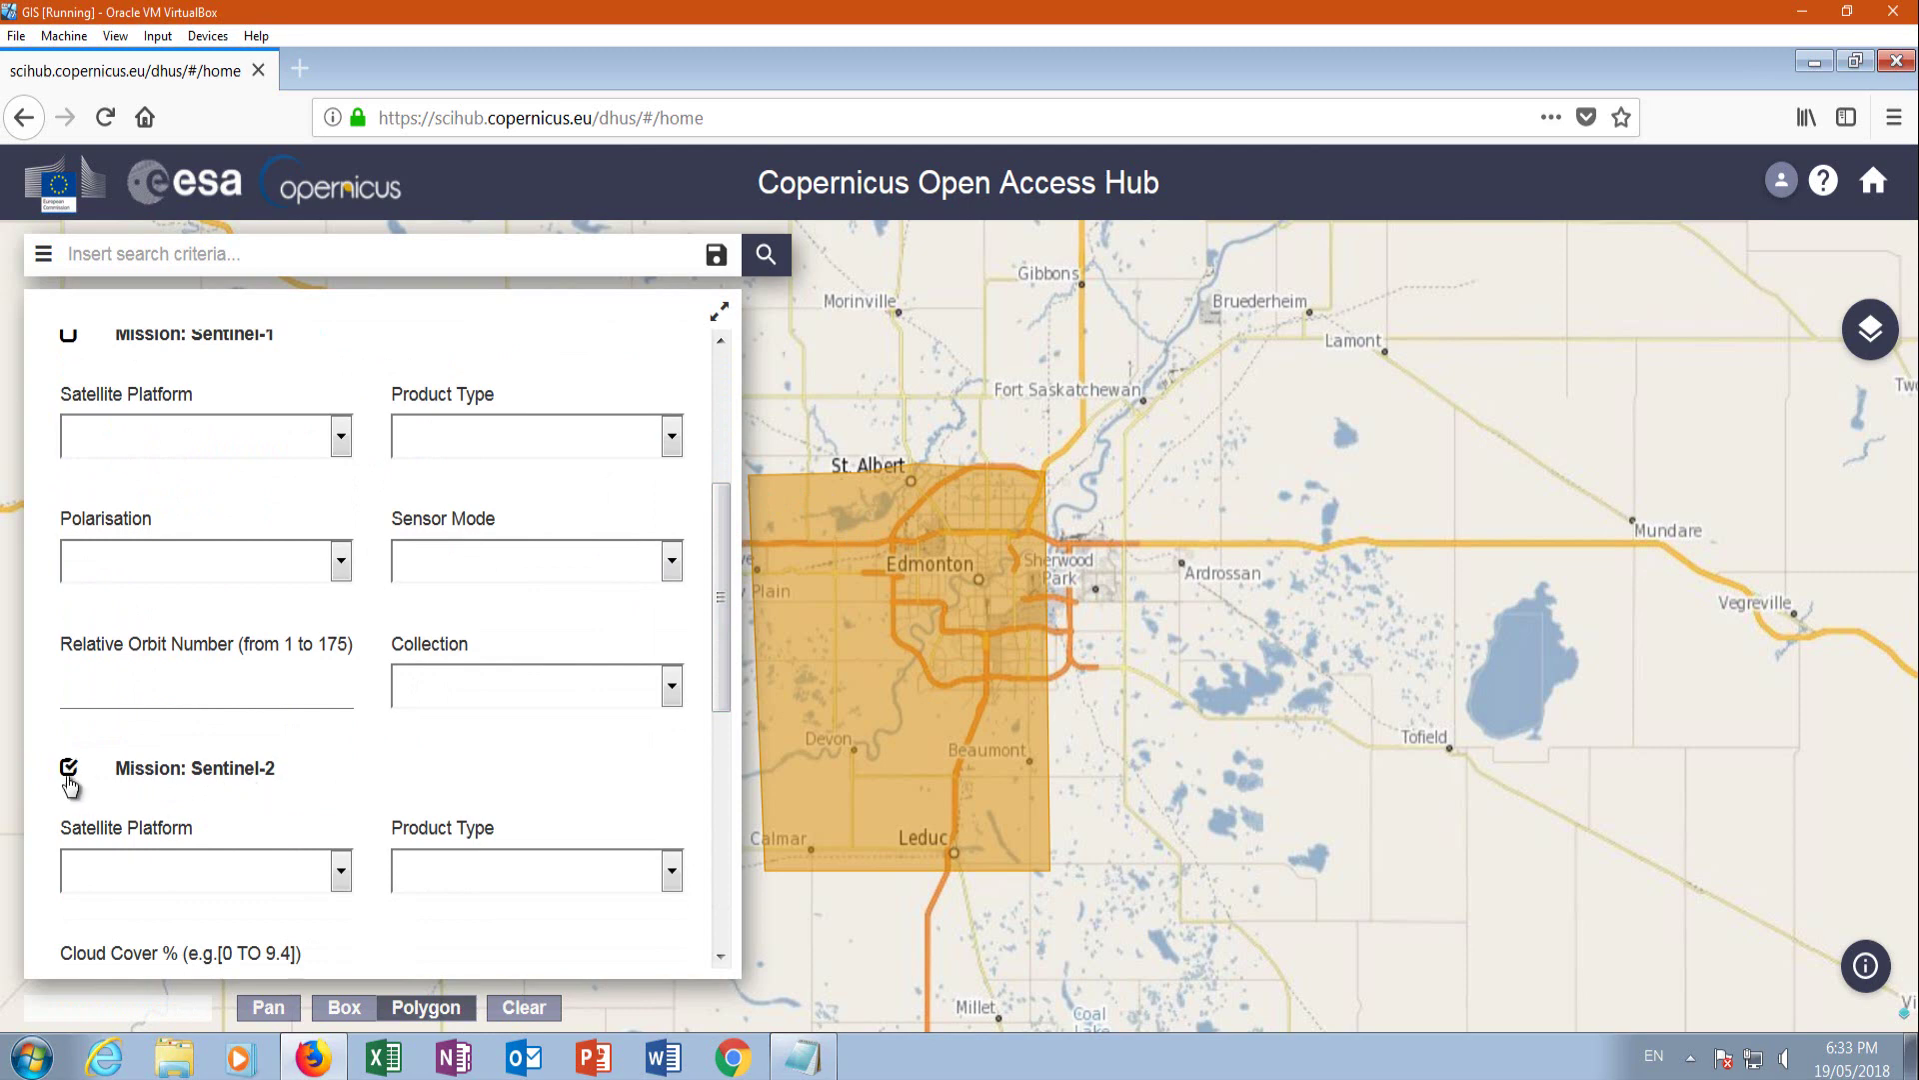
pyautogui.moveTo(721, 590); pyautogui.dragTo(714, 778)
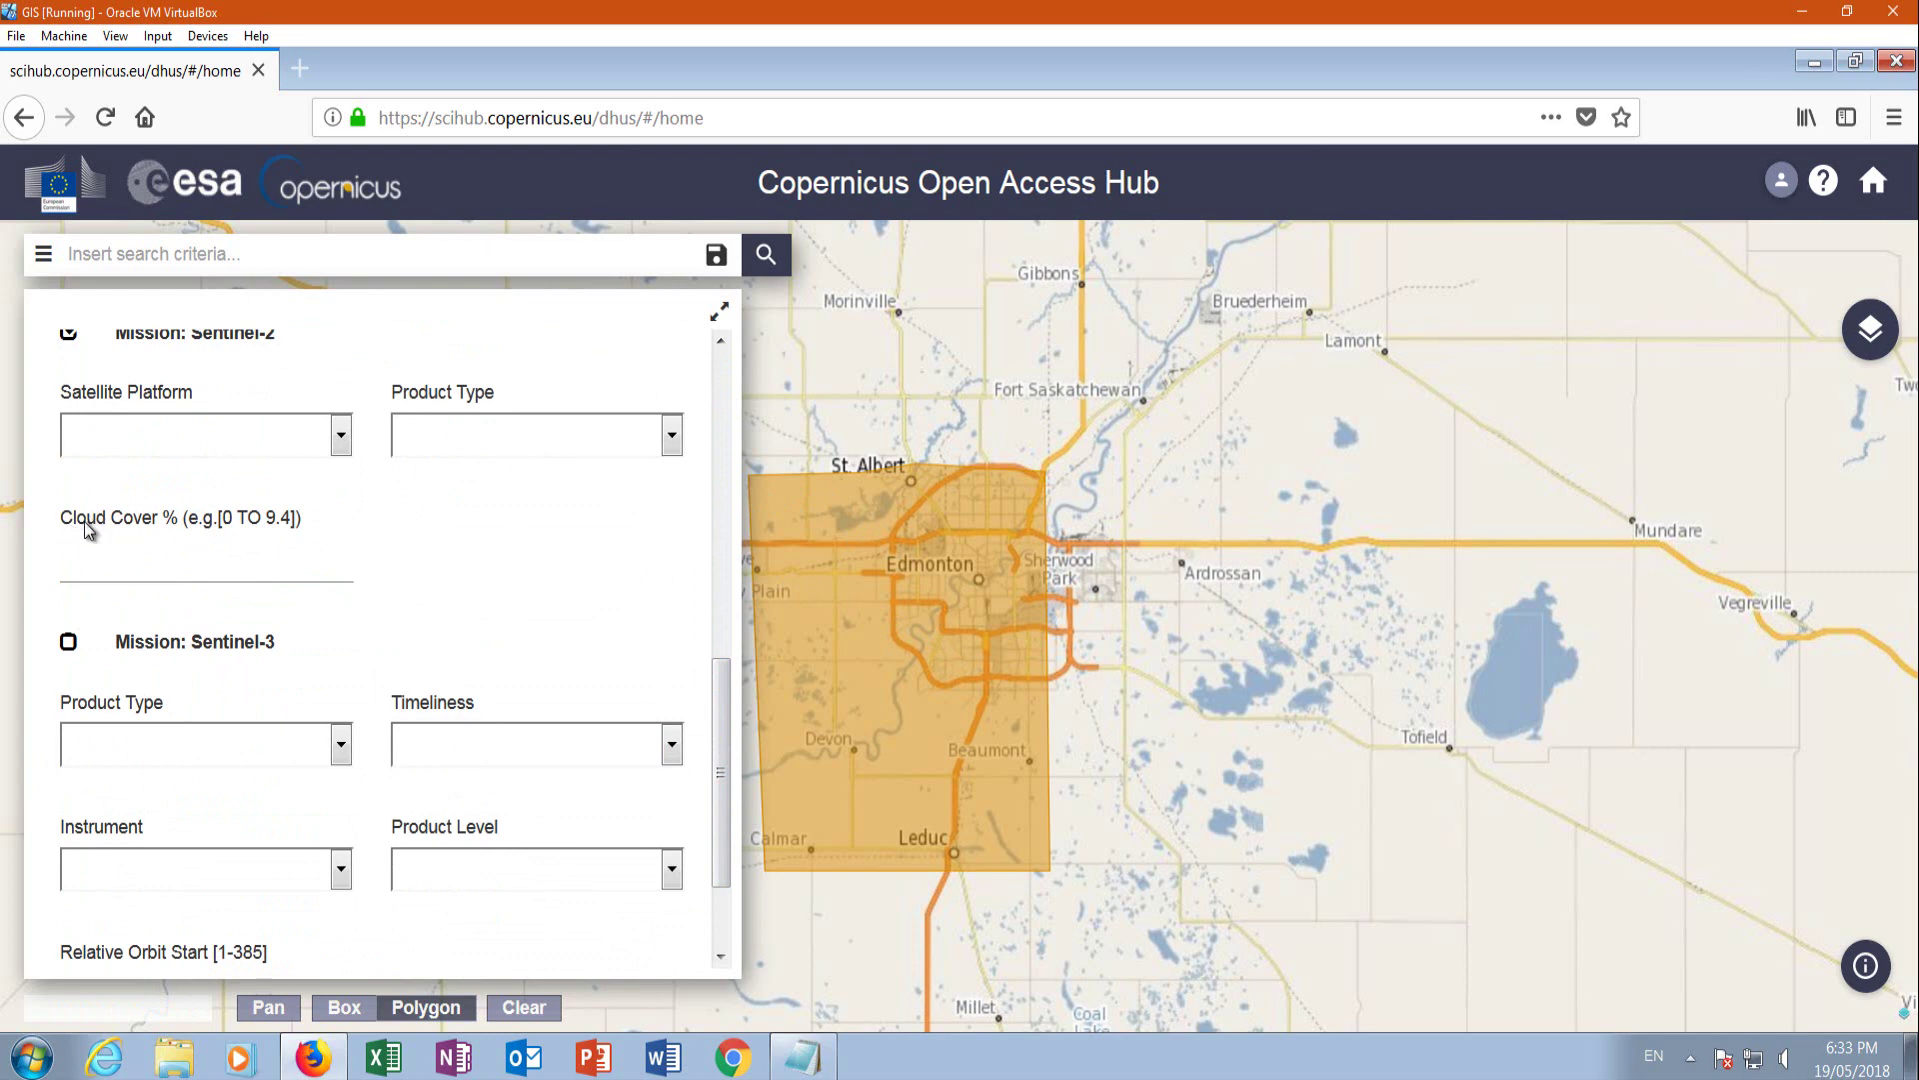
pyautogui.click(145, 571)
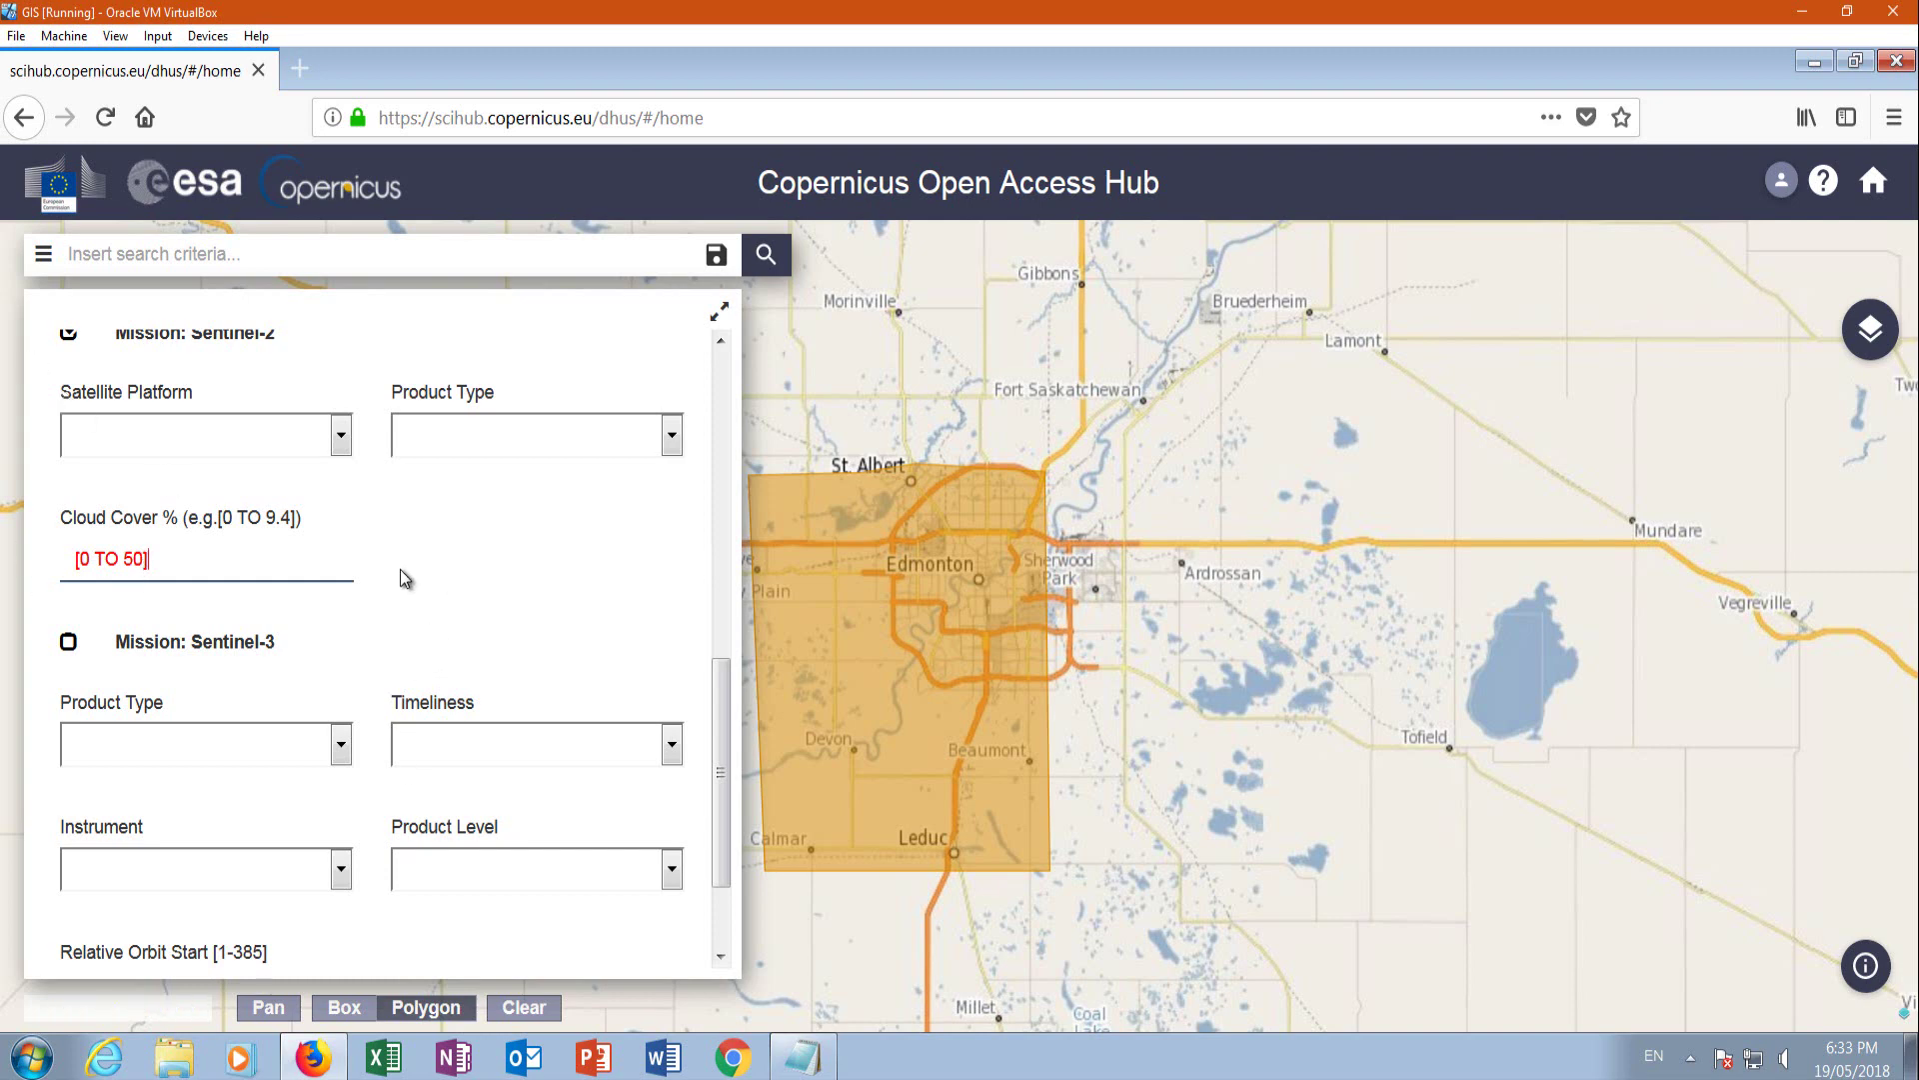
pyautogui.scroll(-2, 723, 681)
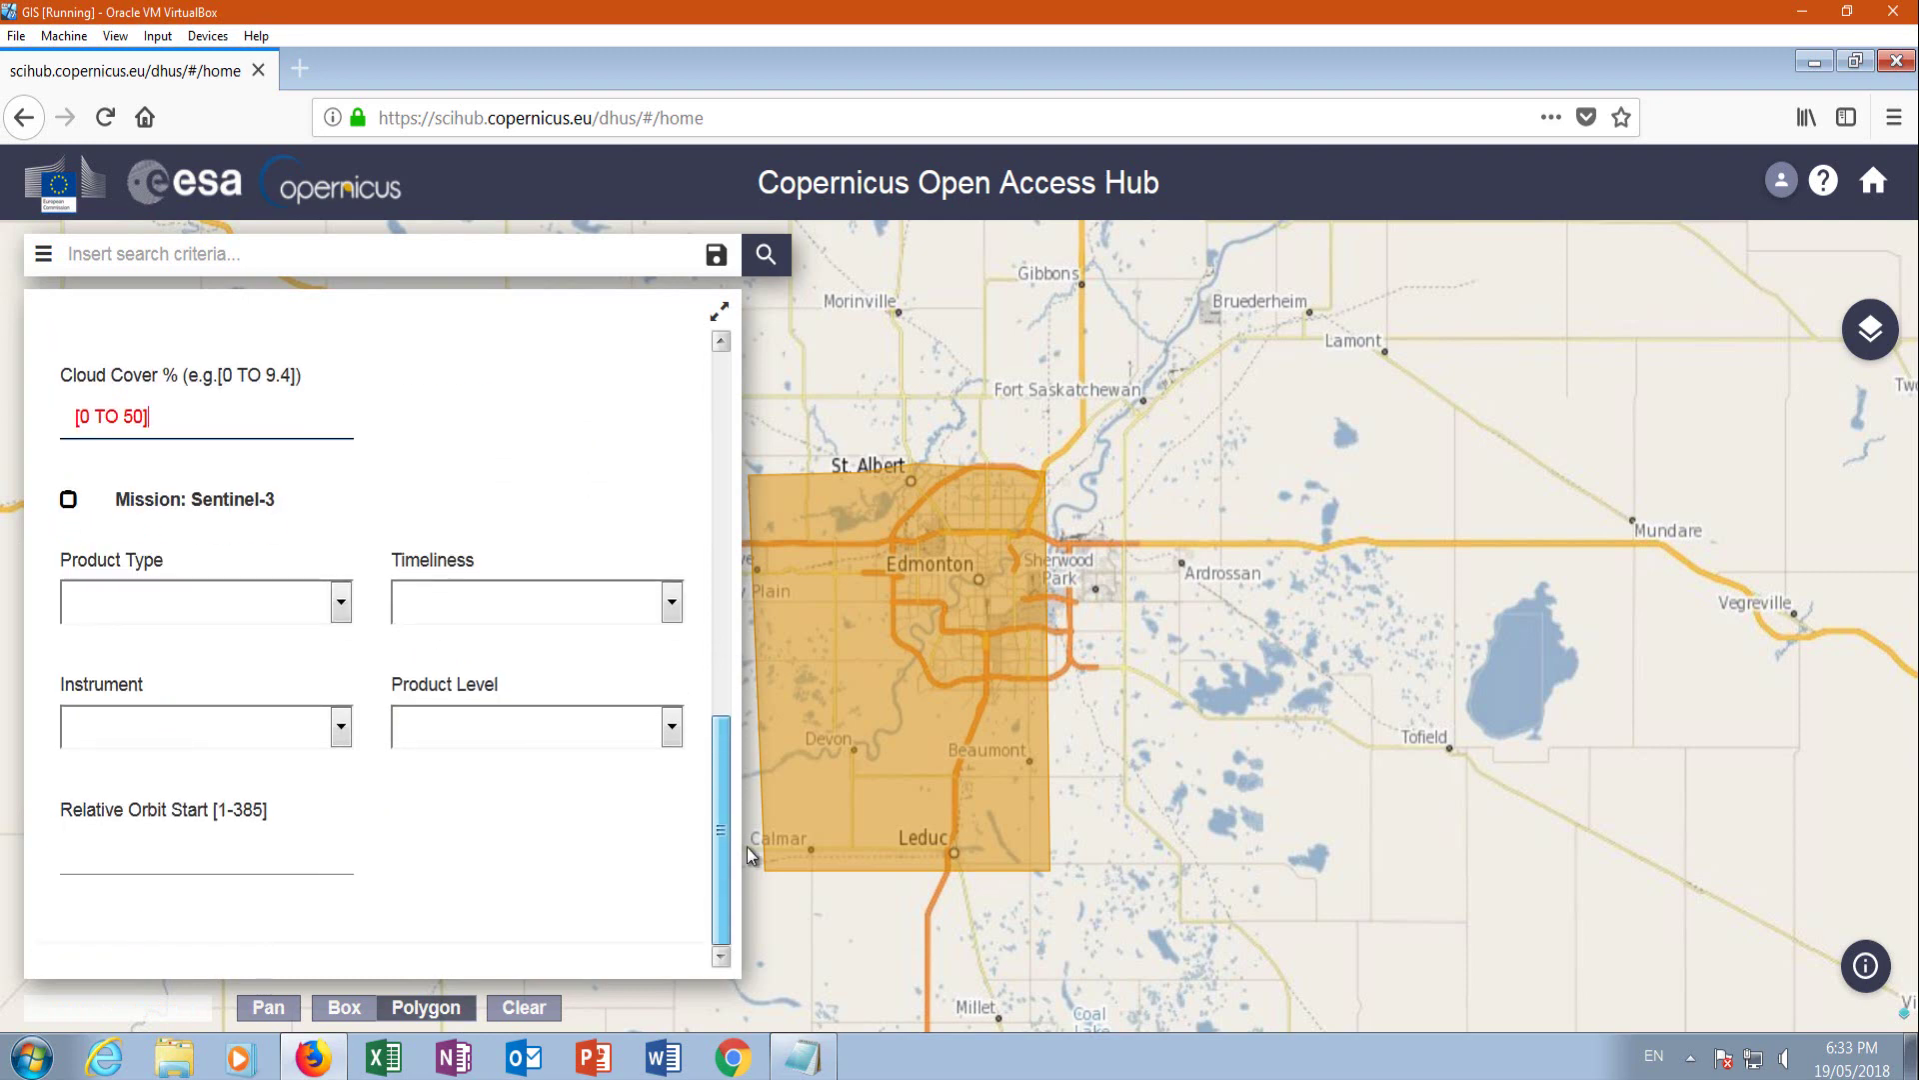
pyautogui.click(783, 256)
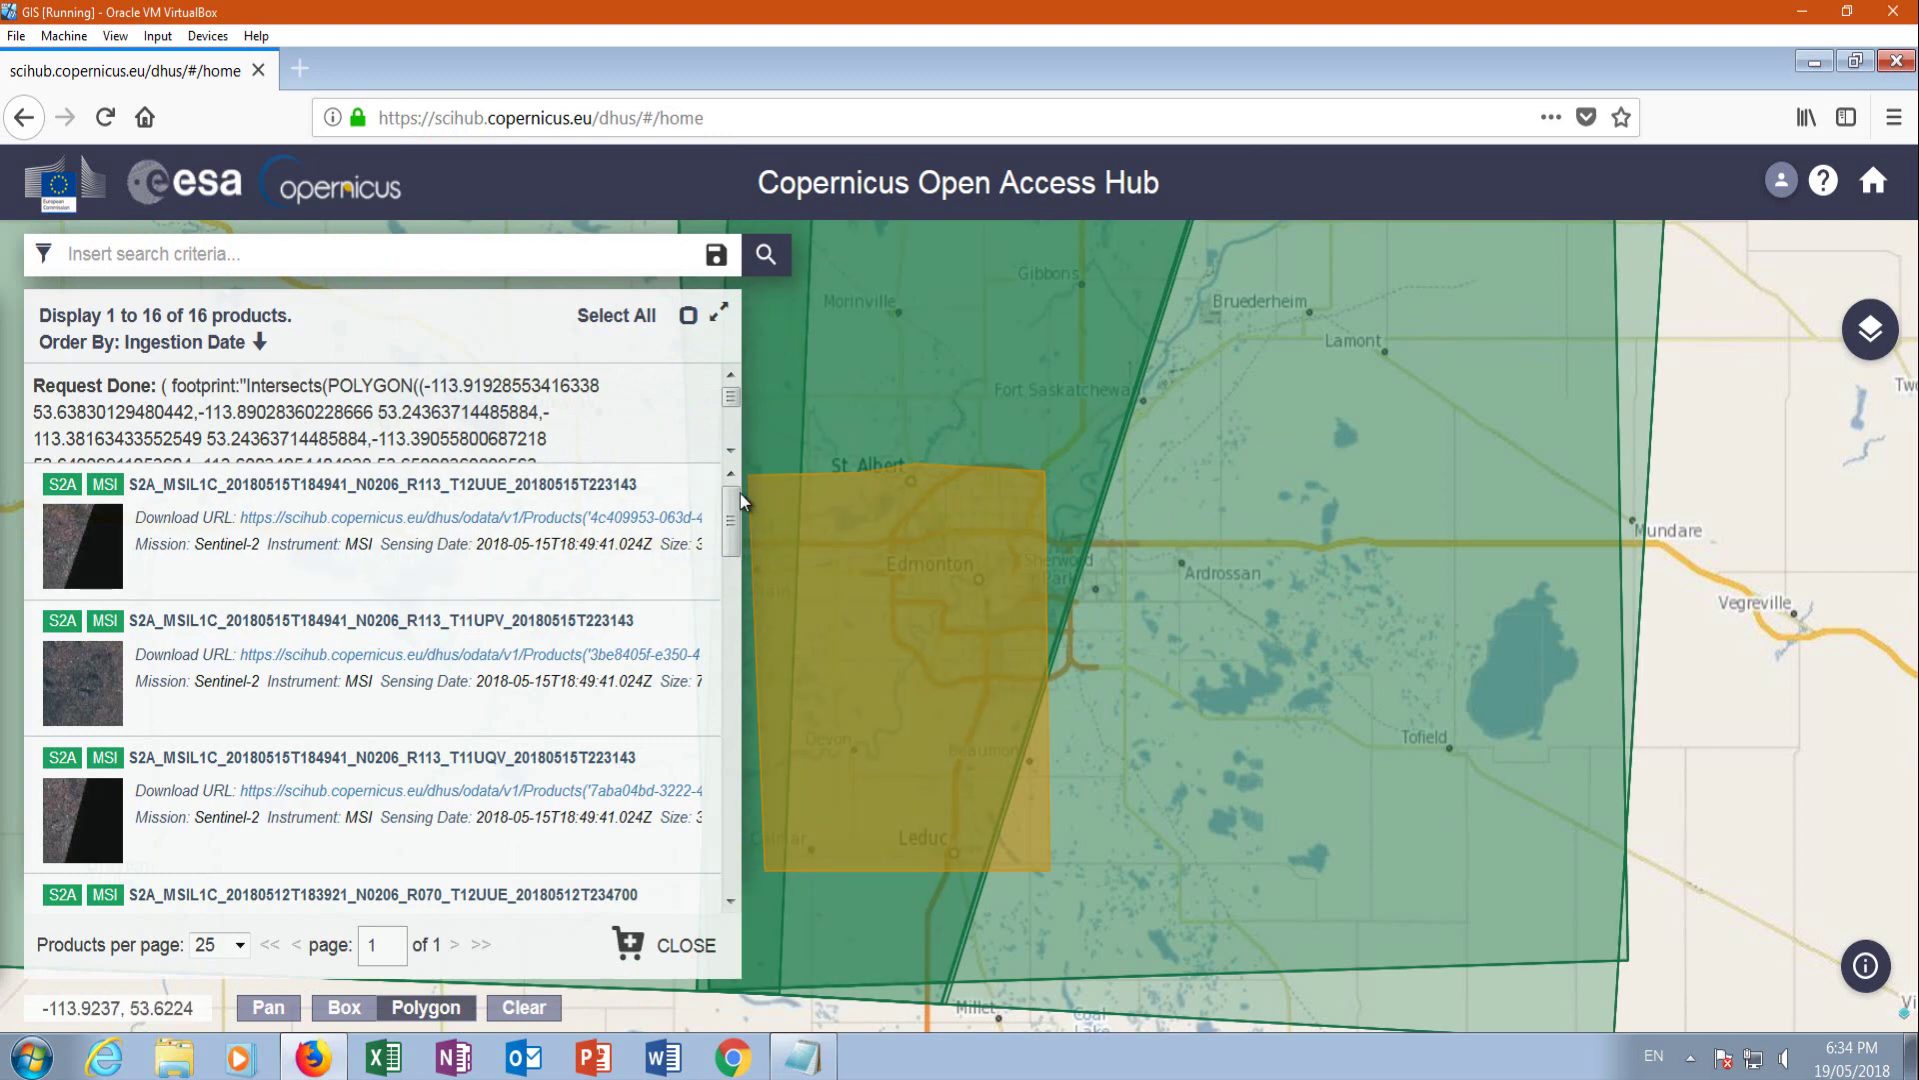
# Look through the search results and examine the footprint, quicklook and attributes of the first product, 20180515 tile T12UUE.
pyautogui.scroll(-5, 735, 515)
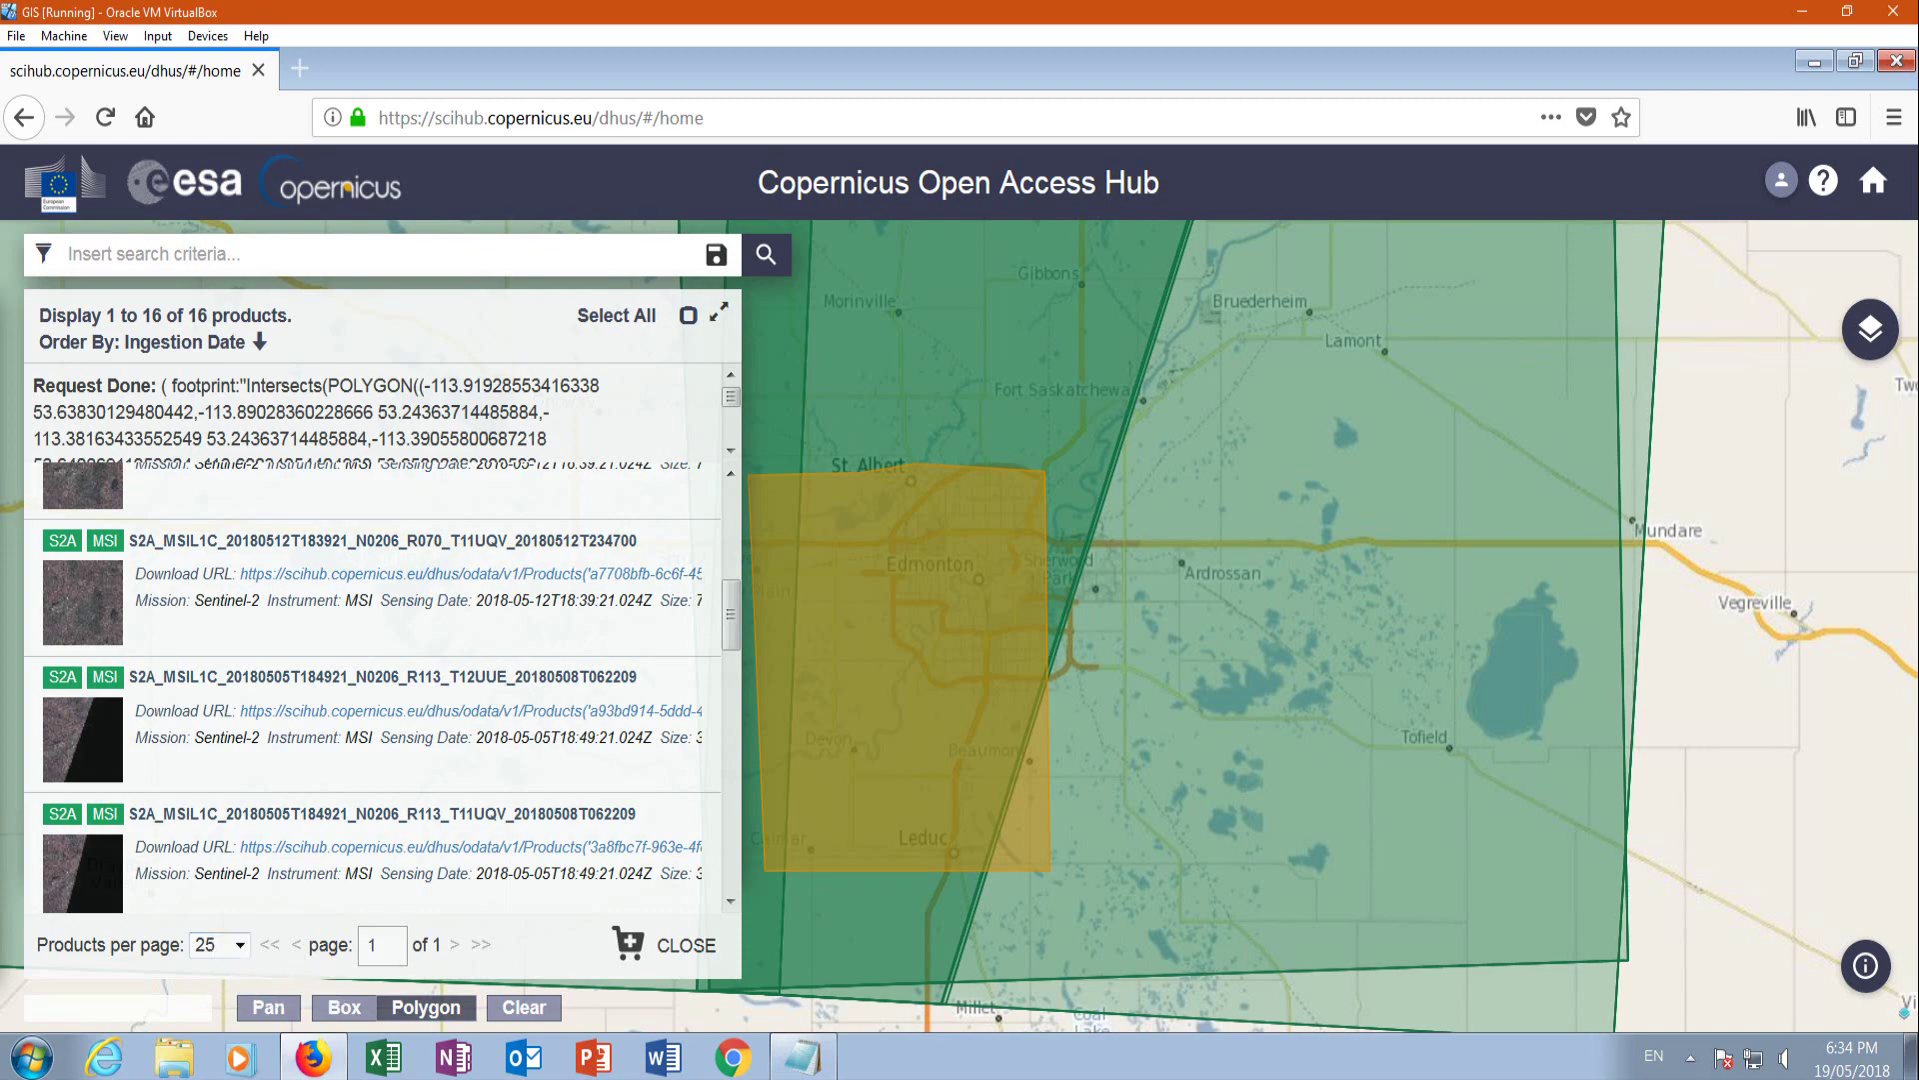
pyautogui.moveTo(733, 655); pyautogui.dragTo(754, 458)
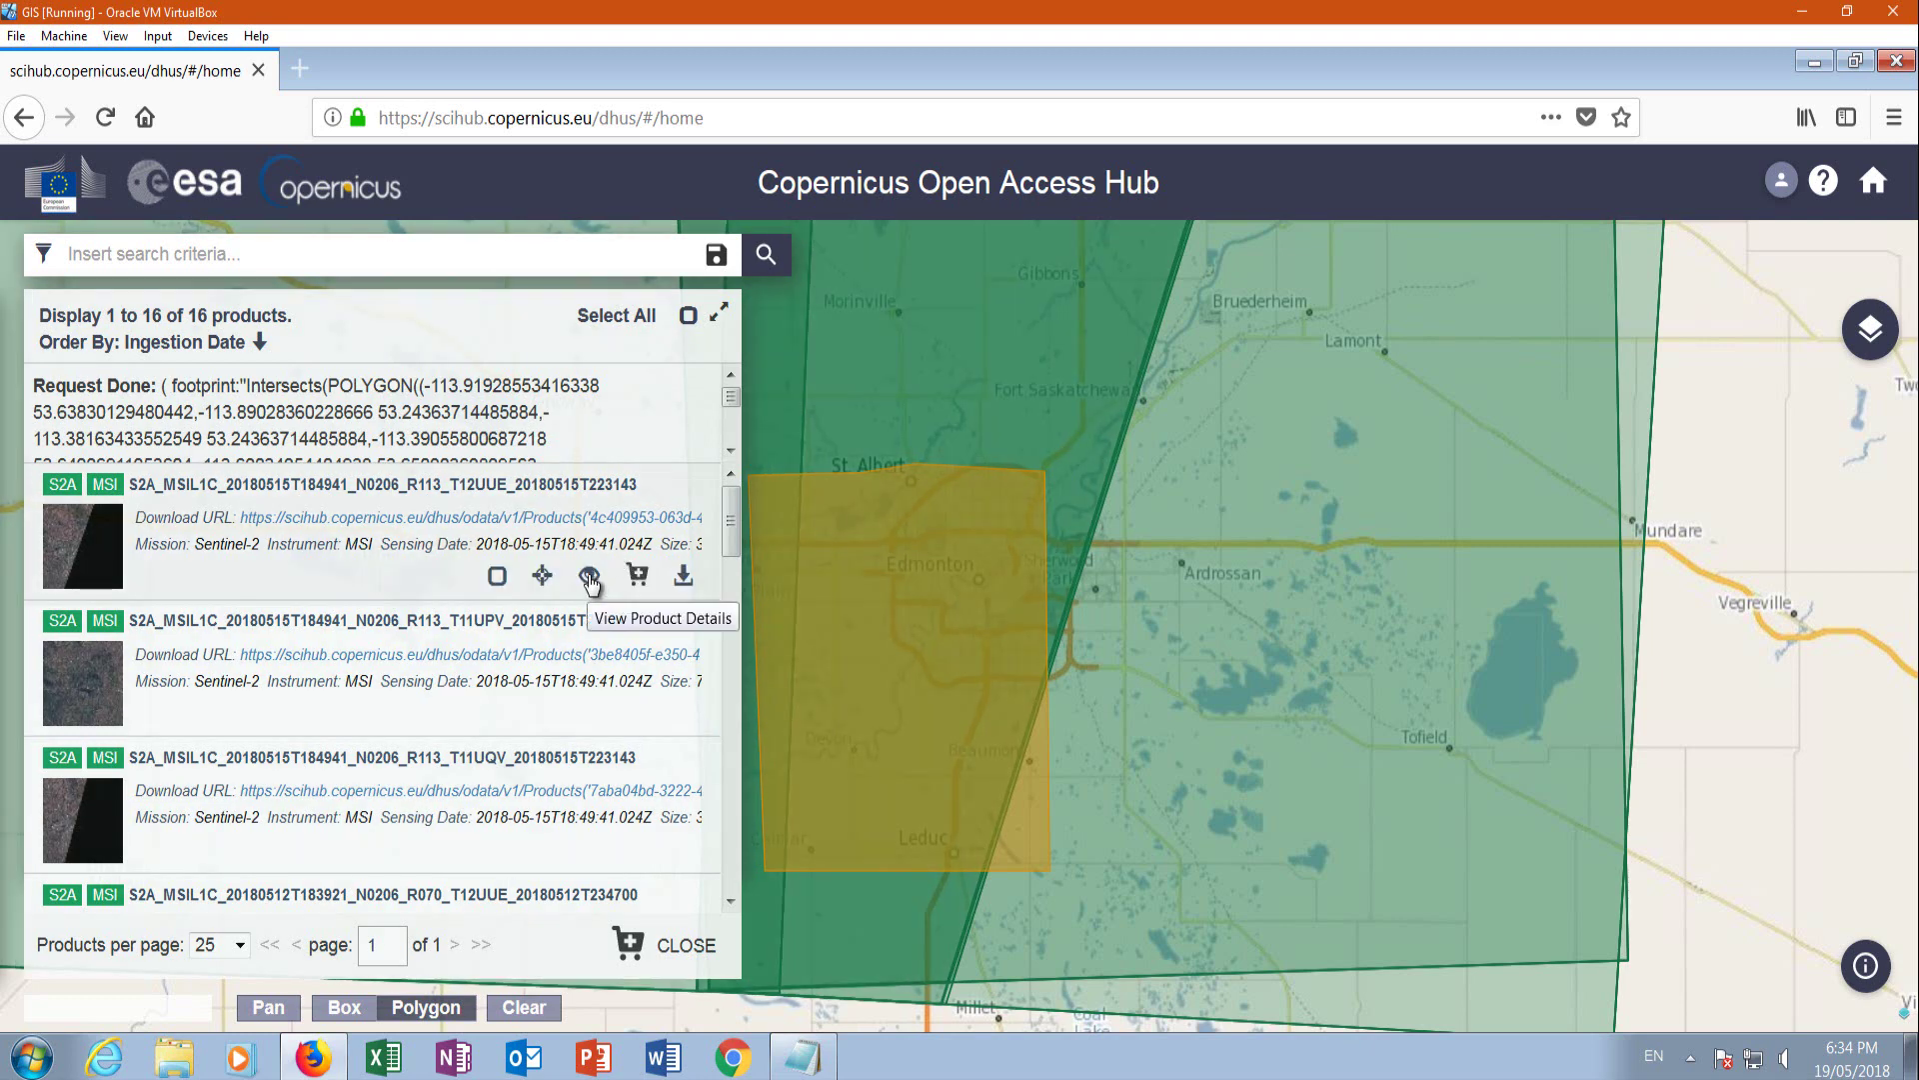
pyautogui.click(590, 577)
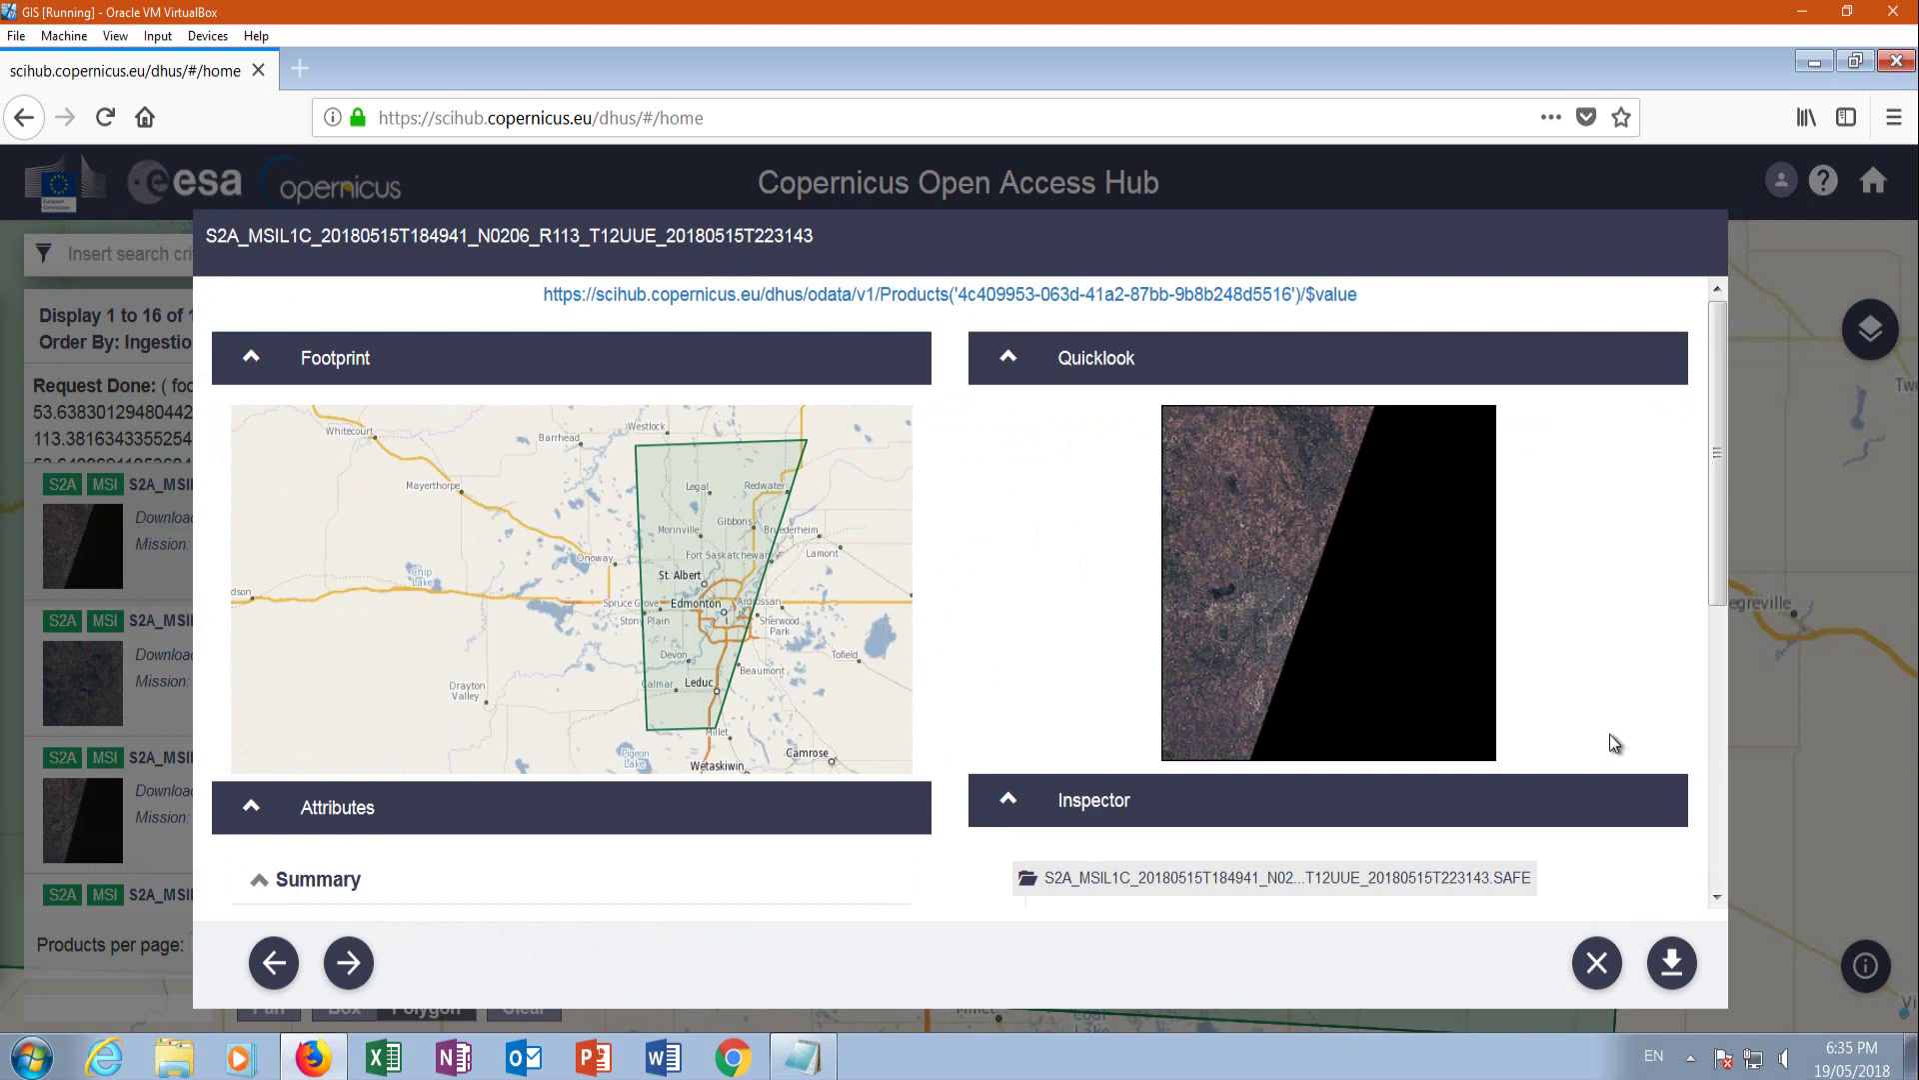
pyautogui.moveTo(1716, 524); pyautogui.dragTo(1723, 732)
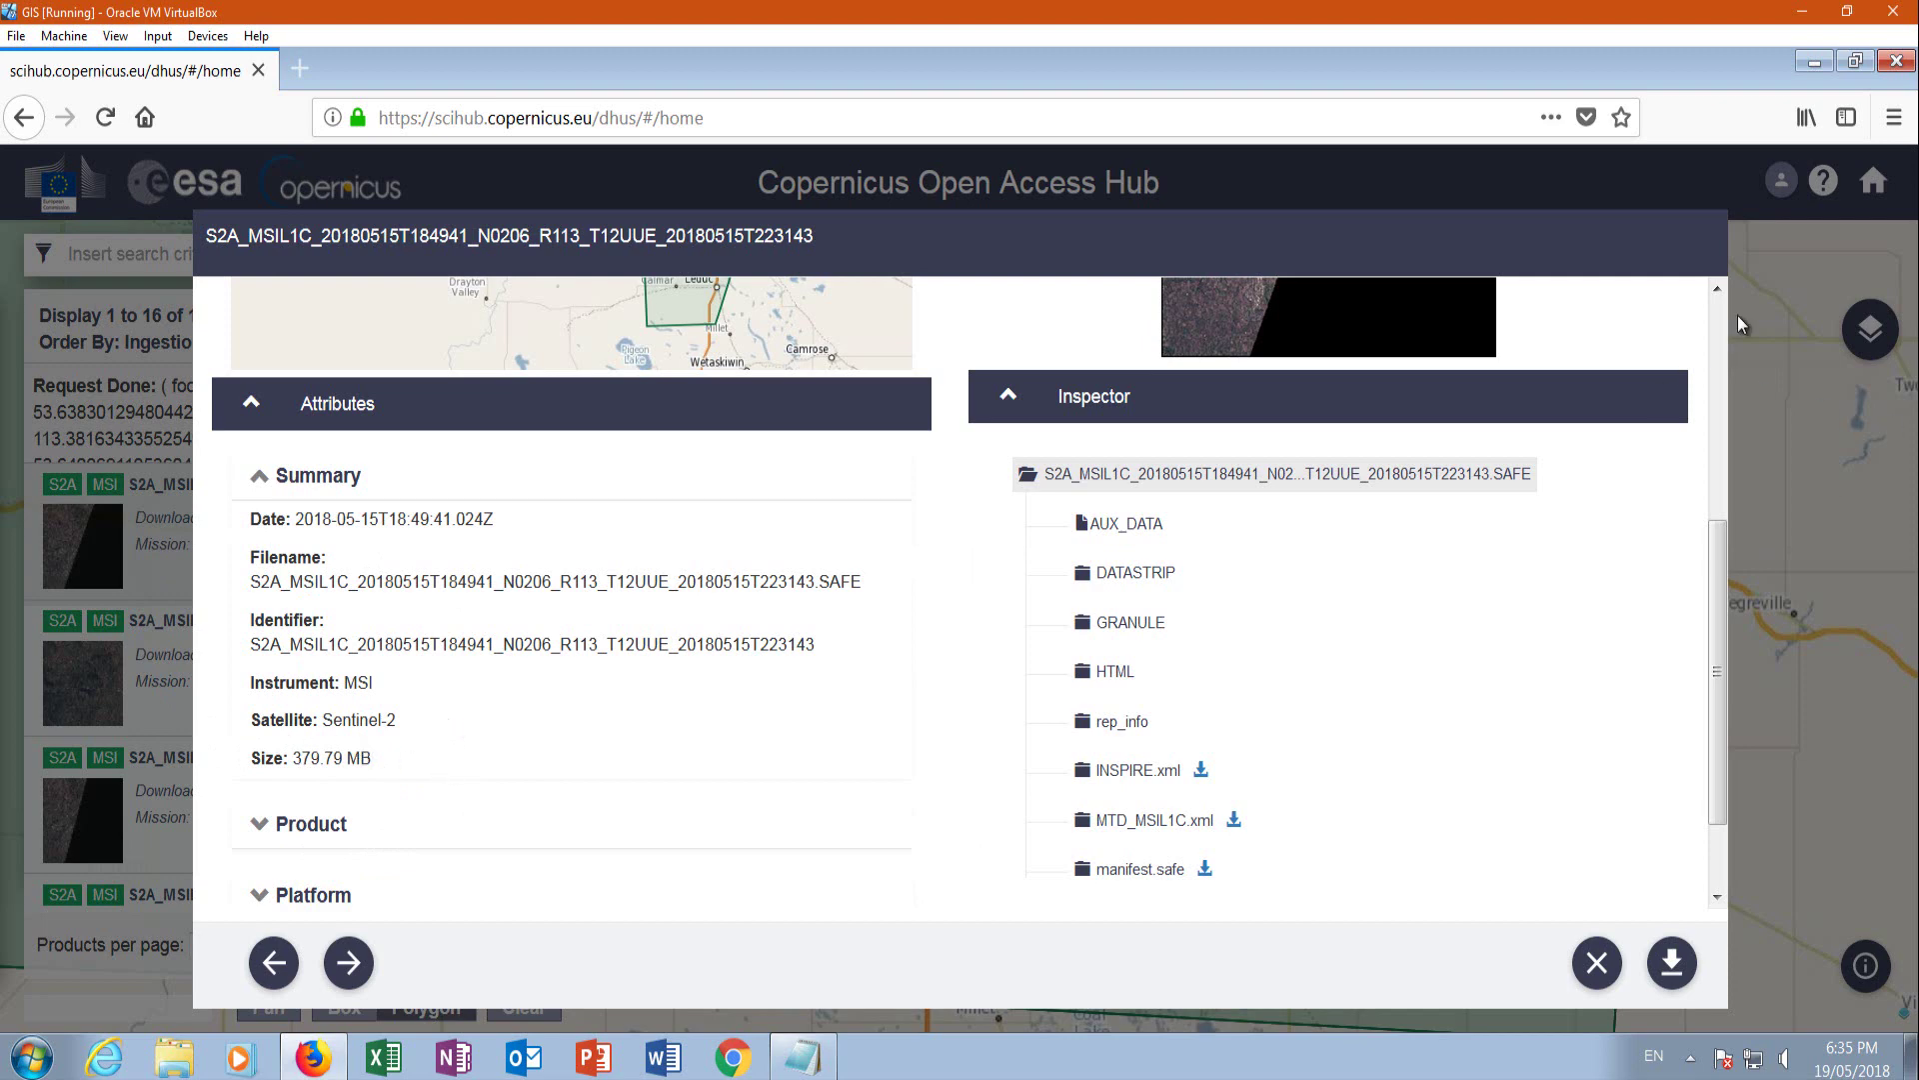
pyautogui.moveTo(1714, 606); pyautogui.dragTo(1719, 375)
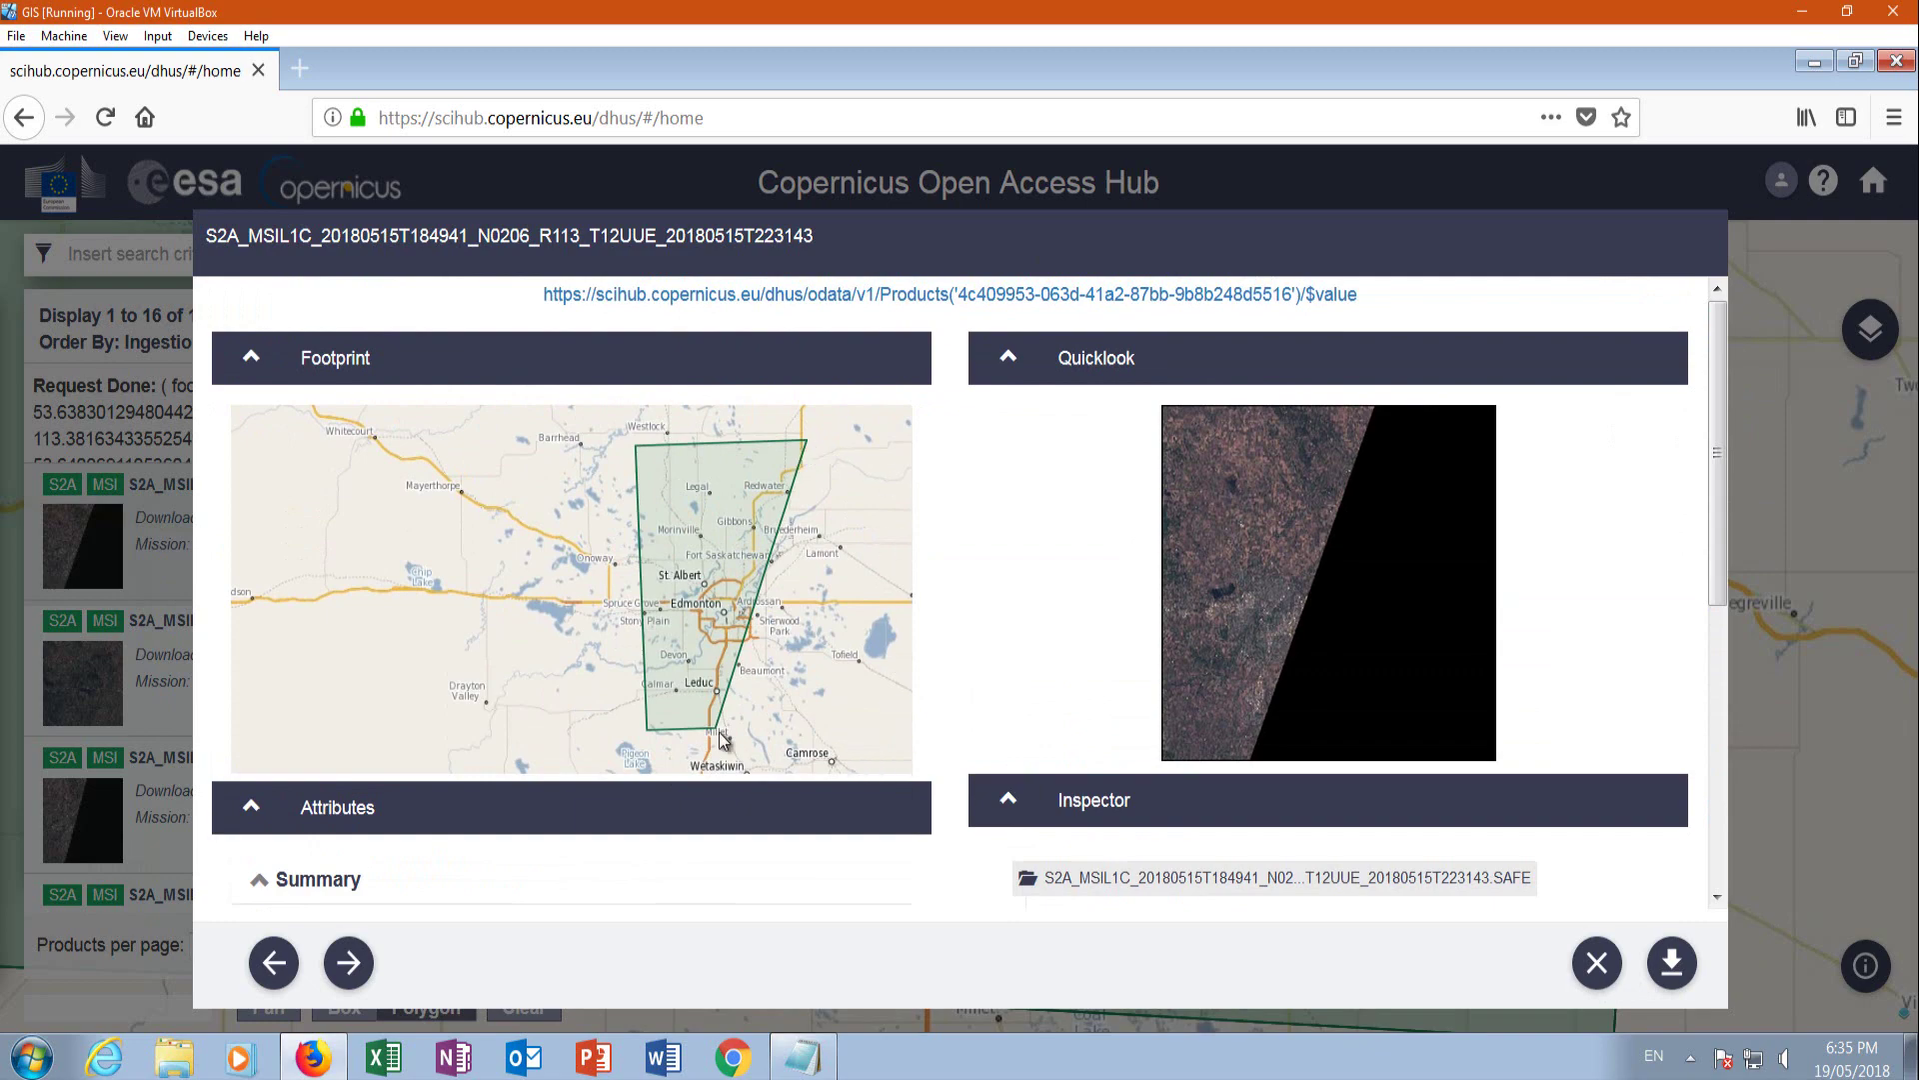
pyautogui.click(1597, 962)
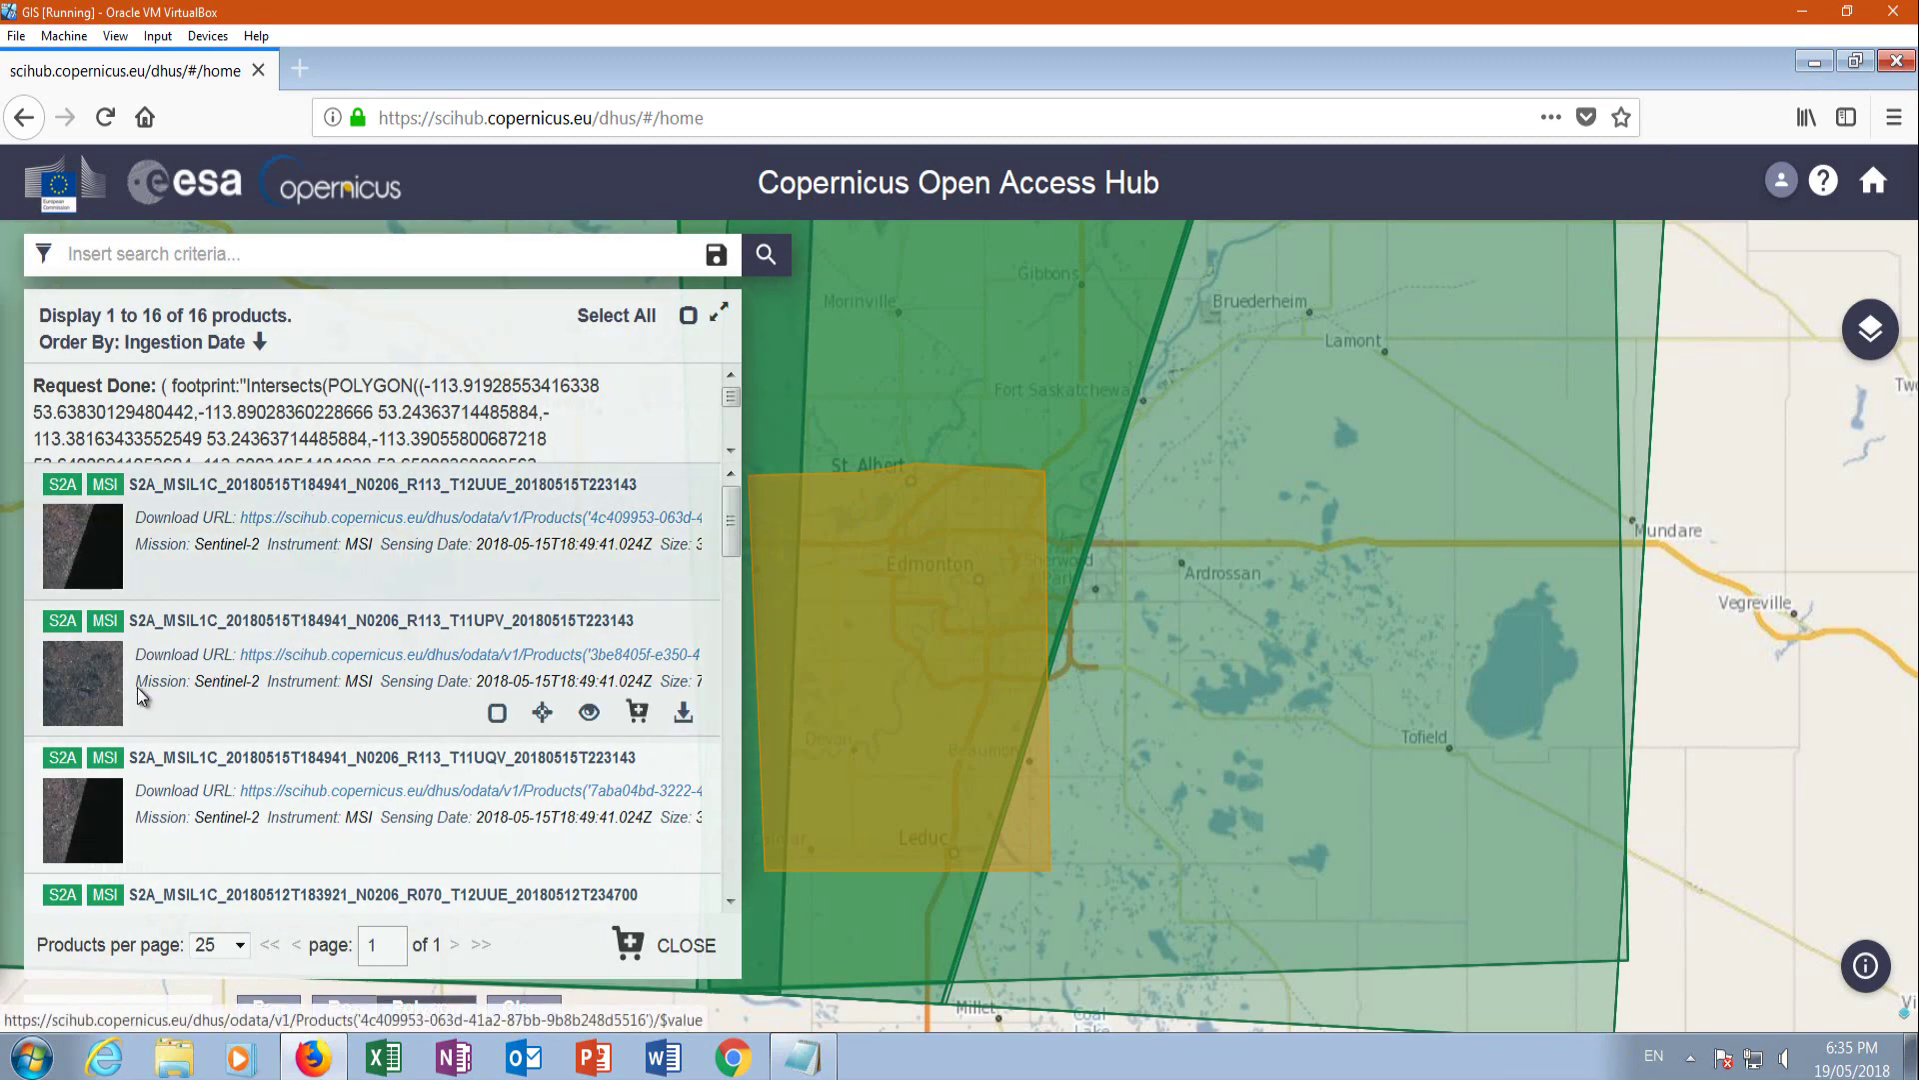
# Review the details of product S2A_MSIL1C_20180515T184941_N0206_R113_T11UPV_20180515T223143, save its ZIP archive and check the download progress.
pyautogui.click(591, 714)
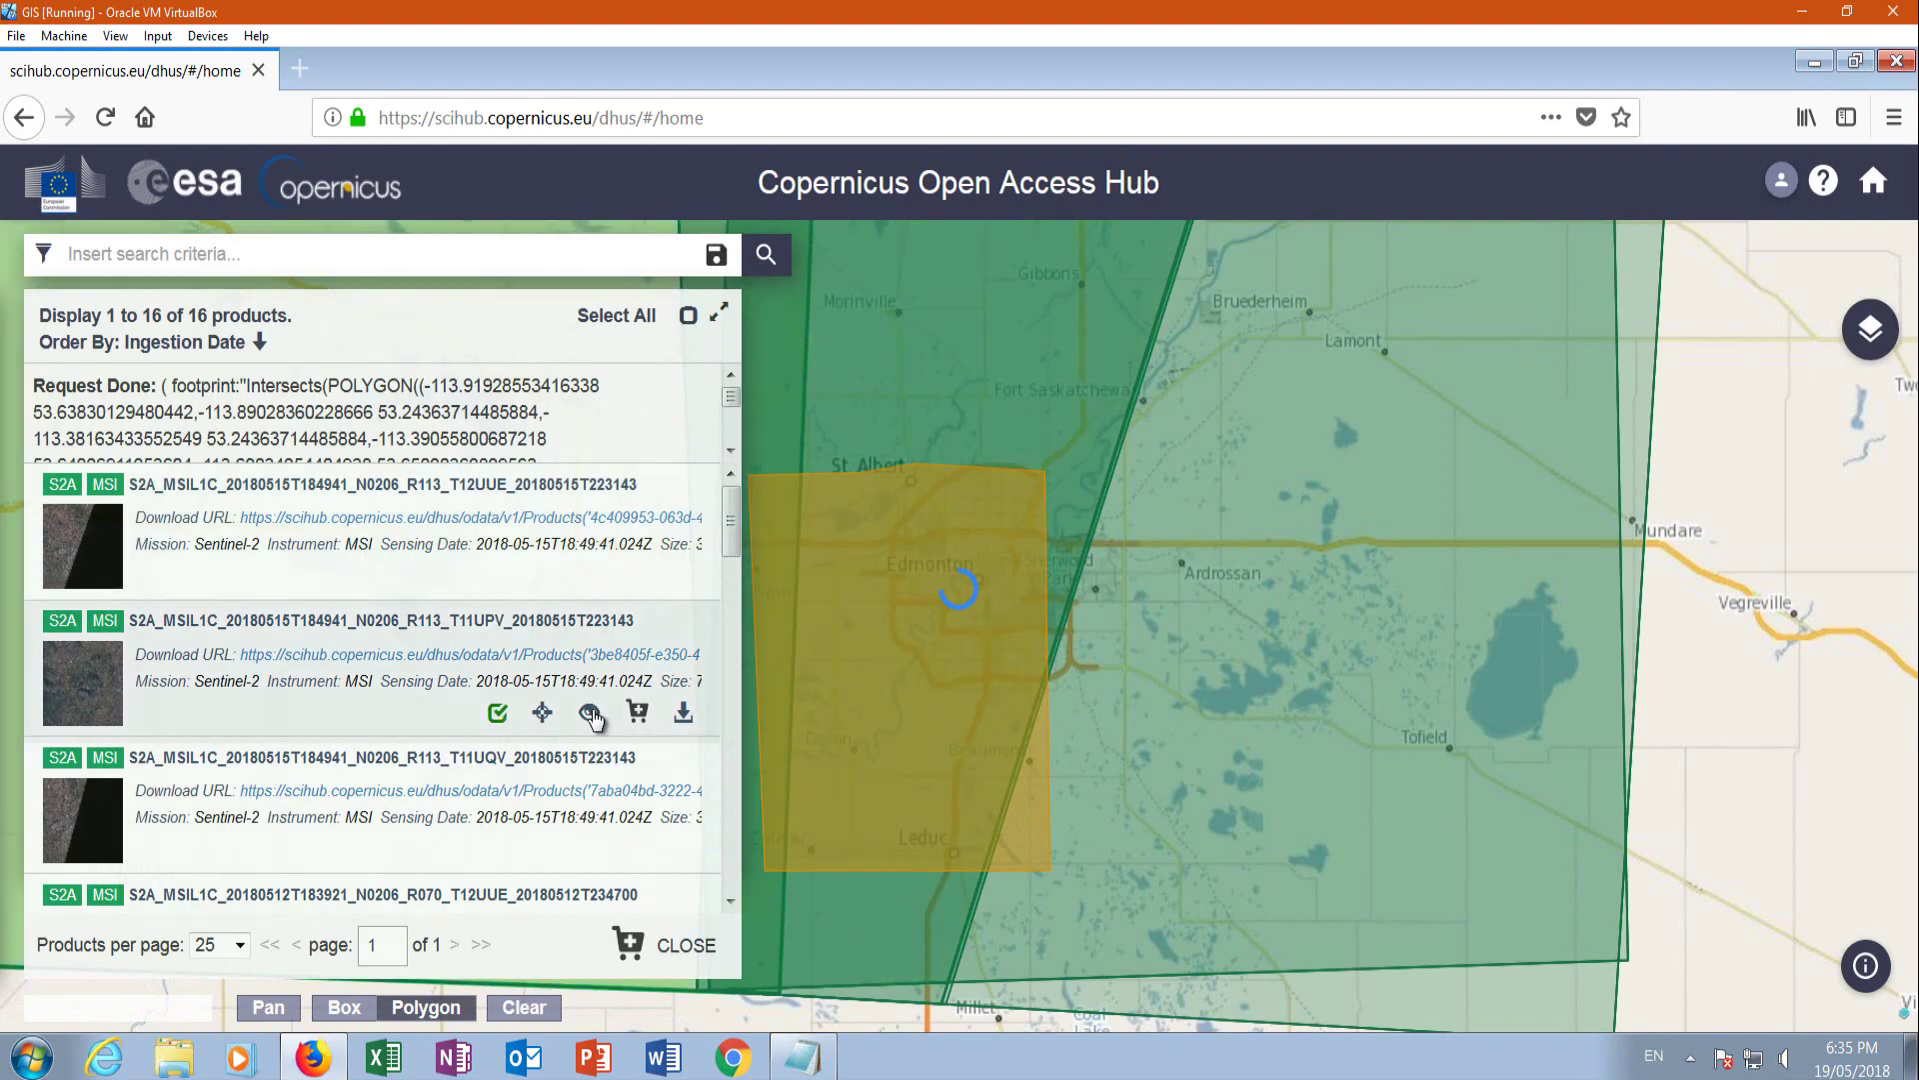
pyautogui.scroll(-3, 784, 784)
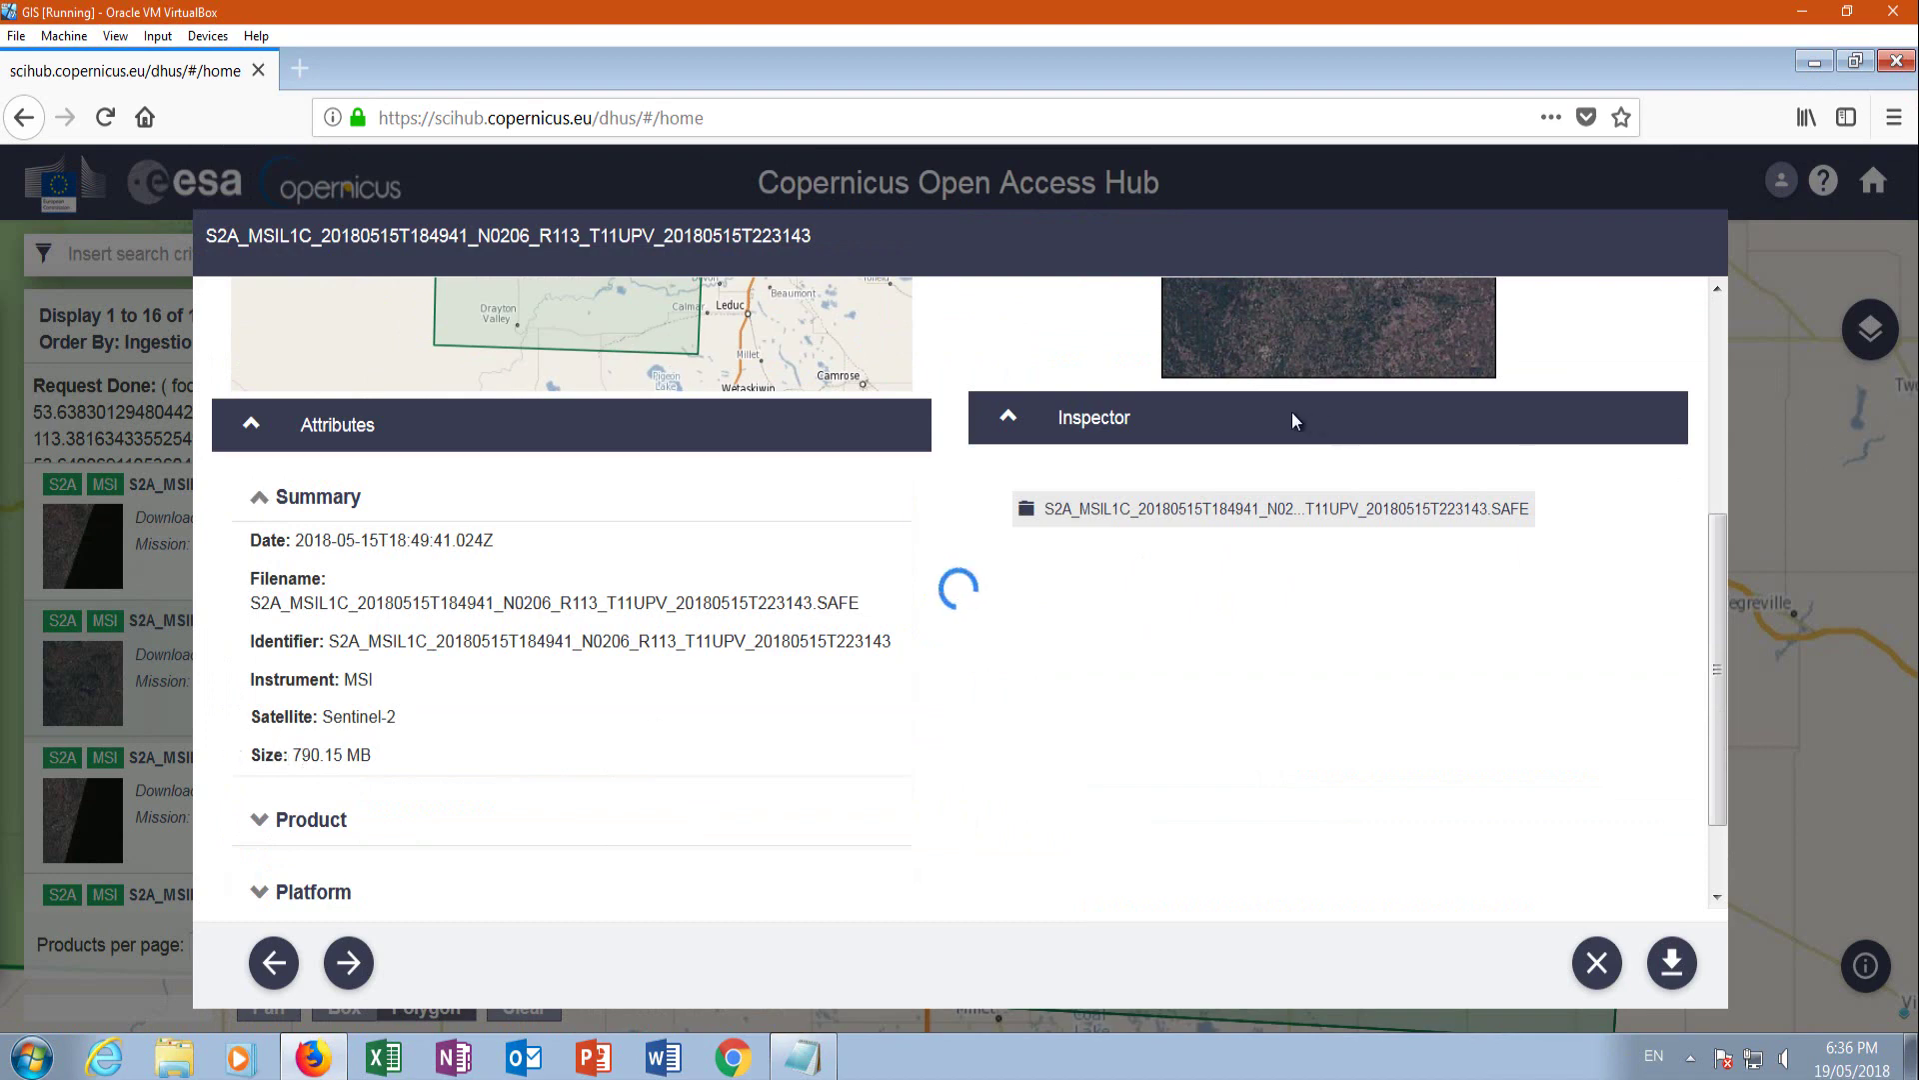
pyautogui.scroll(2, 1349, 741)
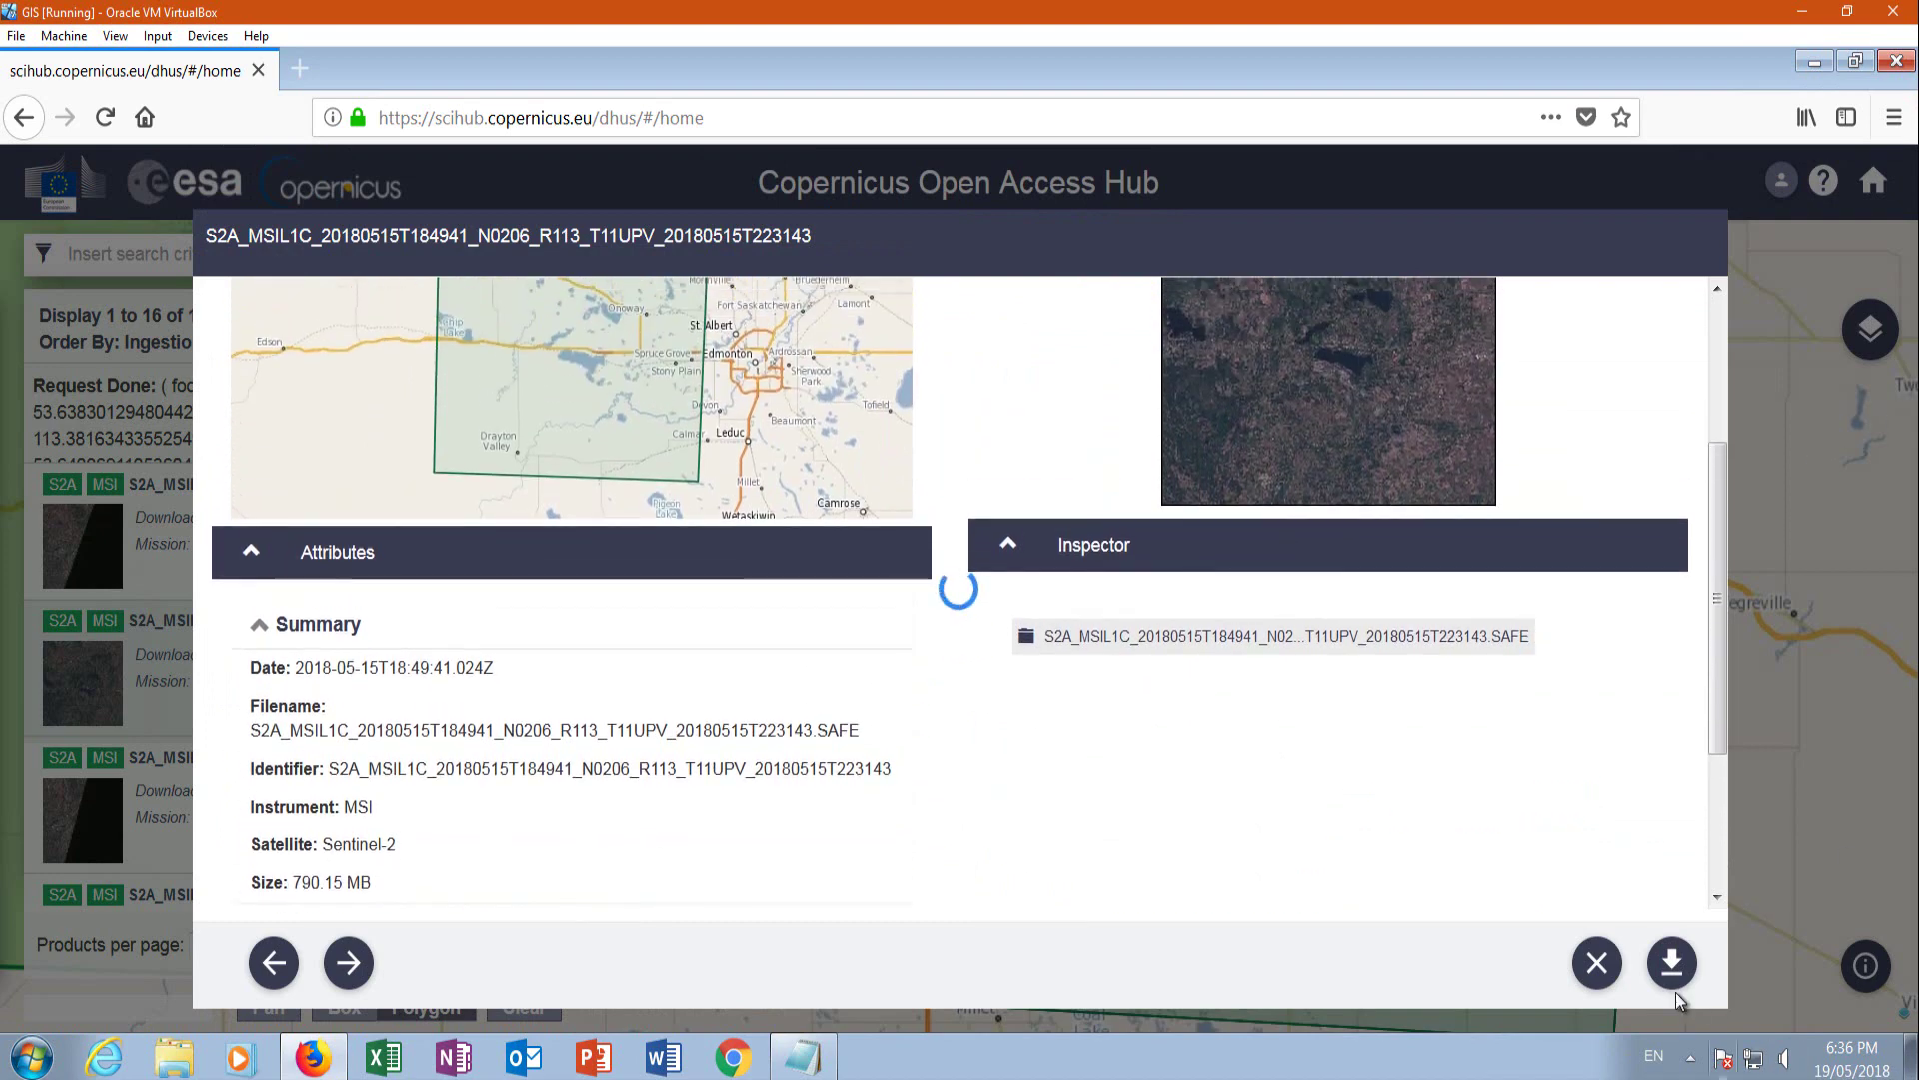
pyautogui.click(1672, 963)
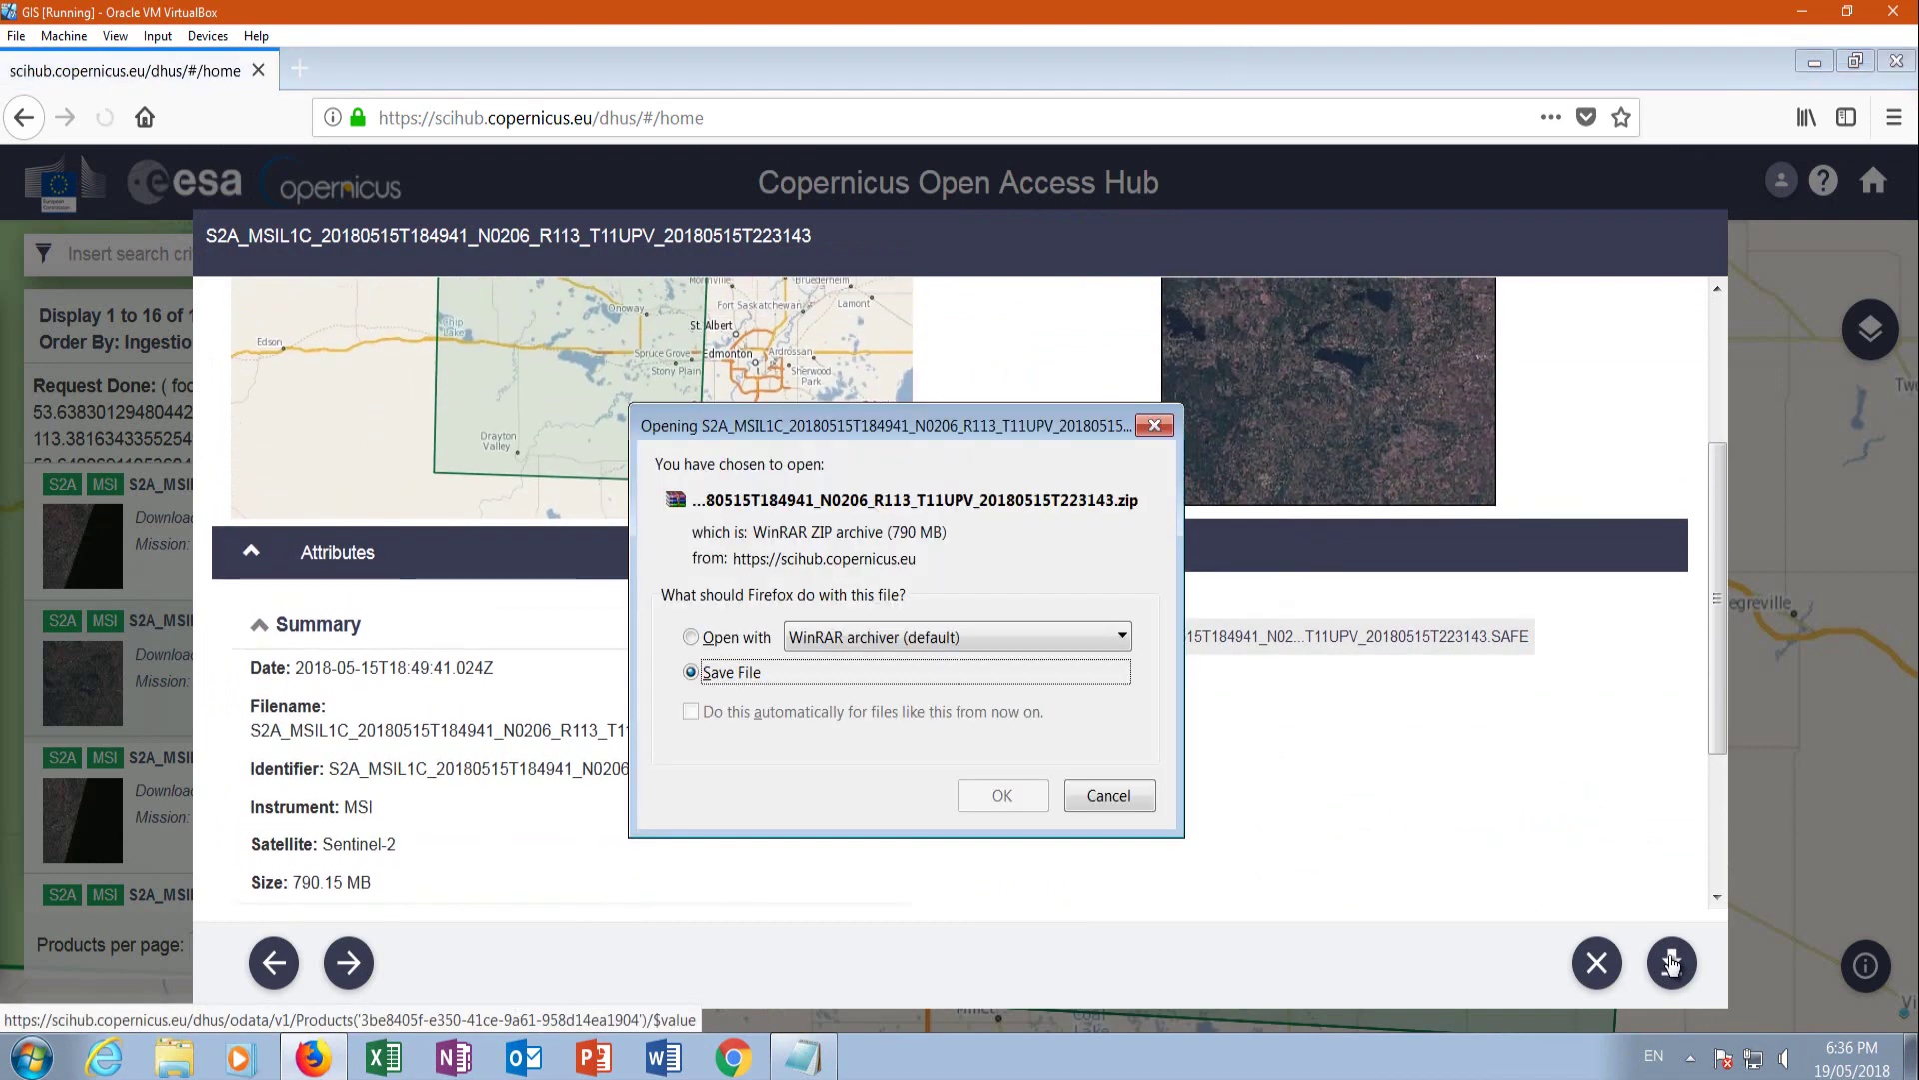
pyautogui.click(1002, 796)
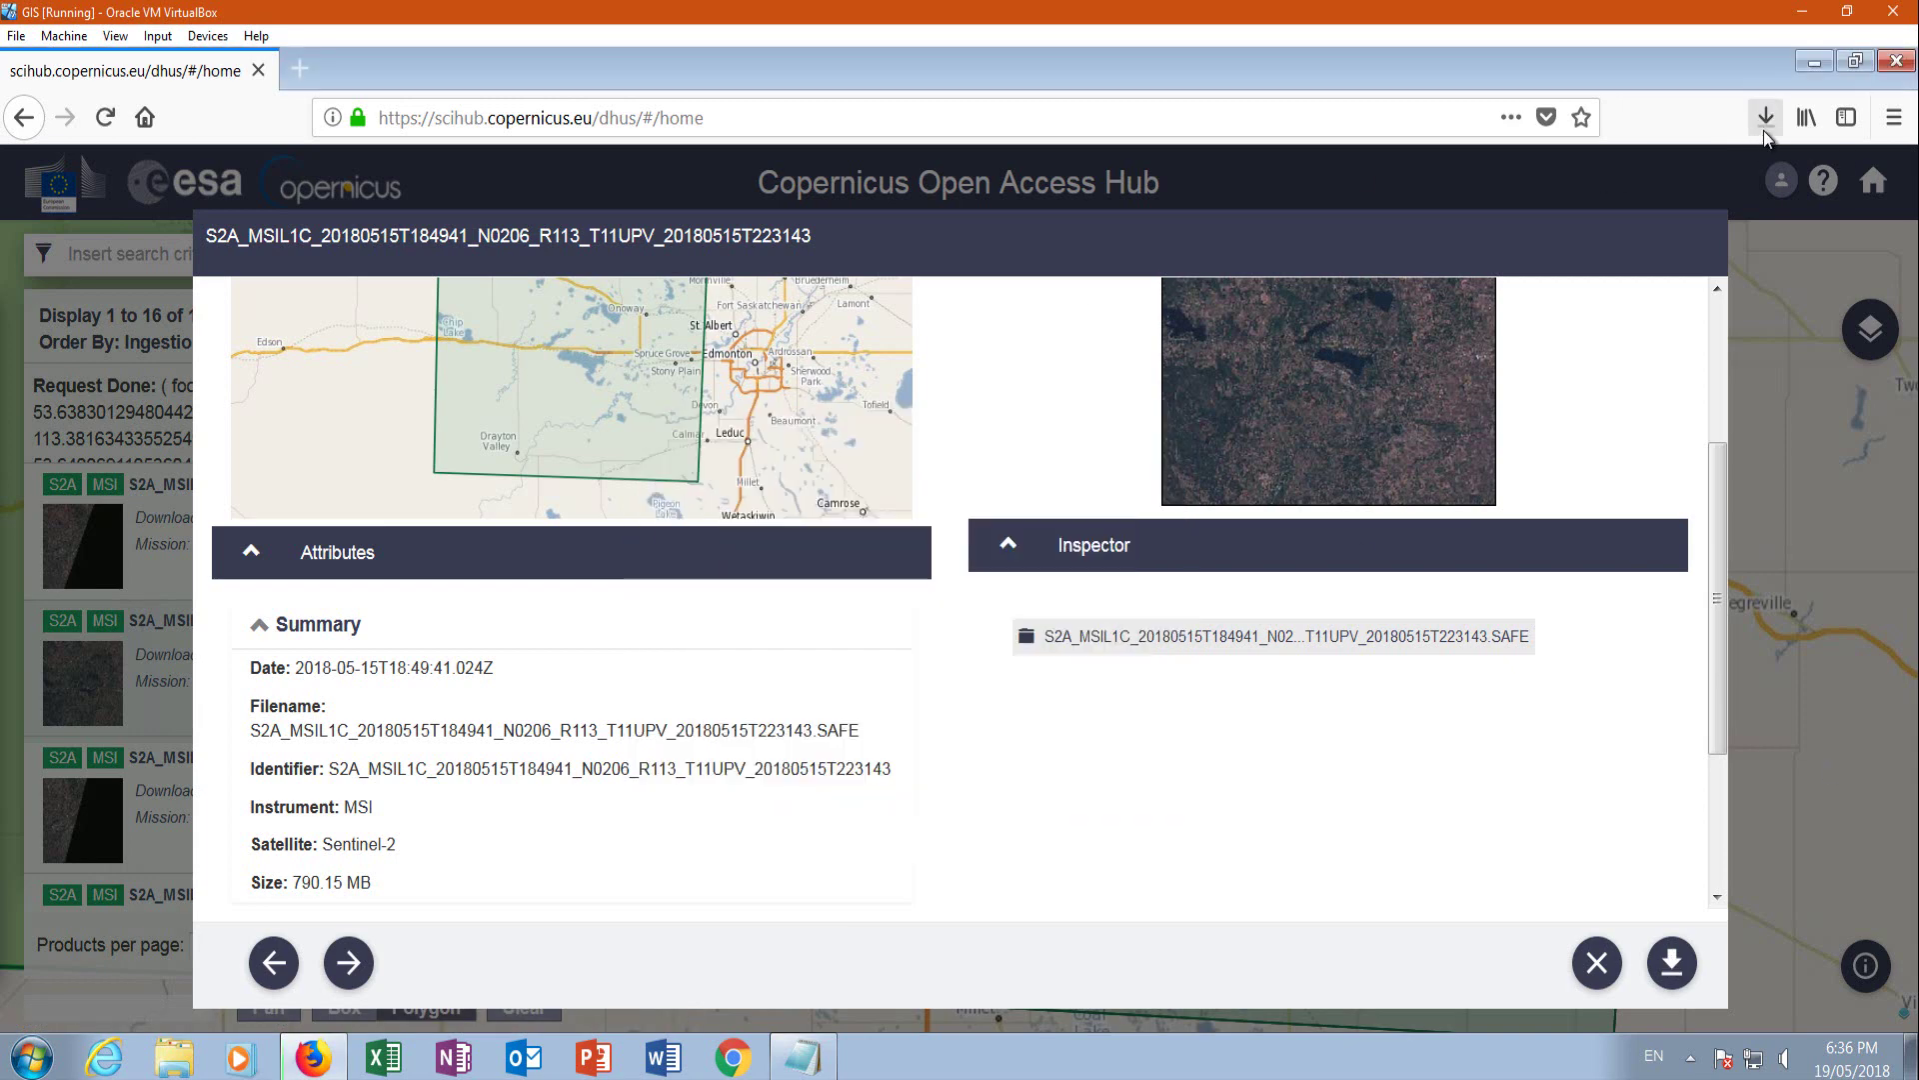
pyautogui.click(1764, 128)
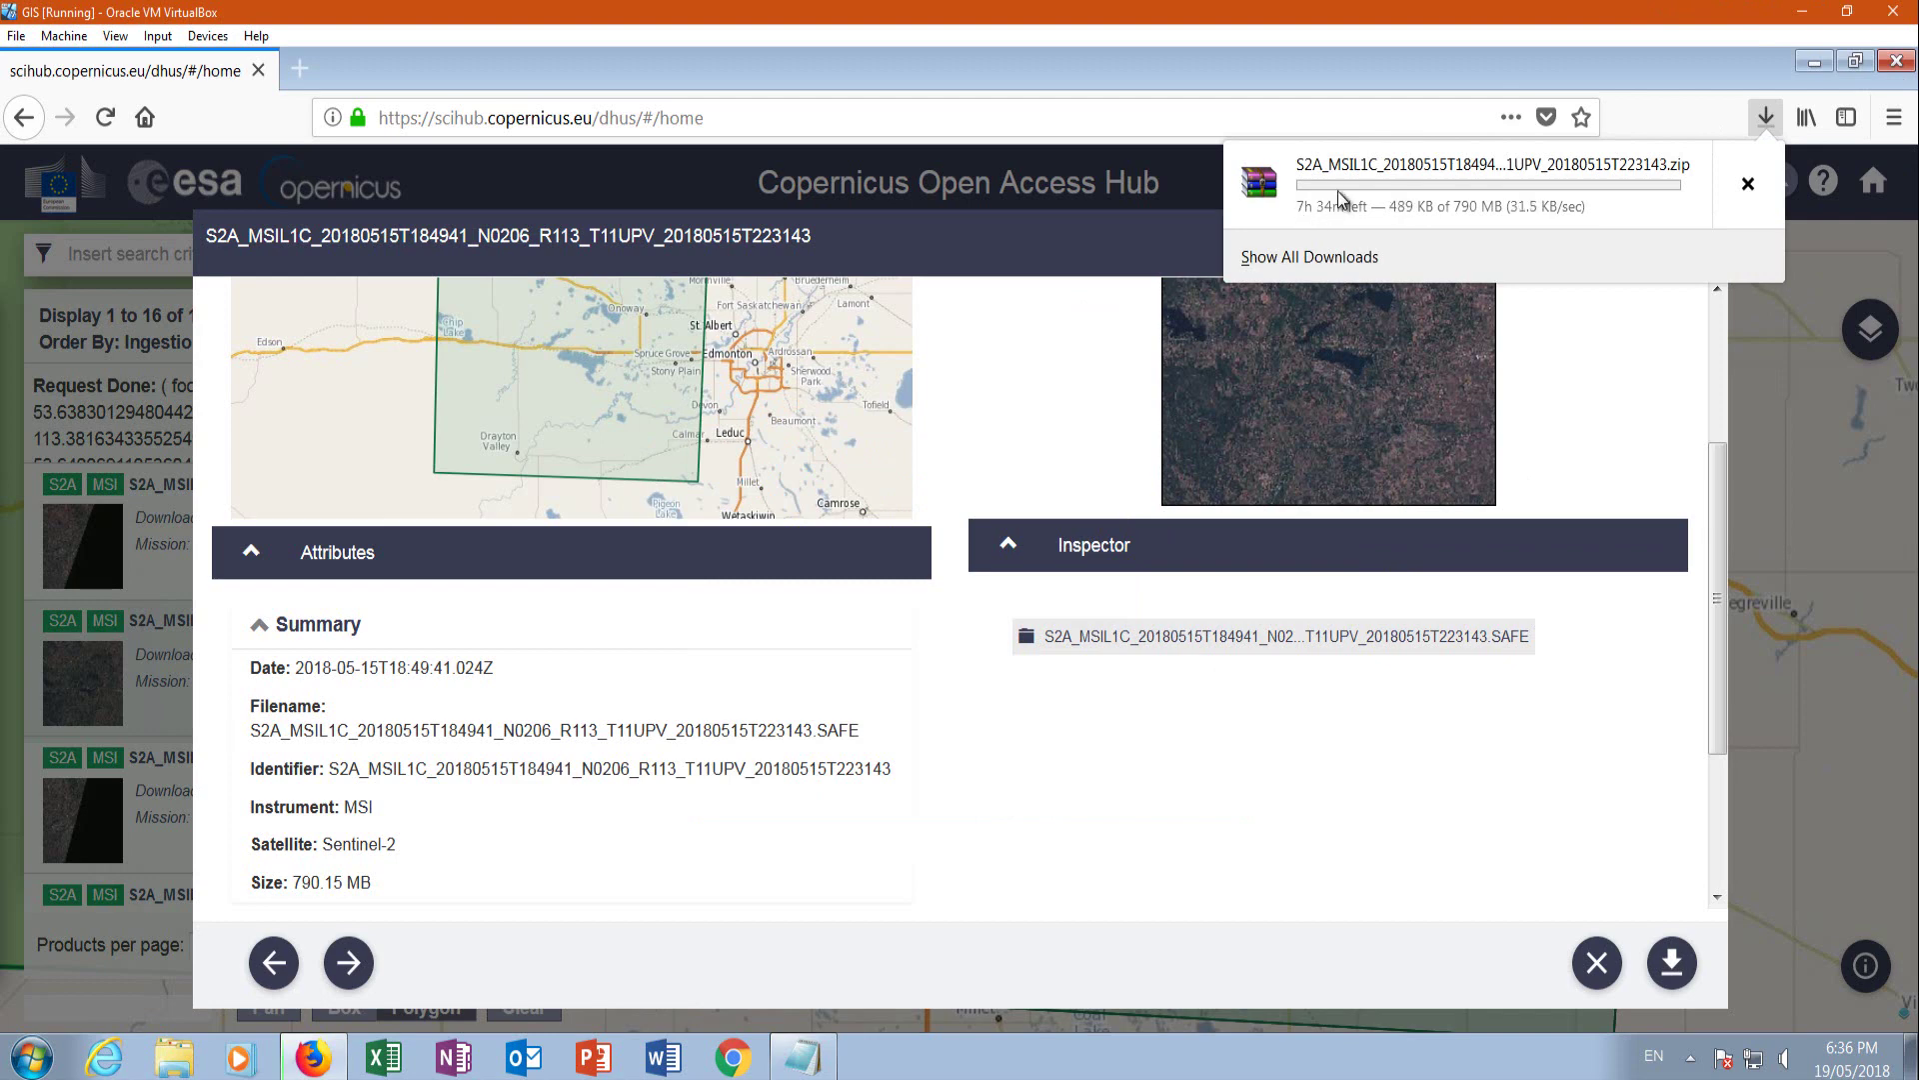
# Cancel the ZIP download of the T11UPV product, close its details and return to the list of search results.
pyautogui.click(1748, 187)
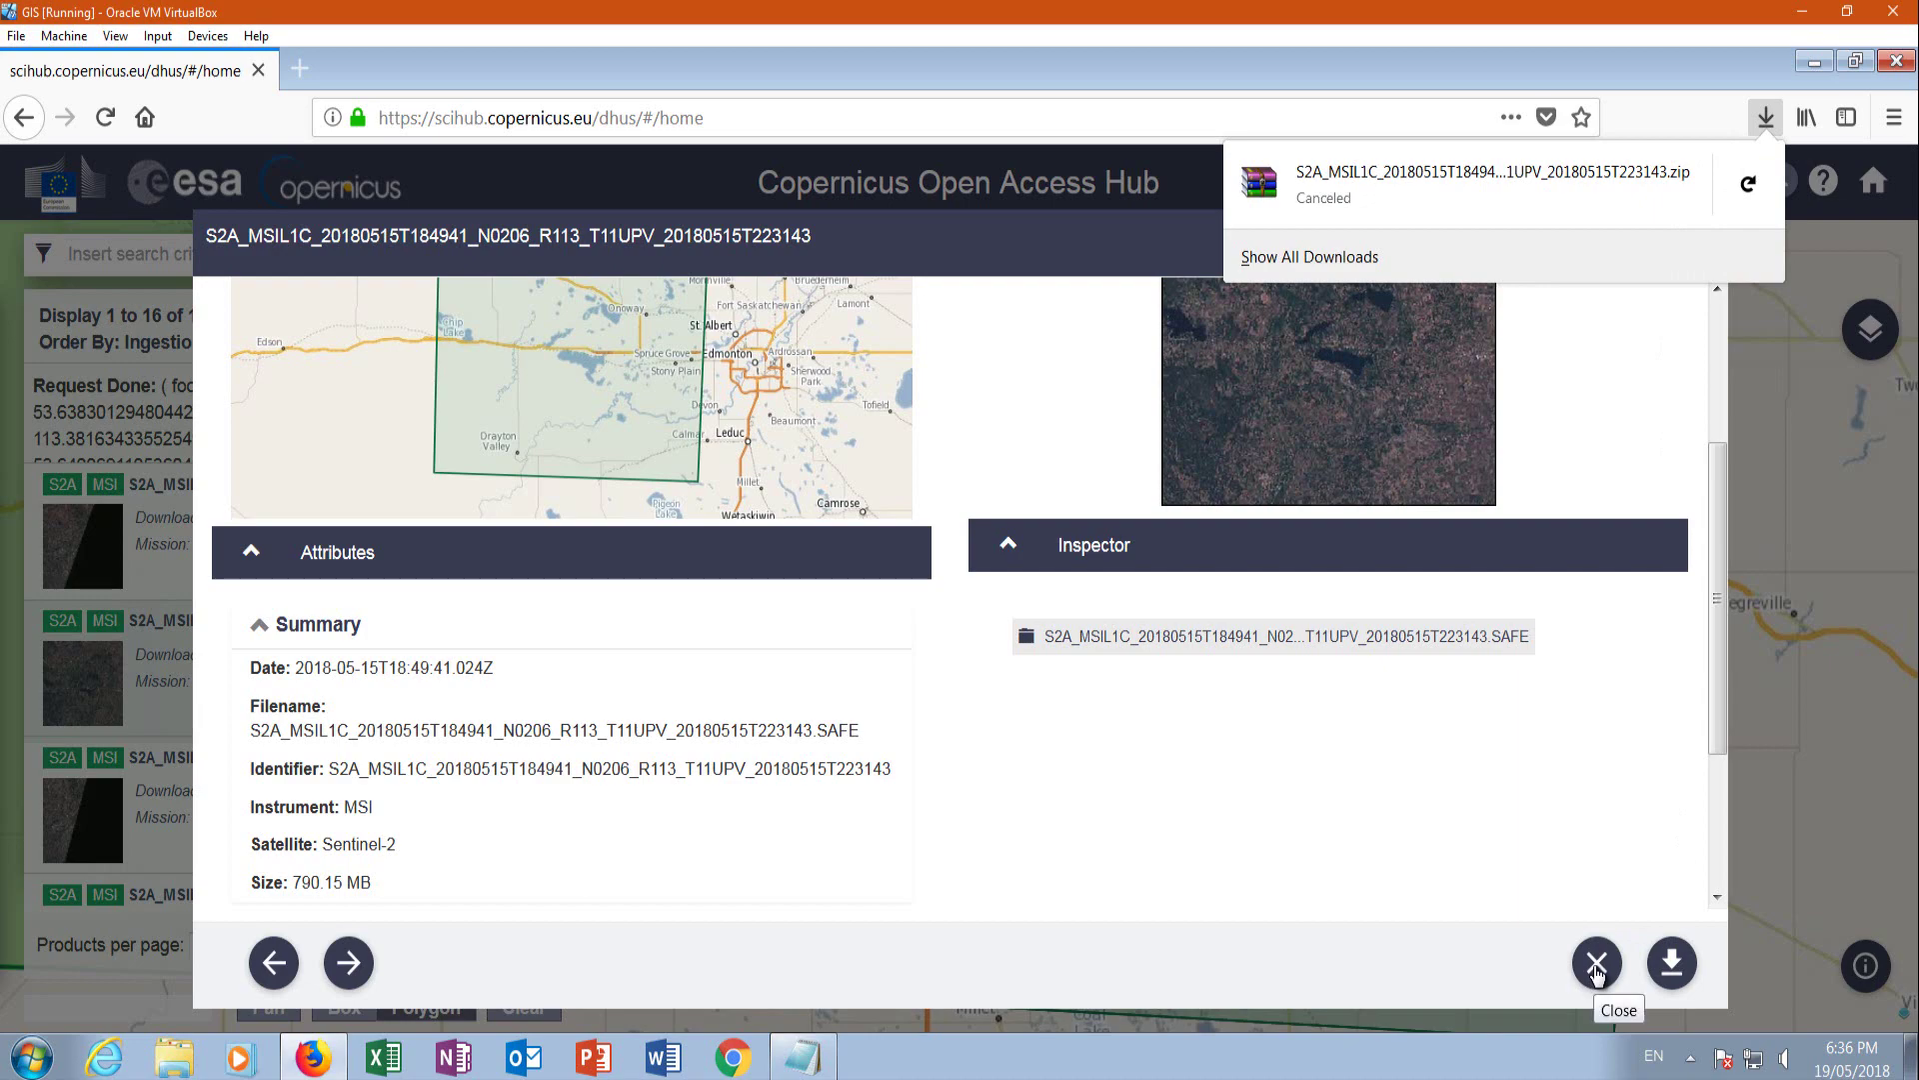
pyautogui.click(1597, 963)
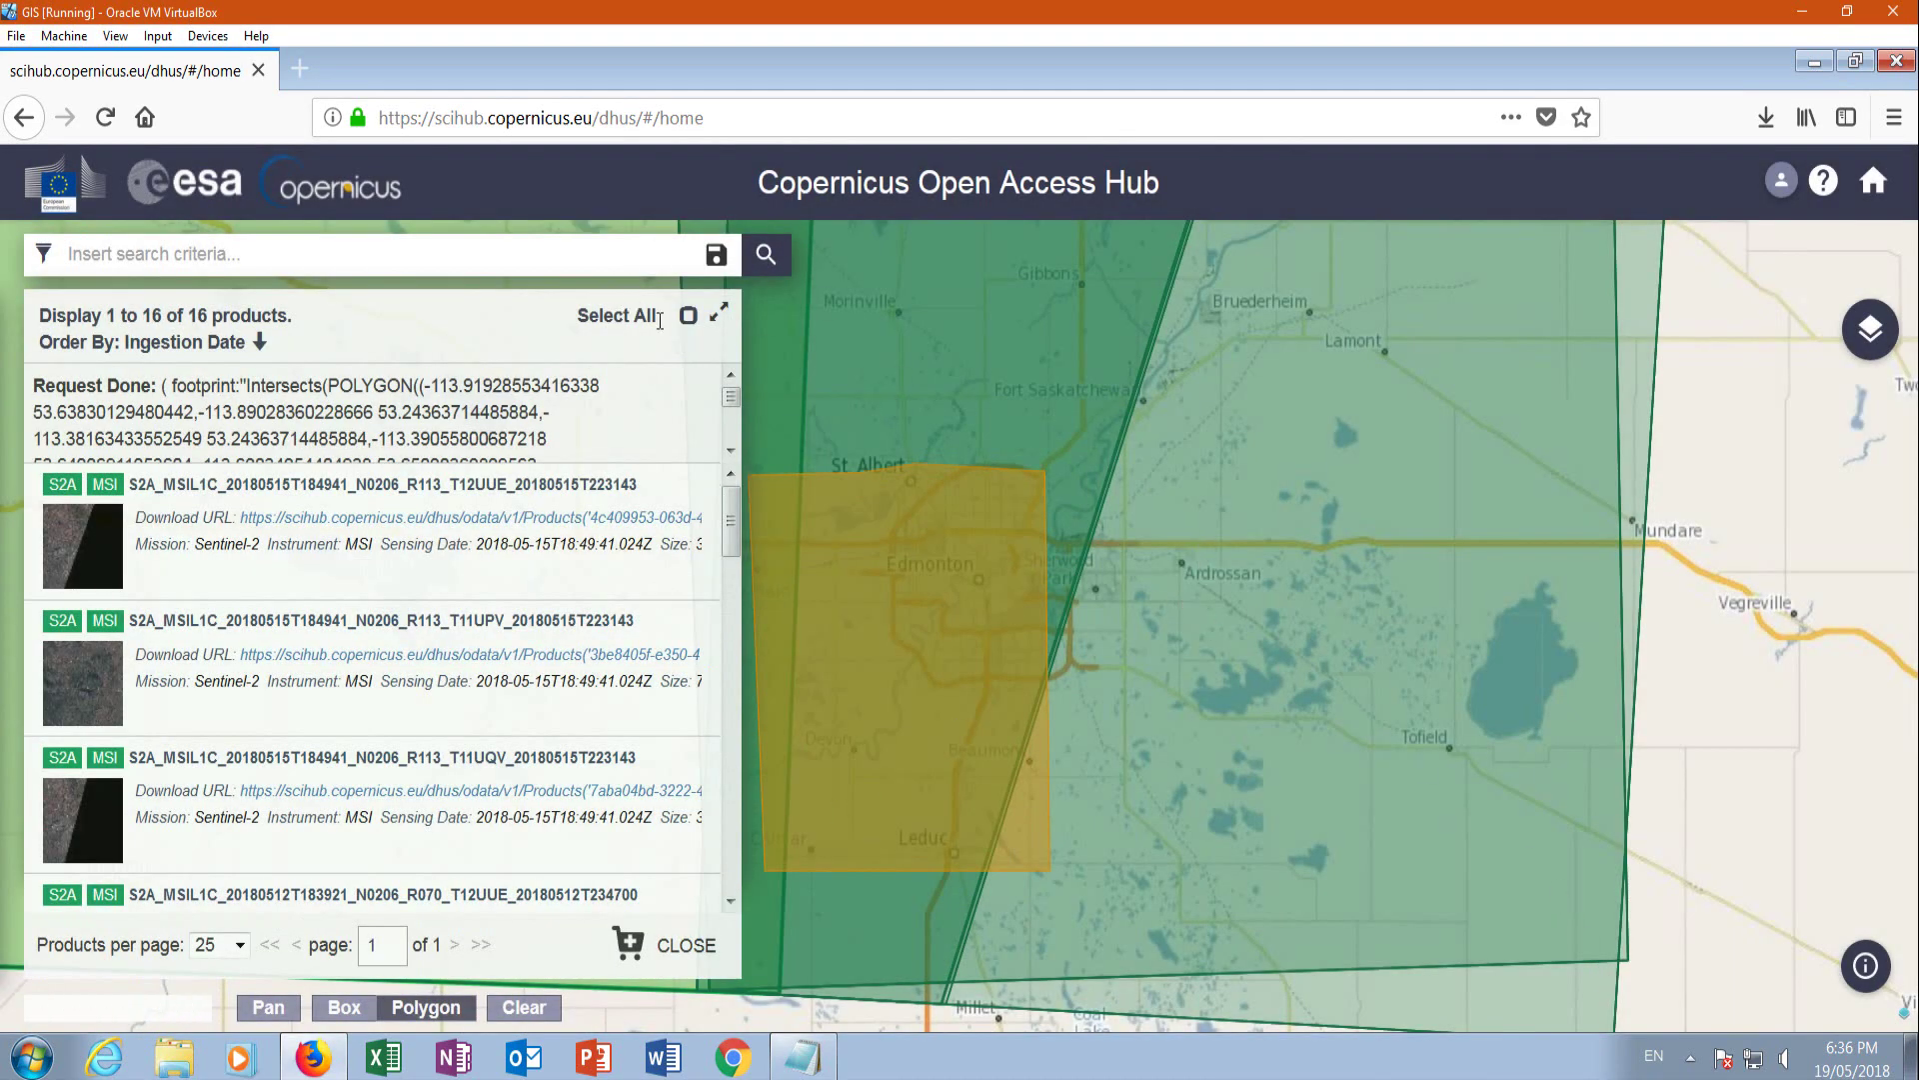
pyautogui.moveTo(584, 600)
pyautogui.scroll(-2, 585, 600)
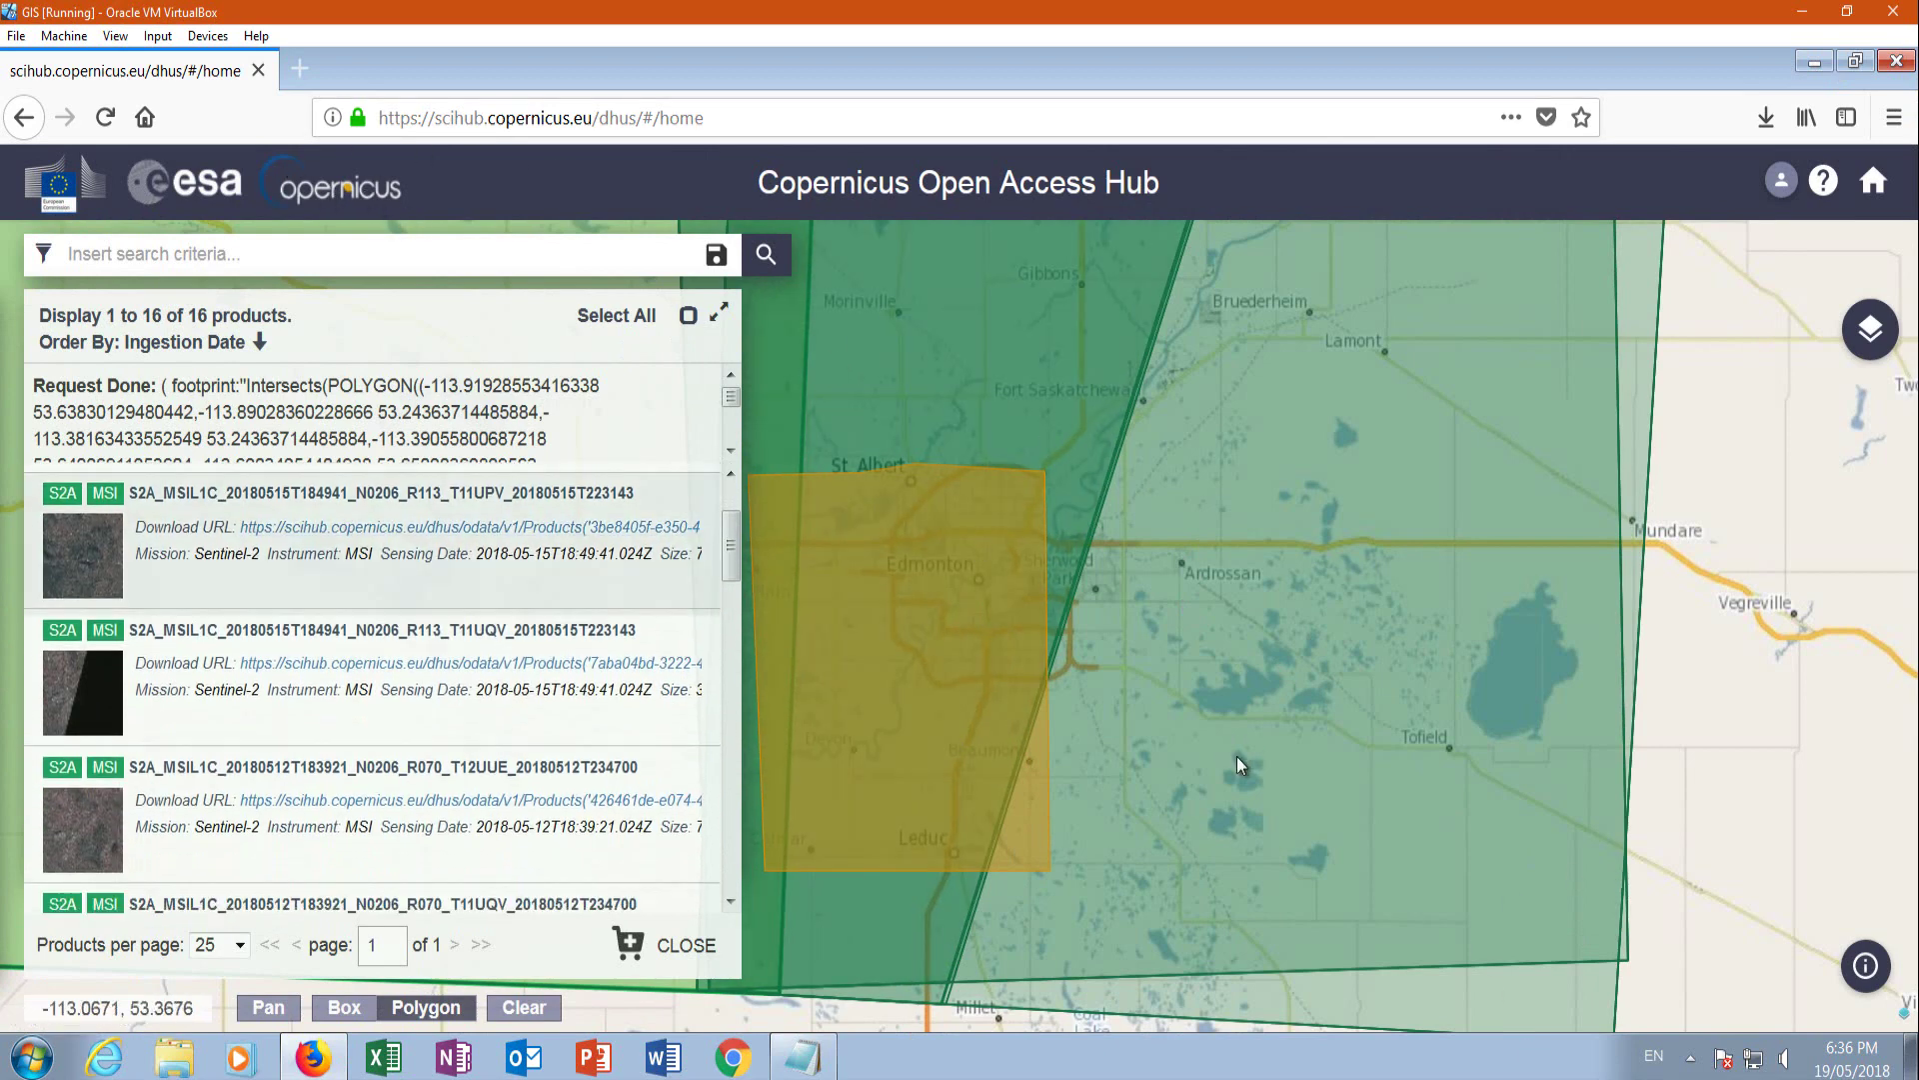
pyautogui.moveTo(285, 477)
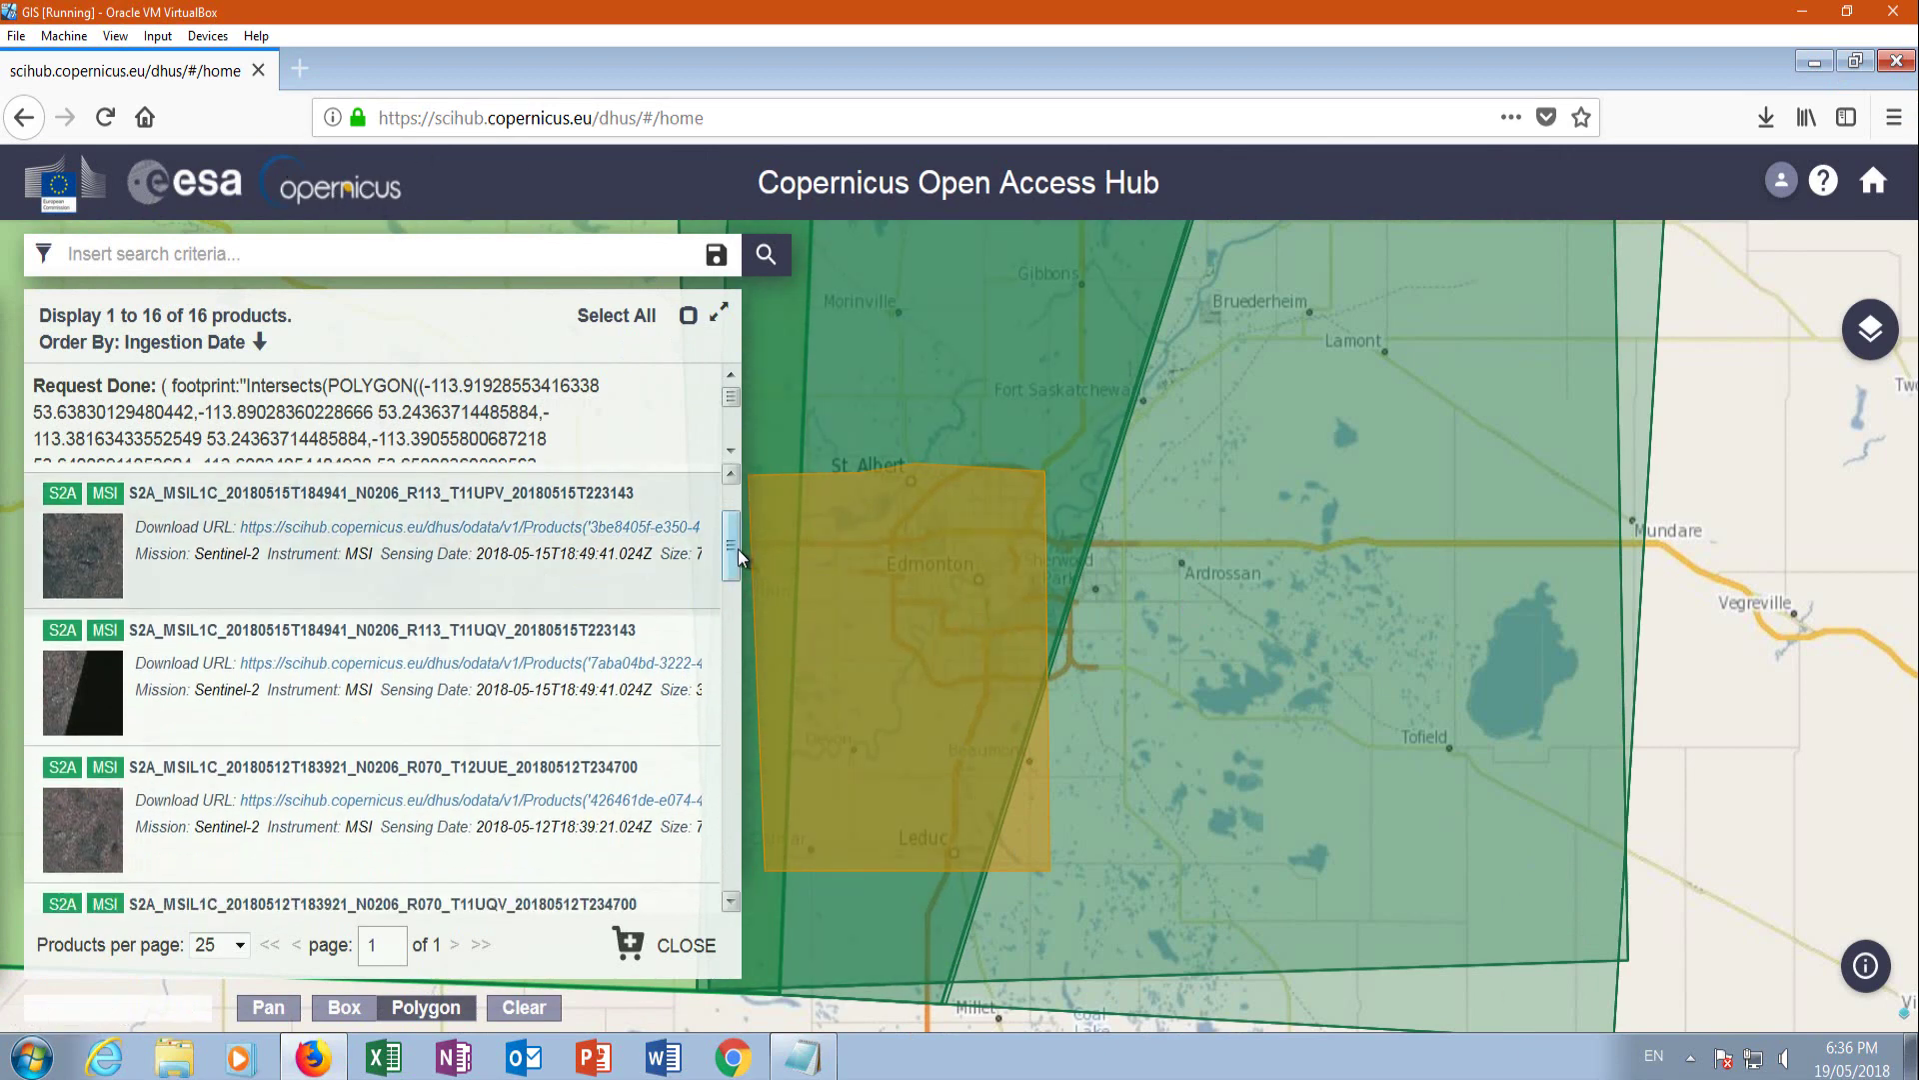
pyautogui.scroll(1, 735, 545)
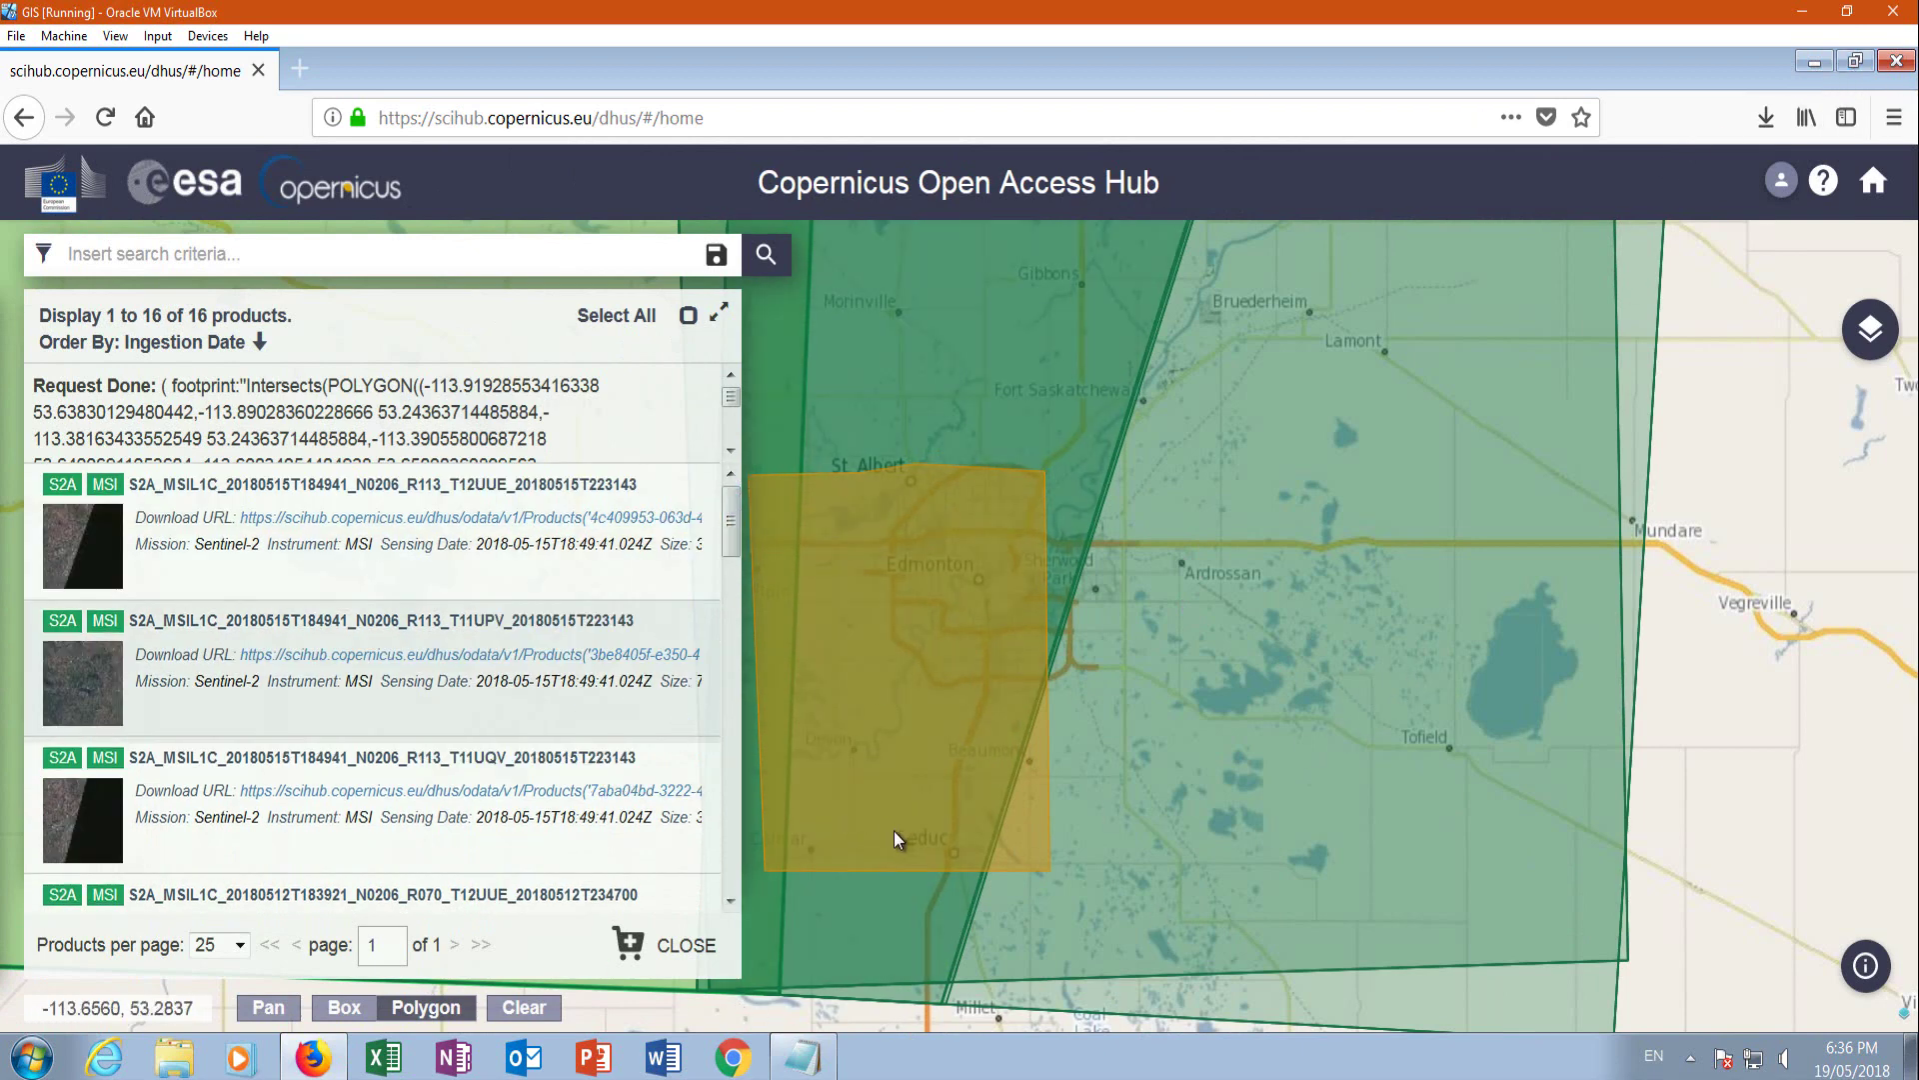
# Close the browser and the links text file, launch QGIS Desktop 2.18.18 with GRASS 7.4.0 and dismiss the startup tip.
pyautogui.click(1888, 64)
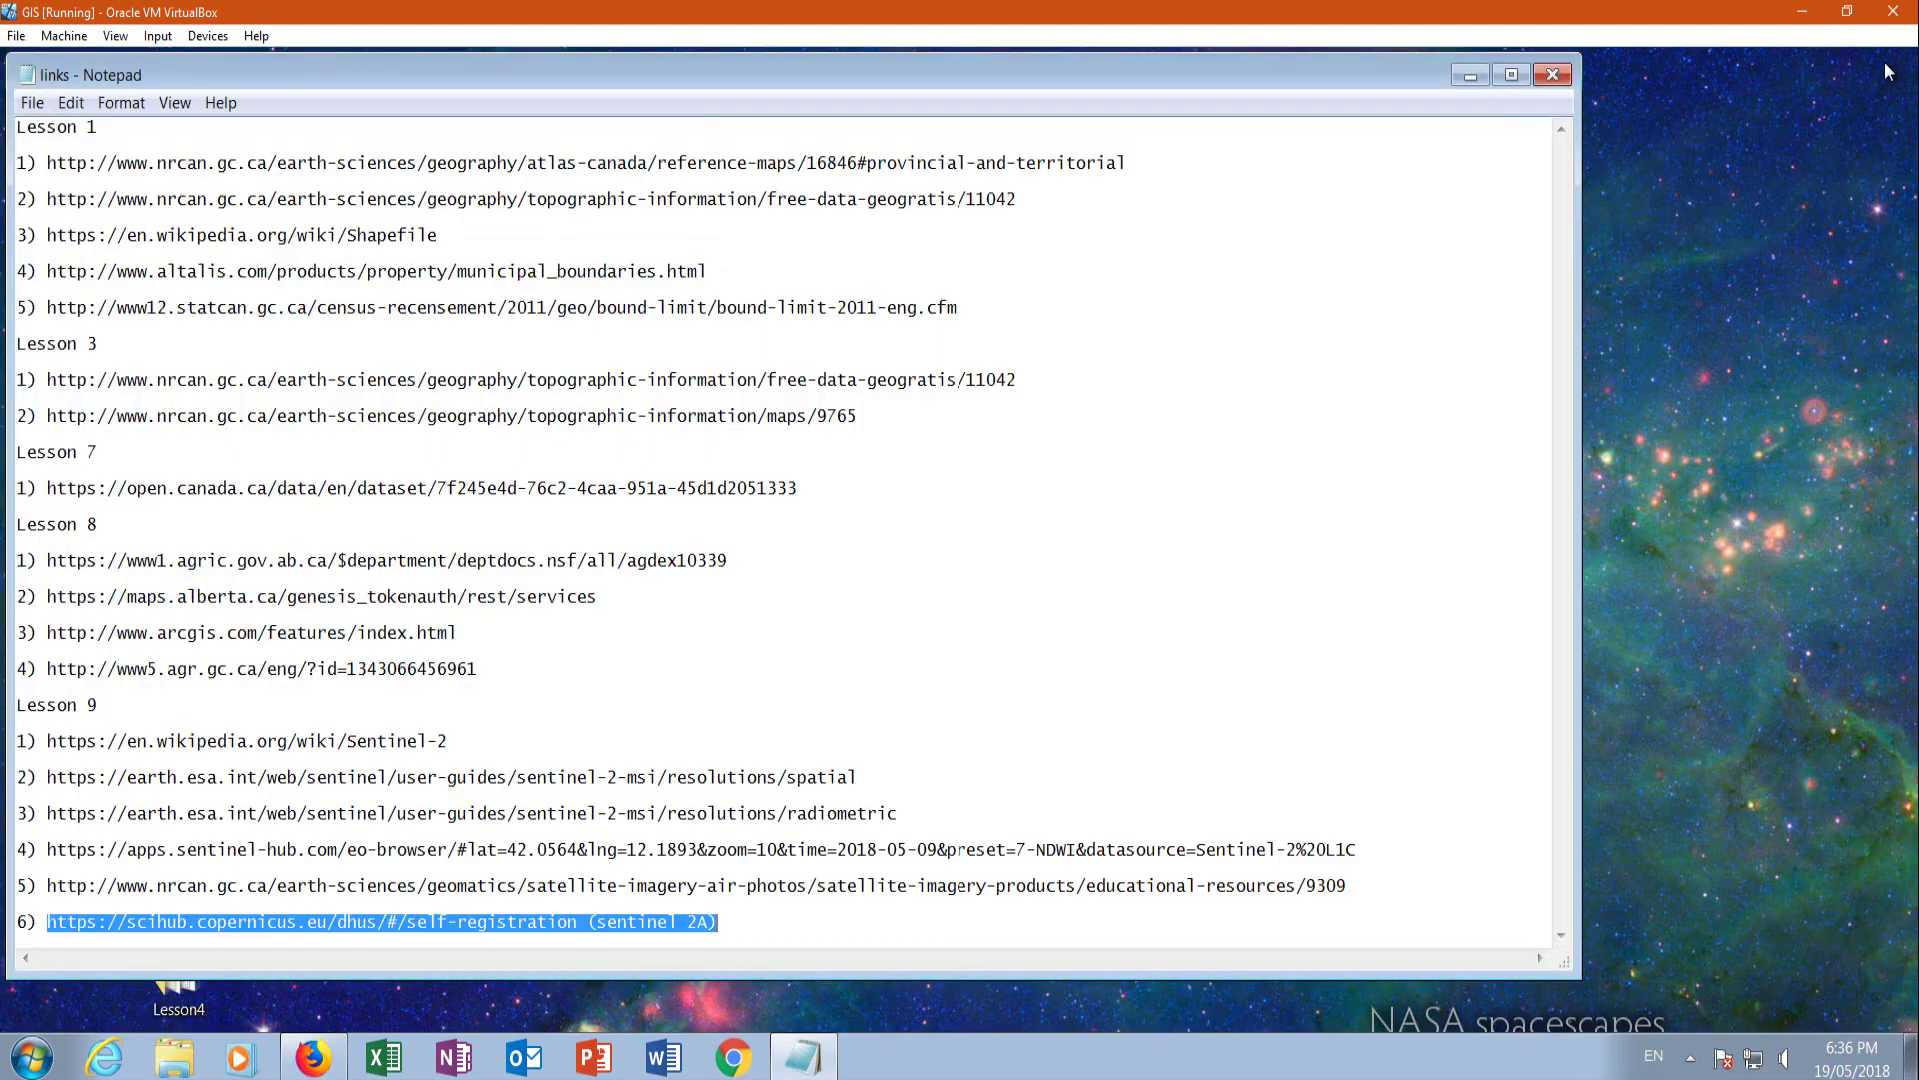
pyautogui.click(1550, 76)
pyautogui.click(30, 1056)
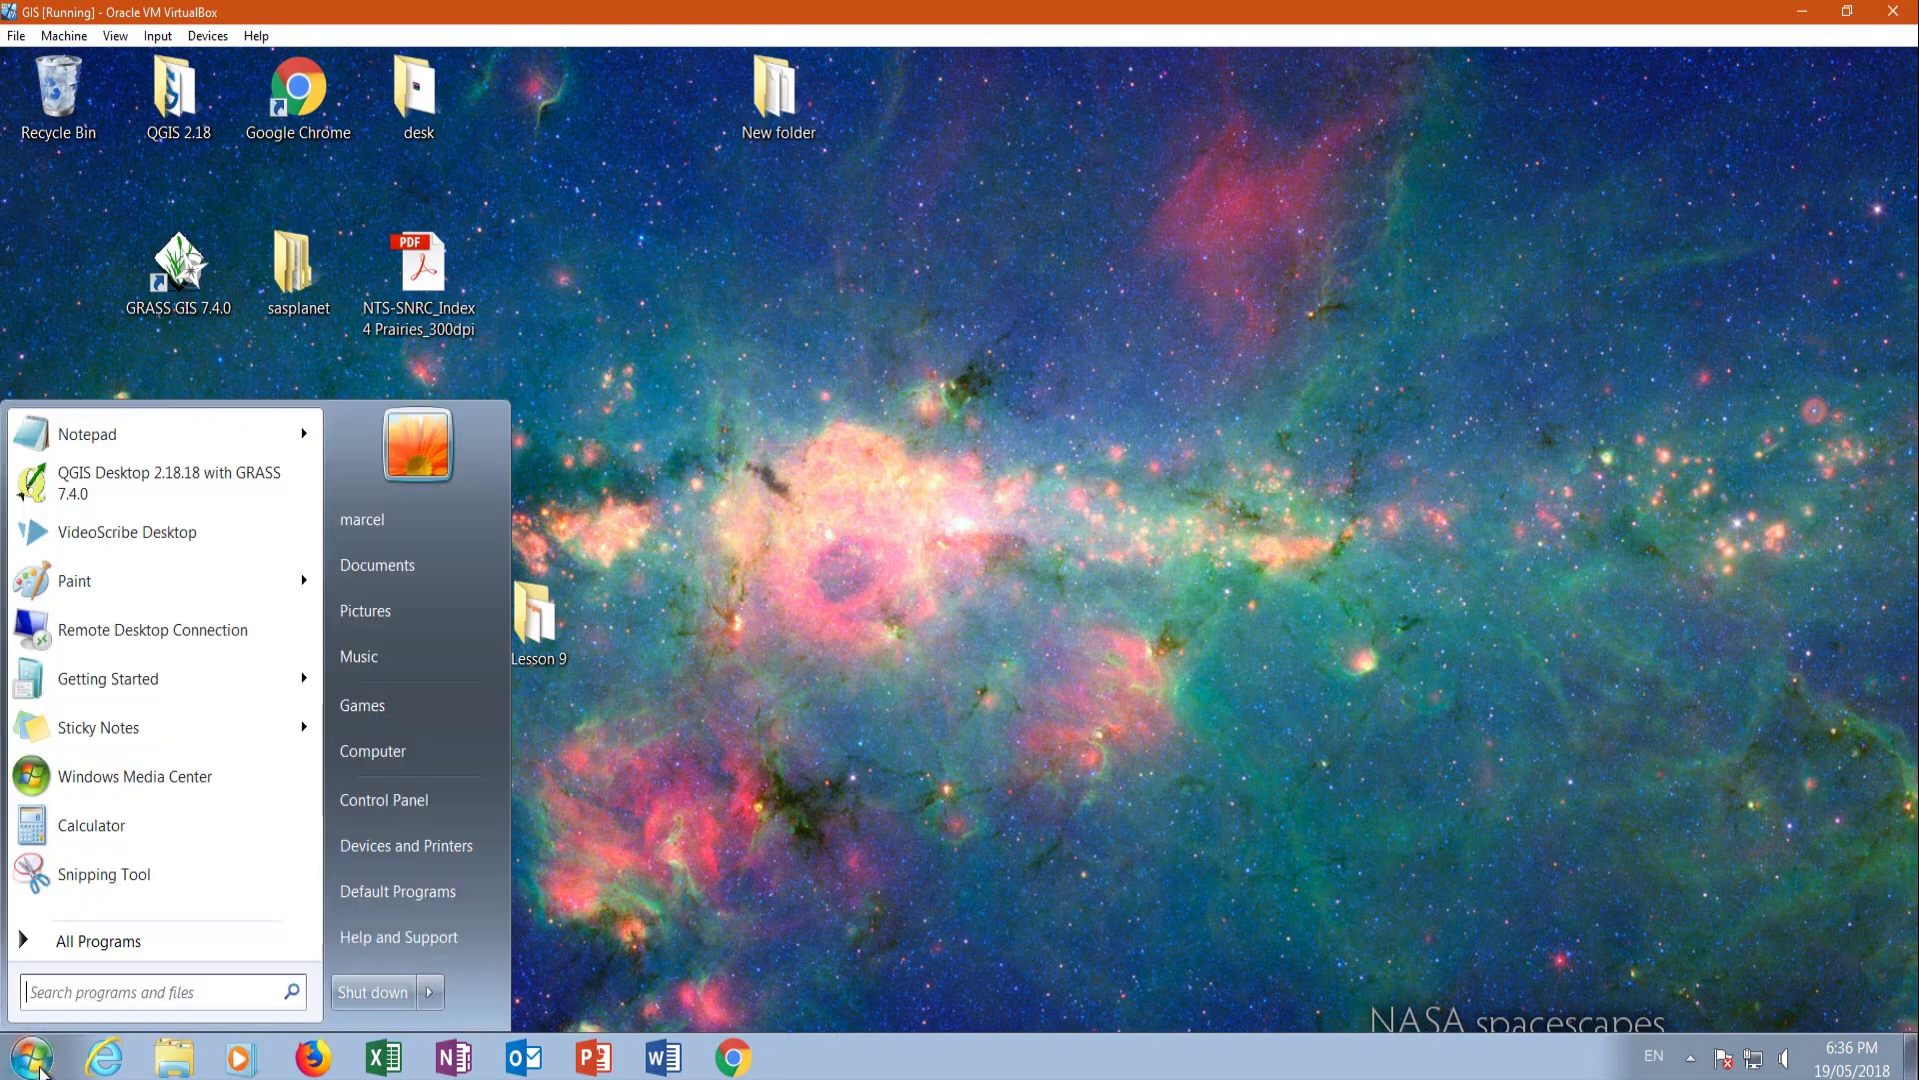
pyautogui.click(166, 494)
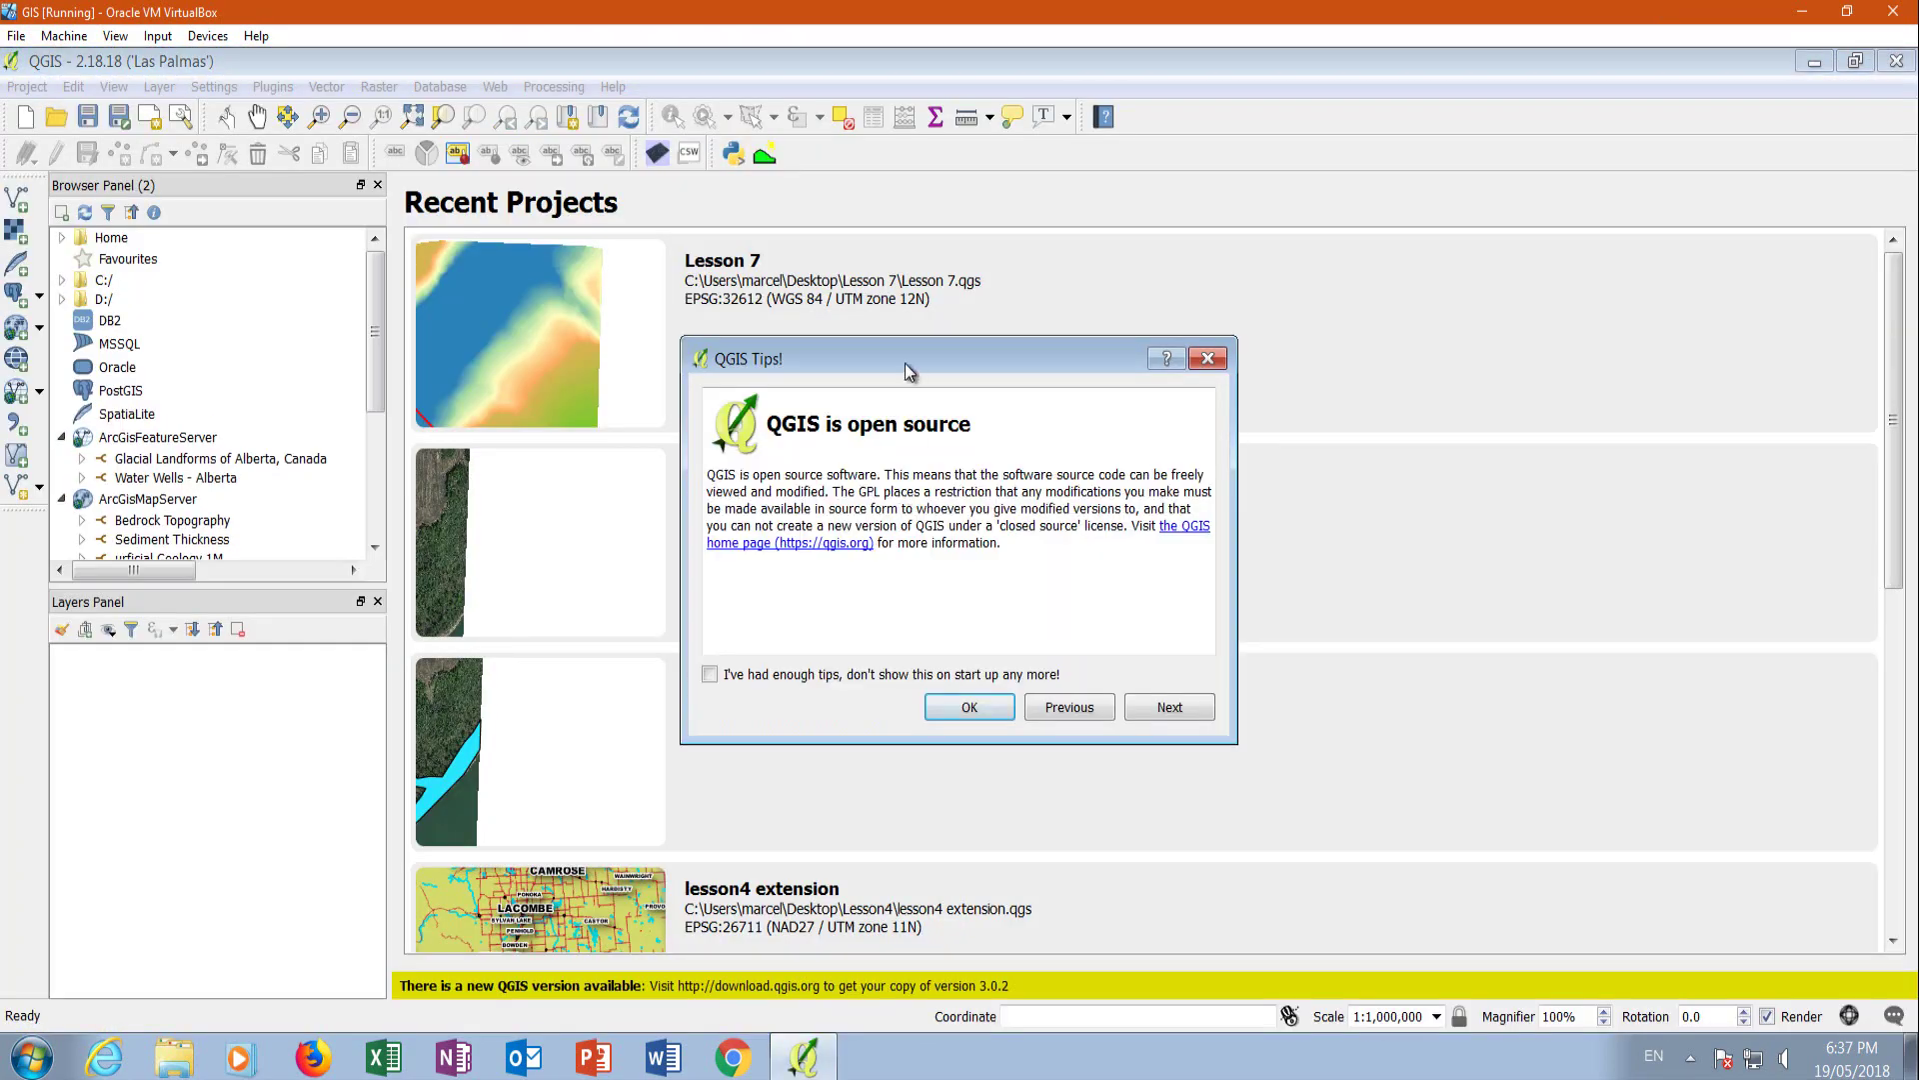
pyautogui.click(970, 708)
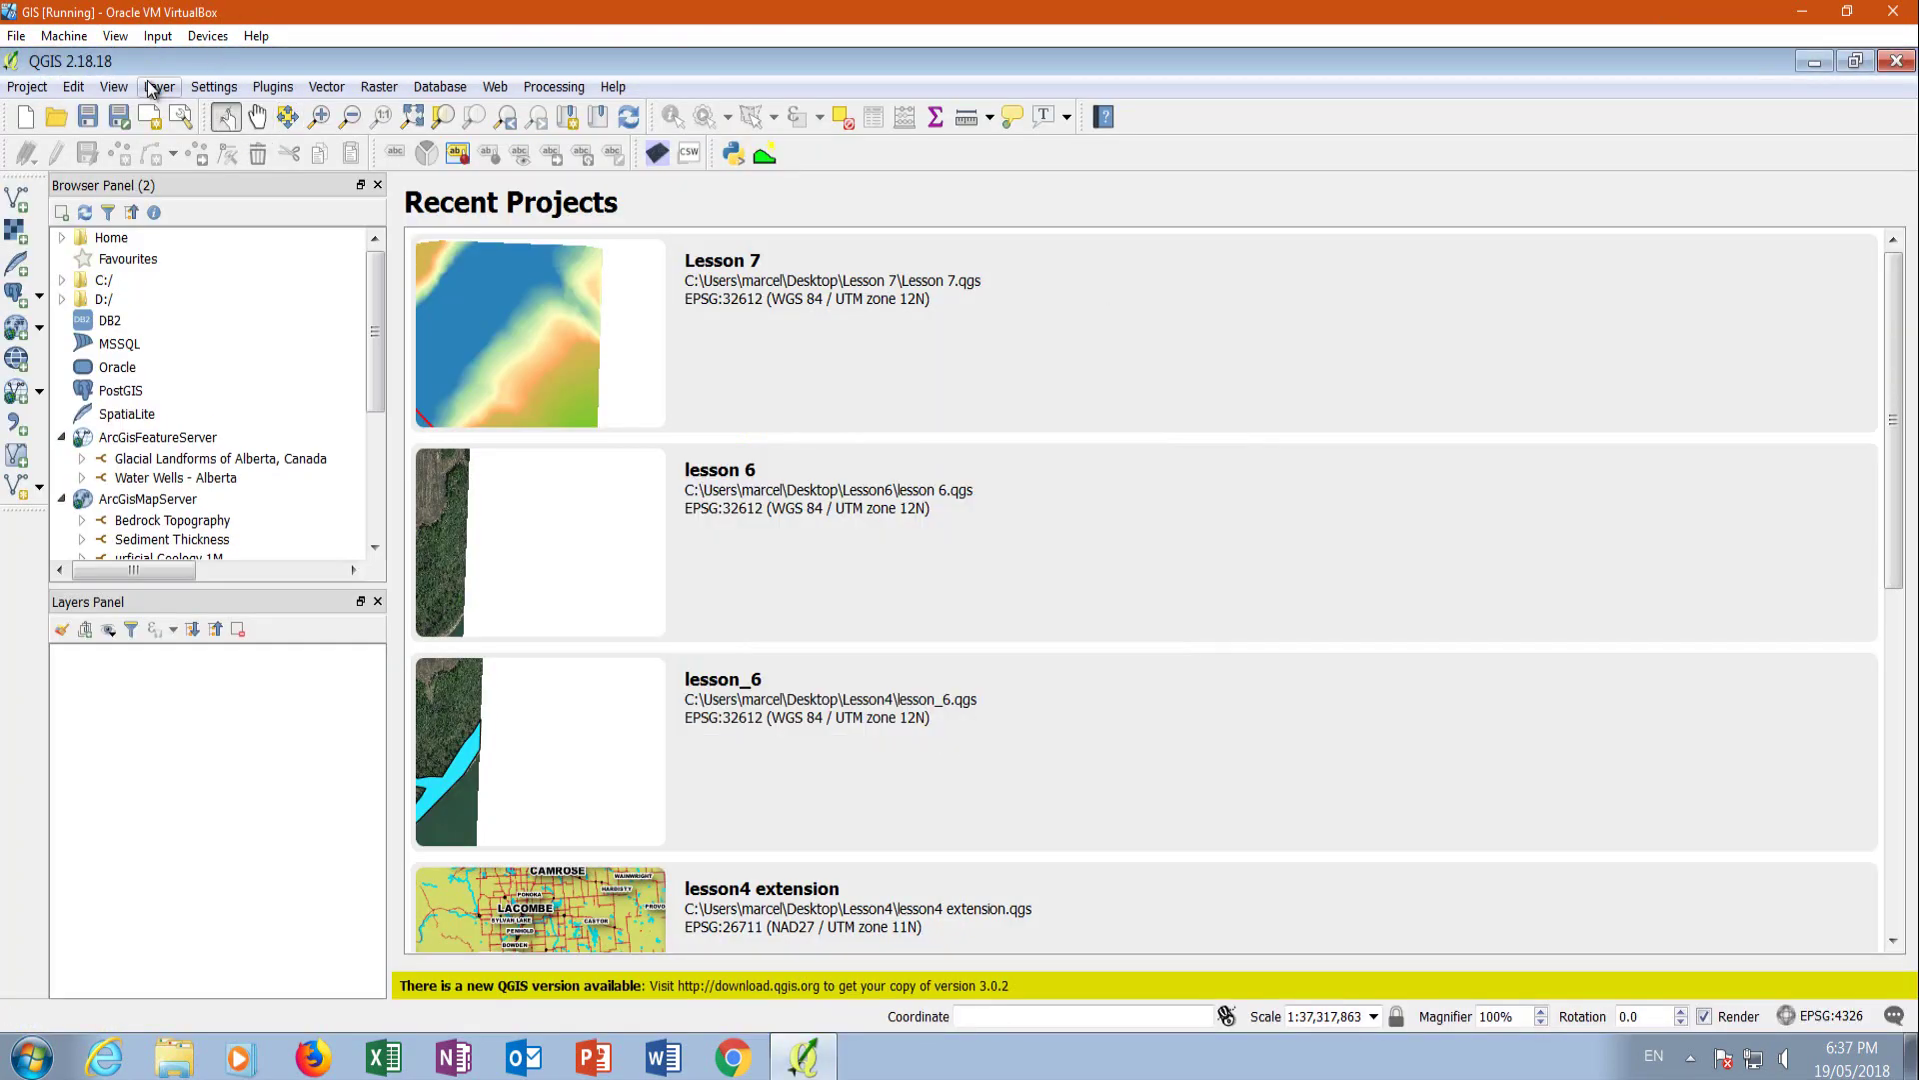
# Search all available QGIS plugins for "semi" and install the Semi-Automatic Classification Plugin.
pyautogui.click(271, 88)
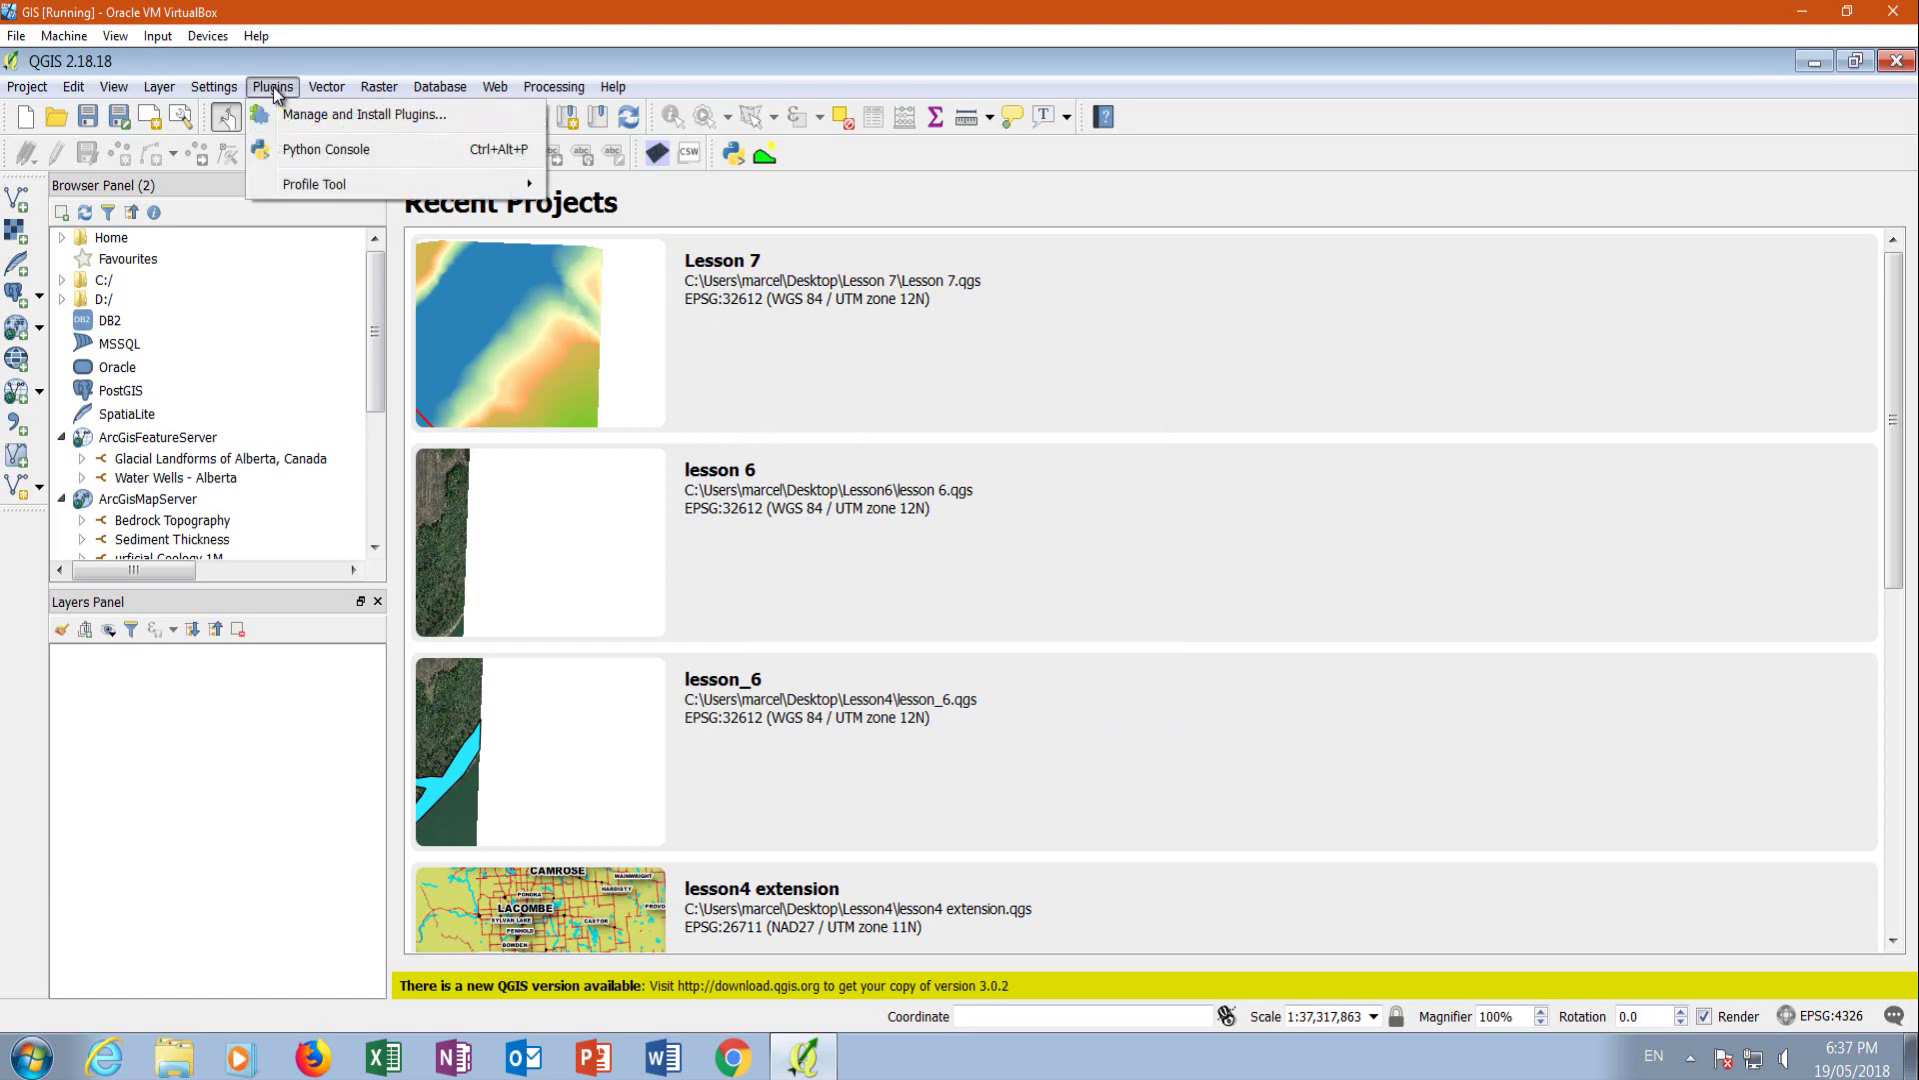
pyautogui.click(300, 114)
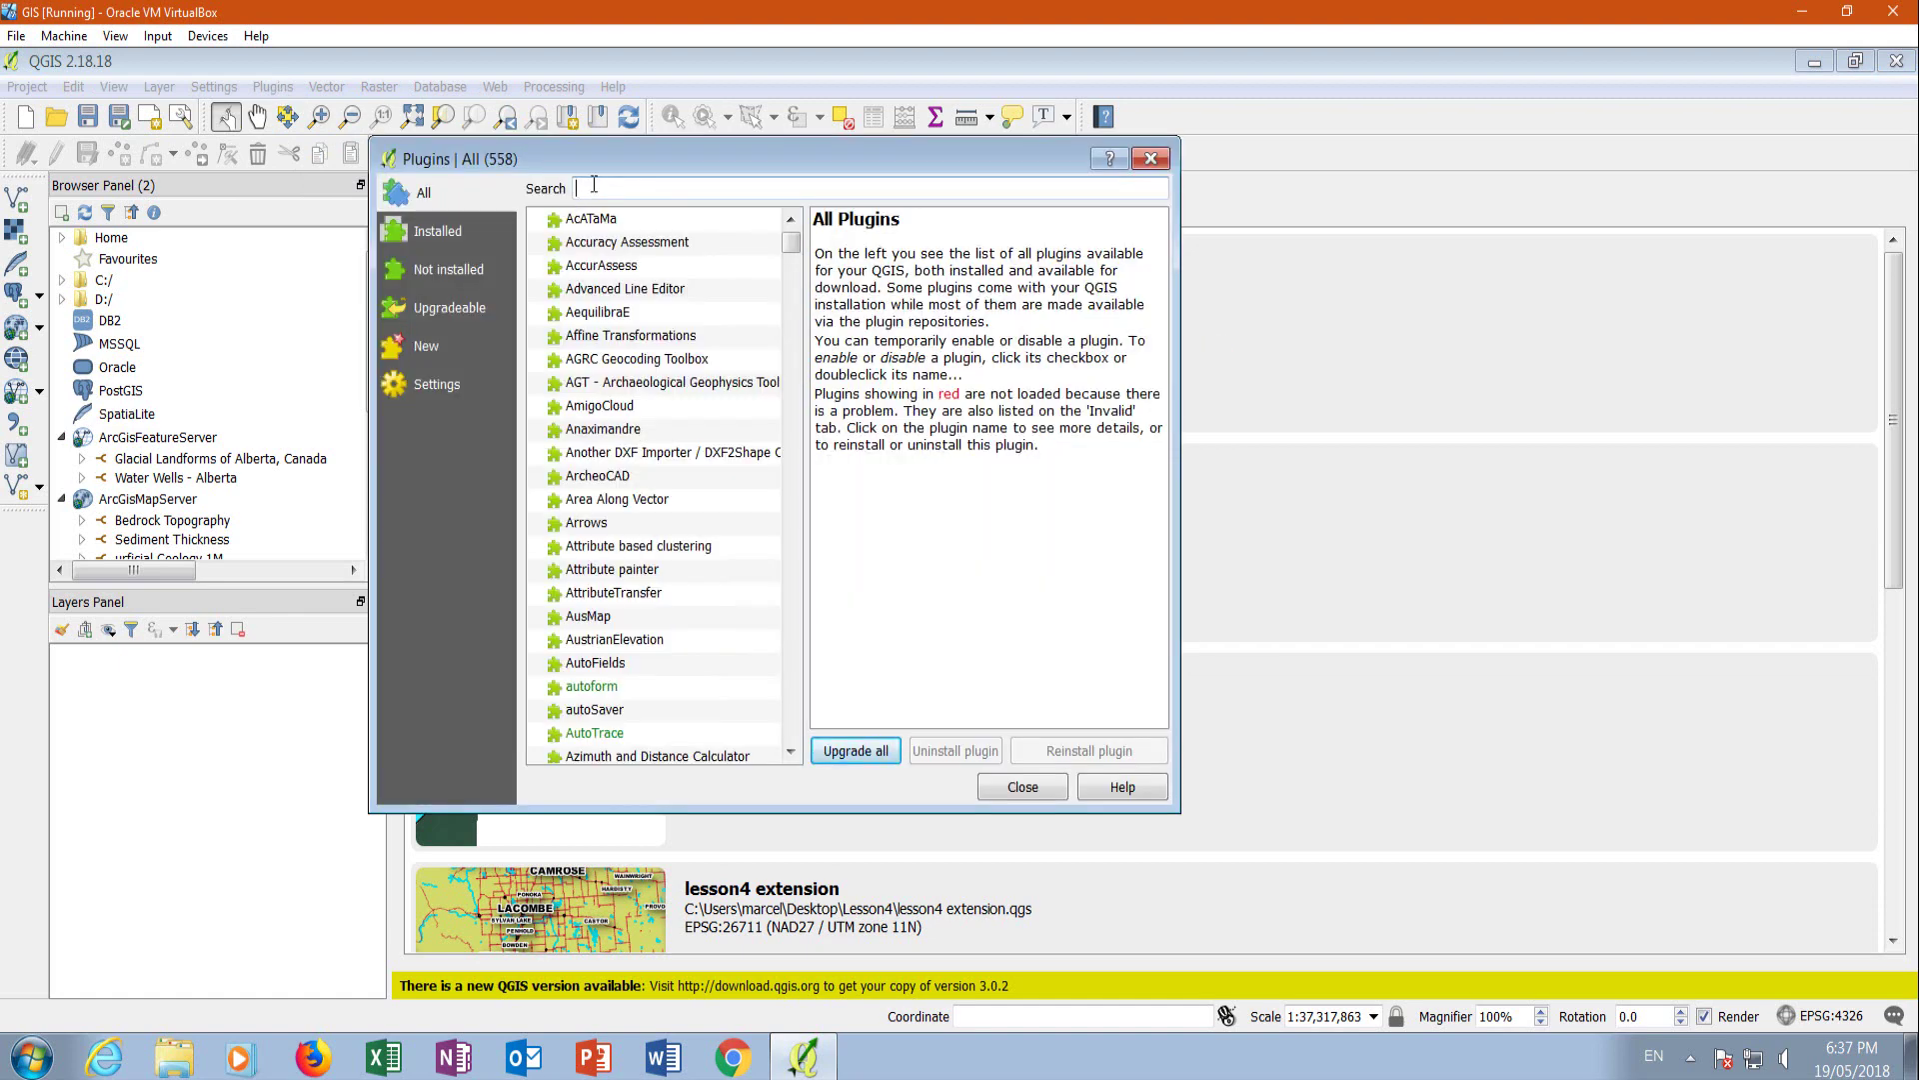
pyautogui.click(594, 185)
pyautogui.write('se')
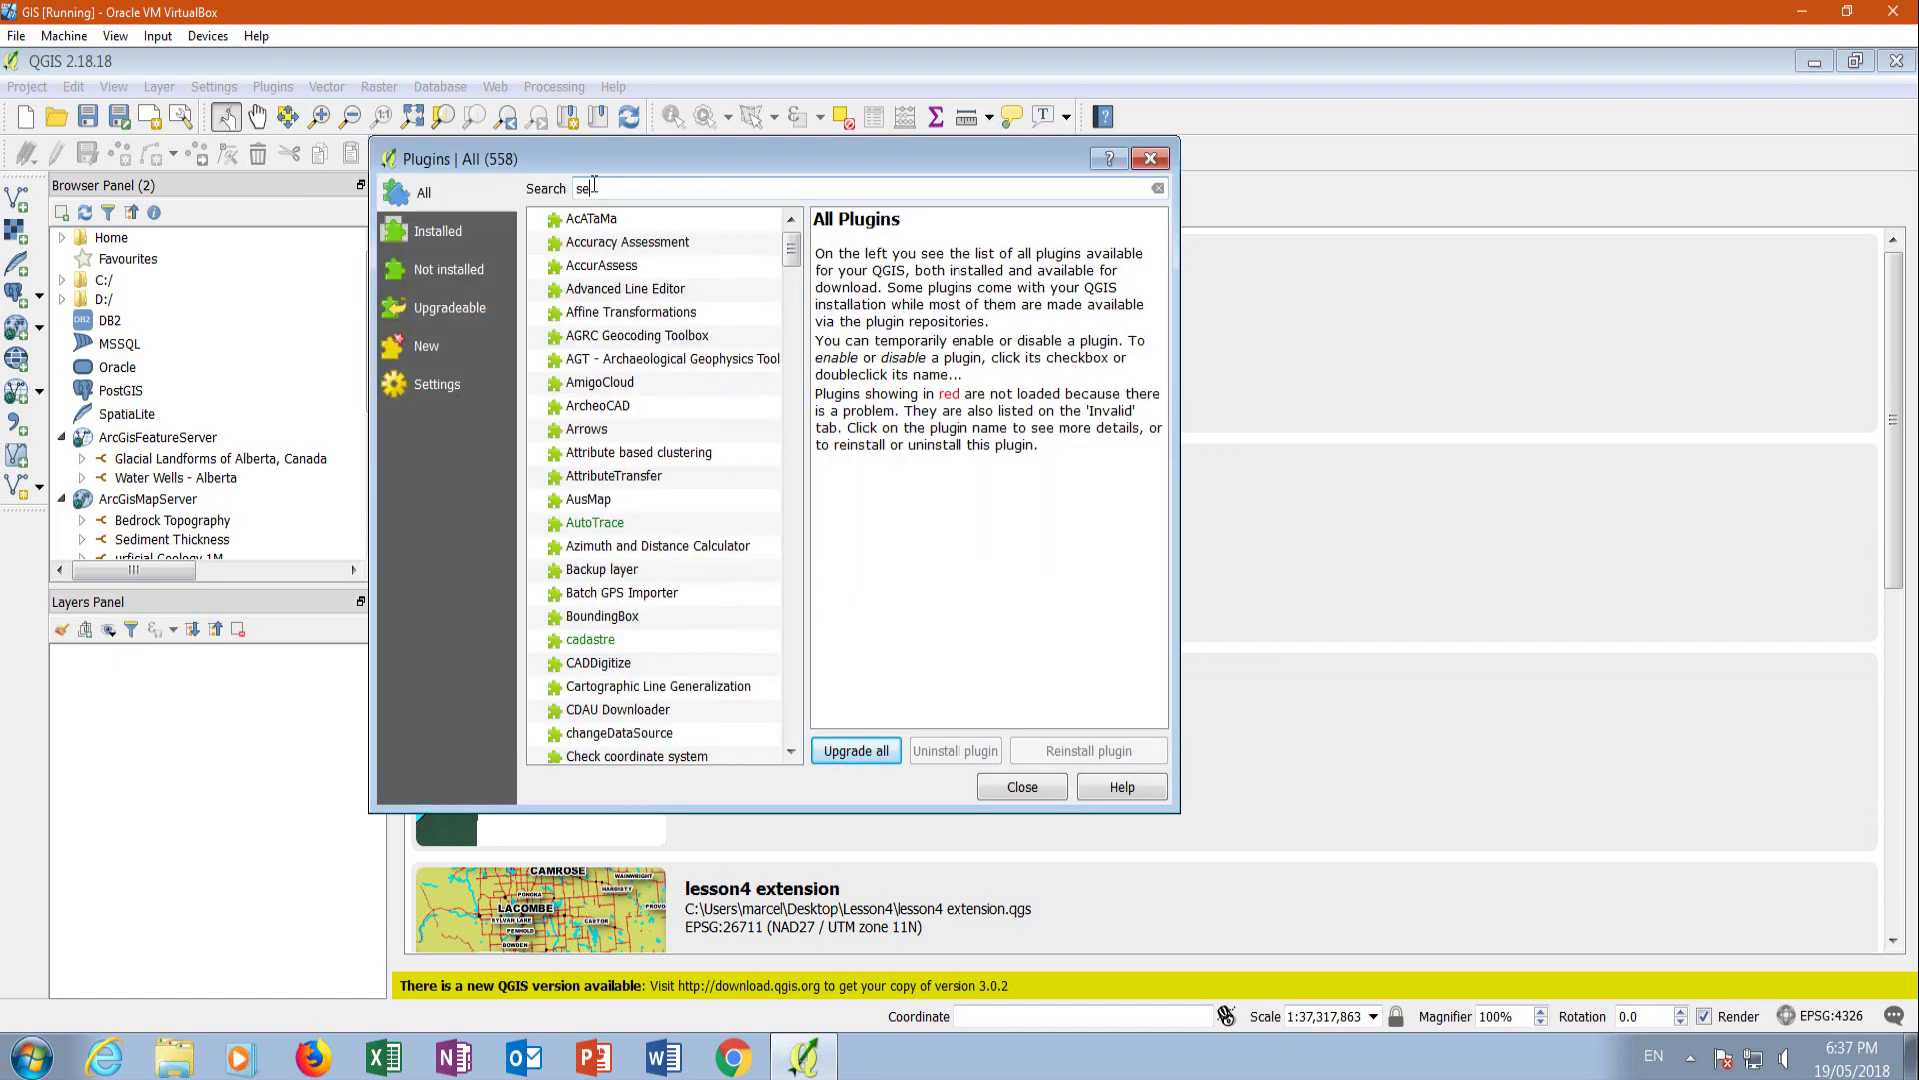
pyautogui.write('mia')
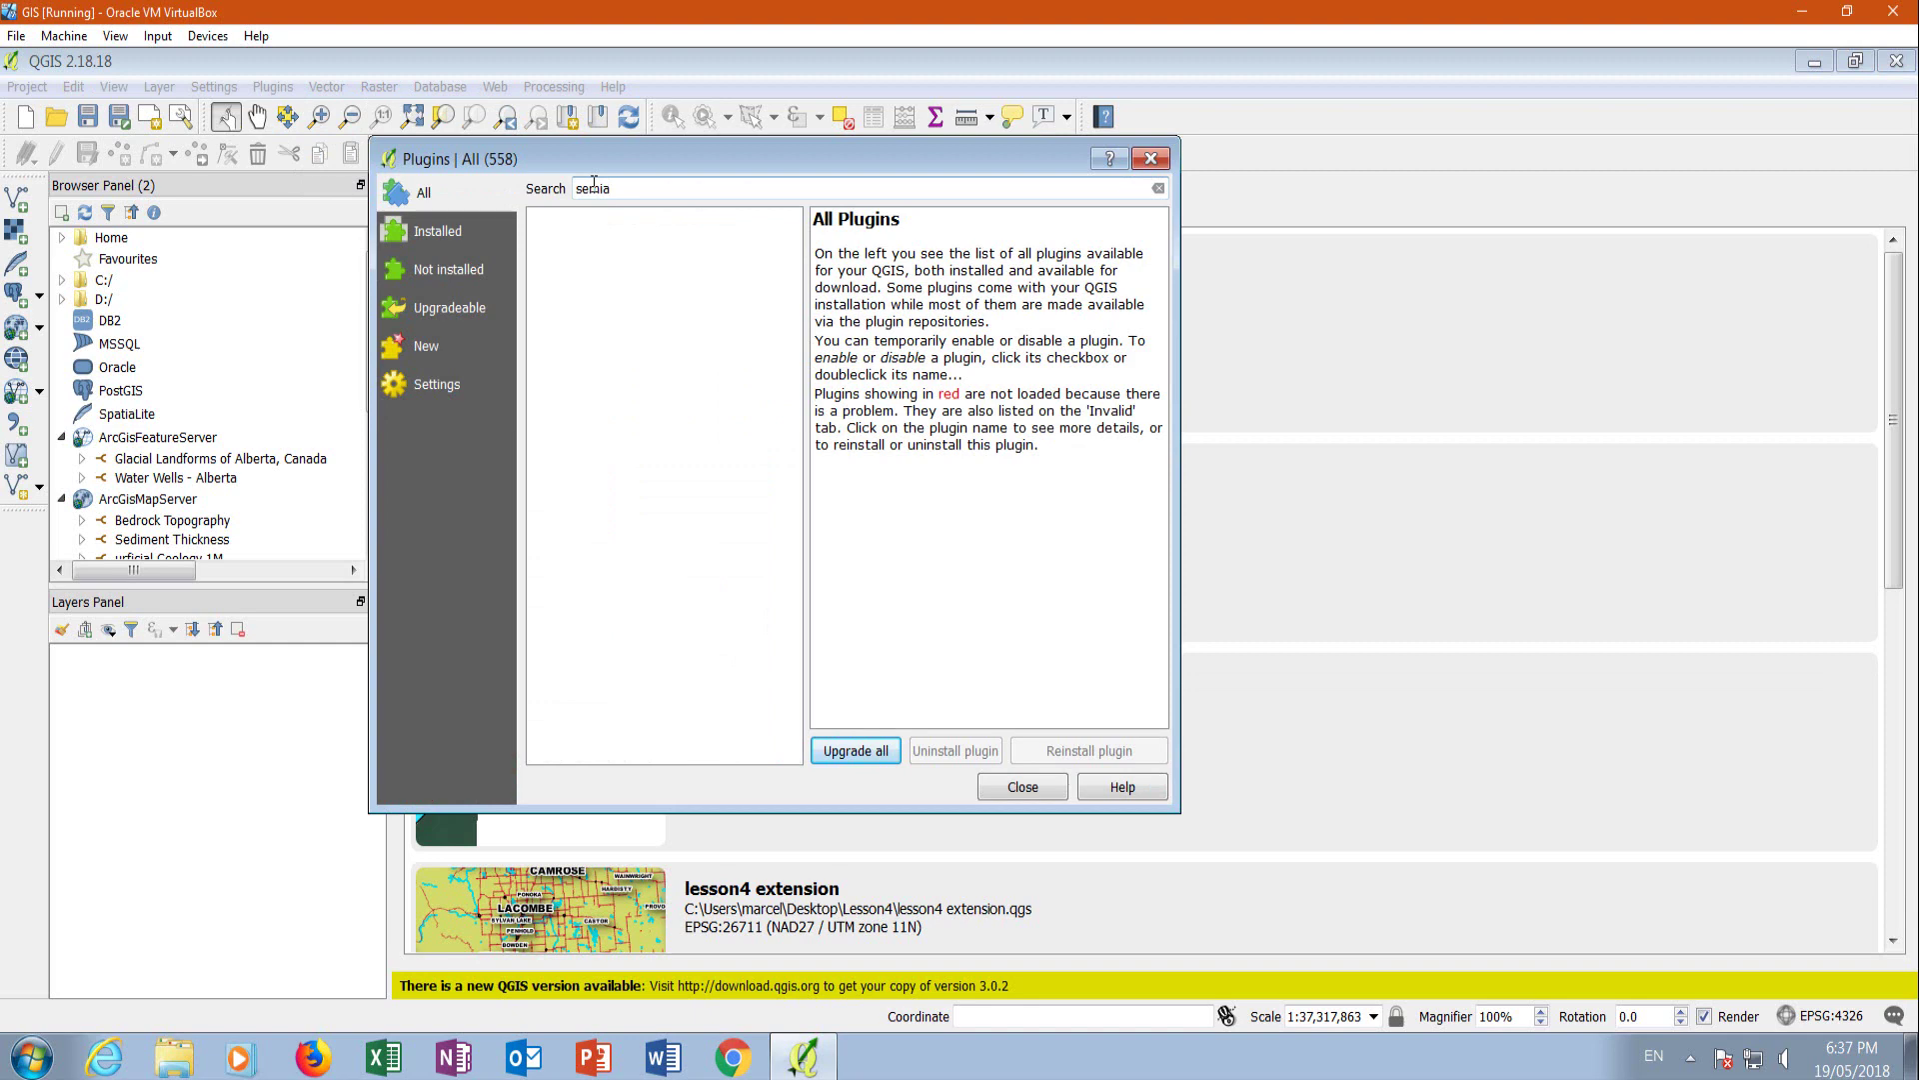
pyautogui.press('BackSpace')
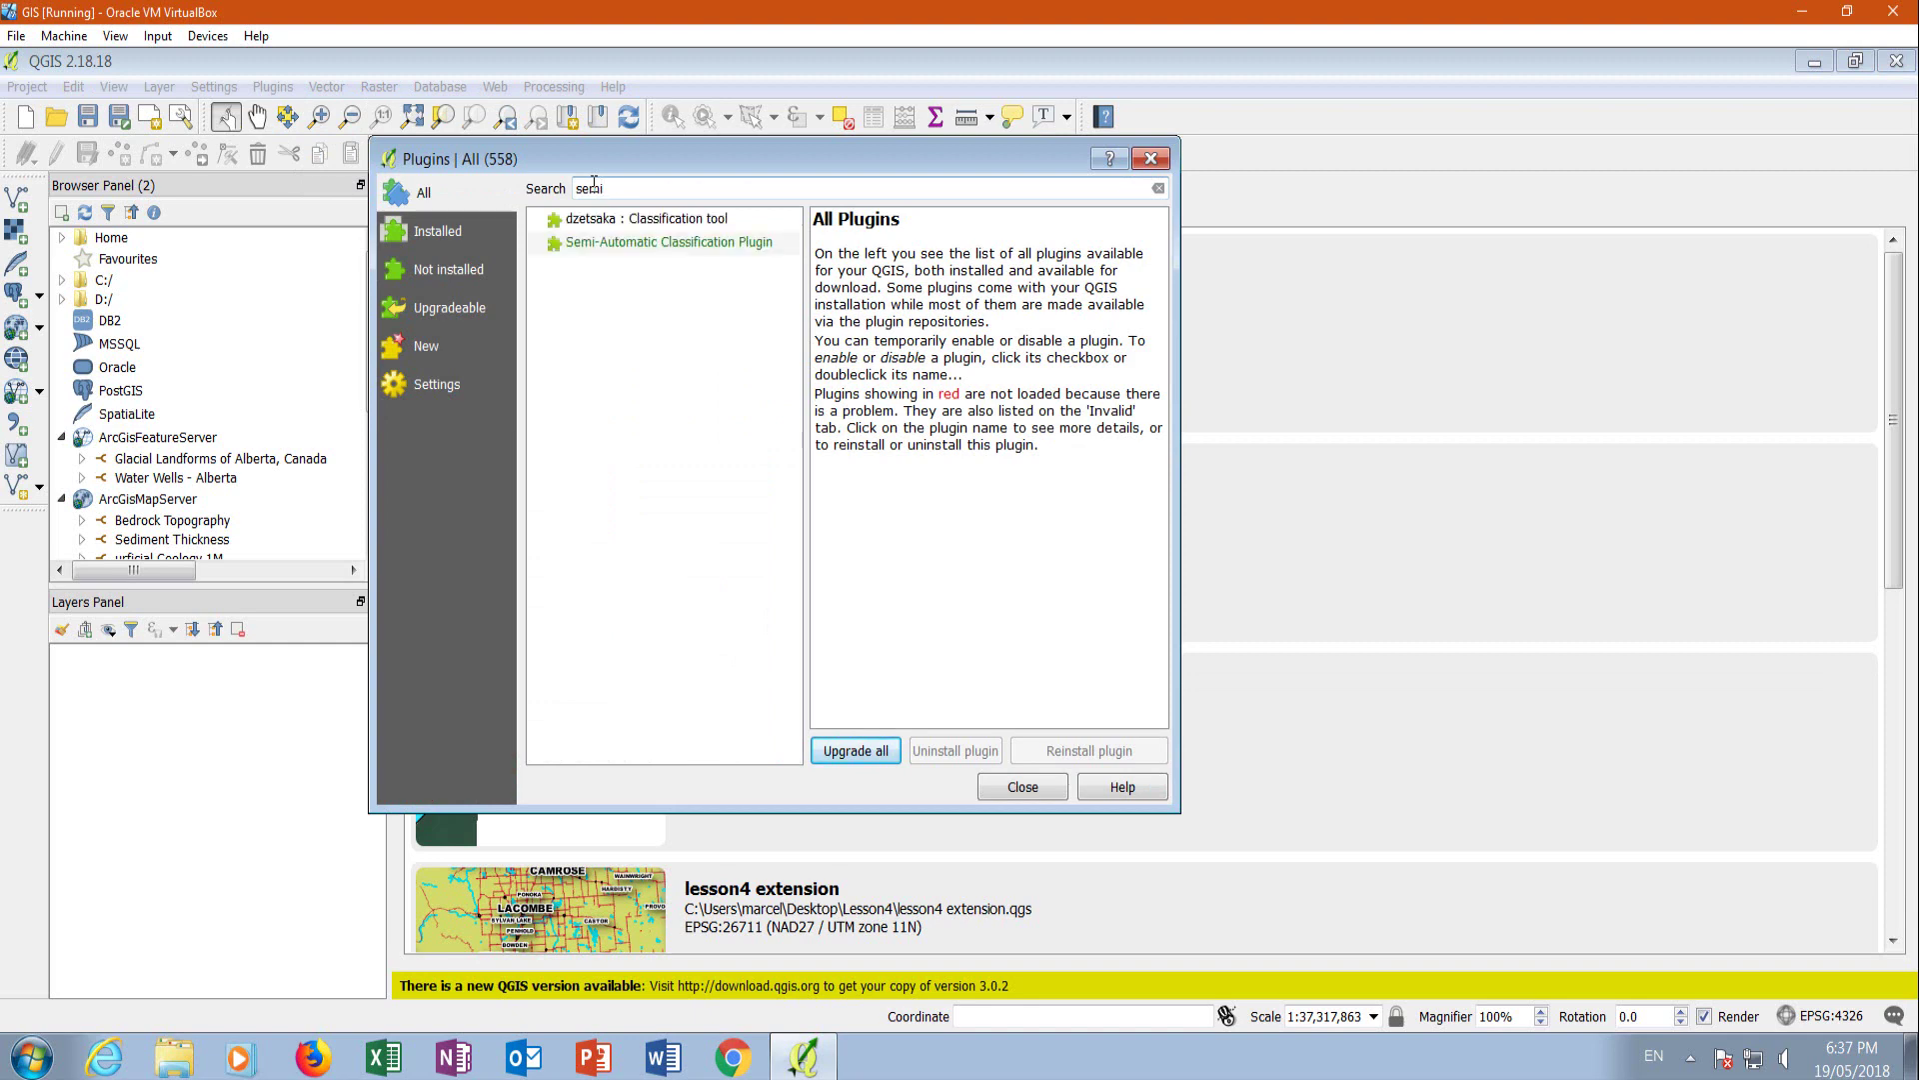
pyautogui.click(639, 241)
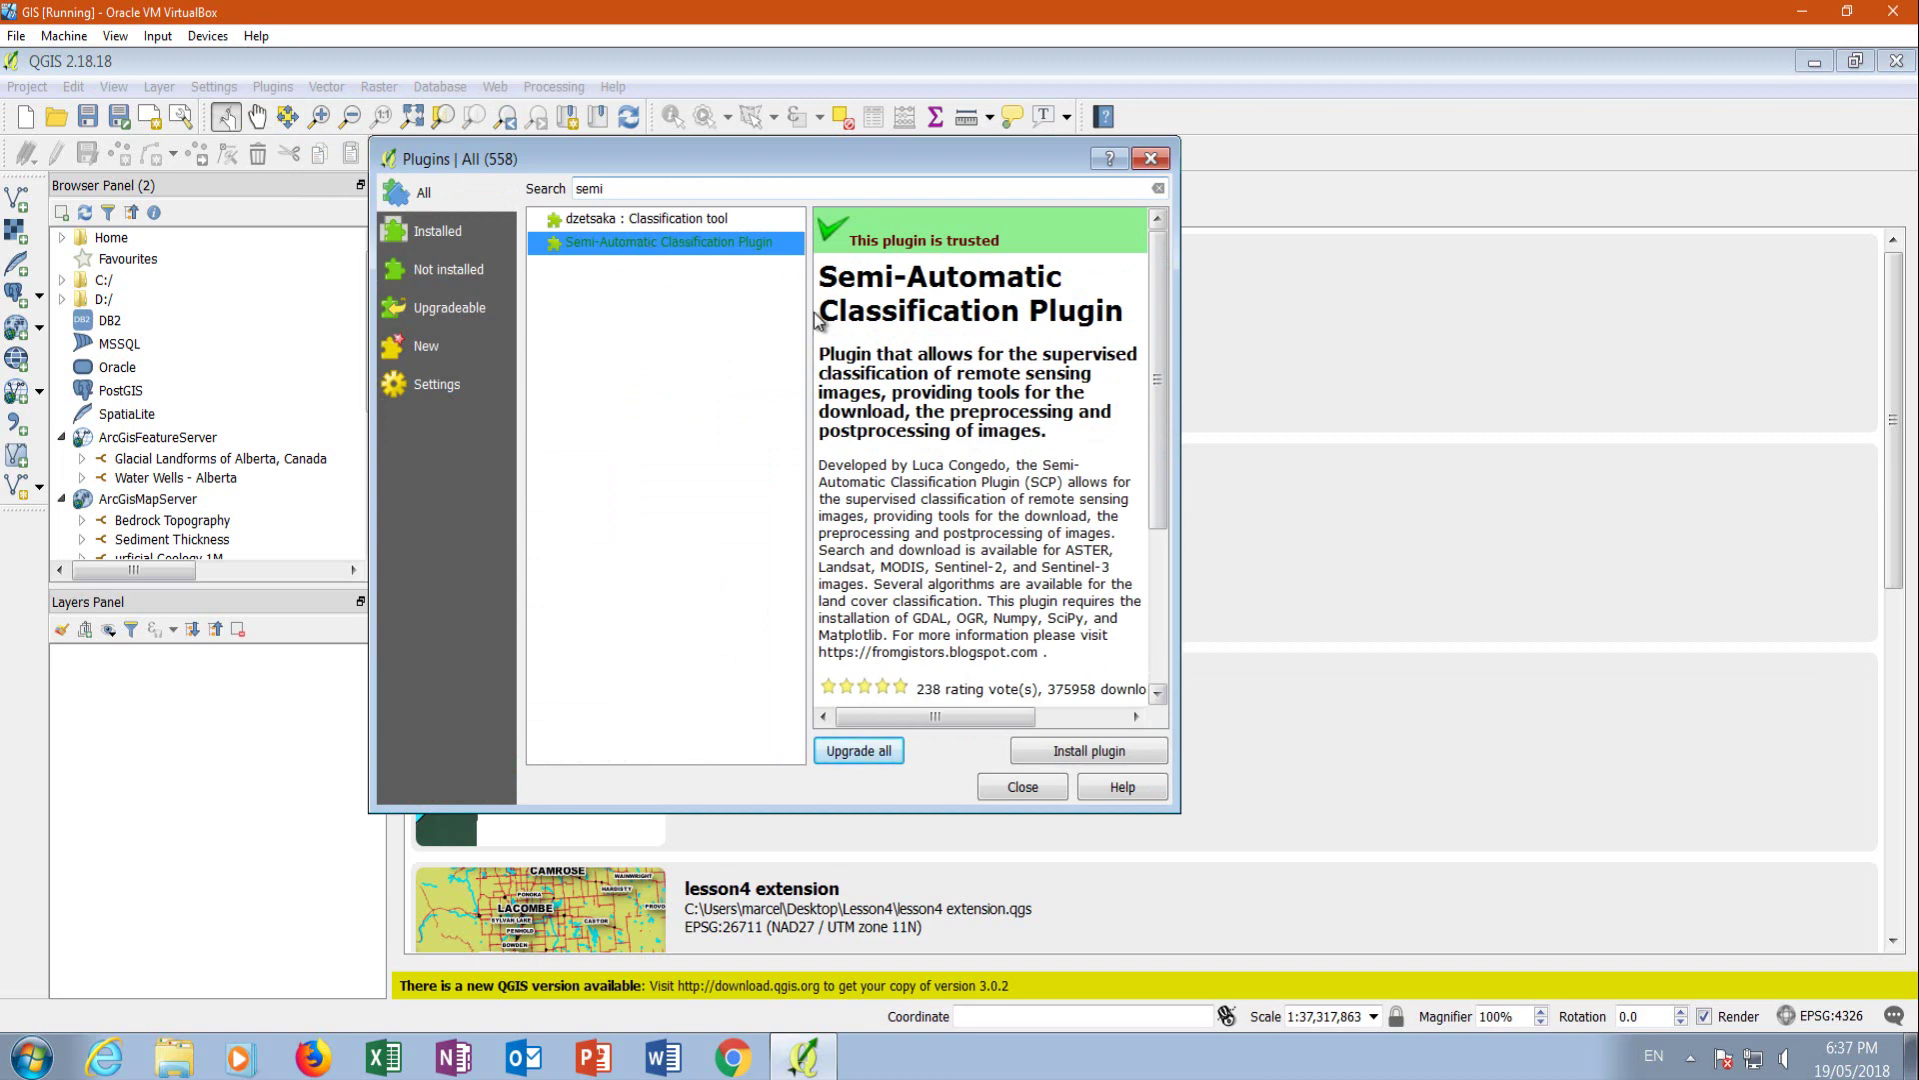
pyautogui.click(1079, 751)
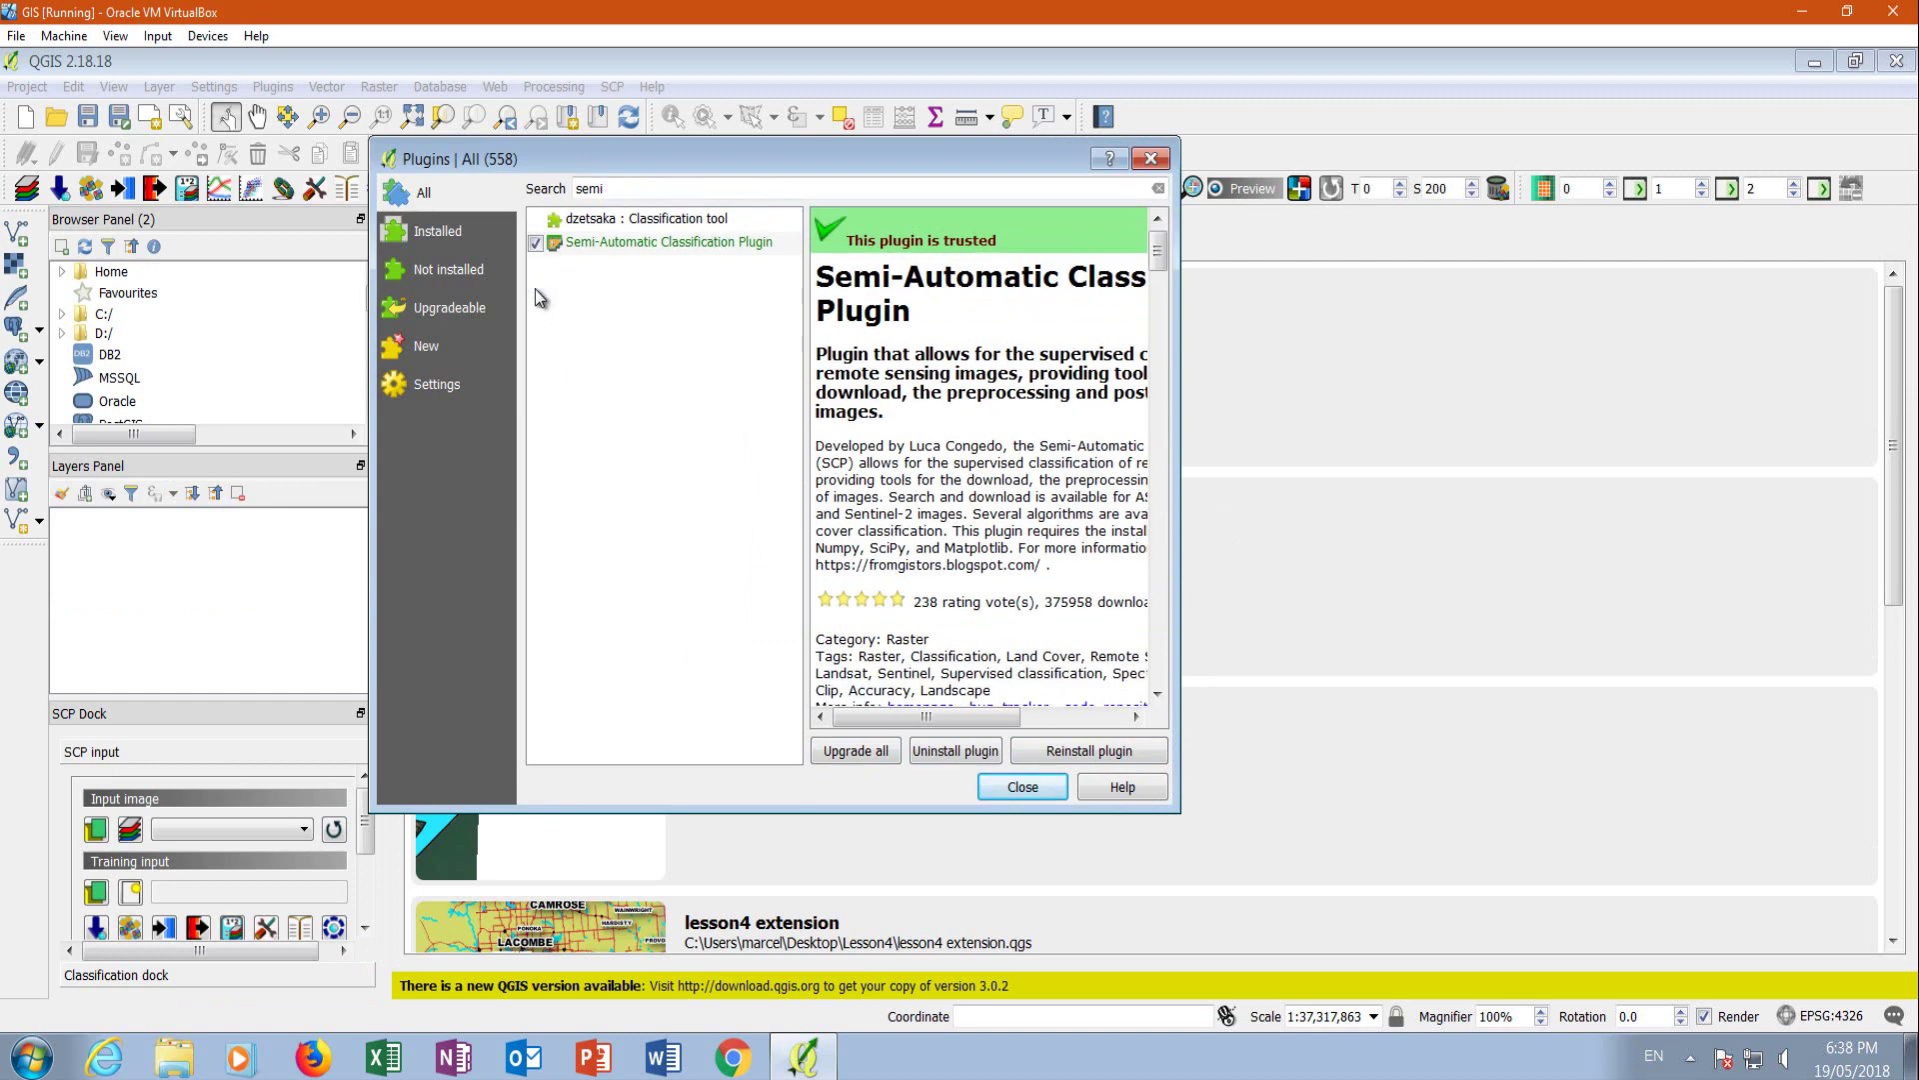
pyautogui.click(1019, 786)
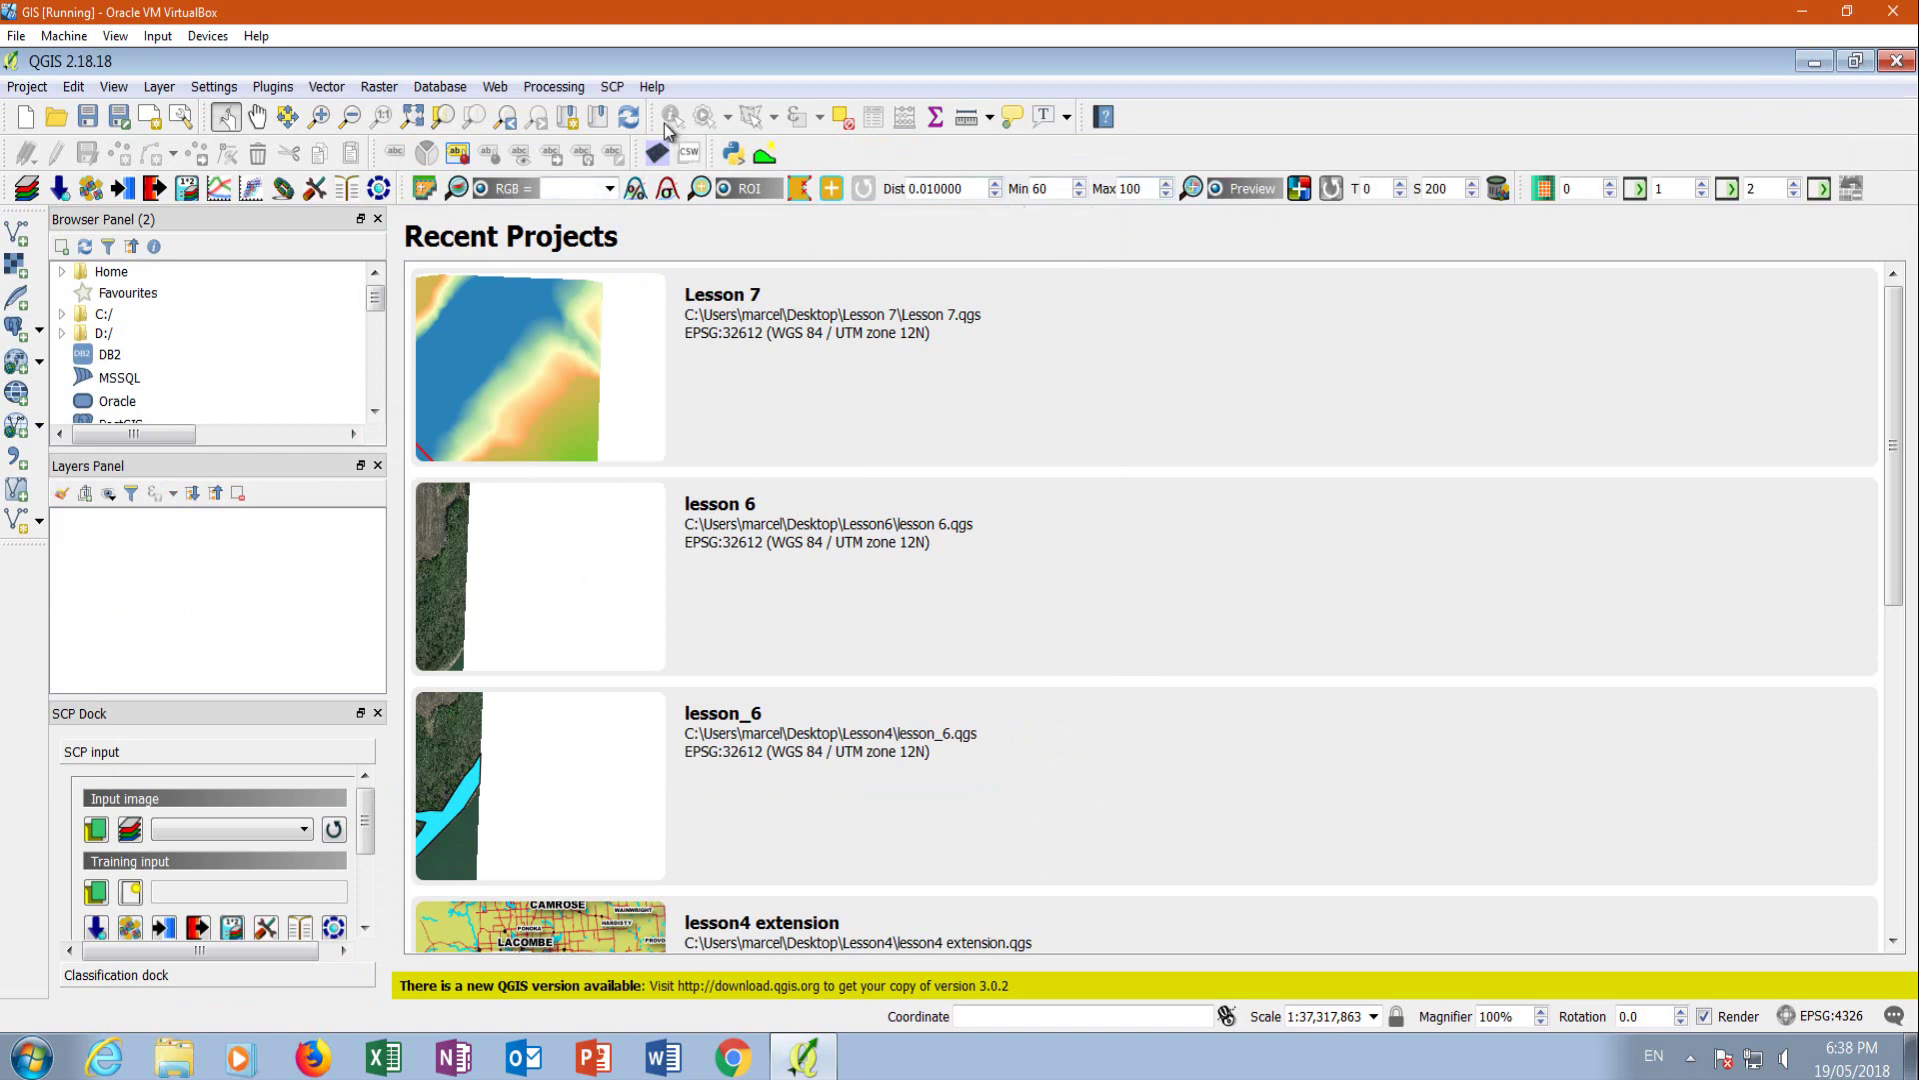
# Open the Semi-Automatic Classification Plugin's Sentinel-2 download settings and compare them with the Landsat, ASTER and MODIS download options.
pyautogui.click(607, 88)
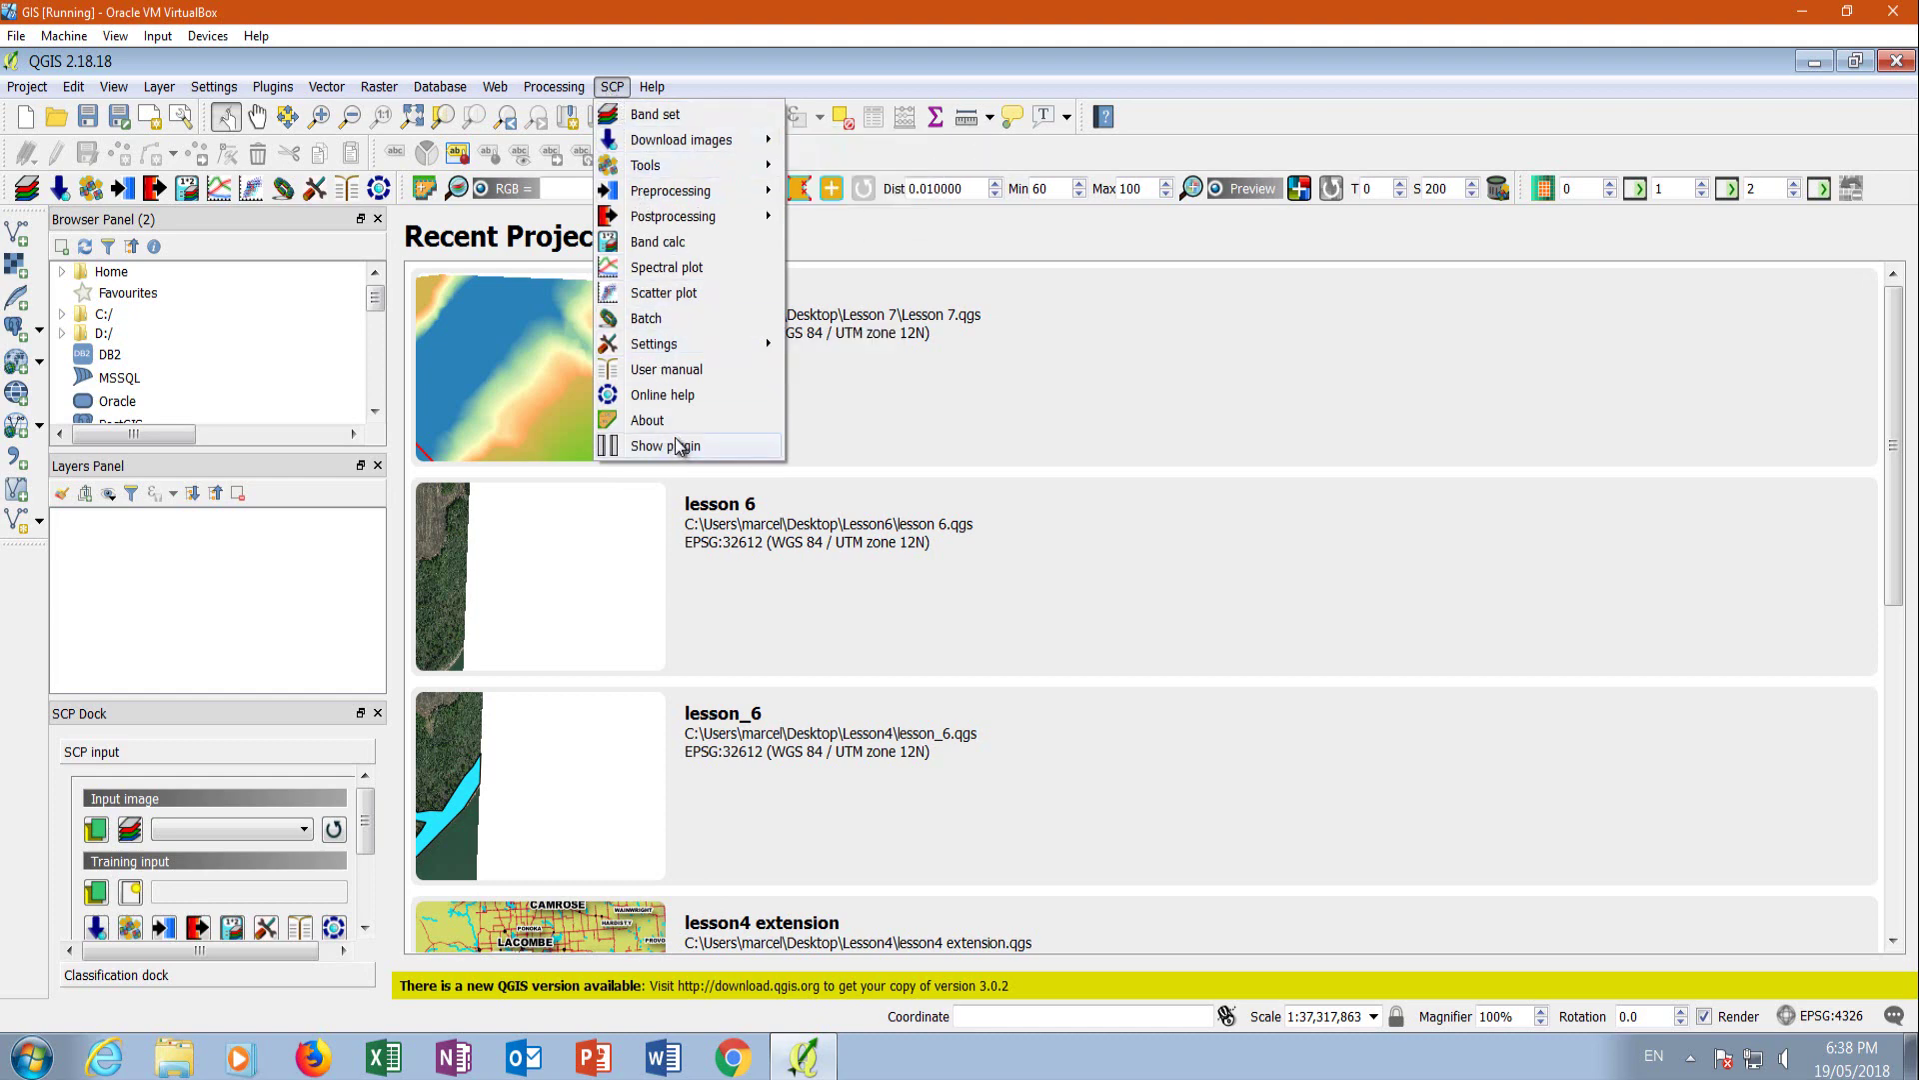
pyautogui.moveTo(646, 148)
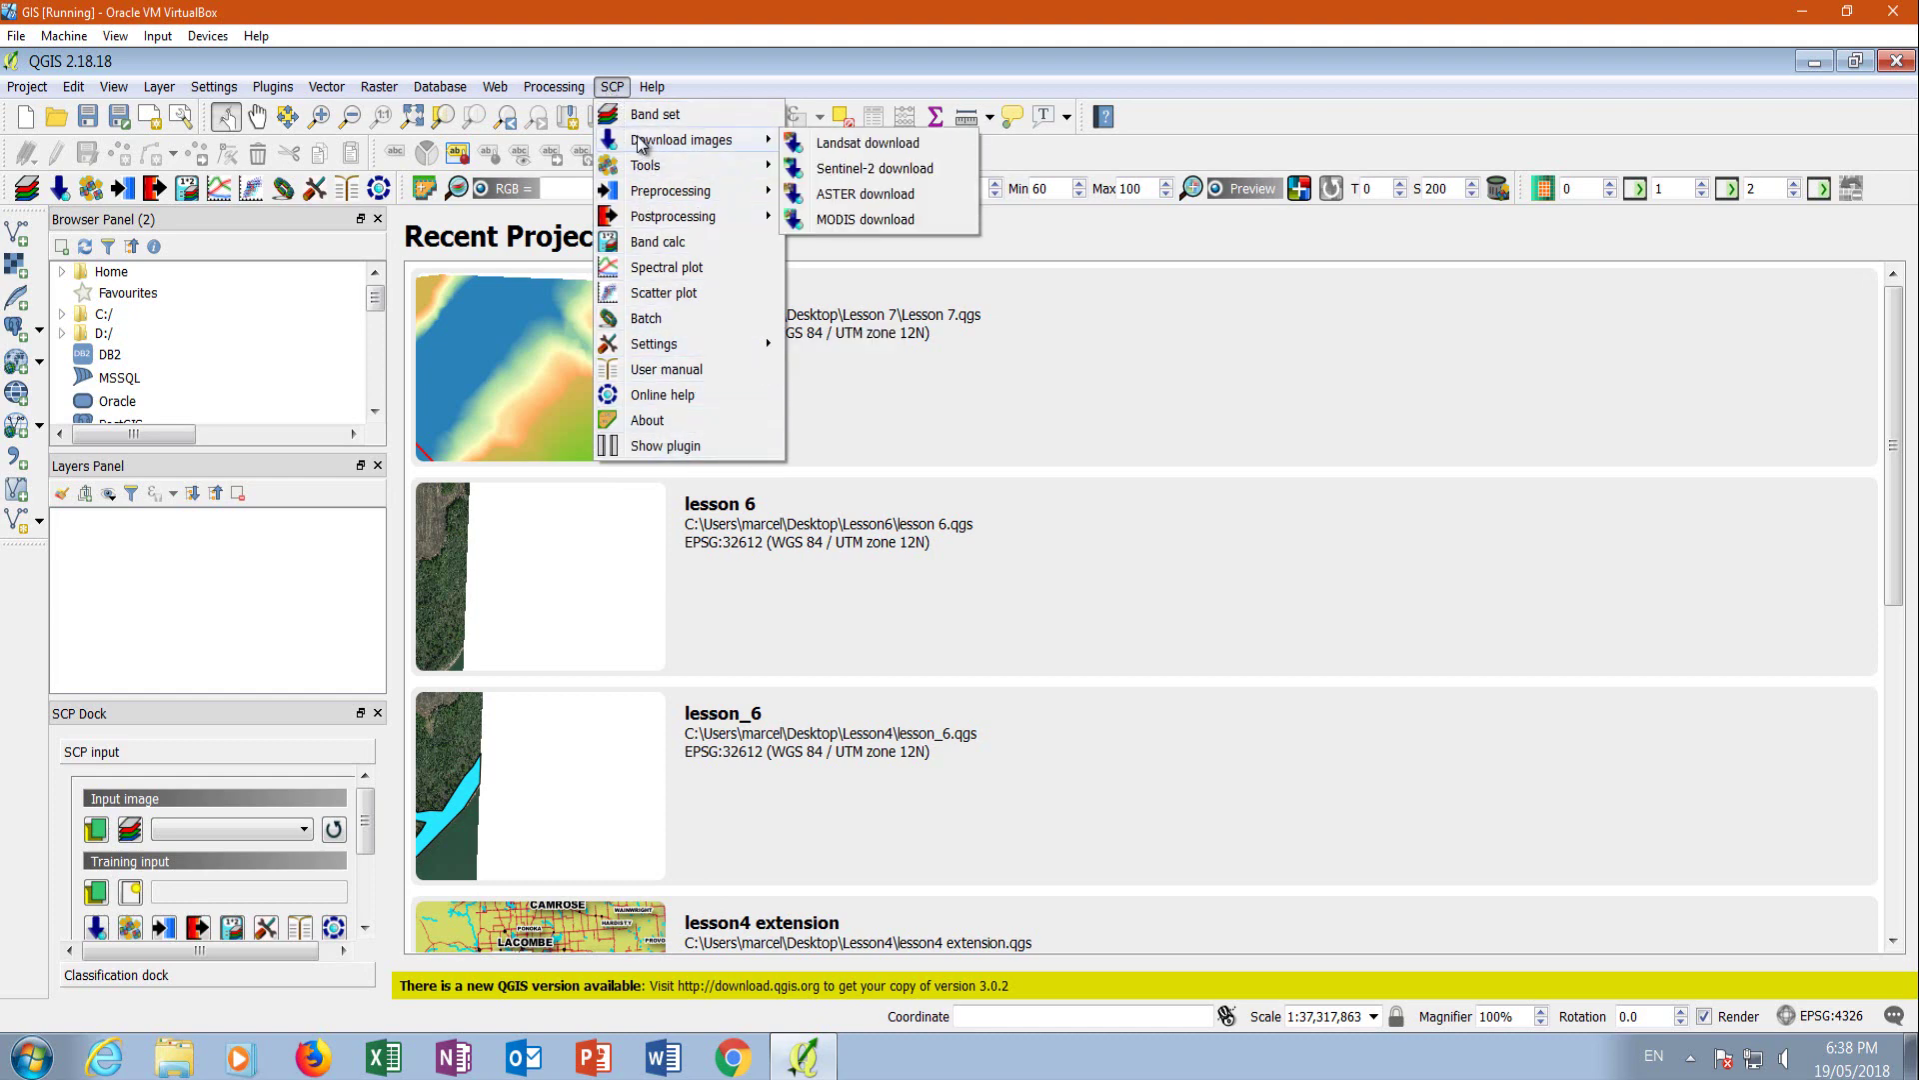
pyautogui.click(848, 172)
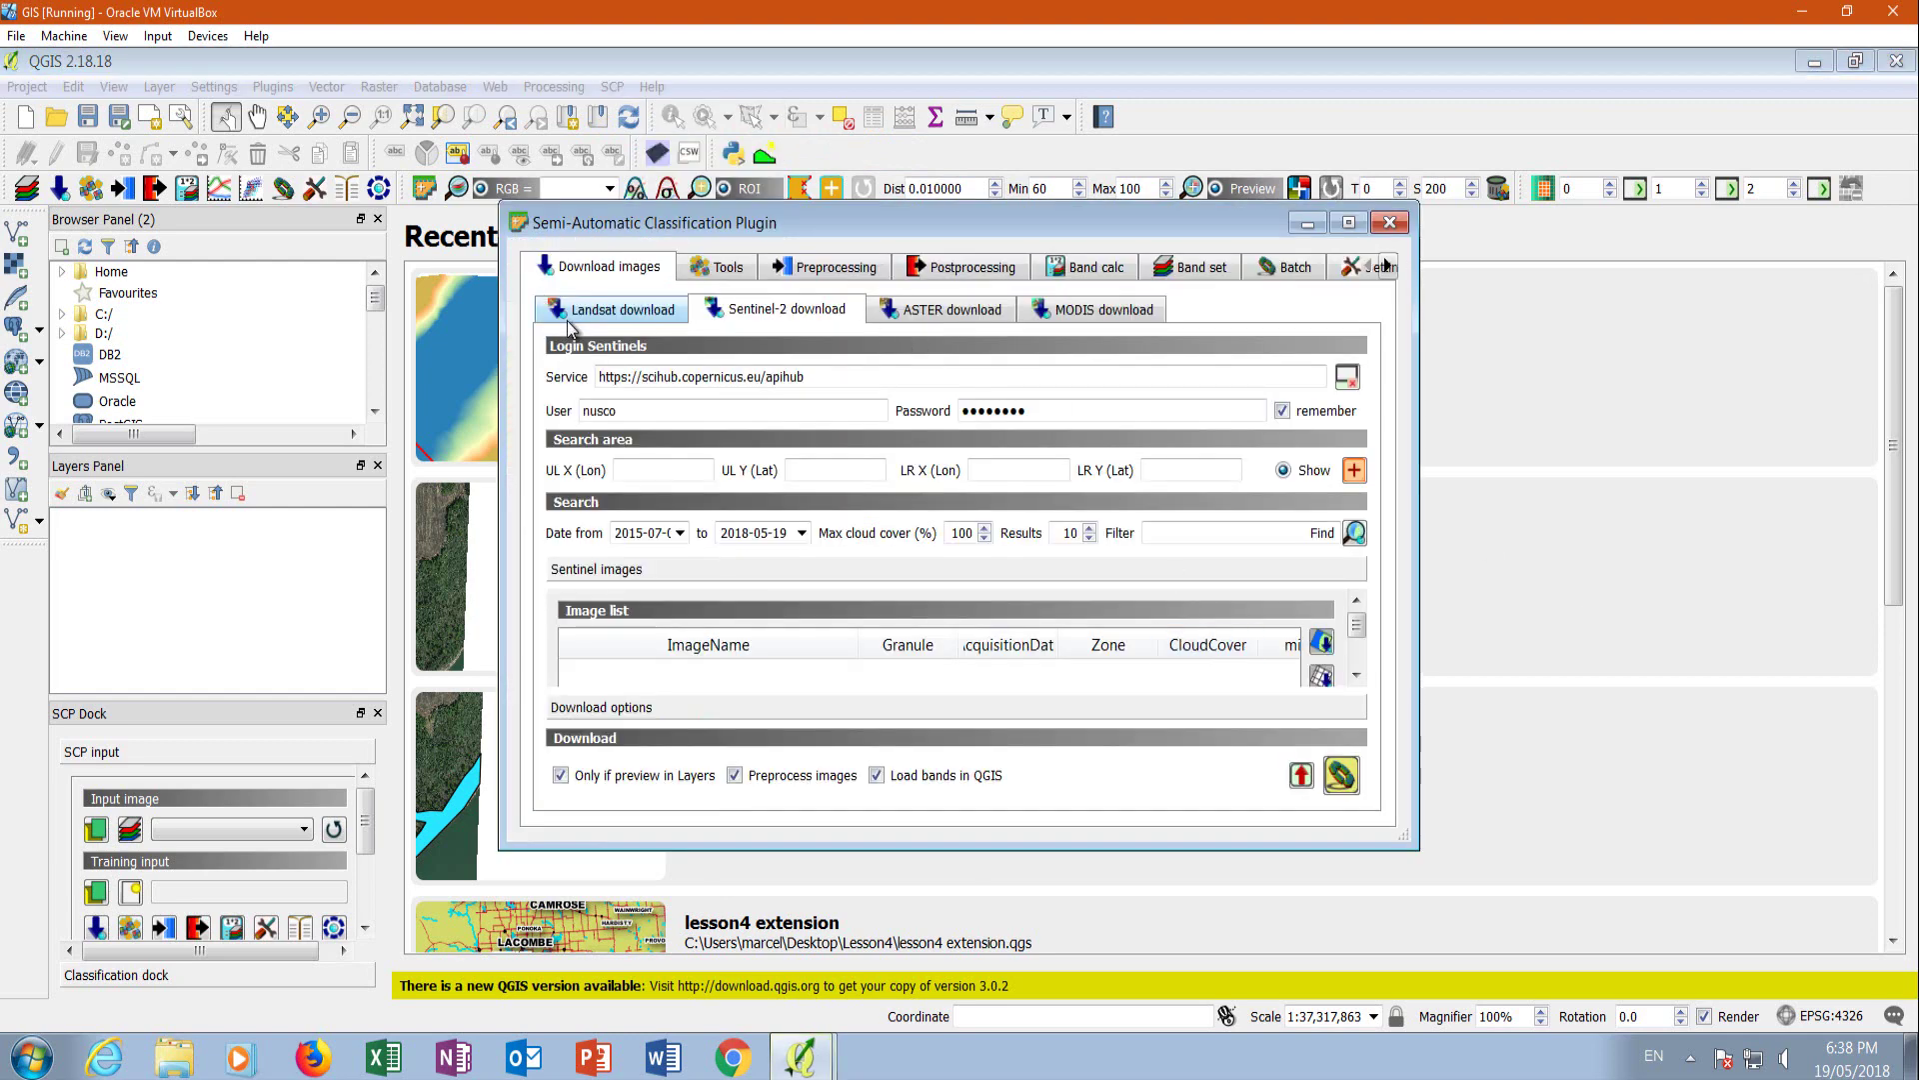
pyautogui.click(610, 312)
pyautogui.click(975, 322)
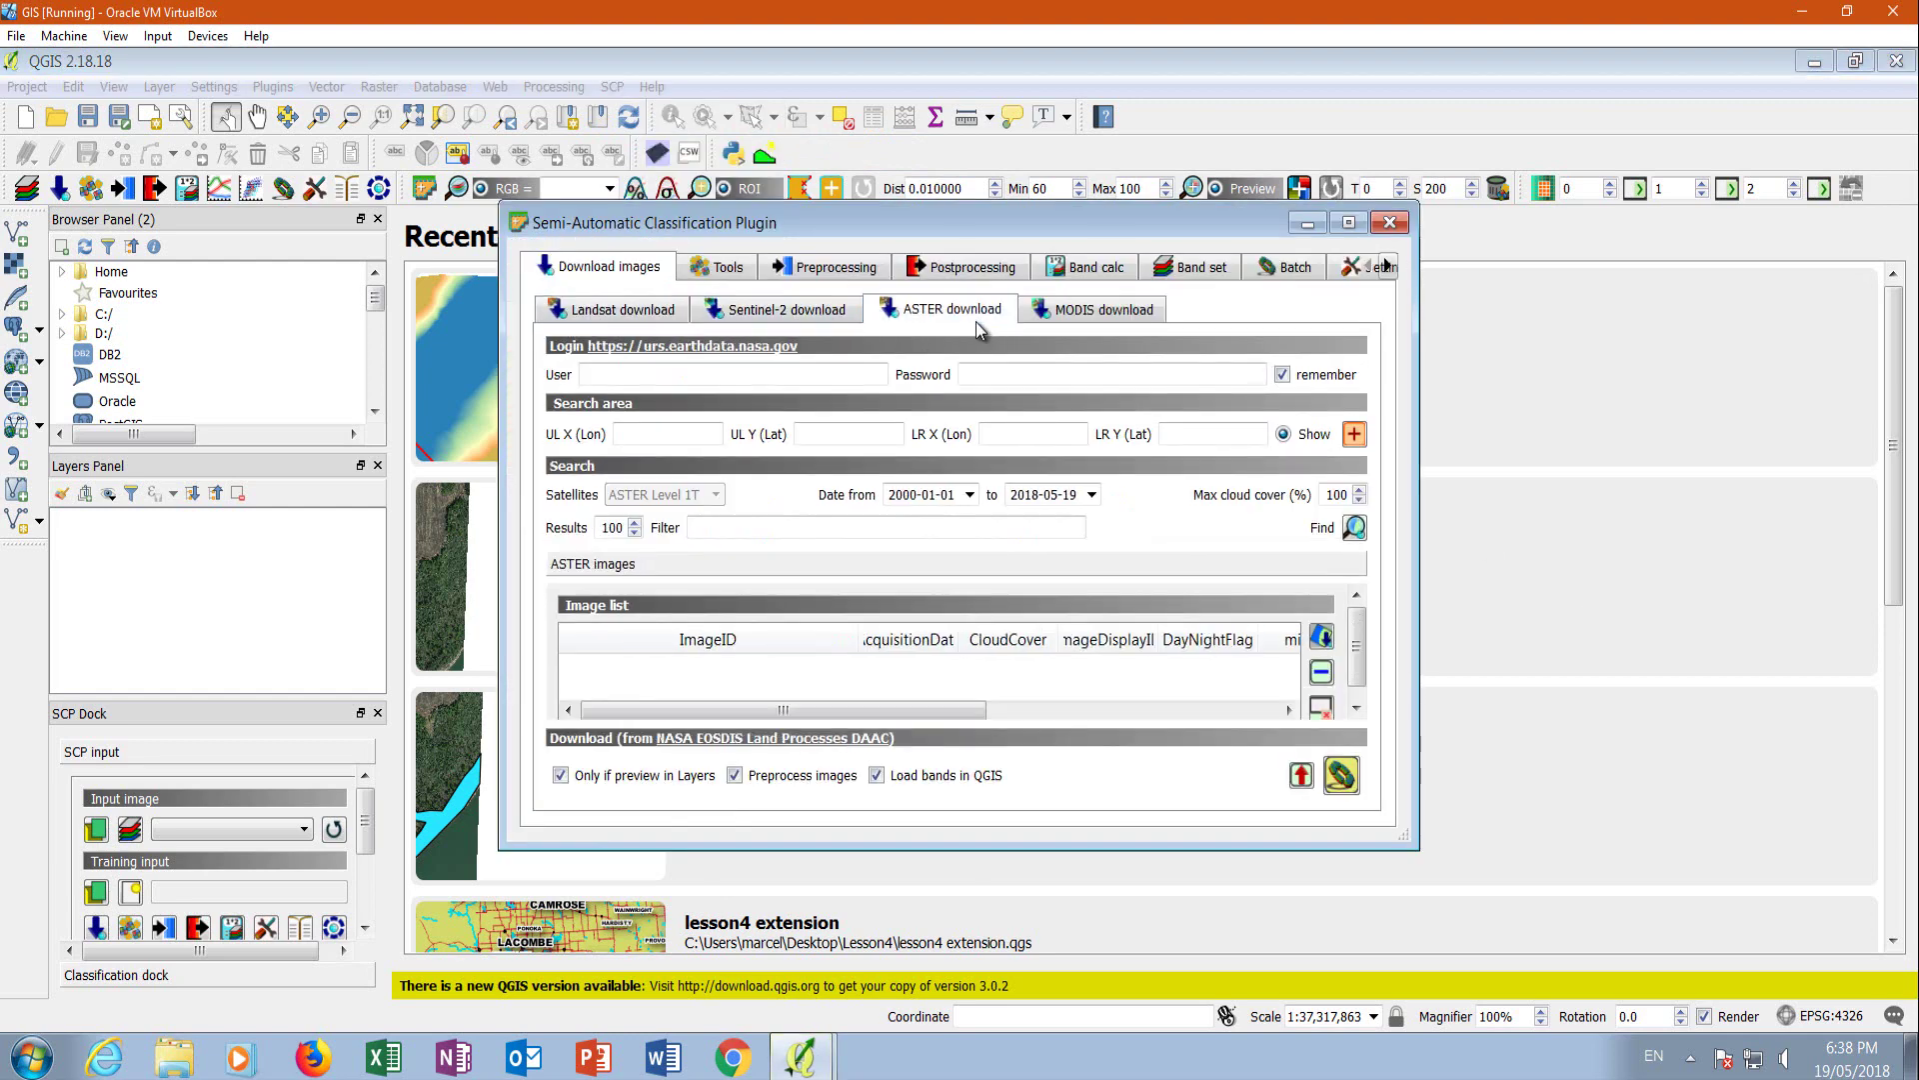
pyautogui.click(1097, 319)
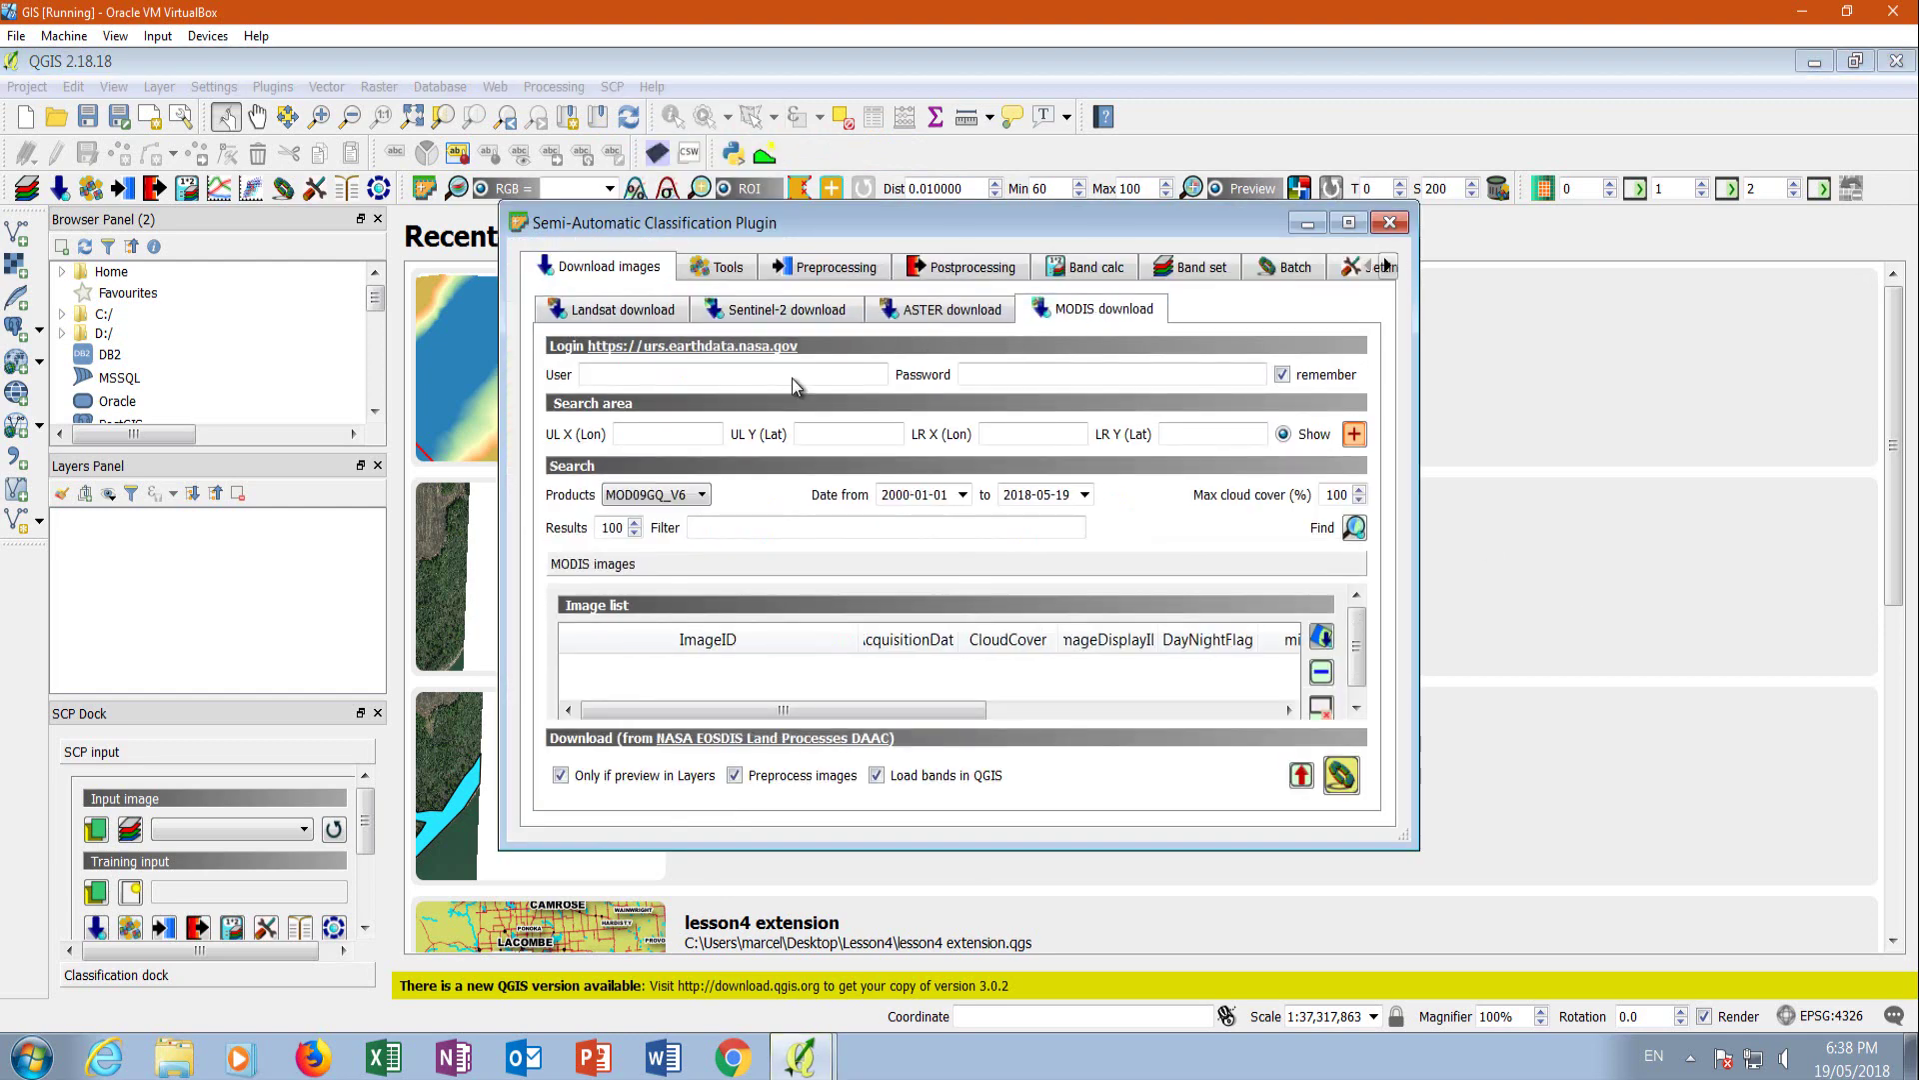
pyautogui.click(772, 316)
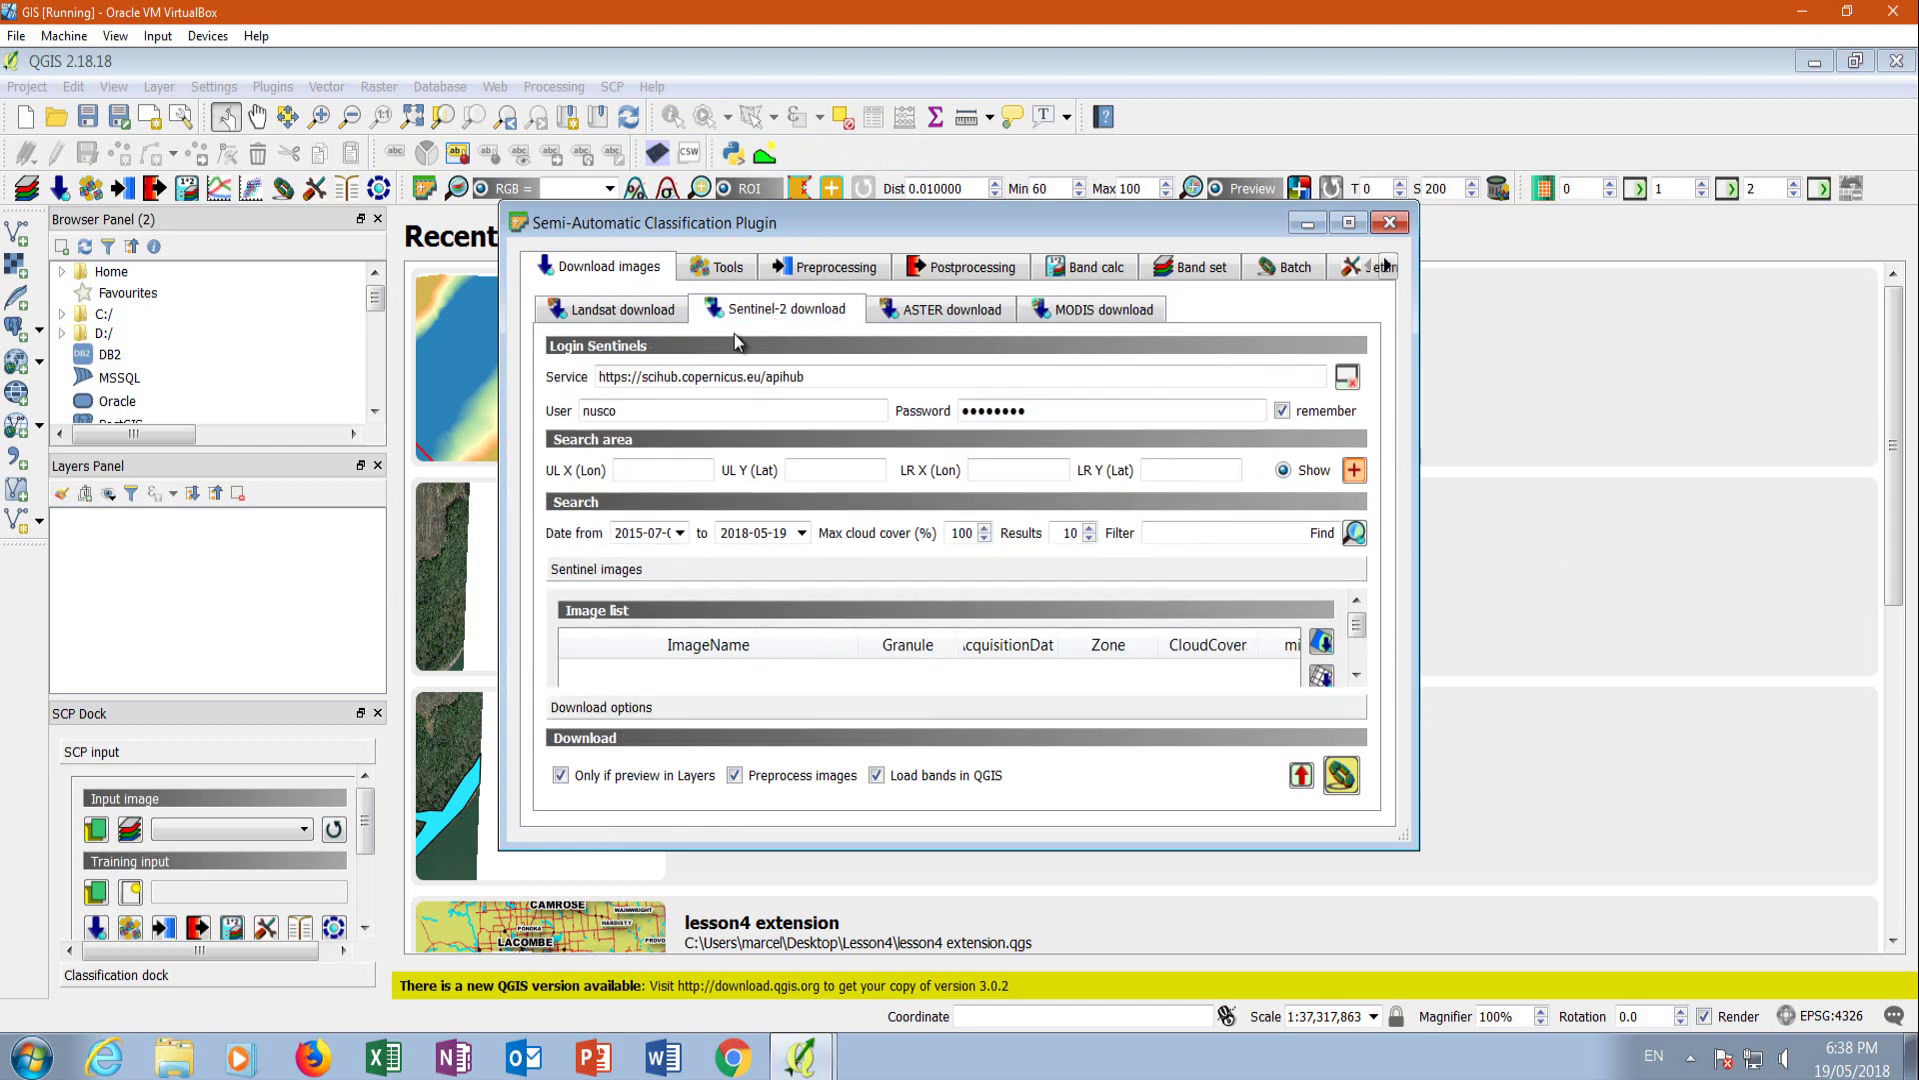
pyautogui.click(632, 310)
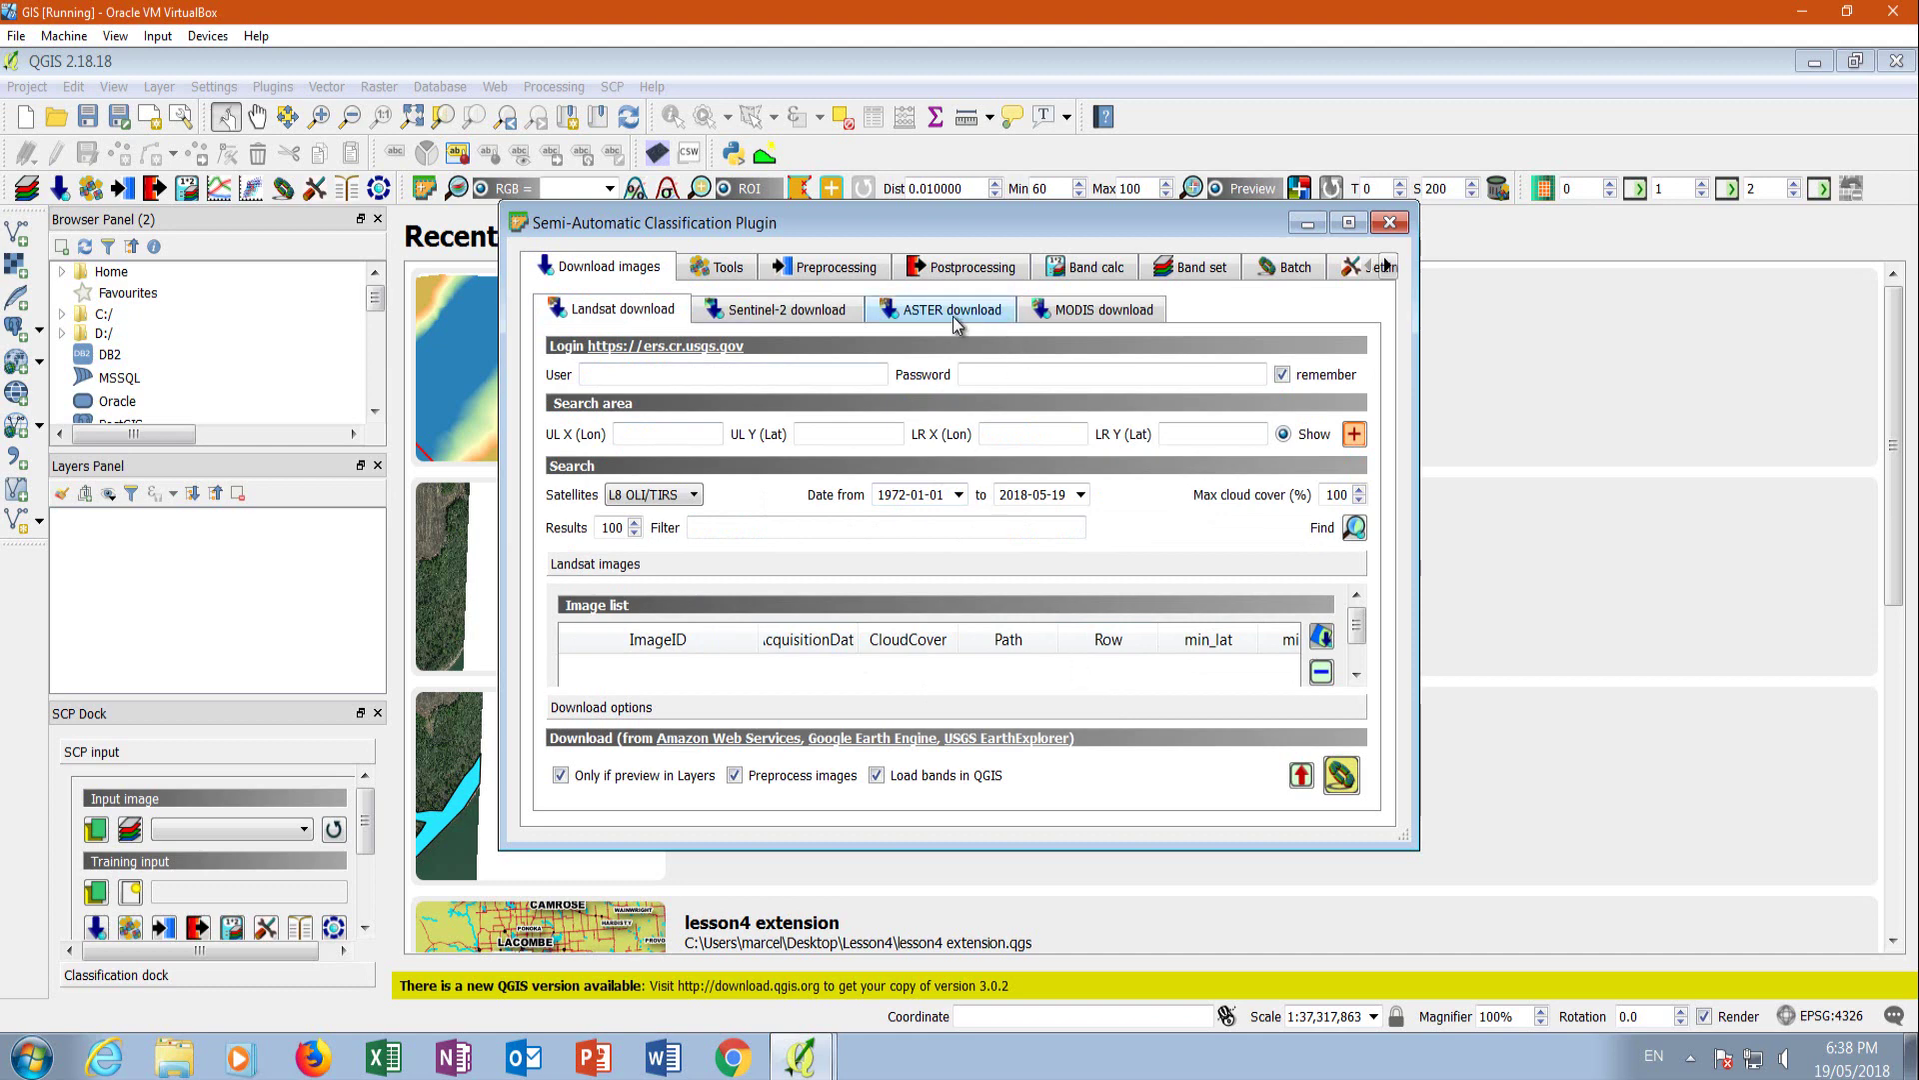
pyautogui.click(1004, 318)
pyautogui.click(1098, 318)
pyautogui.click(795, 318)
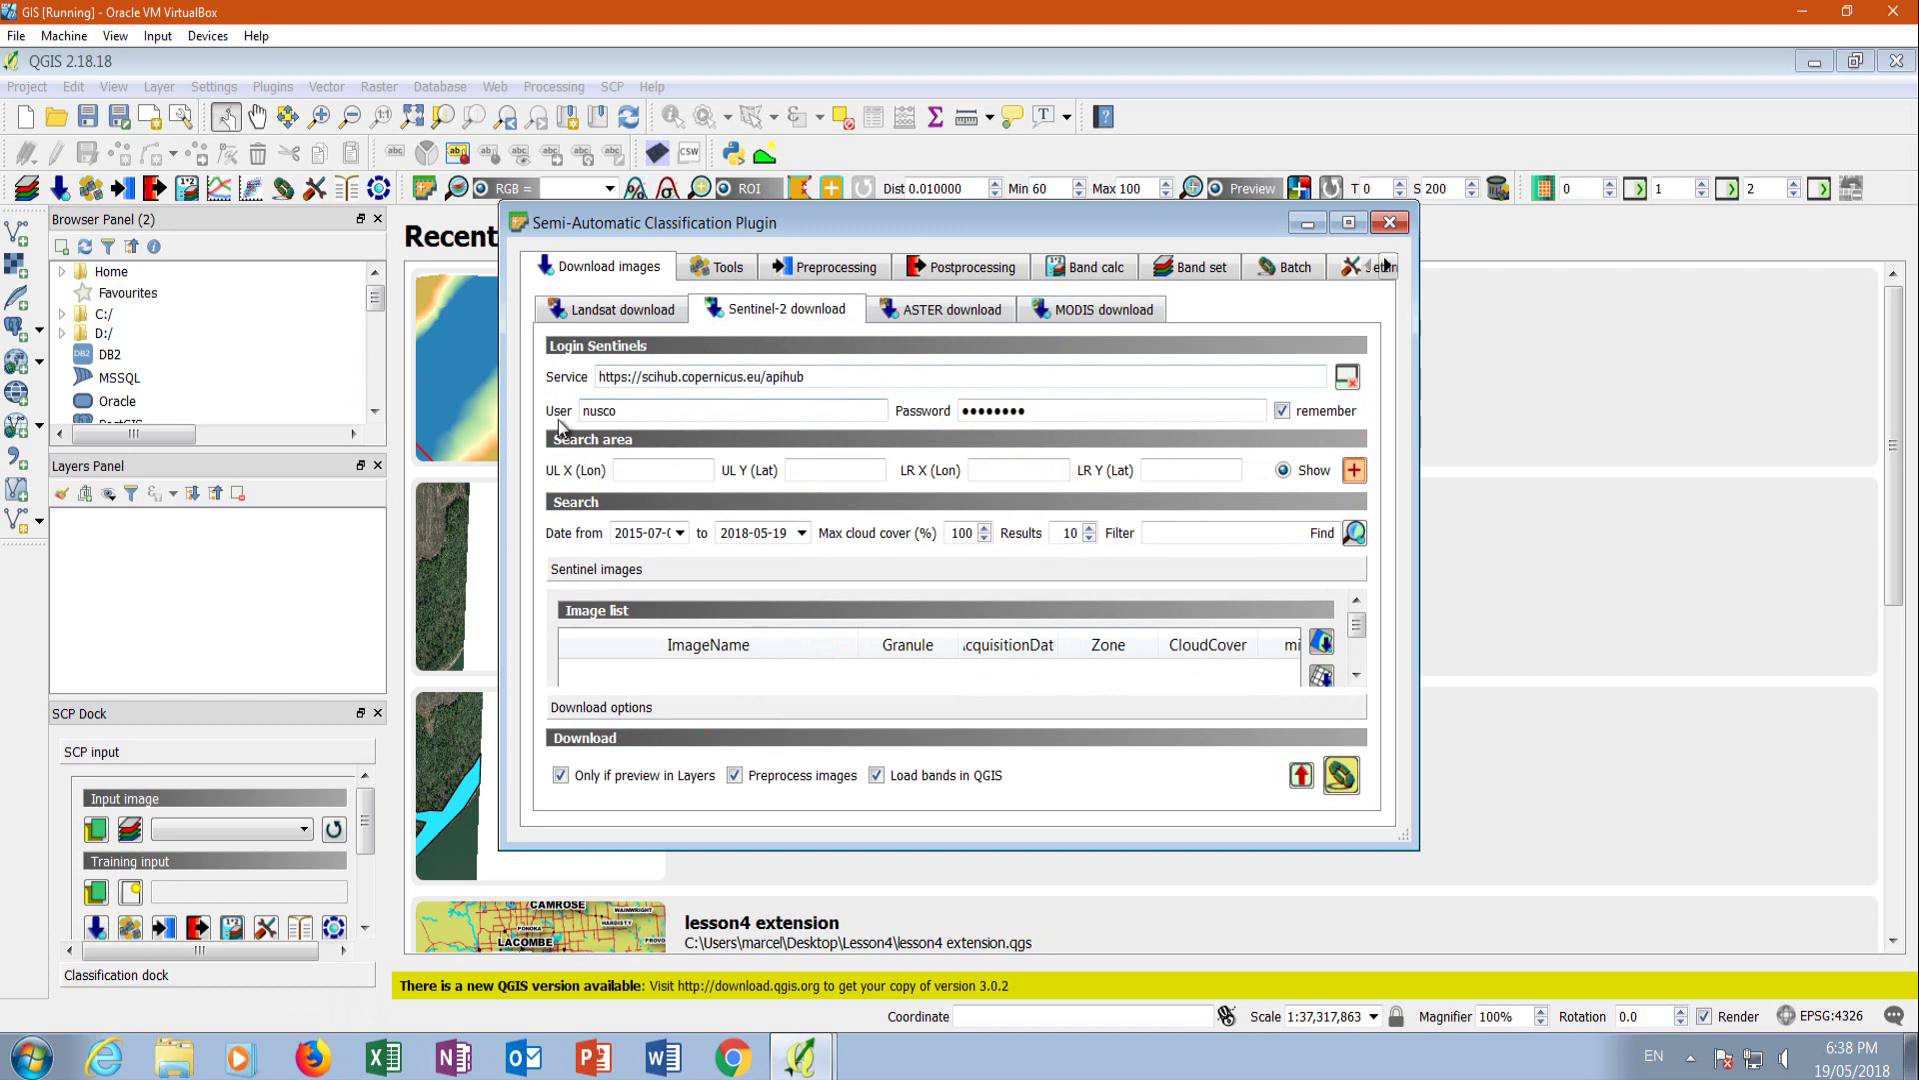
pyautogui.click(1022, 376)
pyautogui.click(1307, 222)
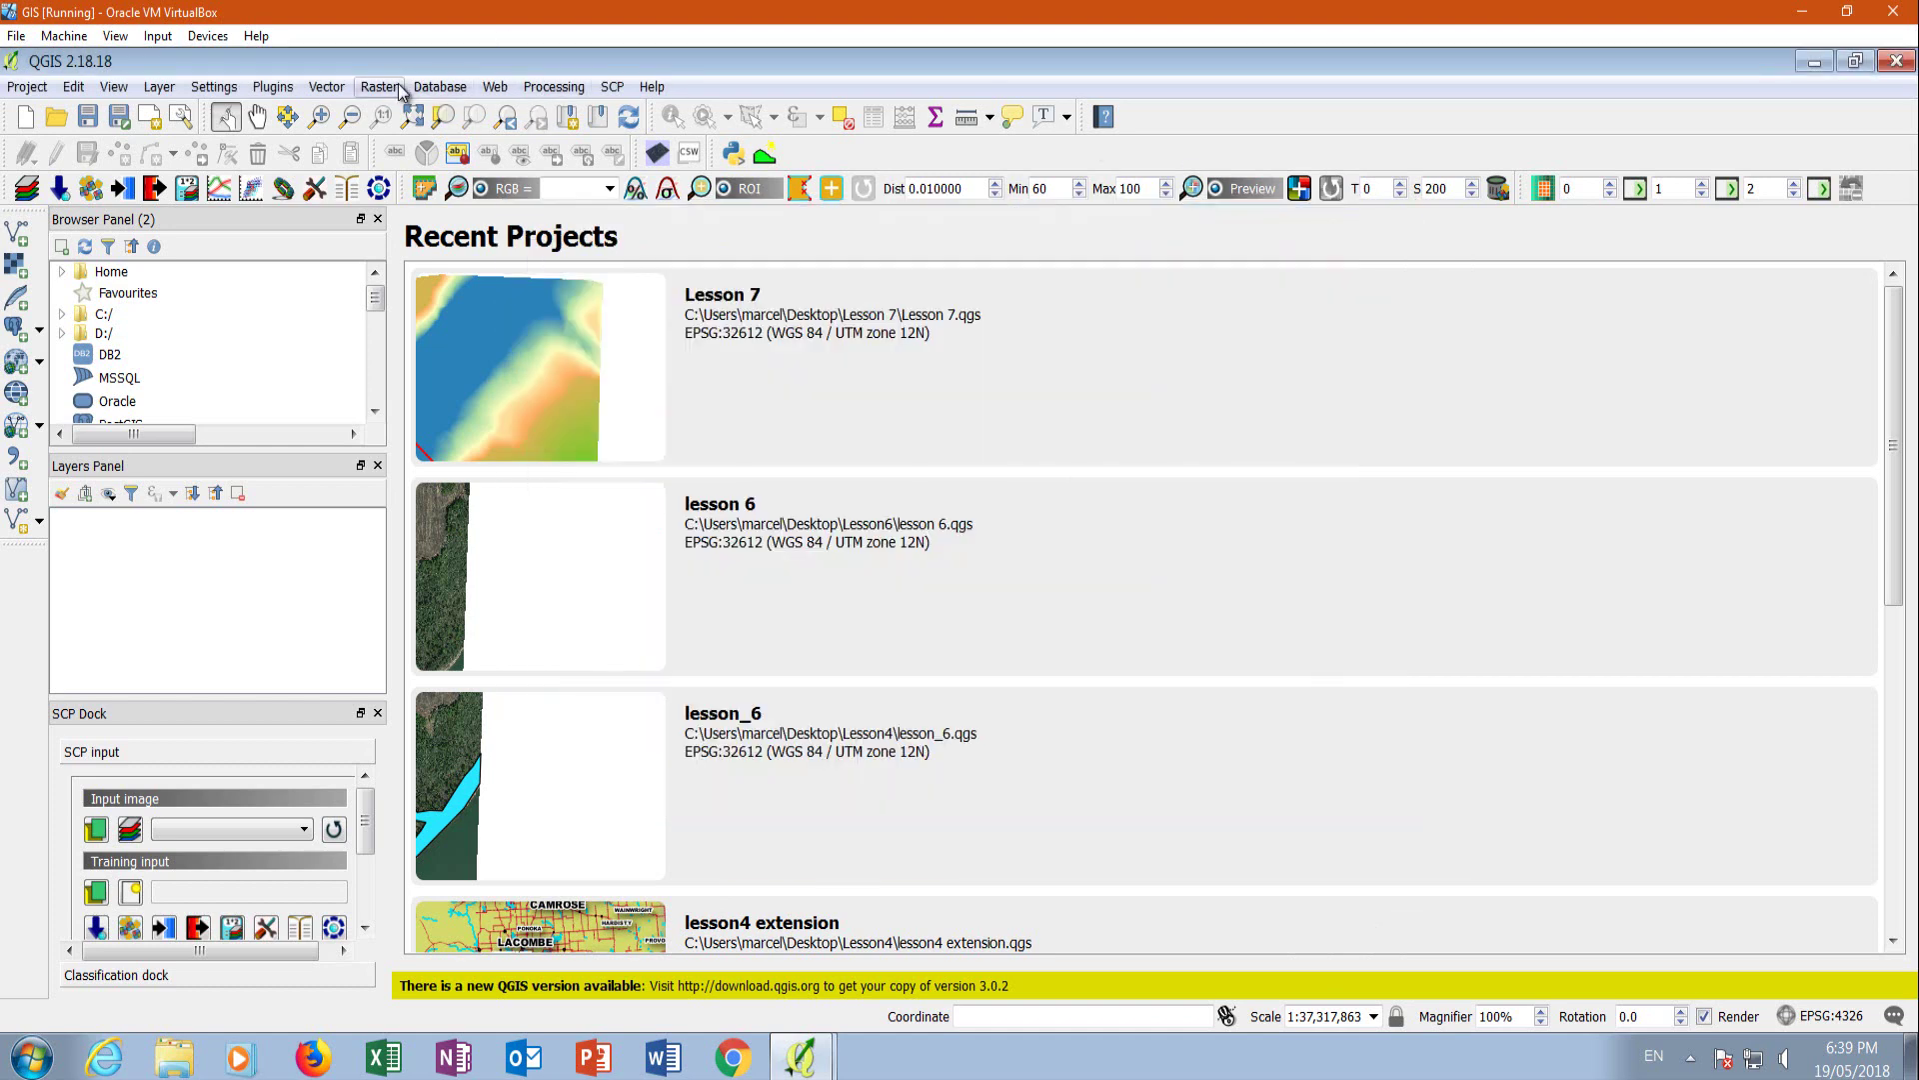
# Add an OpenStreetMap base layer to the empty project using the OpenLayers plugin.
pyautogui.click(495, 87)
pyautogui.moveTo(559, 142)
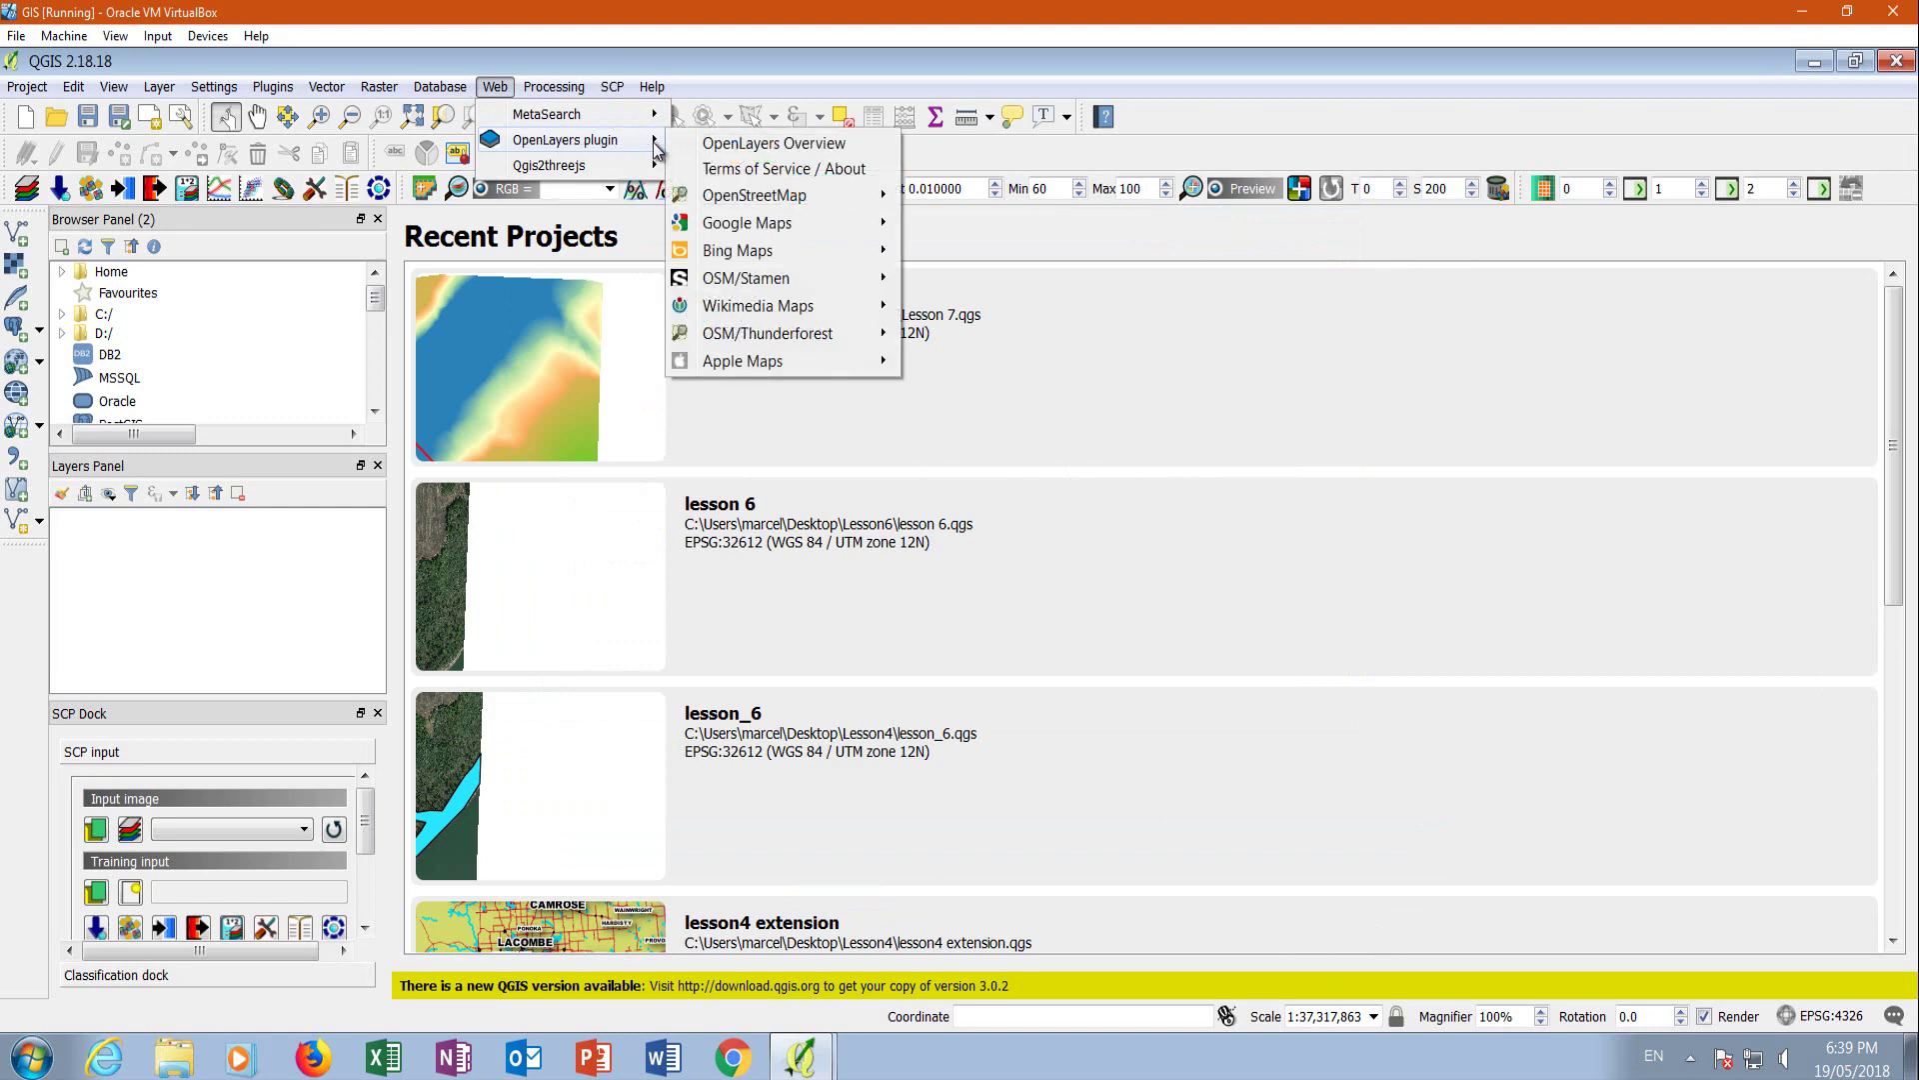
pyautogui.moveTo(772, 205)
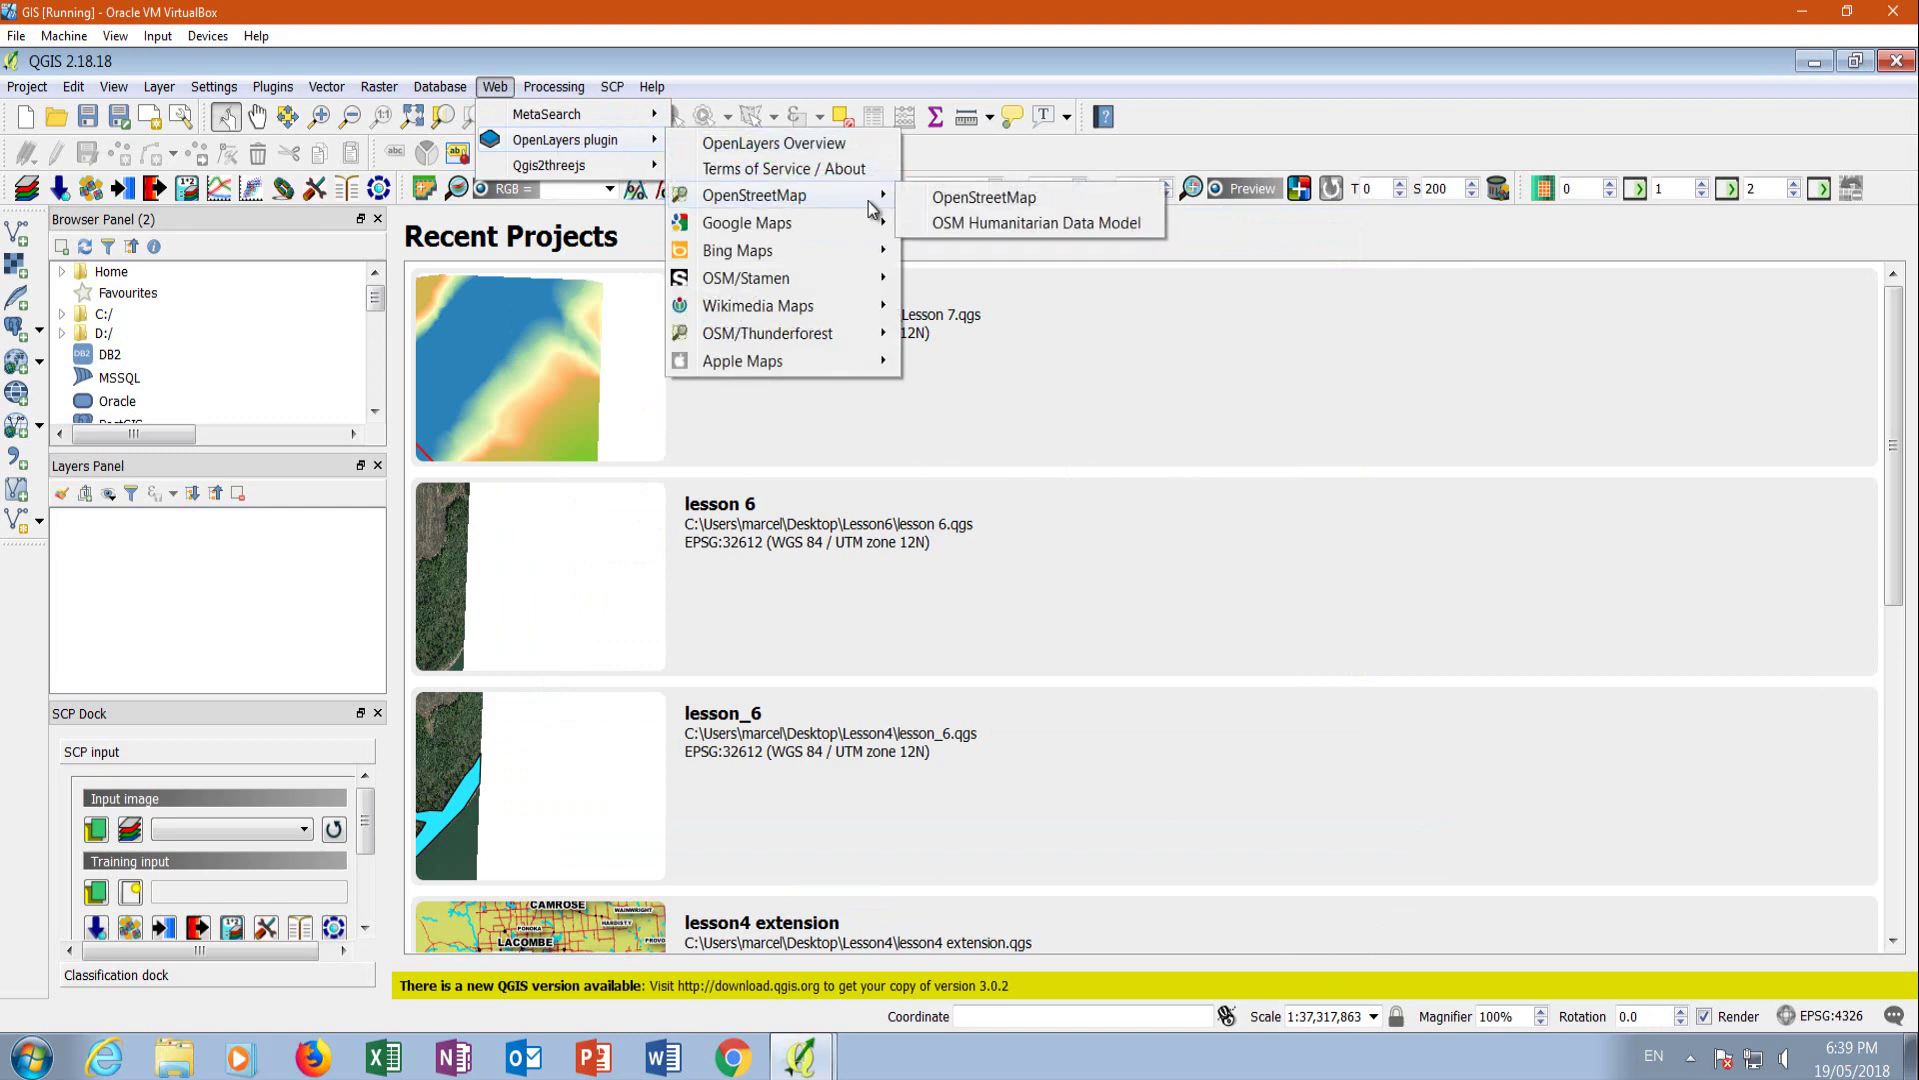
pyautogui.click(965, 199)
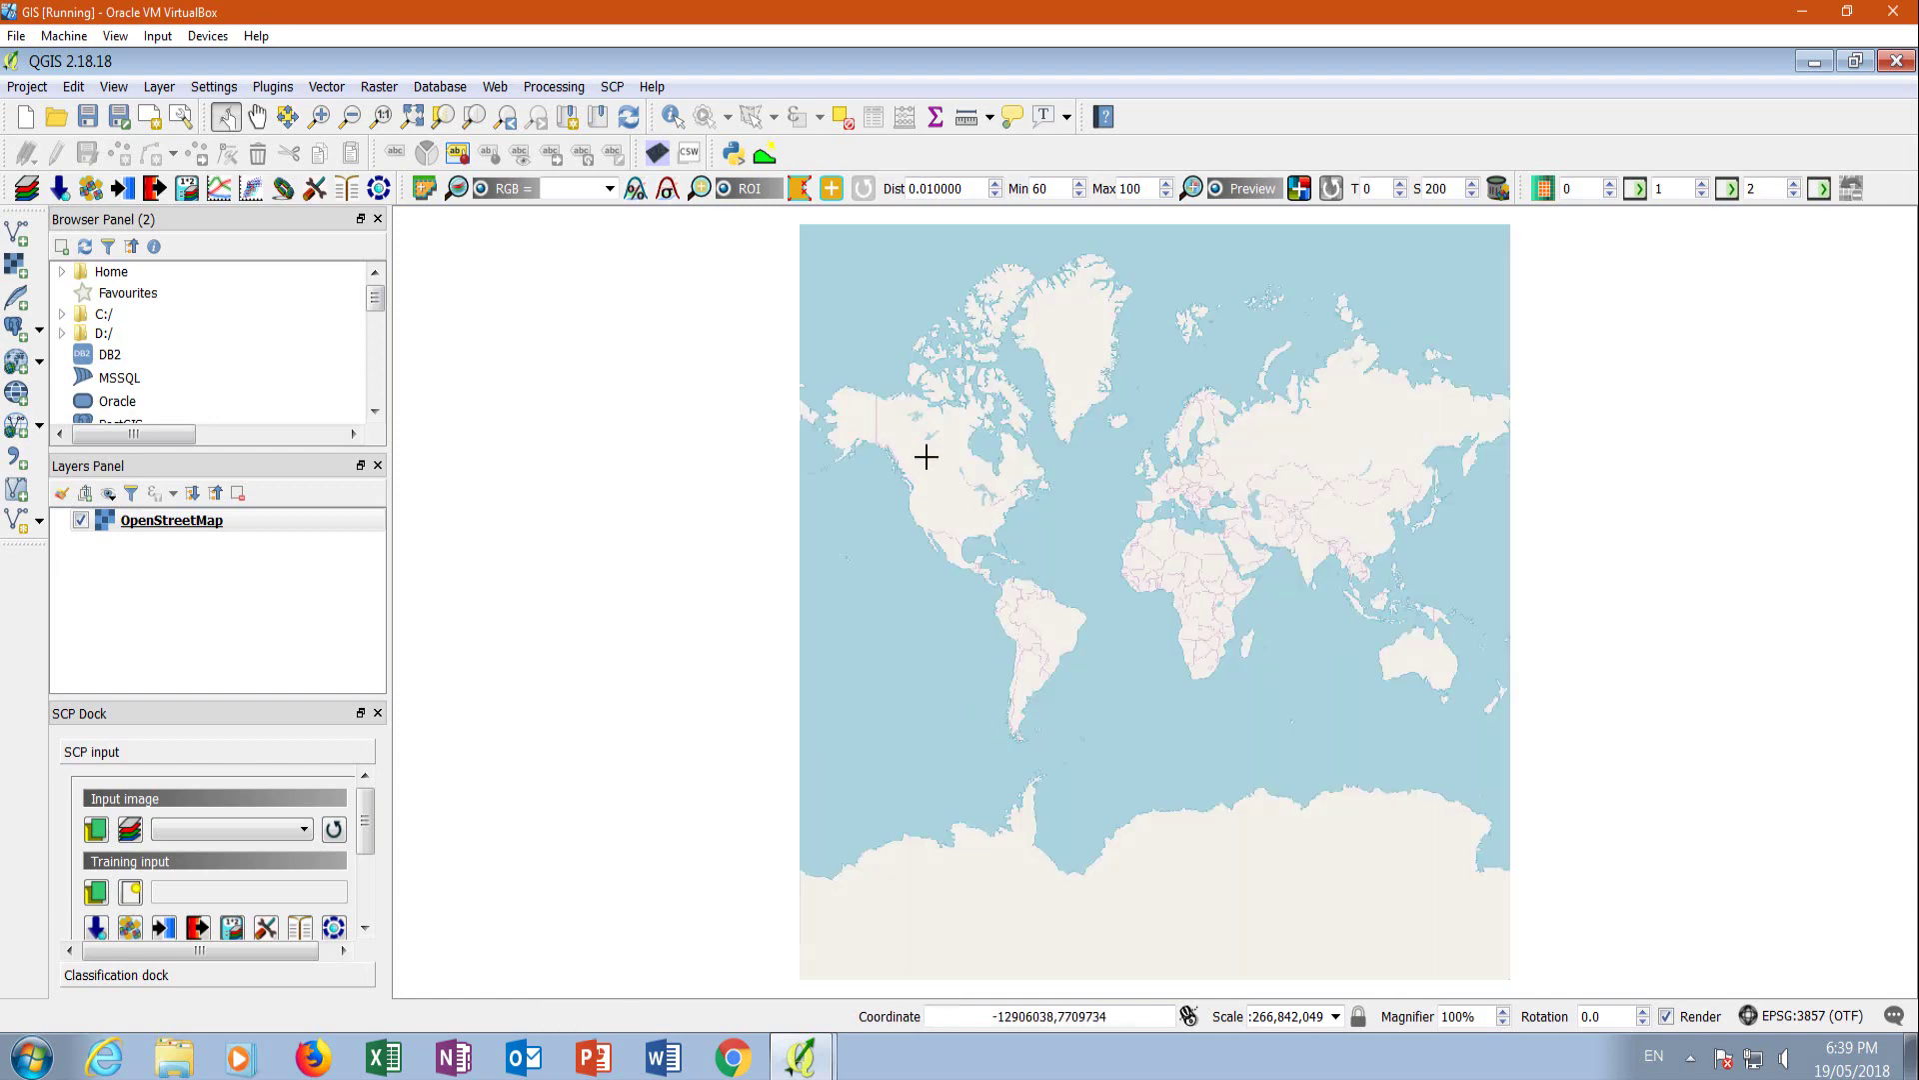
pyautogui.scroll(2, 930, 475)
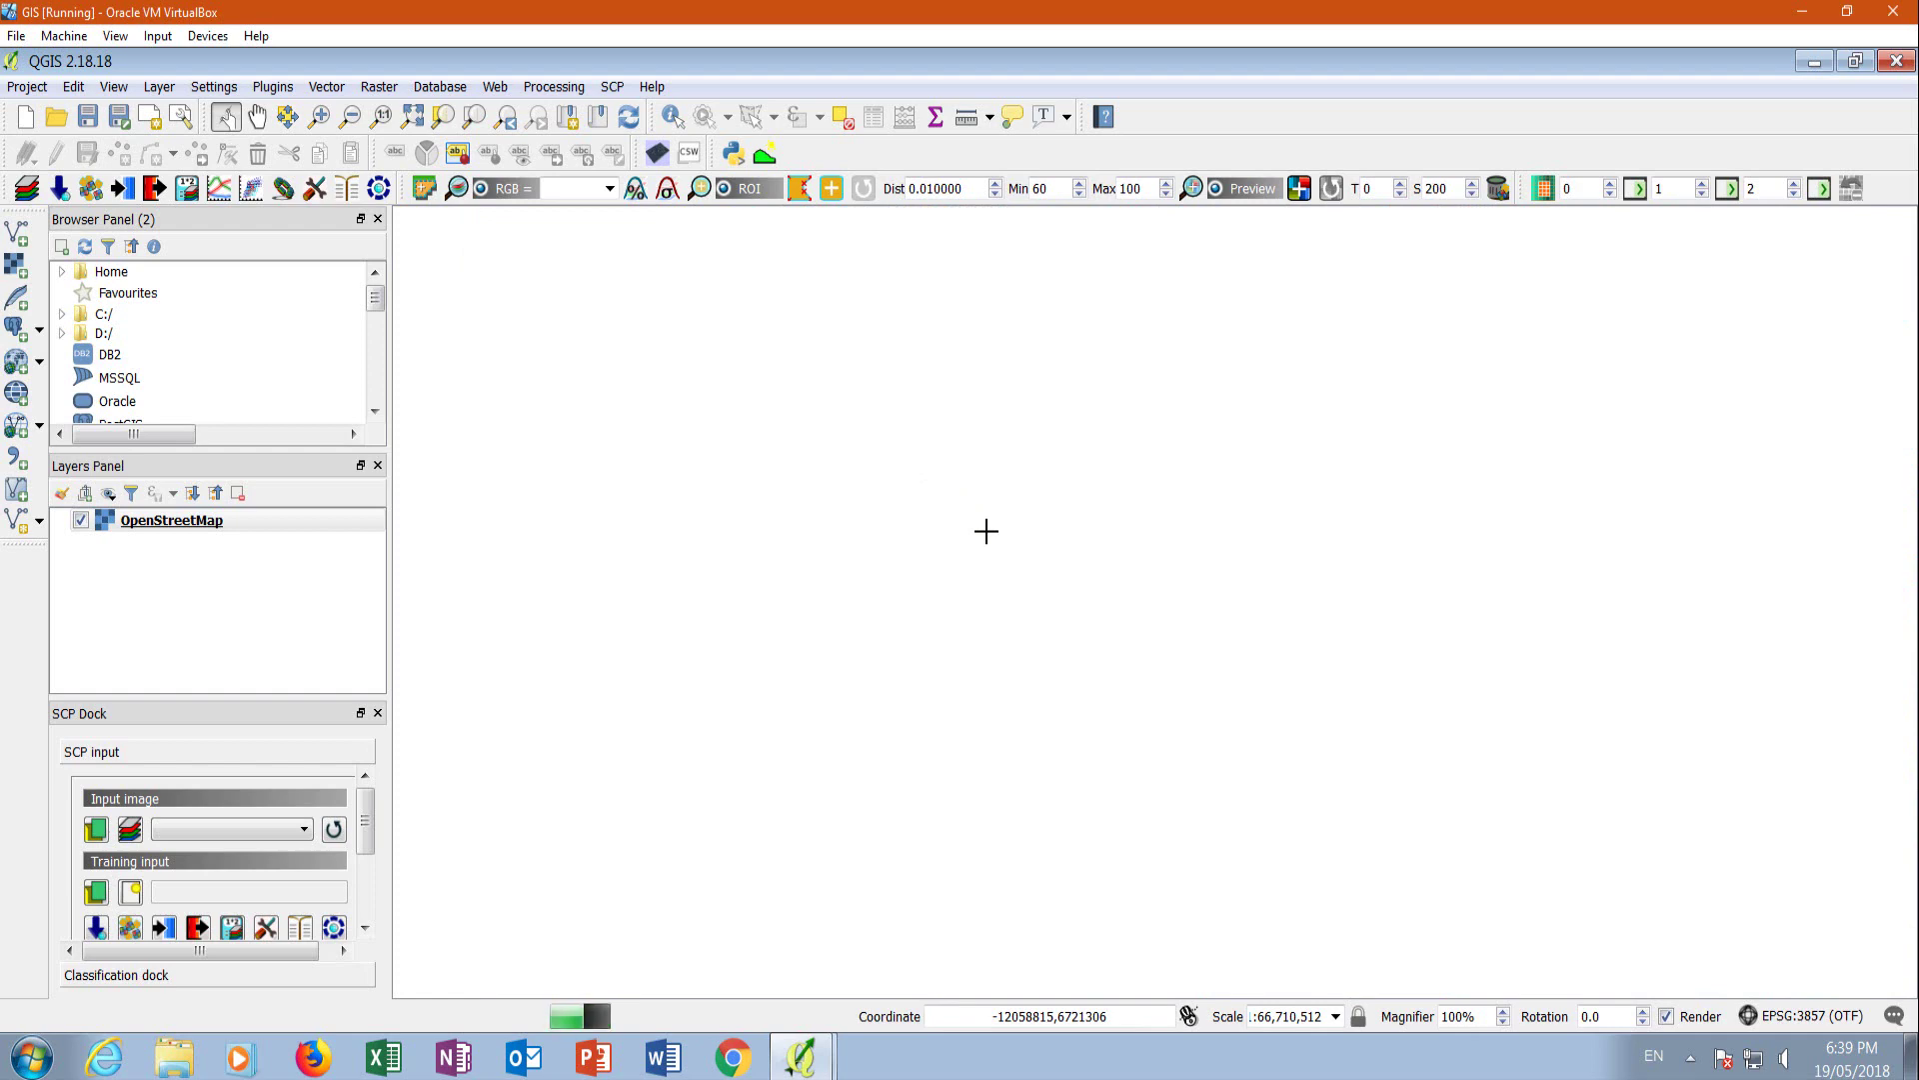
pyautogui.scroll(4, 938, 552)
pyautogui.scroll(3, 938, 552)
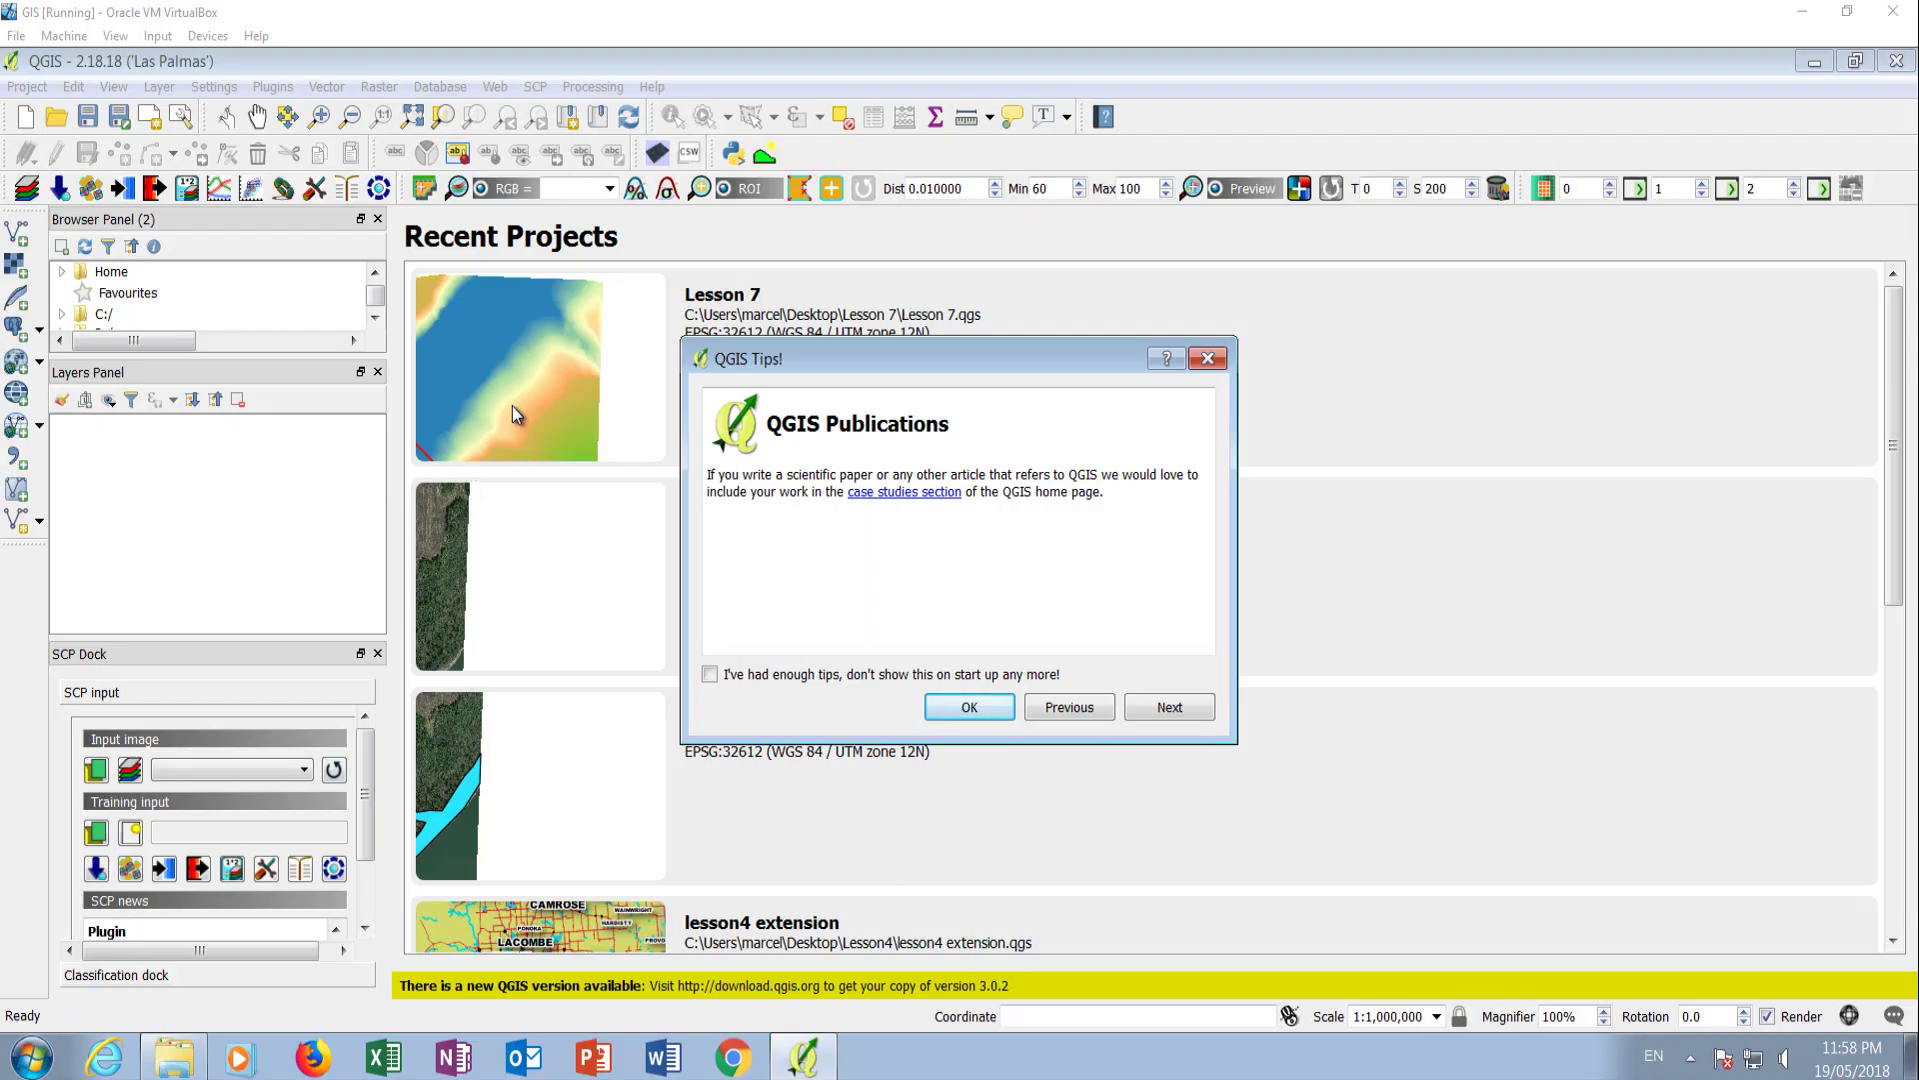
# Dismiss the startup tip in the restarted QGIS and load the OpenStreetMap basemap through the OpenLayers plugin.
pyautogui.click(990, 713)
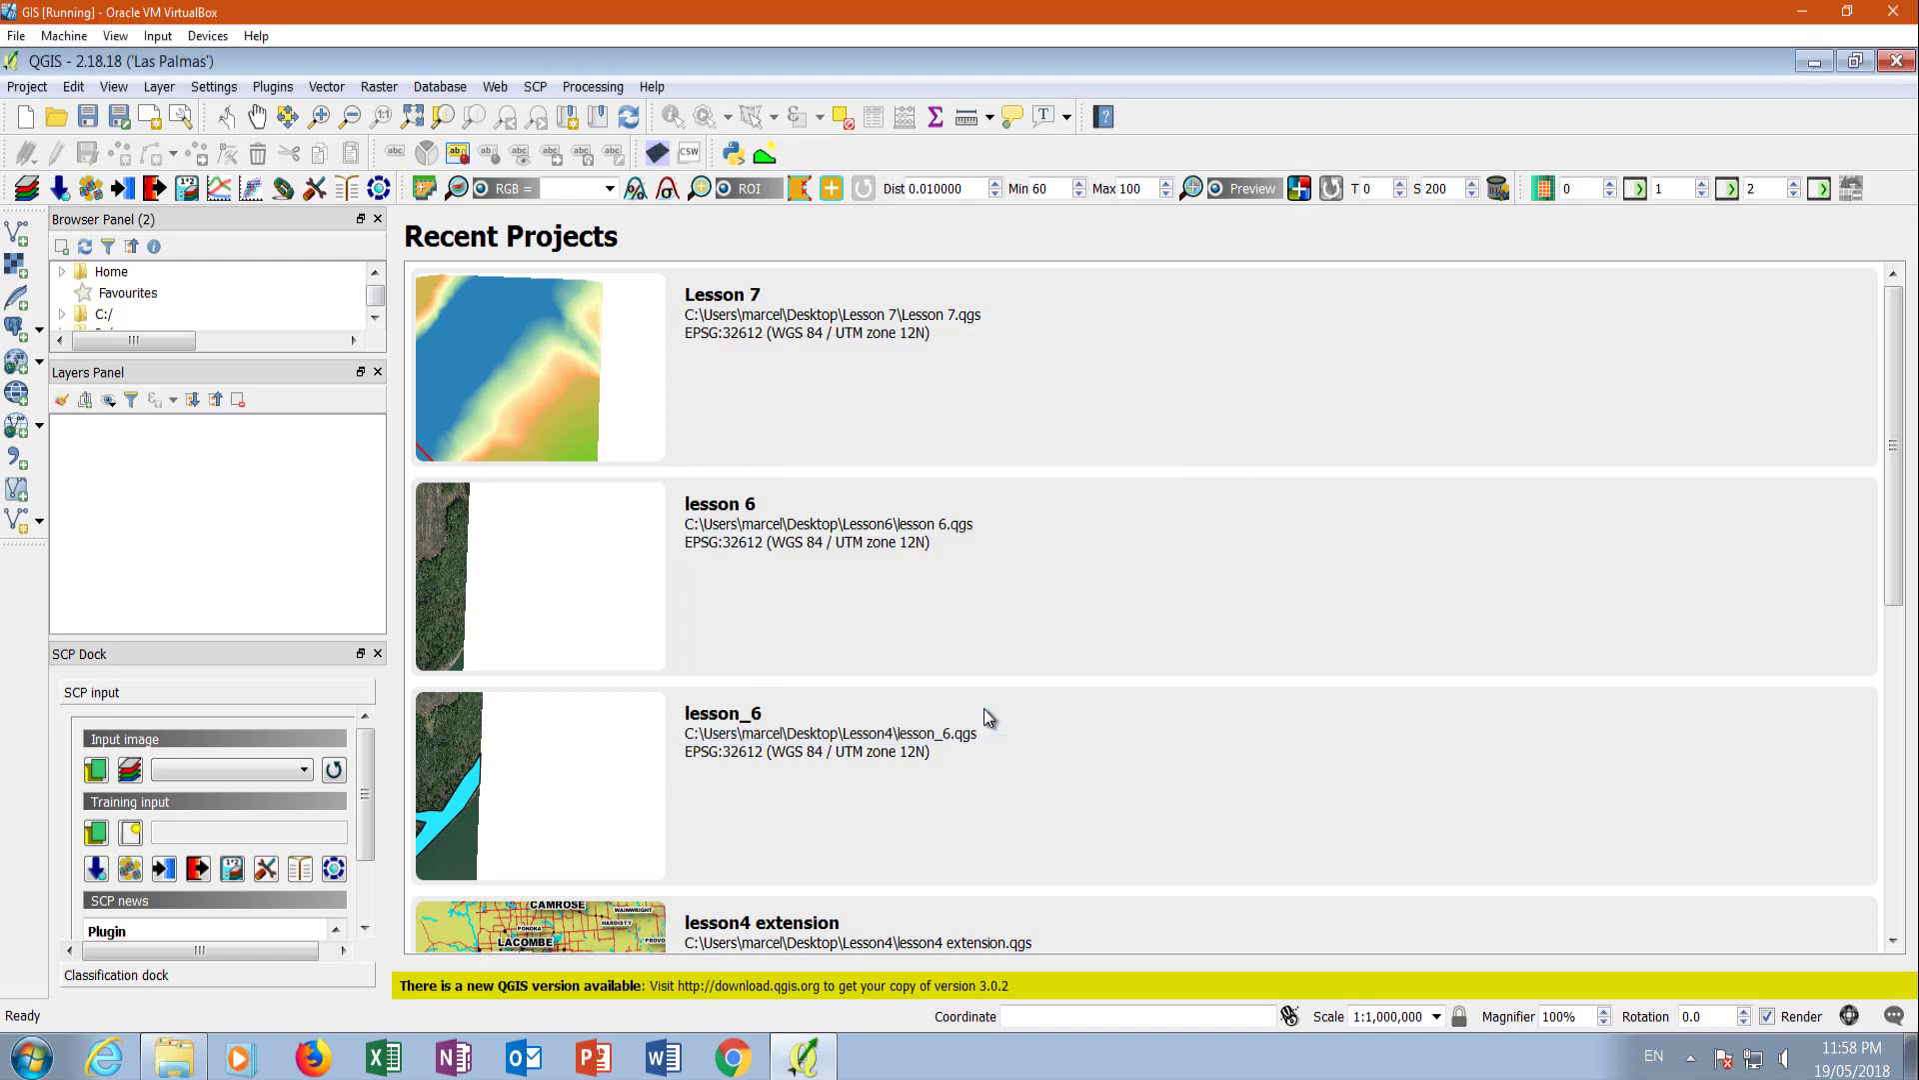
pyautogui.click(494, 87)
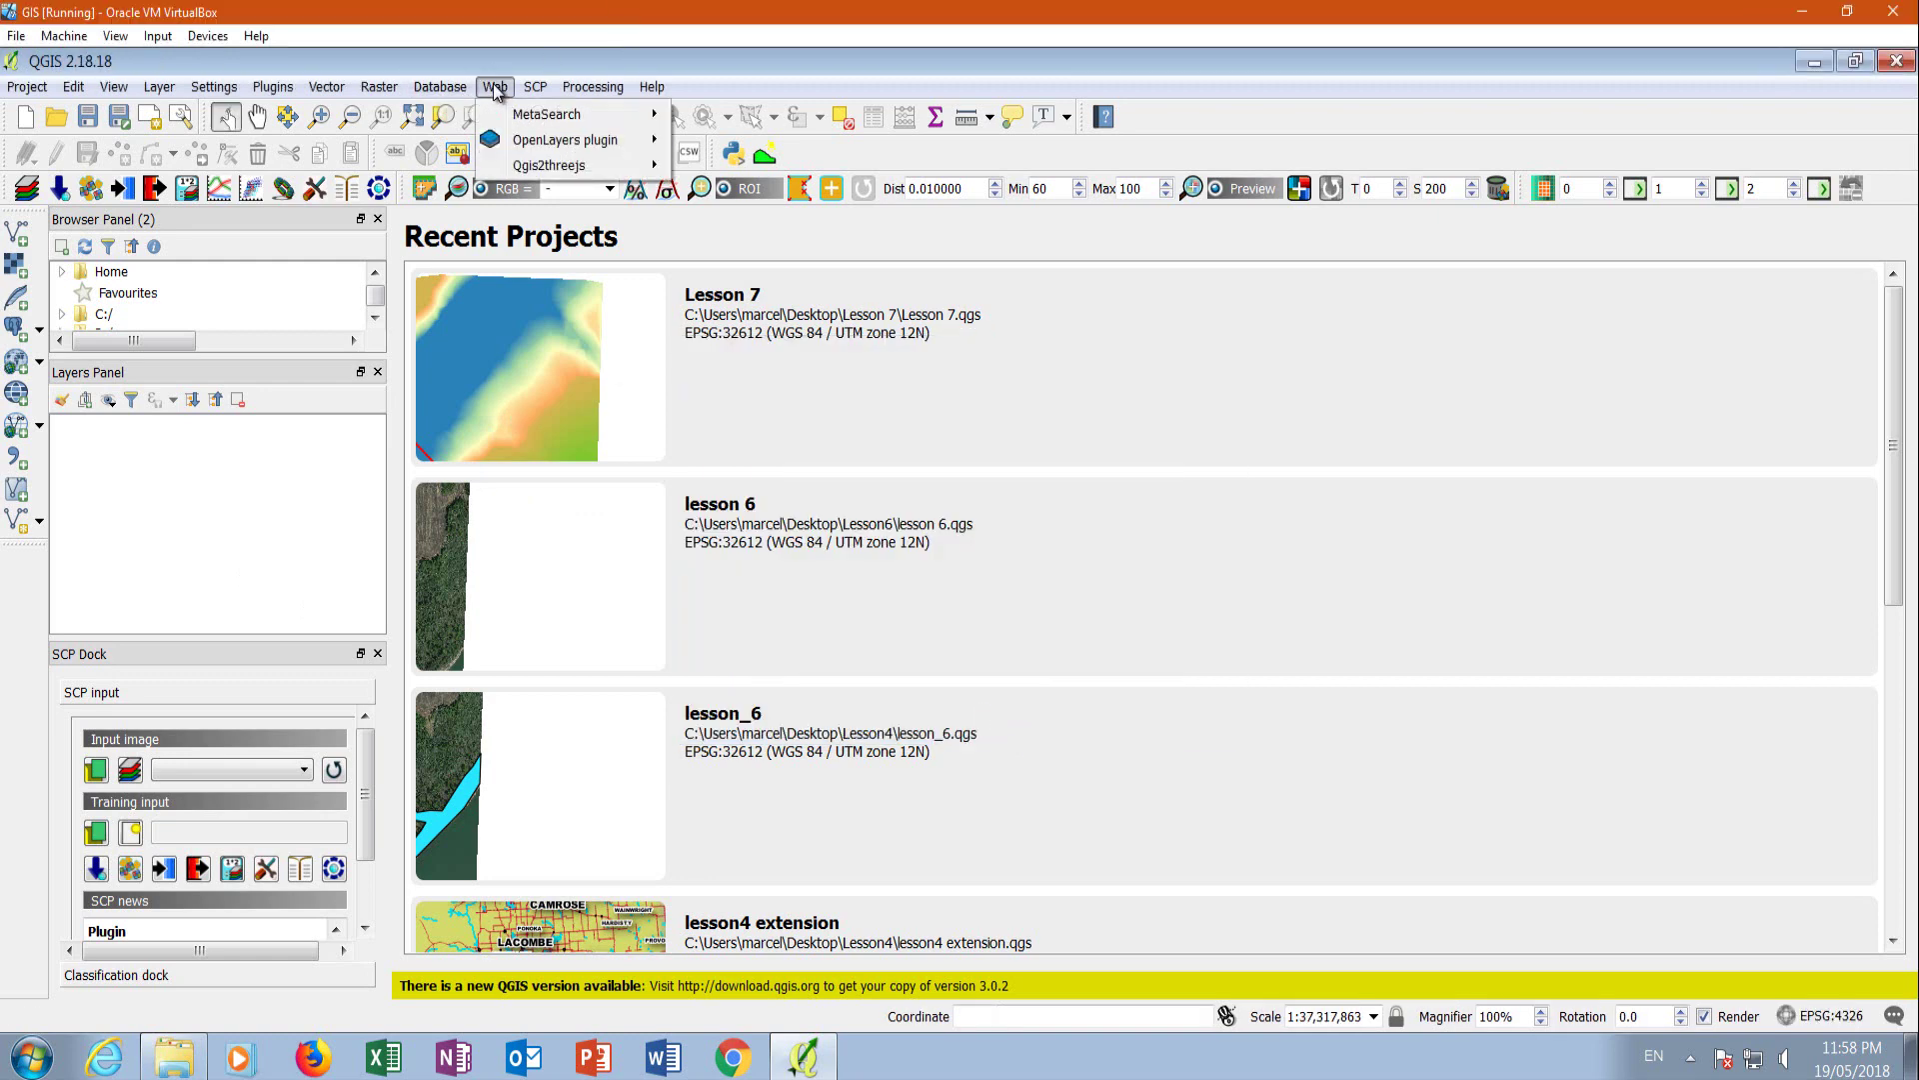
pyautogui.moveTo(527, 145)
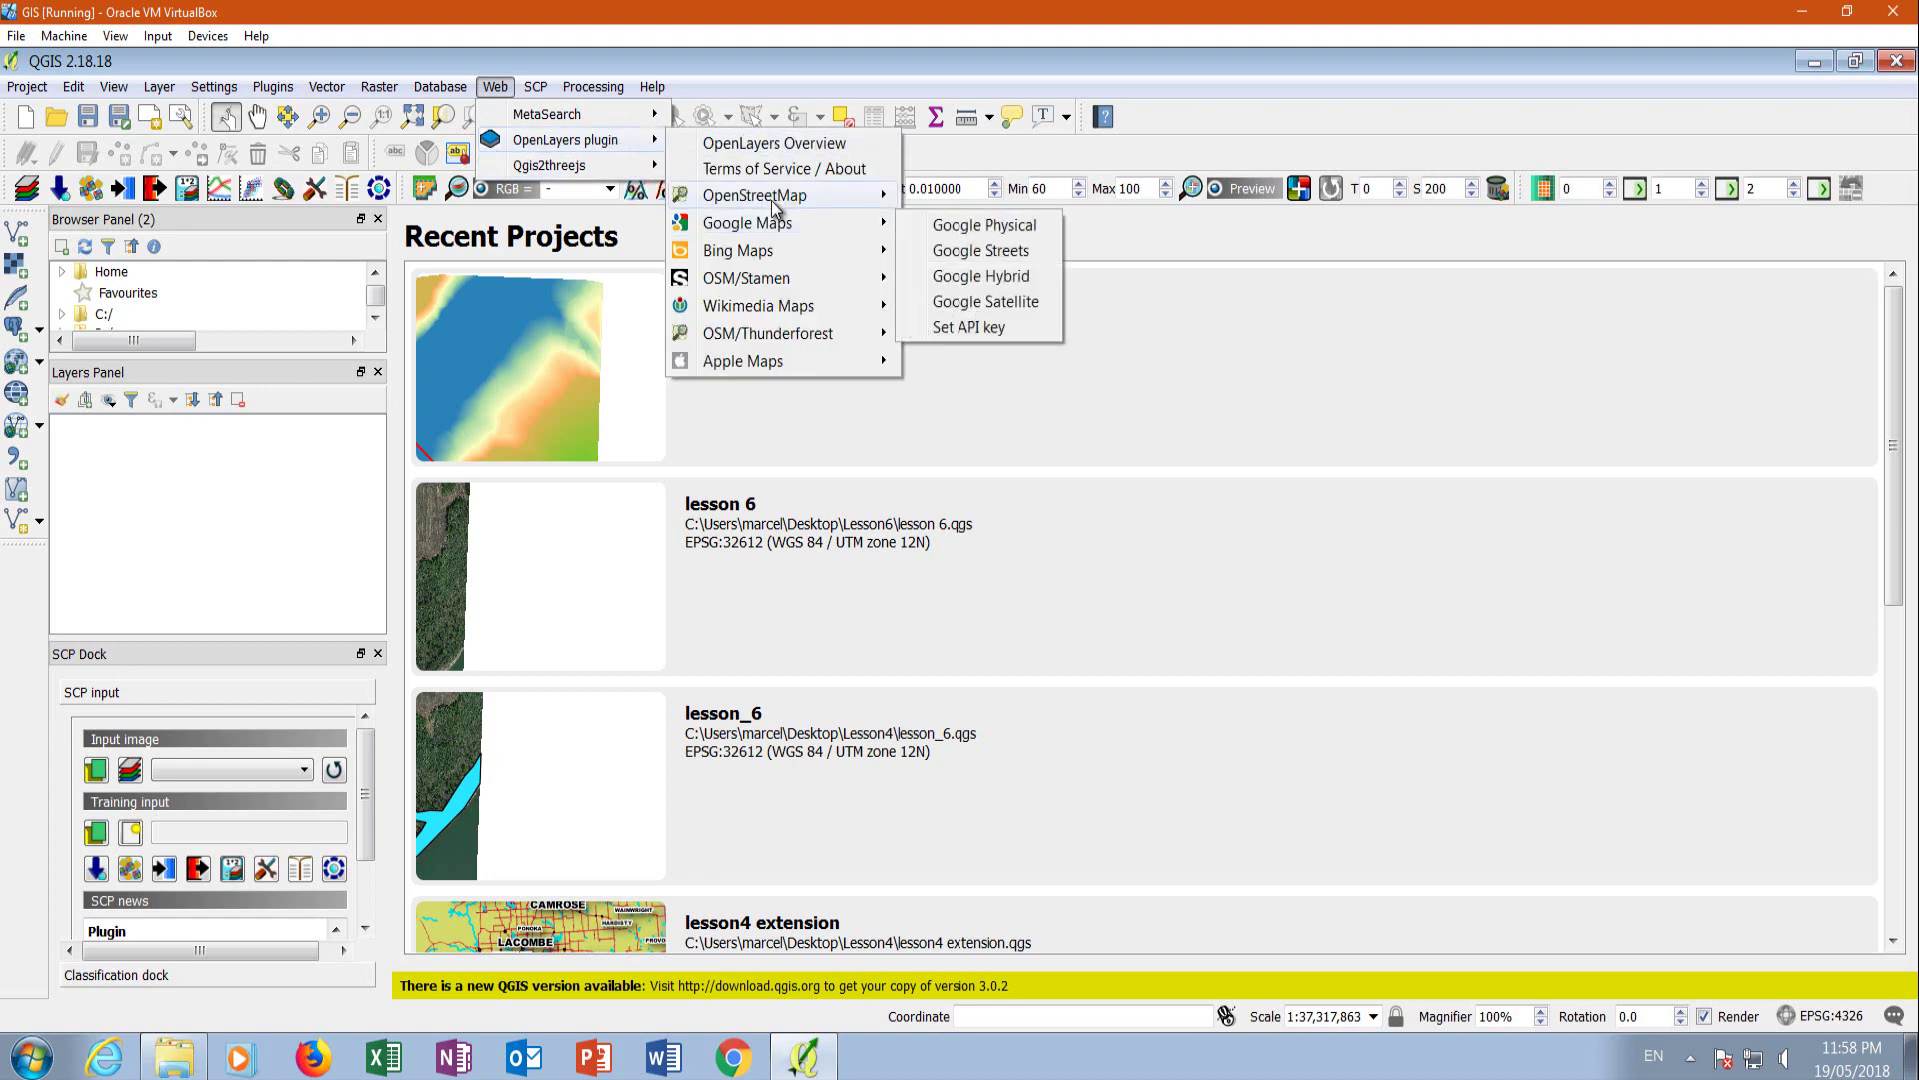
pyautogui.click(974, 196)
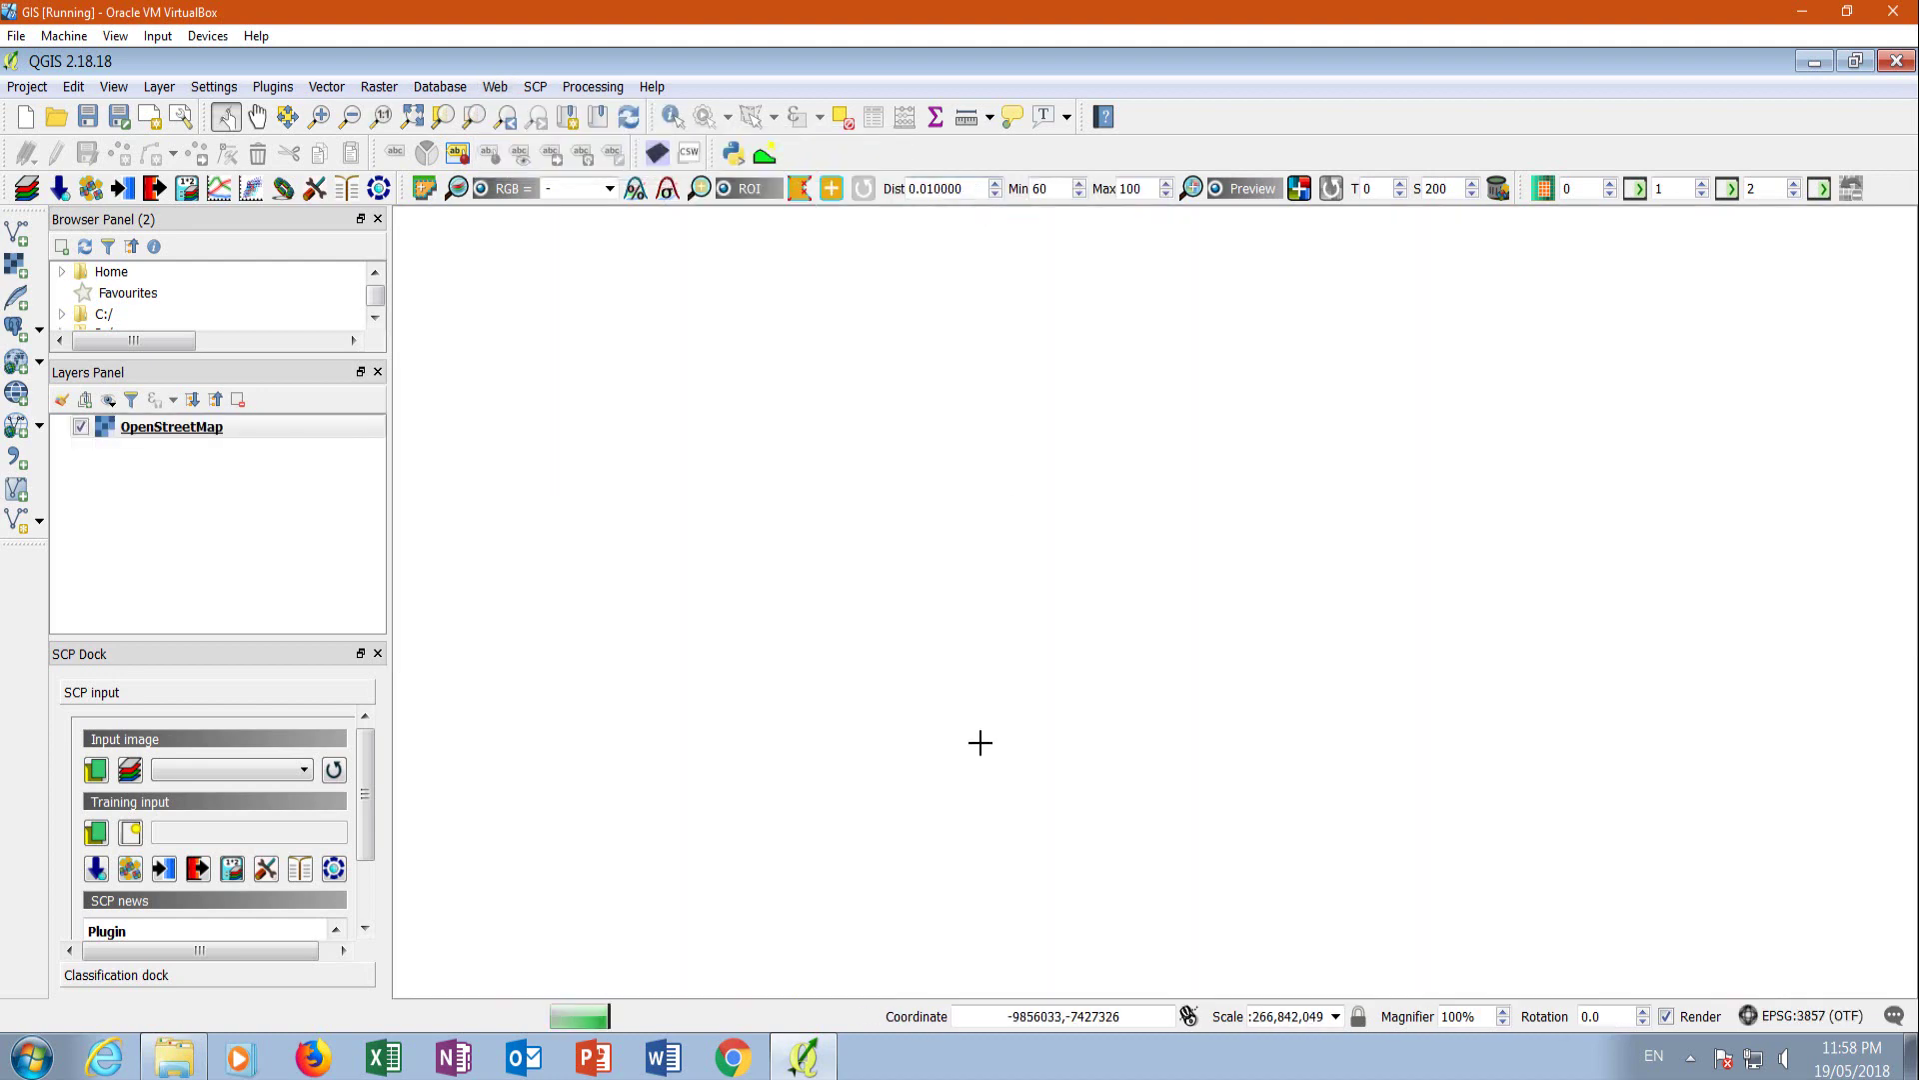
# Open the Semi-Automatic Classification Plugin's Sentinel-2 download settings.
pyautogui.click(534, 88)
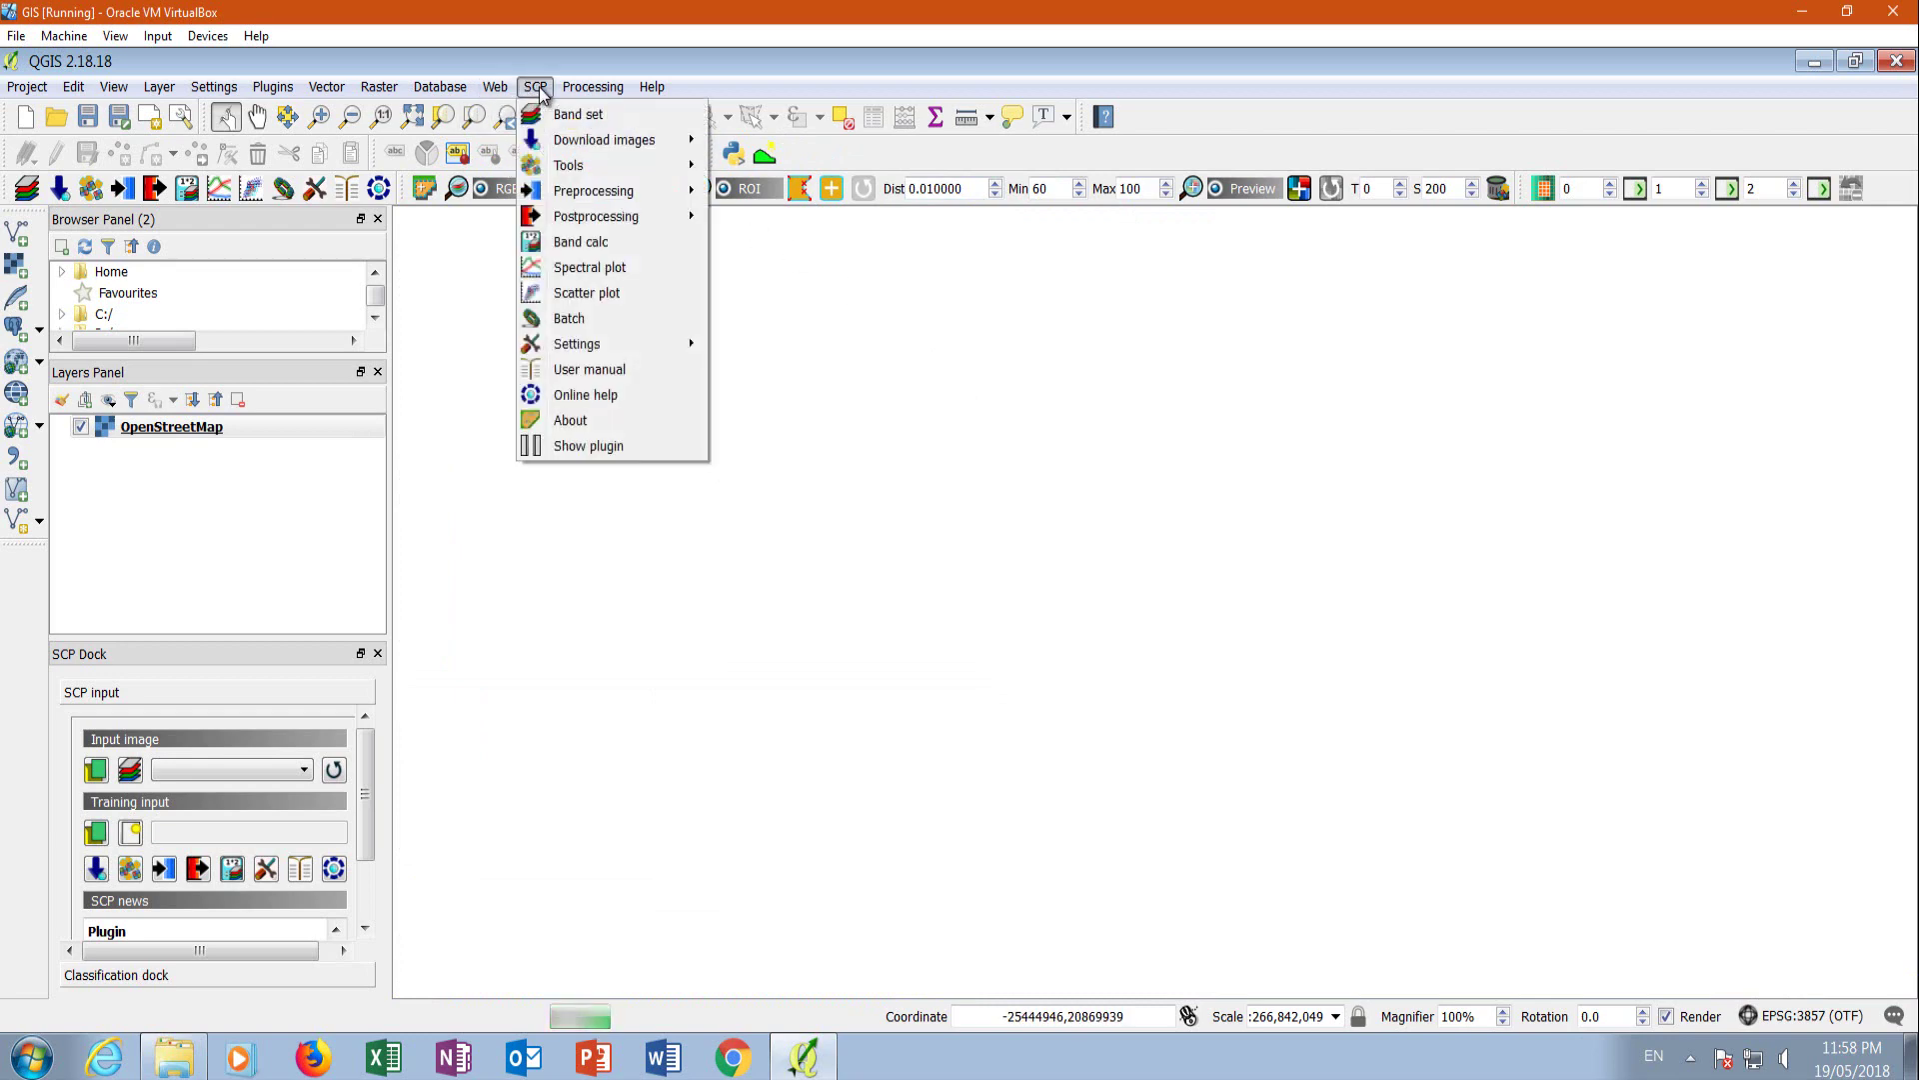
pyautogui.moveTo(496, 87)
pyautogui.moveTo(526, 143)
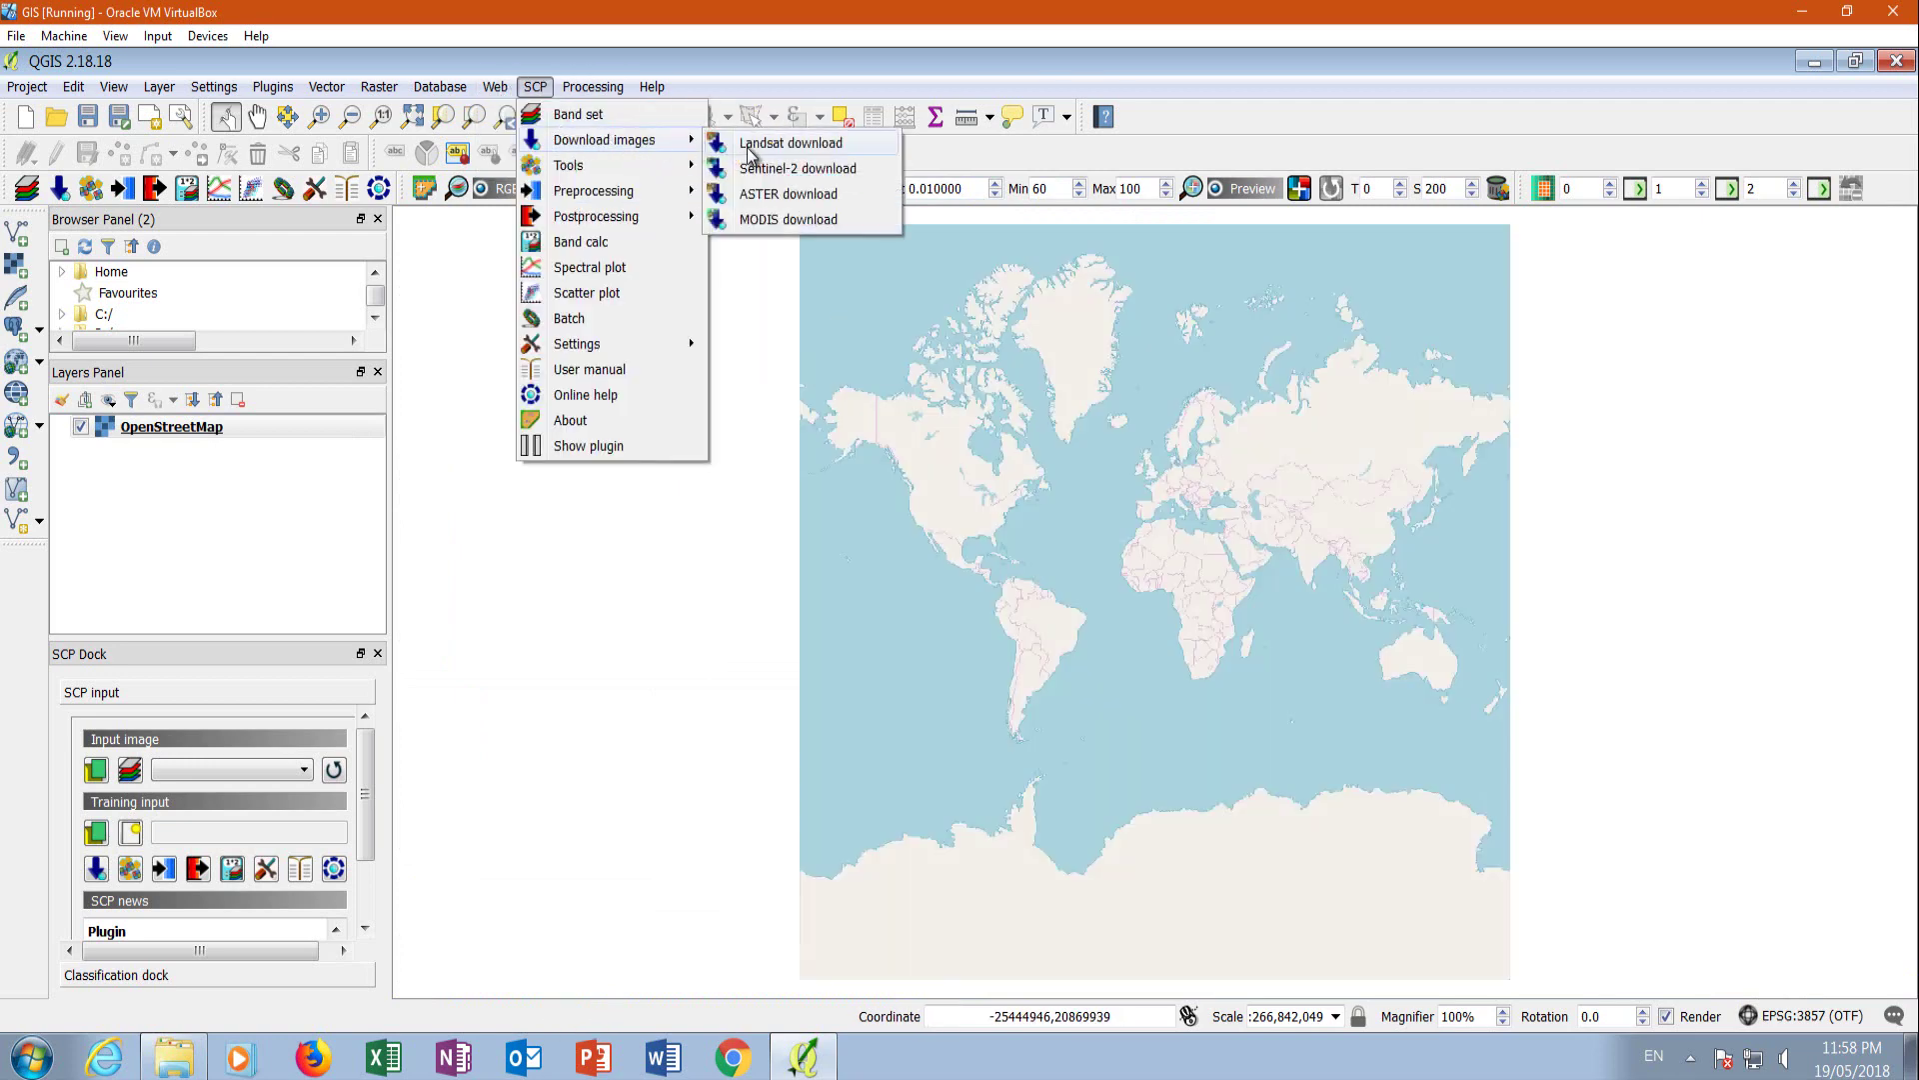
pyautogui.click(768, 168)
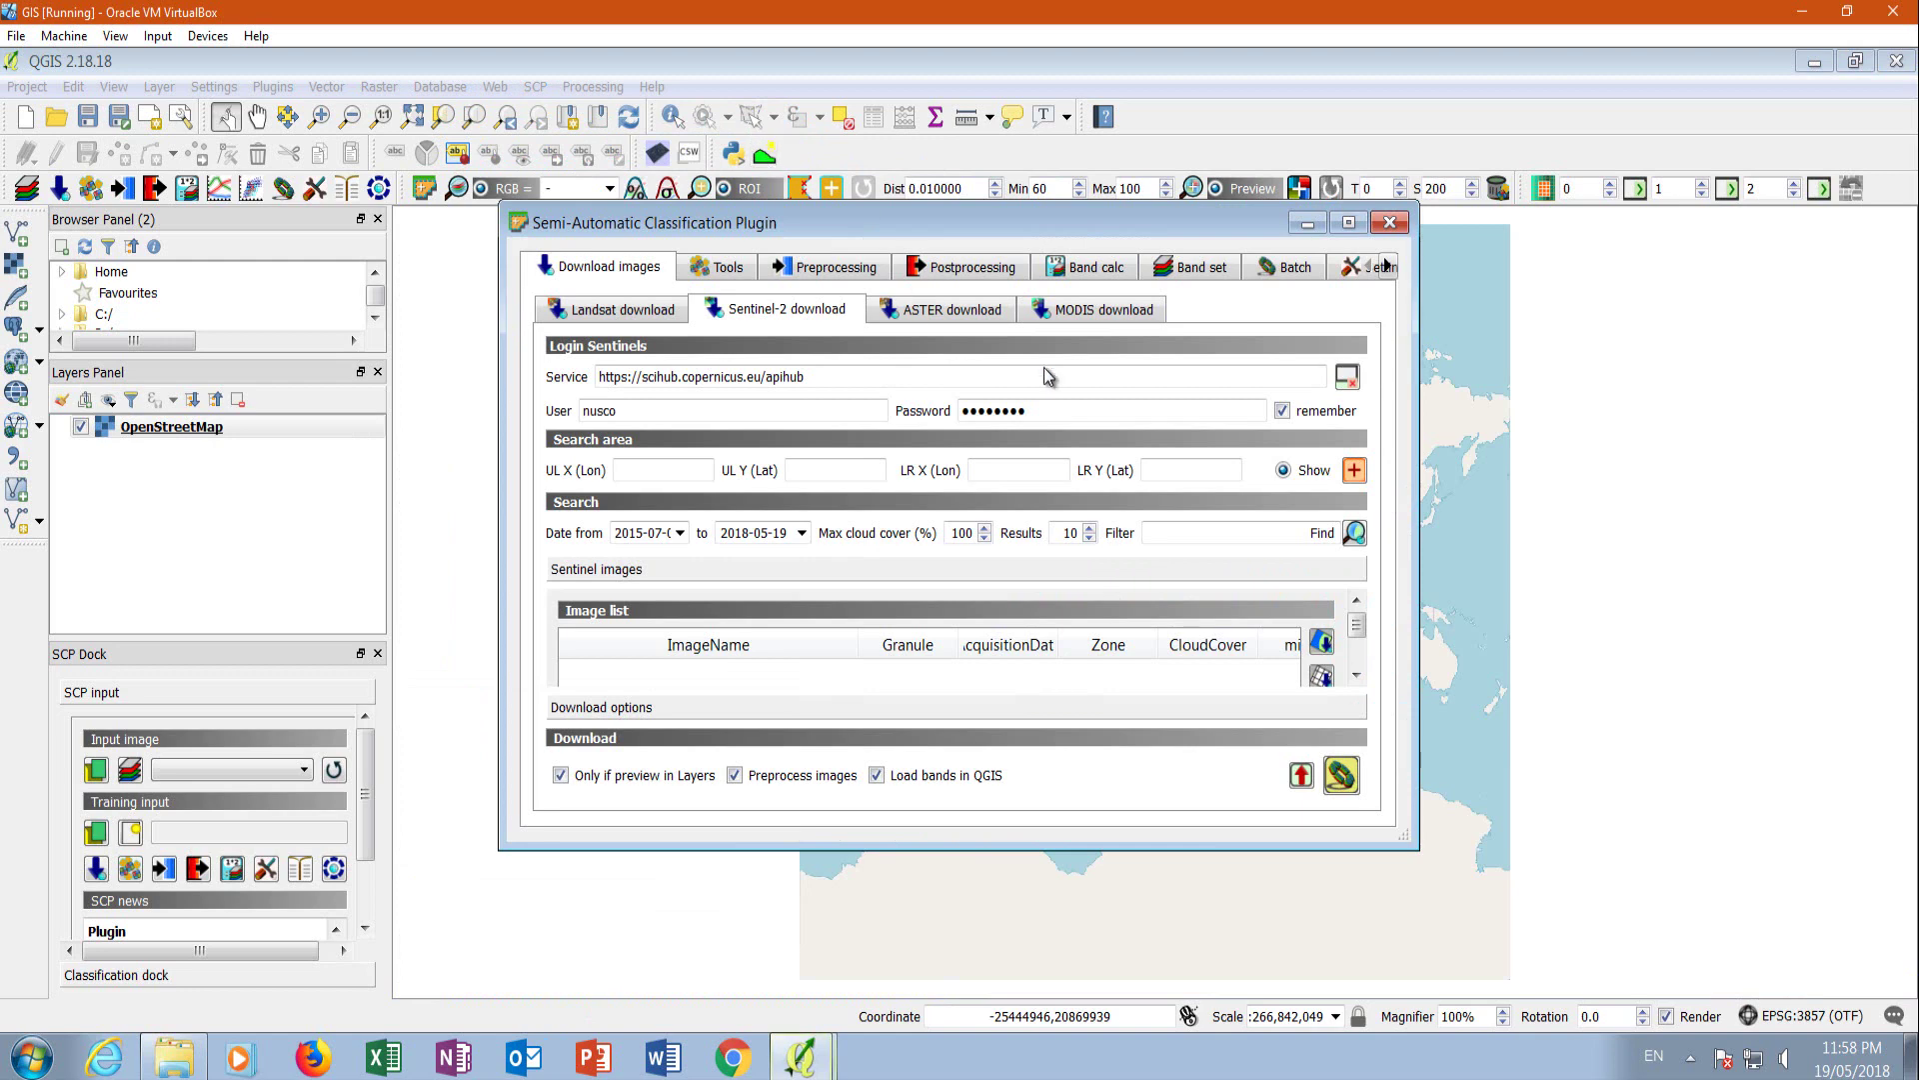
# Define the Sentinel-2 search area as a map rectangle around Edmonton, from about longitude -115.21, latitude 54.45 to longitude -111.07, latitude 52.48.
pyautogui.click(1519, 585)
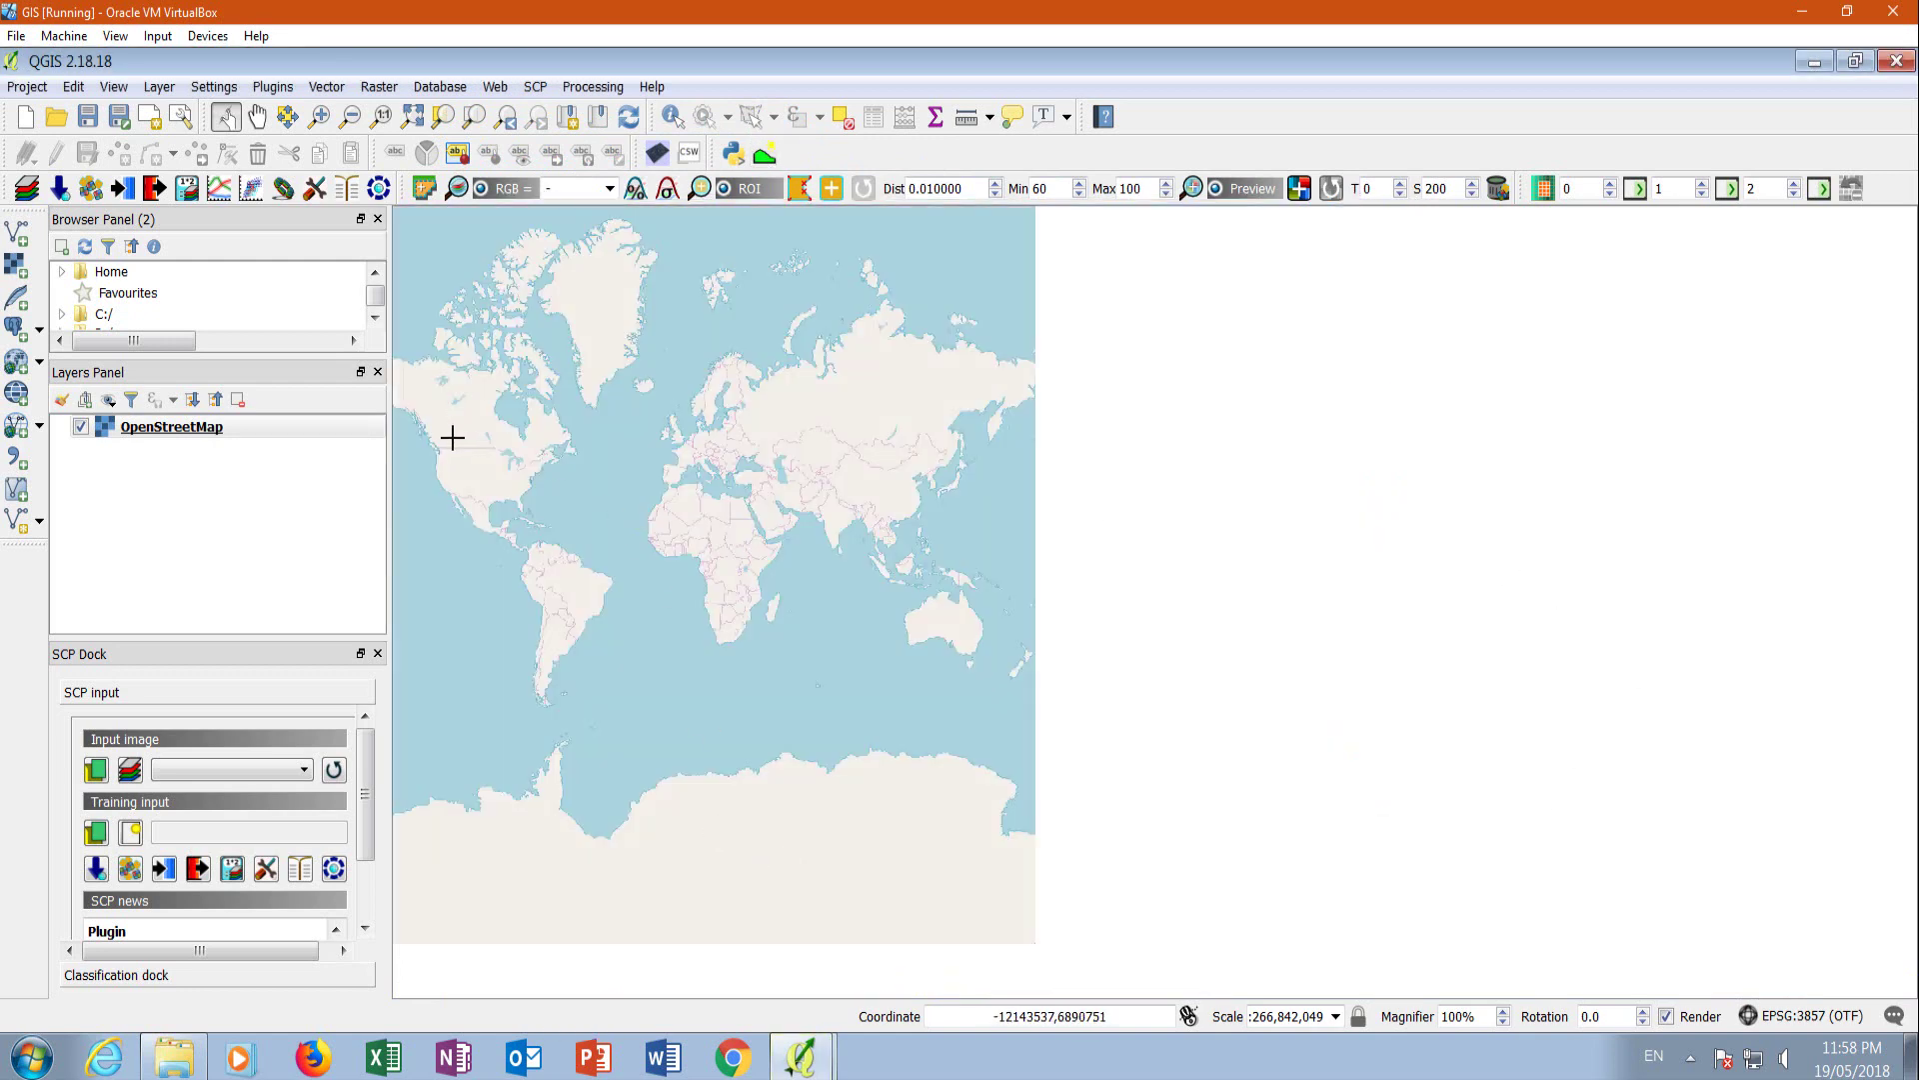
pyautogui.scroll(6, 447, 413)
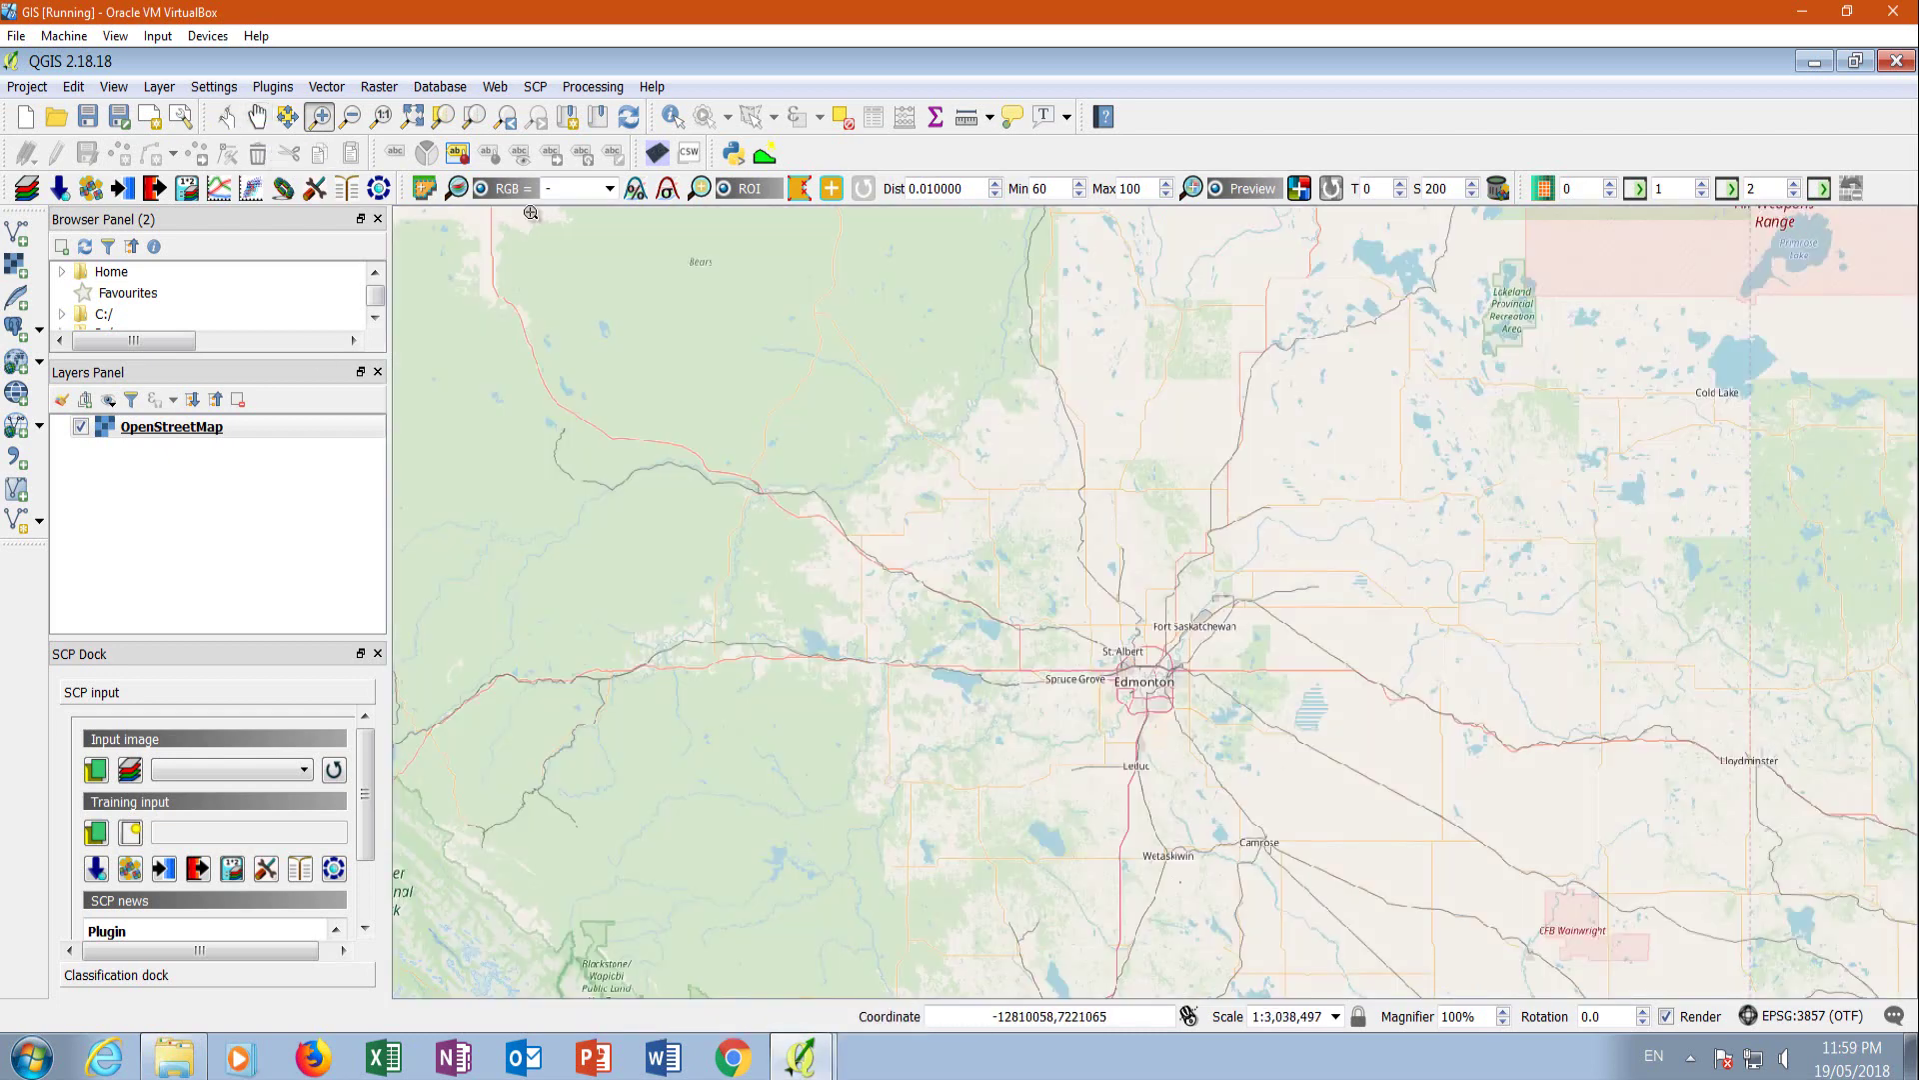
pyautogui.click(257, 117)
pyautogui.moveTo(1083, 729); pyautogui.dragTo(1028, 564)
pyautogui.moveTo(799, 1057)
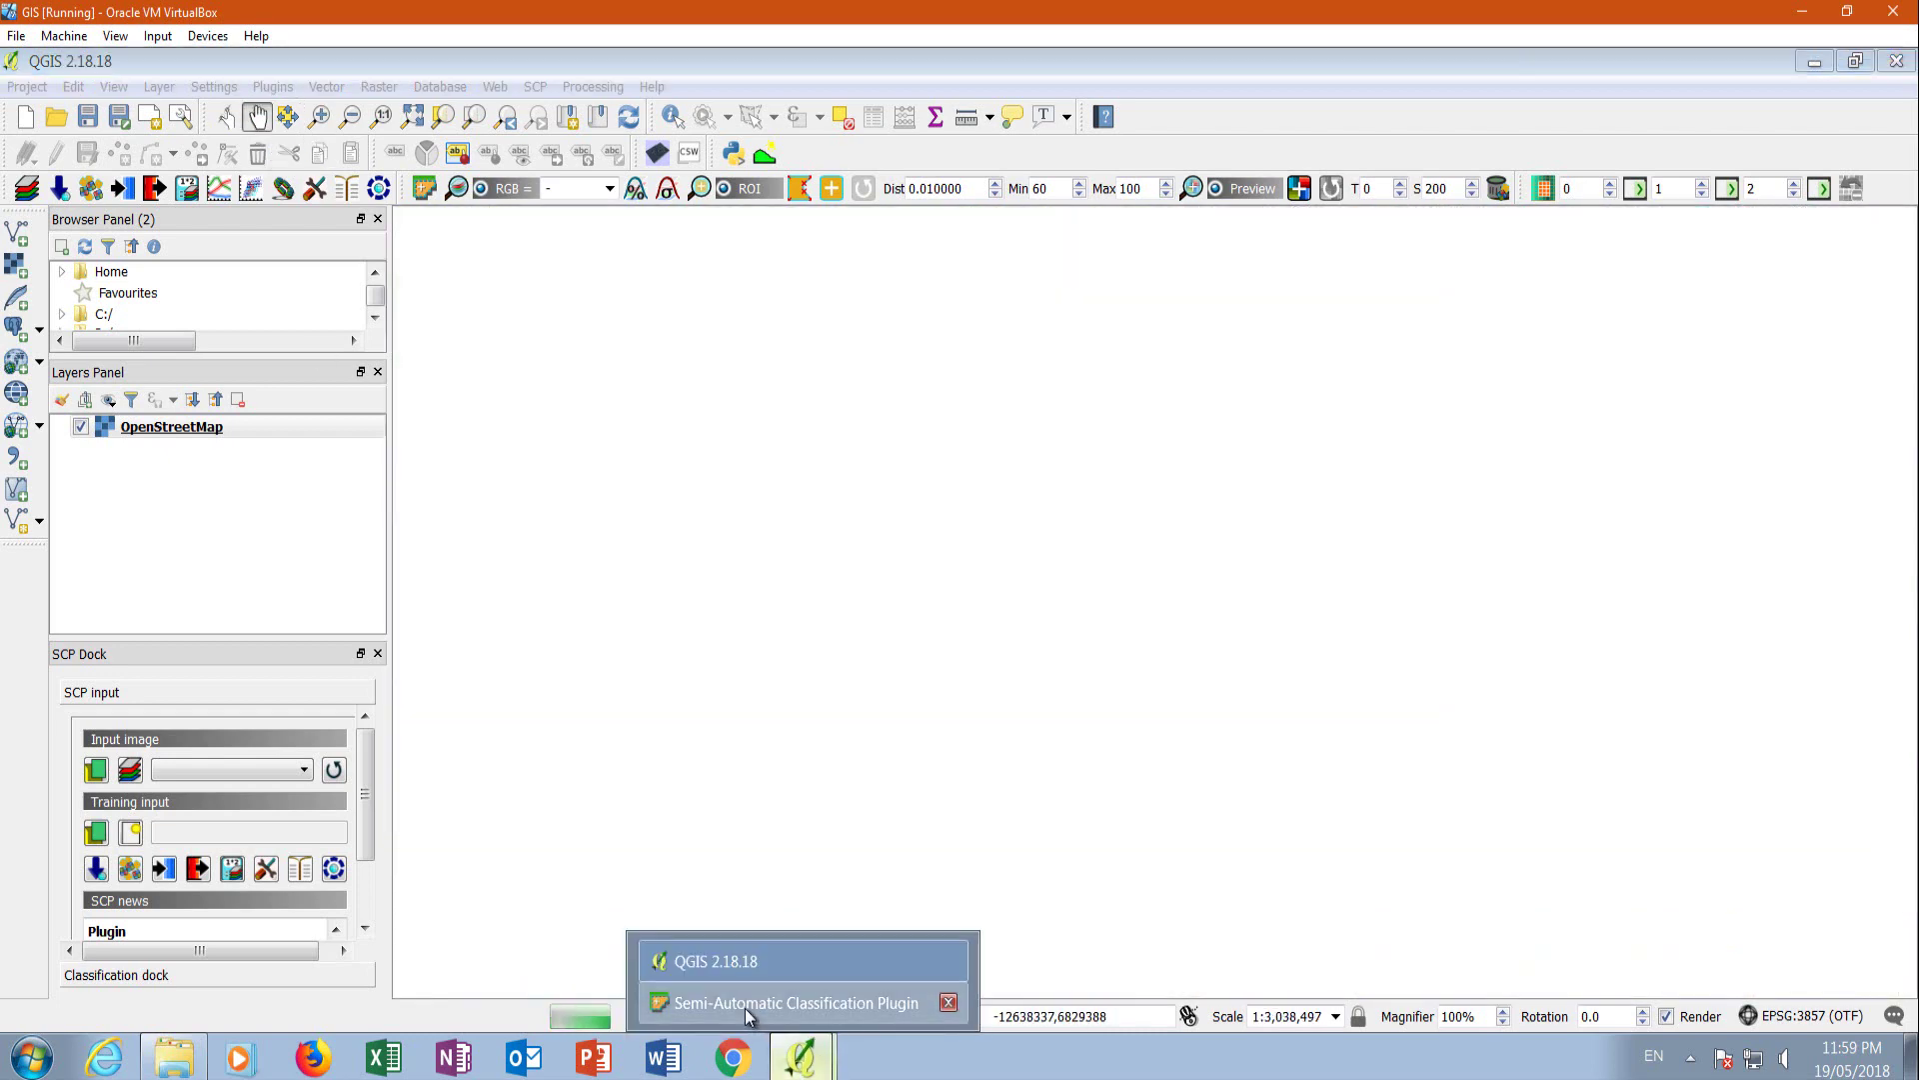
pyautogui.click(789, 990)
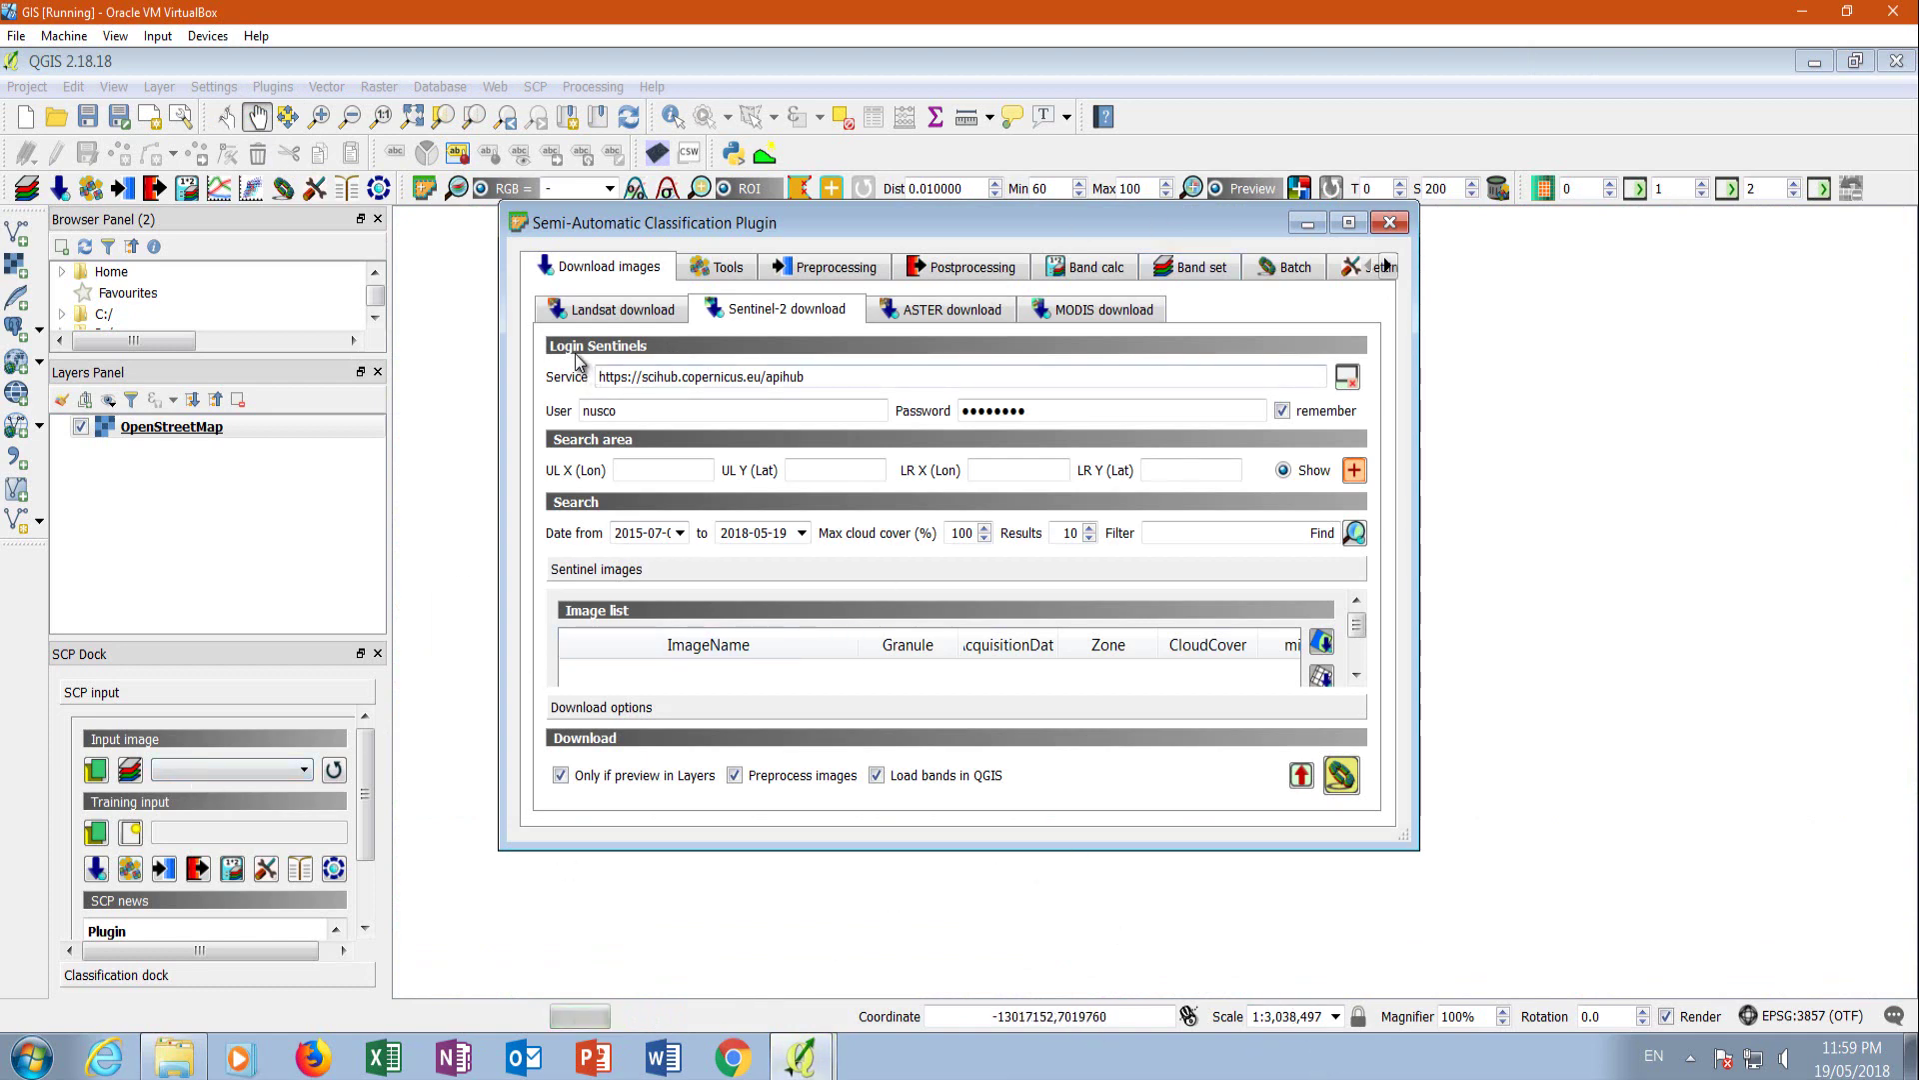
pyautogui.click(605, 380)
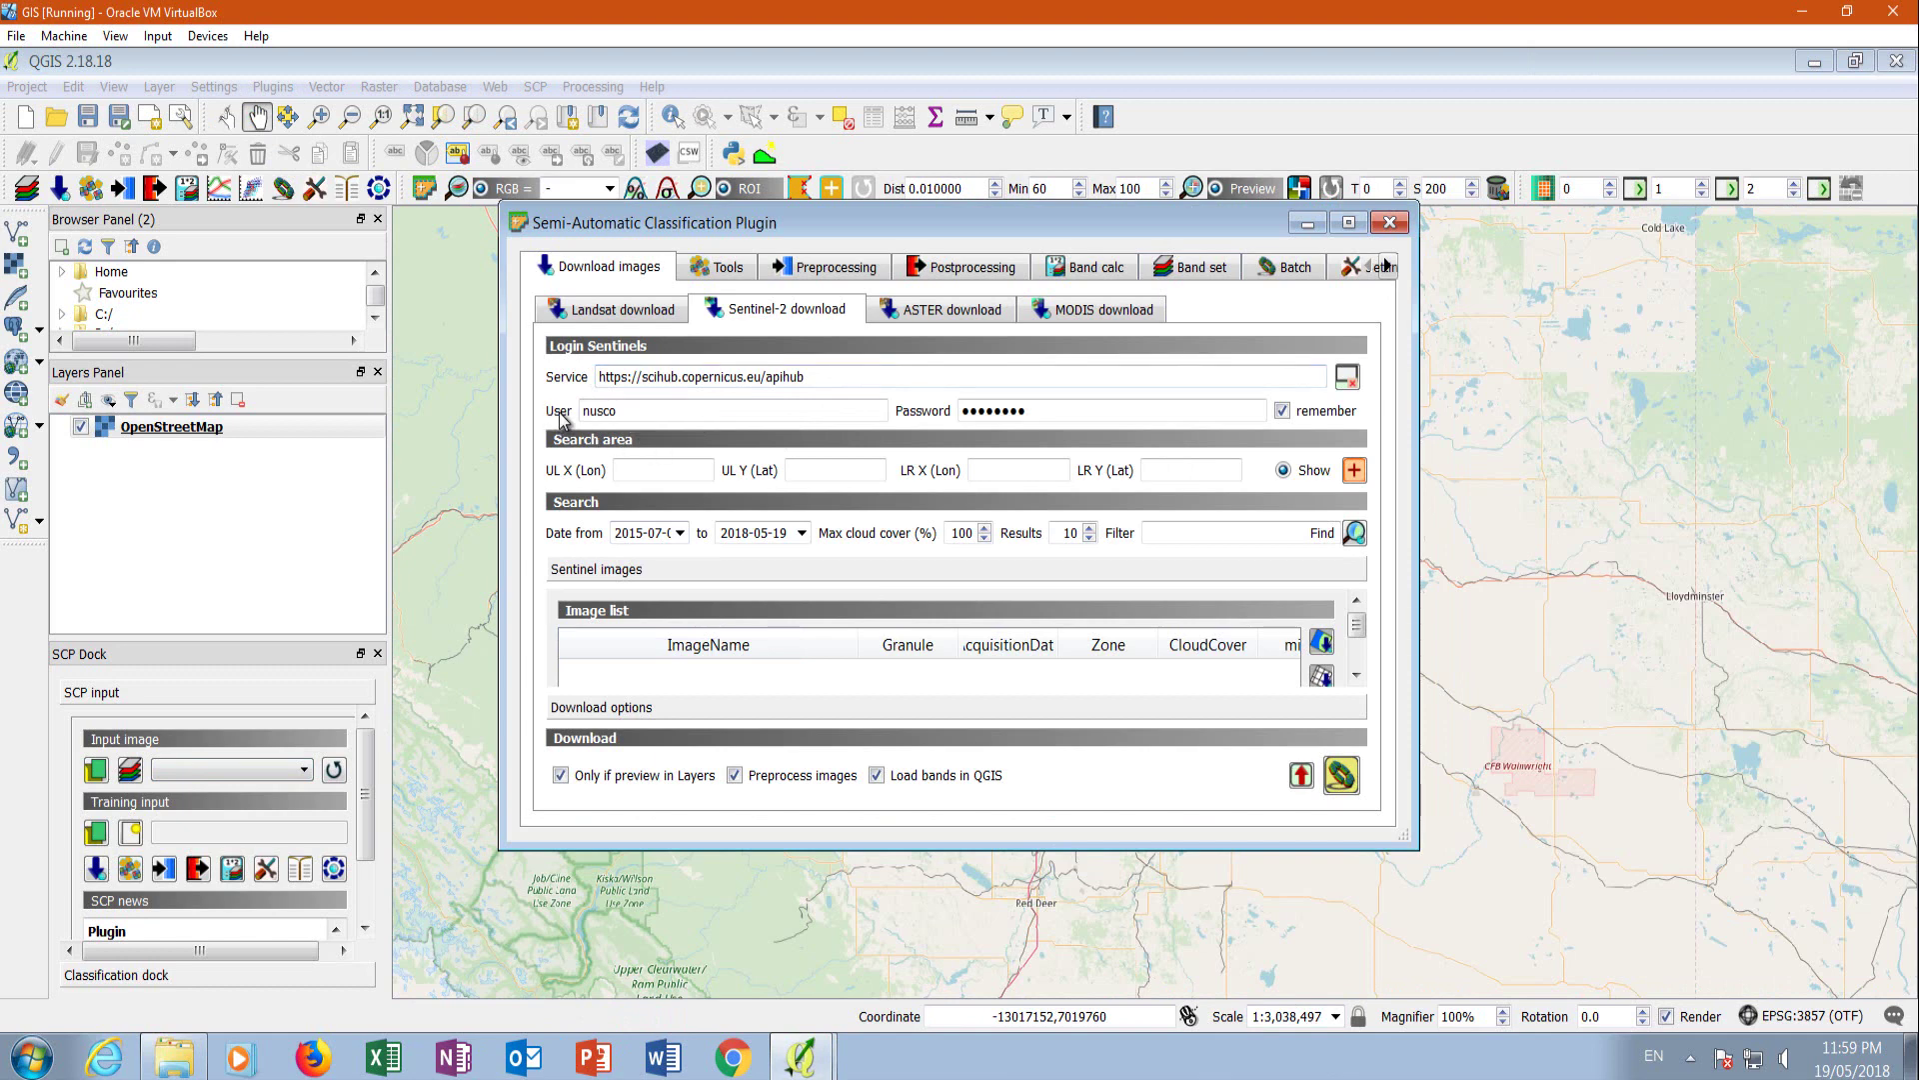
pyautogui.click(1022, 419)
pyautogui.click(1356, 471)
pyautogui.click(1337, 135)
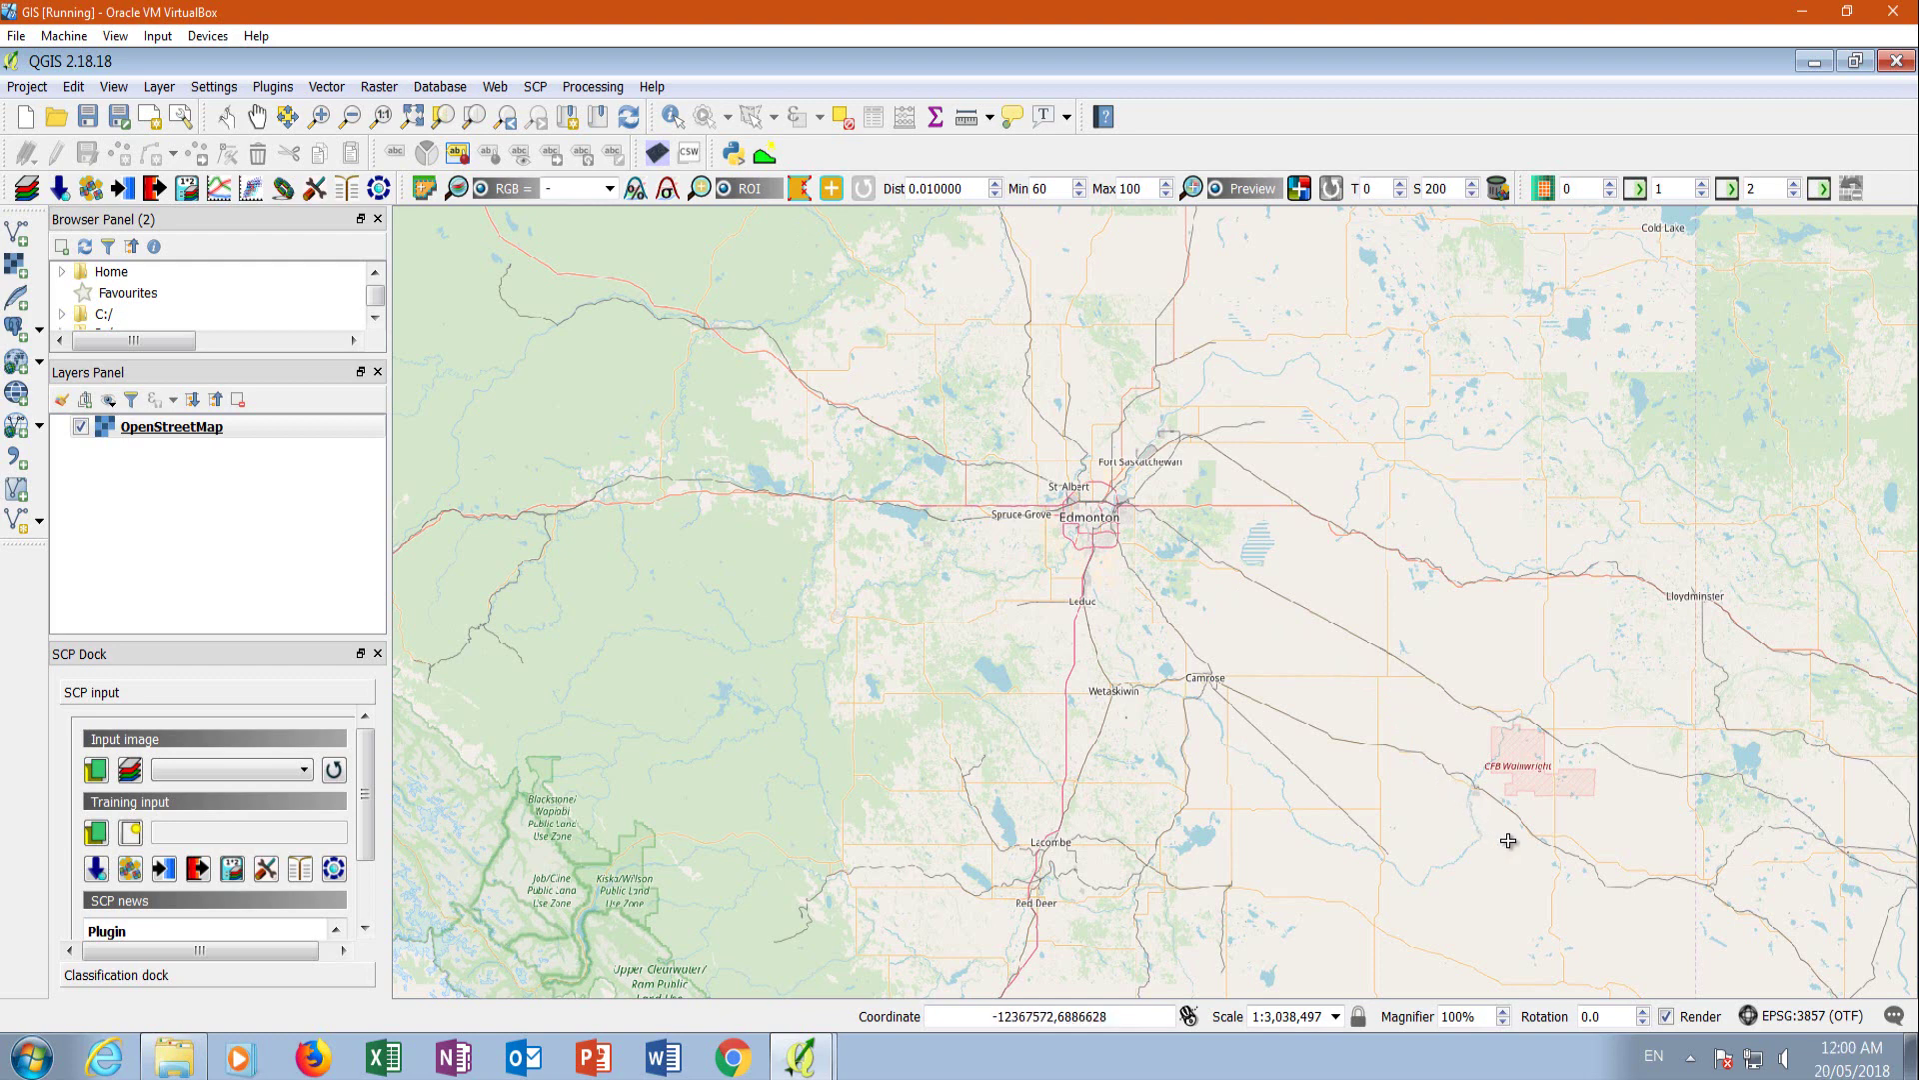
pyautogui.moveTo(1512, 840); pyautogui.dragTo(1512, 841)
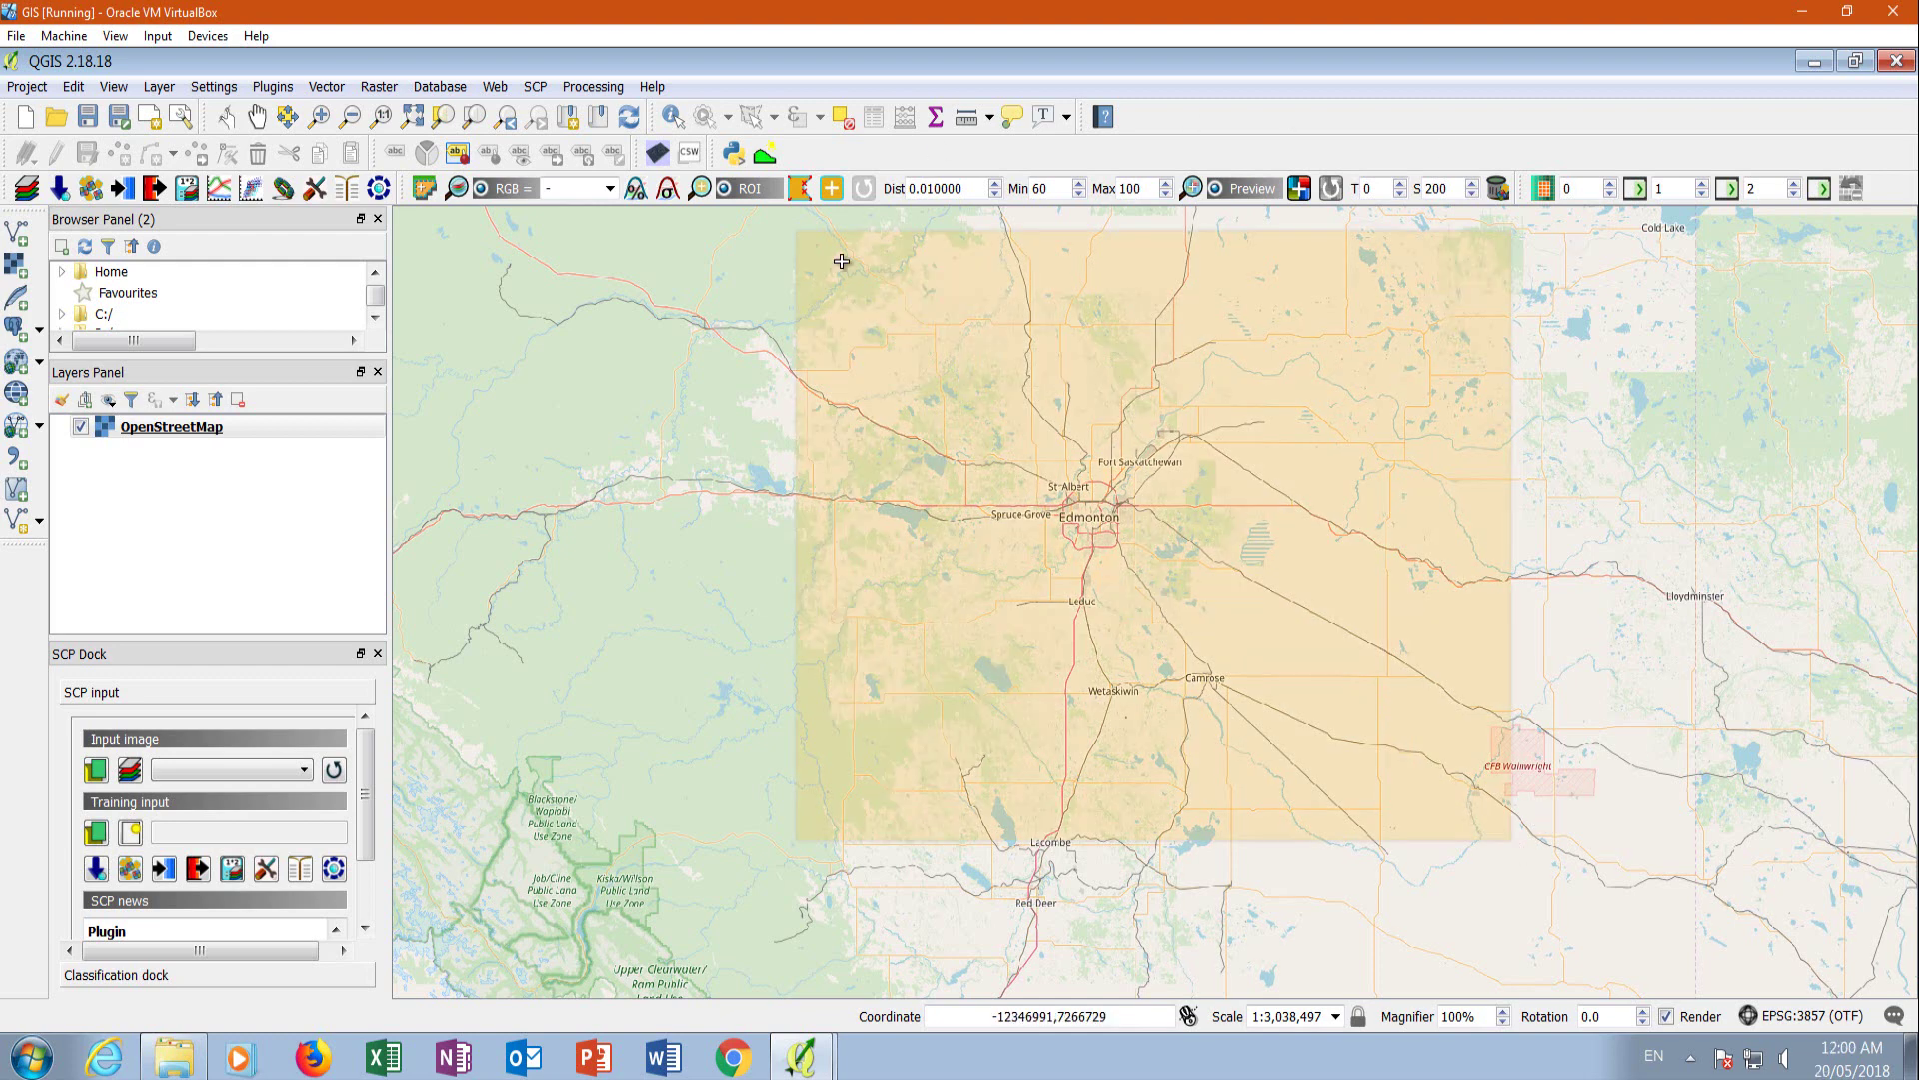
# Return to the plugin window and compare the search area coordinates with the rectangle's corners on the map.
pyautogui.click(805, 1056)
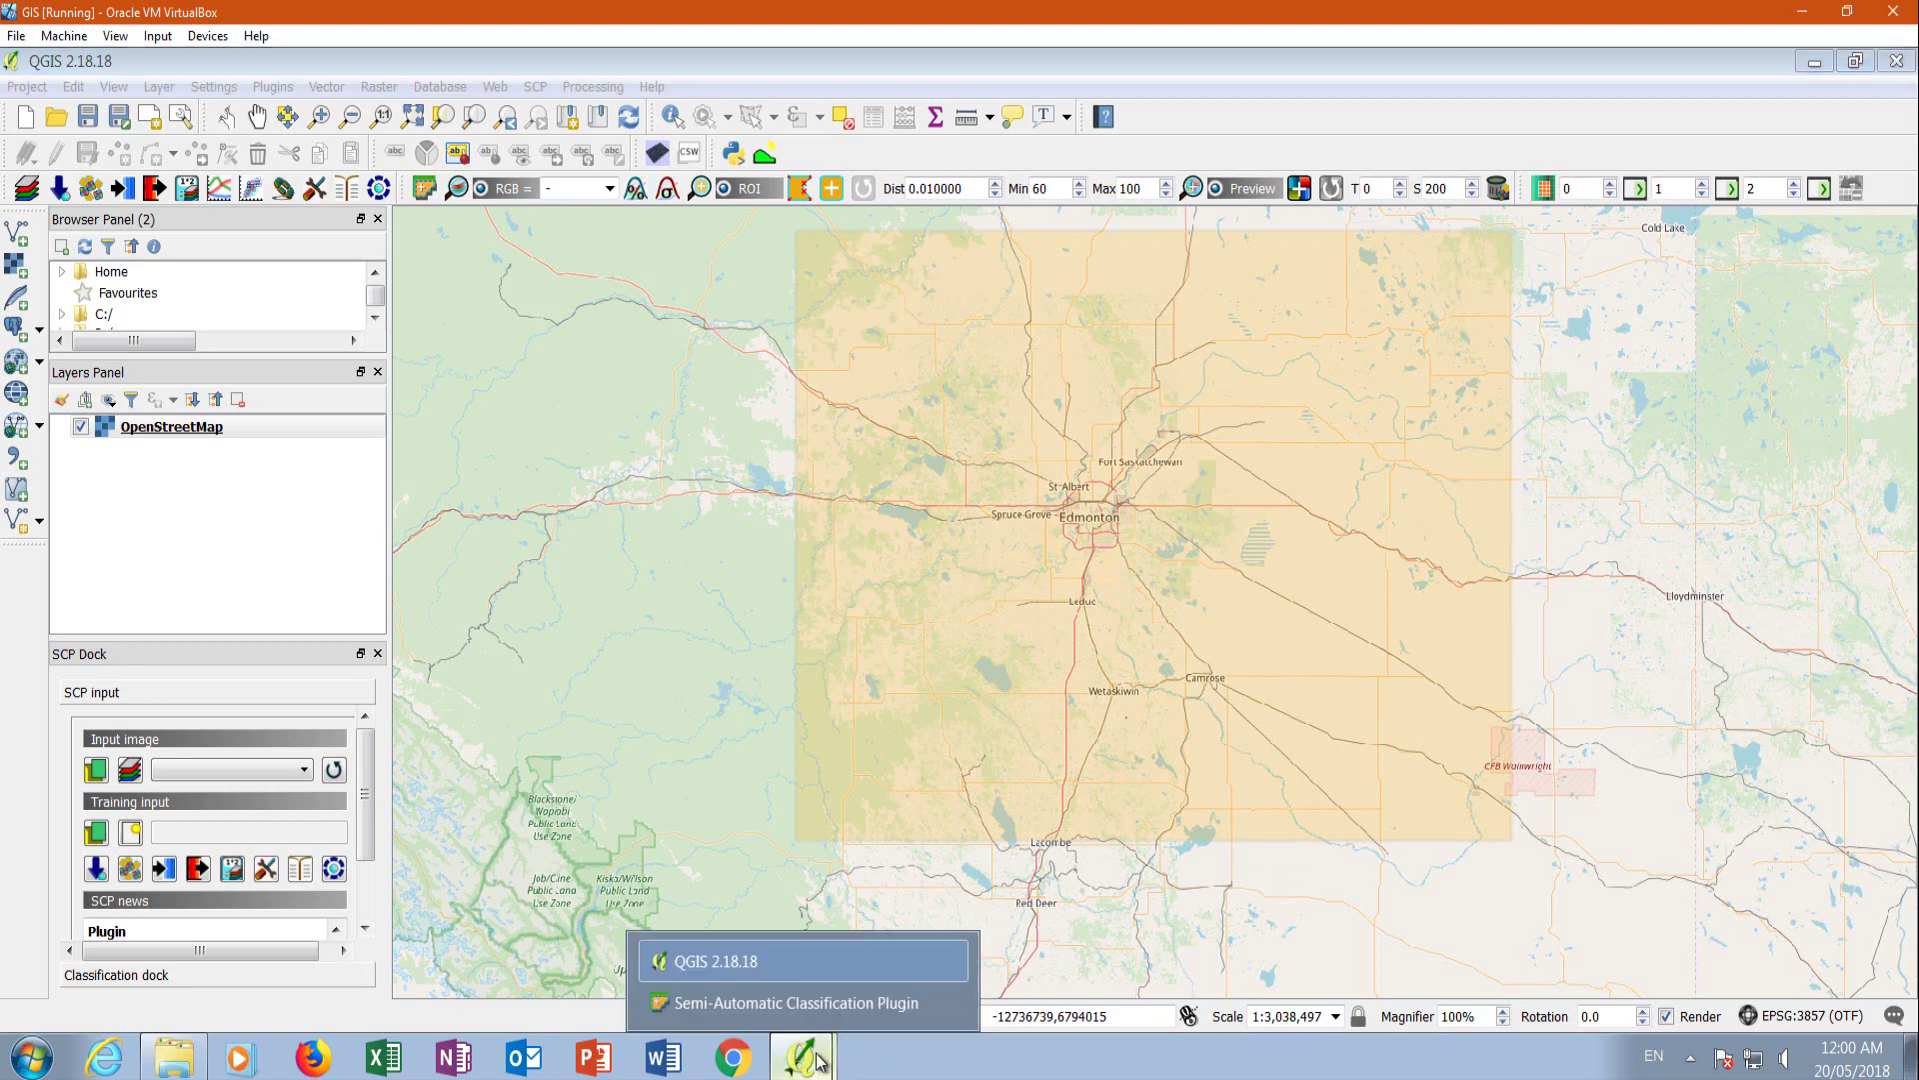
pyautogui.click(757, 1012)
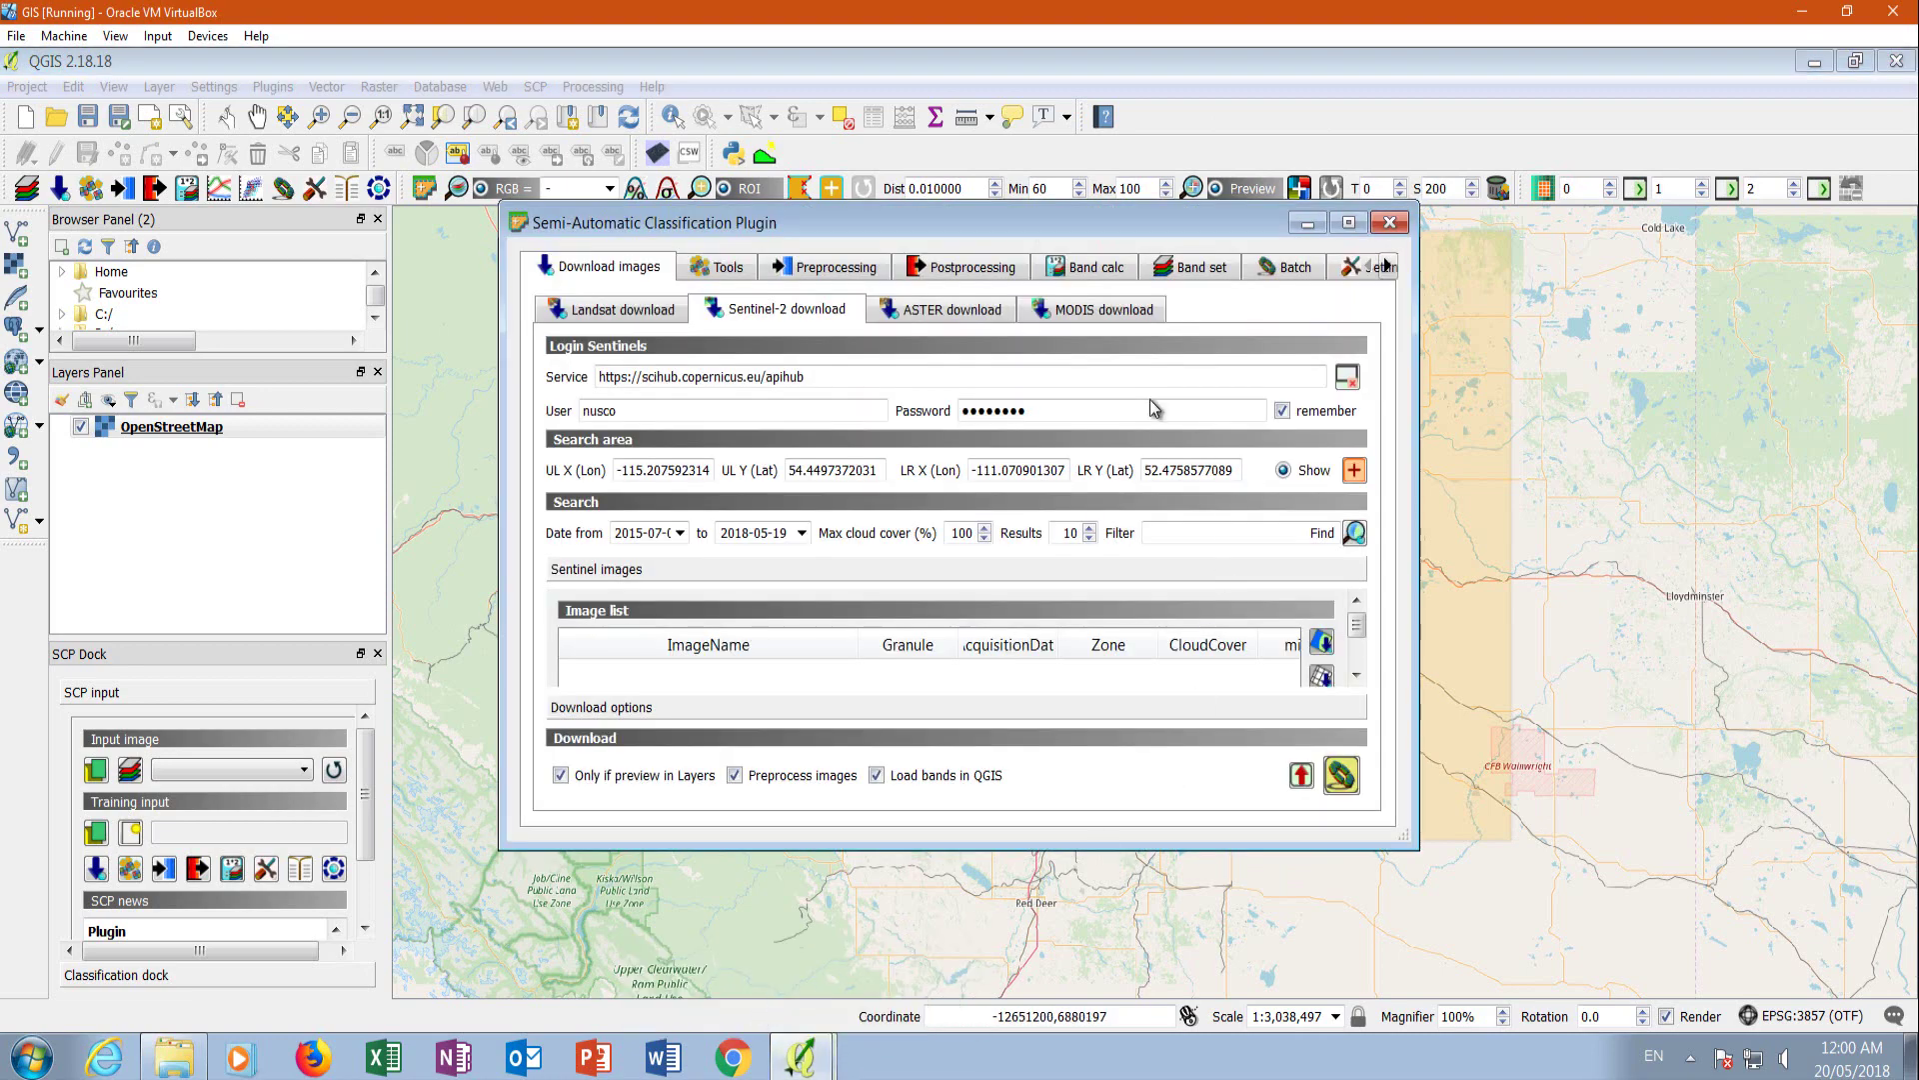
pyautogui.moveTo(835, 232); pyautogui.dragTo(1550, 384)
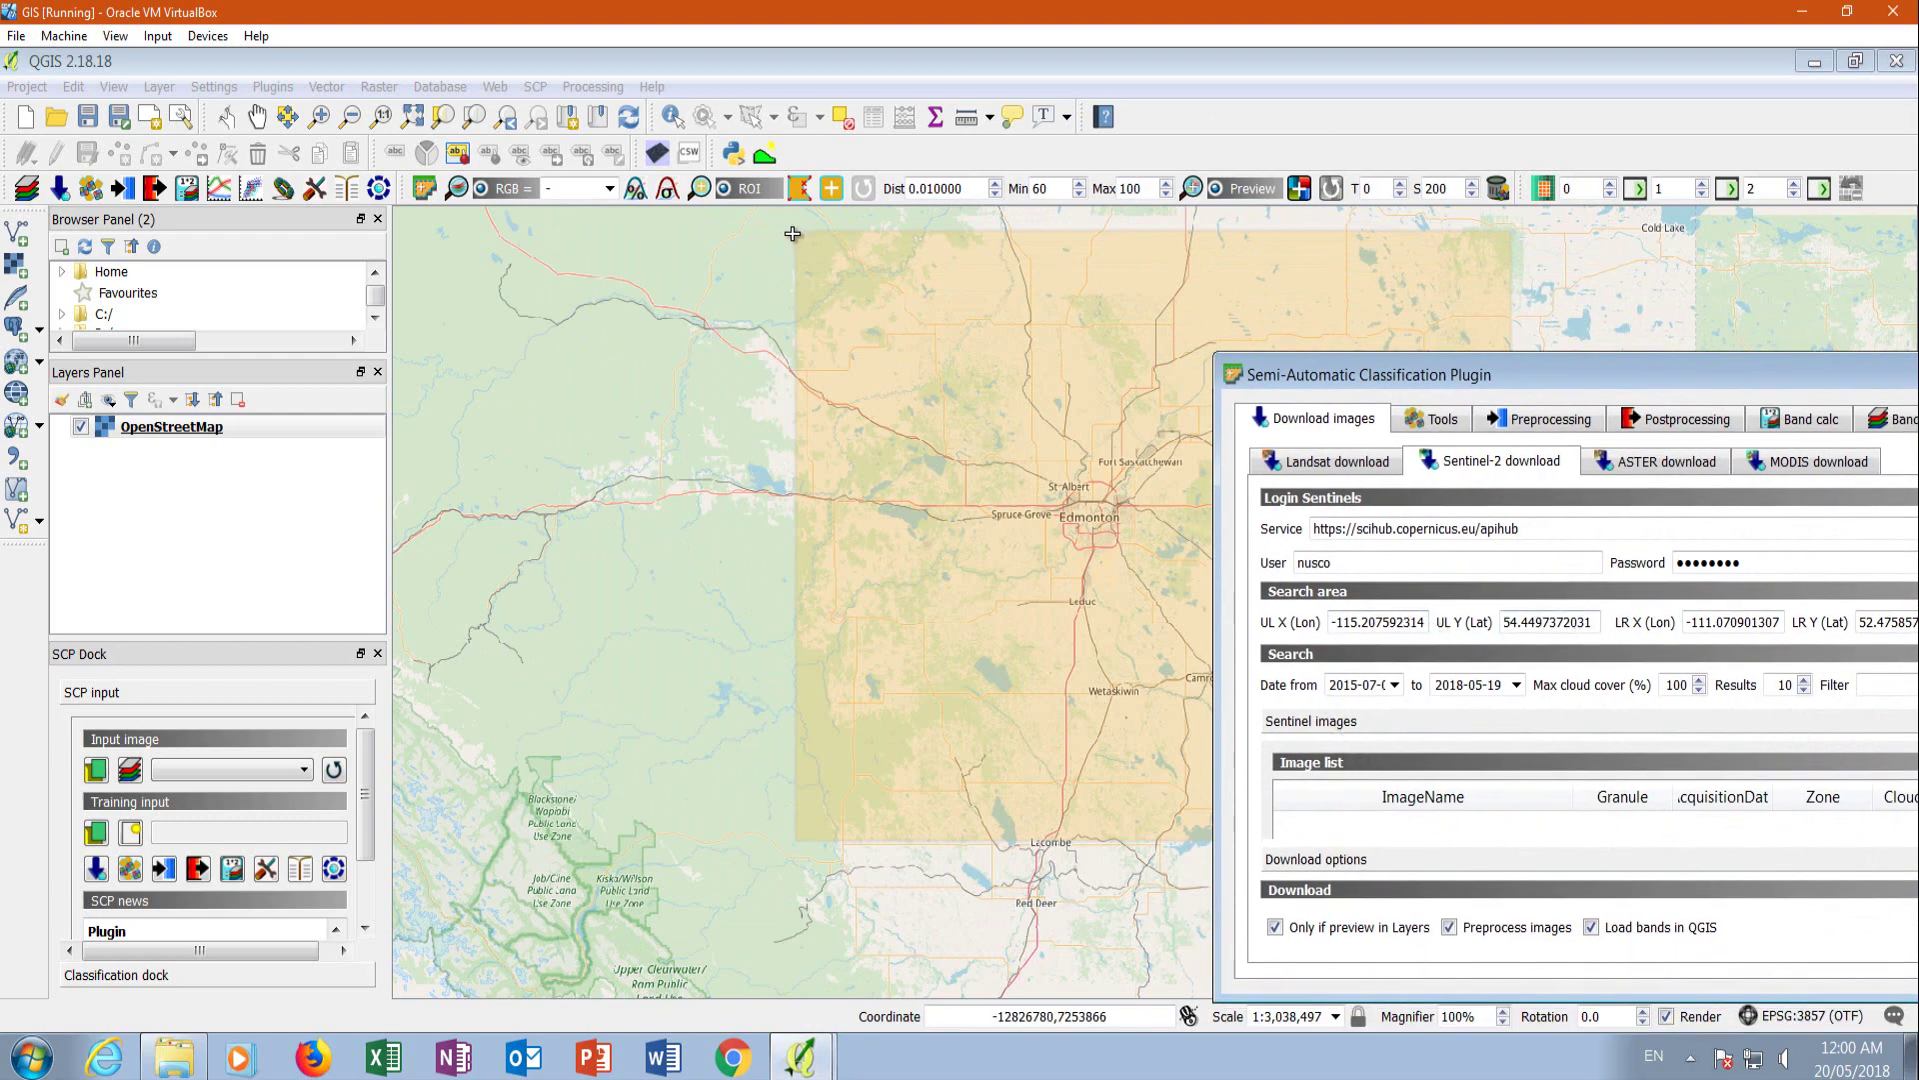
pyautogui.moveTo(1304, 383); pyautogui.dragTo(110, 236)
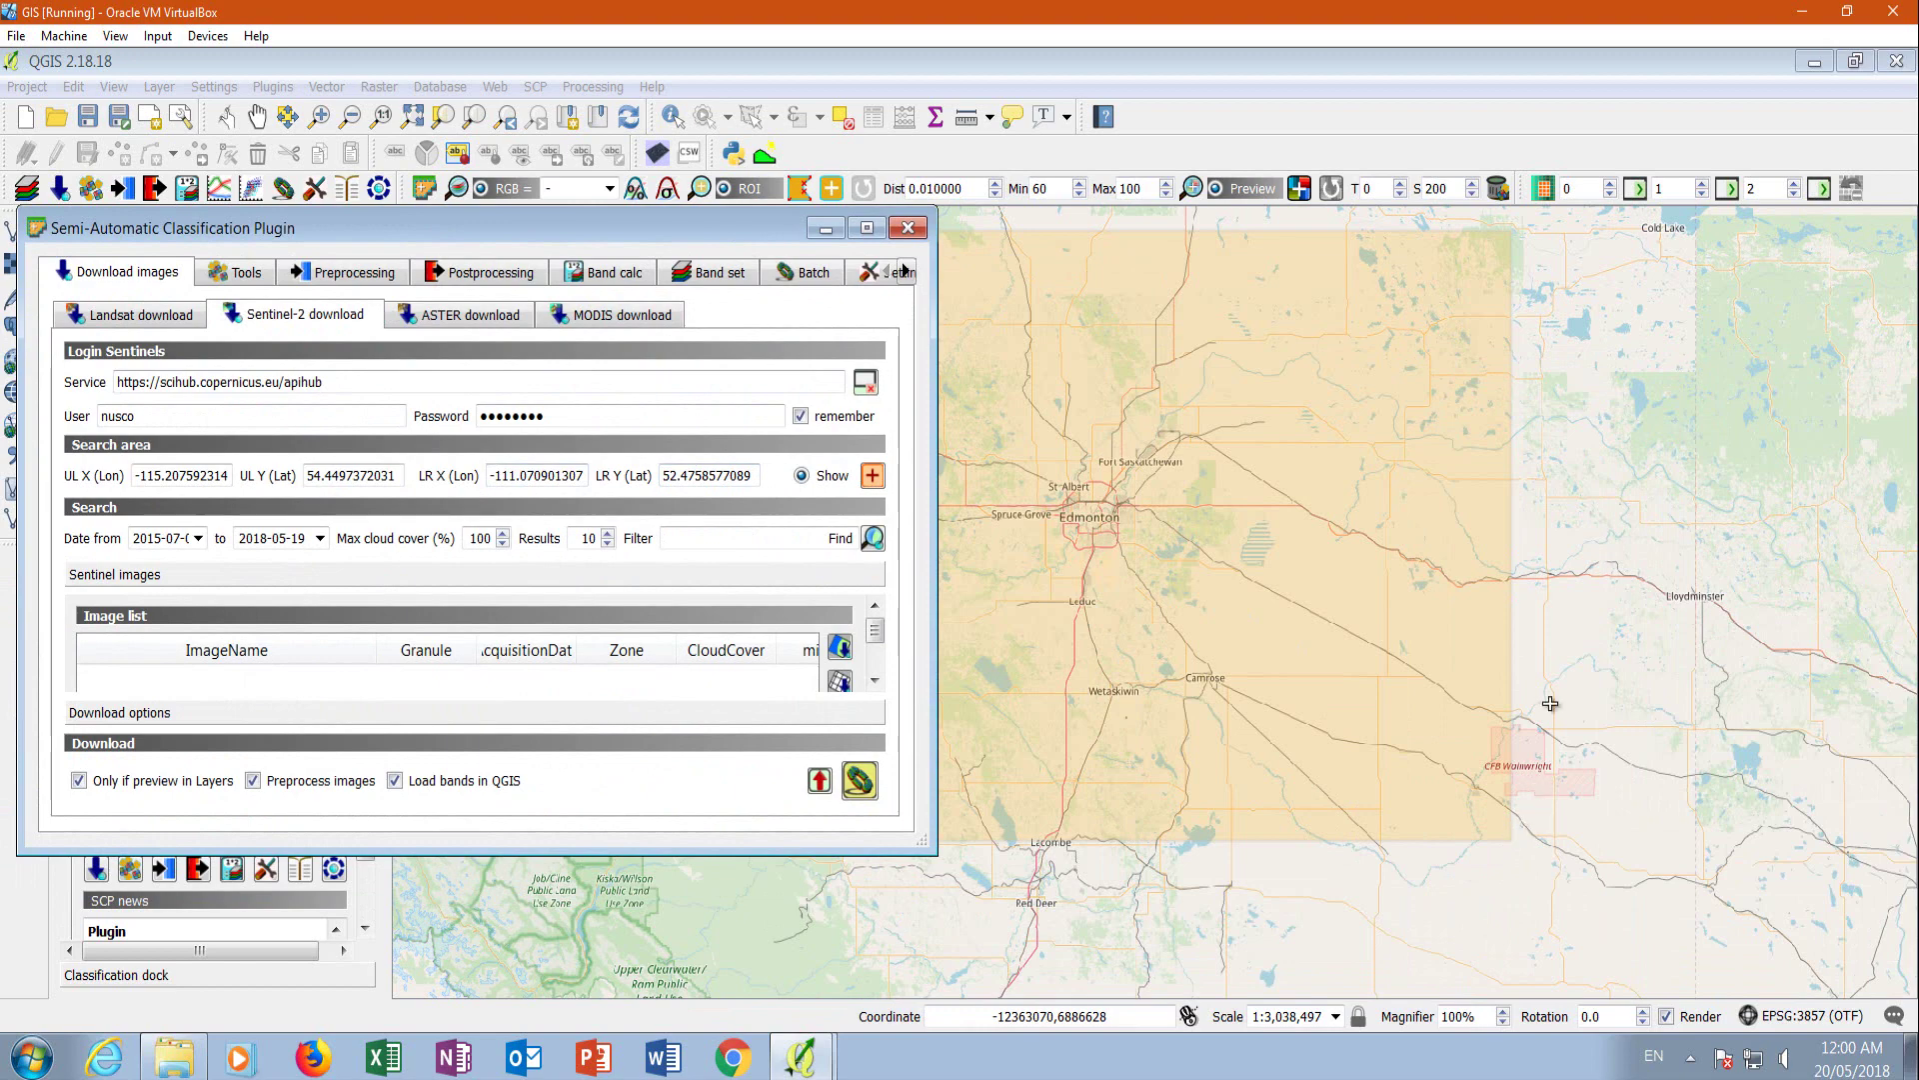
pyautogui.moveTo(599, 230); pyautogui.dragTo(1133, 253)
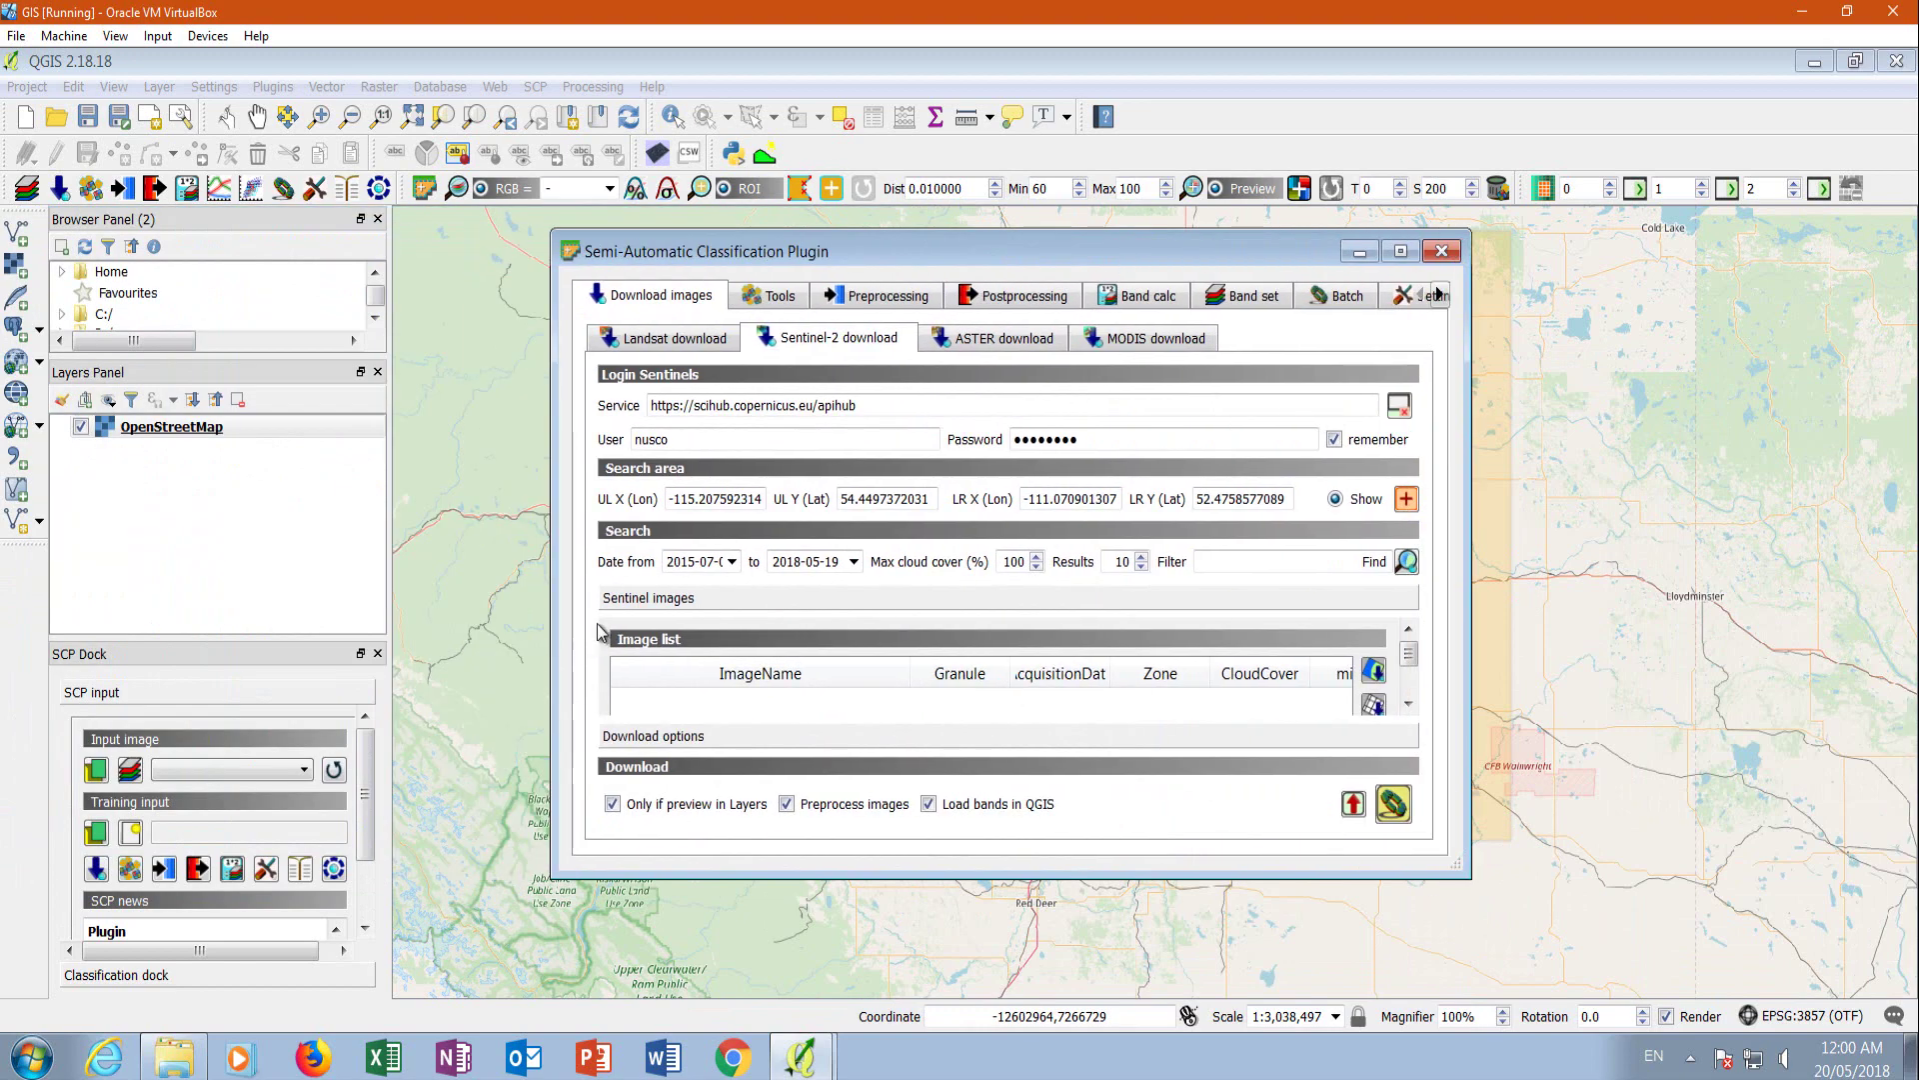
# Set the start date of the Sentinel-2 image search to 2018-04-01.
pyautogui.click(733, 562)
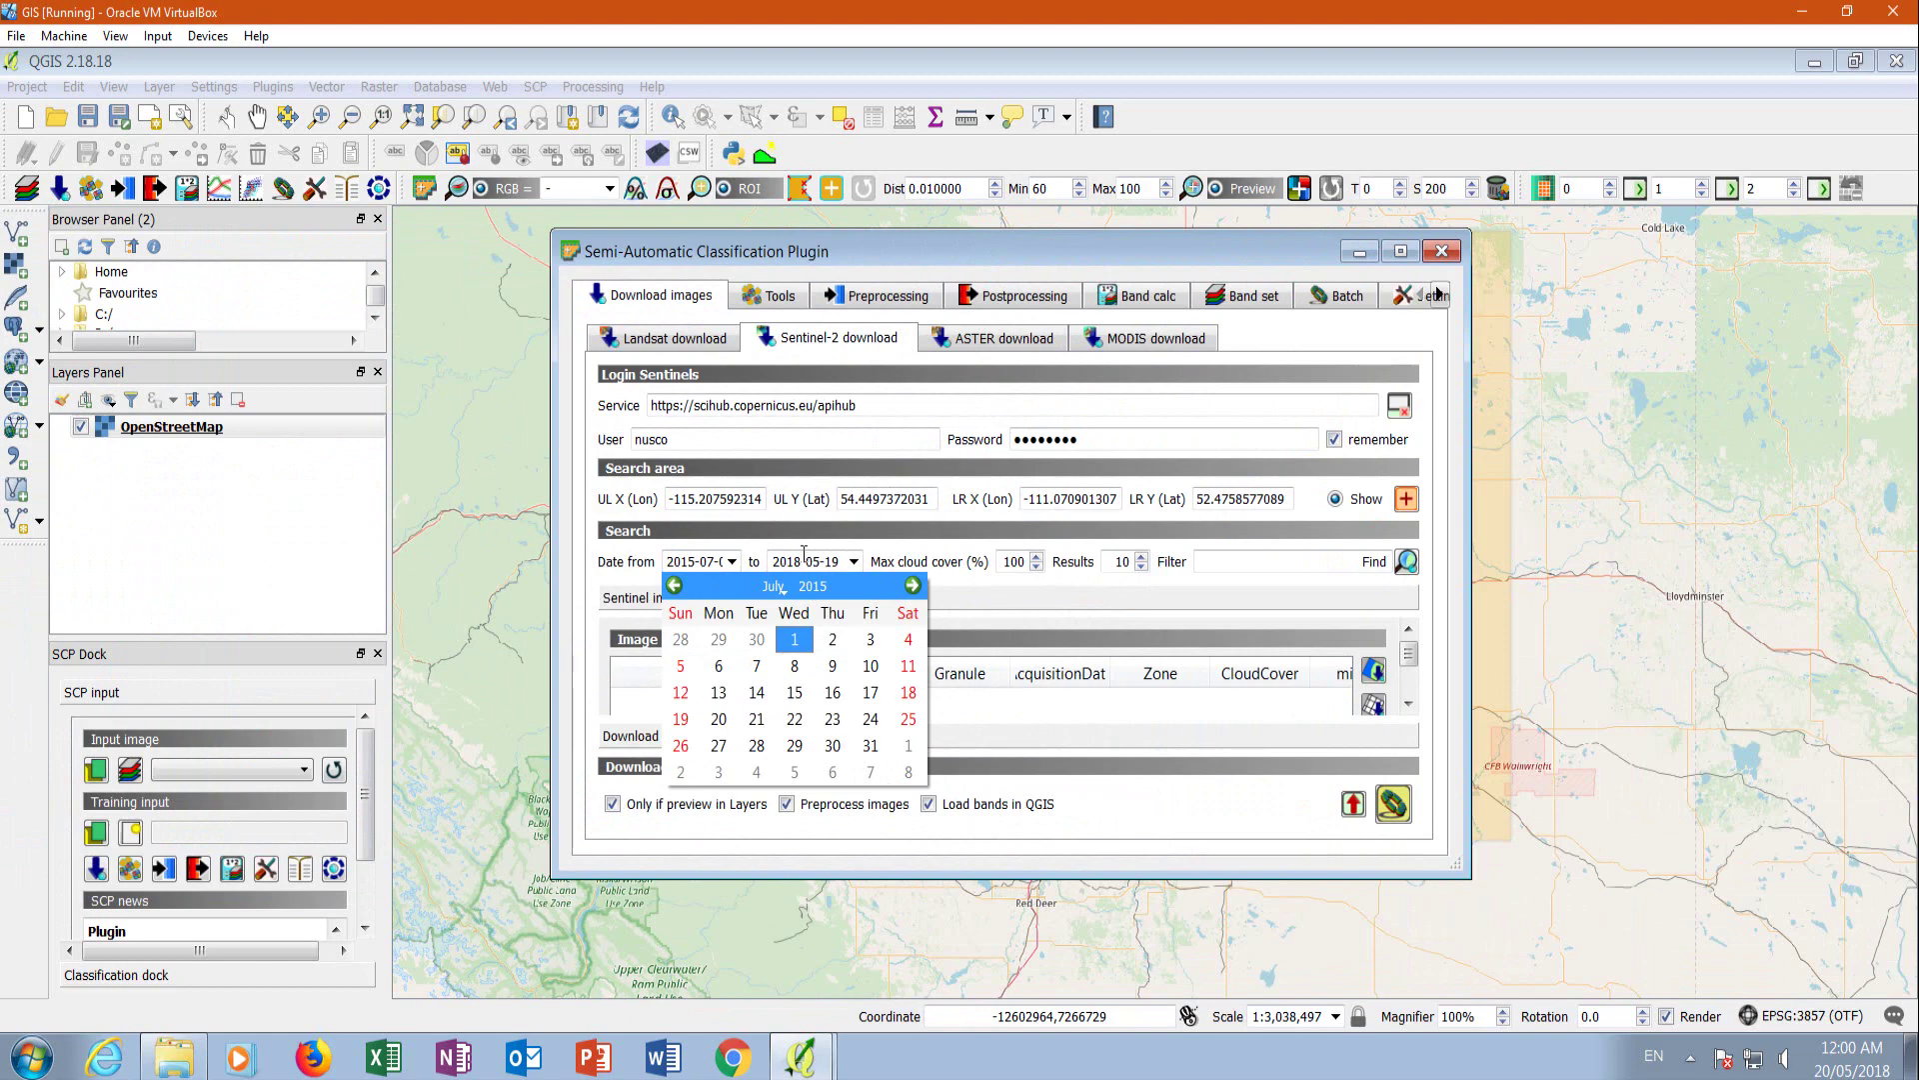
pyautogui.click(913, 586)
pyautogui.click(913, 586)
pyautogui.click(913, 586)
pyautogui.click(912, 586)
pyautogui.click(912, 586)
pyautogui.click(913, 586)
pyautogui.click(913, 586)
pyautogui.click(912, 586)
pyautogui.click(913, 586)
pyautogui.click(912, 586)
pyautogui.click(913, 586)
pyautogui.click(913, 585)
pyautogui.click(913, 585)
pyautogui.click(913, 586)
pyautogui.click(913, 586)
pyautogui.click(912, 586)
pyautogui.click(913, 586)
pyautogui.click(913, 586)
pyautogui.click(912, 585)
pyautogui.click(912, 586)
pyautogui.click(913, 586)
pyautogui.click(913, 586)
pyautogui.click(912, 586)
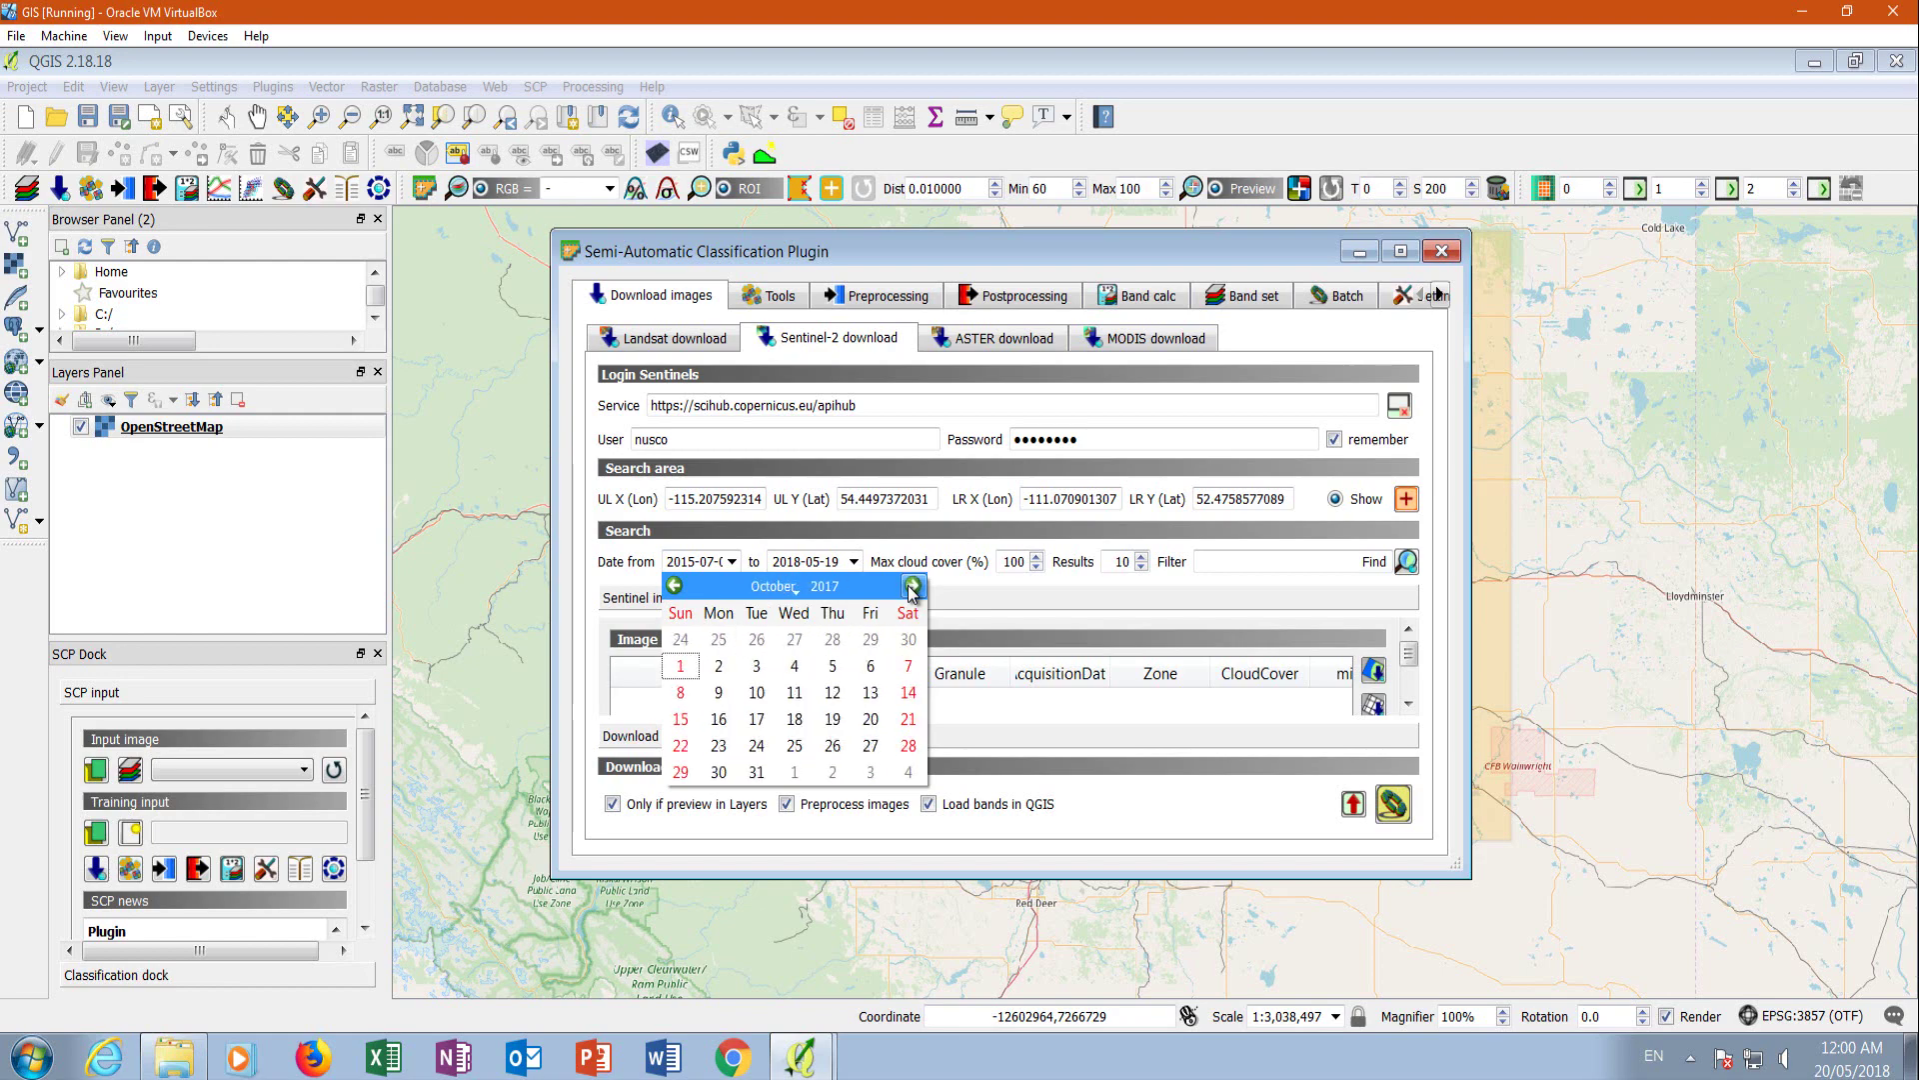
pyautogui.click(913, 586)
pyautogui.click(912, 586)
pyautogui.click(913, 585)
pyautogui.click(912, 586)
pyautogui.click(913, 586)
pyautogui.click(913, 586)
pyautogui.click(913, 586)
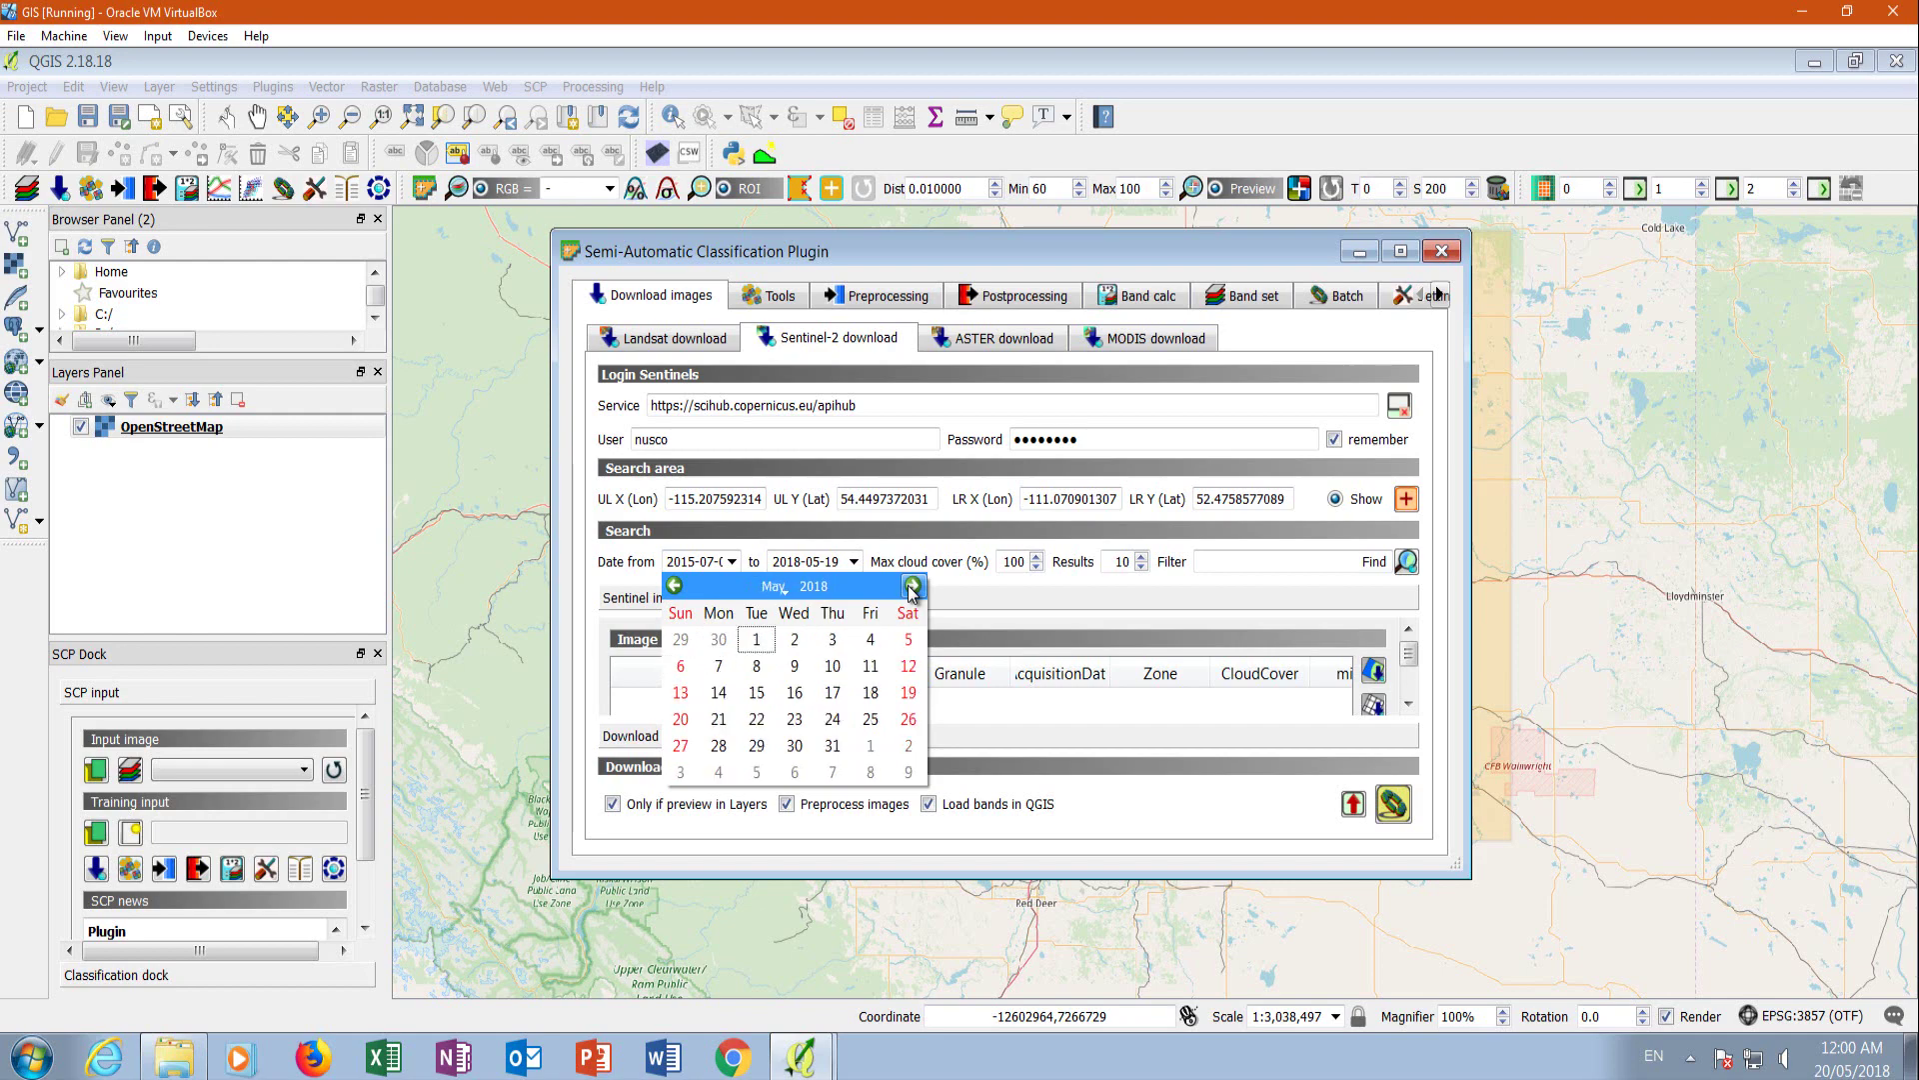
pyautogui.click(675, 585)
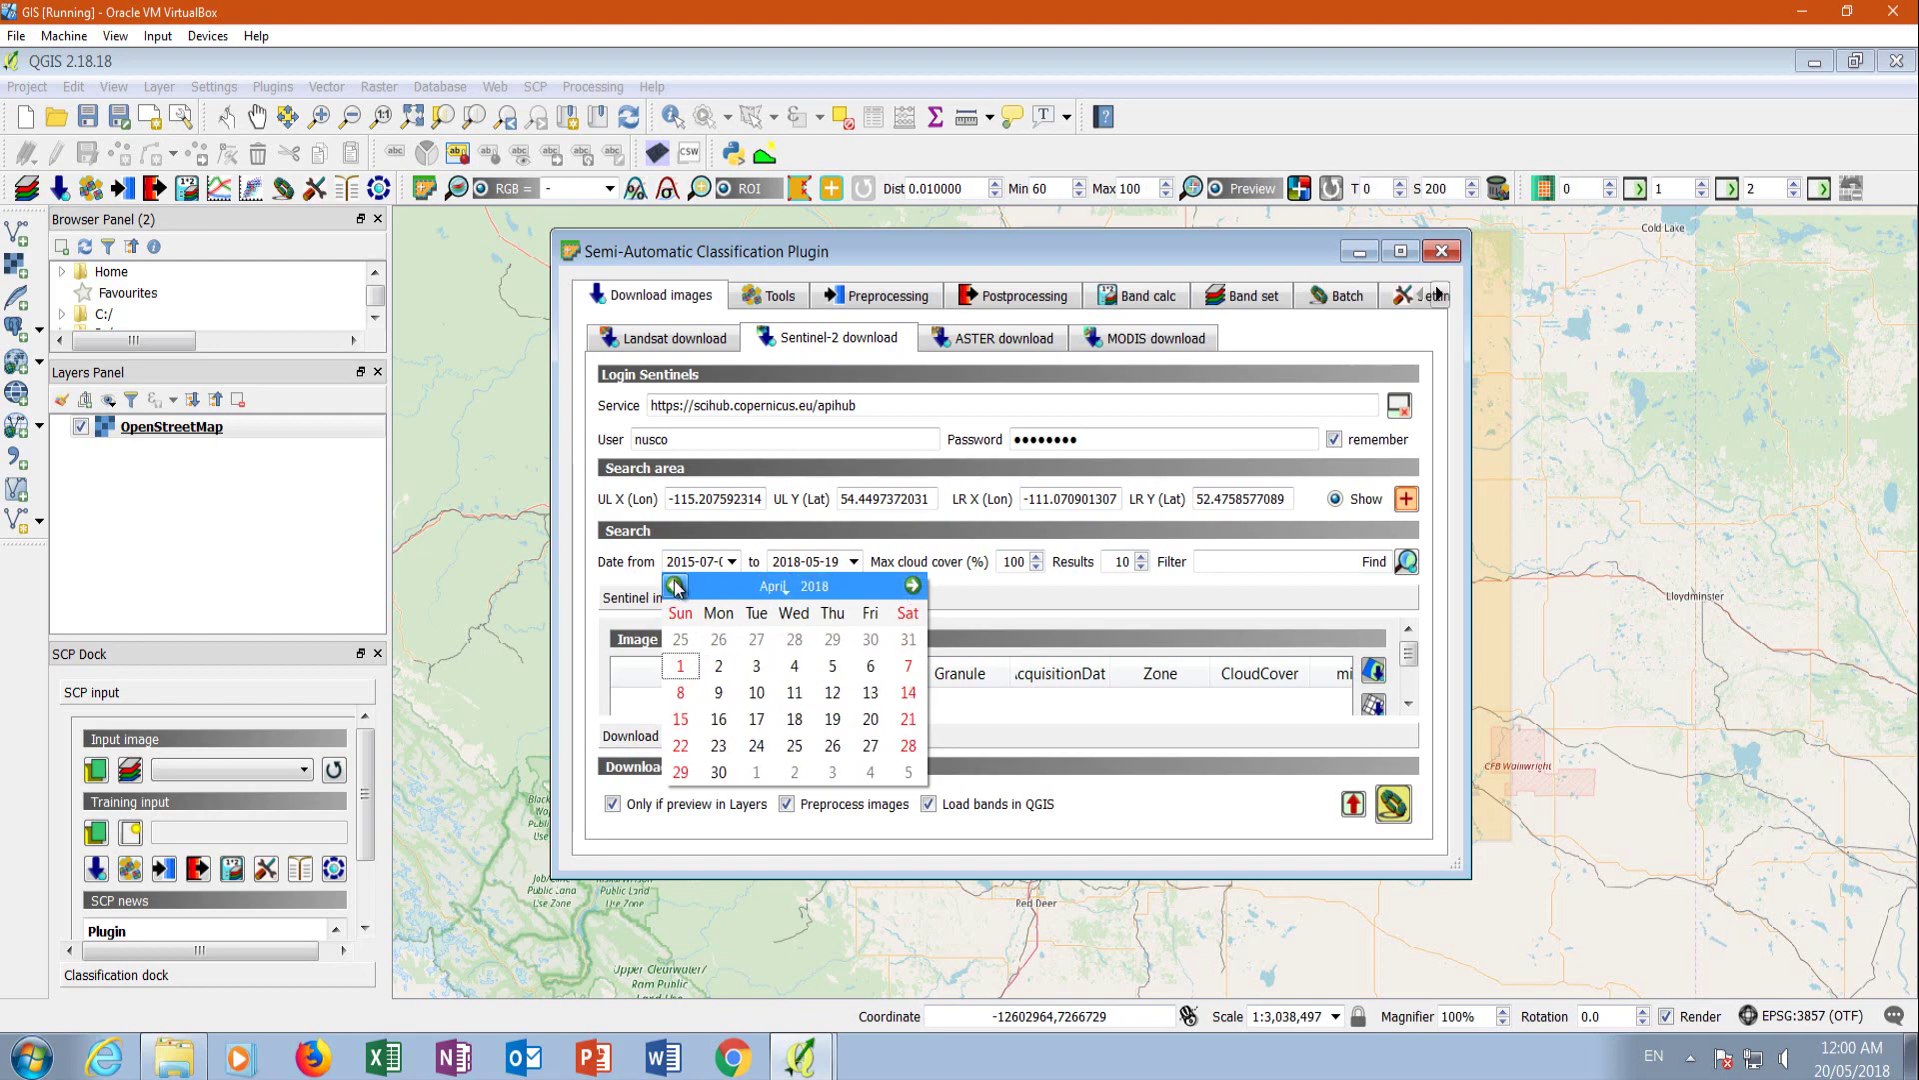
pyautogui.click(680, 665)
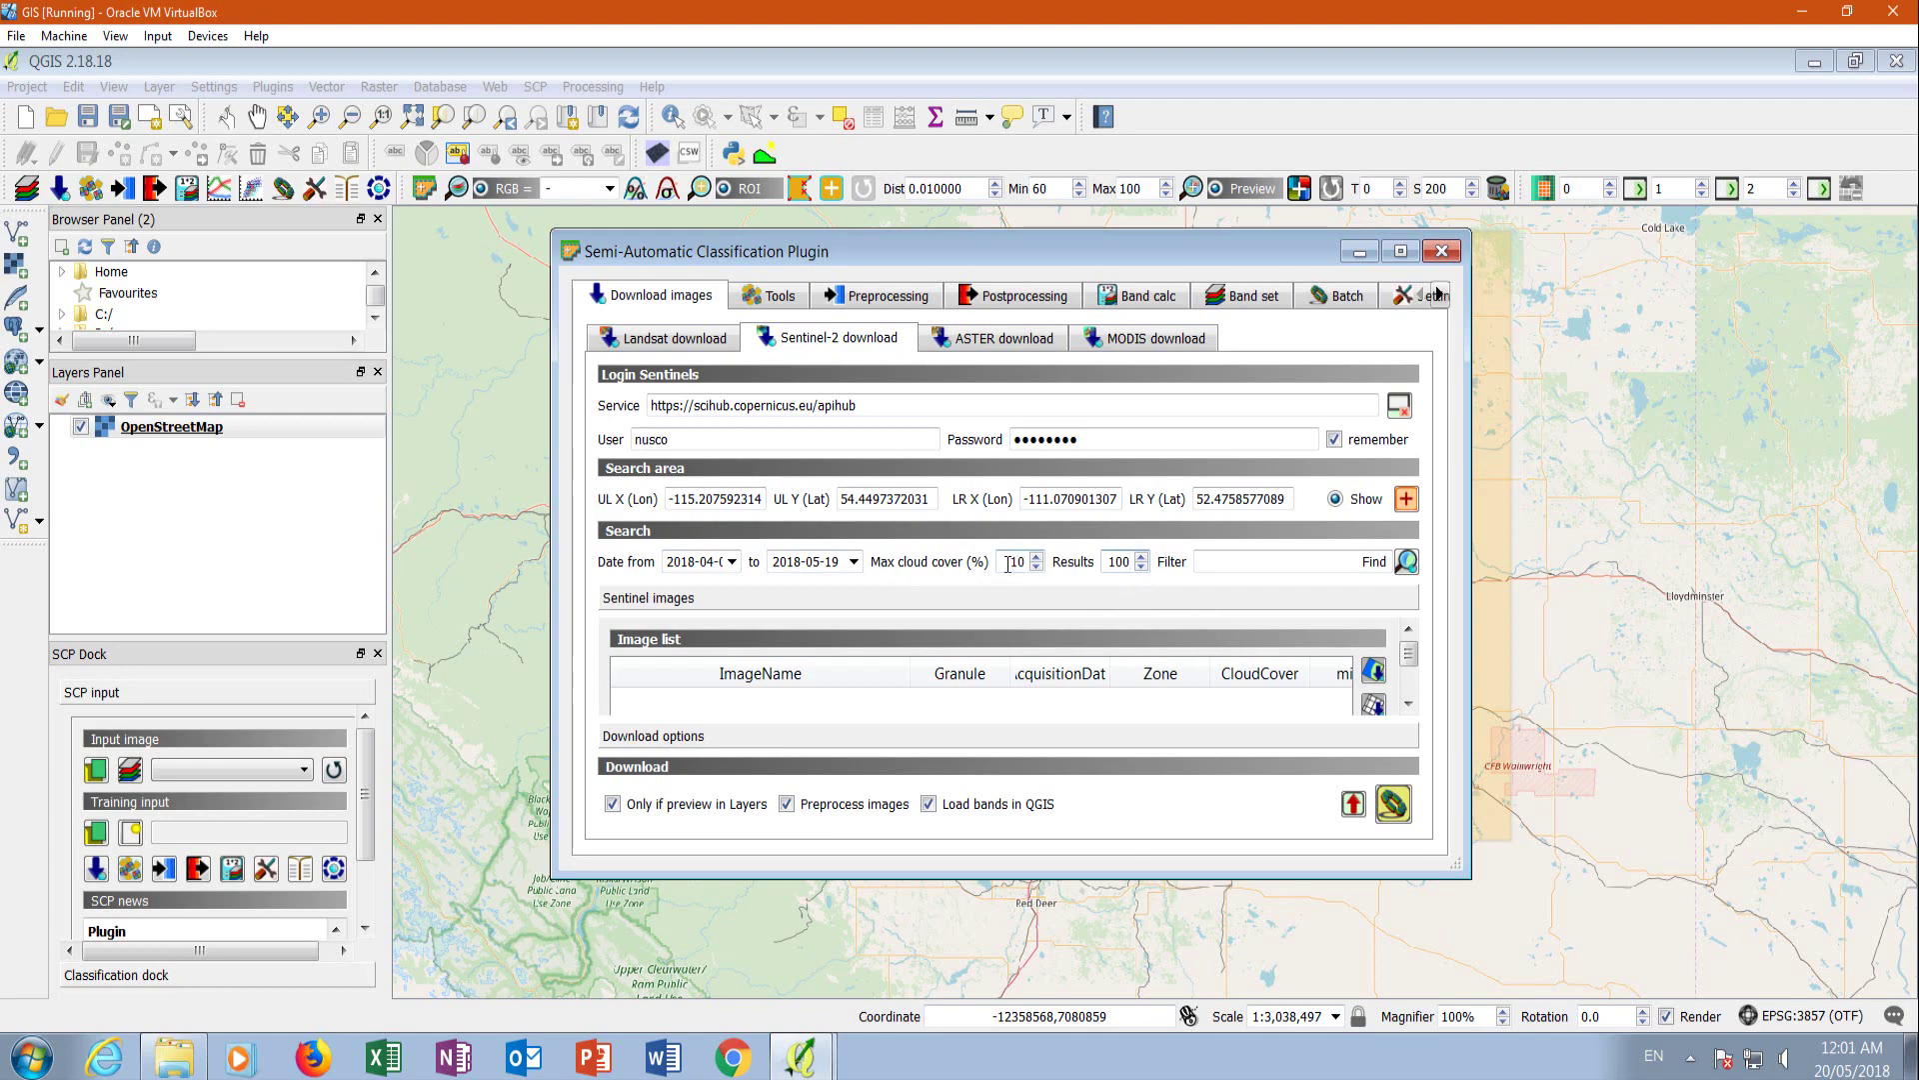
# Search for Sentinel-2 images with a maximum cloud cover of 10% and up to 100 results, and maximize the plugin window.
pyautogui.click(1407, 561)
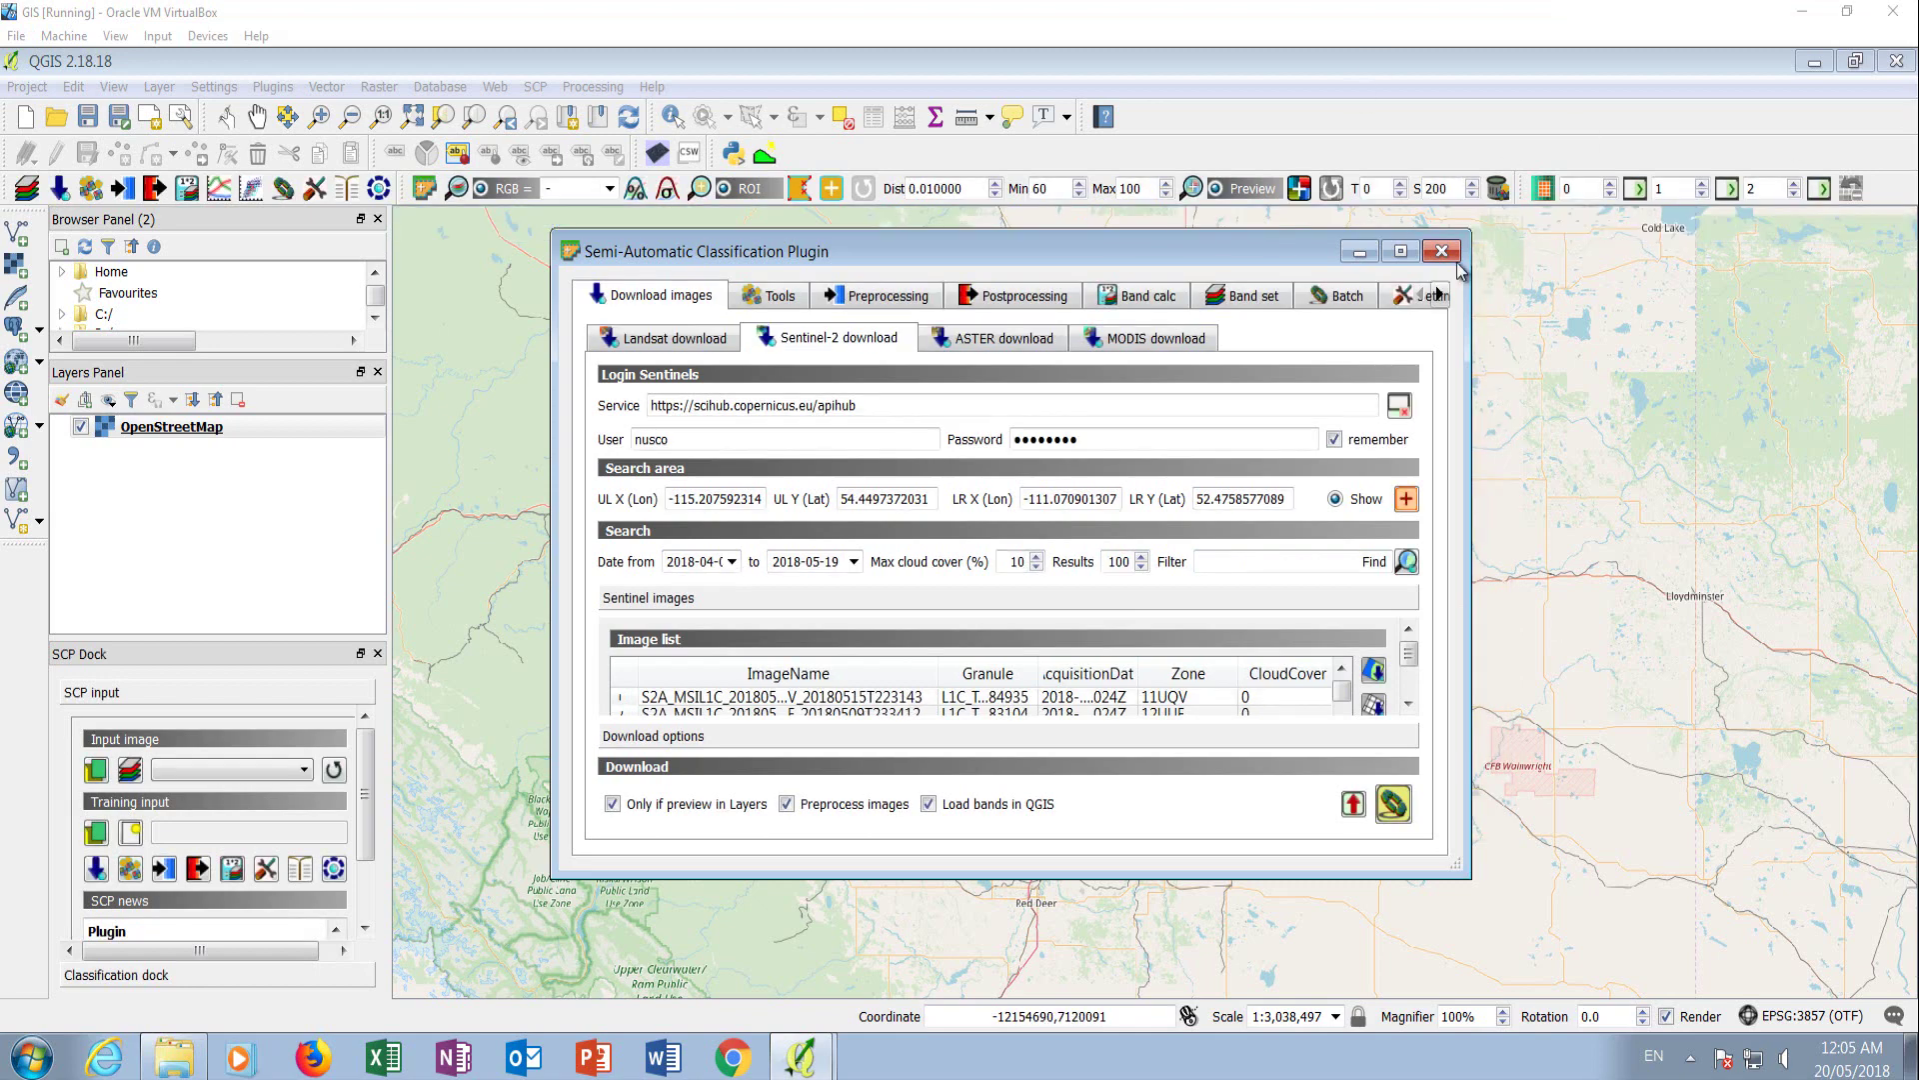
pyautogui.click(1401, 251)
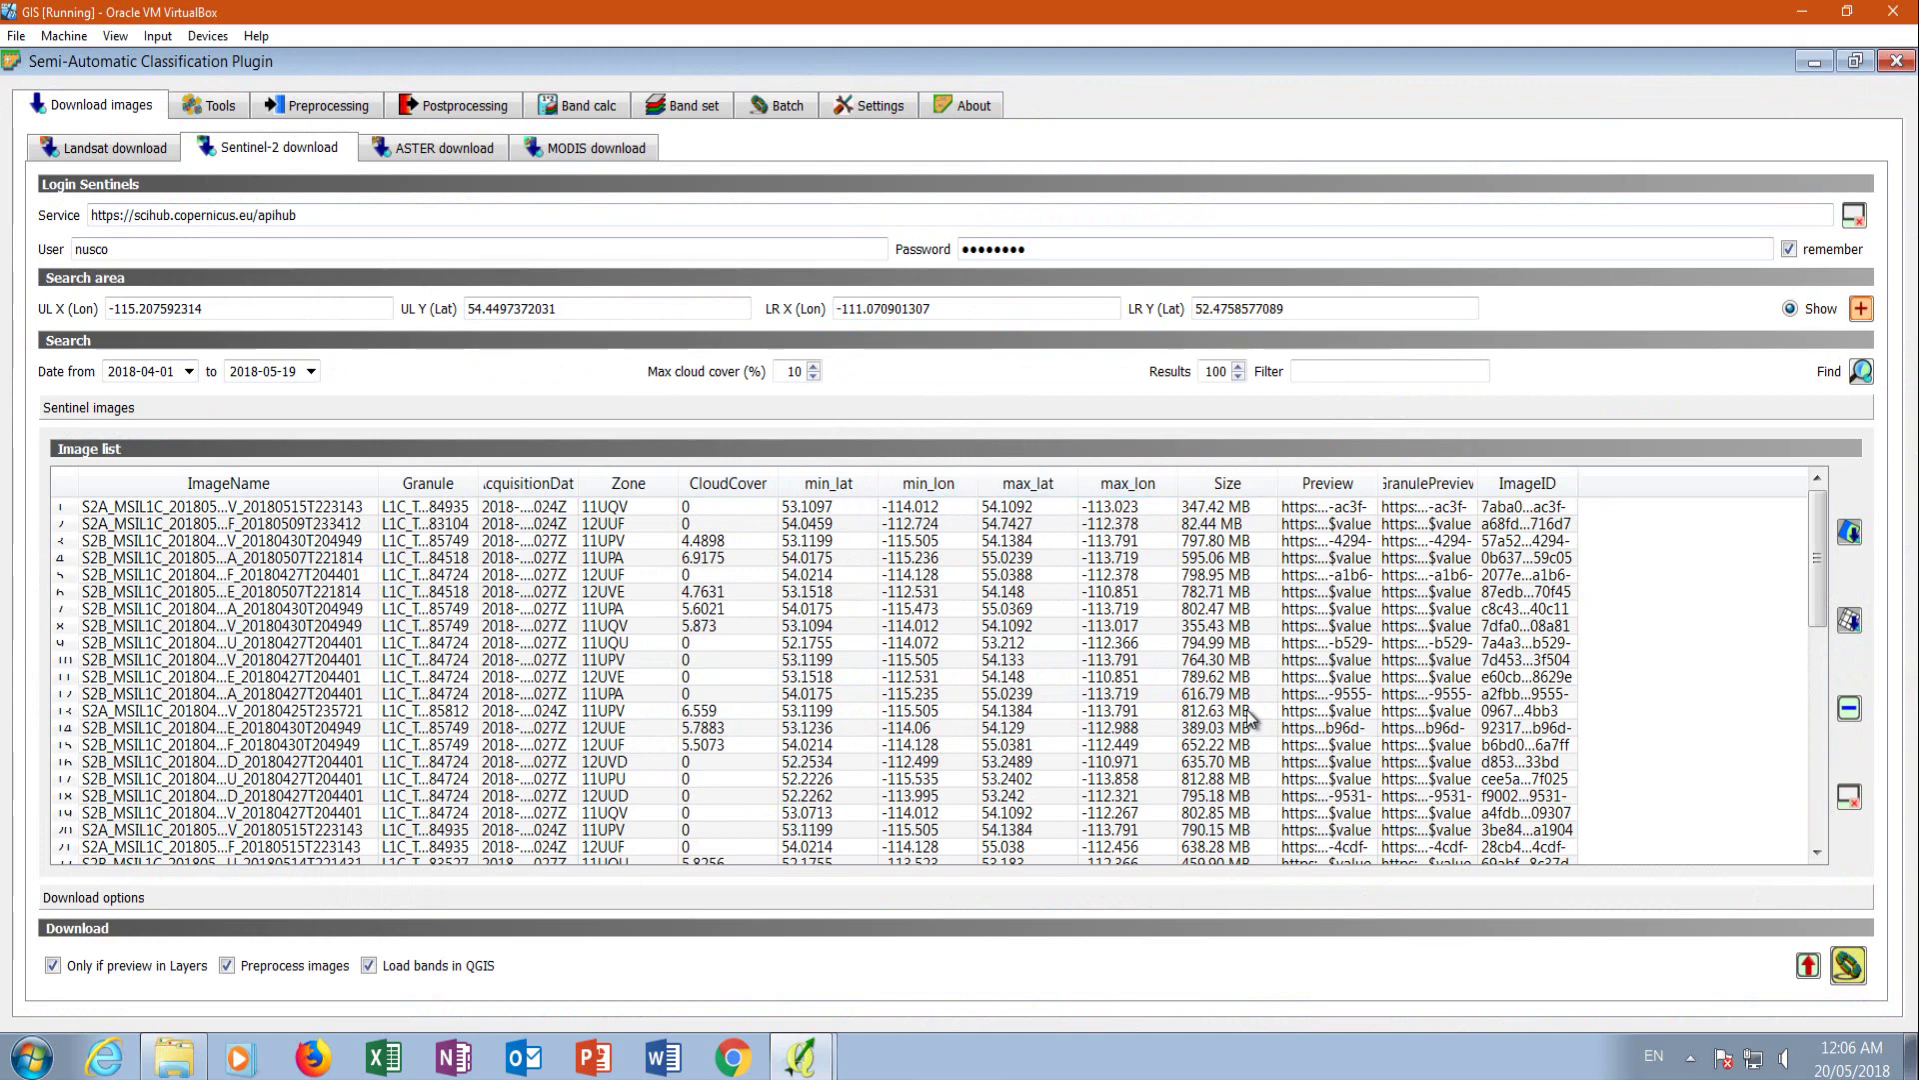
# Sort the image list by size in descending order after comparing both sort directions.
pyautogui.click(1229, 484)
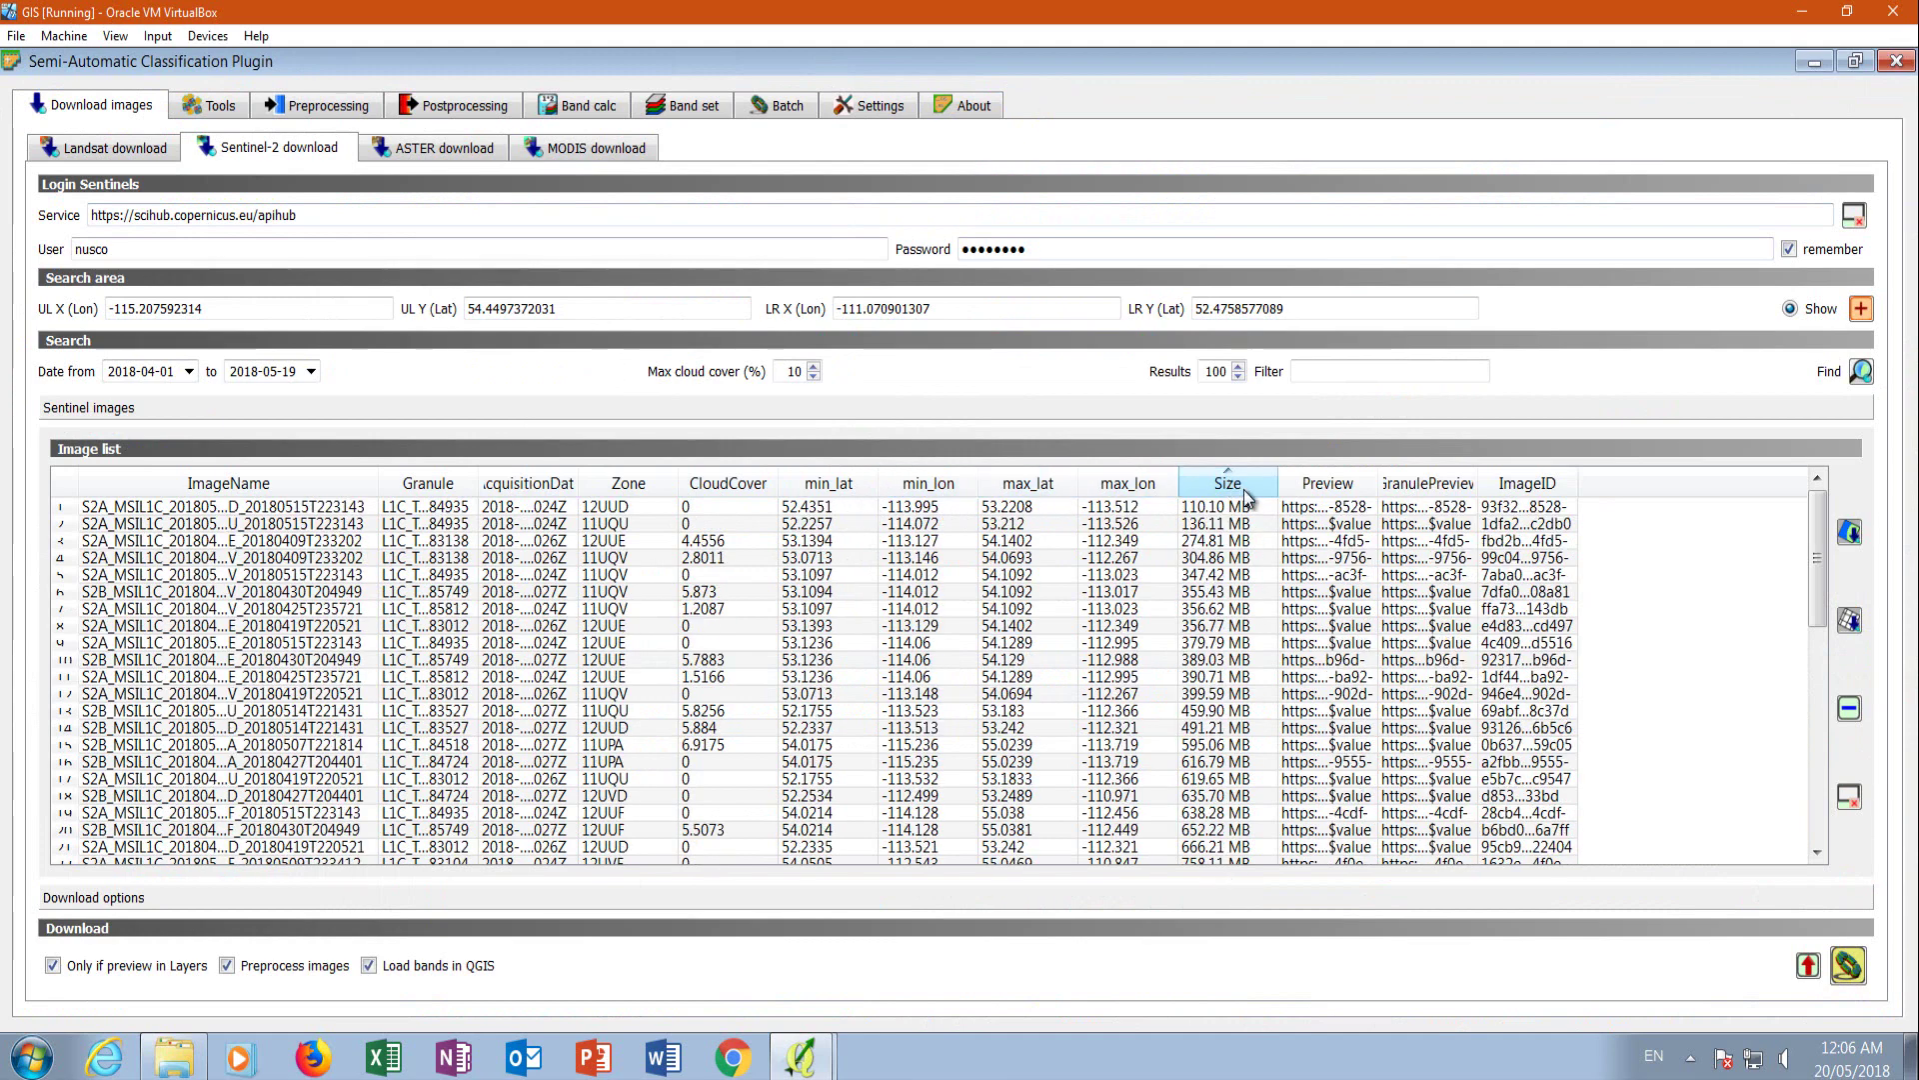
pyautogui.click(1228, 484)
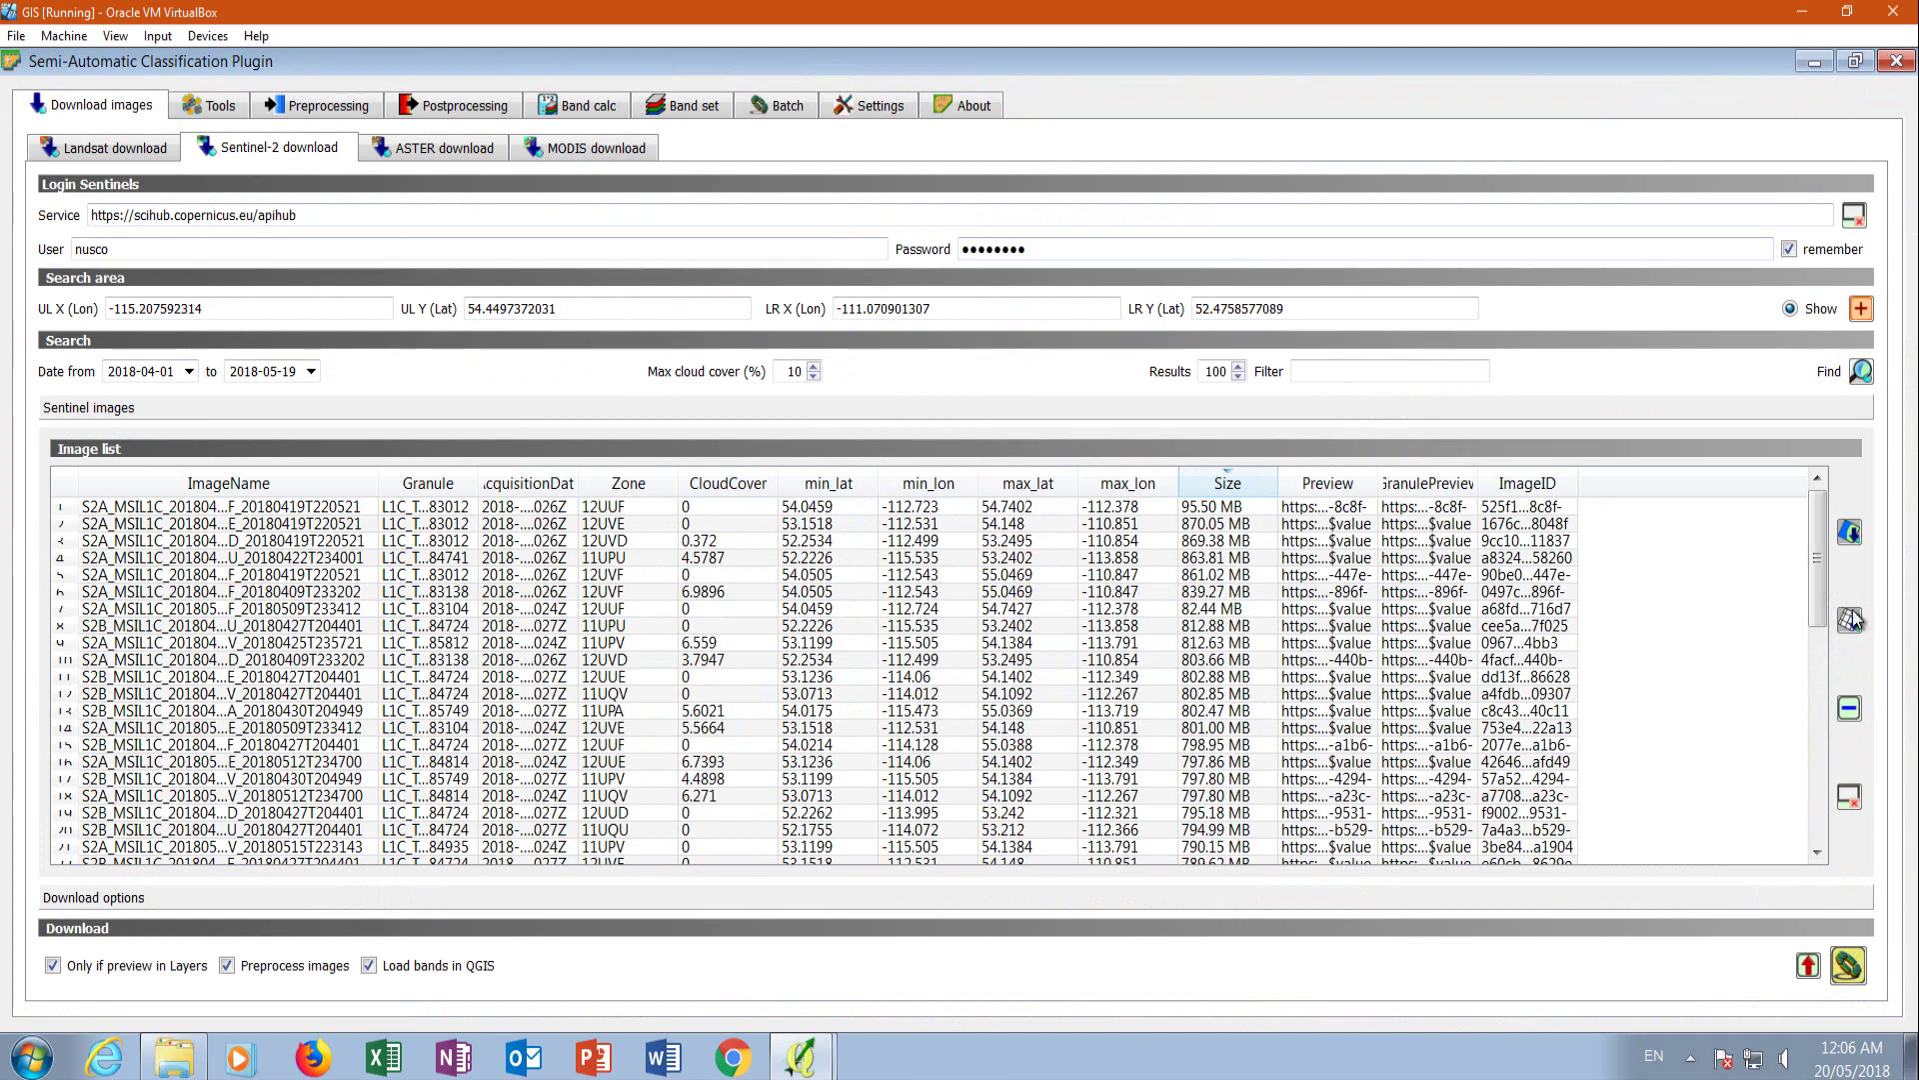
pyautogui.click(1231, 490)
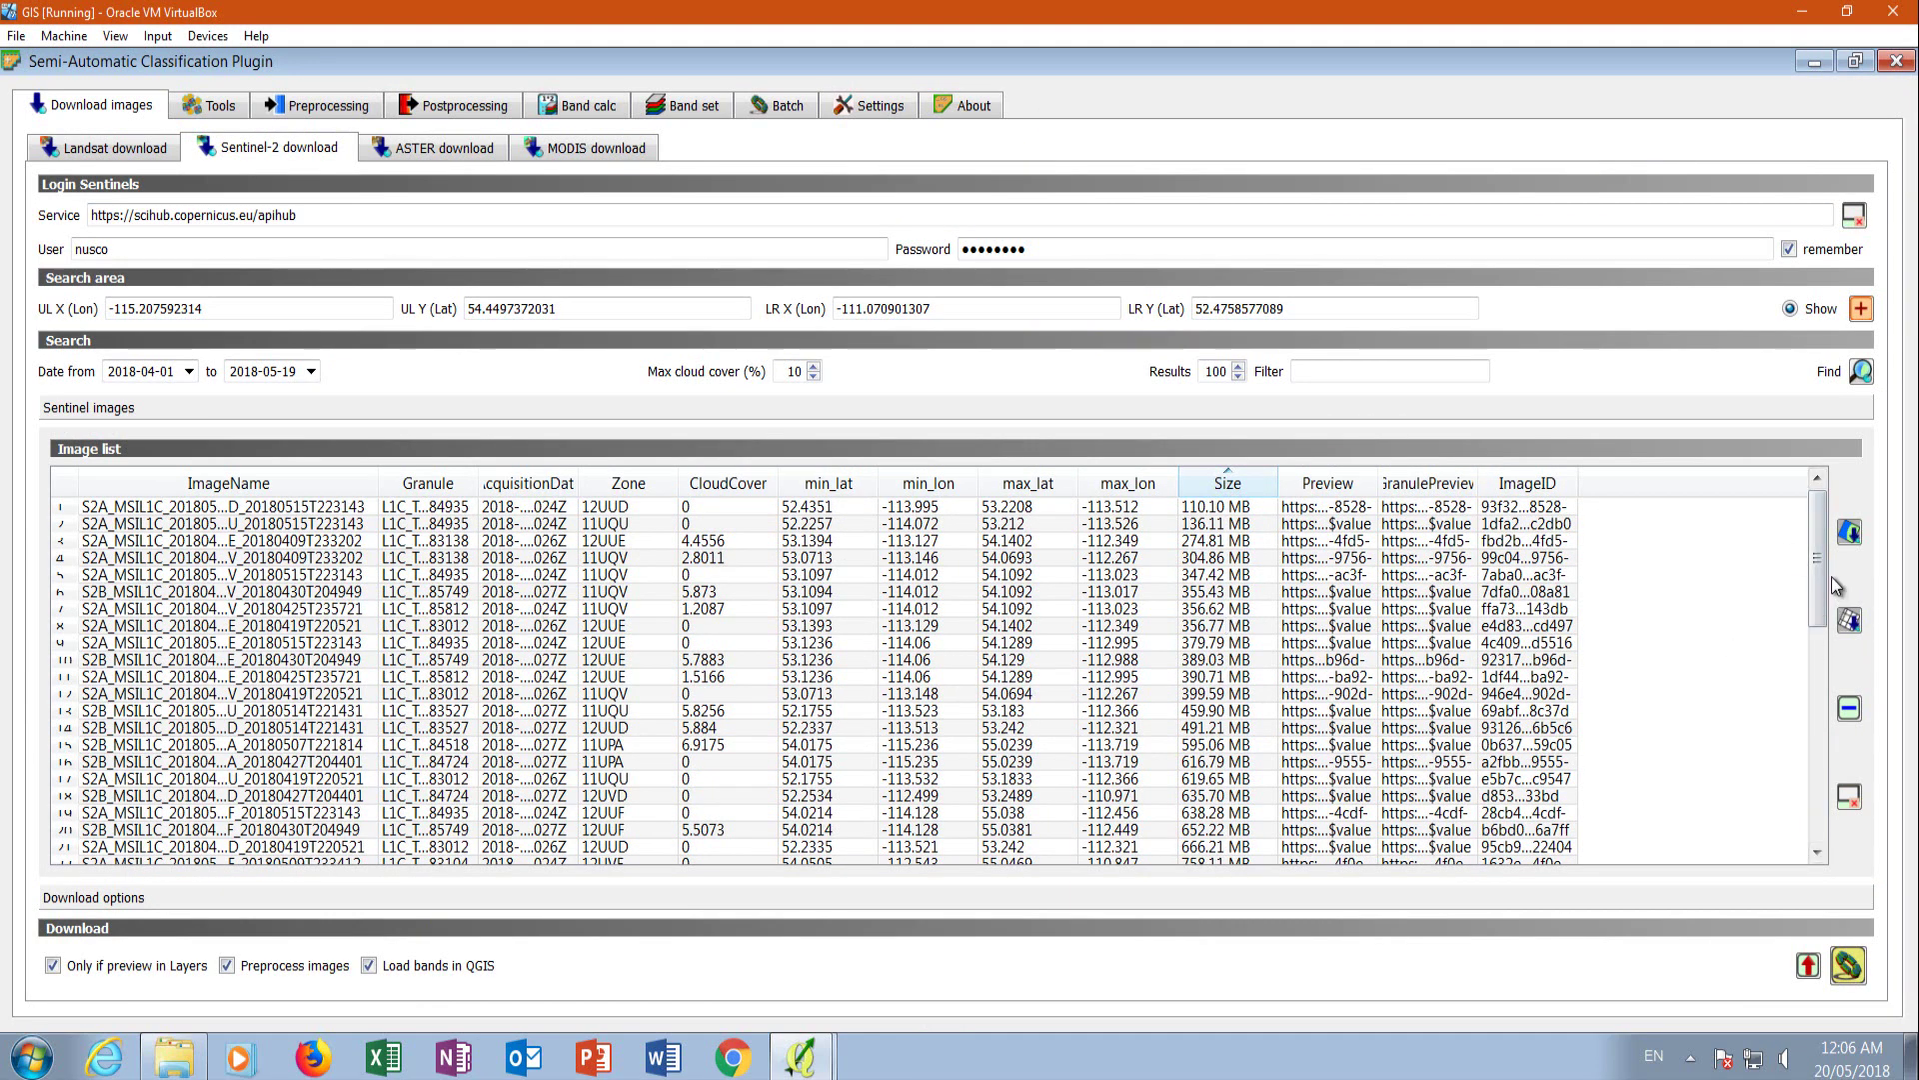
pyautogui.moveTo(1817, 573); pyautogui.dragTo(1799, 836)
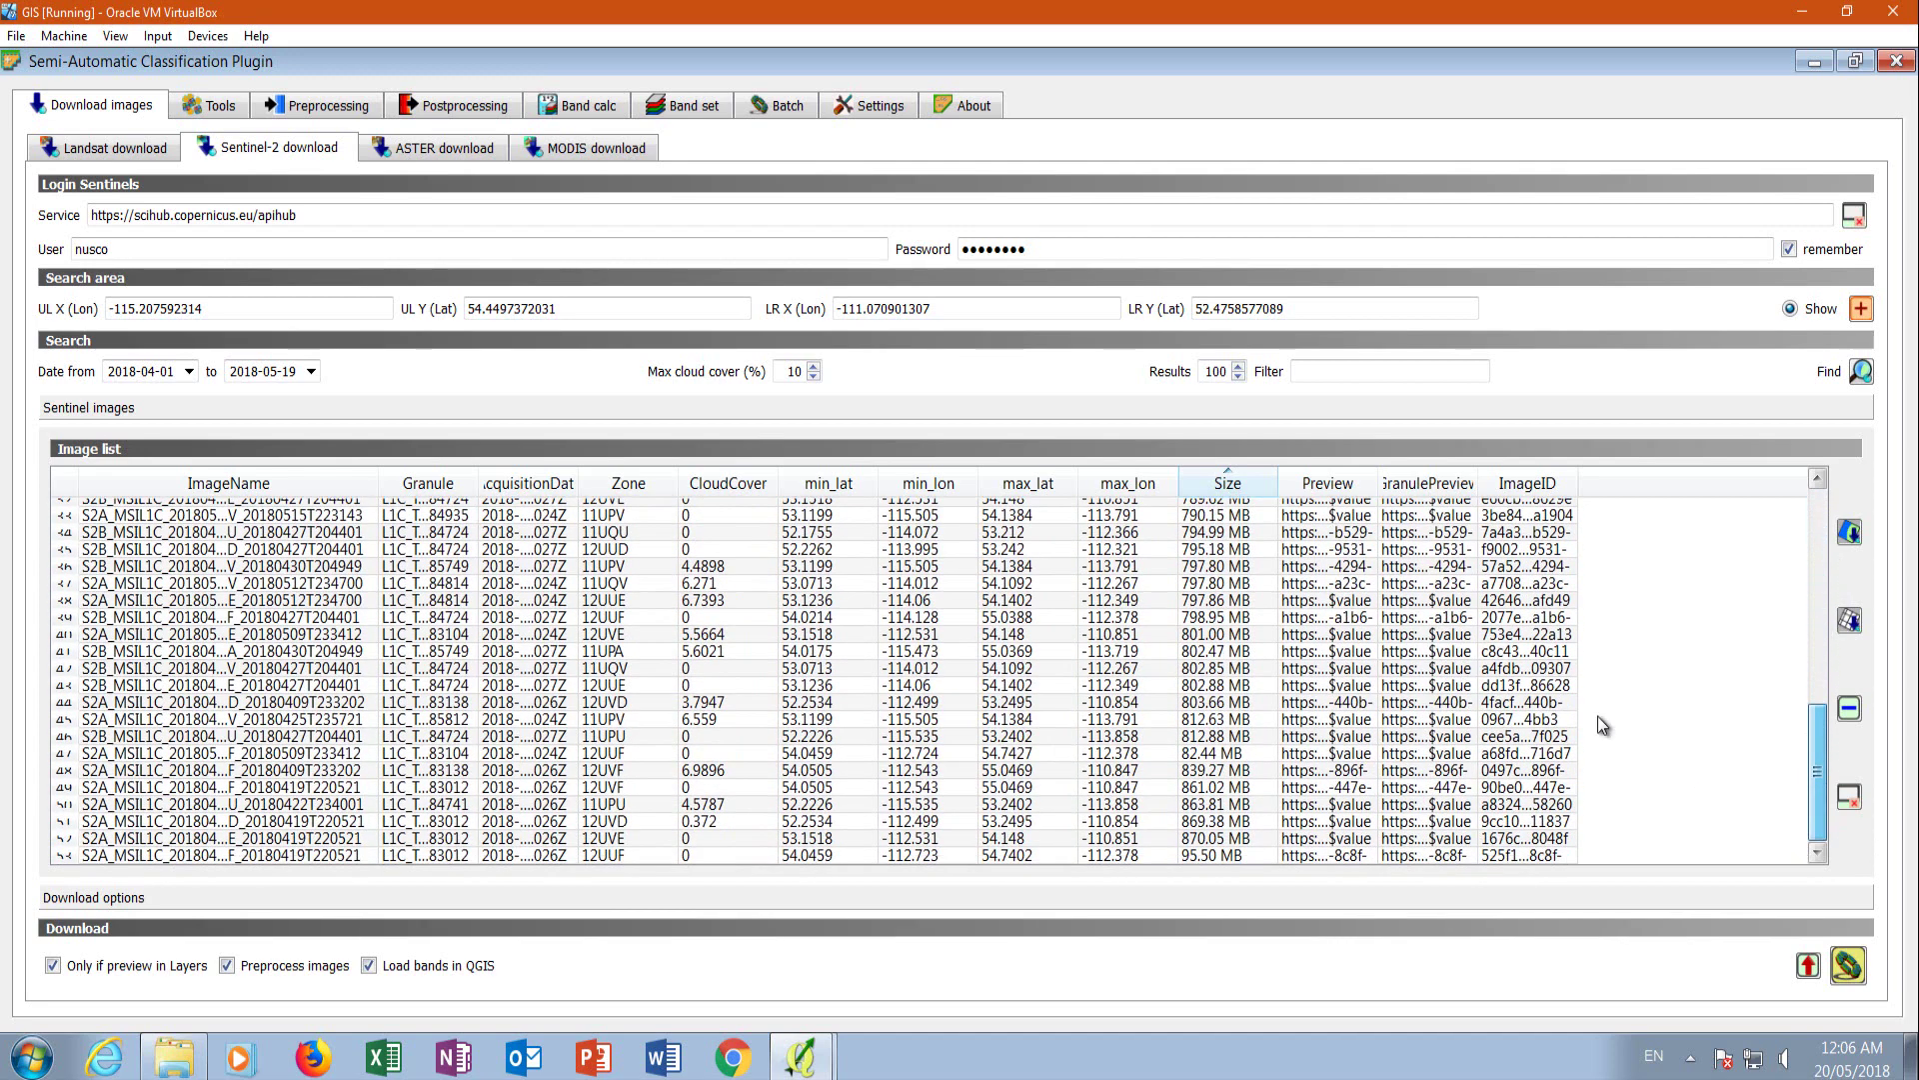
pyautogui.click(1258, 492)
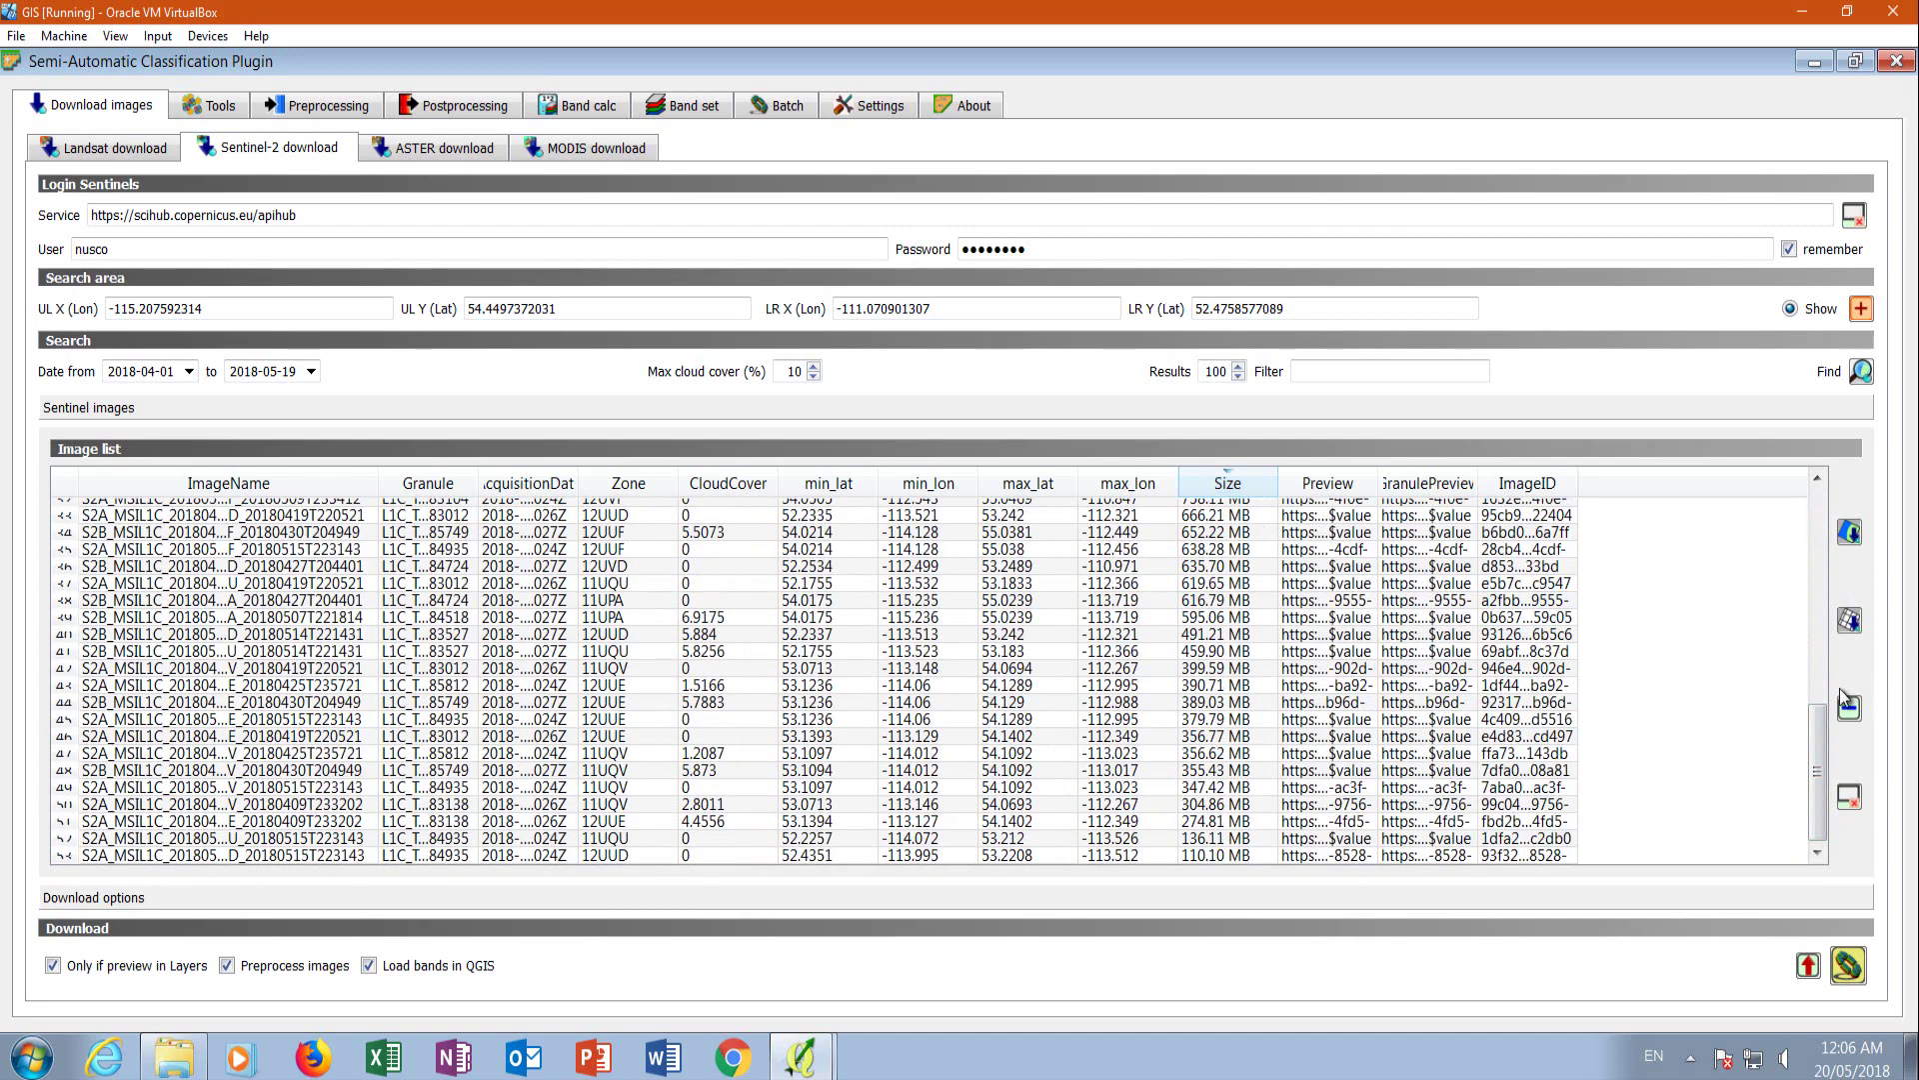
pyautogui.moveTo(1815, 748); pyautogui.dragTo(1845, 499)
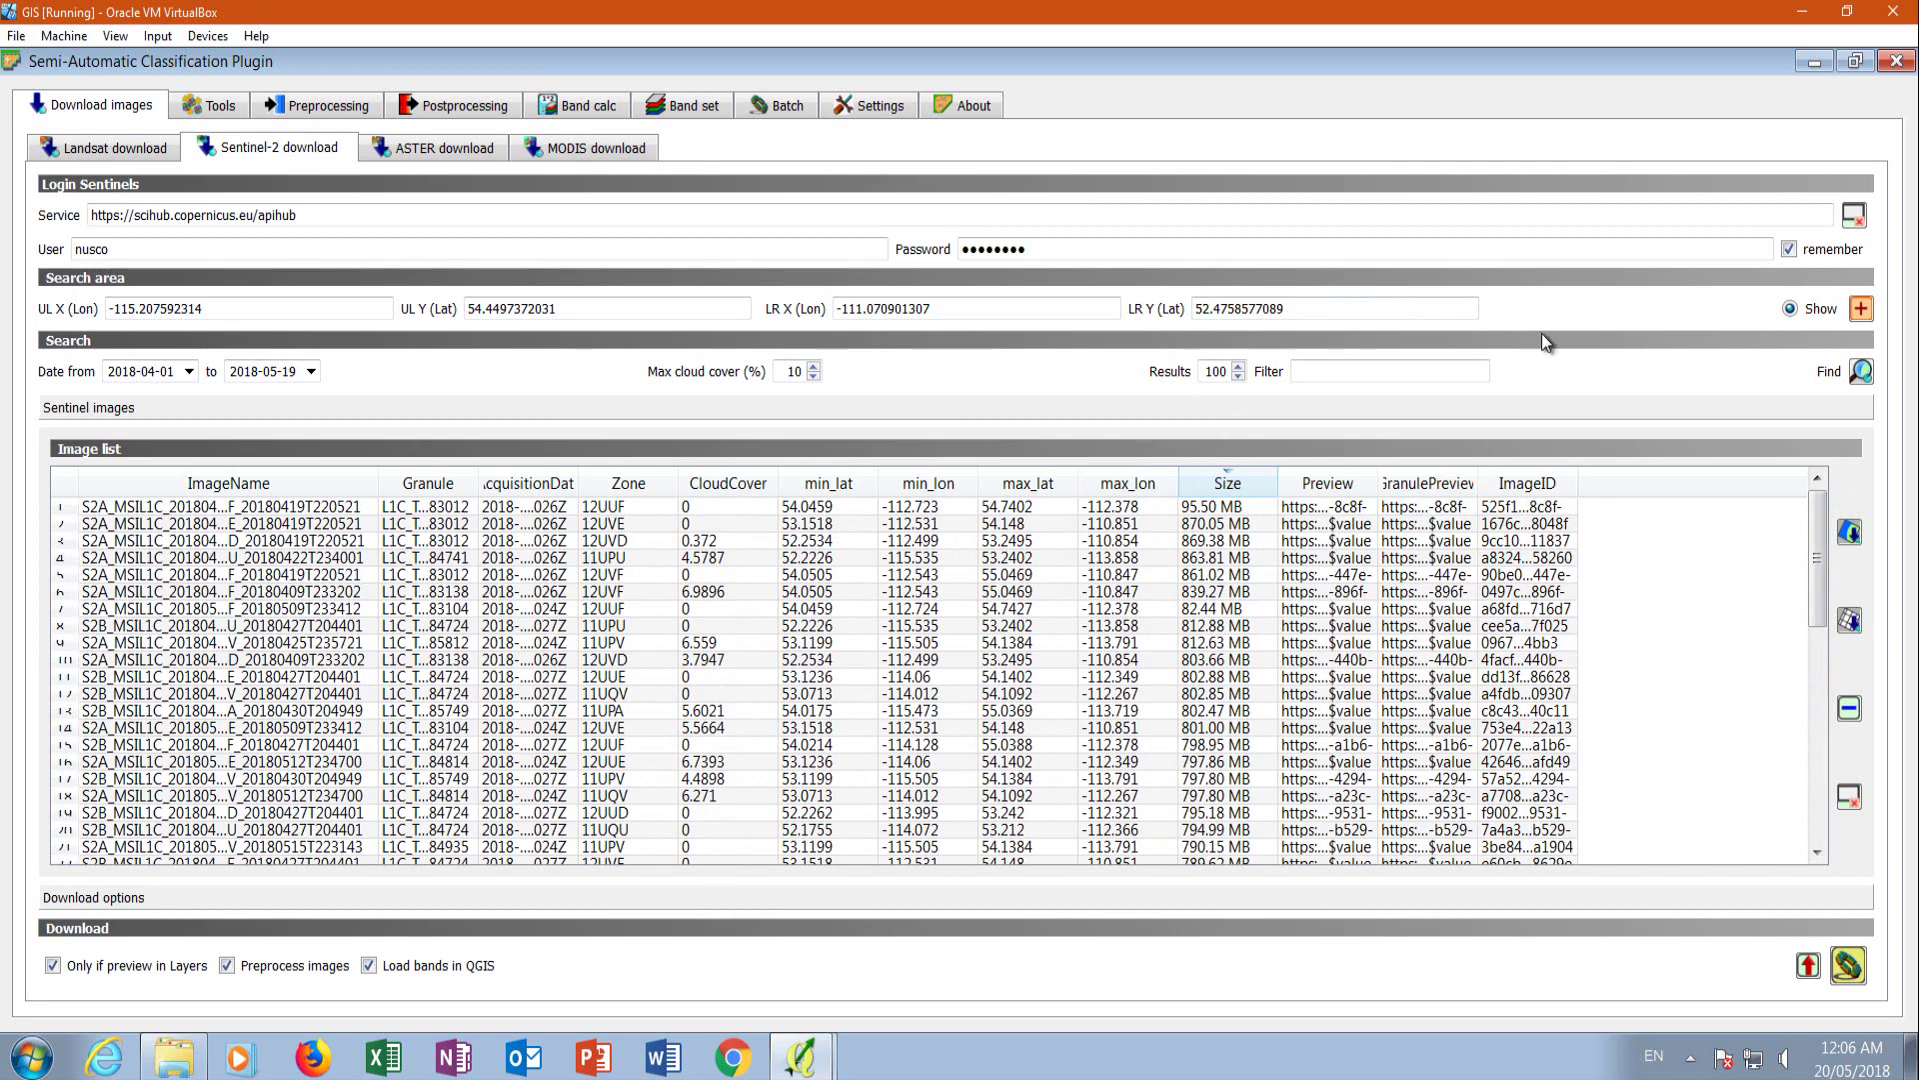
# Load the previews of images 2 to 16 in the list onto the map and switch back to the QGIS main window.
pyautogui.click(61, 524)
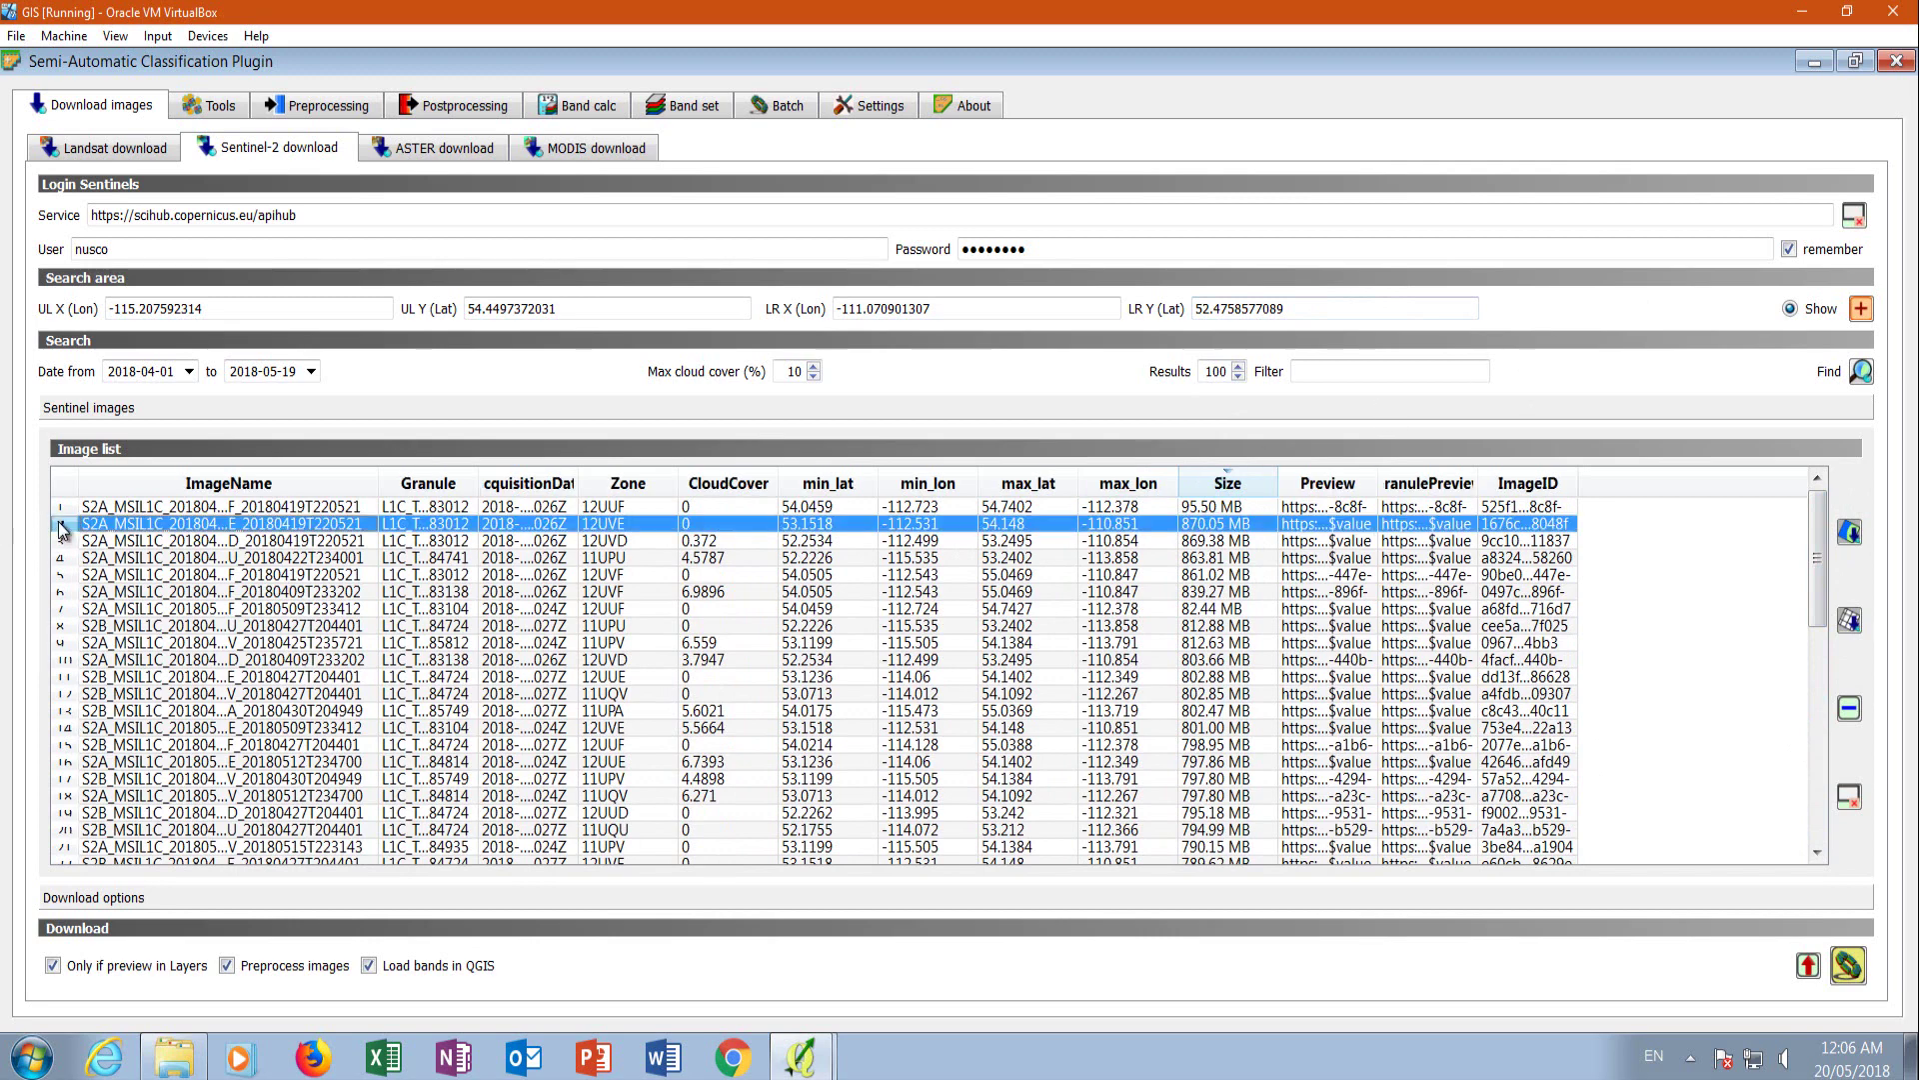
pyautogui.keyDown('shift'); pyautogui.click(66, 762); pyautogui.keyUp('shift')
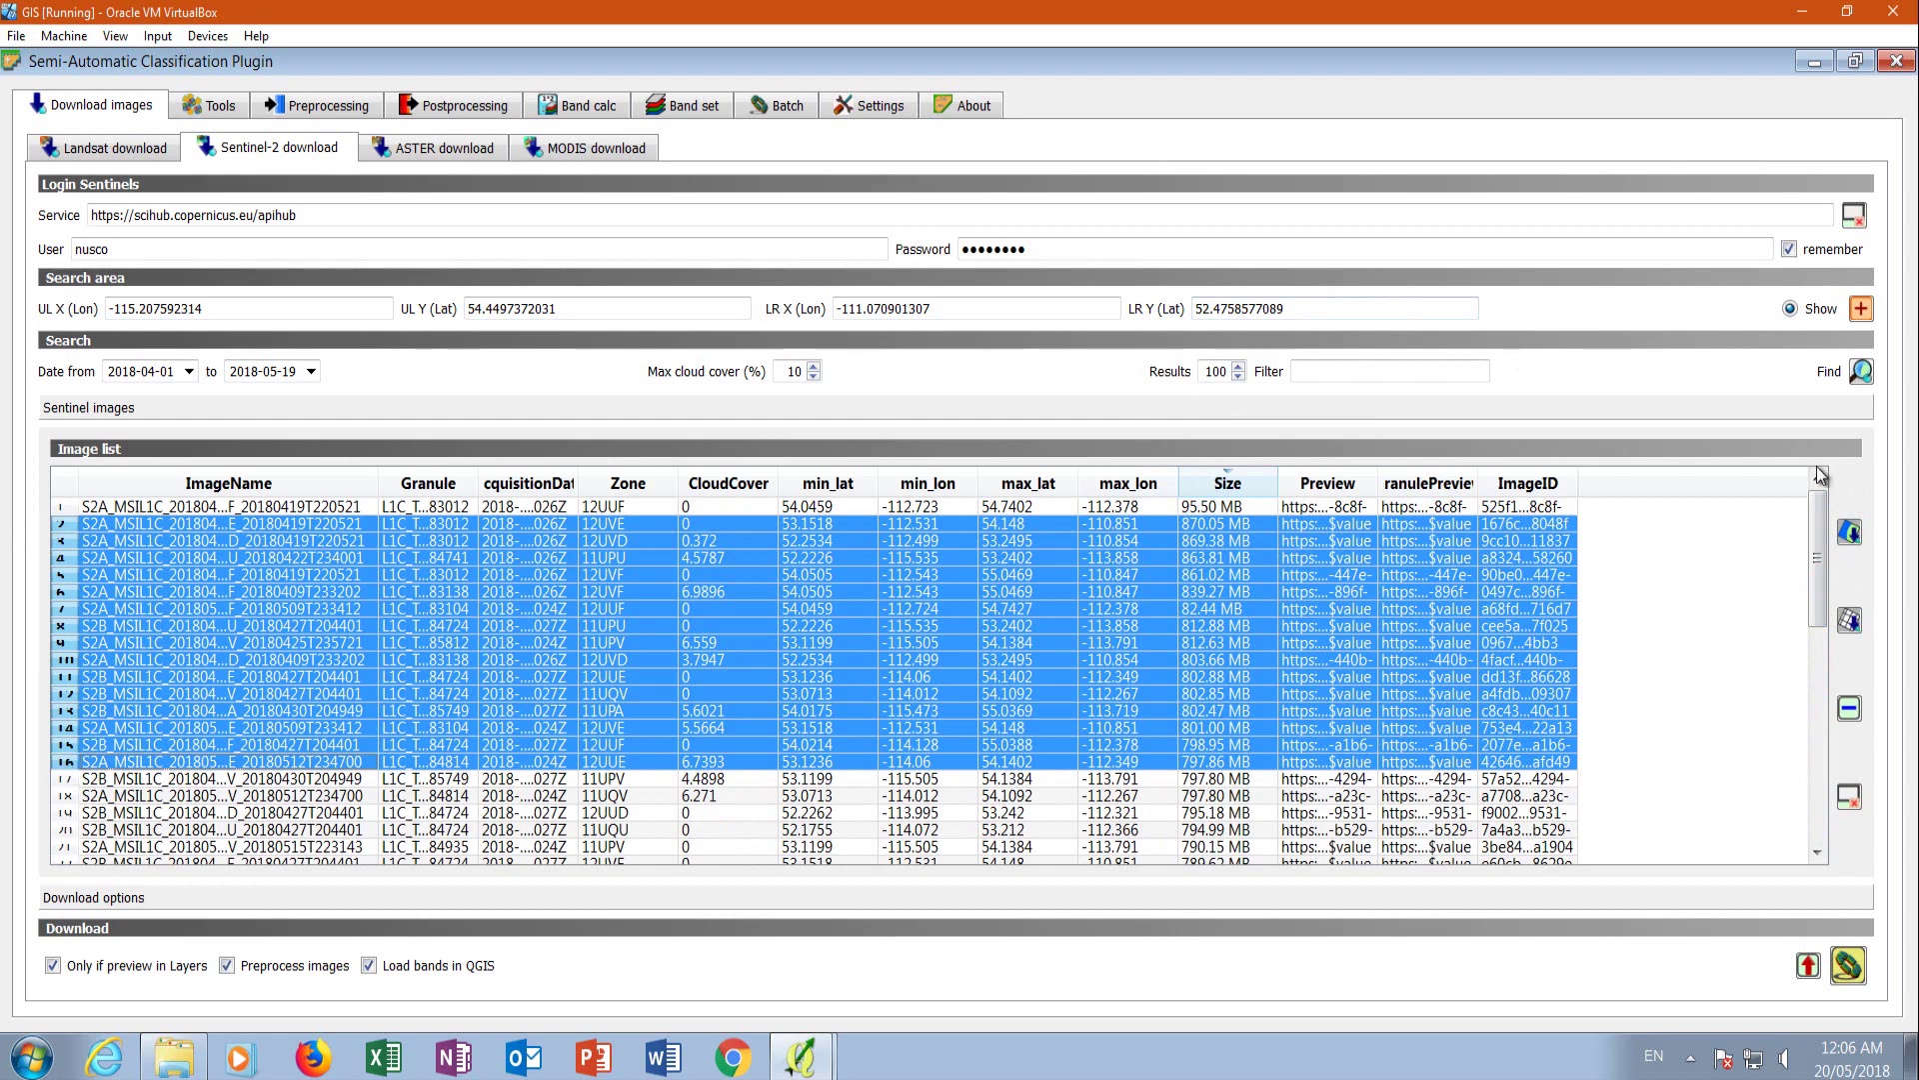
pyautogui.click(1850, 533)
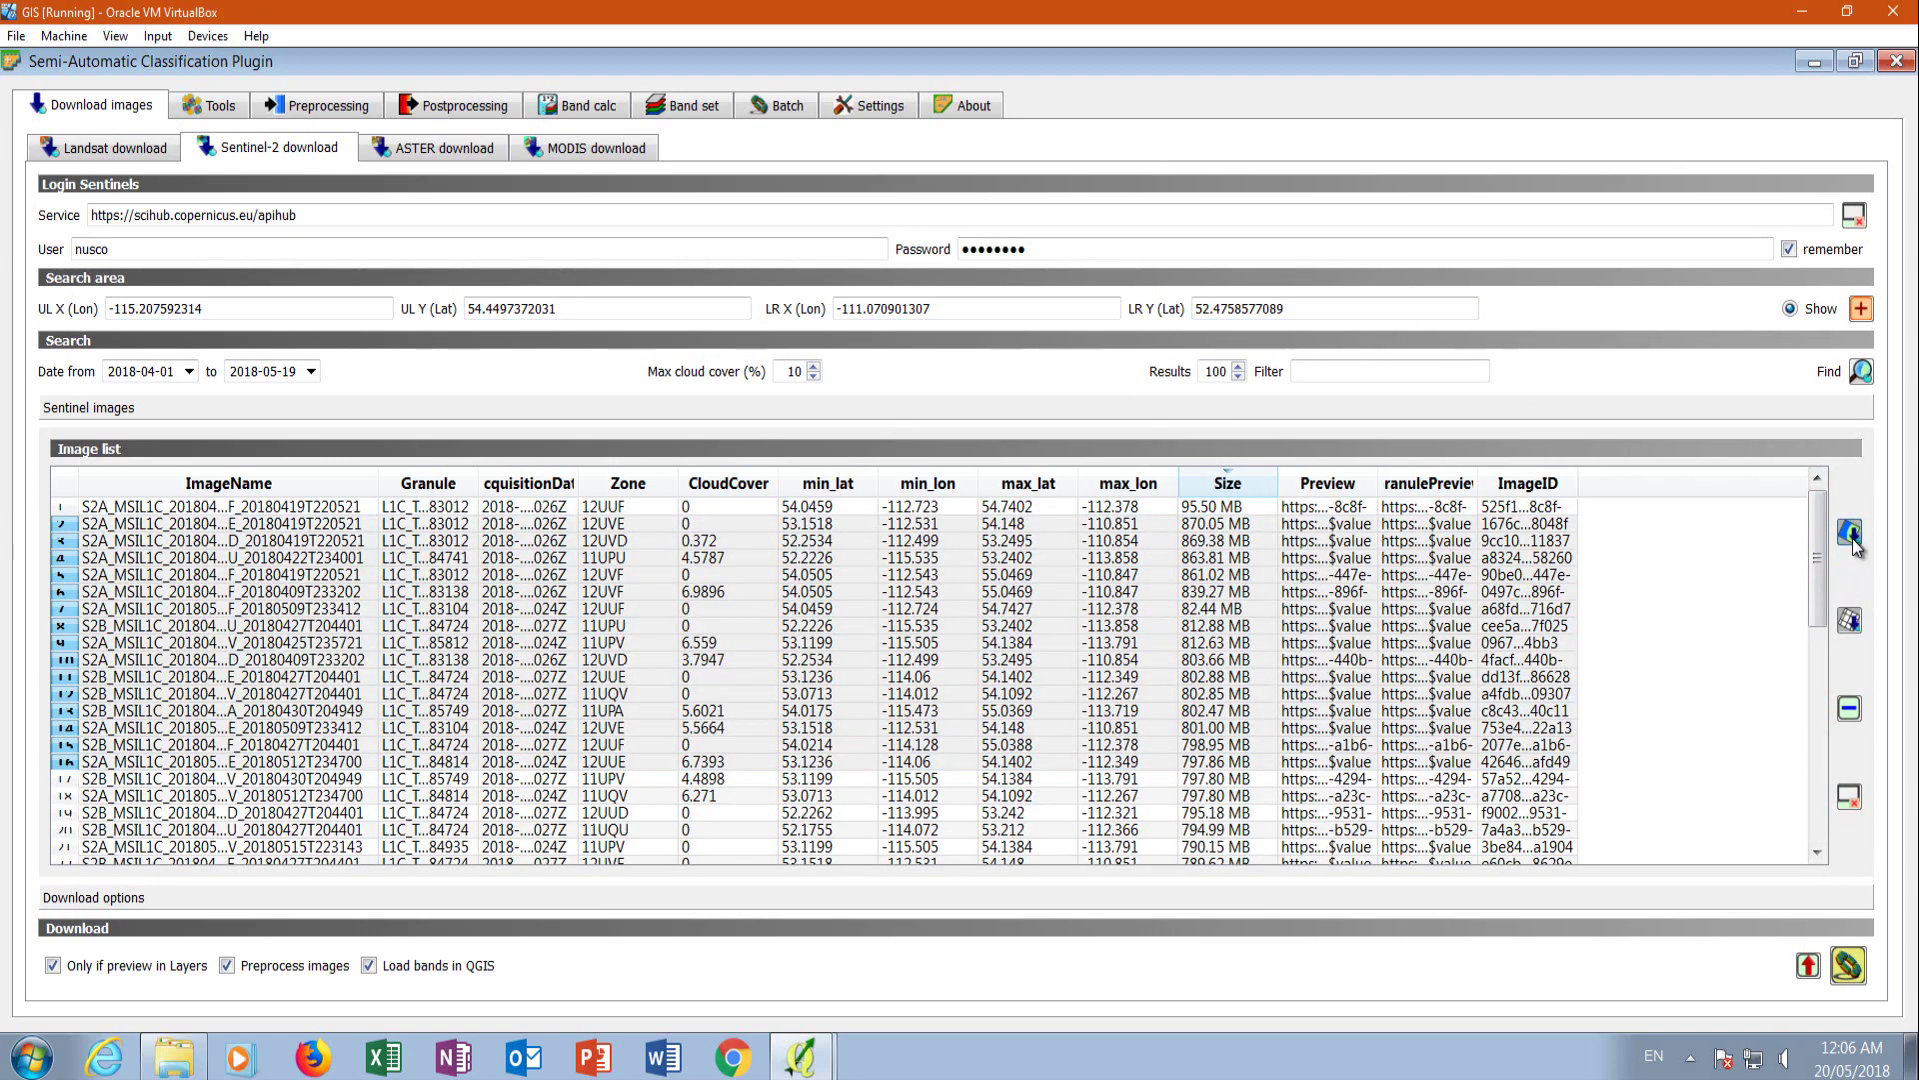
pyautogui.click(1813, 62)
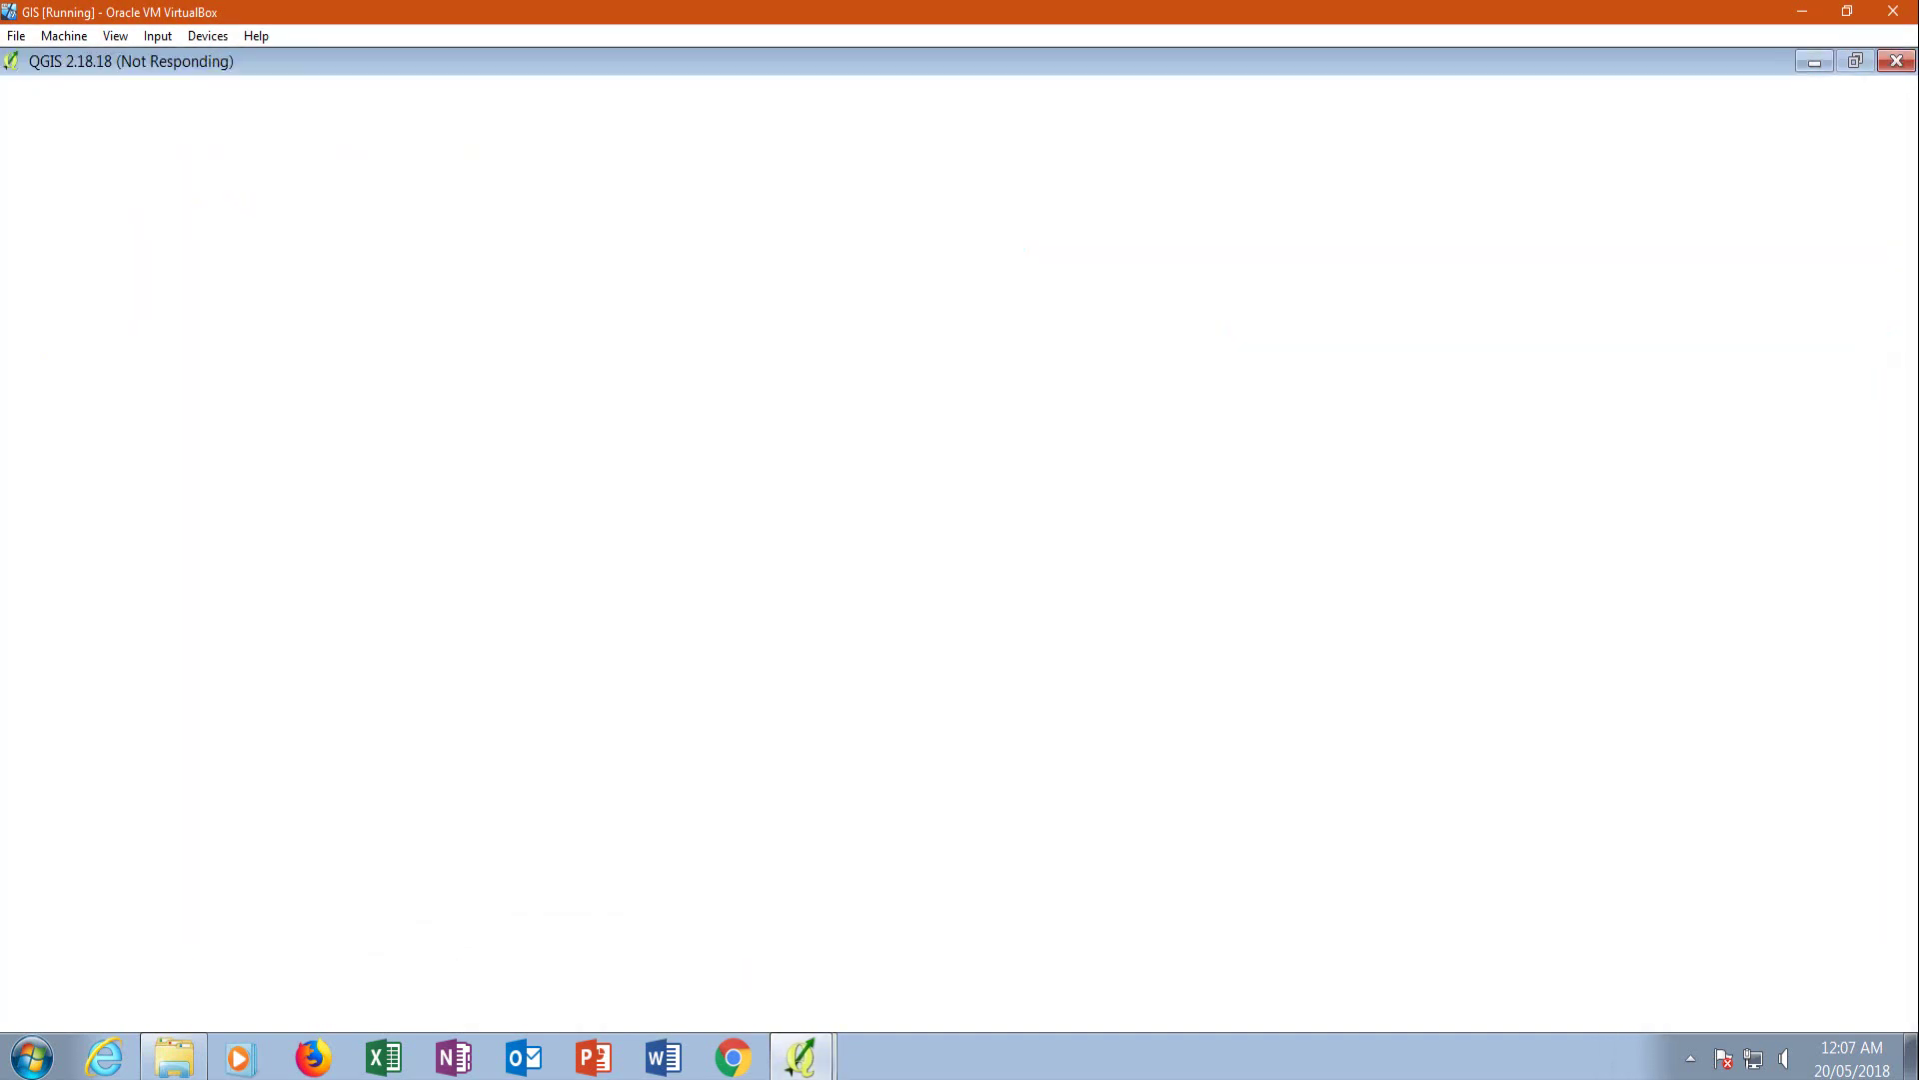
pyautogui.click(800, 1057)
pyautogui.click(735, 1000)
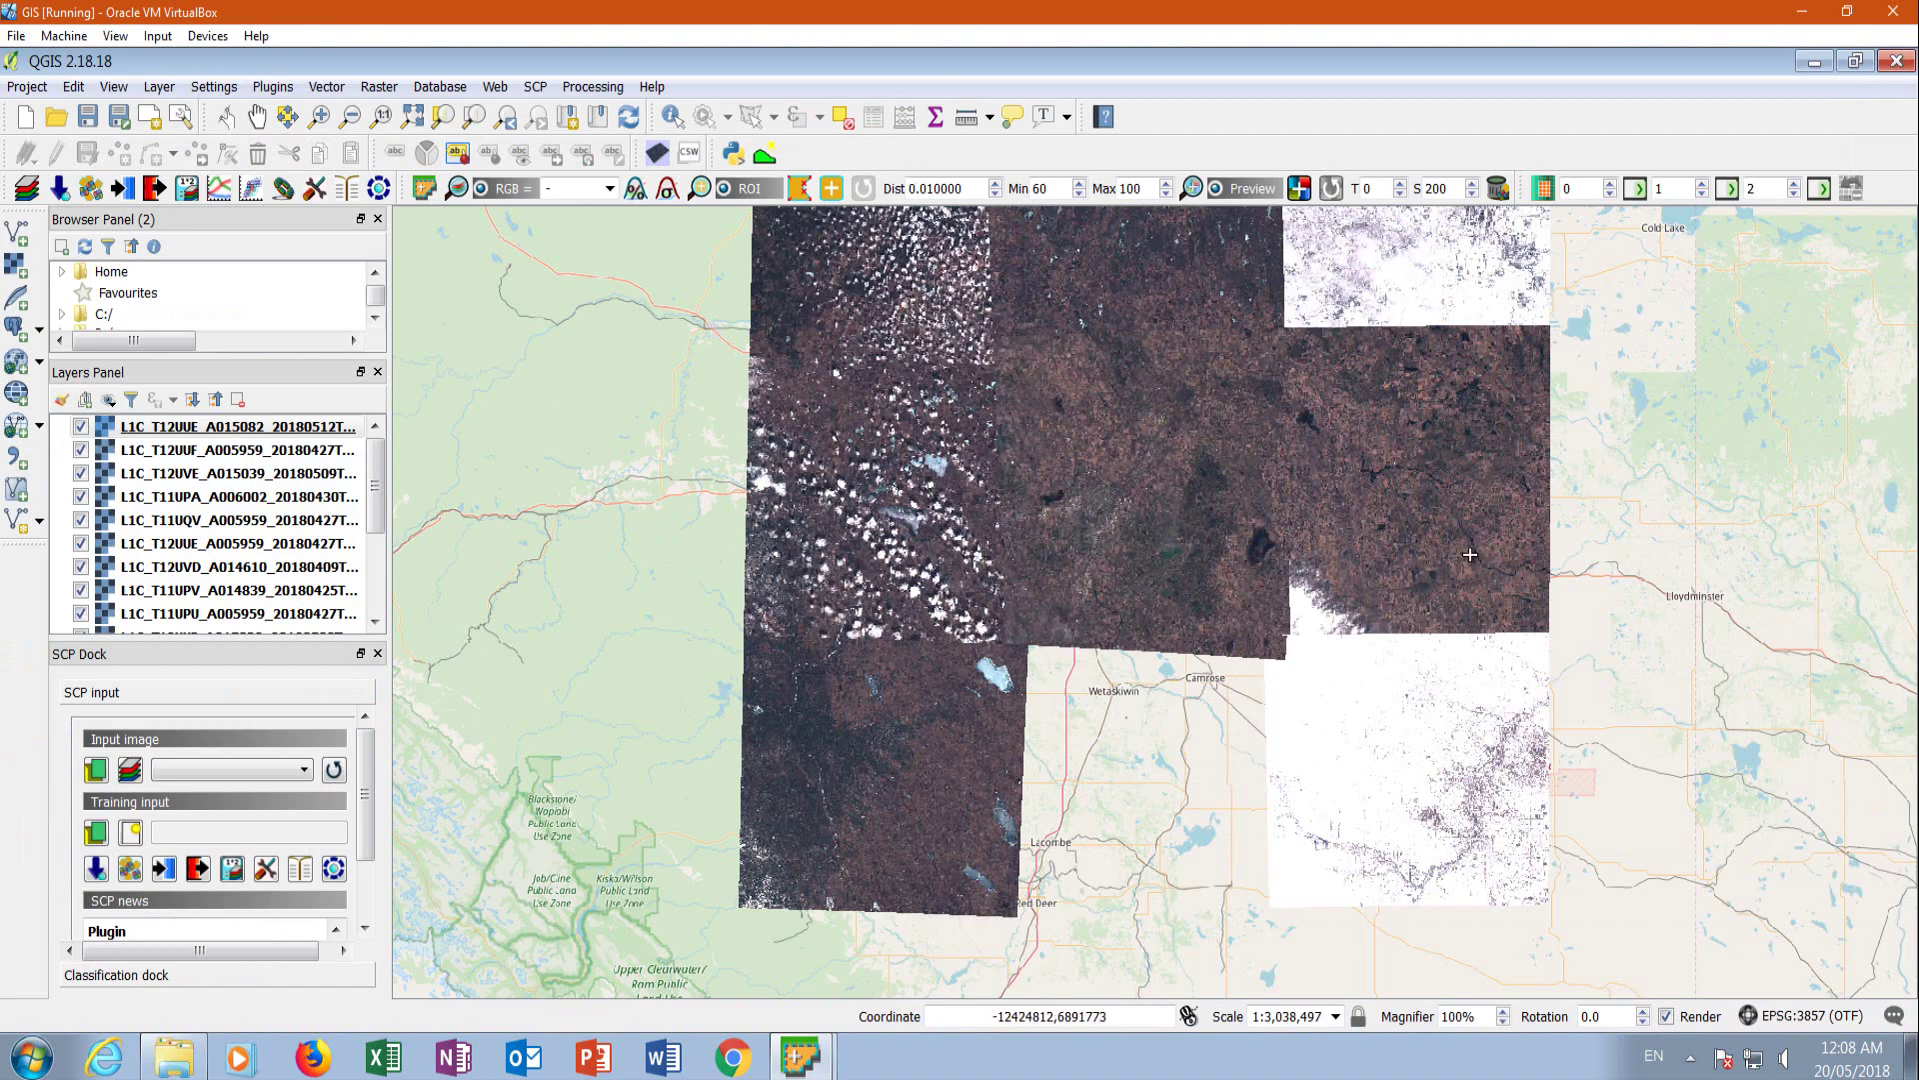
# Look through the layer list and hide all layers on the map.
pyautogui.moveTo(376, 520); pyautogui.dragTo(376, 634)
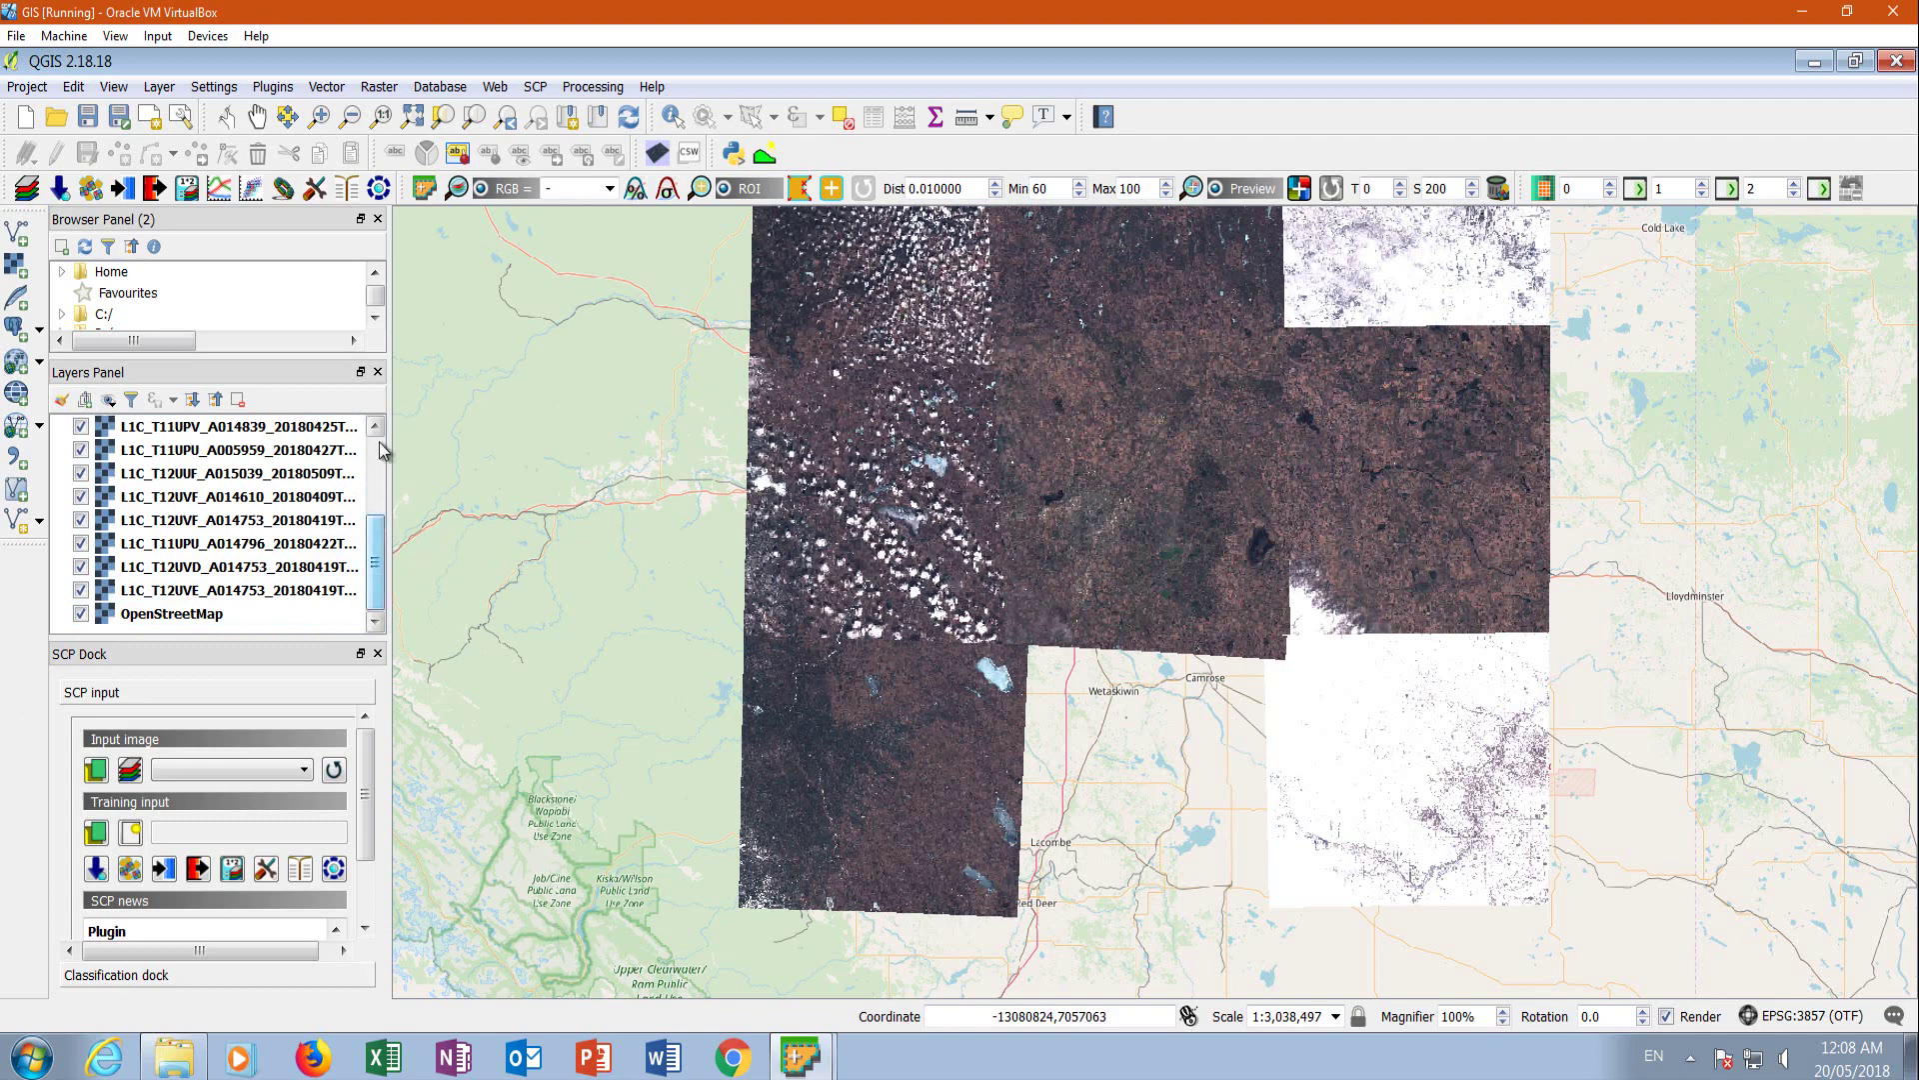
pyautogui.moveTo(377, 515); pyautogui.dragTo(198, 416)
pyautogui.click(109, 399)
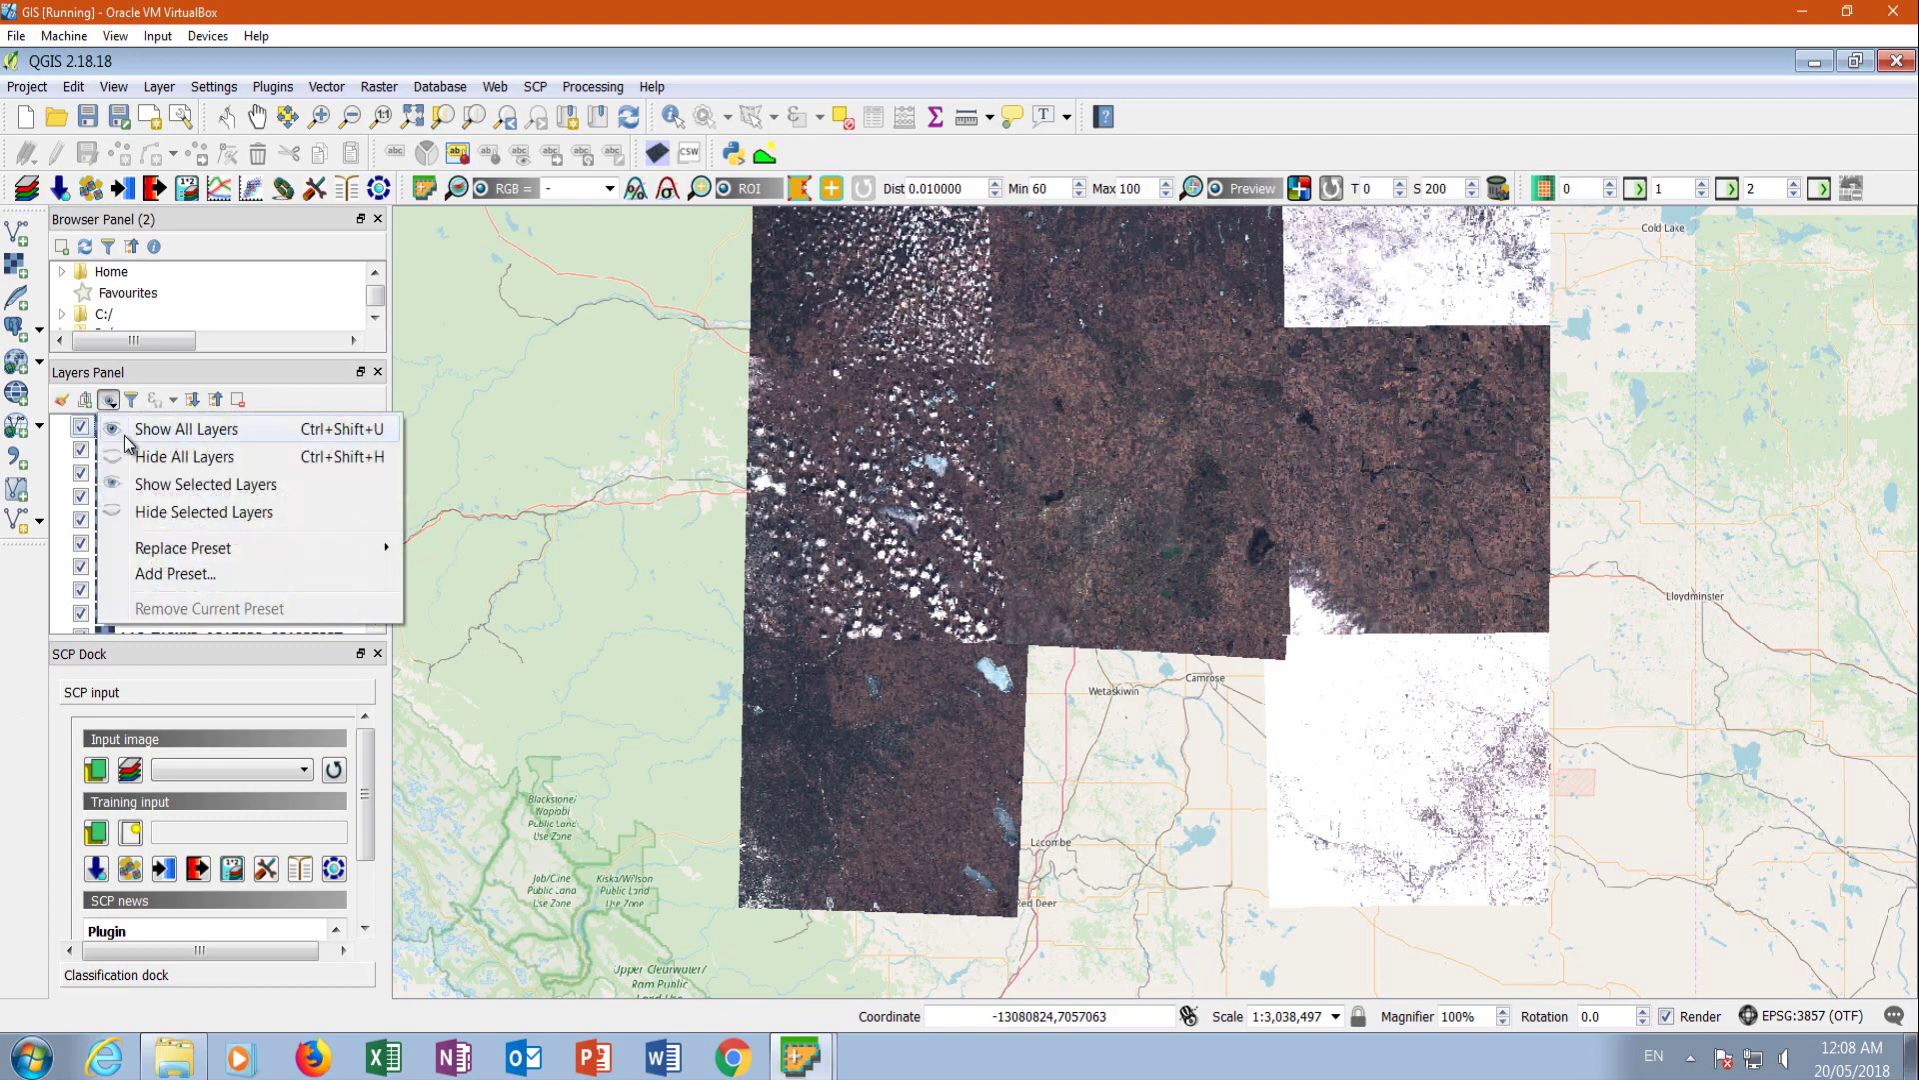
pyautogui.click(192, 457)
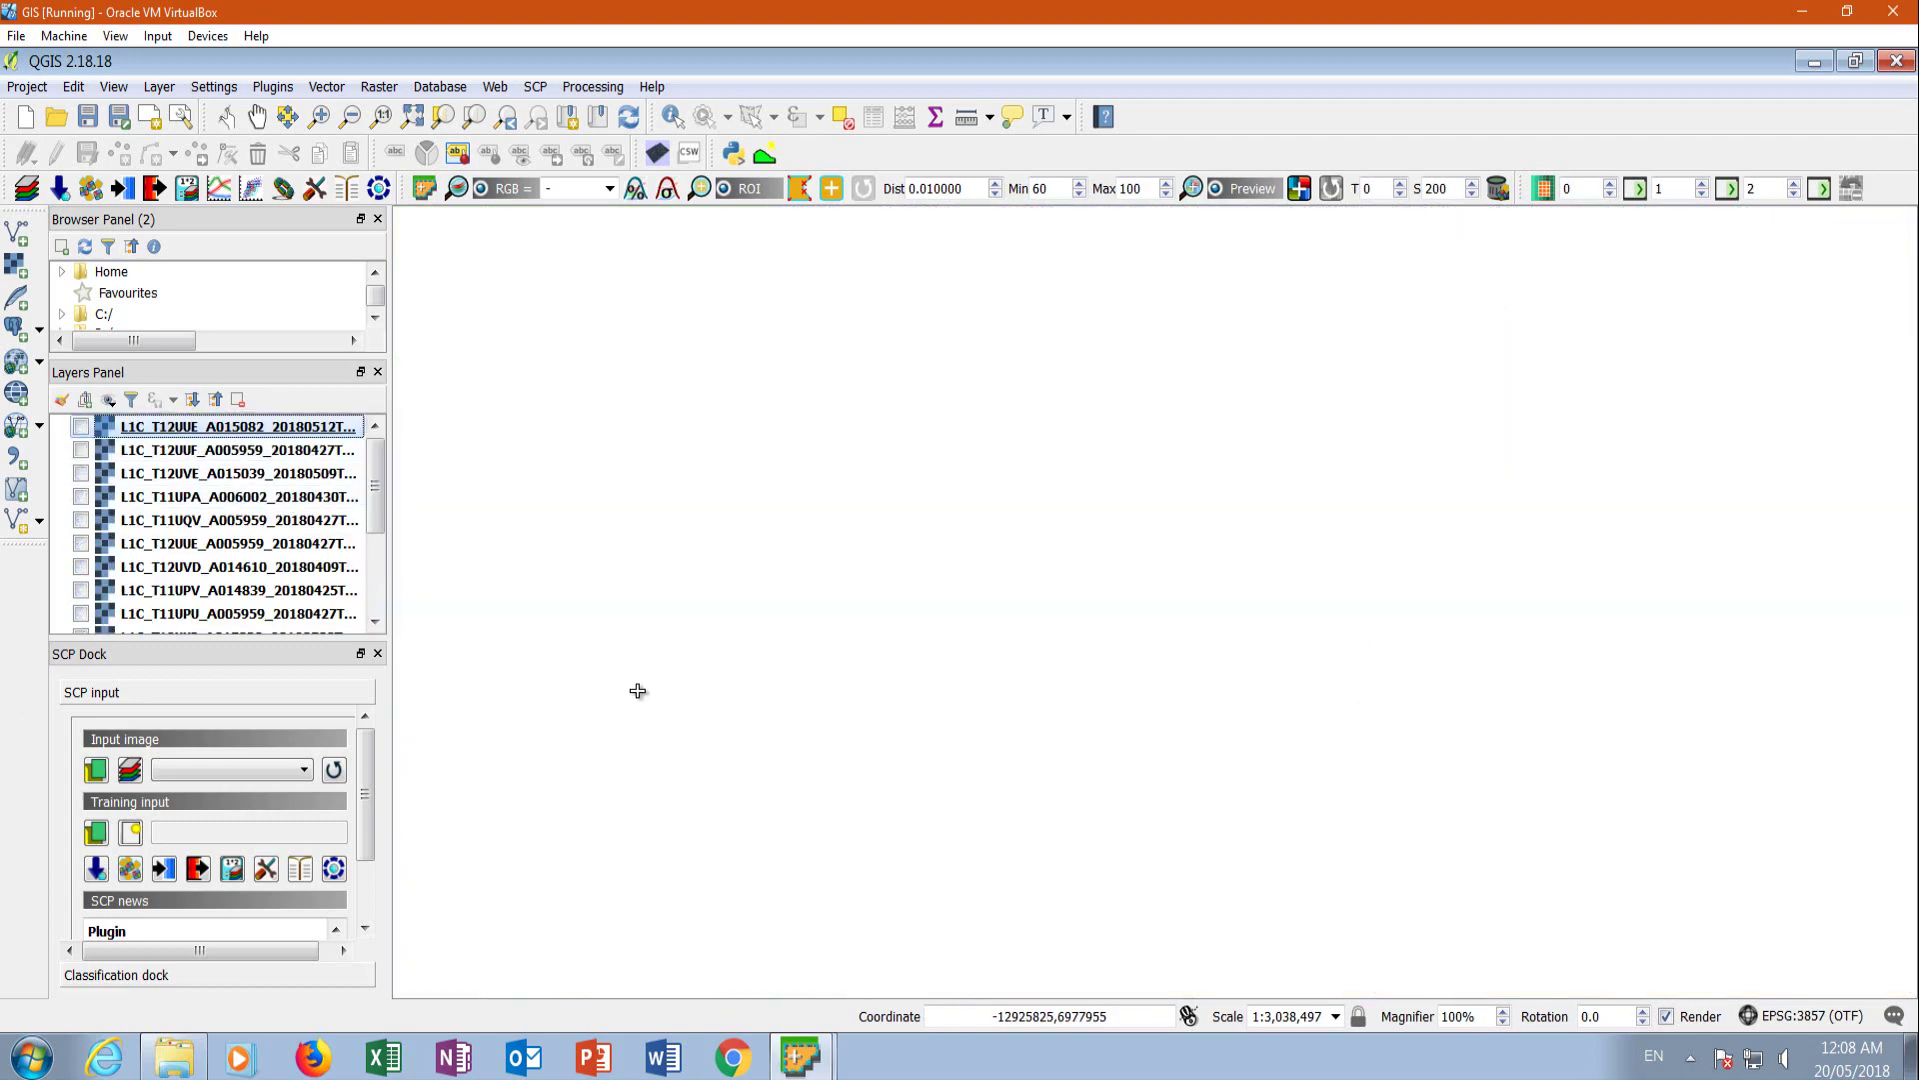
# Show each of the first nine image previews alone on the map, one after another, to compare coverage and clouds.
pyautogui.click(80, 427)
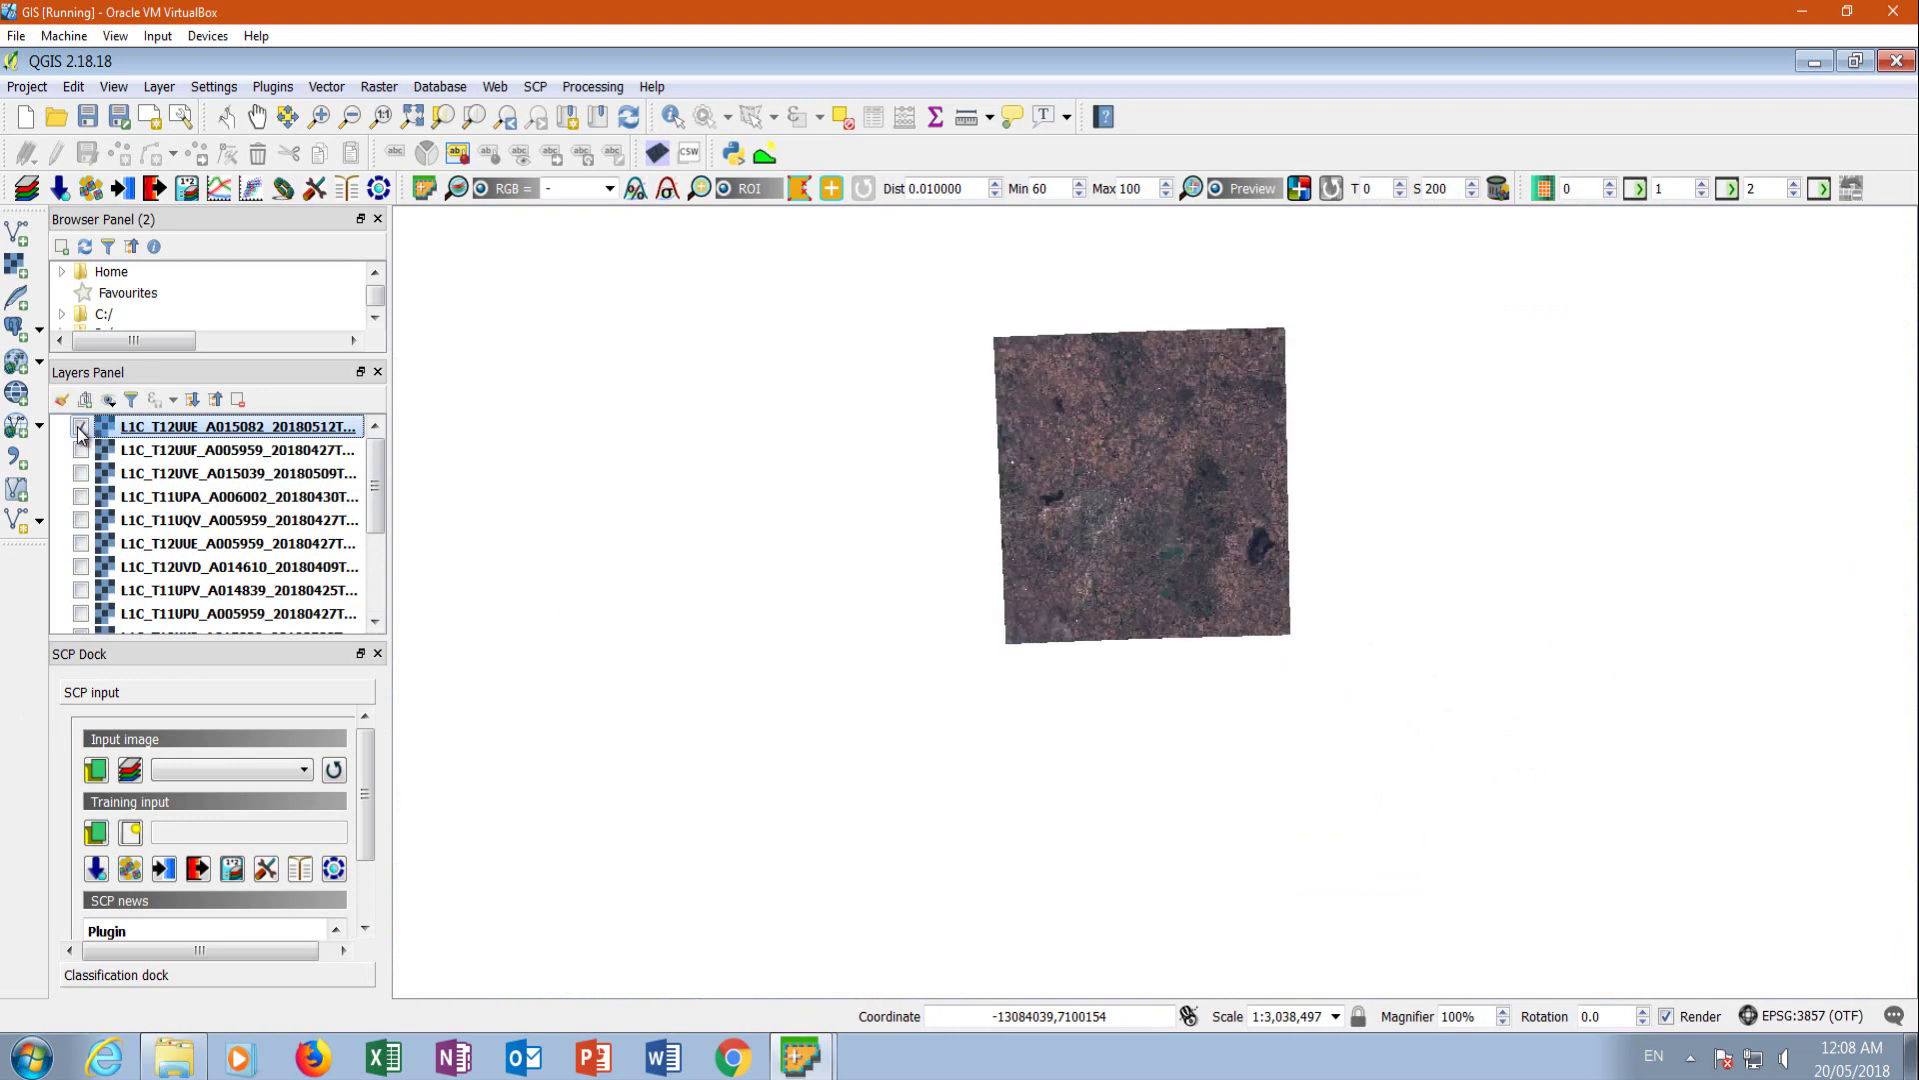
pyautogui.click(80, 426)
pyautogui.click(80, 450)
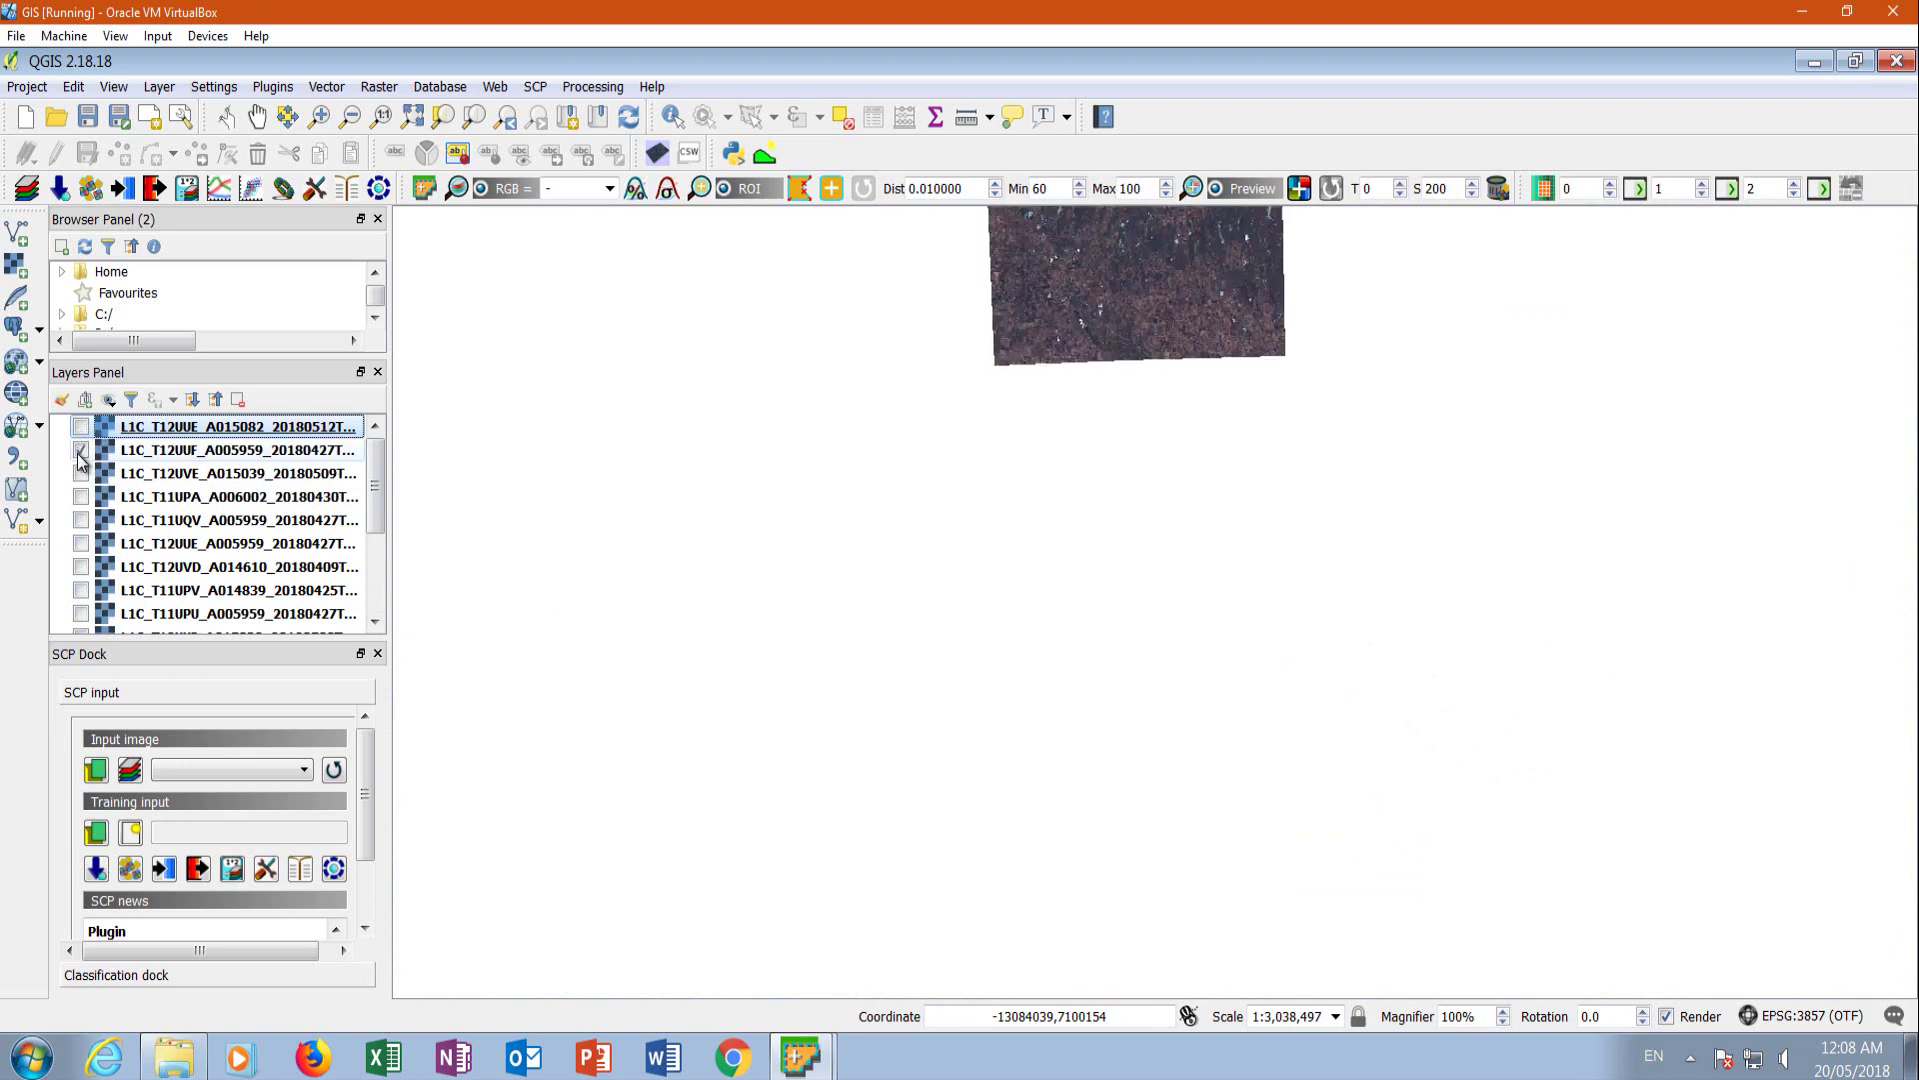
pyautogui.click(80, 450)
pyautogui.click(80, 472)
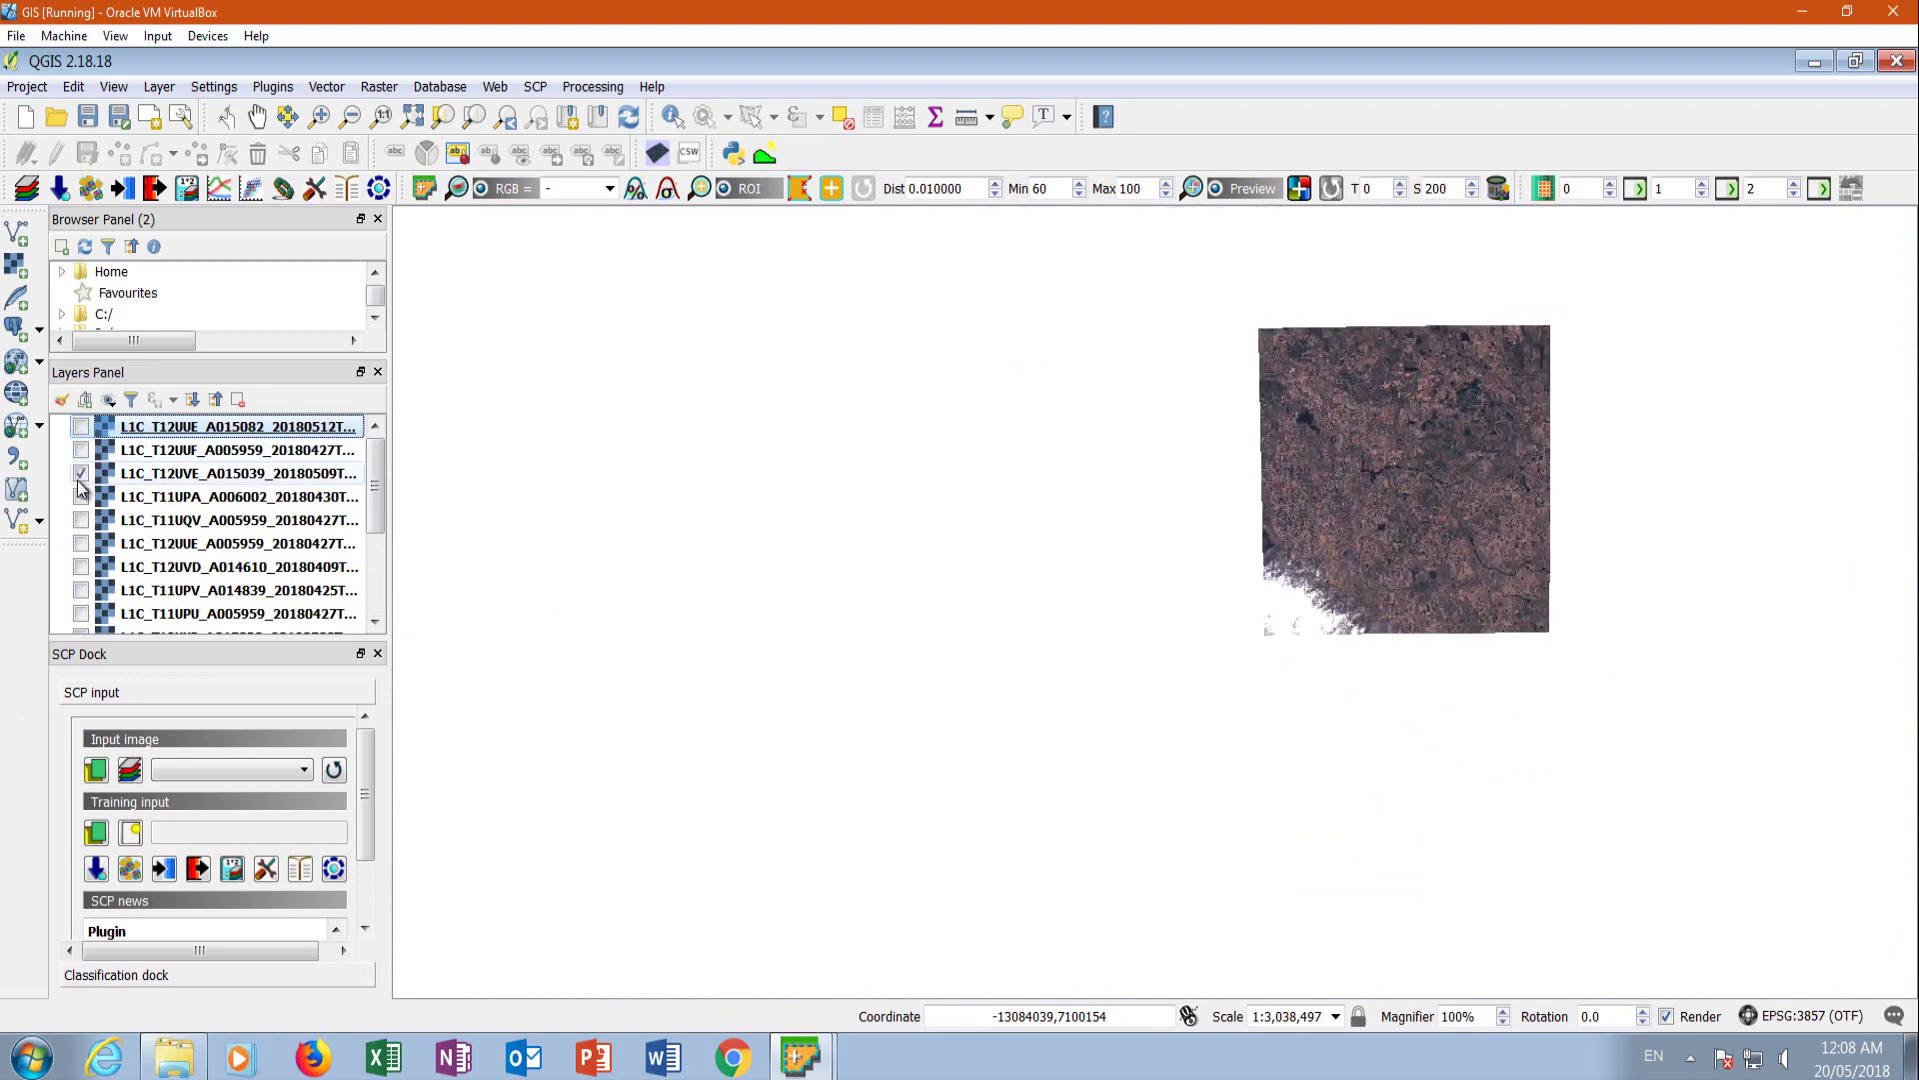
pyautogui.click(80, 473)
pyautogui.click(80, 497)
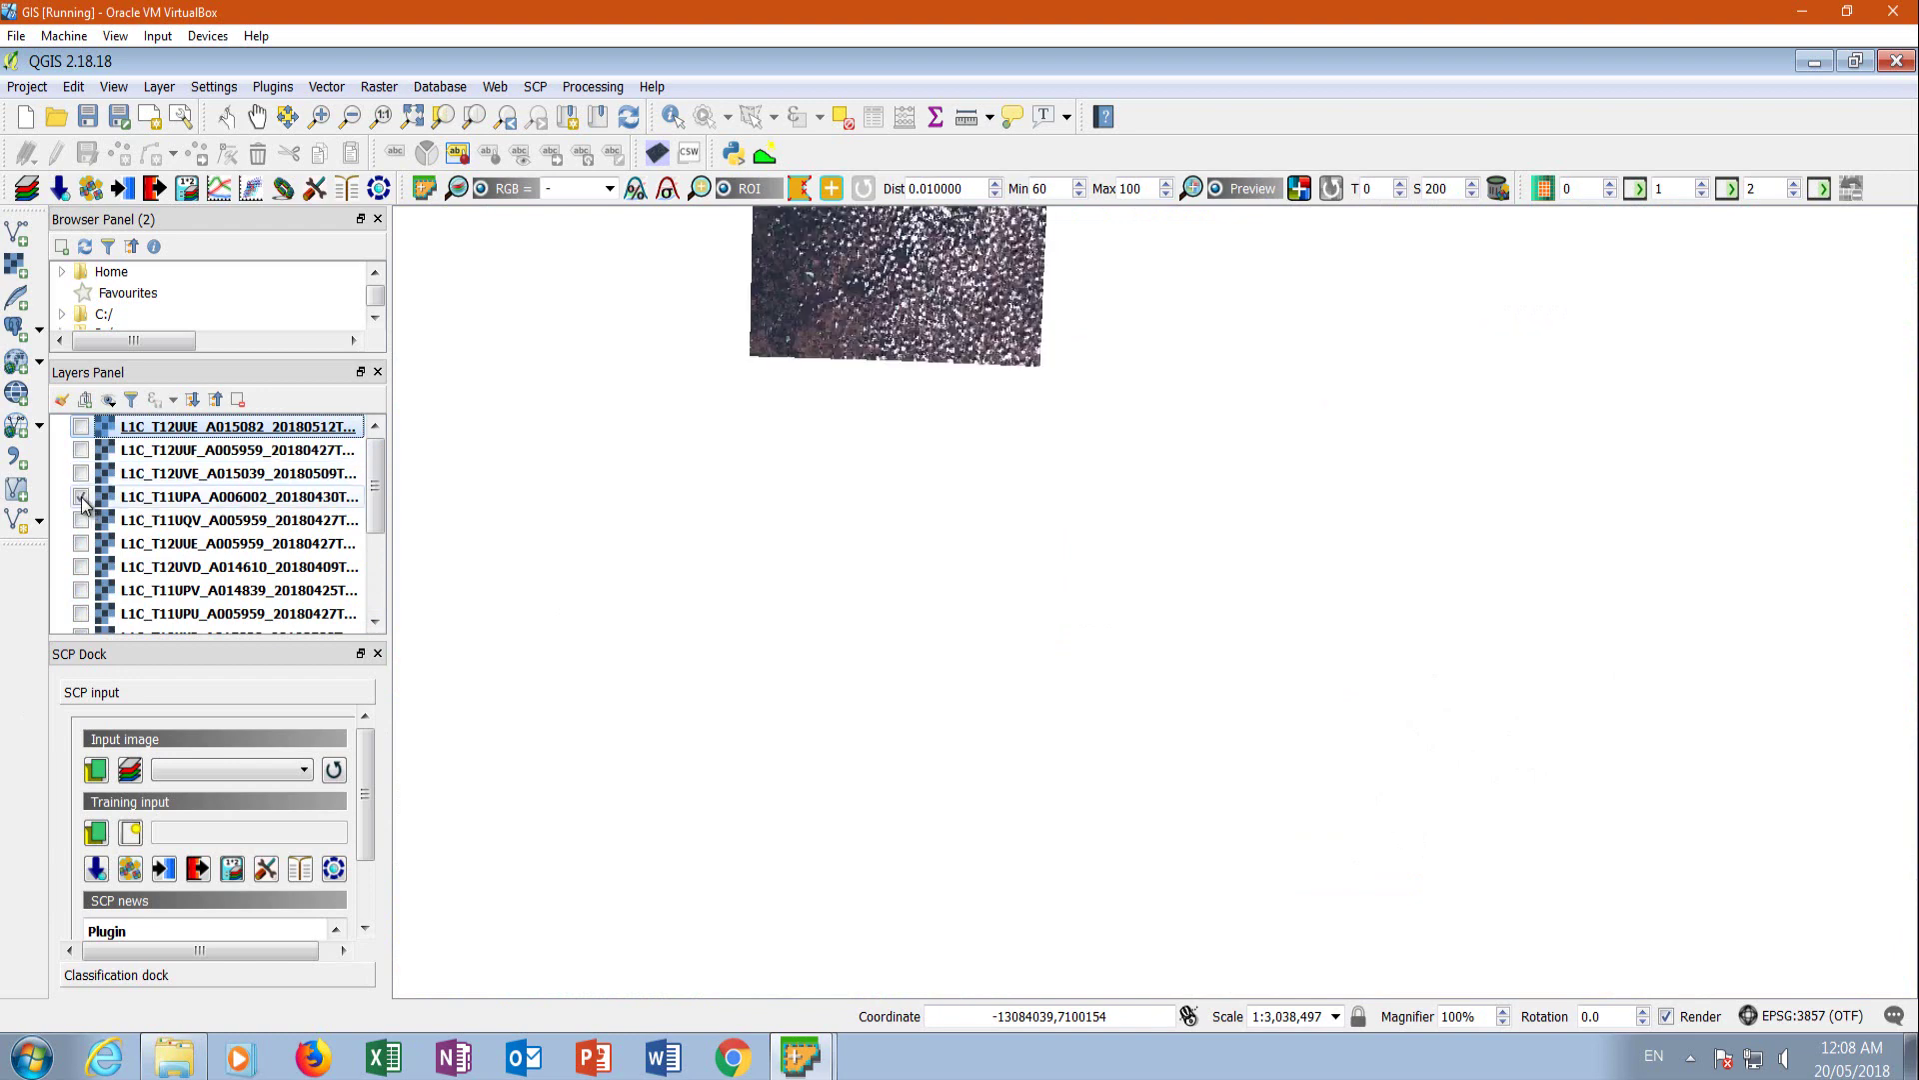
pyautogui.click(80, 497)
pyautogui.click(80, 519)
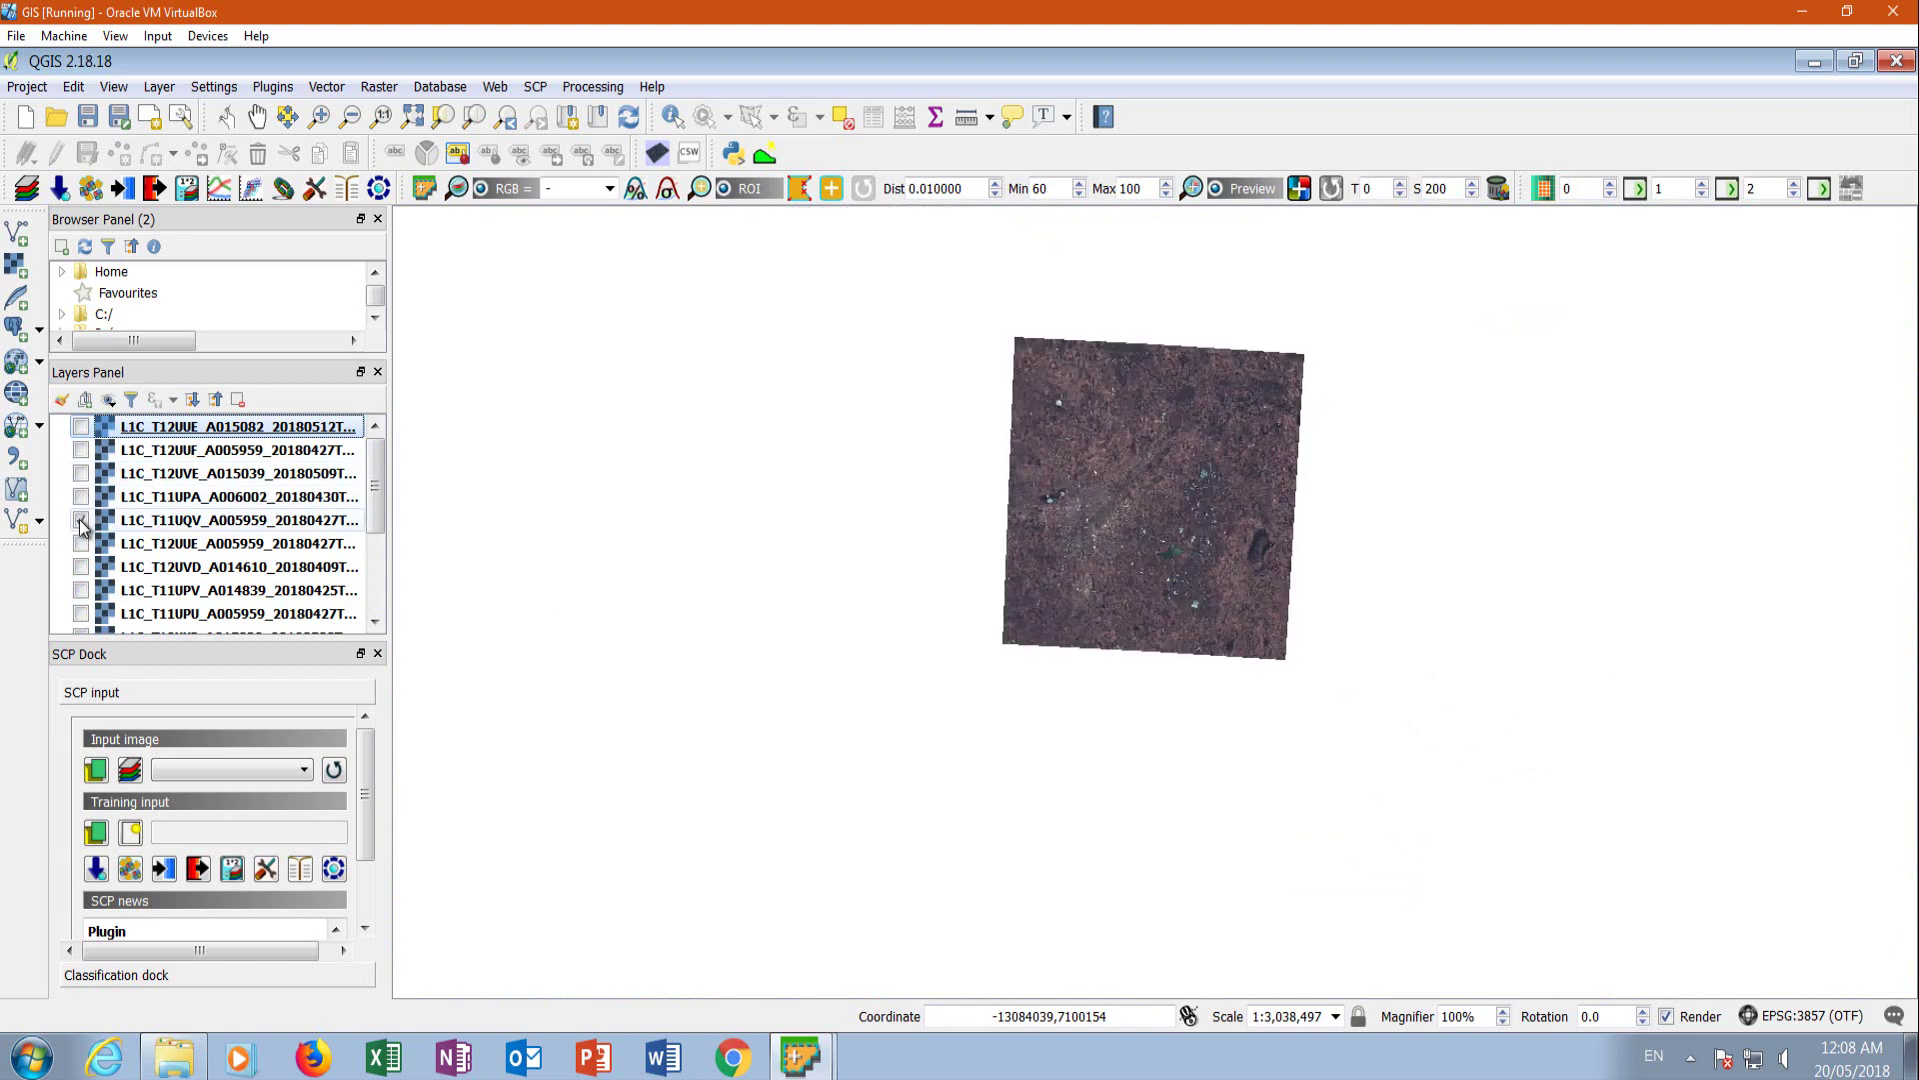
pyautogui.click(80, 519)
pyautogui.click(80, 542)
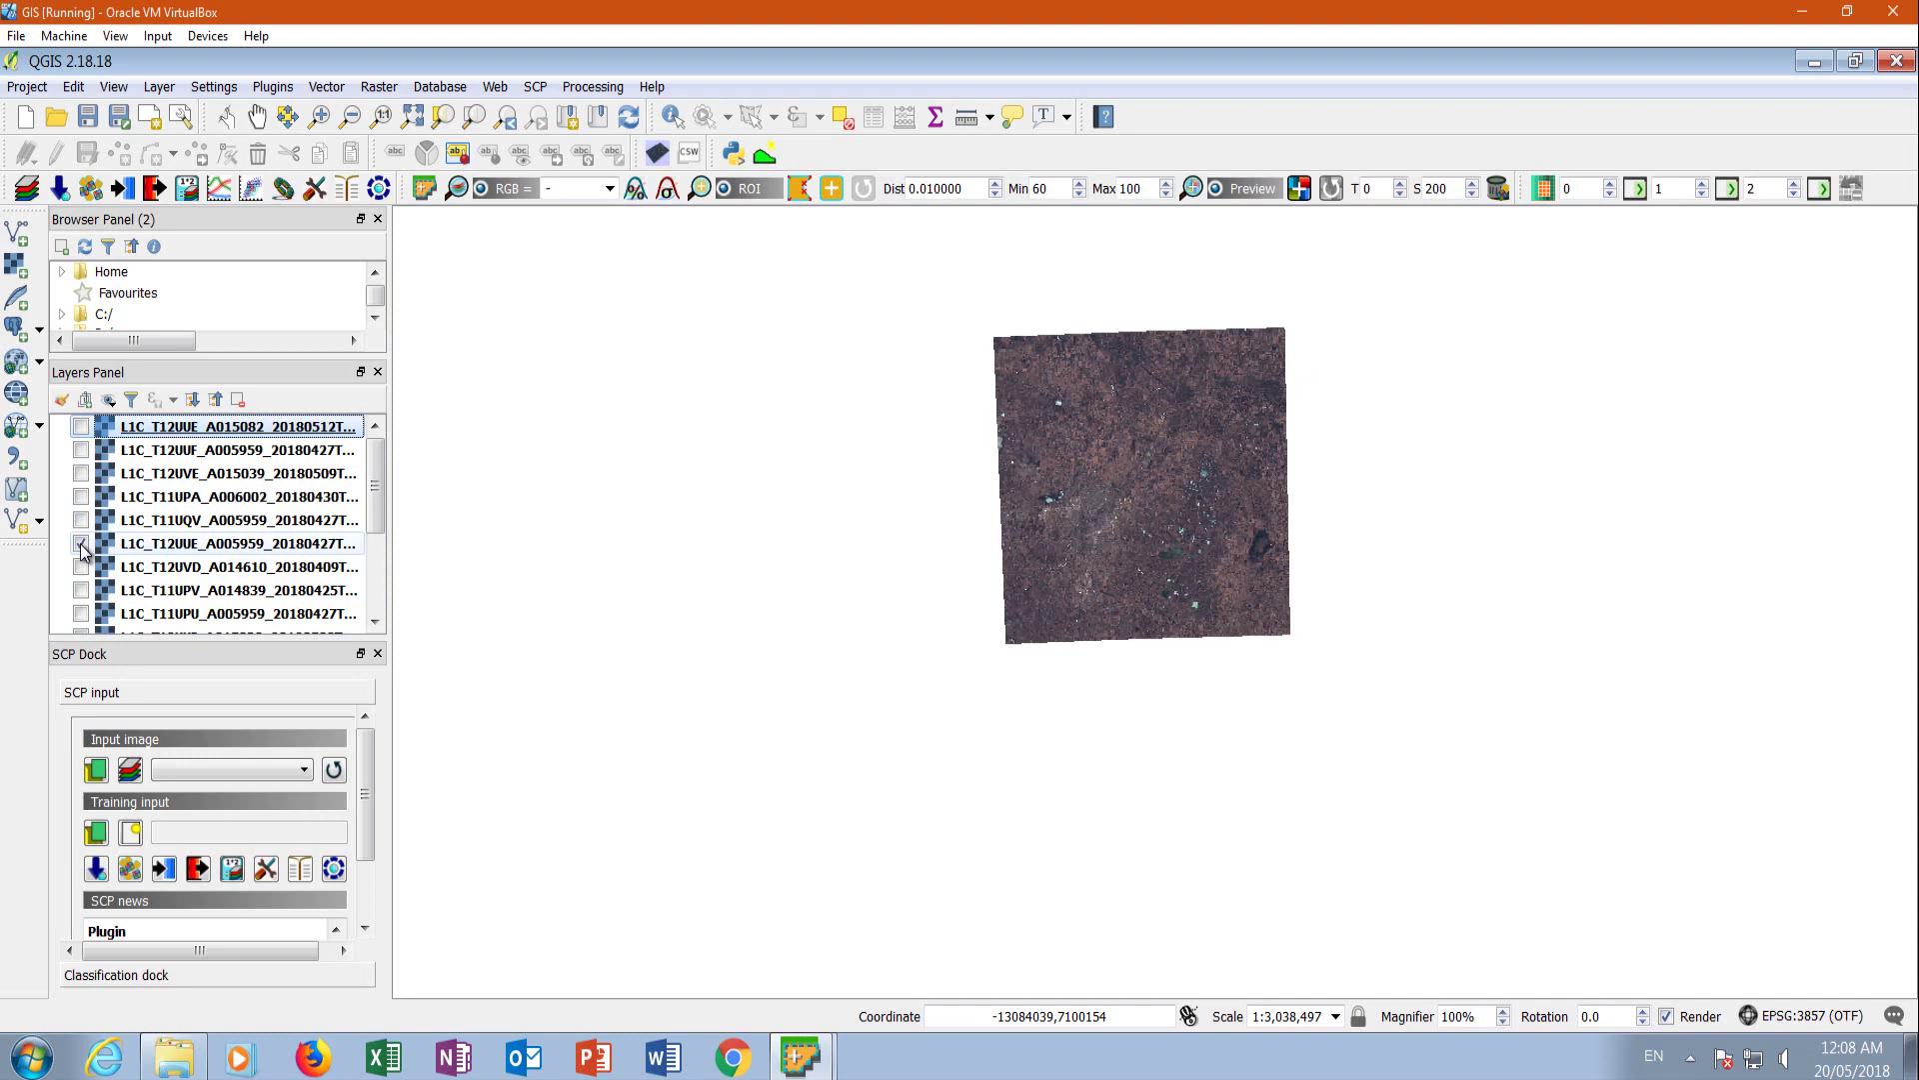
pyautogui.click(80, 544)
pyautogui.click(81, 566)
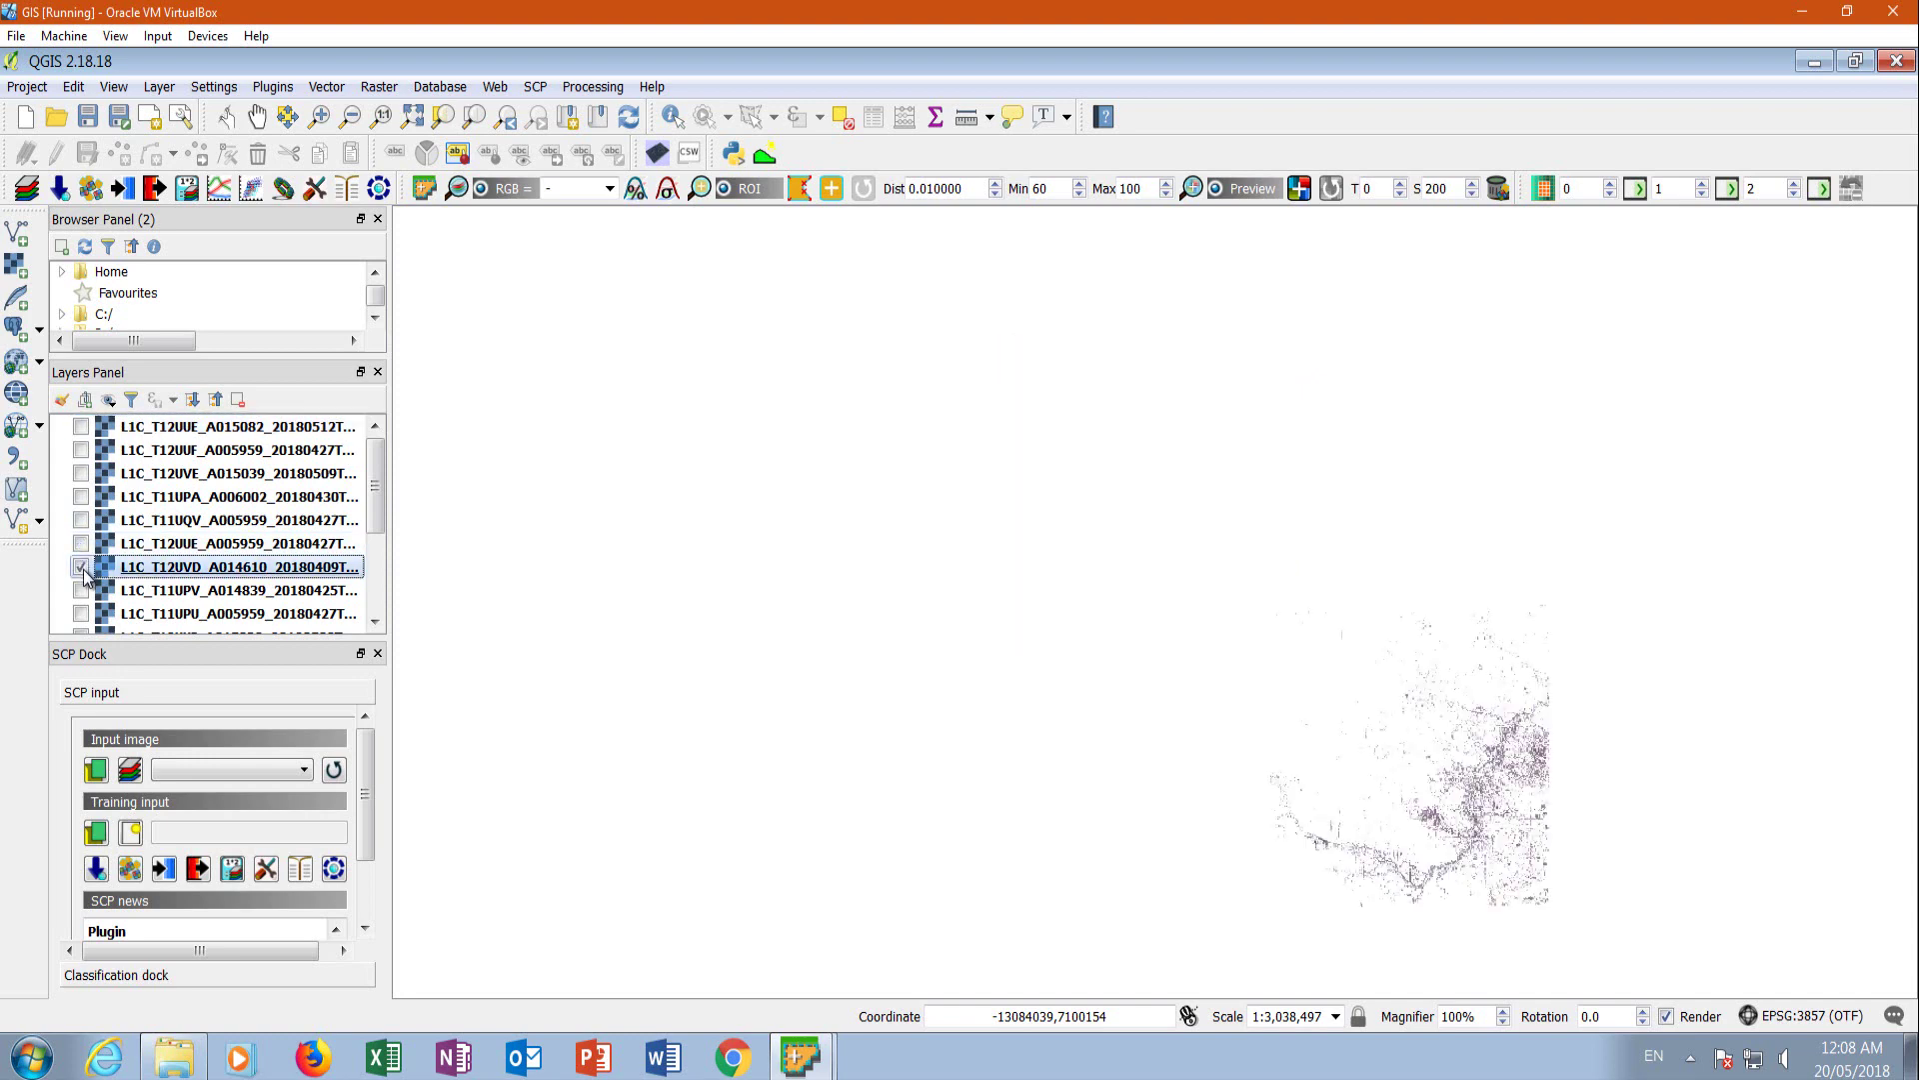
pyautogui.click(81, 567)
pyautogui.click(81, 590)
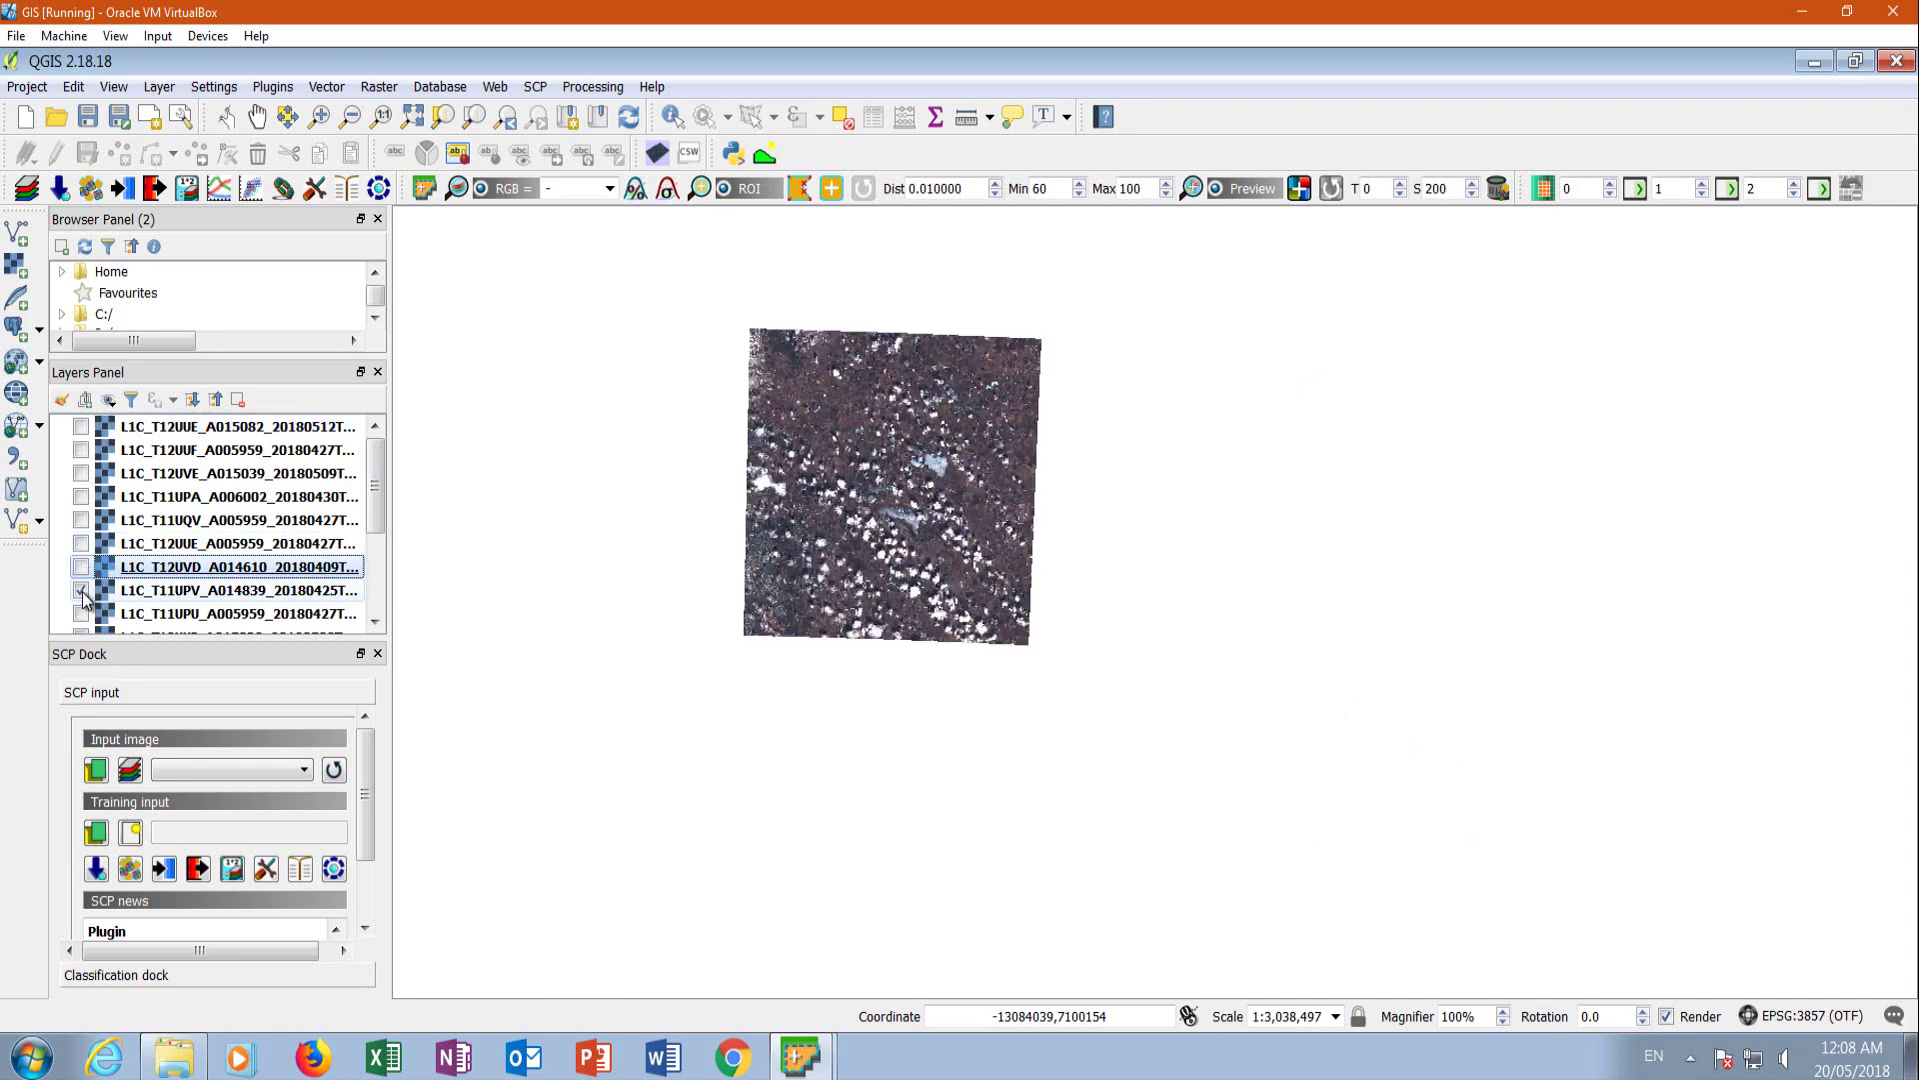
pyautogui.click(81, 590)
pyautogui.click(81, 612)
pyautogui.click(81, 613)
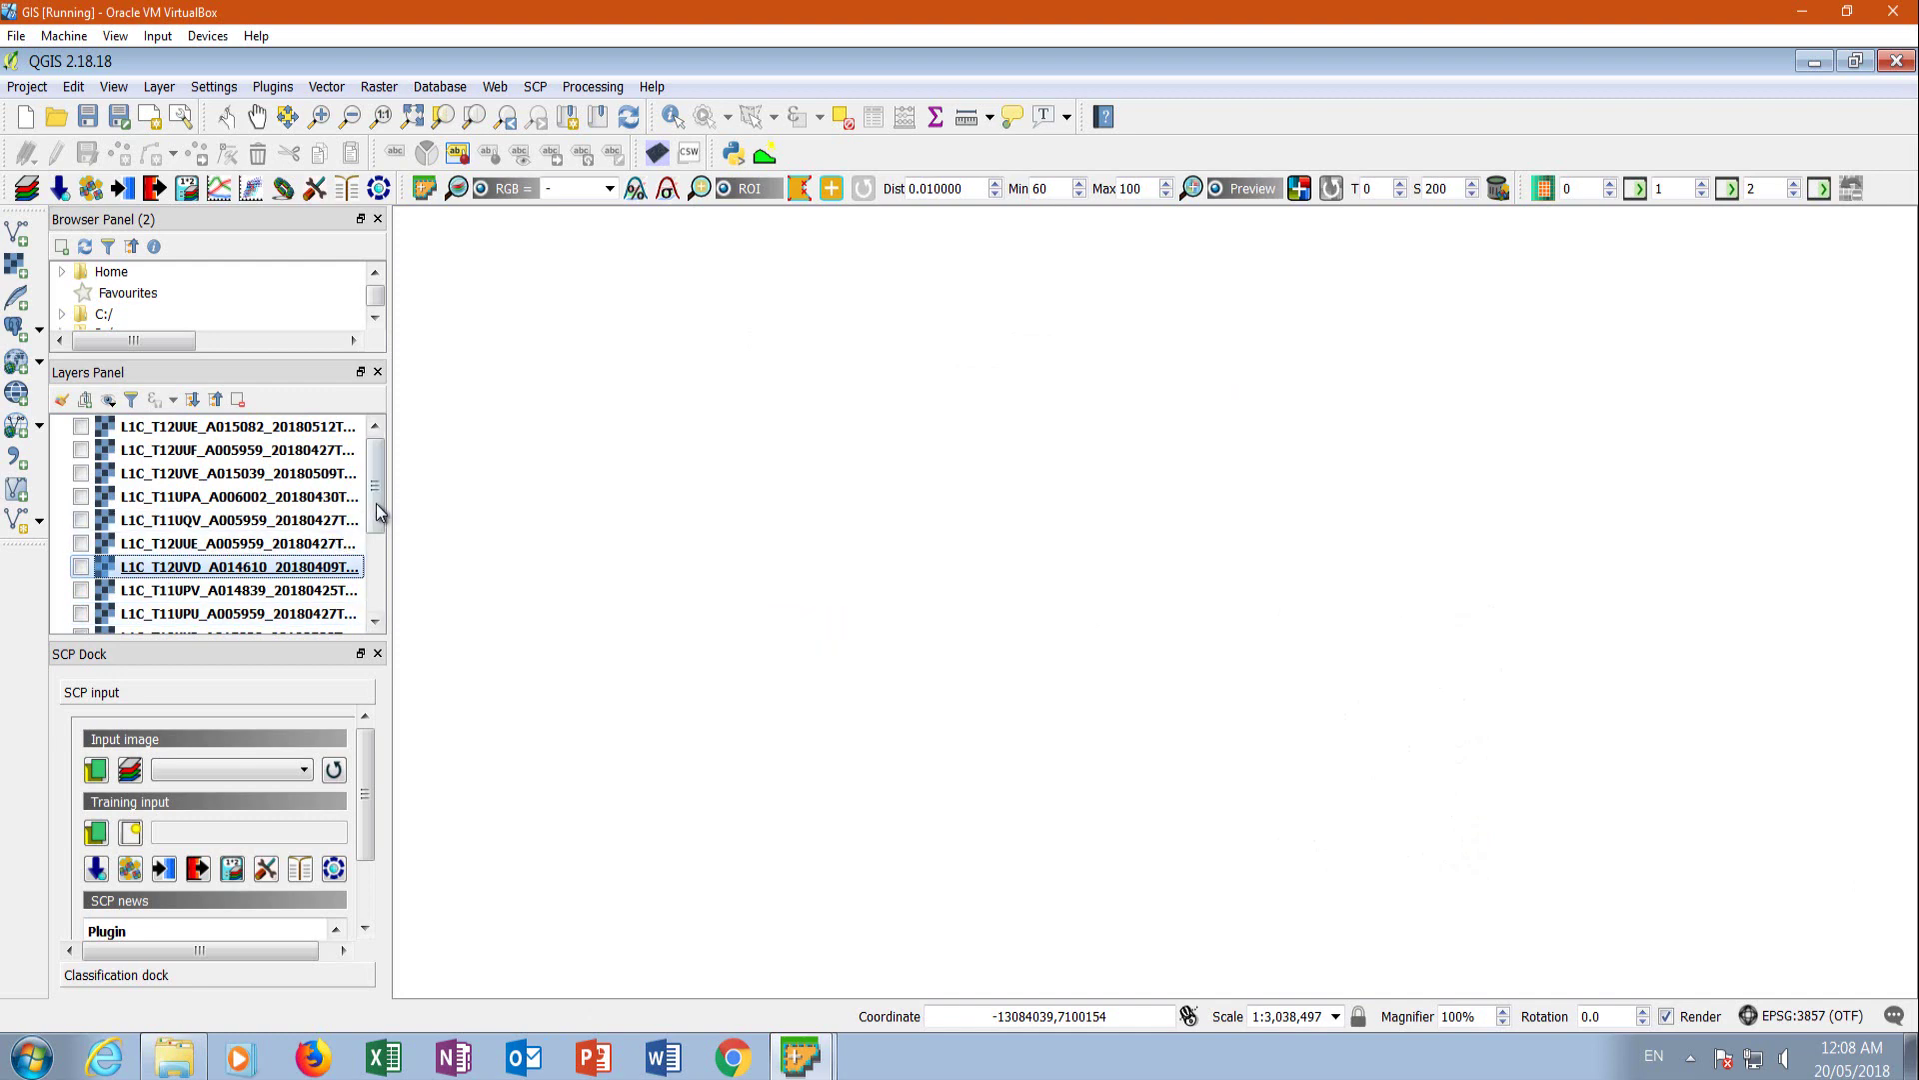
# Show only the preview L1C_T12UUE_A015082_20180512T184814_p.jp2 on the map and widen the layer list to read the full names.
pyautogui.click(81, 427)
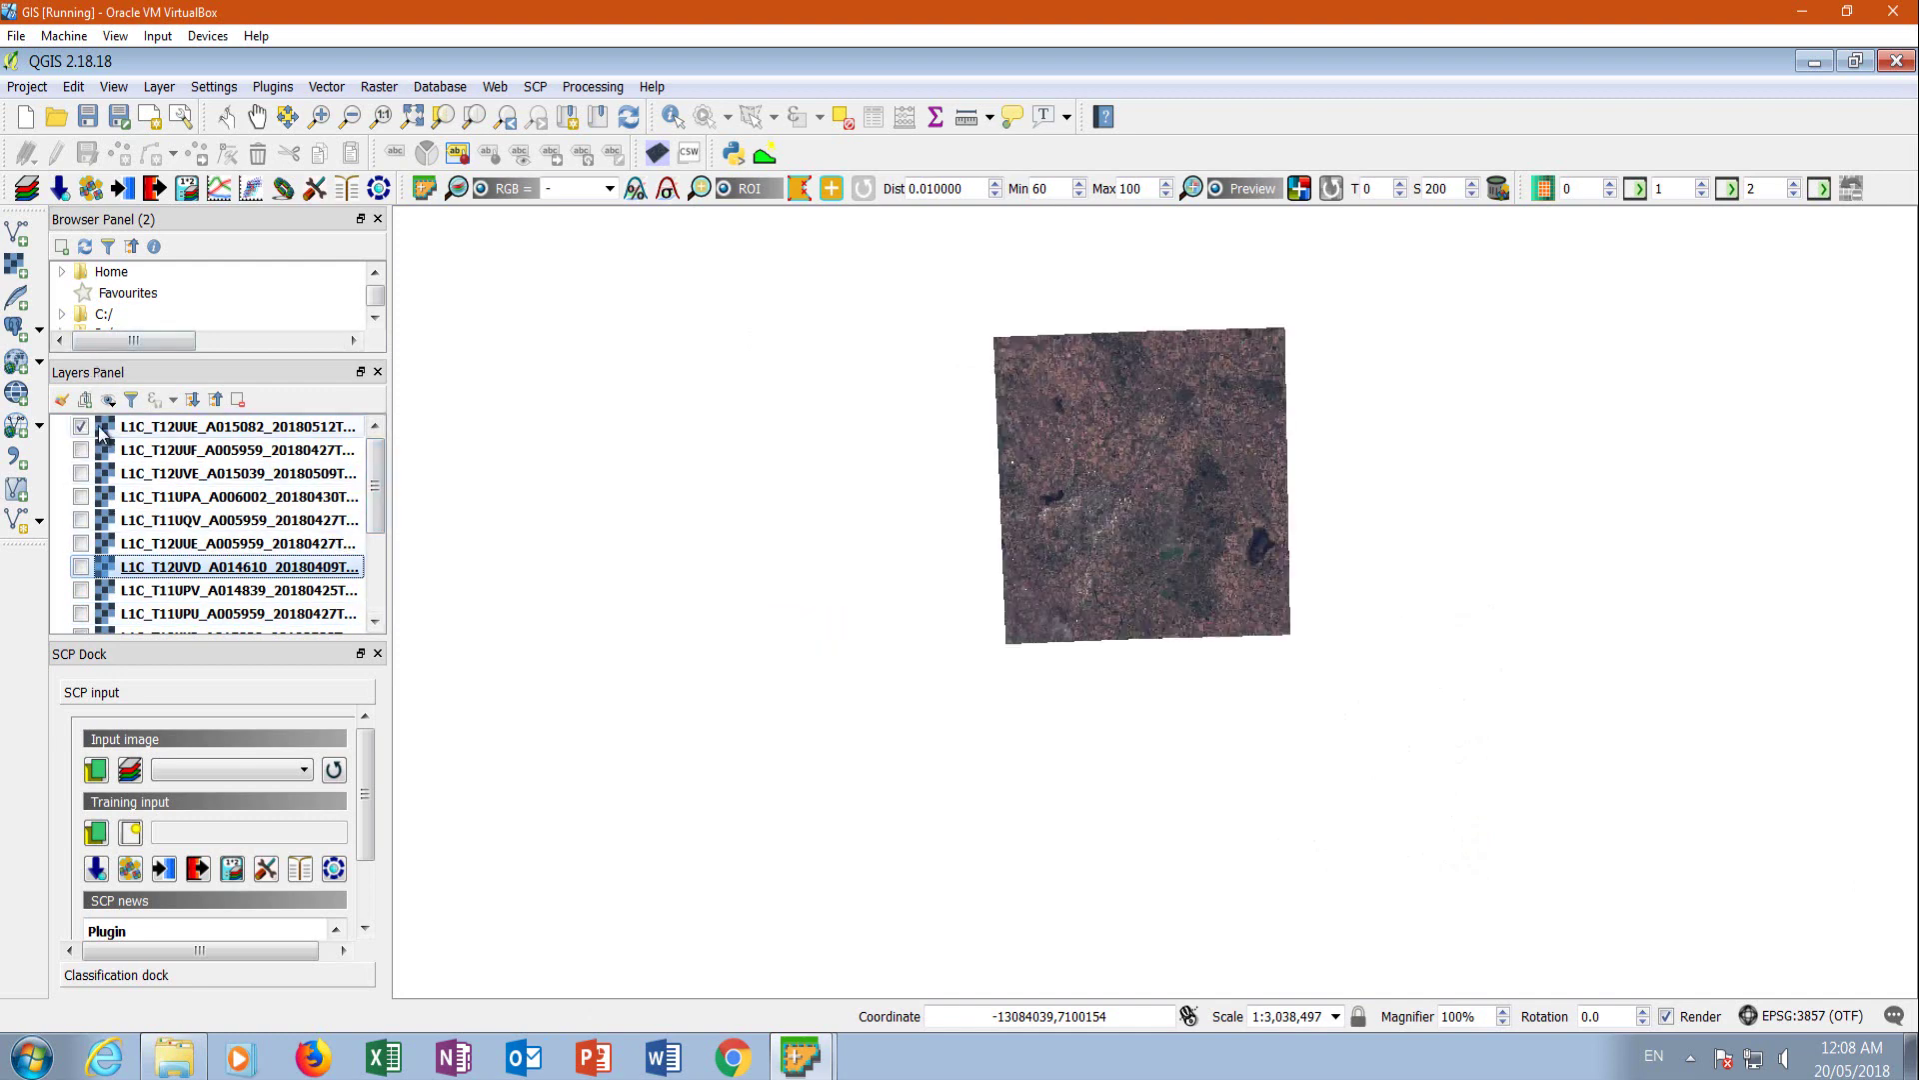
pyautogui.scroll(1, 1125, 495)
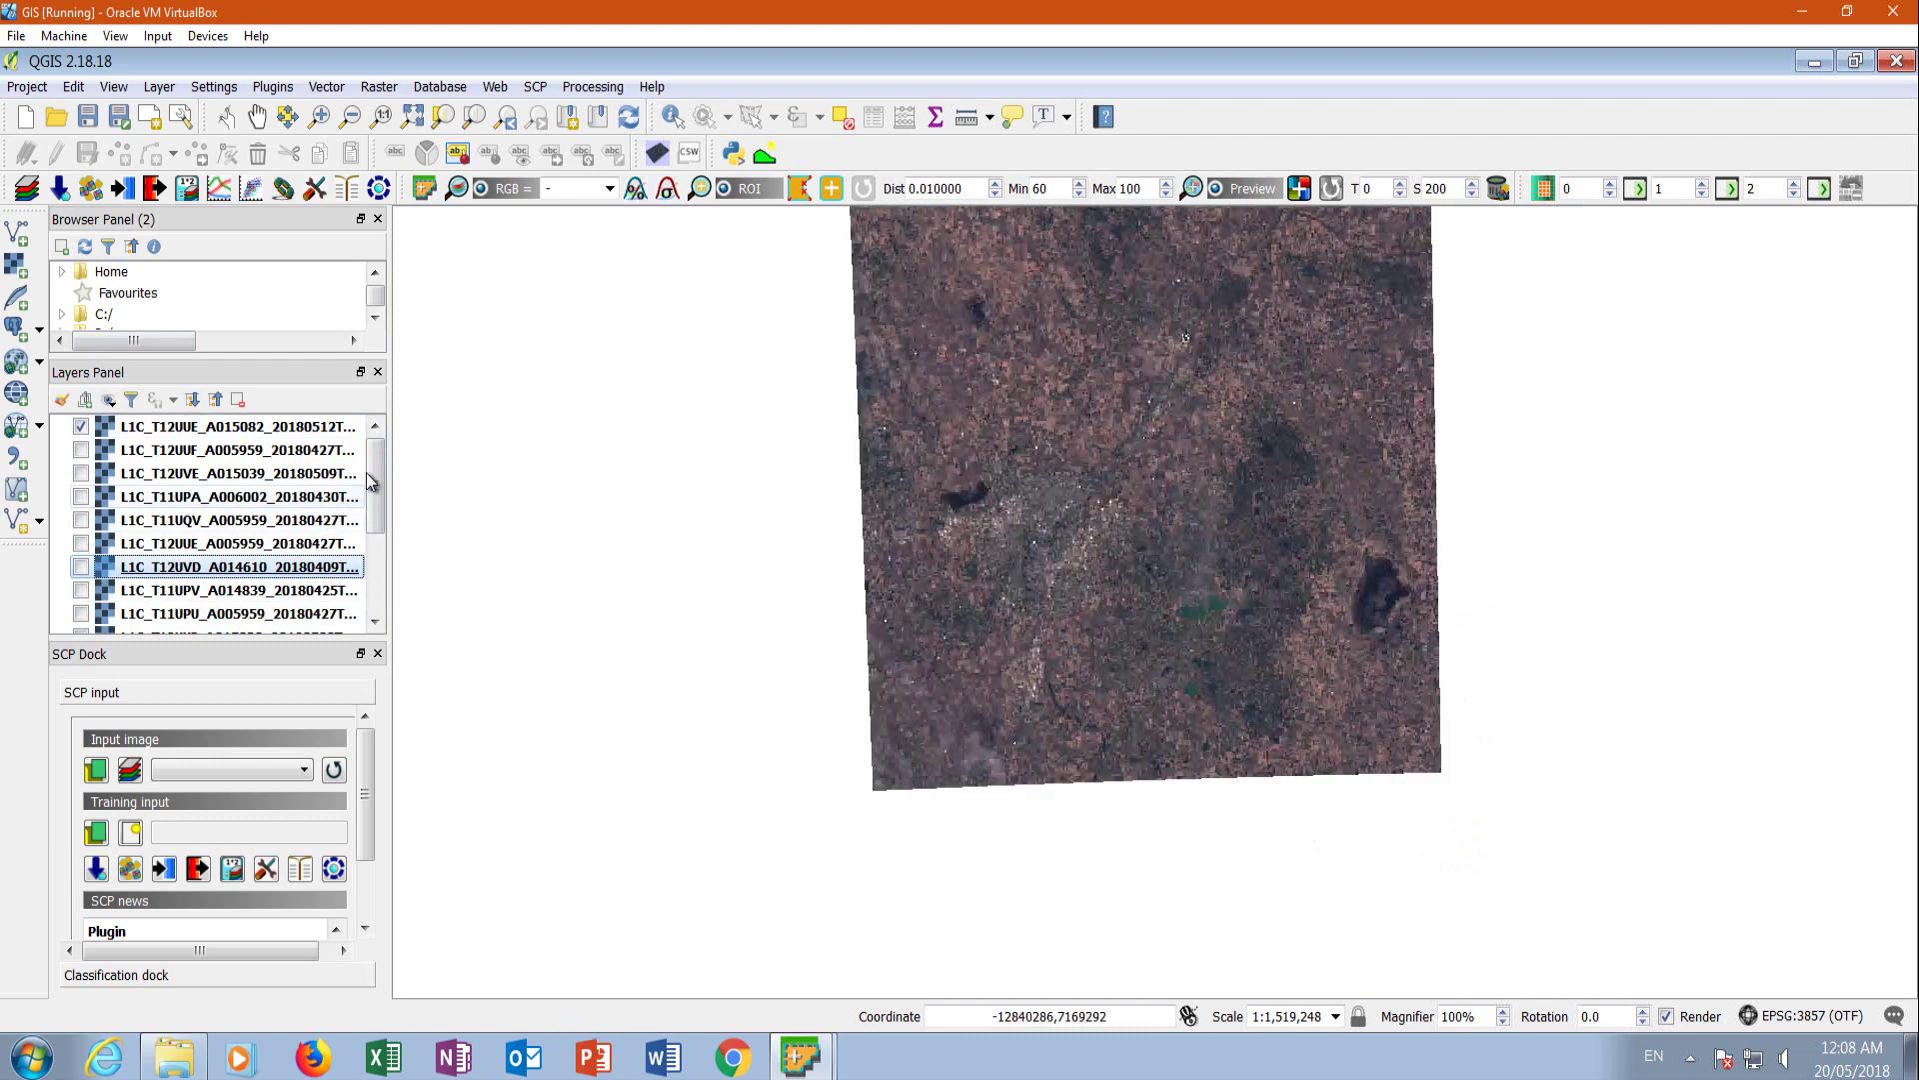
pyautogui.moveTo(388, 430); pyautogui.dragTo(602, 479)
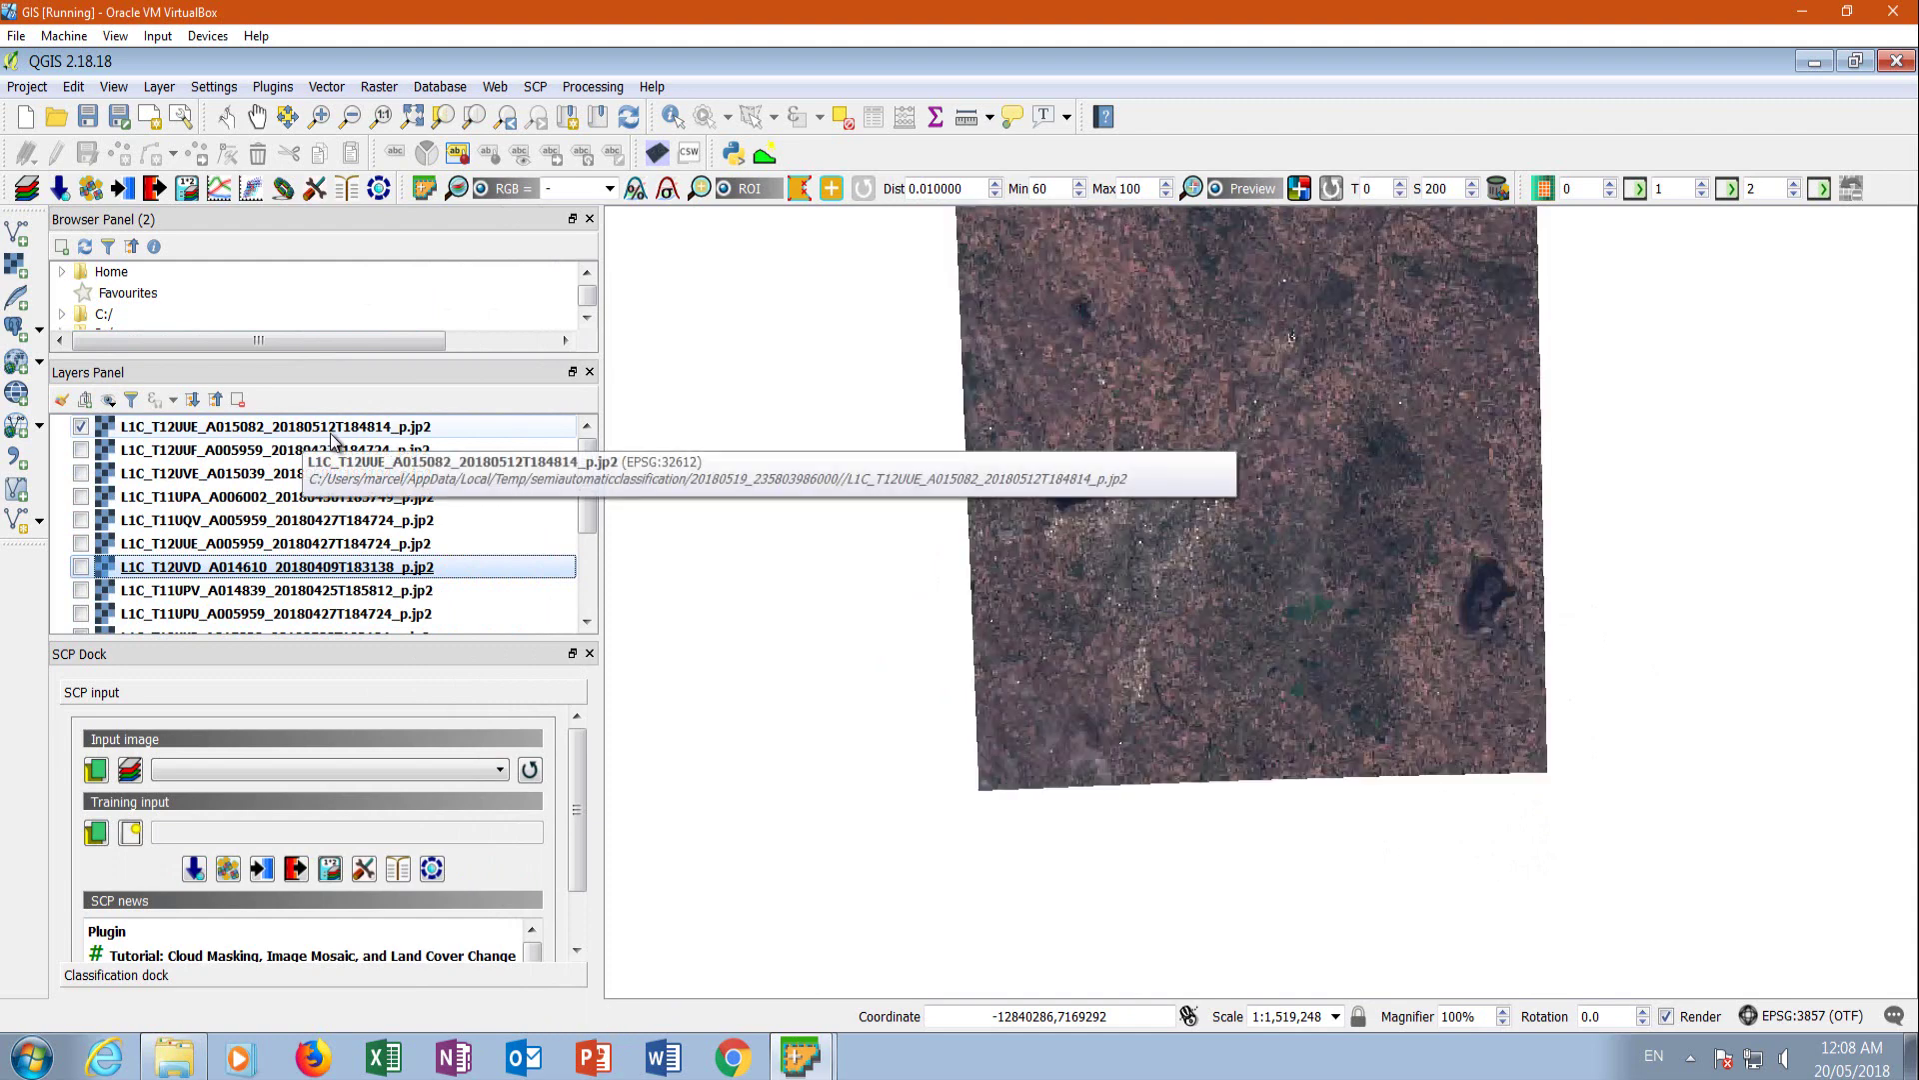
# Remove all image preview layers except L1C_T12UUE_A015082_20180512T184814_p.jp2, keeping the OpenStreetMap layer.
pyautogui.click(278, 452)
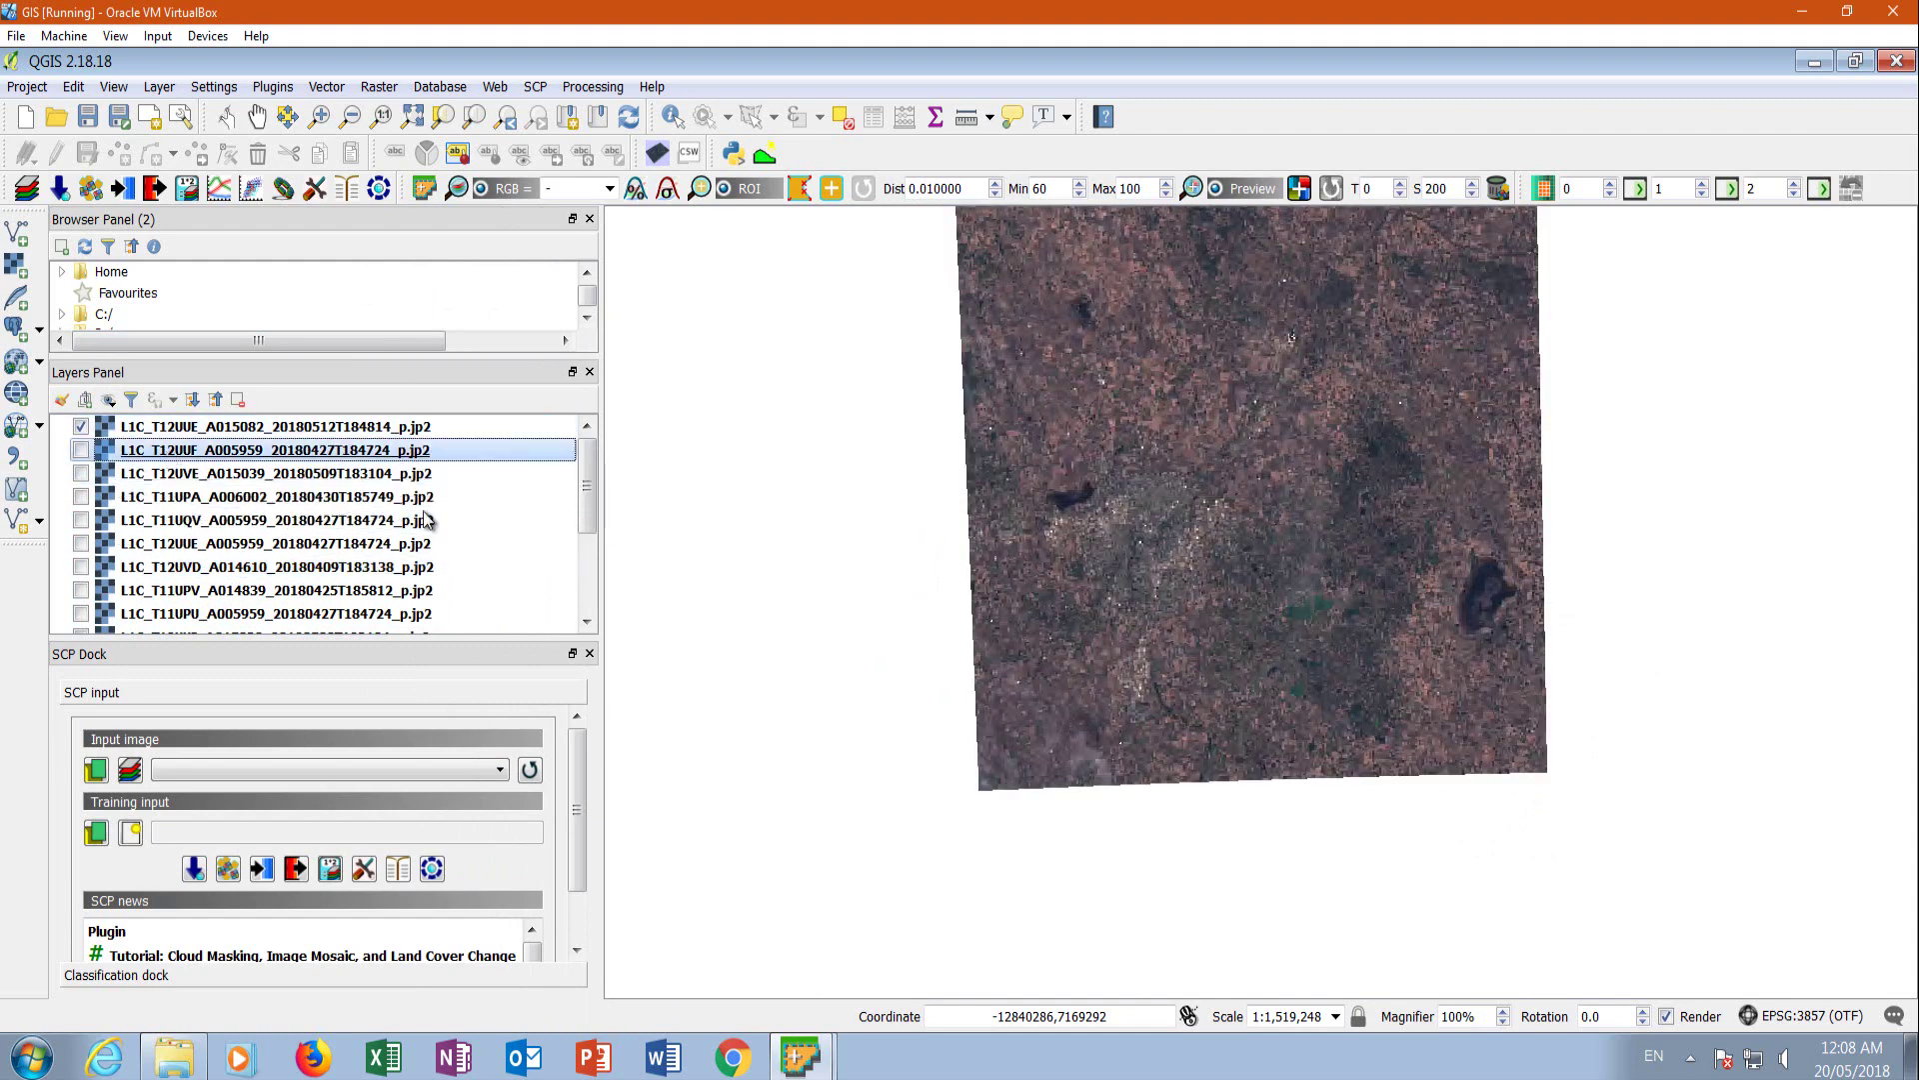
pyautogui.moveTo(591, 496); pyautogui.dragTo(592, 599)
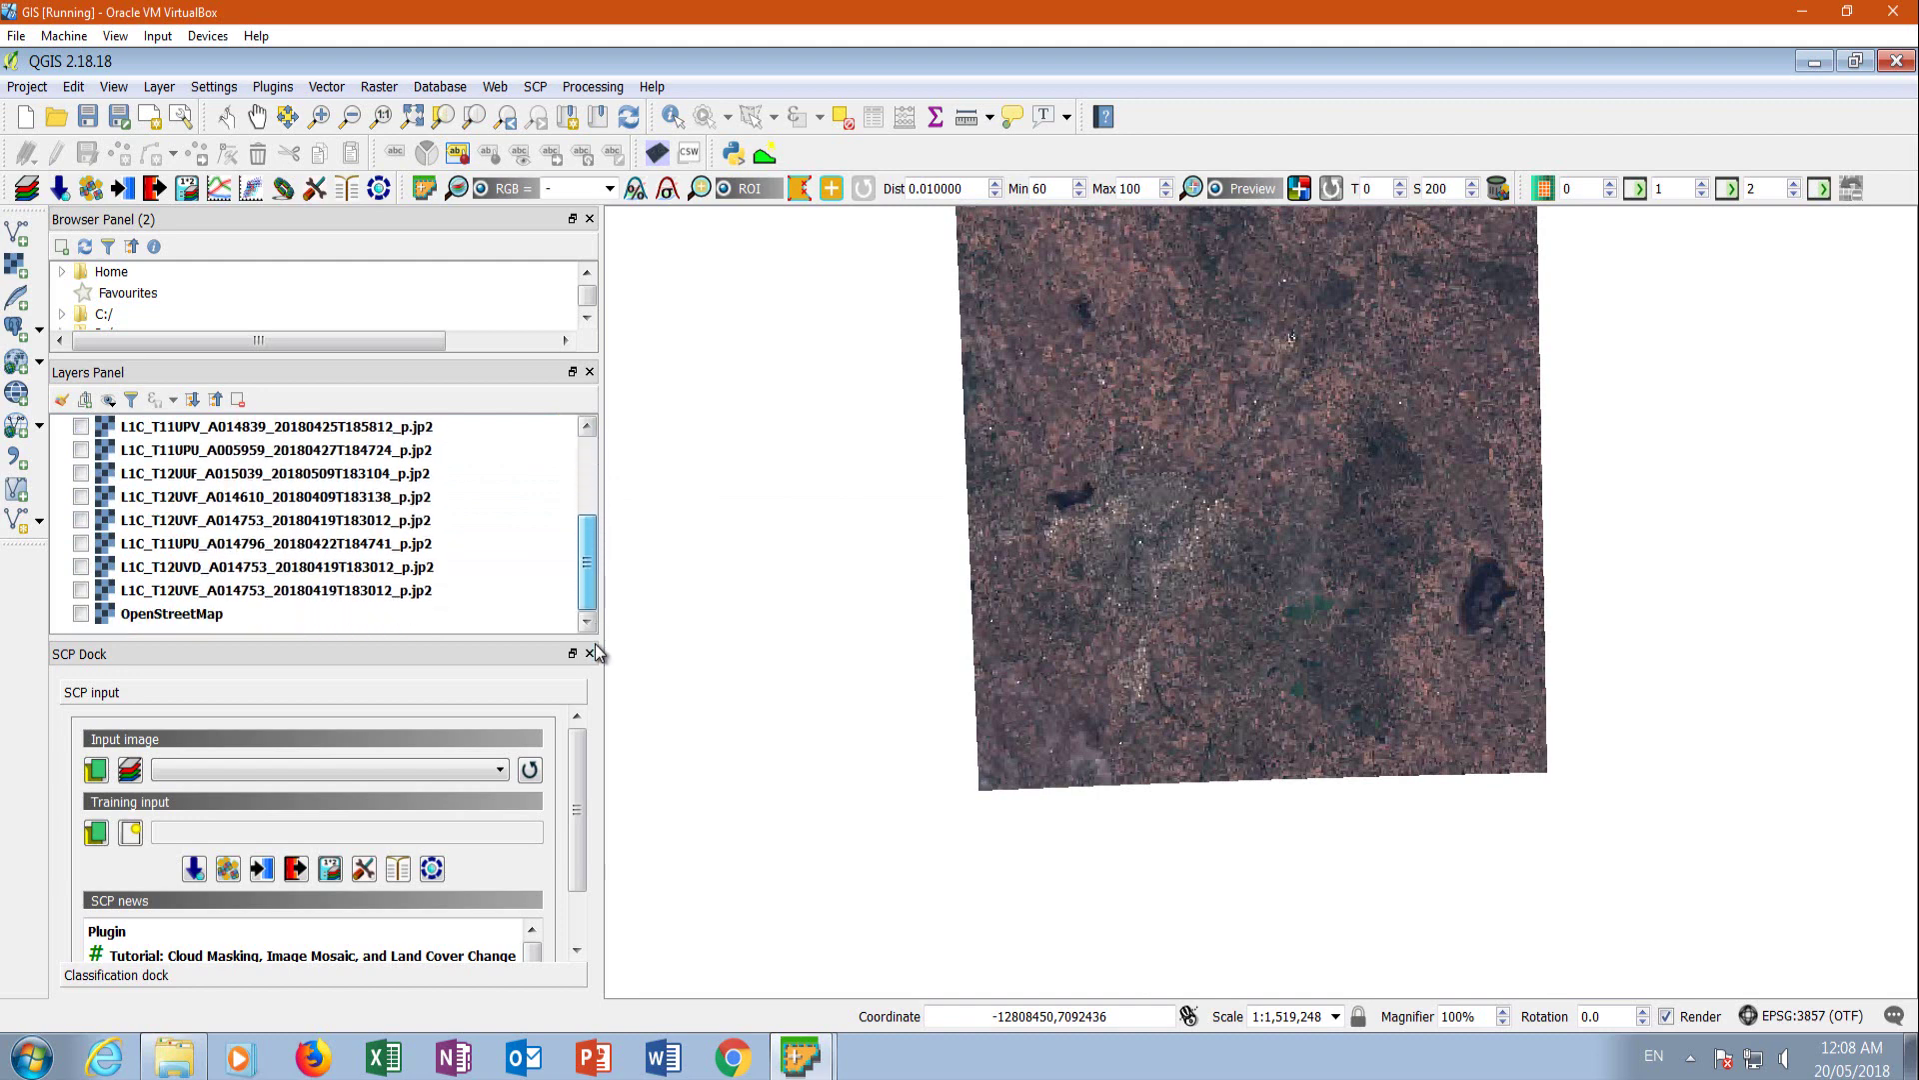
pyautogui.keyDown('shift'); pyautogui.click(300, 587); pyautogui.keyUp('shift')
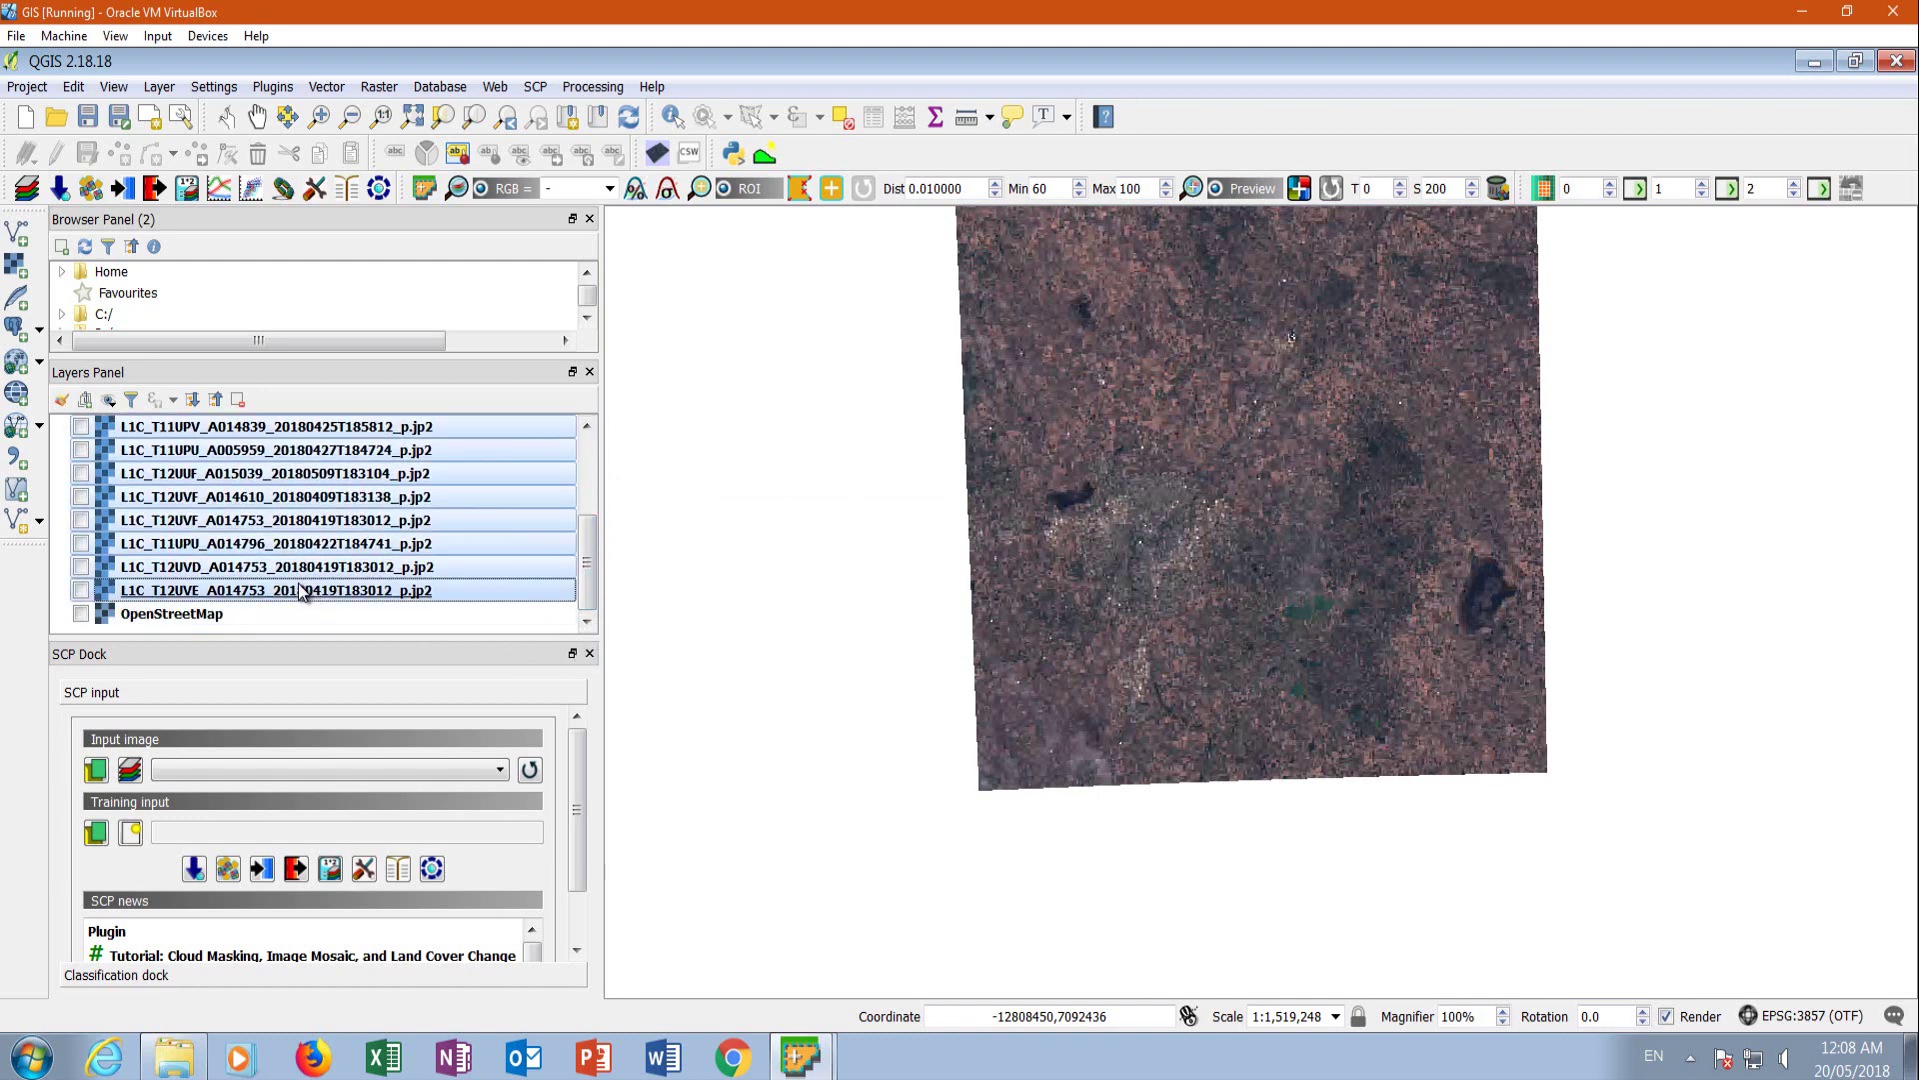
pyautogui.rightClick(302, 592)
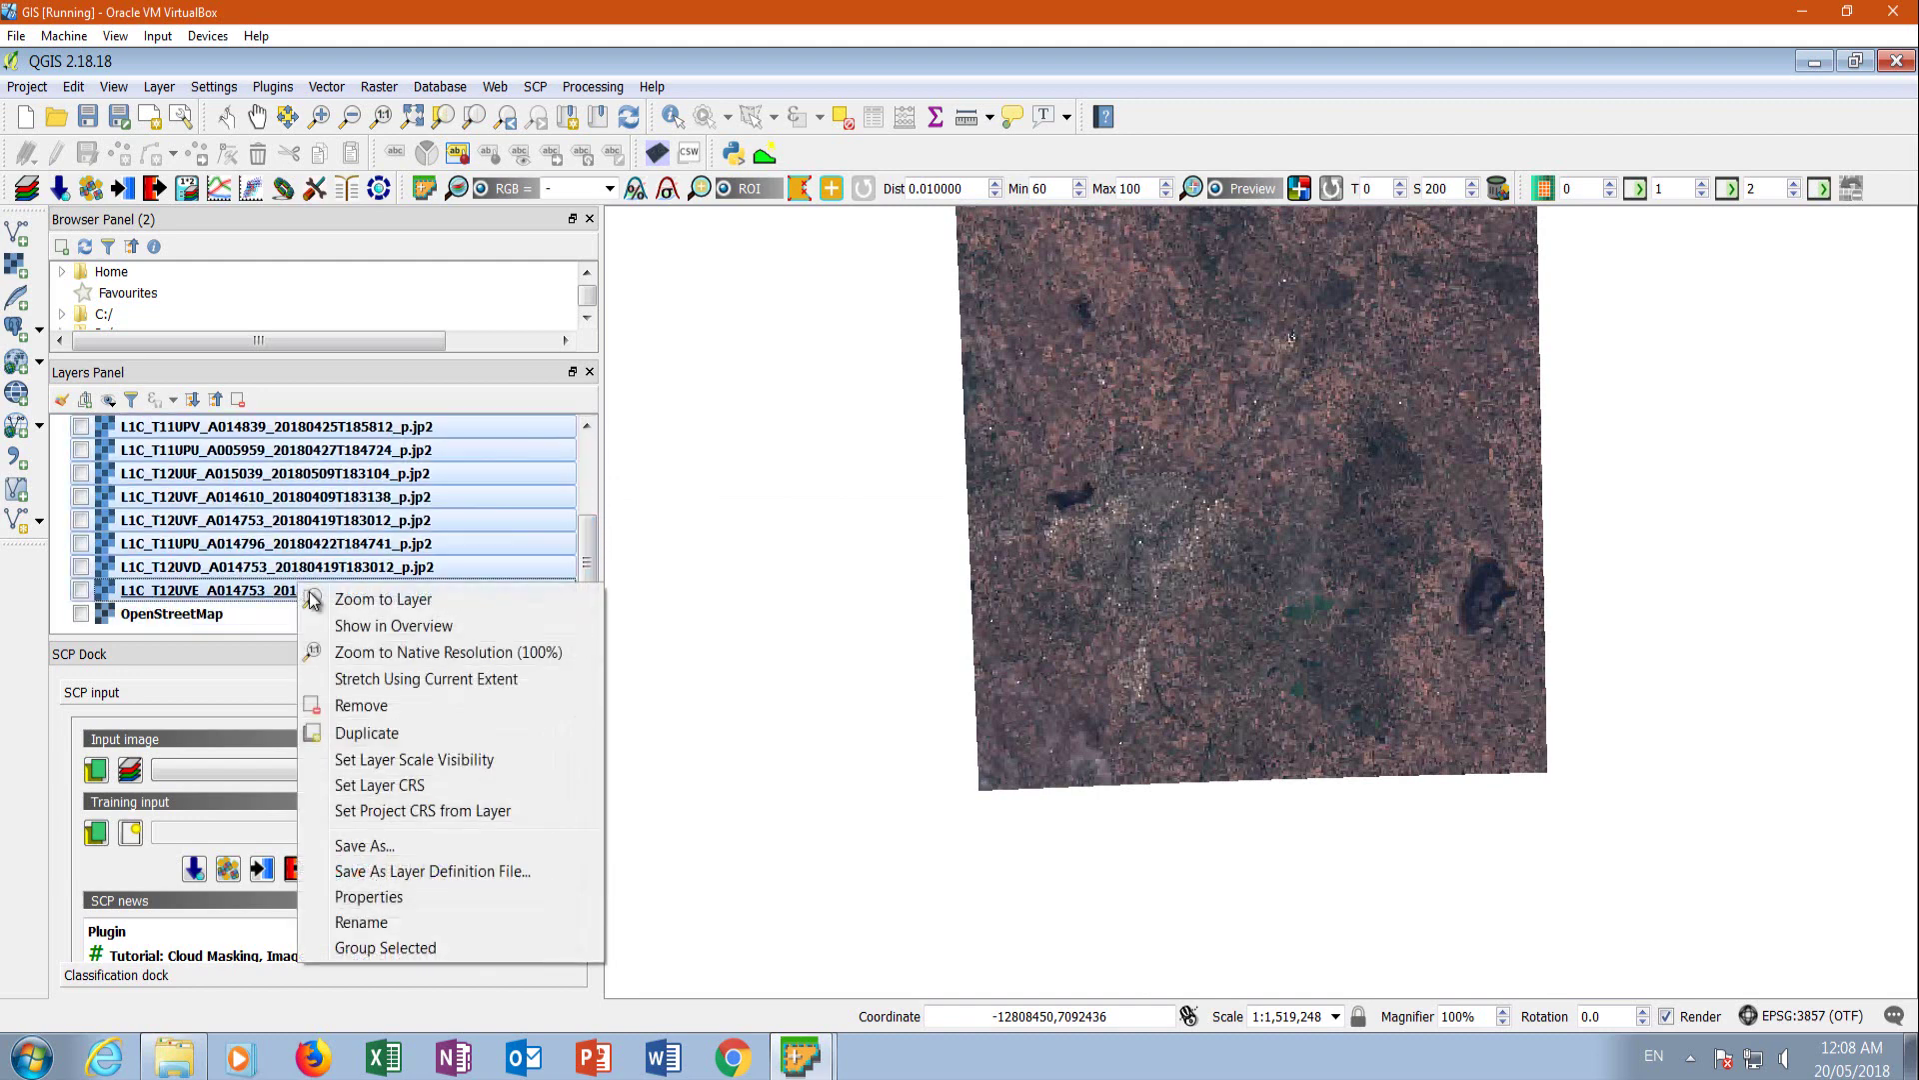
pyautogui.click(371, 707)
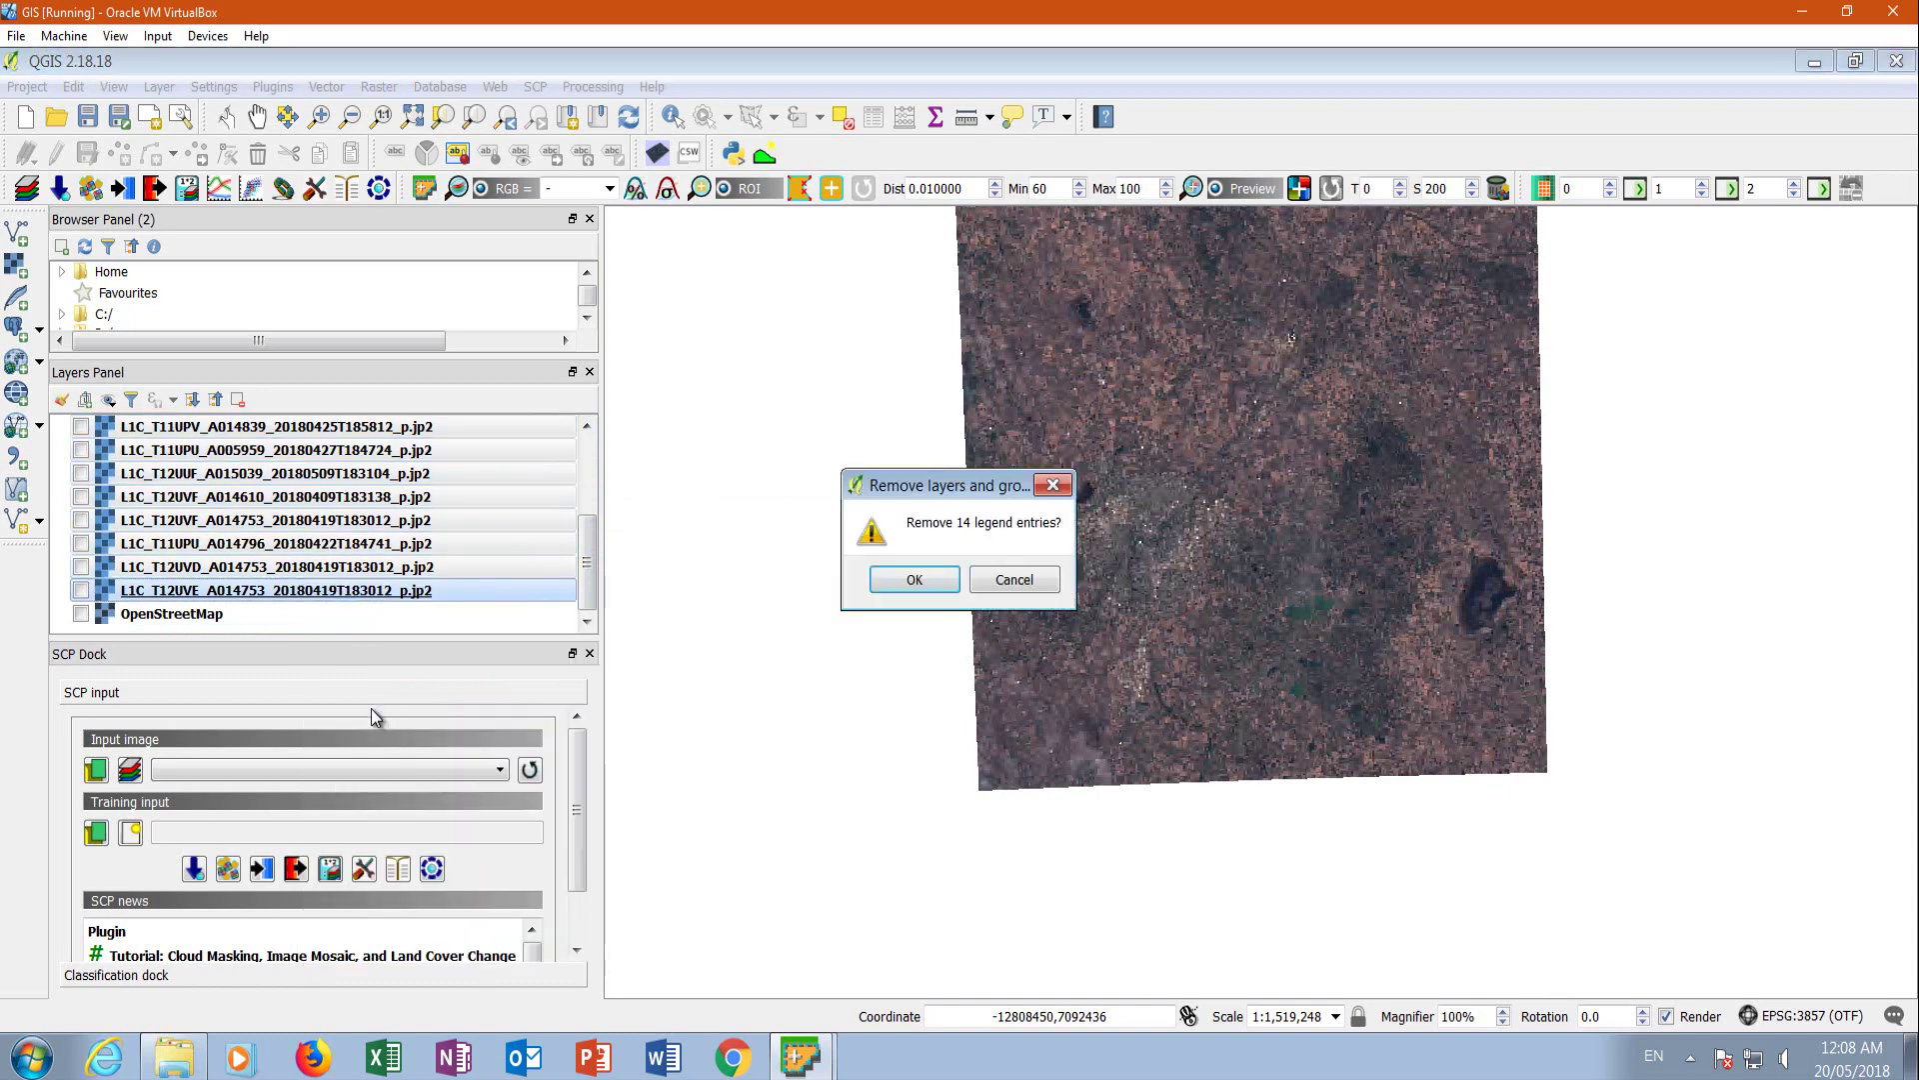
pyautogui.click(917, 577)
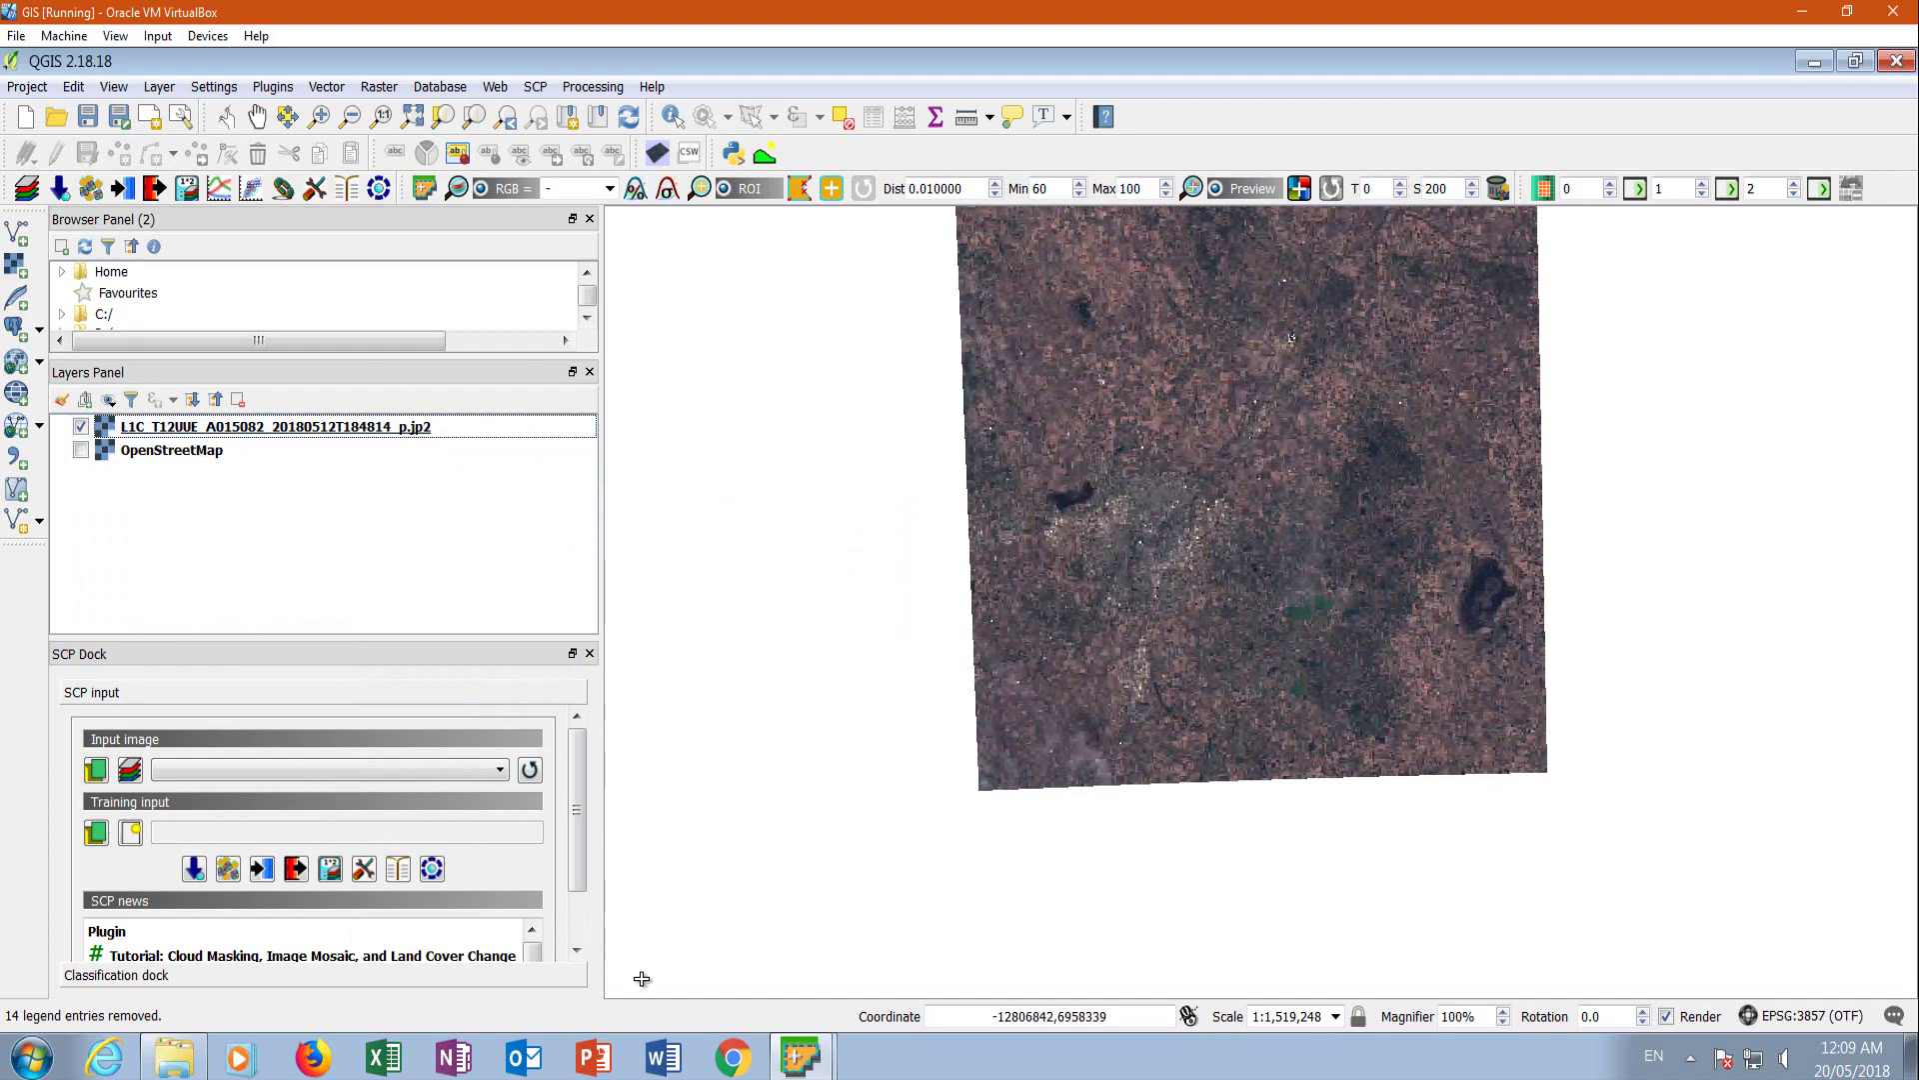
# Switch back to the Semi-Automatic Classification Plugin window and widen the Granule column to show the full granule names.
pyautogui.click(806, 1068)
pyautogui.click(746, 964)
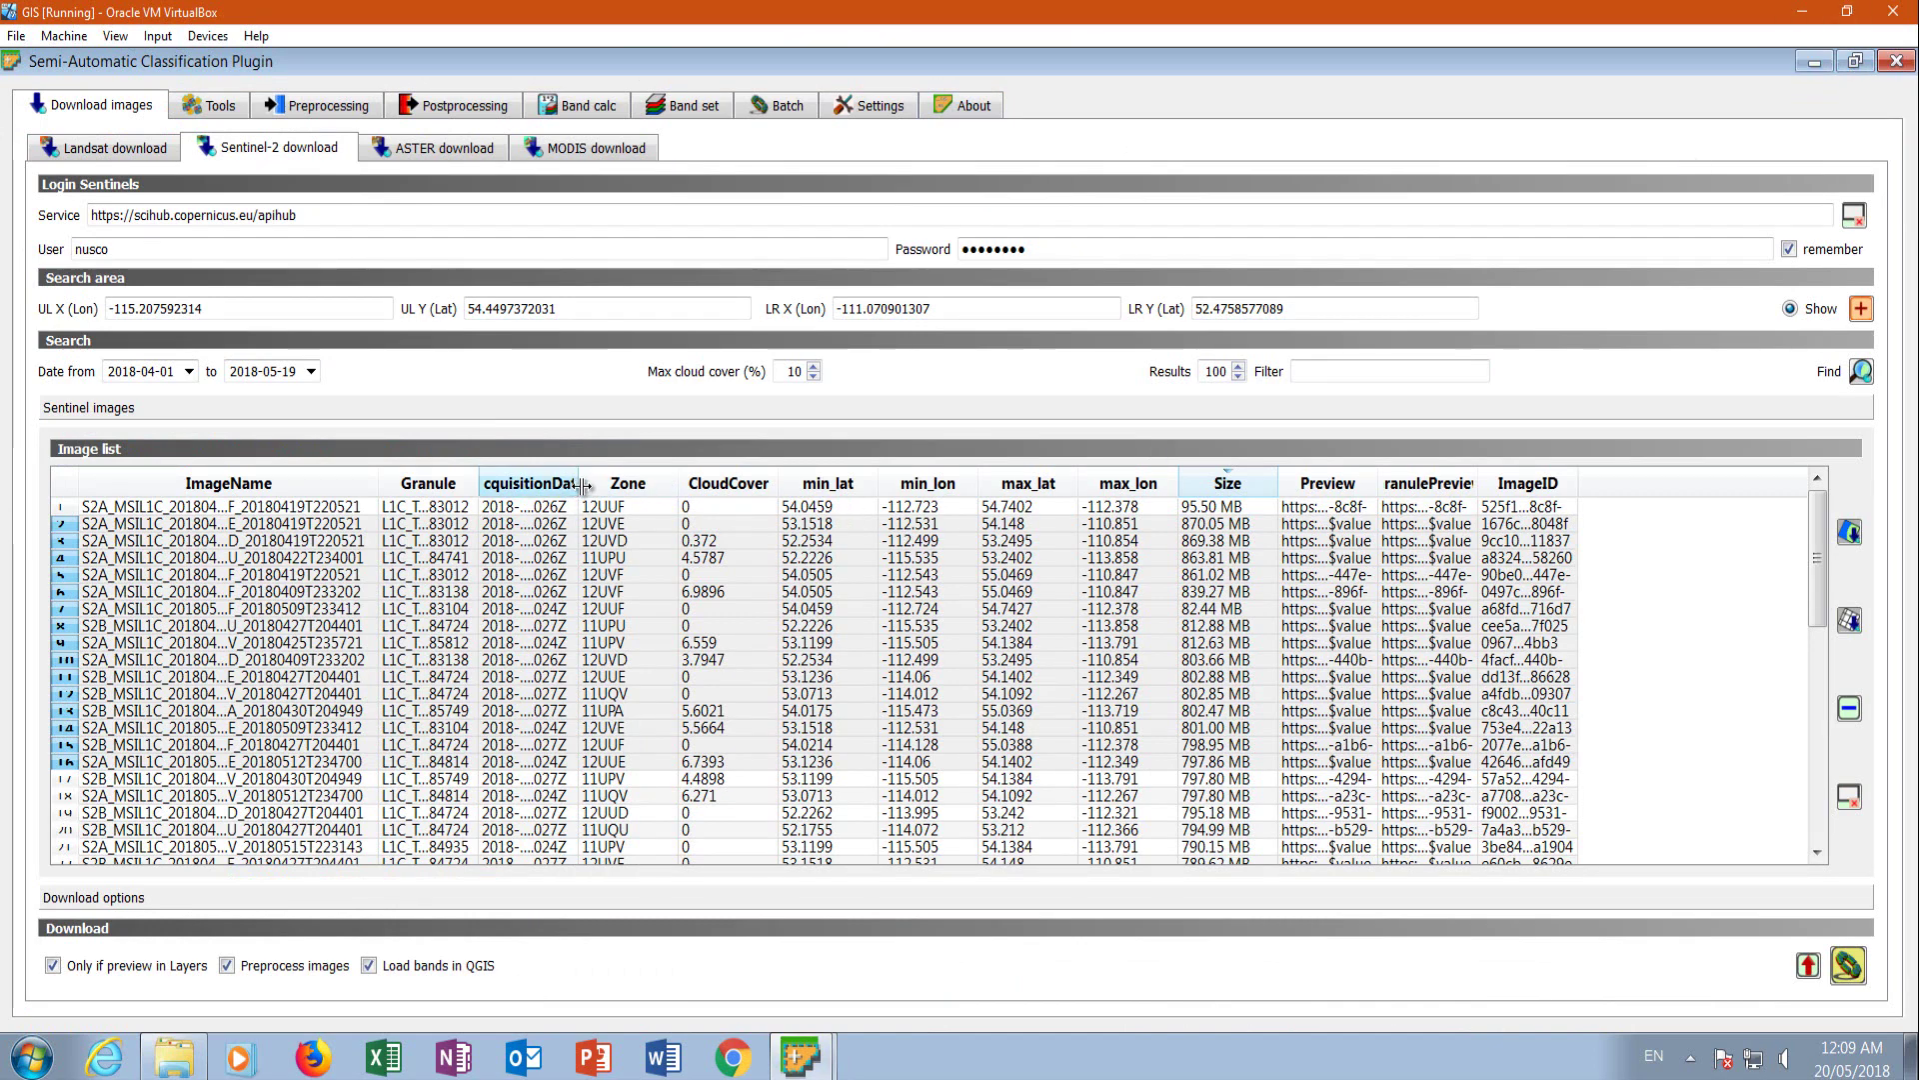
pyautogui.moveTo(490, 484); pyautogui.dragTo(716, 490)
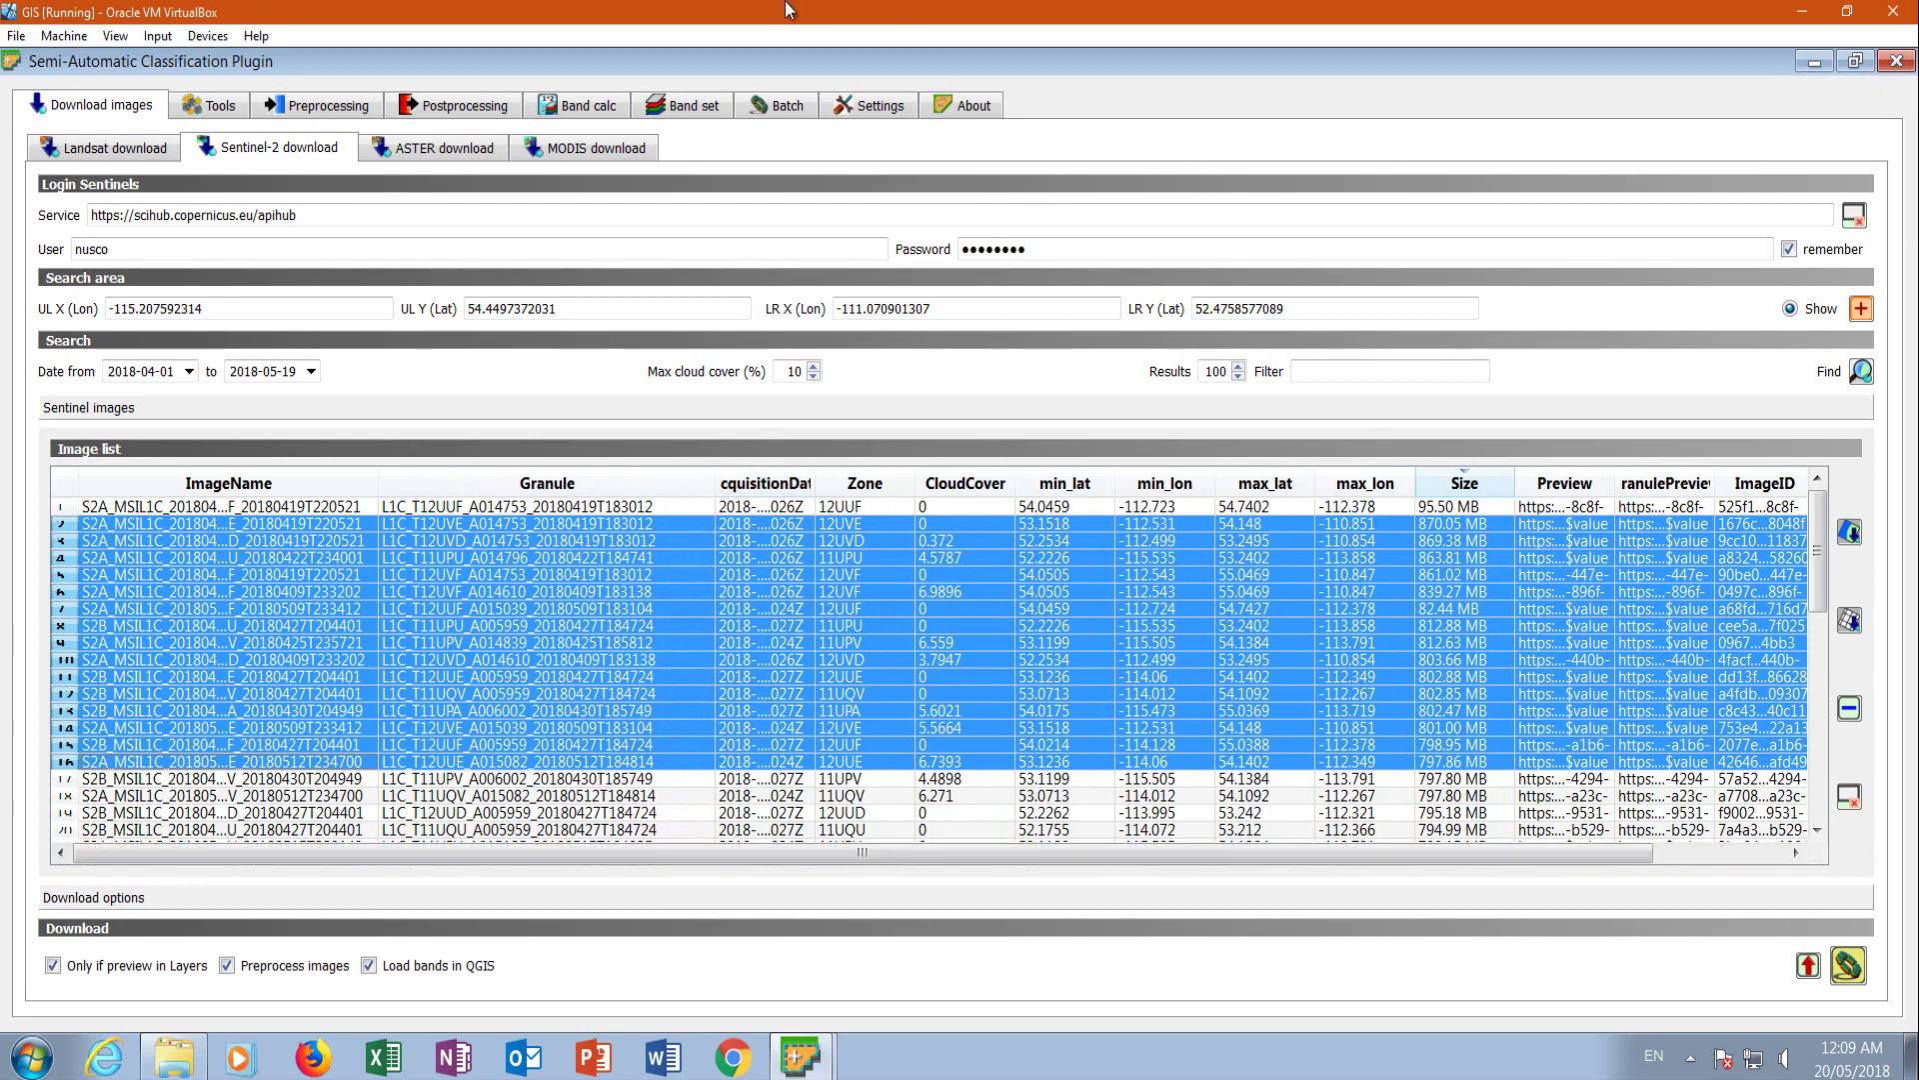
# Restore and heighten the plugin window beside the layer list, and select only the image with granule L1C_T12UUE_A015082_20180512T184814.
pyautogui.doubleClick(704, 63)
pyautogui.moveTo(982, 70); pyautogui.dragTo(1039, 49)
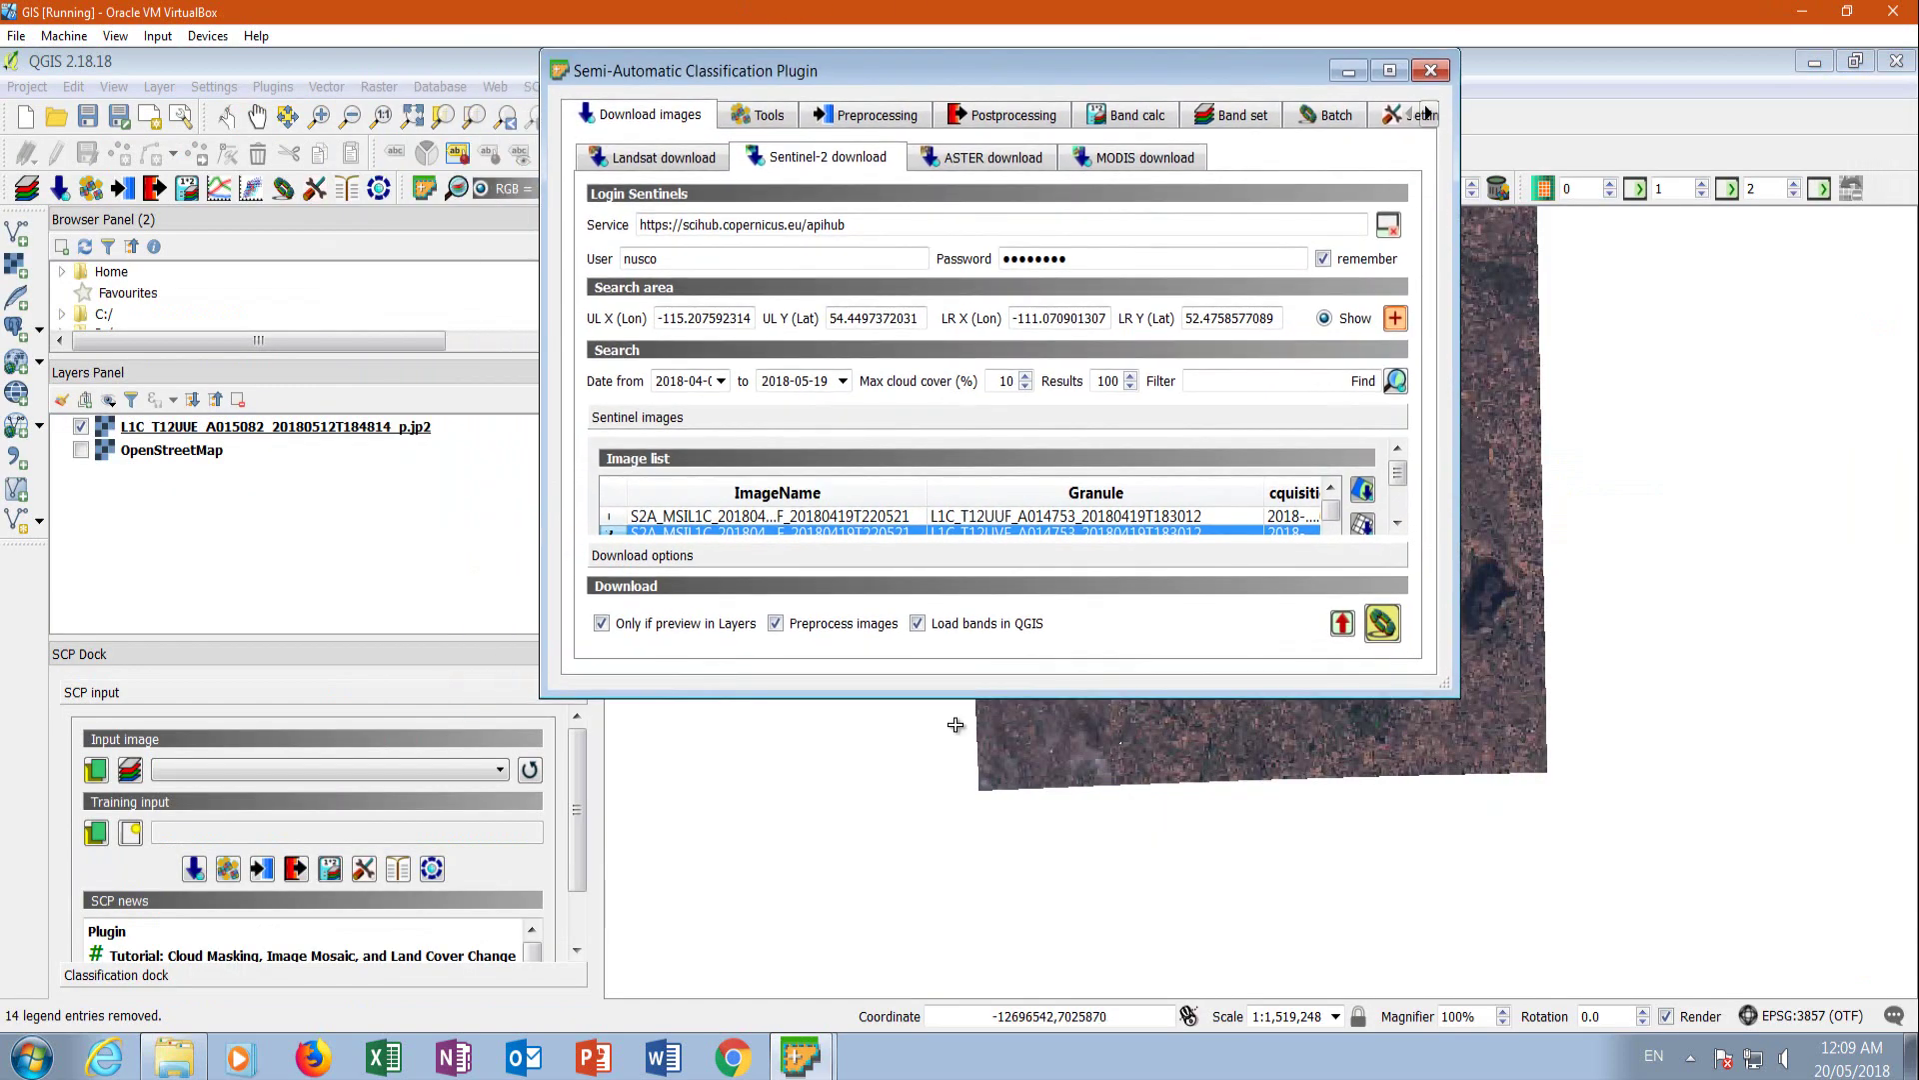
pyautogui.moveTo(960, 696); pyautogui.dragTo(963, 999)
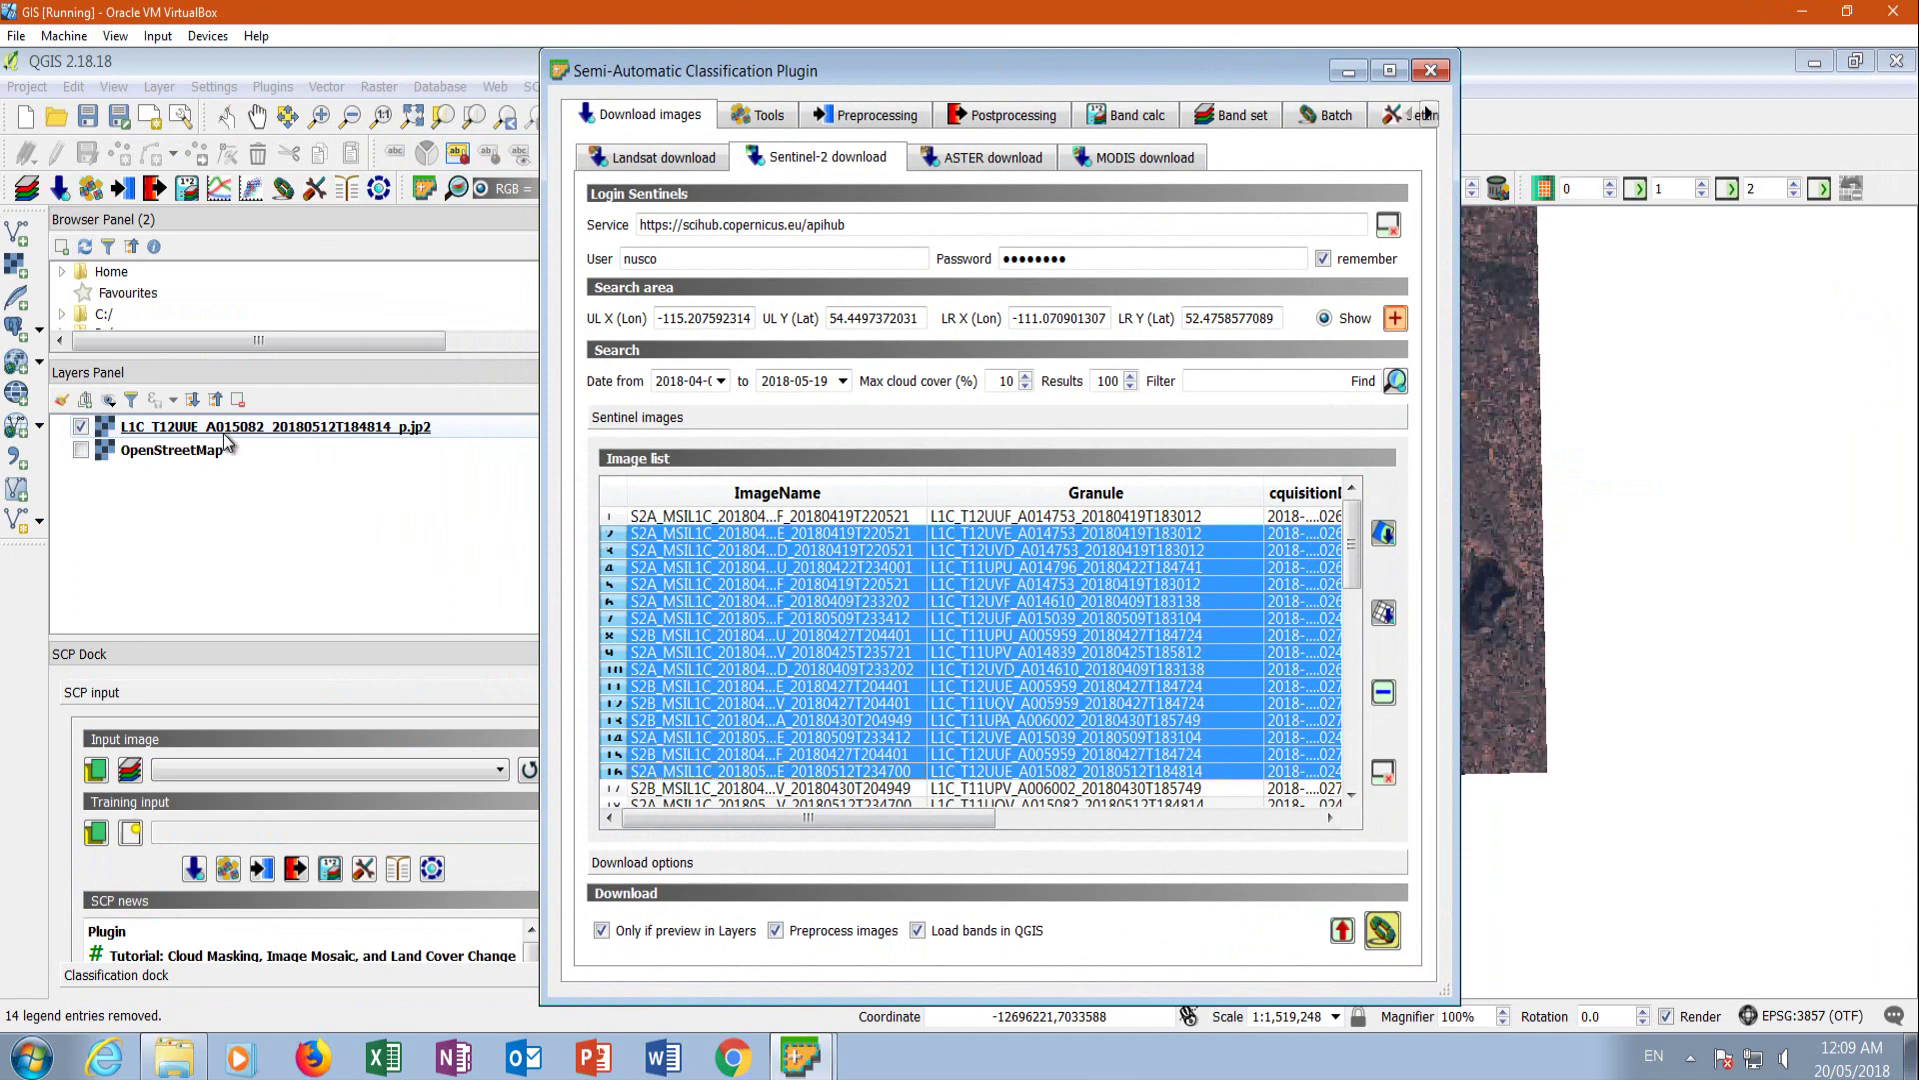
pyautogui.moveTo(898, 814); pyautogui.dragTo(816, 807)
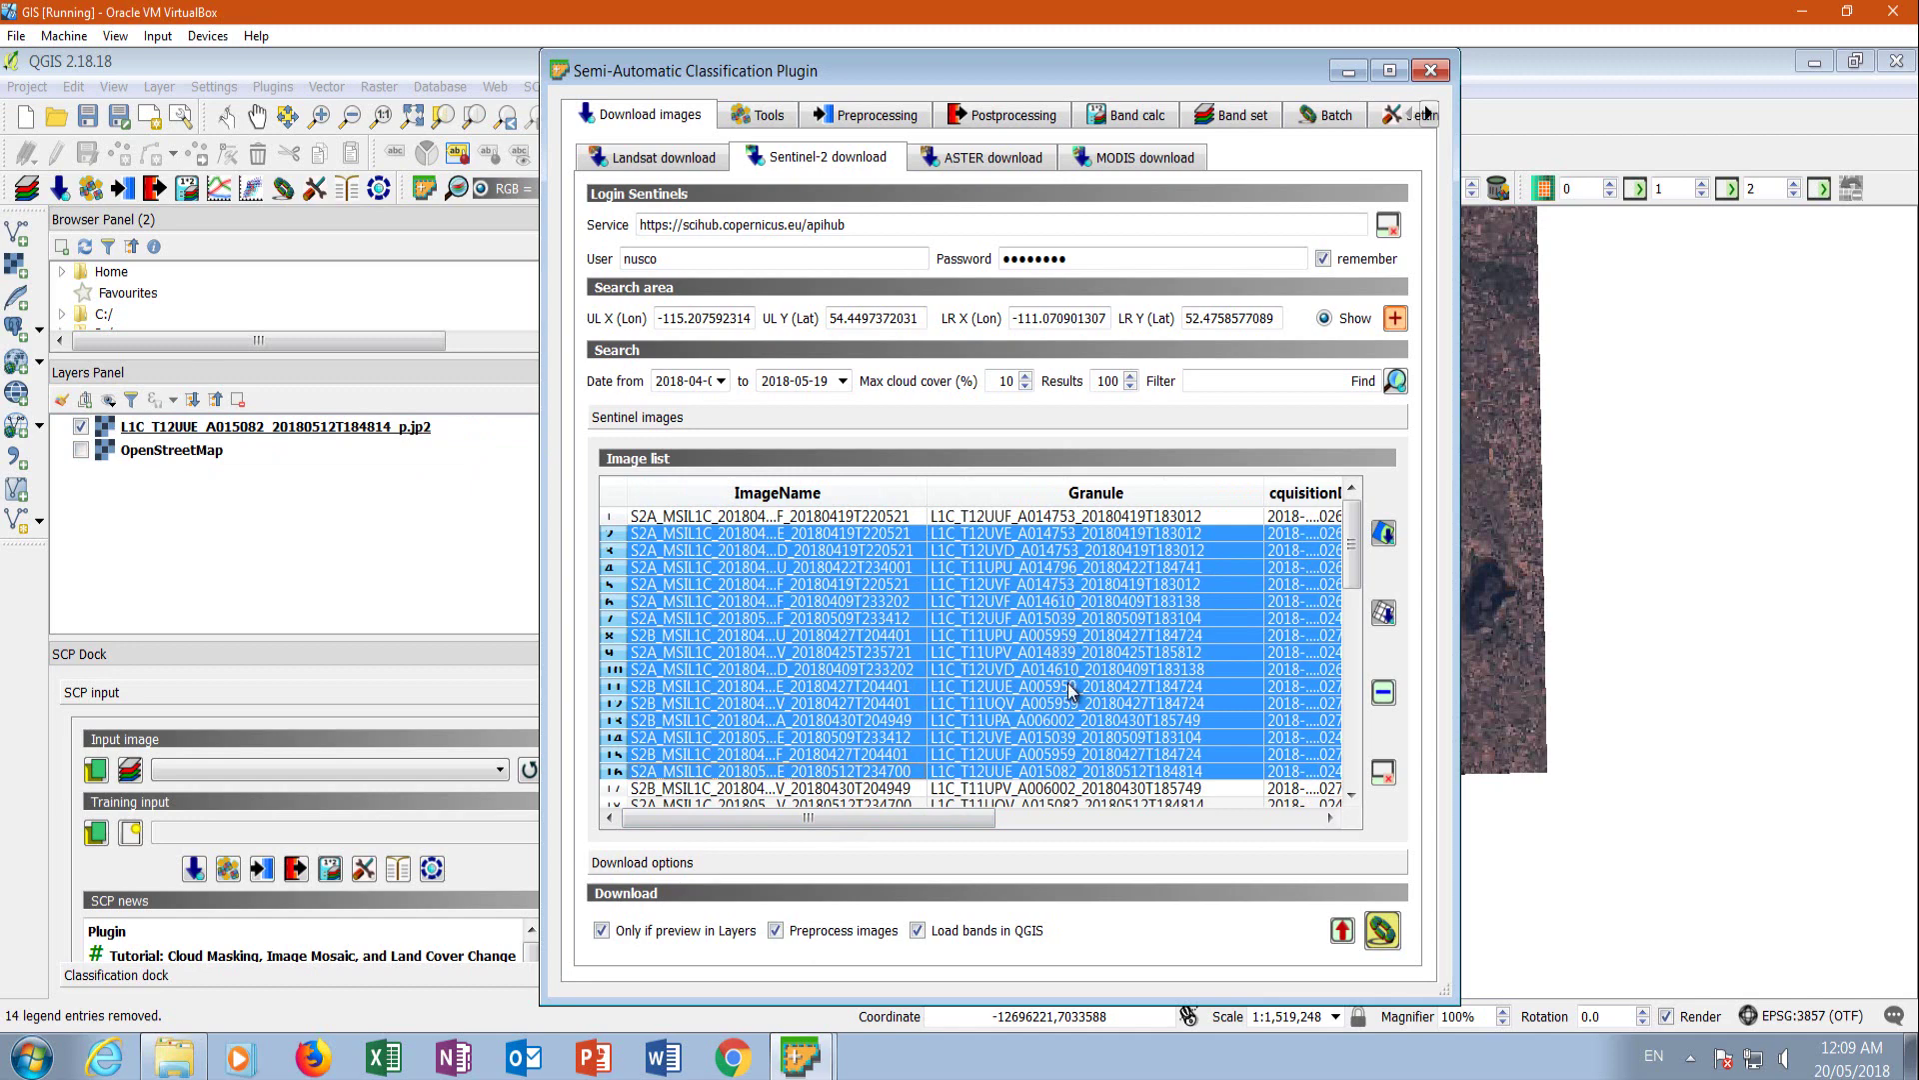
pyautogui.click(1060, 776)
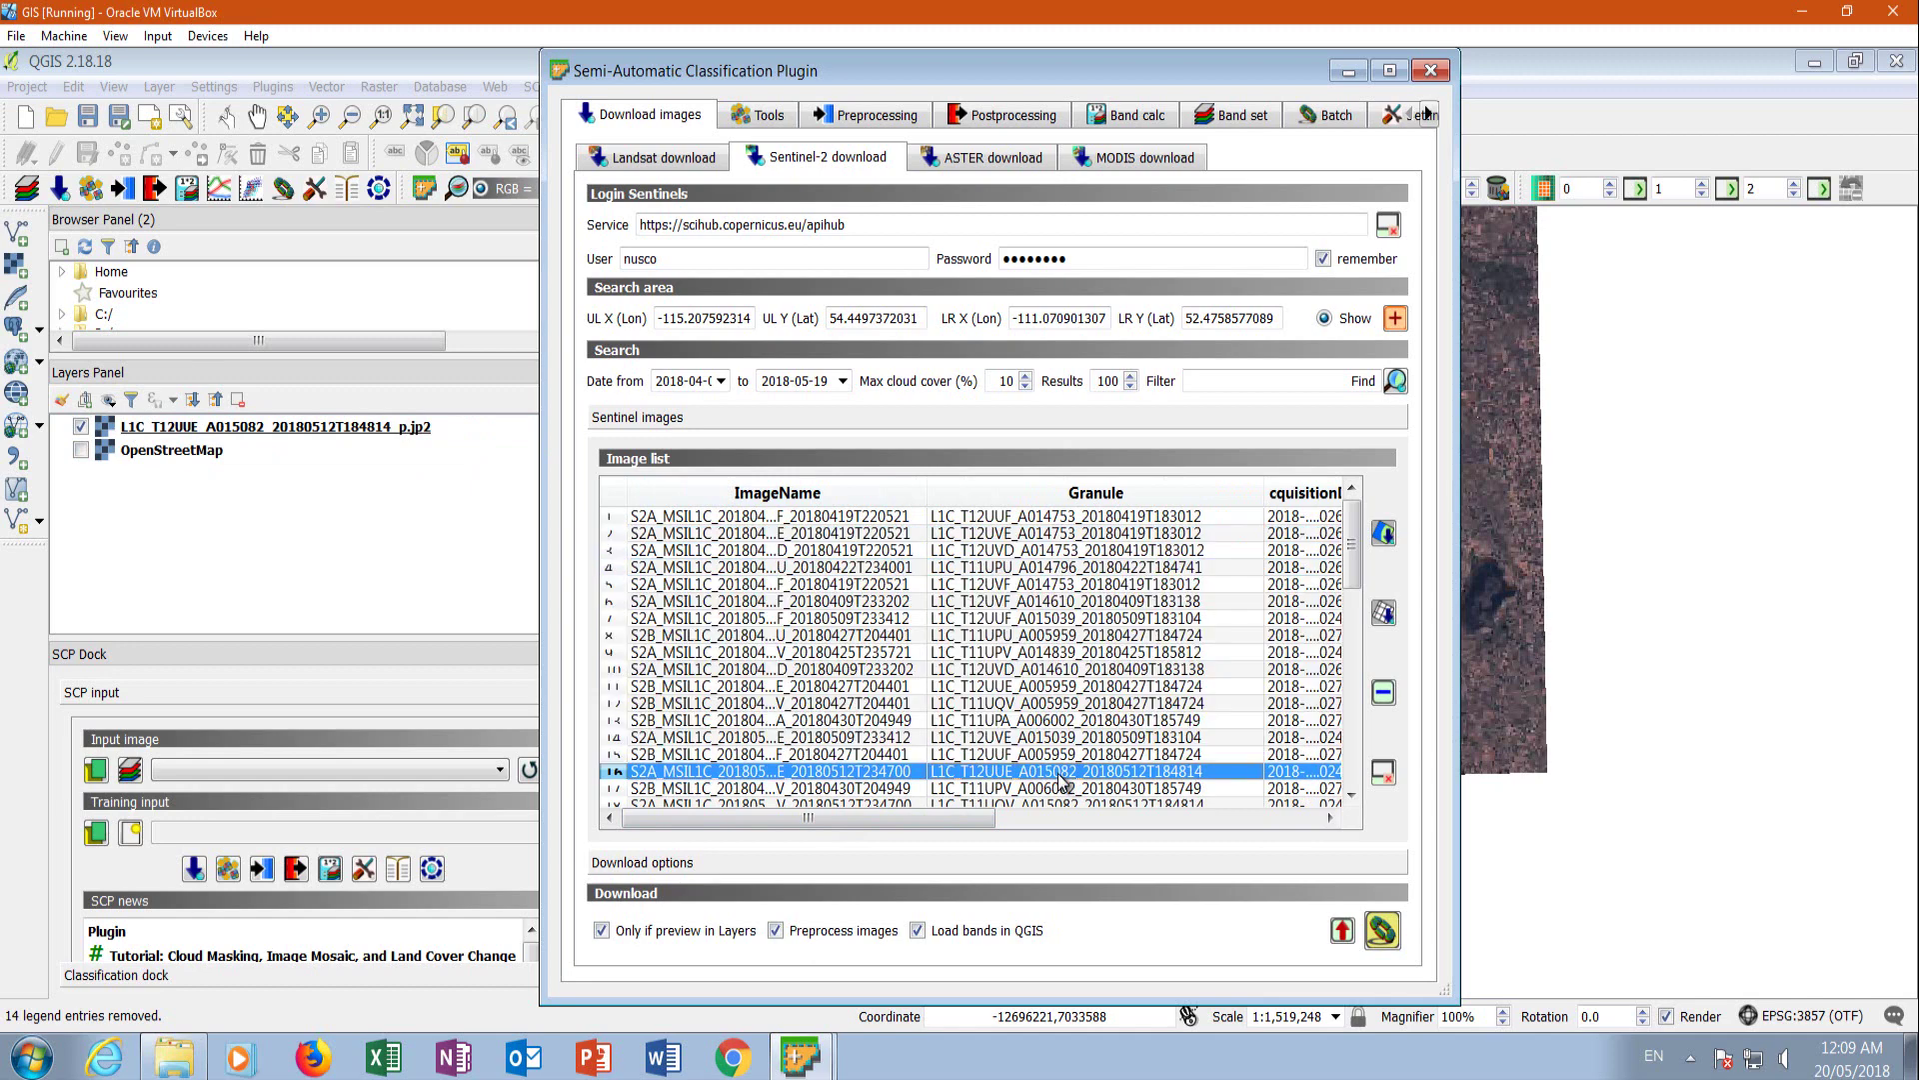
# Maximize the plugin window, check which Sentinel-2 bands are chosen for download, and return to image 16 in the image list.
pyautogui.moveTo(1226, 72); pyautogui.dragTo(1239, 40)
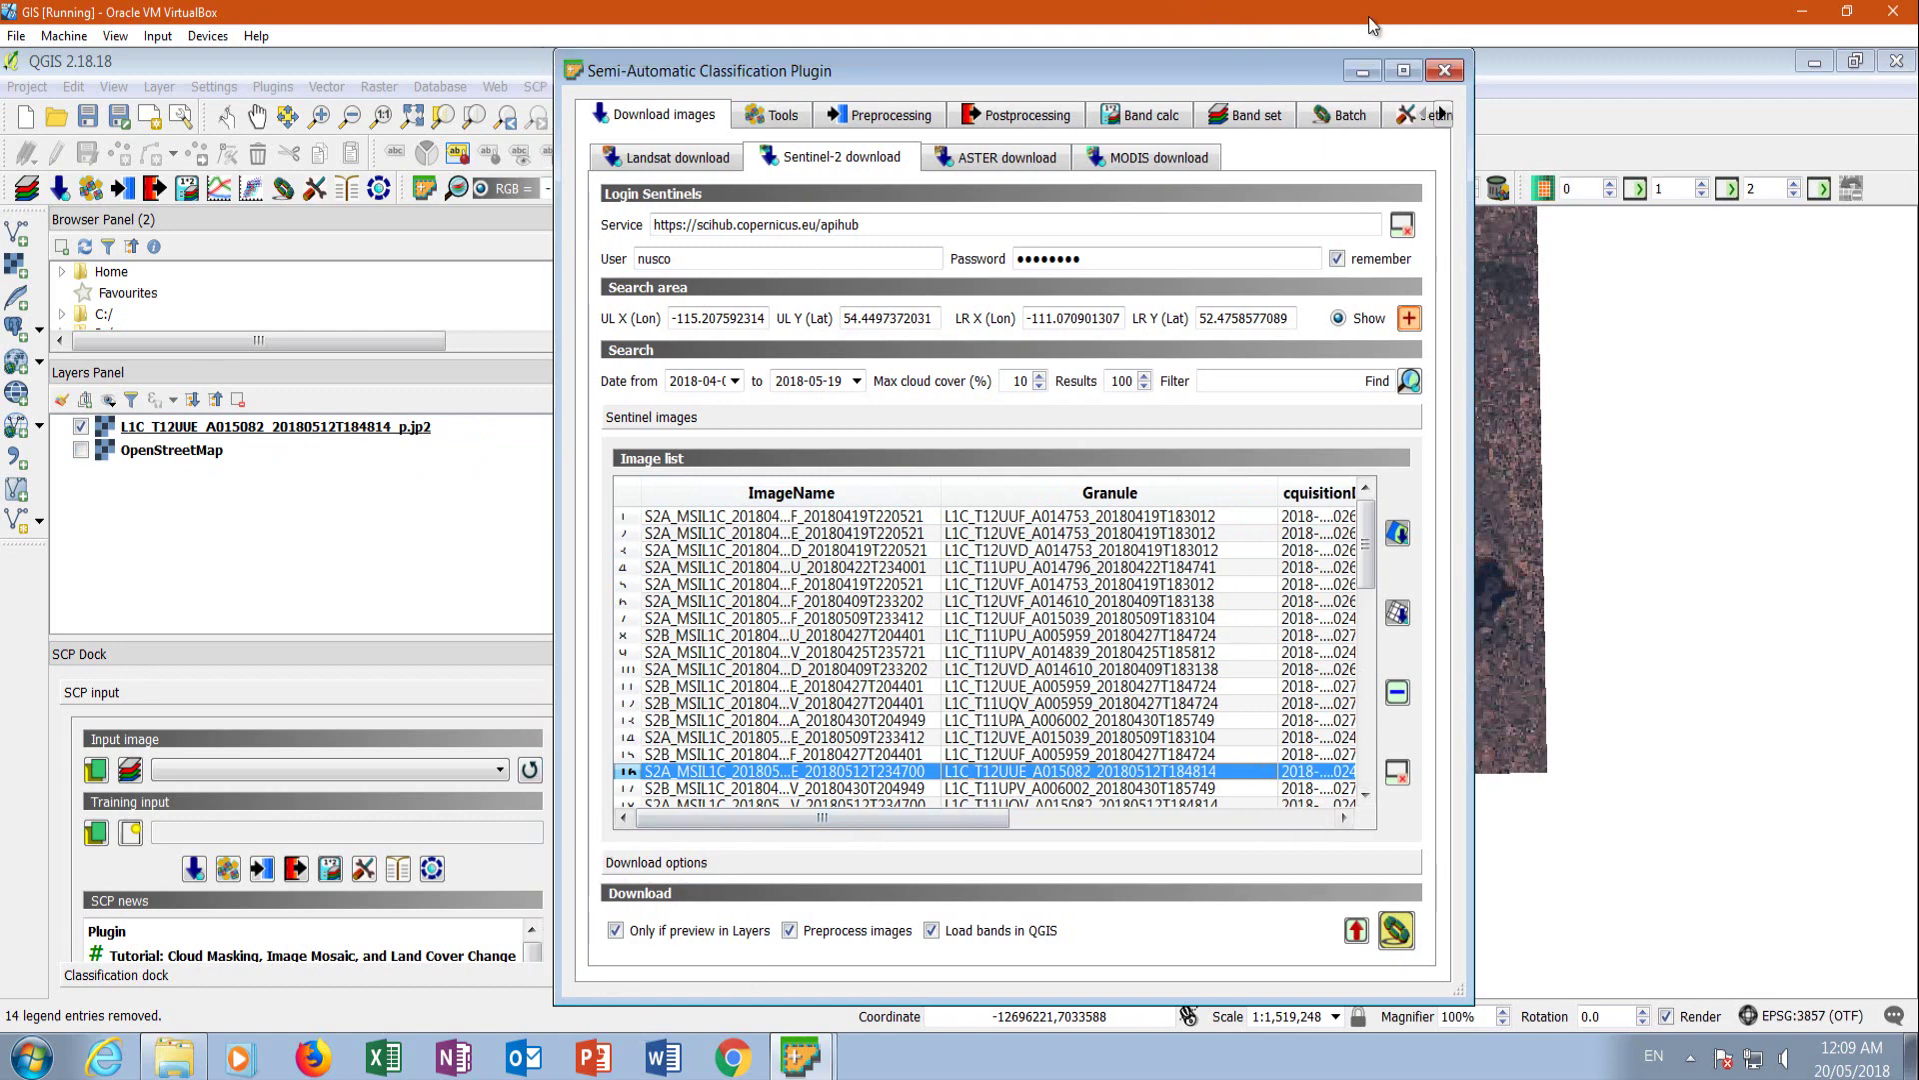
pyautogui.click(1402, 71)
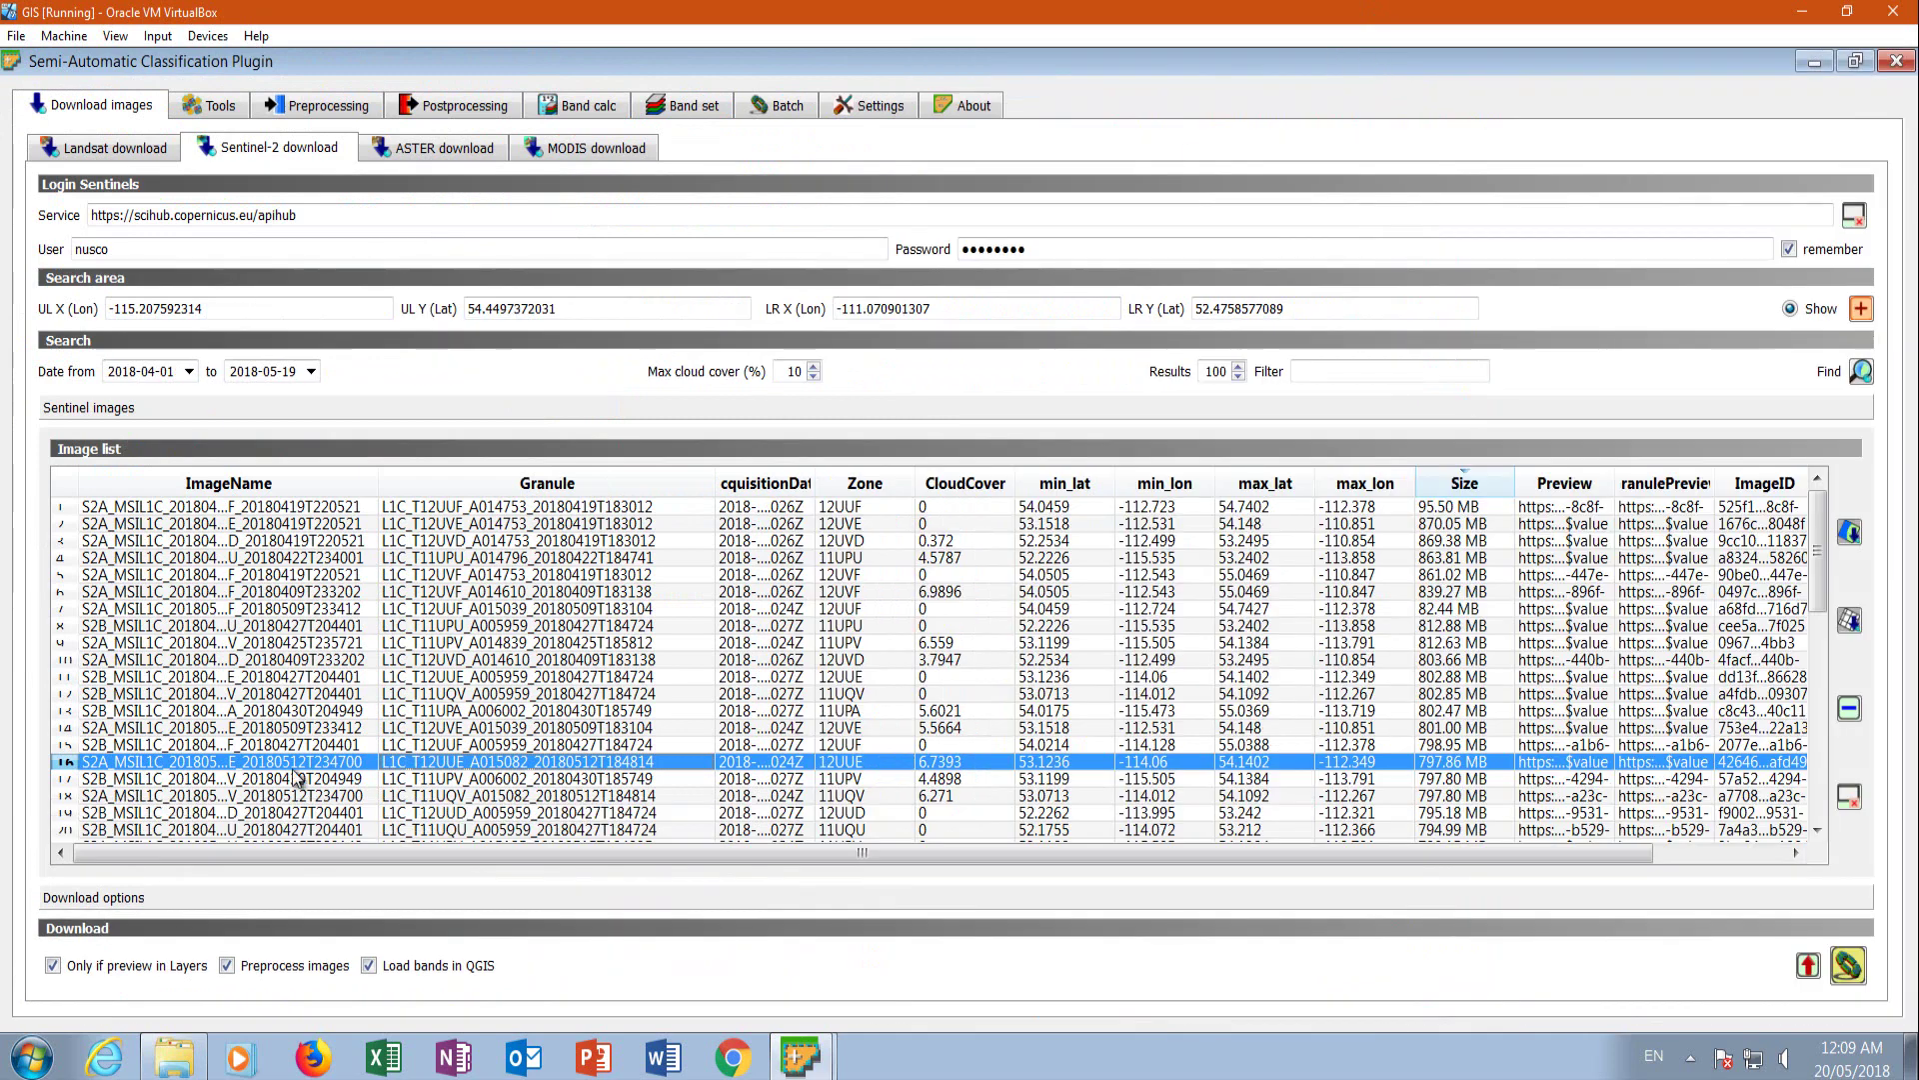
pyautogui.click(105, 902)
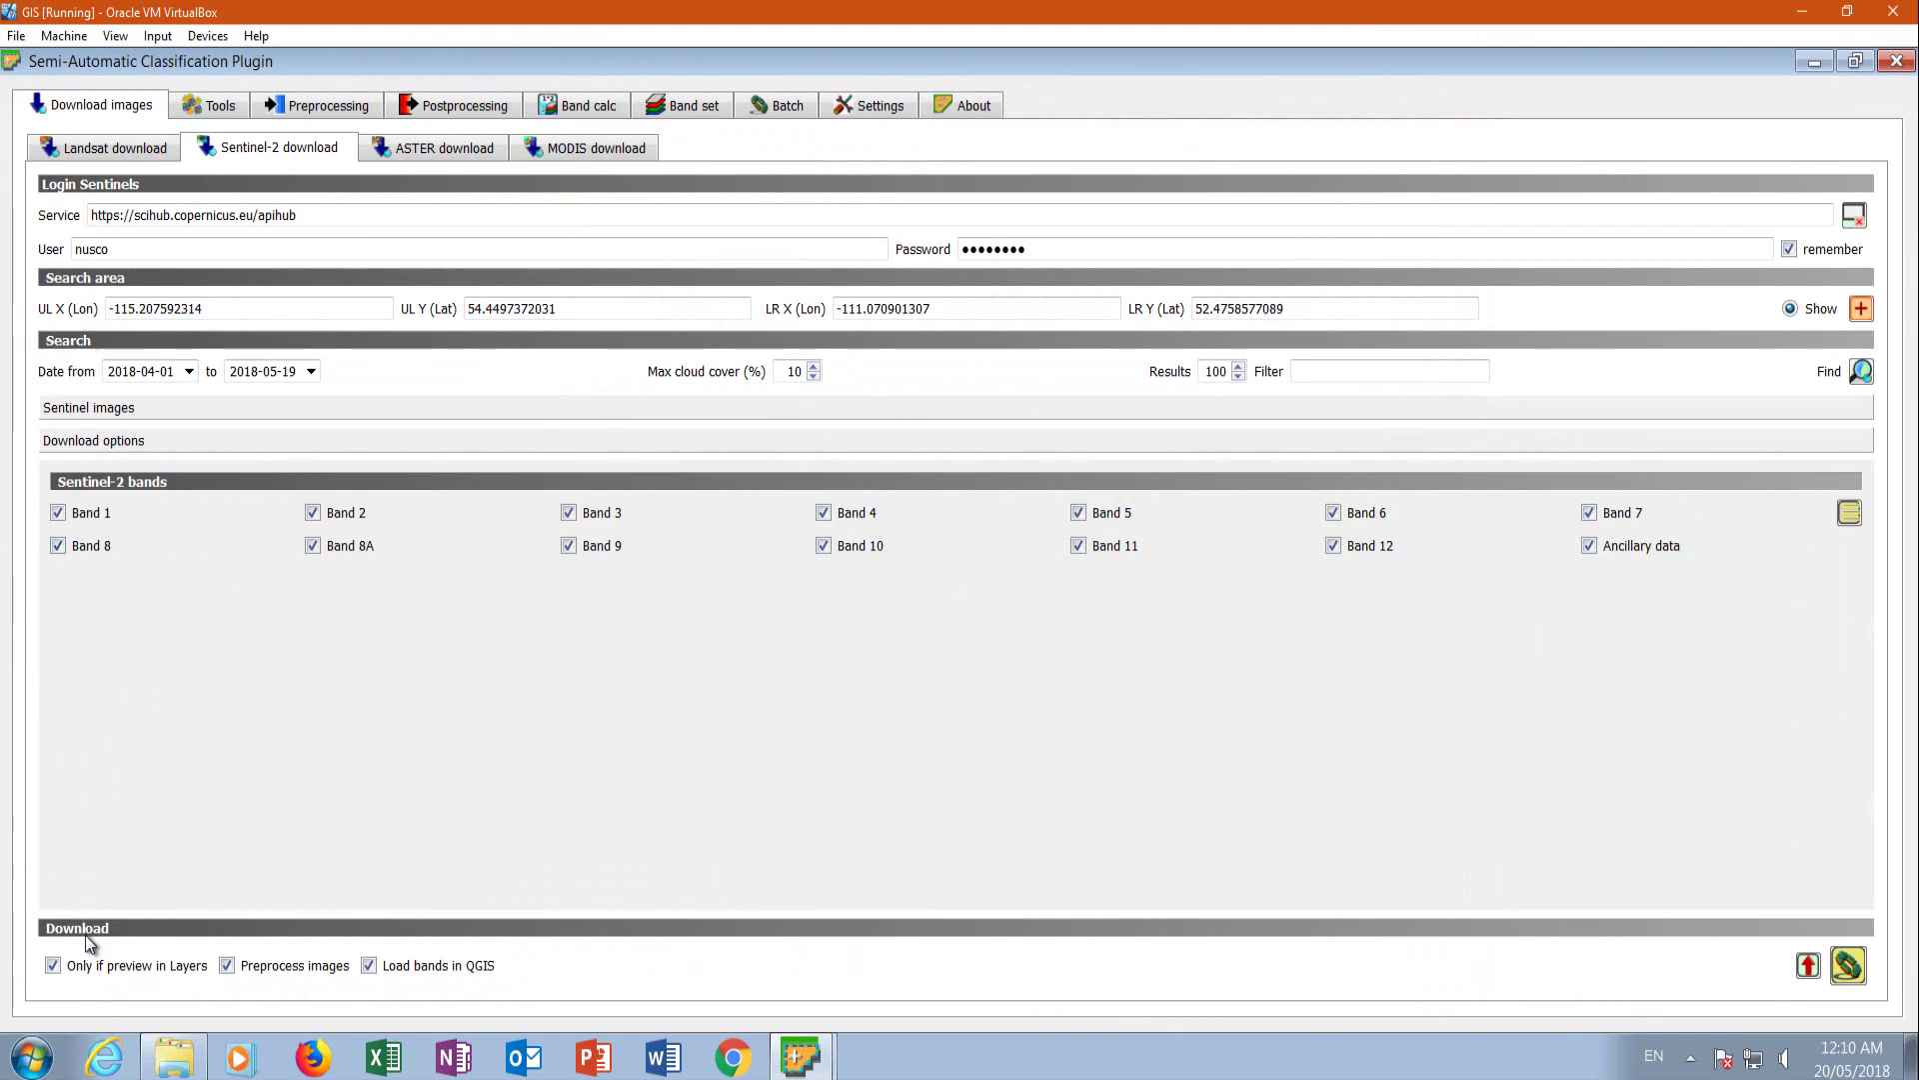
pyautogui.click(99, 408)
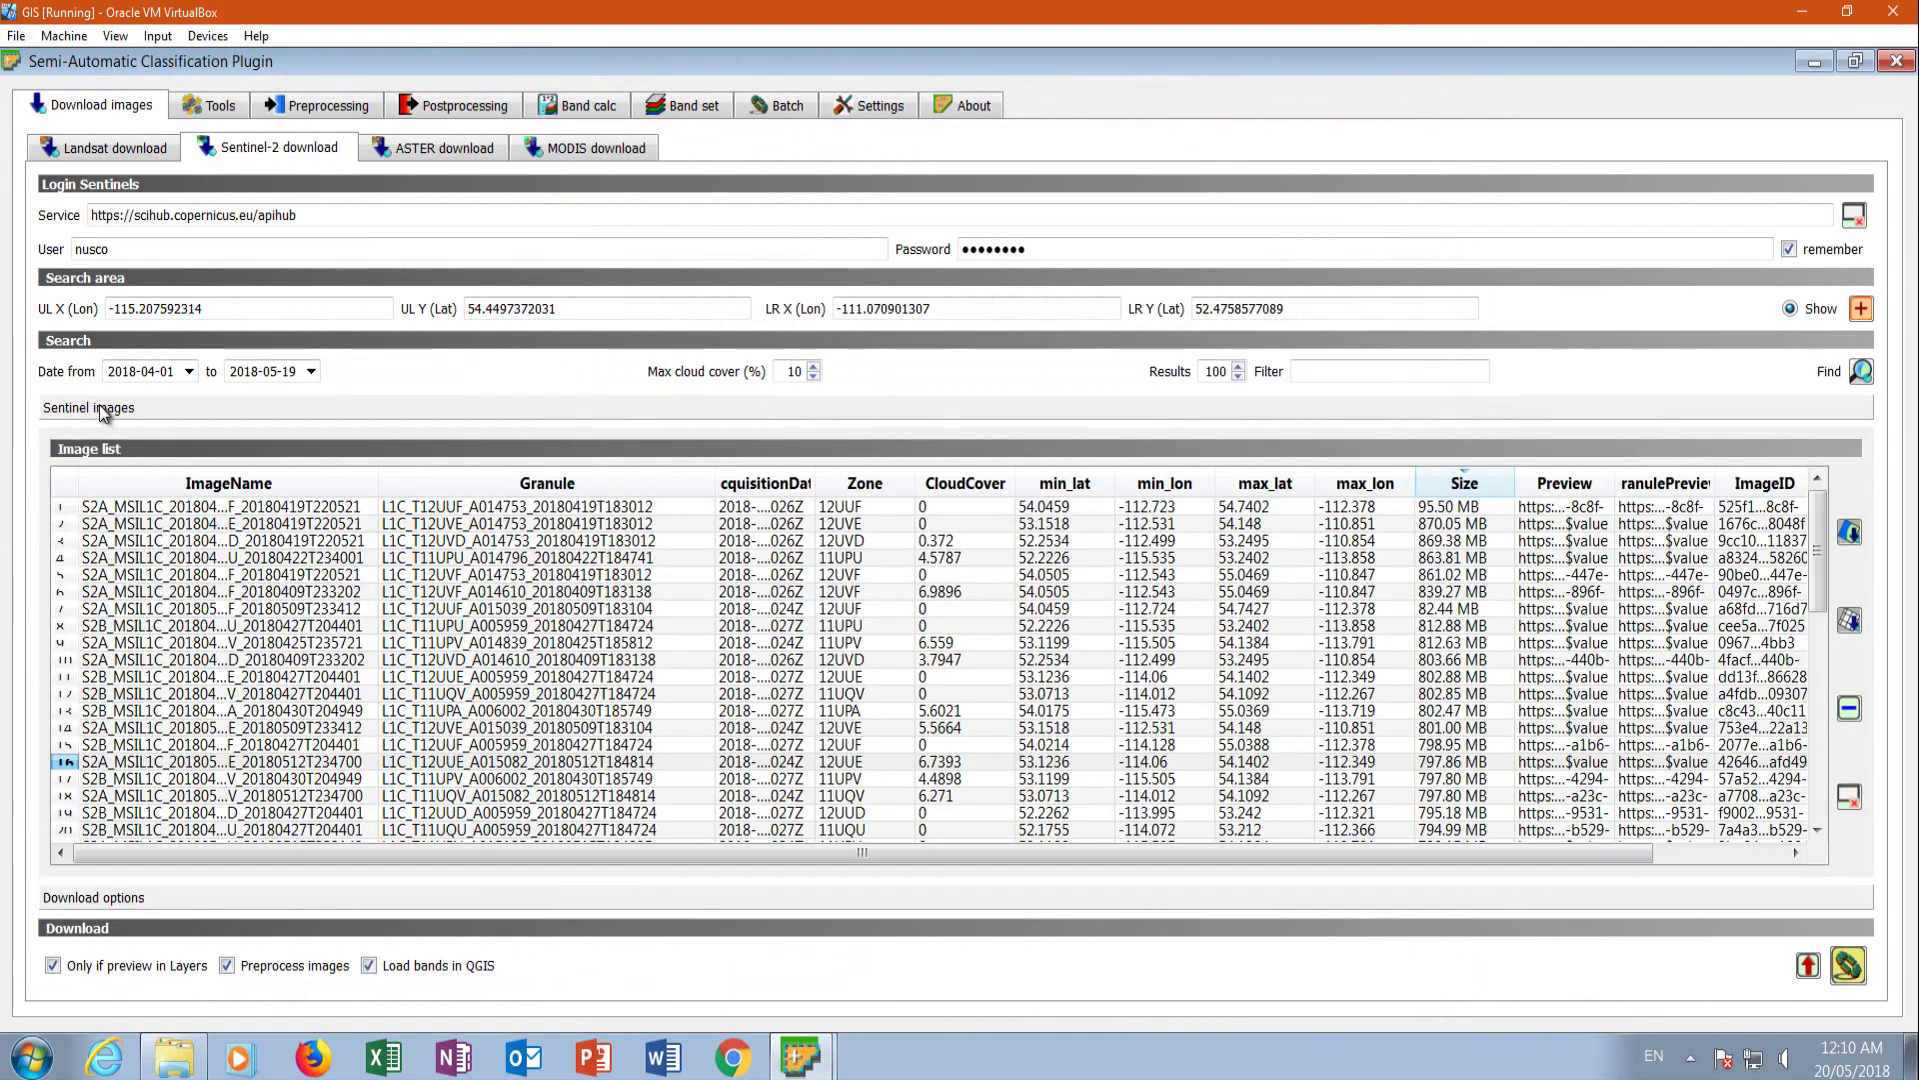
pyautogui.click(68, 762)
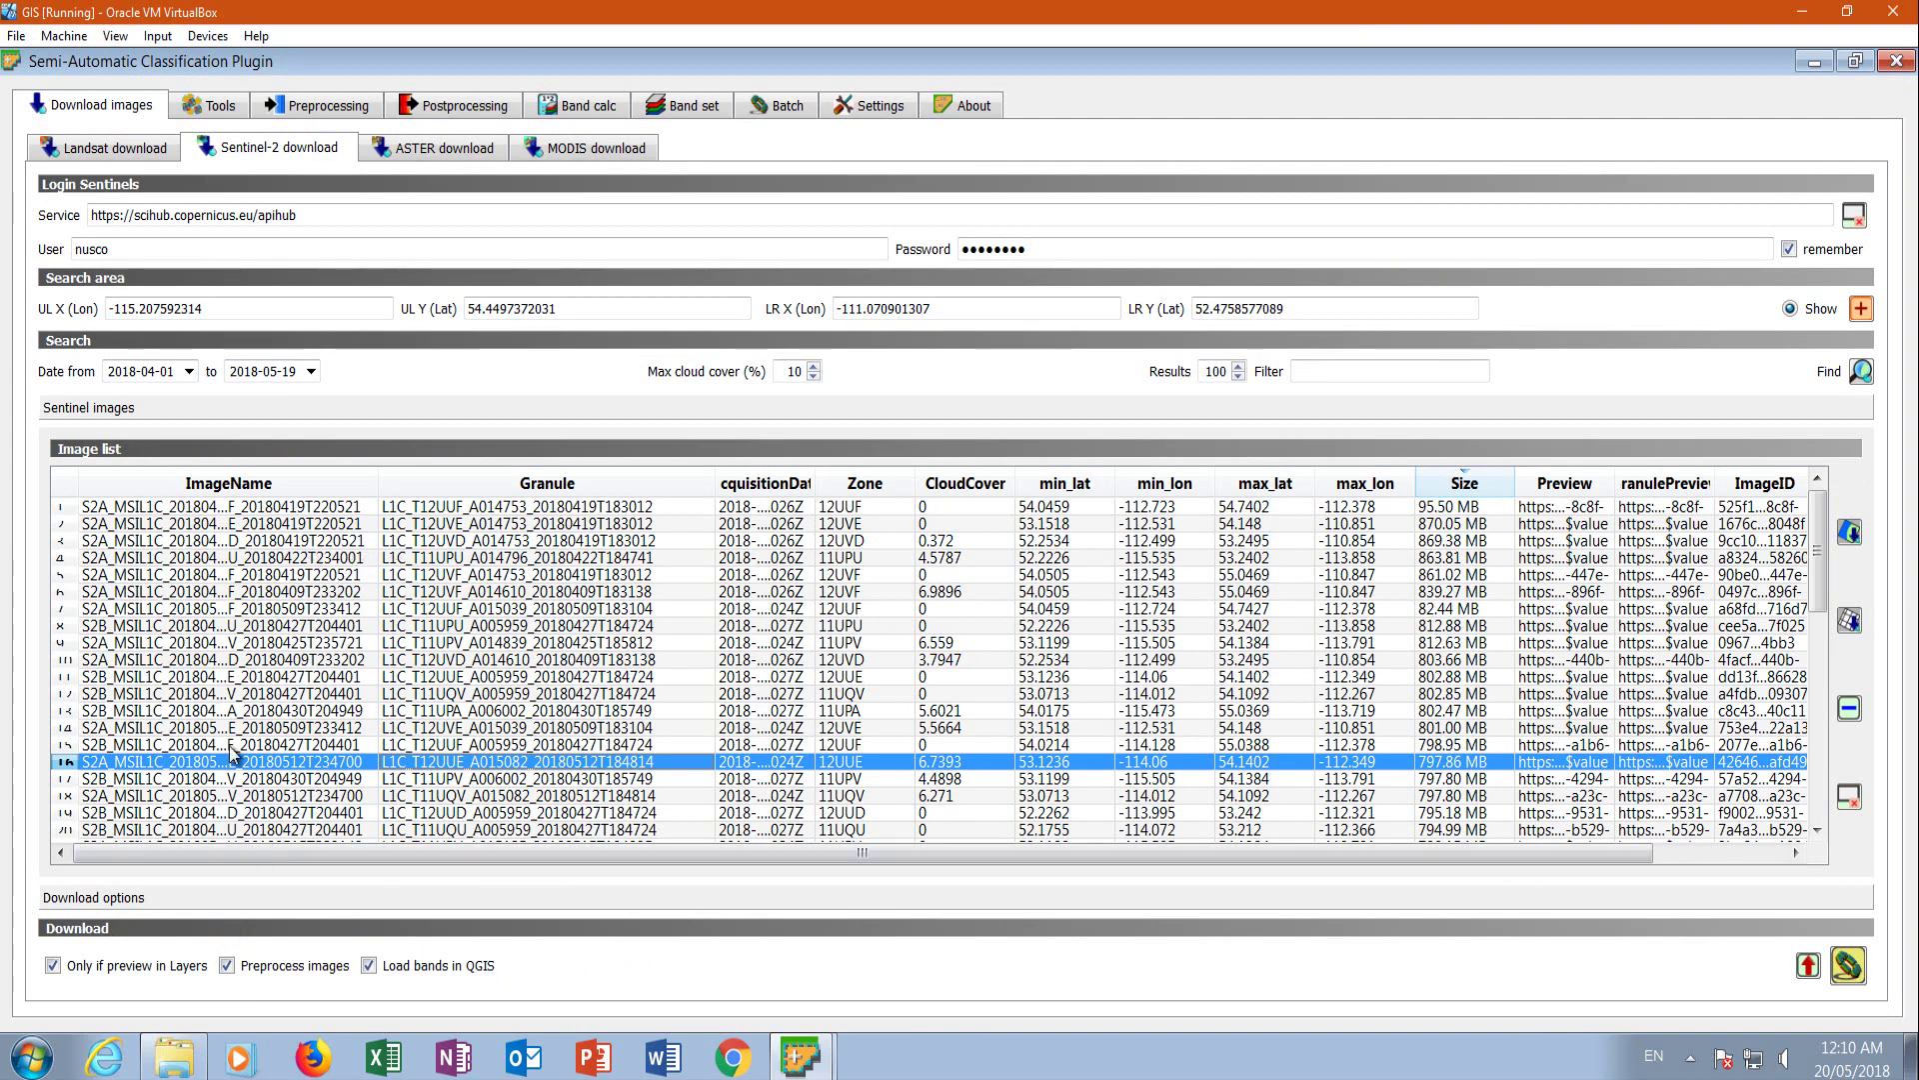
# Turn off preprocessing and loading of bands in QGIS for the download, and restore the plugin window to its smaller size.
pyautogui.click(367, 965)
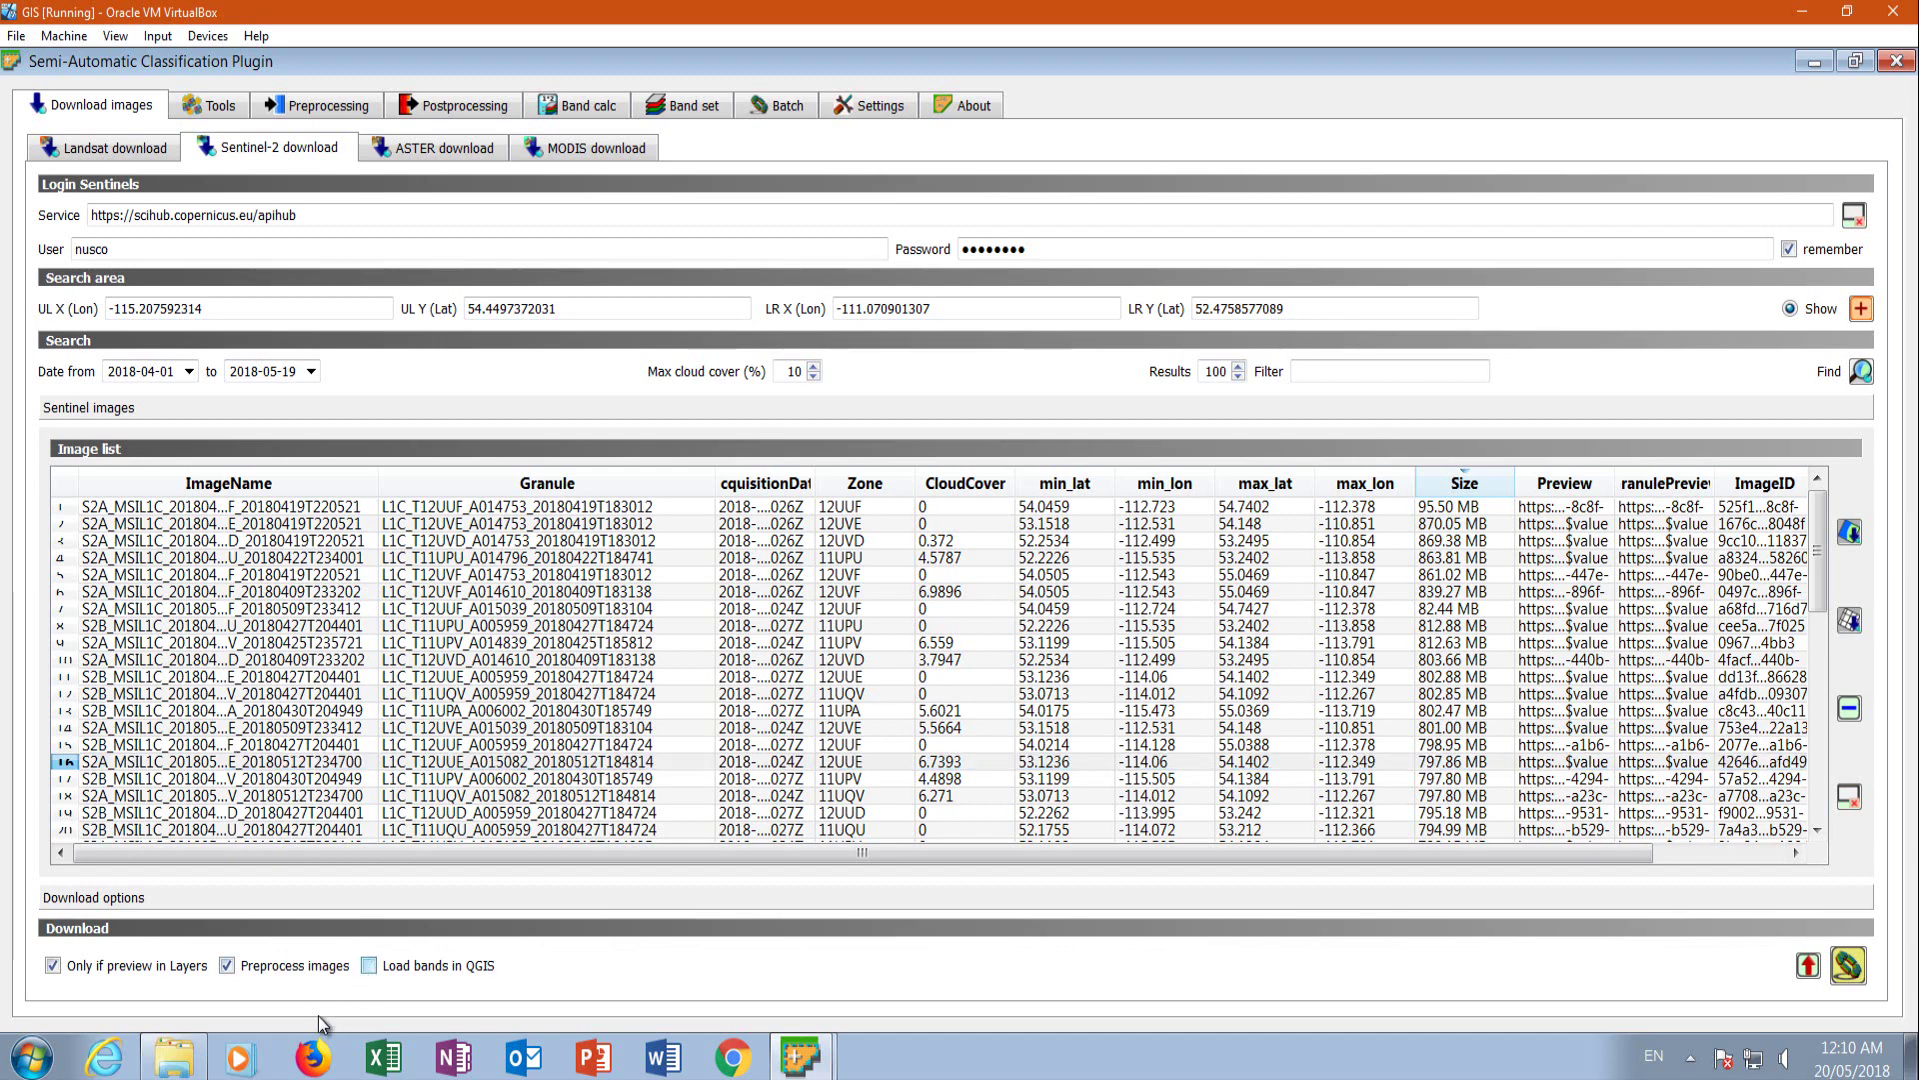
pyautogui.click(229, 967)
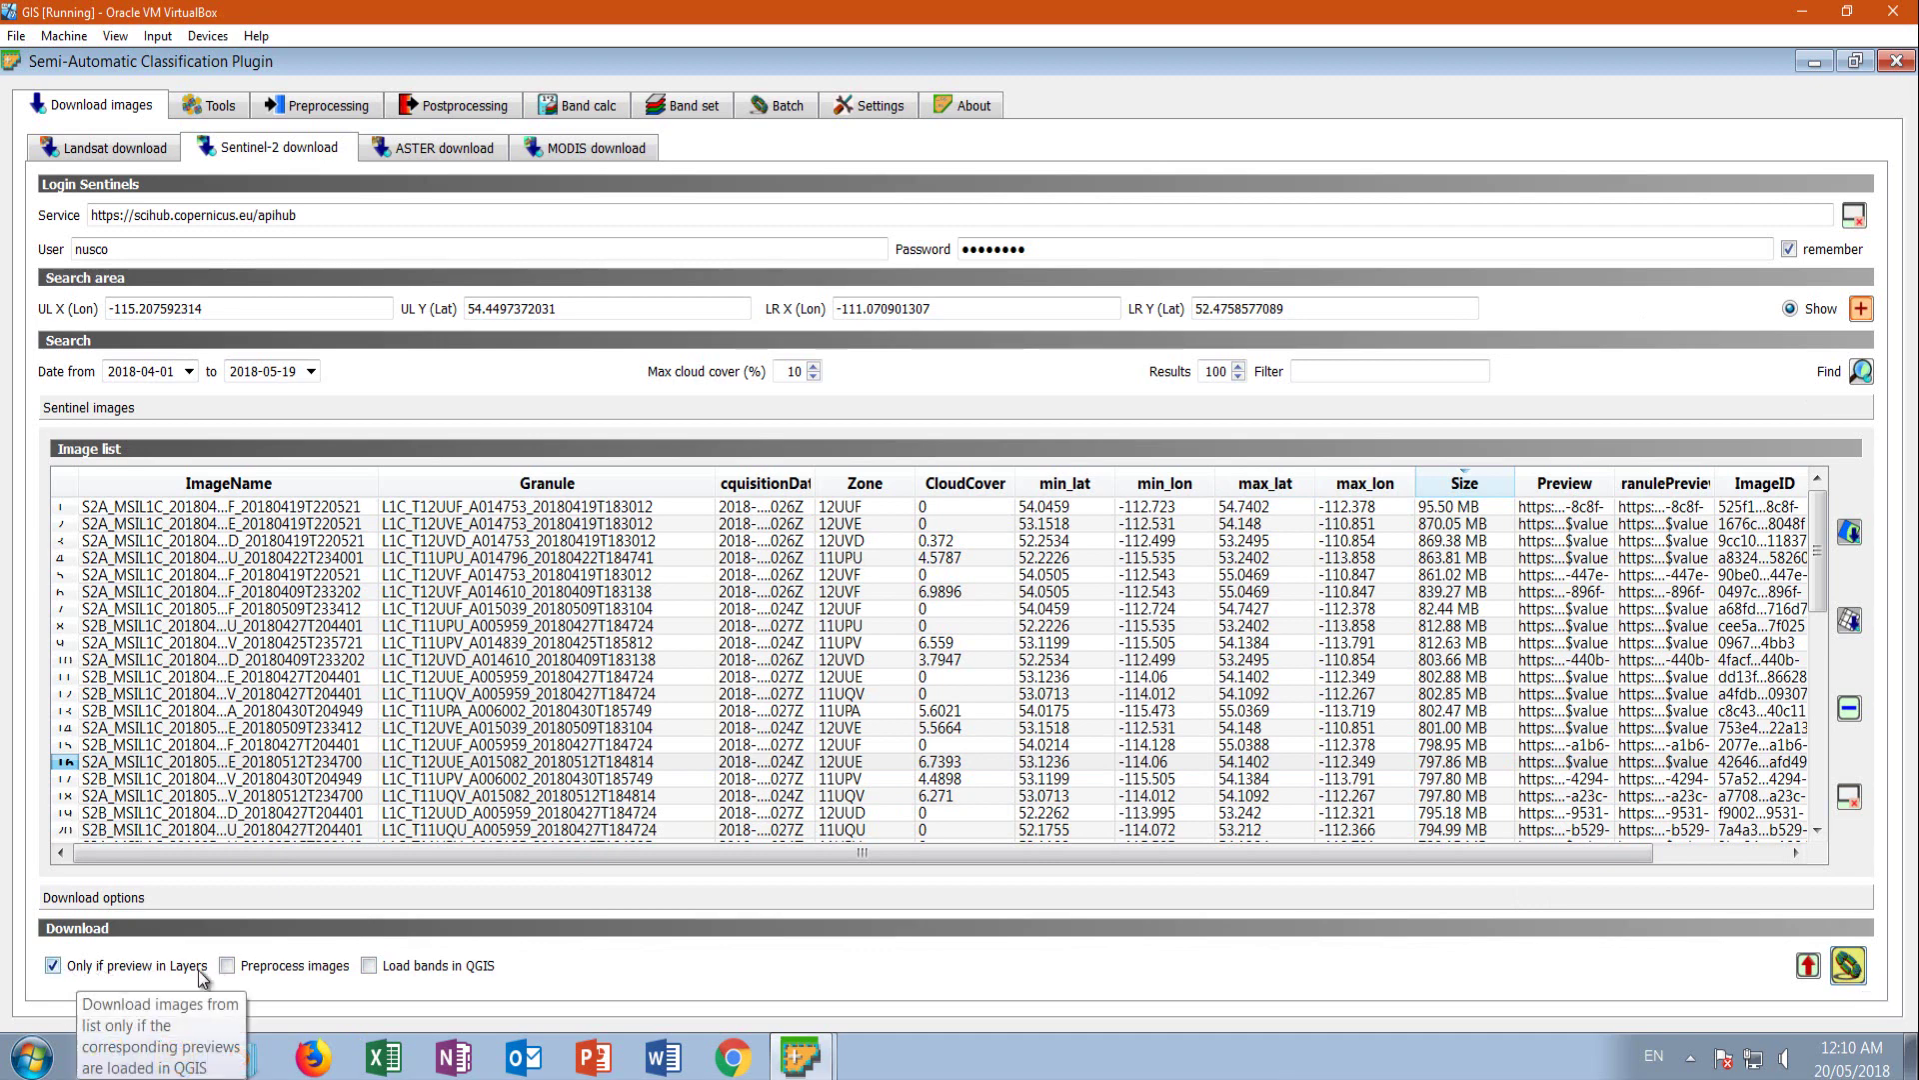
pyautogui.doubleClick(545, 72)
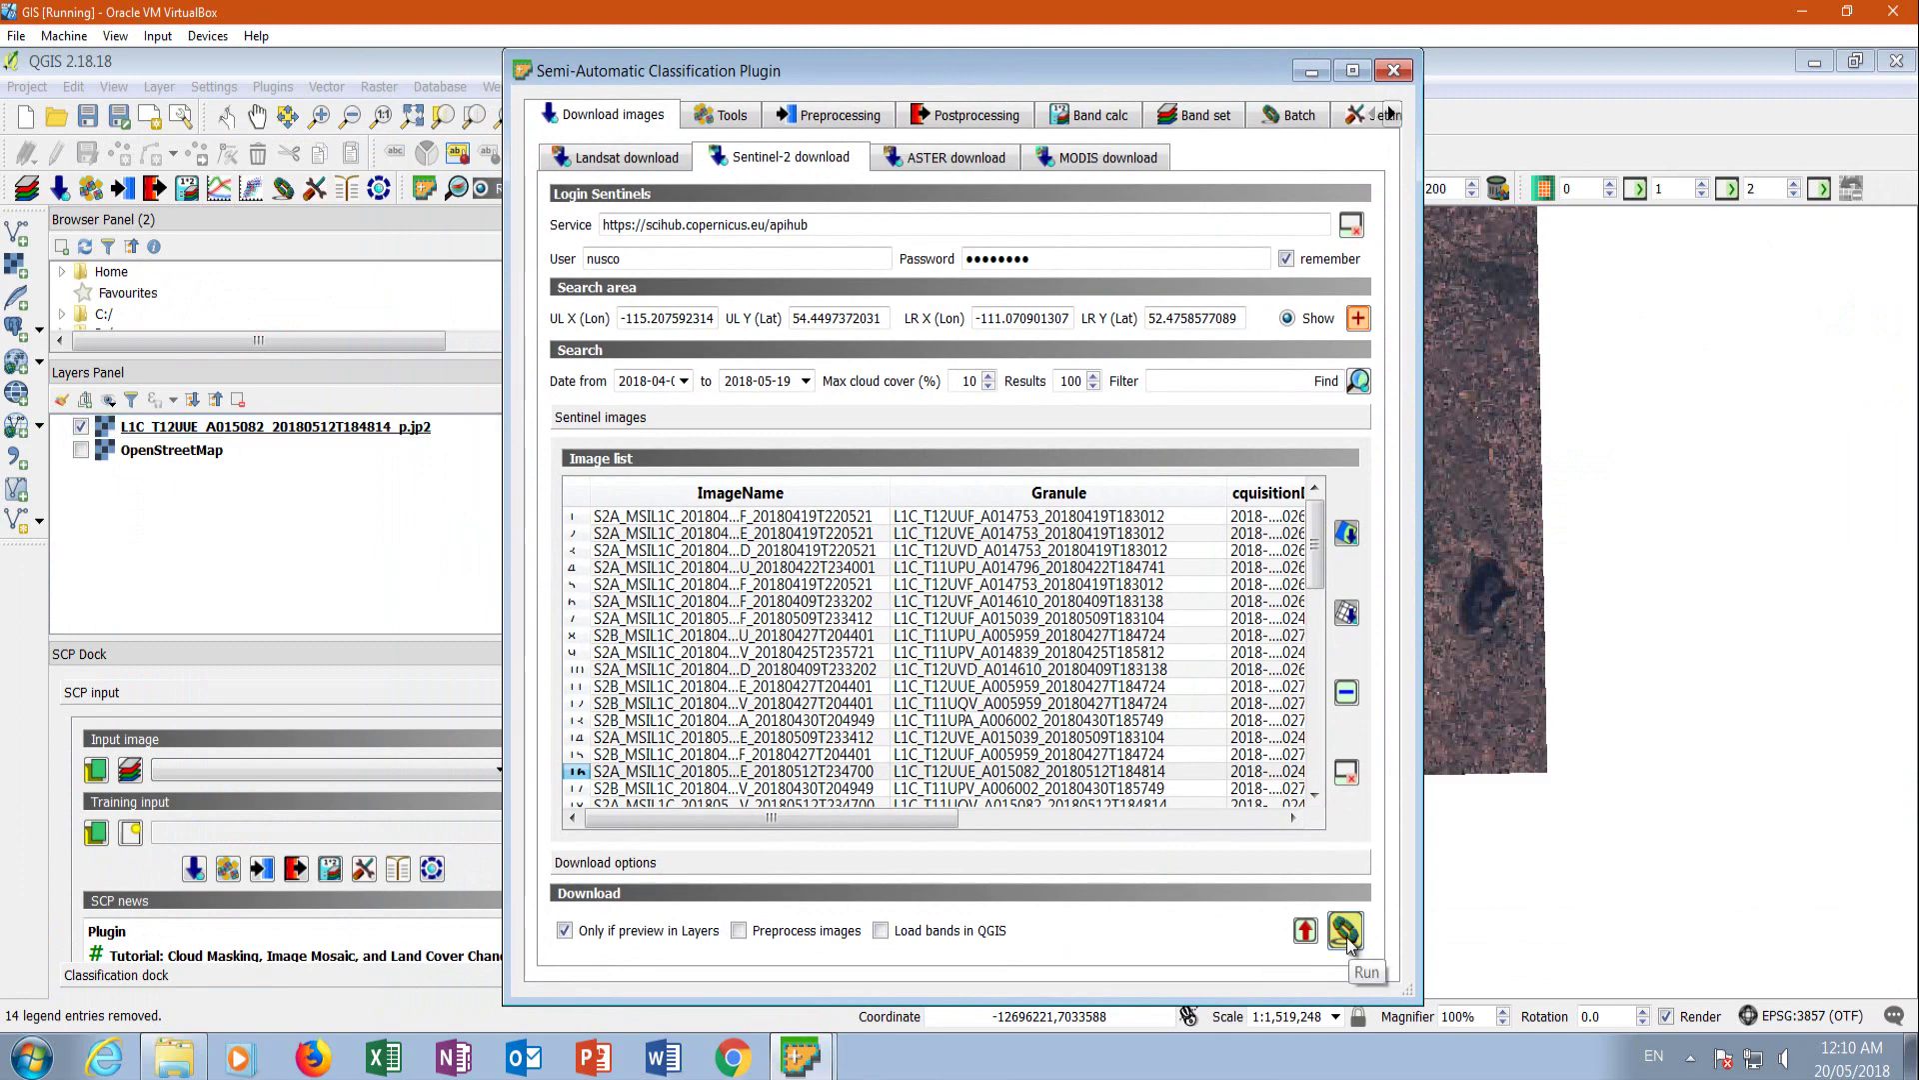
# Download the selected Sentinel-2 image, granule L1C_T12UUE_A015082_20180512T184814, into the Lesson 9 folder on the desktop.
pyautogui.click(580, 772)
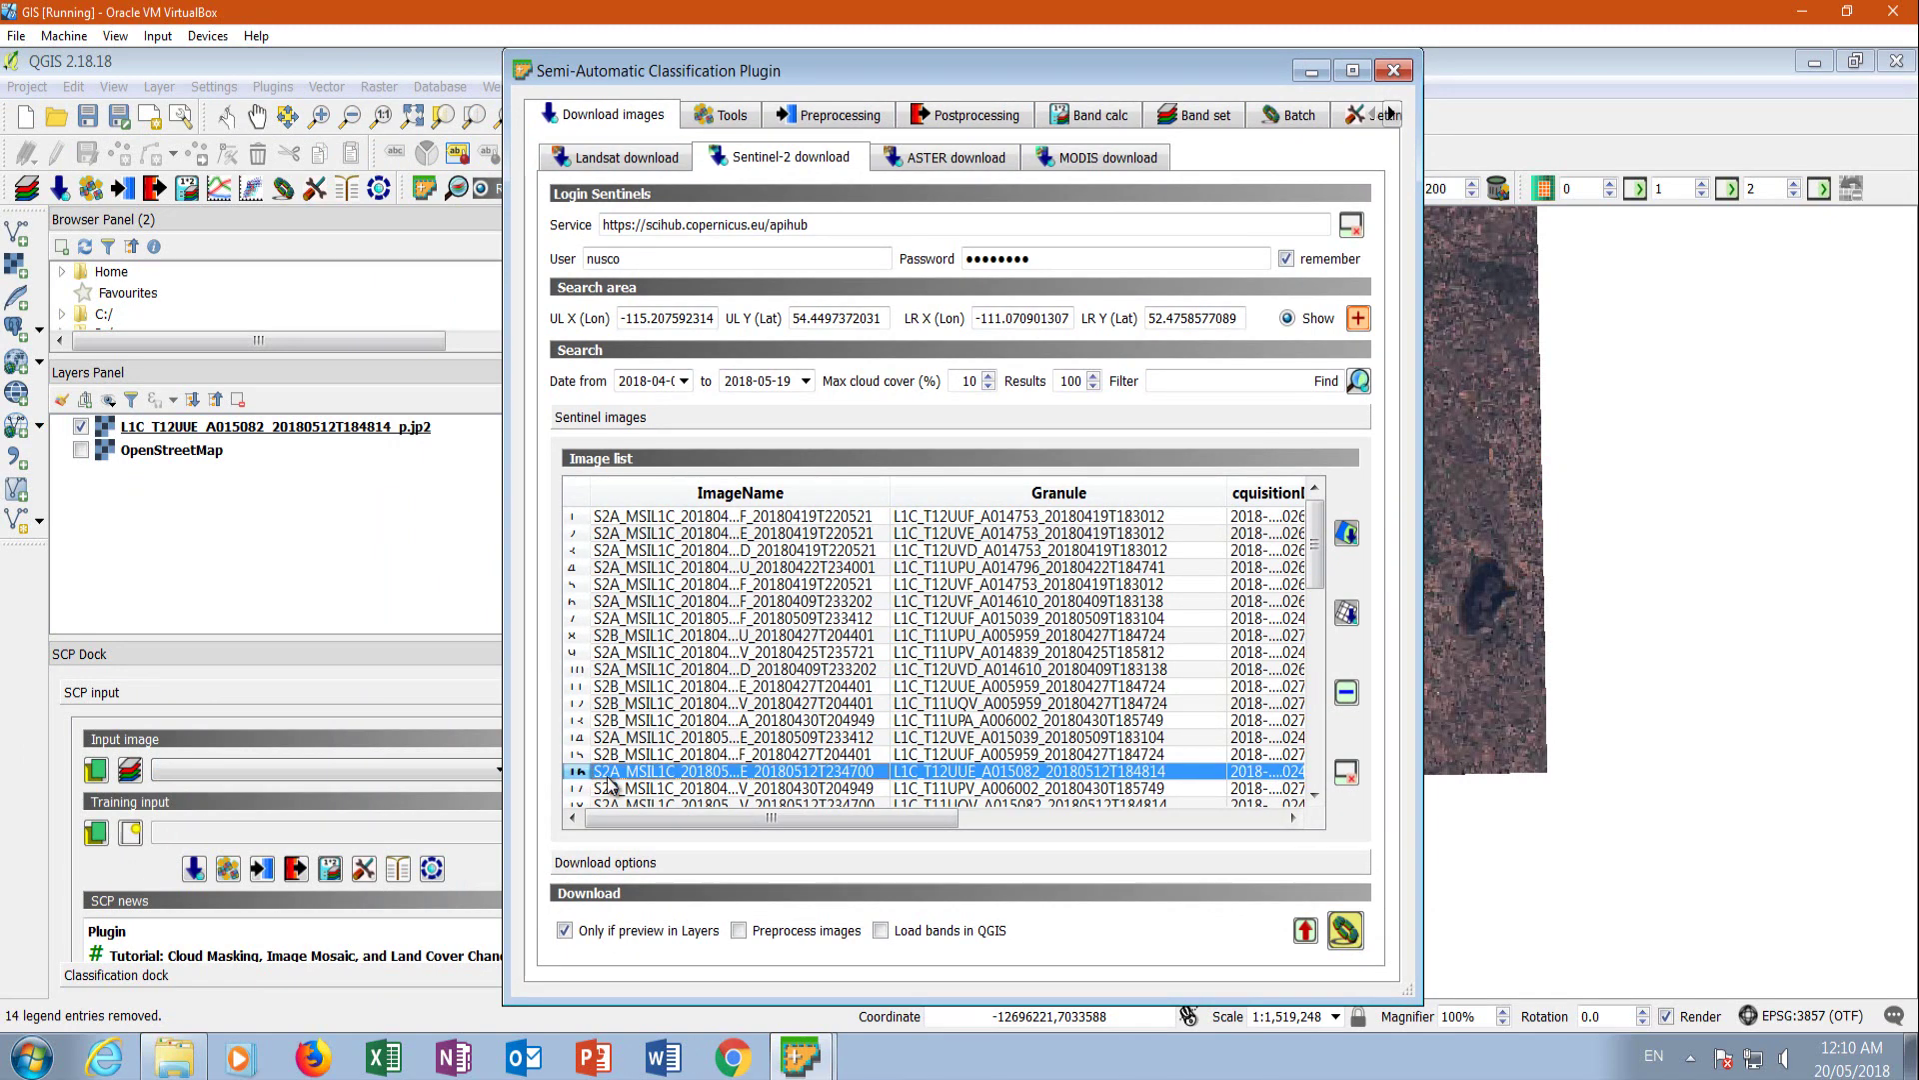
pyautogui.click(1357, 942)
pyautogui.click(570, 268)
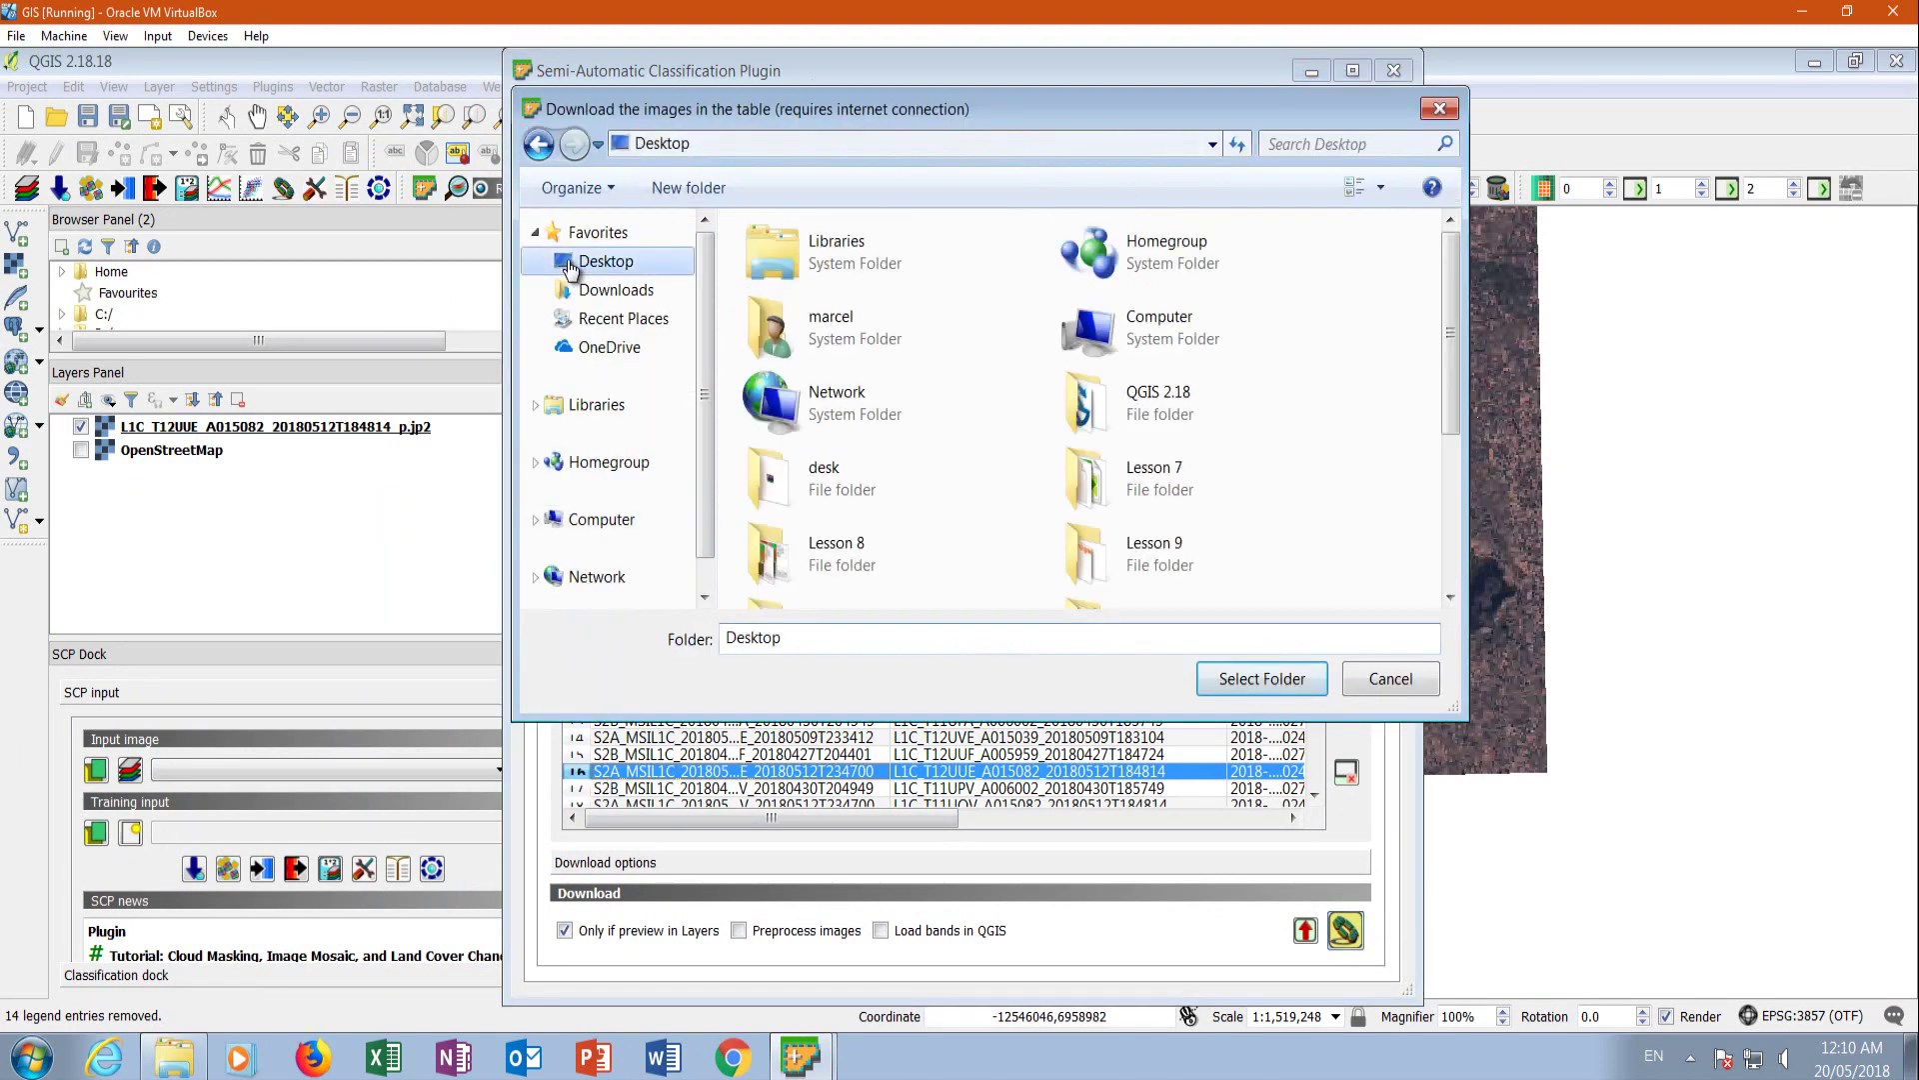
pyautogui.click(1141, 566)
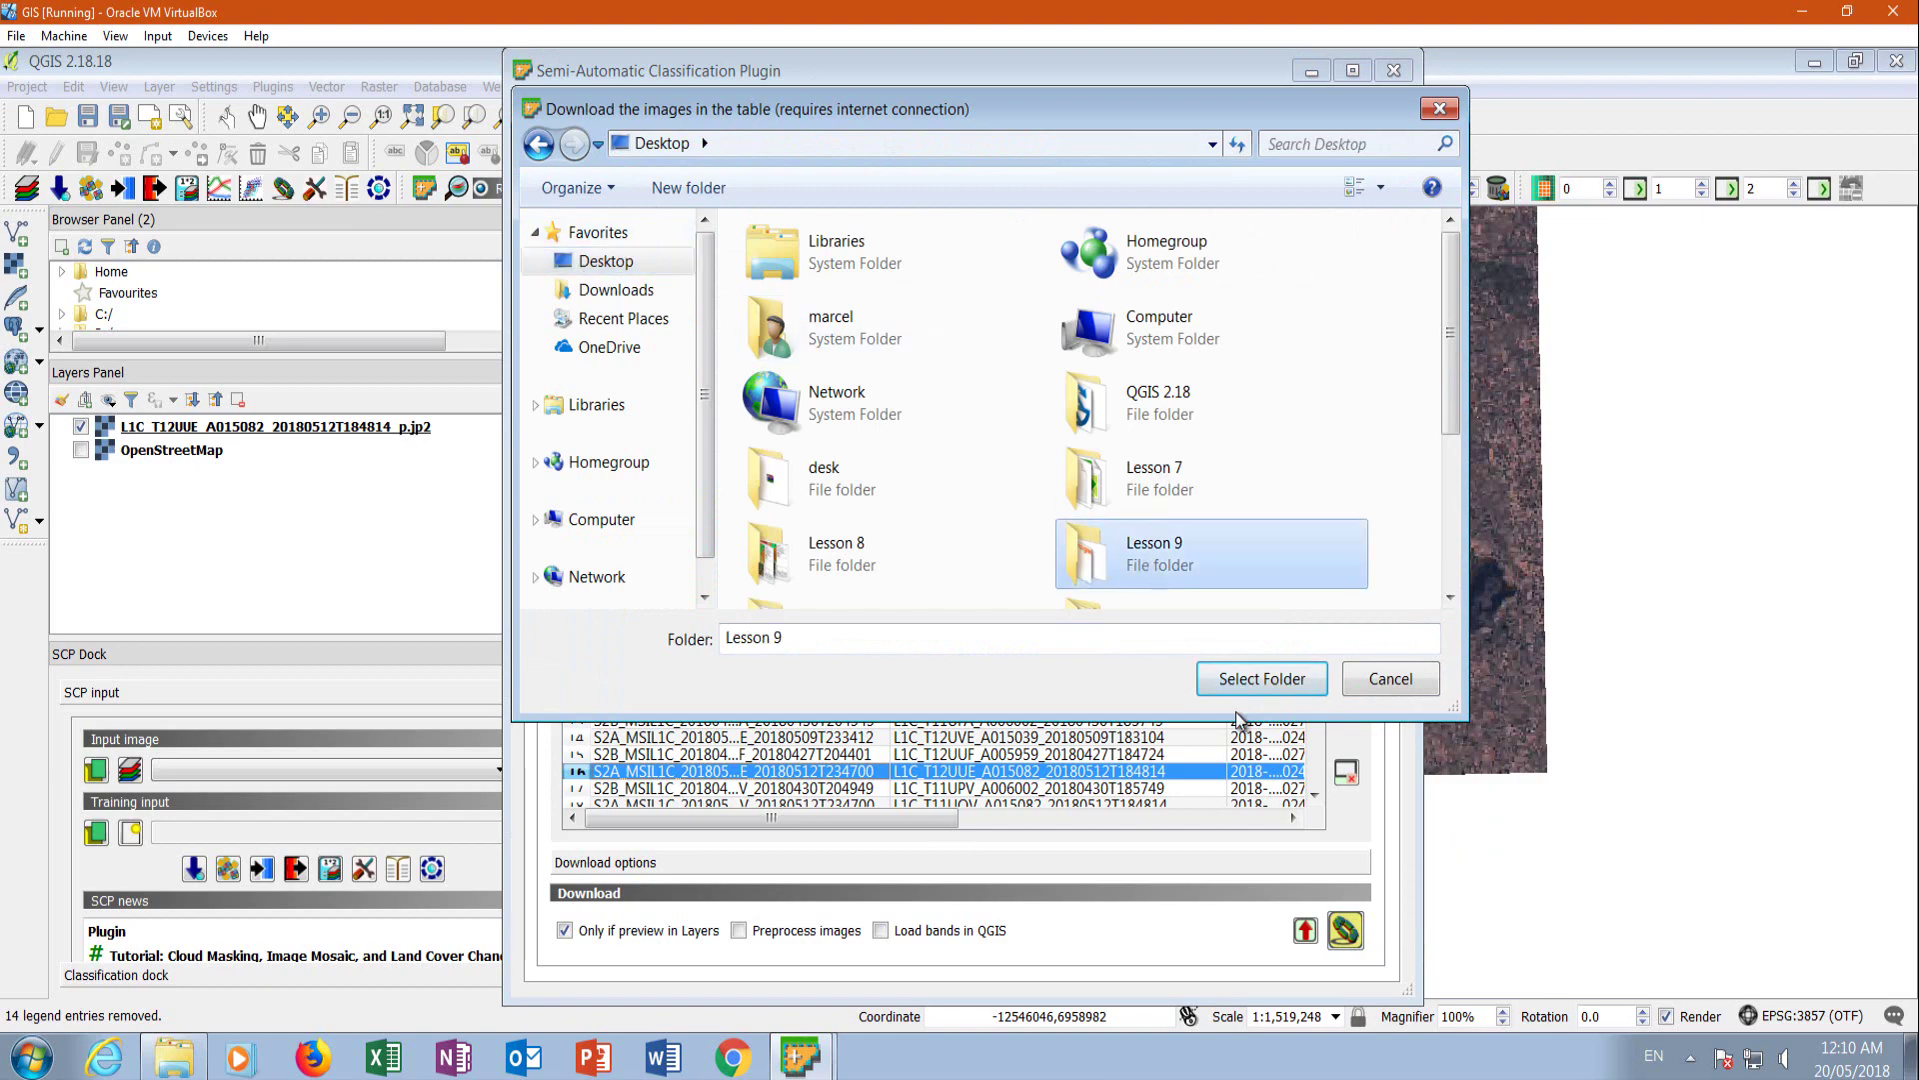
pyautogui.click(1240, 680)
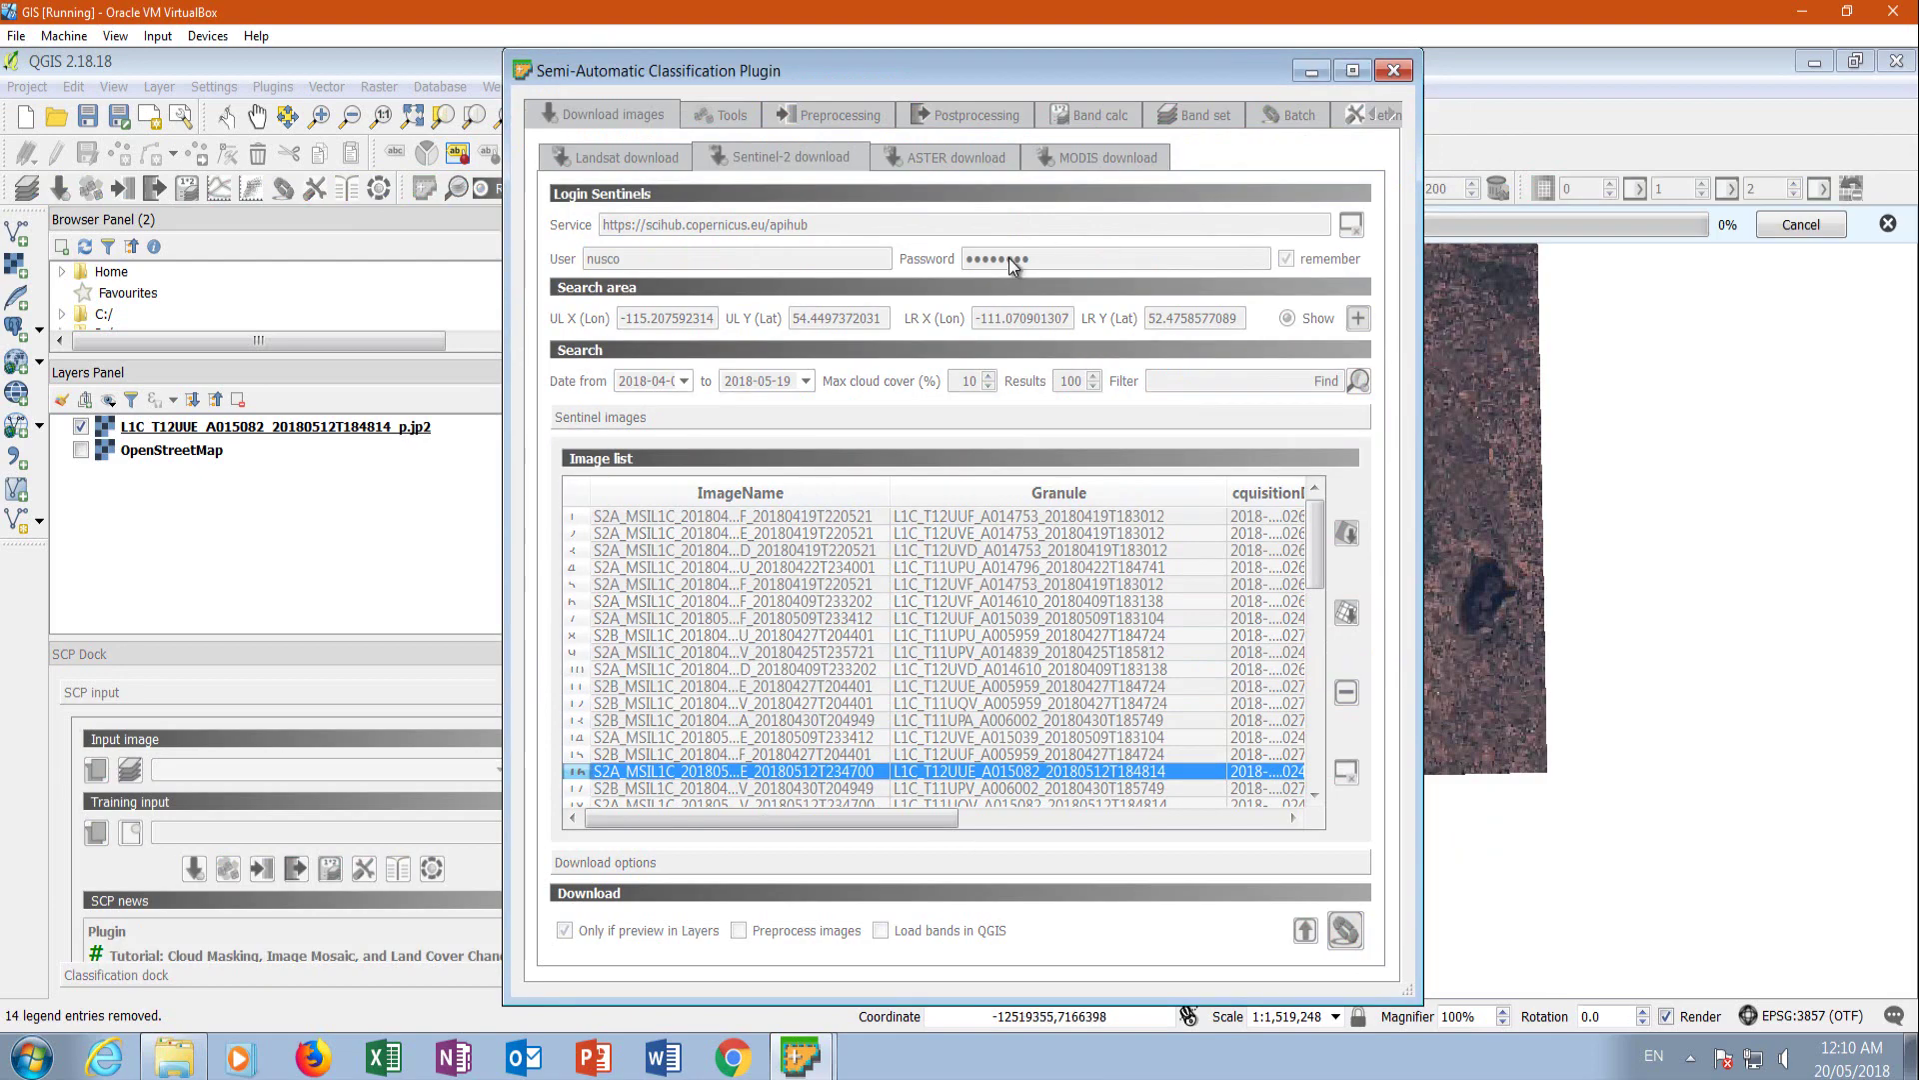
pyautogui.moveTo(995, 56); pyautogui.dragTo(1217, 274)
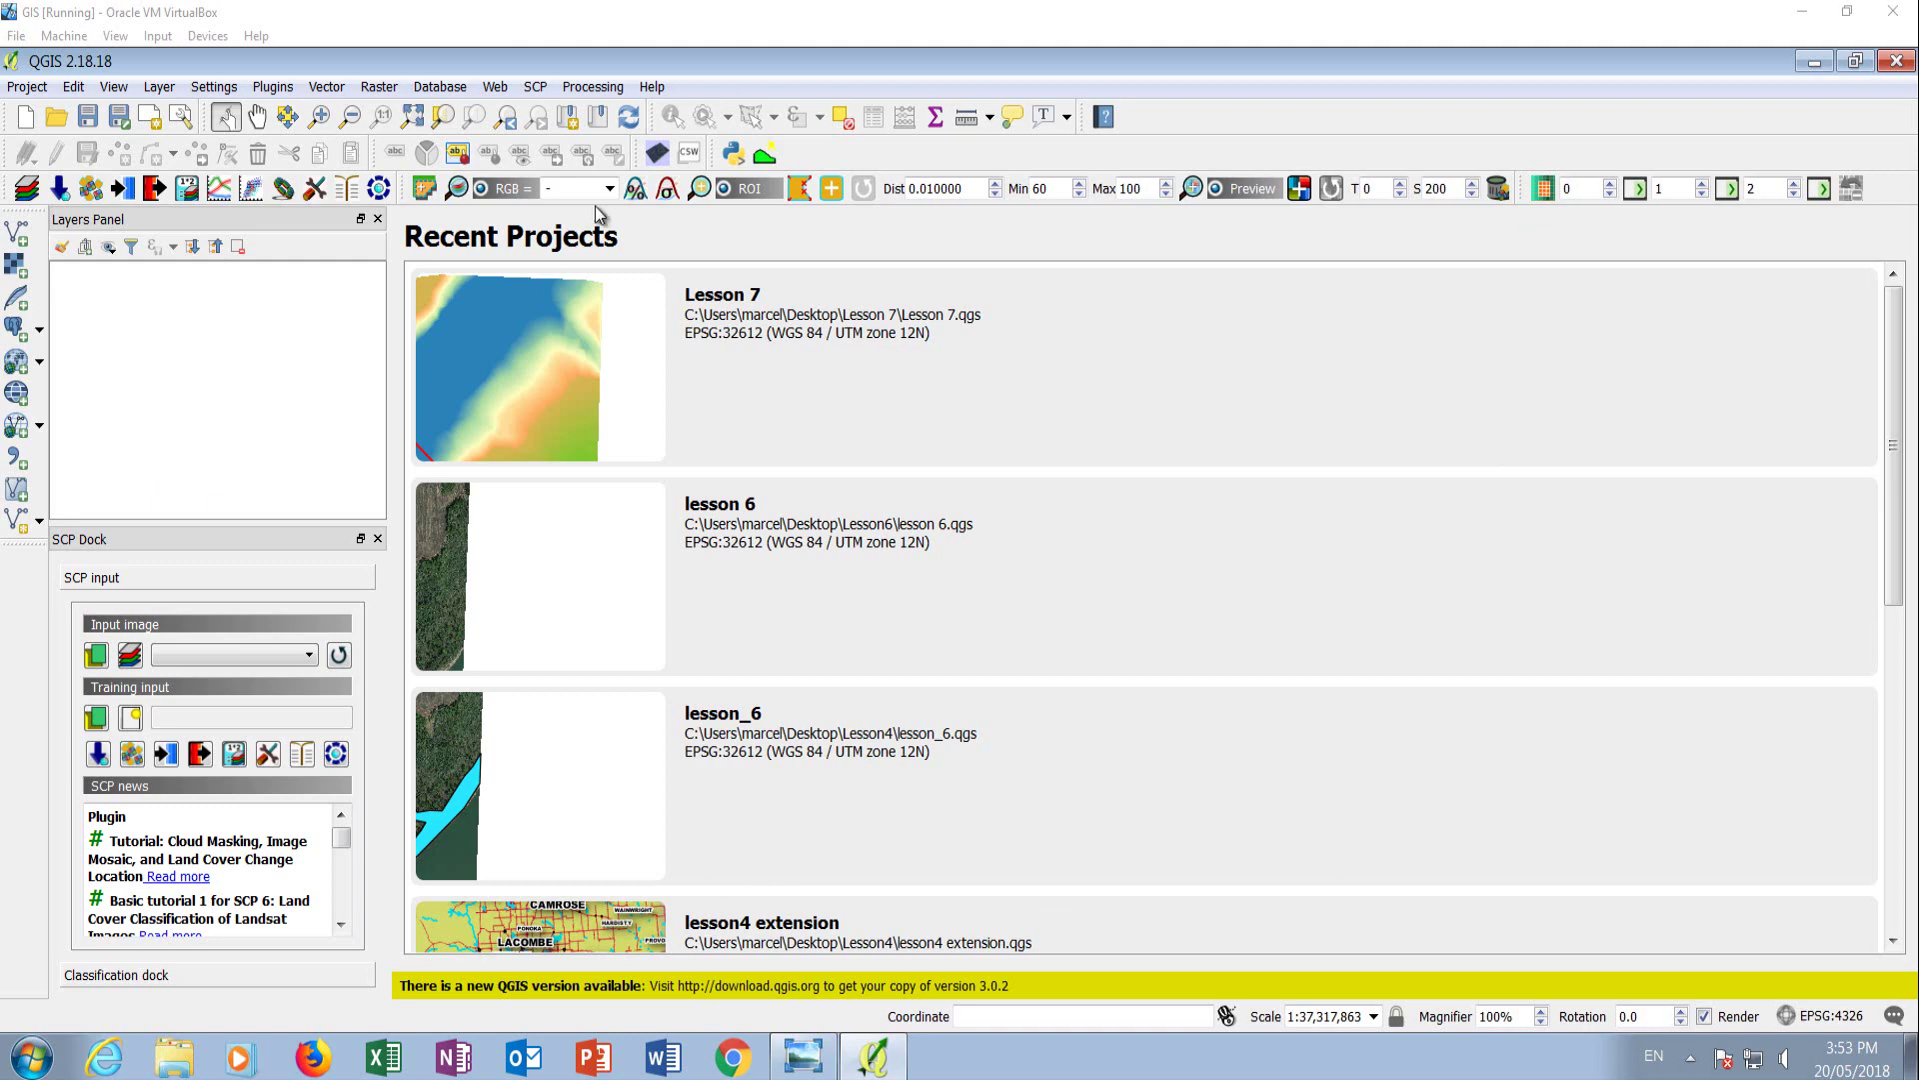
# Minimize QGIS and check the downloaded L1C_T12UUE_A015082_20180512T184814 folder inside the desktop's Lesson 9 folder.
pyautogui.click(1813, 62)
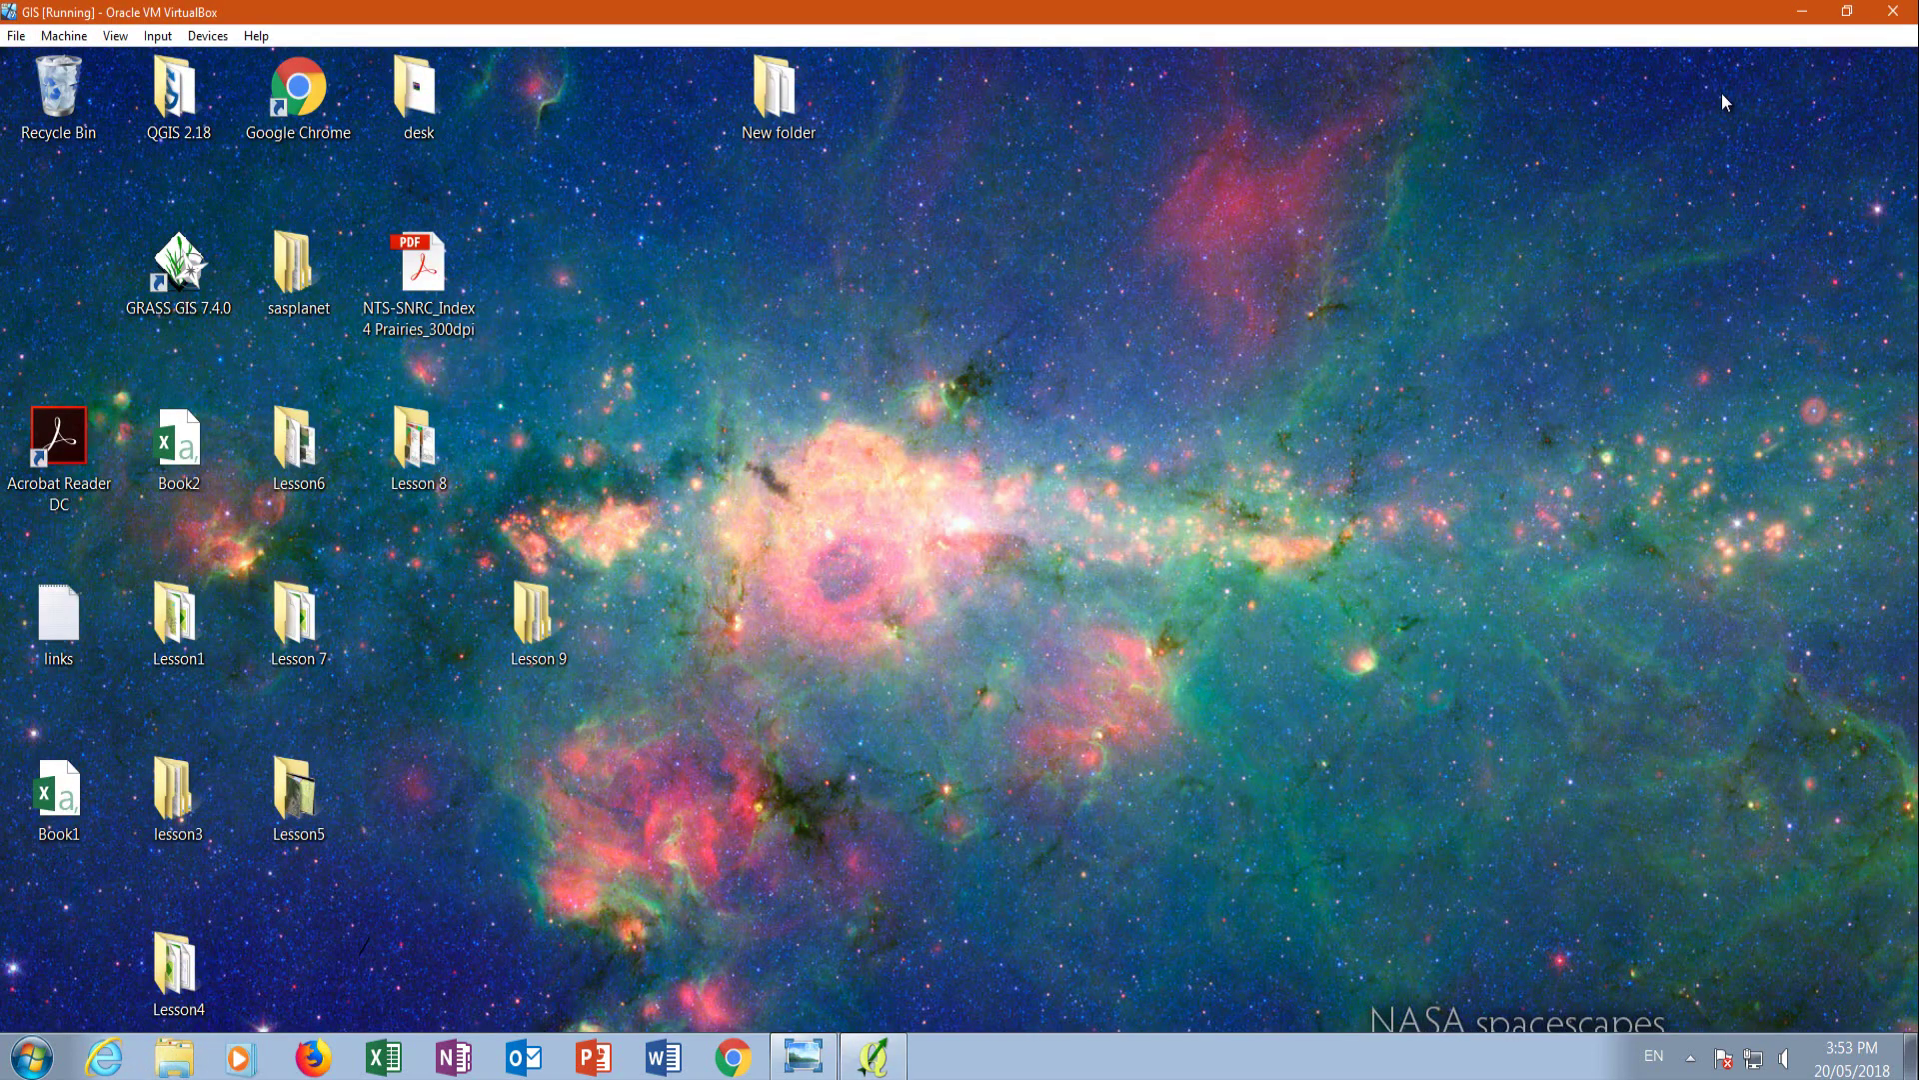
pyautogui.doubleClick(531, 630)
pyautogui.click(287, 273)
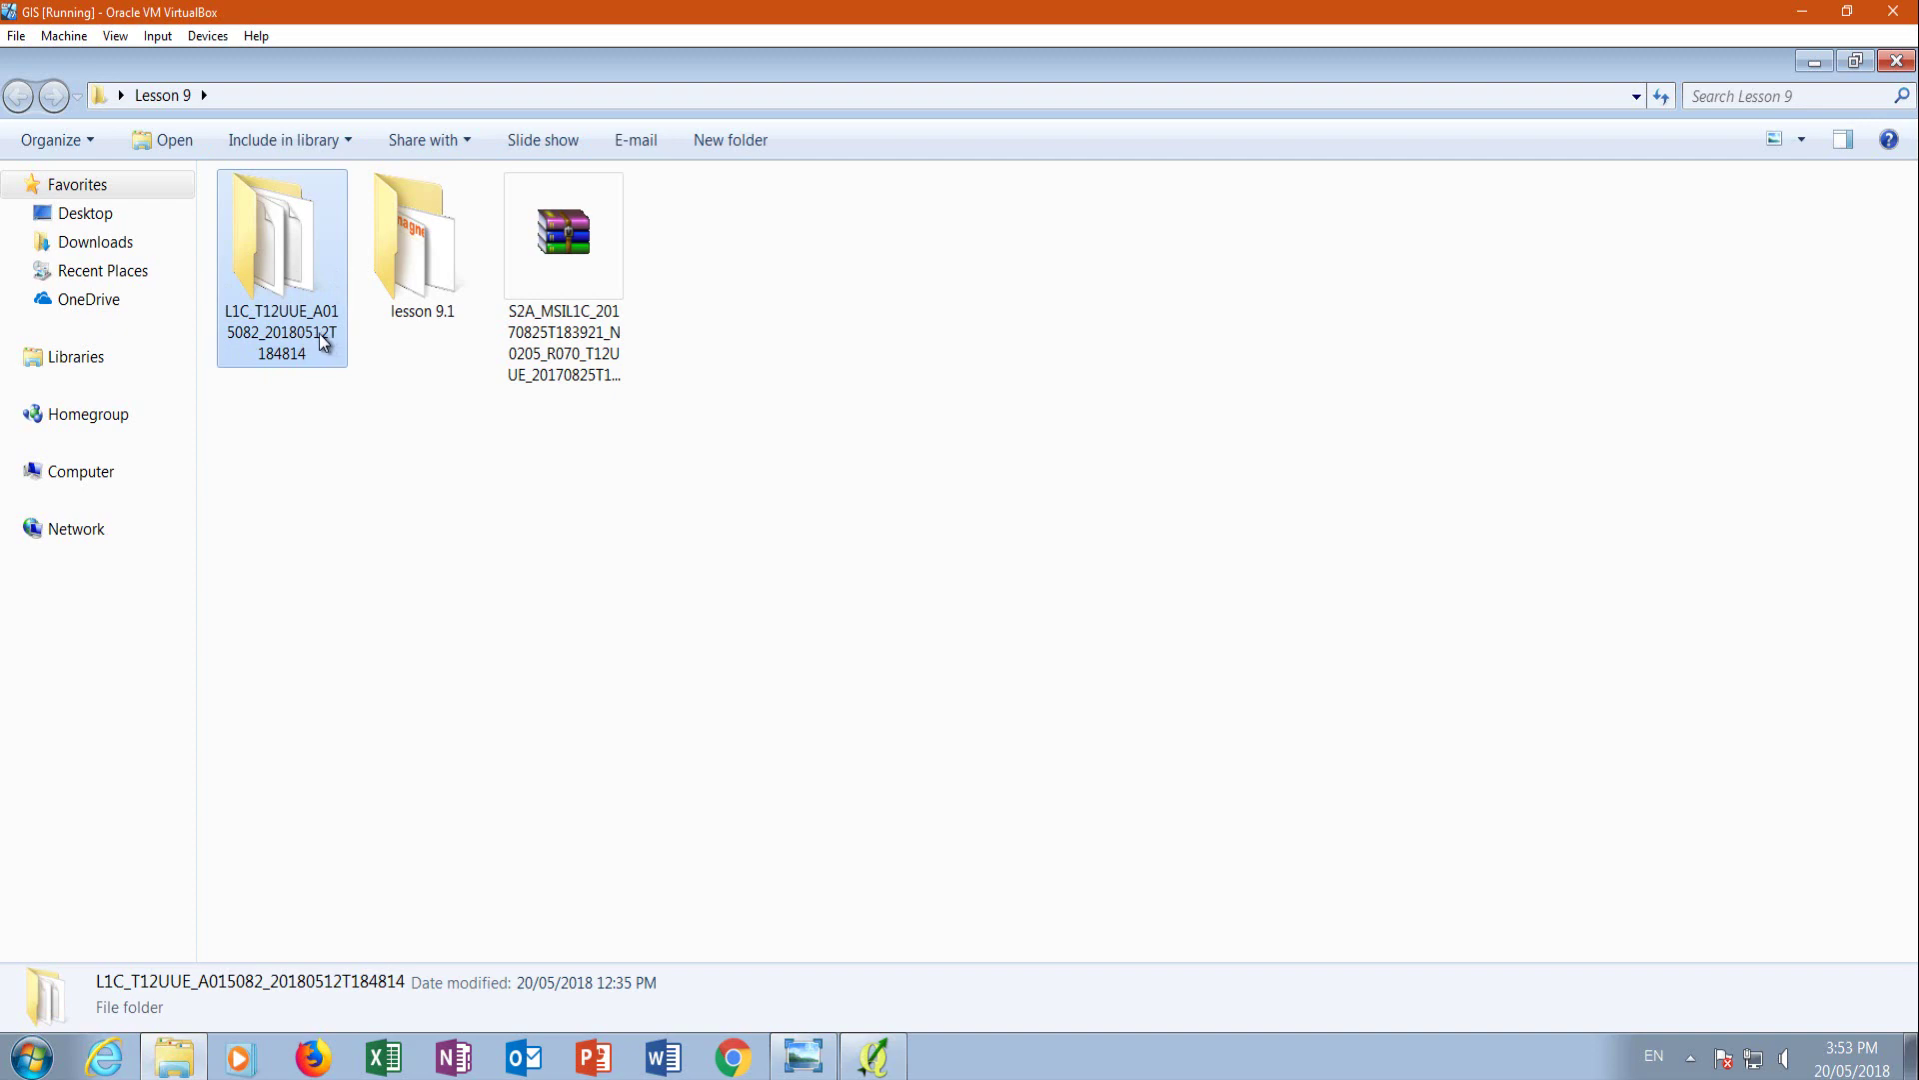
# Switch back to QGIS and add the raster T12UUE_A015082_20180512T184814_B02.jp2 from the downloaded image folder as a layer.
pyautogui.click(878, 1057)
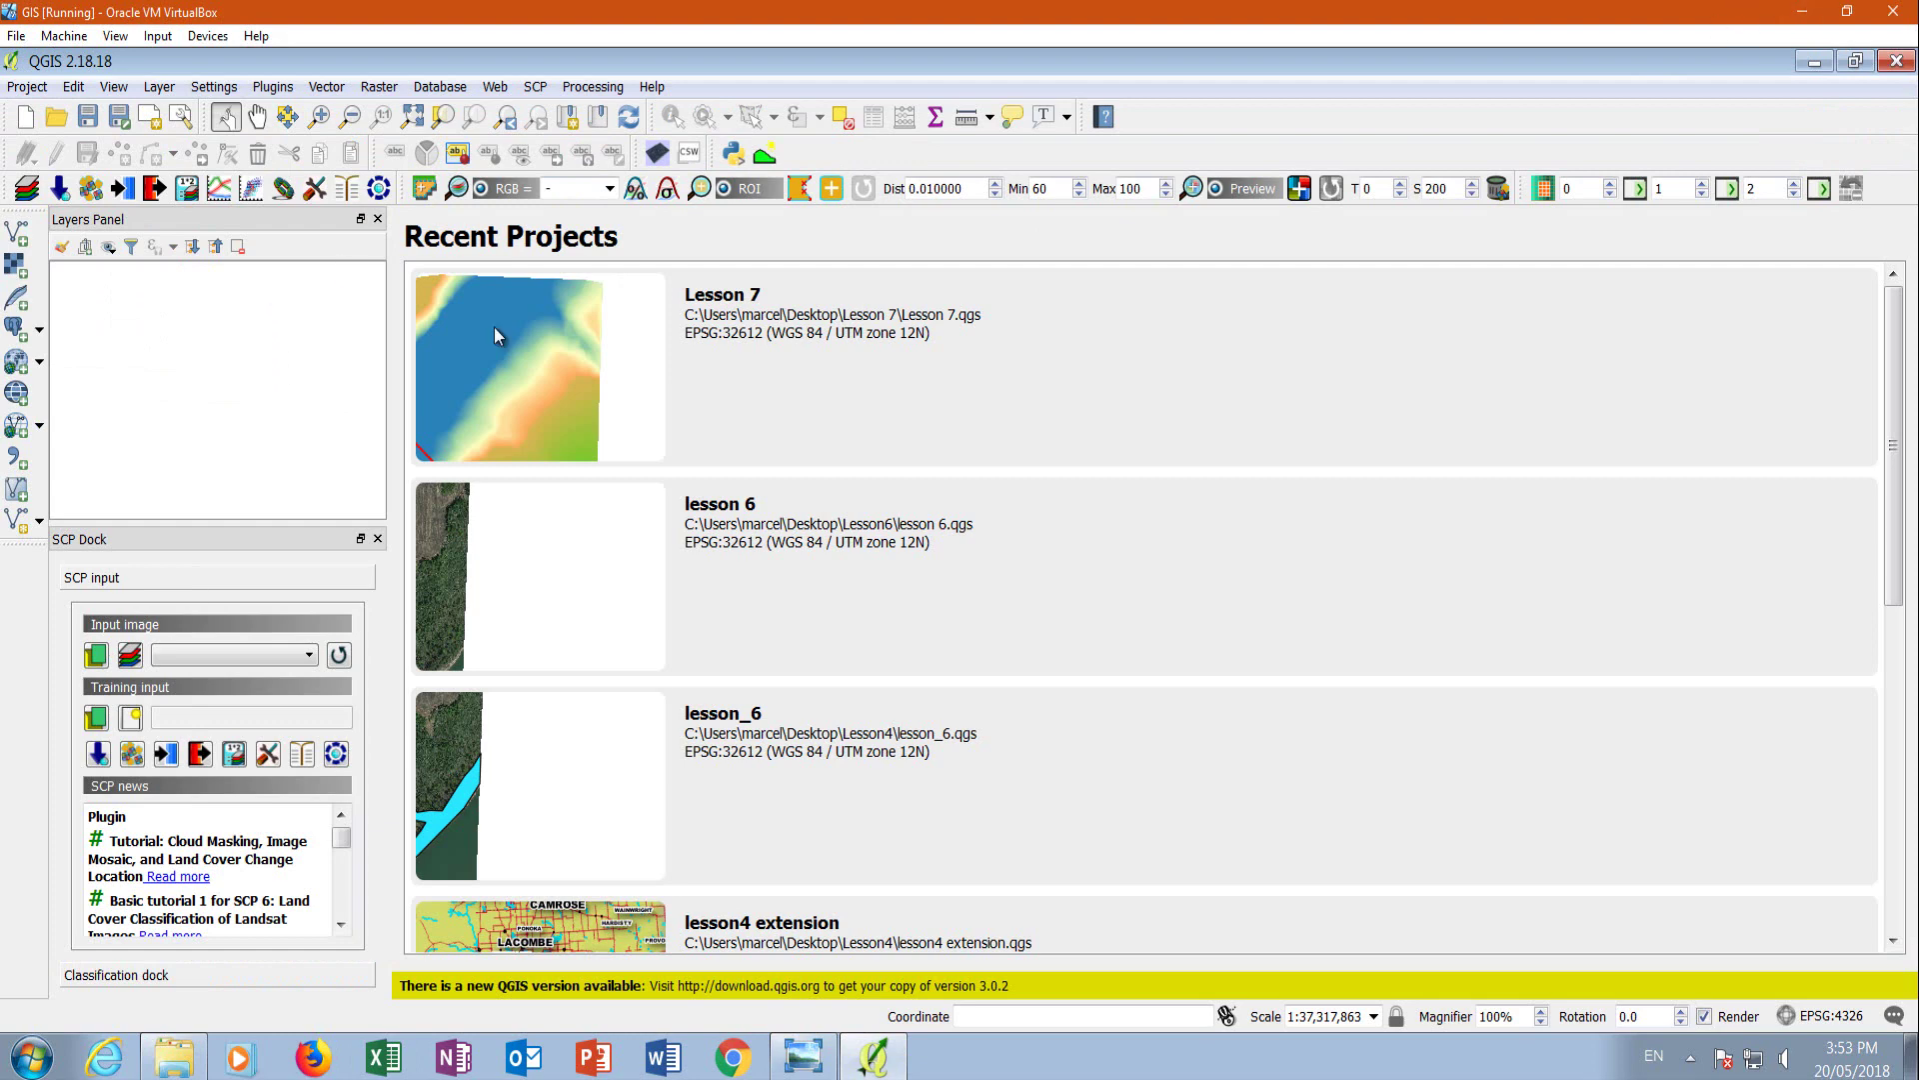
pyautogui.click(31, 265)
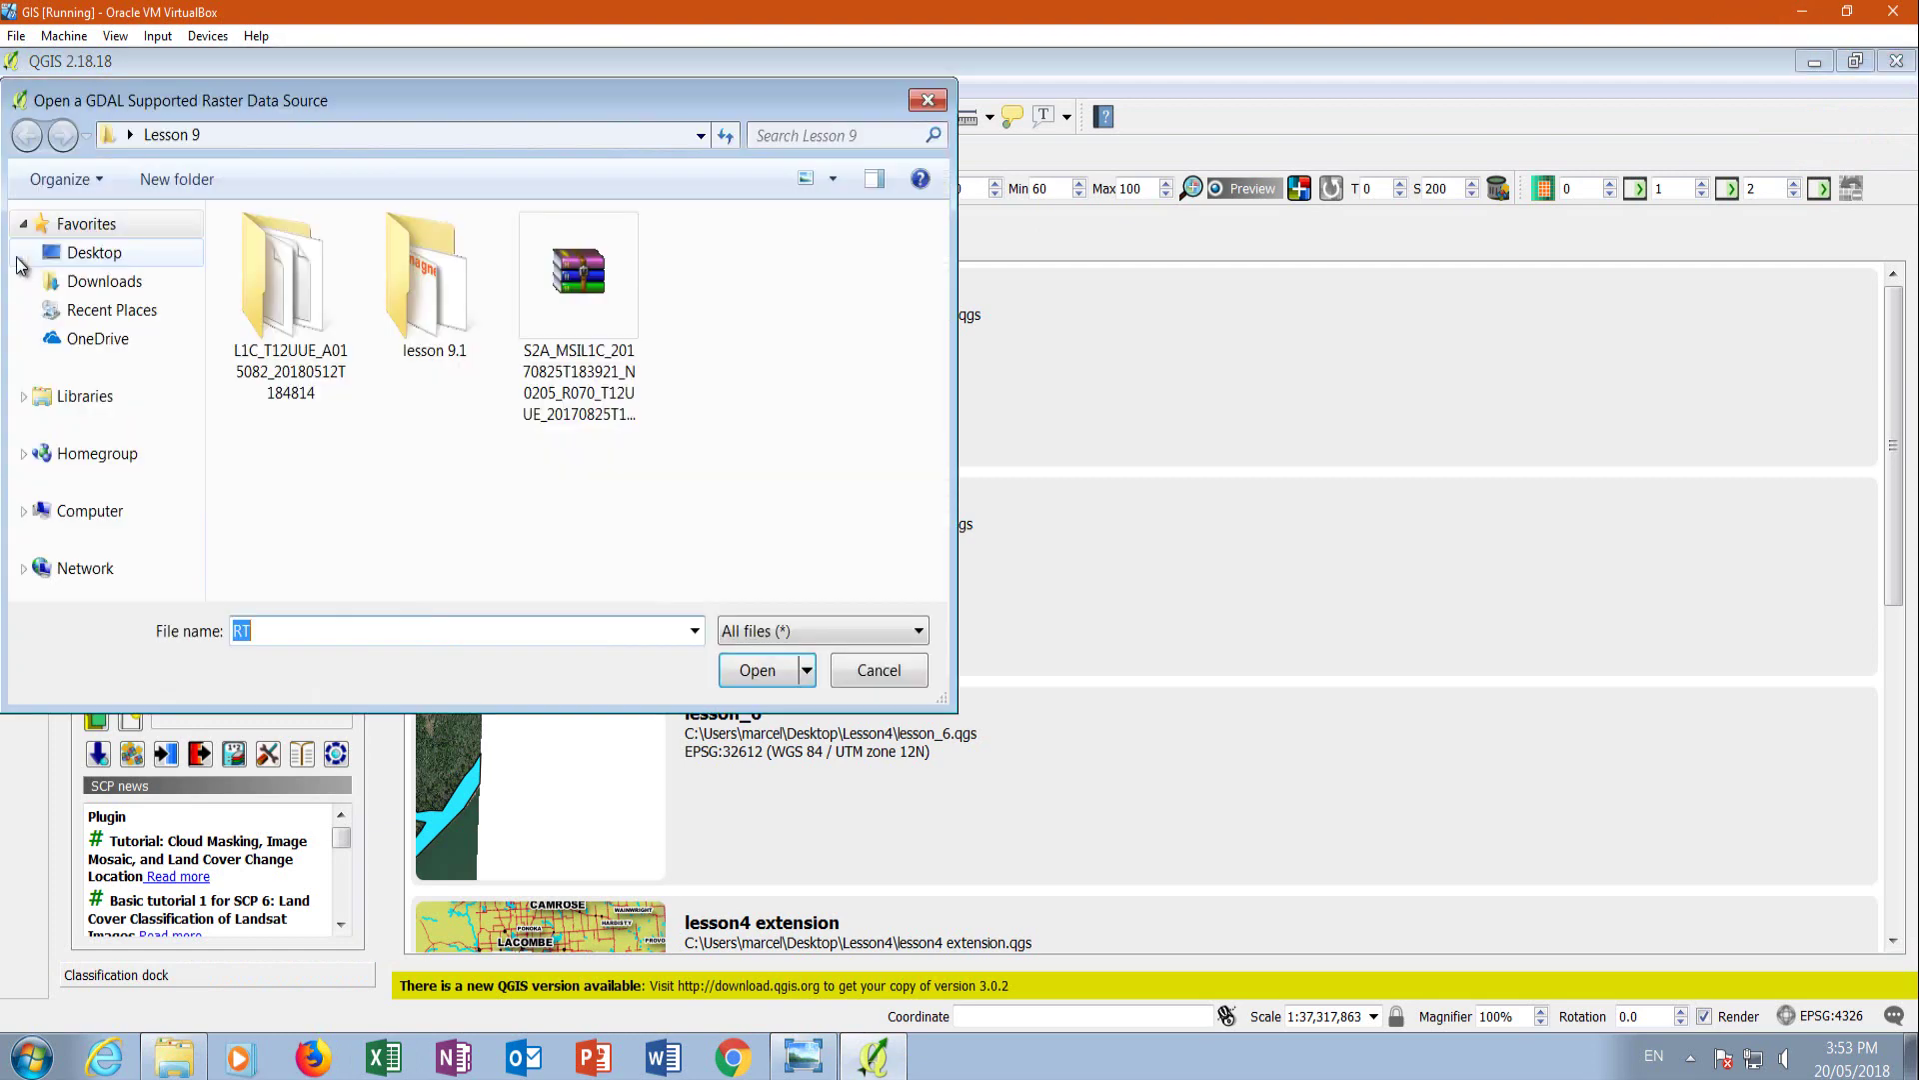
pyautogui.doubleClick(275, 288)
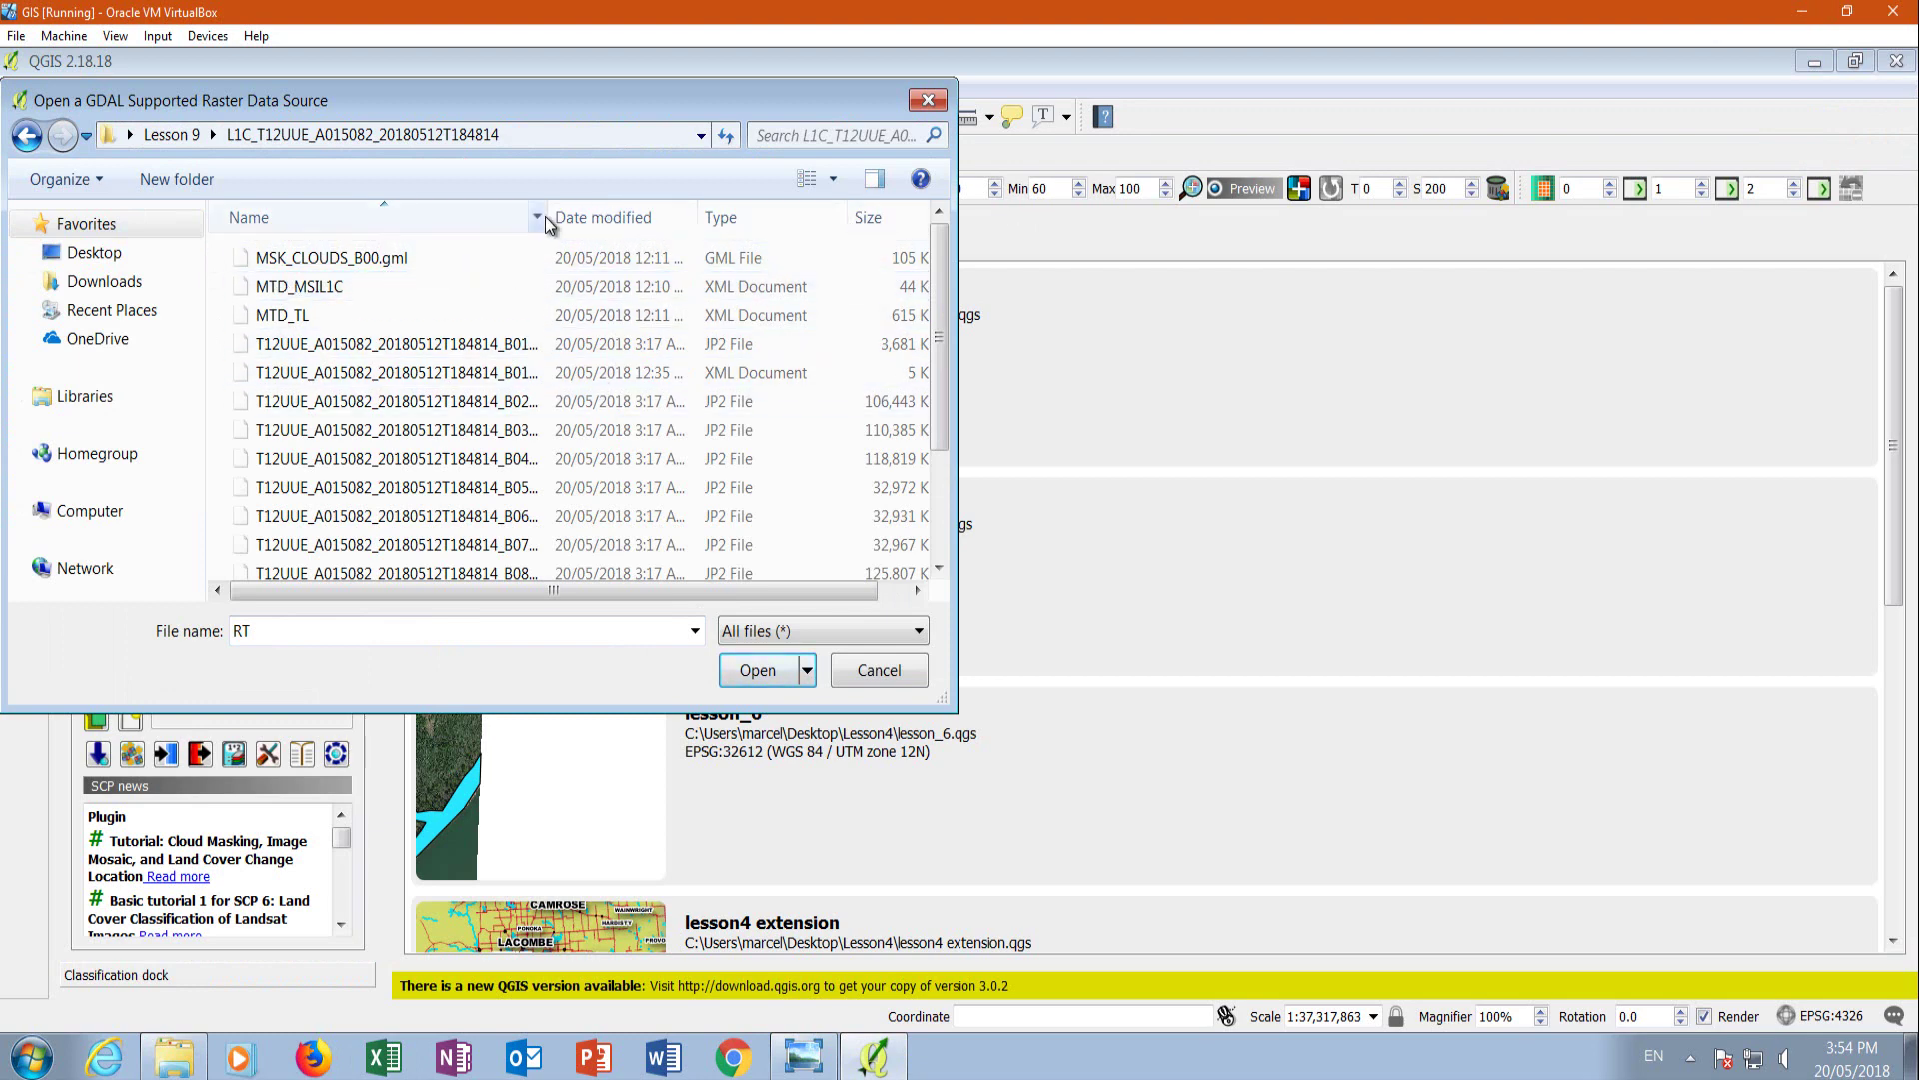
pyautogui.moveTo(547, 217); pyautogui.dragTo(717, 217)
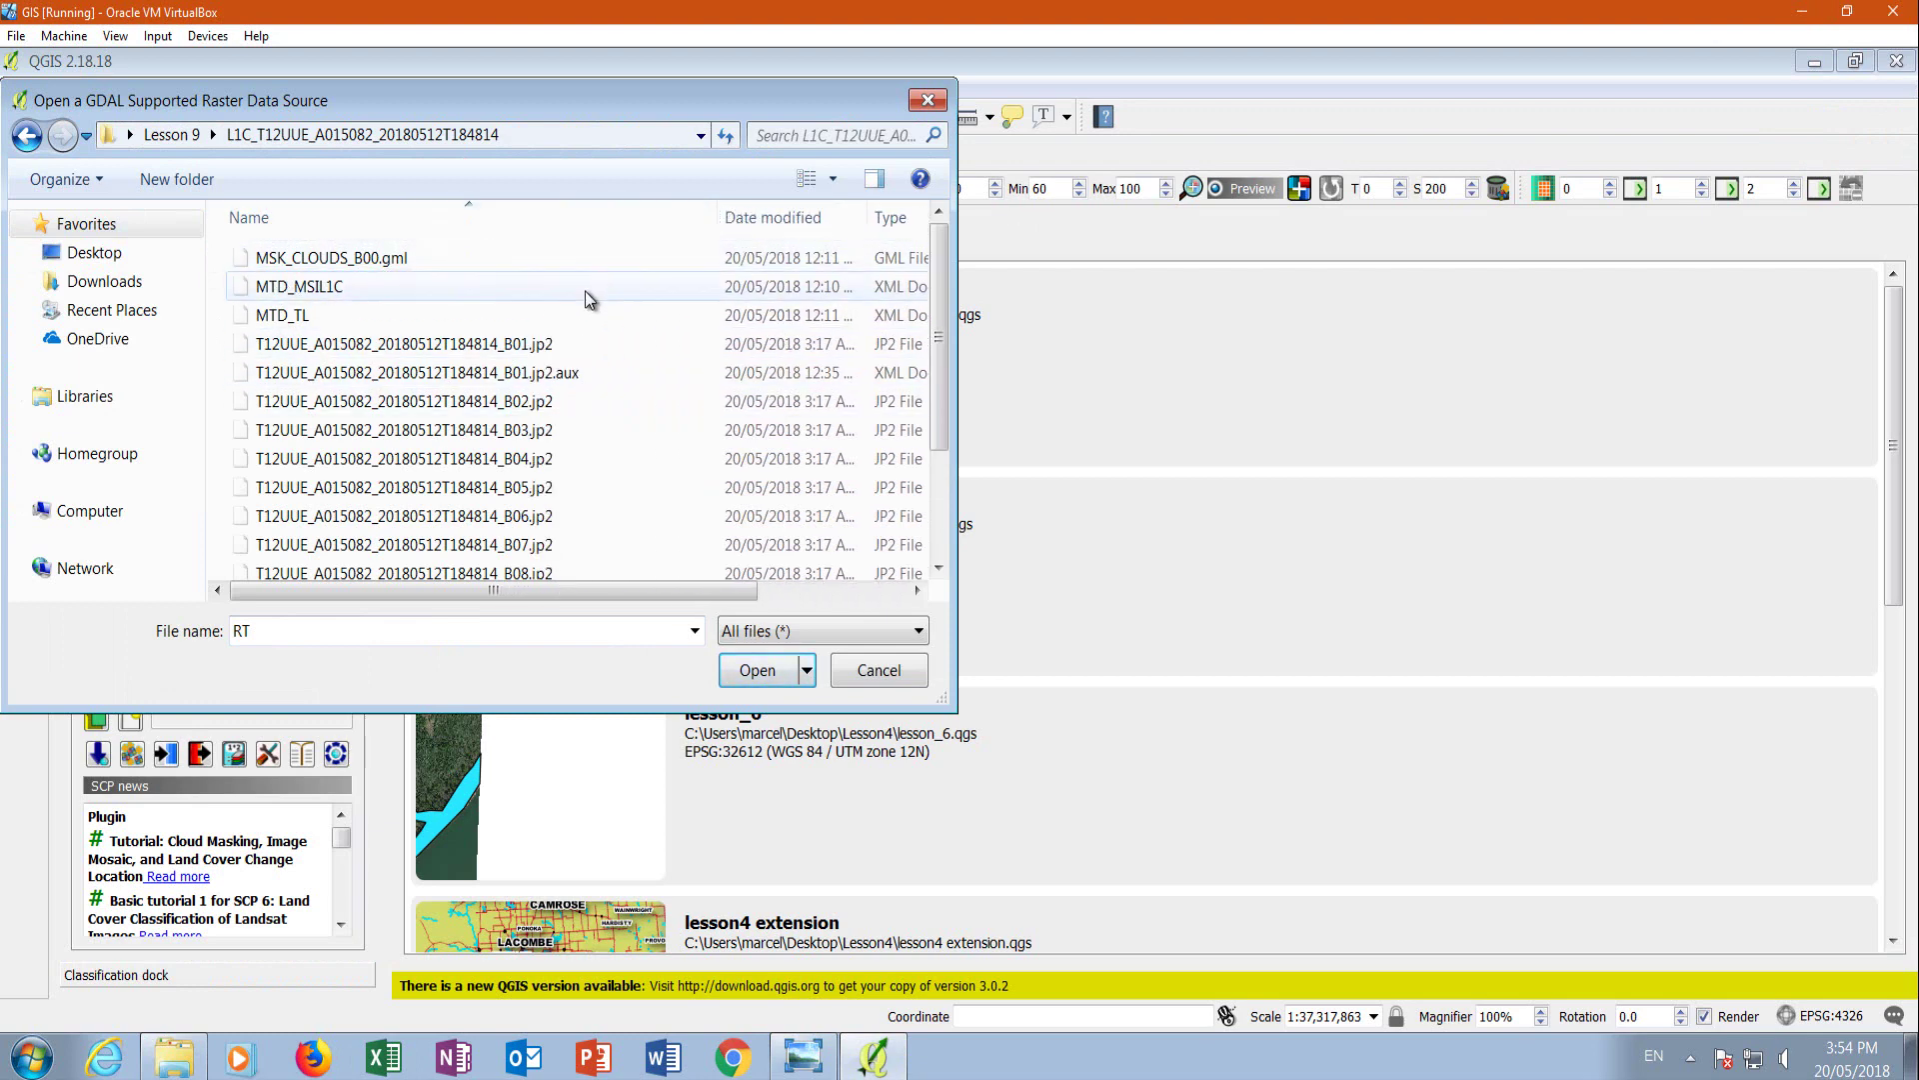
pyautogui.click(565, 405)
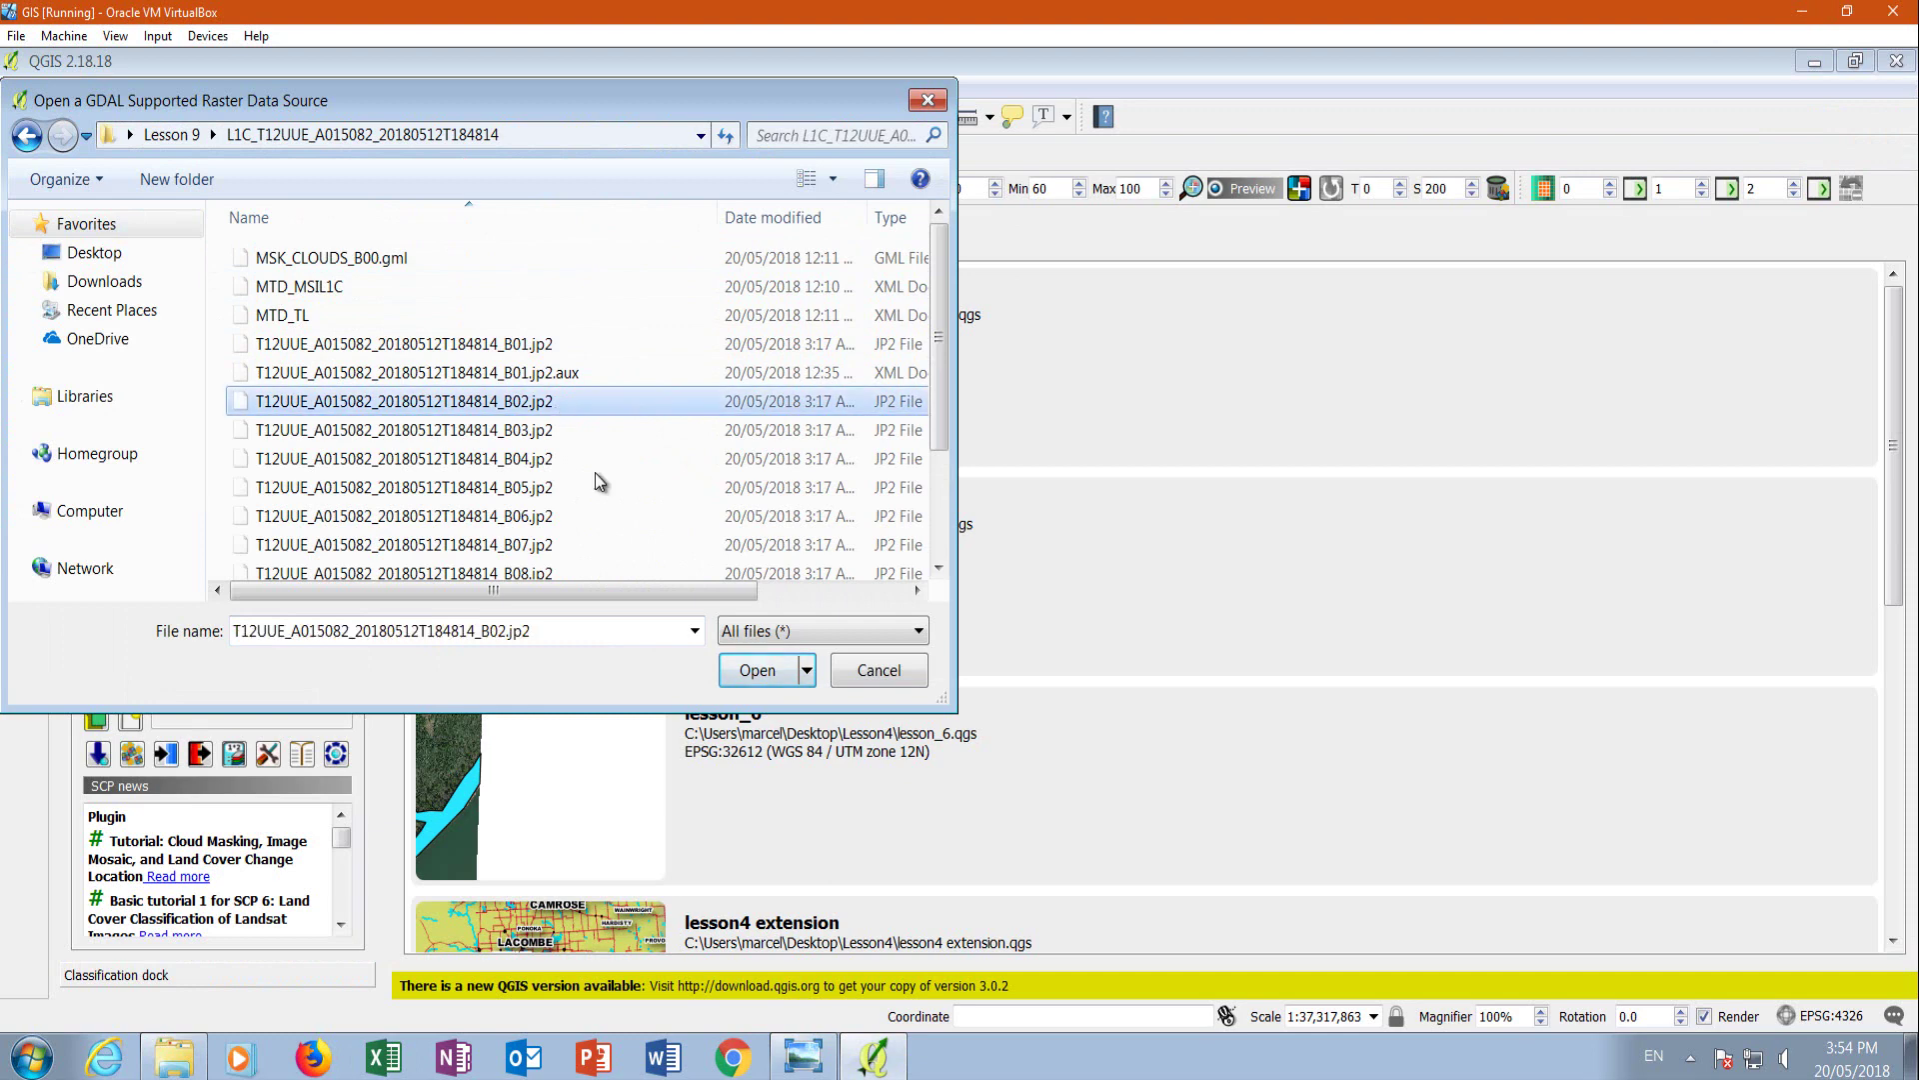
pyautogui.click(758, 670)
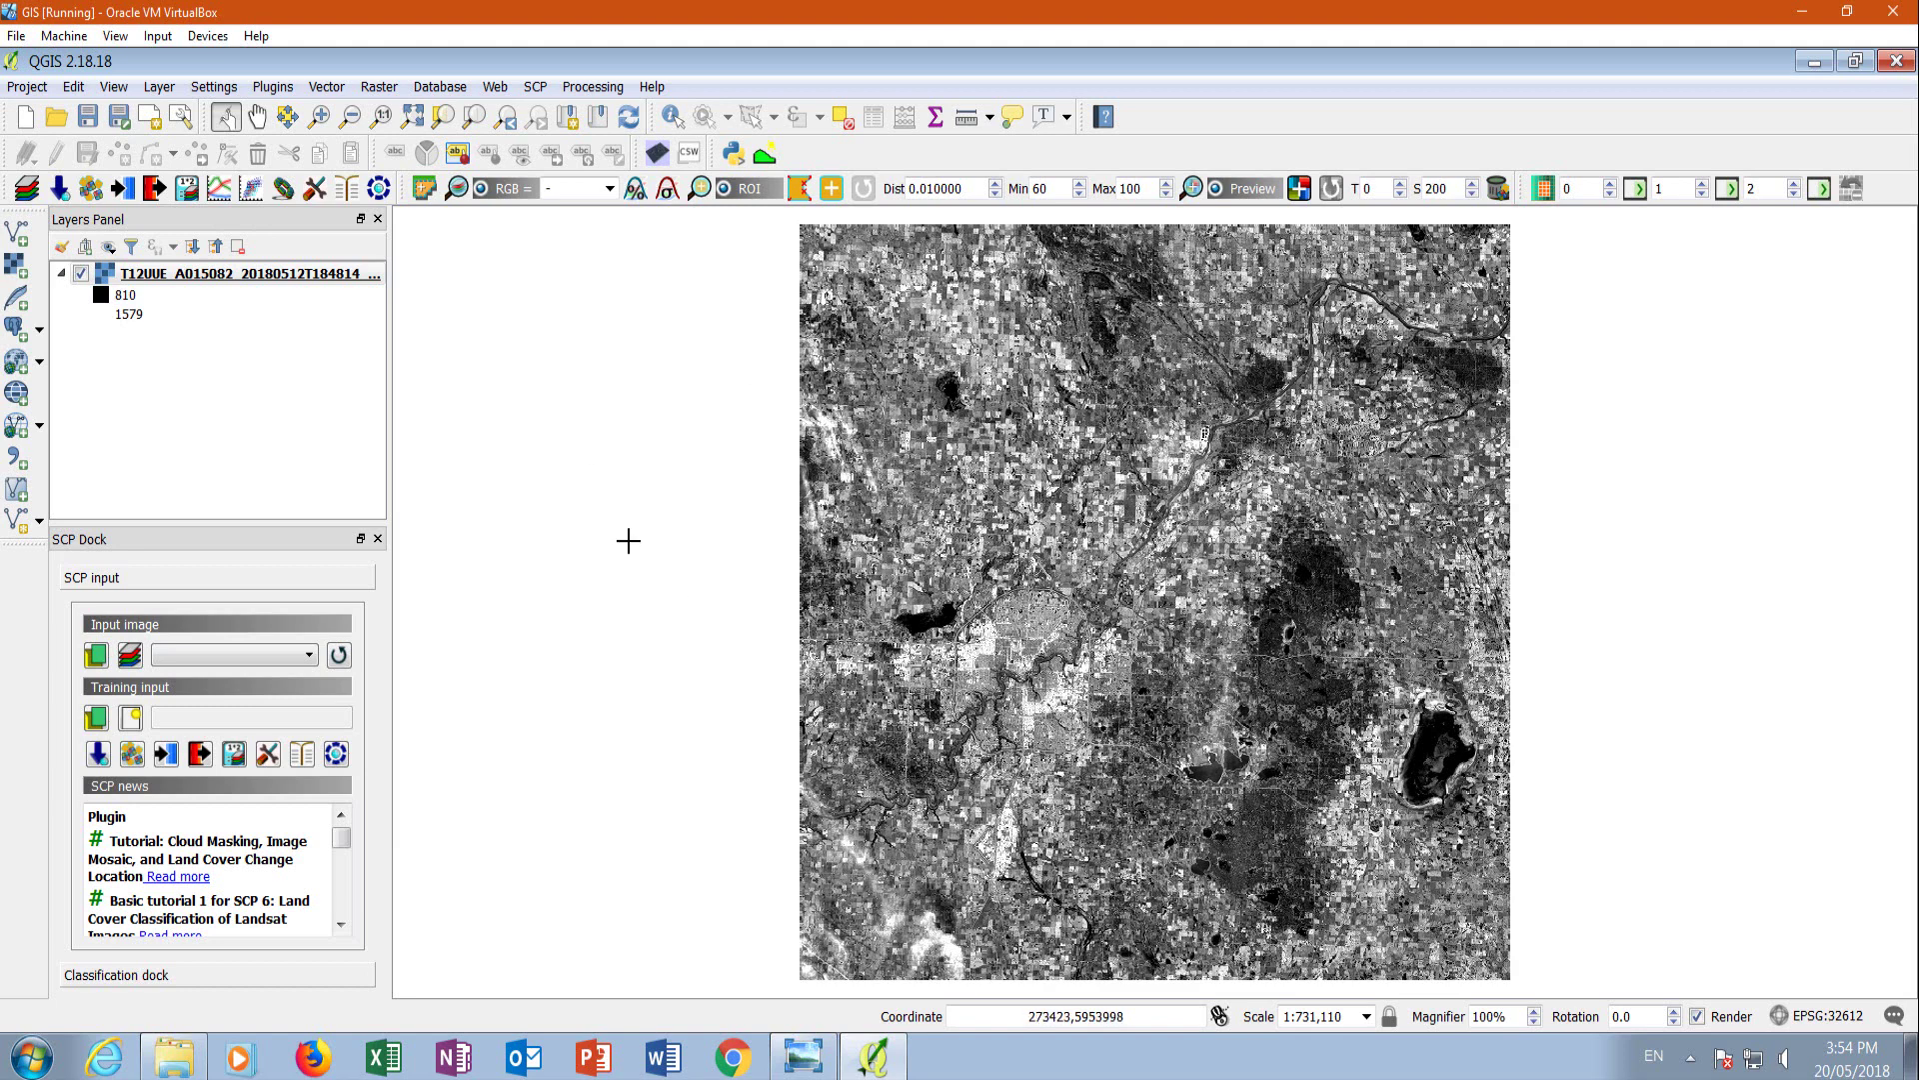
# Remove the B02 raster layer from the project.
pyautogui.rightClick(158, 266)
pyautogui.click(259, 392)
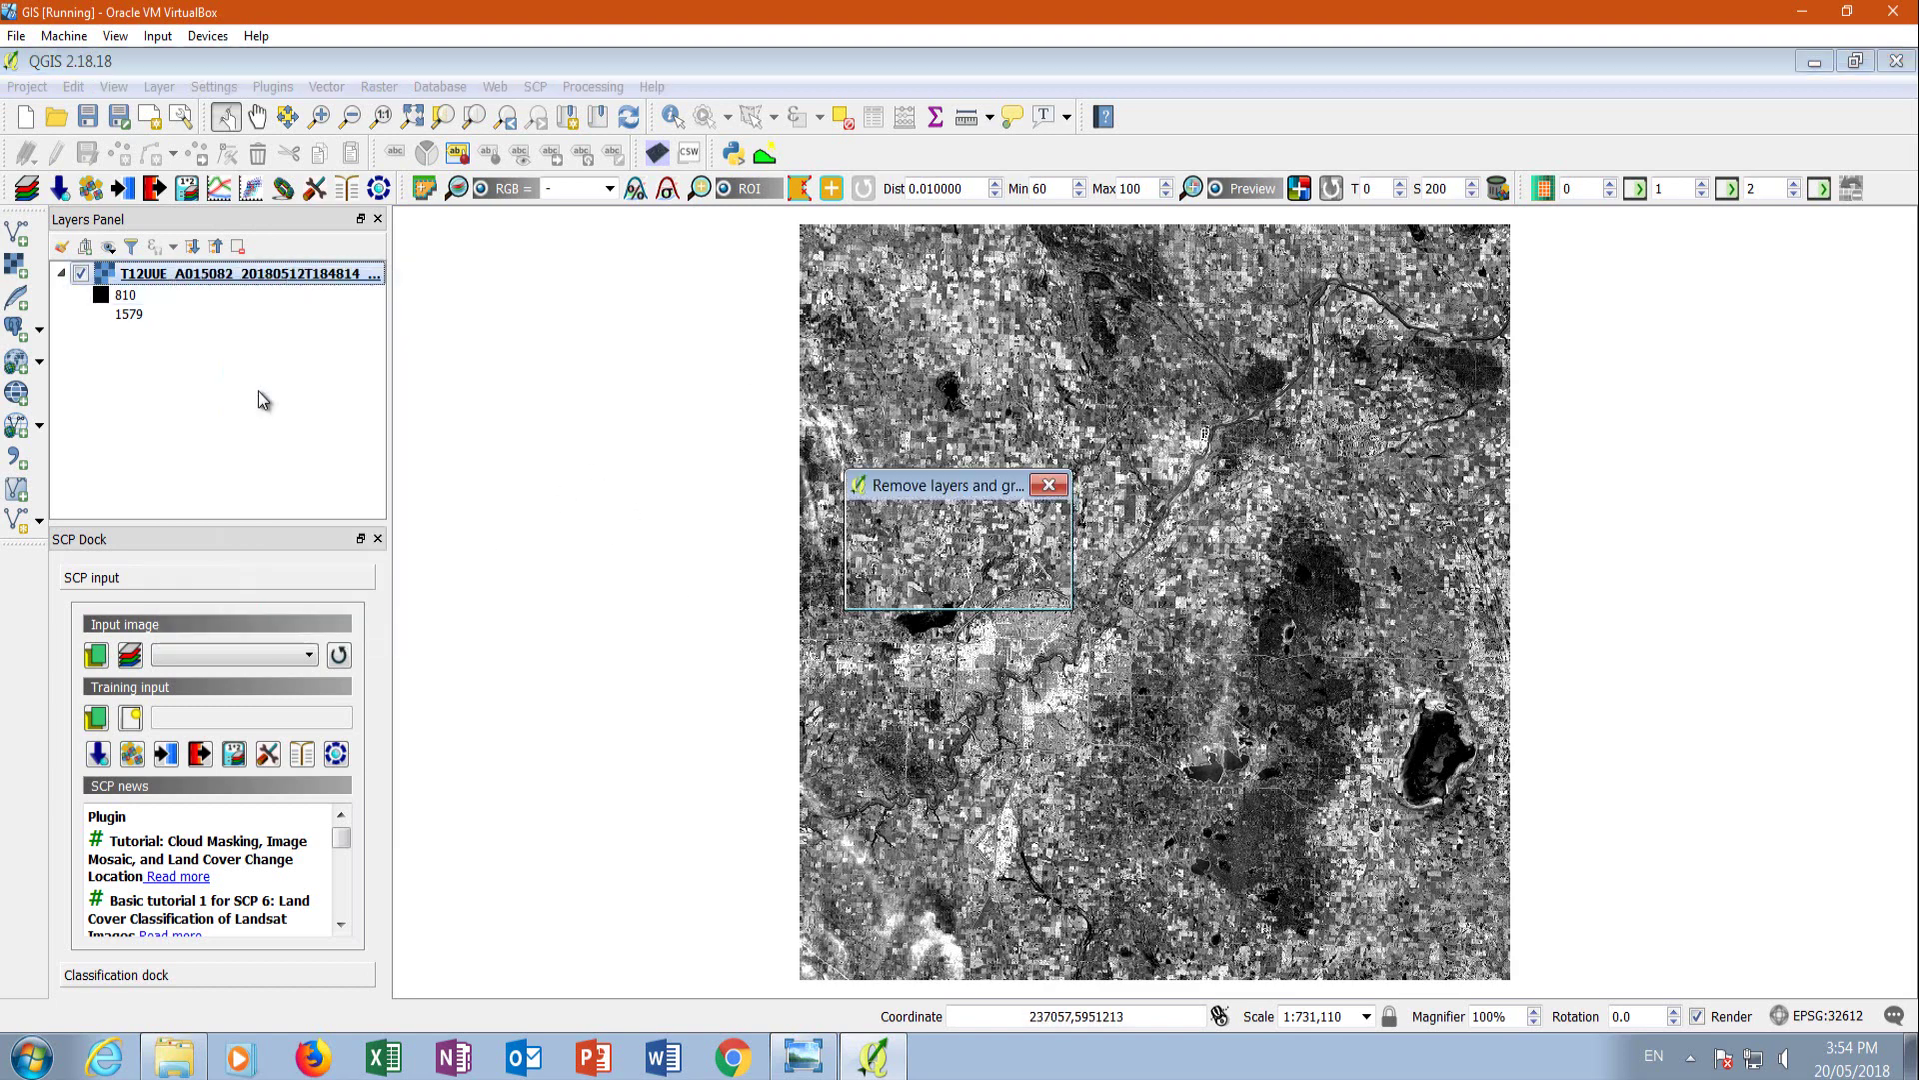
pyautogui.click(912, 584)
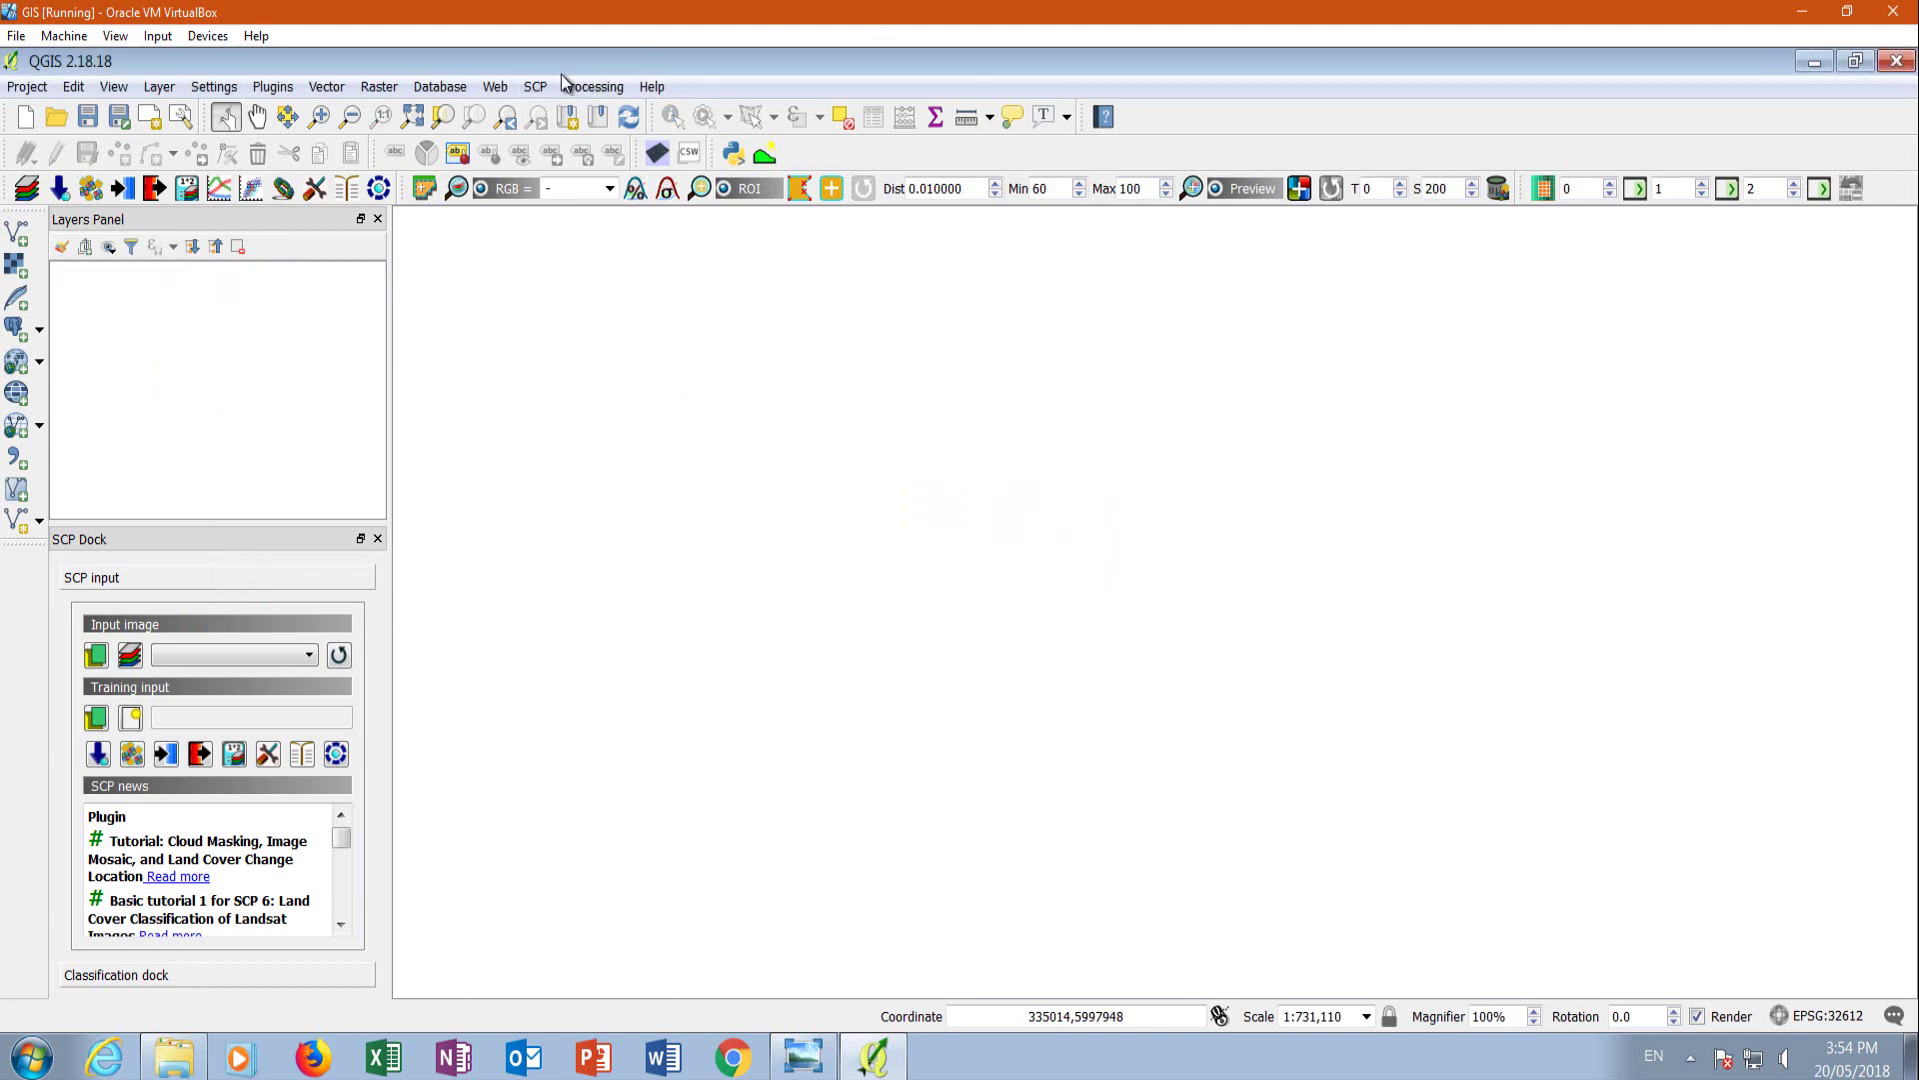
# Open the Semi-Automatic Classification Plugin window and show its preprocessing tools.
pyautogui.click(525, 92)
pyautogui.moveTo(602, 150)
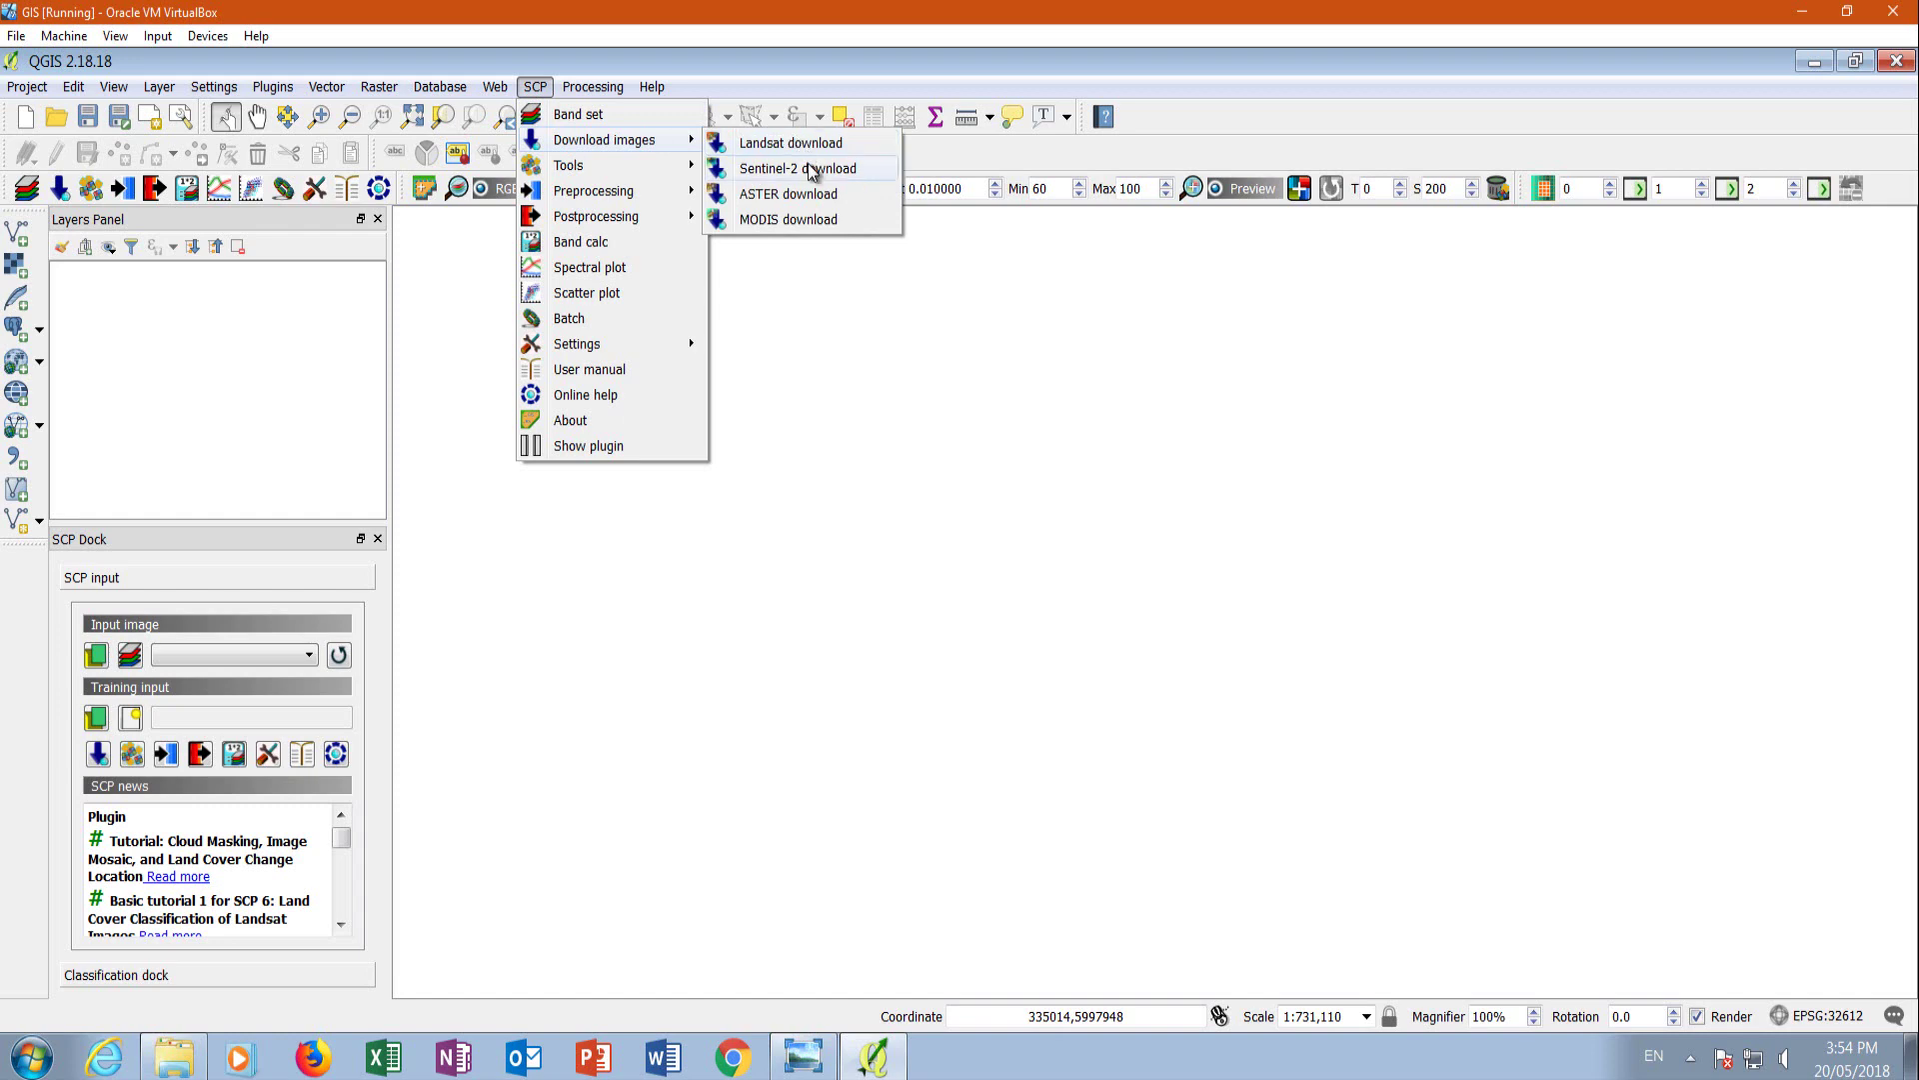
pyautogui.click(776, 168)
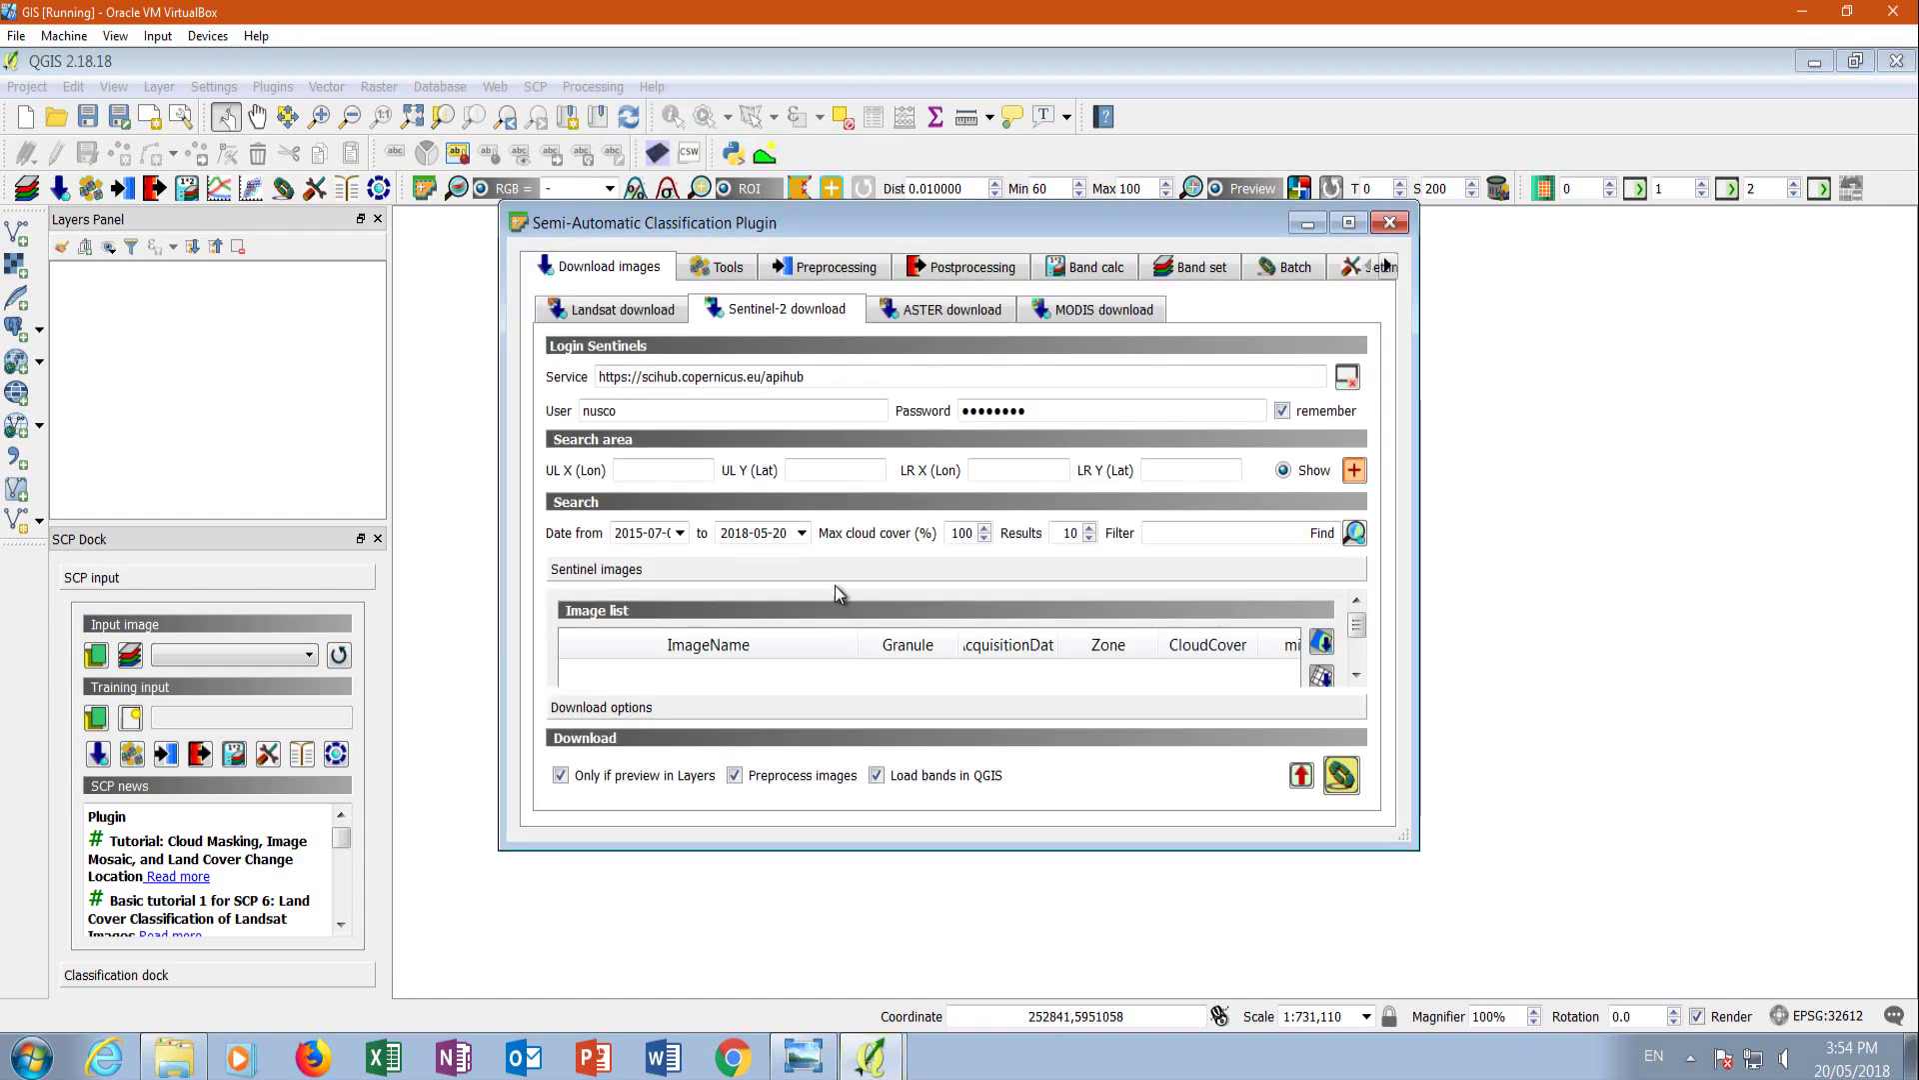
pyautogui.click(806, 273)
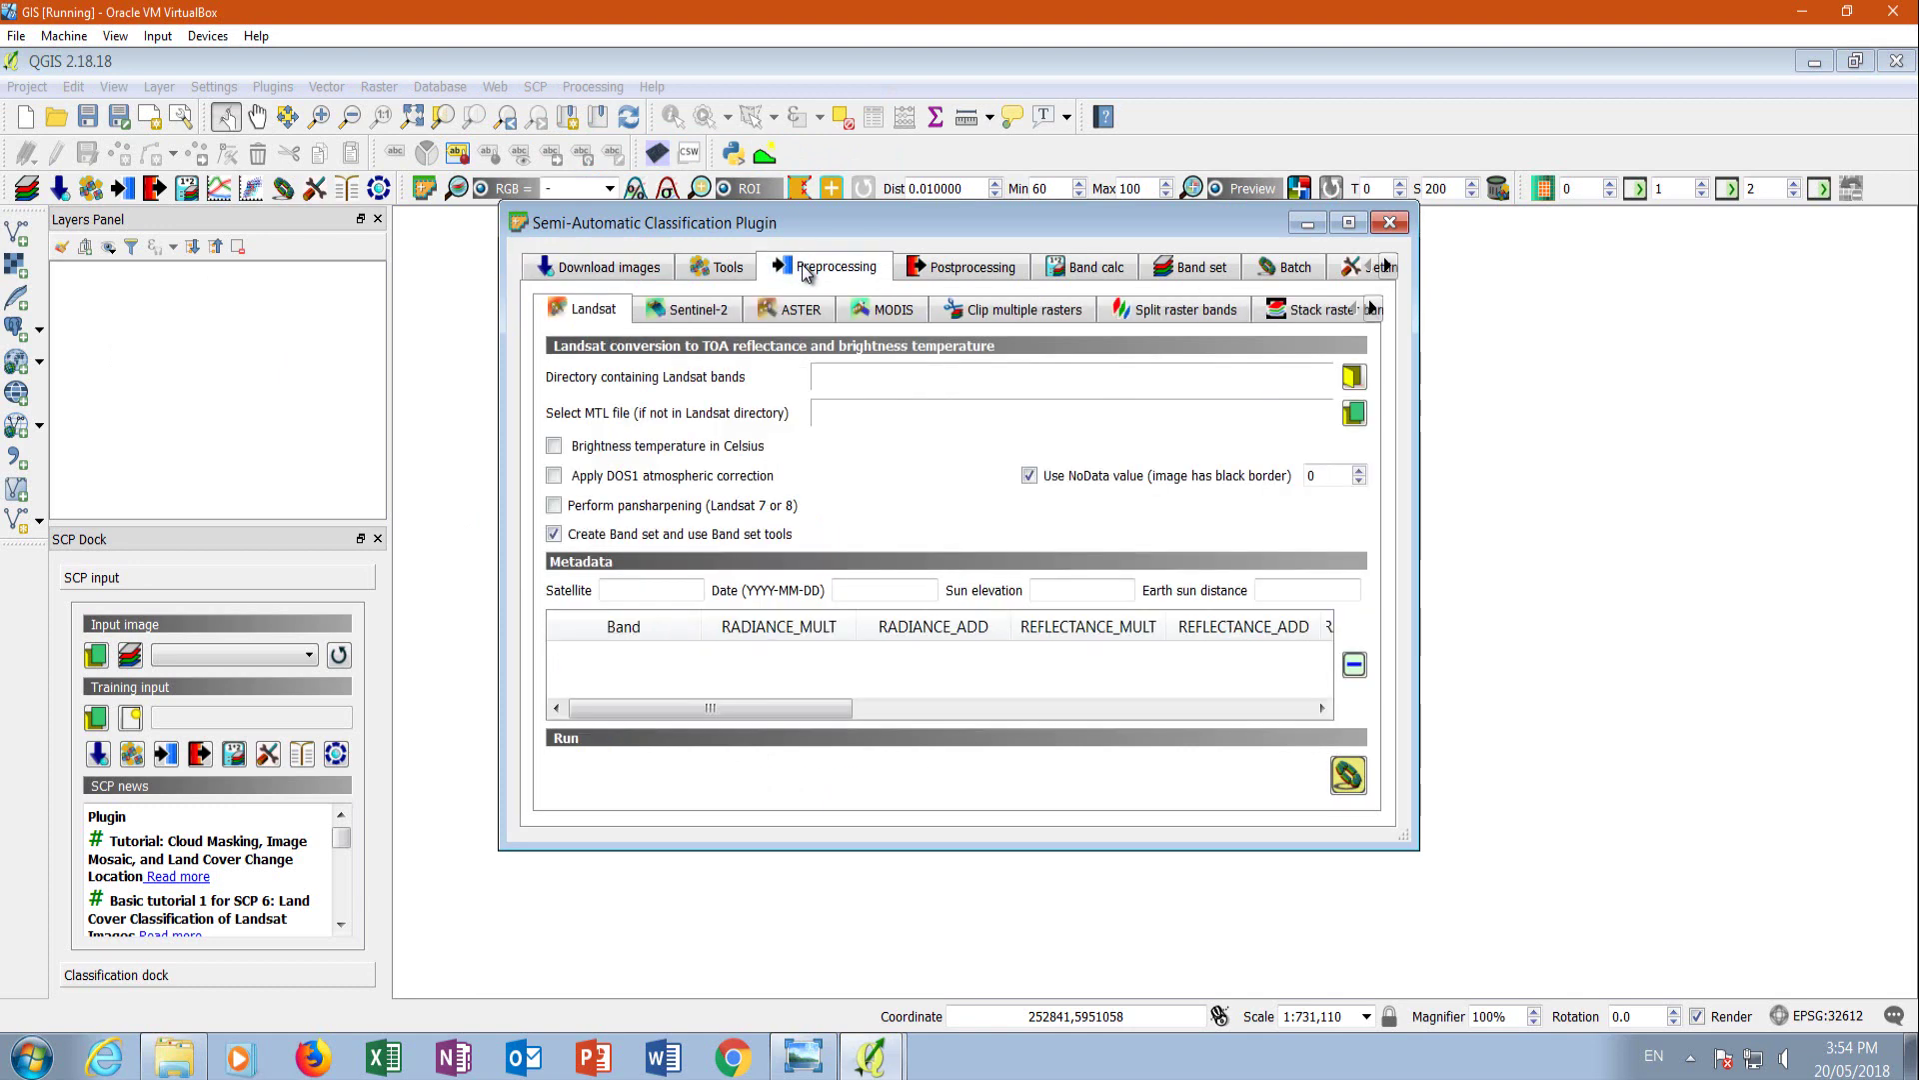
# Try to load the Lesson 9 folder's L1C_T12UUE_A015082_20180512T184814 directory as Landsat bands.
pyautogui.click(1354, 378)
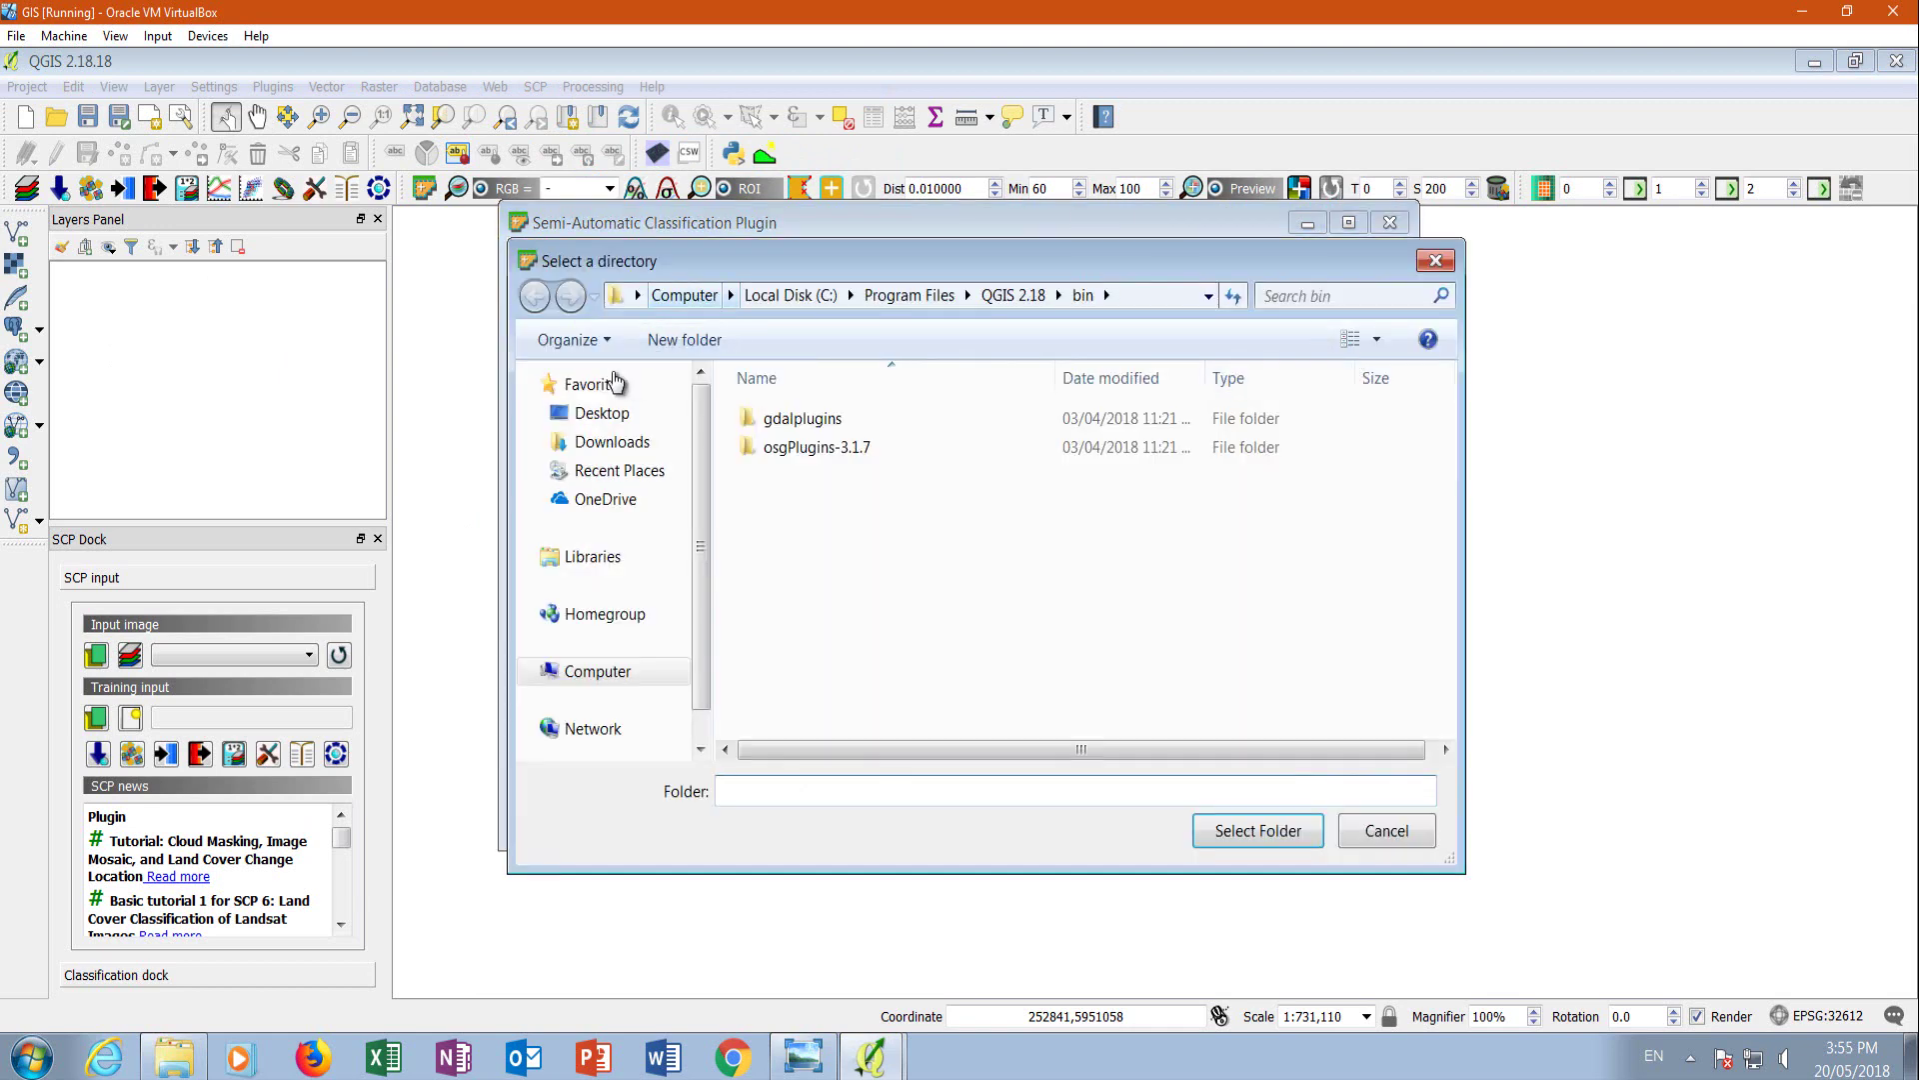
pyautogui.click(598, 416)
pyautogui.doubleClick(1134, 705)
pyautogui.click(752, 446)
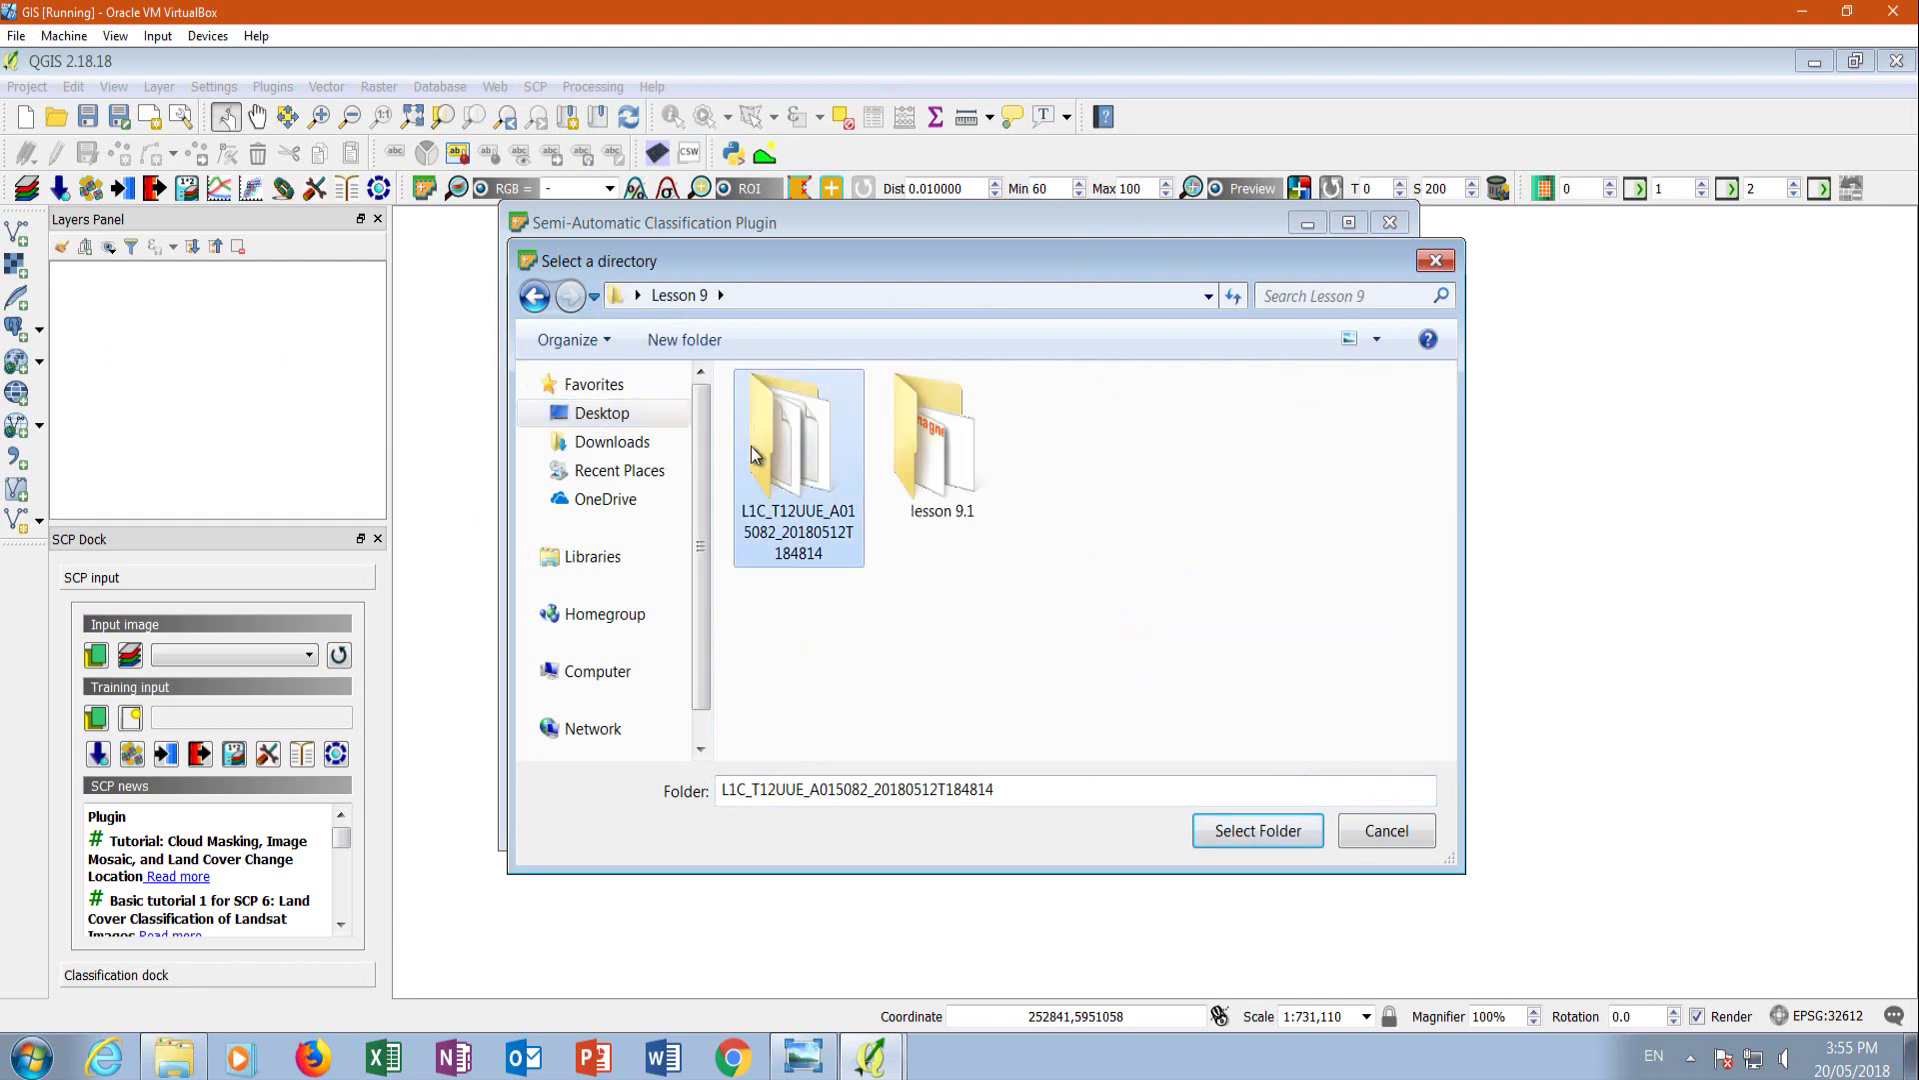
pyautogui.click(1204, 834)
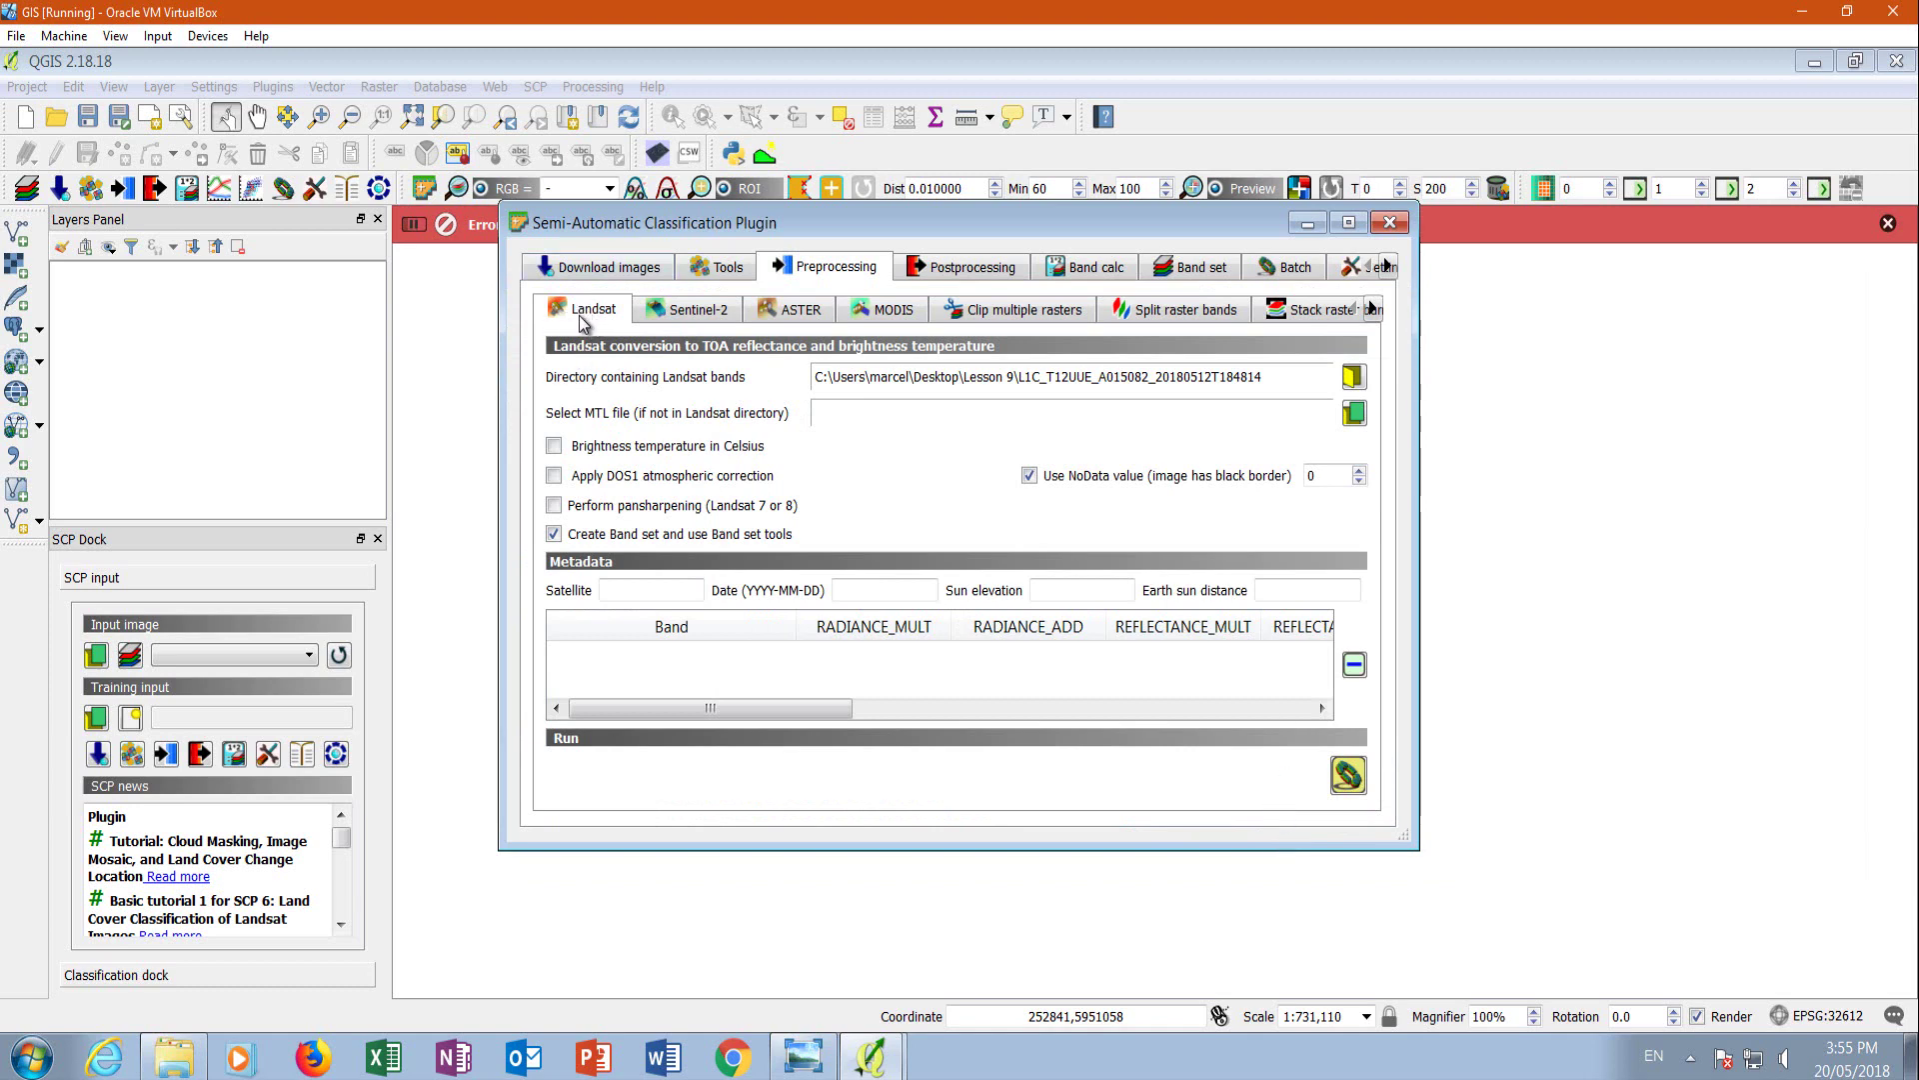
# In the Sentinel-2 conversion settings, set the band directory to L1C_T12UUE_A015082_20180512T184814 in the Lesson 9 folder.
pyautogui.click(676, 310)
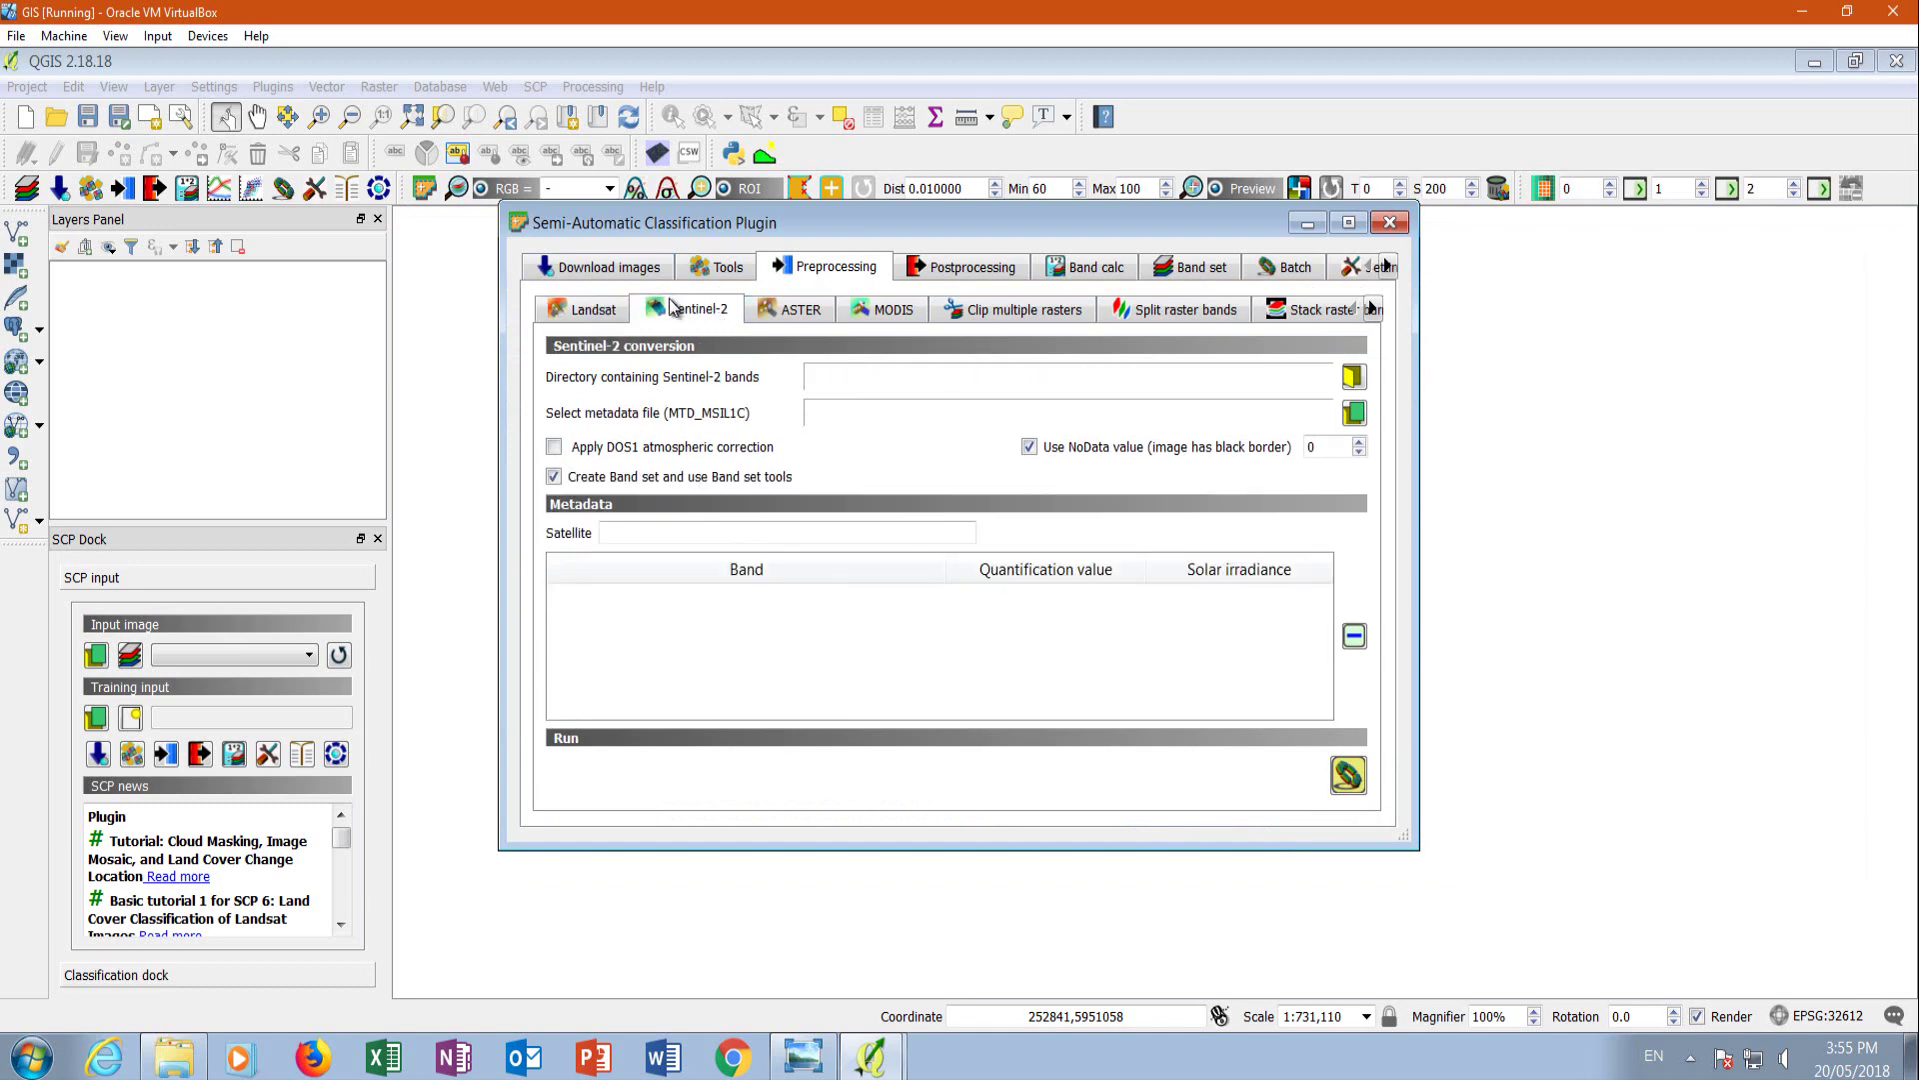
pyautogui.click(1353, 377)
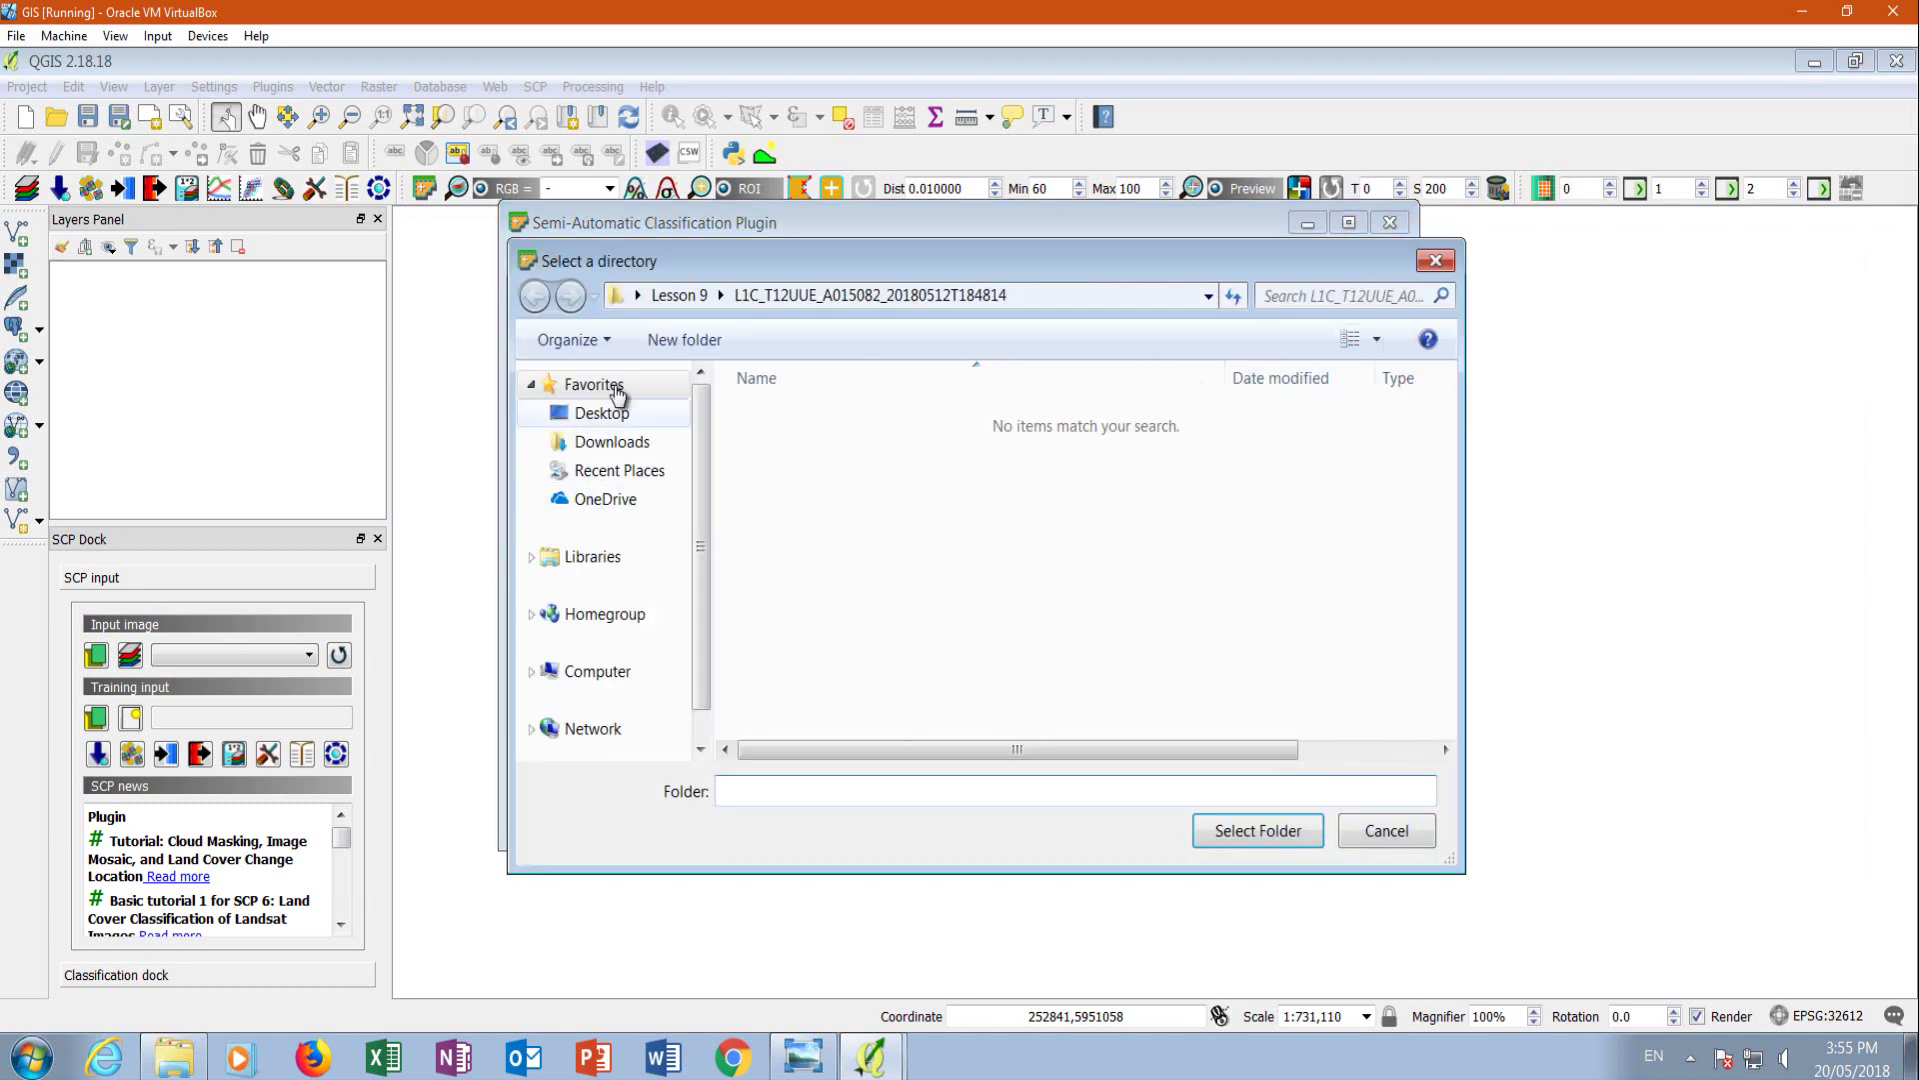
pyautogui.click(679, 295)
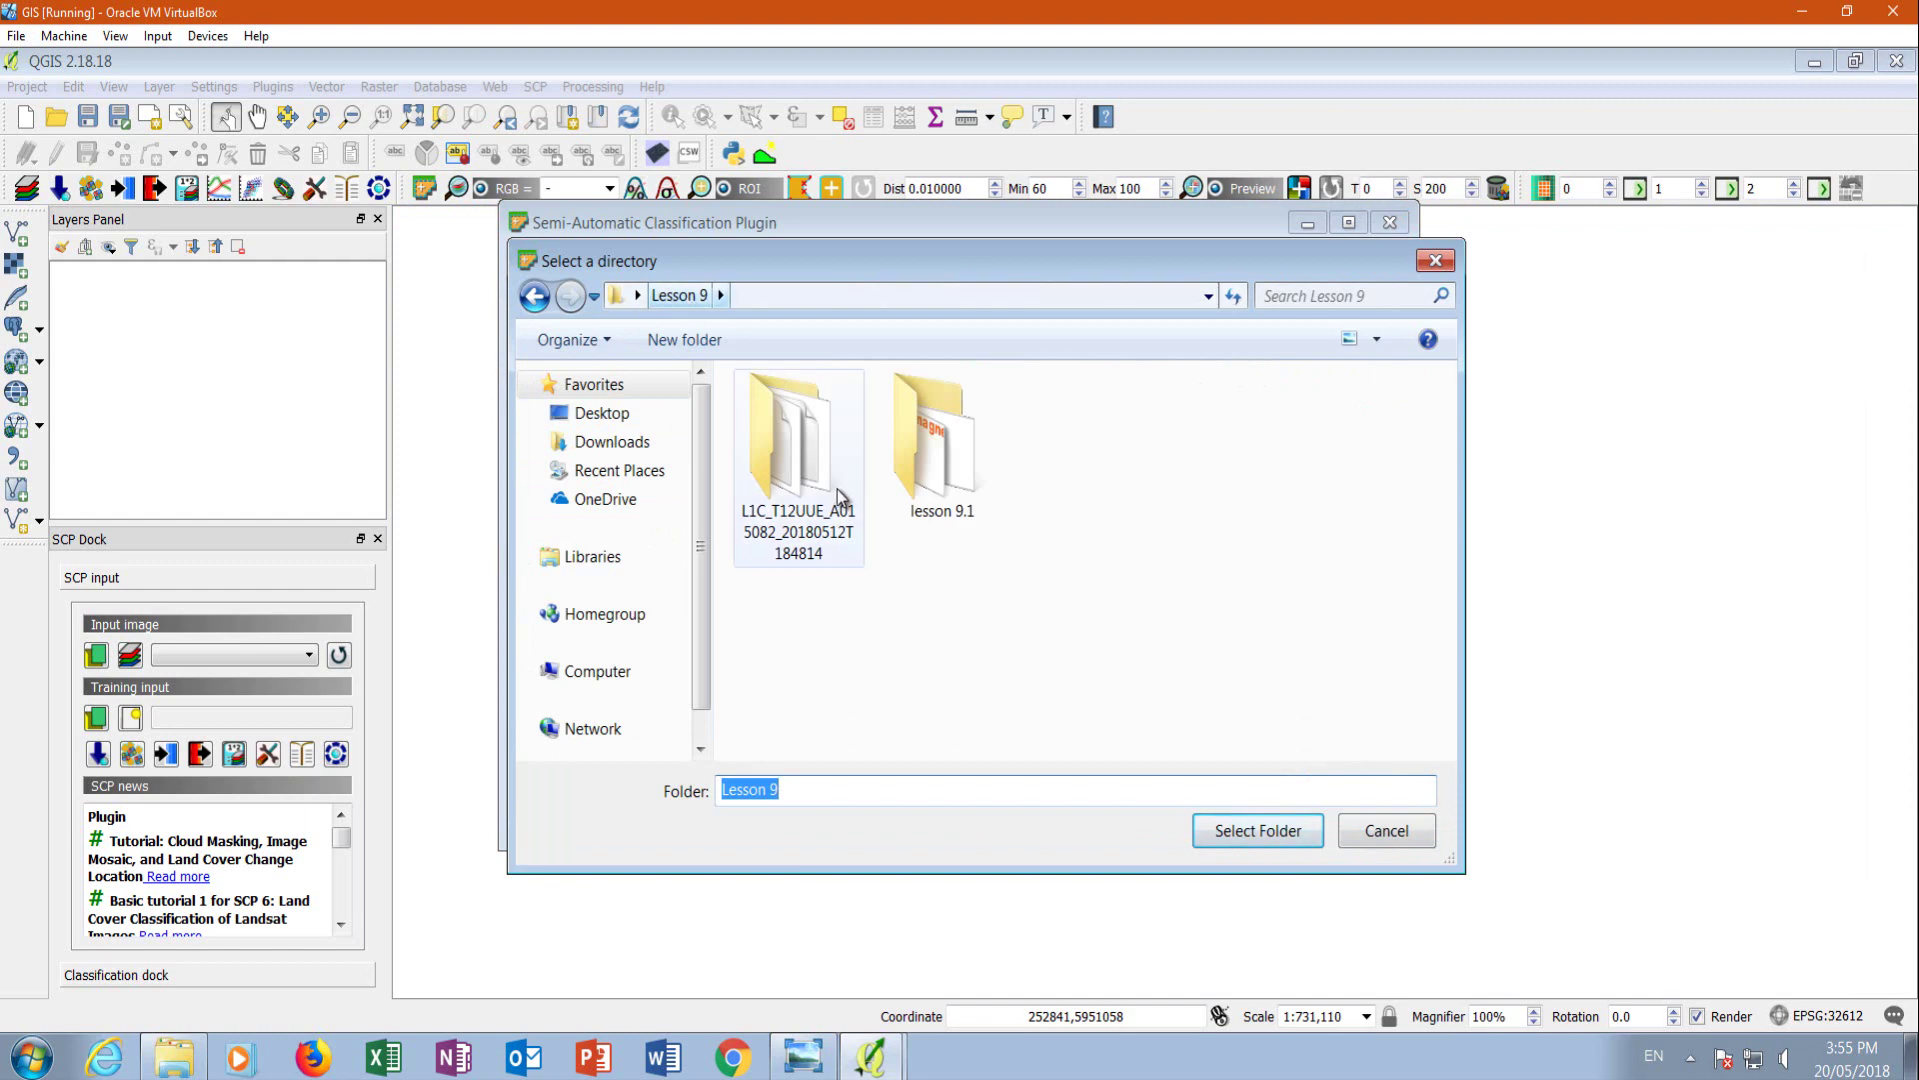
pyautogui.click(824, 462)
pyautogui.click(1250, 829)
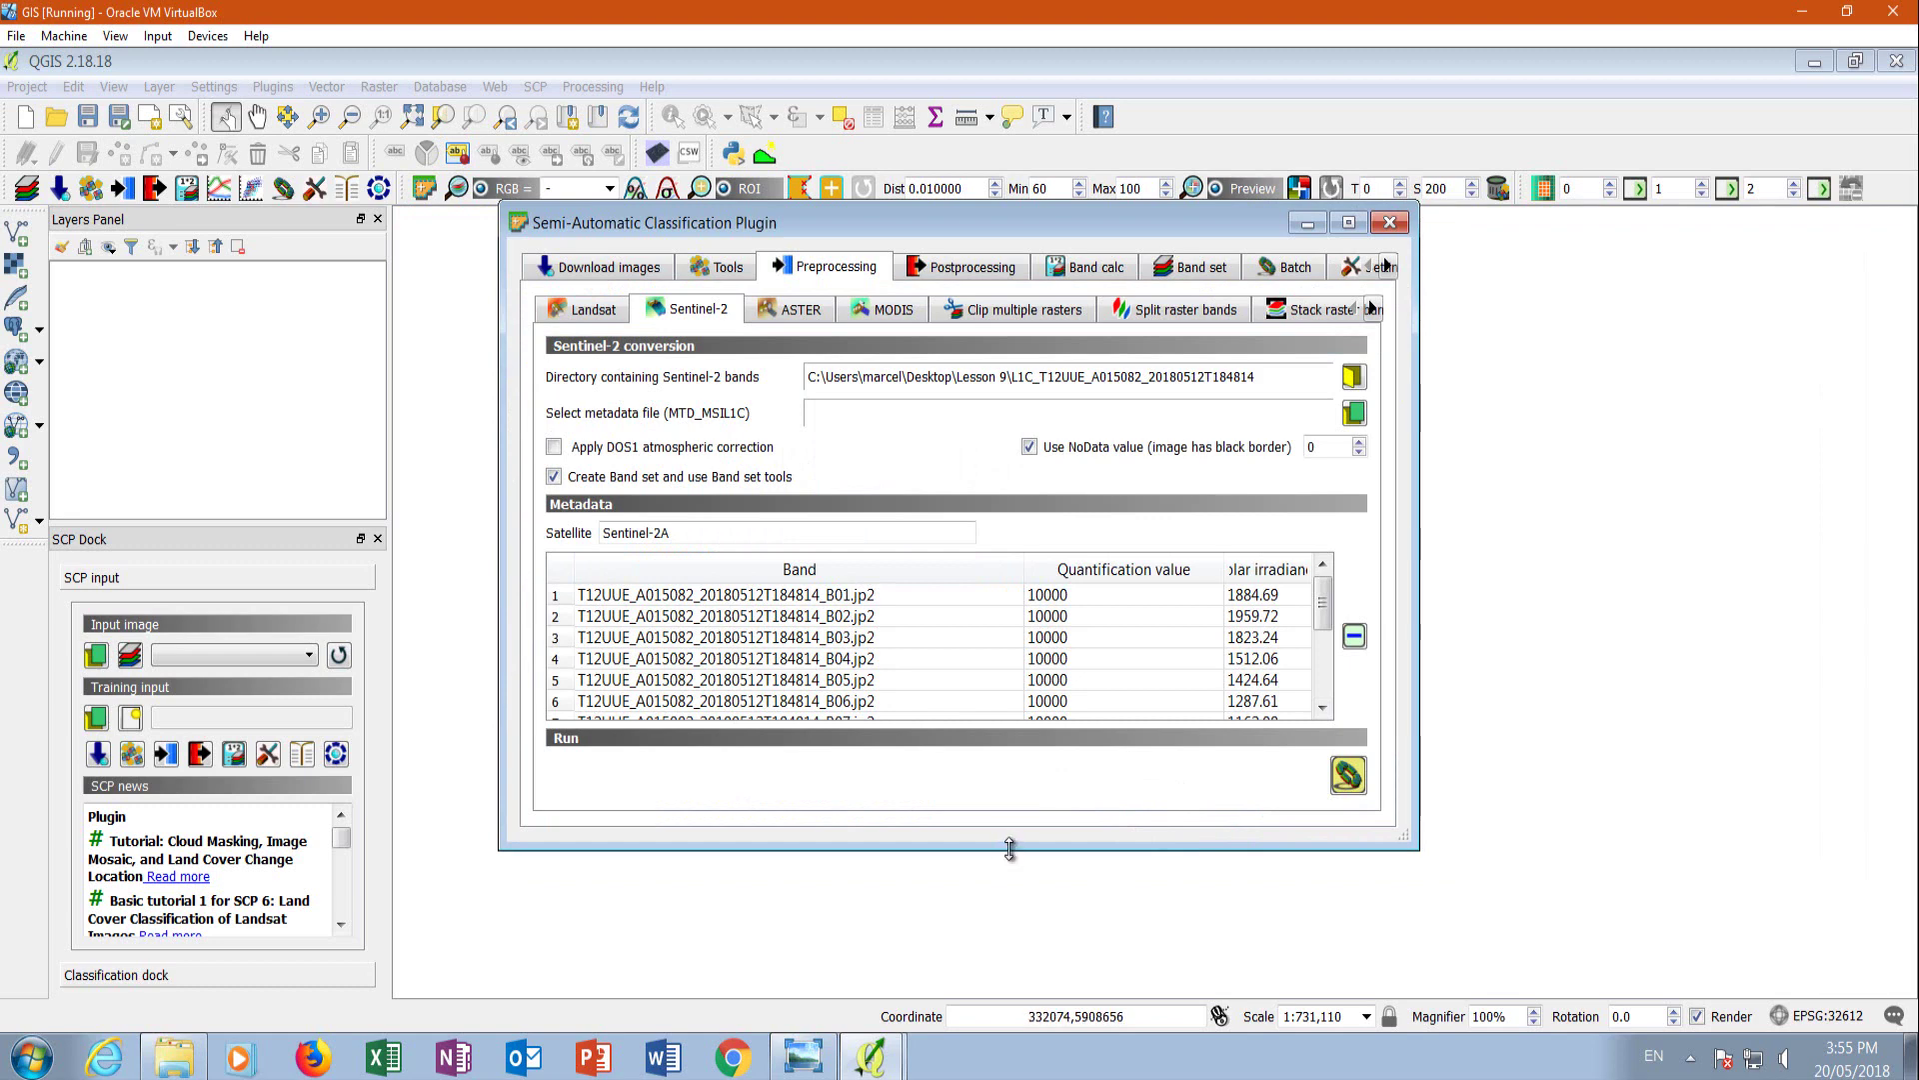
# Heighten the plugin window, then enable DOS1 atmospheric correction and disable band set creation for the Sentinel-2 conversion.
pyautogui.moveTo(1011, 857); pyautogui.dragTo(1016, 951)
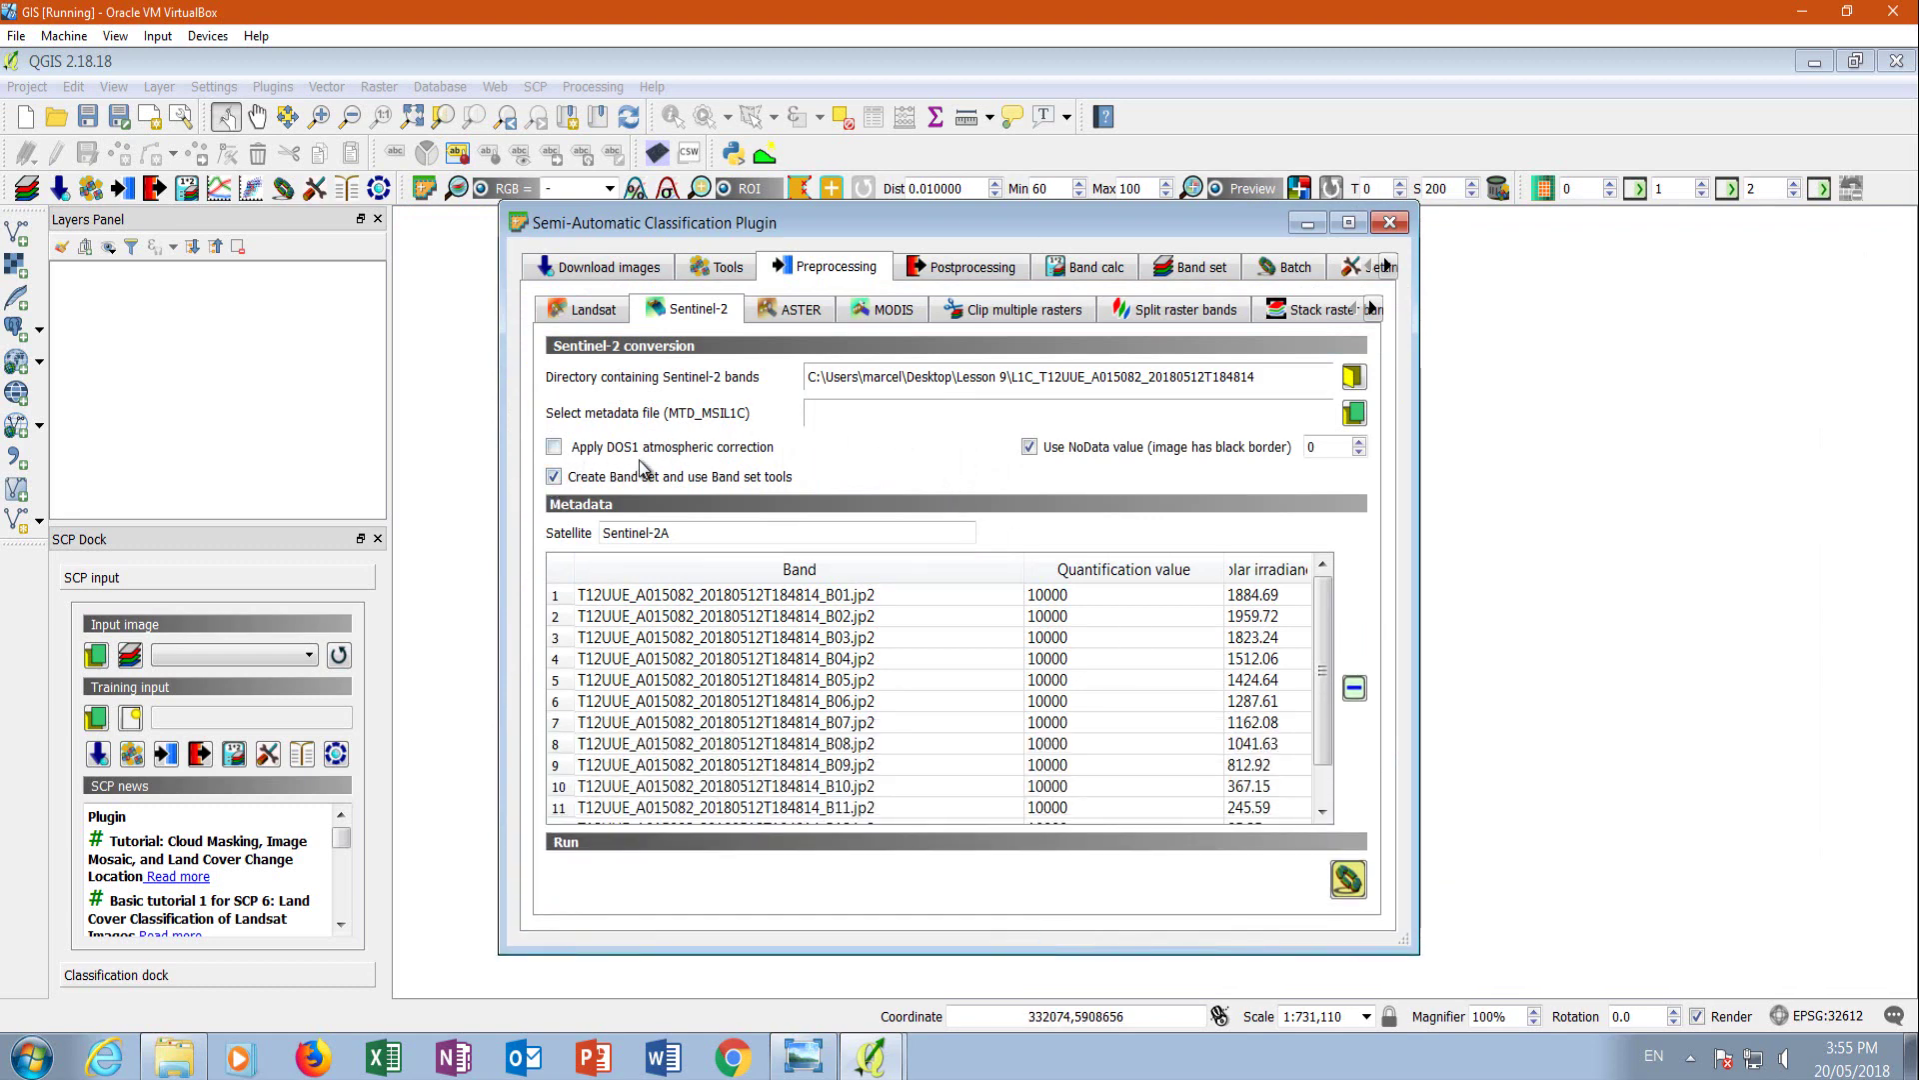
pyautogui.click(556, 446)
pyautogui.click(553, 477)
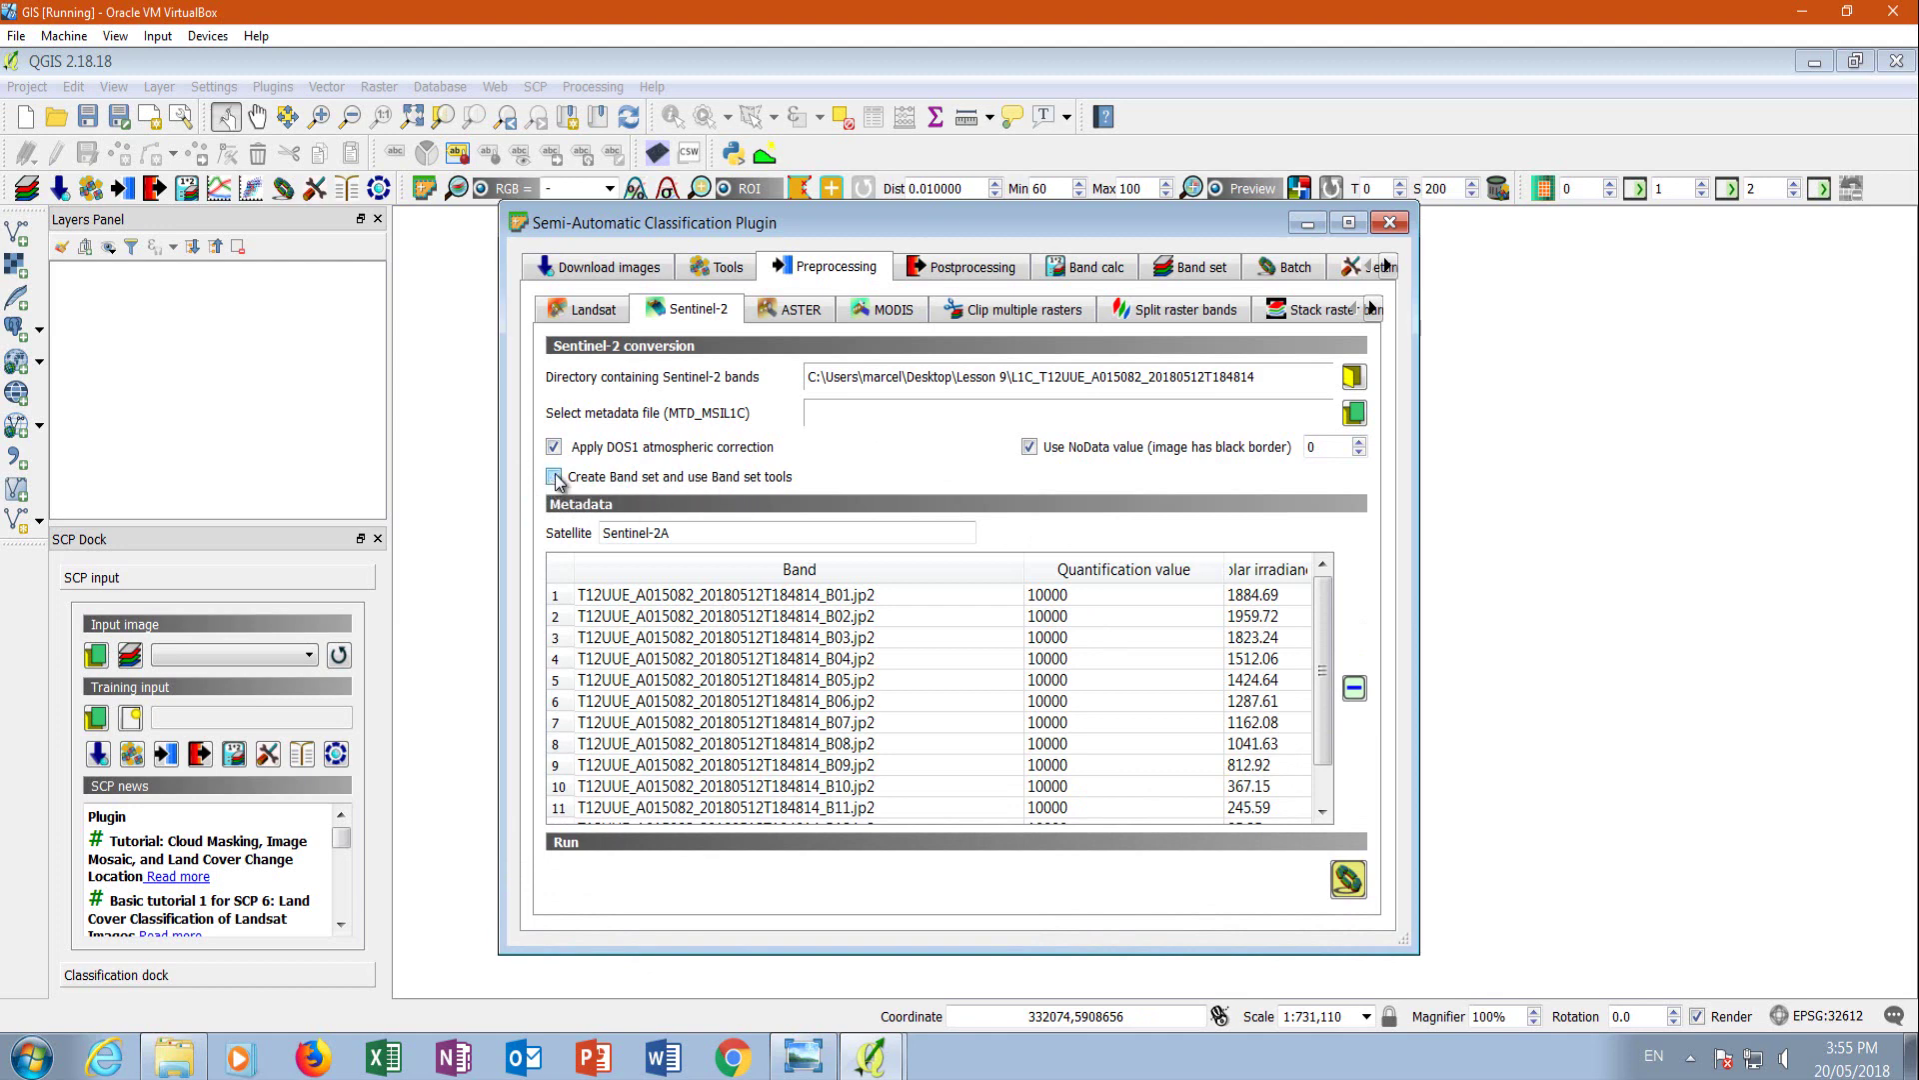
pyautogui.moveTo(1325, 629)
pyautogui.mouseDown()
pyautogui.moveTo(1324, 655)
pyautogui.moveTo(1313, 607)
pyautogui.mouseUp()
# Run the Sentinel-2 conversion with a new RT folder inside Lesson 9 as output, and move the plugin window aside.
pyautogui.click(1350, 883)
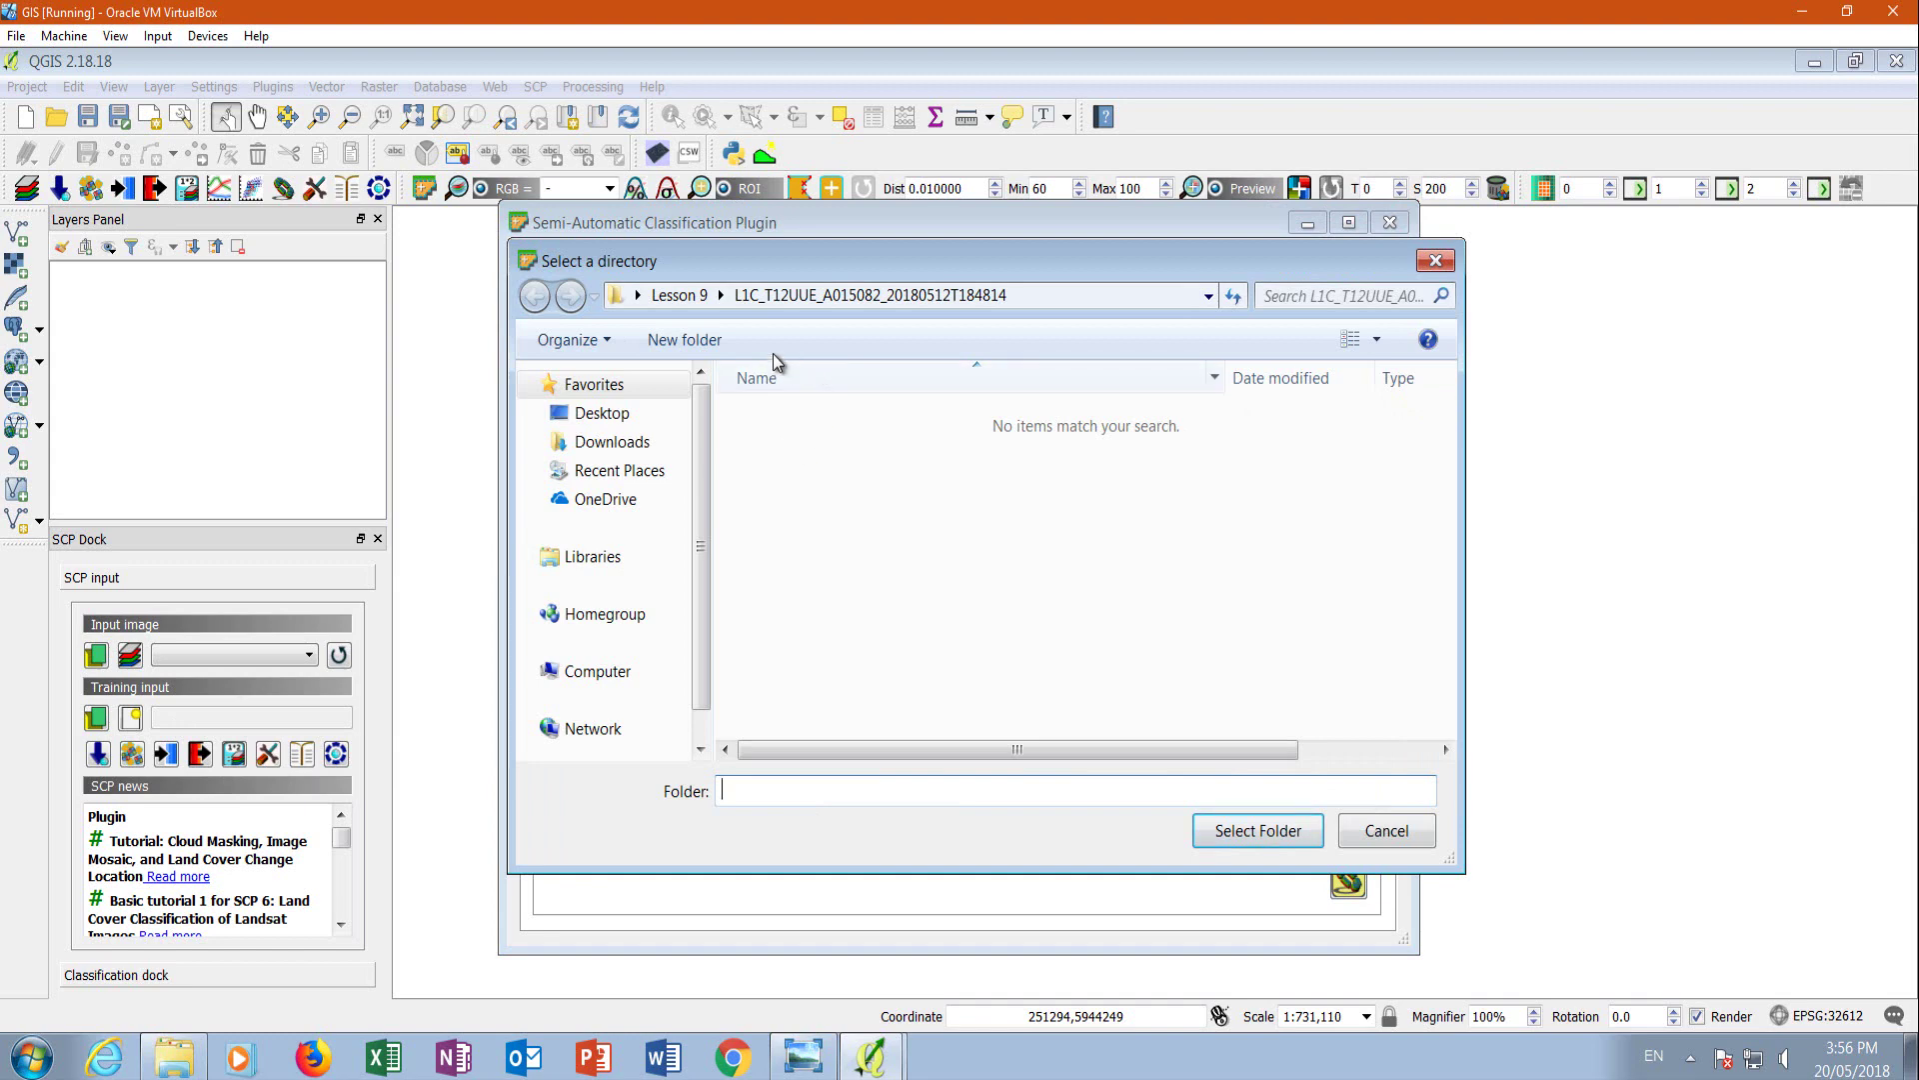
pyautogui.click(675, 298)
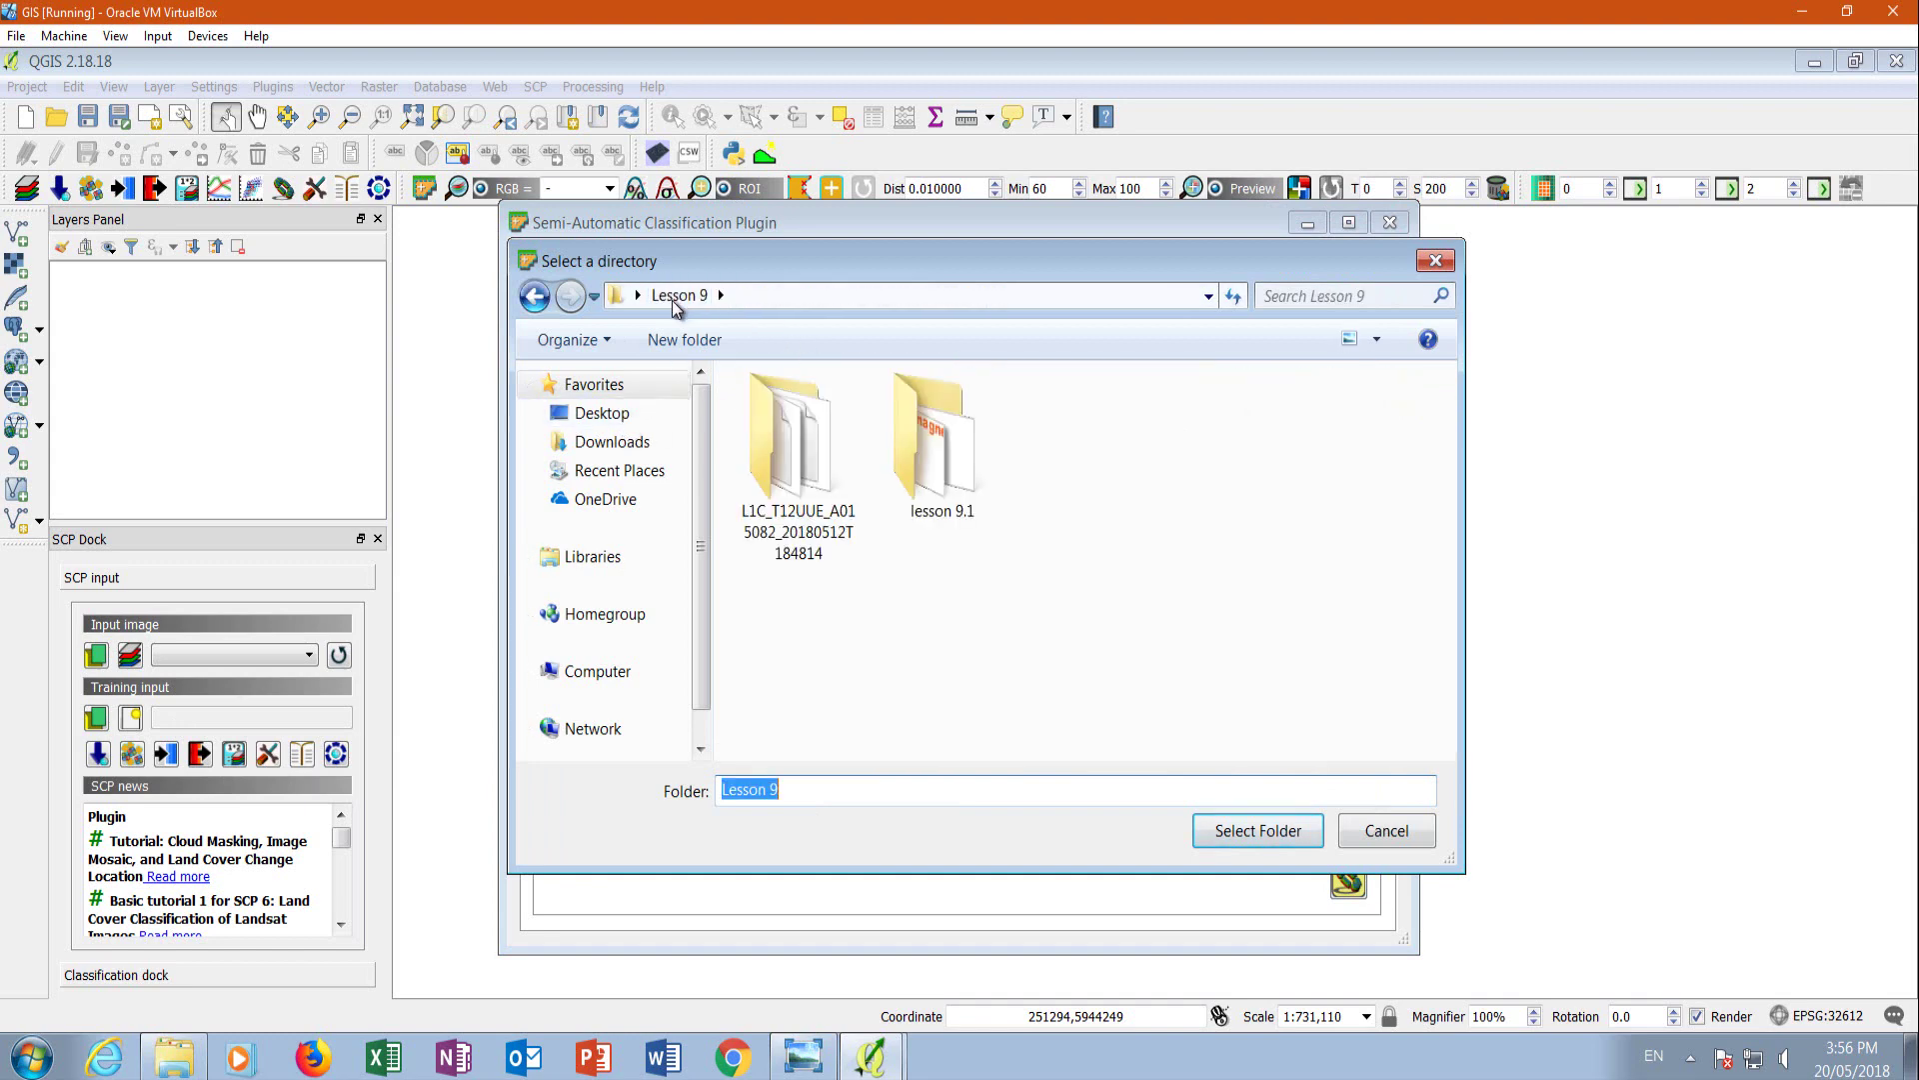
pyautogui.rightClick(1047, 646)
pyautogui.moveTo(1167, 898)
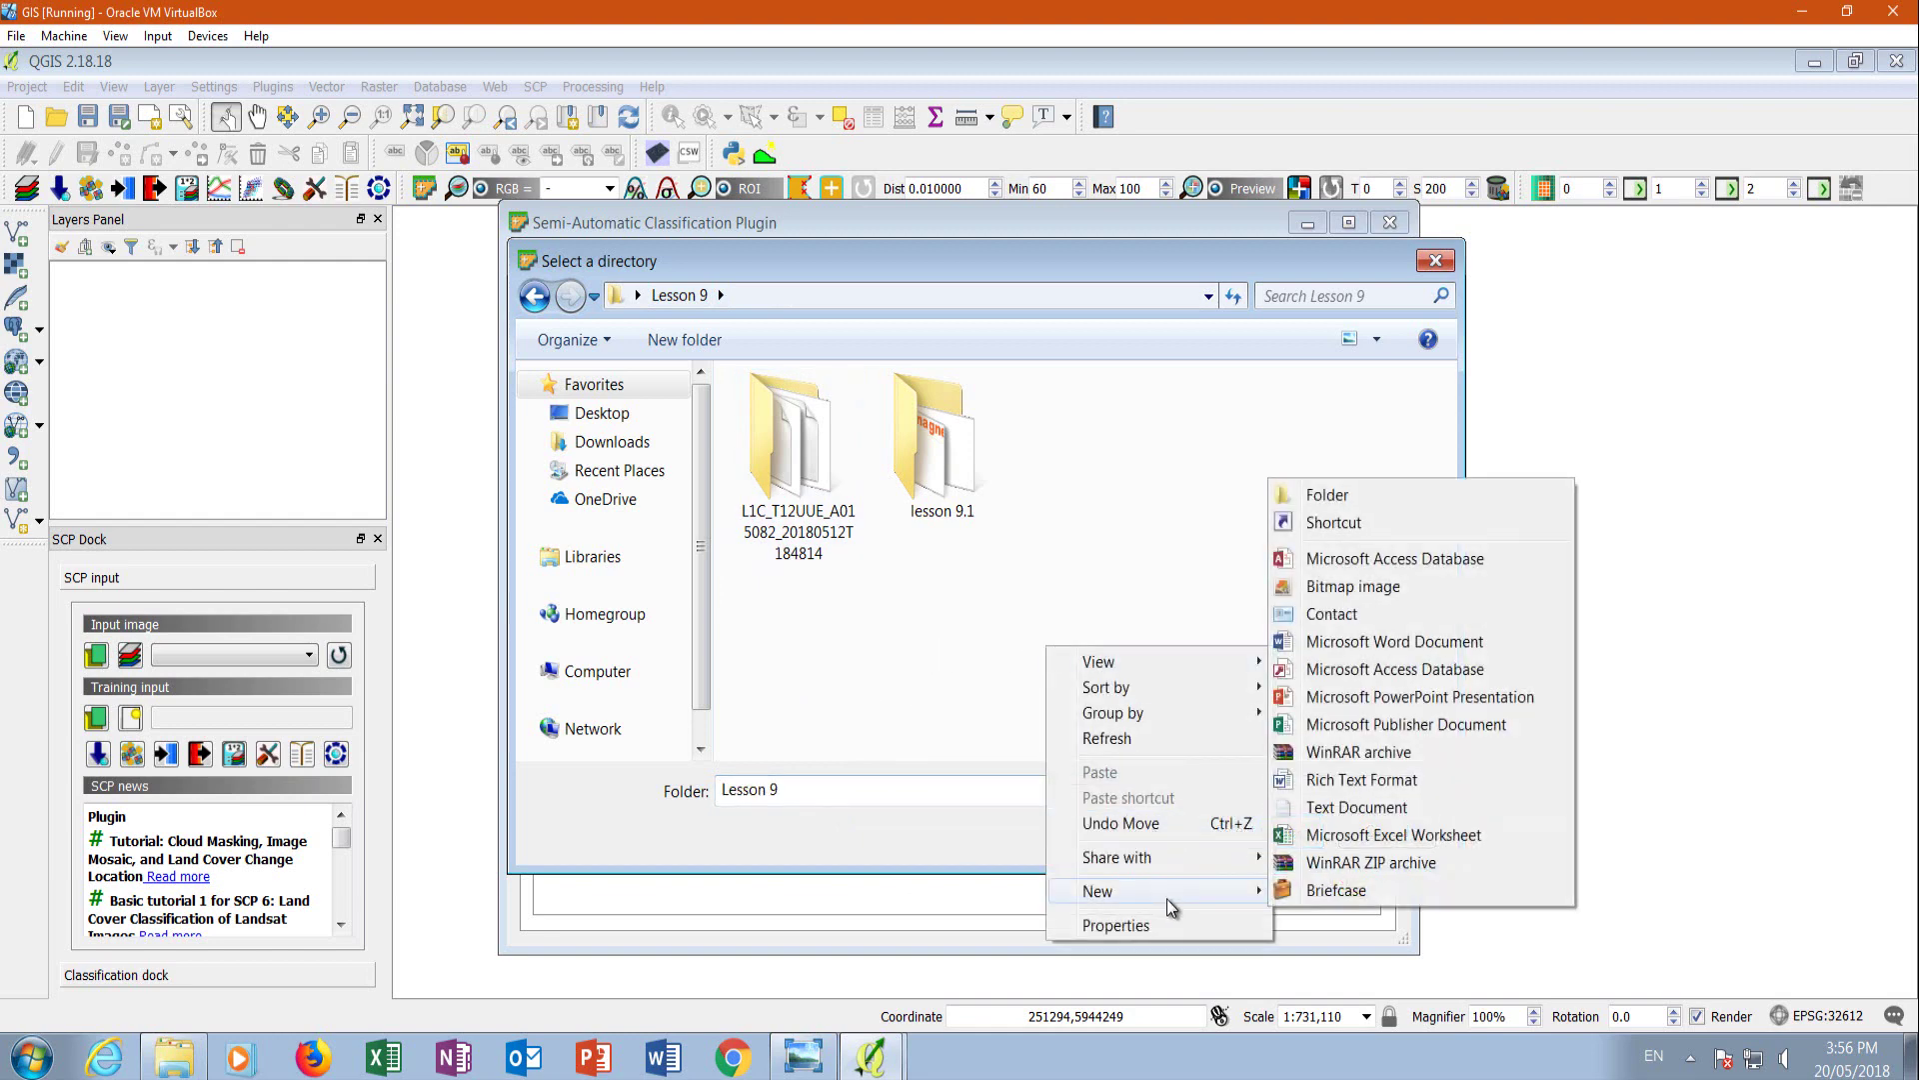
pyautogui.click(1363, 496)
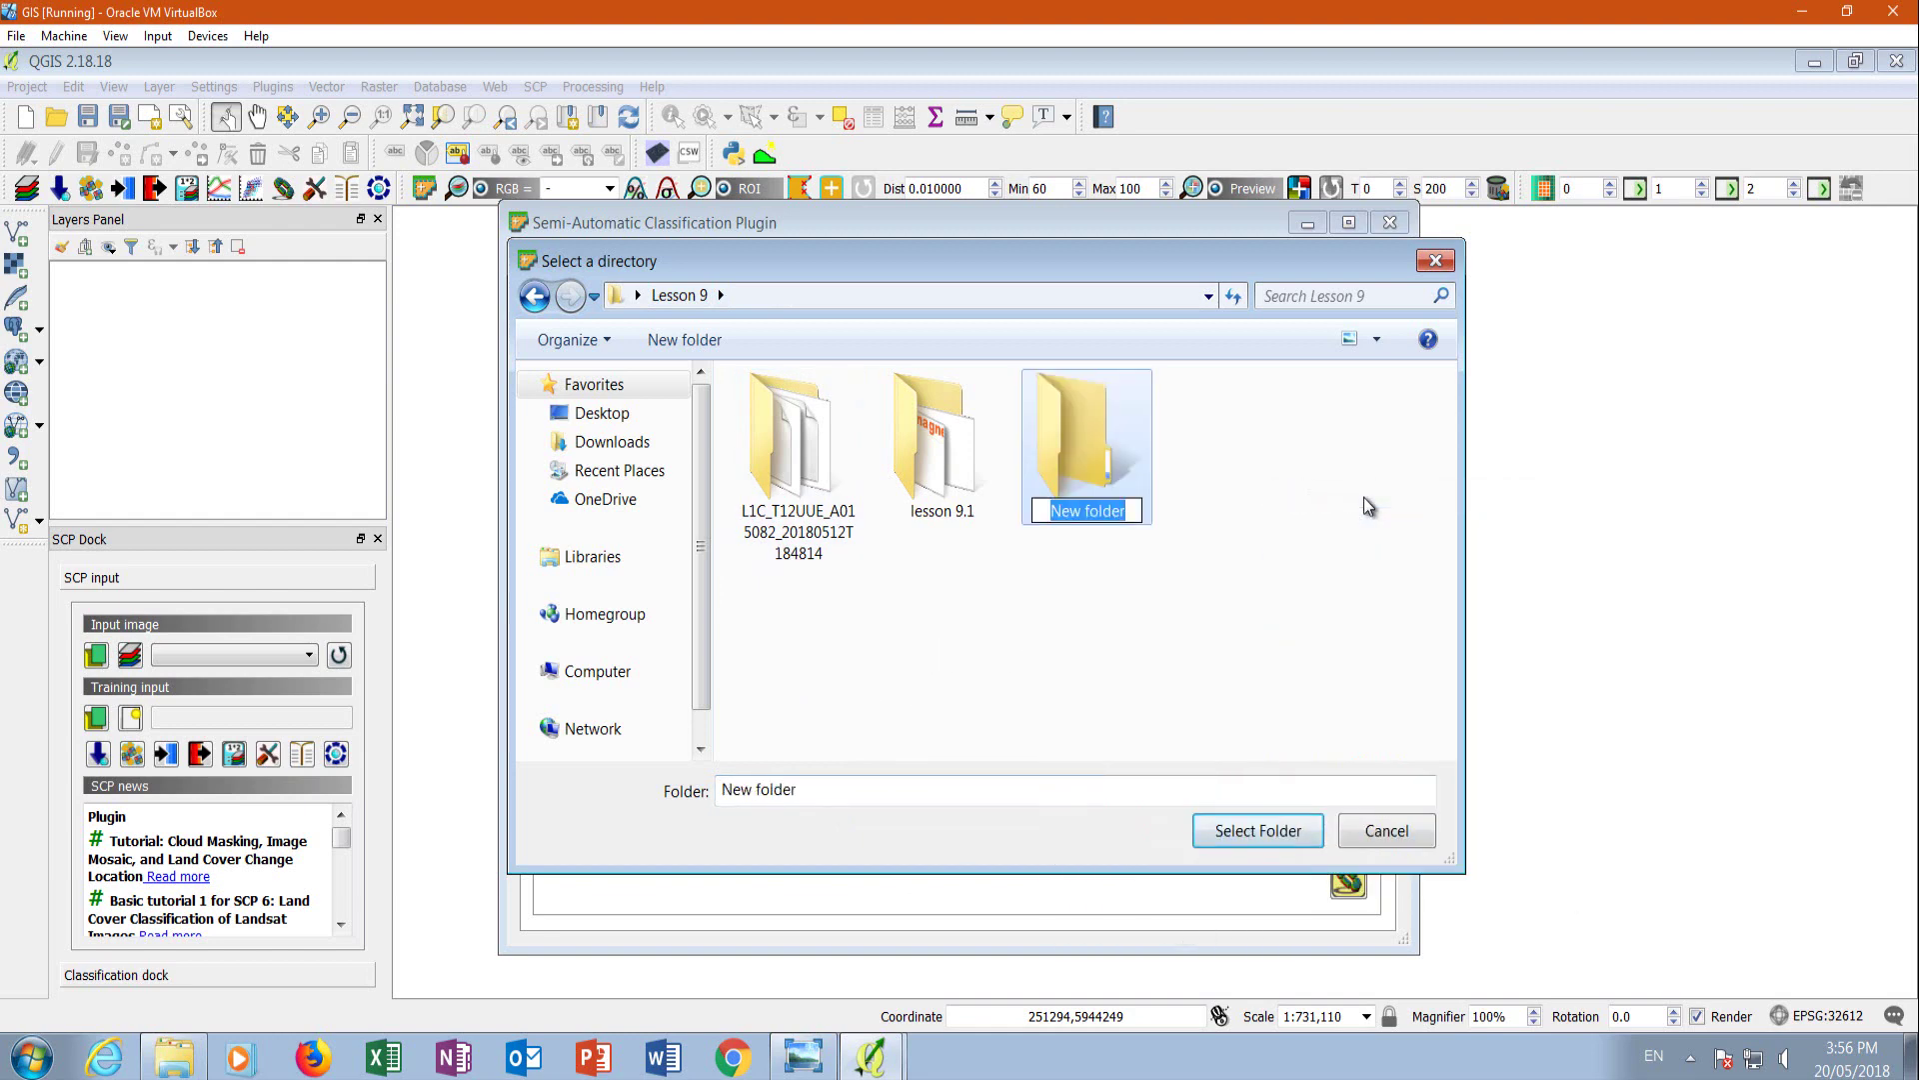
pyautogui.write('RT')
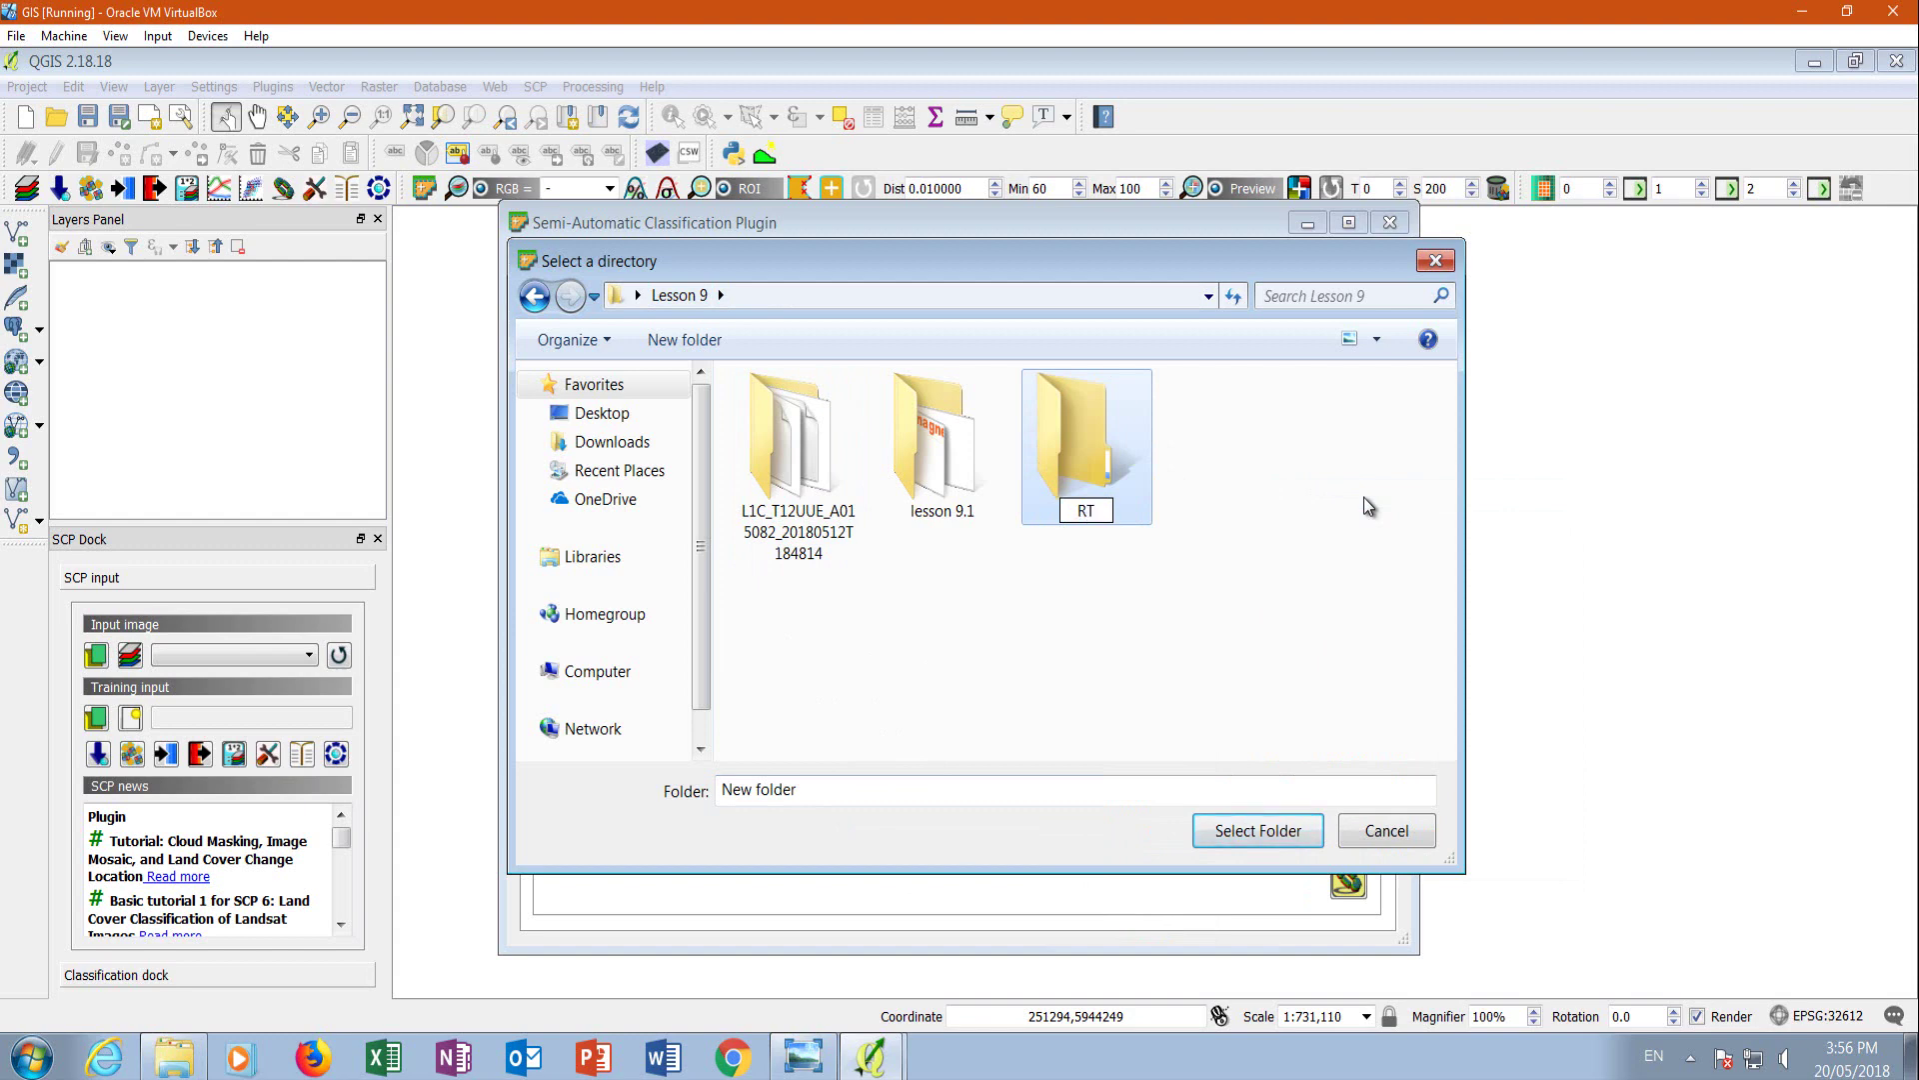
pyautogui.click(1069, 412)
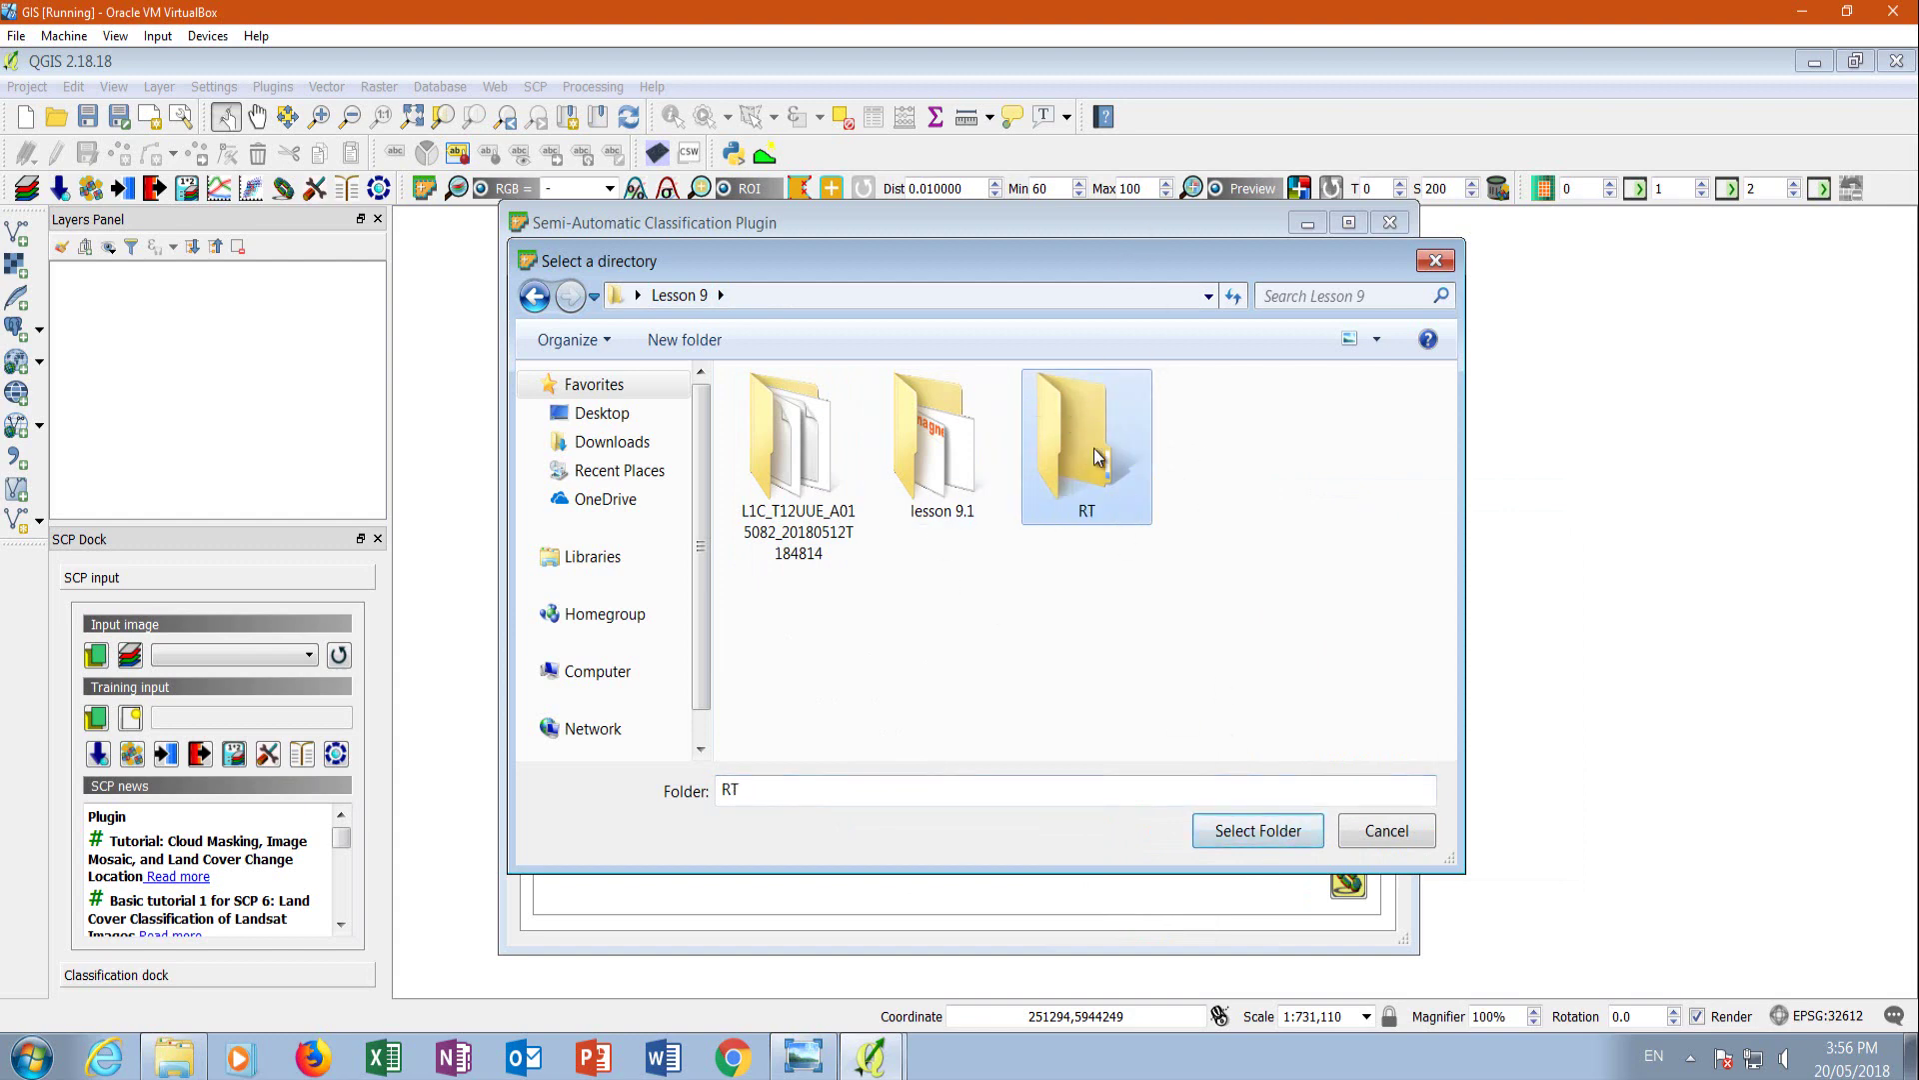
pyautogui.click(1260, 831)
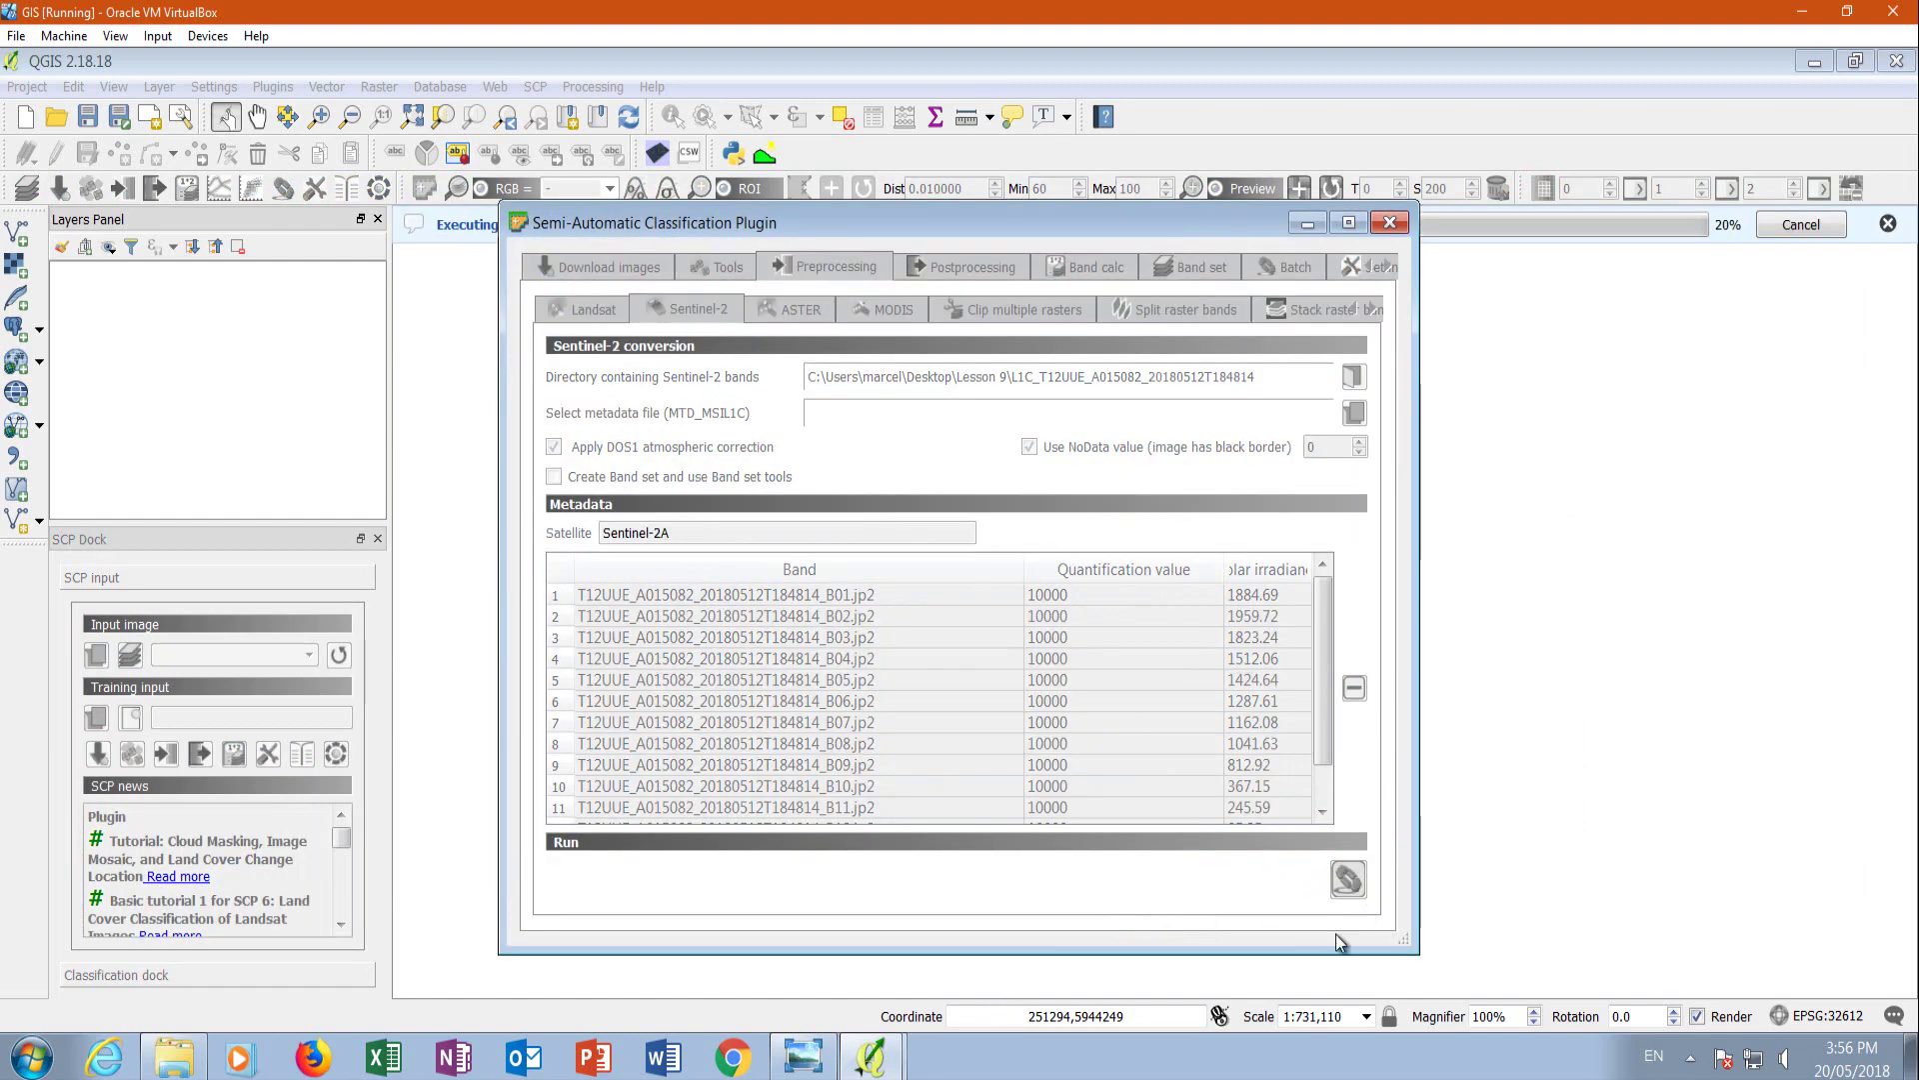
pyautogui.moveTo(1100, 222); pyautogui.dragTo(1235, 342)
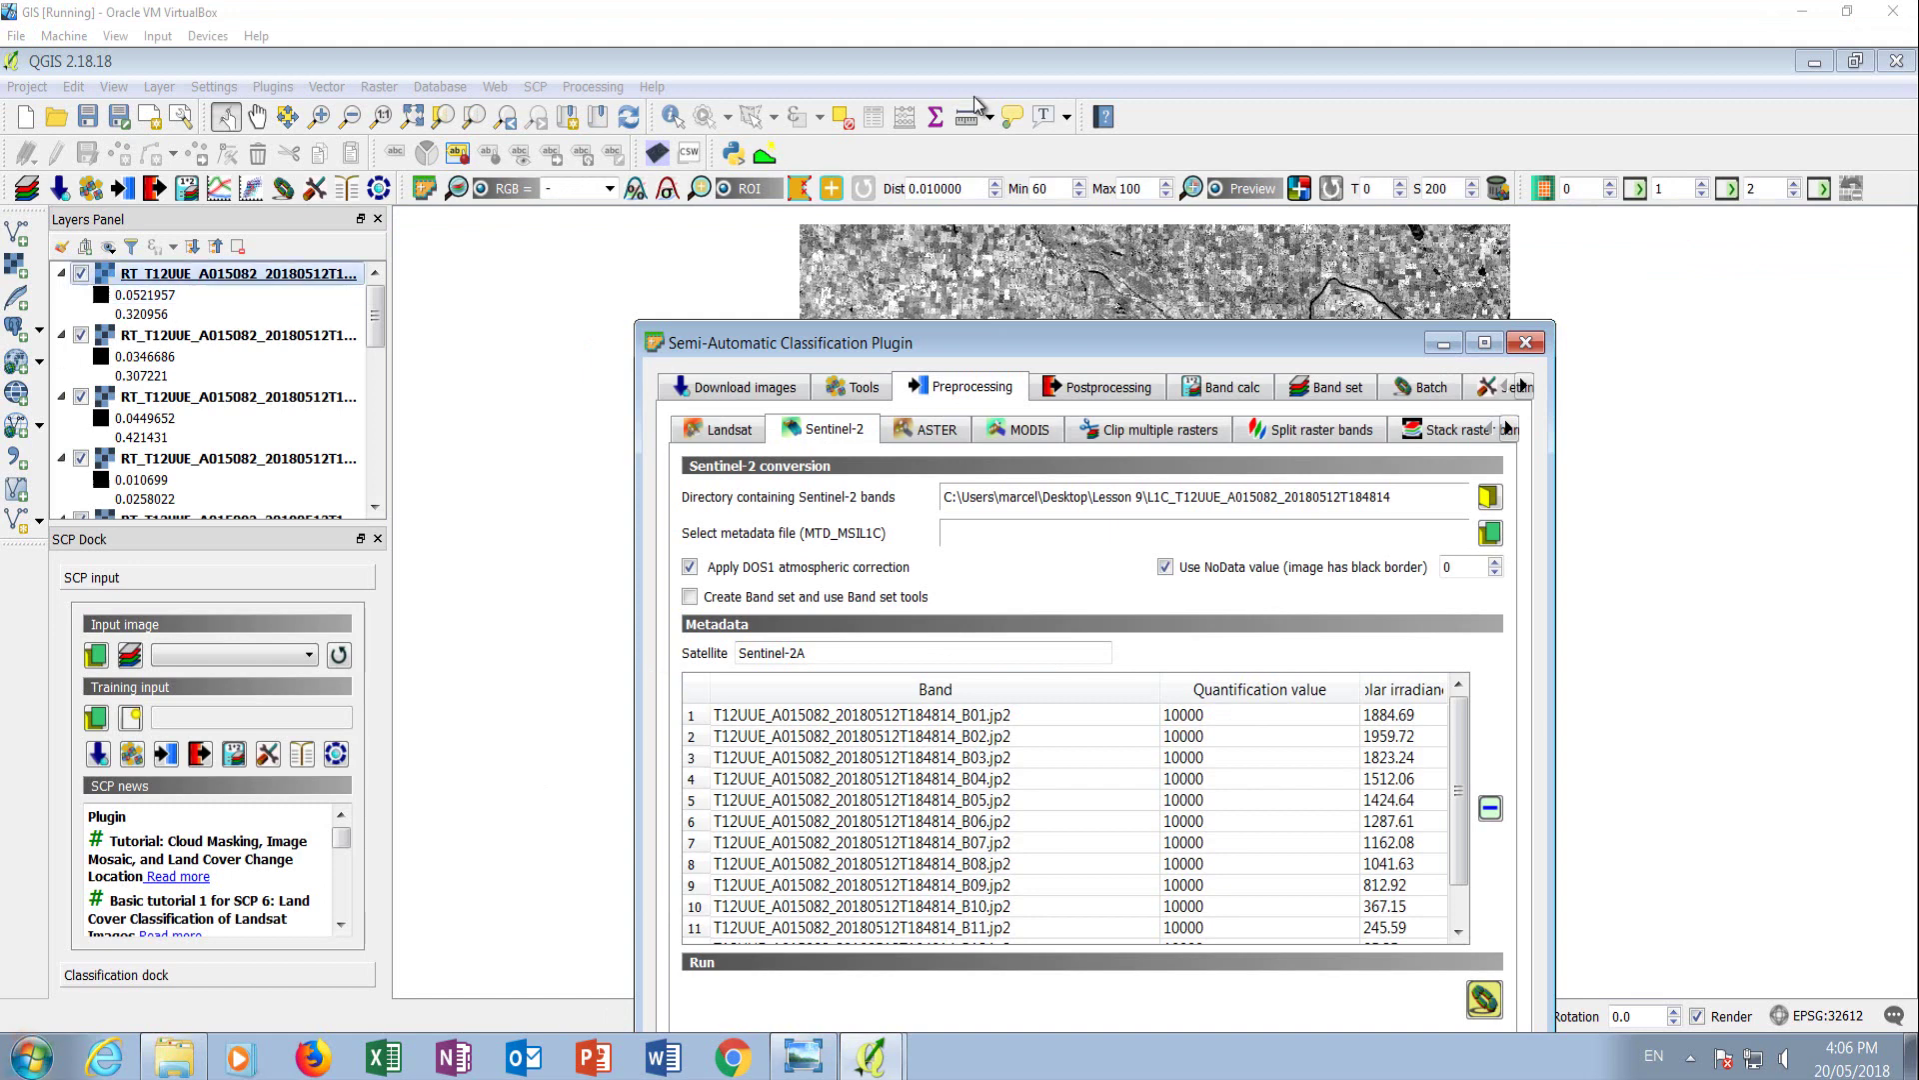
# Close the plugin window, check the converted band files in Lesson 9's RT folder, and return to QGIS.
pyautogui.click(1532, 343)
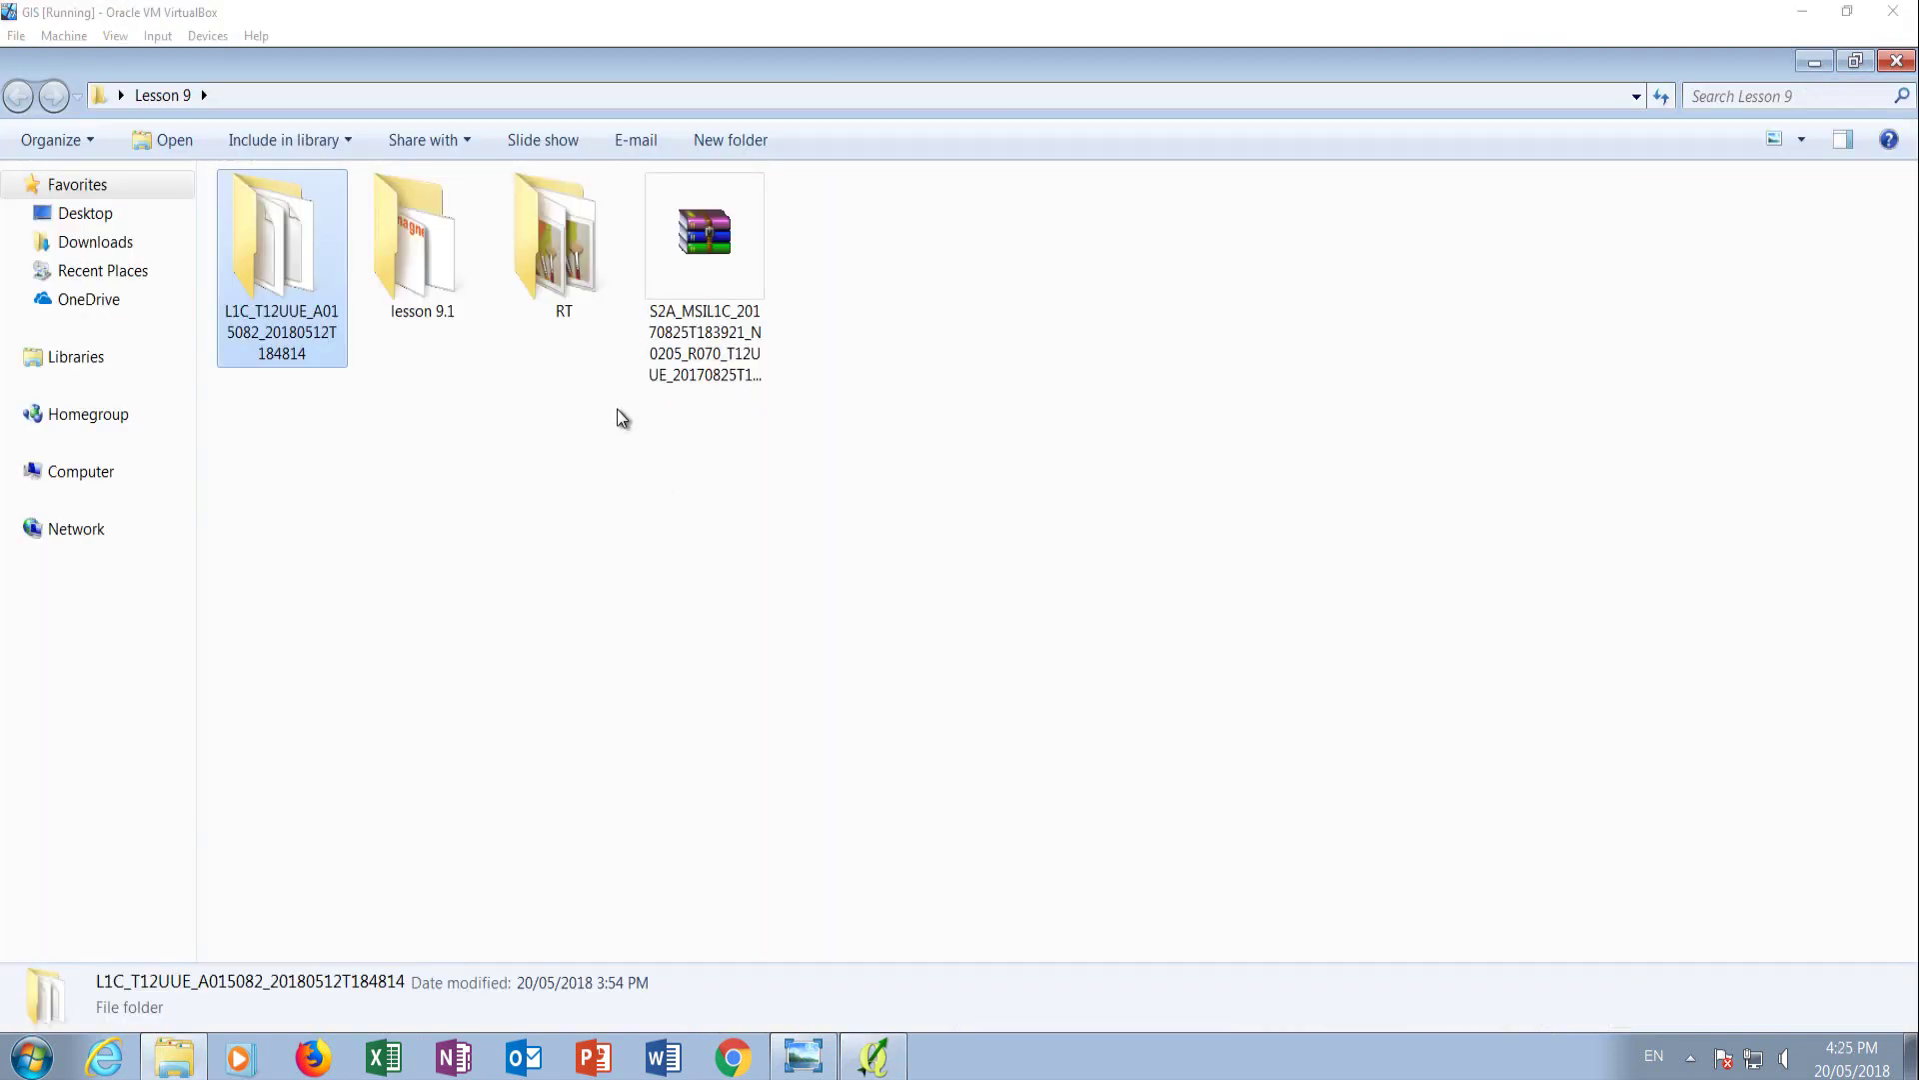
pyautogui.doubleClick(551, 232)
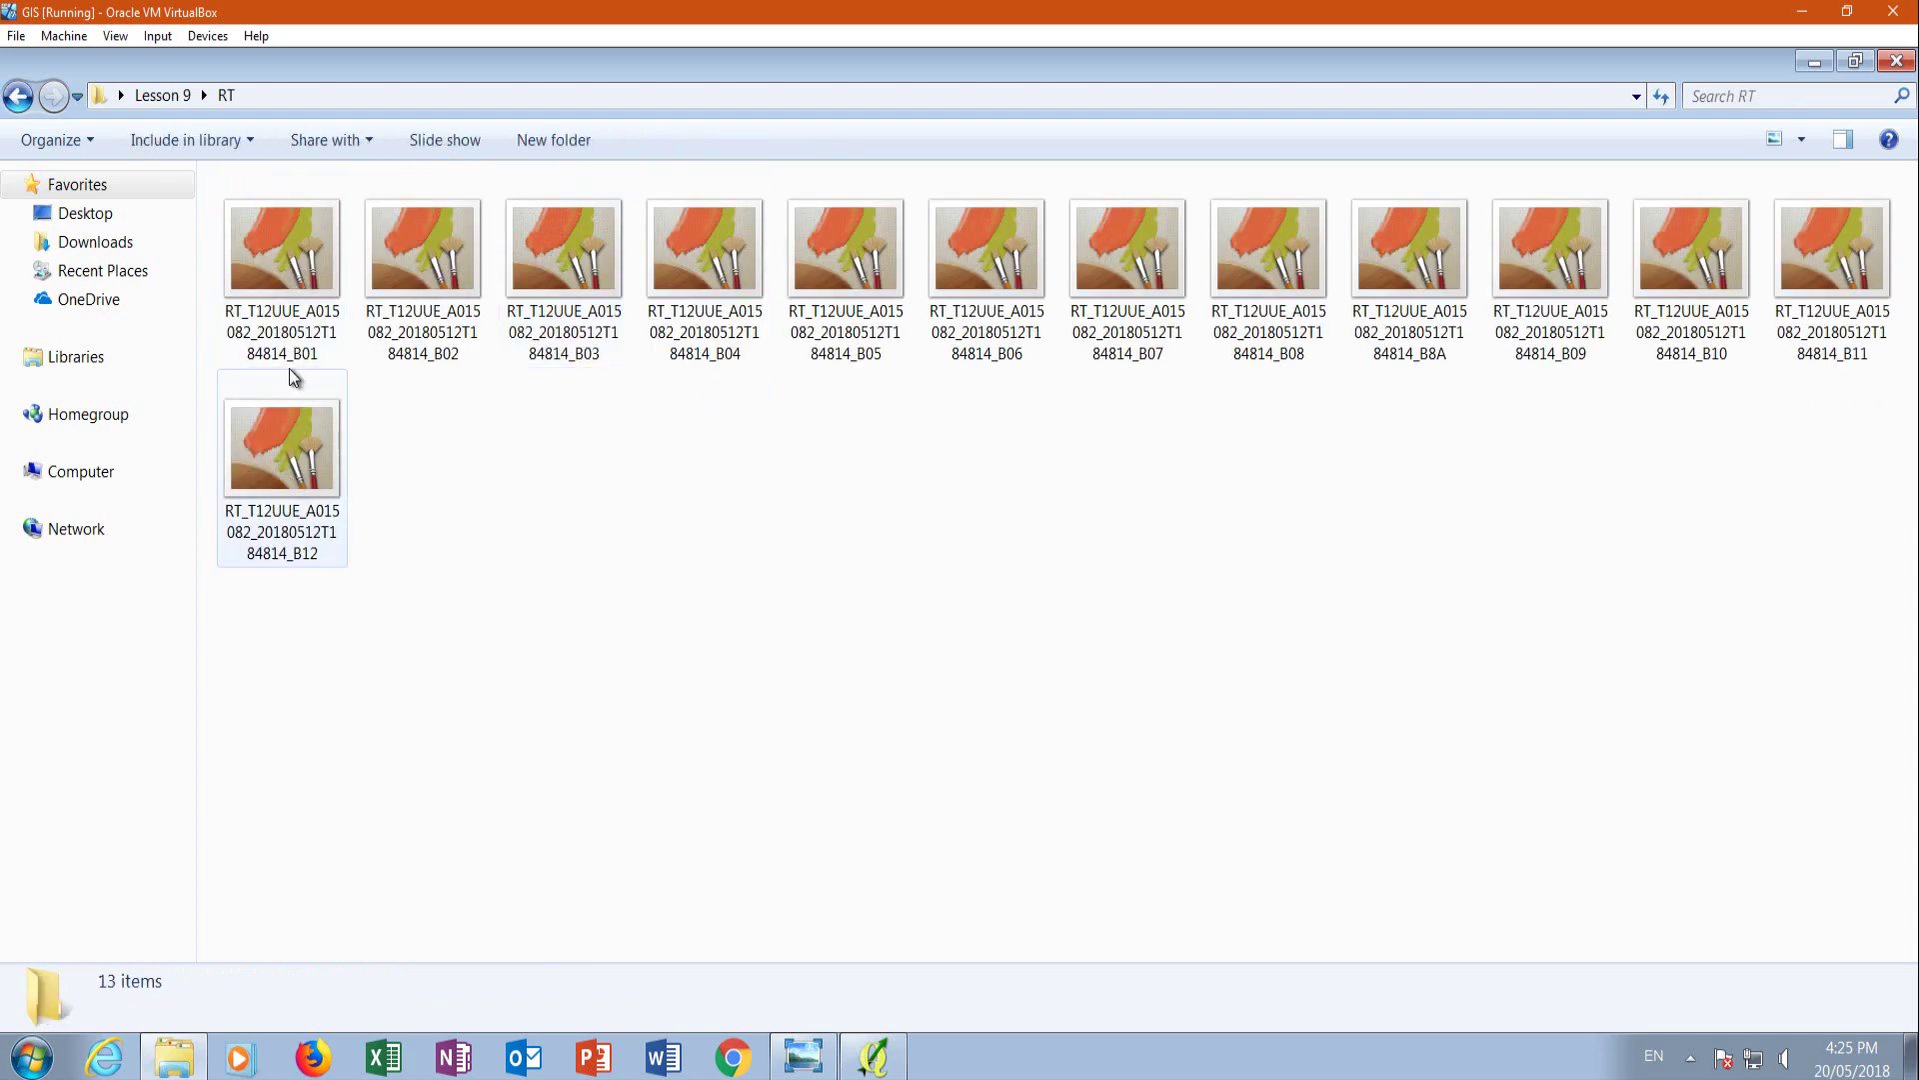
pyautogui.click(843, 1071)
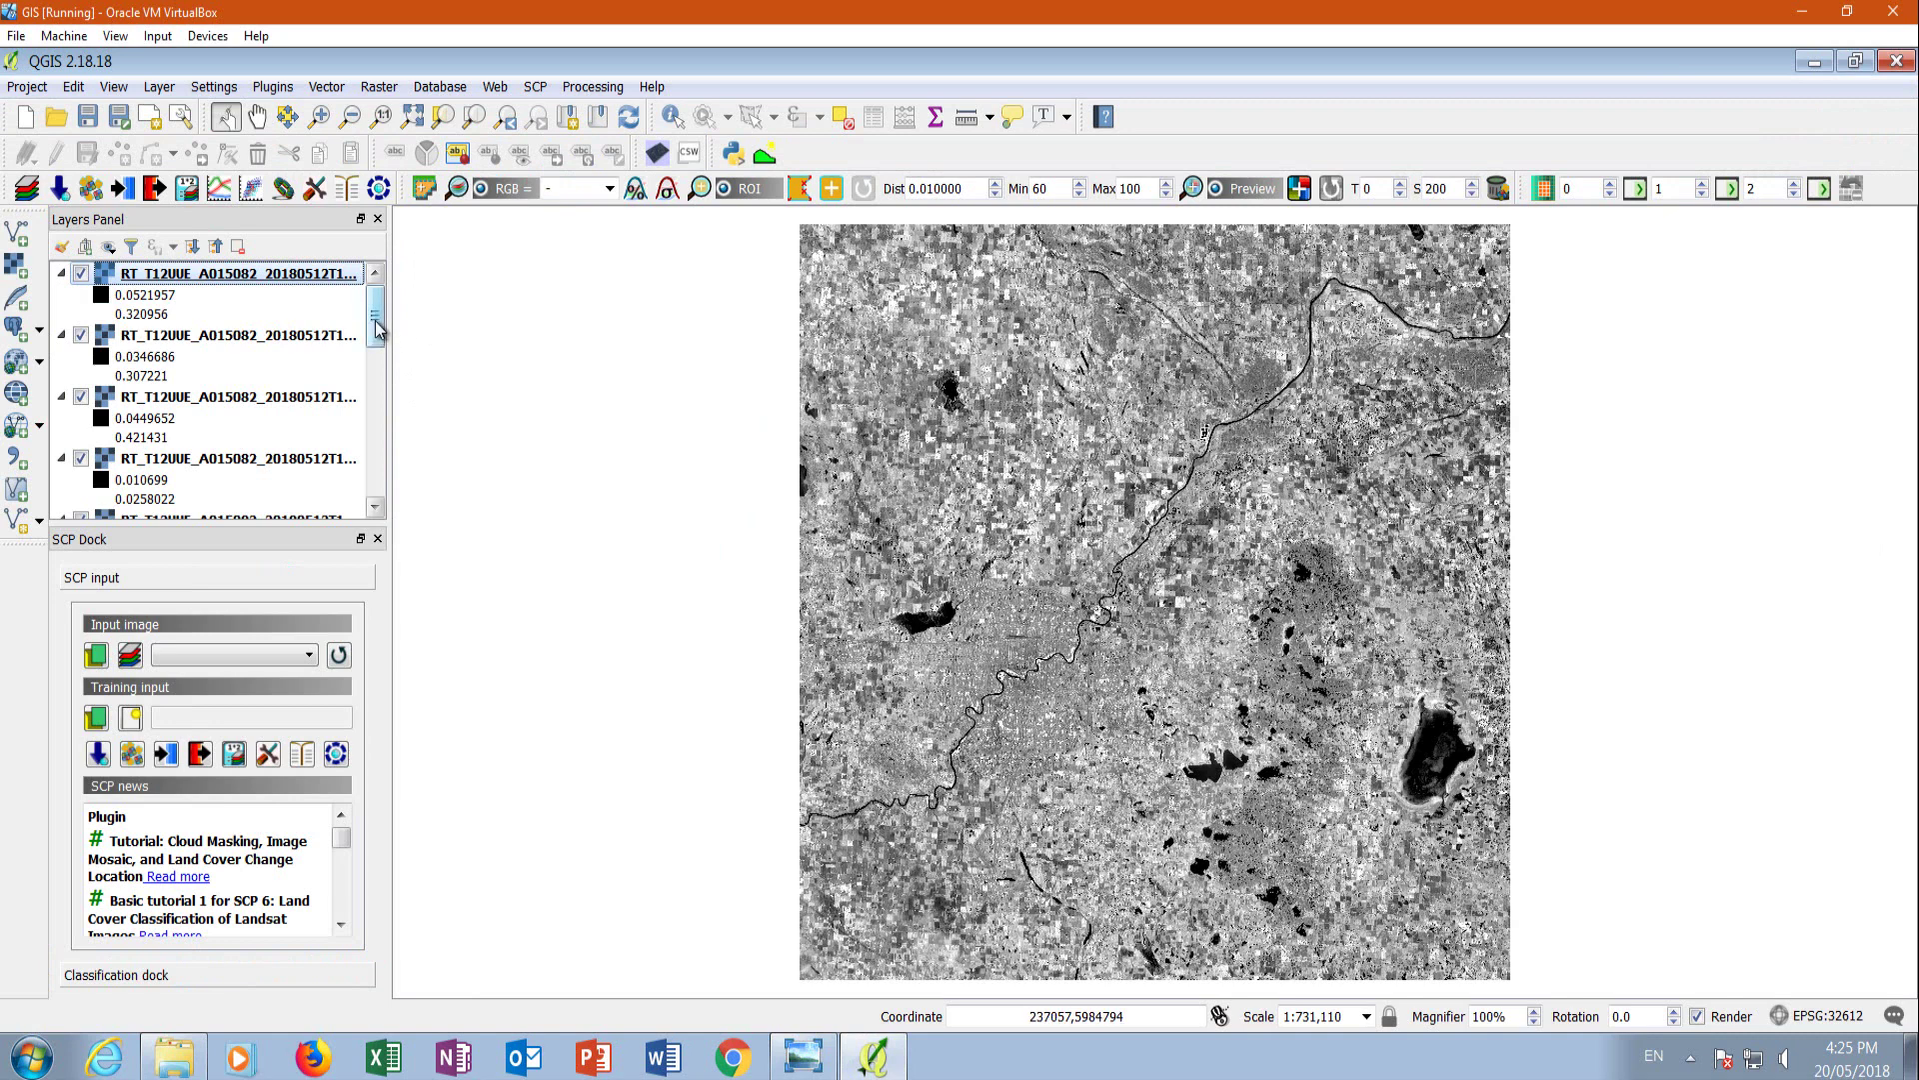
# Look through the converted band layers and widen the layer list so their full names can be read.
pyautogui.moveTo(377, 335); pyautogui.dragTo(375, 474)
pyautogui.scroll(10, 374, 474)
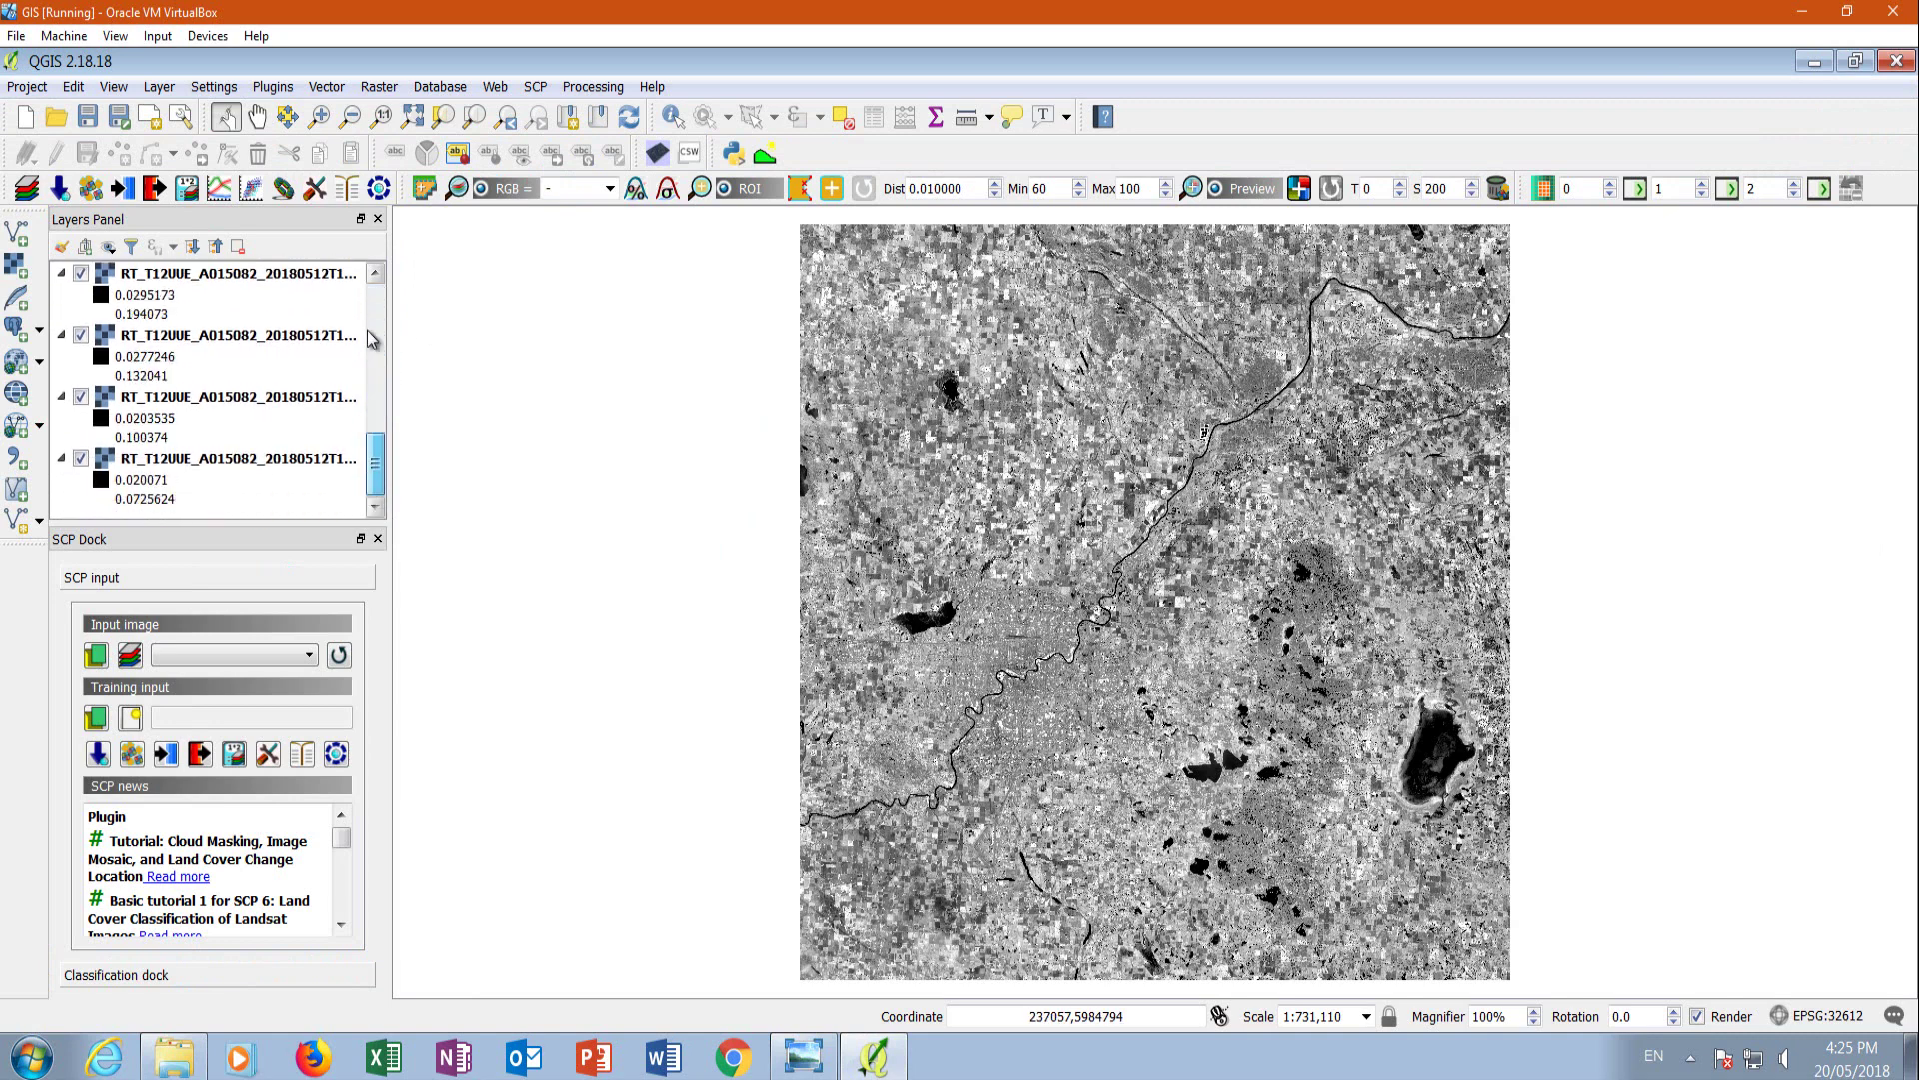
pyautogui.click(137, 279)
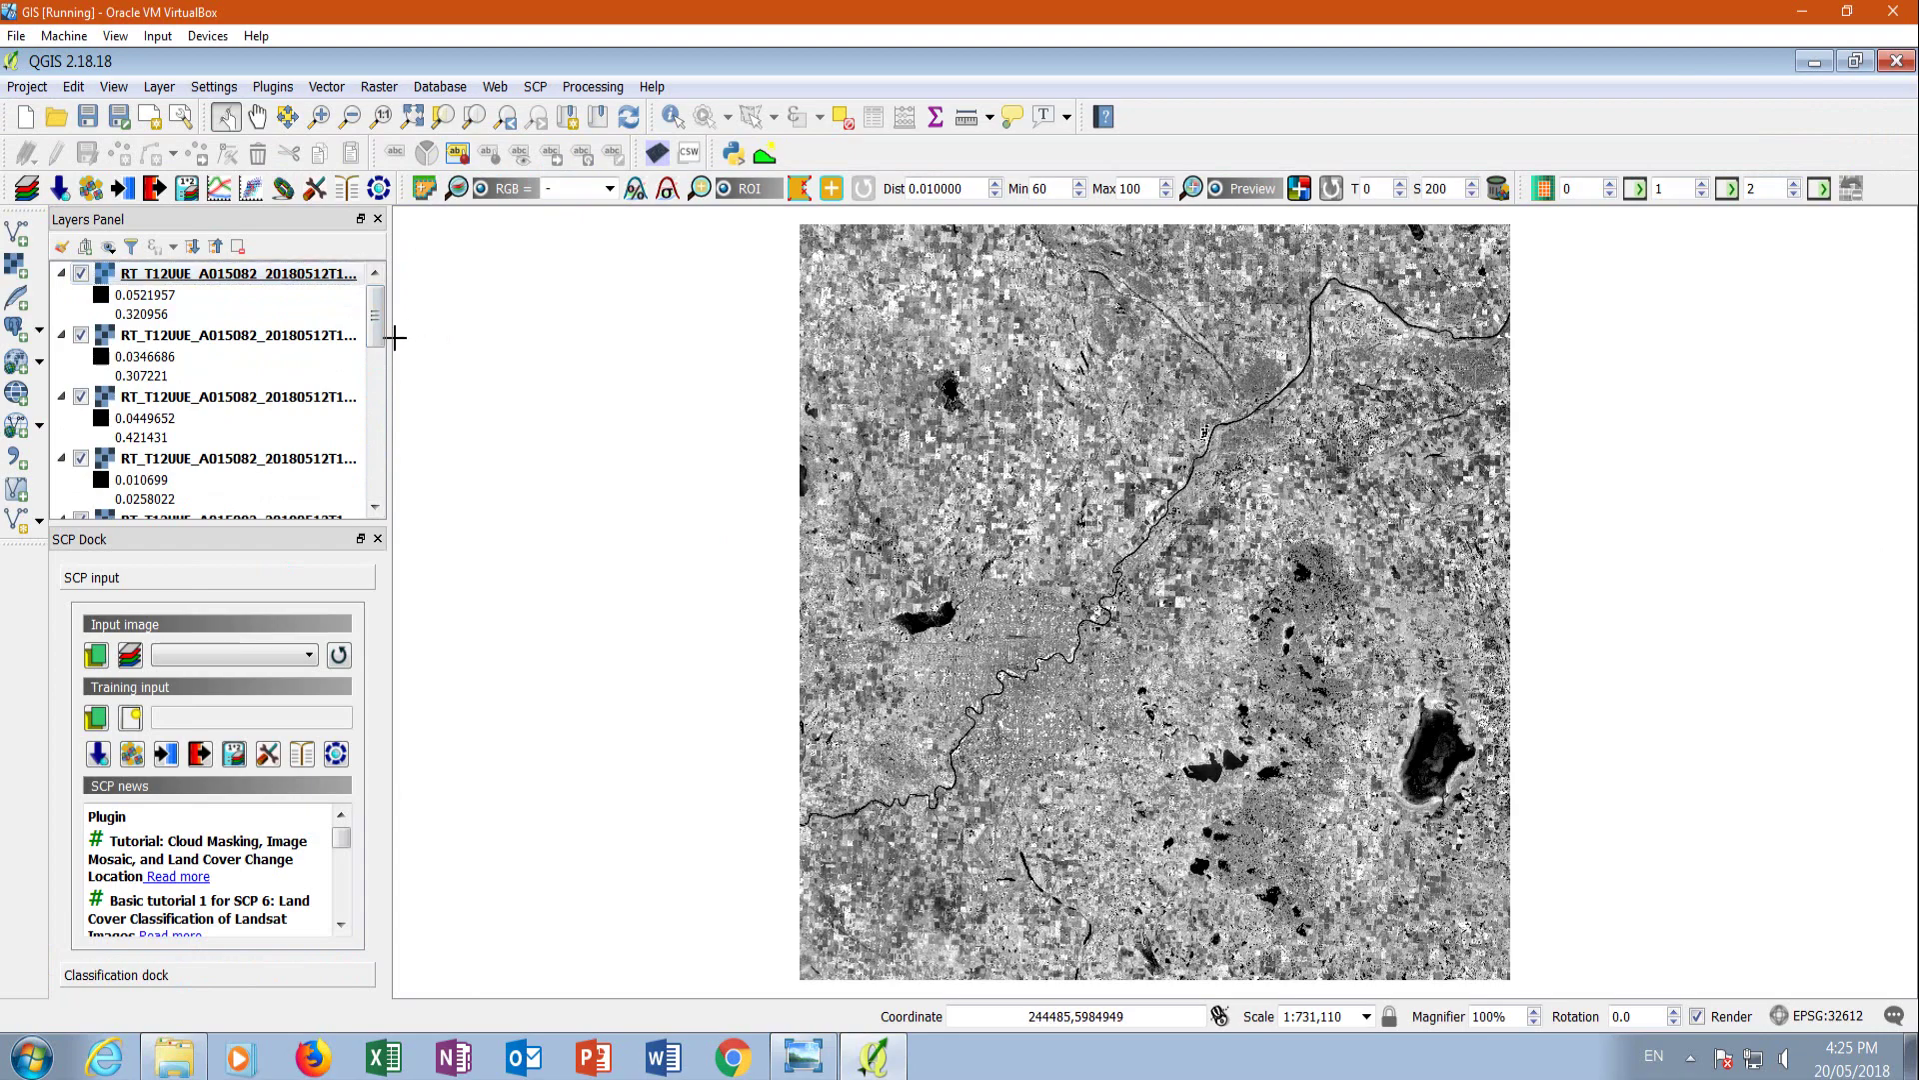
pyautogui.moveTo(392, 333); pyautogui.dragTo(540, 330)
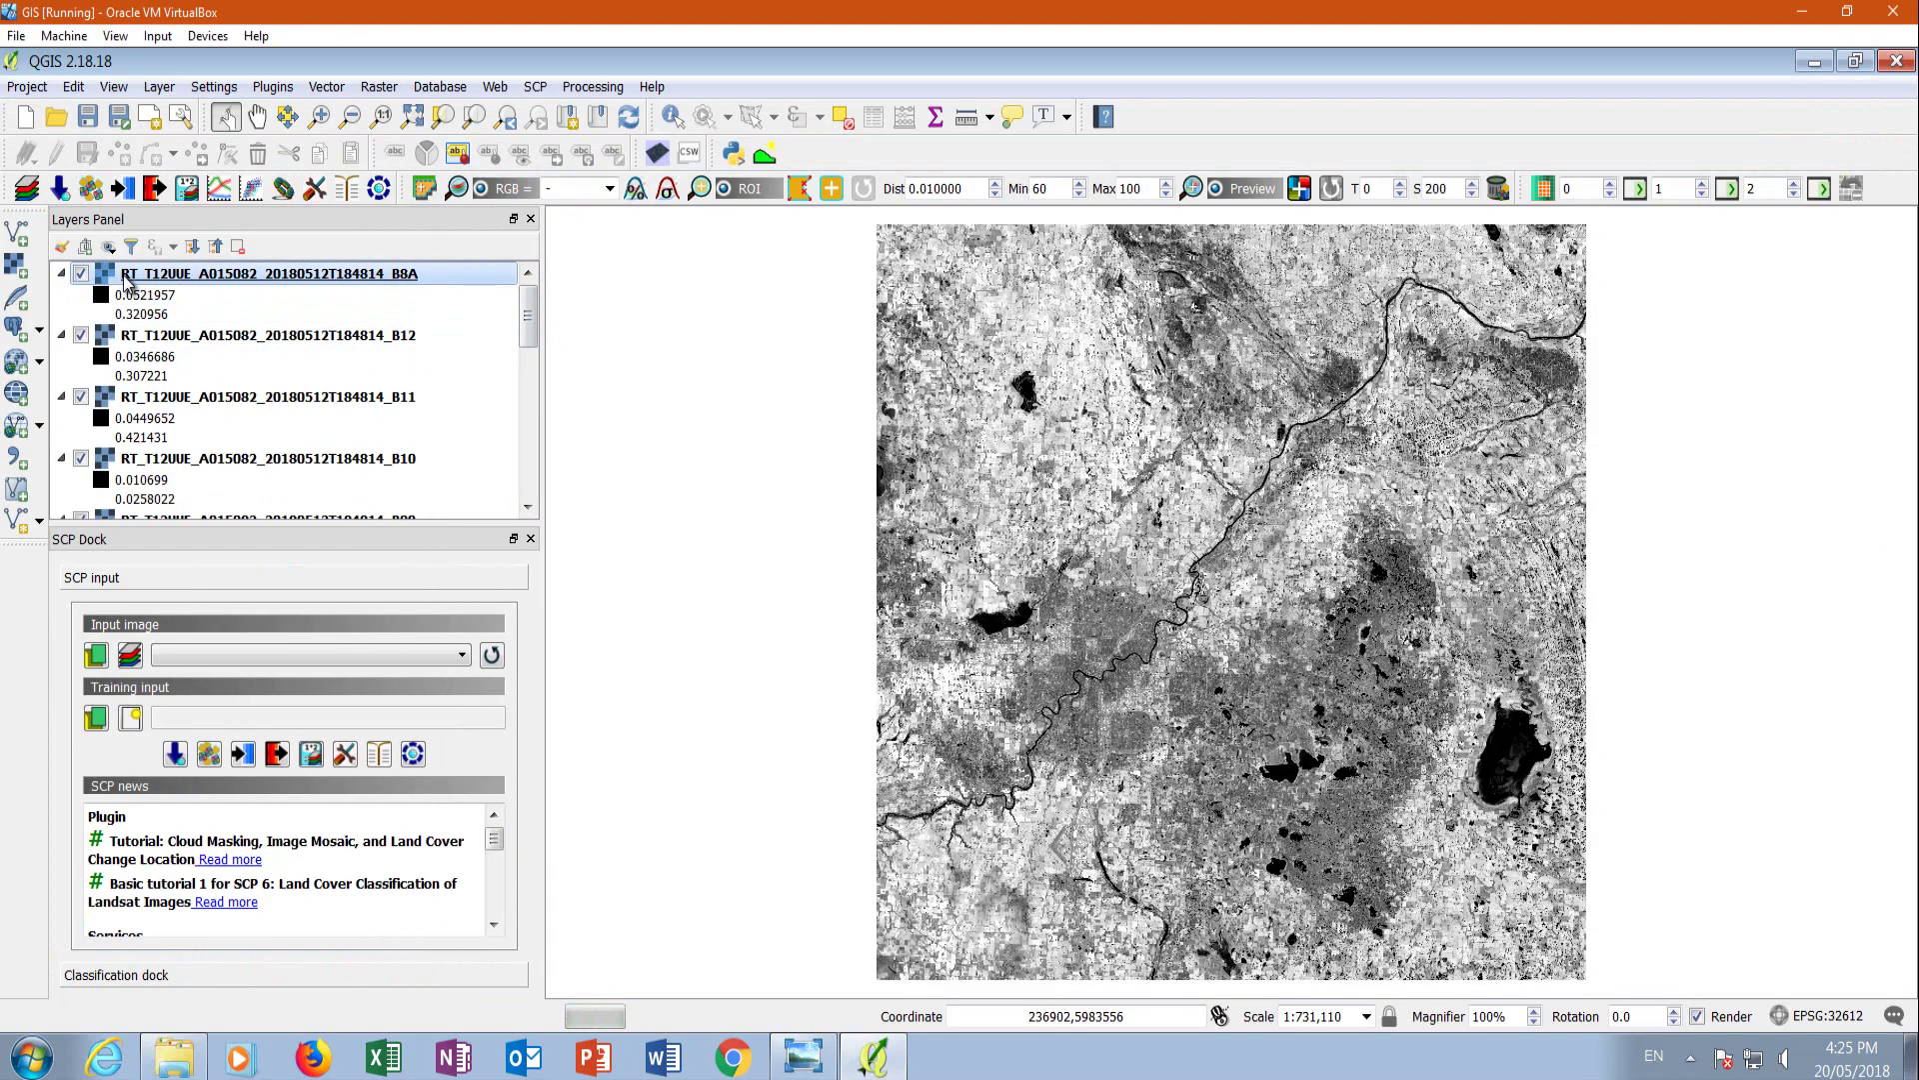
pyautogui.scroll(-1, 528, 340)
pyautogui.scroll(1, 528, 340)
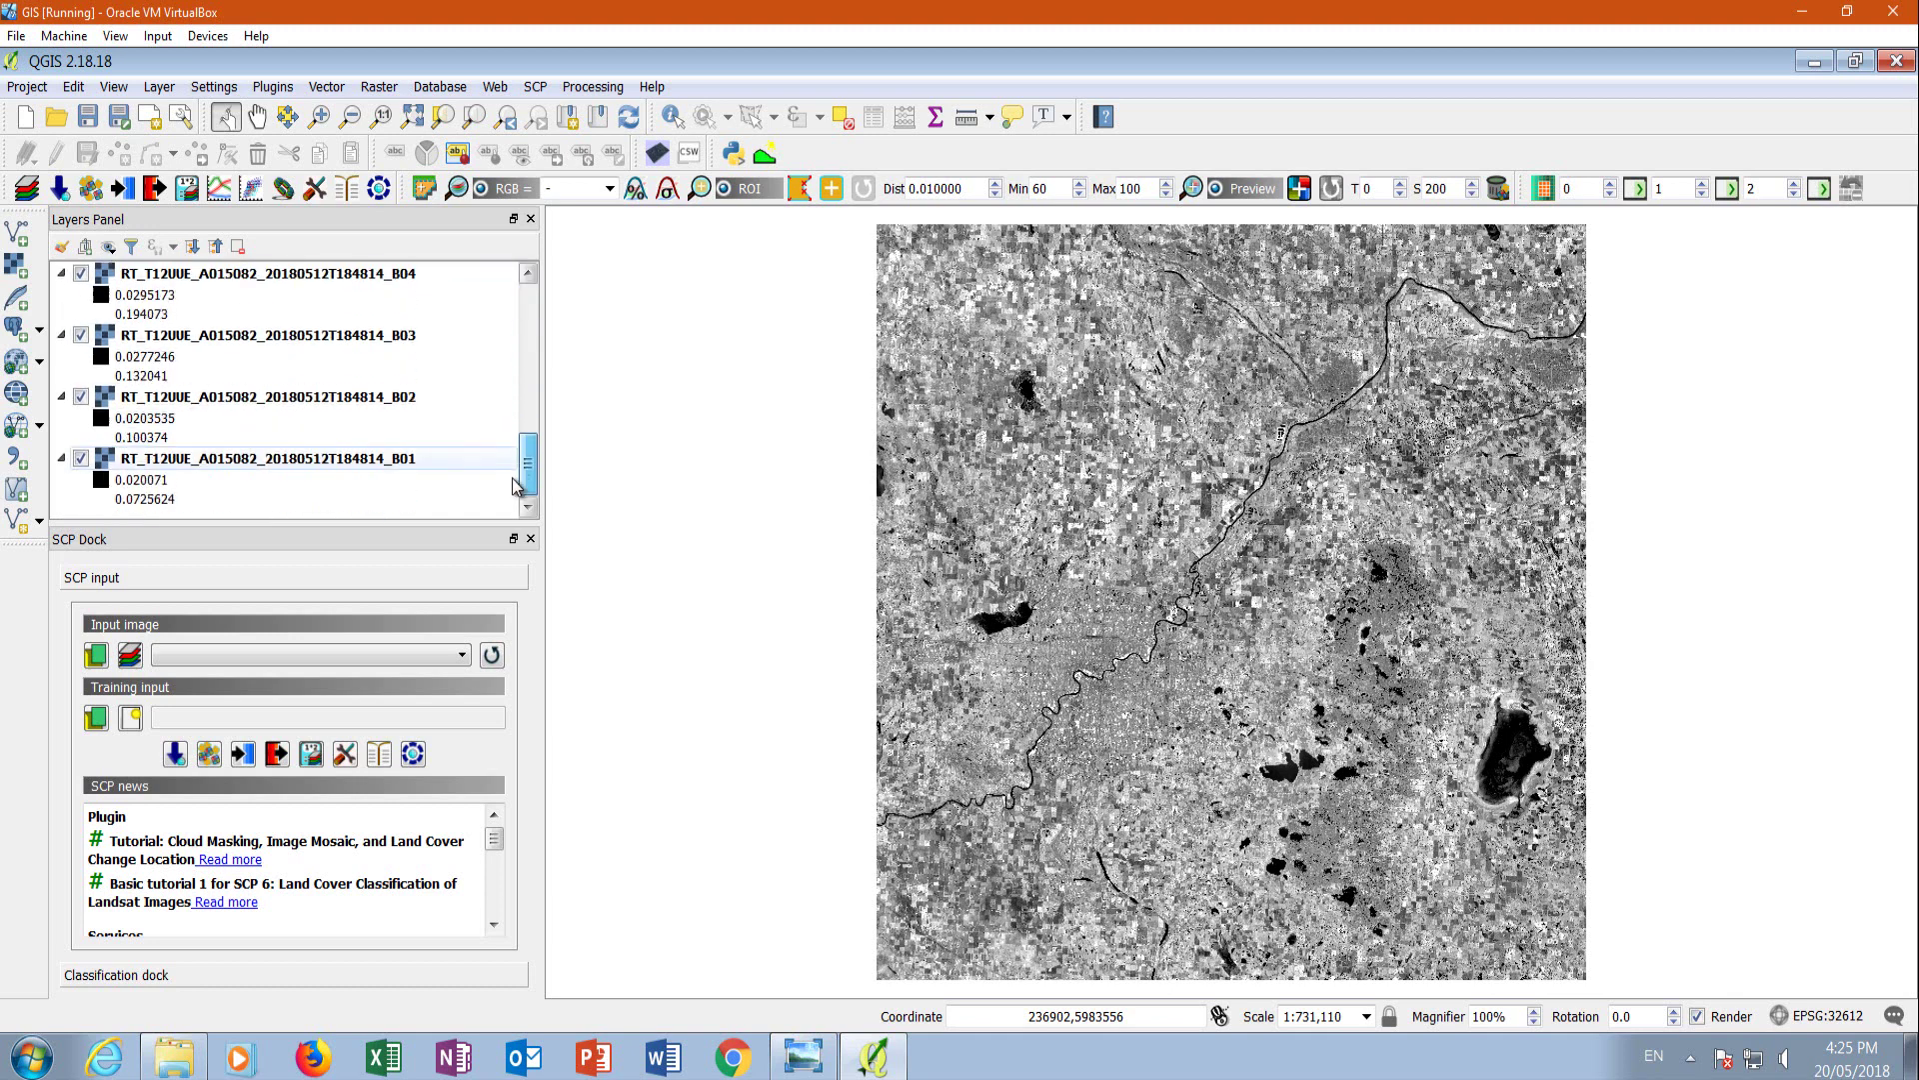
# Remove the B8A layer and the B11 through B01 layers from the project, keeping only B12.
pyautogui.click(240, 250)
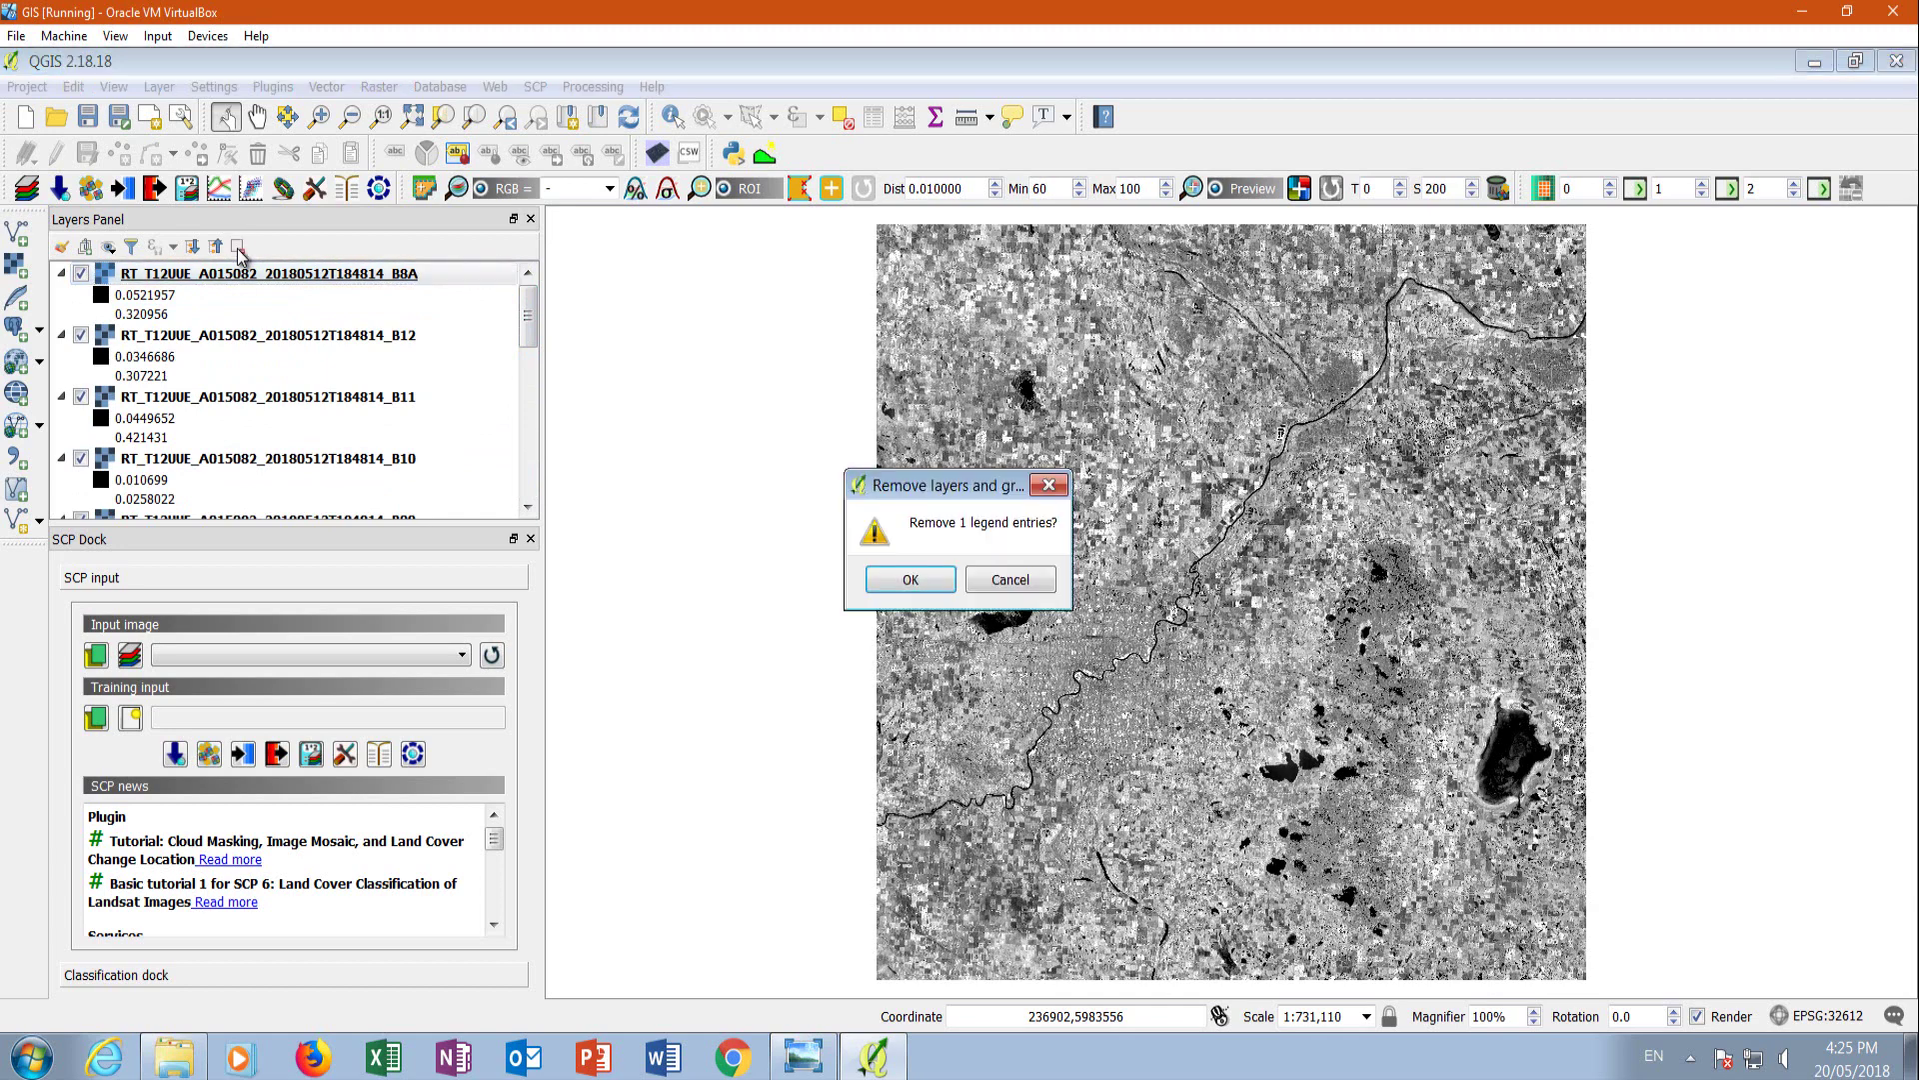
pyautogui.click(904, 580)
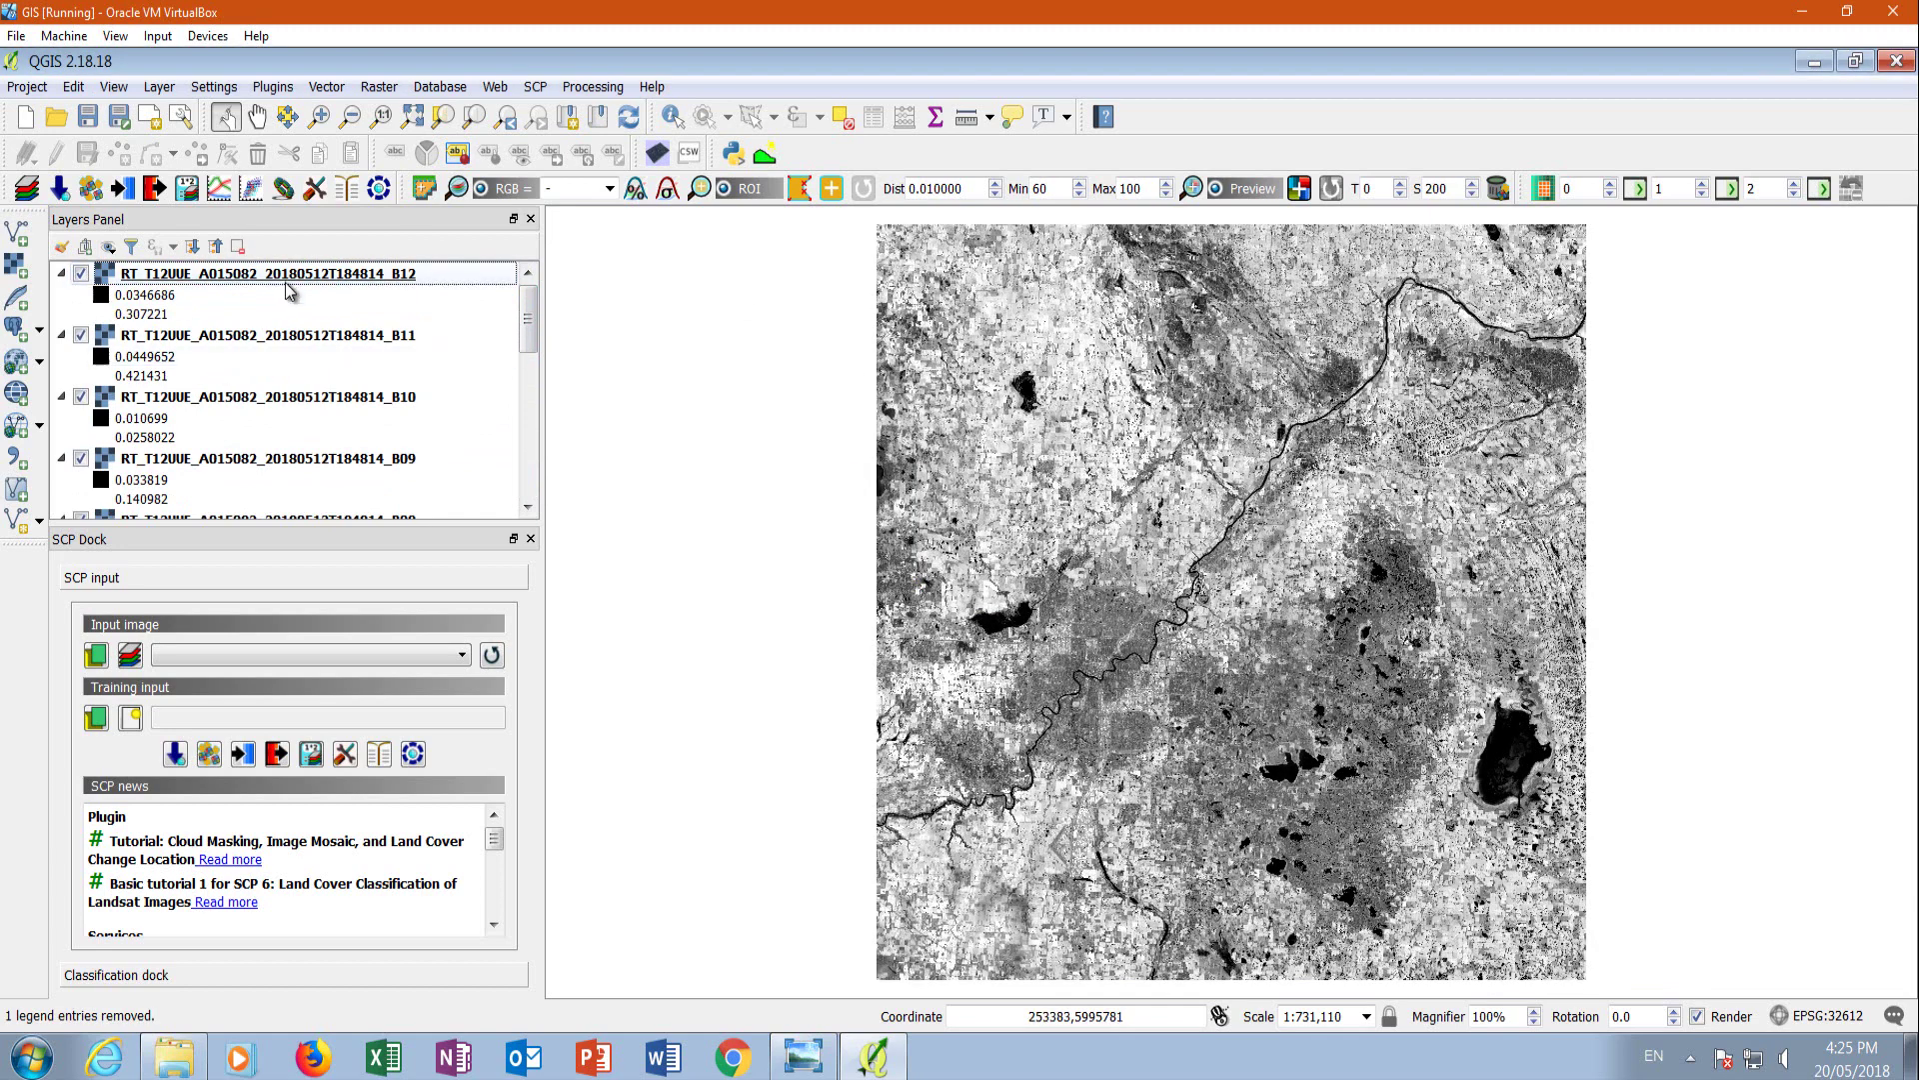
pyautogui.scroll(-5, 520, 358)
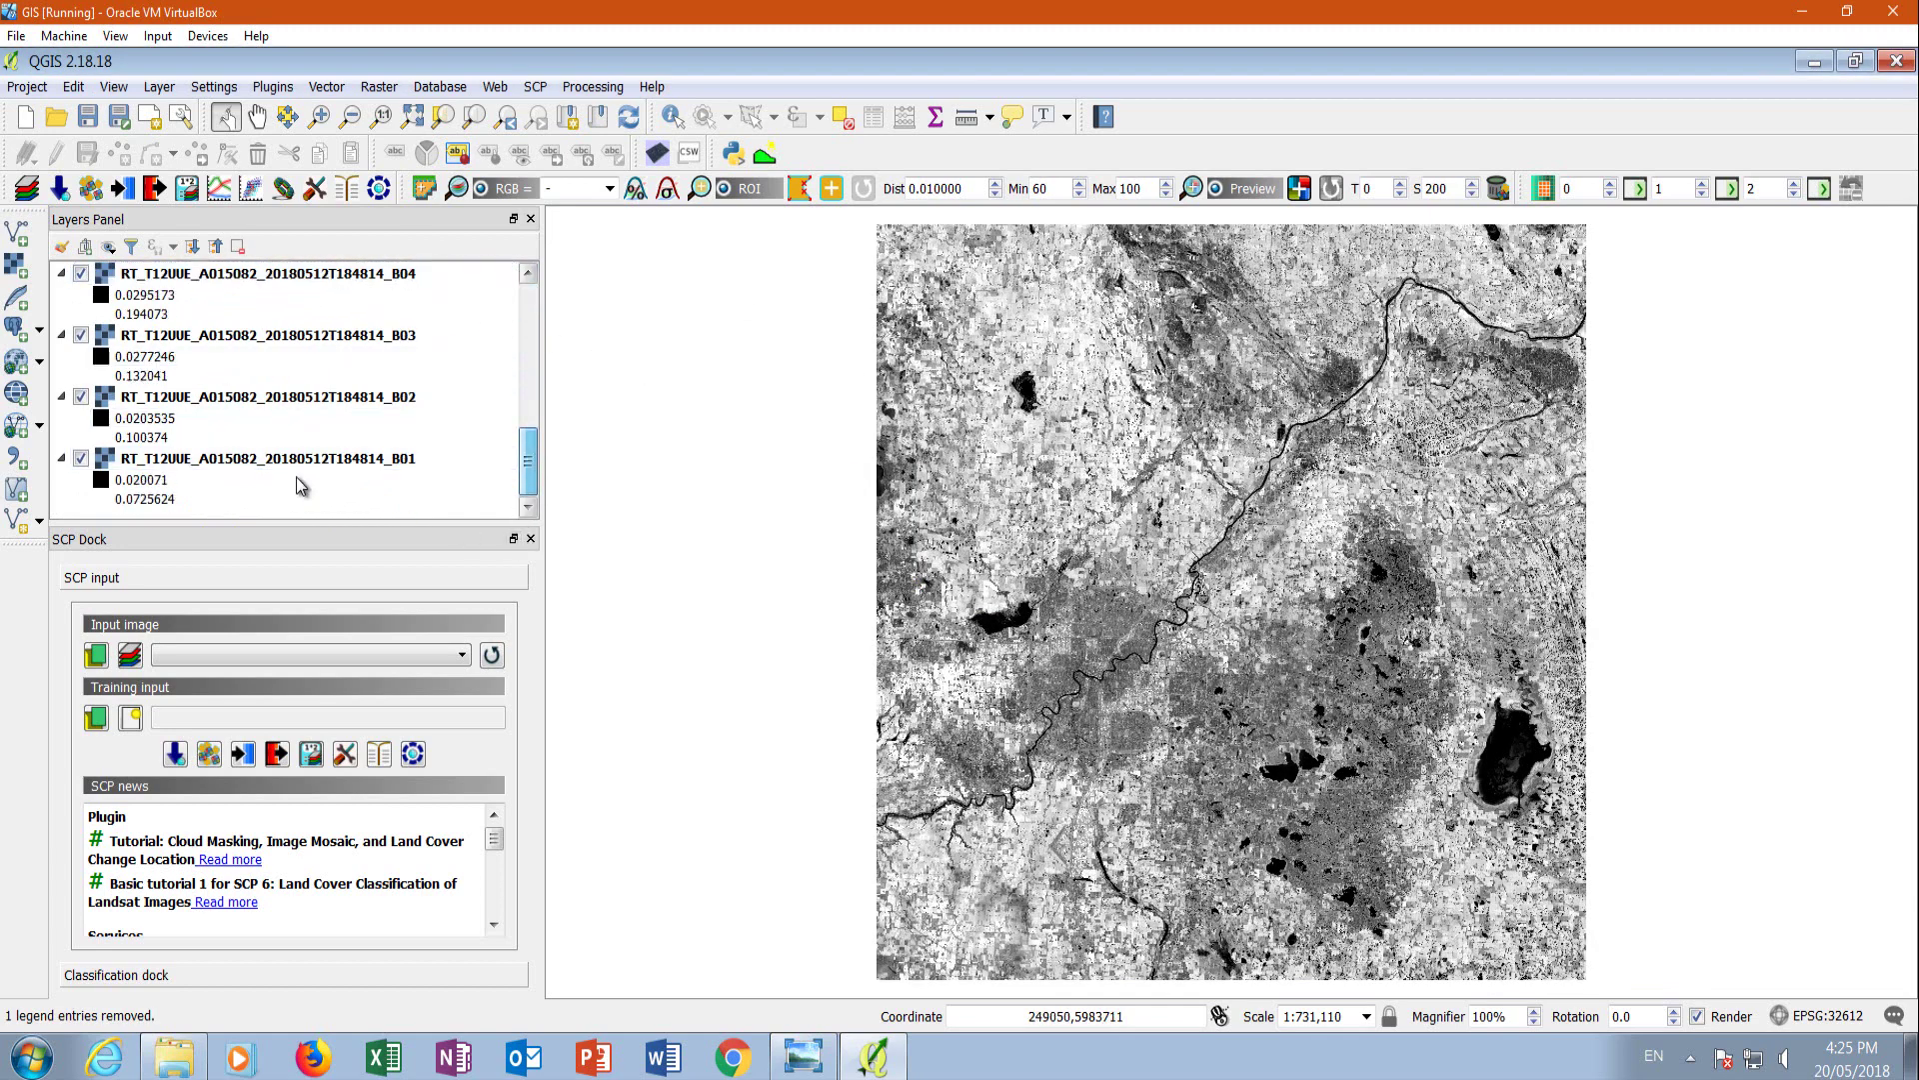
pyautogui.keyDown('shift'); pyautogui.click(230, 458); pyautogui.keyUp('shift')
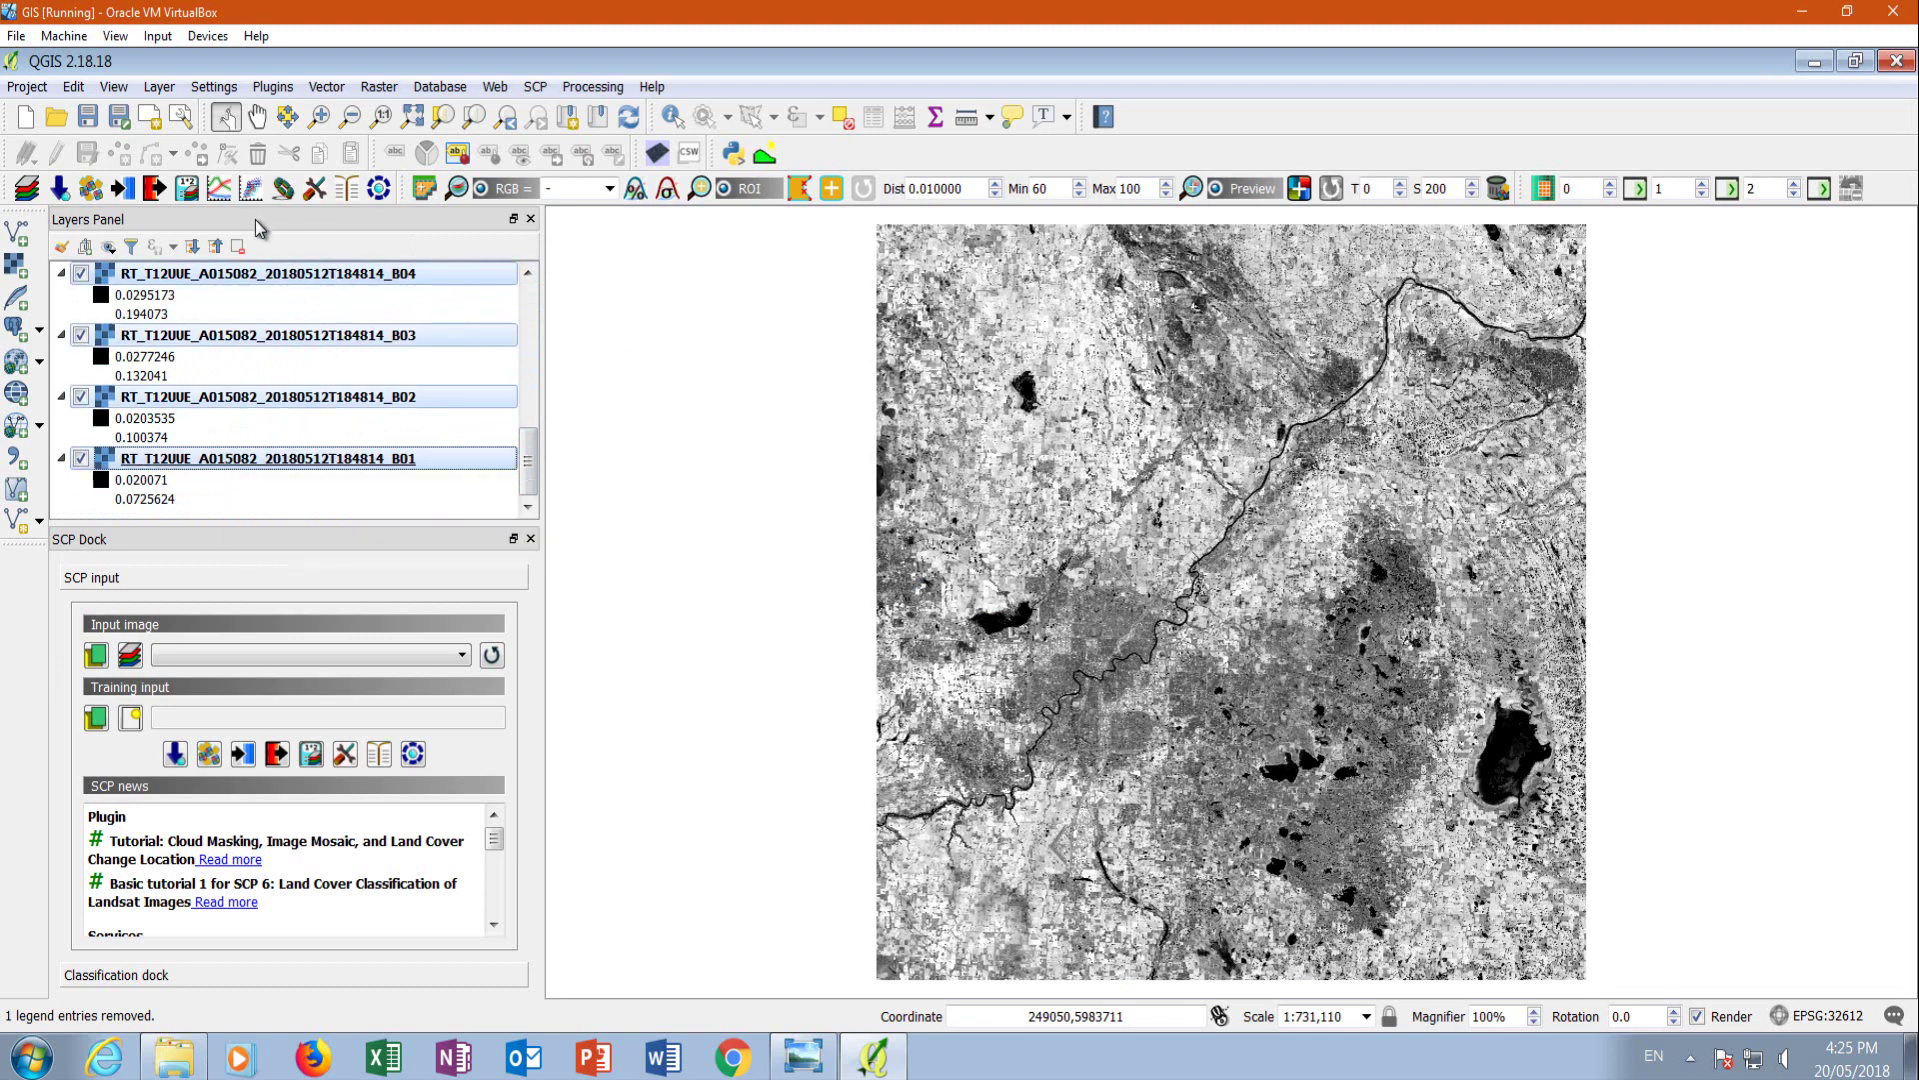
pyautogui.click(238, 248)
pyautogui.click(915, 584)
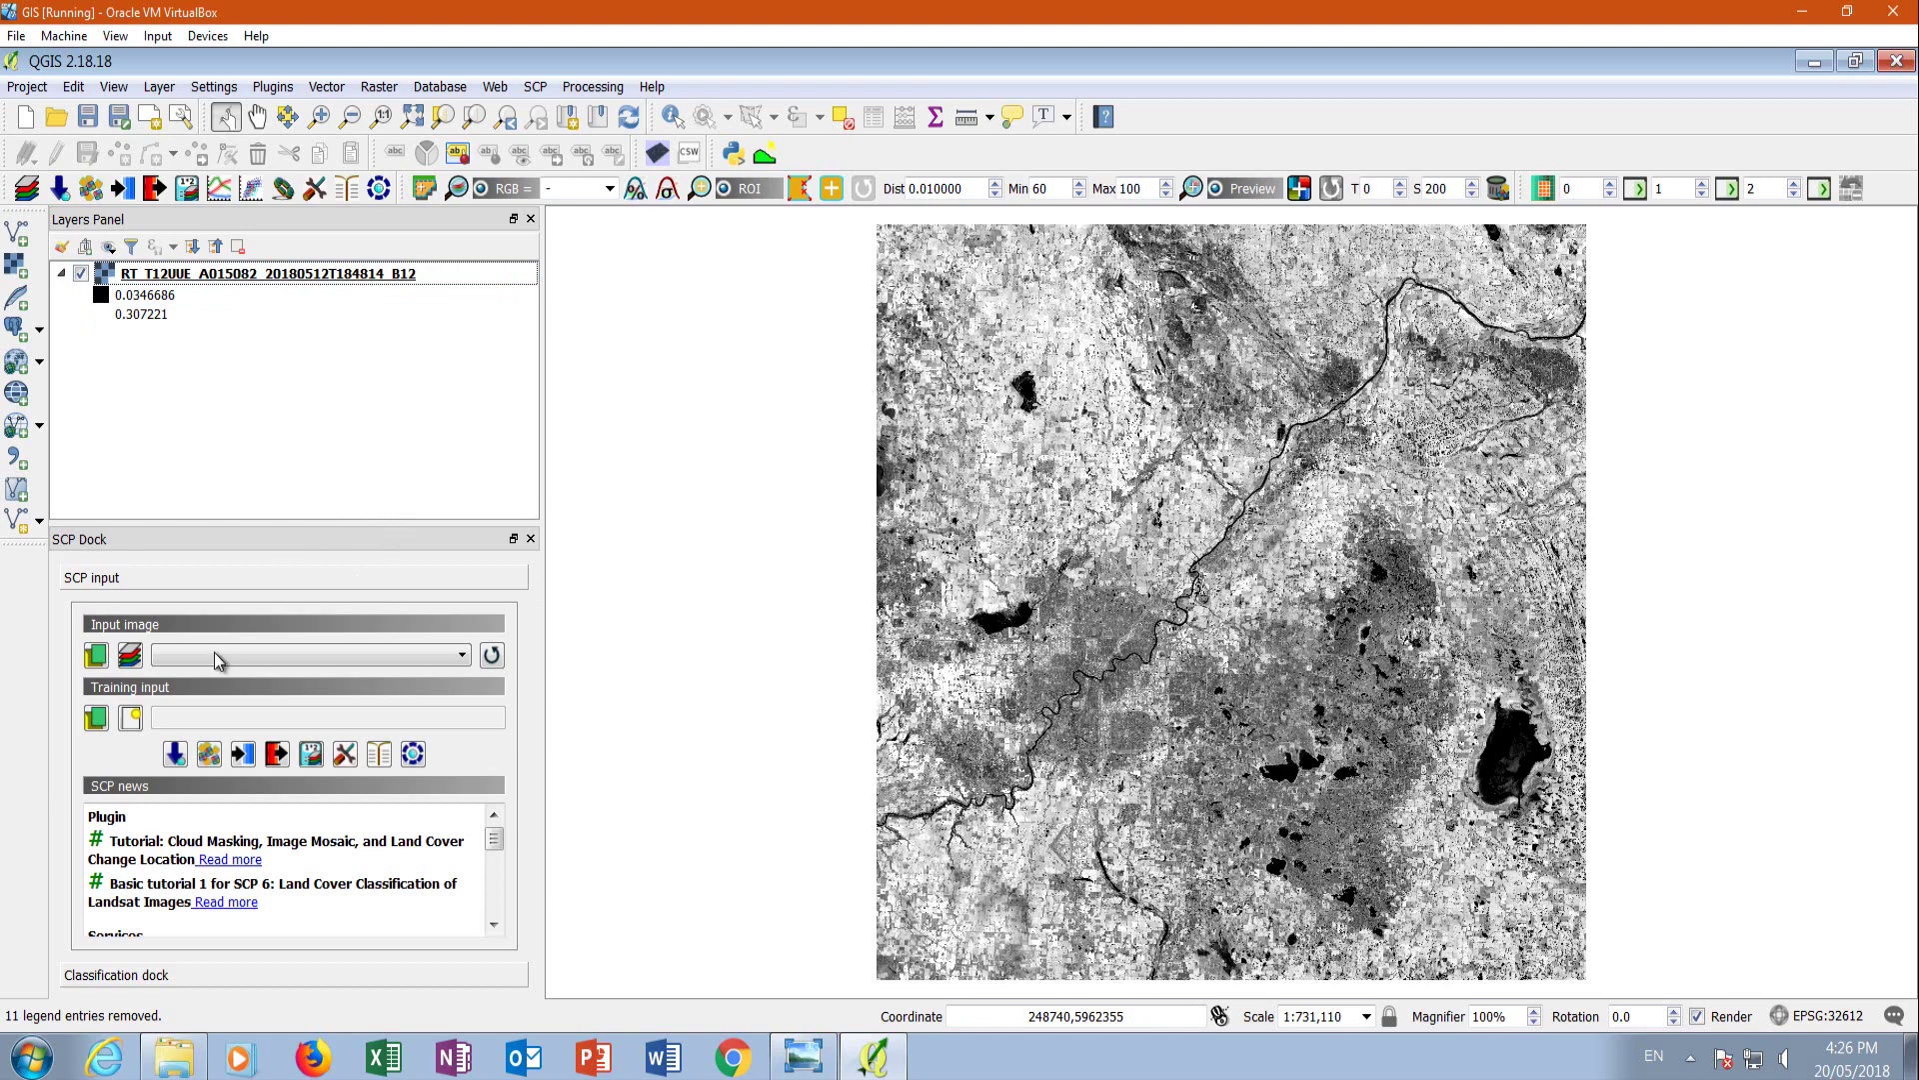
# Add all files from B01 through B12 in Lesson 9's RT folder as raster layers, and dismiss the unsupported-source messages.
pyautogui.click(131, 656)
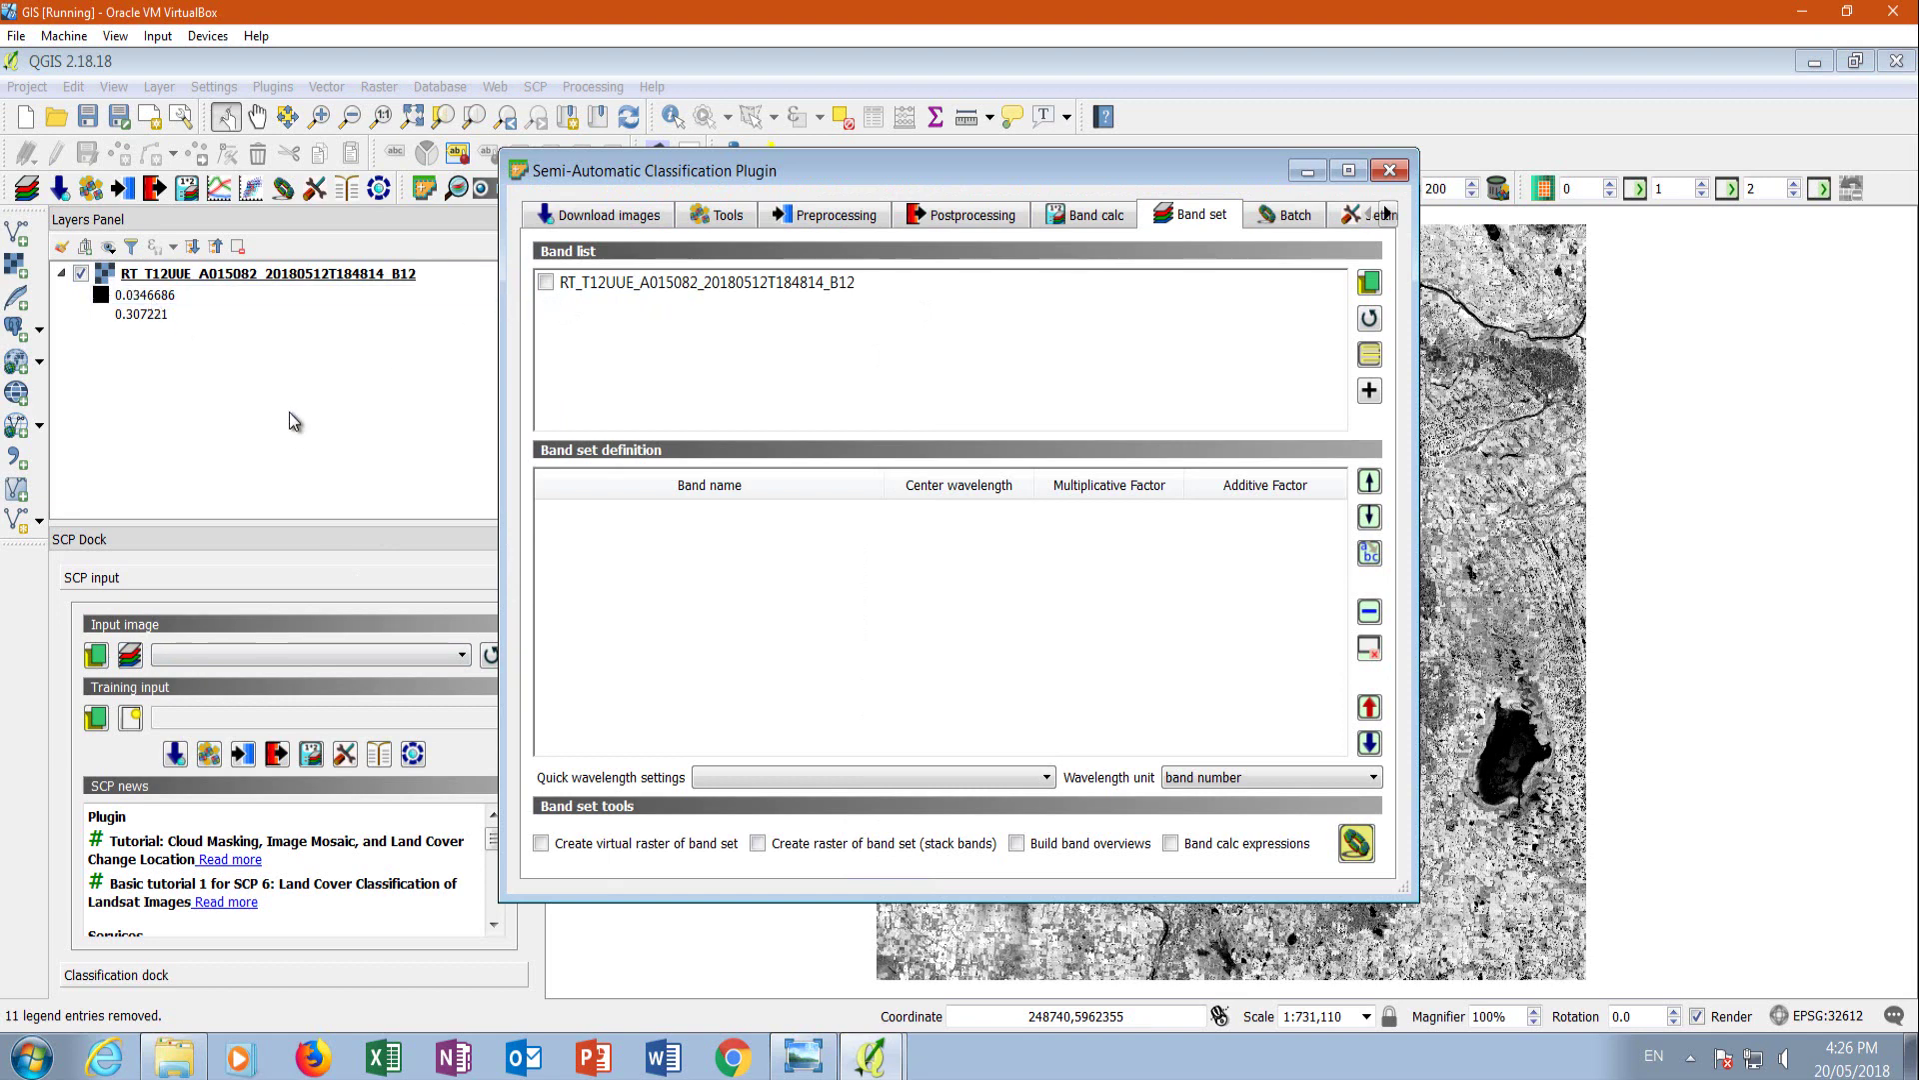
pyautogui.click(1307, 172)
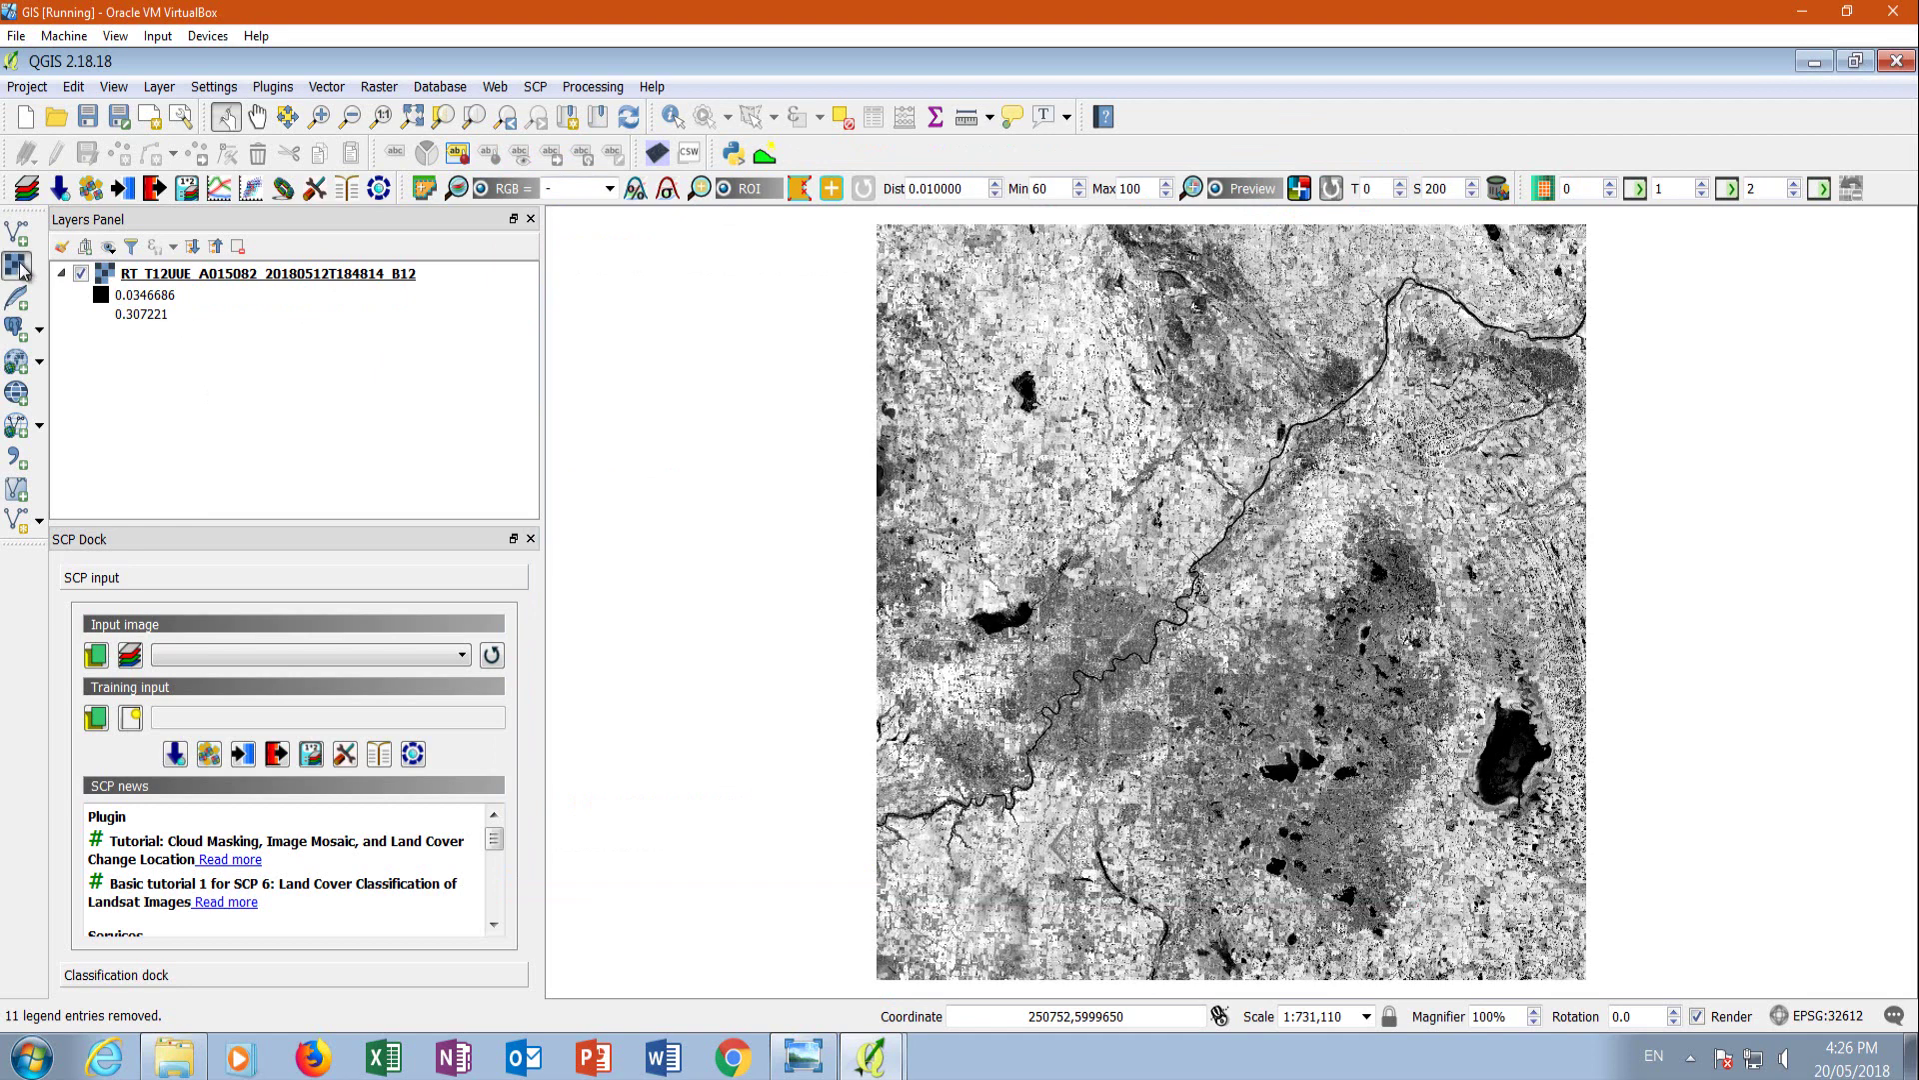
pyautogui.click(16, 265)
pyautogui.click(121, 258)
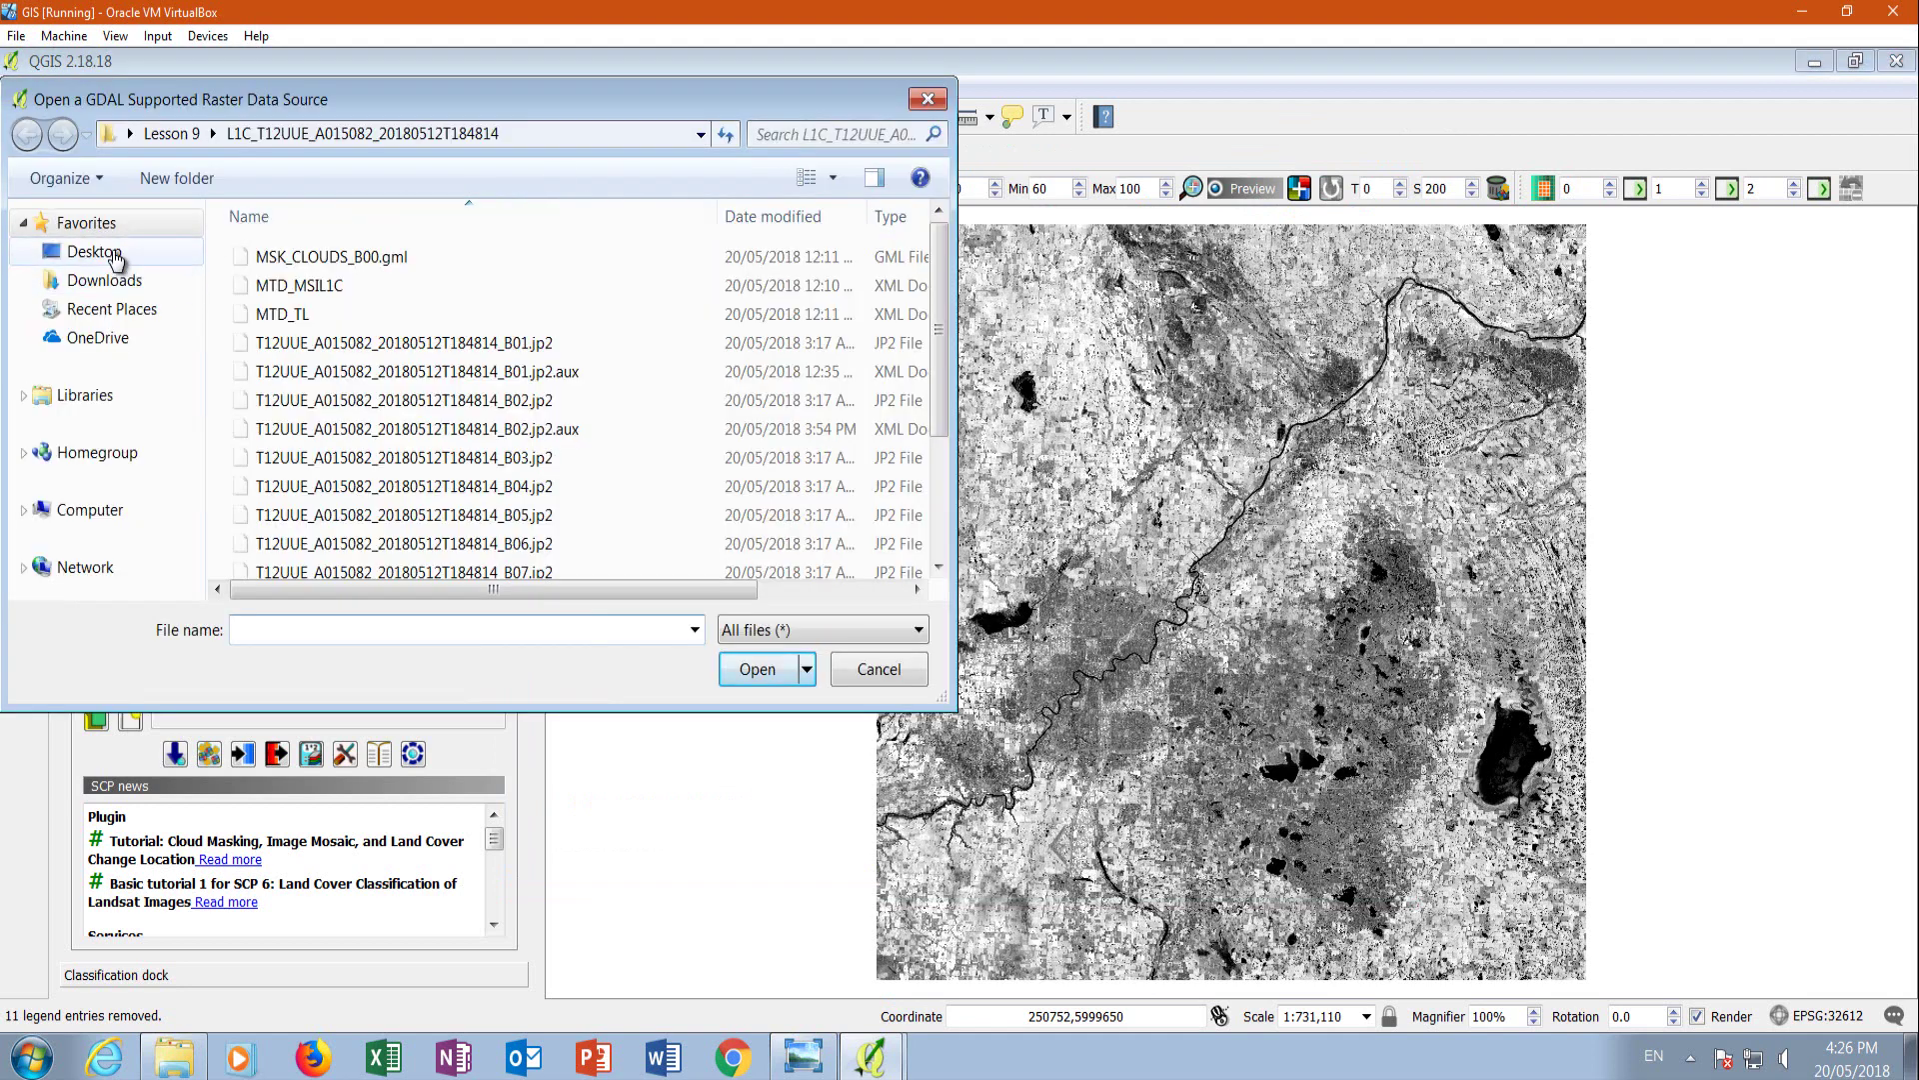
pyautogui.doubleClick(341, 571)
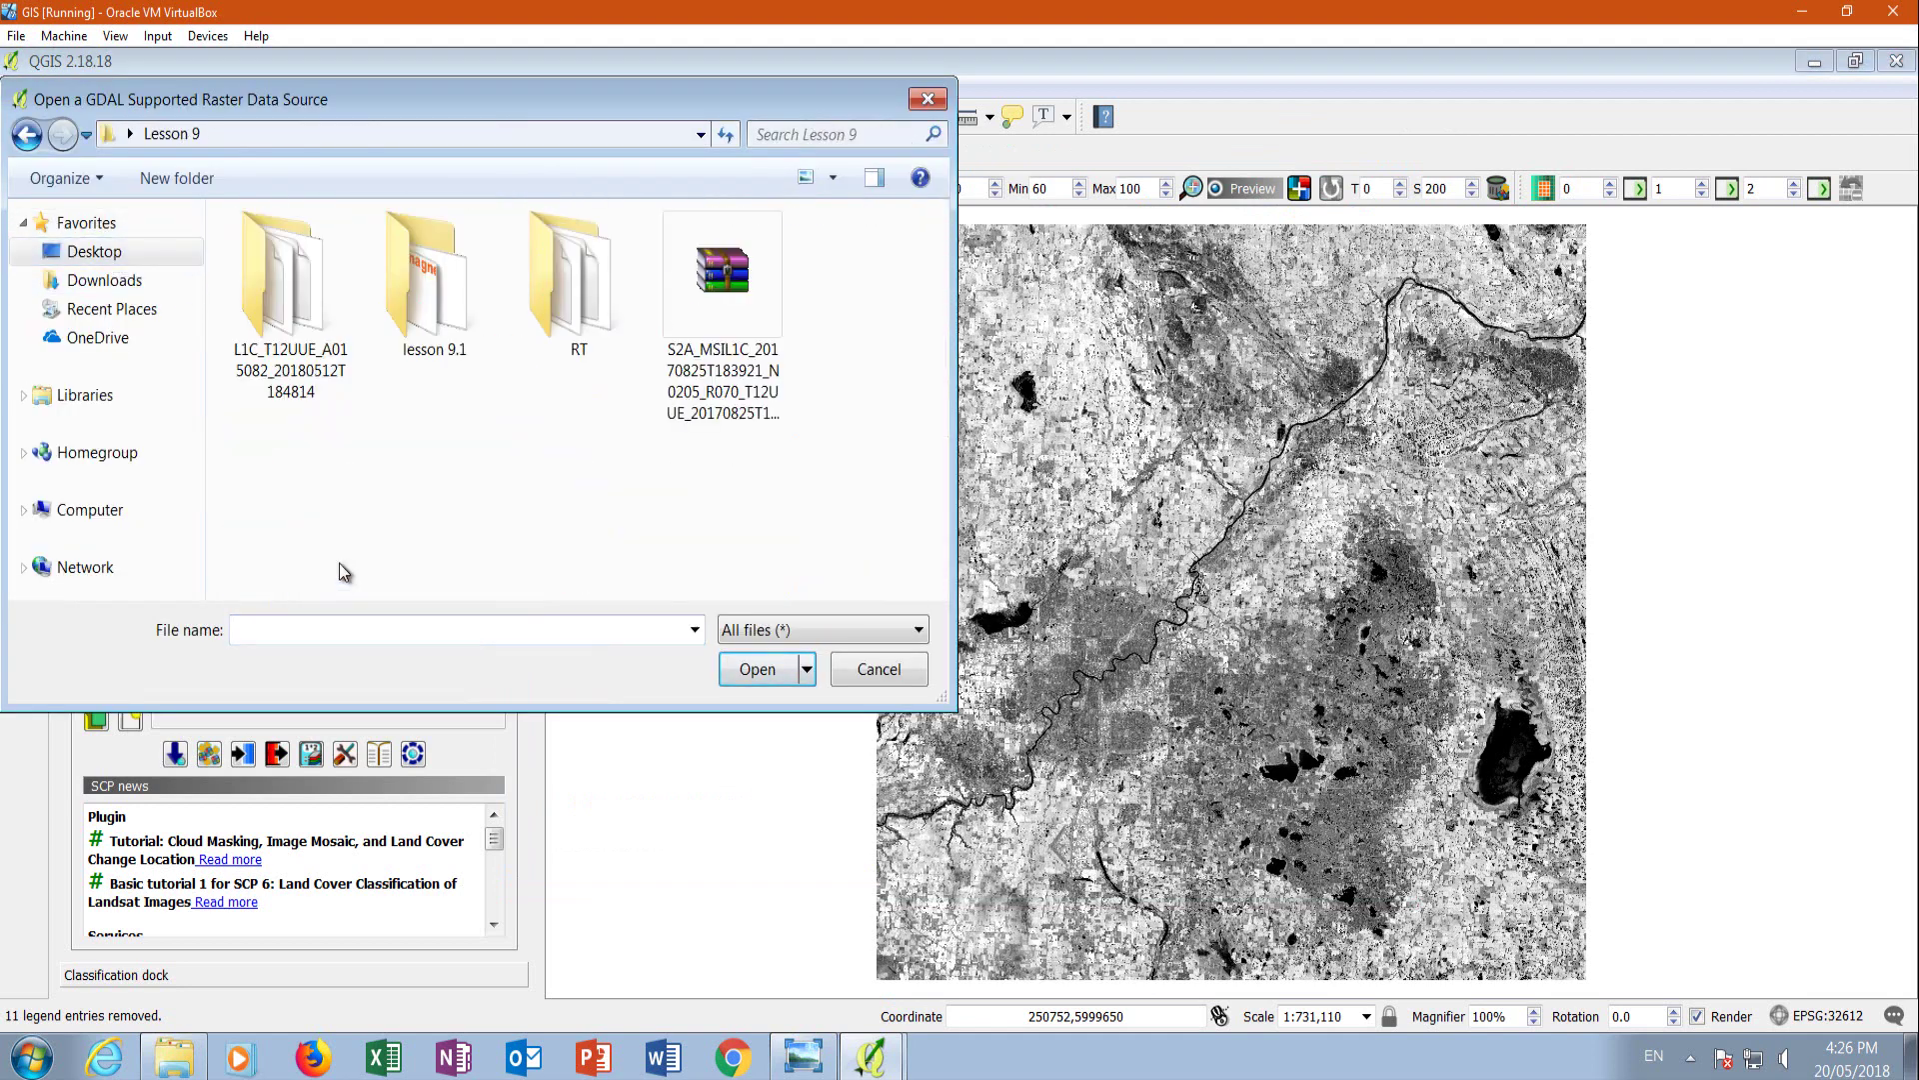
pyautogui.doubleClick(597, 310)
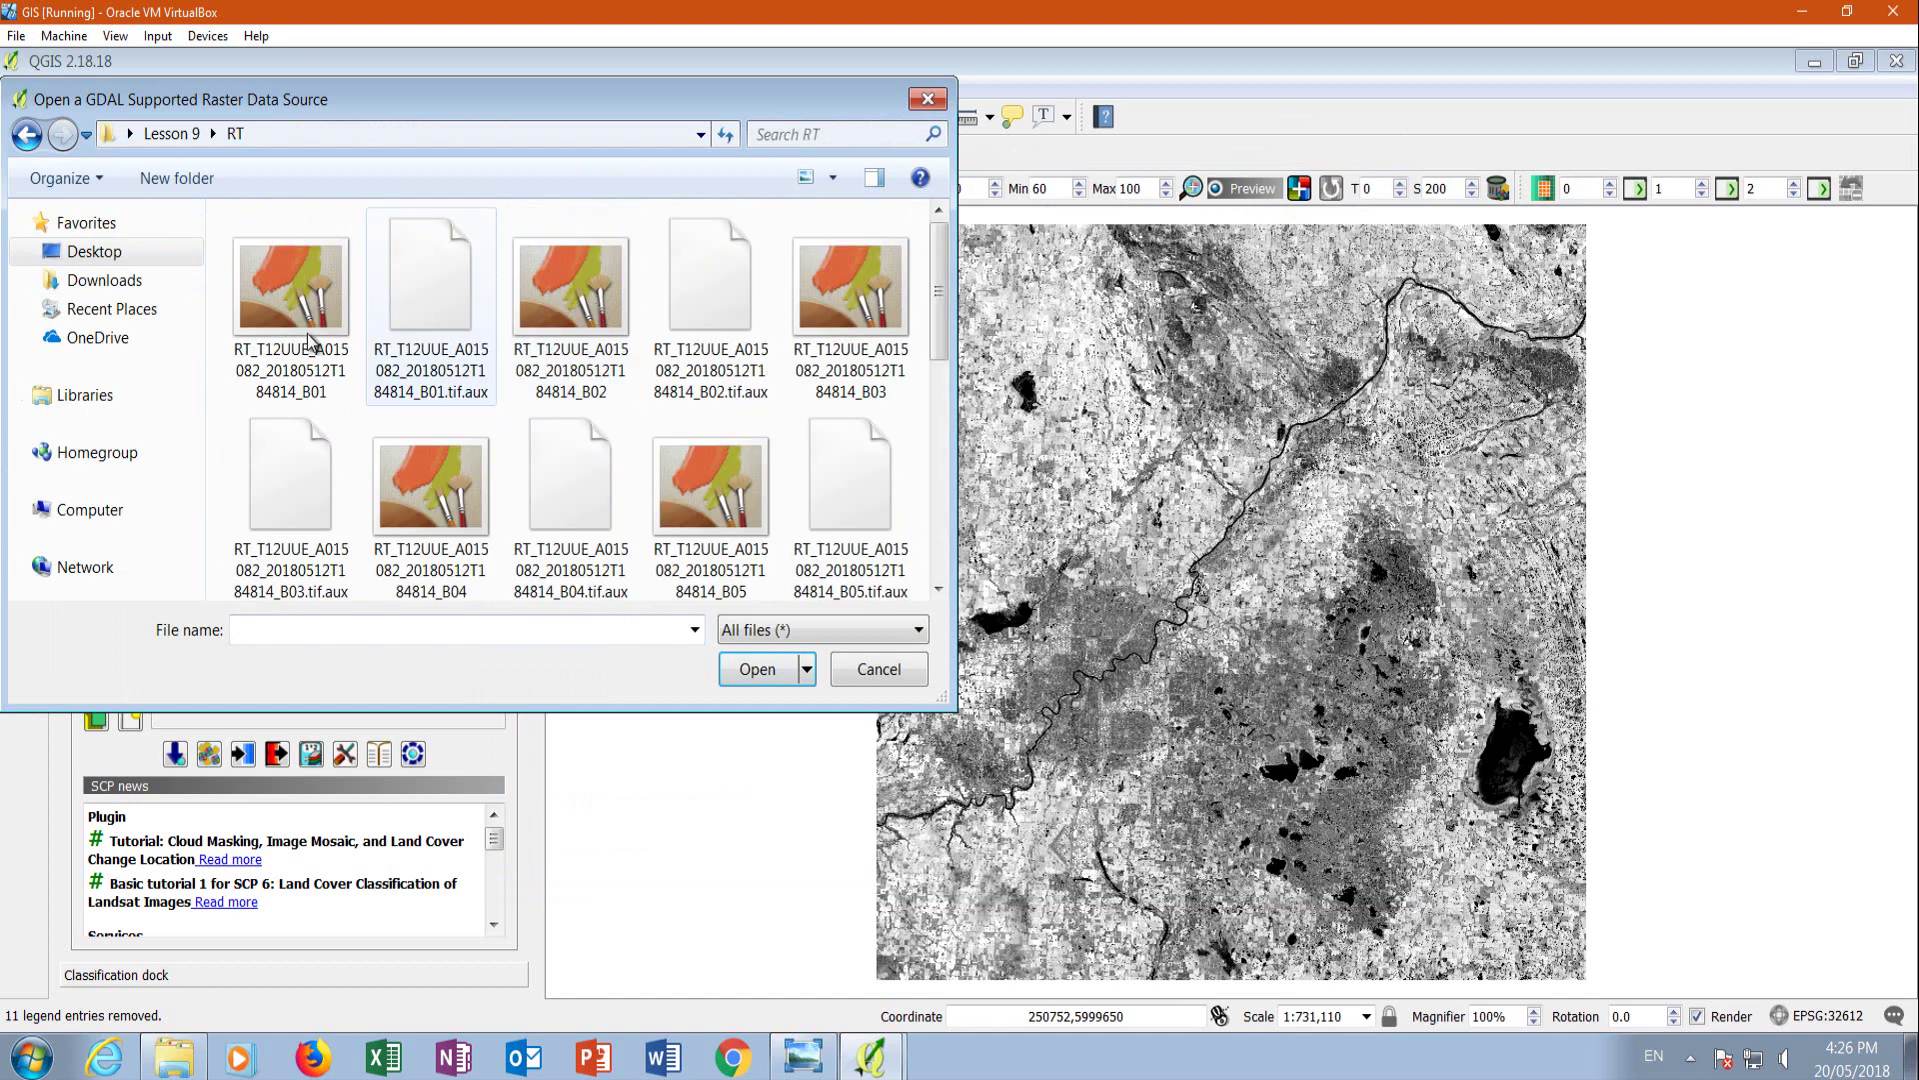
pyautogui.click(280, 296)
pyautogui.moveTo(944, 337); pyautogui.dragTo(951, 599)
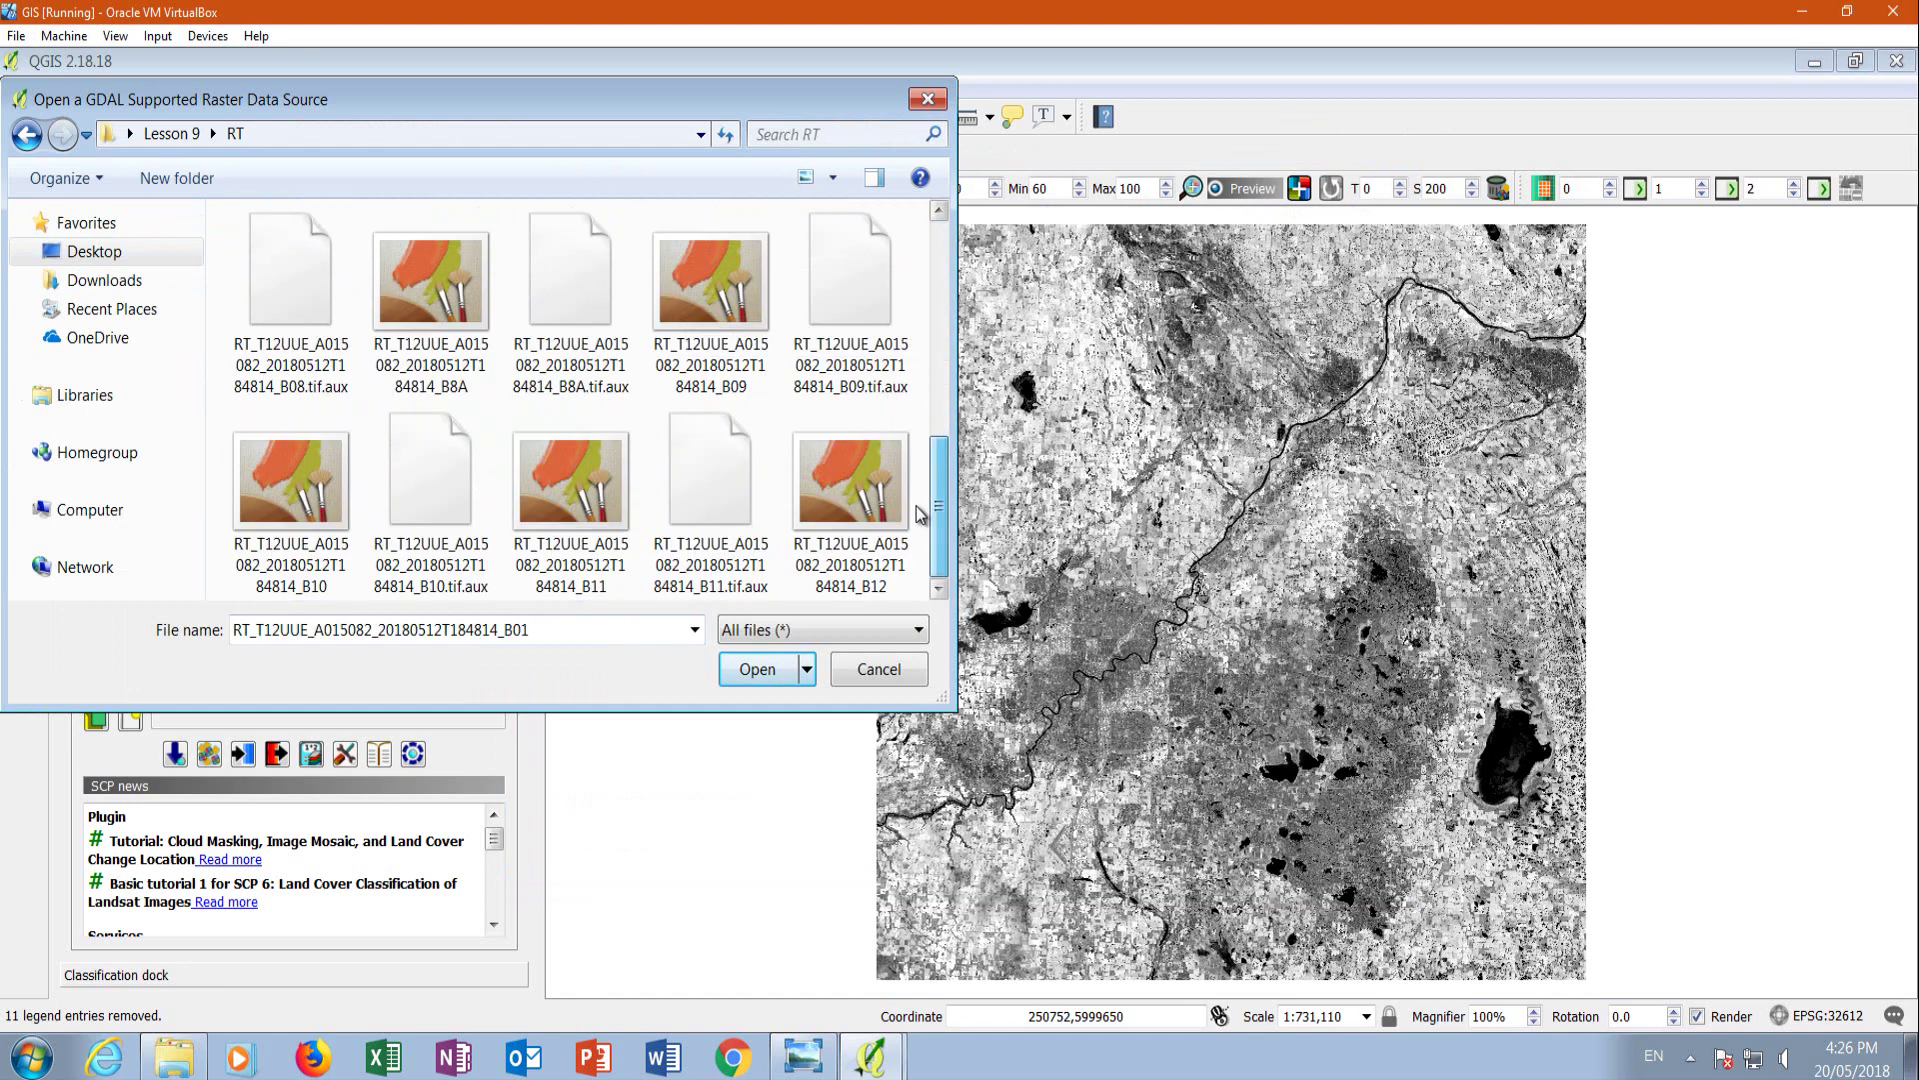
pyautogui.keyDown('shift'); pyautogui.click(883, 509); pyautogui.keyUp('shift')
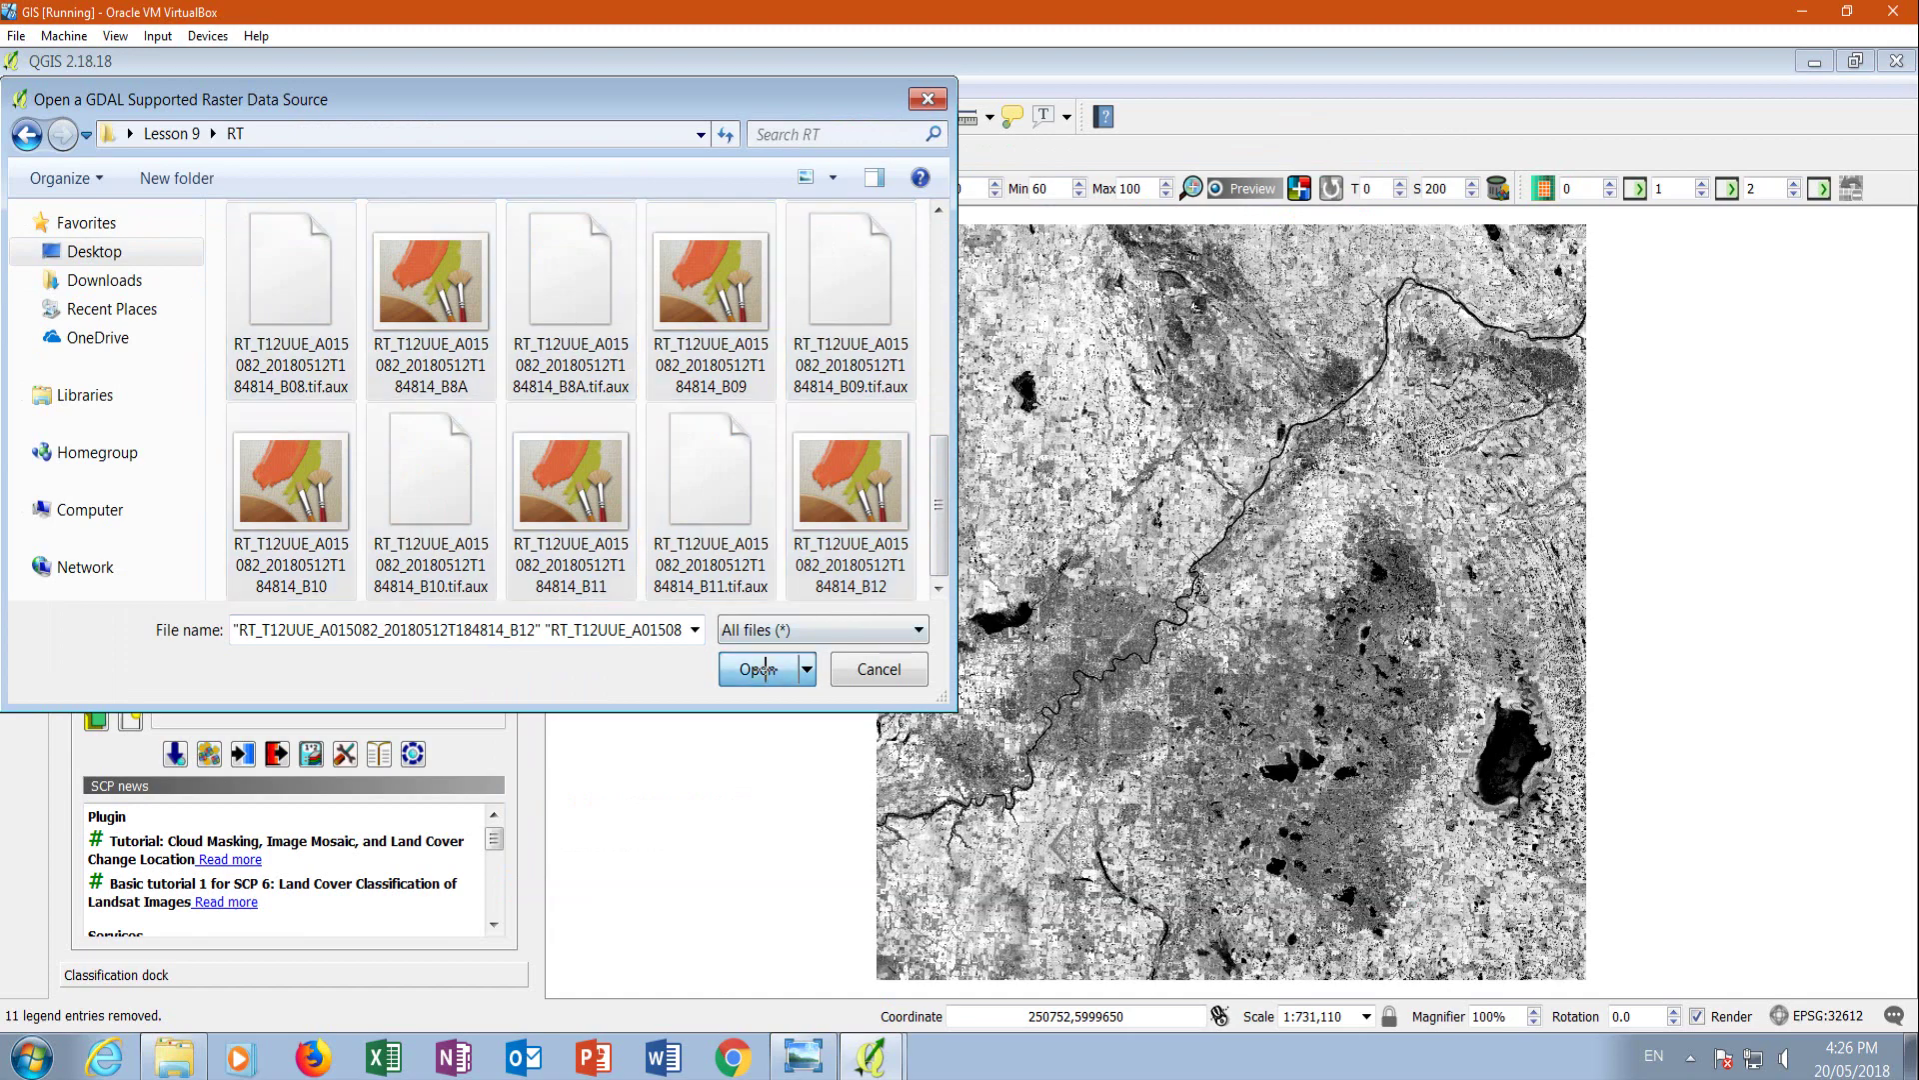
pyautogui.click(756, 669)
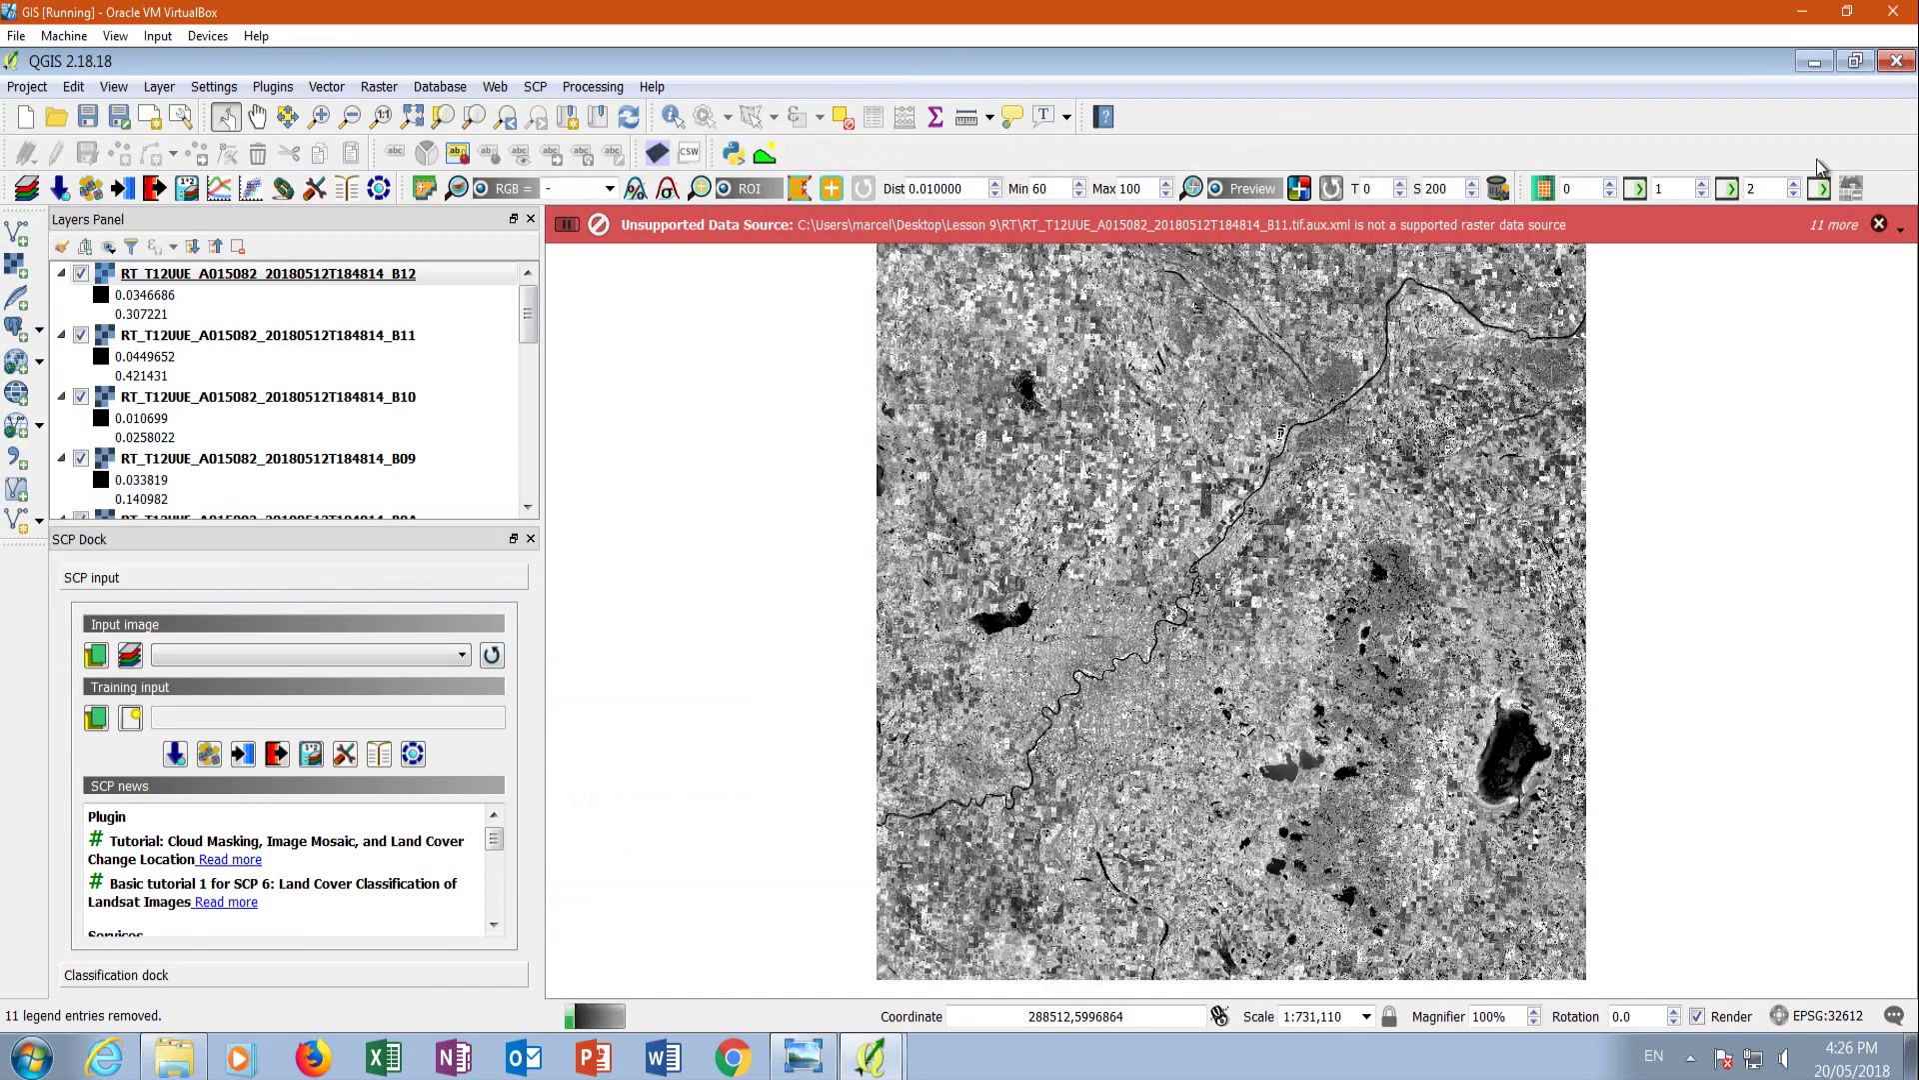
pyautogui.click(1883, 225)
pyautogui.click(1884, 226)
pyautogui.click(1883, 226)
pyautogui.click(1888, 226)
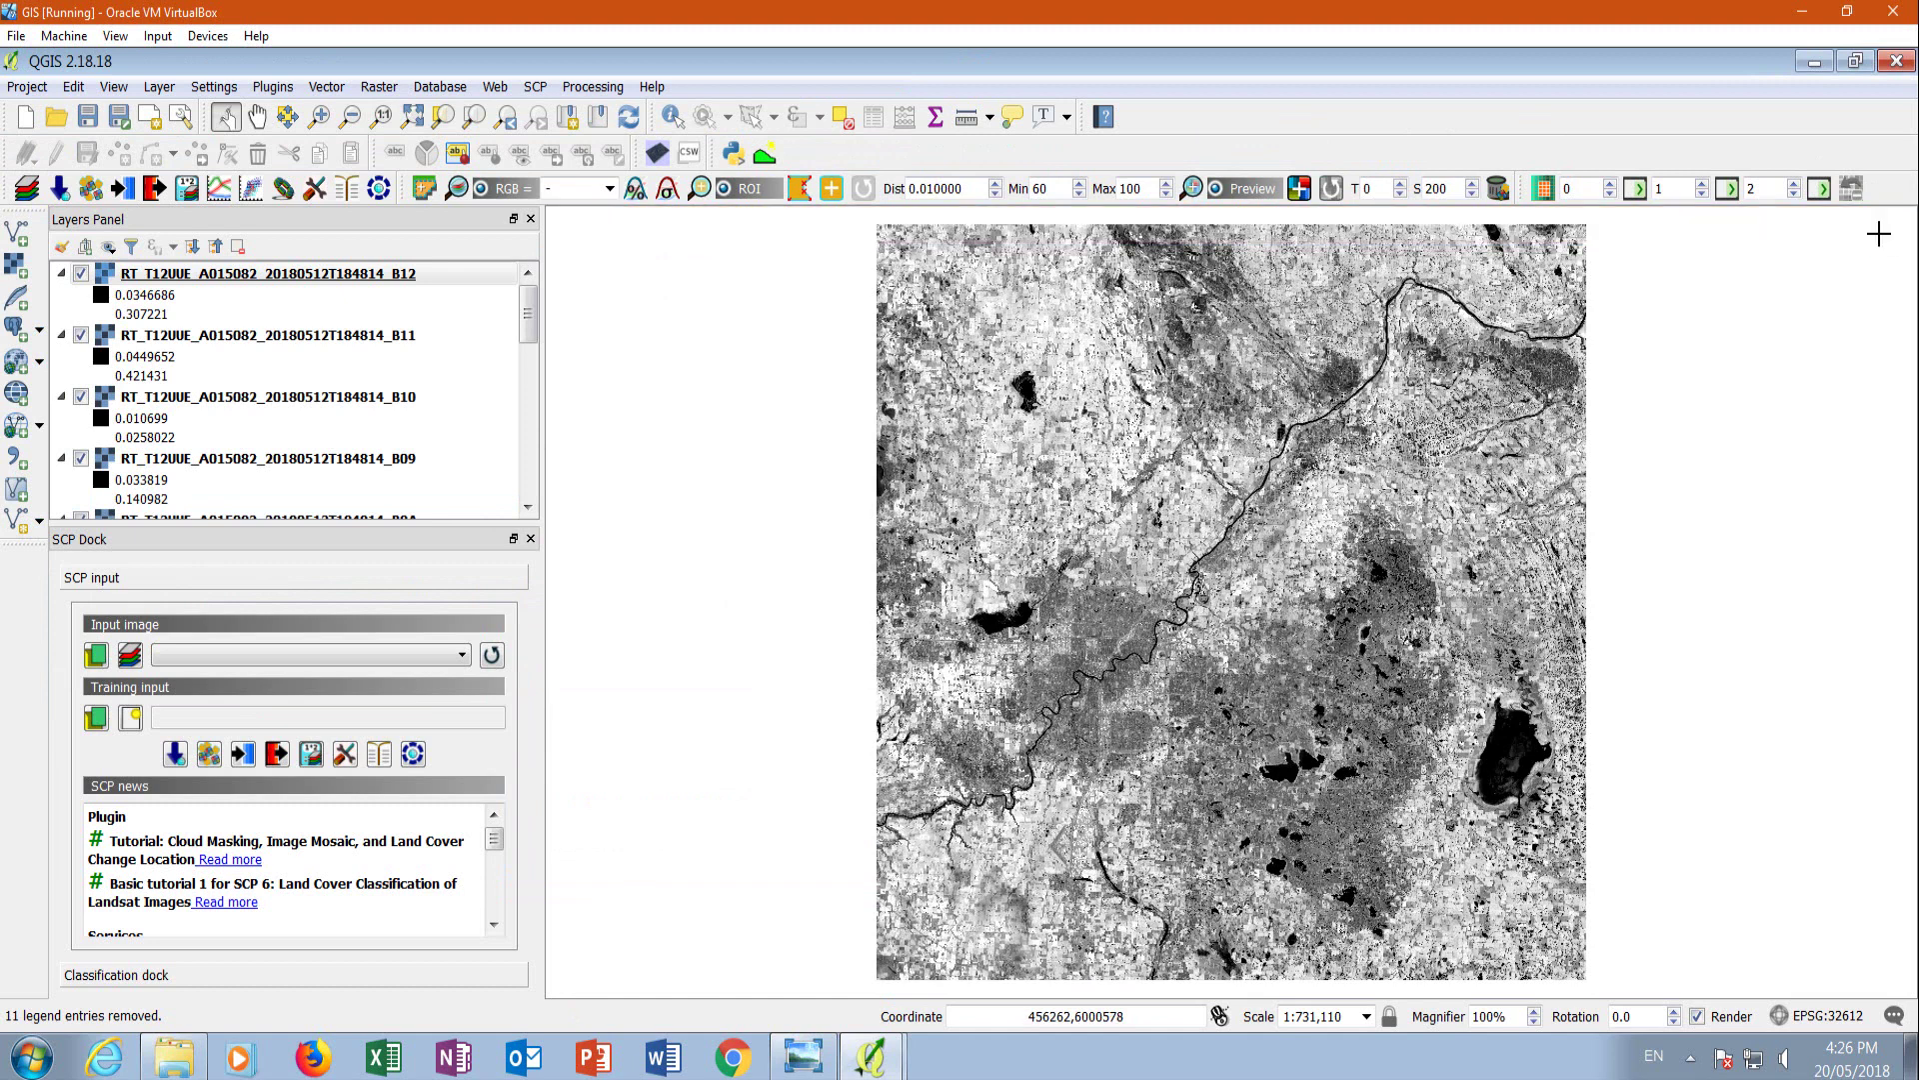
# Restore the plugin's band set window, refresh its band list, and deselect the duplicate B12 entry at the end.
pyautogui.moveTo(882, 1069)
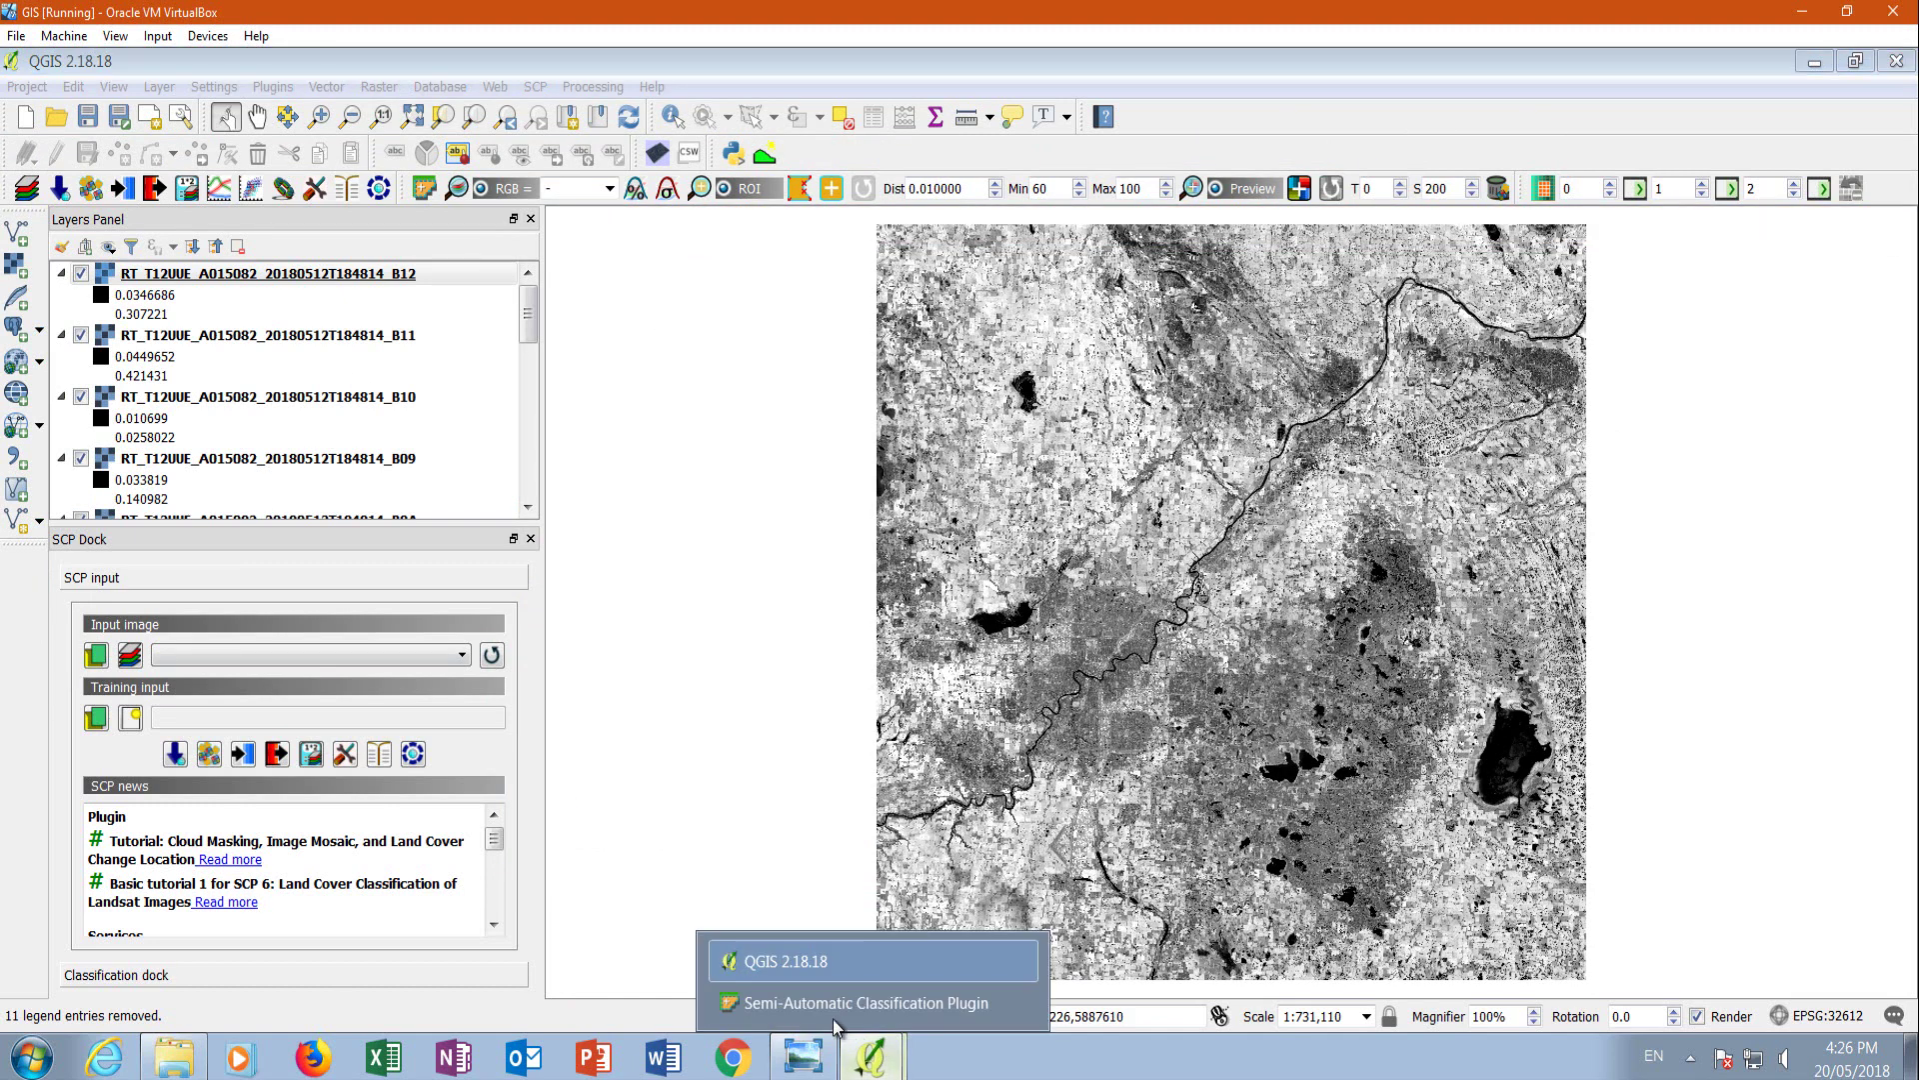
pyautogui.click(870, 993)
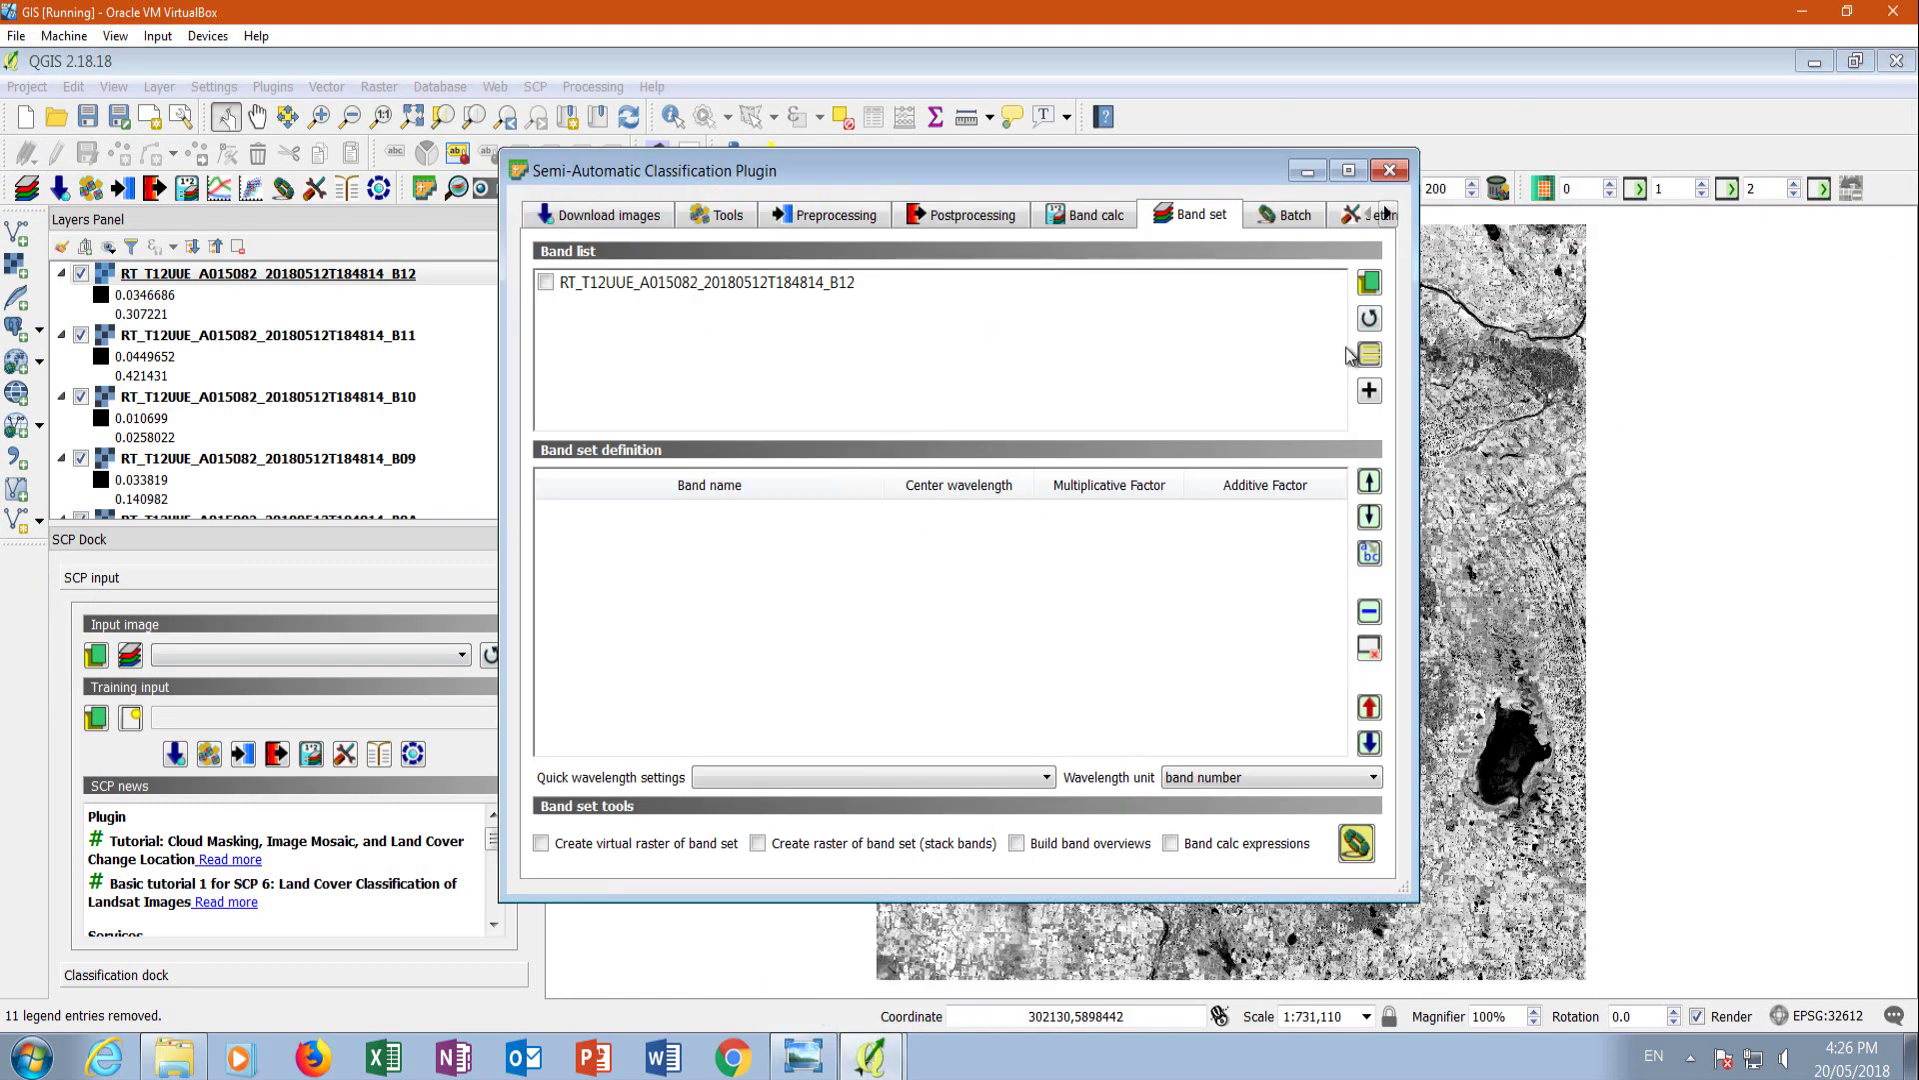
pyautogui.click(1369, 318)
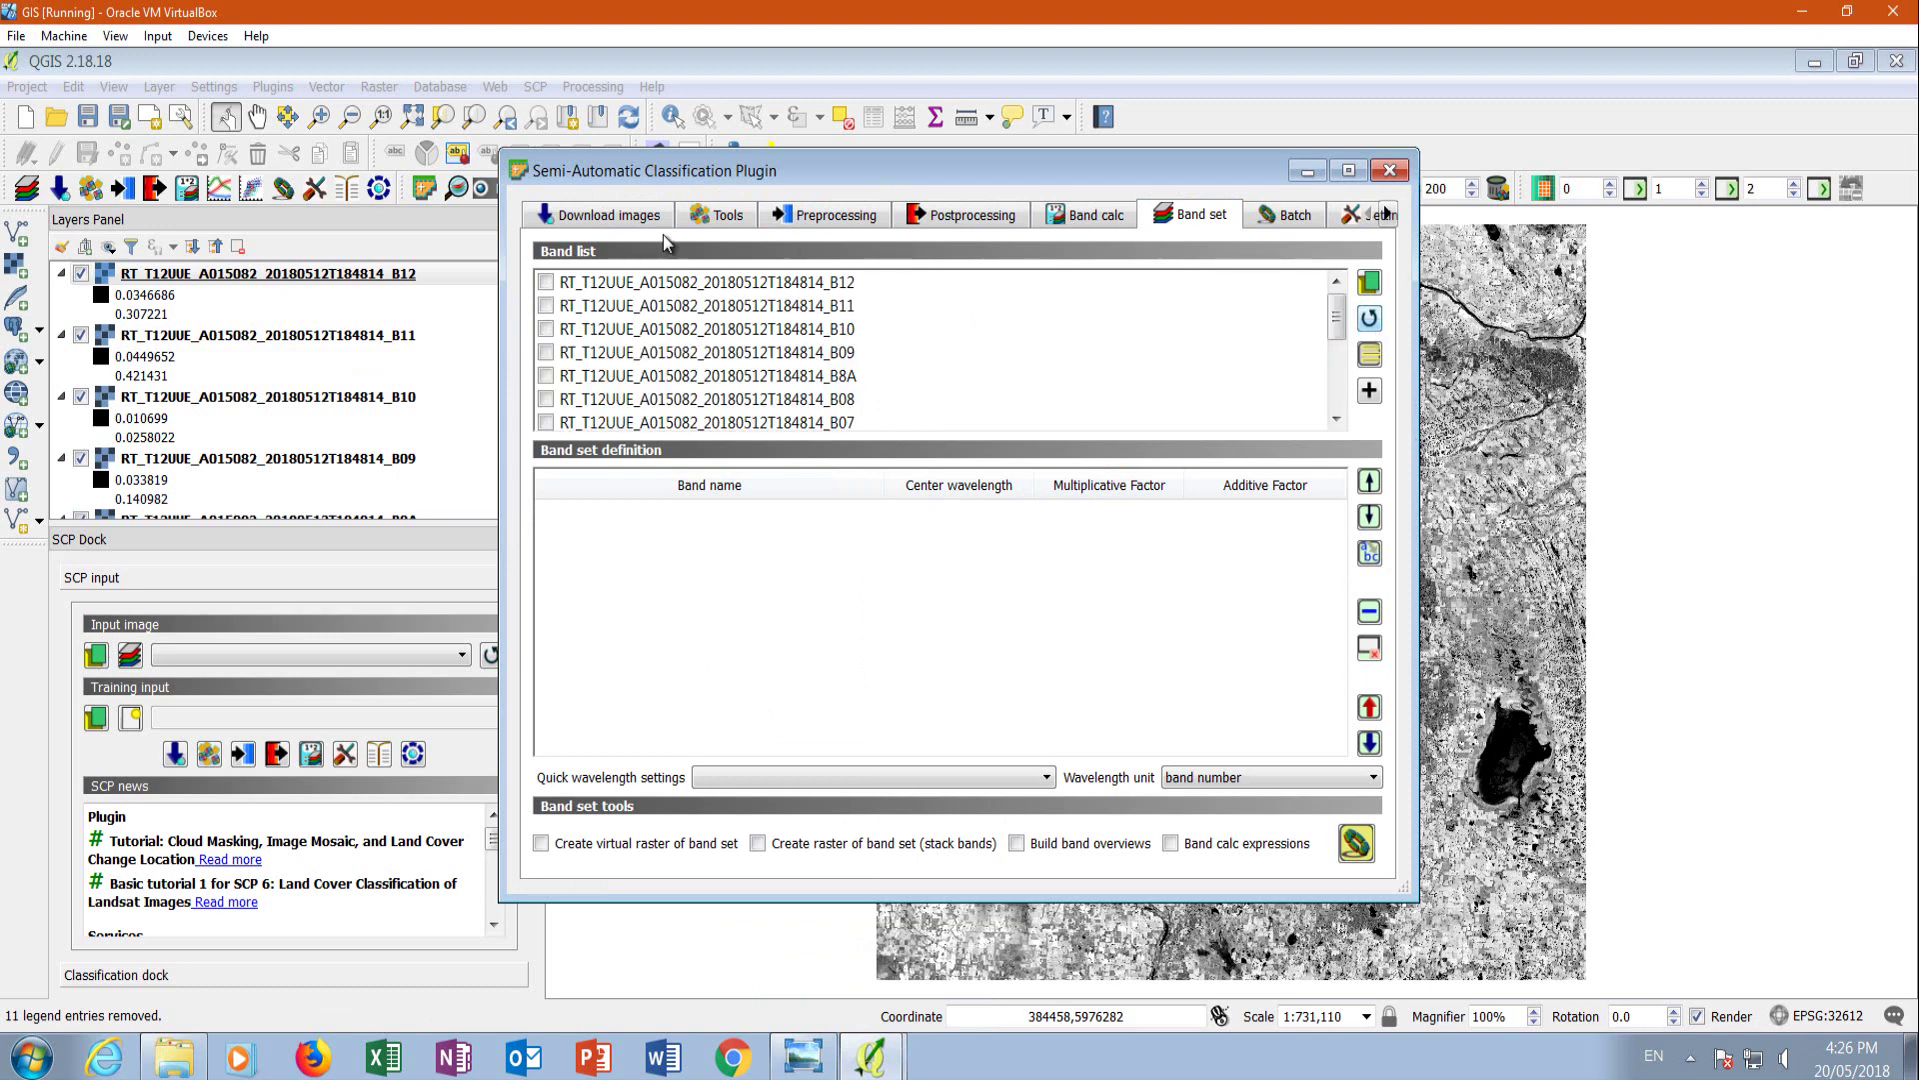
pyautogui.moveTo(1337, 318); pyautogui.dragTo(1335, 414)
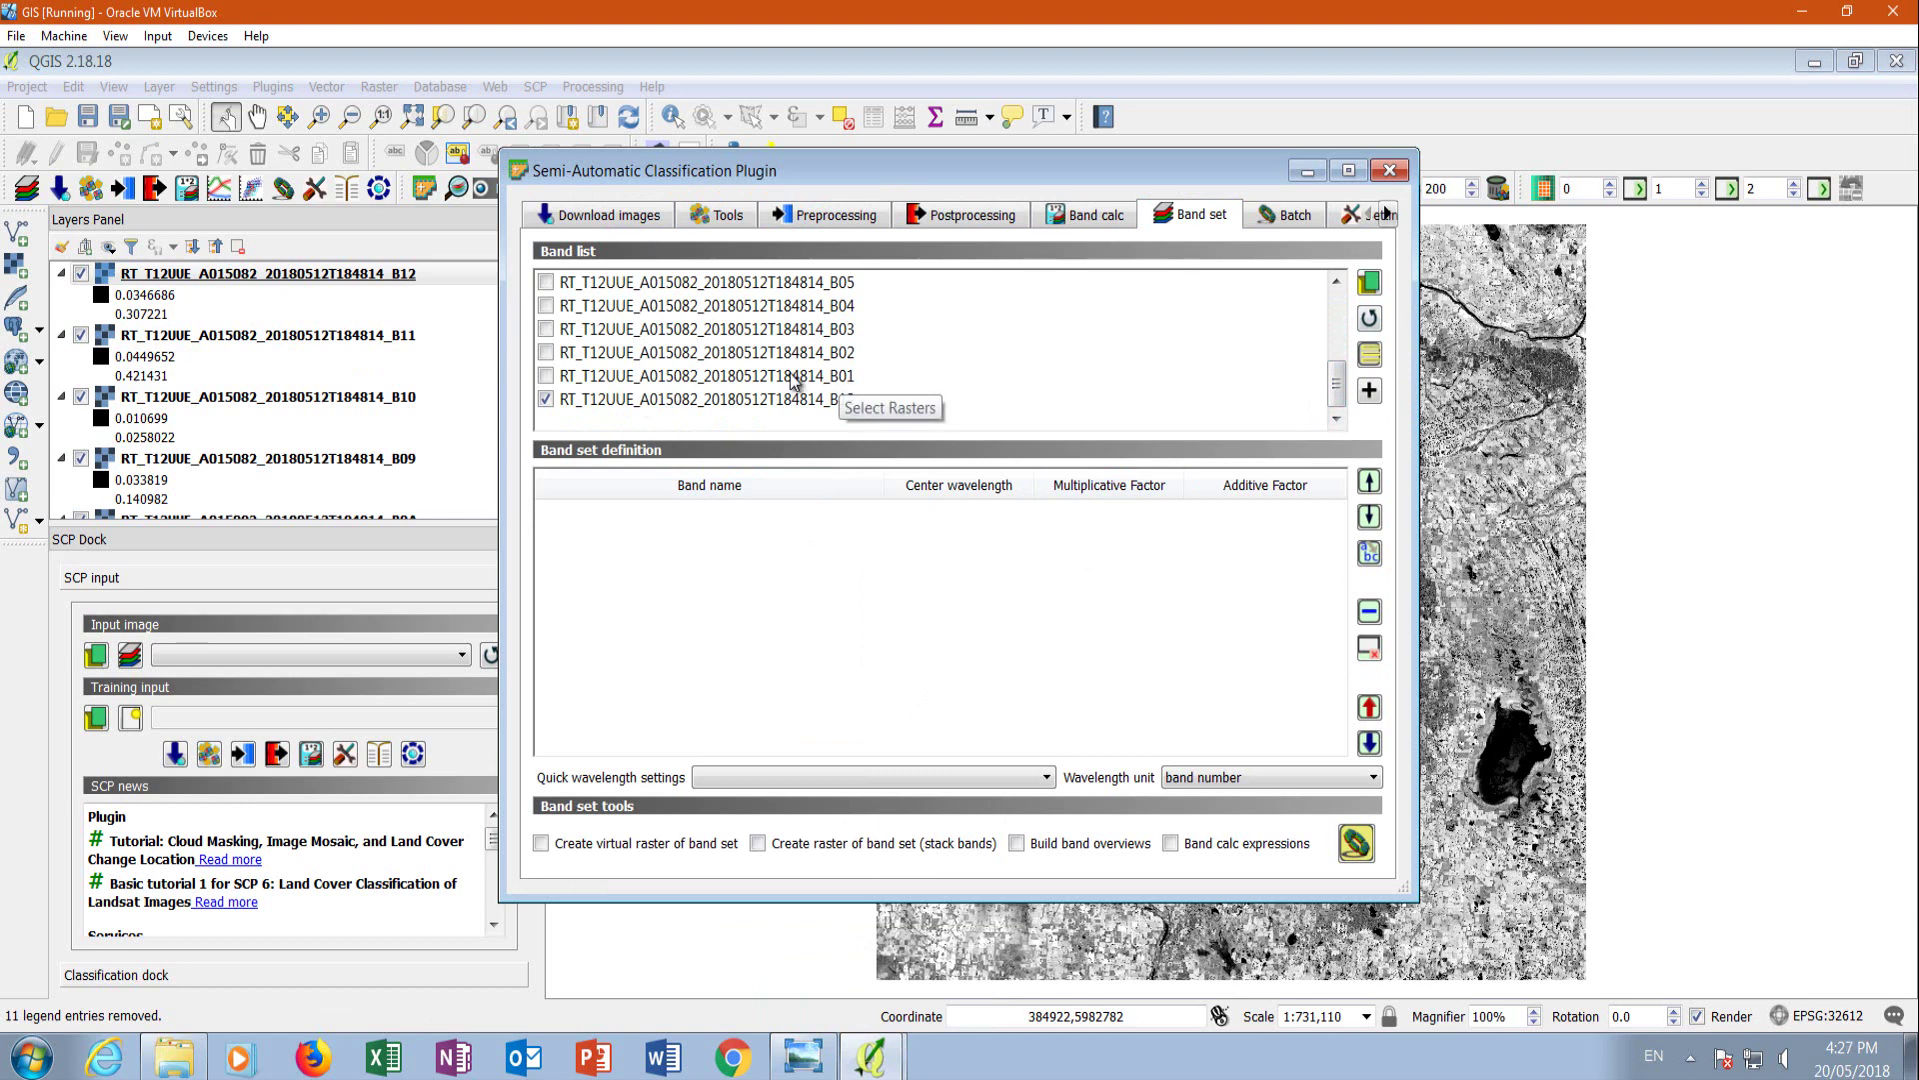
pyautogui.click(546, 398)
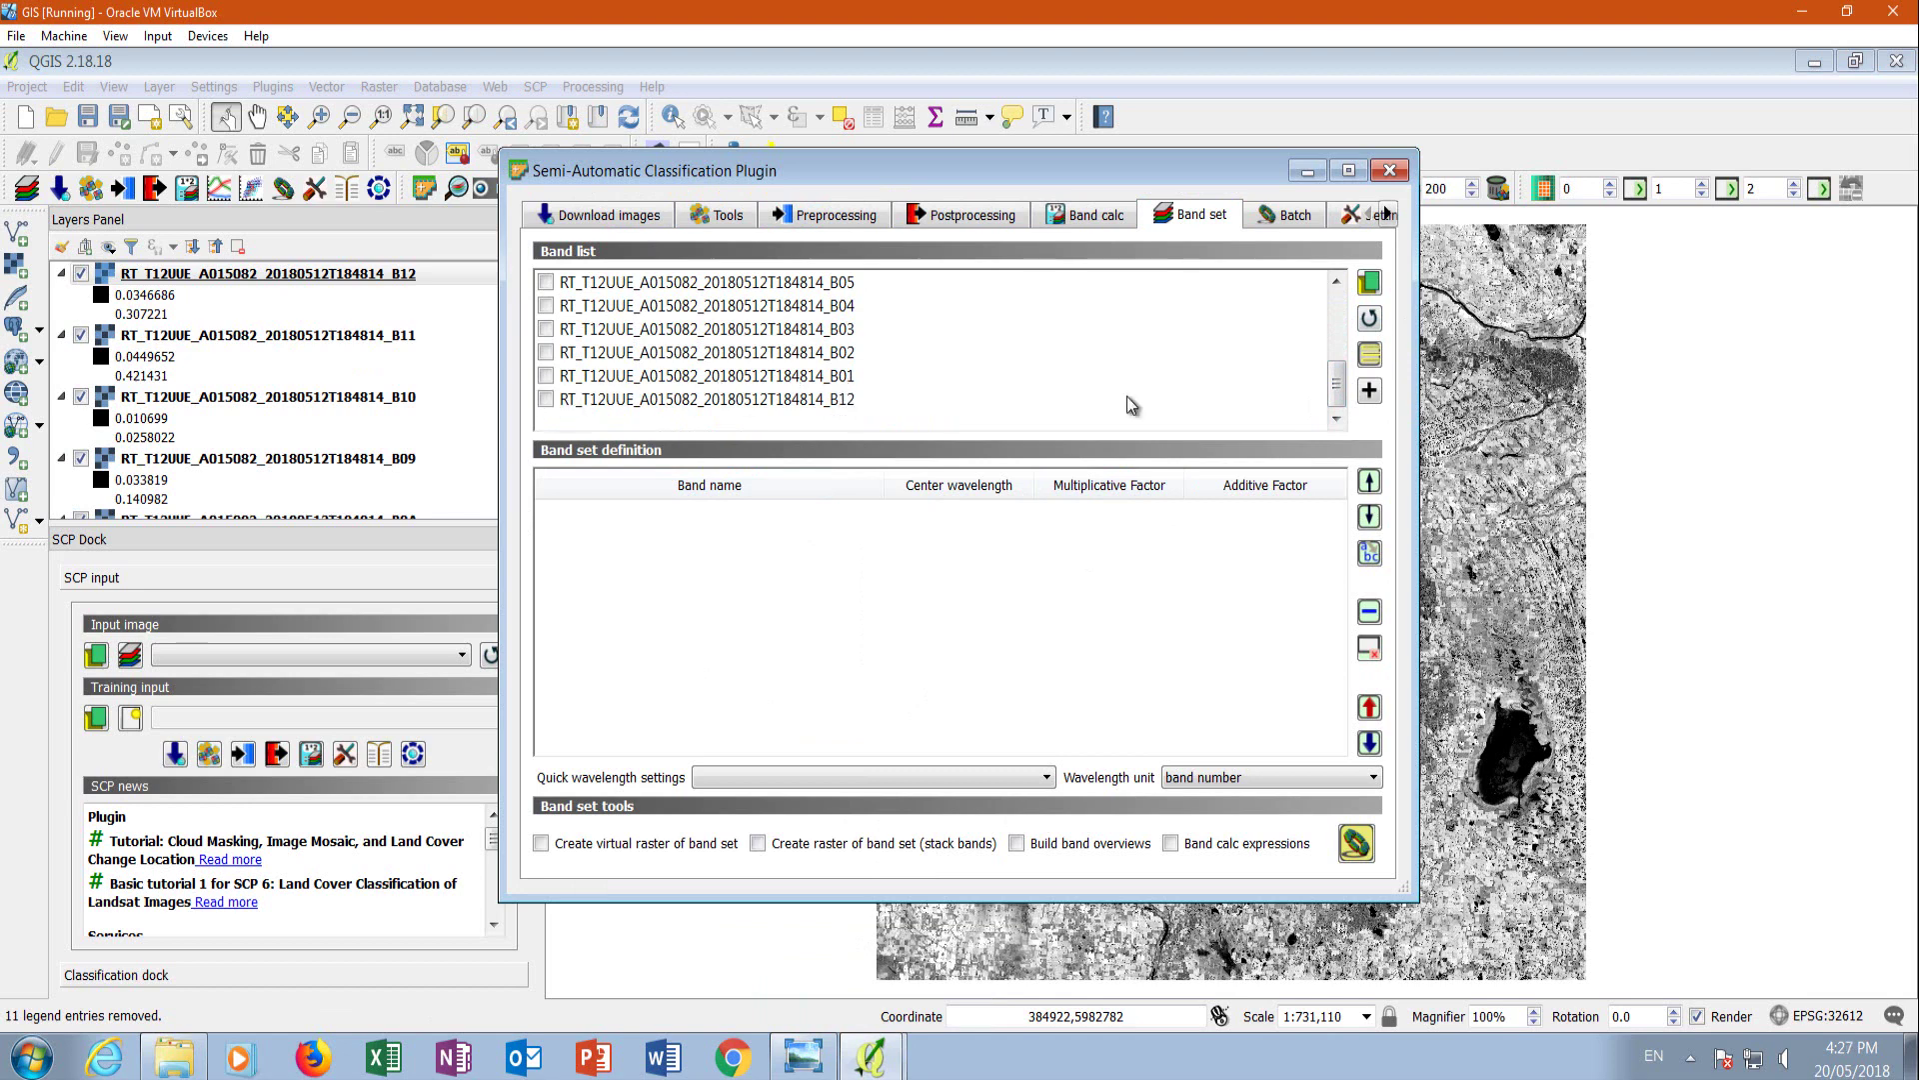
# Select all listed bands except B01, B09 and B10, and add them to the band set.
pyautogui.click(1370, 355)
pyautogui.scroll(2, 1313, 357)
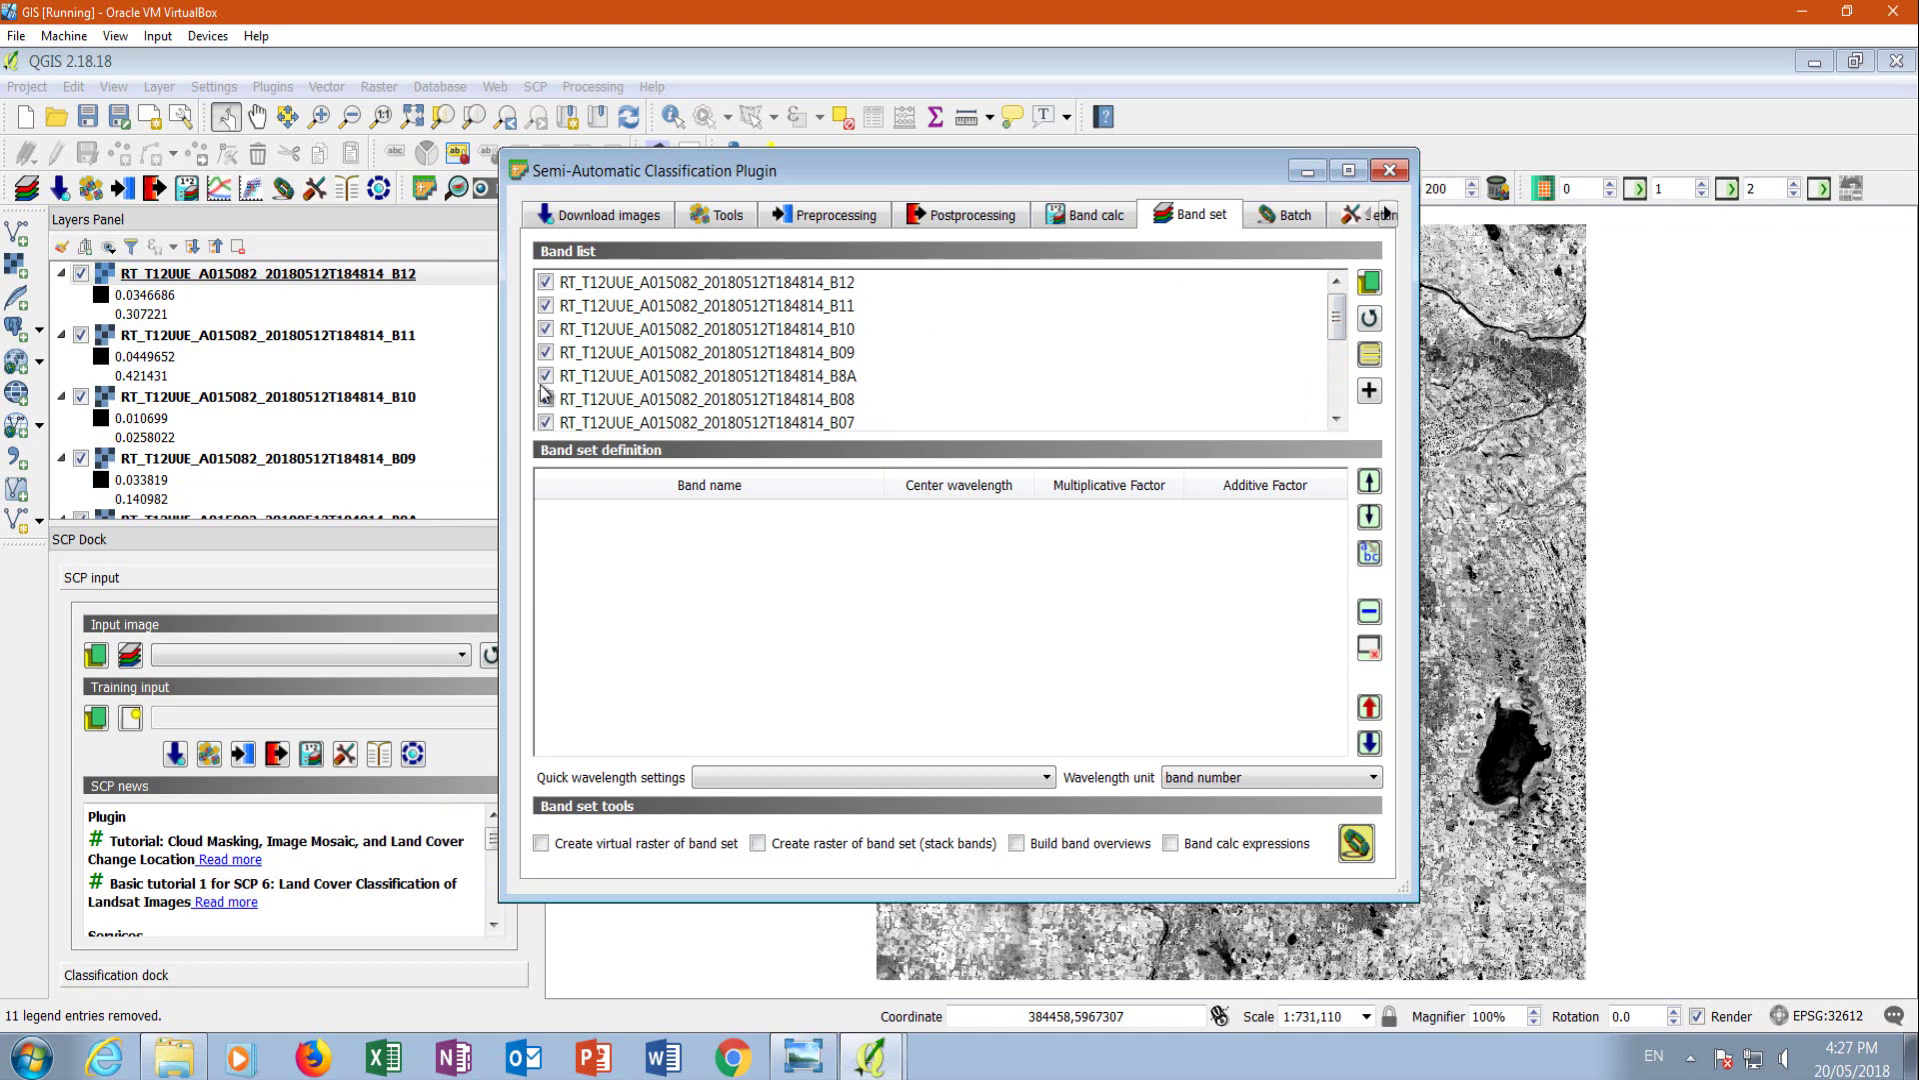
pyautogui.click(546, 352)
pyautogui.click(546, 329)
pyautogui.click(1369, 391)
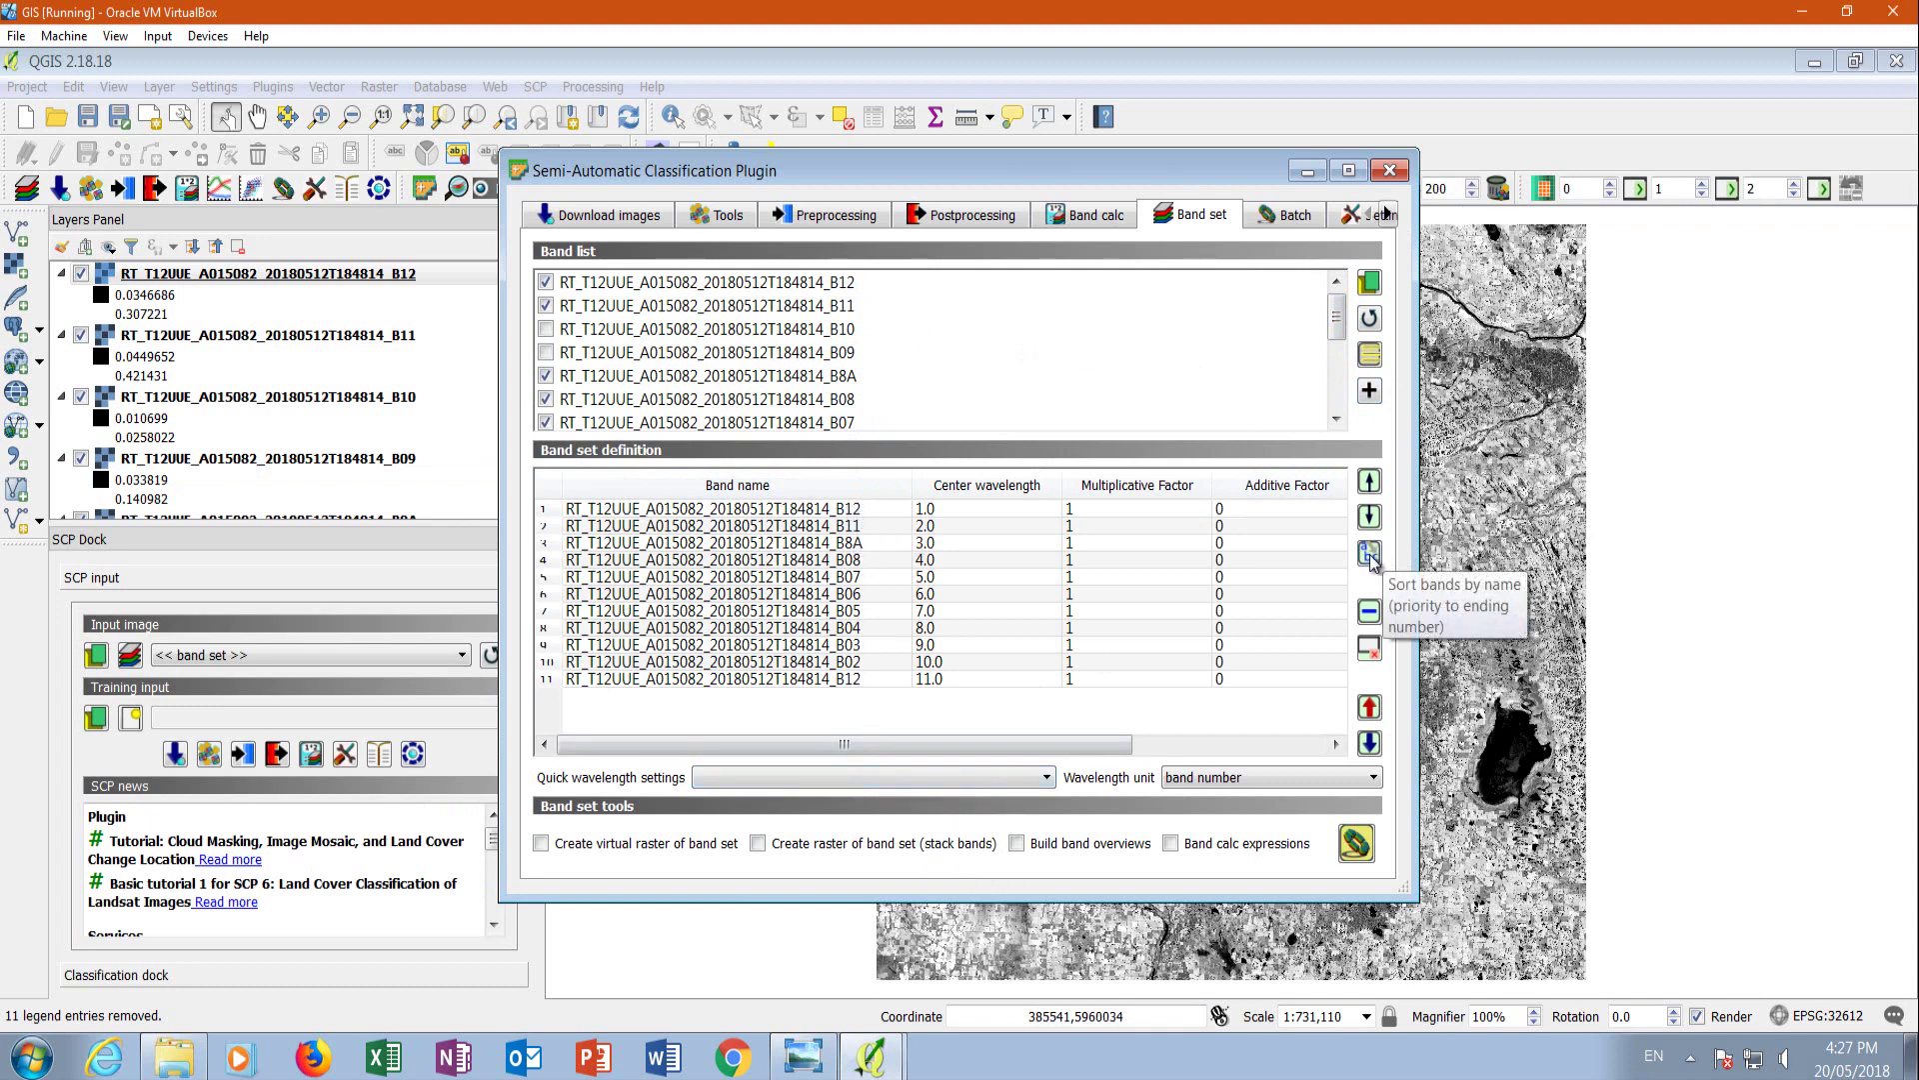
# Sort the band set by name and move B8A up to directly follow B08.
pyautogui.click(1370, 554)
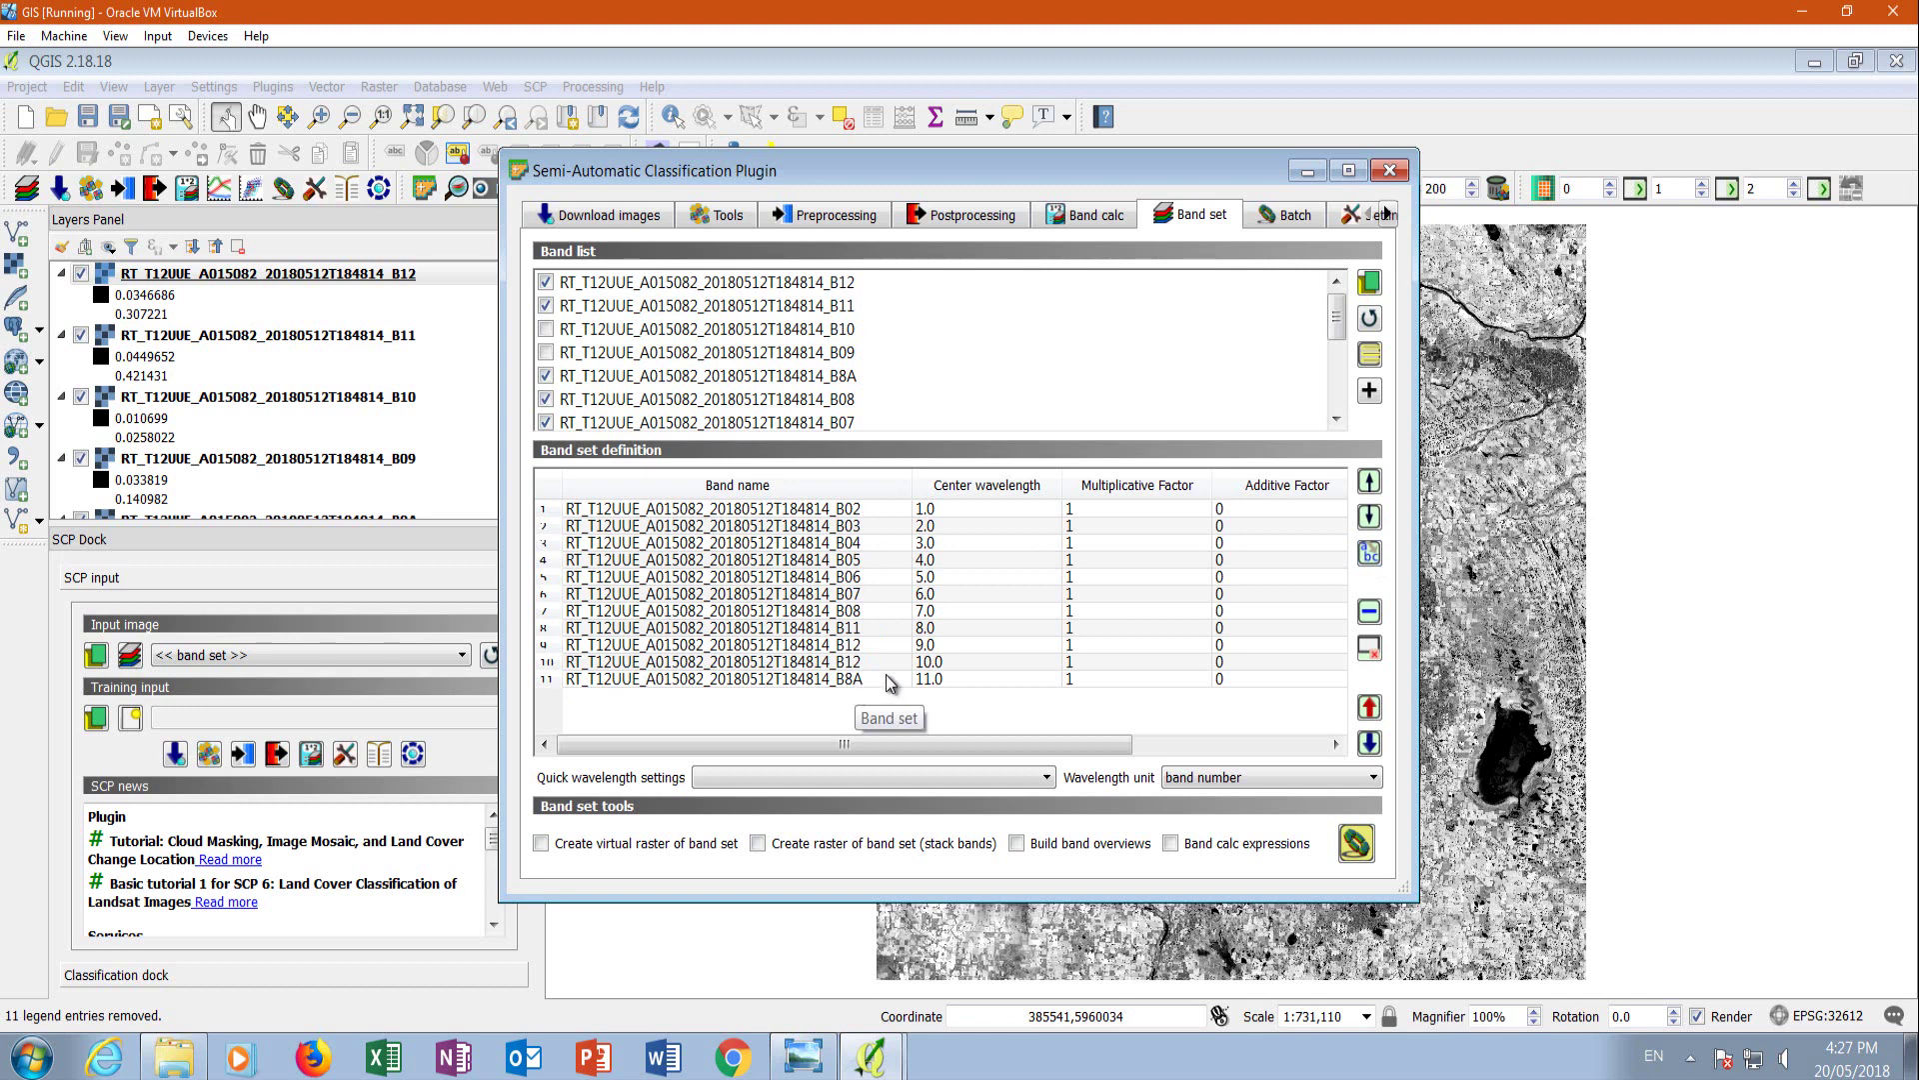
pyautogui.click(843, 680)
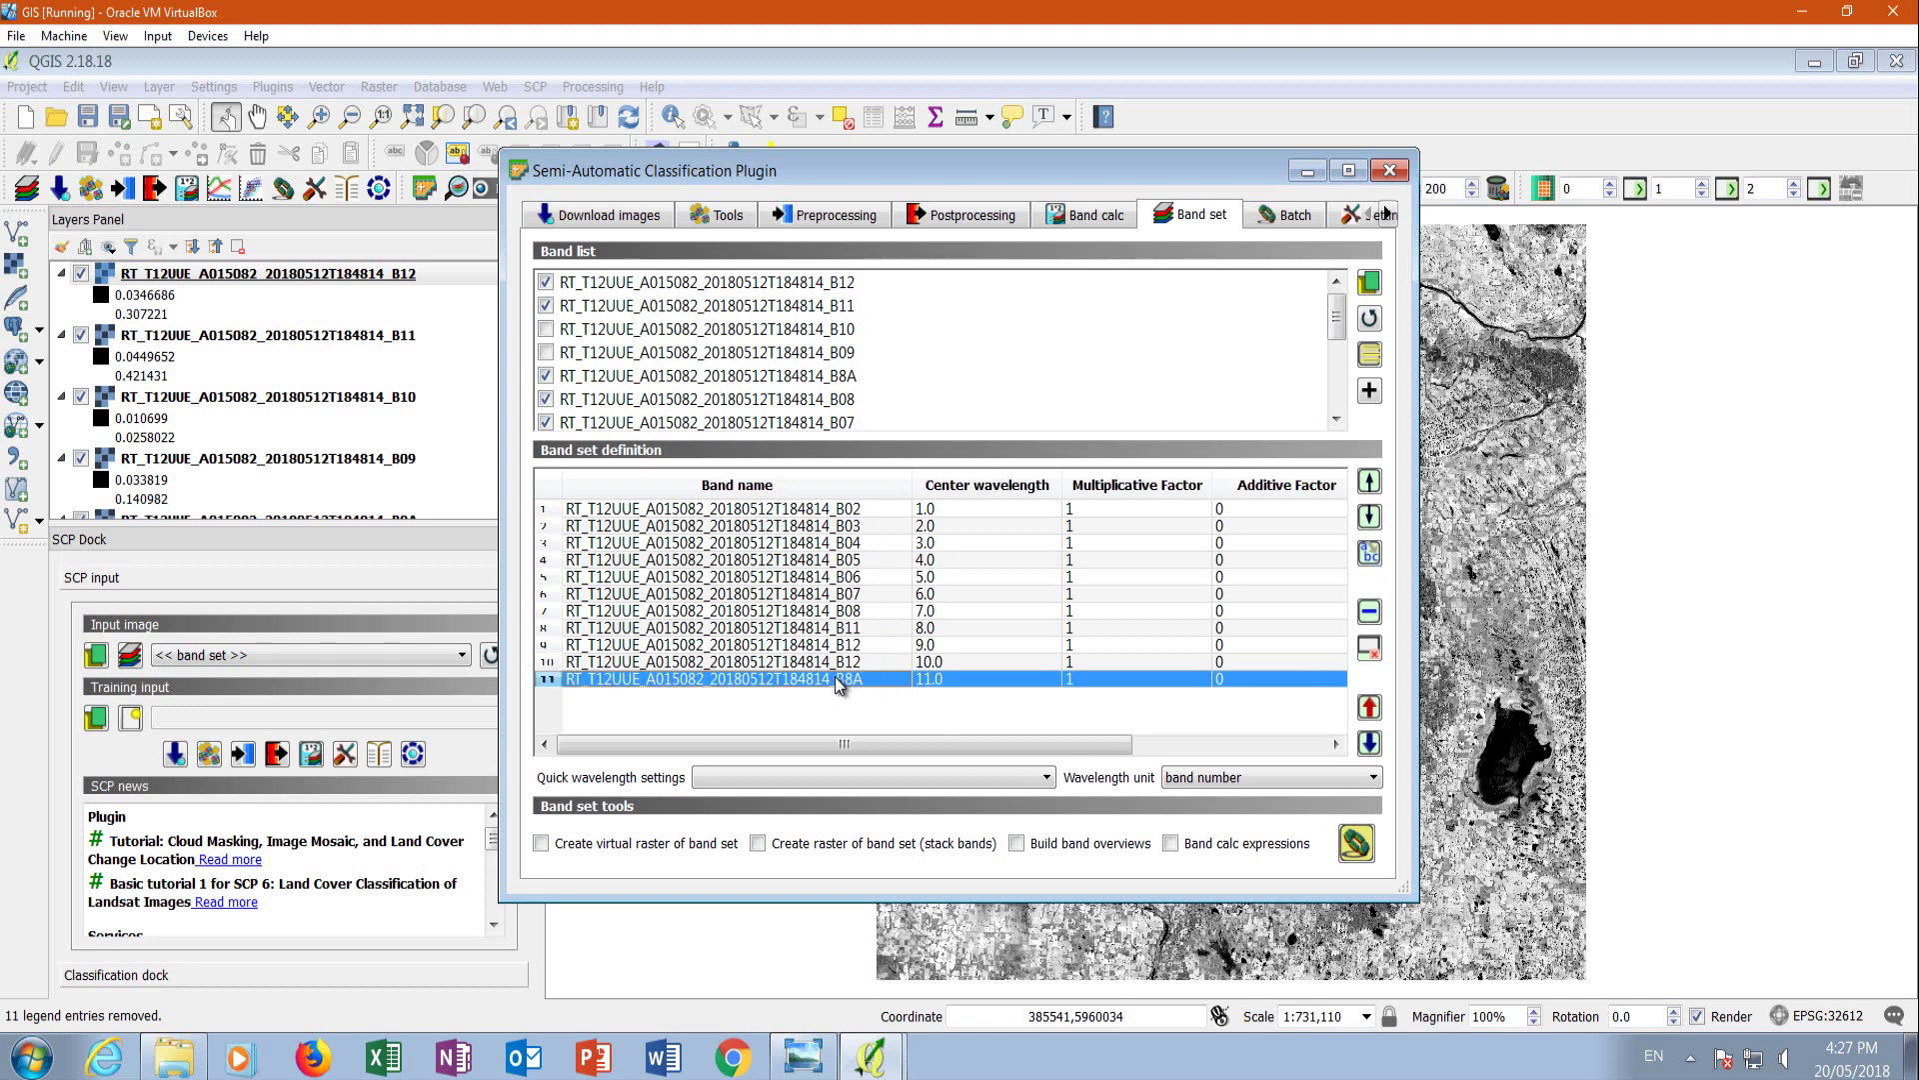
pyautogui.click(1368, 482)
pyautogui.click(1368, 481)
pyautogui.click(1369, 482)
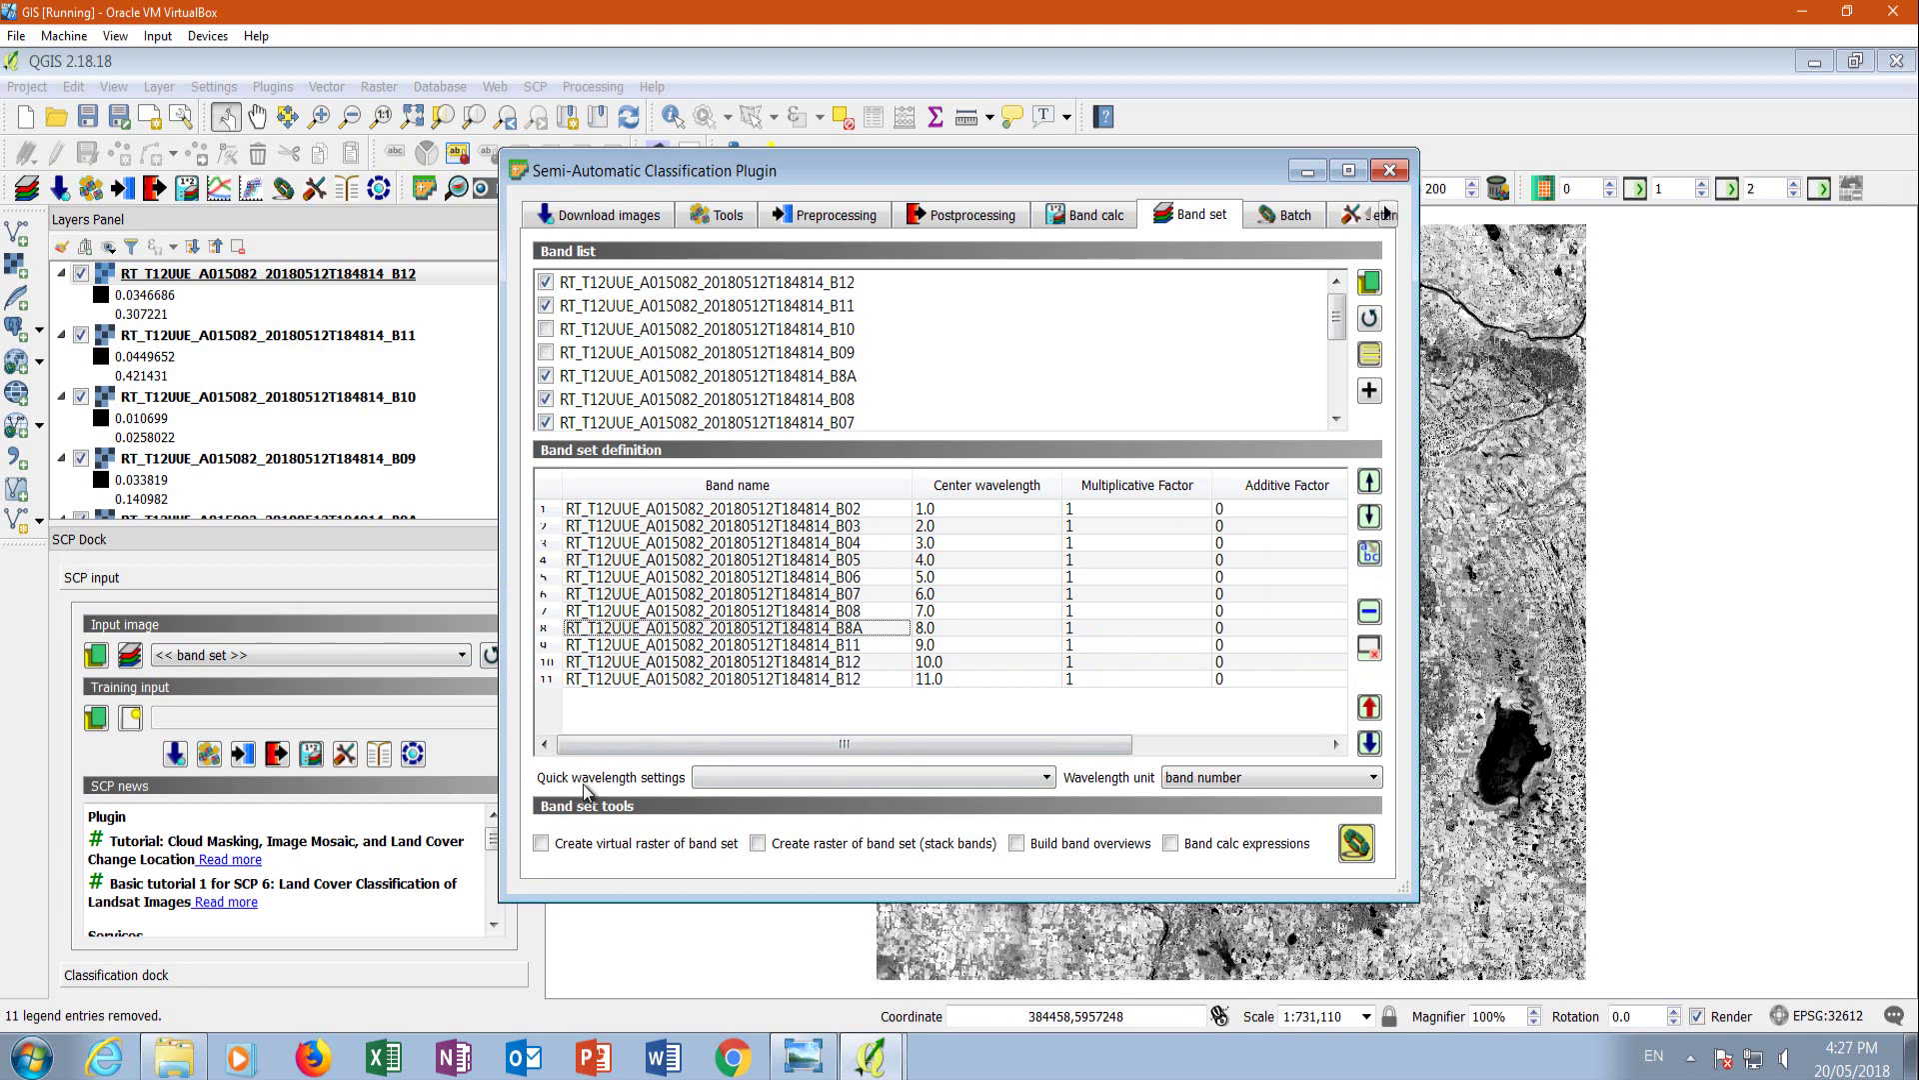
# Apply the quick wavelength settings Sentinel-2 [bands 2, 3, 4, 5, 6, 7, 8, 8A, 11, 12] to the band set.
pyautogui.click(837, 777)
pyautogui.scroll(-6, 807, 830)
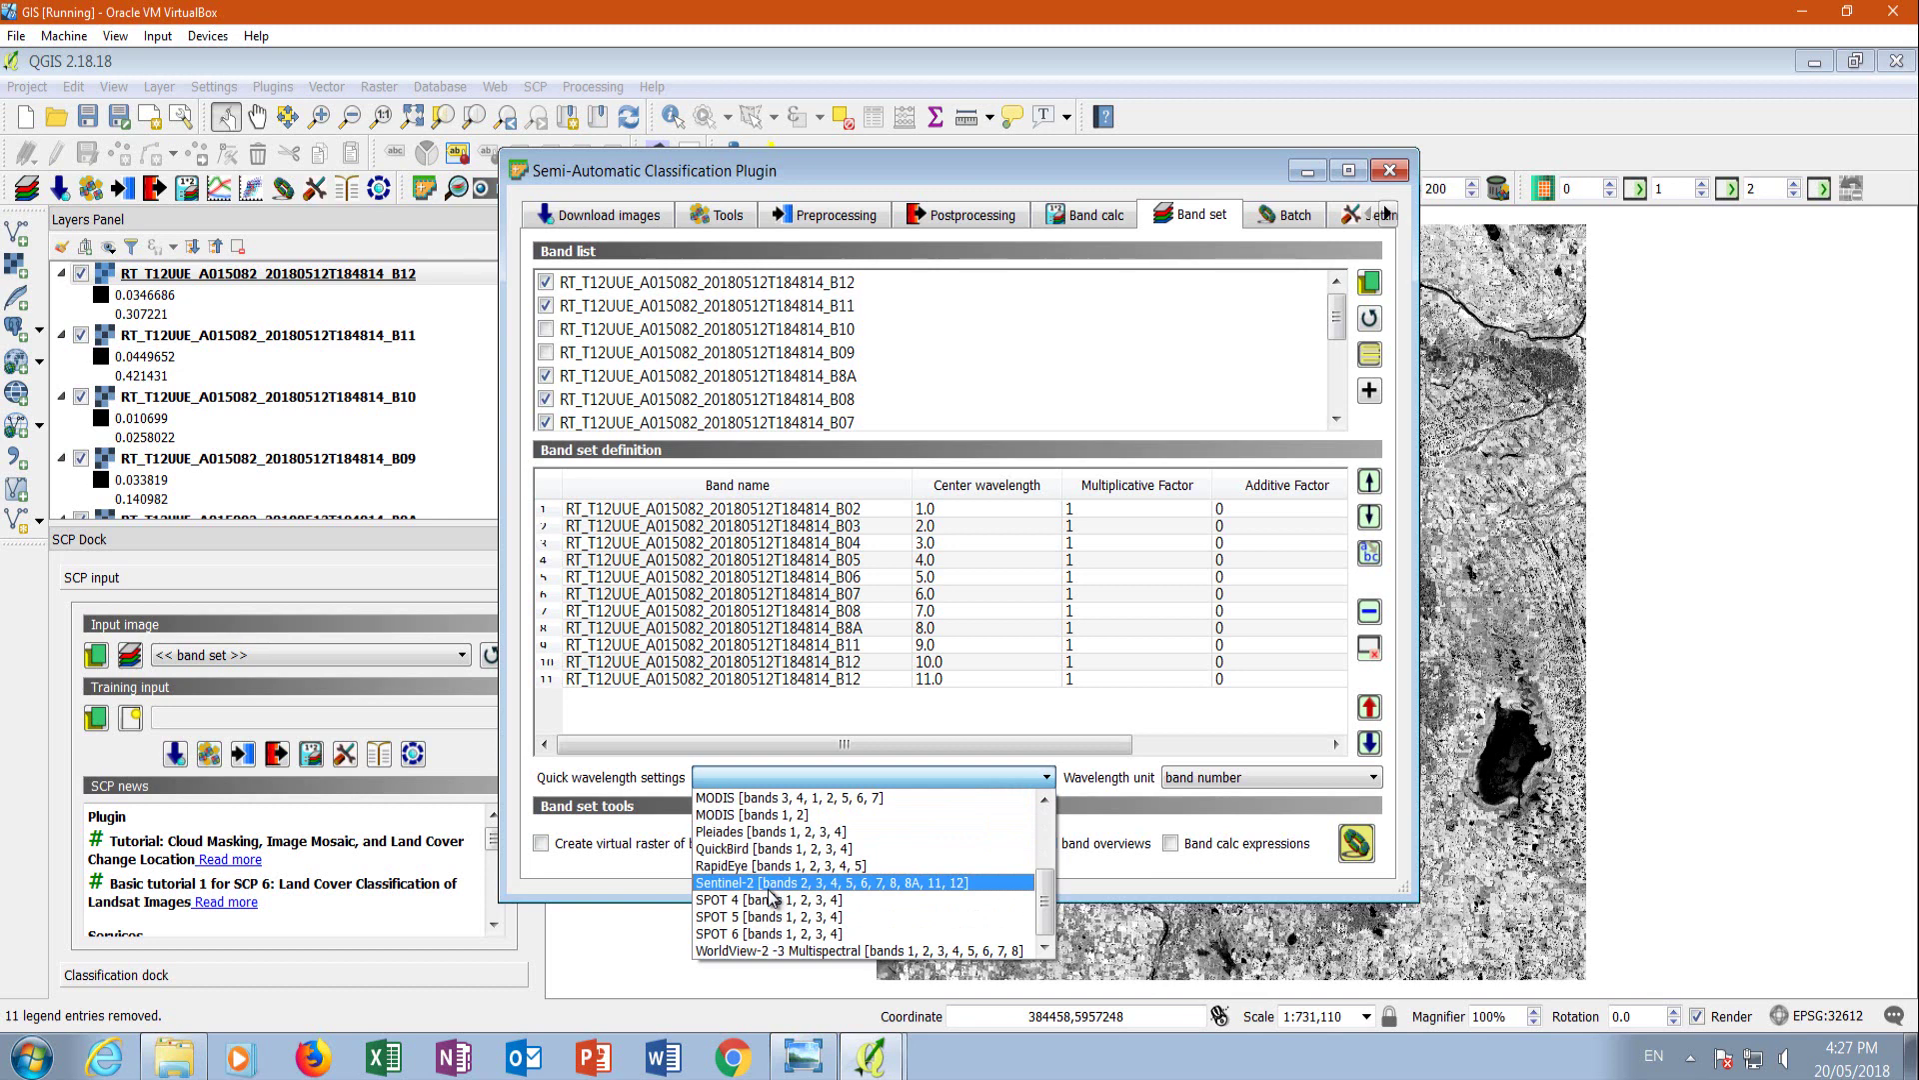
pyautogui.click(769, 885)
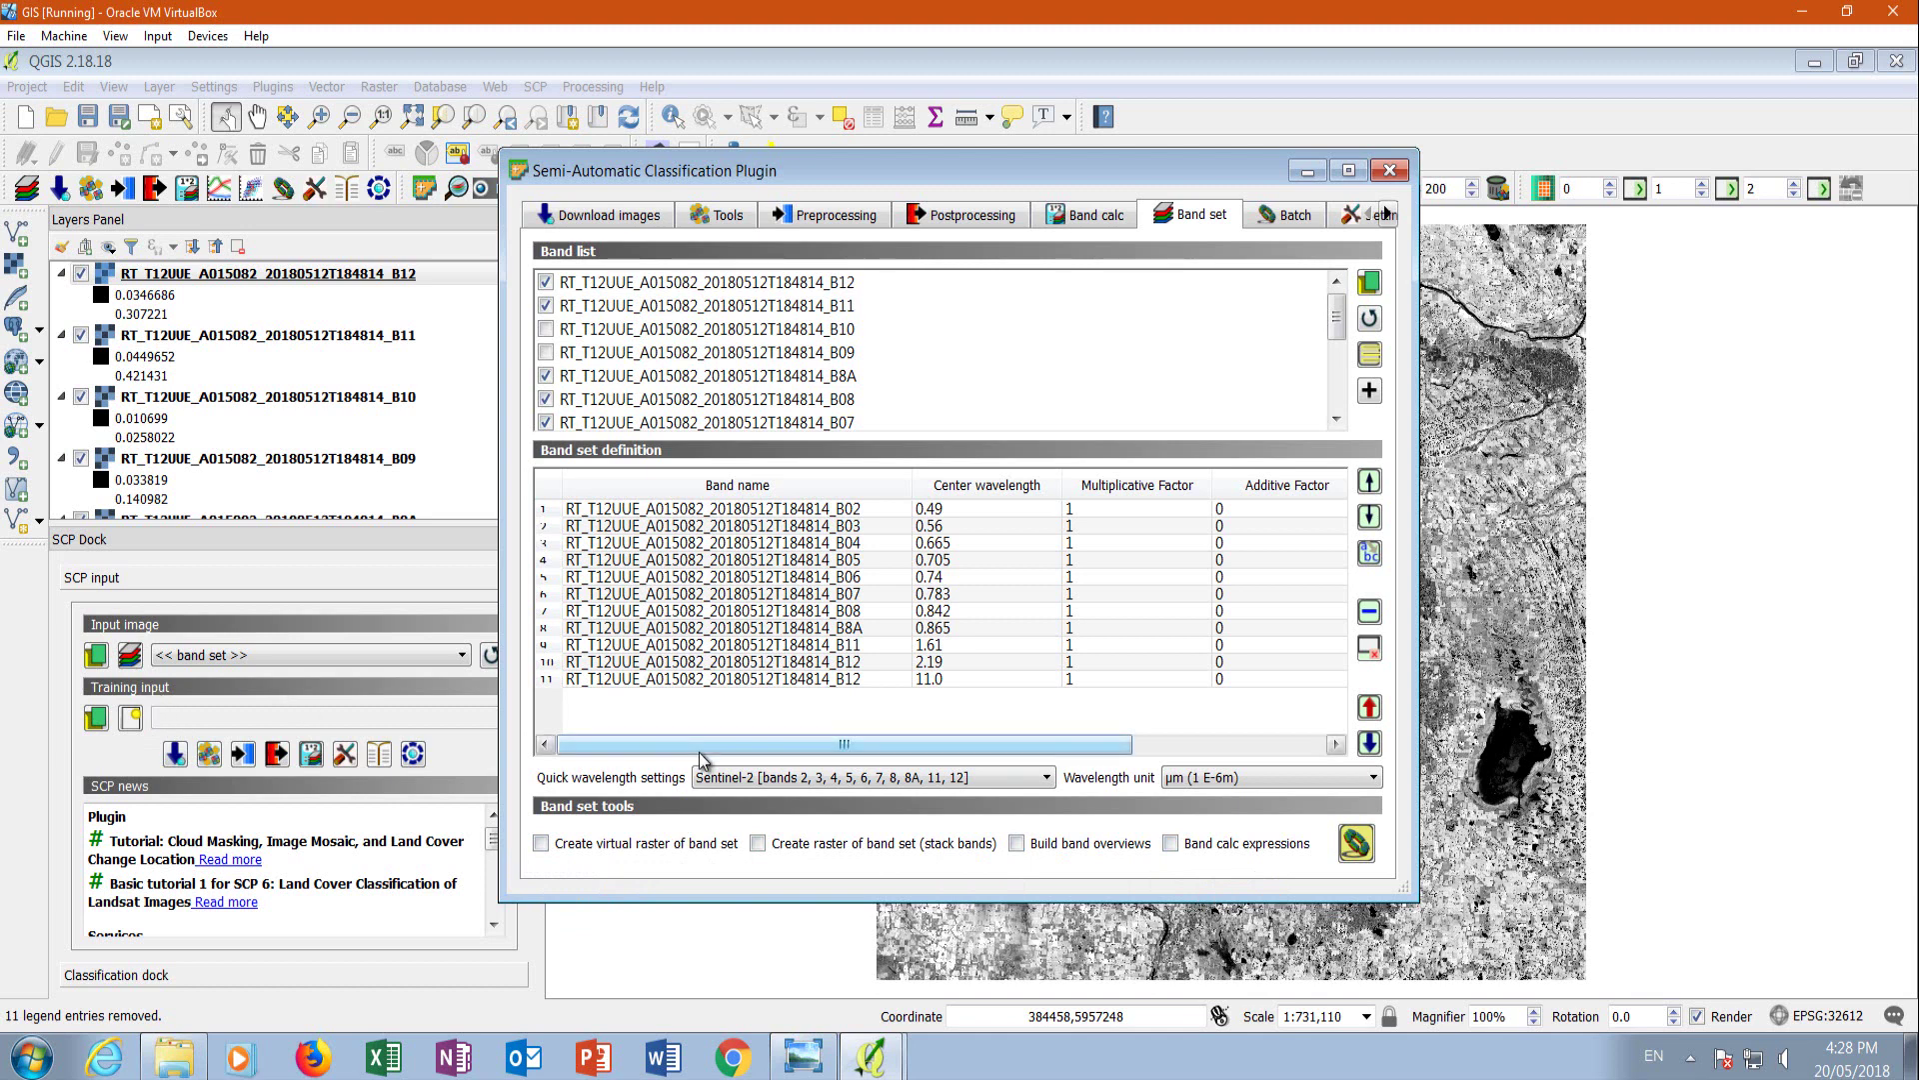
# Run the band set tools with the RT folder inside Lesson 9 as the output directory, and close the plugin window.
pyautogui.click(1357, 845)
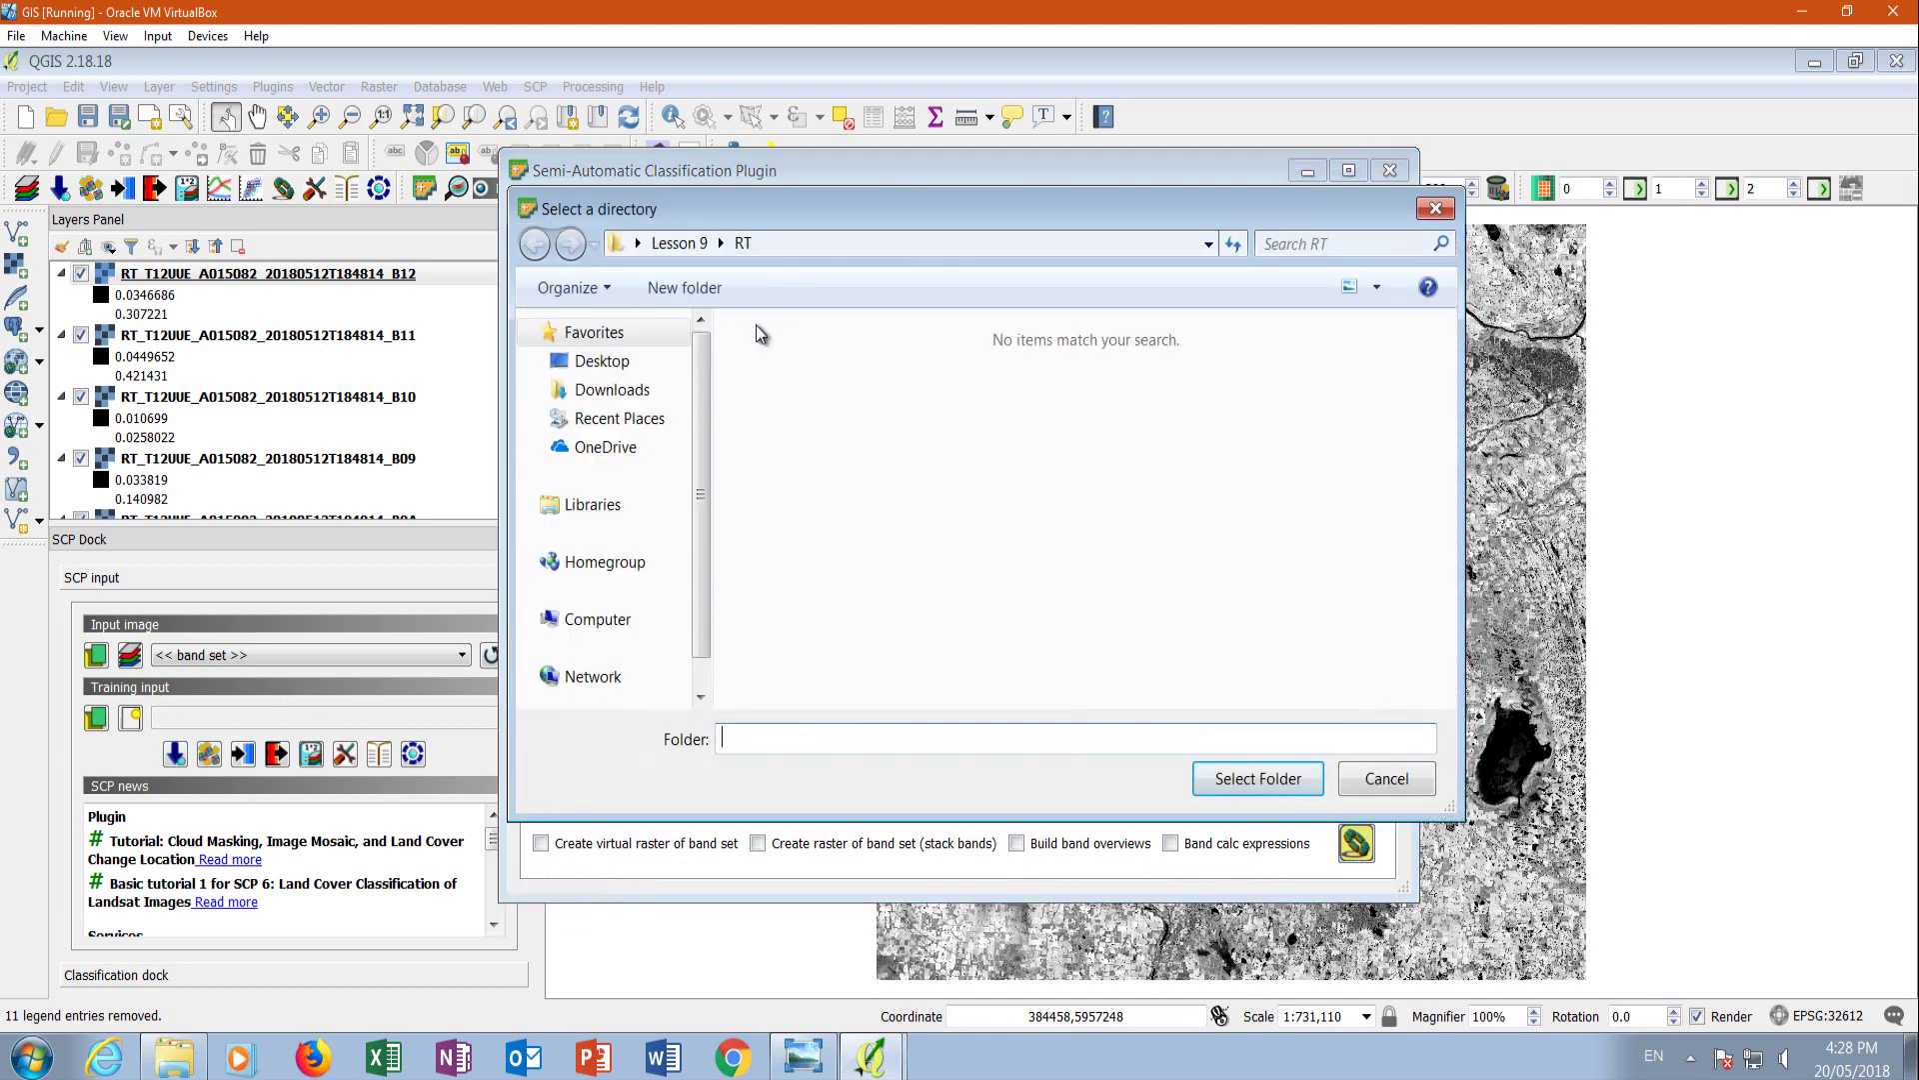
pyautogui.click(605, 365)
pyautogui.doubleClick(1106, 650)
pyautogui.click(1075, 418)
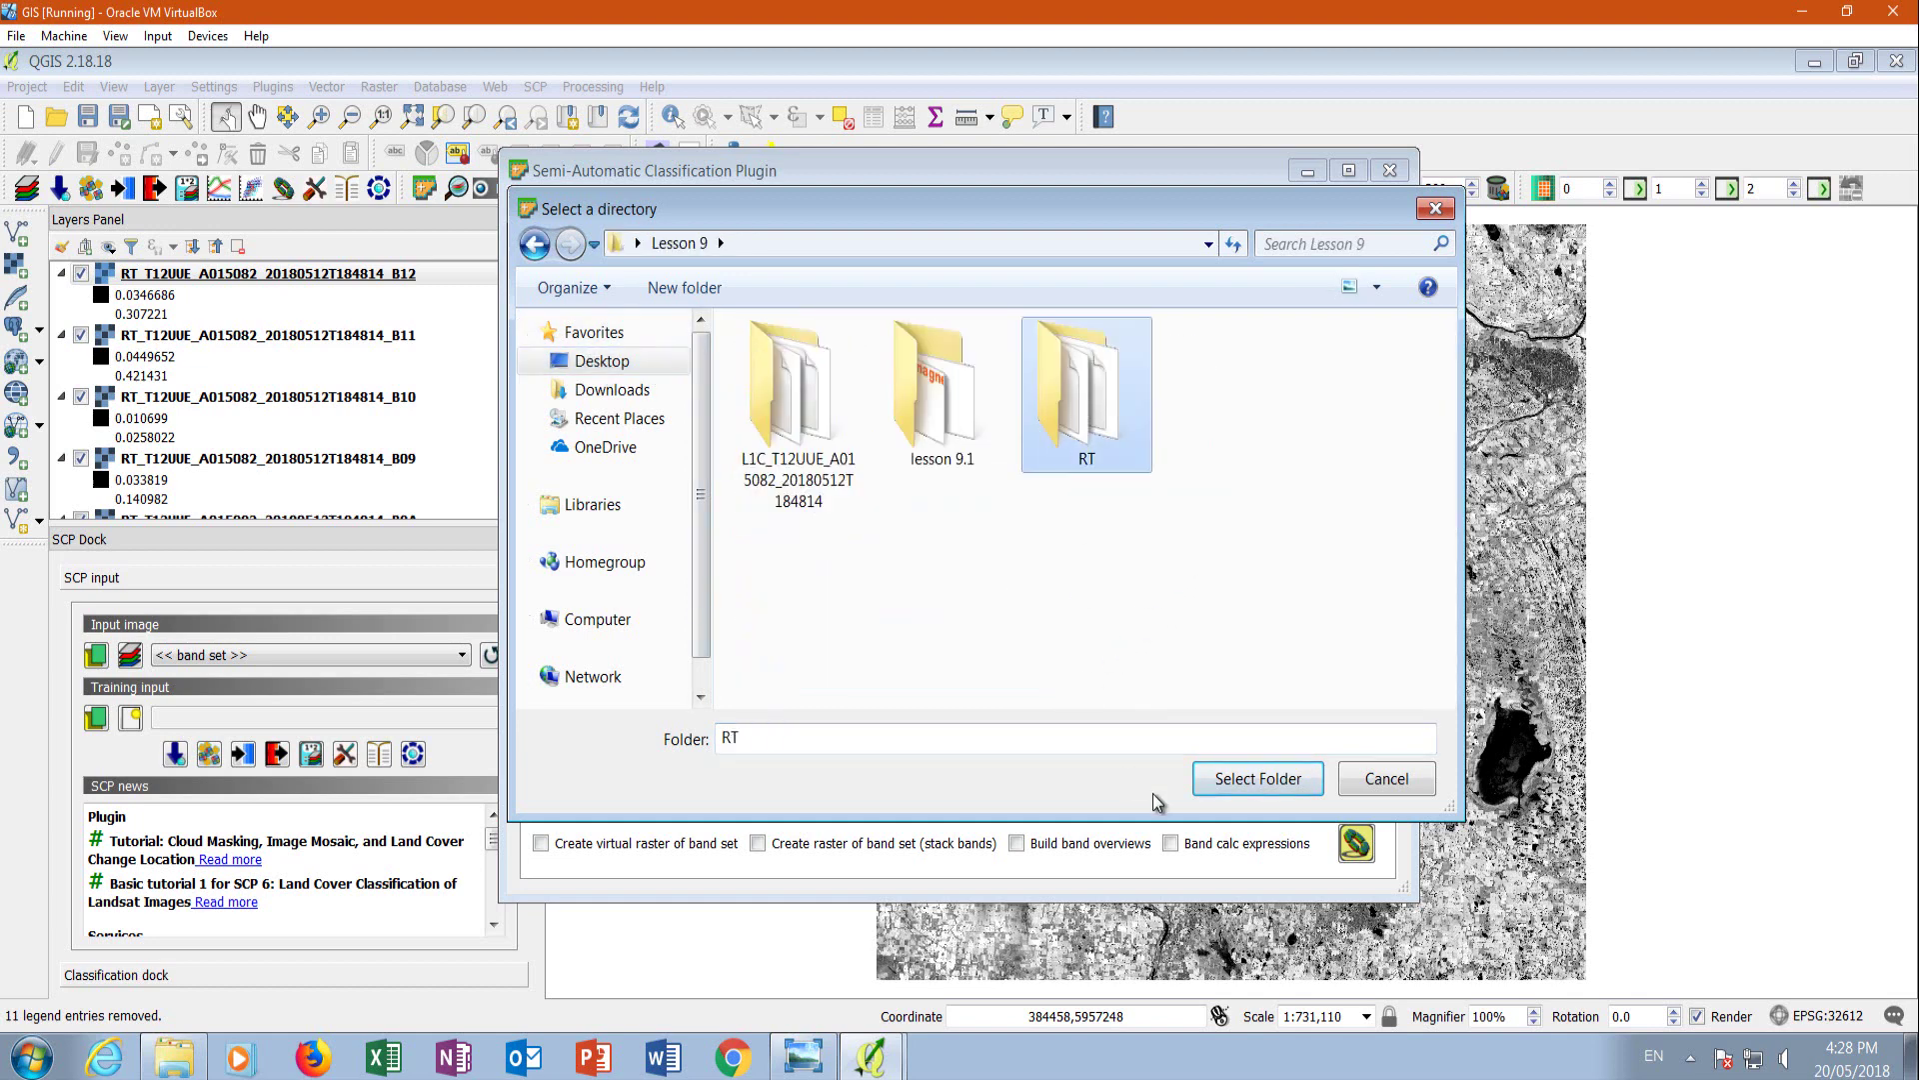
pyautogui.click(1245, 779)
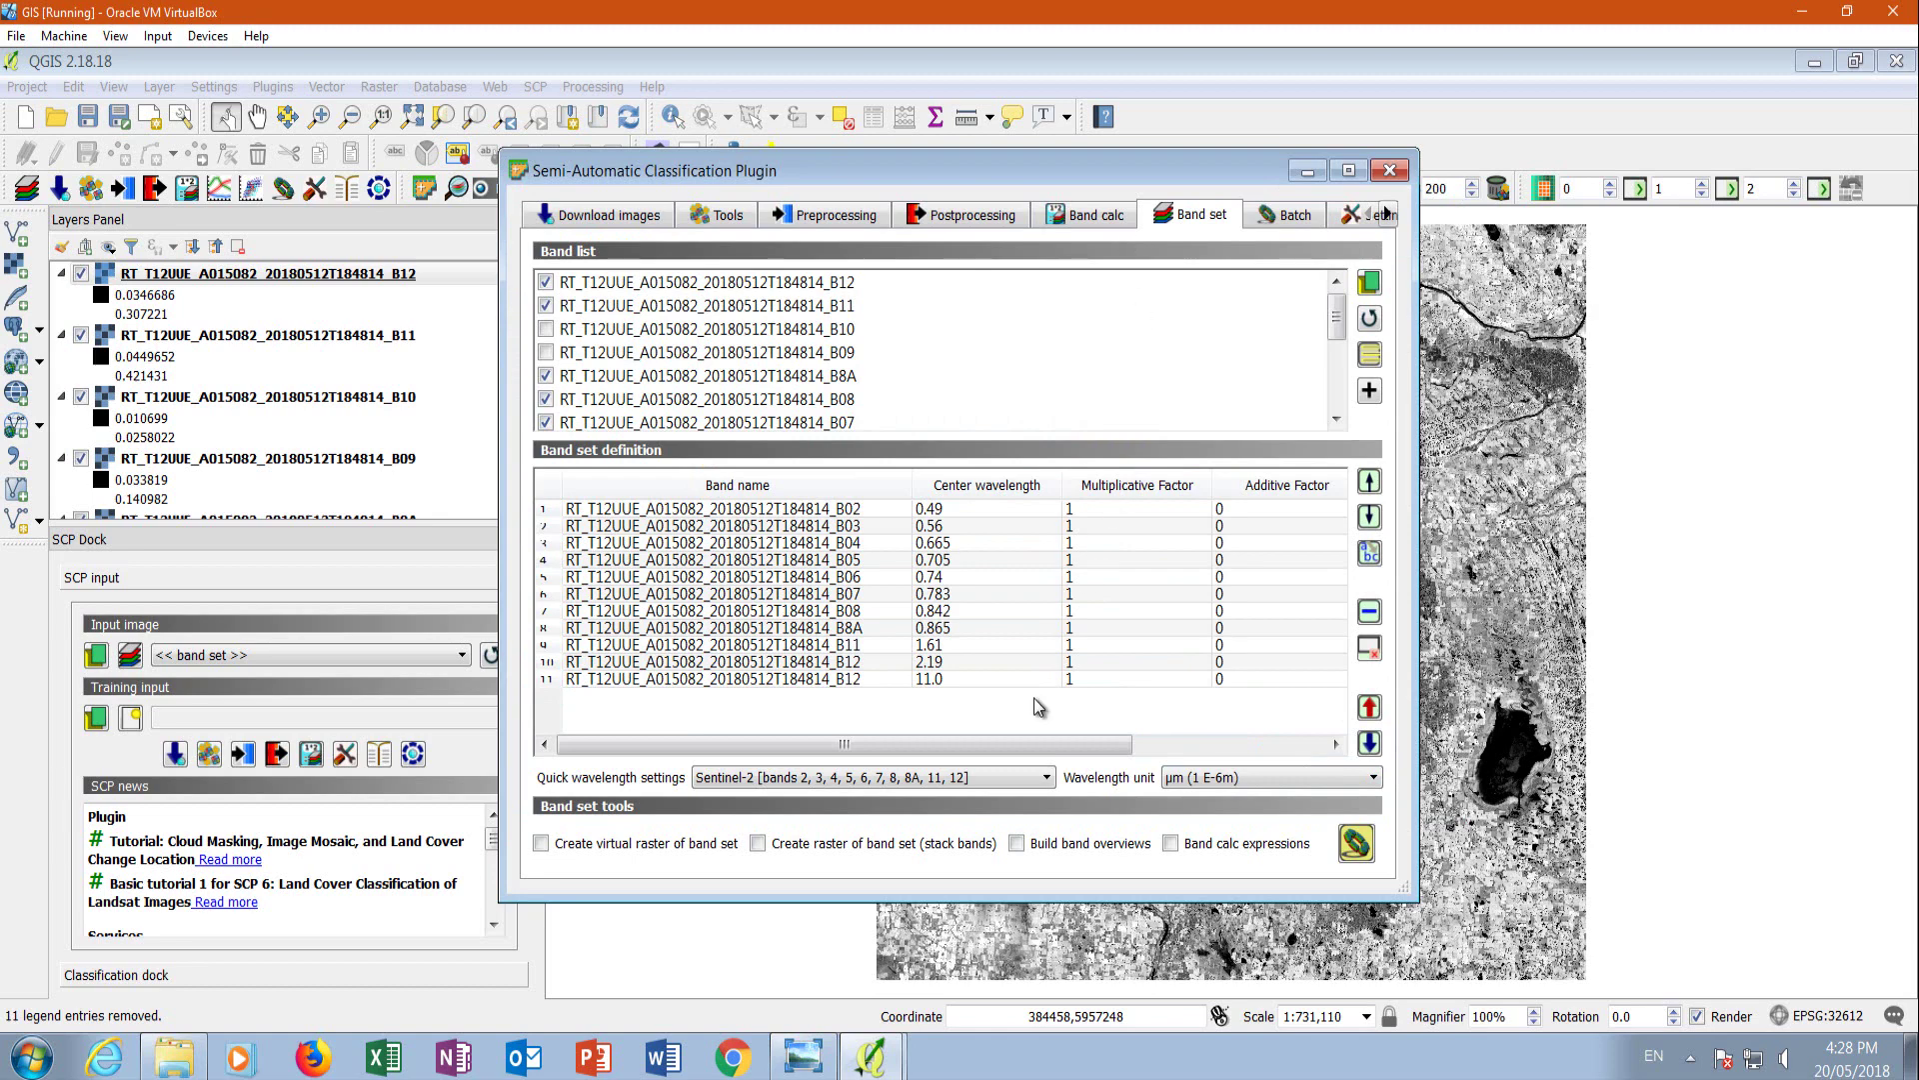
pyautogui.click(1389, 172)
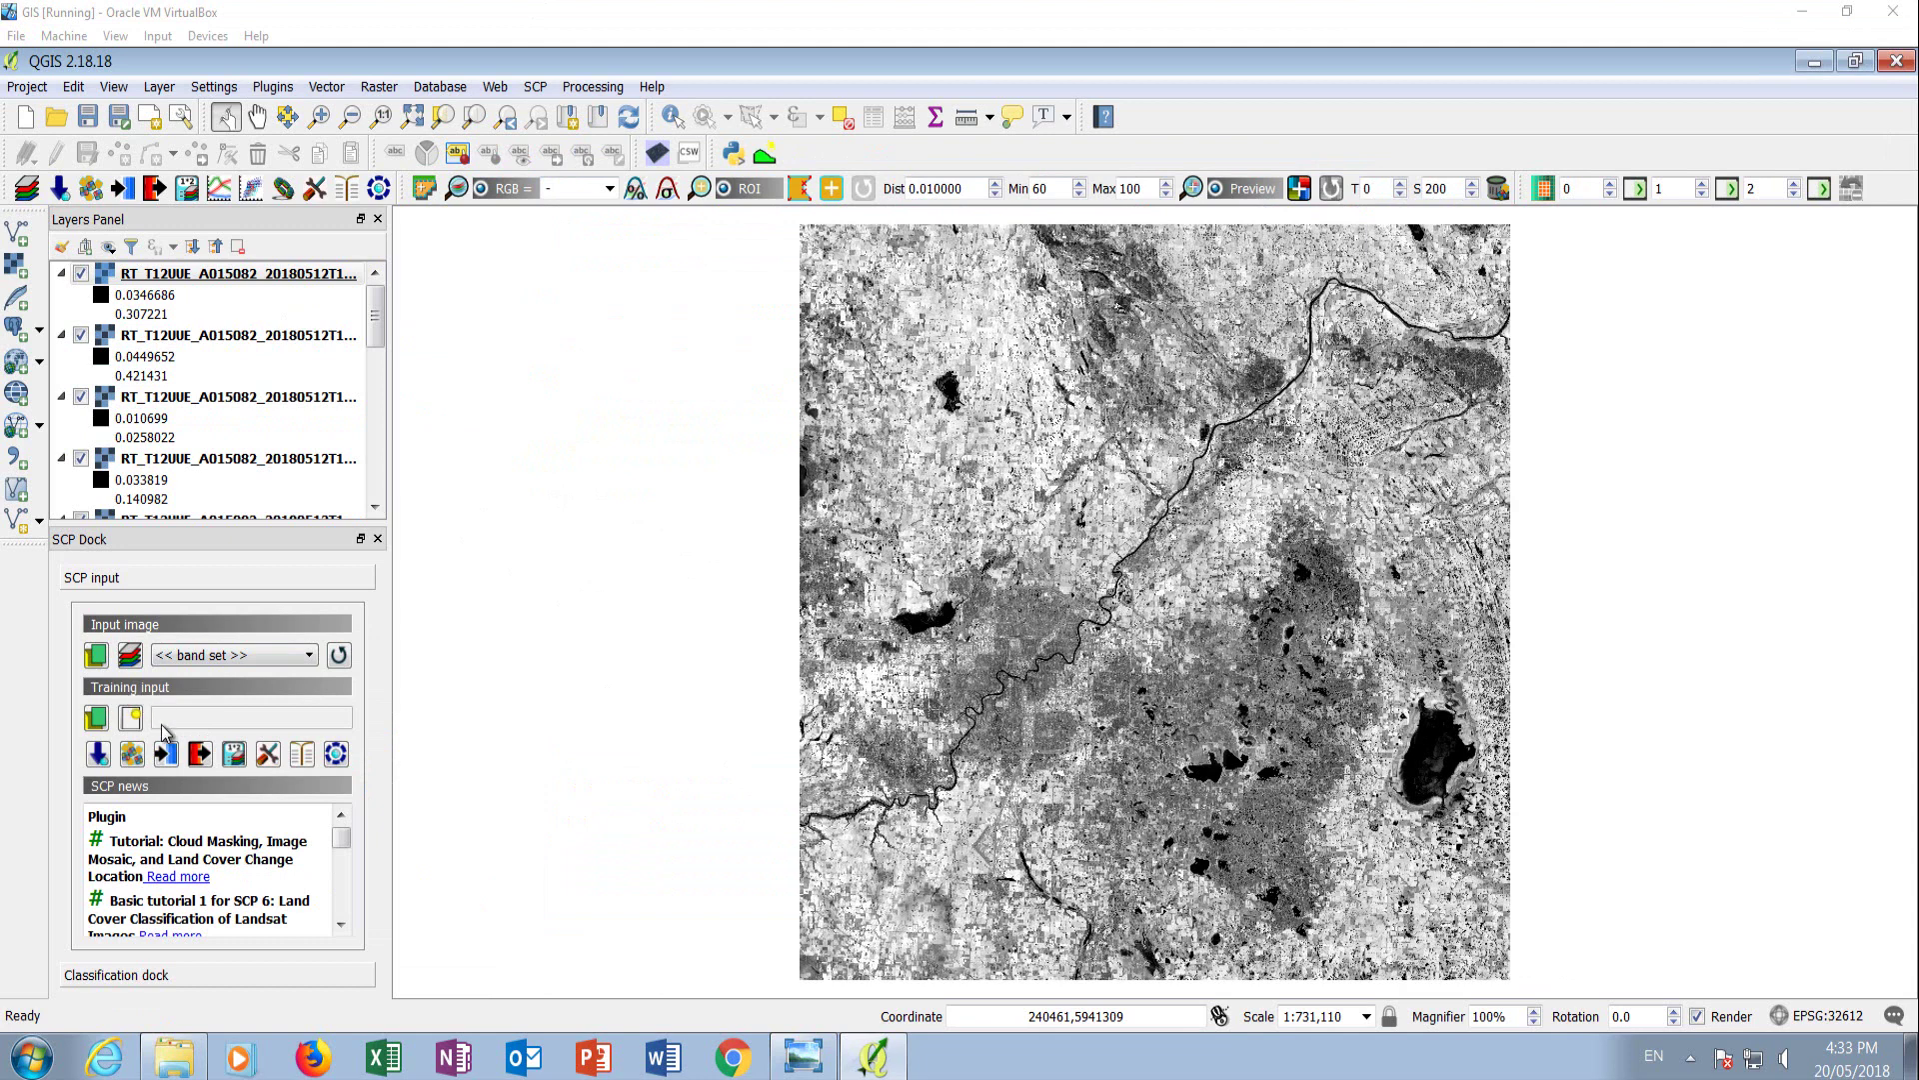
# Create a new SCP training input file named training in the Lesson 9/RT folder on the Desktop.
pyautogui.click(131, 719)
pyautogui.click(131, 719)
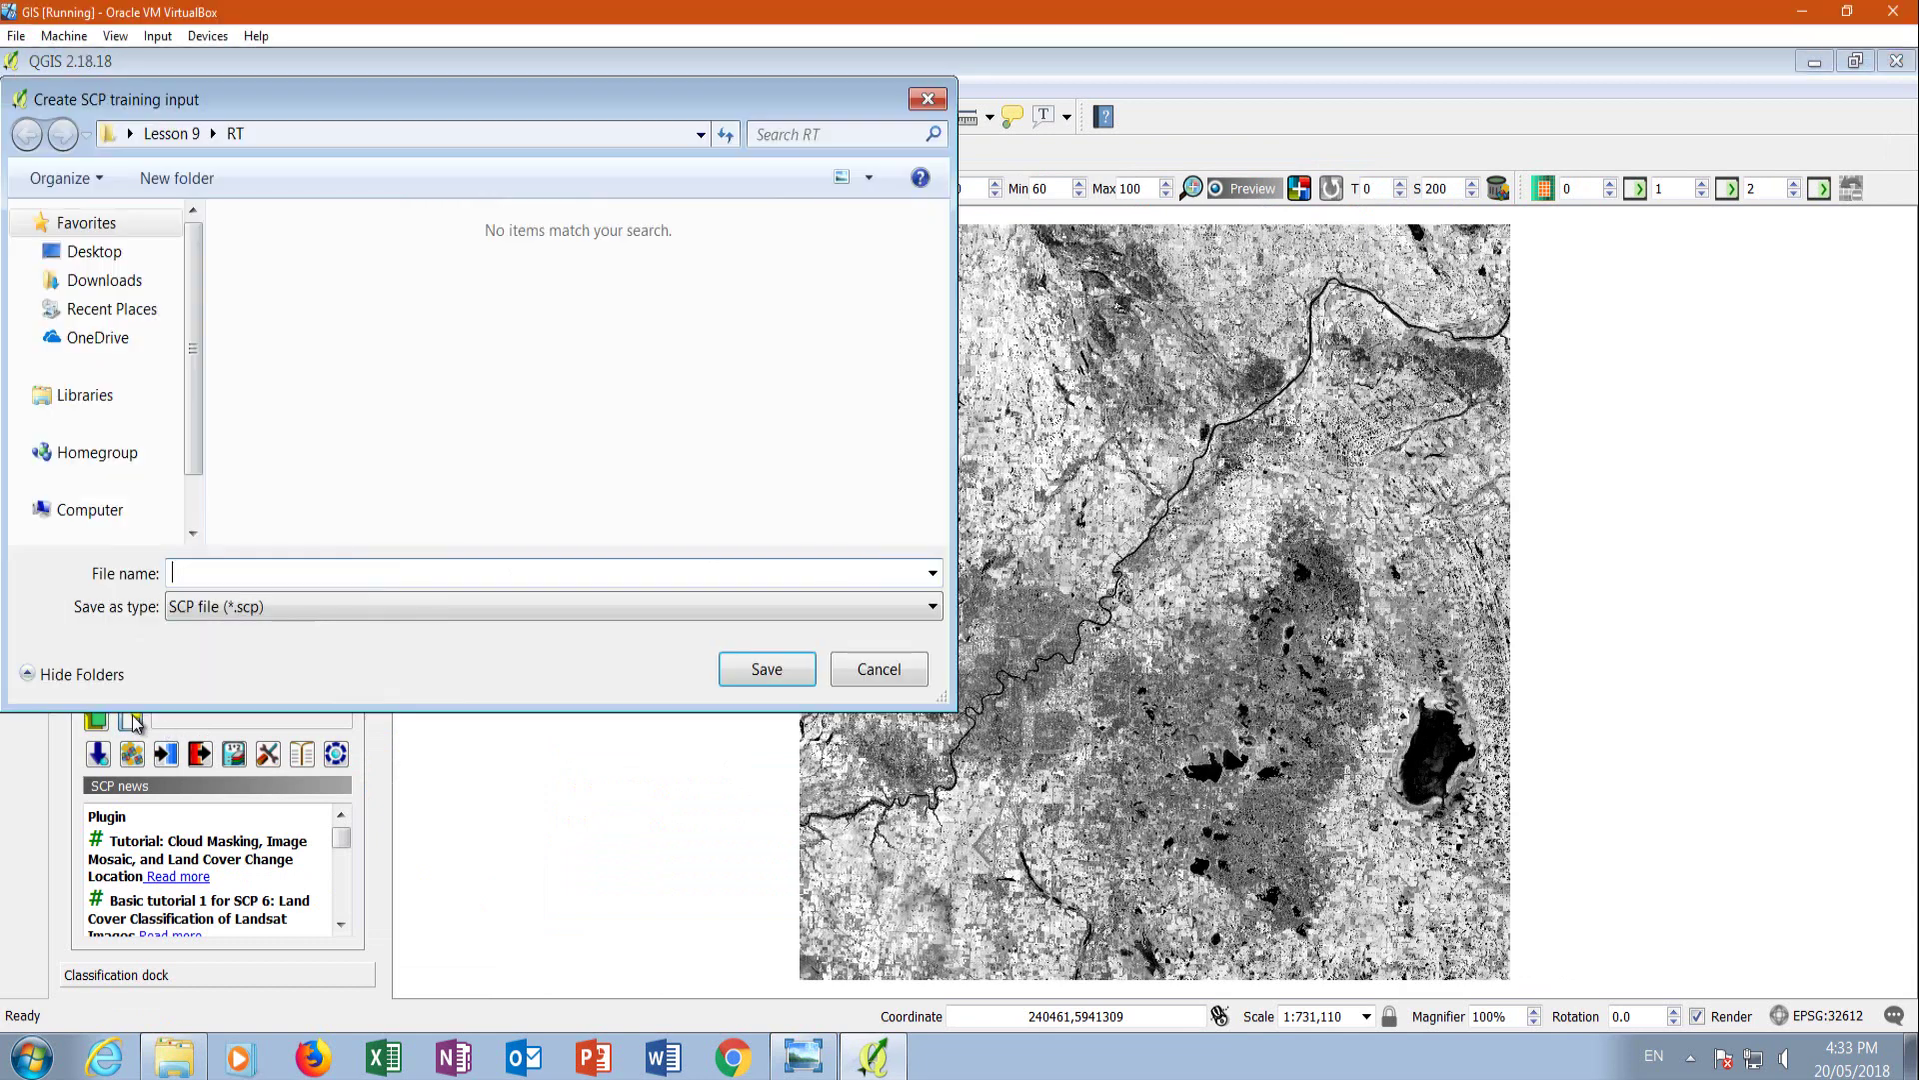
pyautogui.click(83, 259)
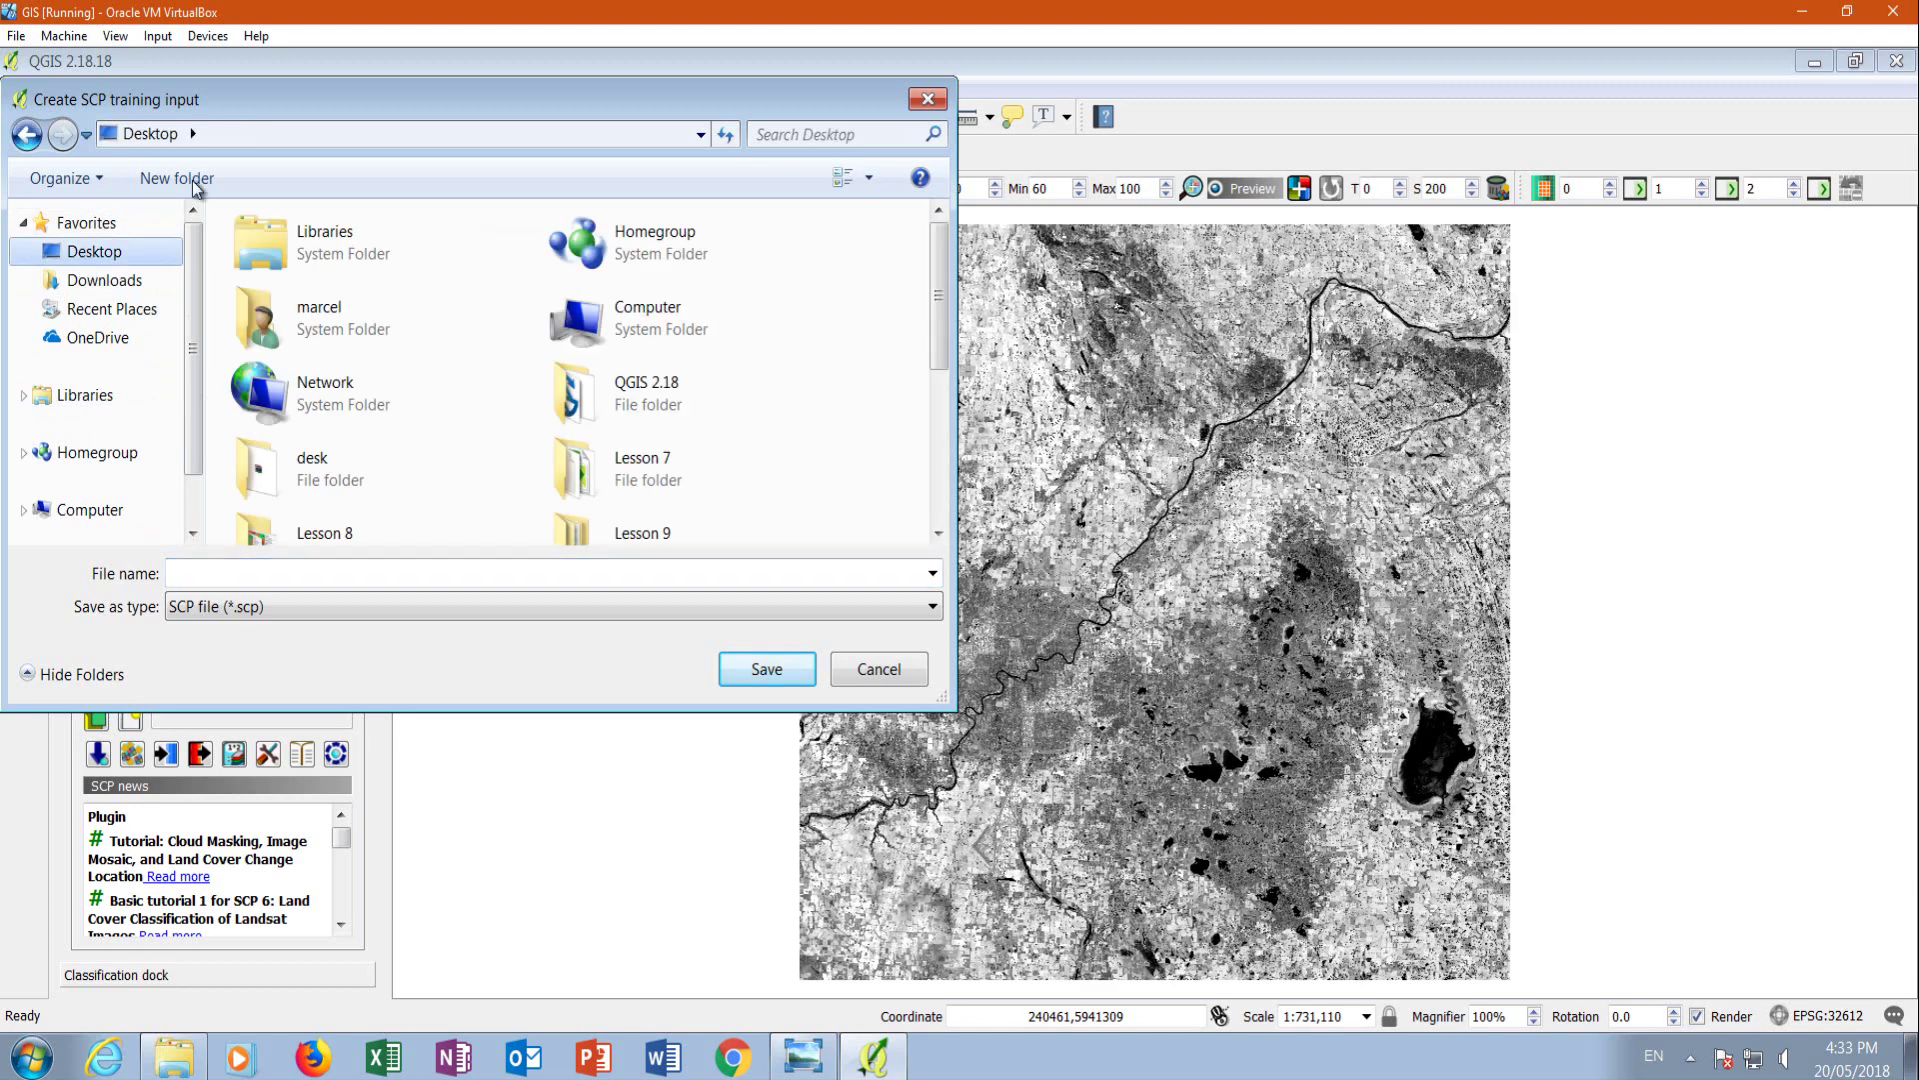
pyautogui.moveTo(930, 344); pyautogui.dragTo(929, 508)
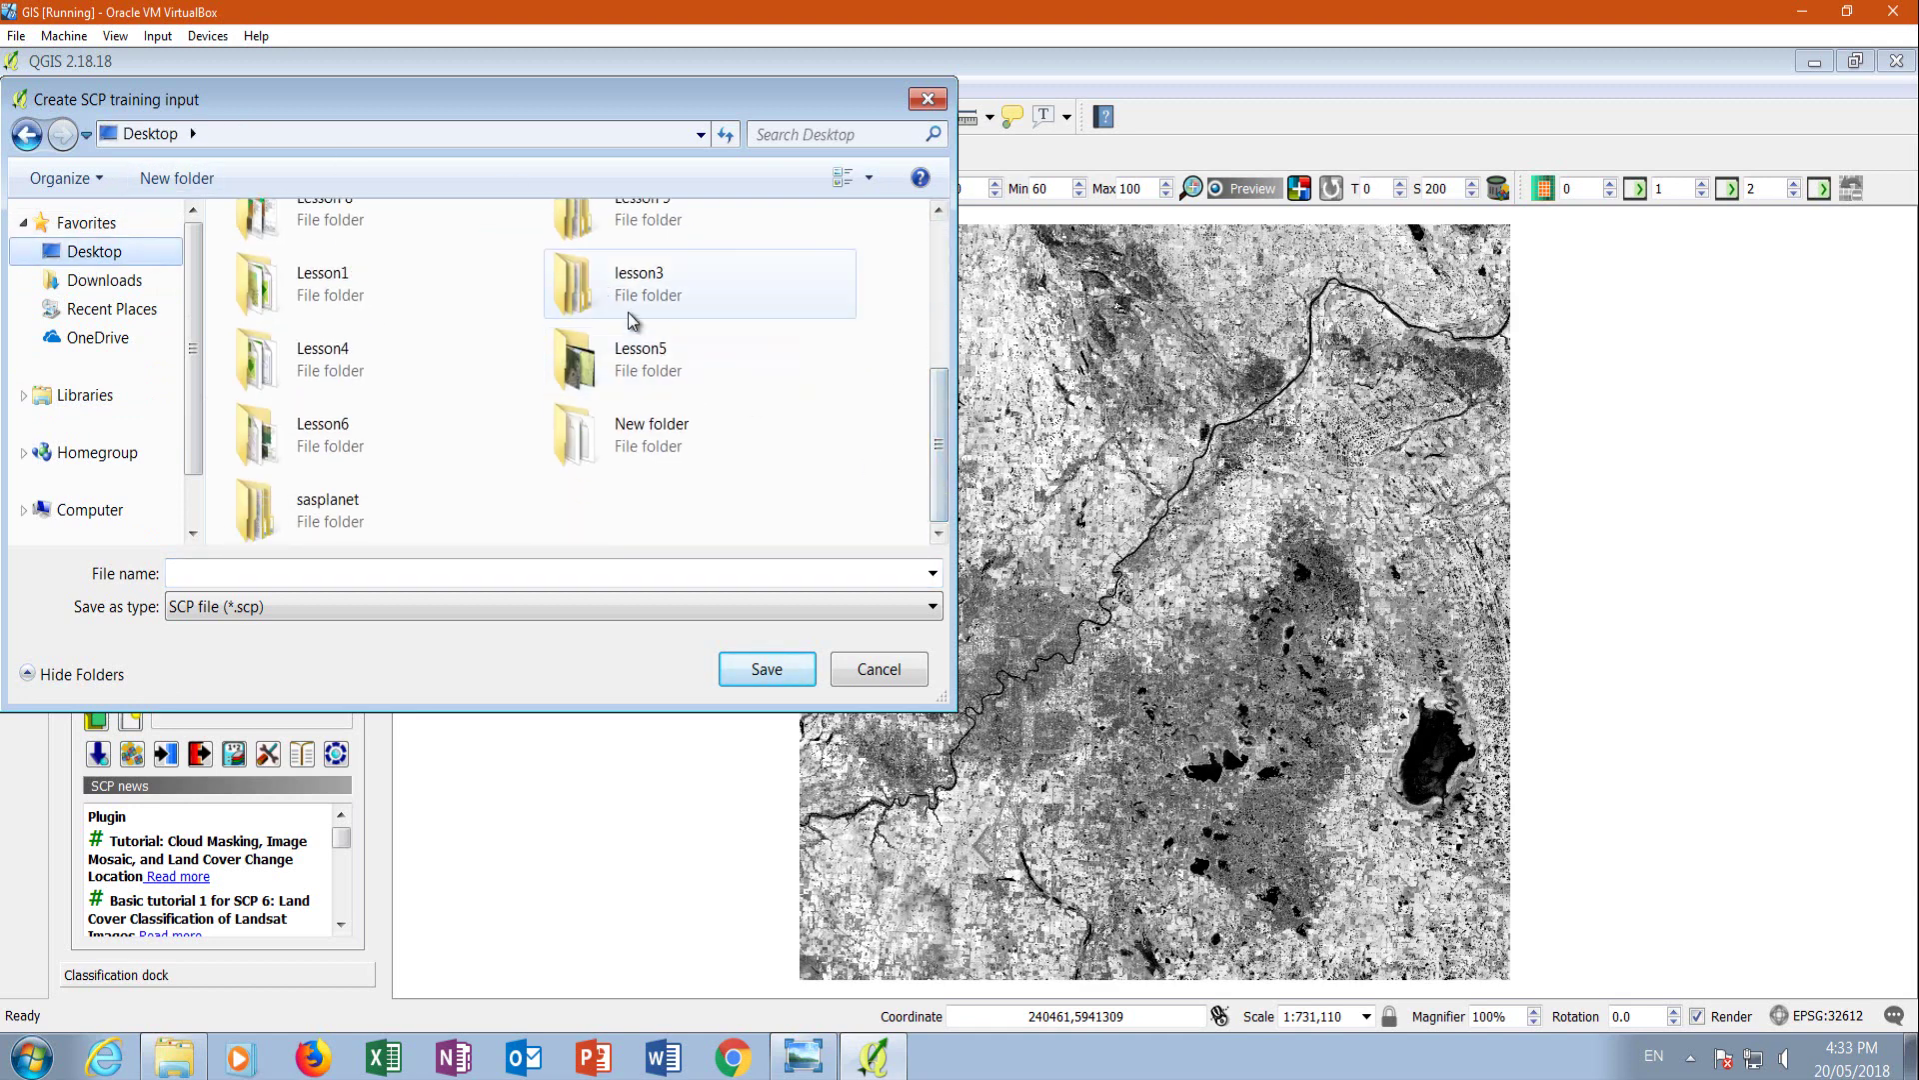
pyautogui.scroll(1, 662, 220)
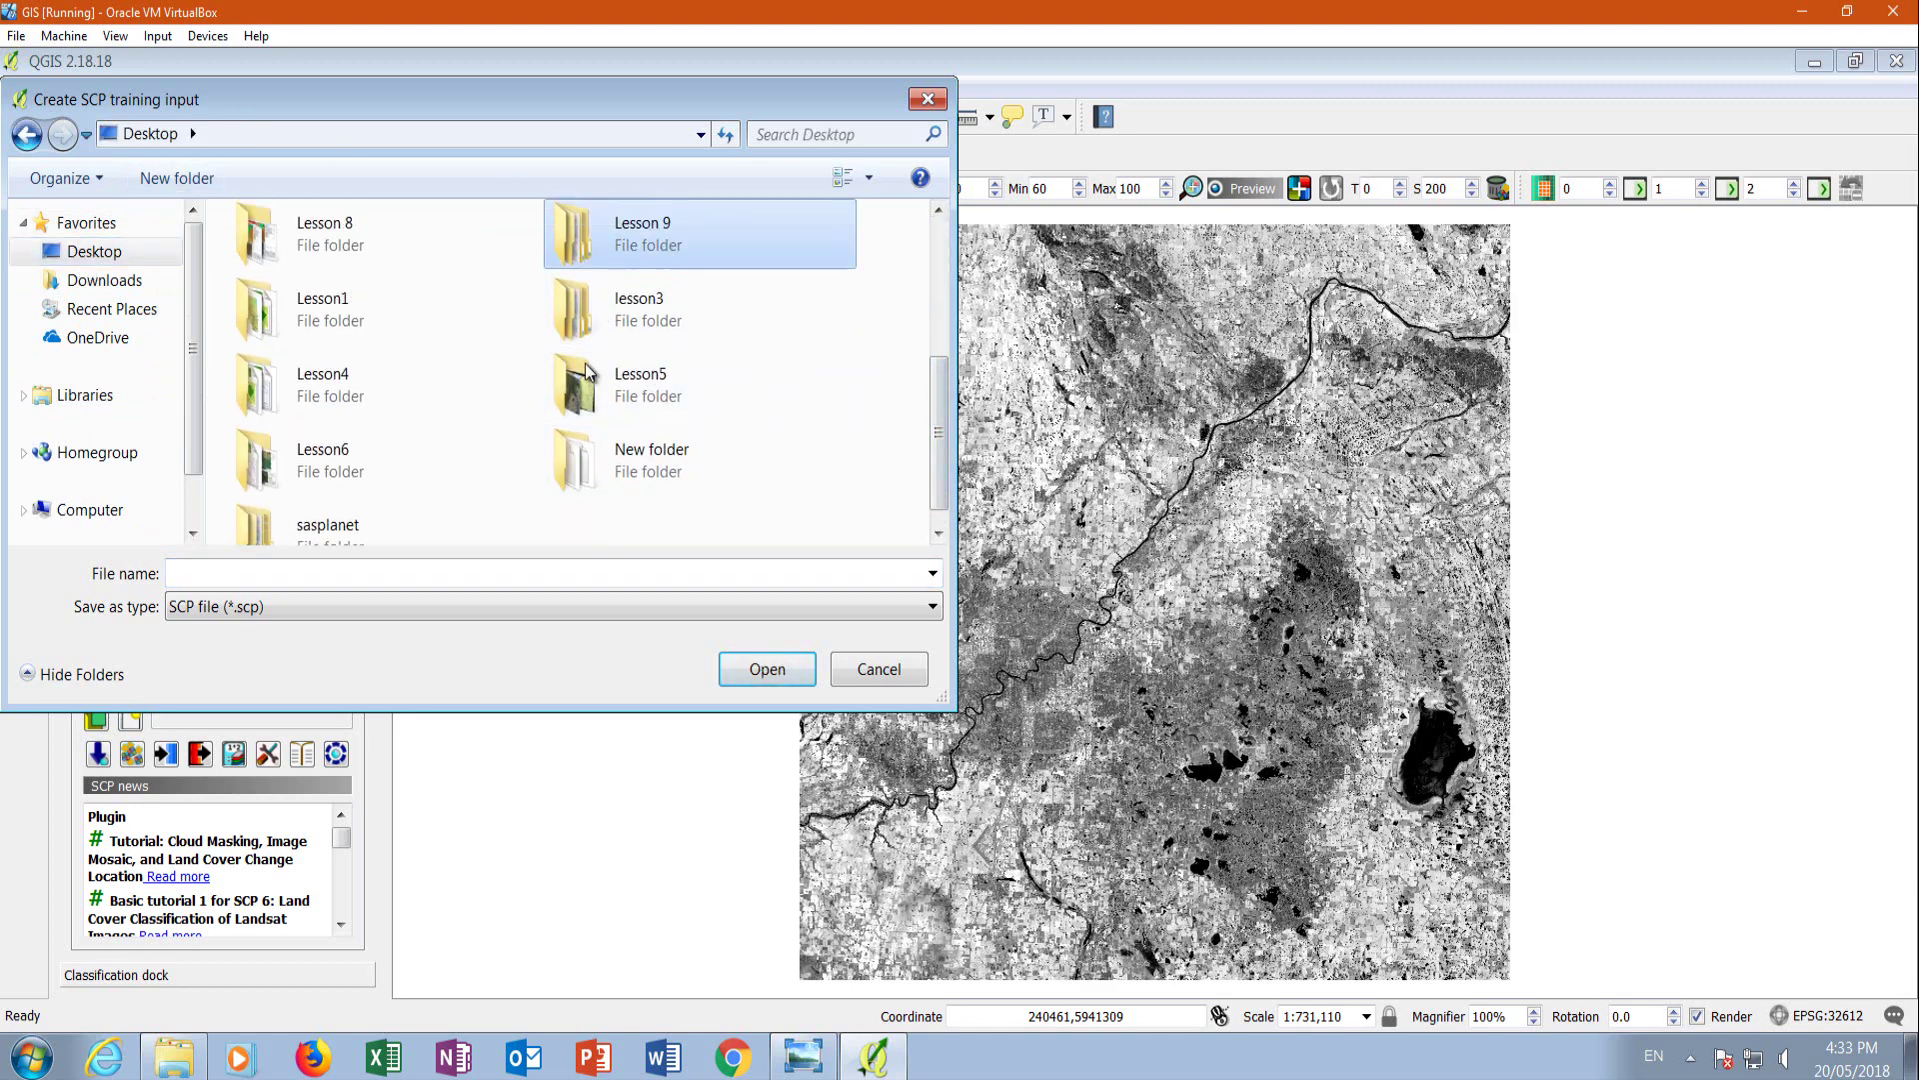
pyautogui.doubleClick(637, 218)
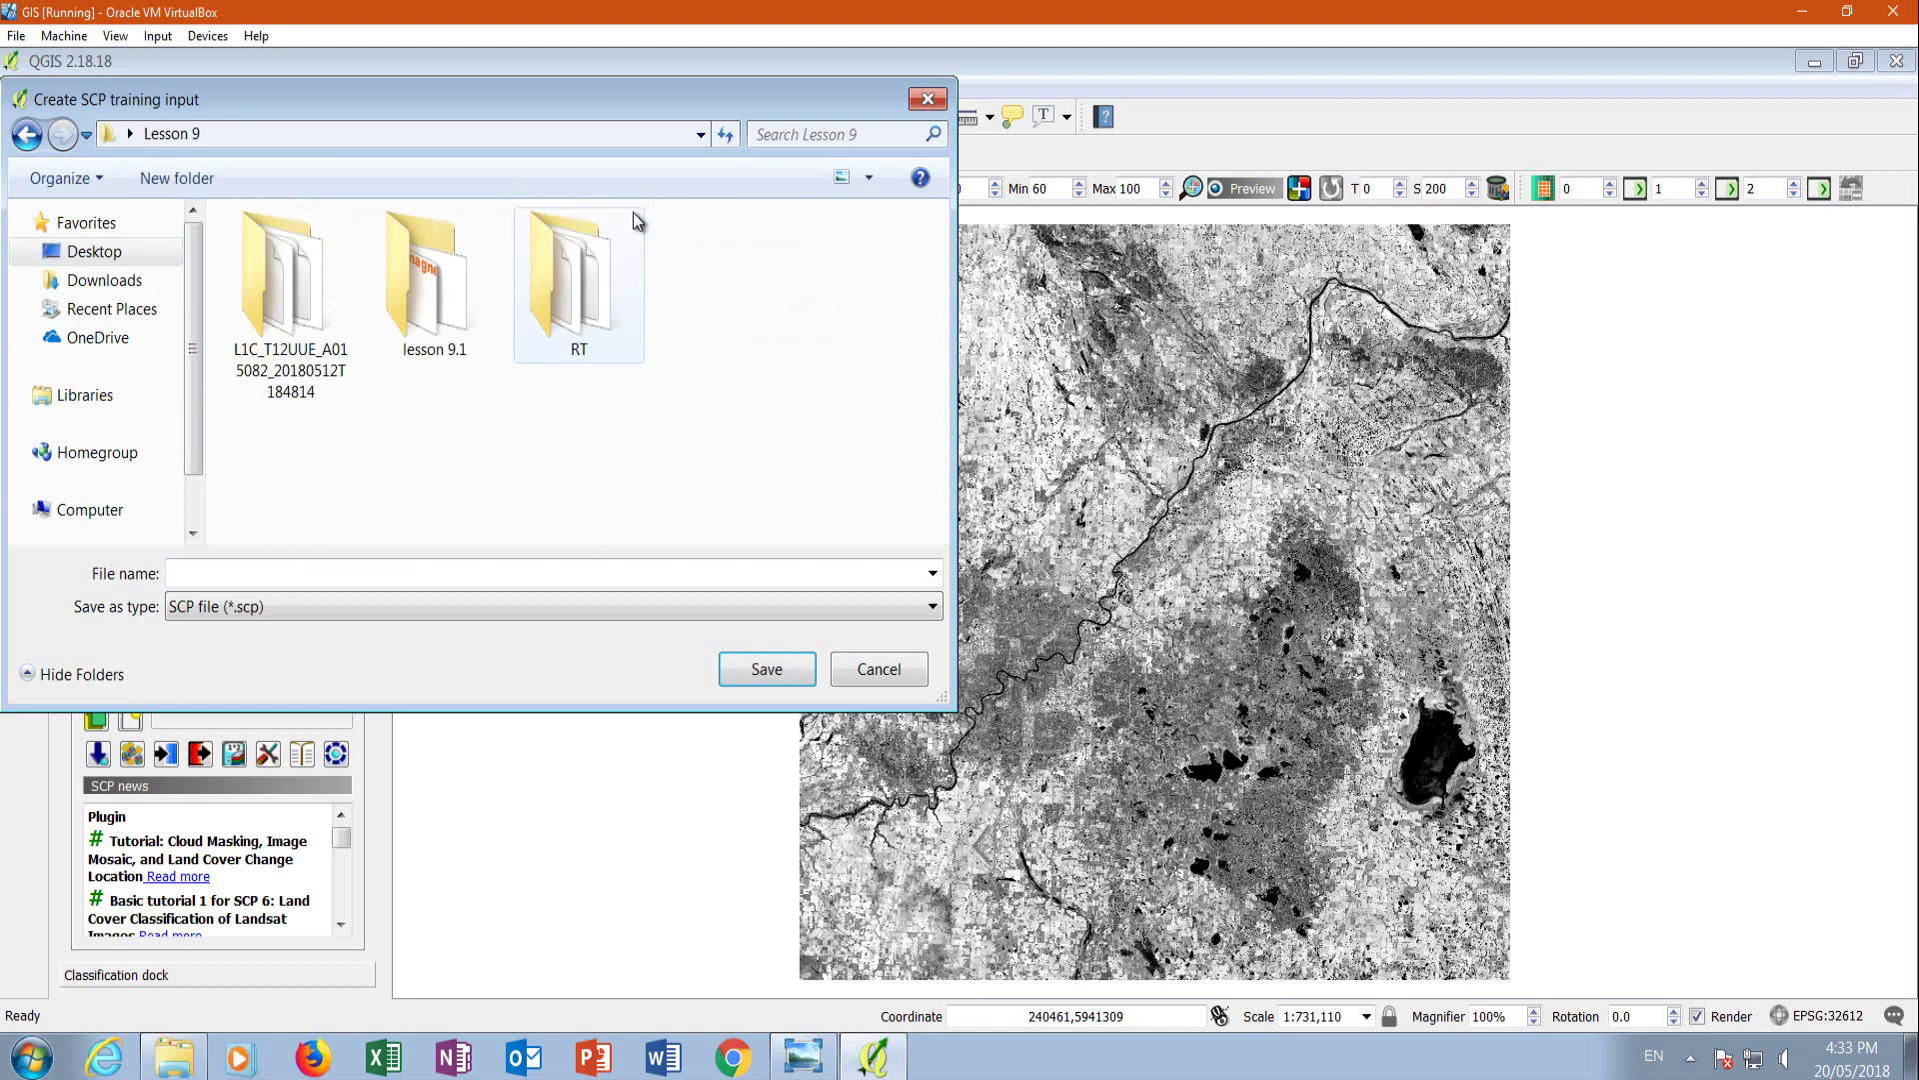
pyautogui.doubleClick(560, 290)
pyautogui.click(229, 564)
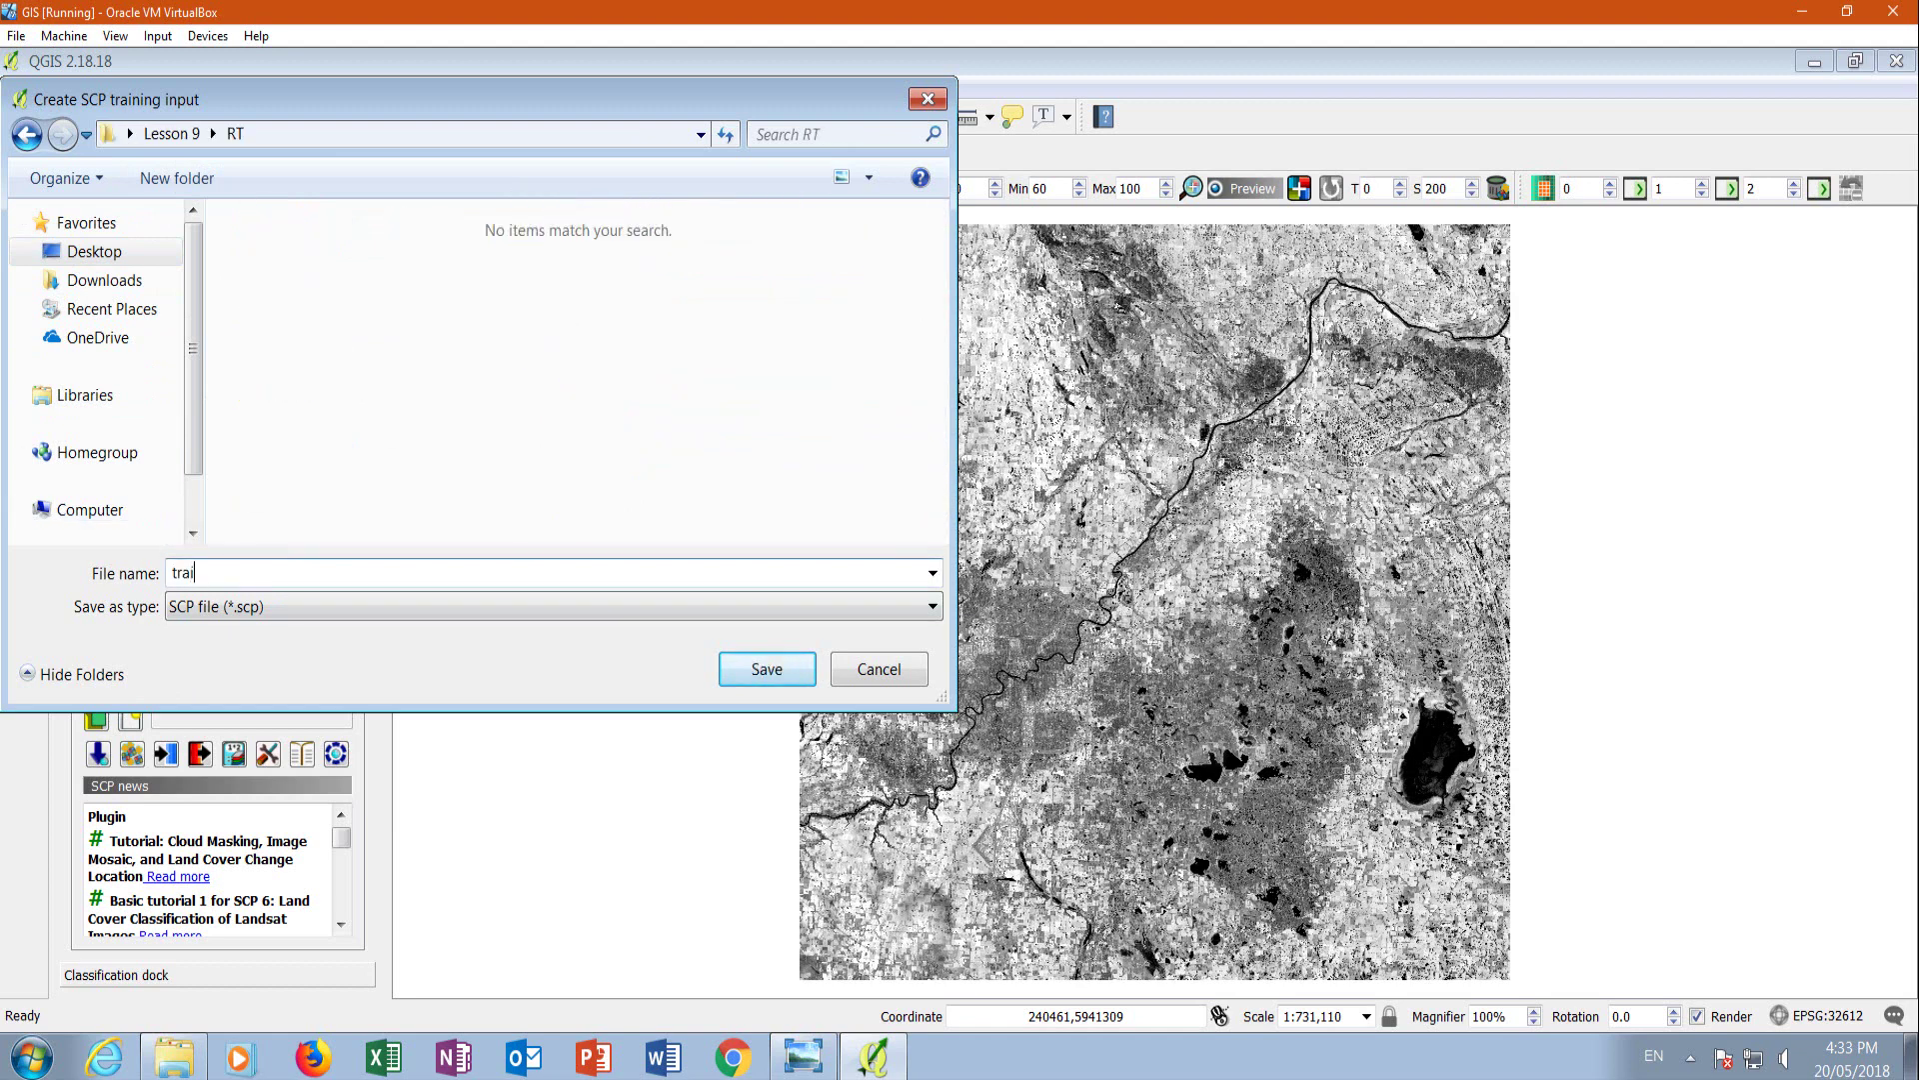
pyautogui.click(765, 671)
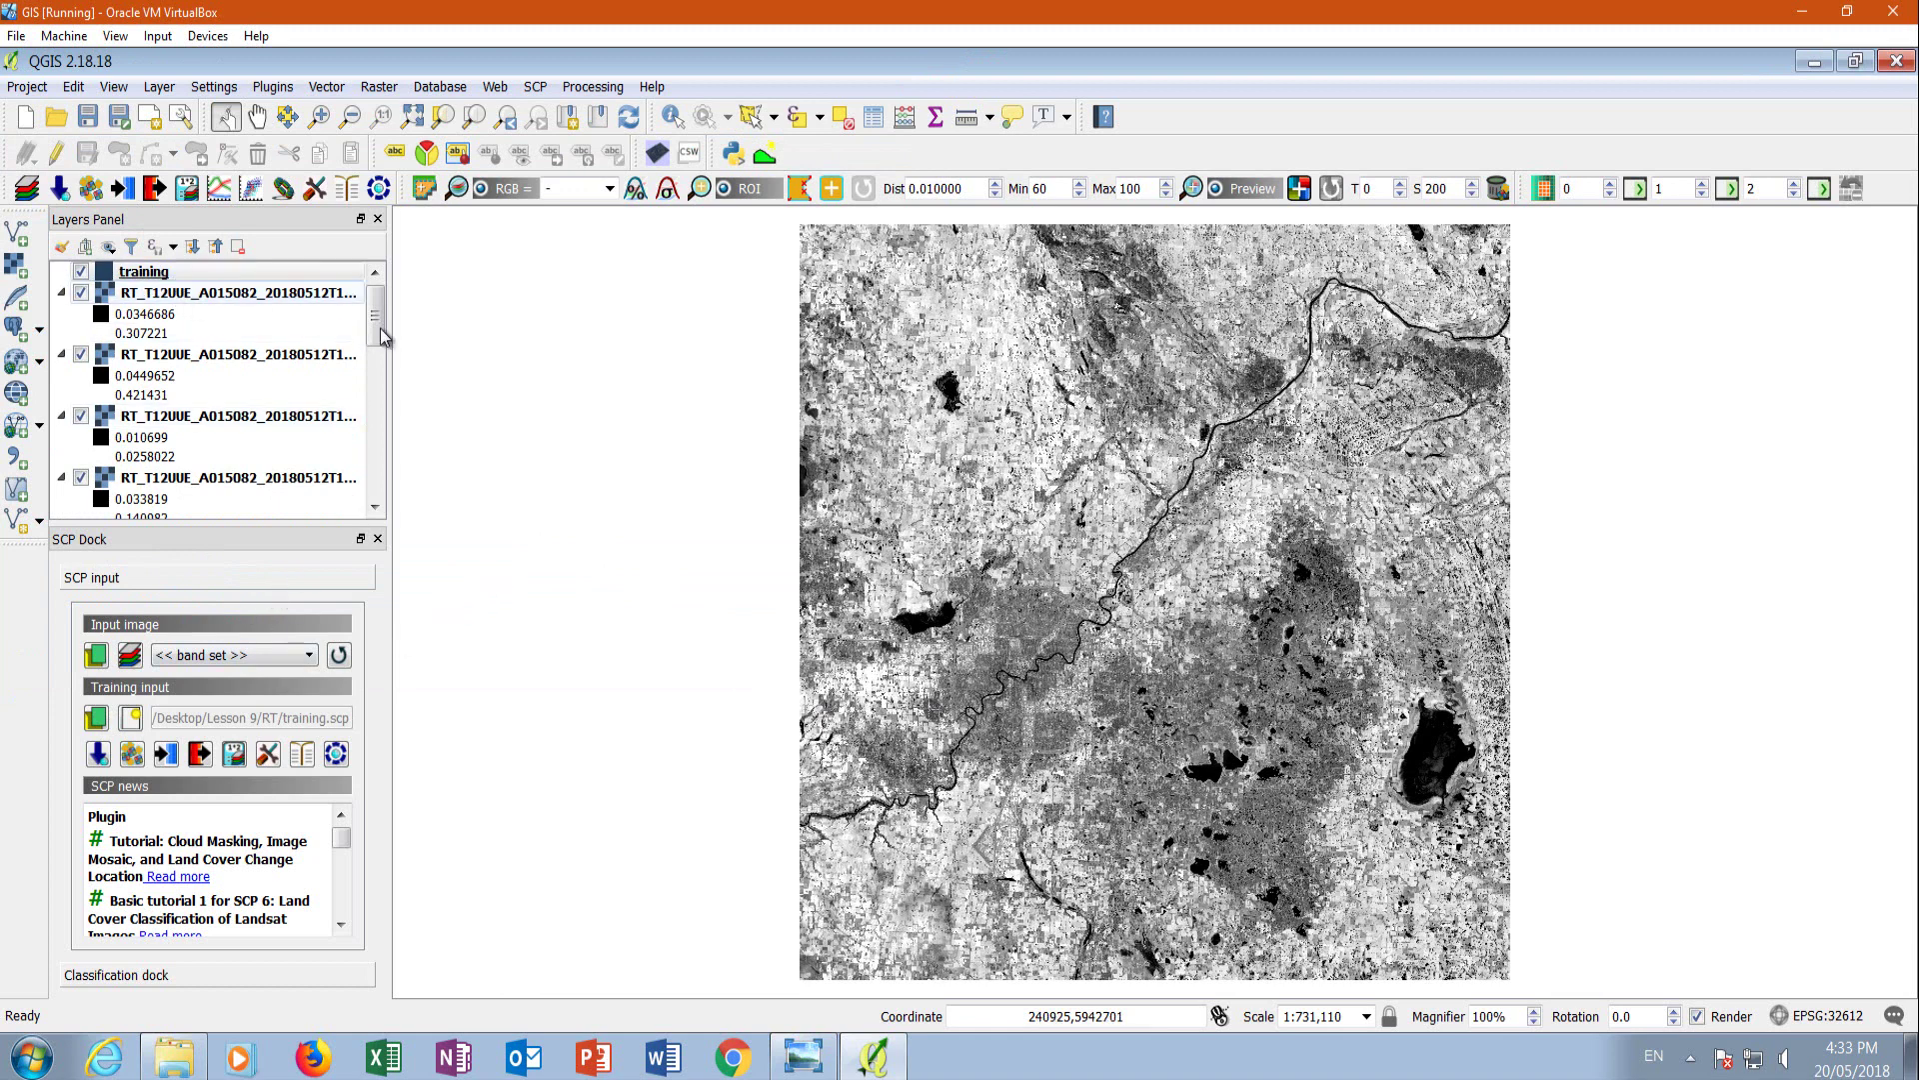
# Display the band set as an RGB 3-2-1 colour composite.
pyautogui.click(610, 189)
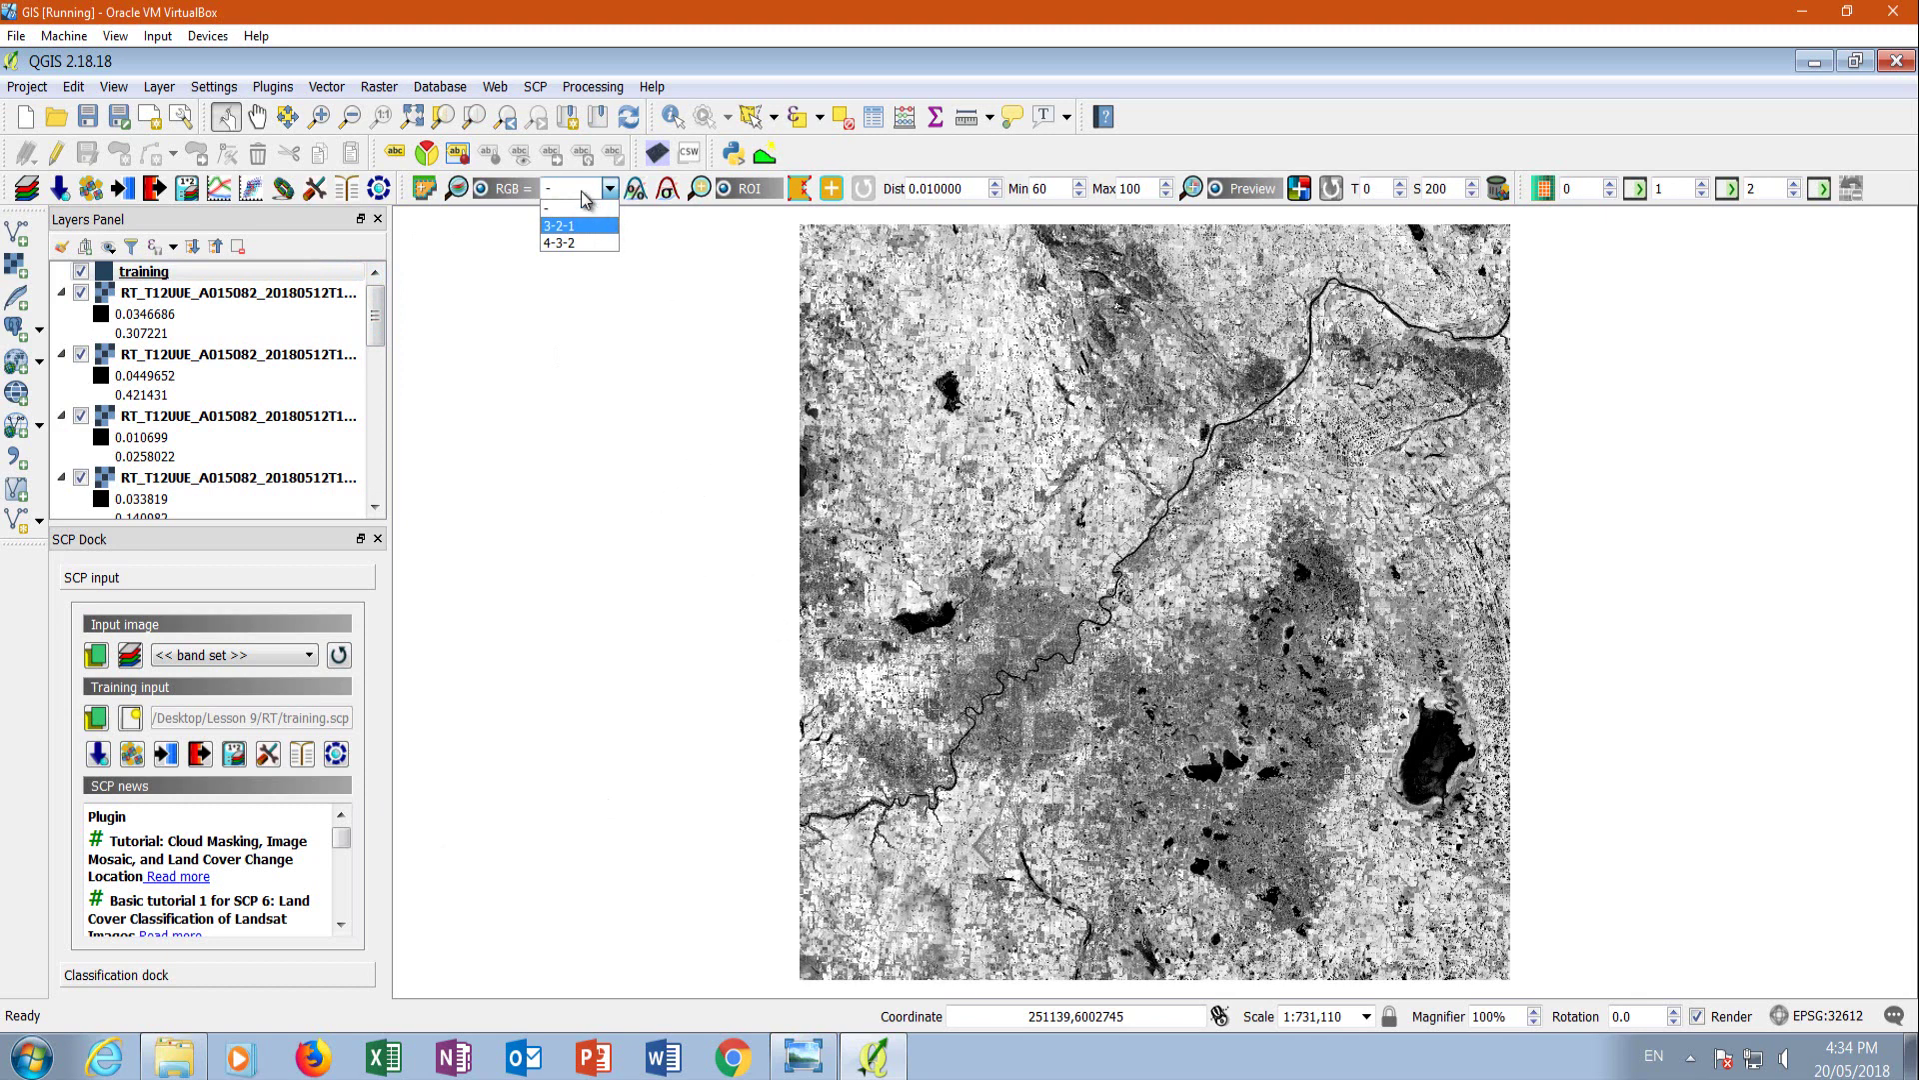
pyautogui.click(557, 226)
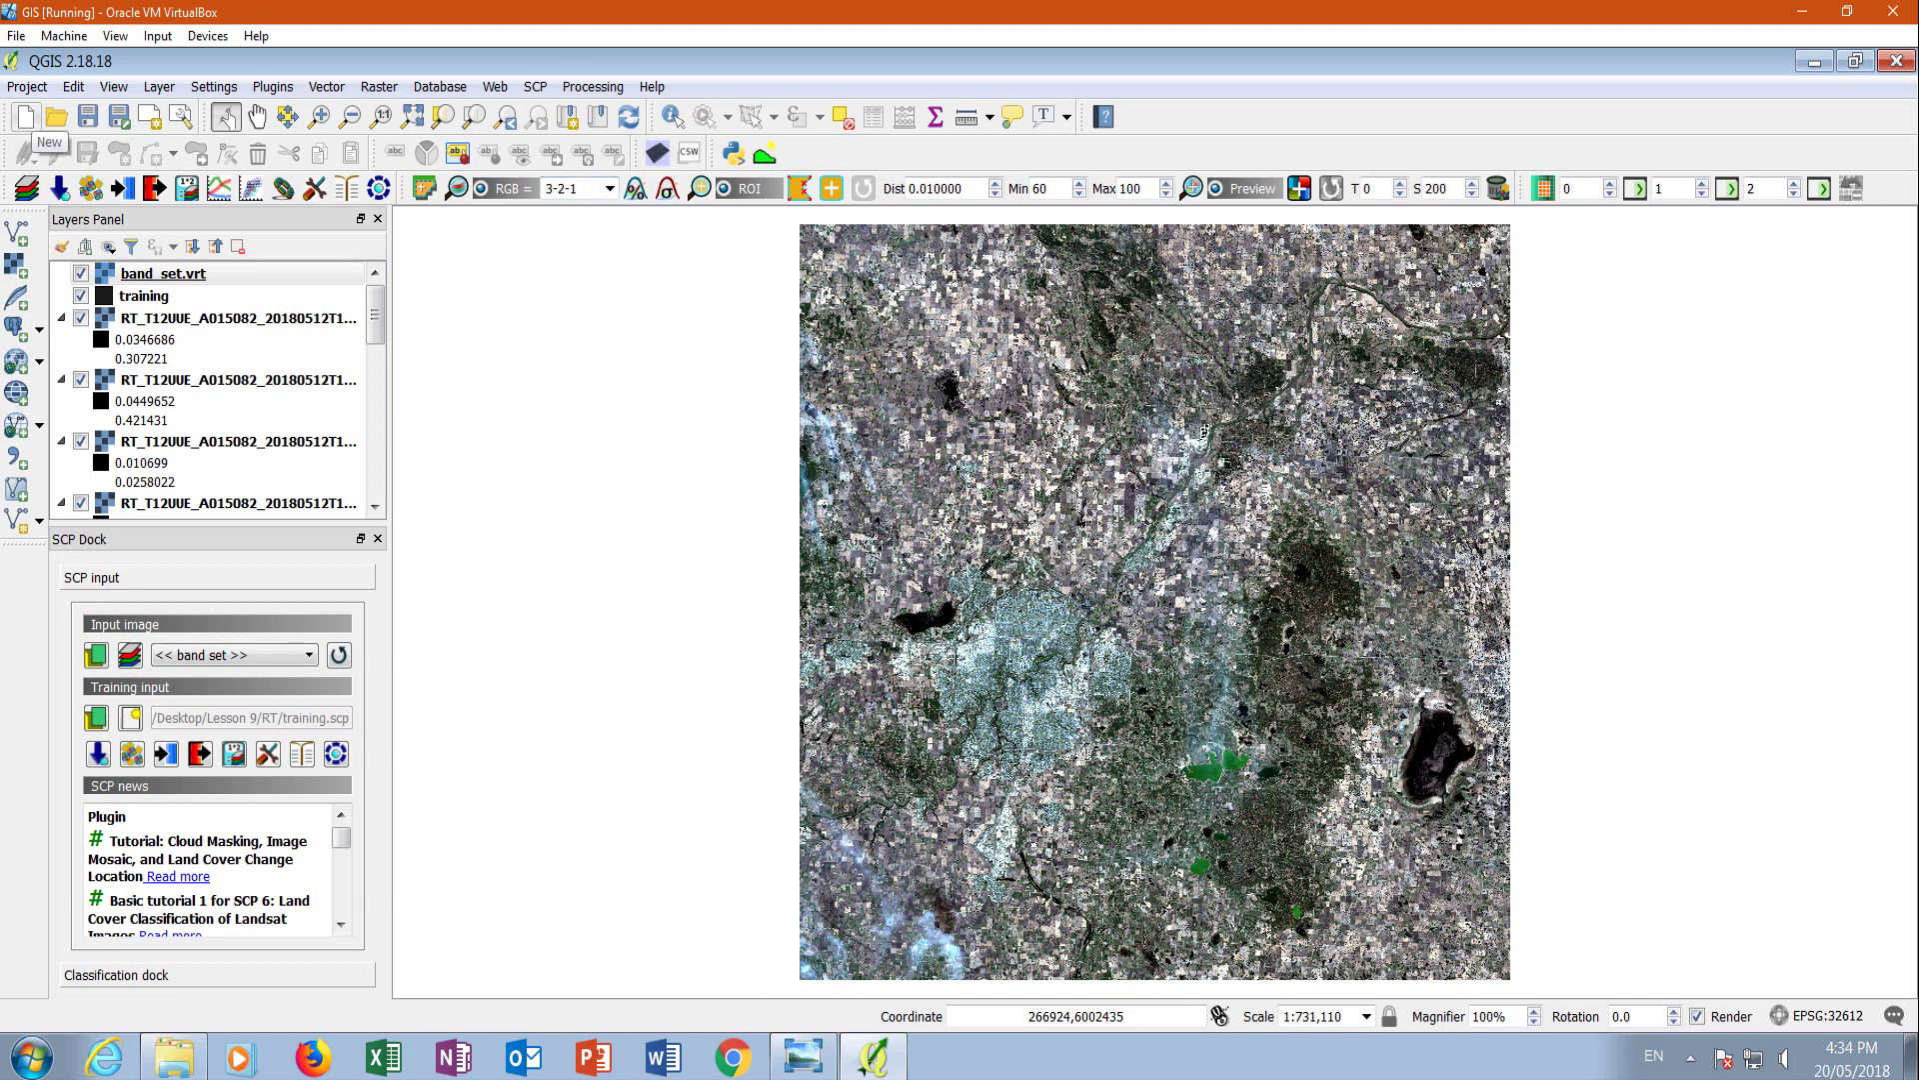
# Bring up the bandas Sentinel 2A workbook in Excel, and examine the row numbering of each band in the plugin's enlarged band set definition.
pyautogui.click(384, 1057)
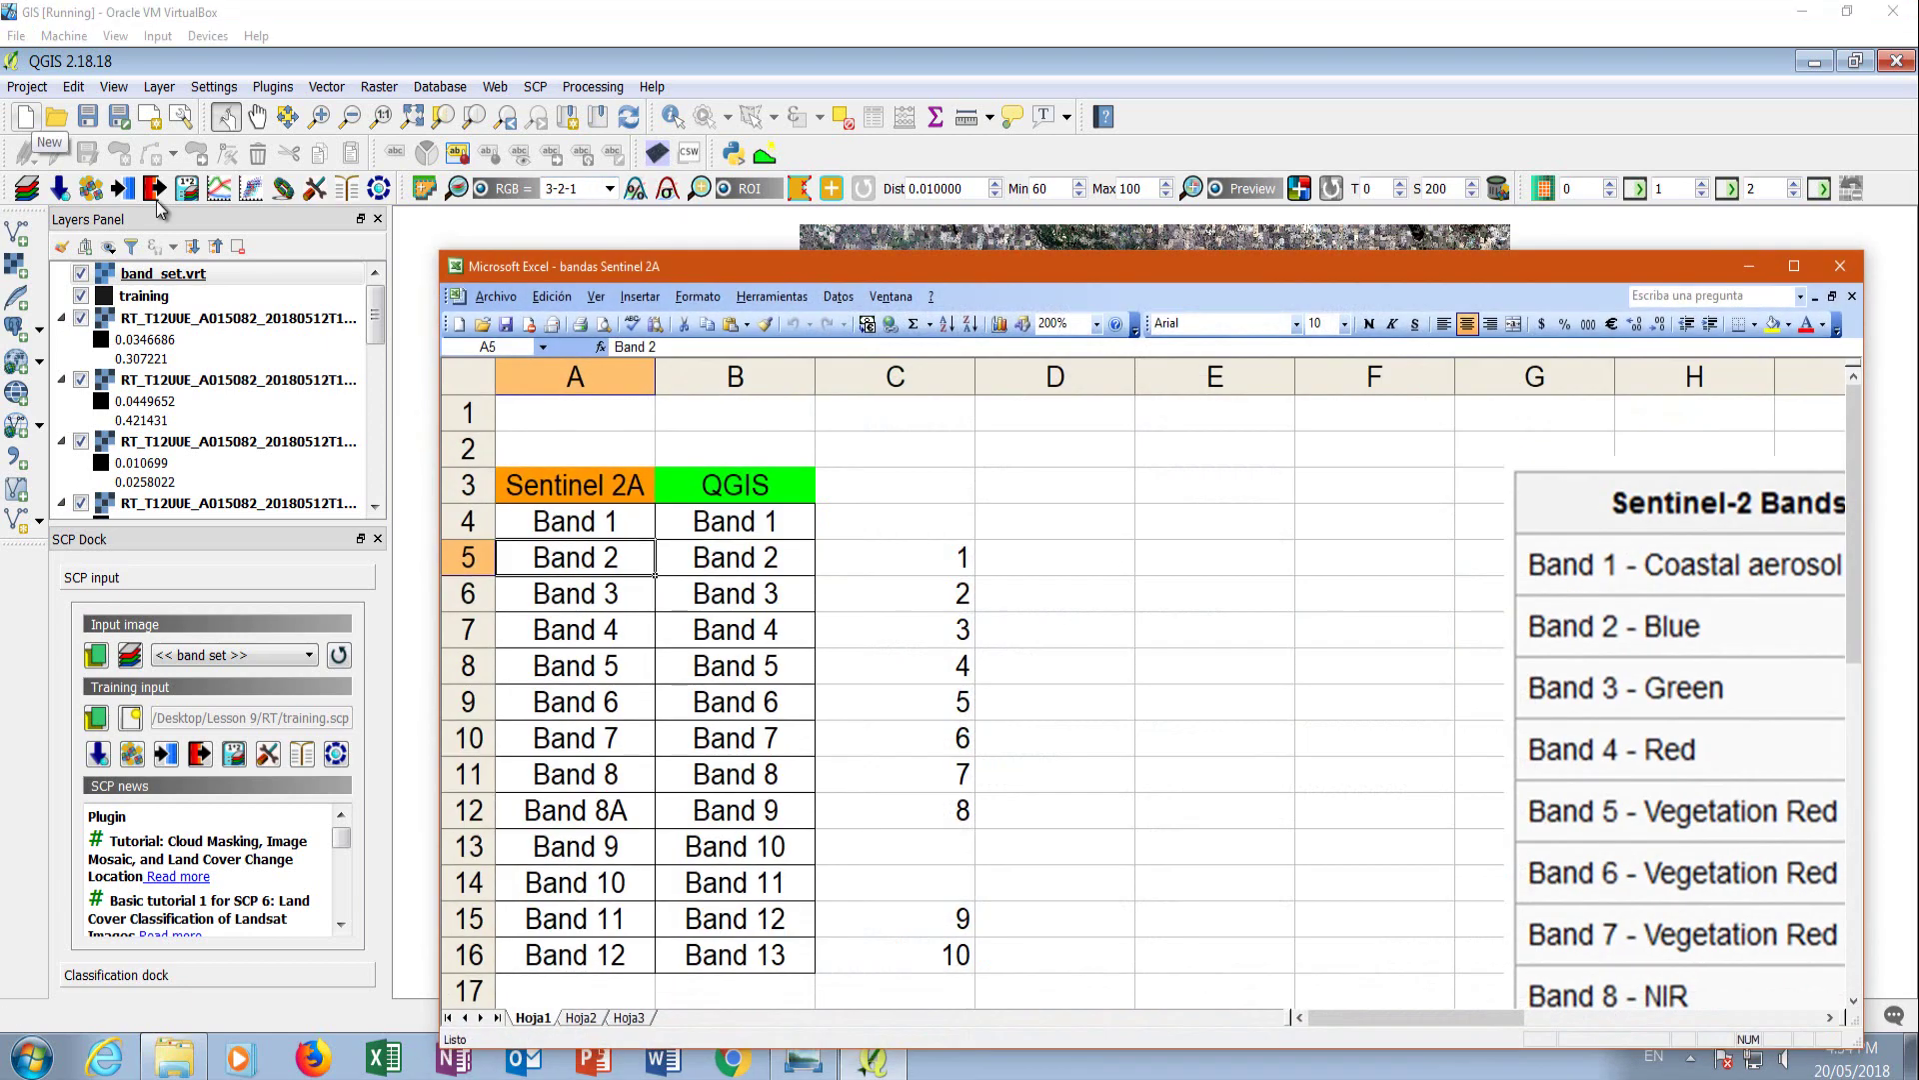
pyautogui.moveTo(1050, 266); pyautogui.dragTo(1046, 218)
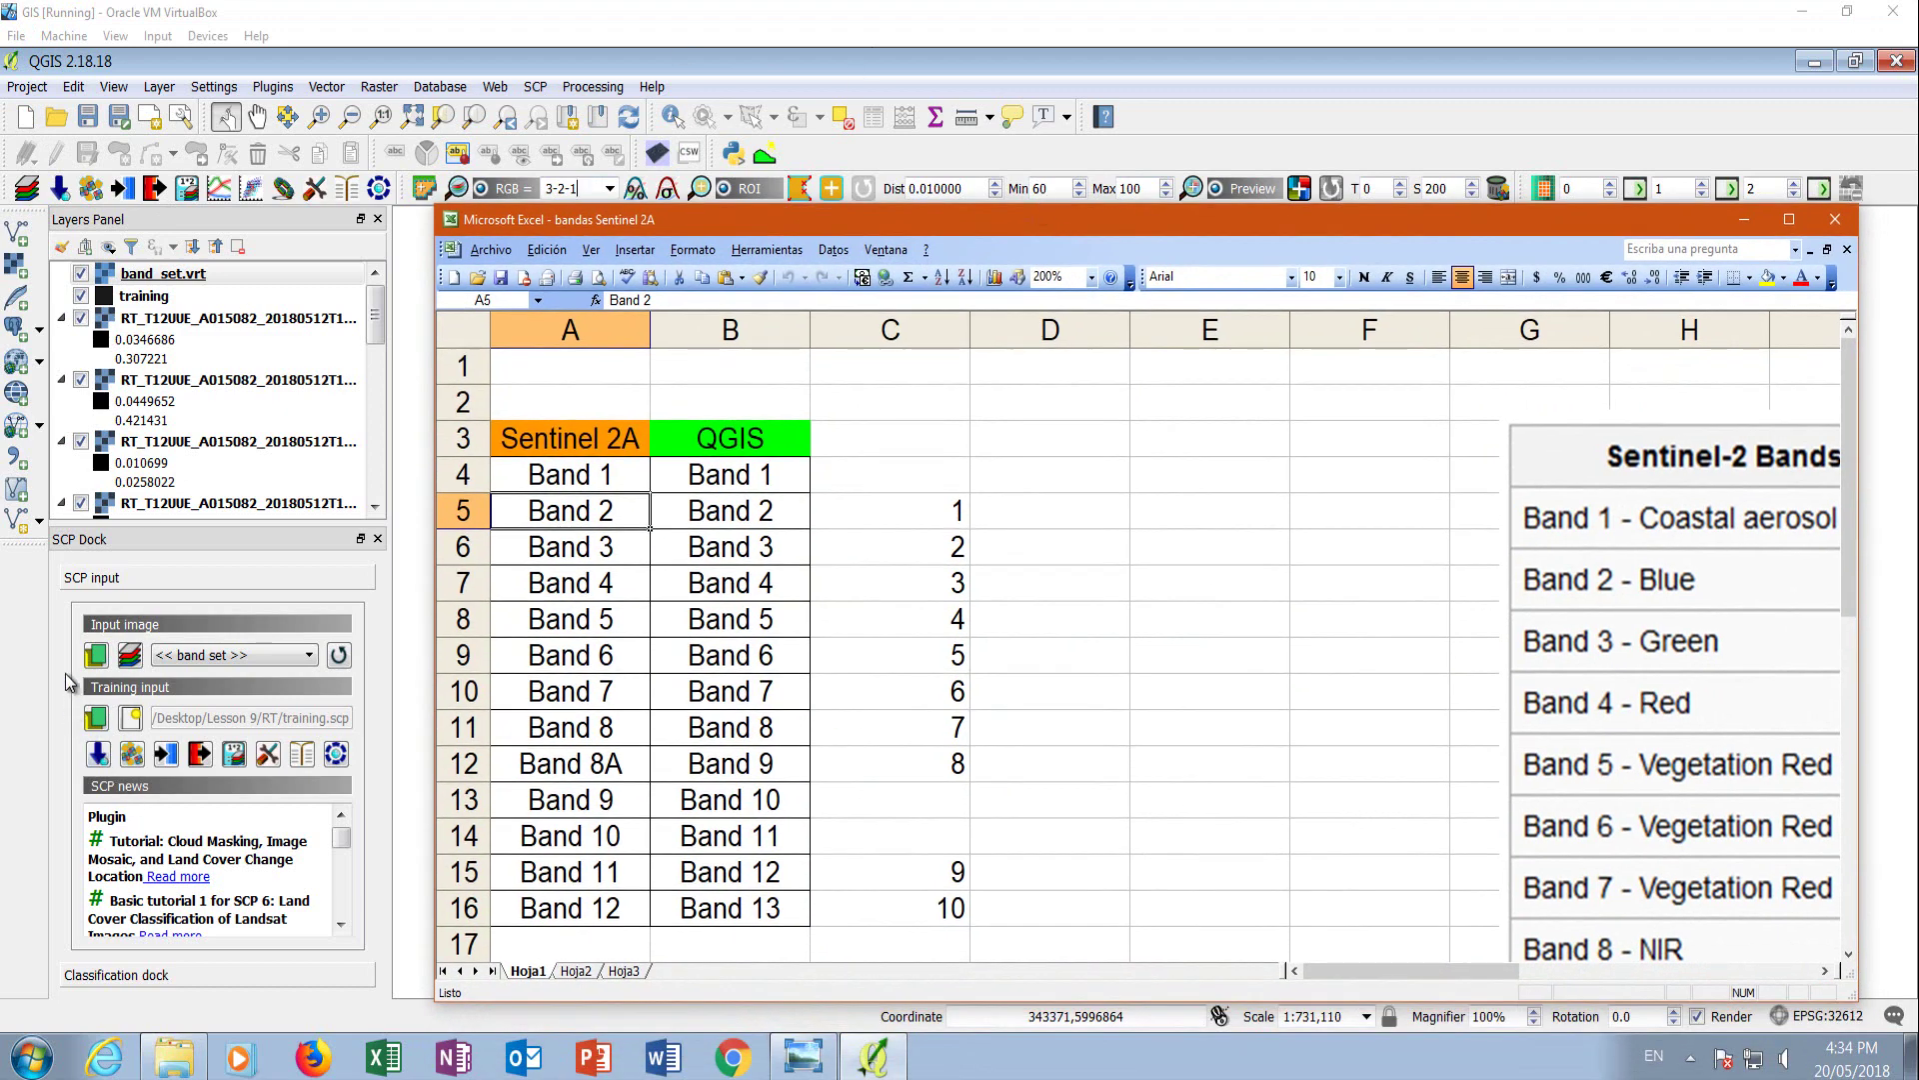
pyautogui.click(125, 661)
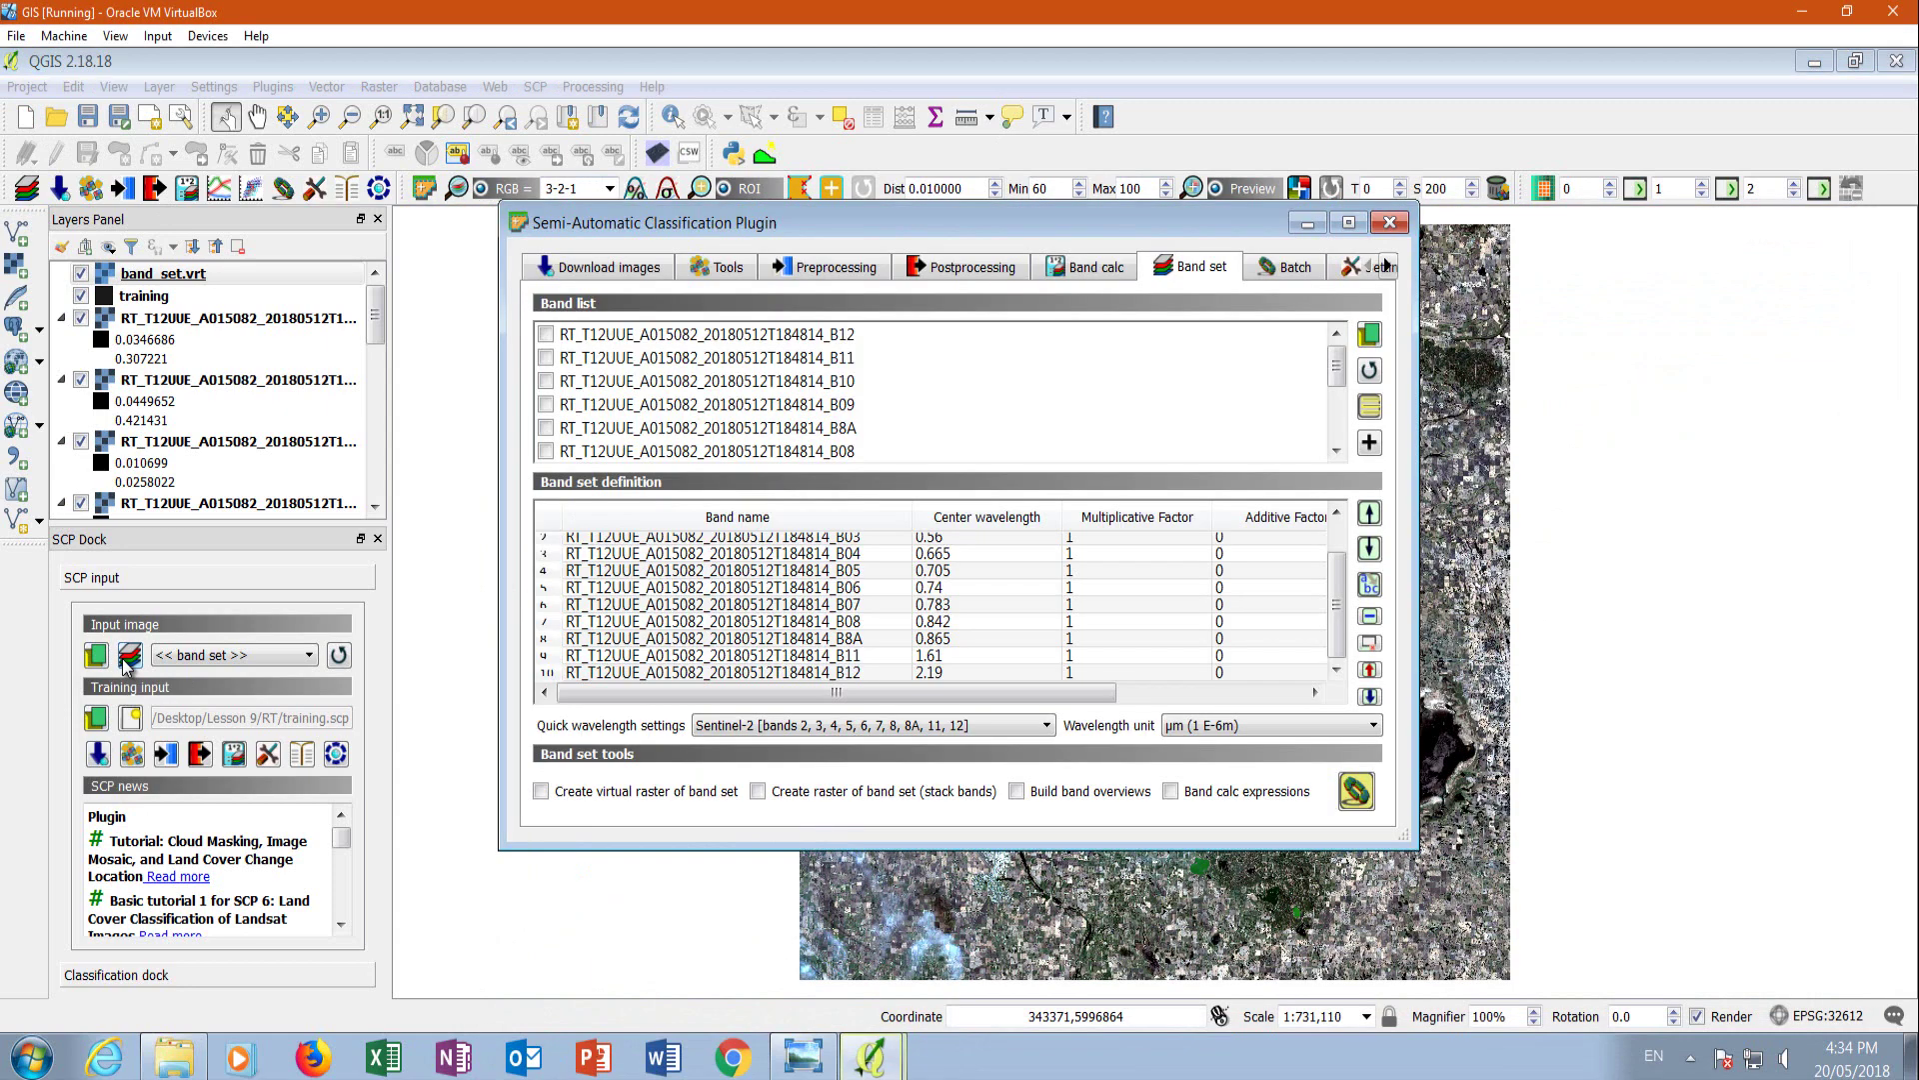
pyautogui.moveTo(1336, 605); pyautogui.dragTo(1339, 536)
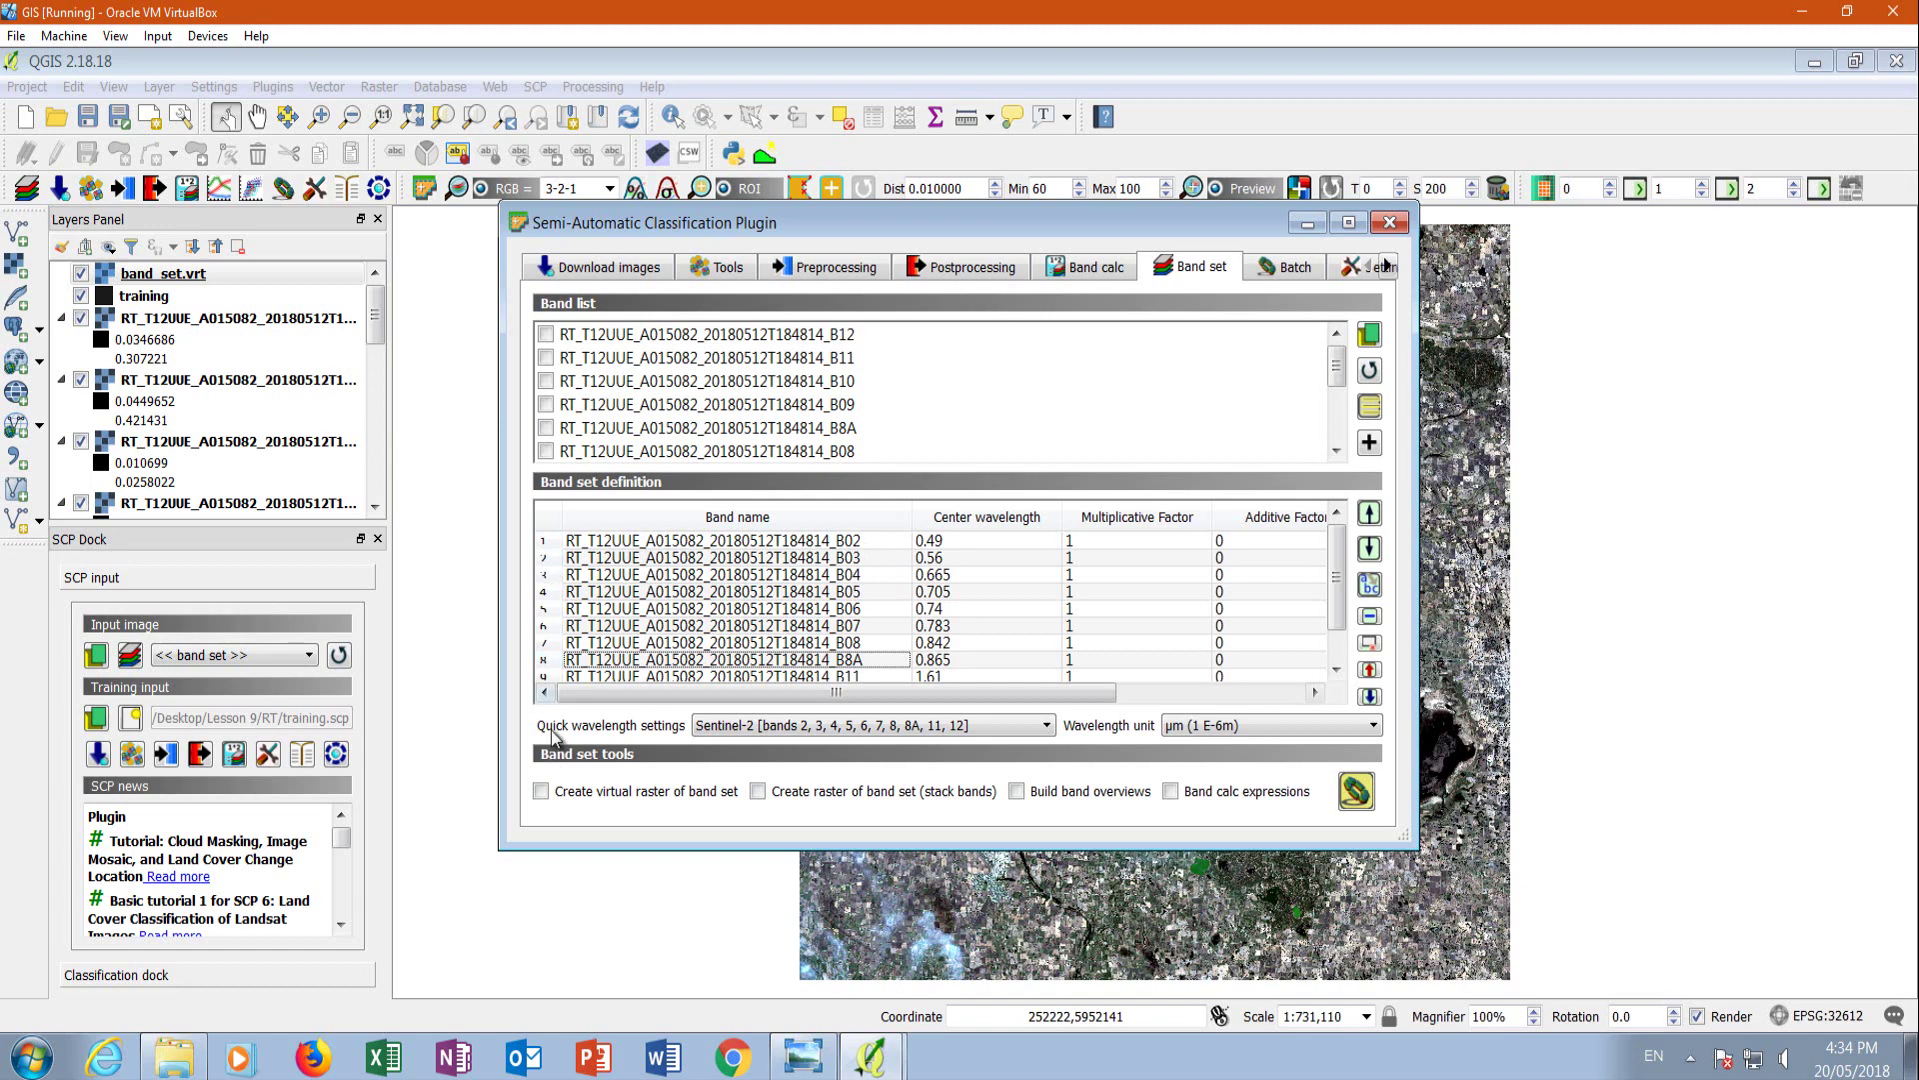
pyautogui.moveTo(799, 878); pyautogui.dragTo(785, 1010)
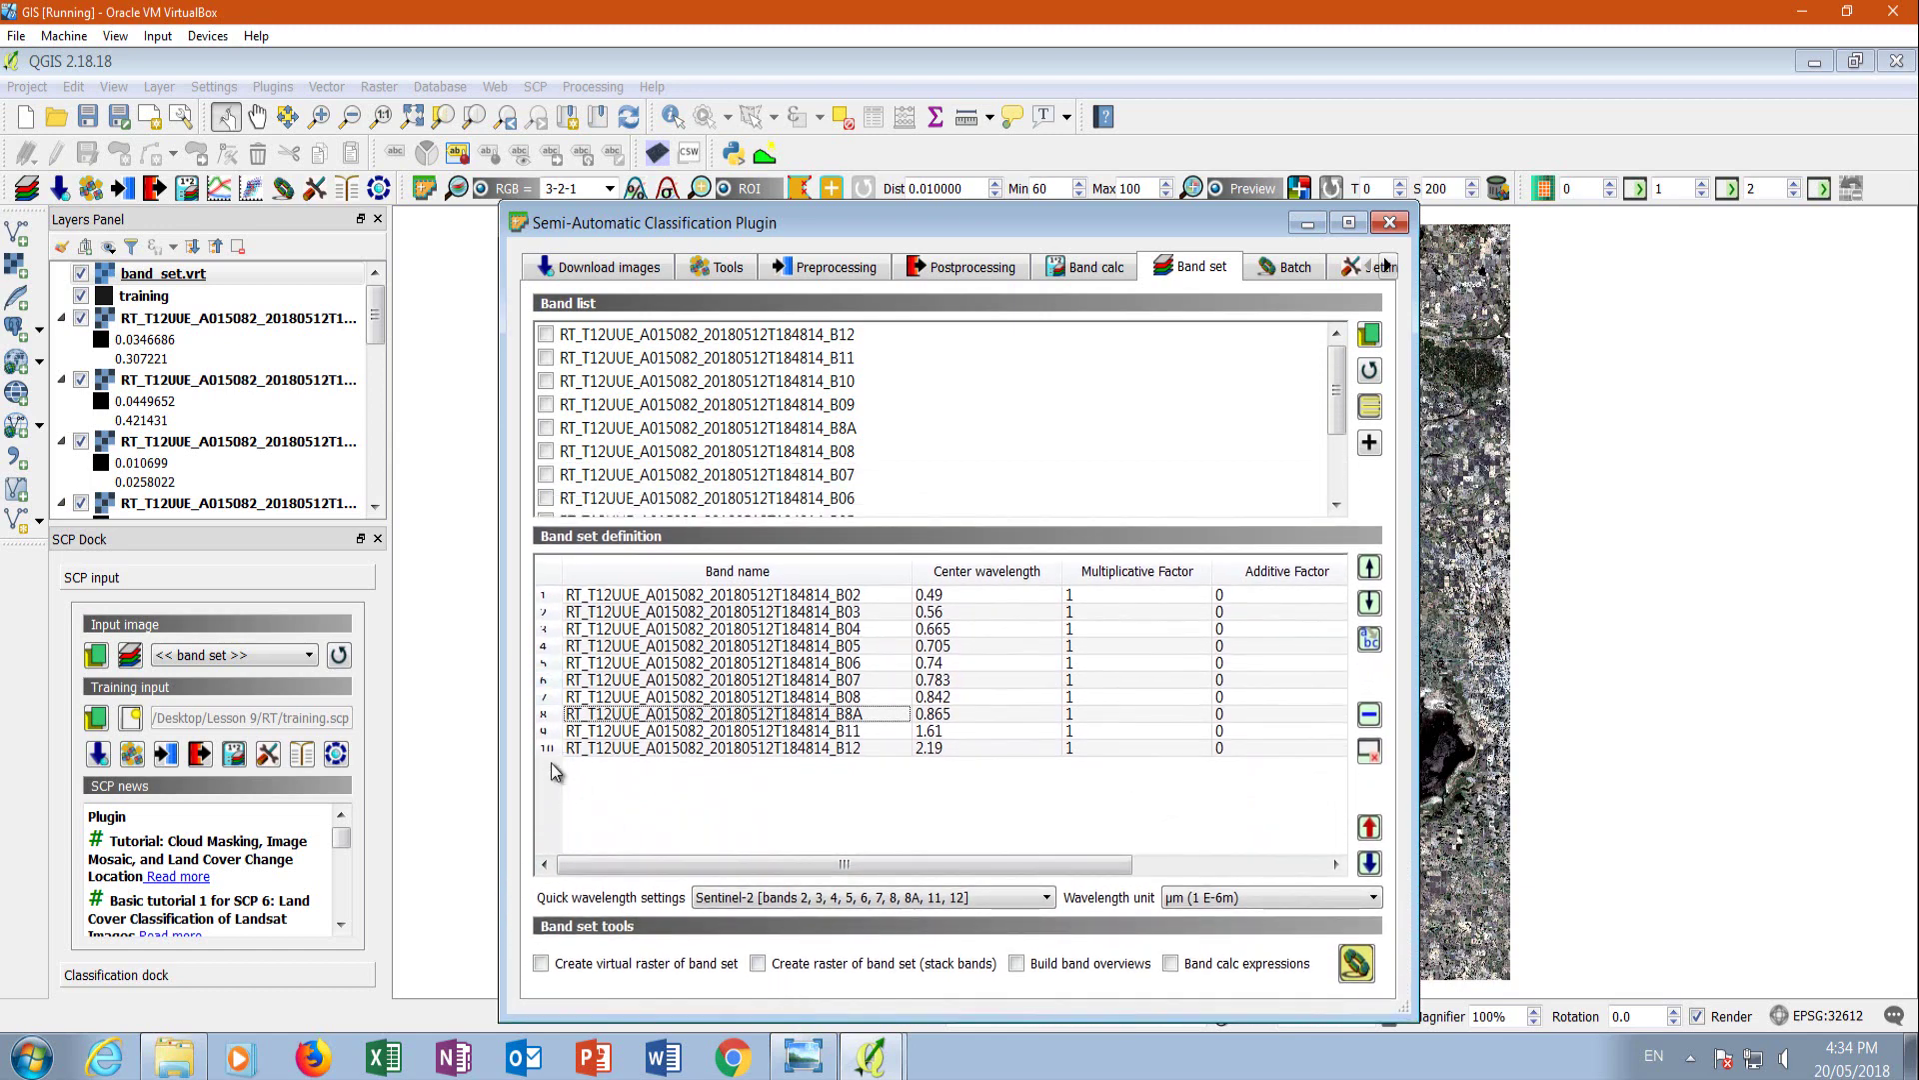
pyautogui.moveTo(550, 757); pyautogui.dragTo(551, 737)
pyautogui.moveTo(556, 603); pyautogui.dragTo(552, 643)
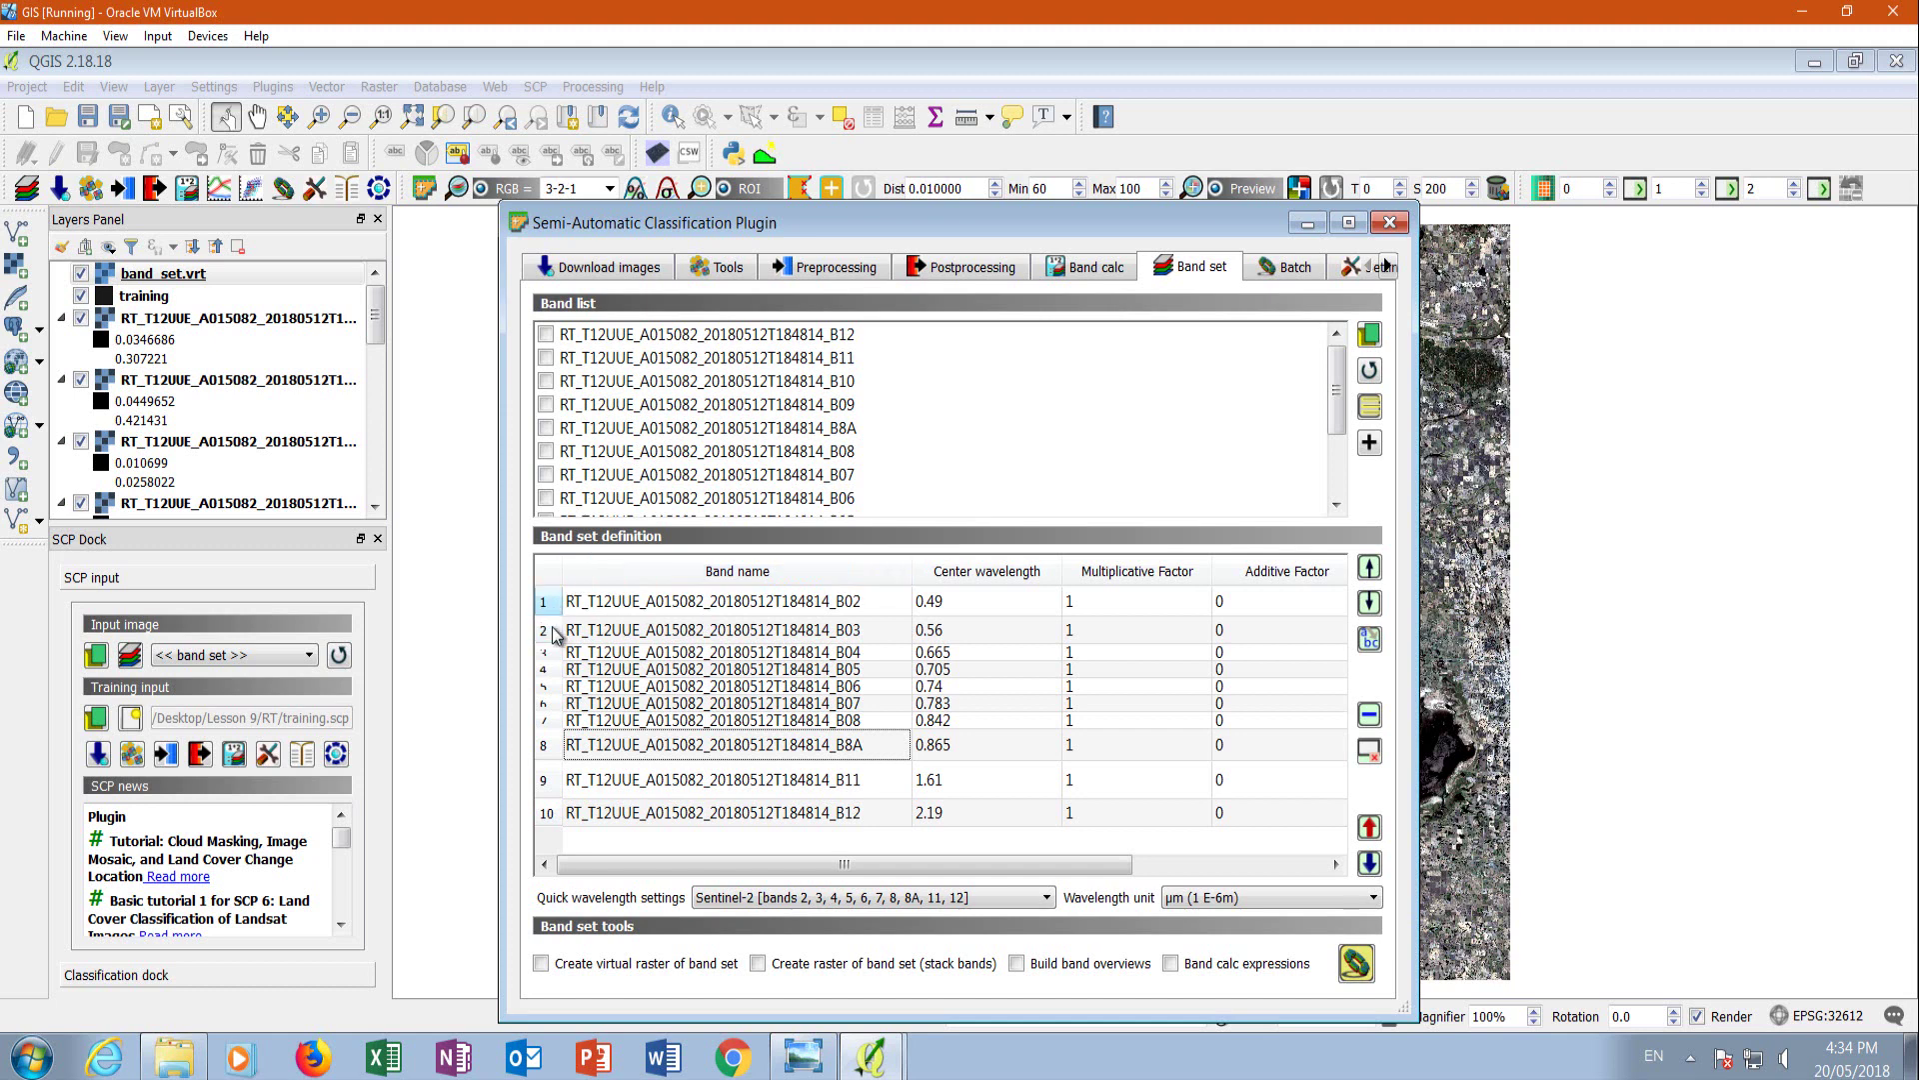
pyautogui.moveTo(548, 666); pyautogui.dragTo(548, 776)
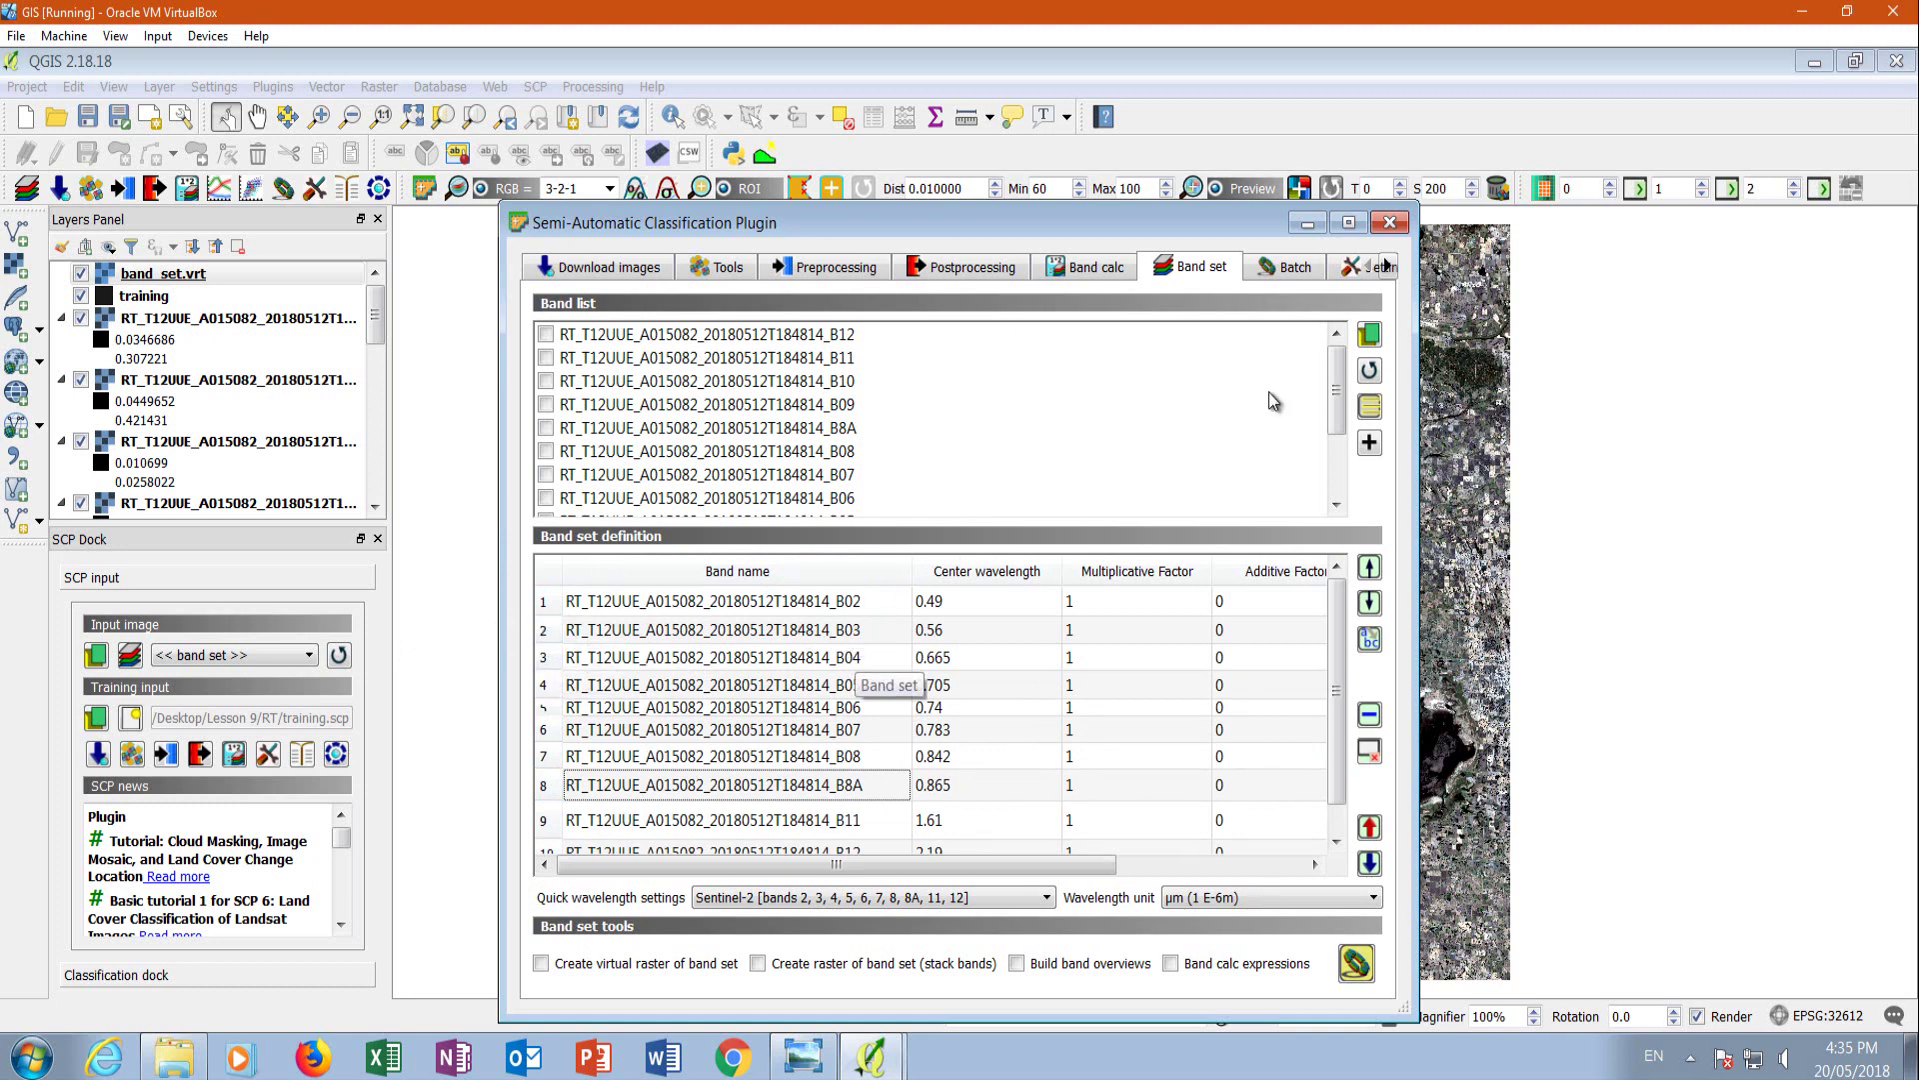
pyautogui.click(1316, 224)
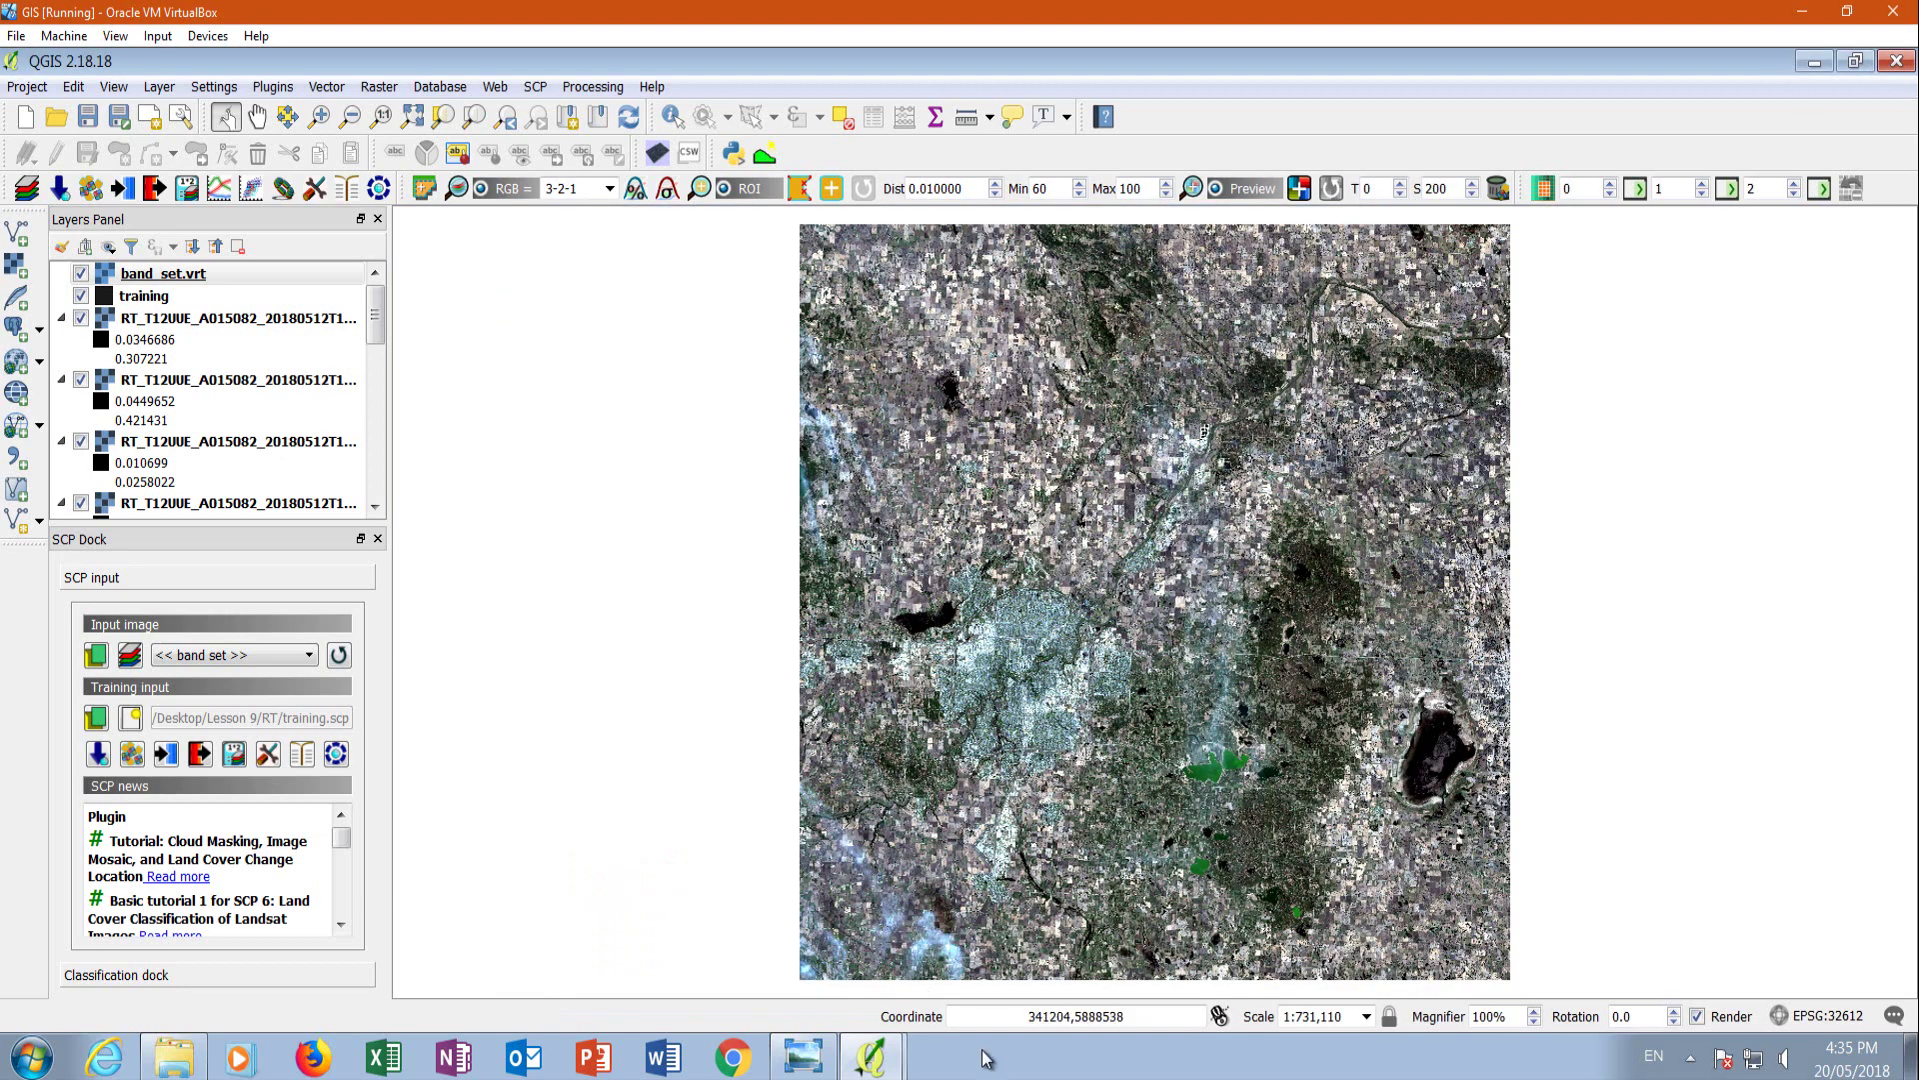
# Switch to Excel to compare the Sentinel 2A band names with their band set positions, and minimize the workbook.
pyautogui.hotkey('alt', 'Tab')
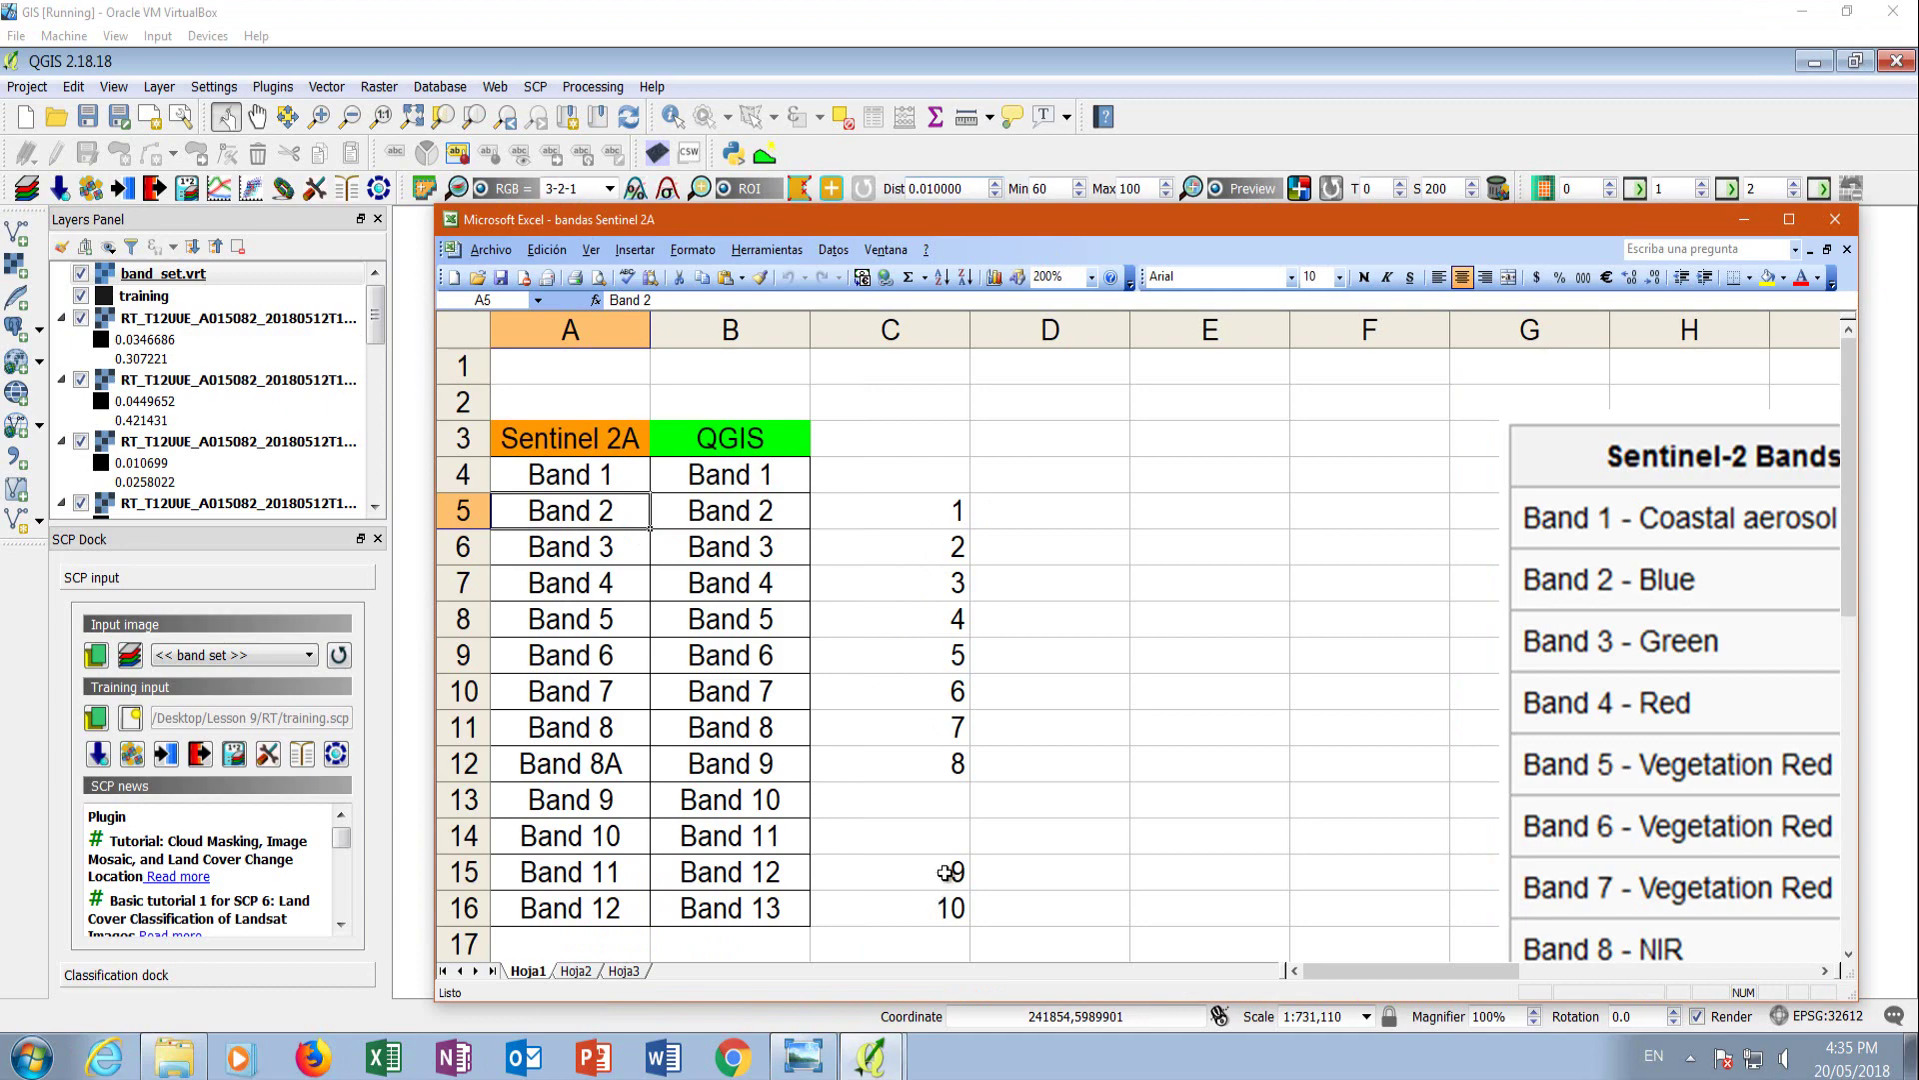
pyautogui.moveTo(958, 228); pyautogui.dragTo(895, 272)
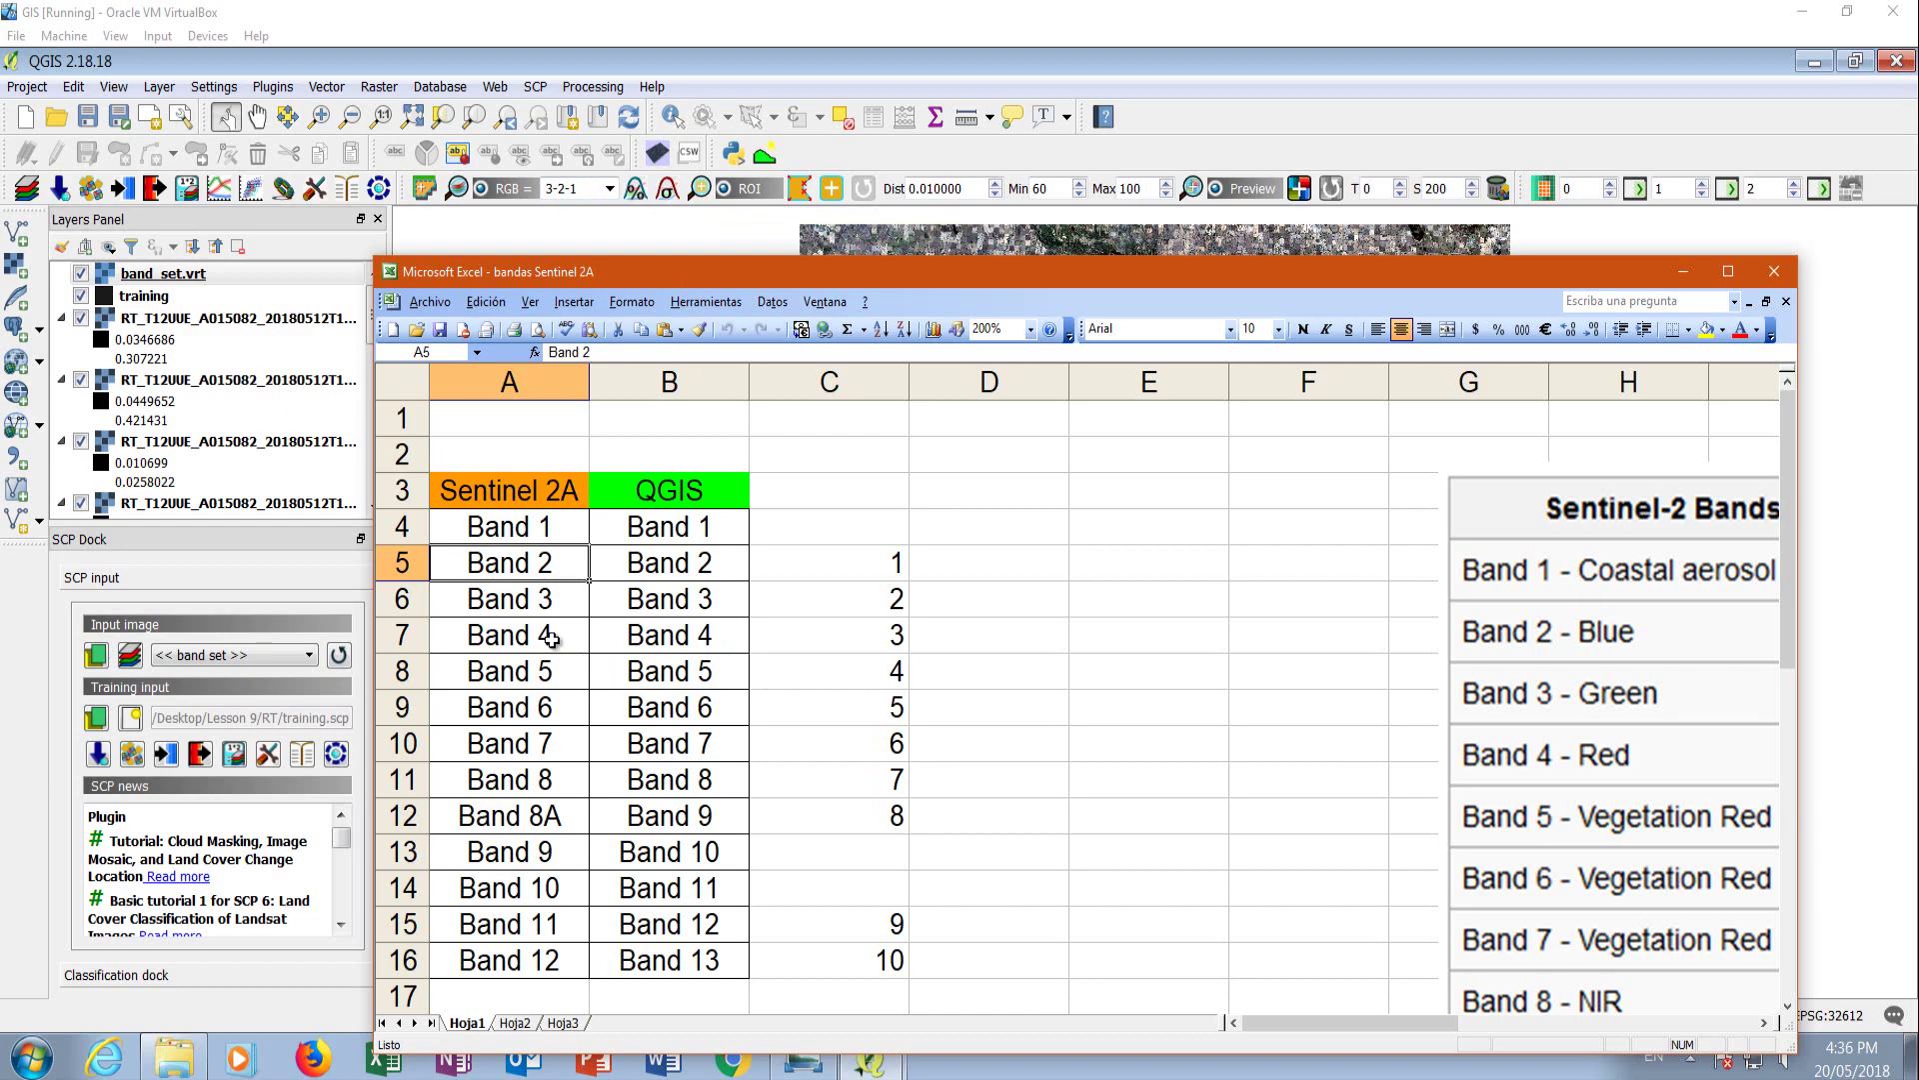
pyautogui.click(1682, 271)
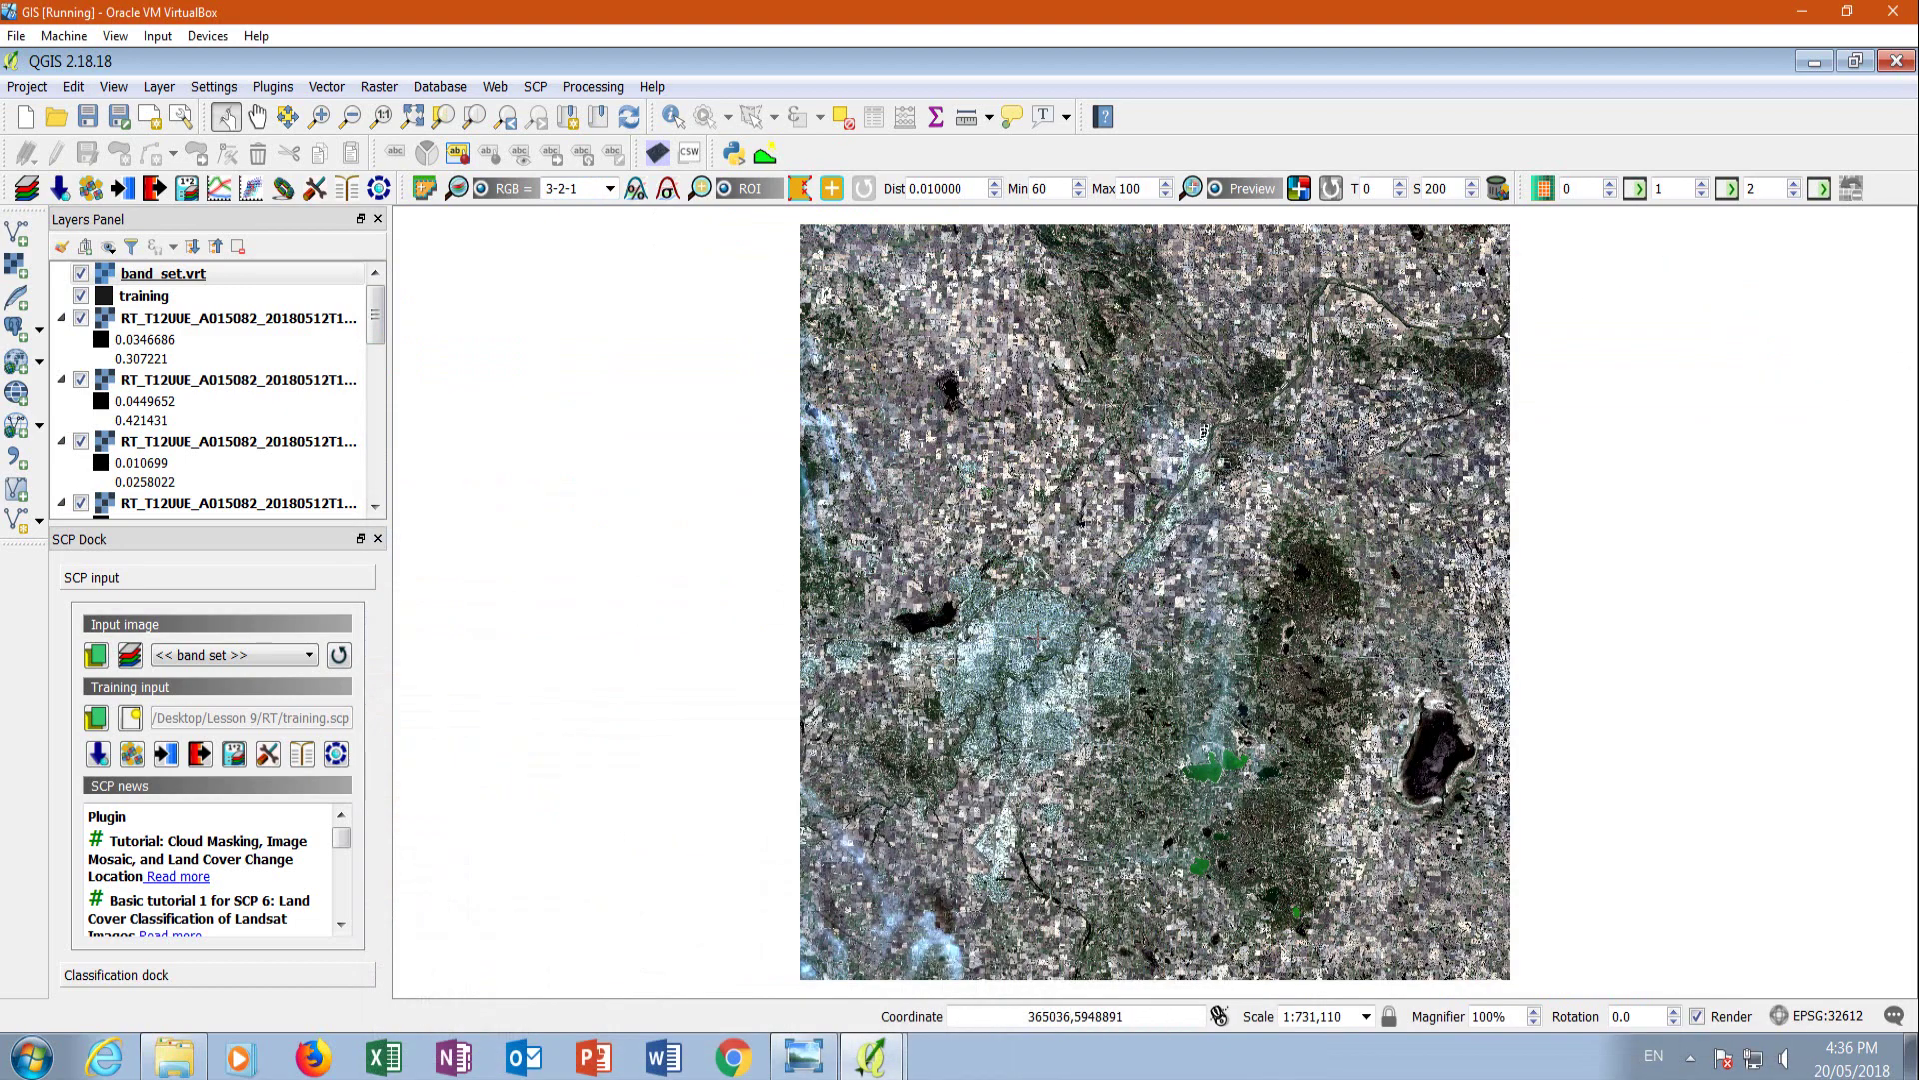
# Hide all layers and turn only the band_set.vrt composite back on over the city.
pyautogui.scroll(1, 1000, 805)
pyautogui.scroll(1, 993, 728)
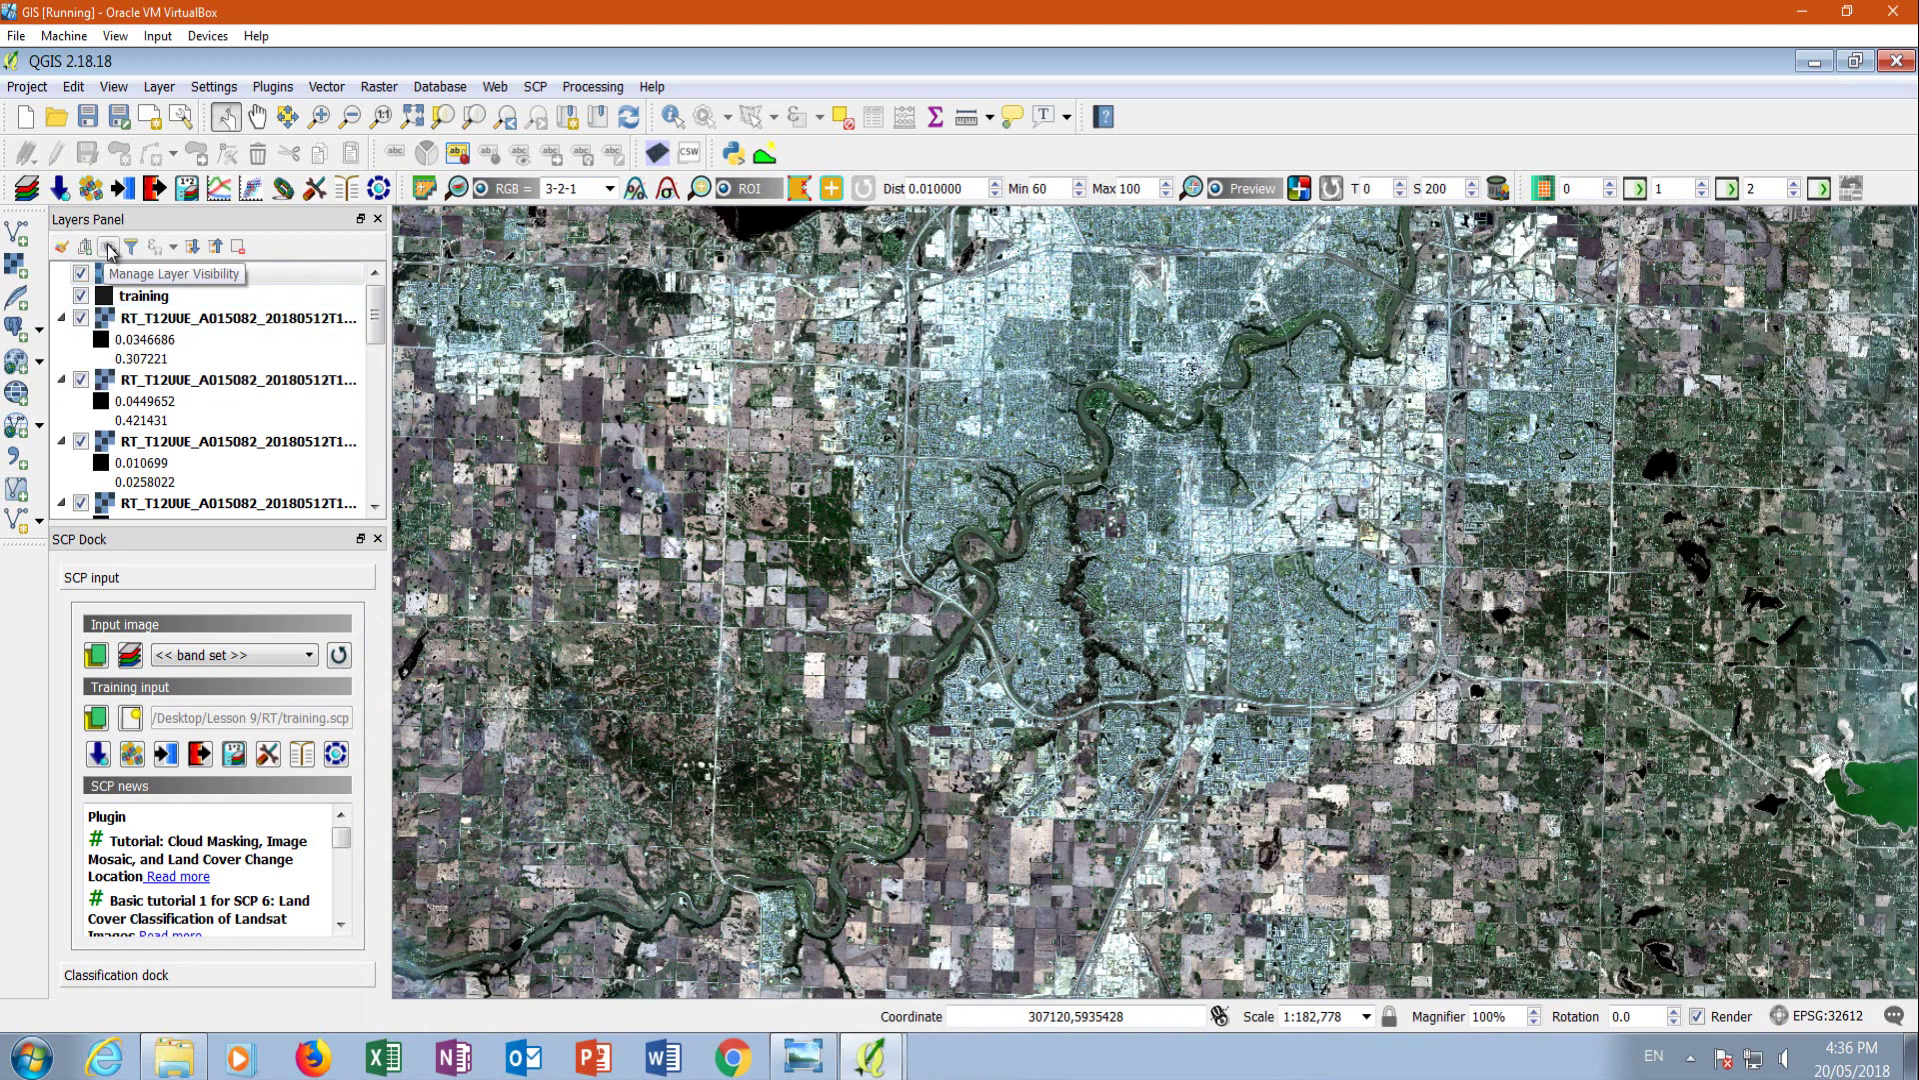
pyautogui.click(110, 248)
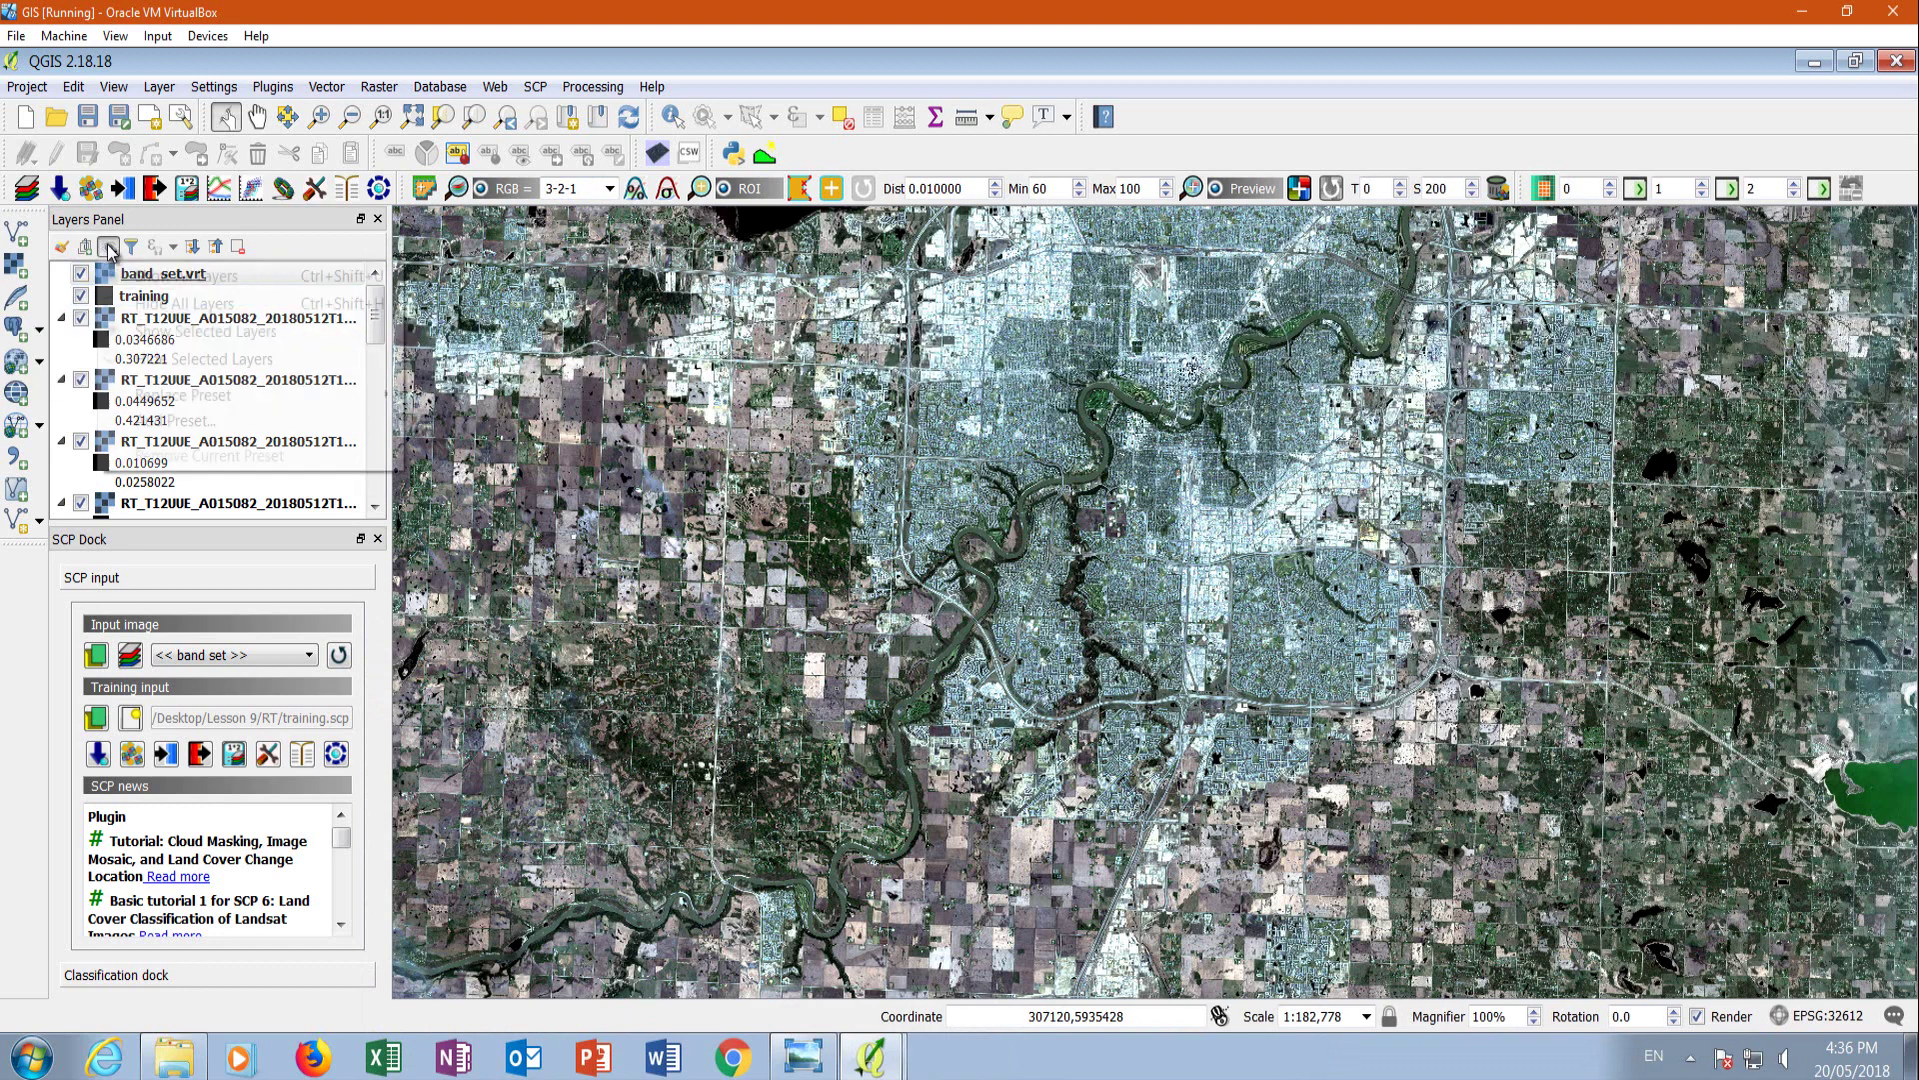
pyautogui.click(143, 304)
pyautogui.click(160, 273)
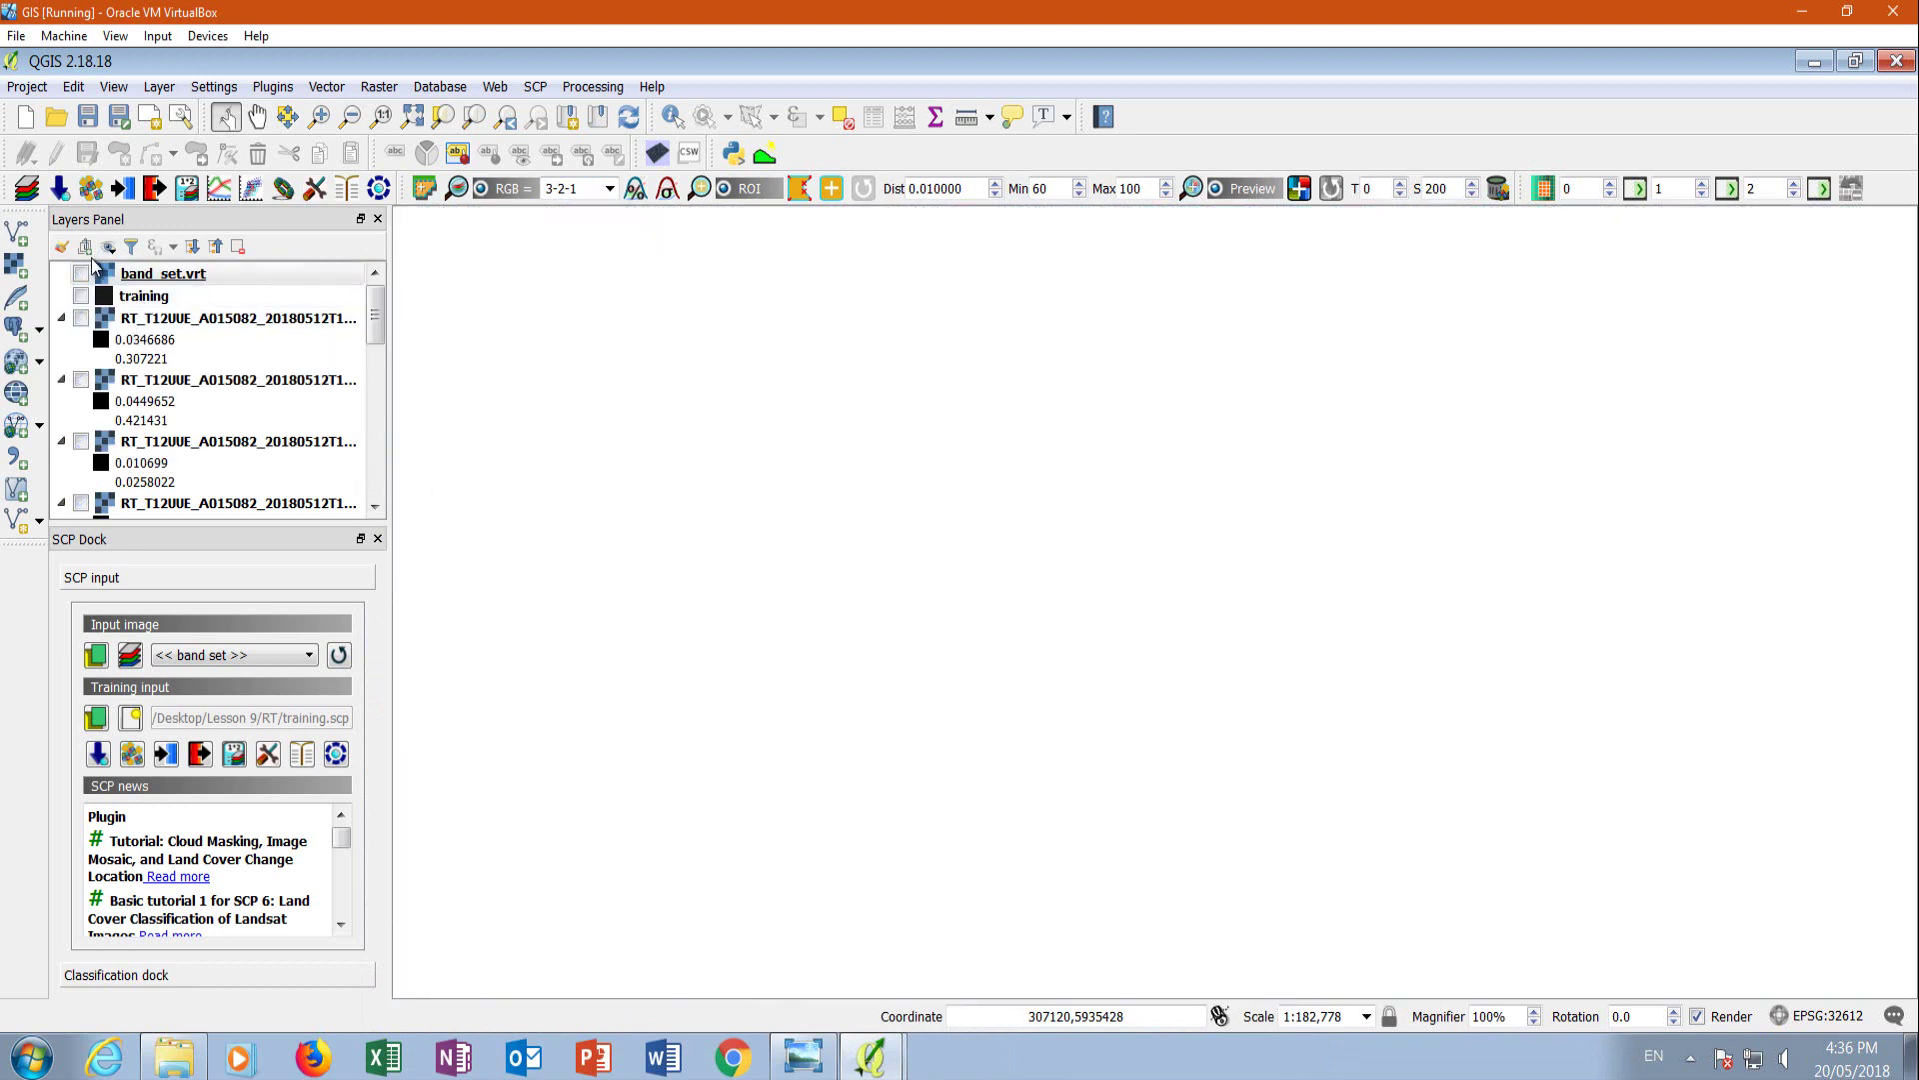
pyautogui.click(80, 273)
# Restyle band_set.vrt with min/max values loaded from the canvas extent, using mean +/- standard deviation × 2.00, and apply it.
pyautogui.scroll(3, 985, 657)
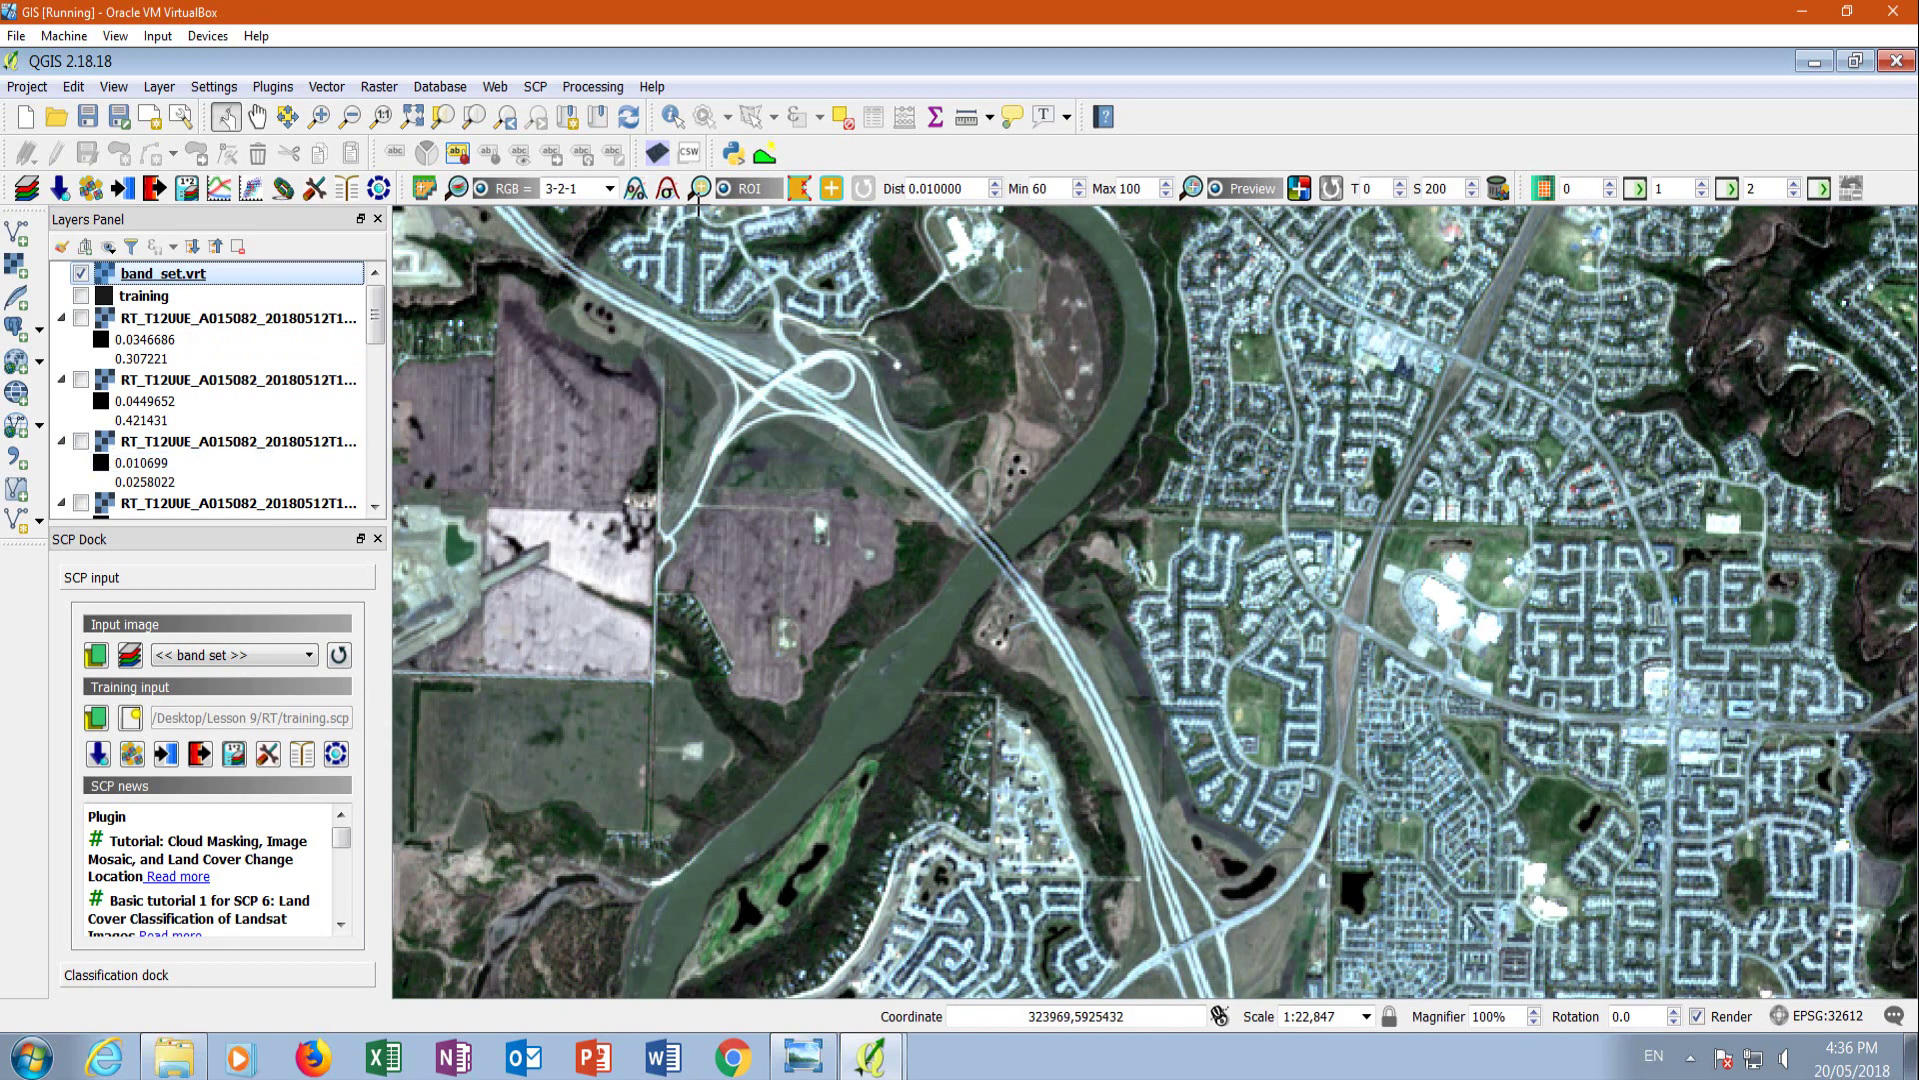
pyautogui.click(699, 189)
pyautogui.rightClick(148, 274)
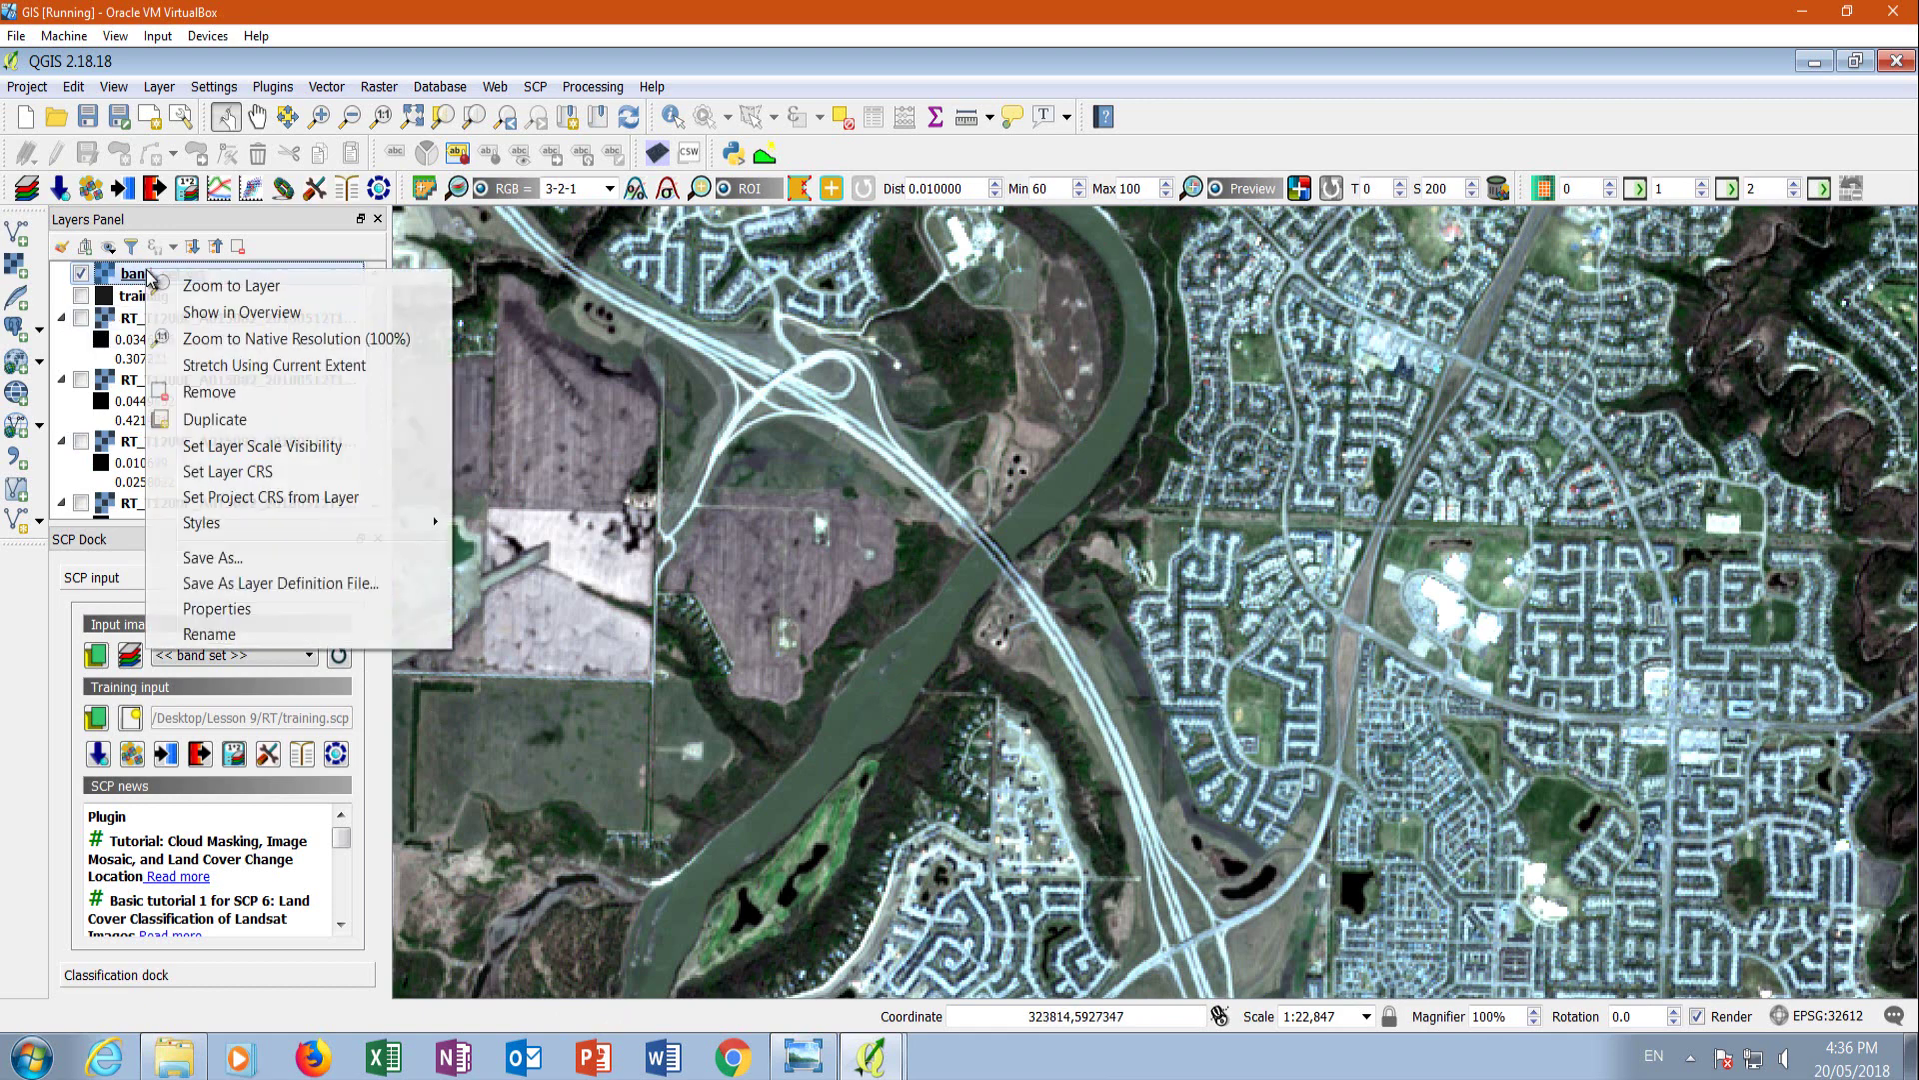
pyautogui.click(216, 609)
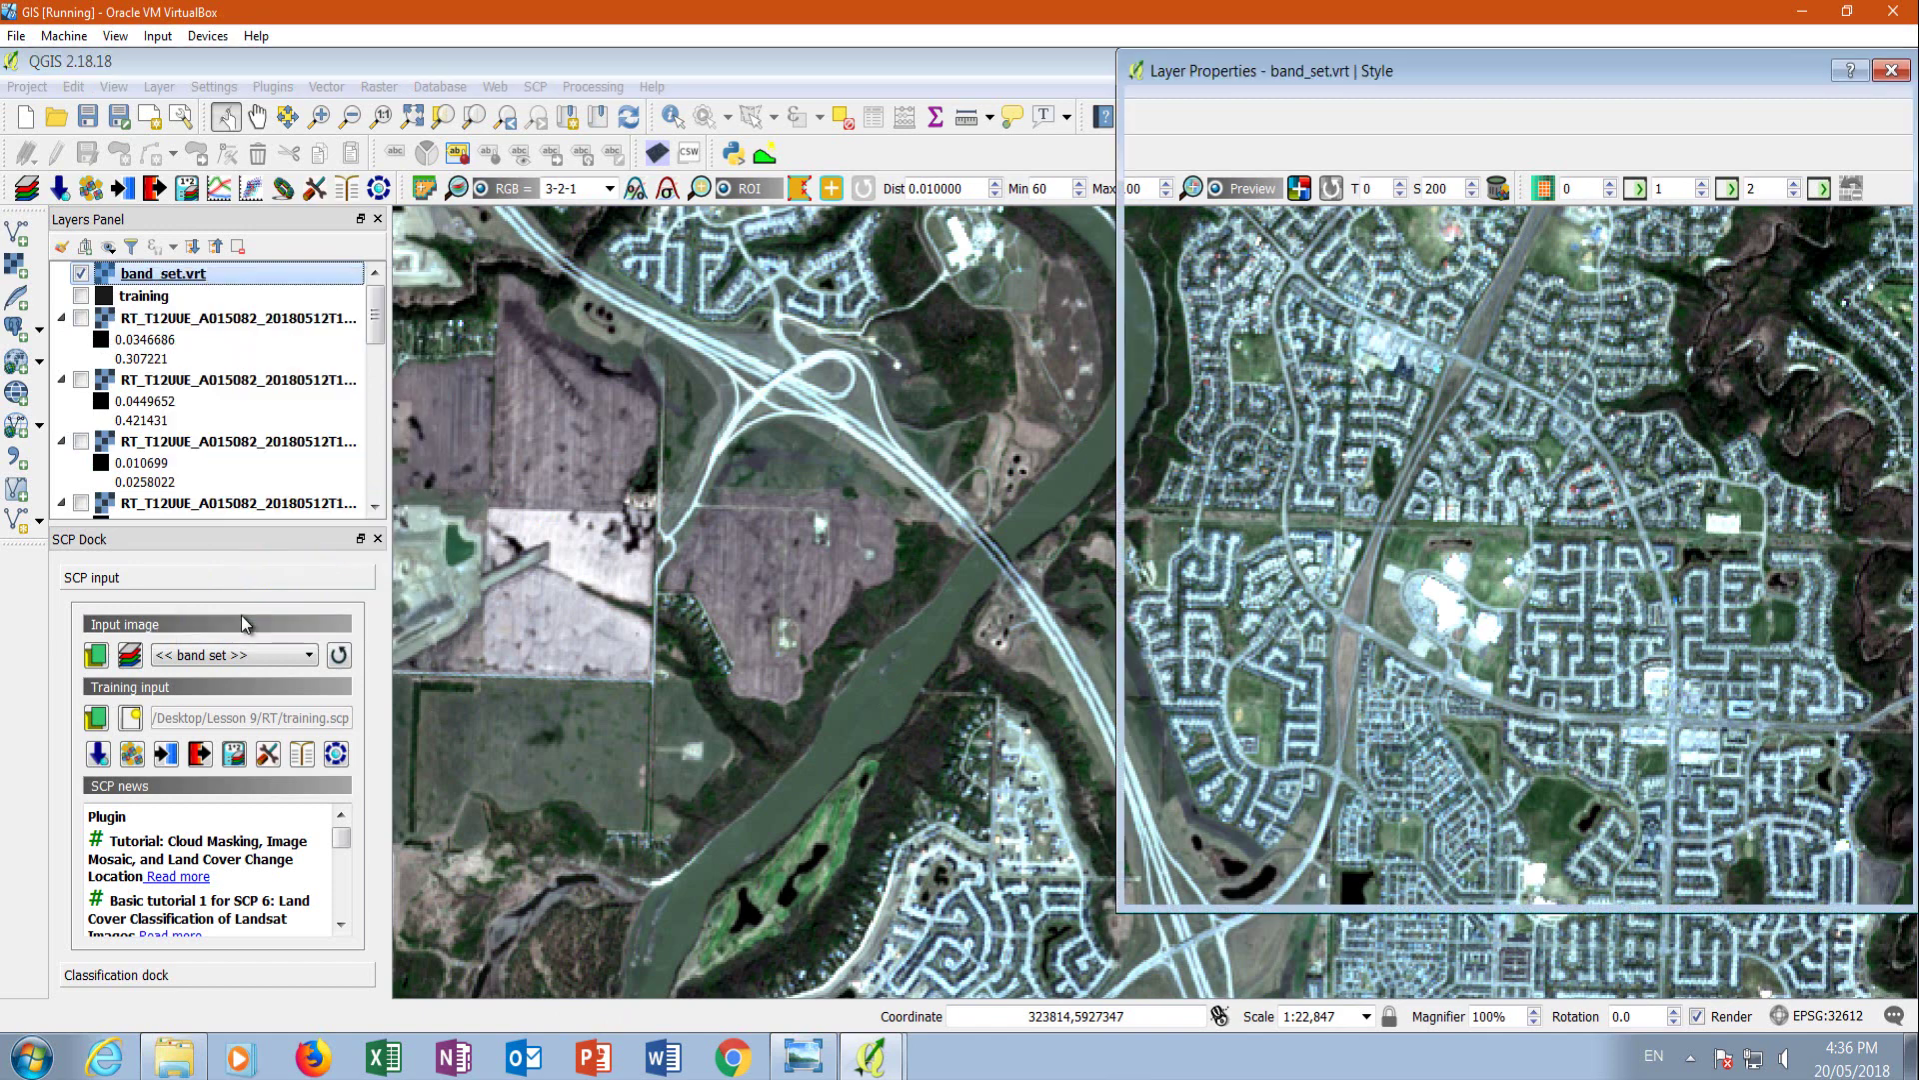
pyautogui.moveTo(1376, 68); pyautogui.dragTo(749, 140)
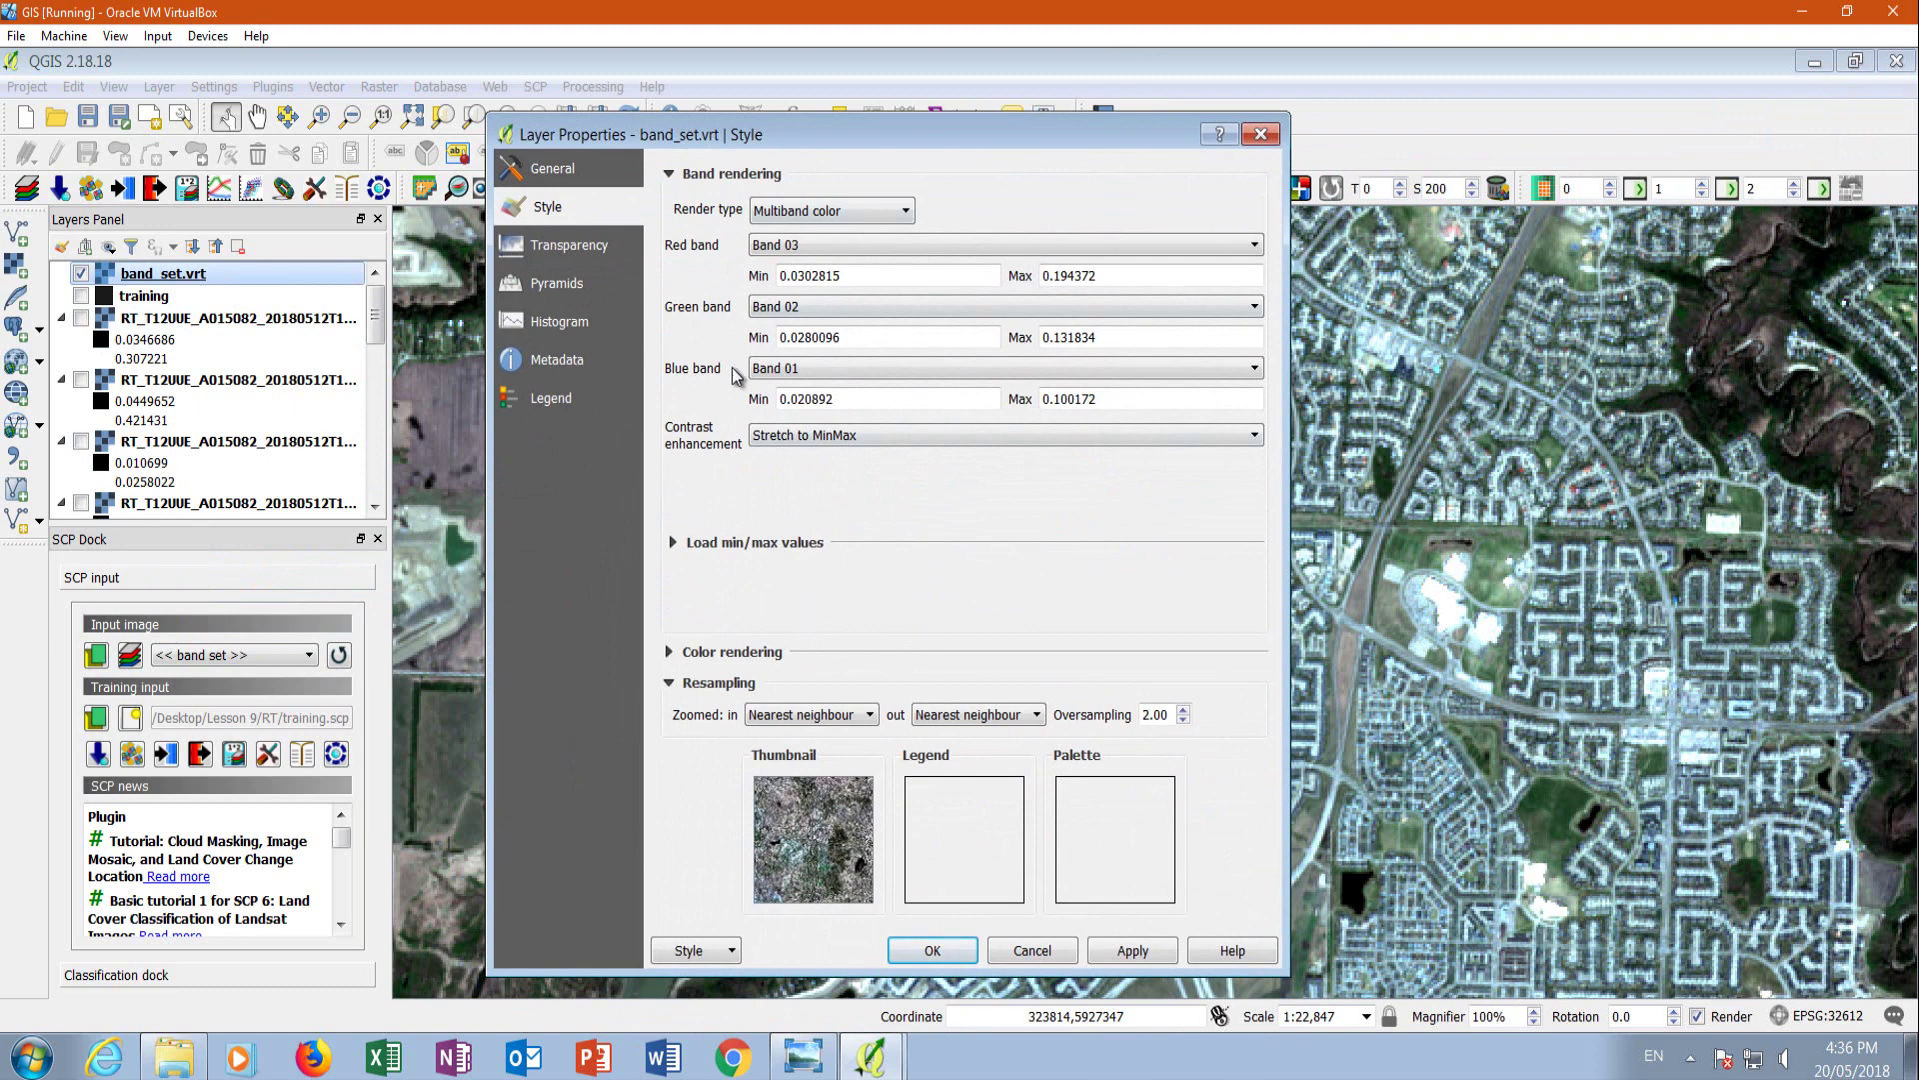
pyautogui.click(672, 543)
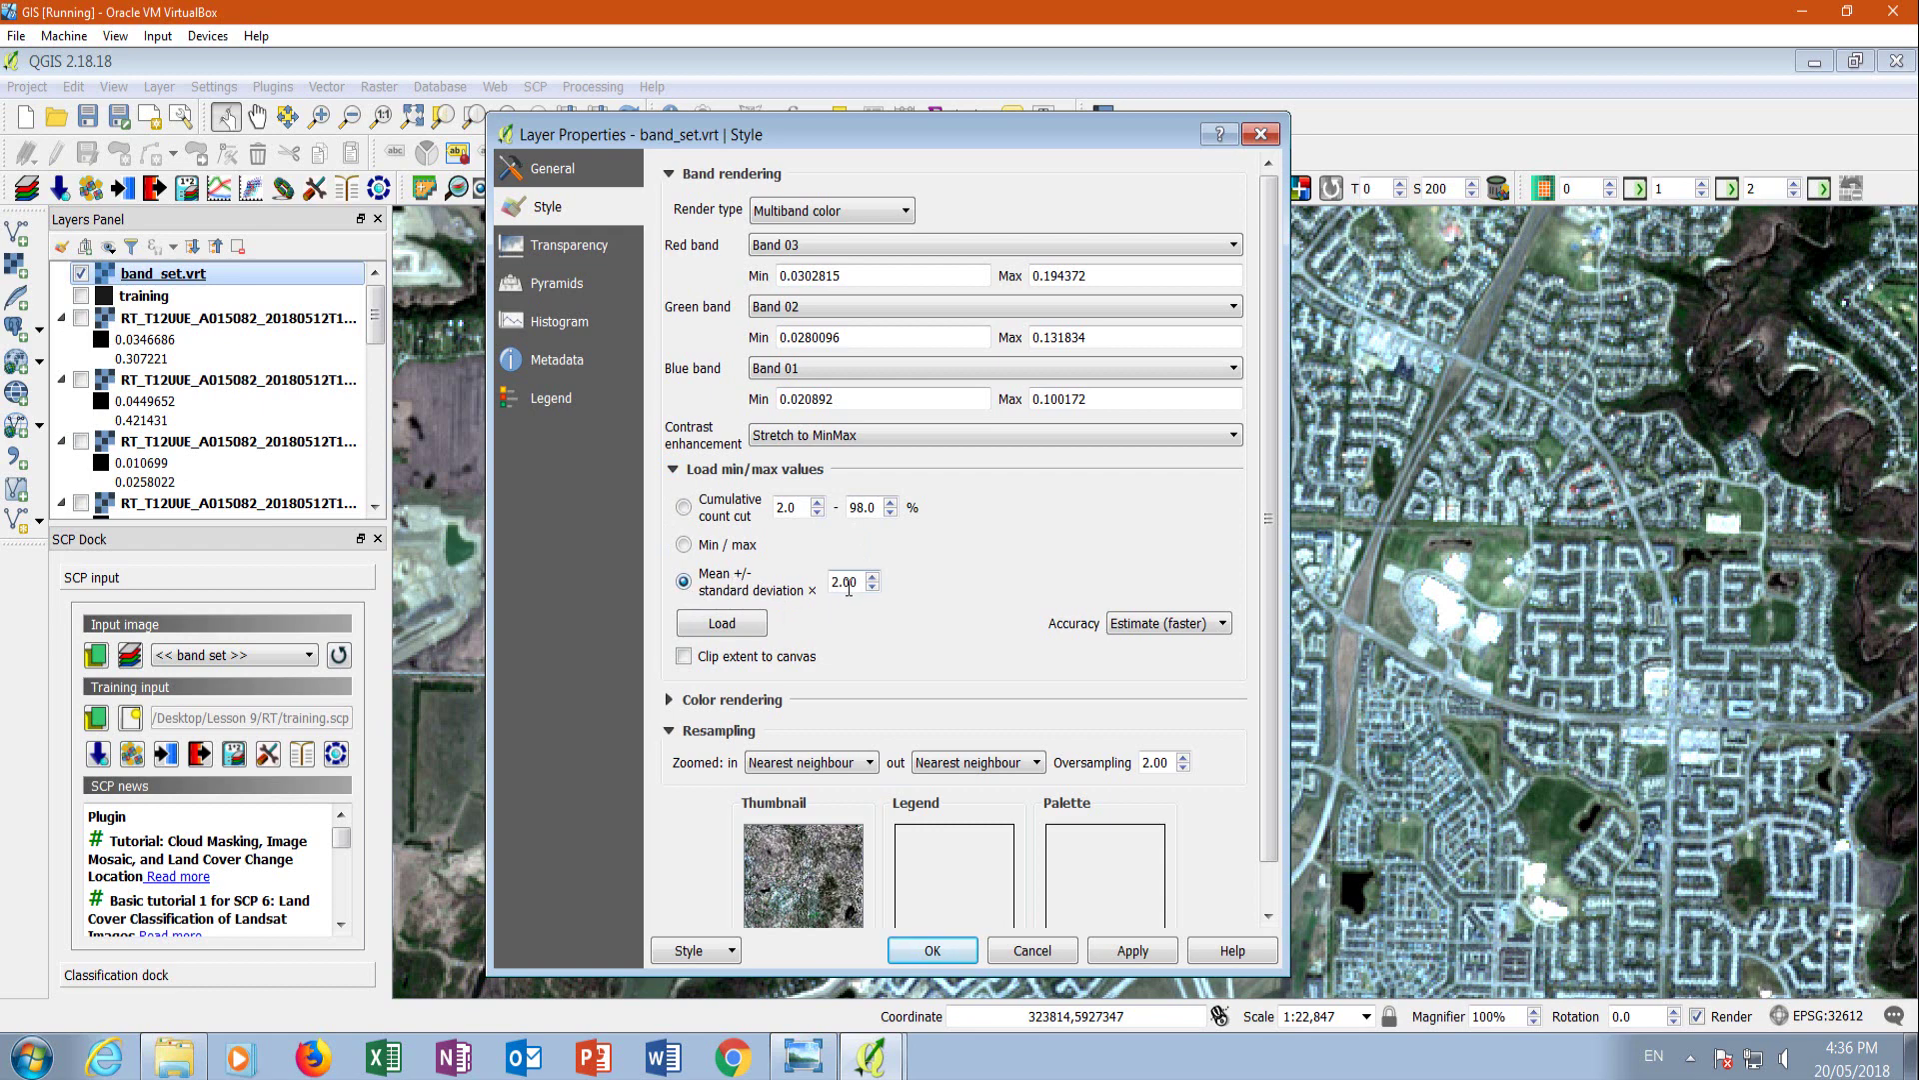
pyautogui.click(721, 624)
pyautogui.click(683, 657)
pyautogui.click(1130, 951)
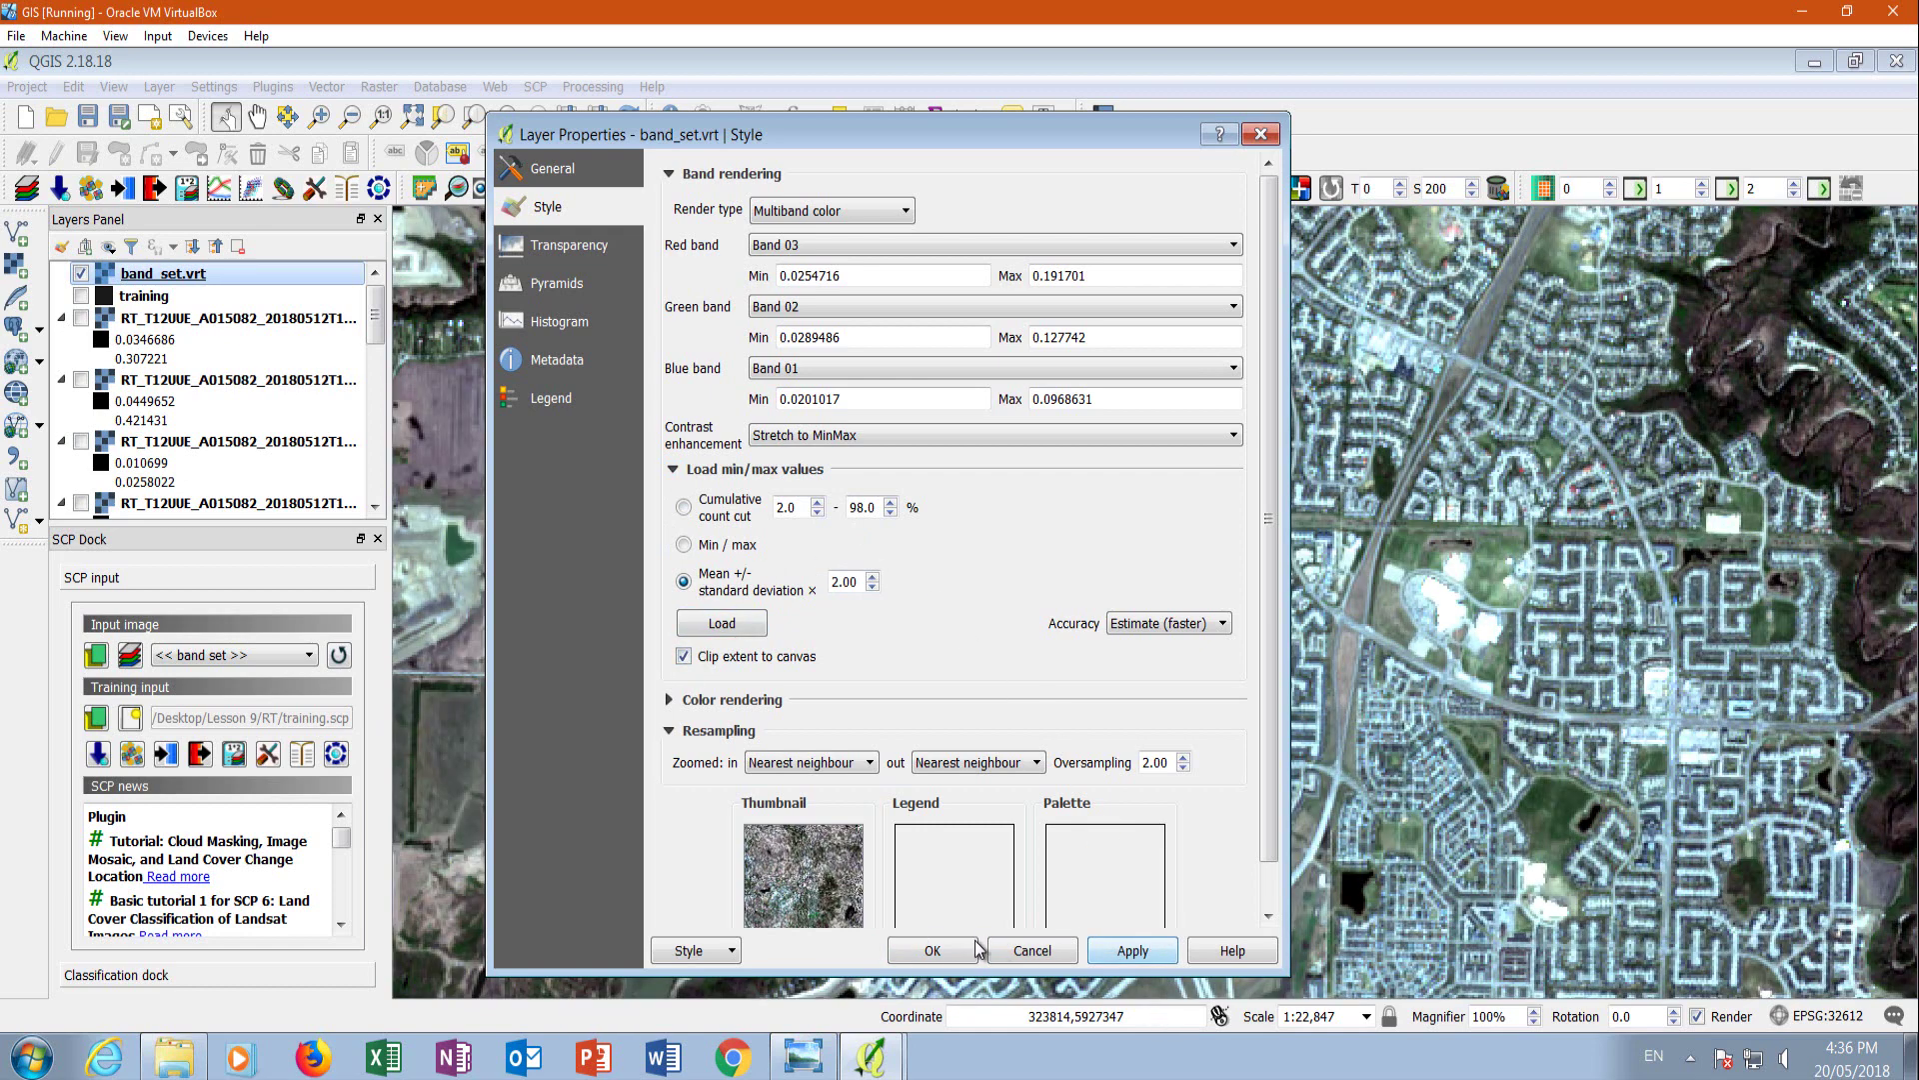
pyautogui.click(944, 950)
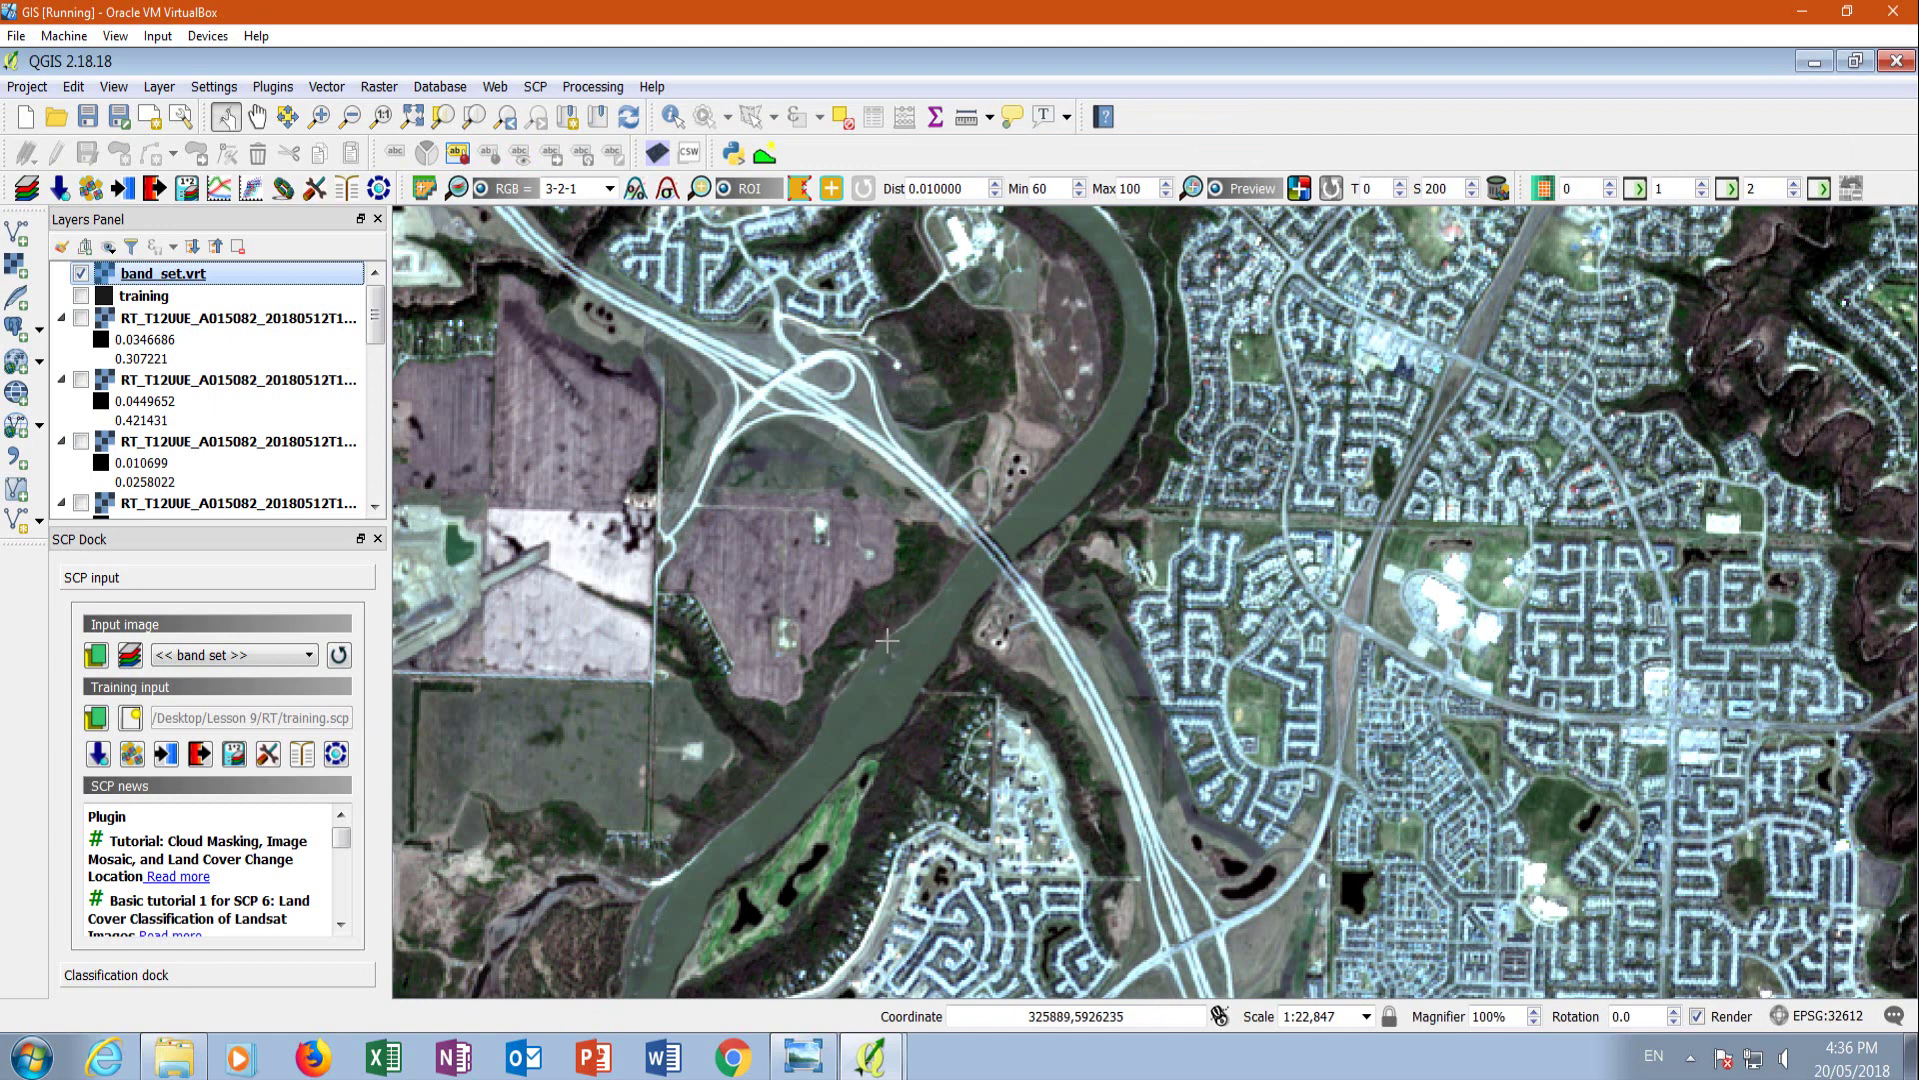
# Open the Classification dock to show the ROI signature list and ROI creation settings.
pyautogui.scroll(-1, 887, 640)
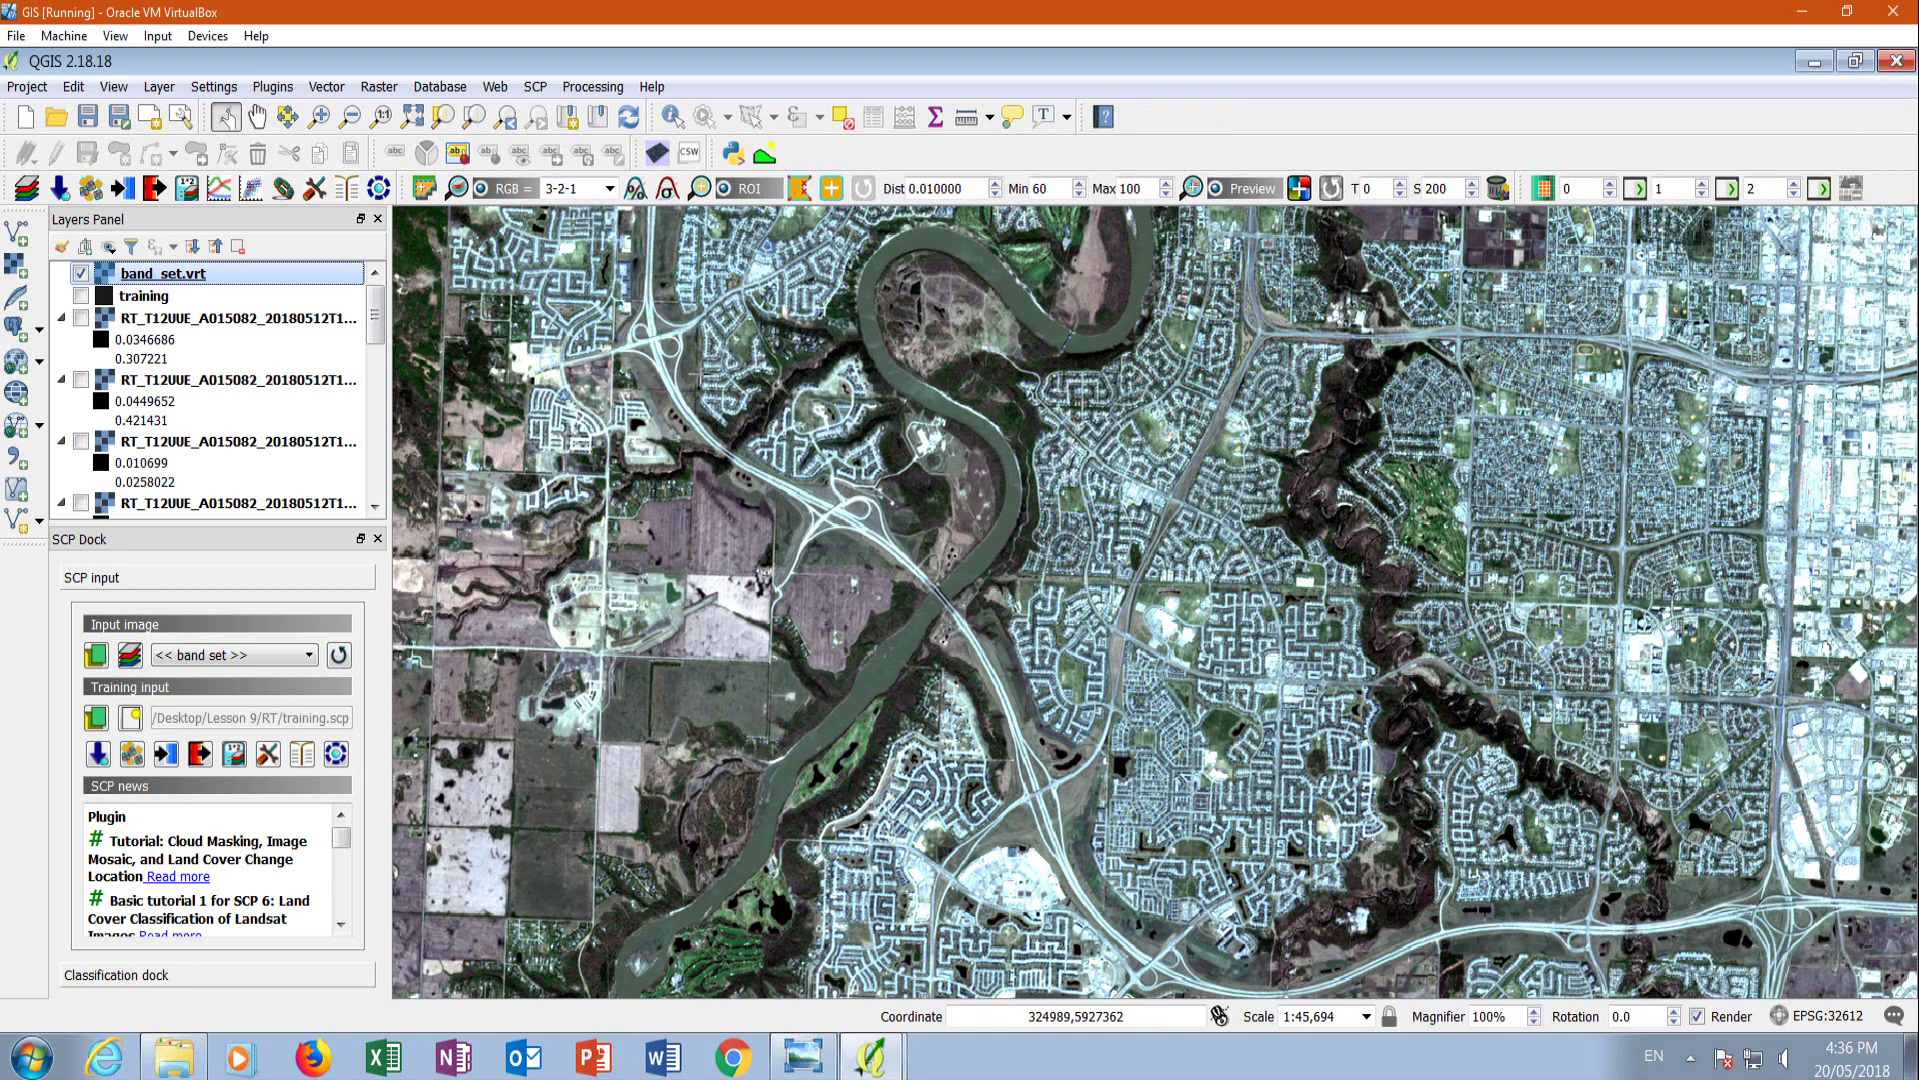
pyautogui.click(80, 977)
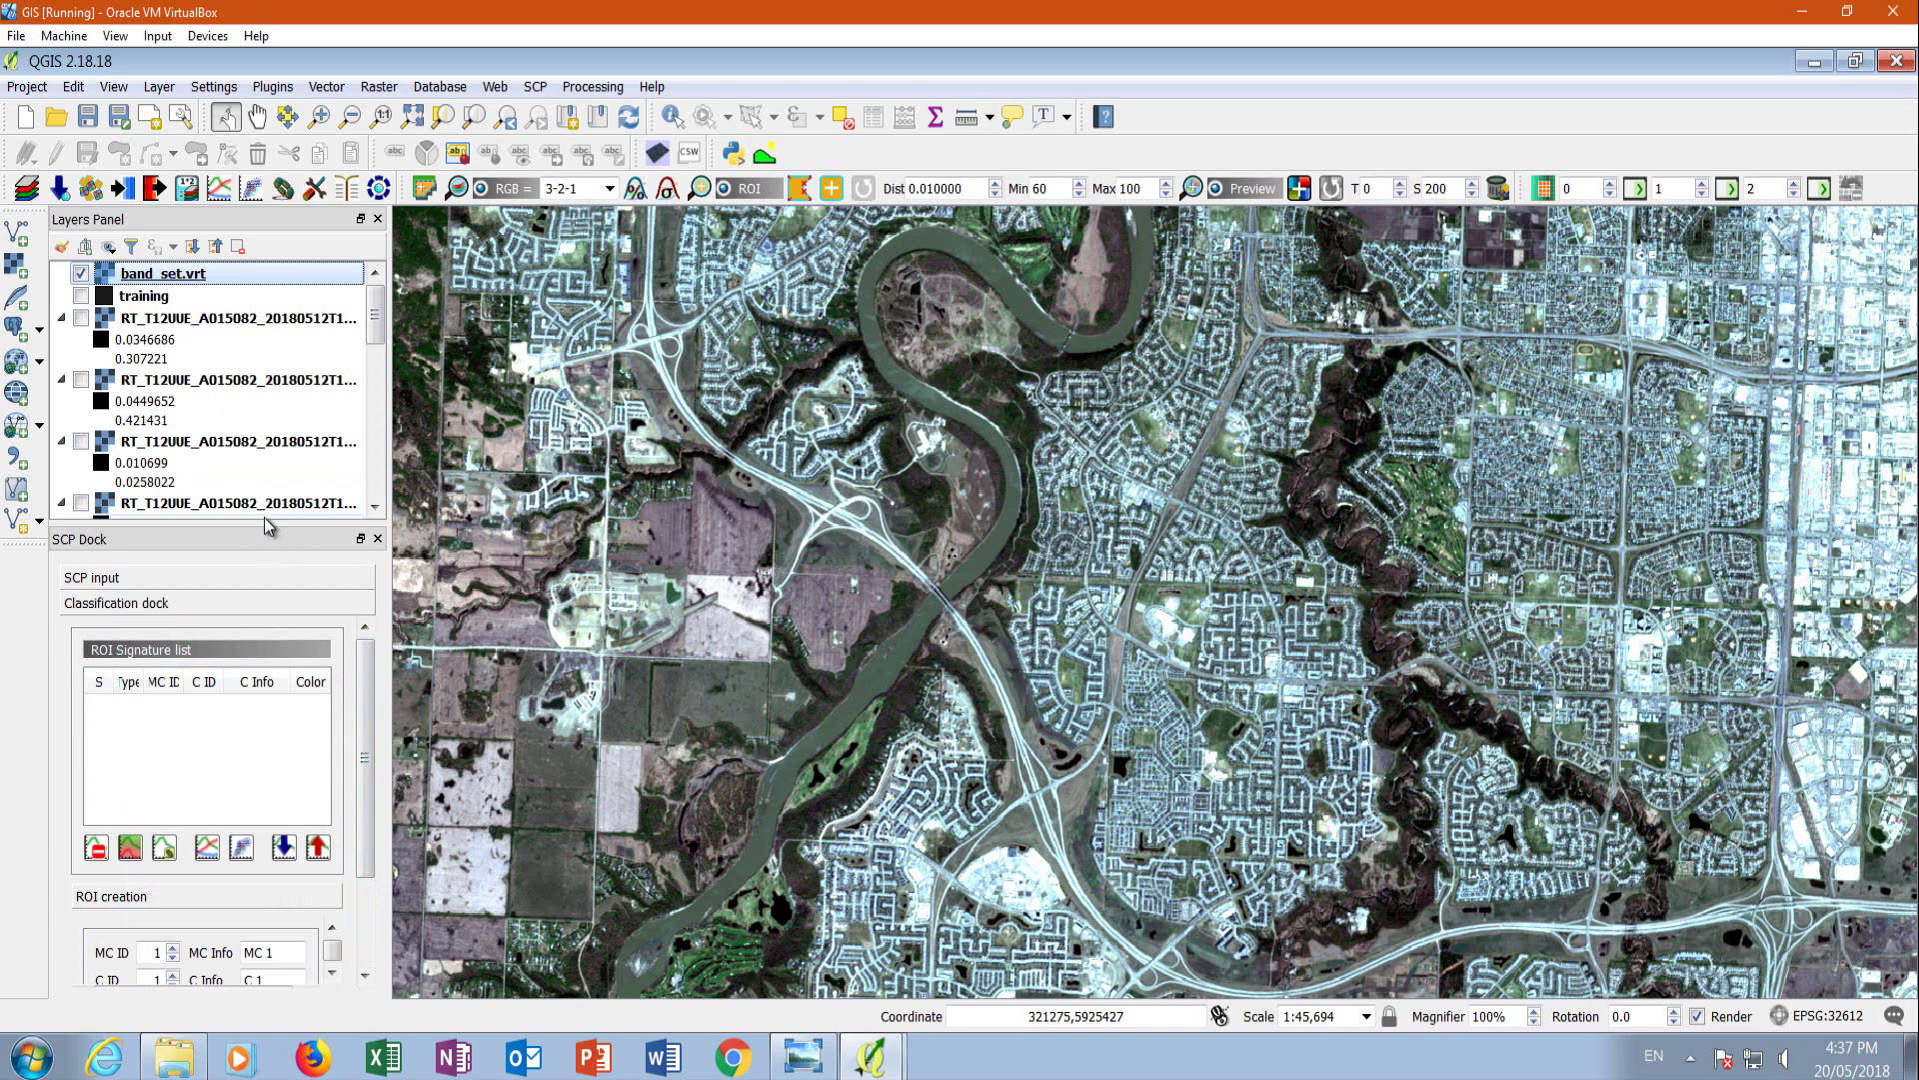
# Enlarge the SCP dock, then set the macroclass info to Water and the class info to River.
pyautogui.moveTo(279, 521); pyautogui.dragTo(281, 355)
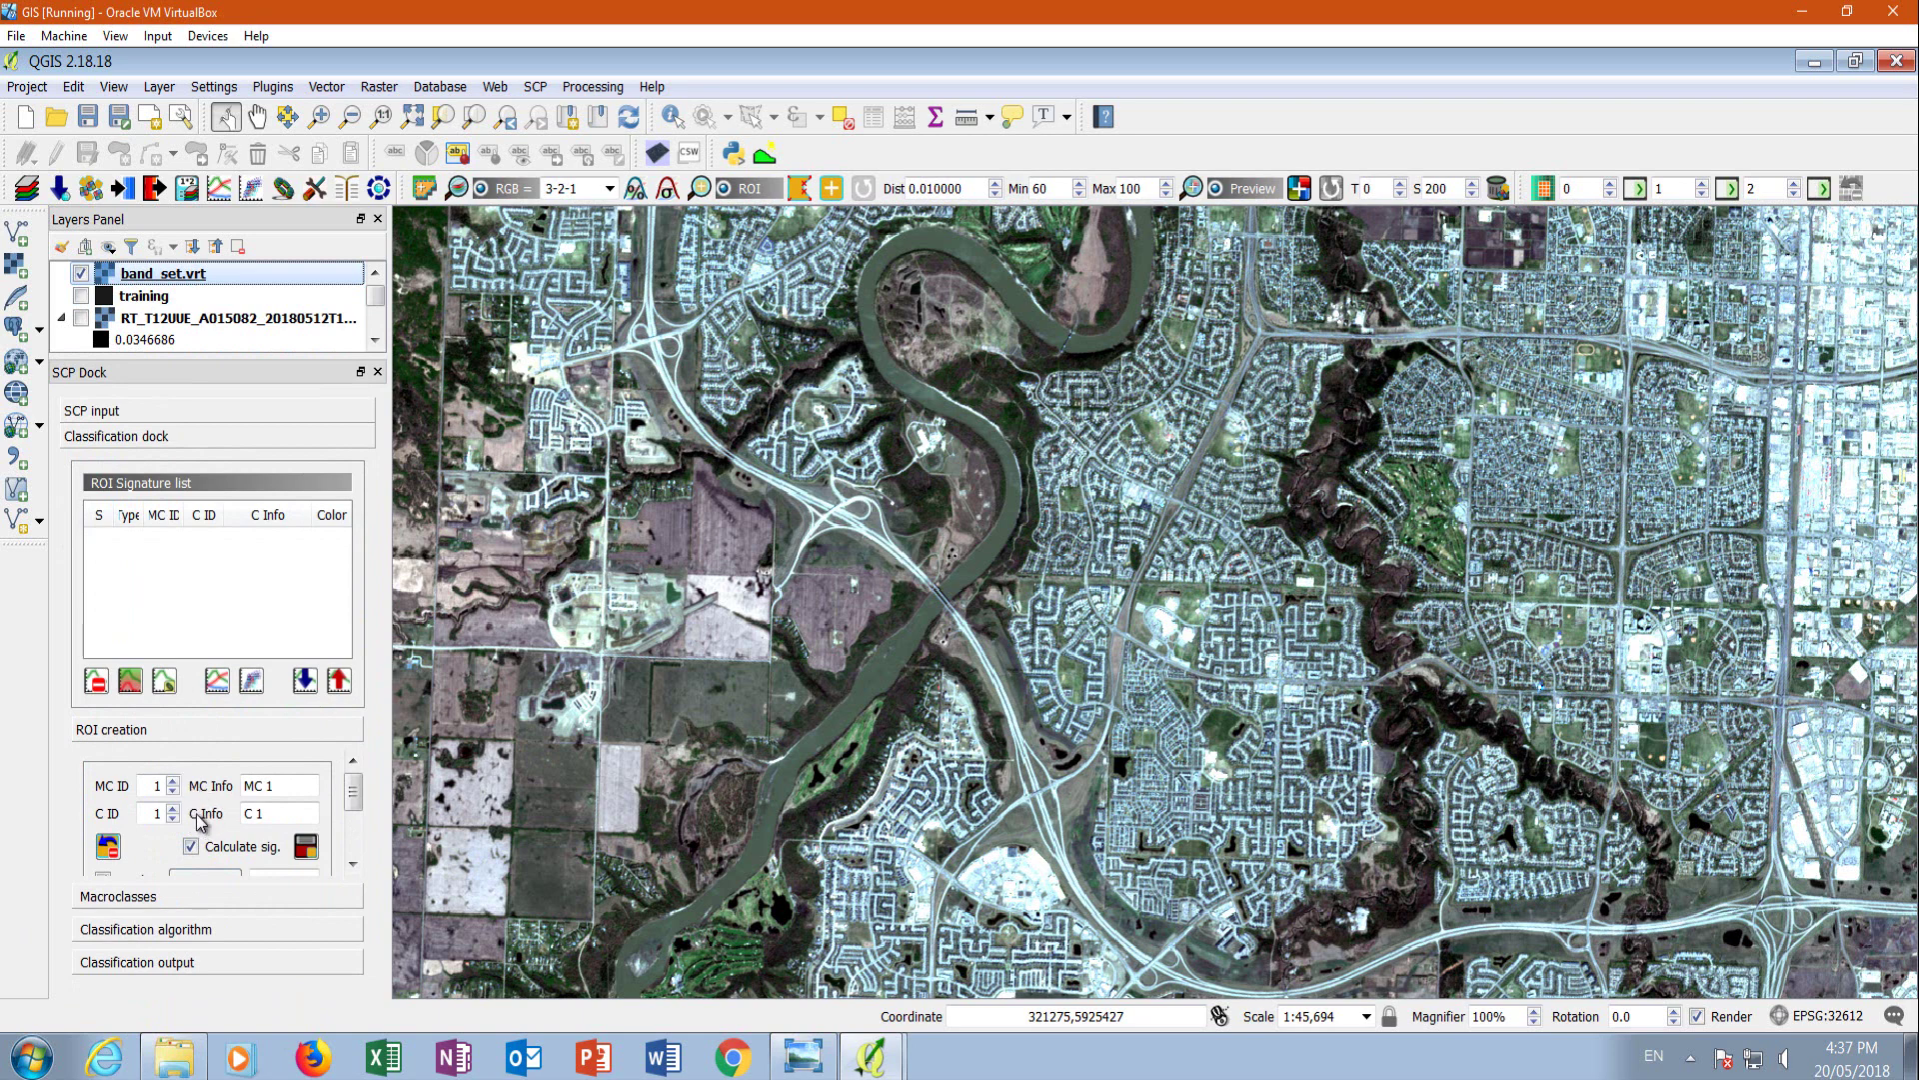
pyautogui.tripleClick(286, 790)
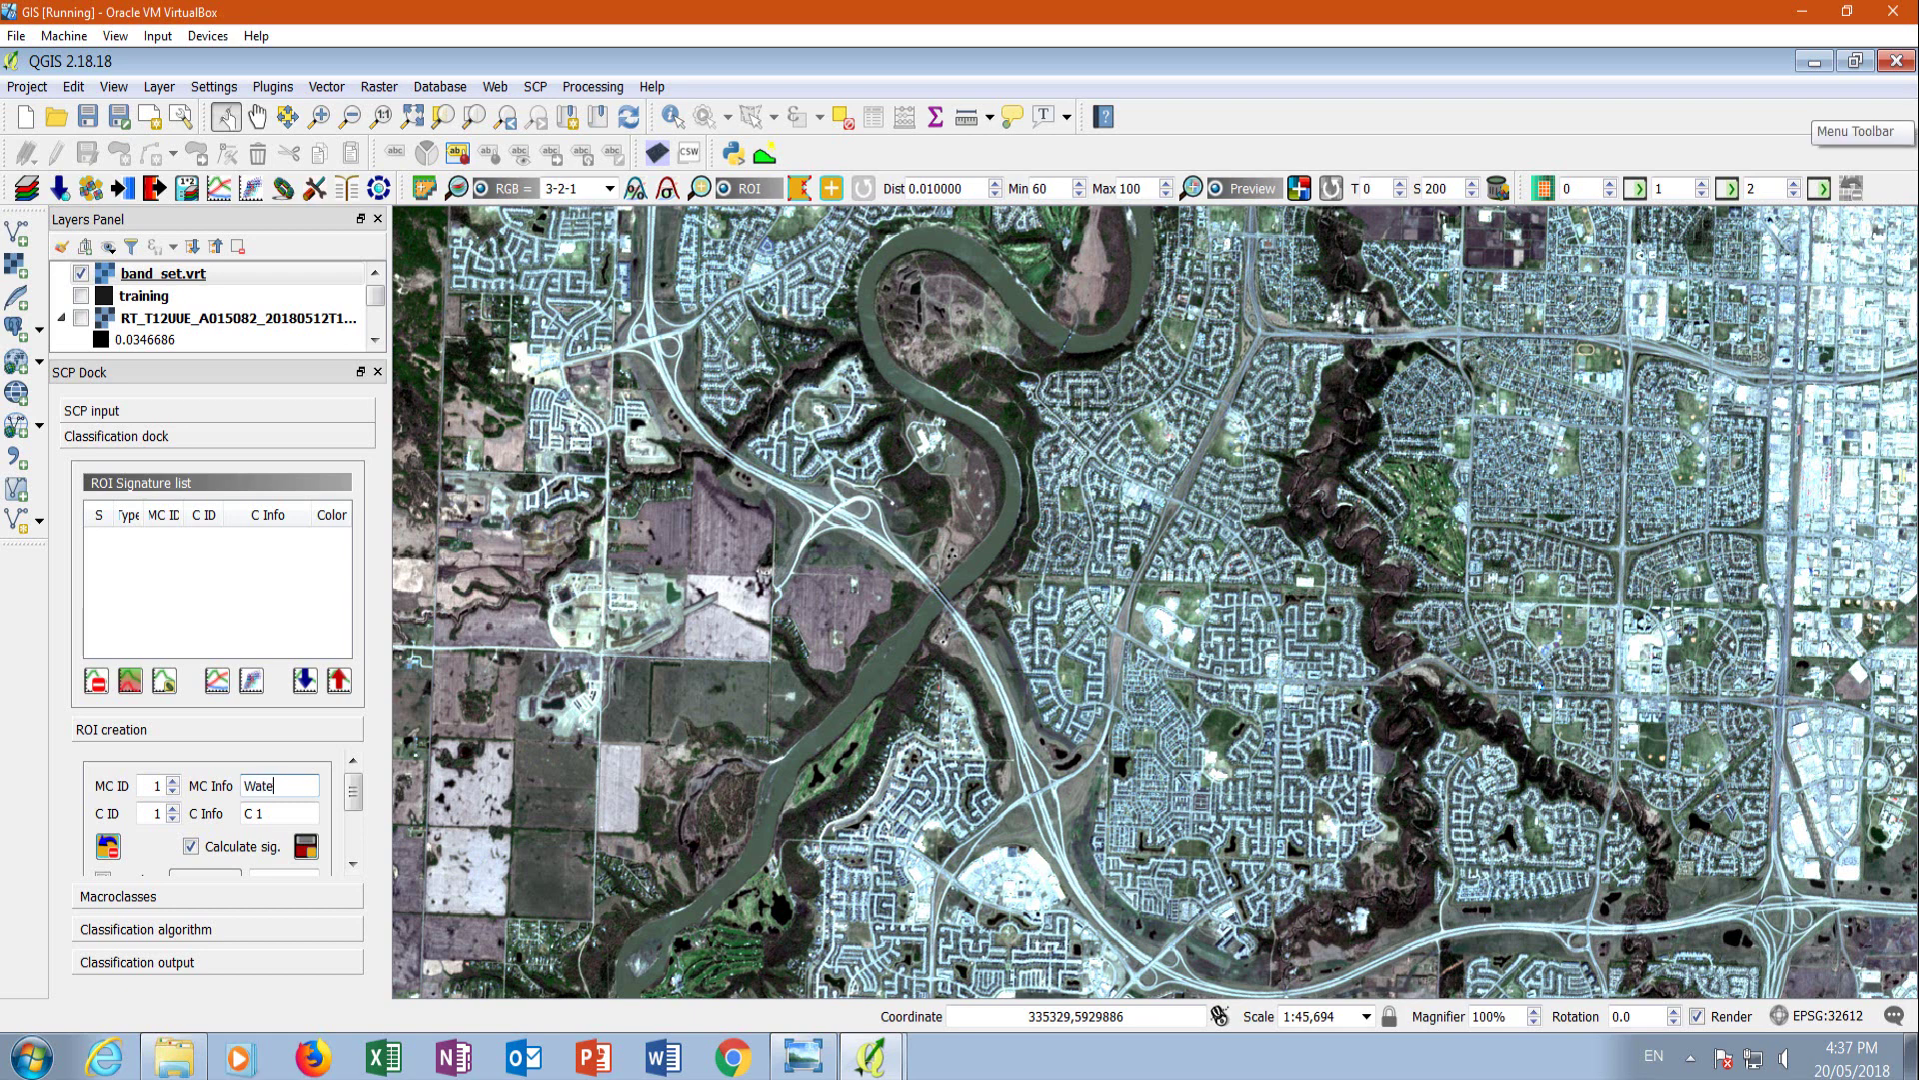
pyautogui.click(266, 812)
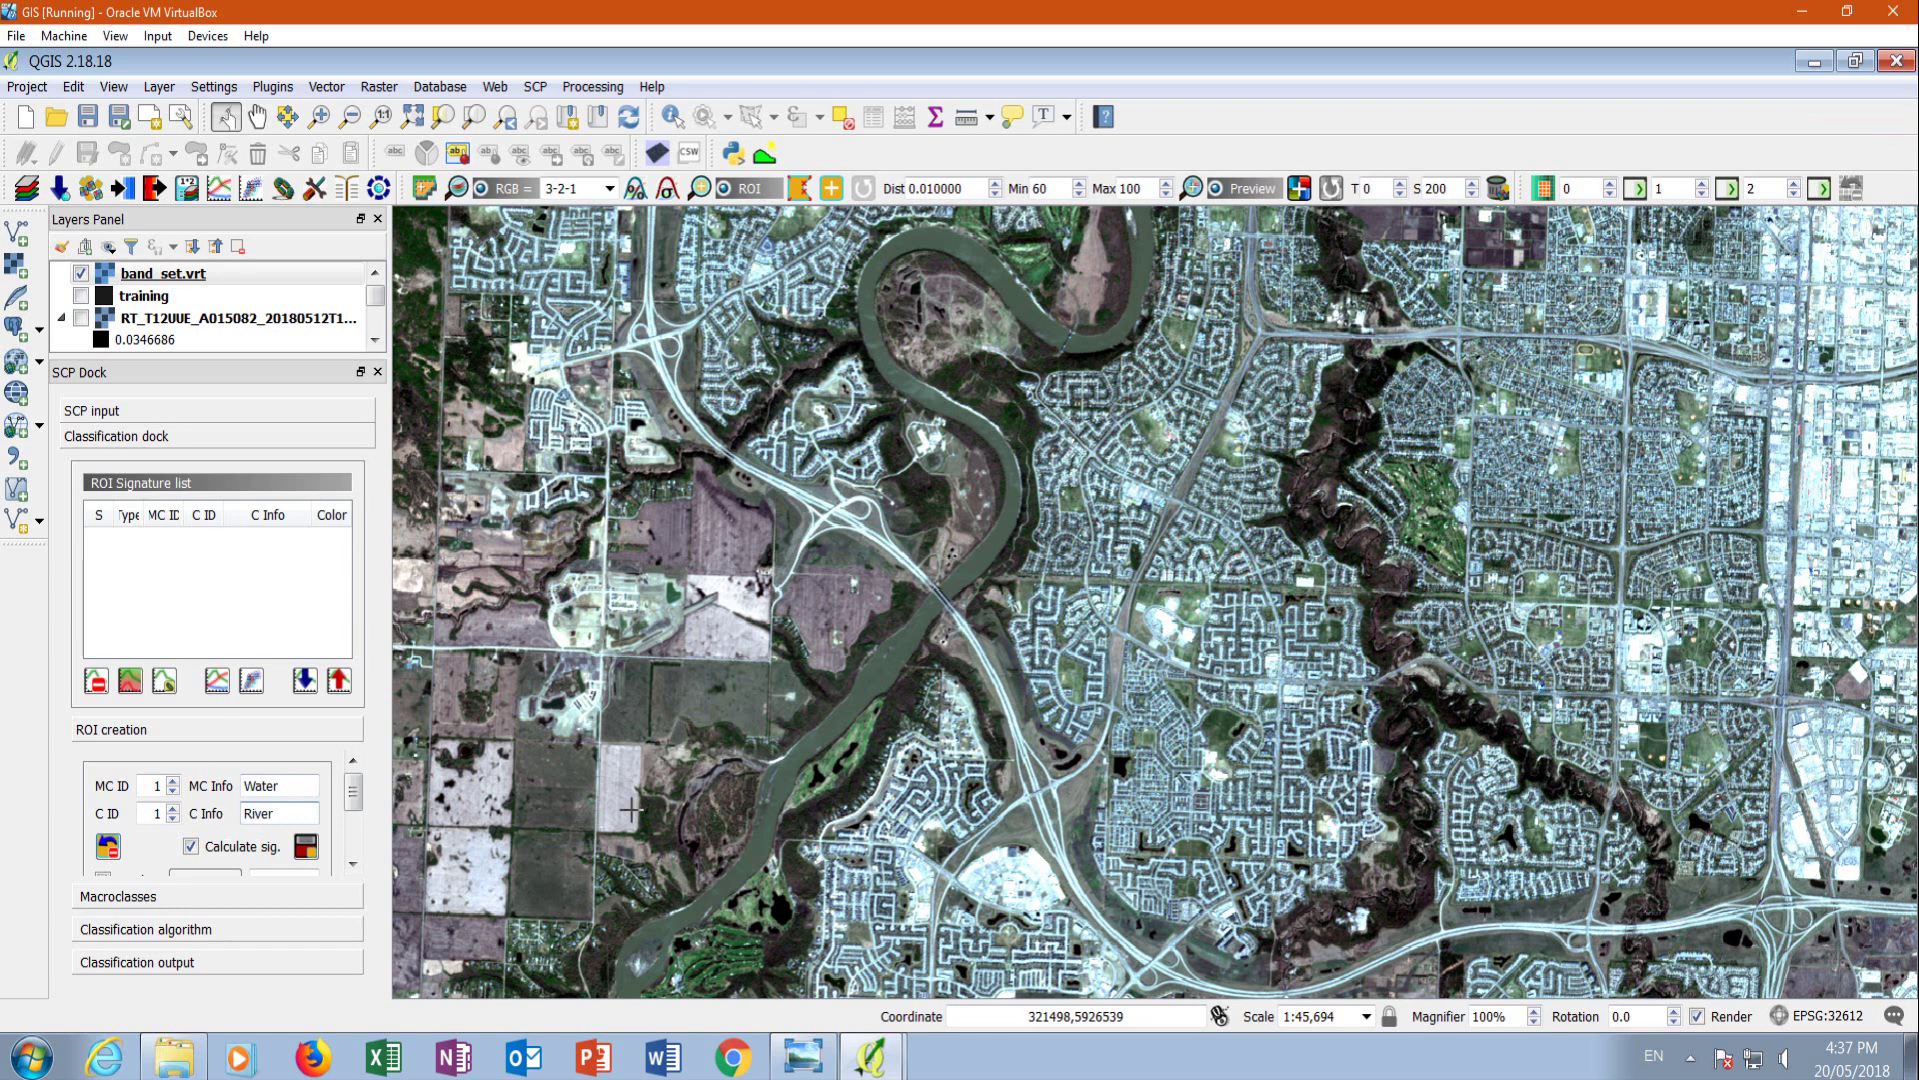
# Activate the ROI pointer and grow a region on the river with distance 0.010000, minimum size 60 and maximum width 100.
pyautogui.scroll(1, 896, 644)
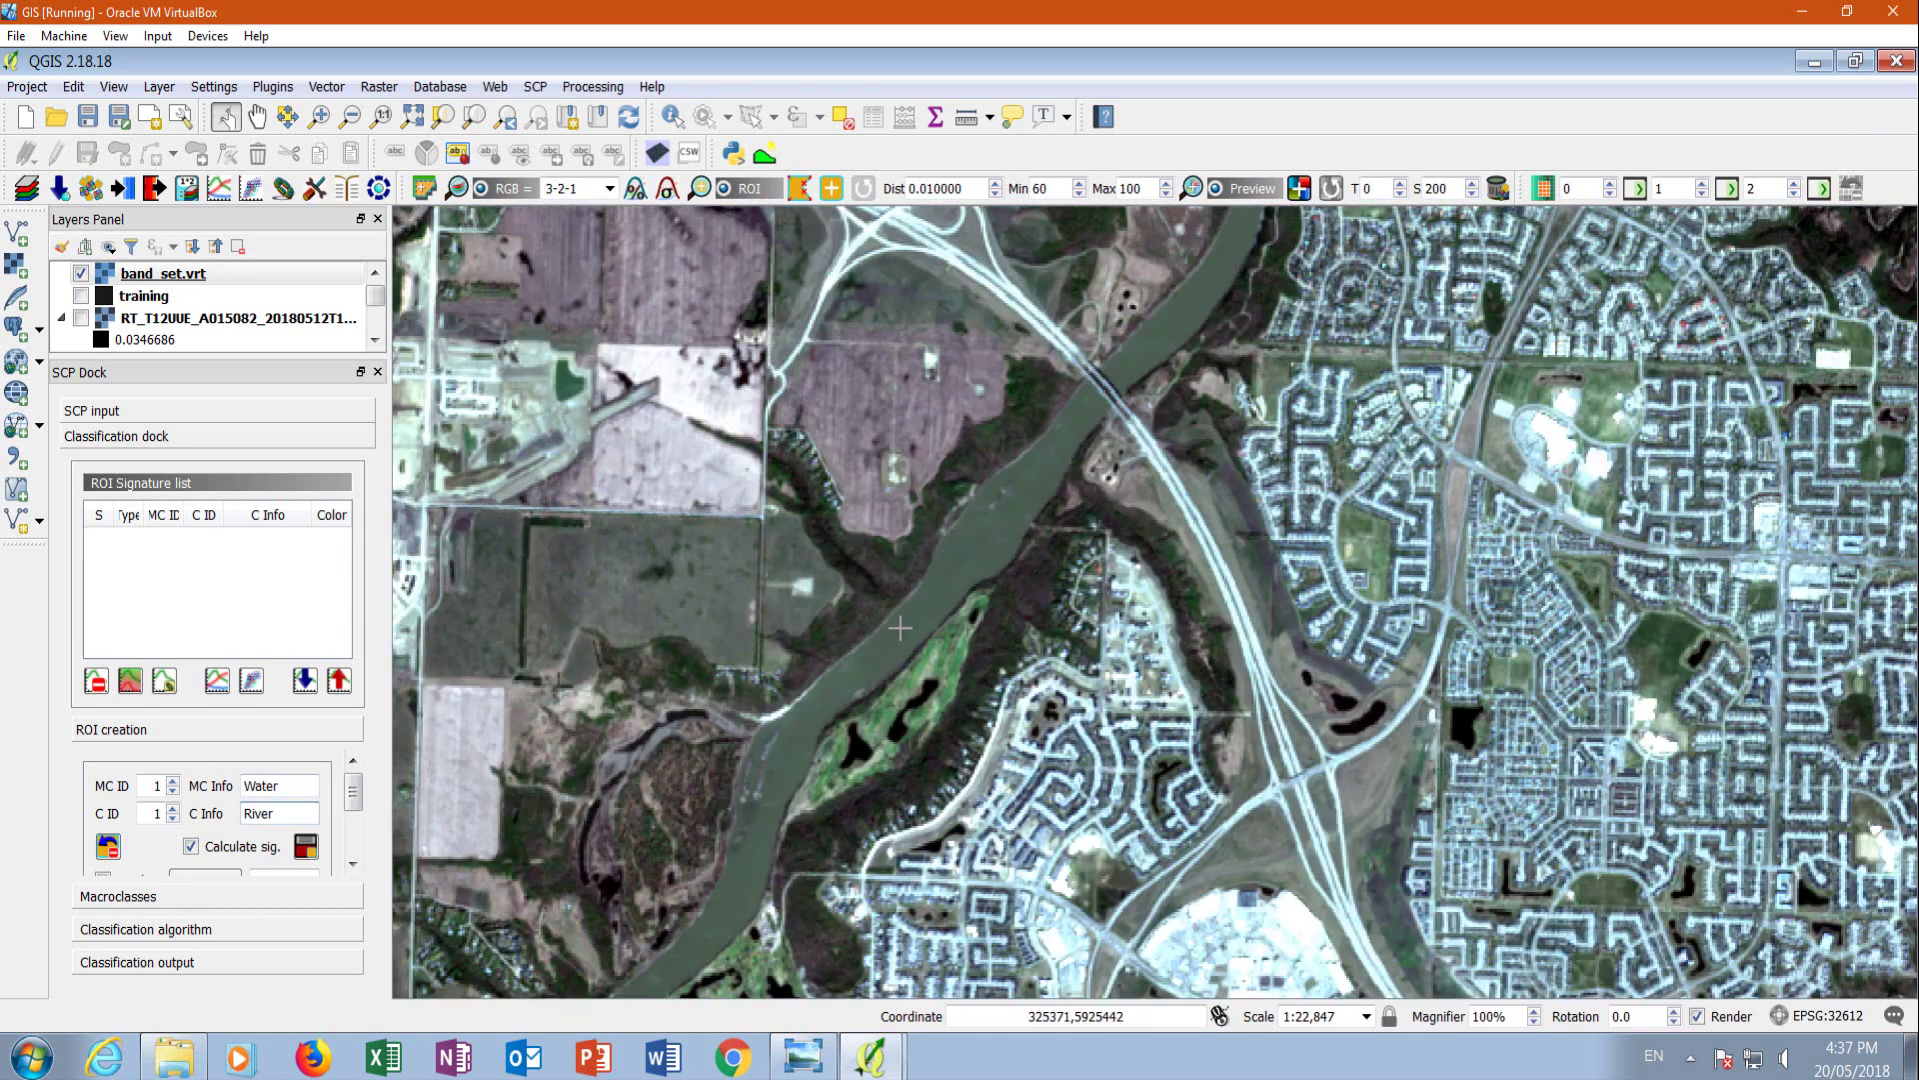
pyautogui.scroll(2, 895, 640)
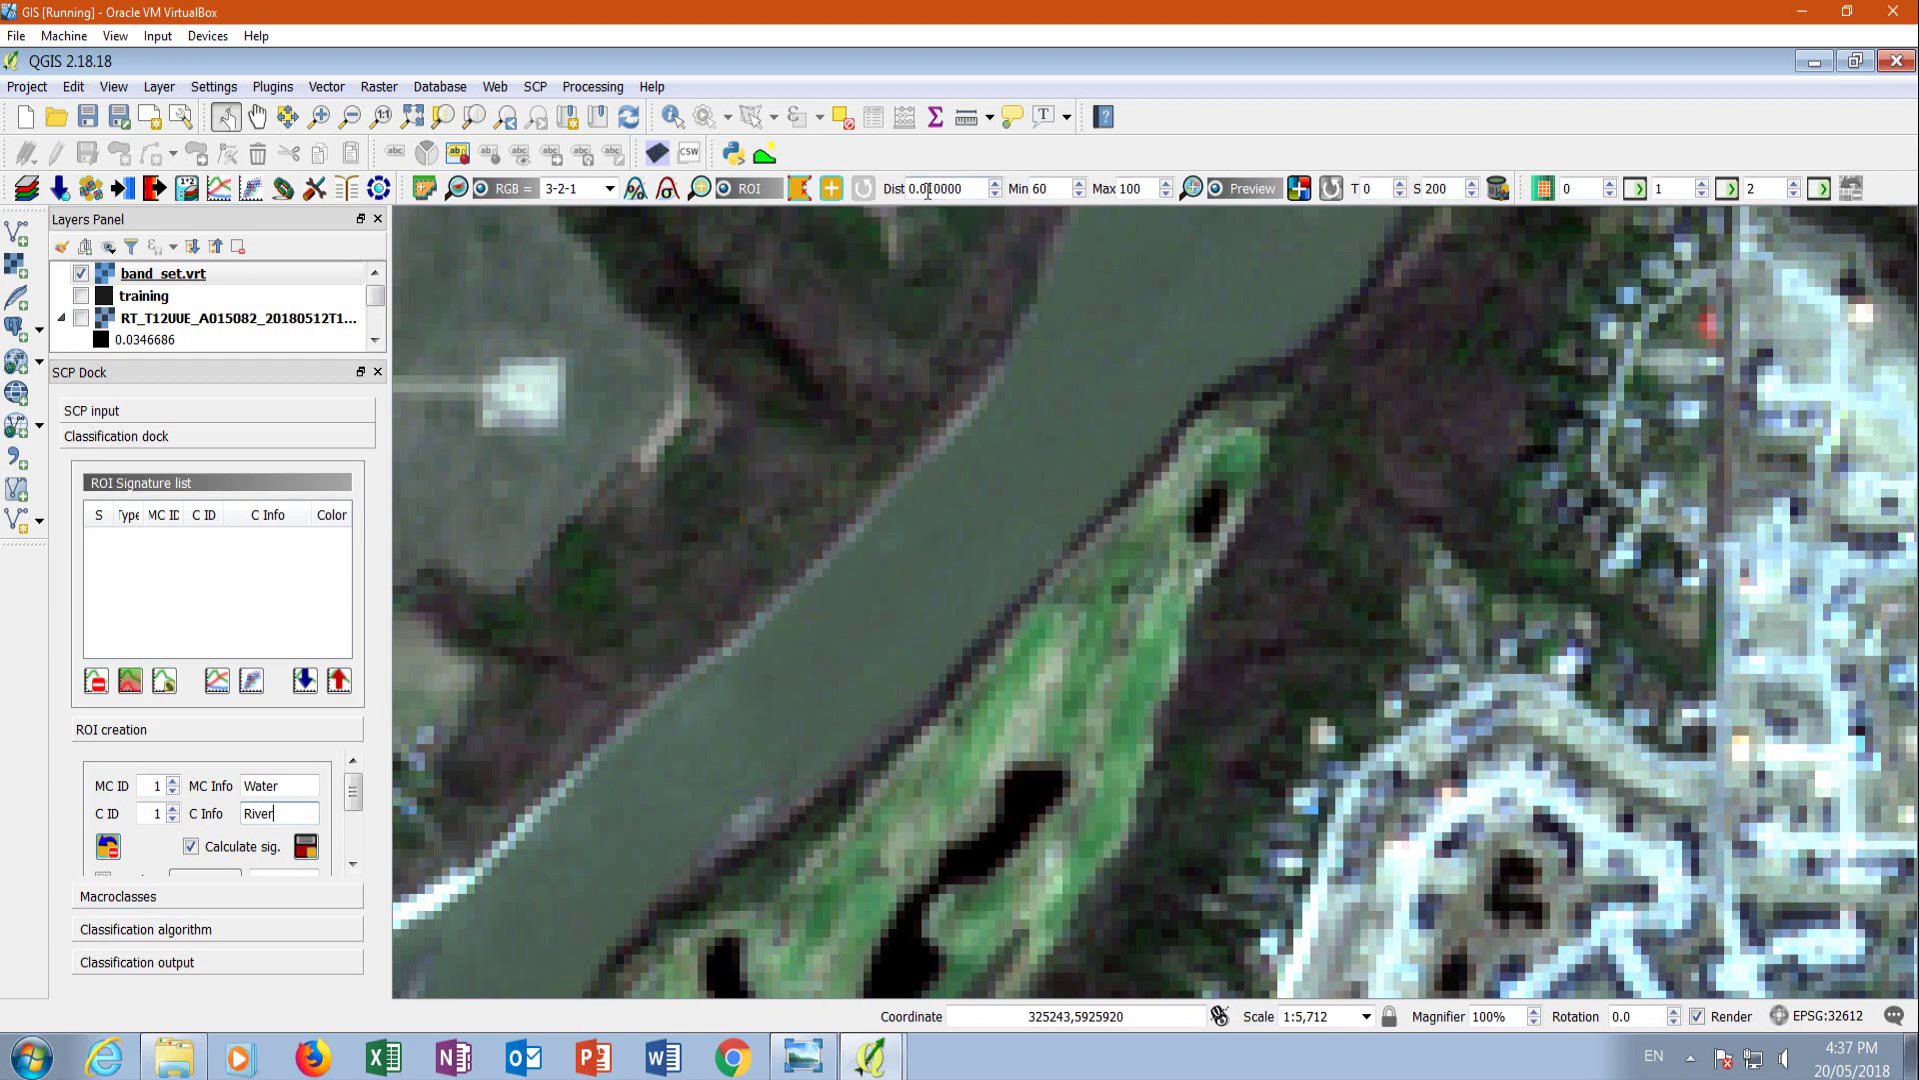
pyautogui.scroll(2, 933, 574)
pyautogui.scroll(1, 899, 555)
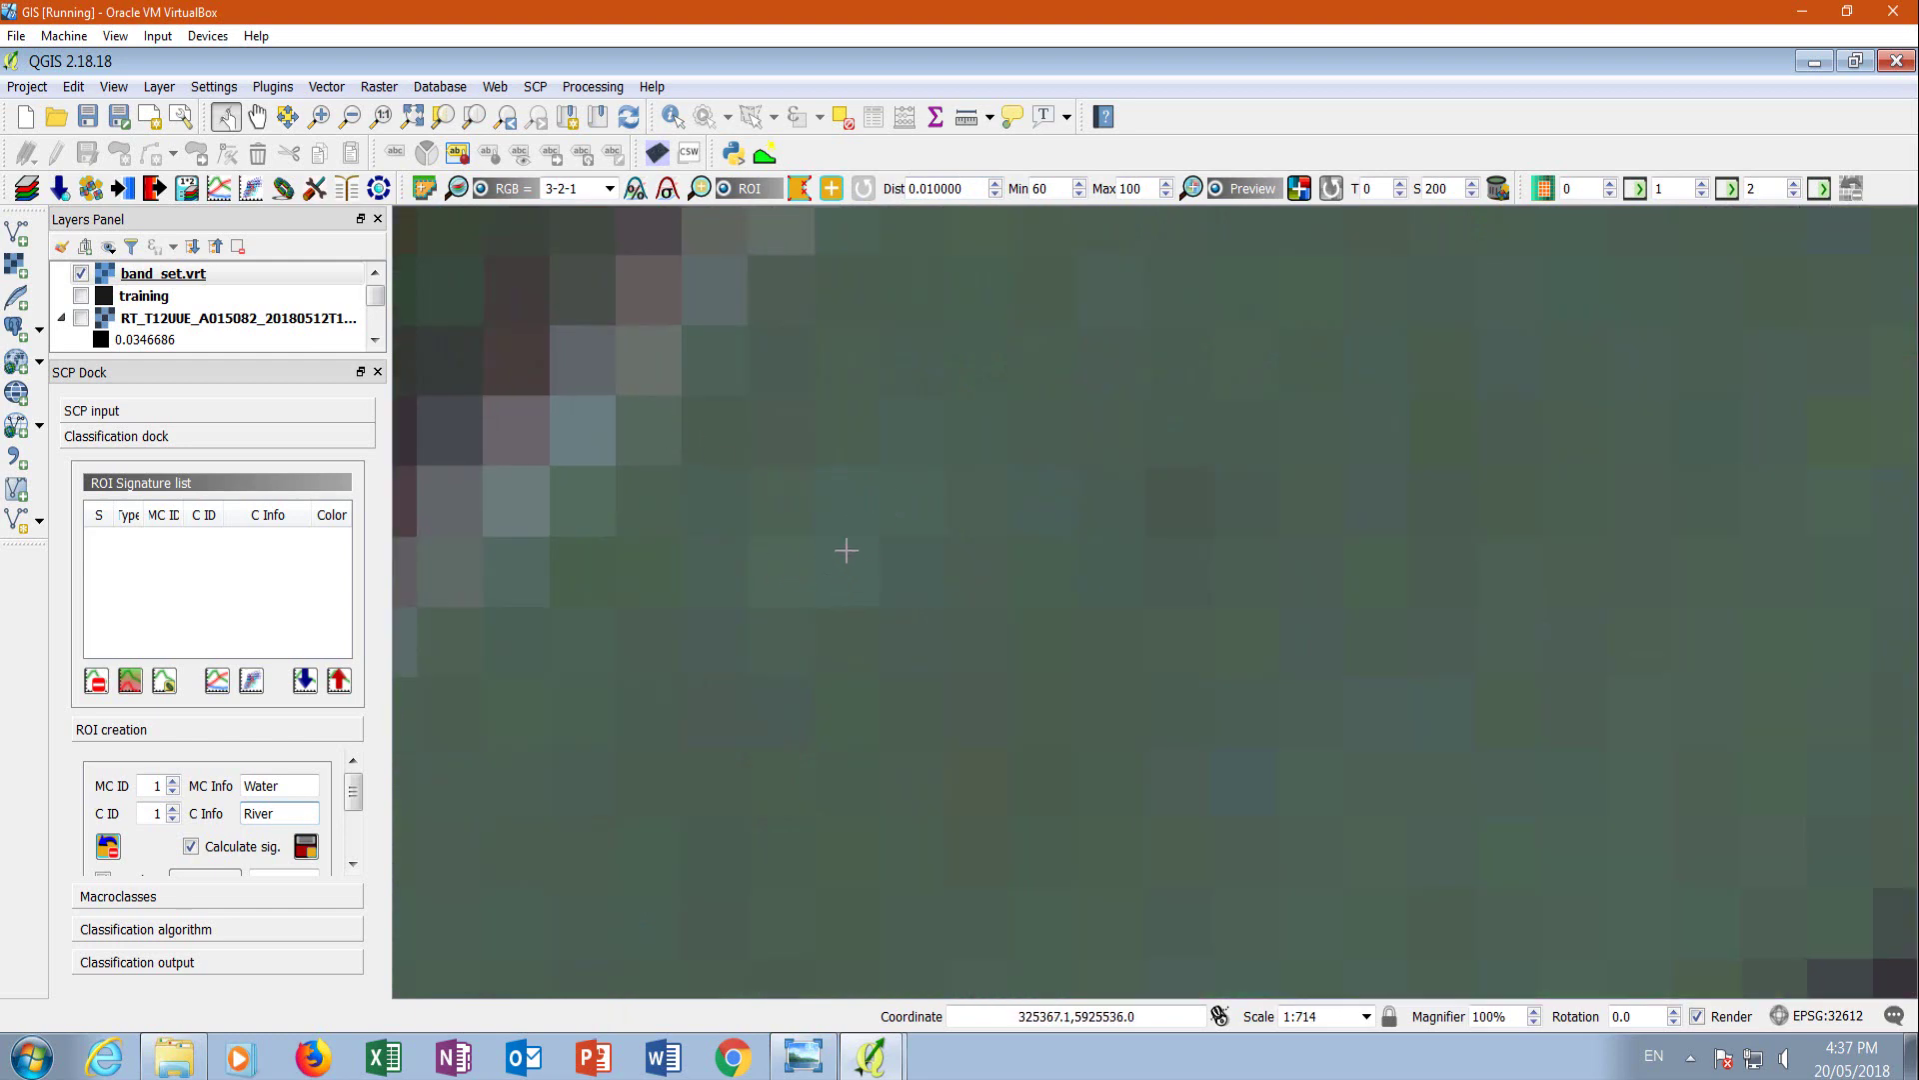
pyautogui.click(834, 190)
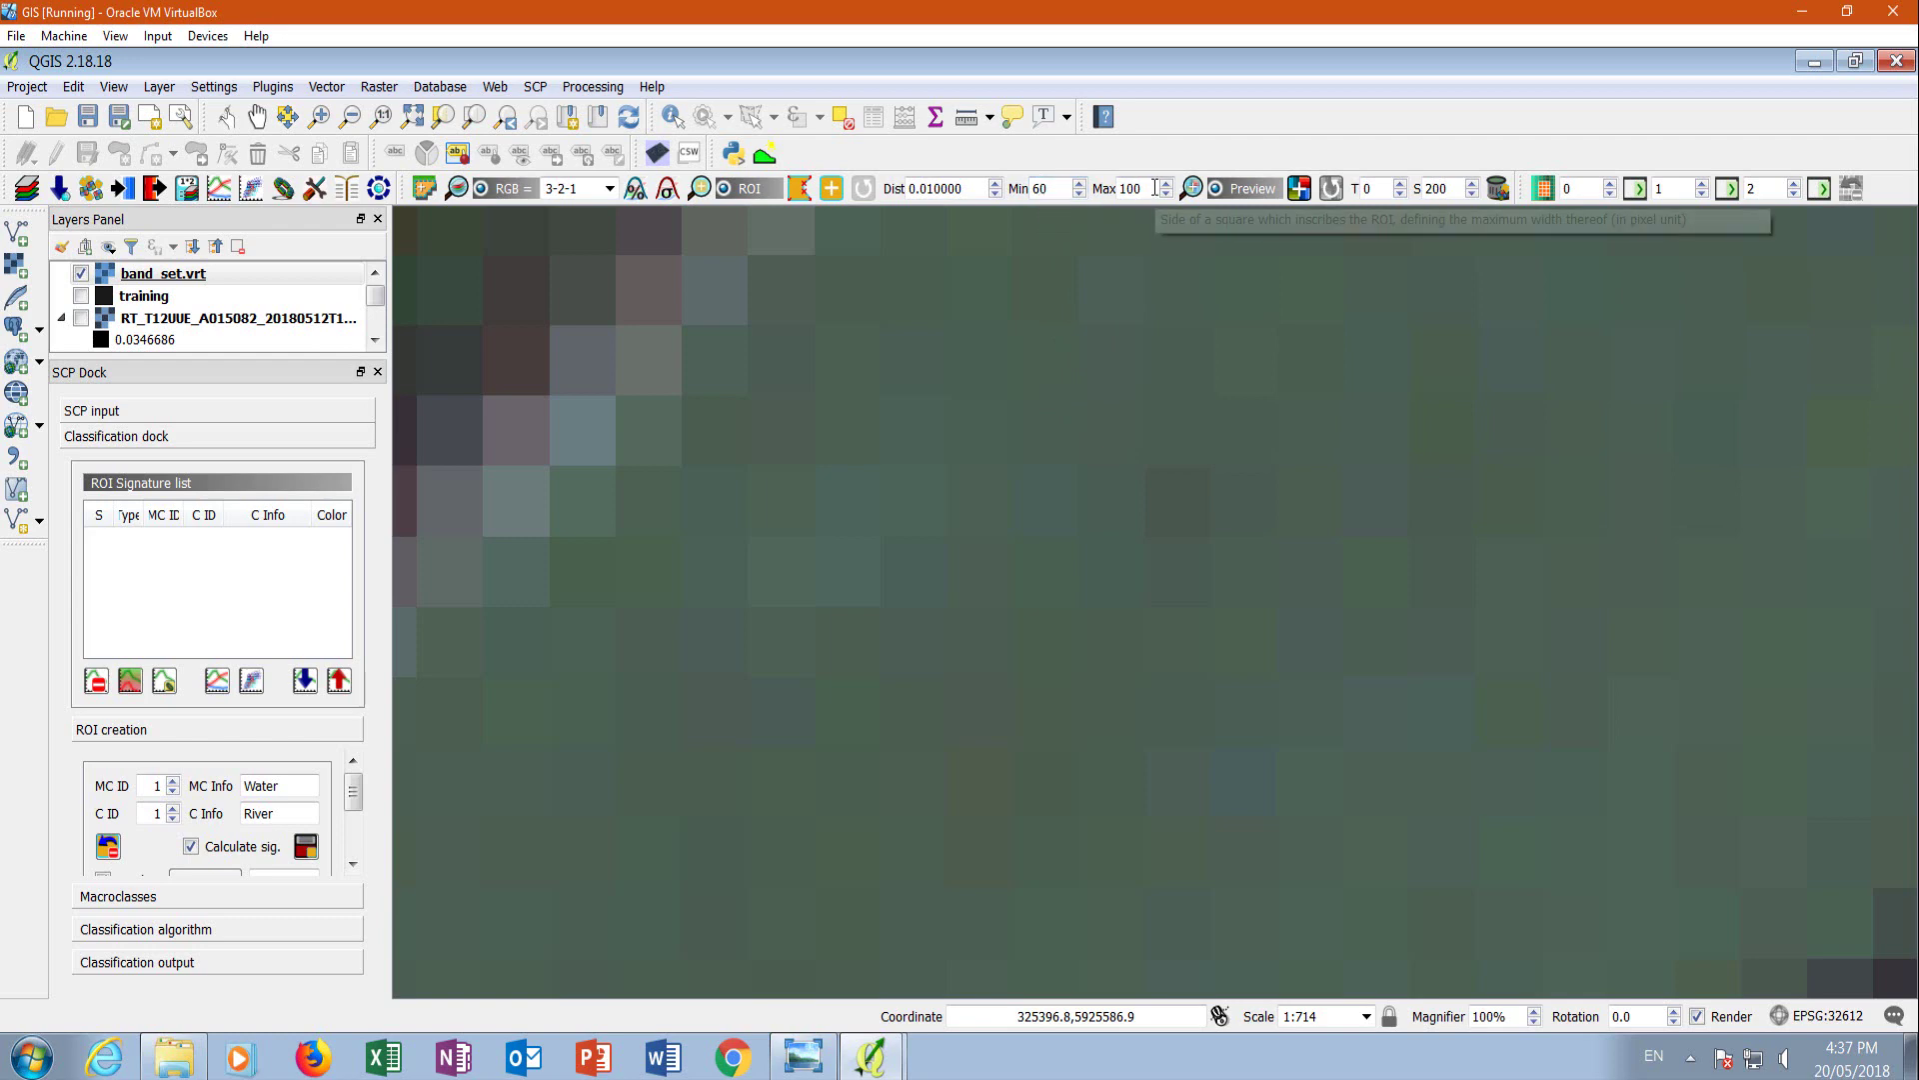
pyautogui.scroll(-2, 918, 485)
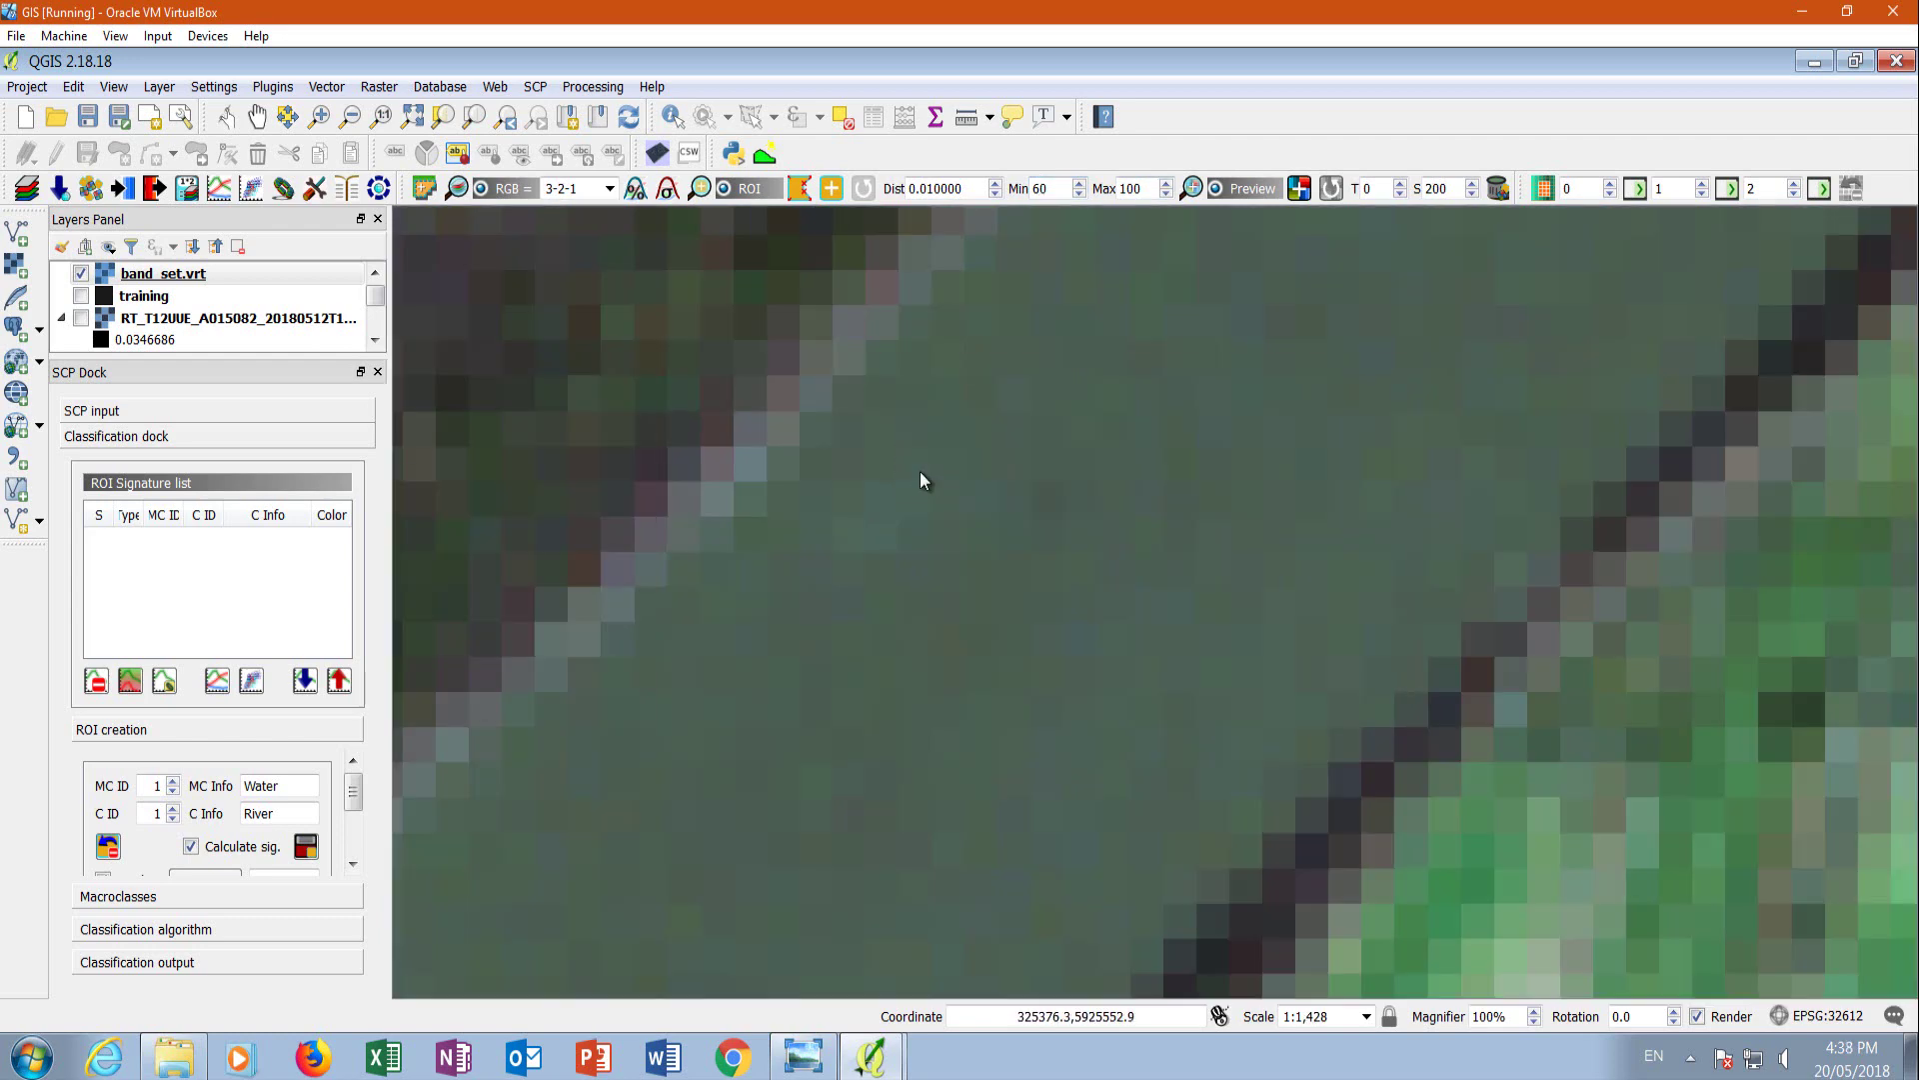
pyautogui.click(914, 621)
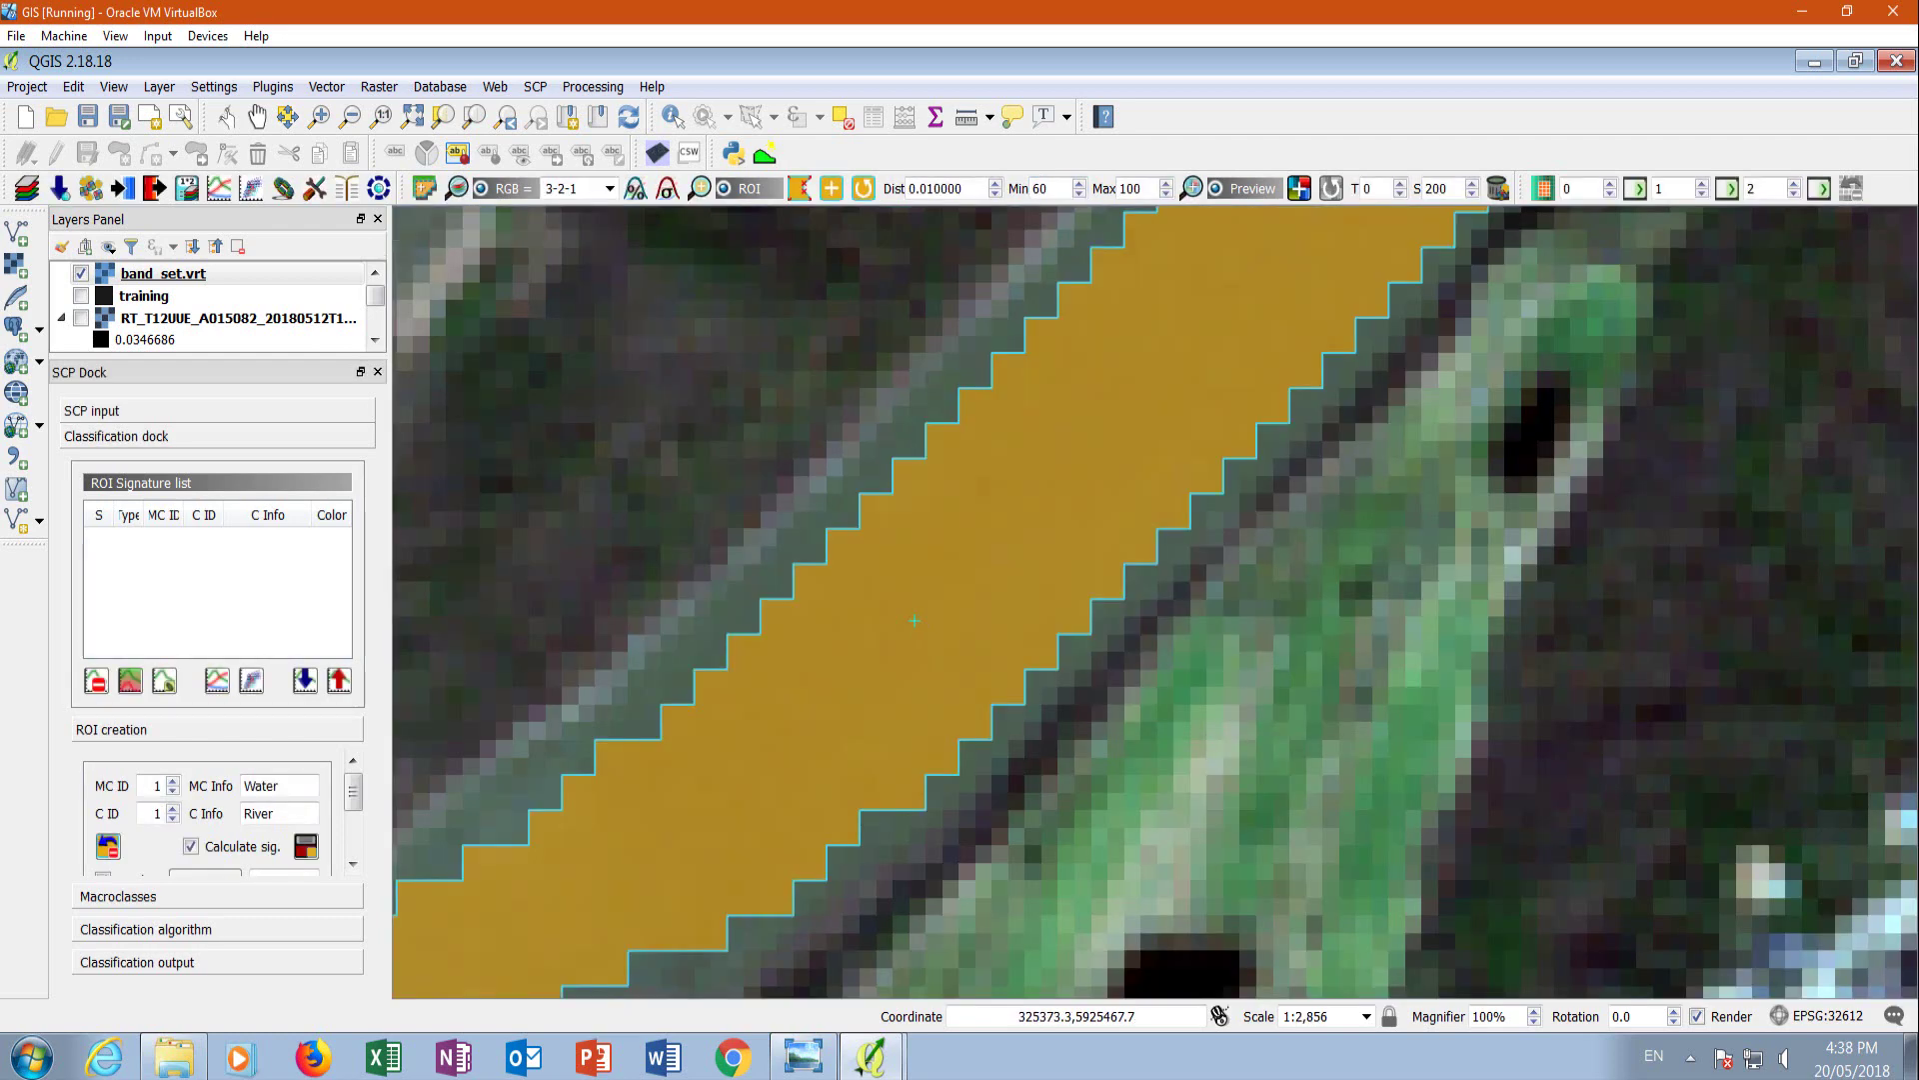
# Set the maximum ROI width to 50 and regrow the region farther upstream on the river.
pyautogui.scroll(-2, 990, 430)
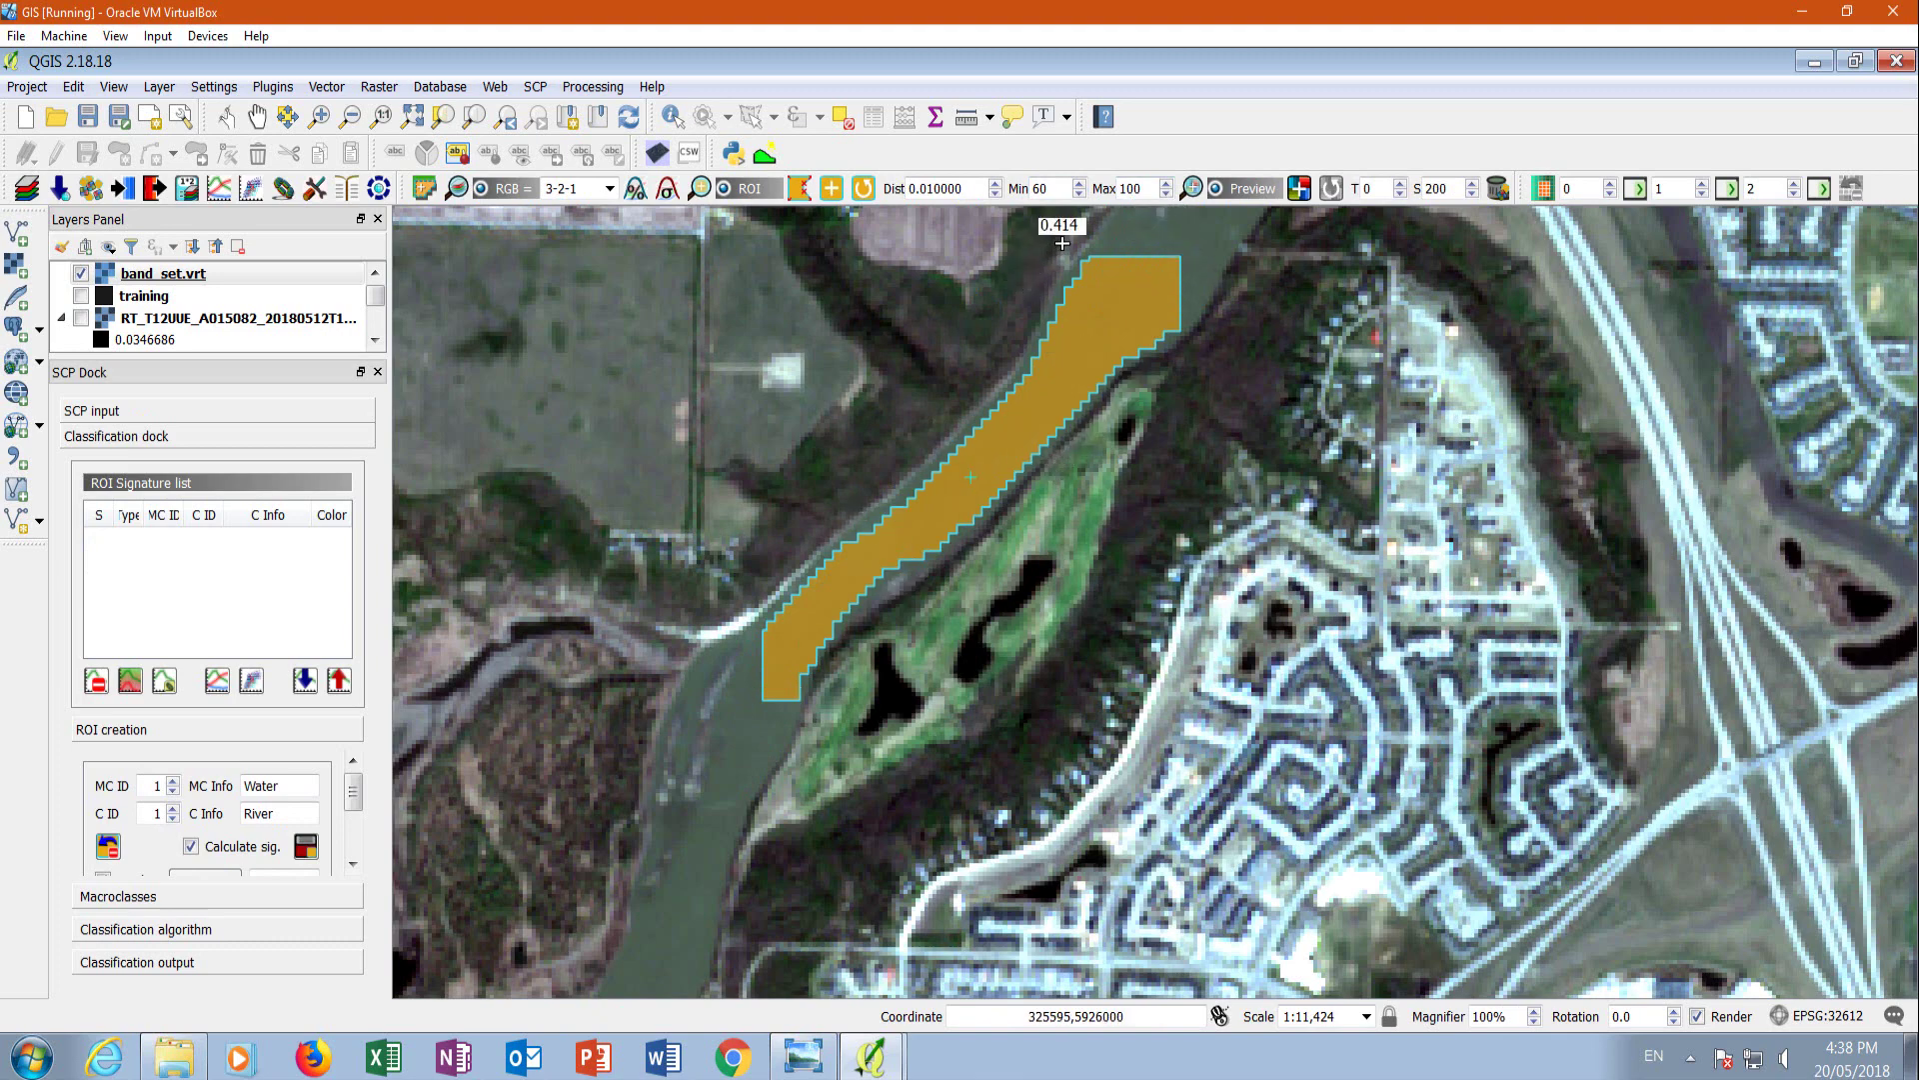
pyautogui.scroll(1, 1061, 244)
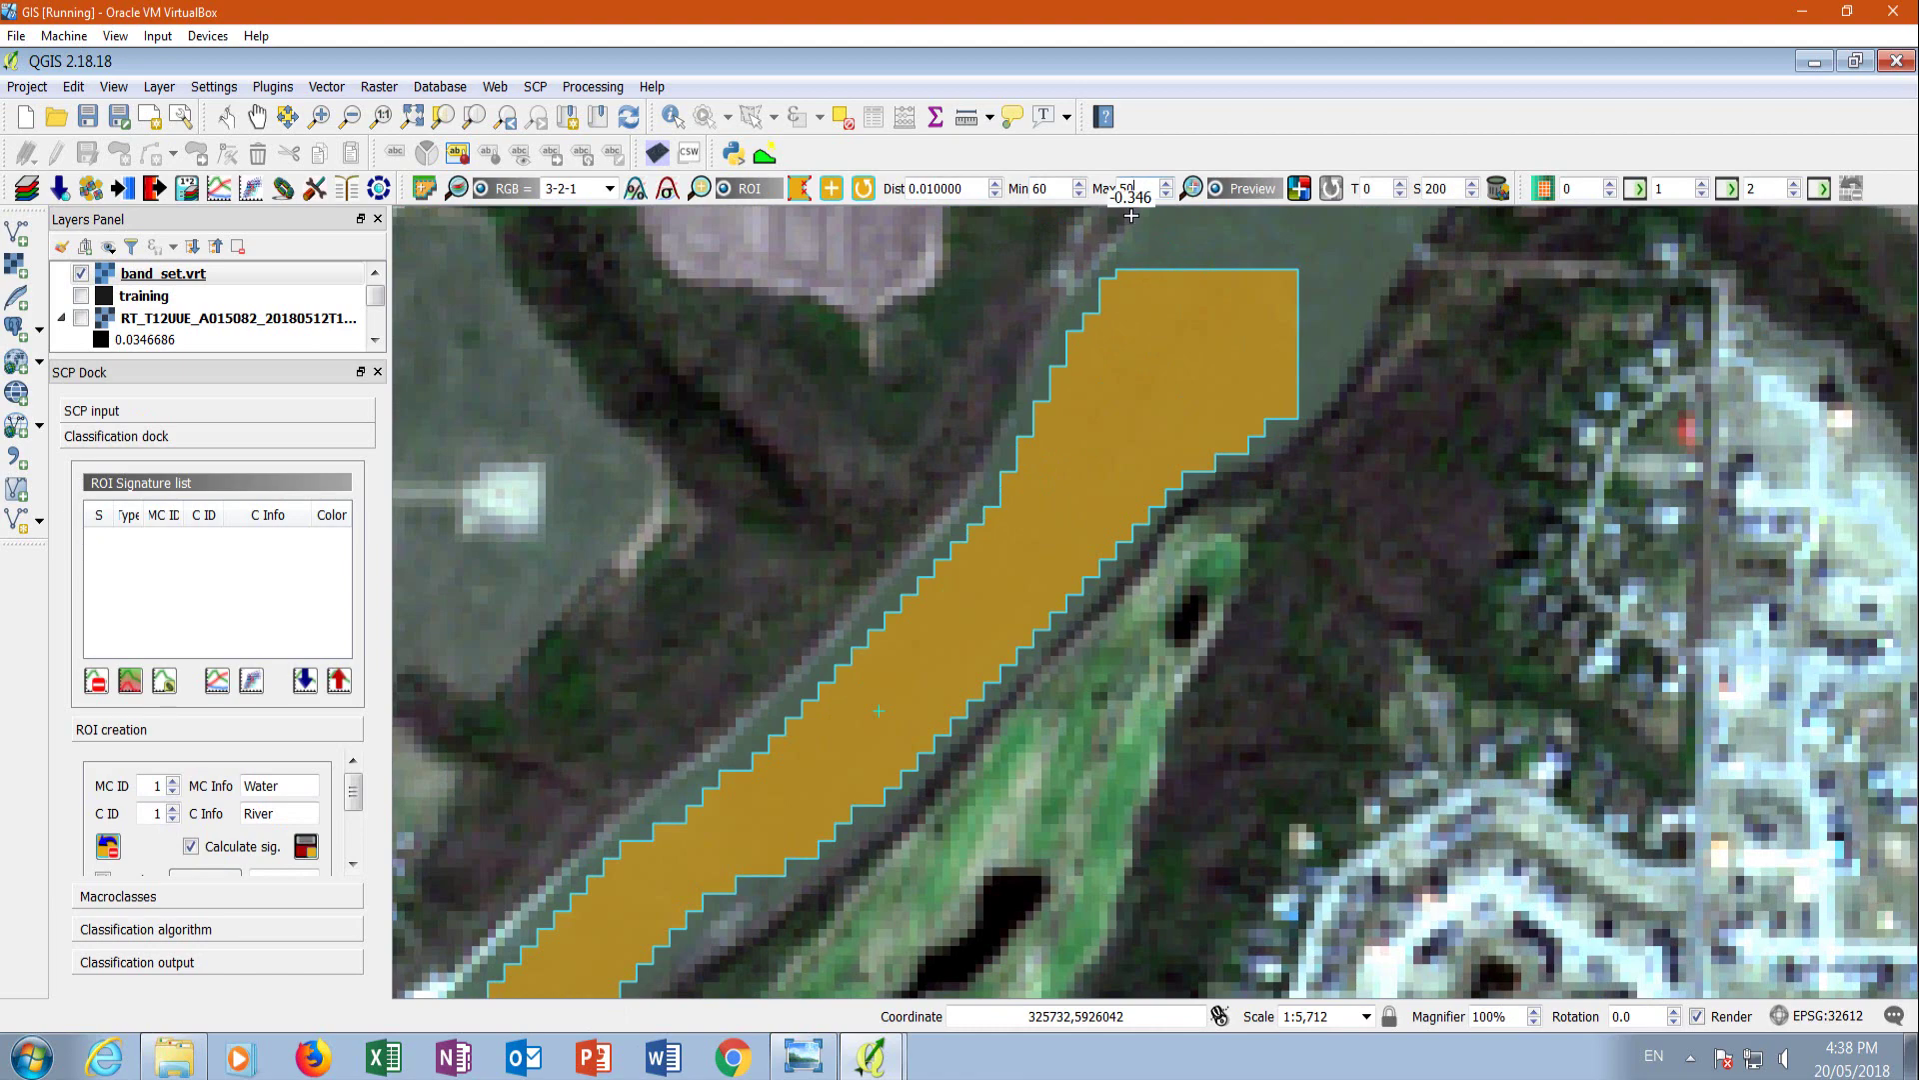
pyautogui.scroll(-1, 1223, 255)
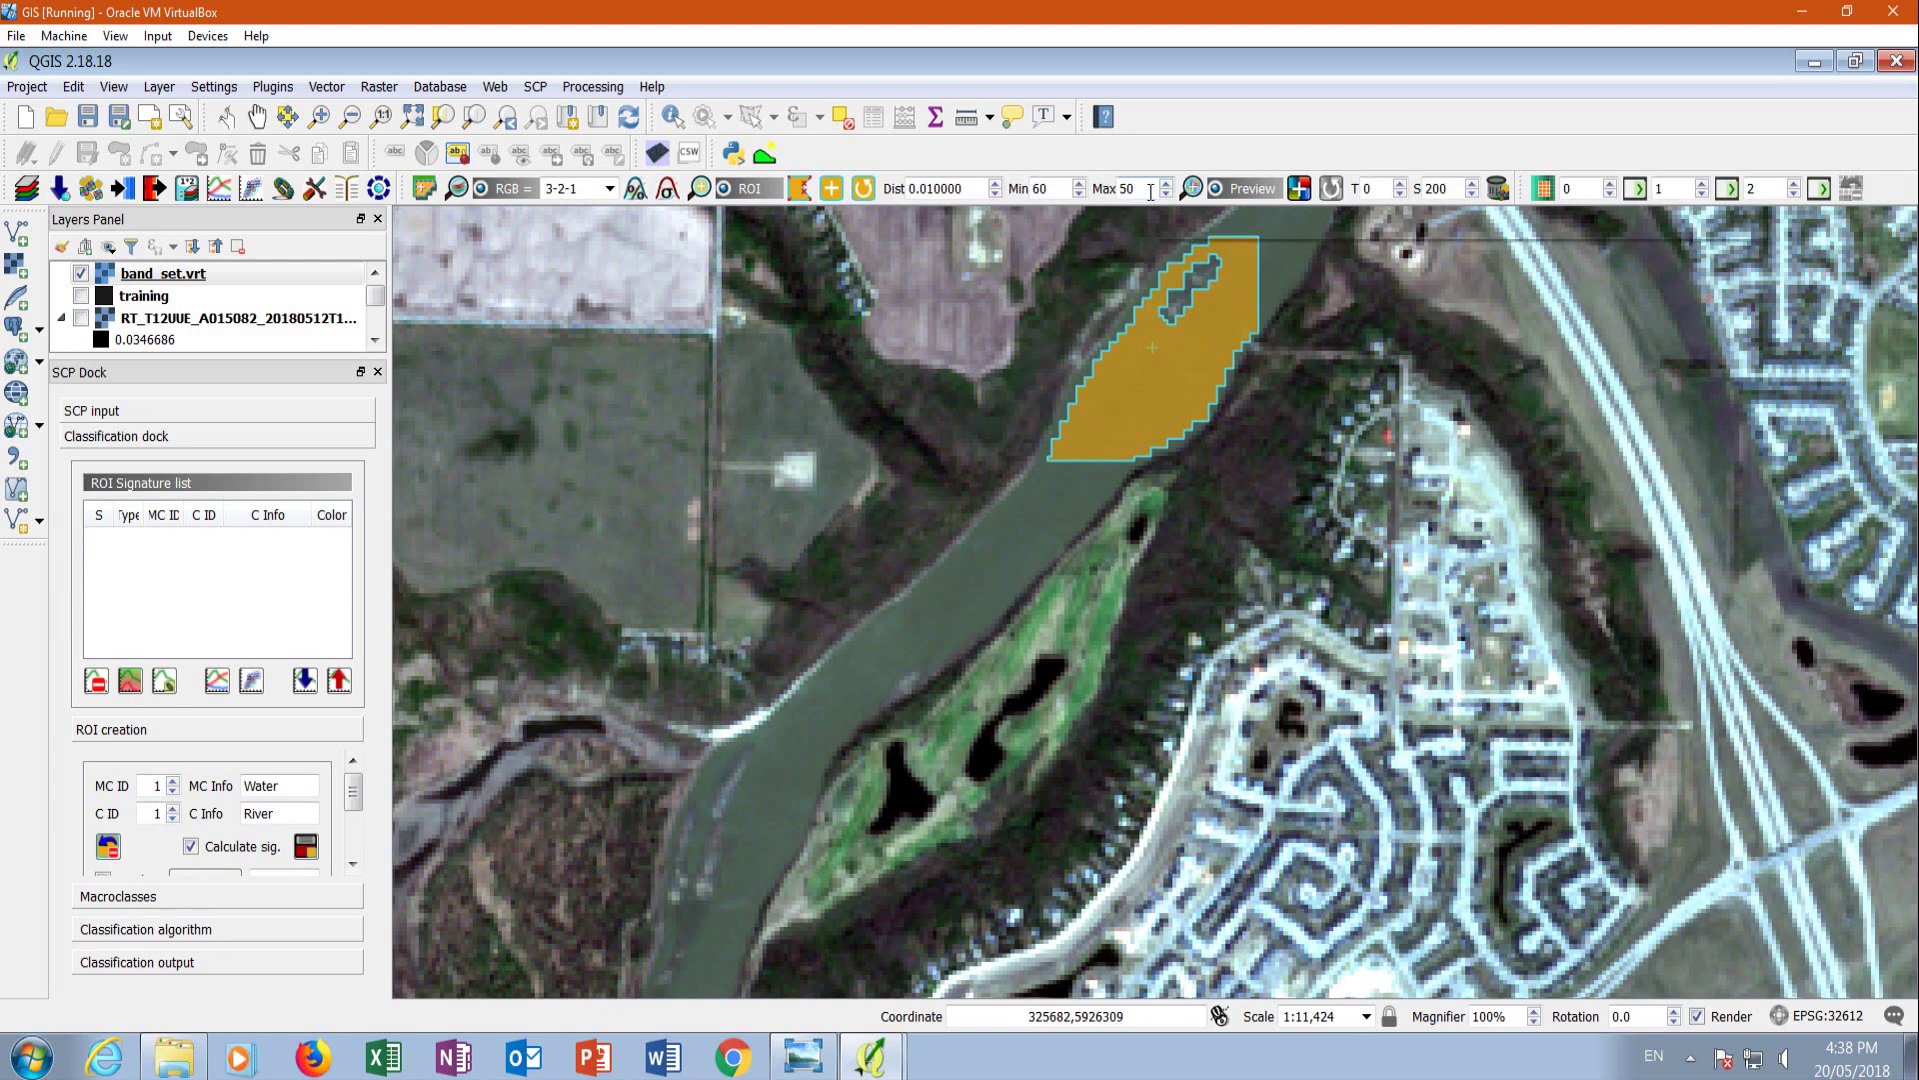
# Set both the minimum size and maximum width to 1 and create a single-pixel ROI on the river.
pyautogui.moveTo(1146, 188); pyautogui.dragTo(1098, 195)
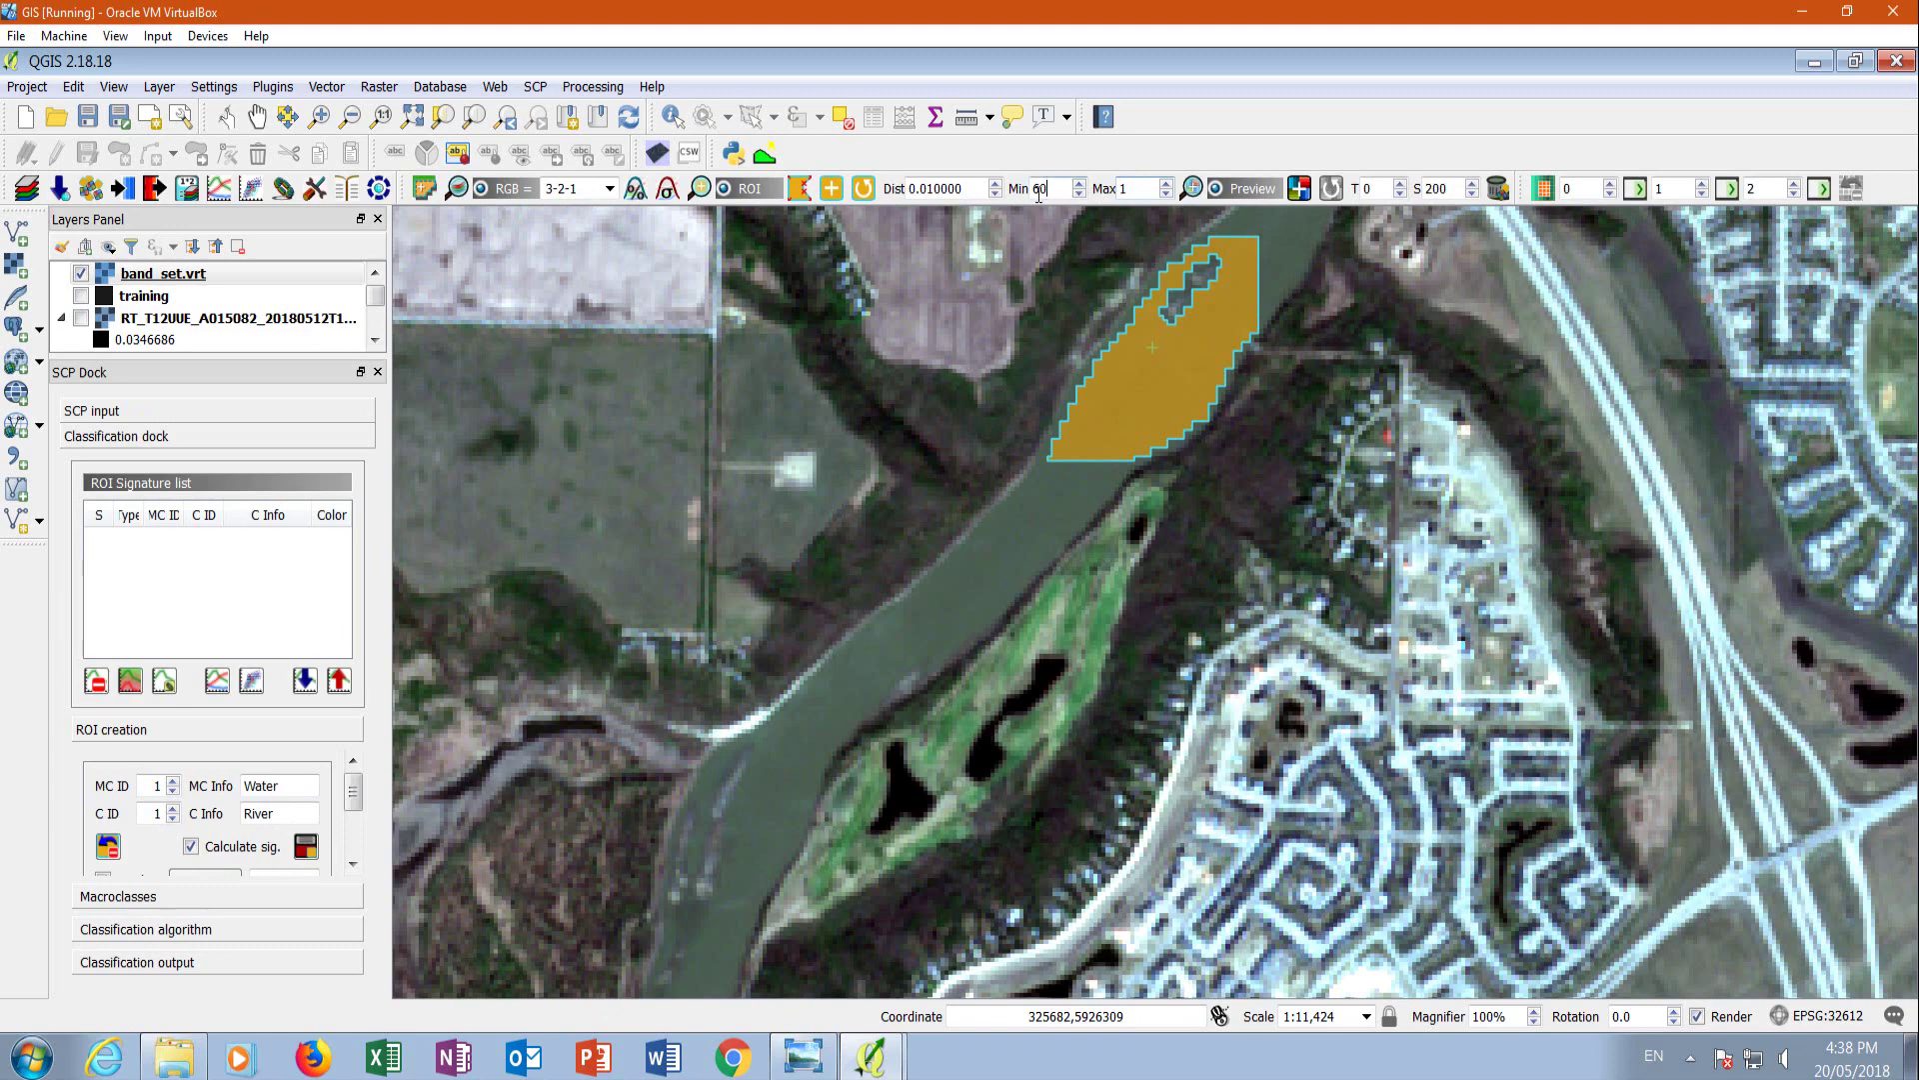
pyautogui.write('1')
pyautogui.click(862, 688)
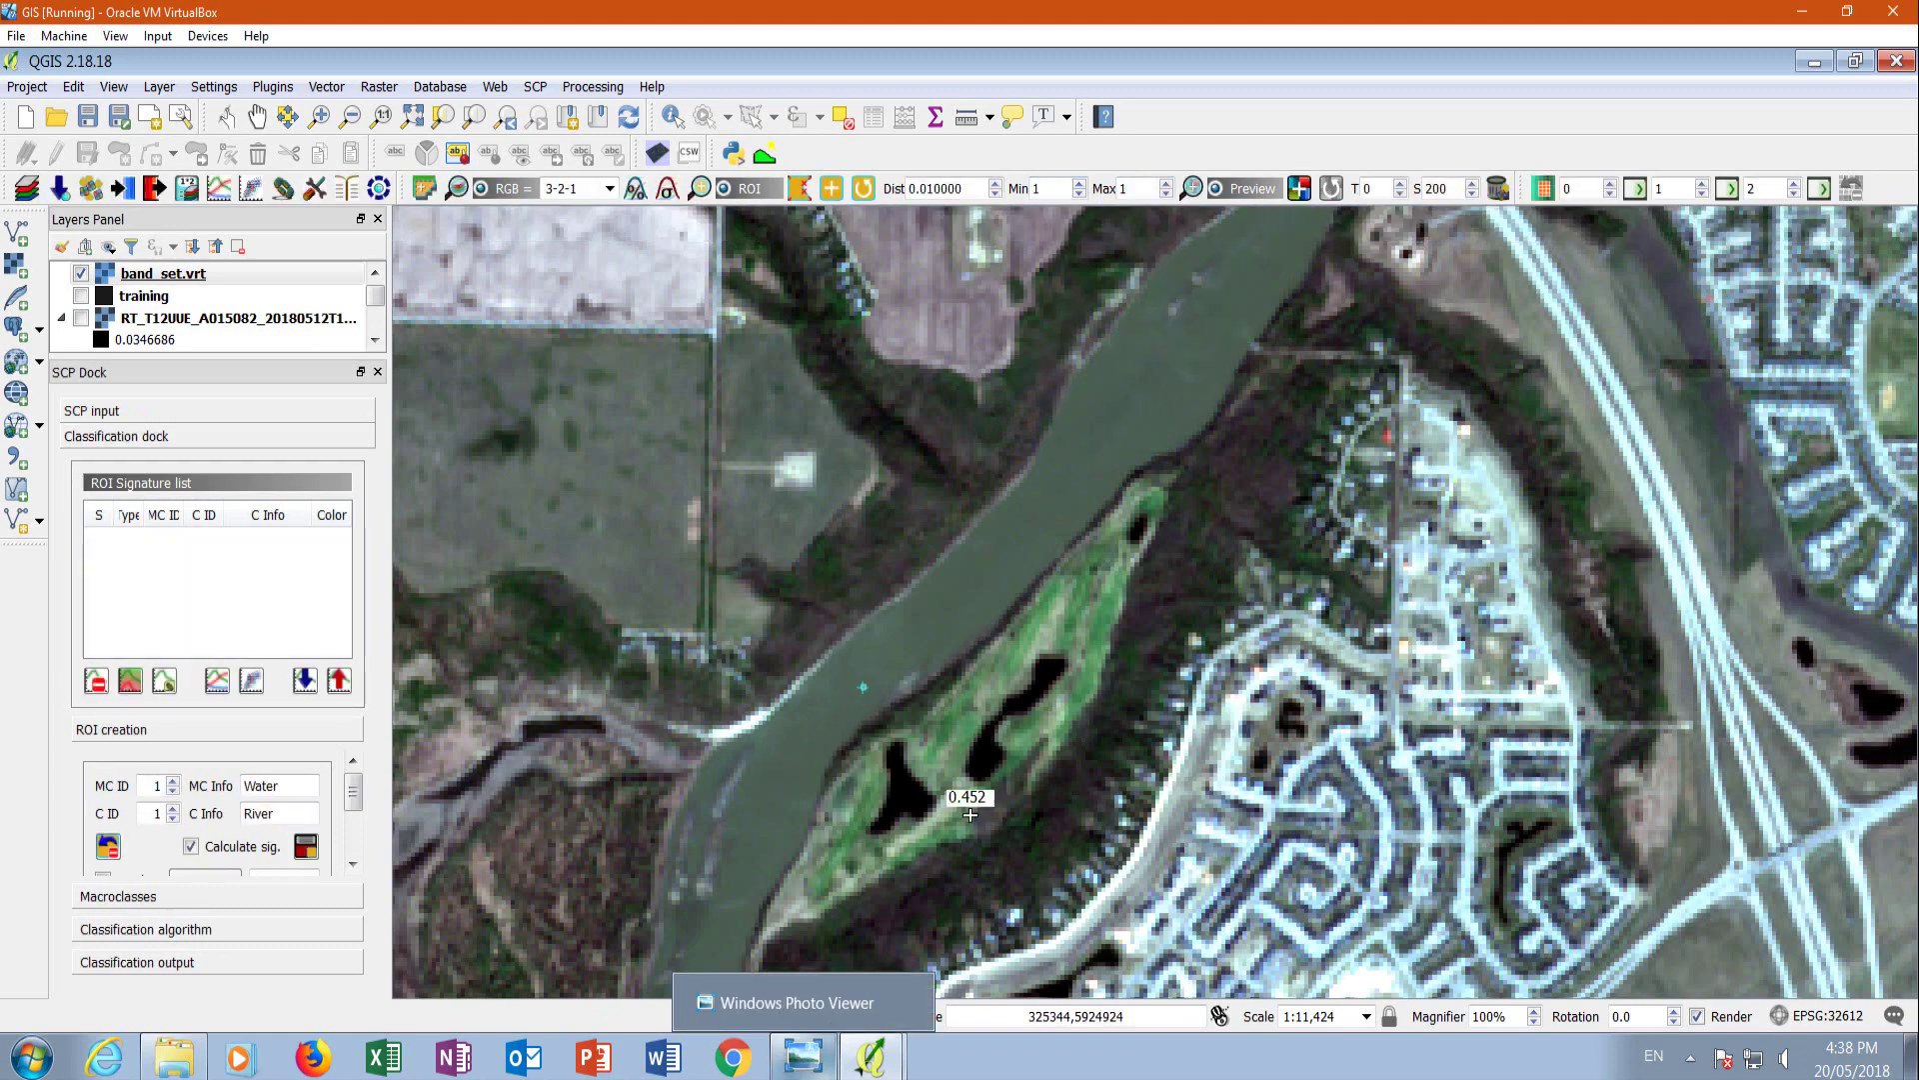
# Change the class info to River1 and save the single-pixel ROI with its signature to the ROI signature list.
pyautogui.scroll(3, 869, 679)
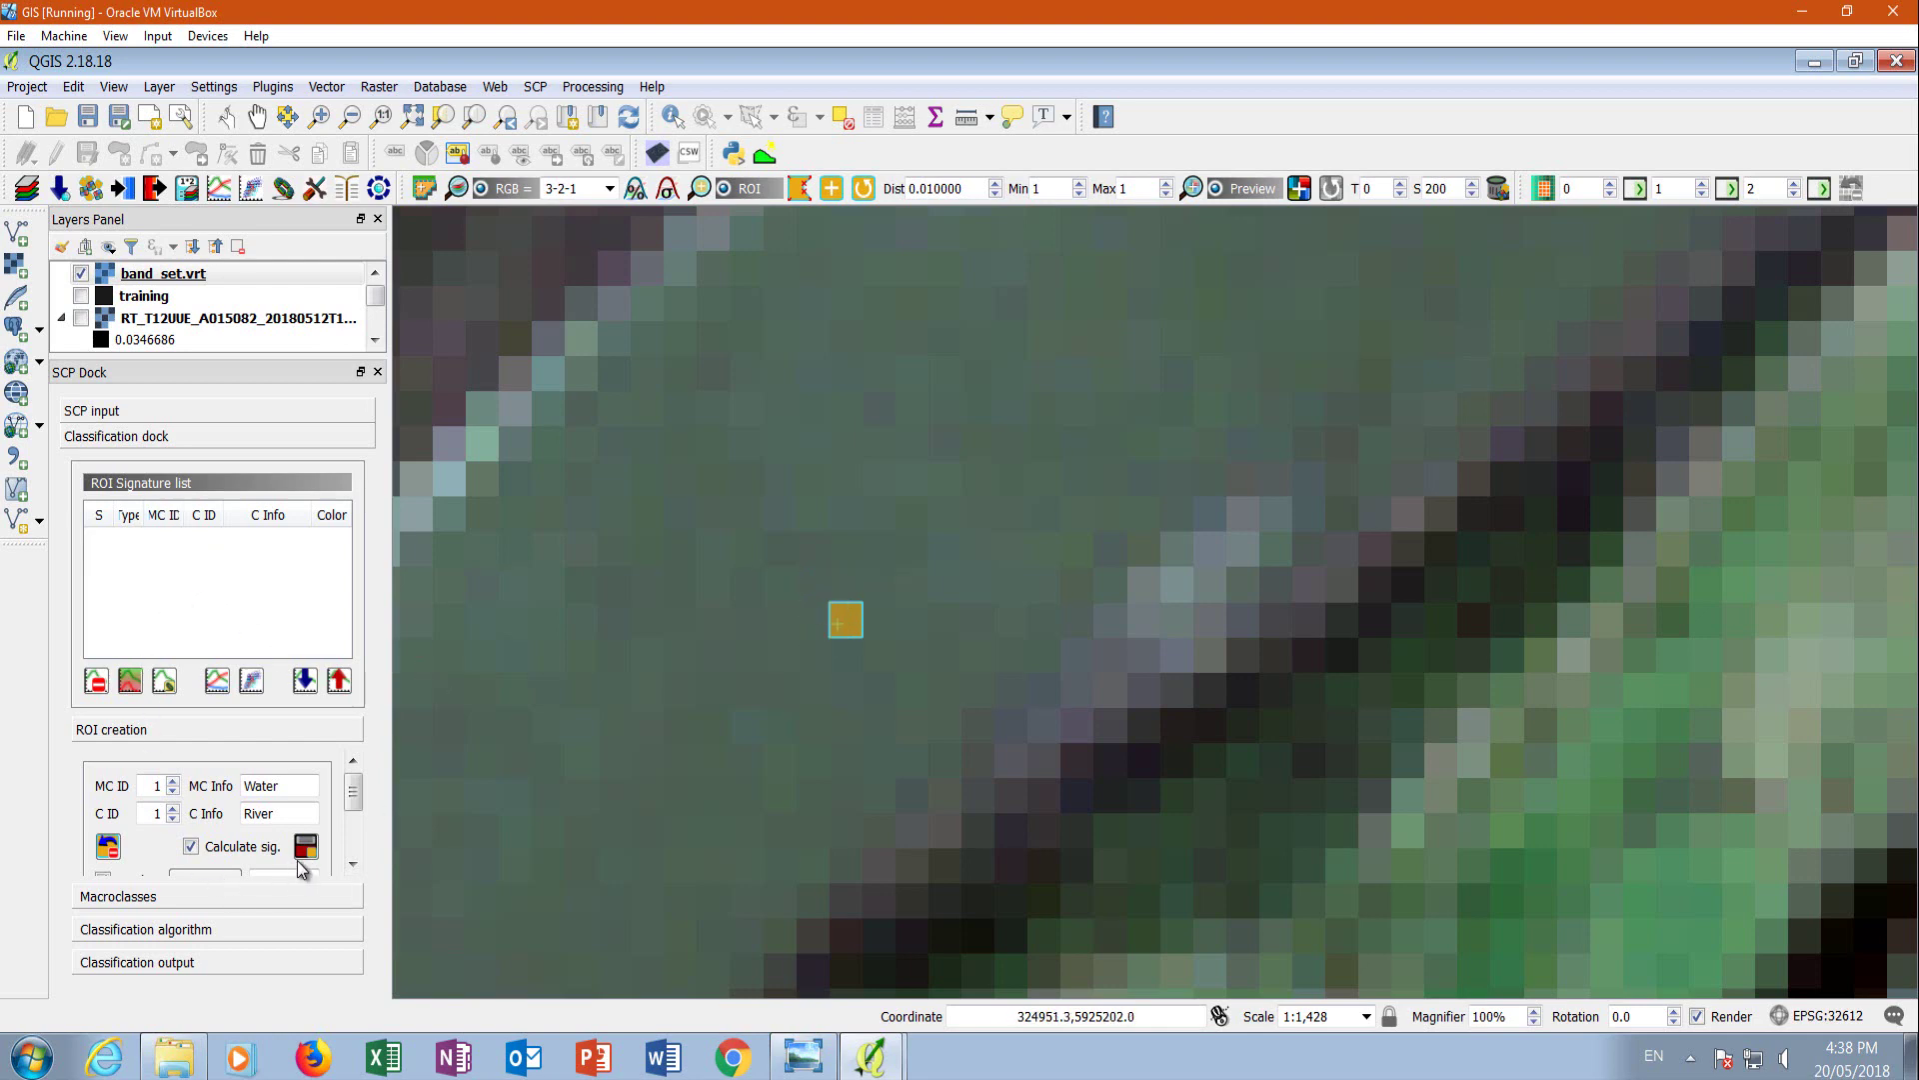
pyautogui.click(279, 818)
pyautogui.click(306, 847)
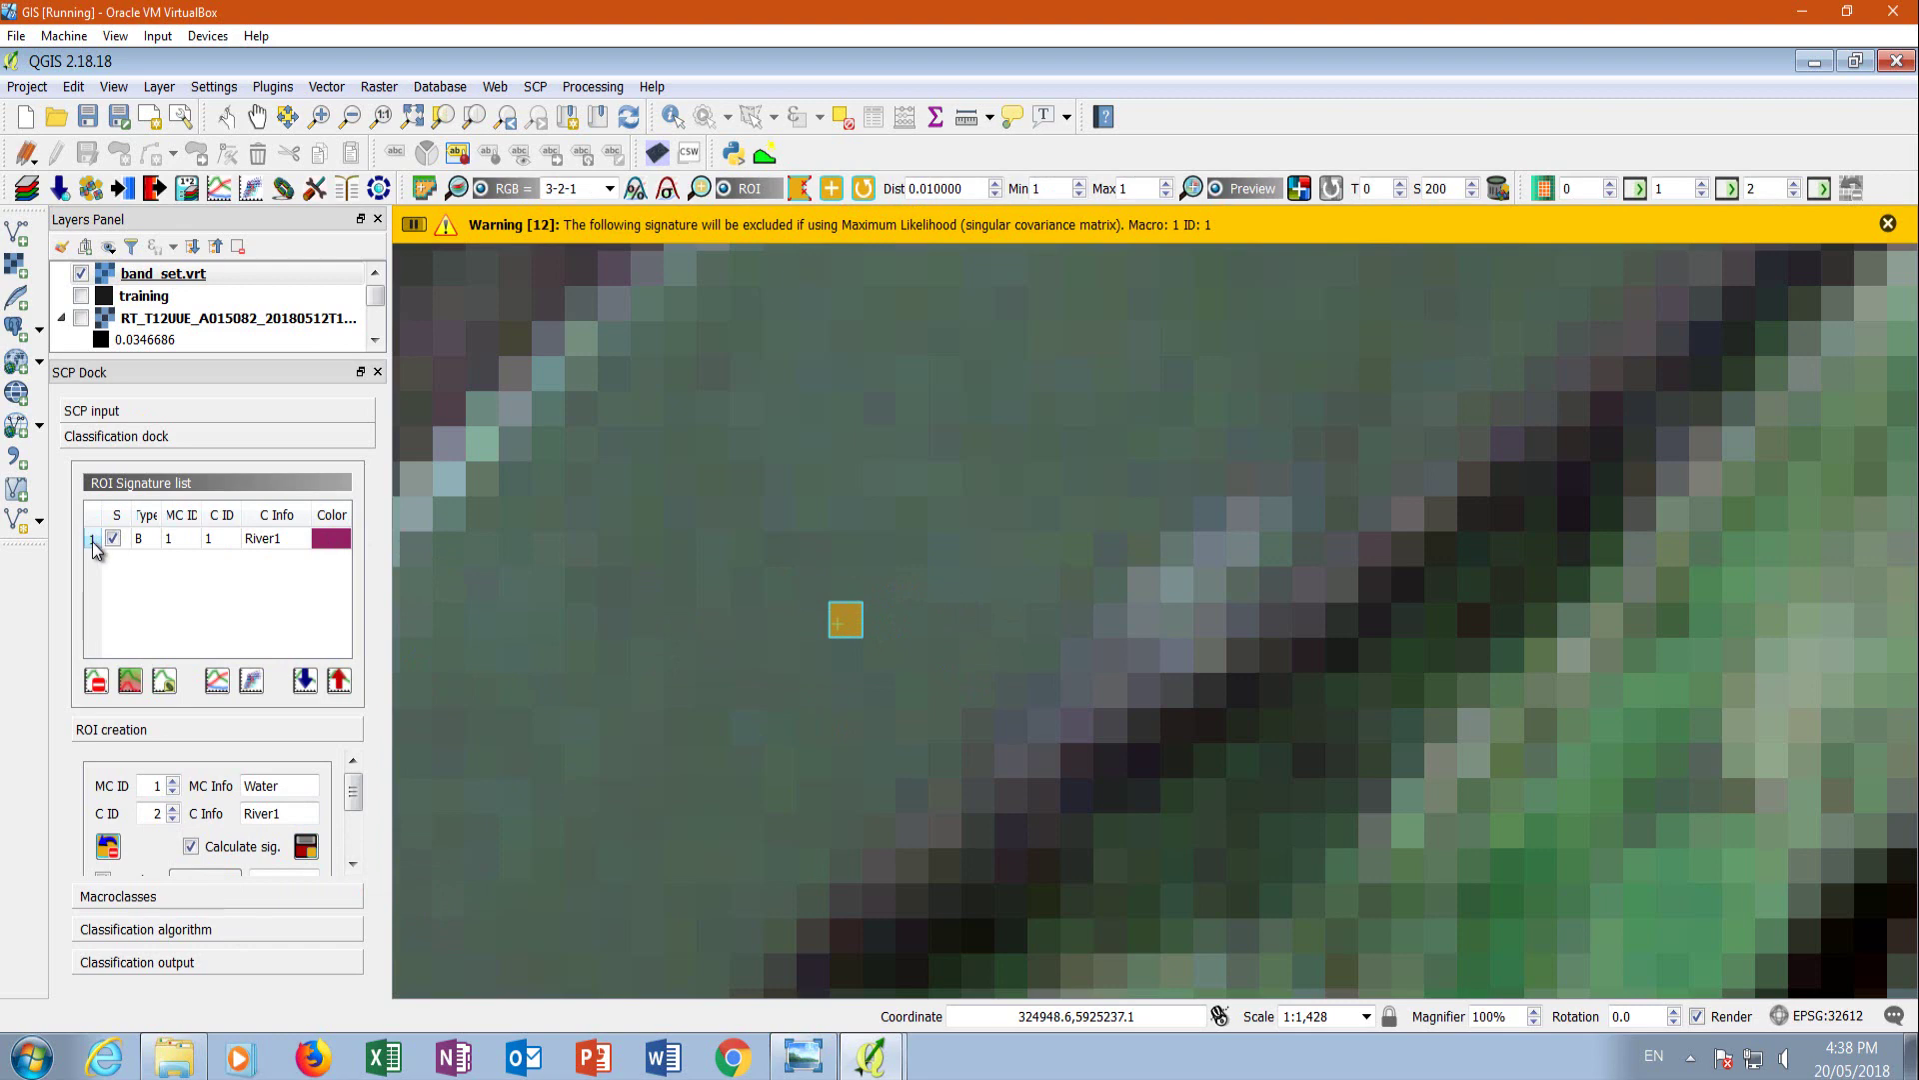
# Plot the spectral signature of River1, enlarge the plot window and shift the plotted curve for inspection.
pyautogui.click(92, 542)
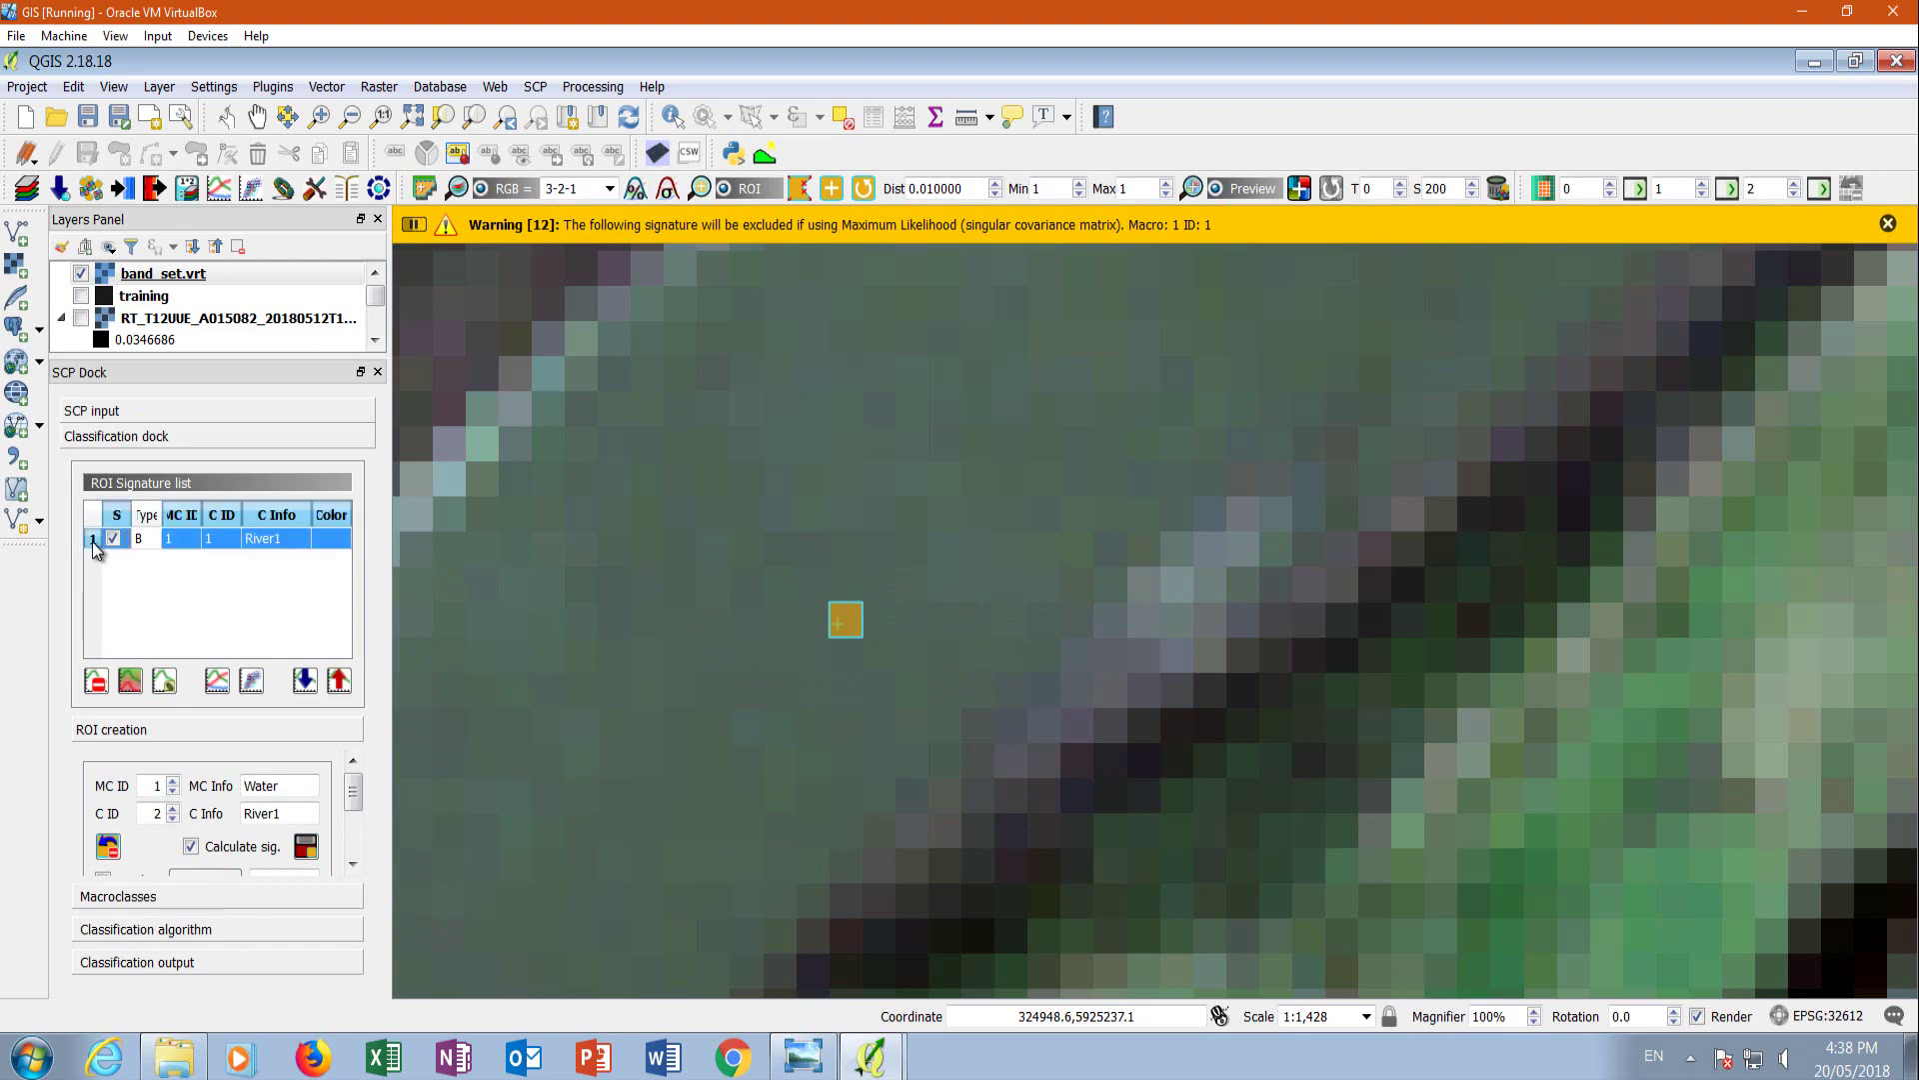
pyautogui.click(215, 681)
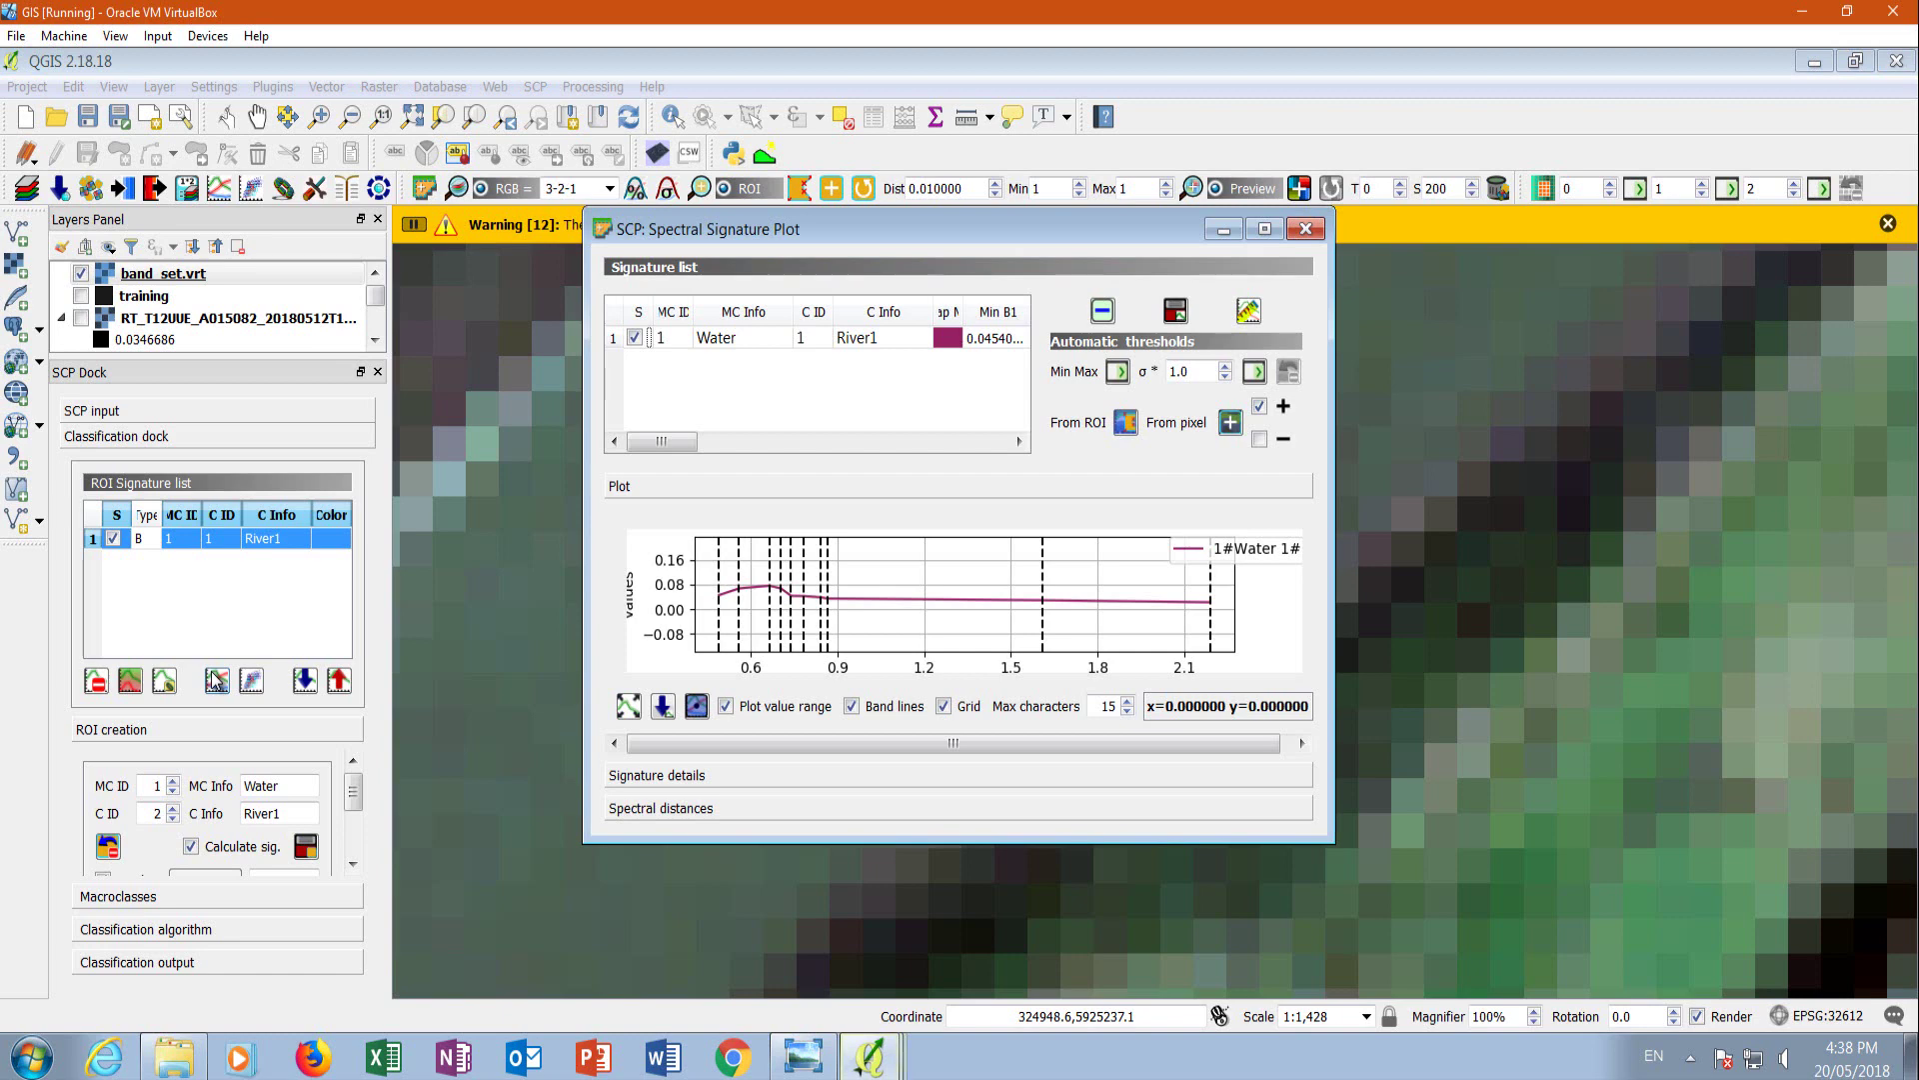
pyautogui.click(1265, 230)
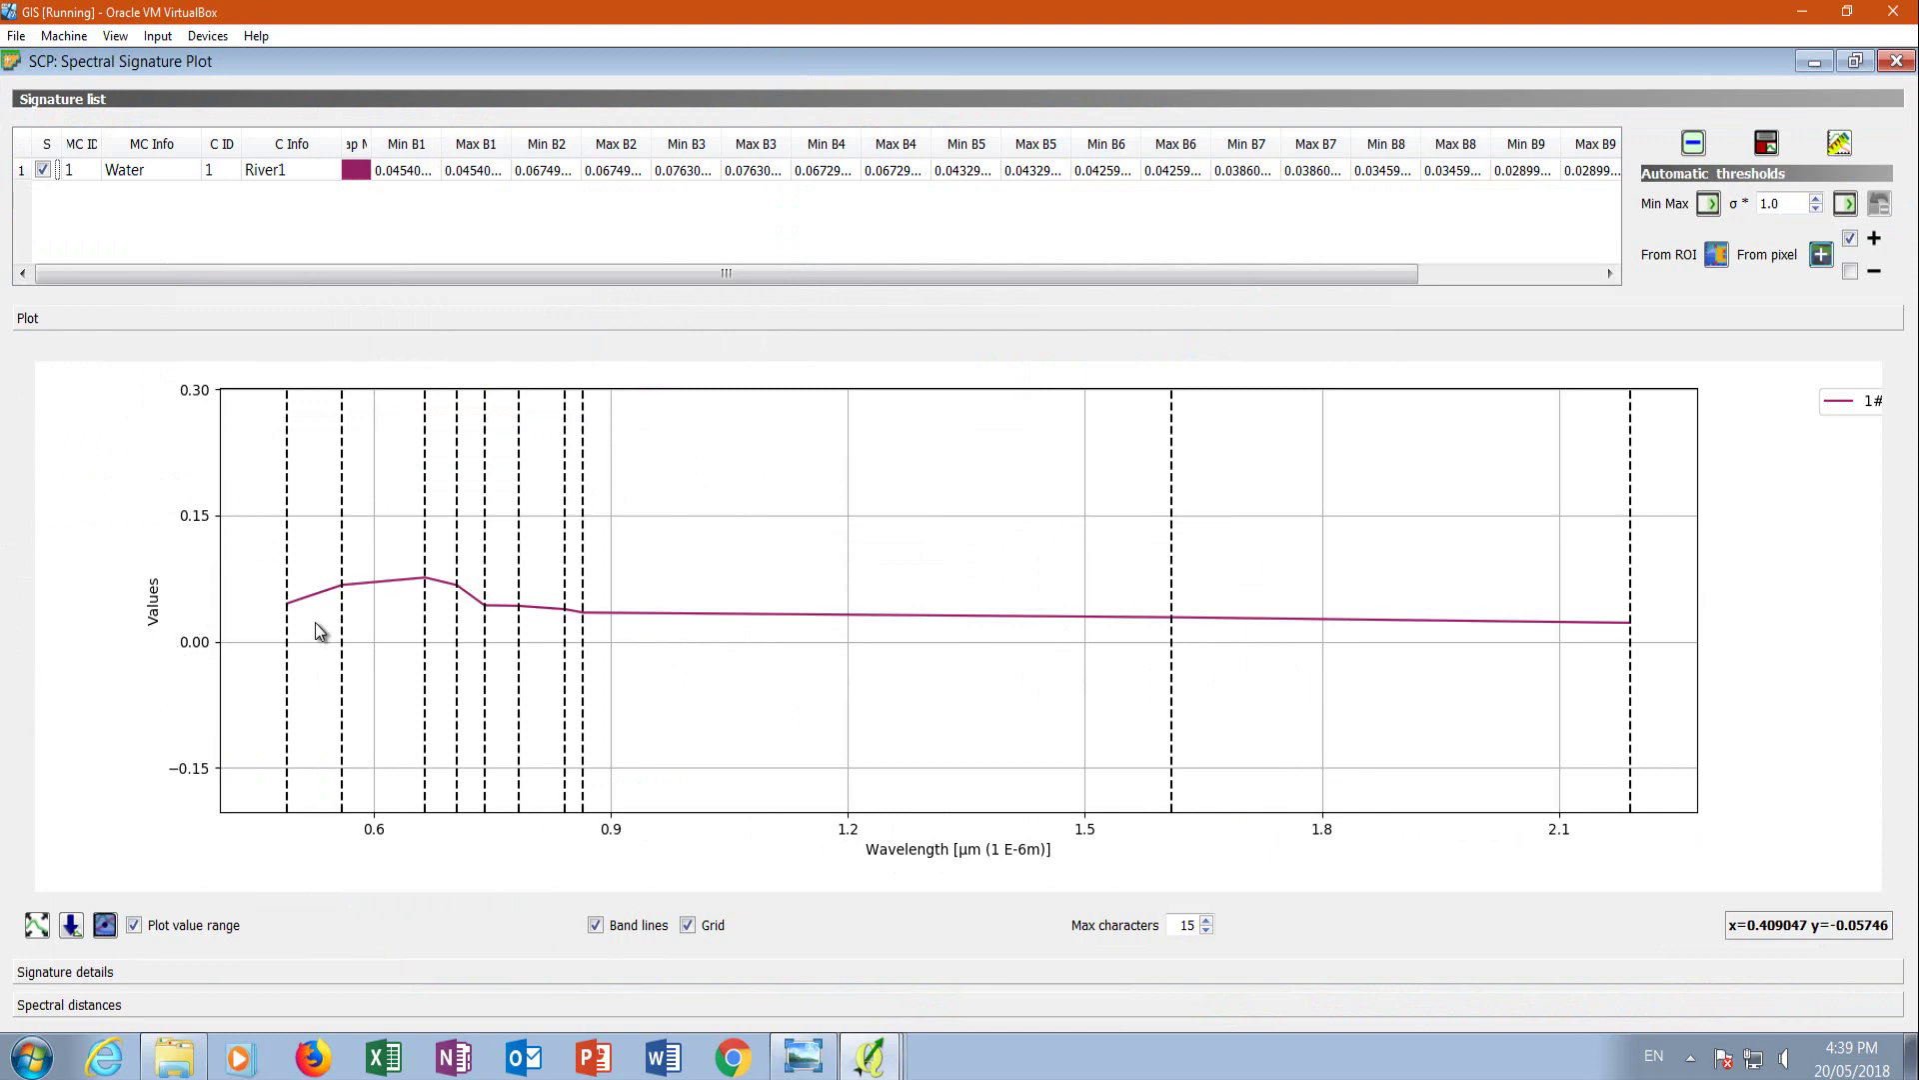
pyautogui.moveTo(343, 612); pyautogui.dragTo(356, 699)
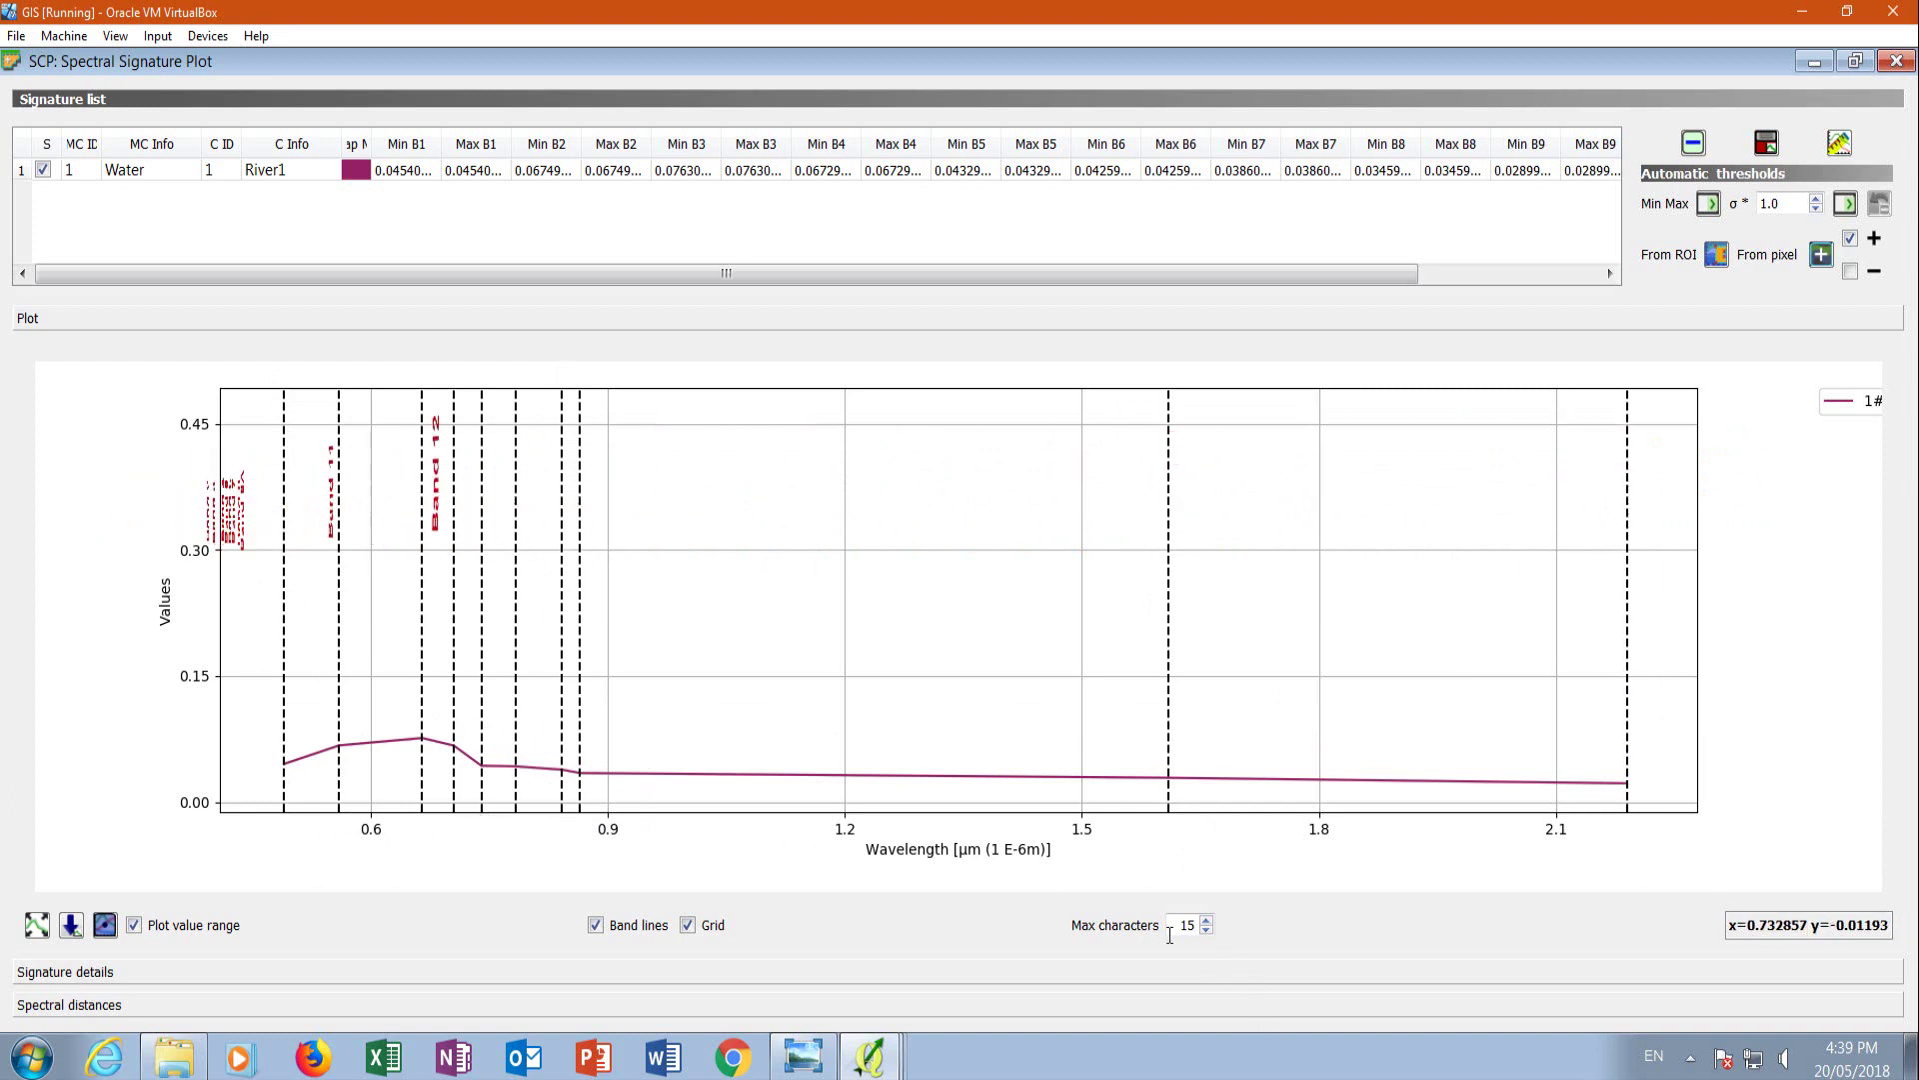
pyautogui.moveTo(862, 1067)
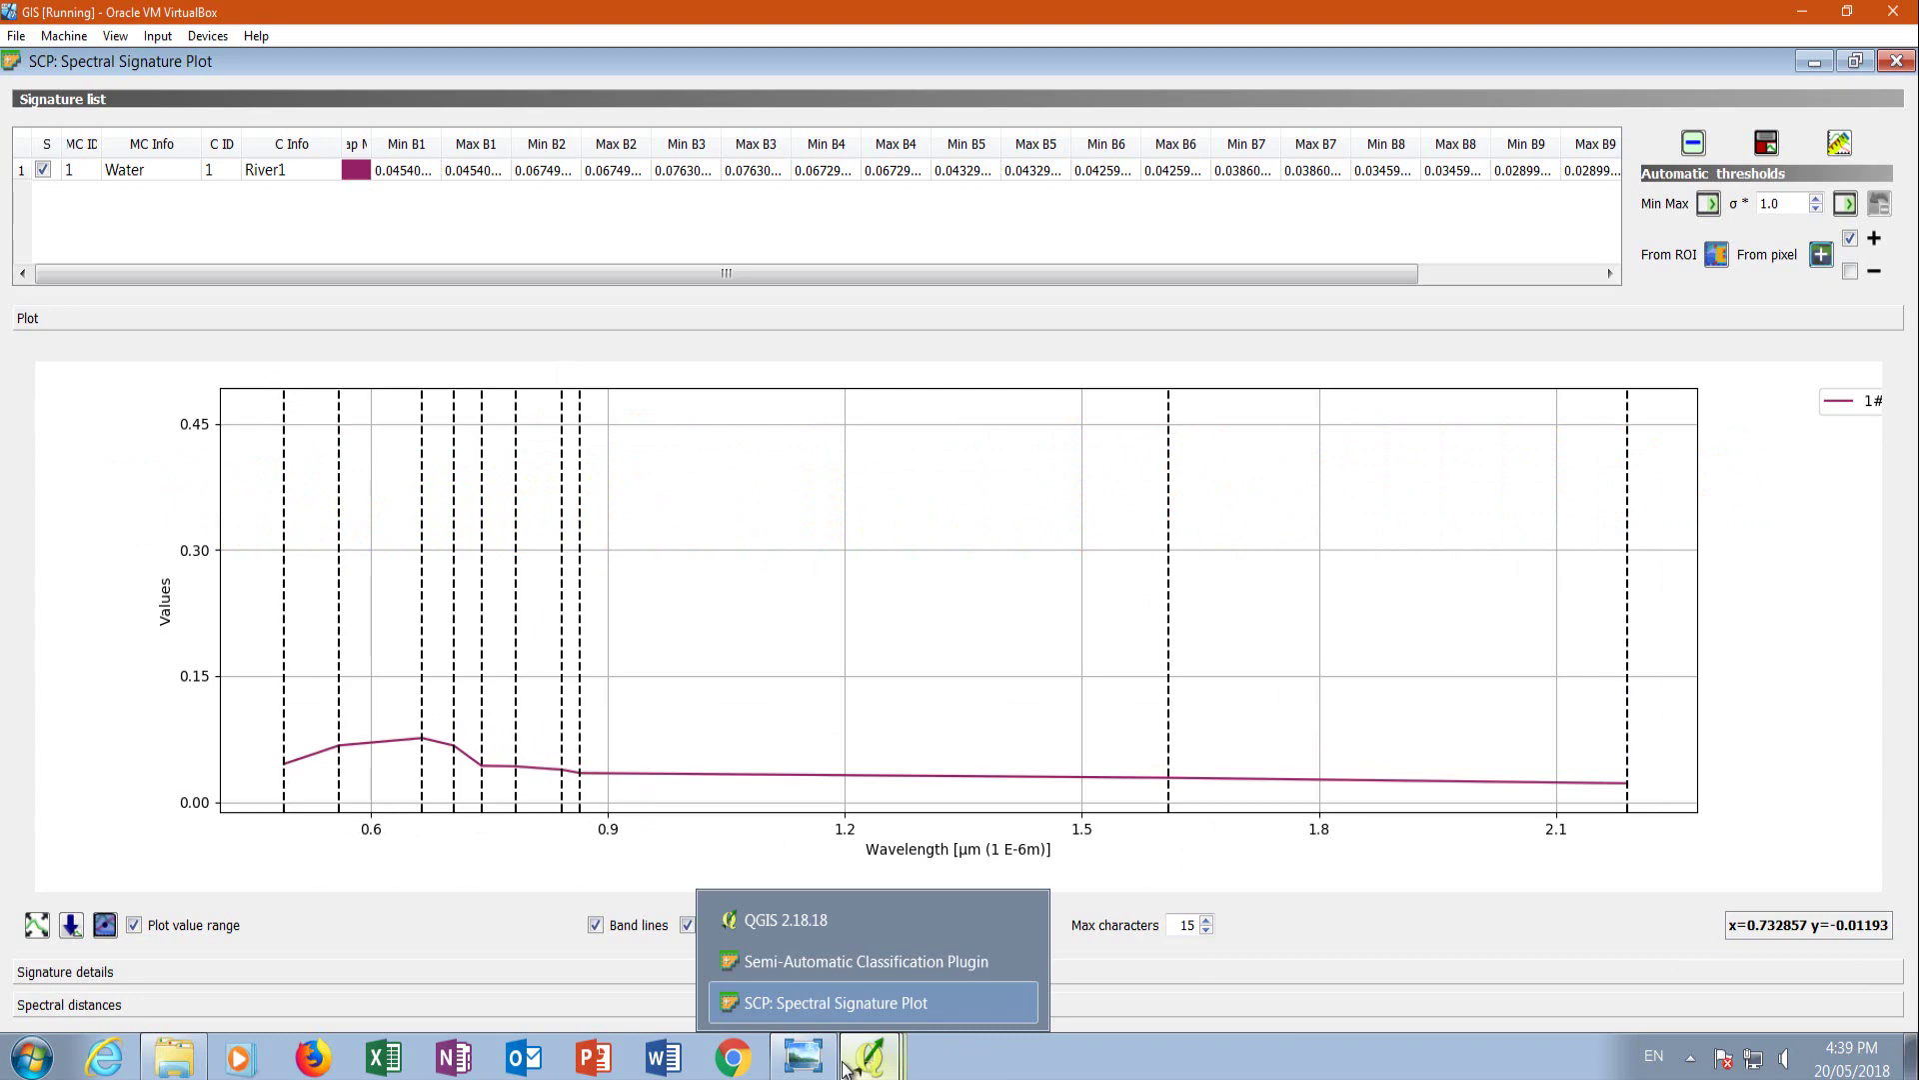
pyautogui.click(803, 1056)
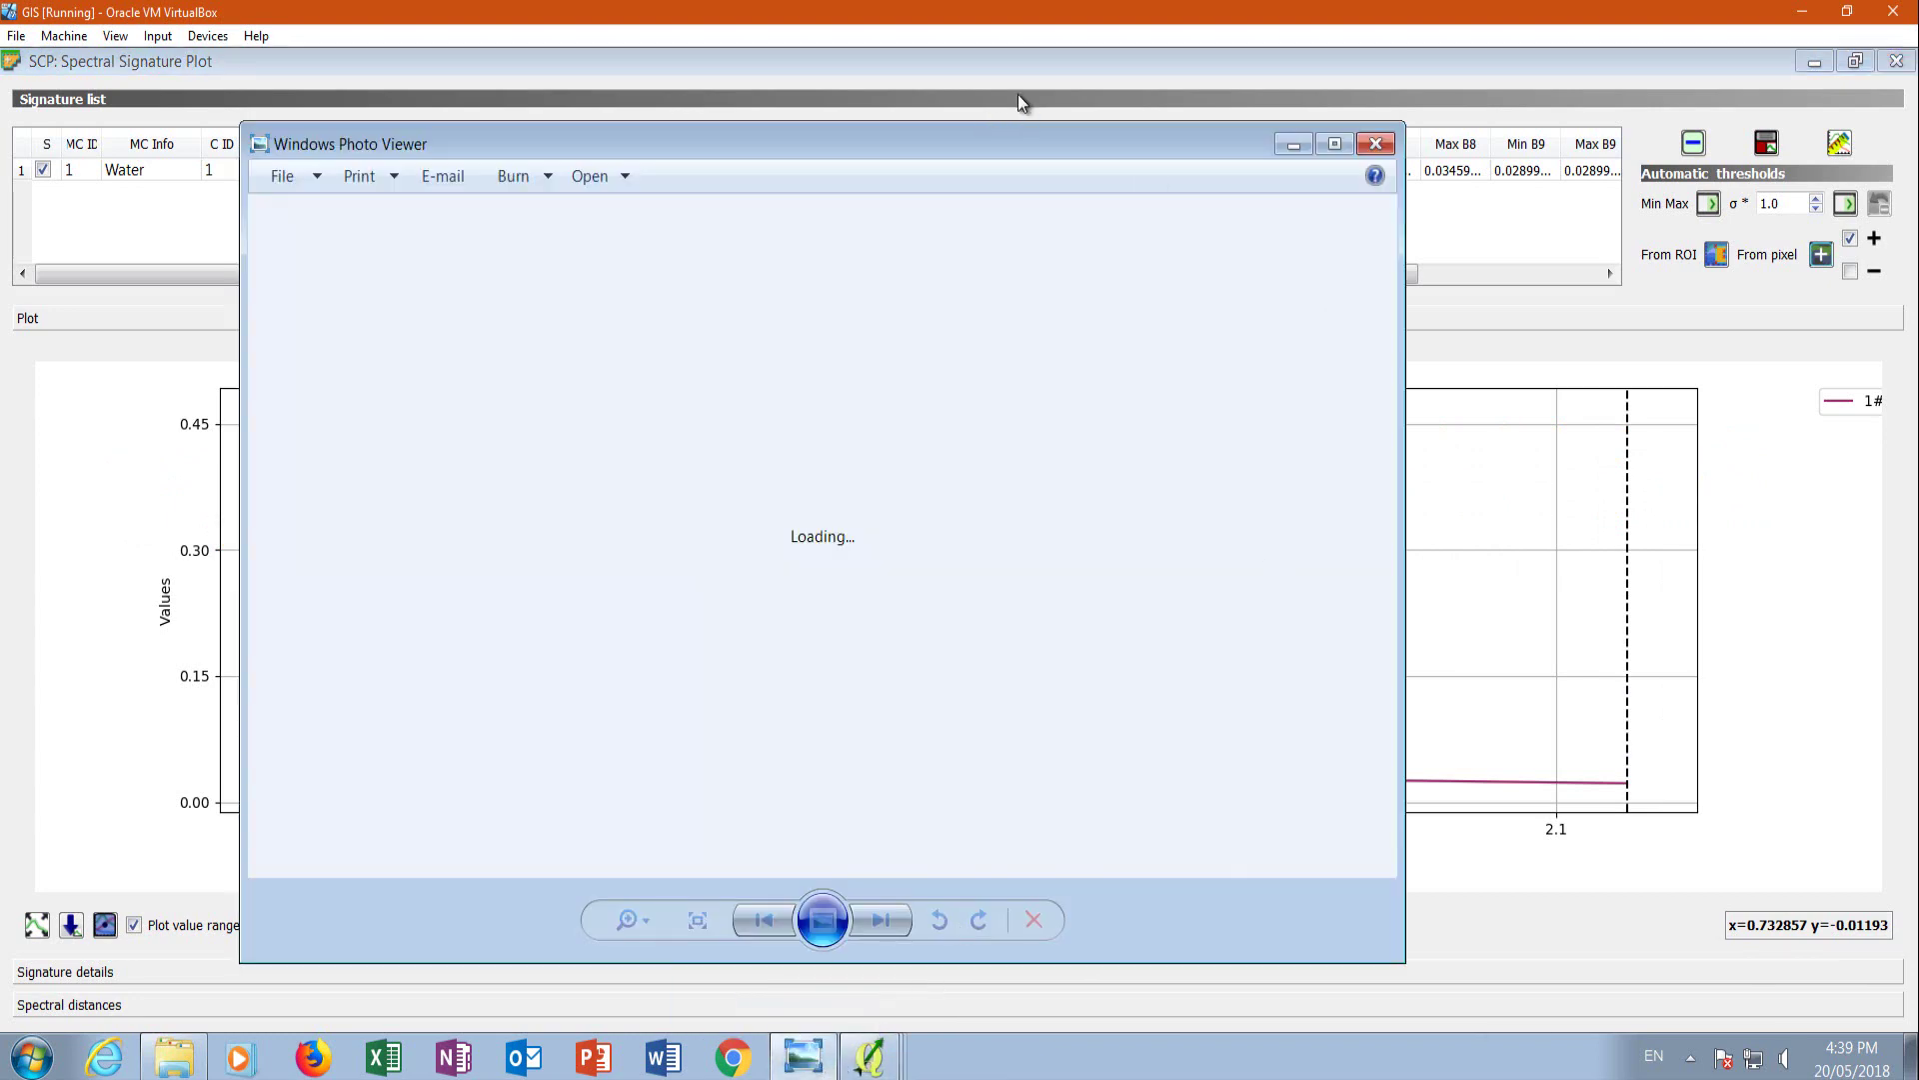
pyautogui.moveTo(869, 142); pyautogui.dragTo(1148, 132)
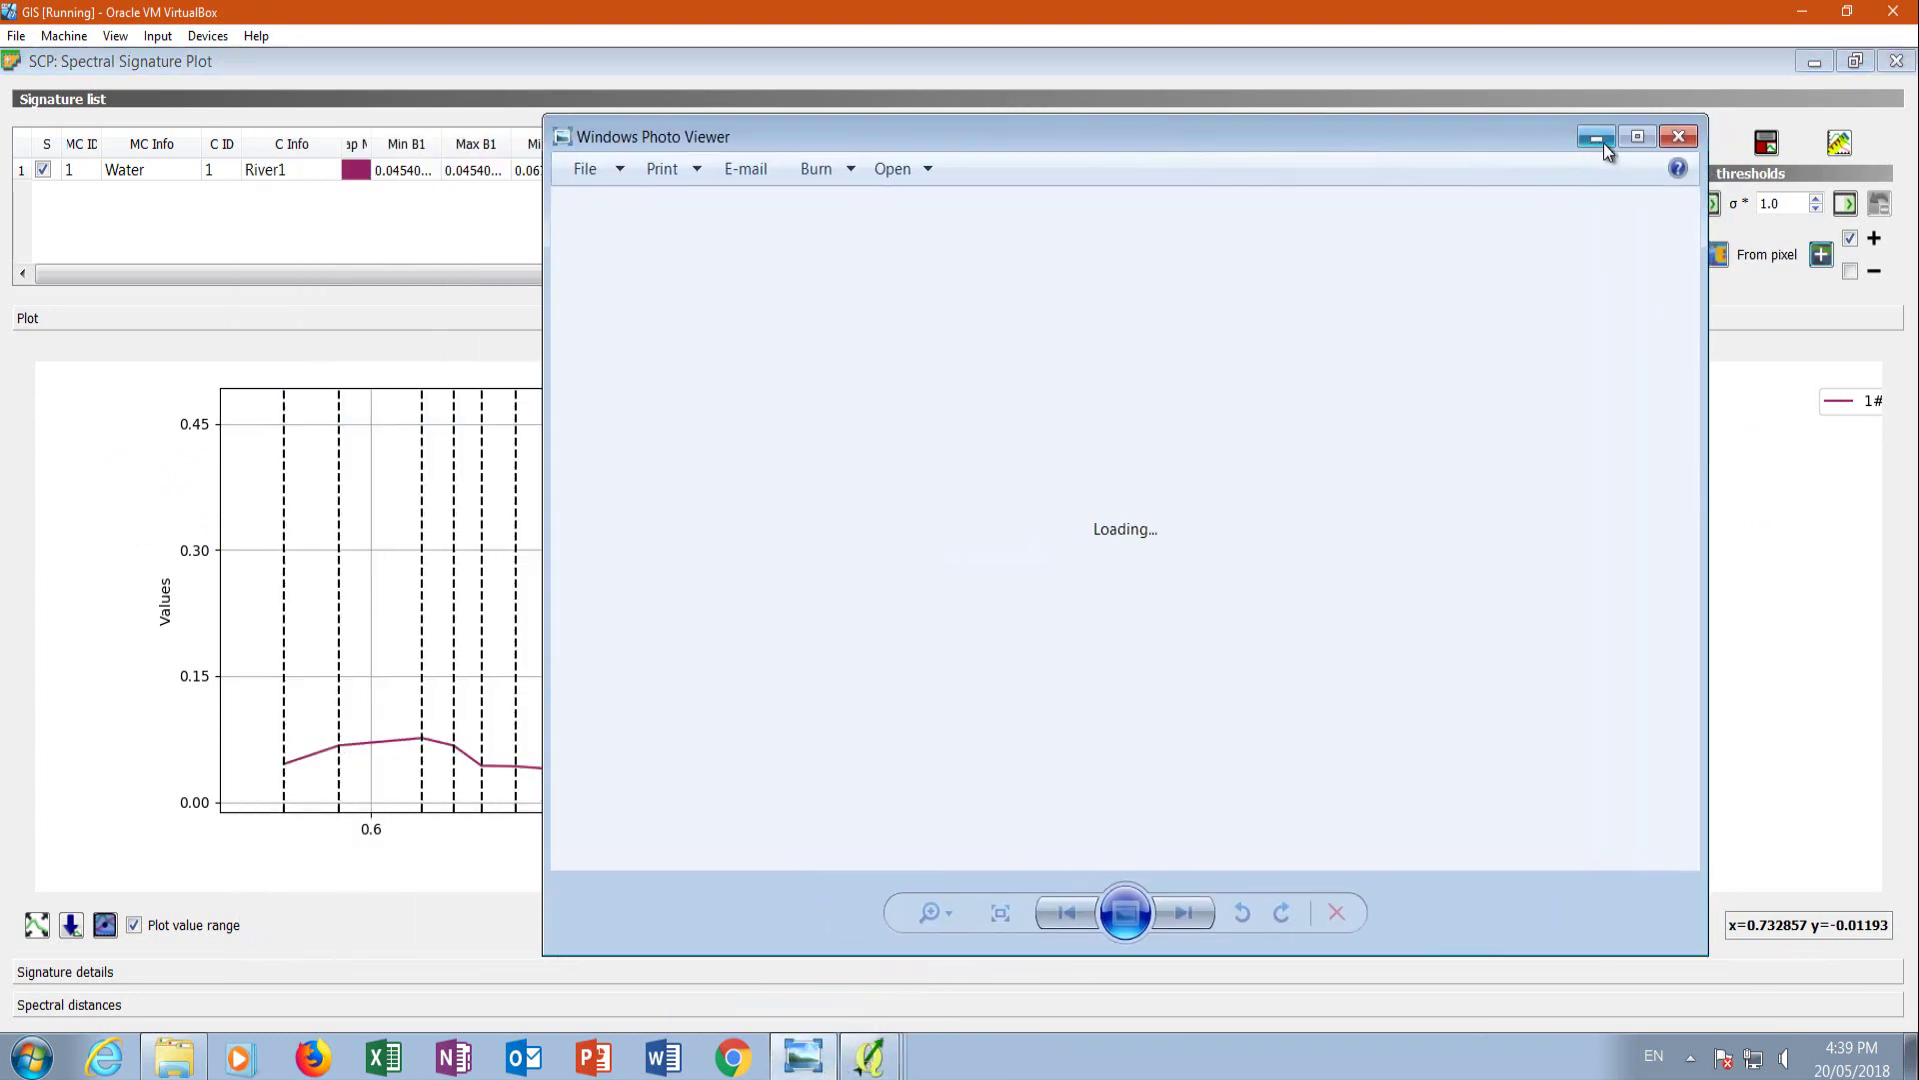
pyautogui.click(1679, 137)
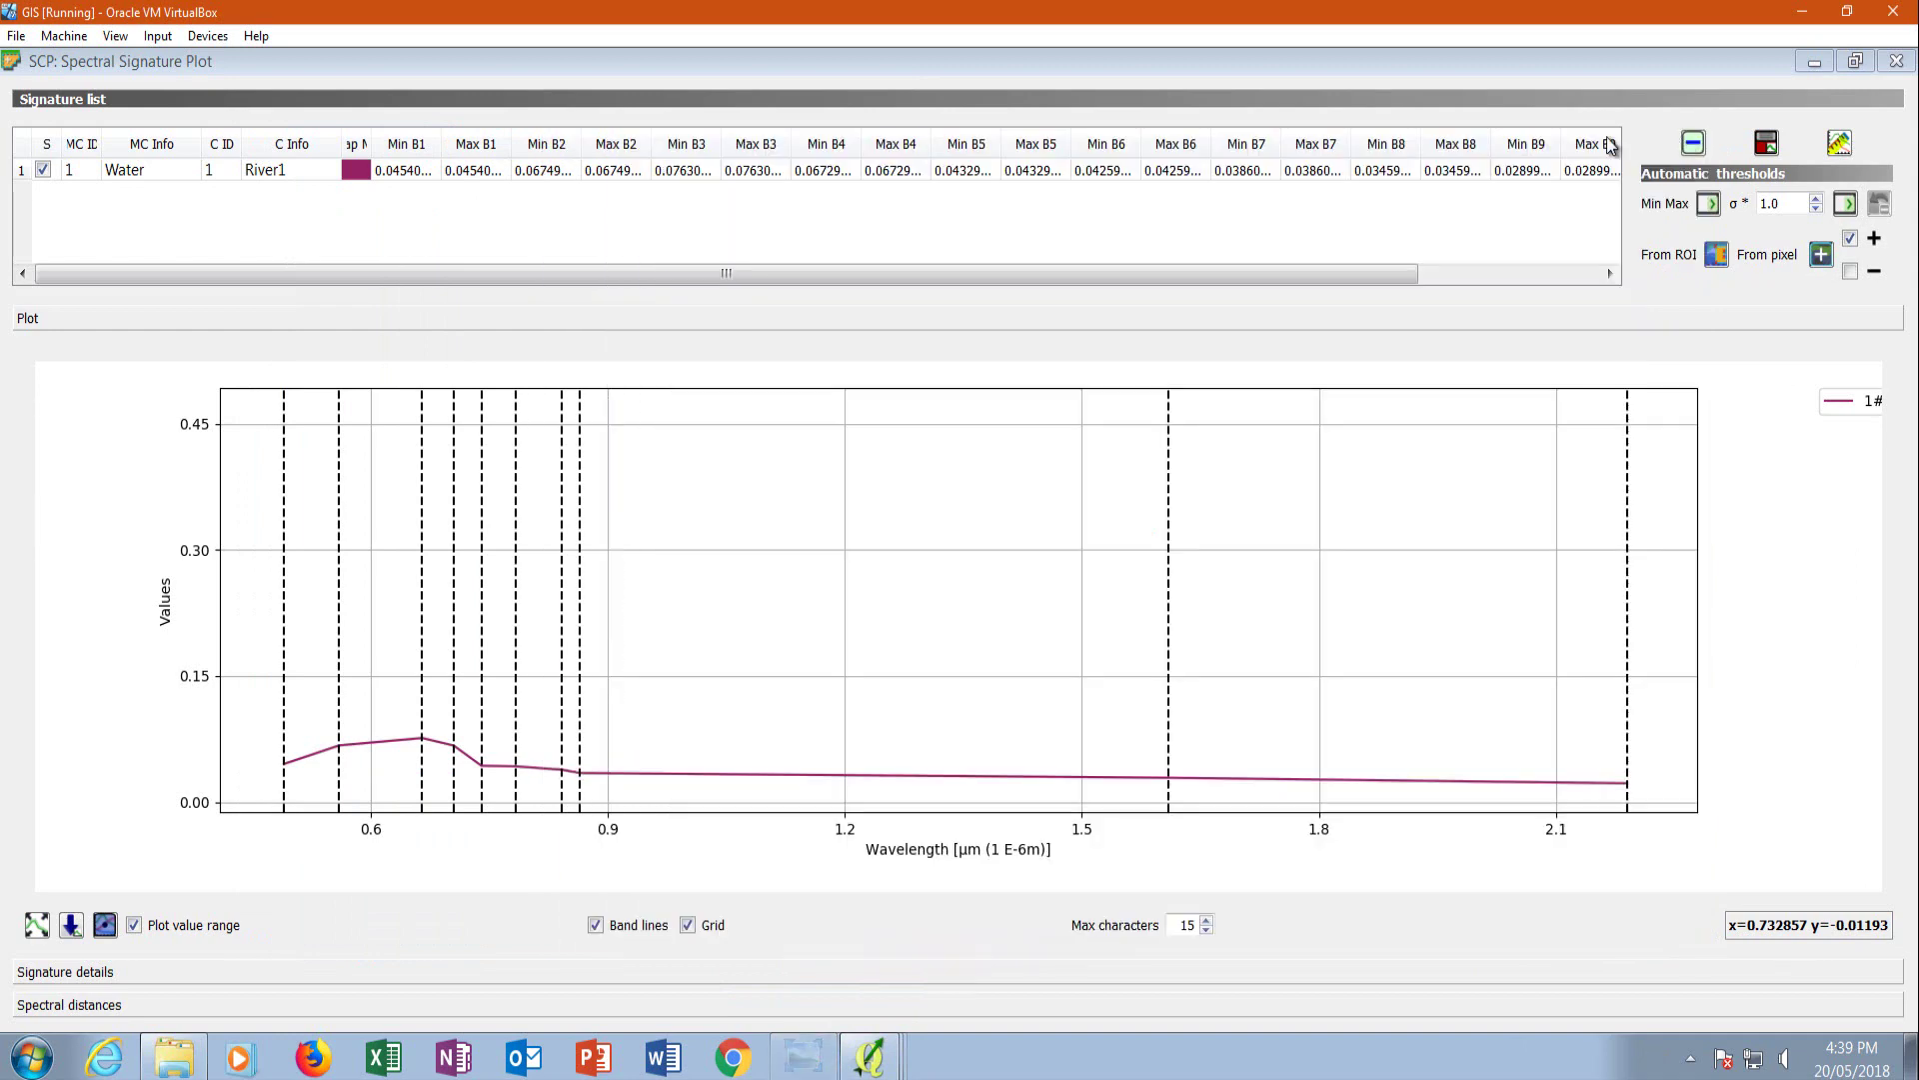
# Switch to File Explorer and open image001, the Sentinel-2 band table, from the lesson 9.1 folder in Lesson 9.
pyautogui.click(178, 1066)
pyautogui.click(175, 1070)
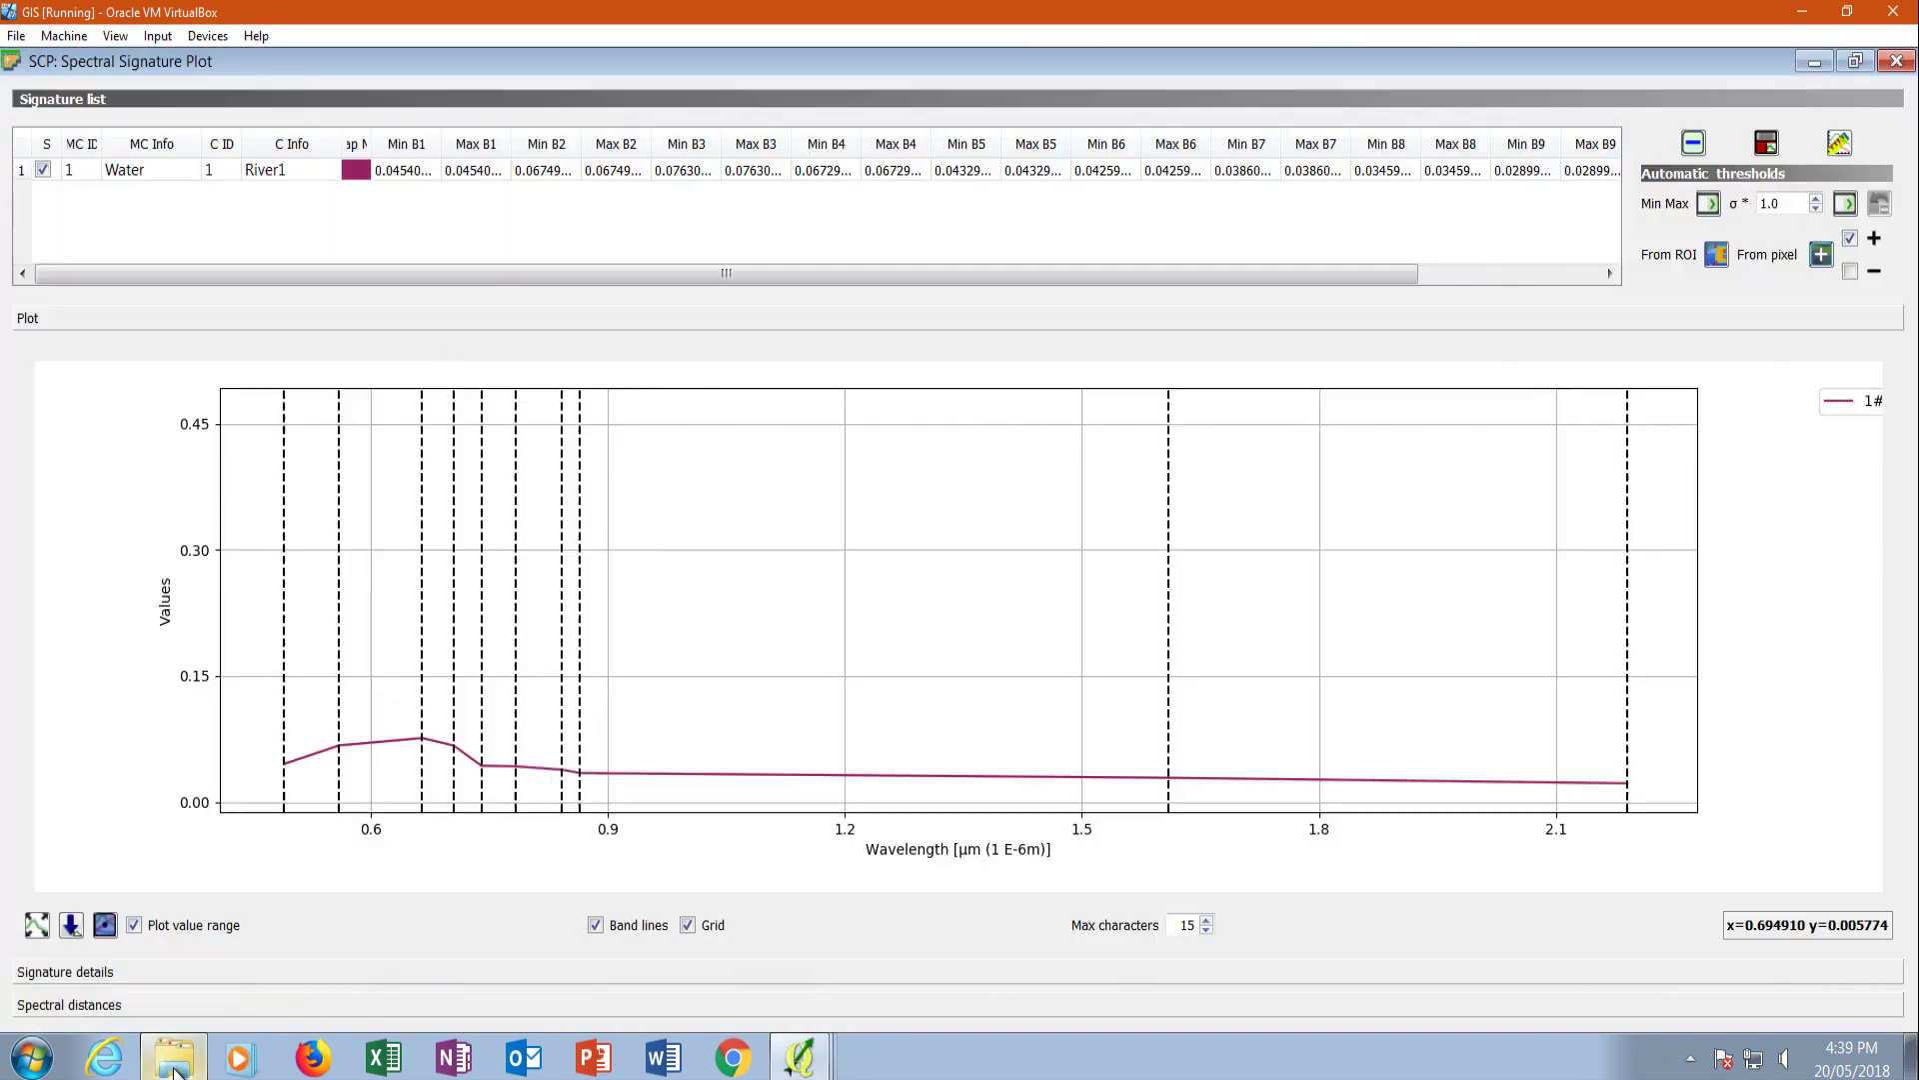
pyautogui.click(175, 1067)
pyautogui.click(52, 97)
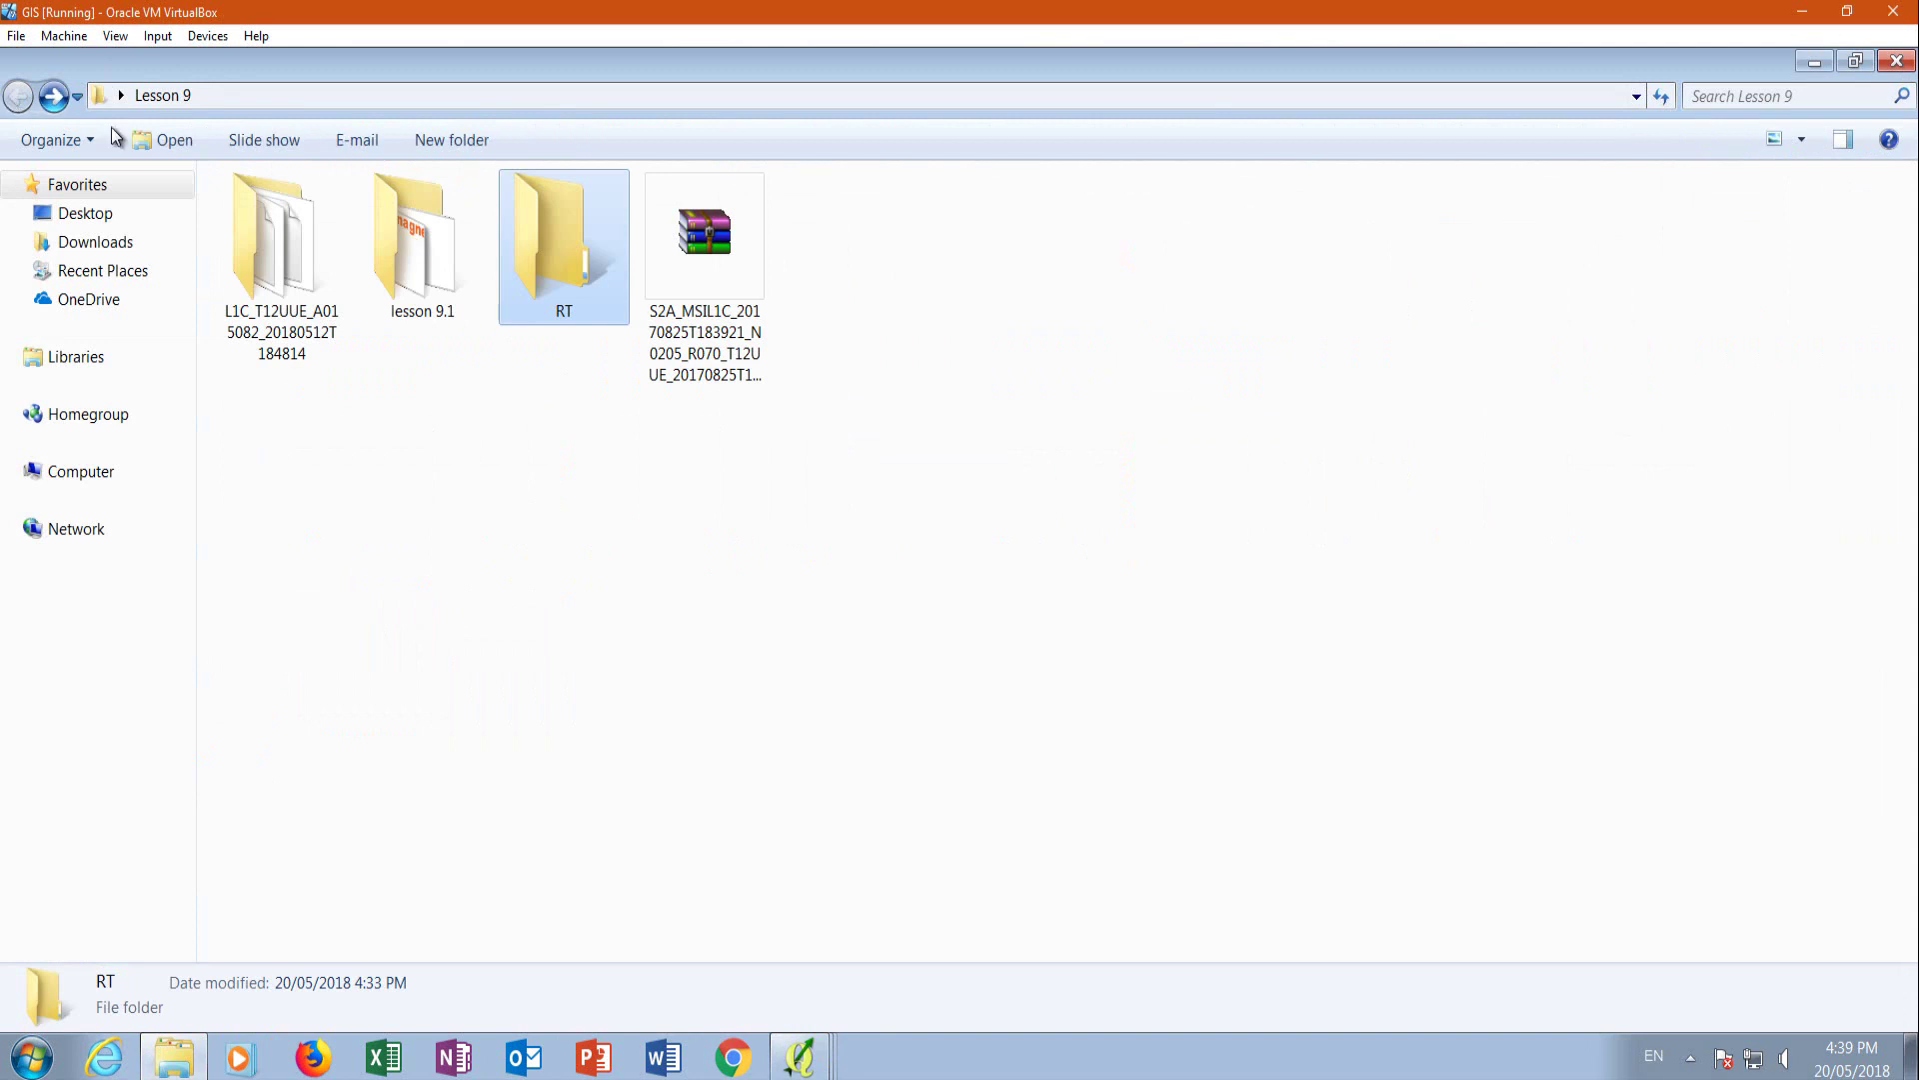
pyautogui.doubleClick(432, 253)
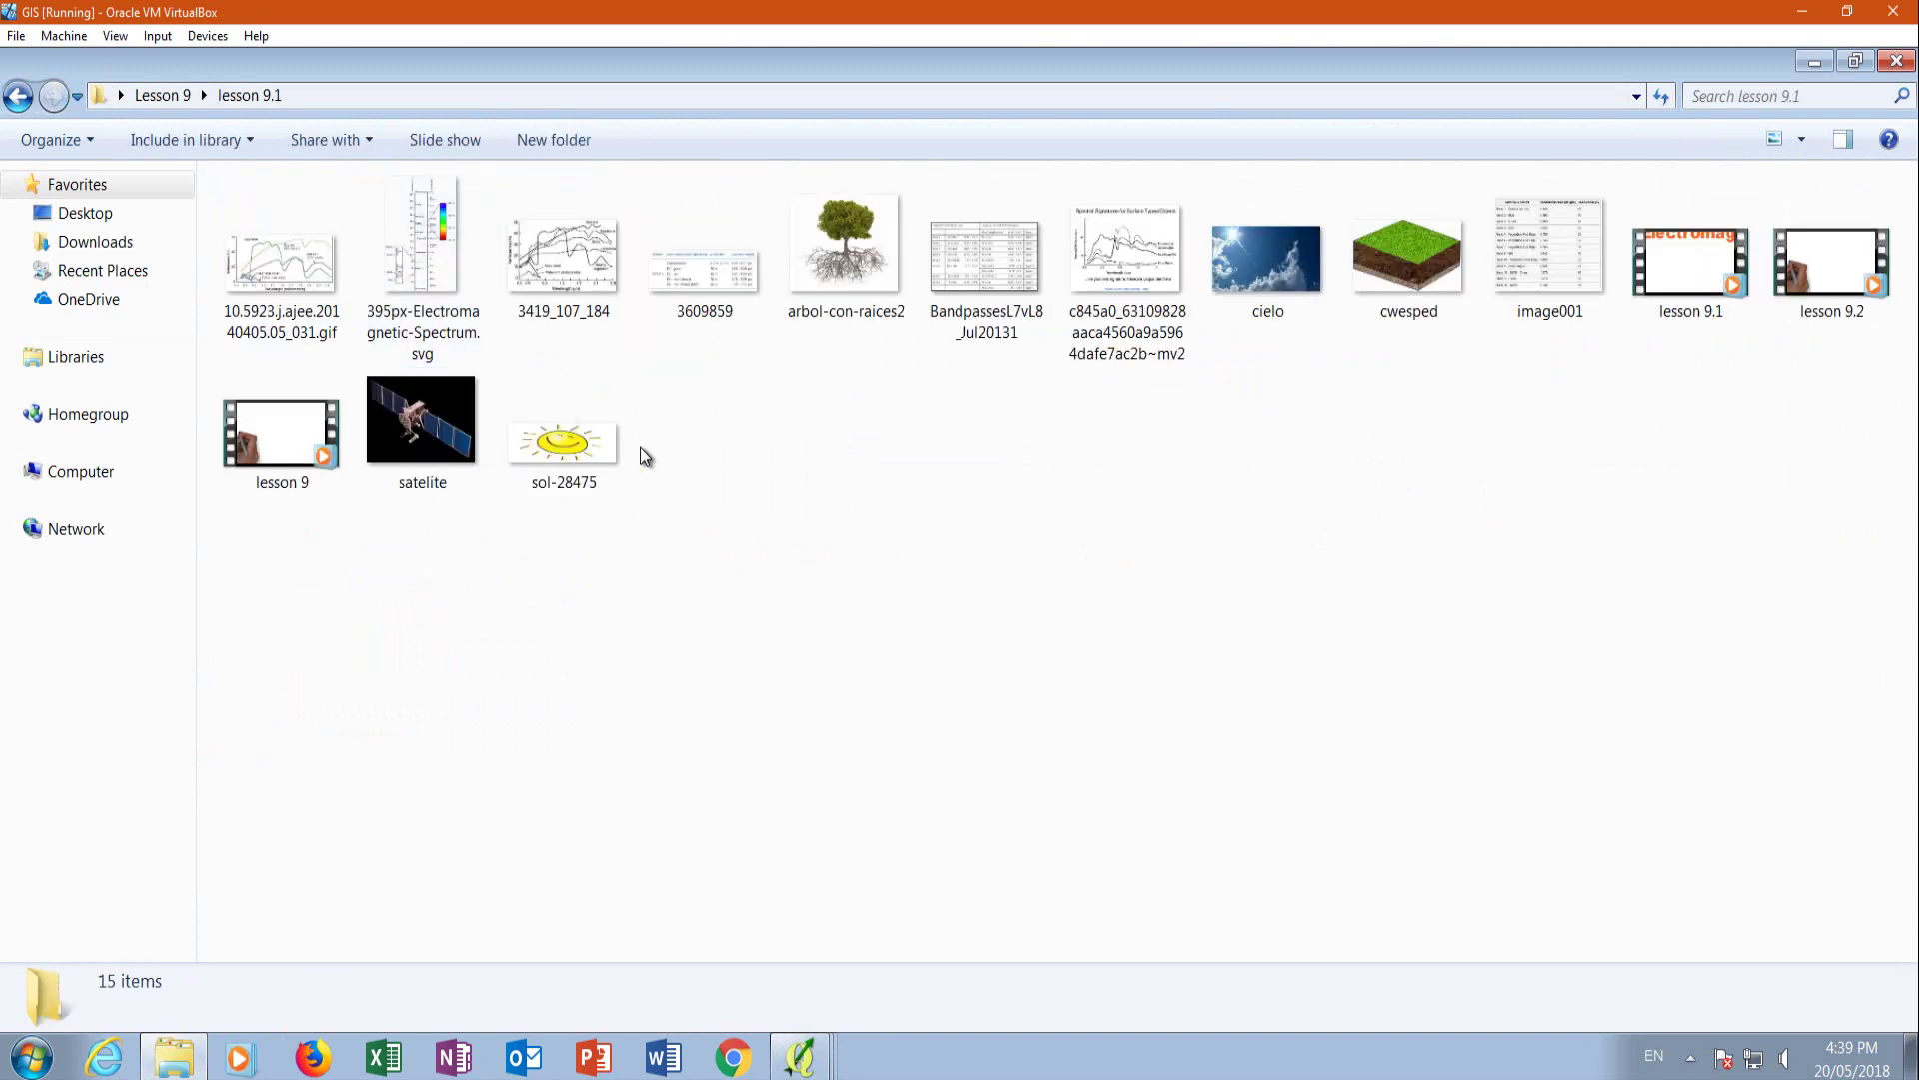
pyautogui.doubleClick(1544, 250)
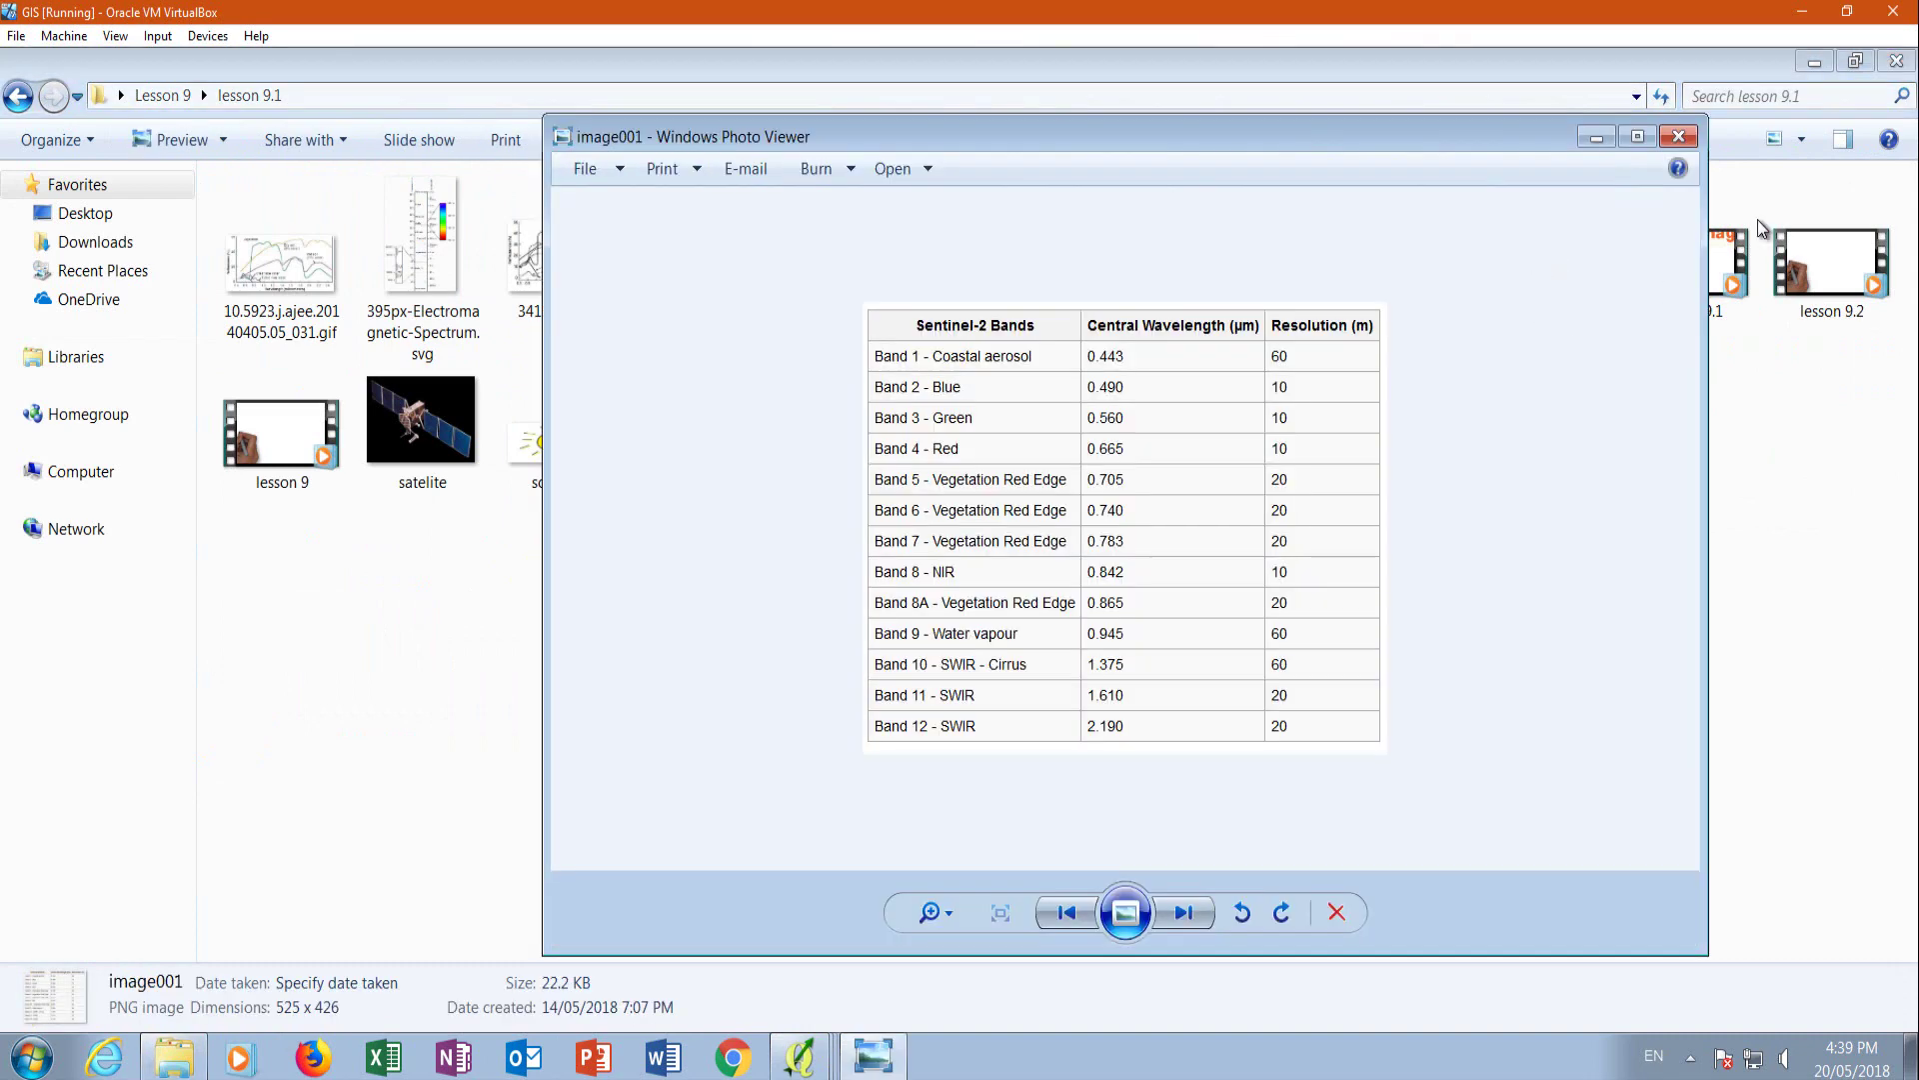
# Place the Sentinel-2 band table beside the spectral signature plot and compare the band wavelengths with the band lines.
pyautogui.click(1814, 62)
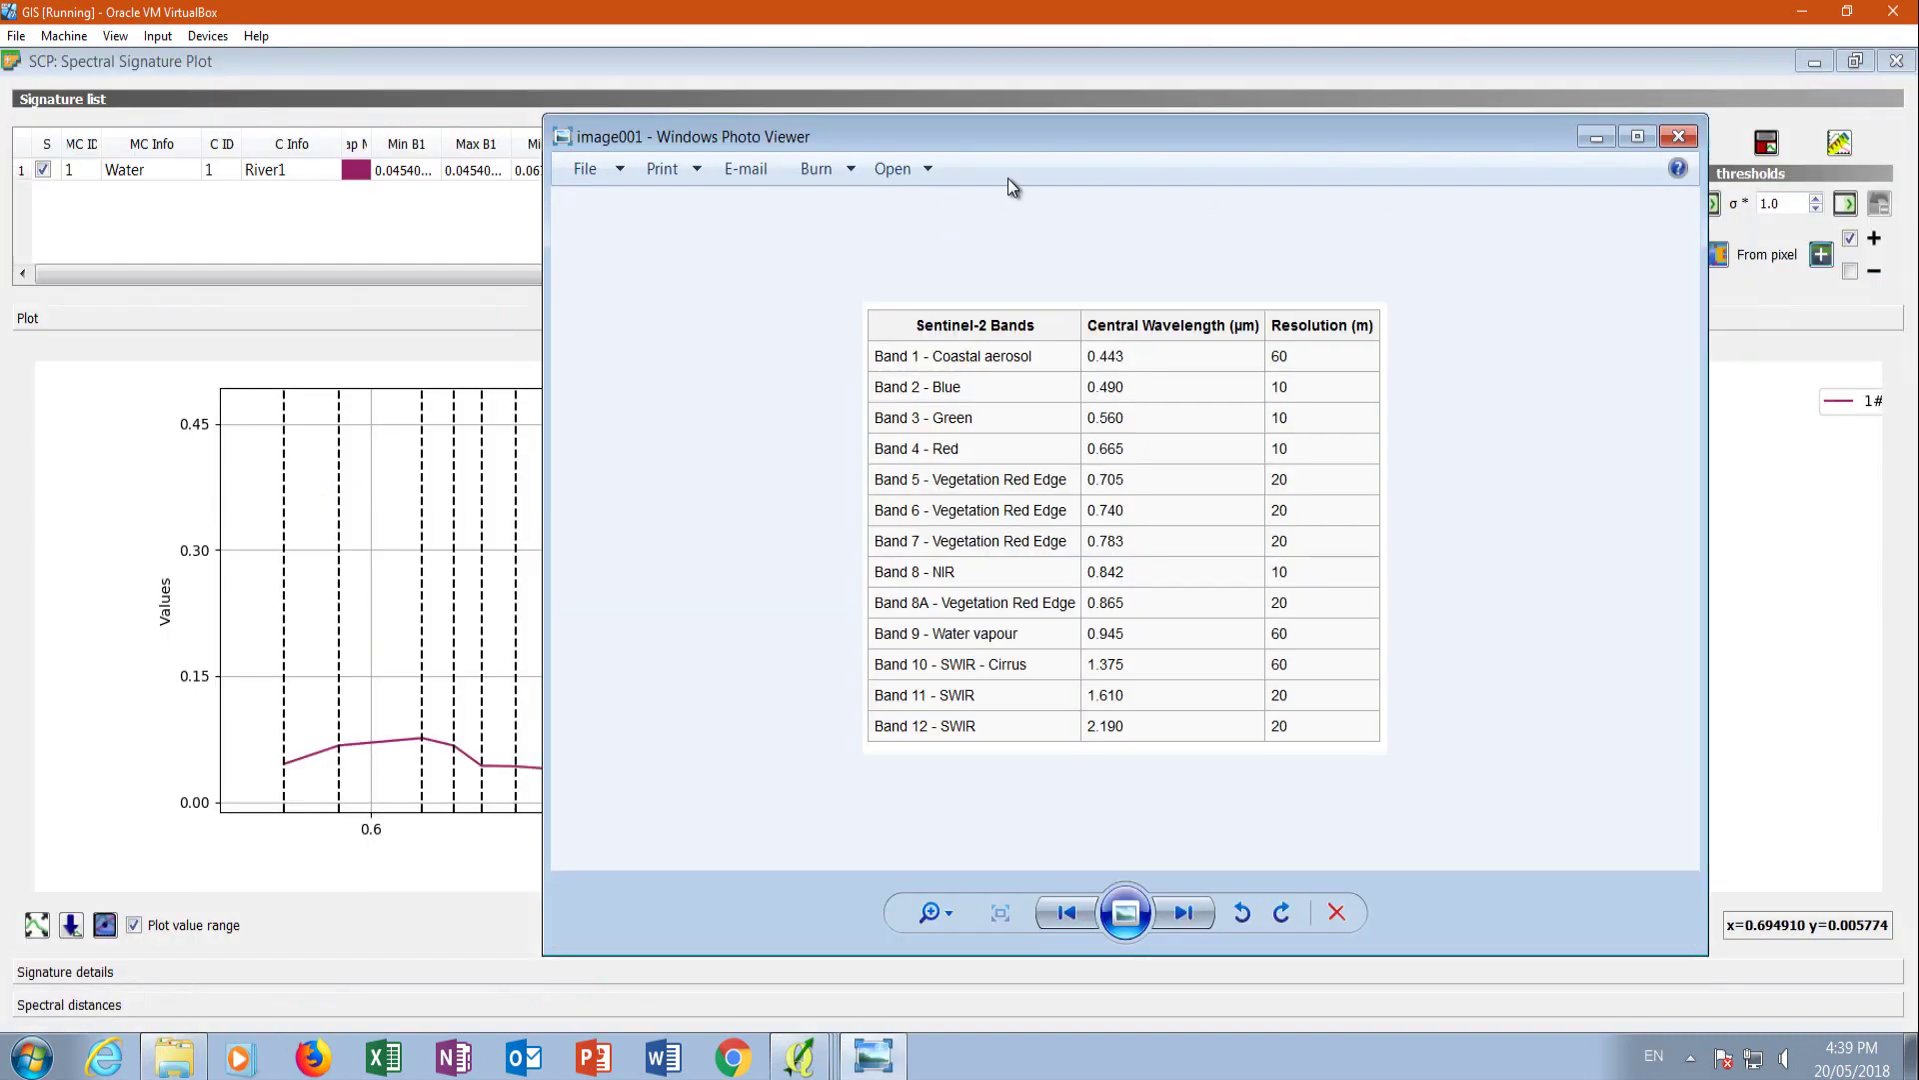
pyautogui.moveTo(1117, 136); pyautogui.dragTo(1433, 100)
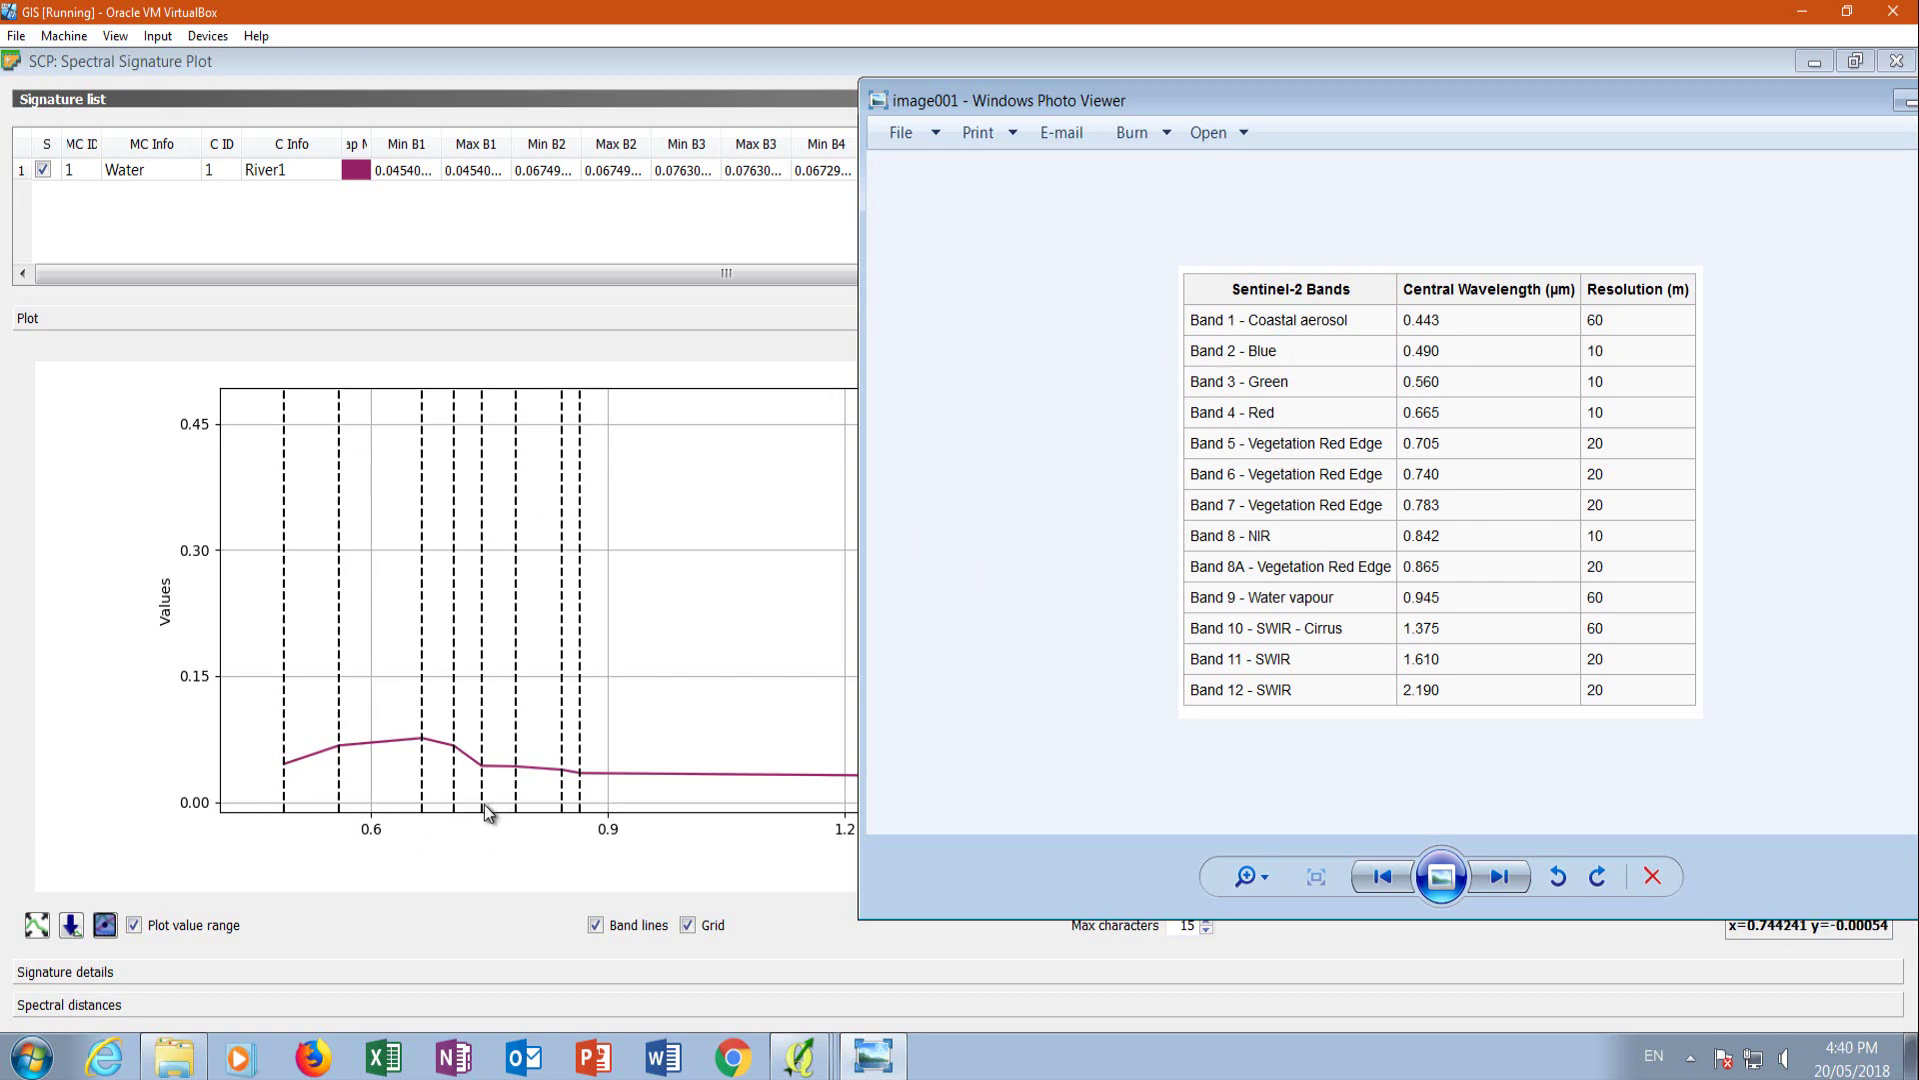
pyautogui.click(770, 965)
pyautogui.click(873, 1057)
# Minimize the signature plot and the band table image, and return to the QGIS main window.
pyautogui.click(1820, 62)
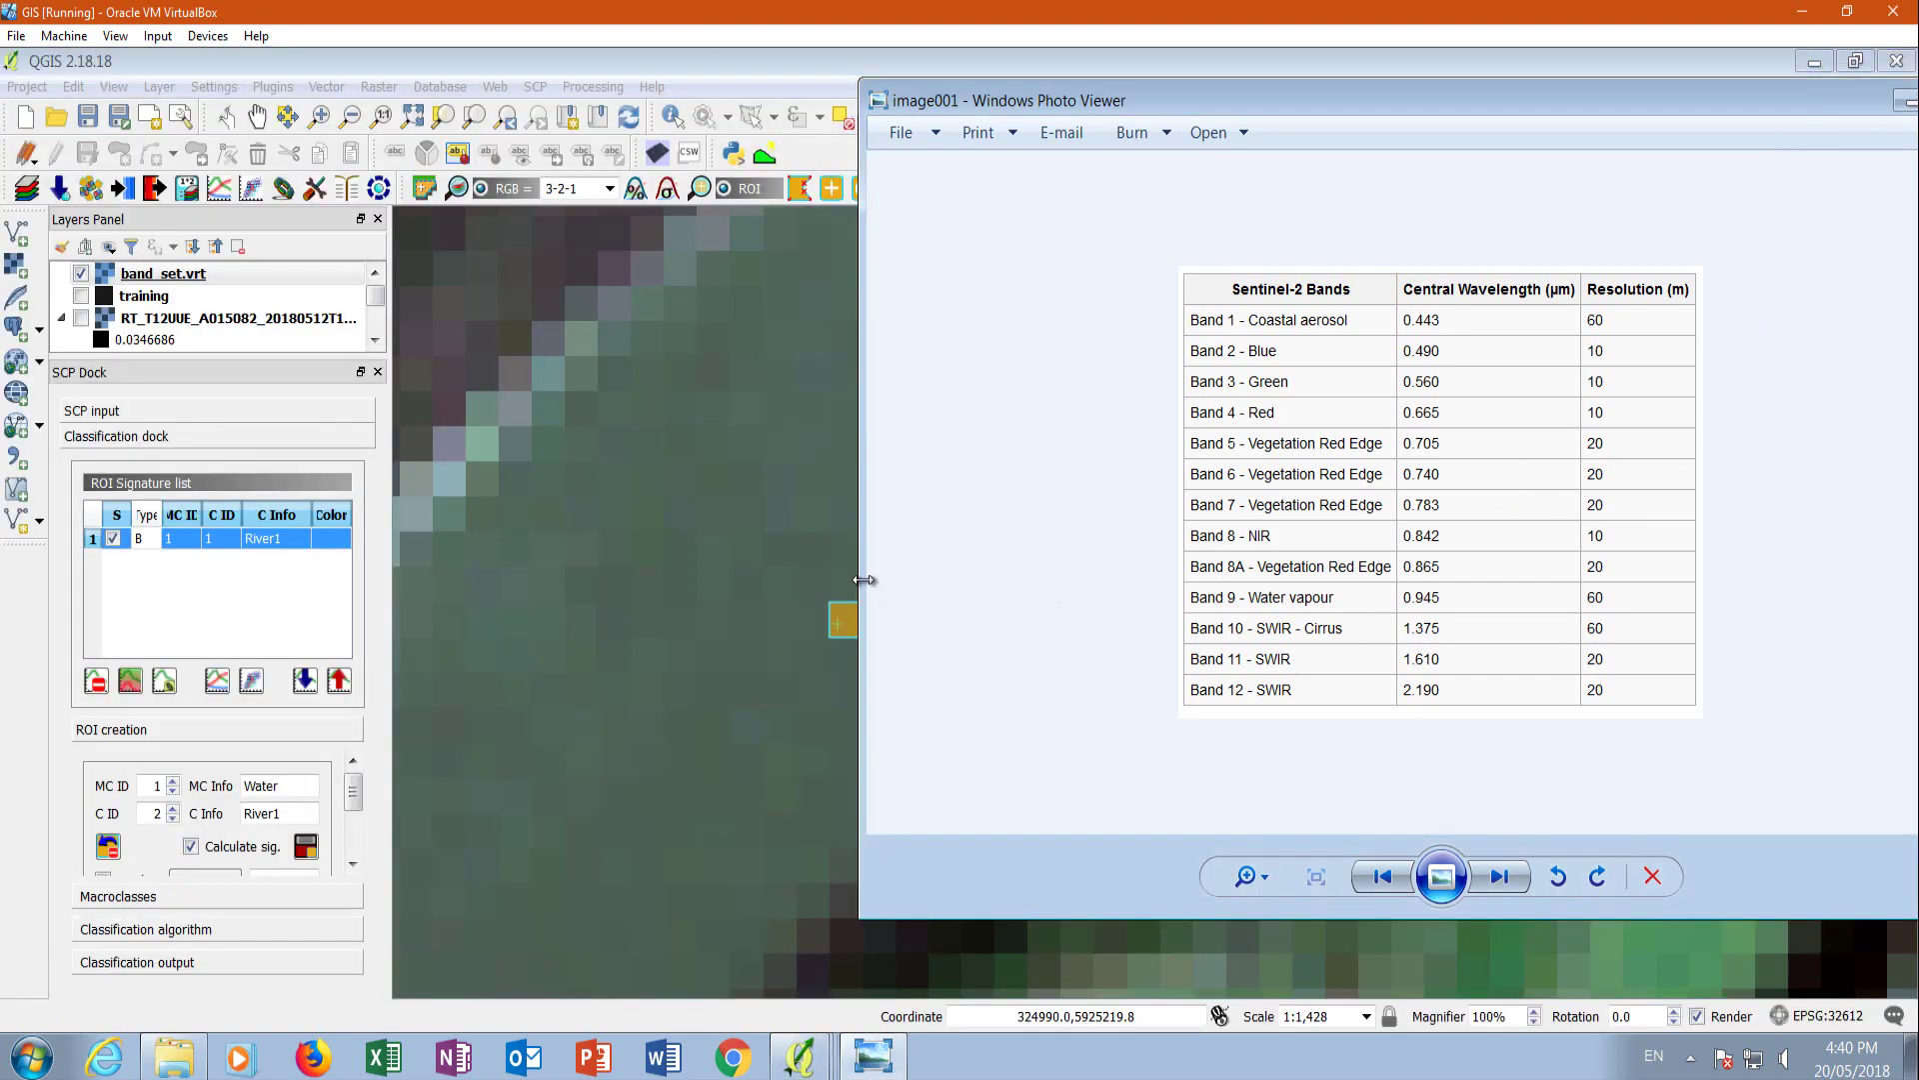
pyautogui.click(1814, 62)
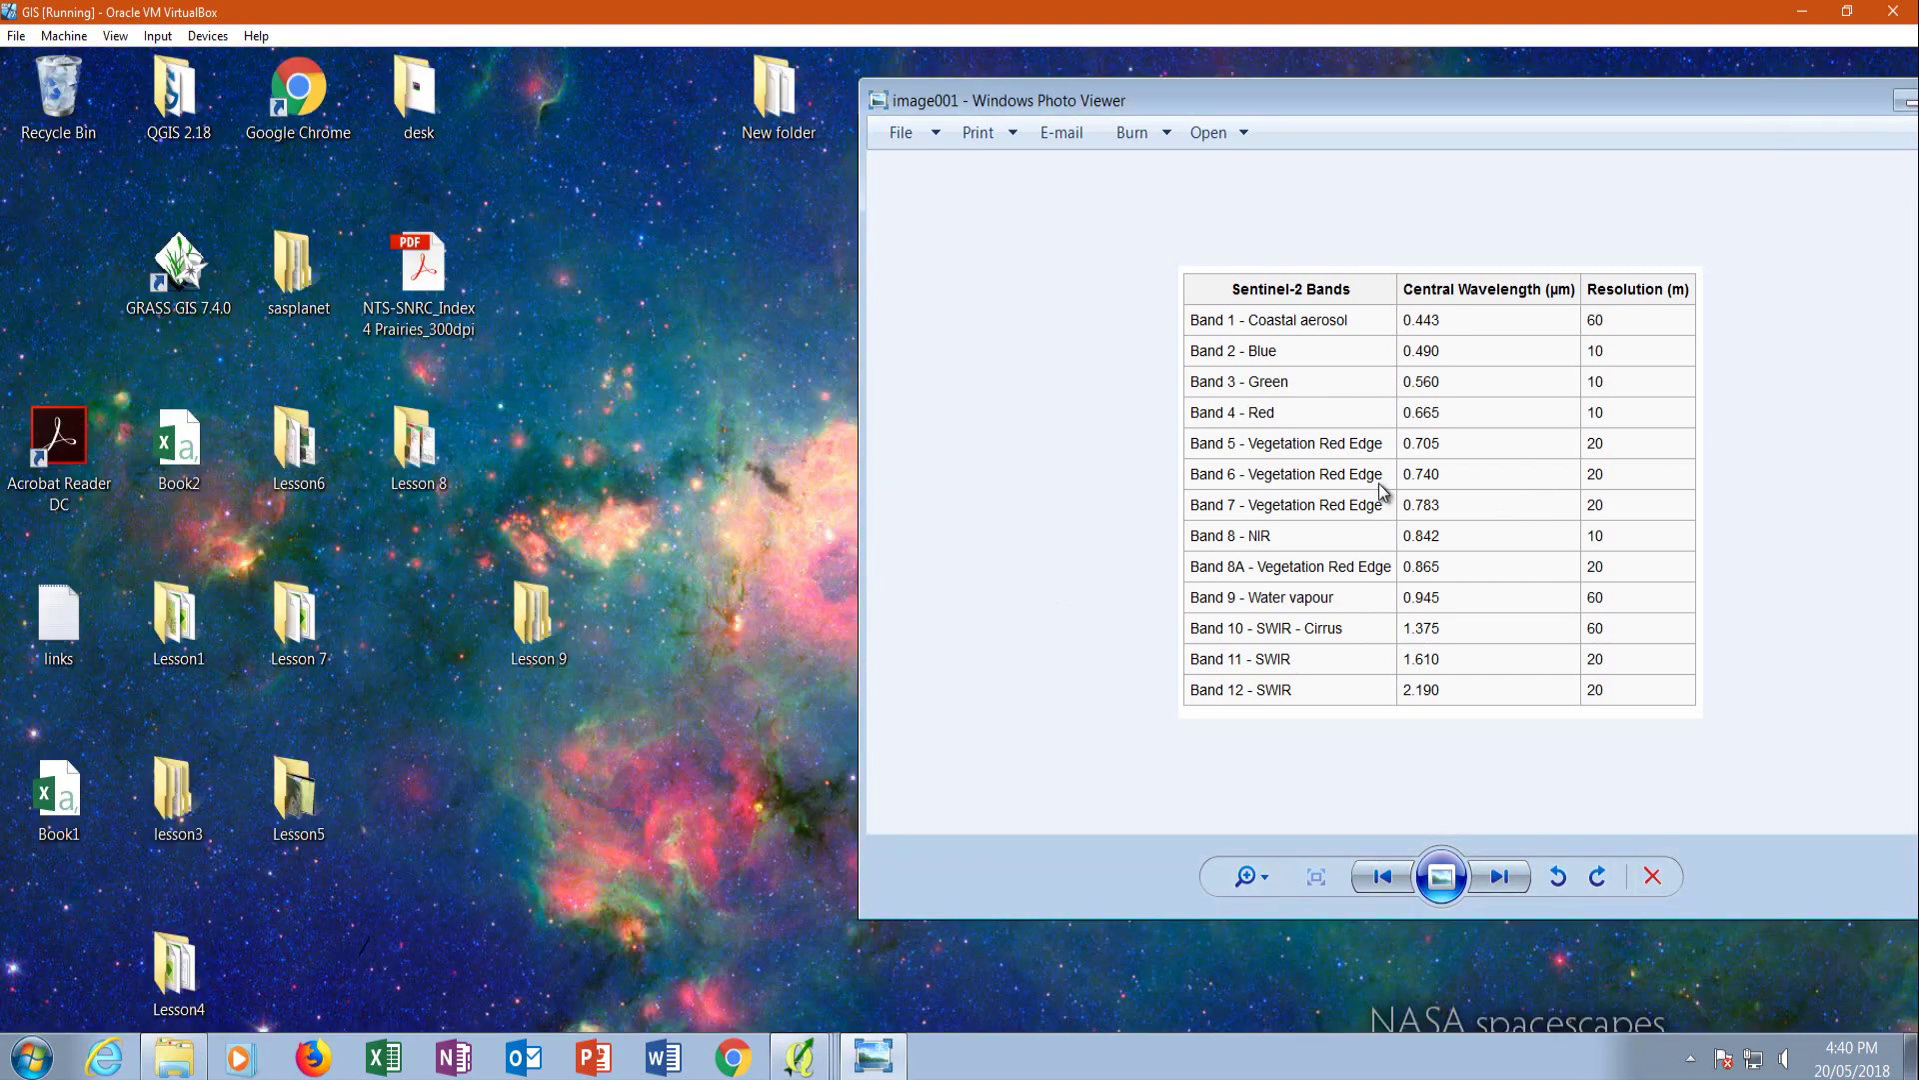
pyautogui.click(812, 1057)
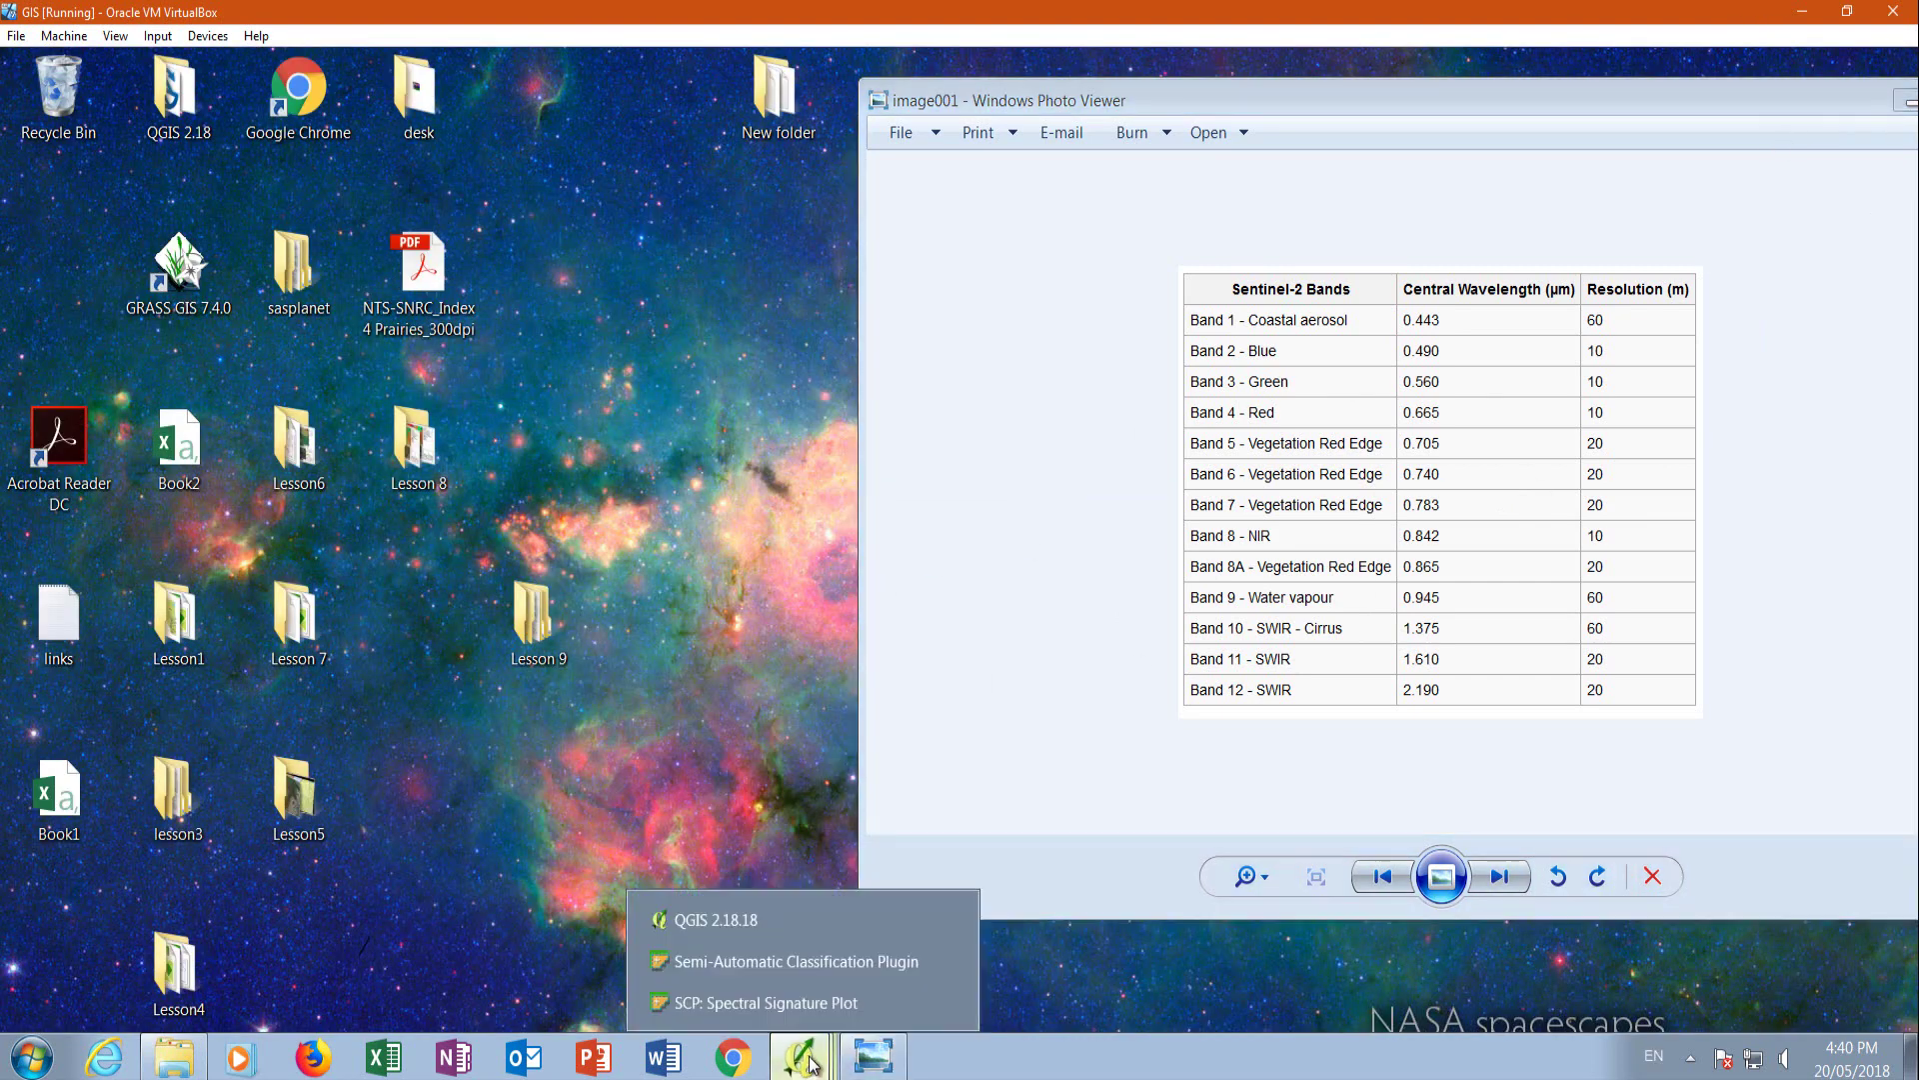
pyautogui.click(1901, 100)
pyautogui.moveTo(799, 1058)
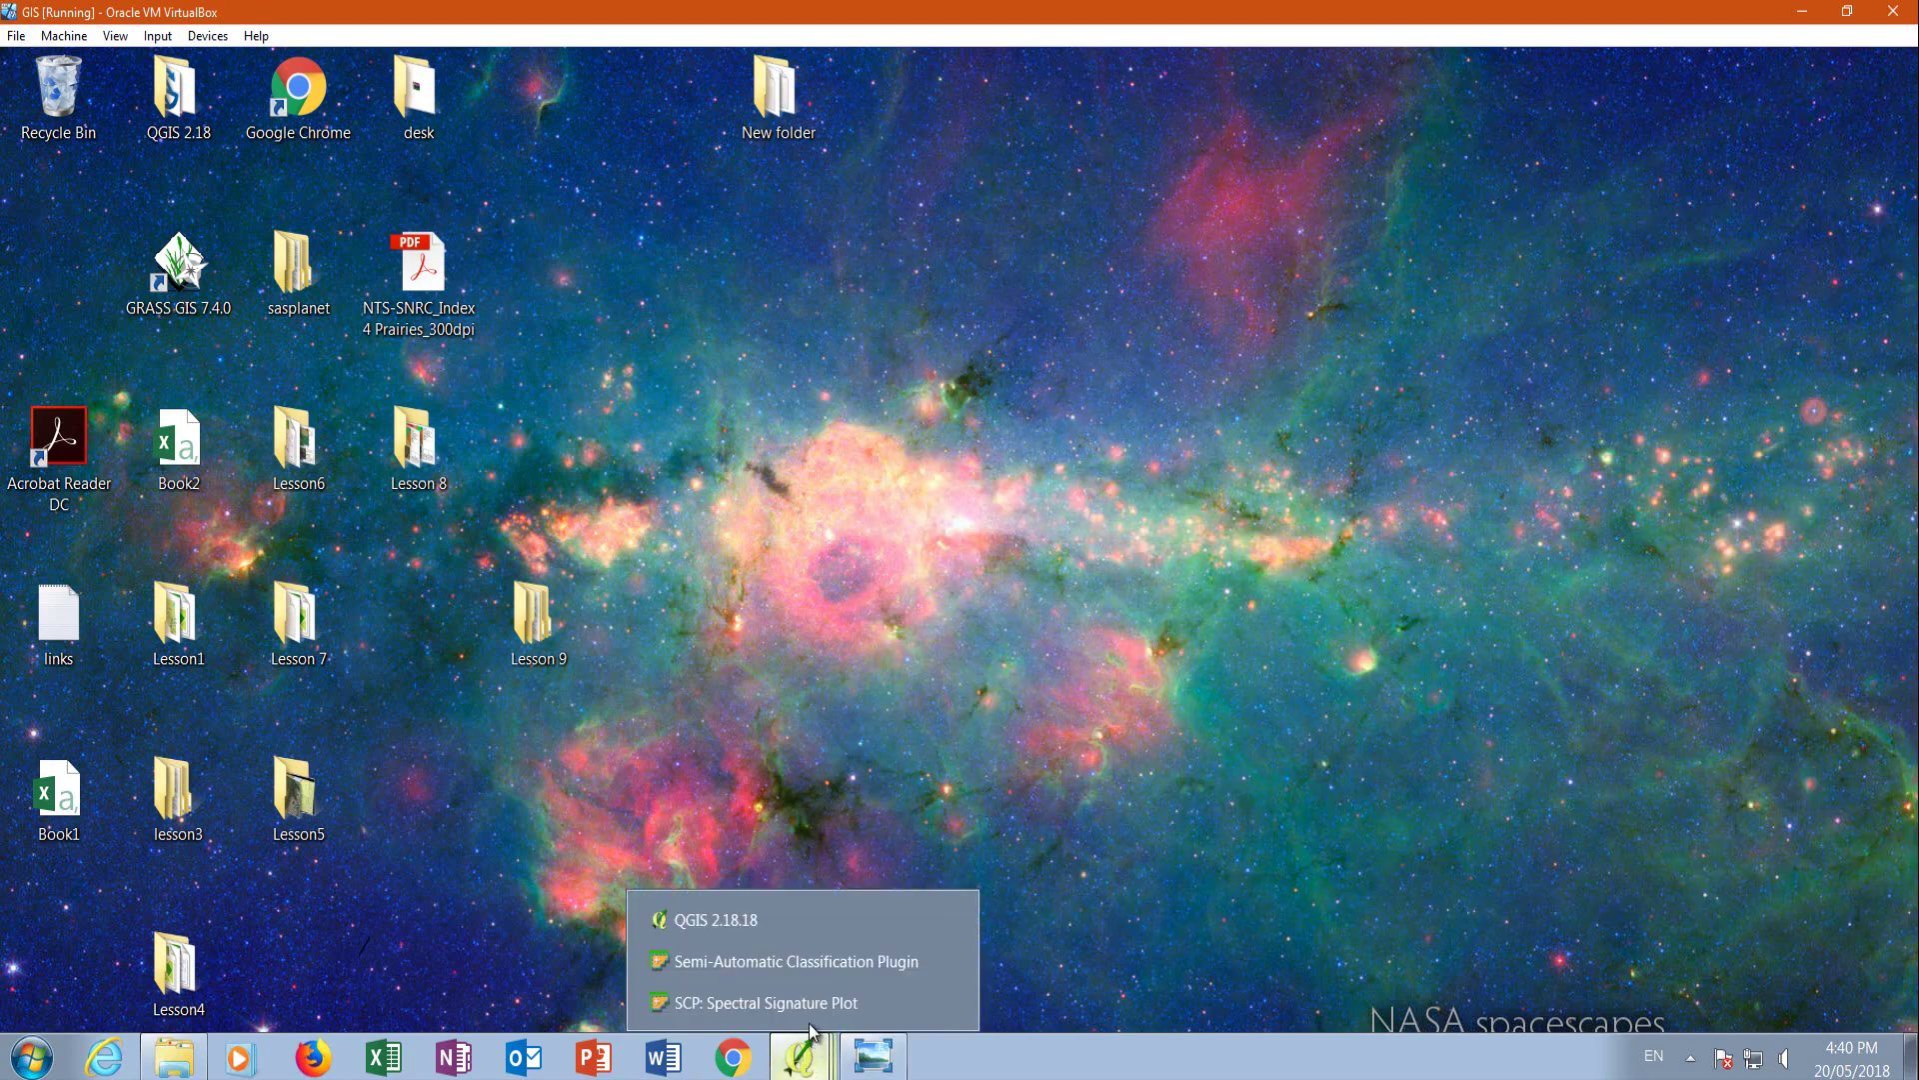
pyautogui.click(736, 918)
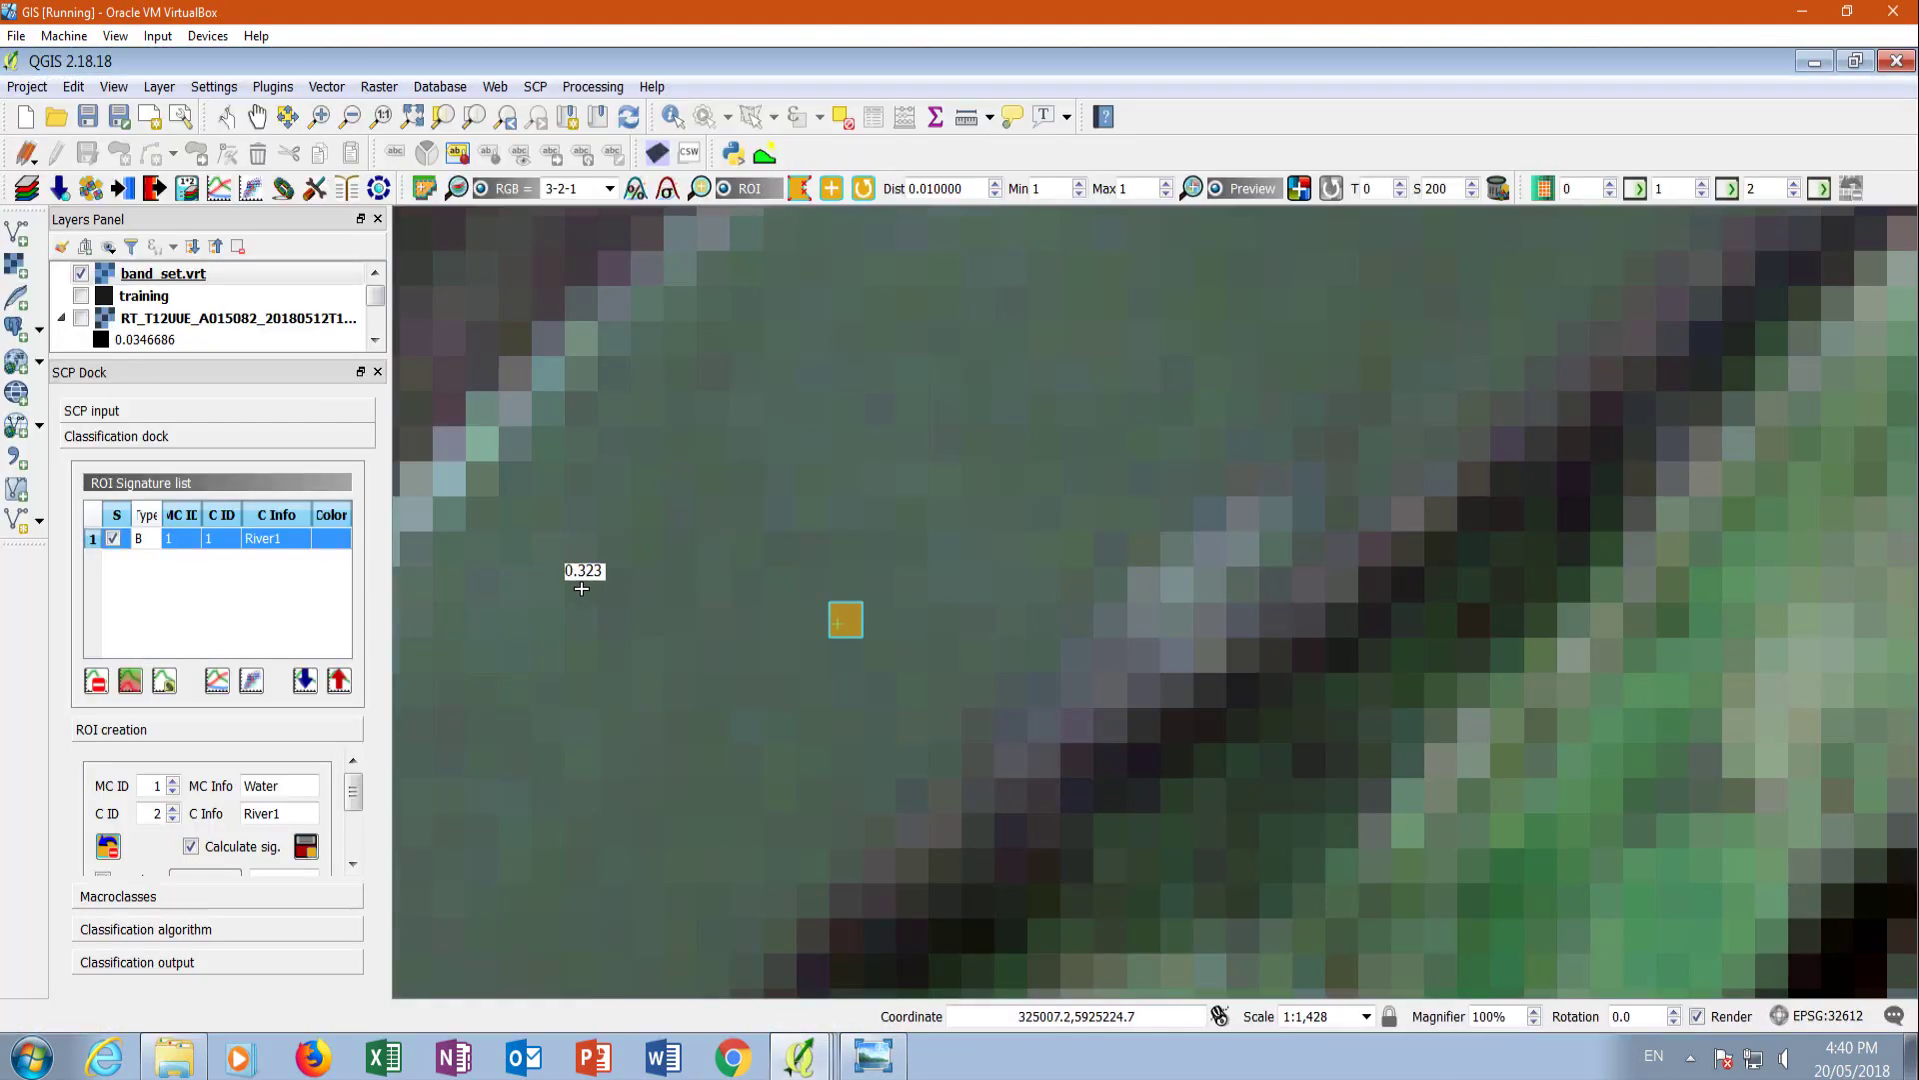
# Create a Water ROI on a river pixel beside the northwest bank and save it as River2 with its signature.
pyautogui.scroll(-2, 600, 535)
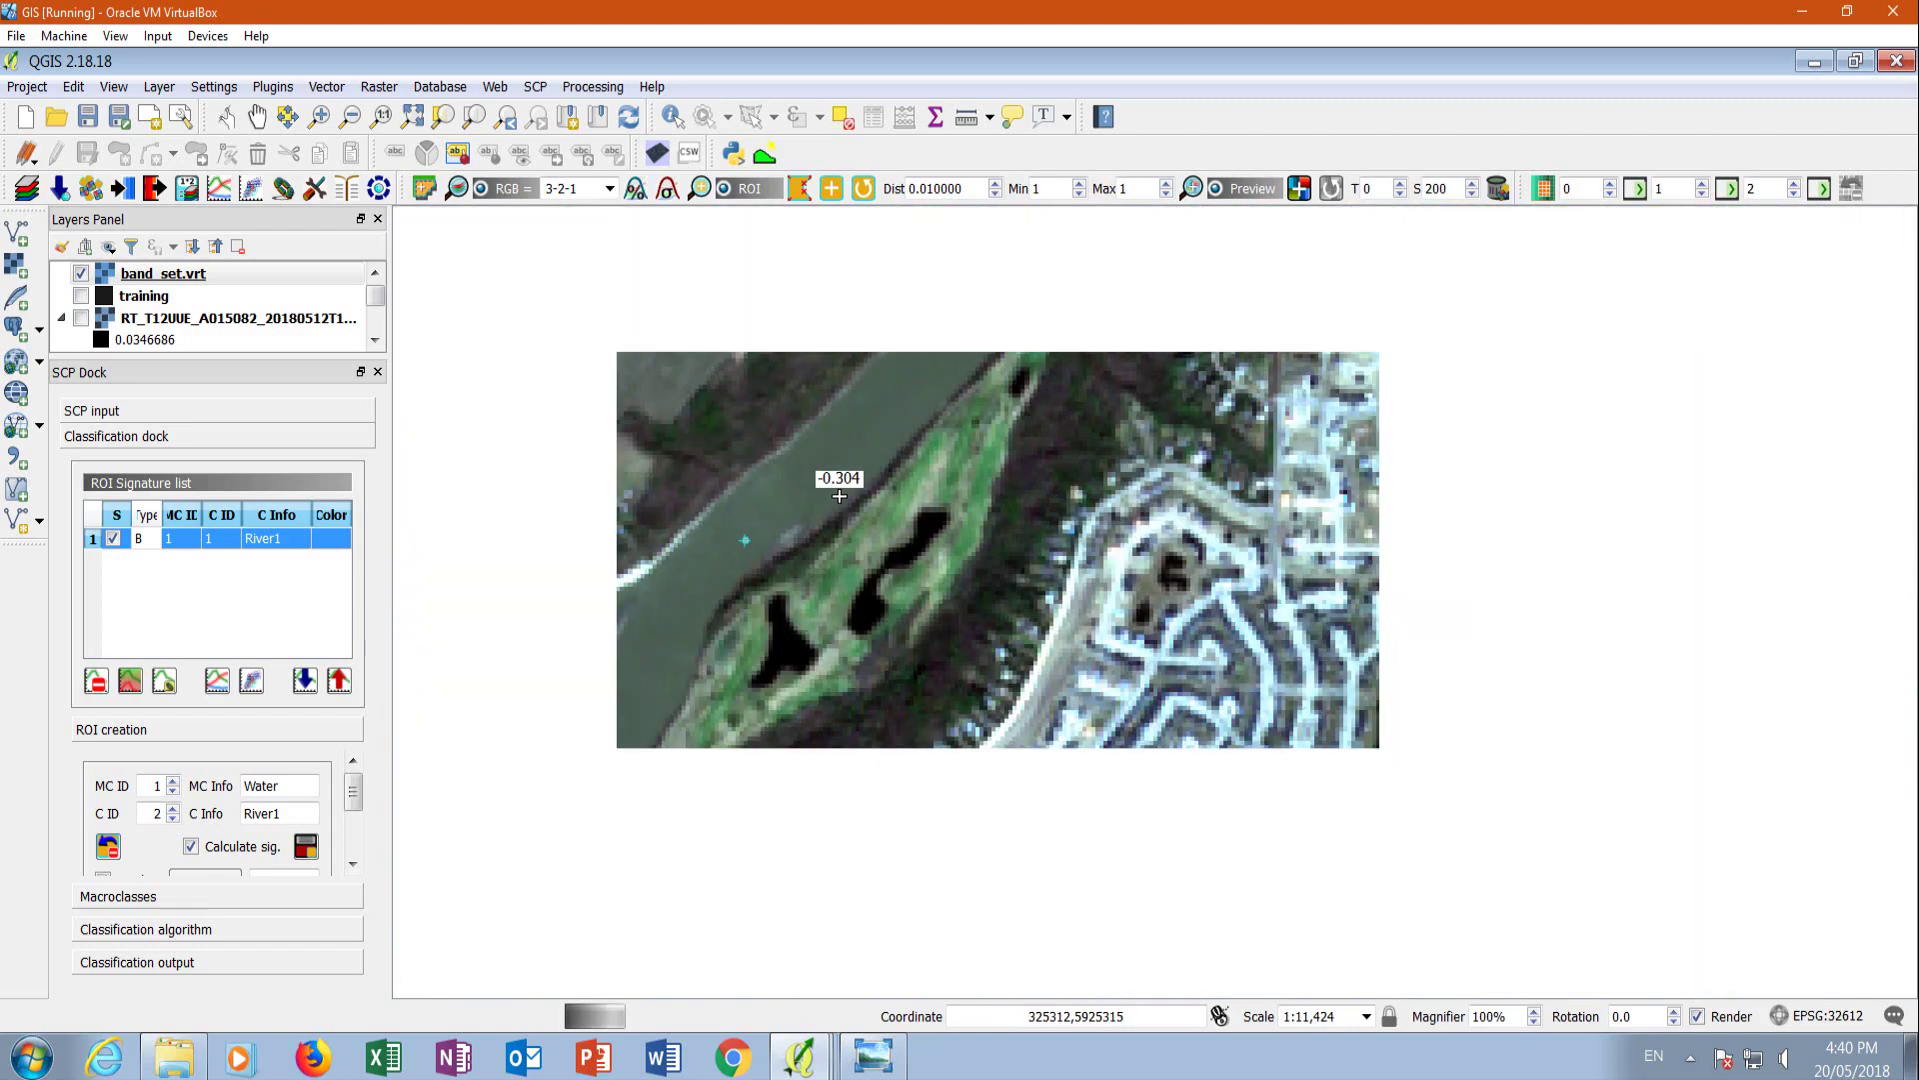
pyautogui.scroll(3, 816, 409)
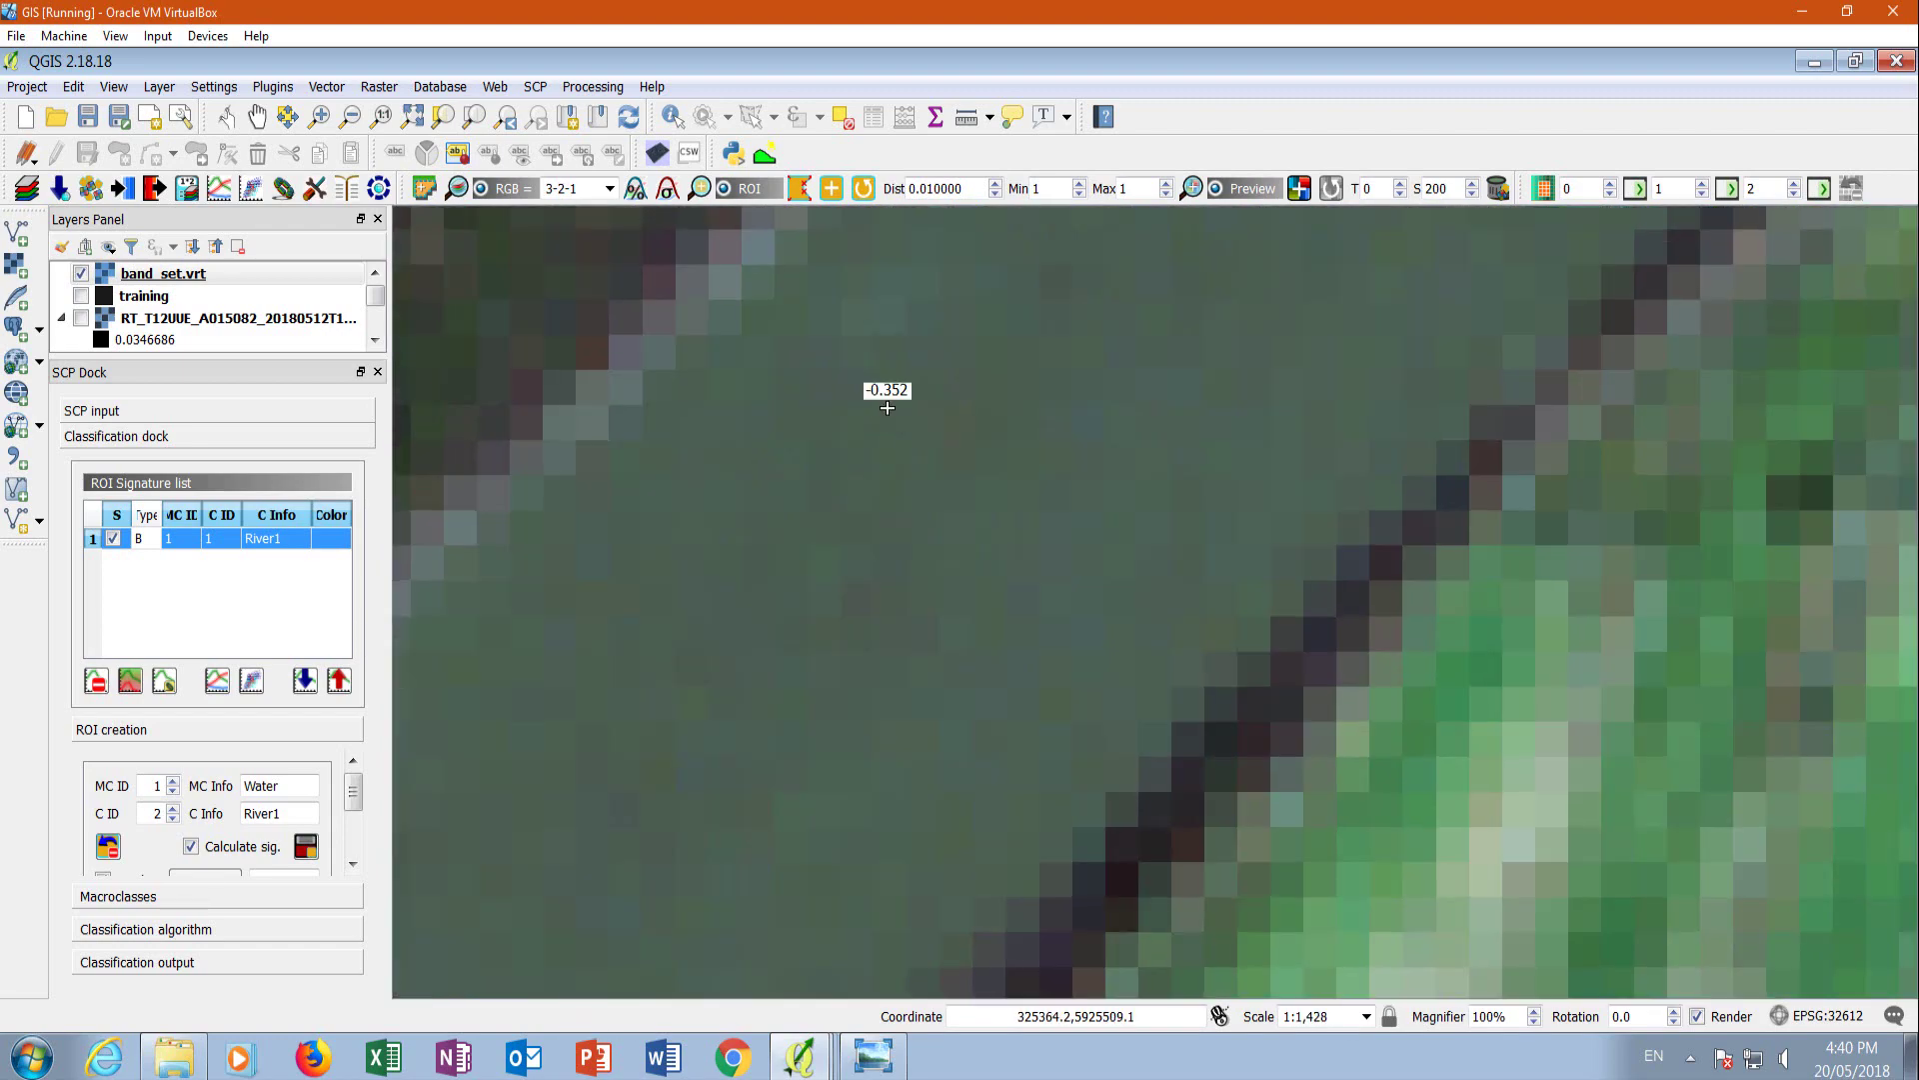
pyautogui.click(726, 351)
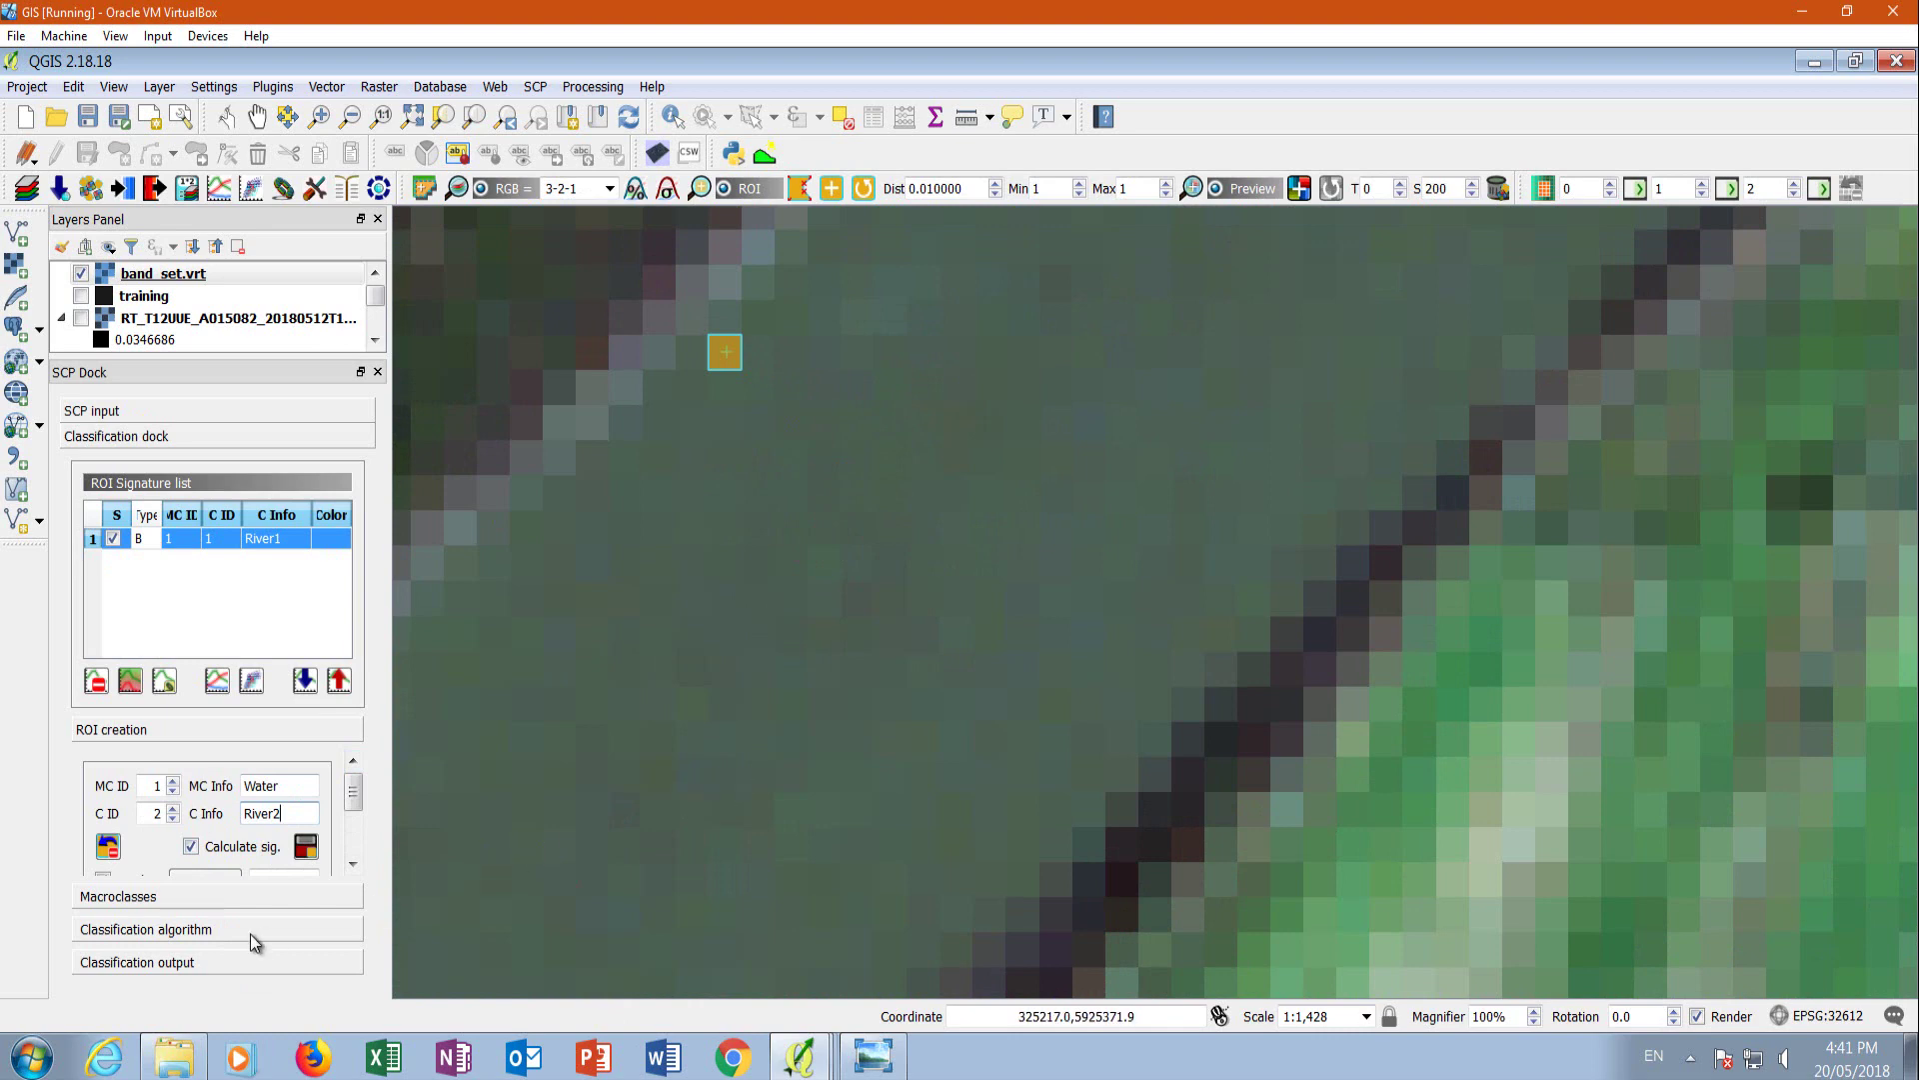
pyautogui.click(303, 849)
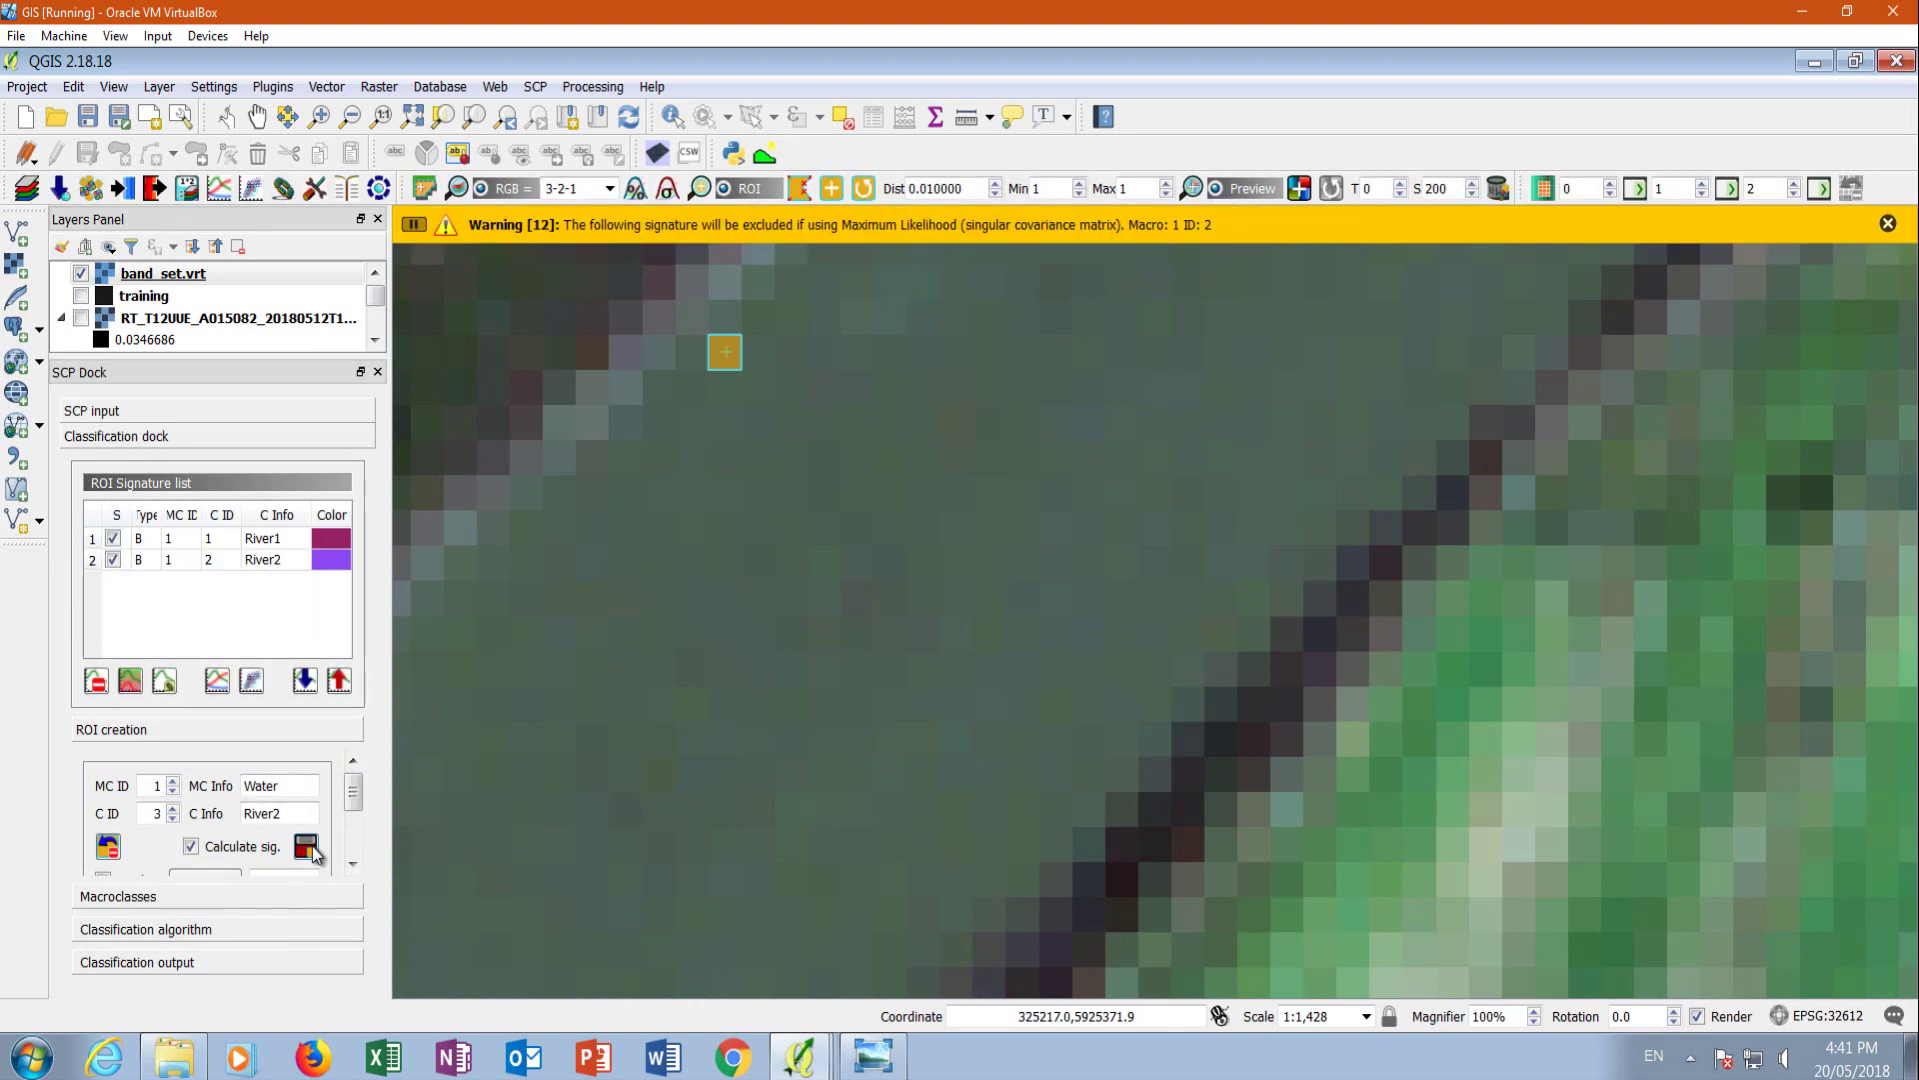
# Plot the River1 and River2 signatures together, compare their curves, and return to the QGIS main window.
pyautogui.keyDown('shift'); pyautogui.click(89, 562); pyautogui.keyUp('shift')
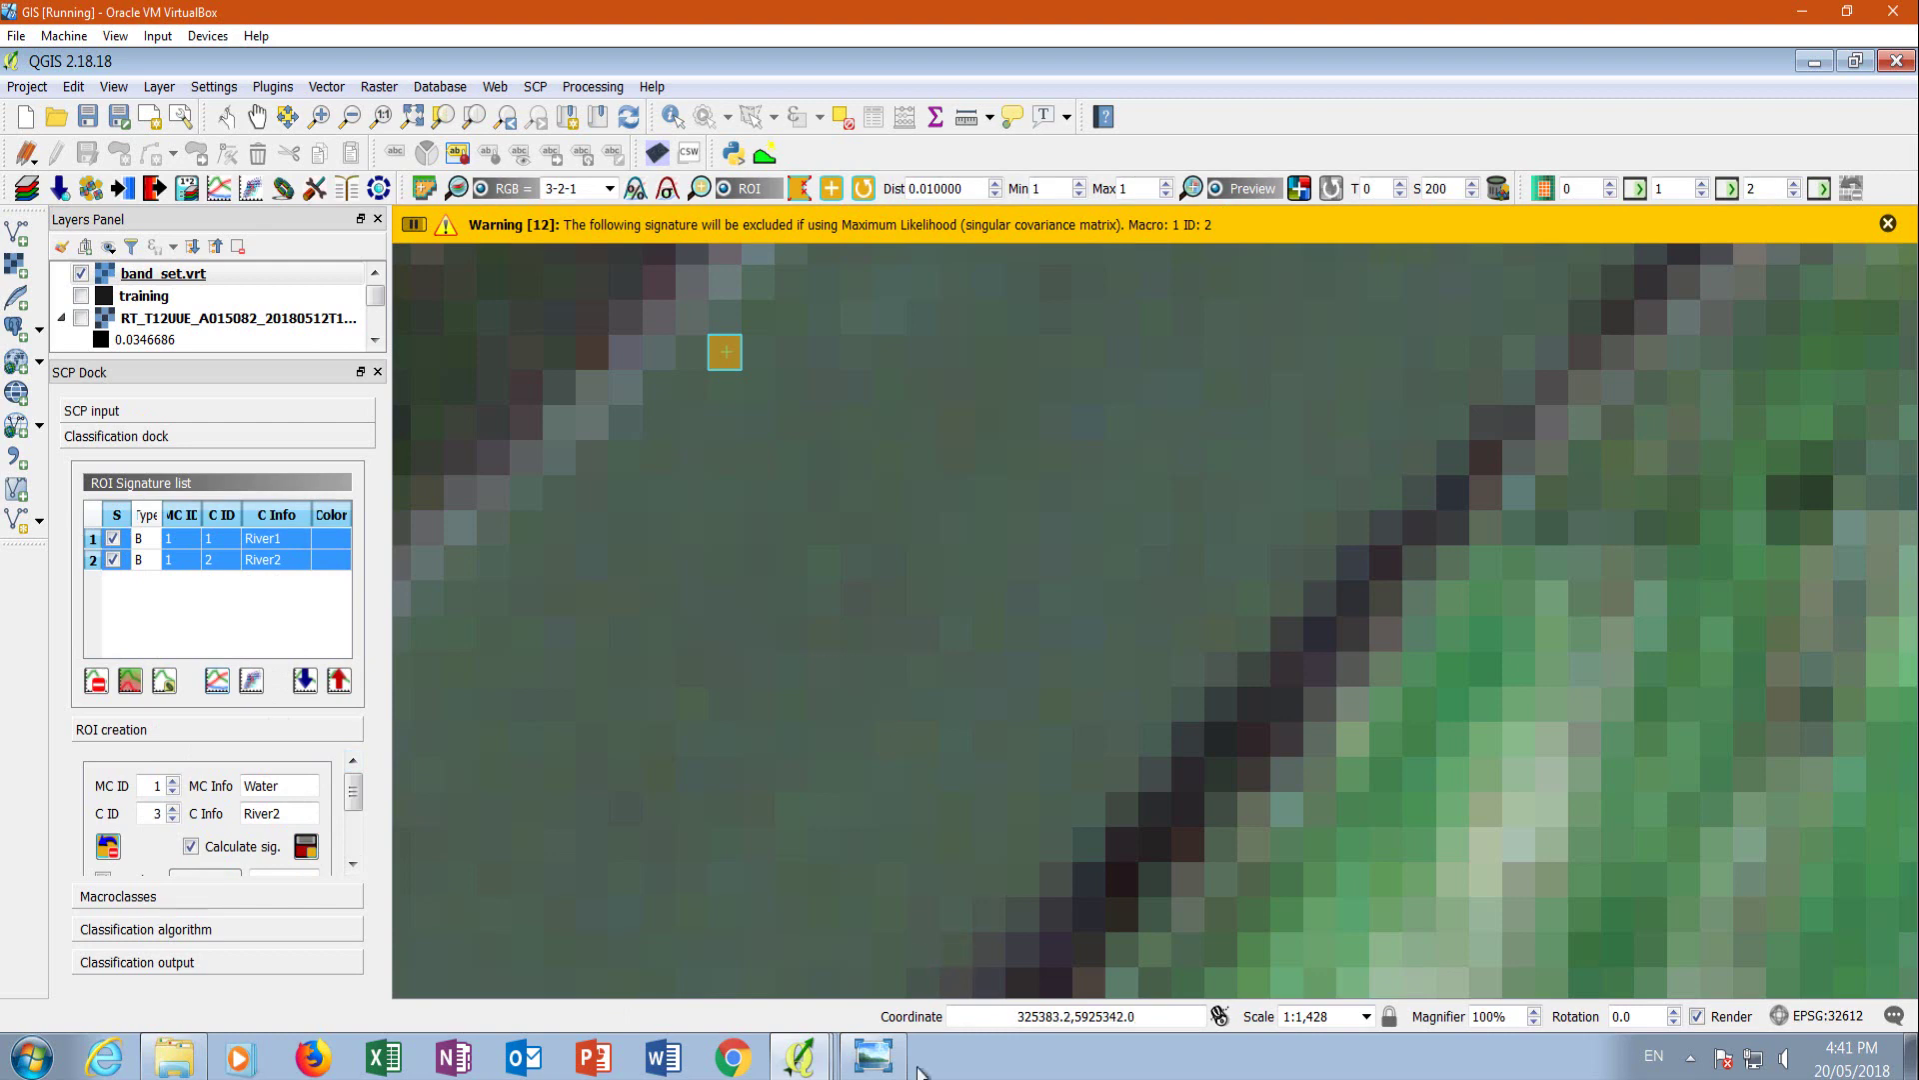
pyautogui.click(799, 1056)
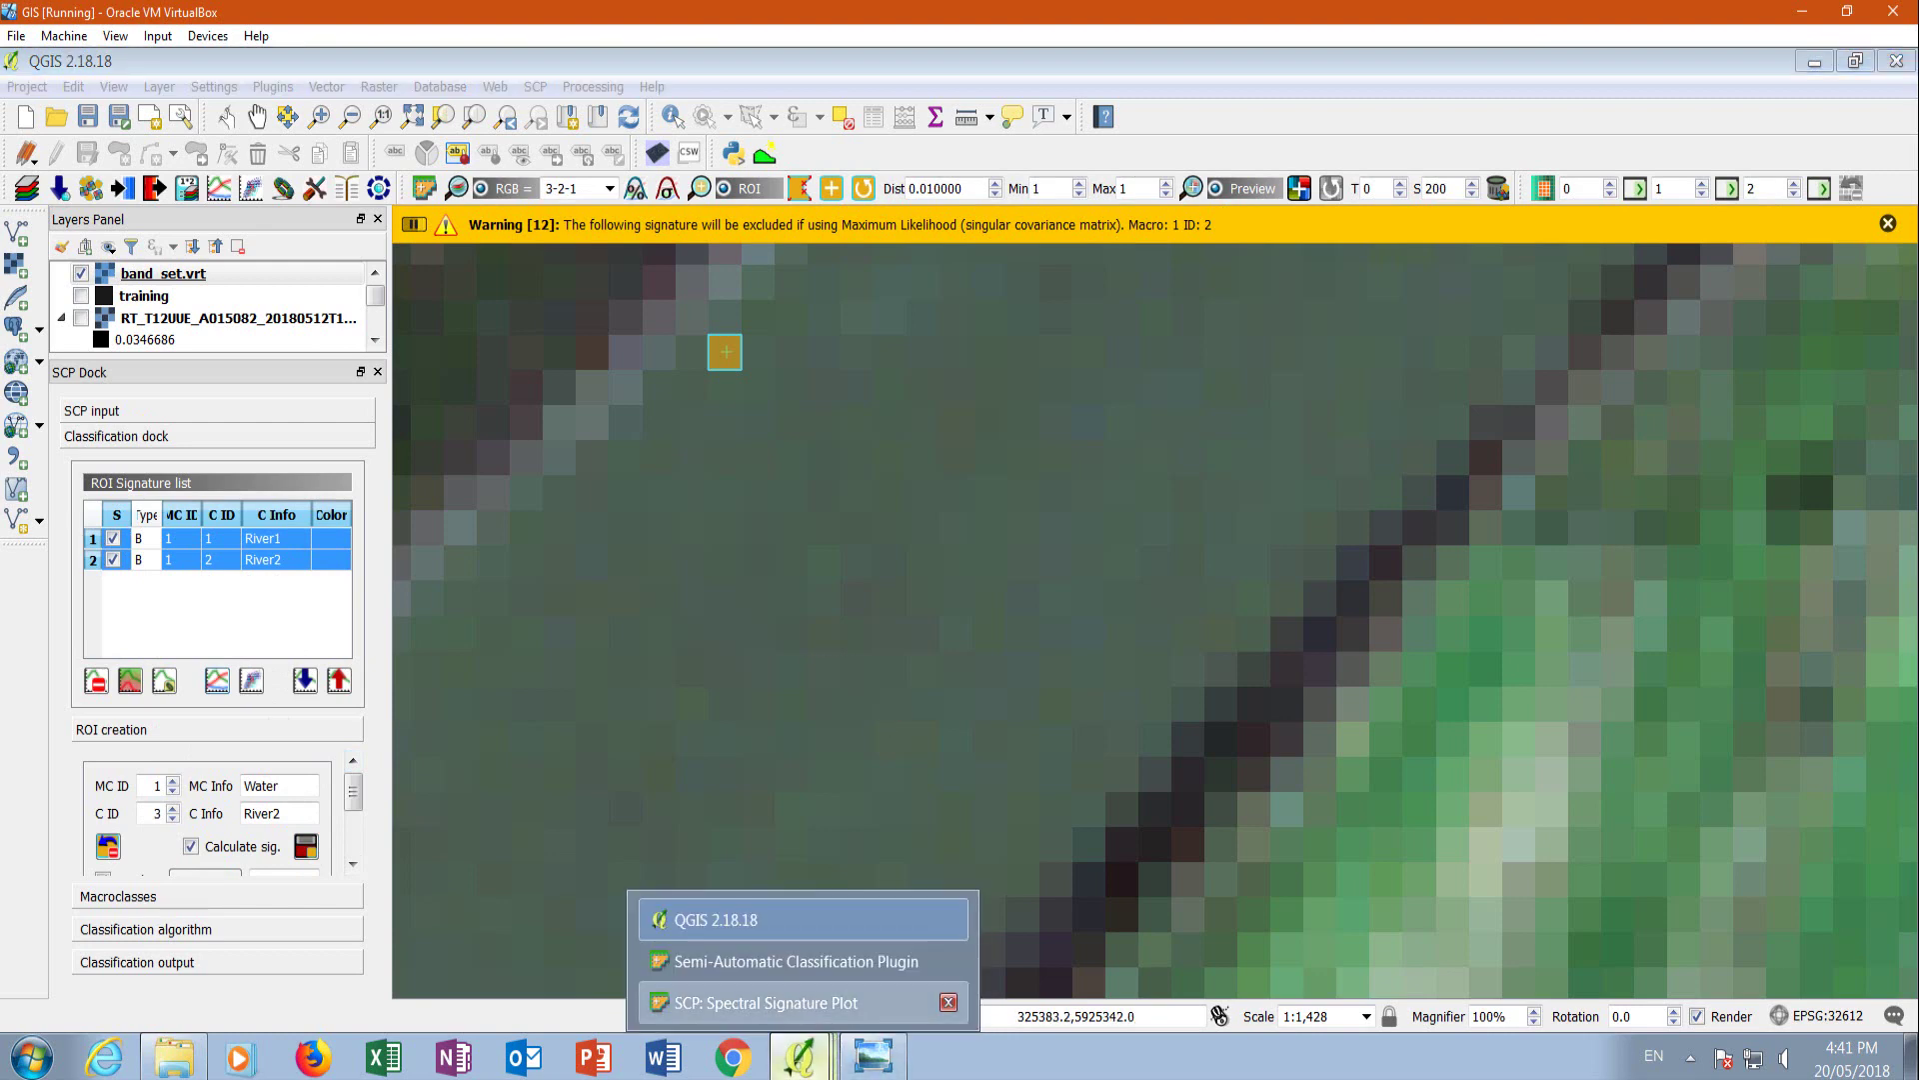
pyautogui.click(796, 1001)
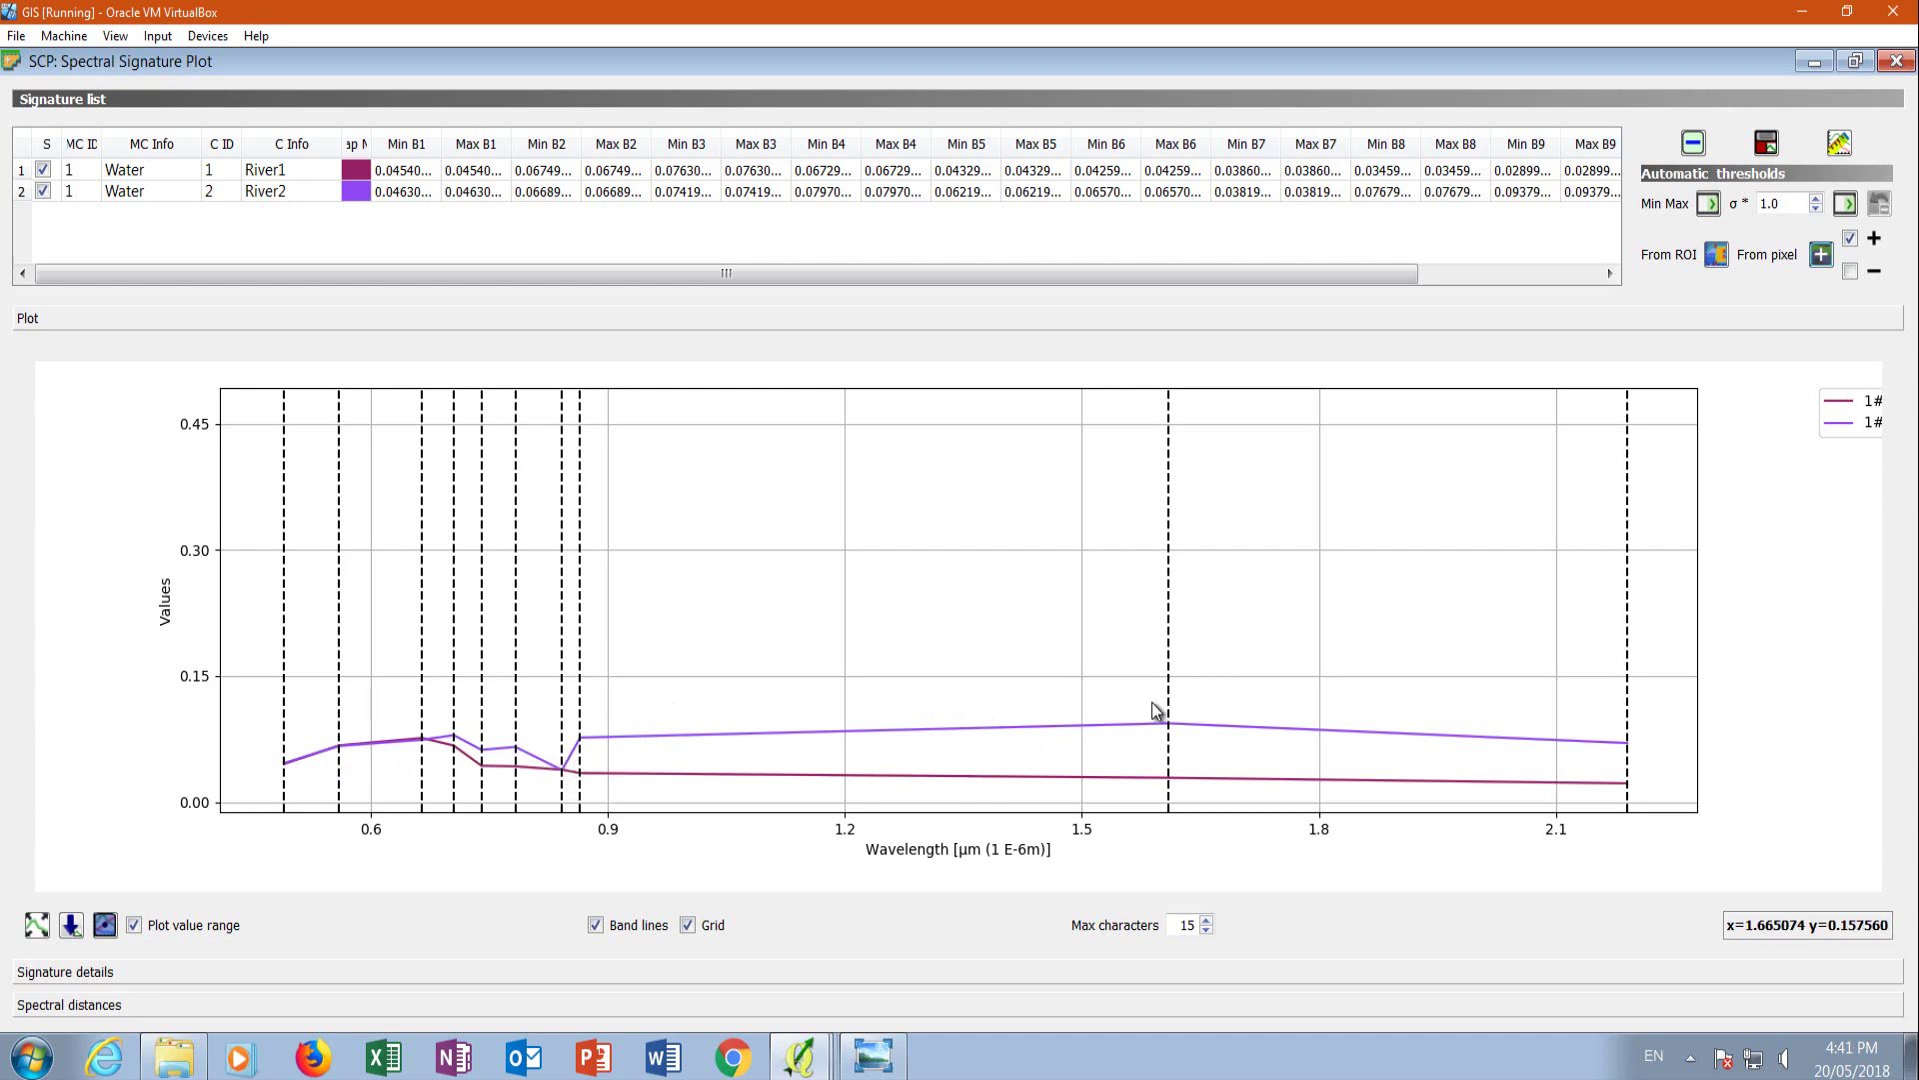
pyautogui.click(800, 1057)
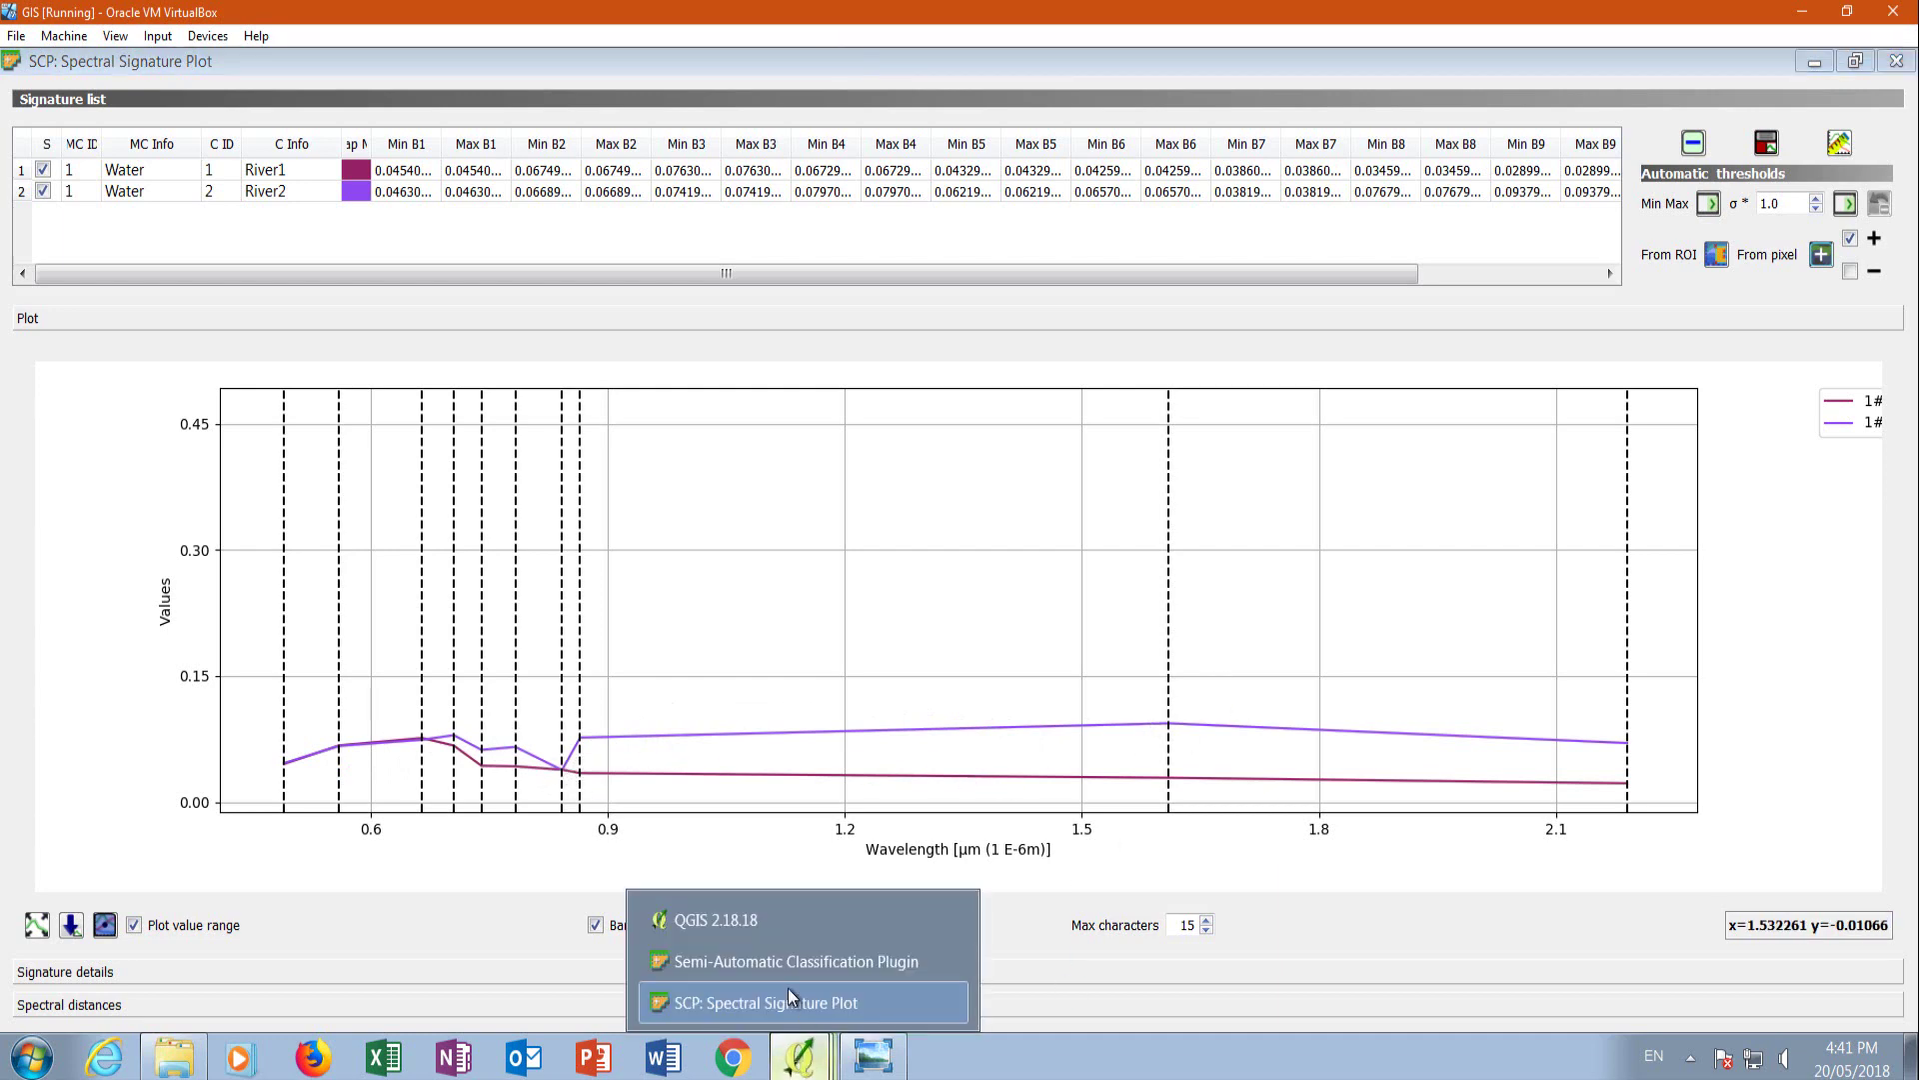
pyautogui.click(727, 914)
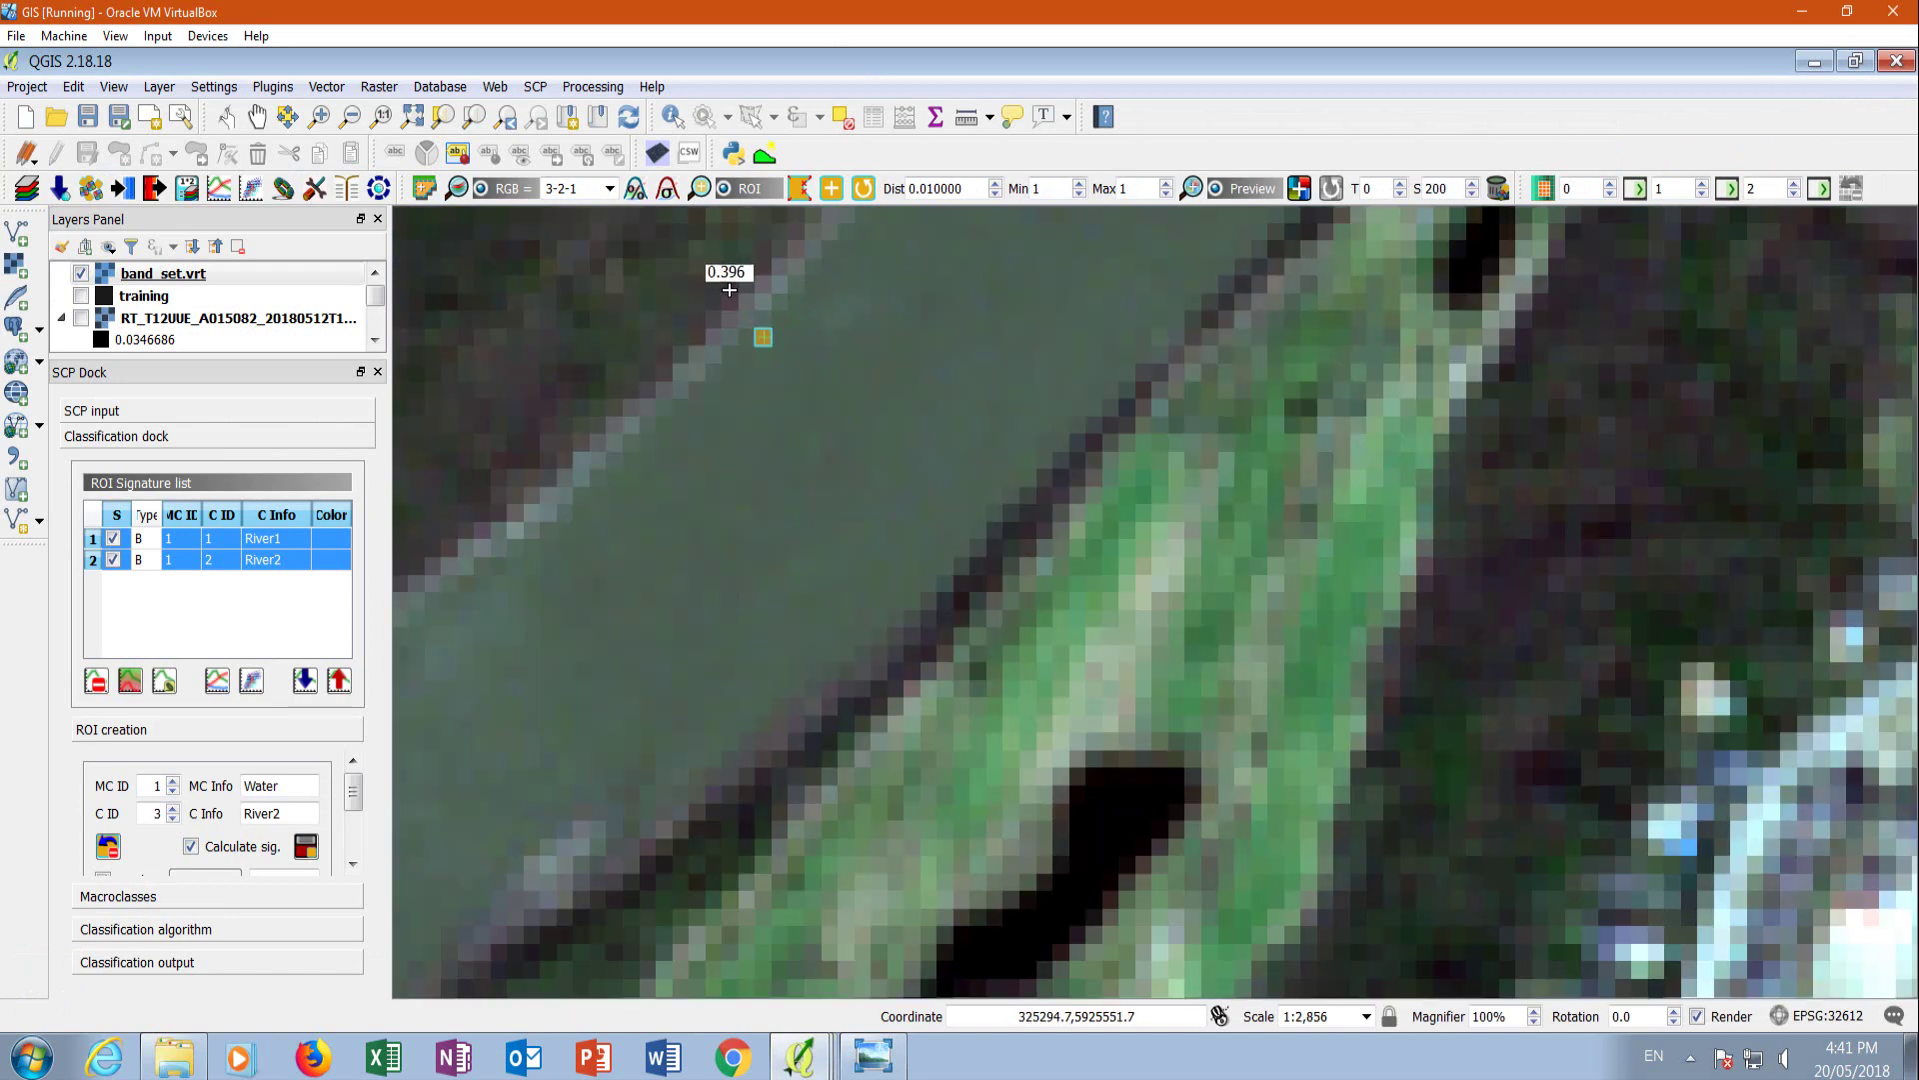
# Create a Water ROI on a mid-river pixel away from the banks and save it as River3 with its signature.
pyautogui.scroll(-1, 785, 396)
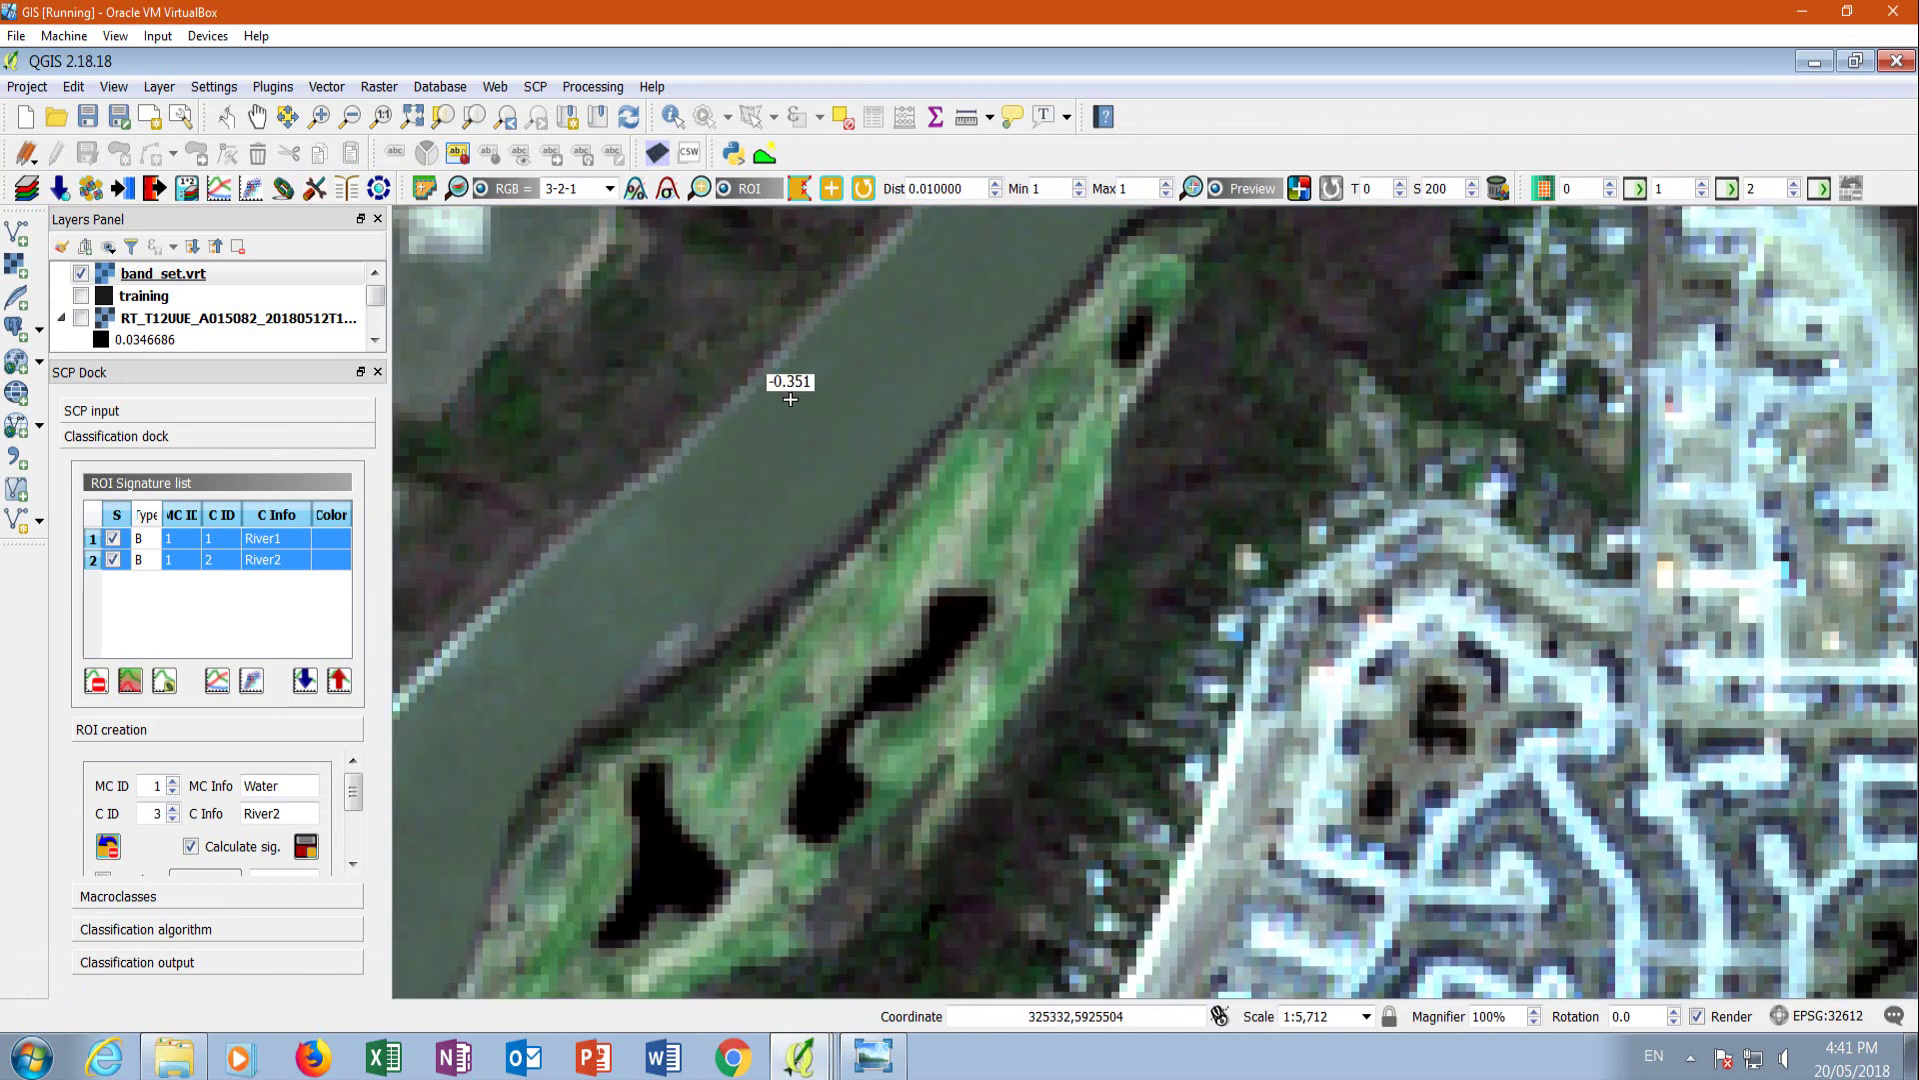
pyautogui.click(774, 394)
pyautogui.scroll(1, 774, 394)
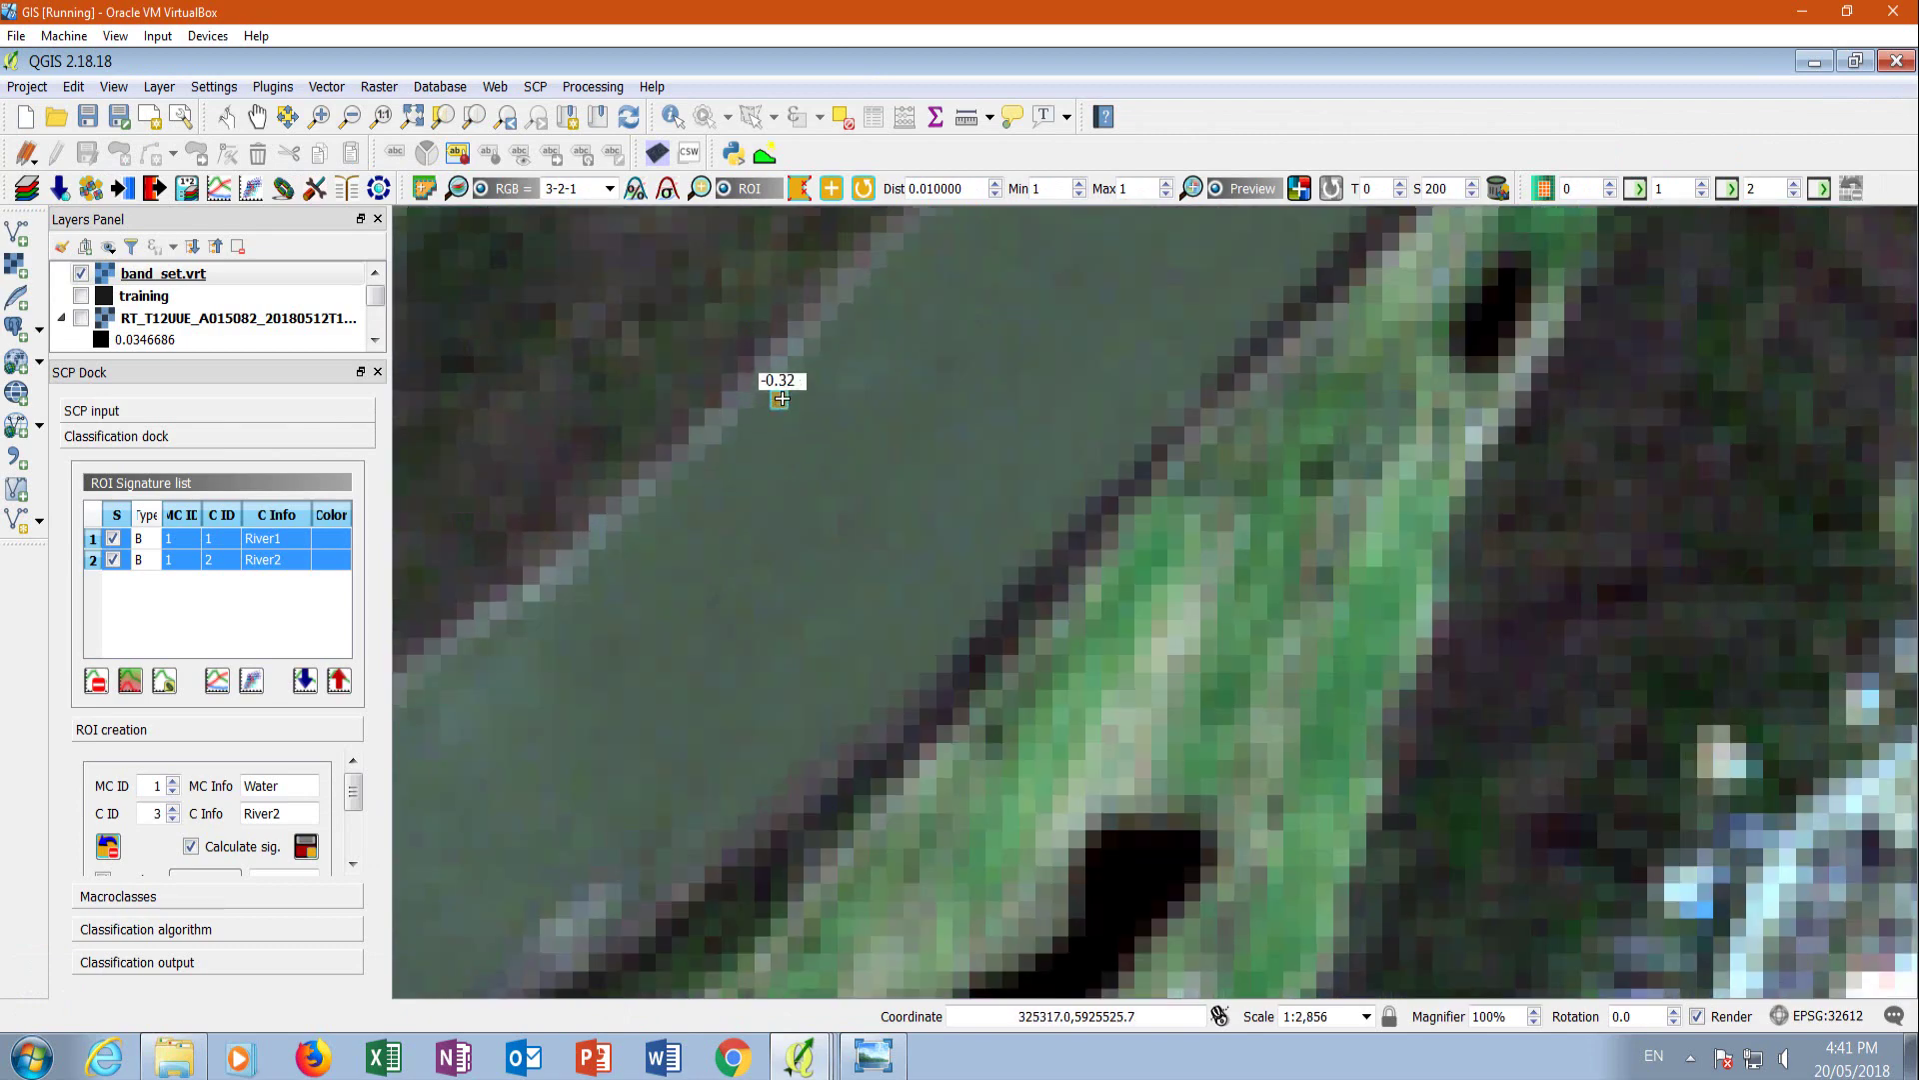
pyautogui.scroll(-2, 954, 430)
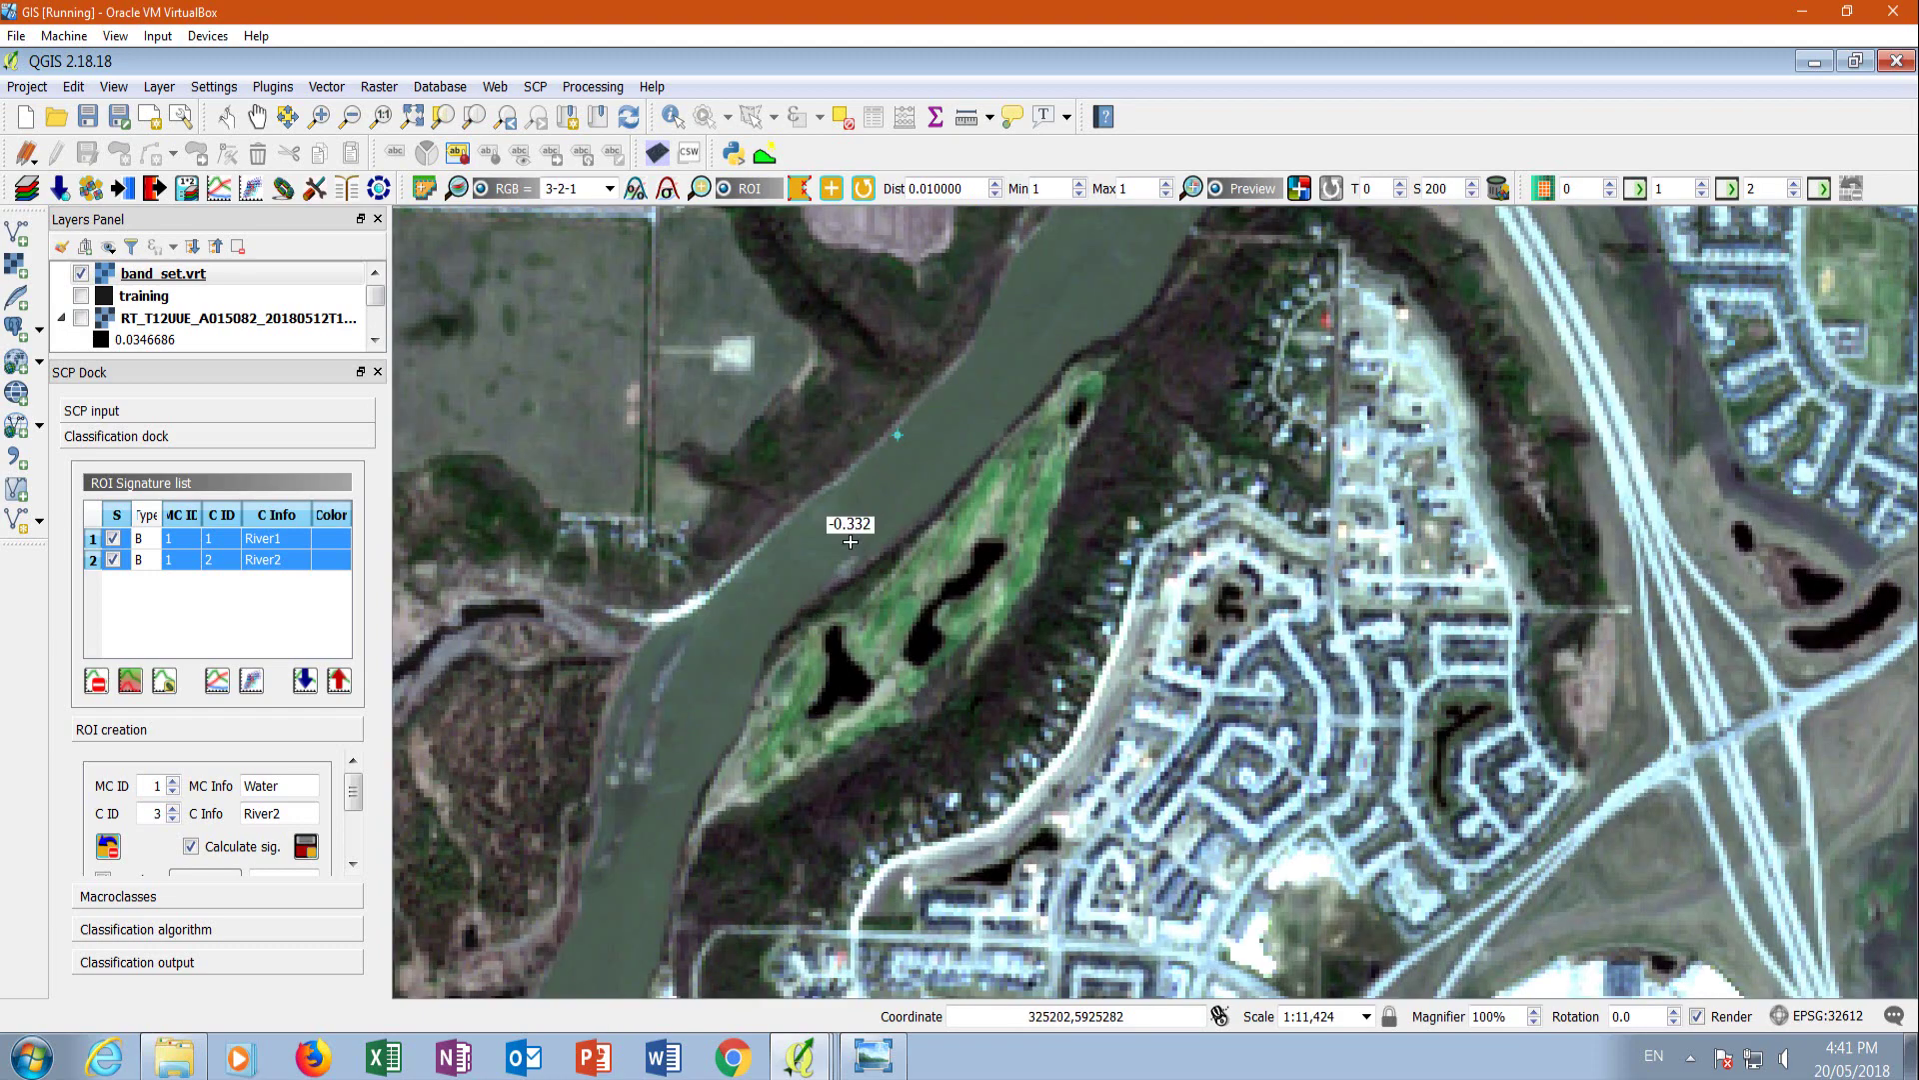
pyautogui.click(160, 630)
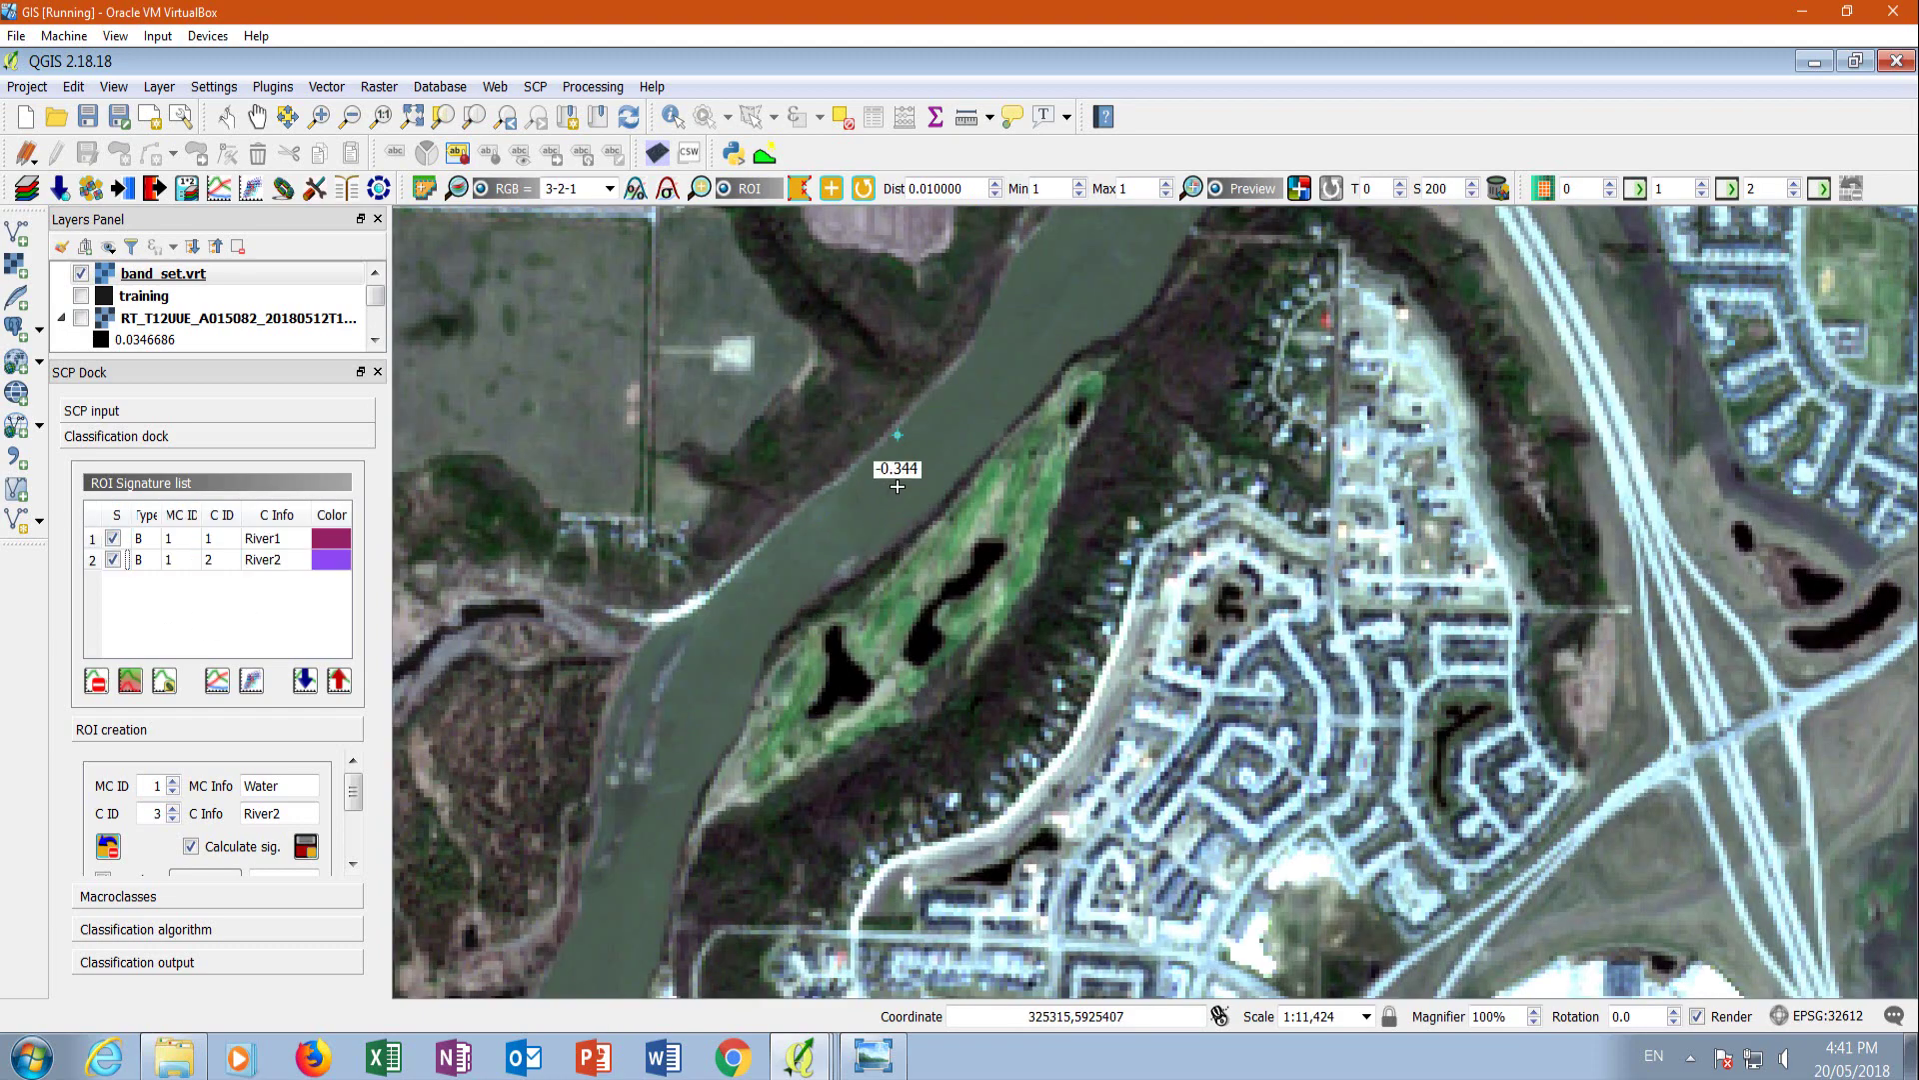
pyautogui.scroll(1, 897, 487)
pyautogui.scroll(2, 866, 436)
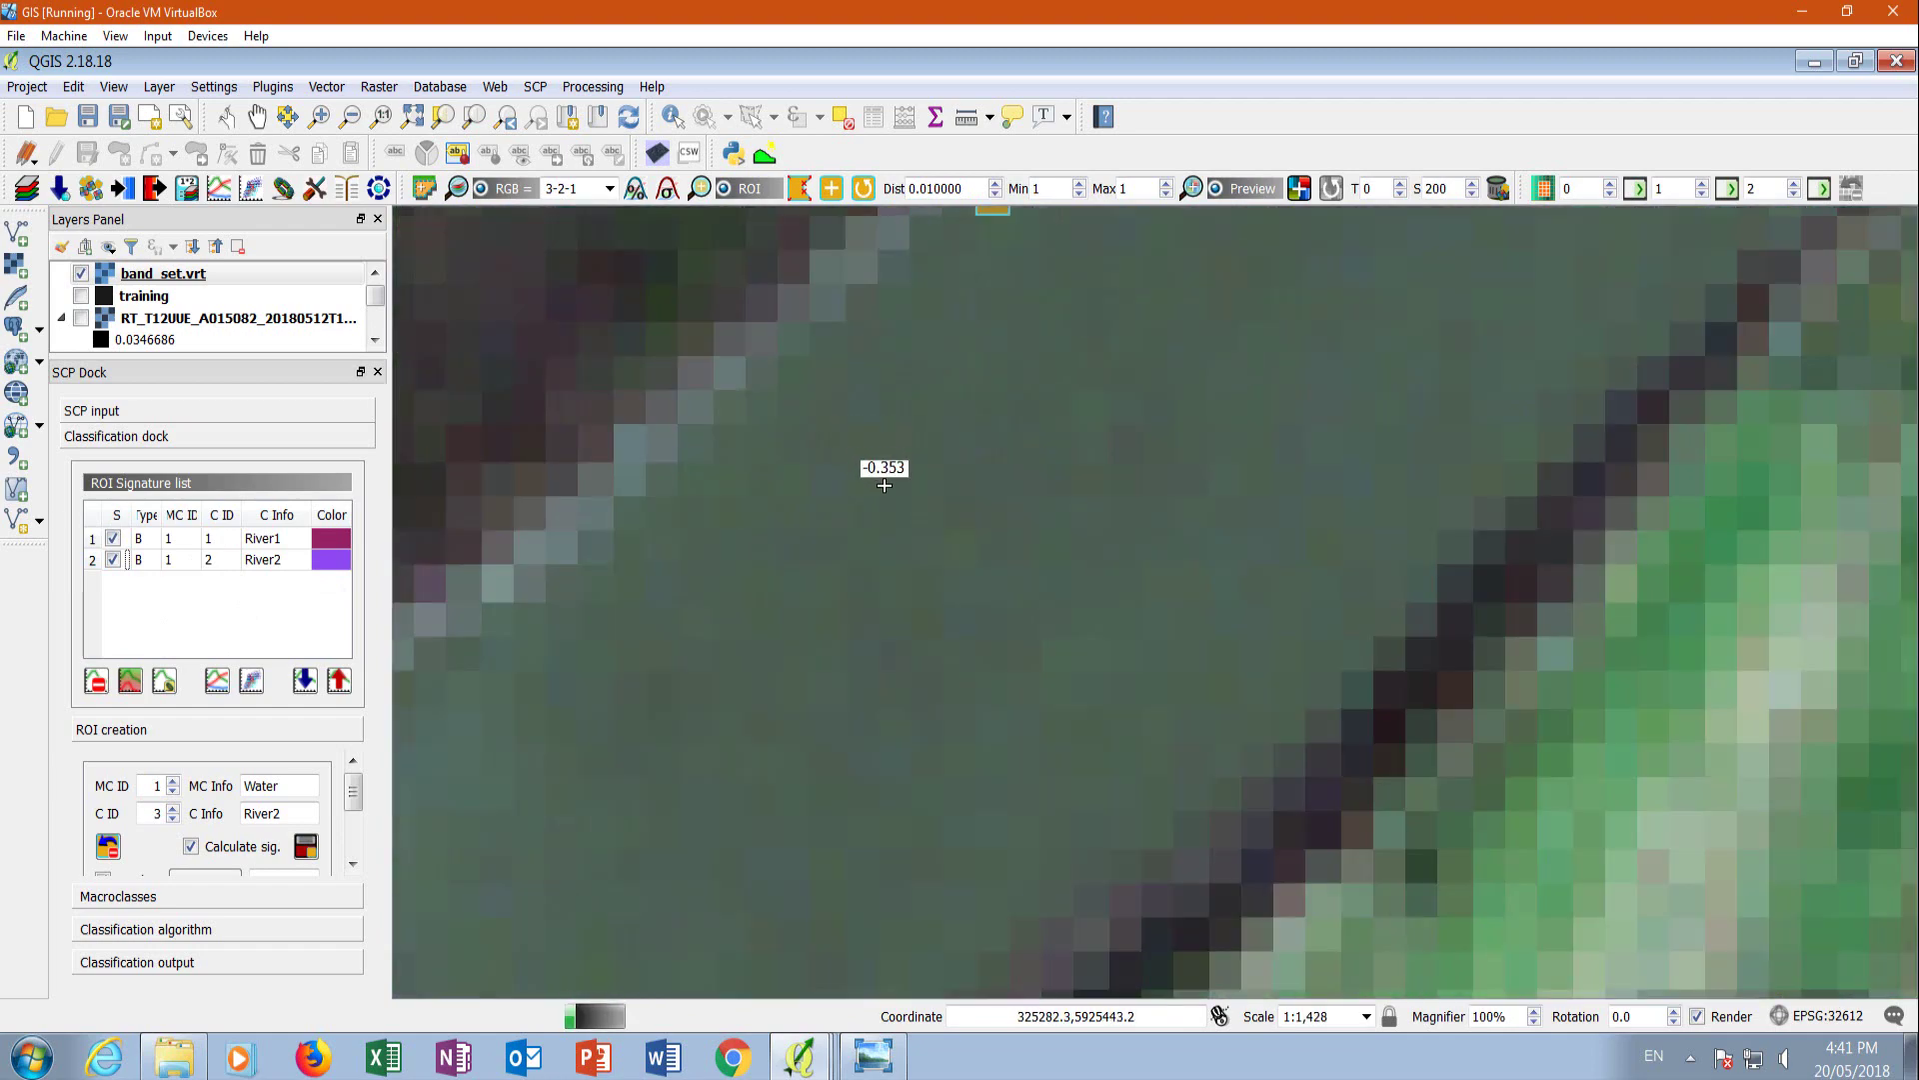
pyautogui.click(960, 542)
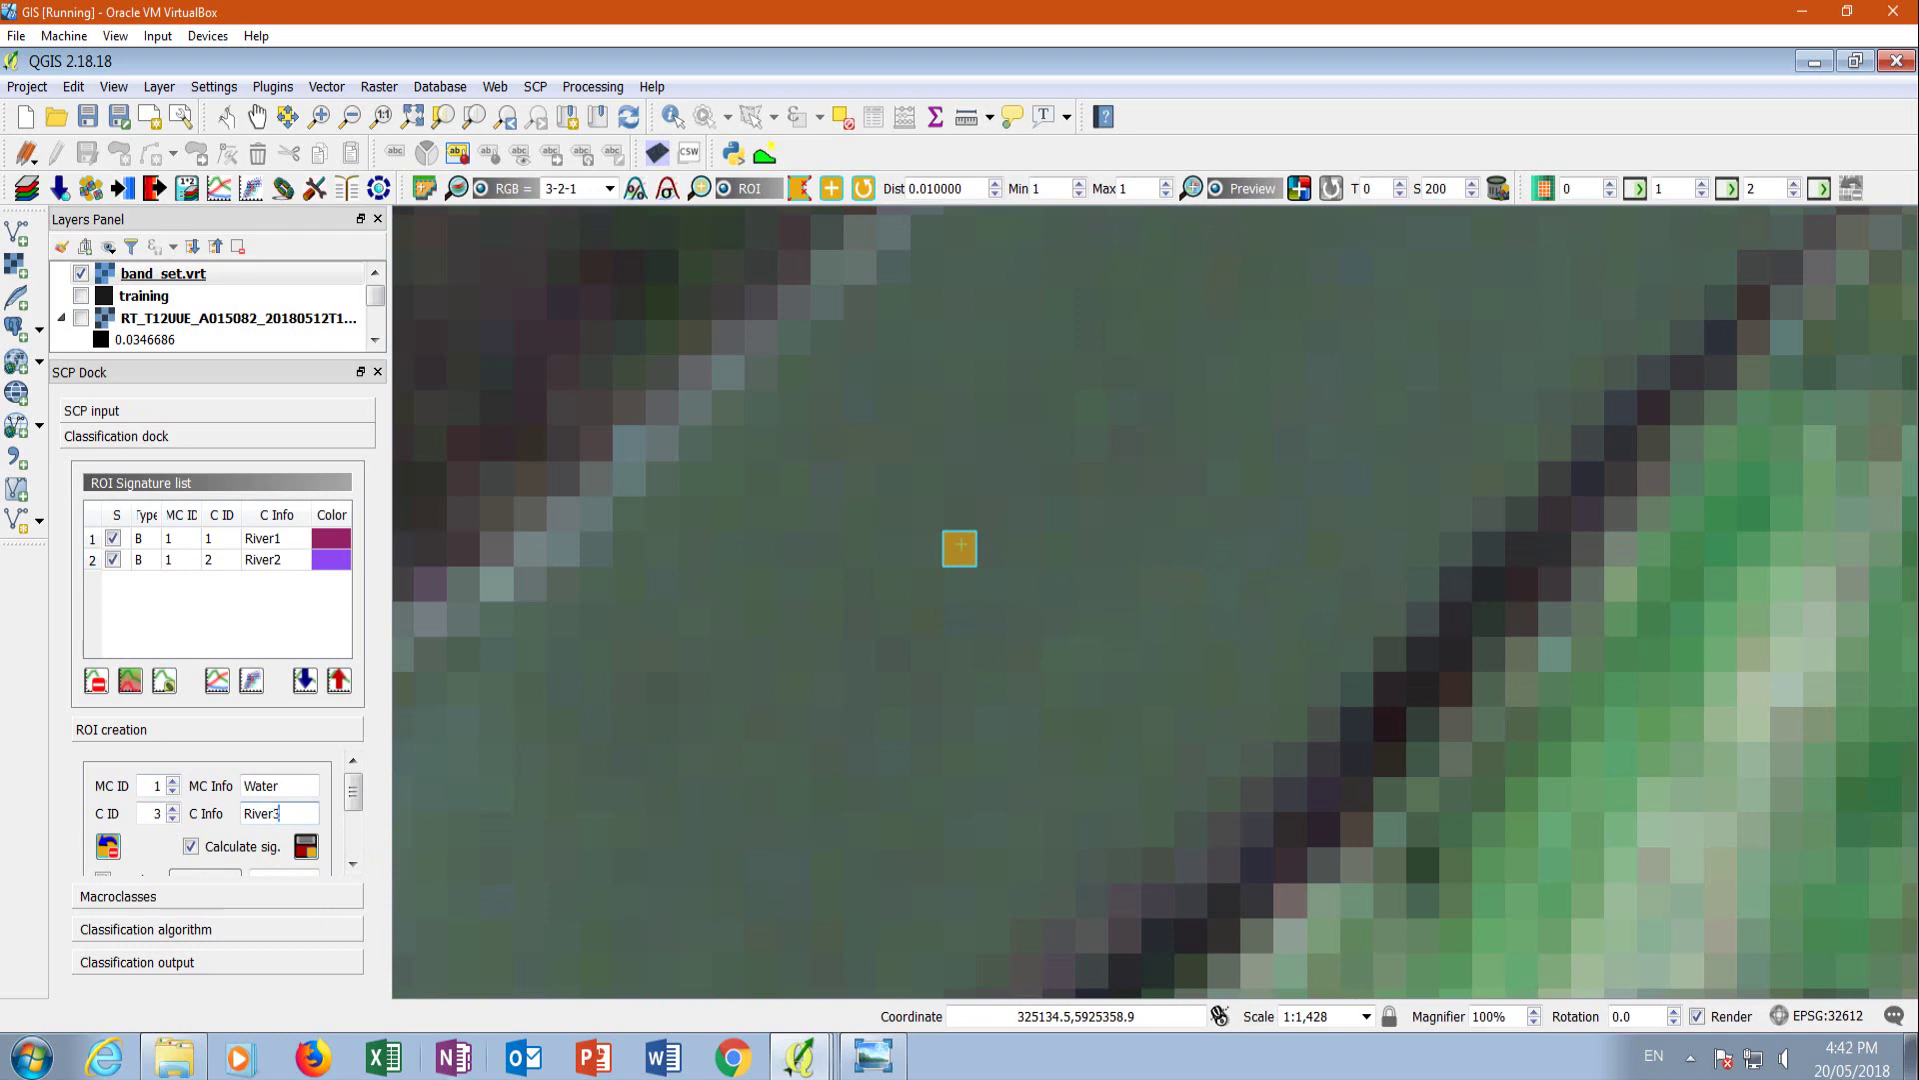
pyautogui.click(299, 850)
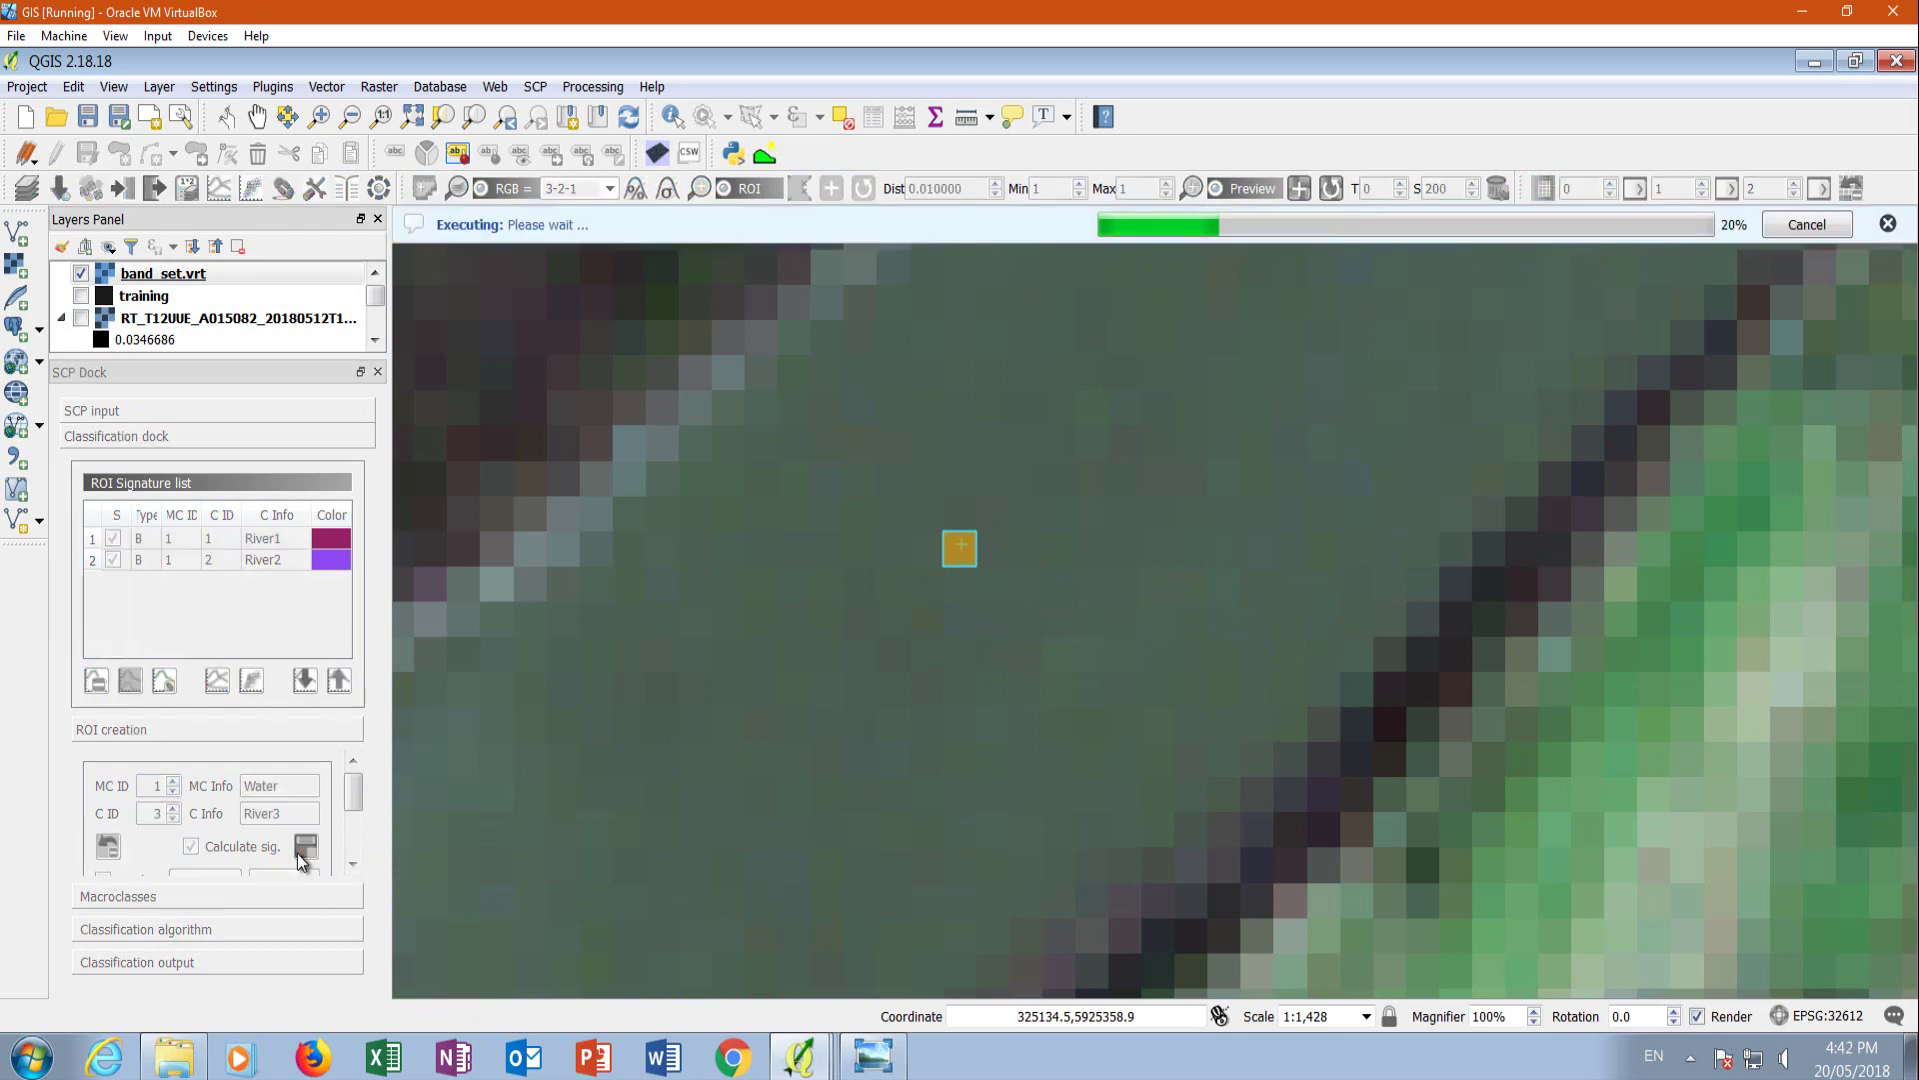
# Plot the spectral signatures of River1, River2 and River3 together.
pyautogui.click(93, 540)
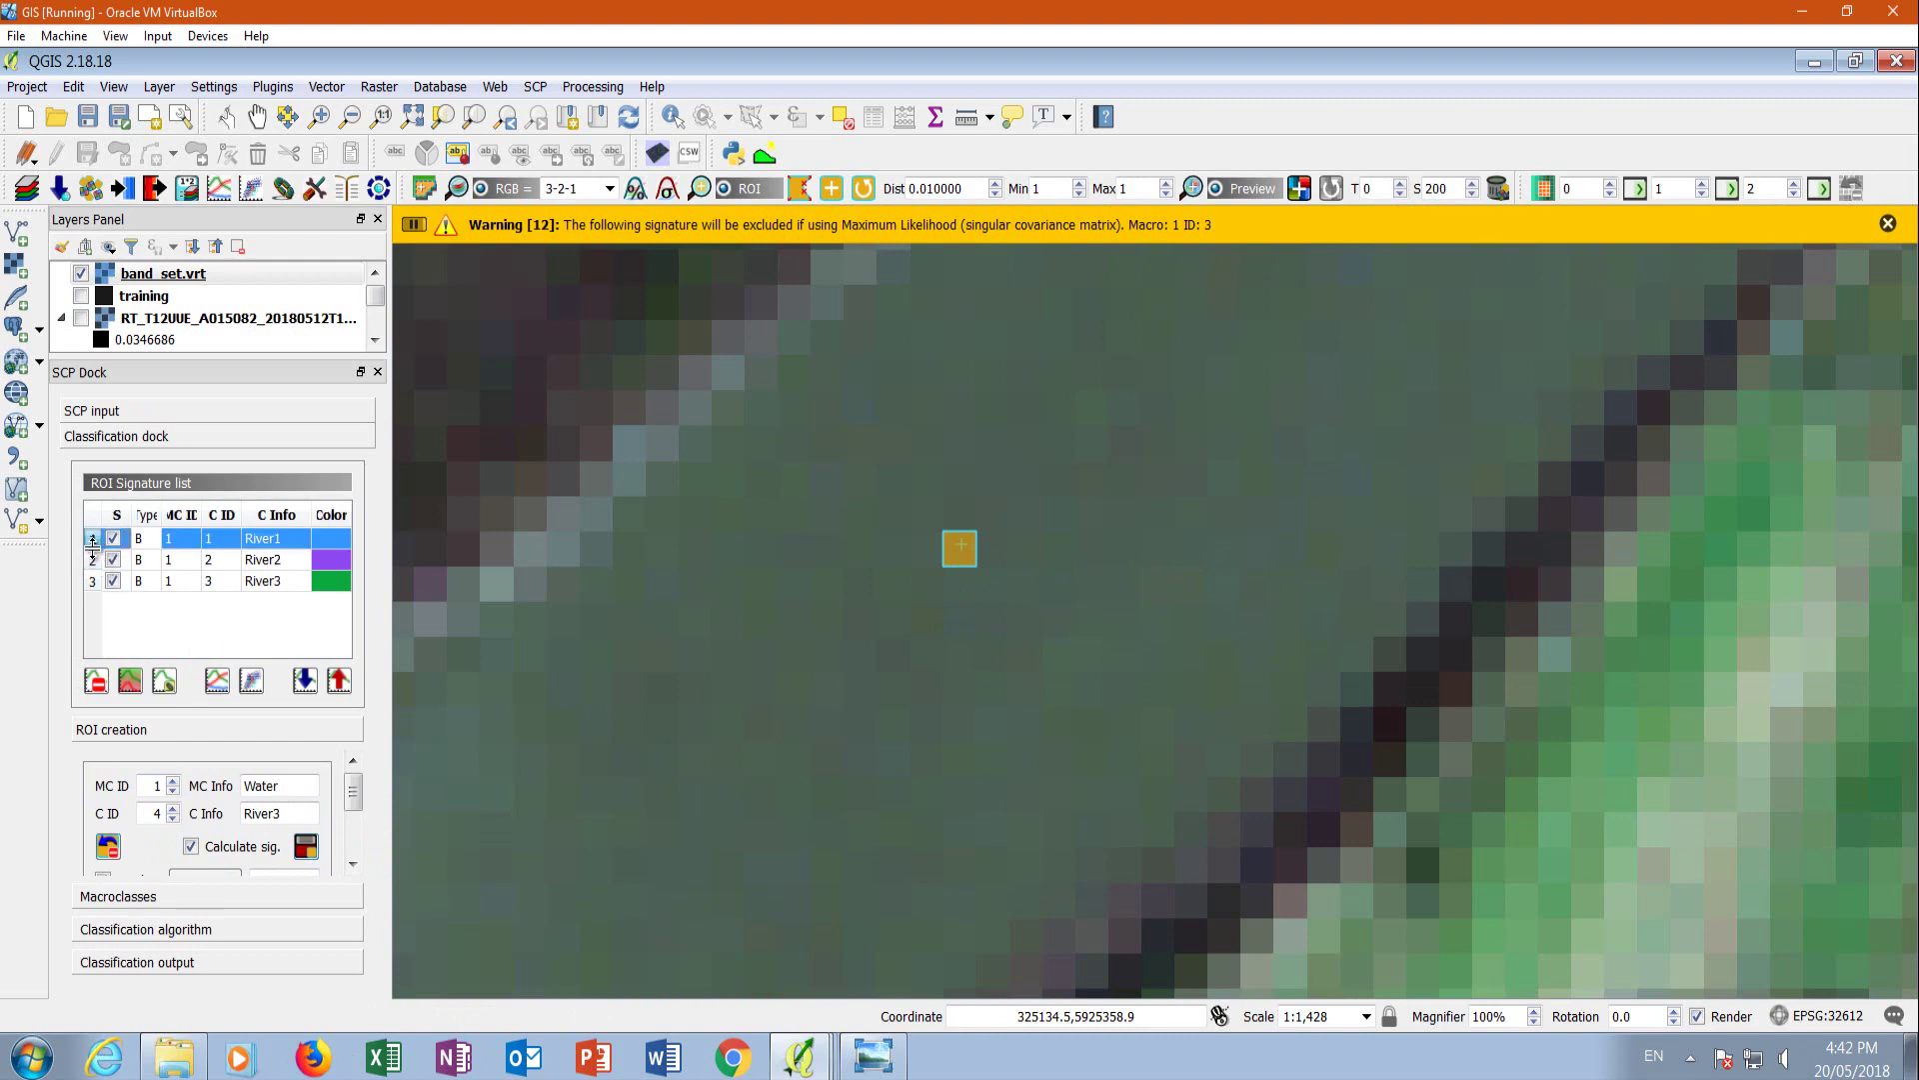
pyautogui.keyDown('shift'); pyautogui.click(93, 580); pyautogui.keyUp('shift')
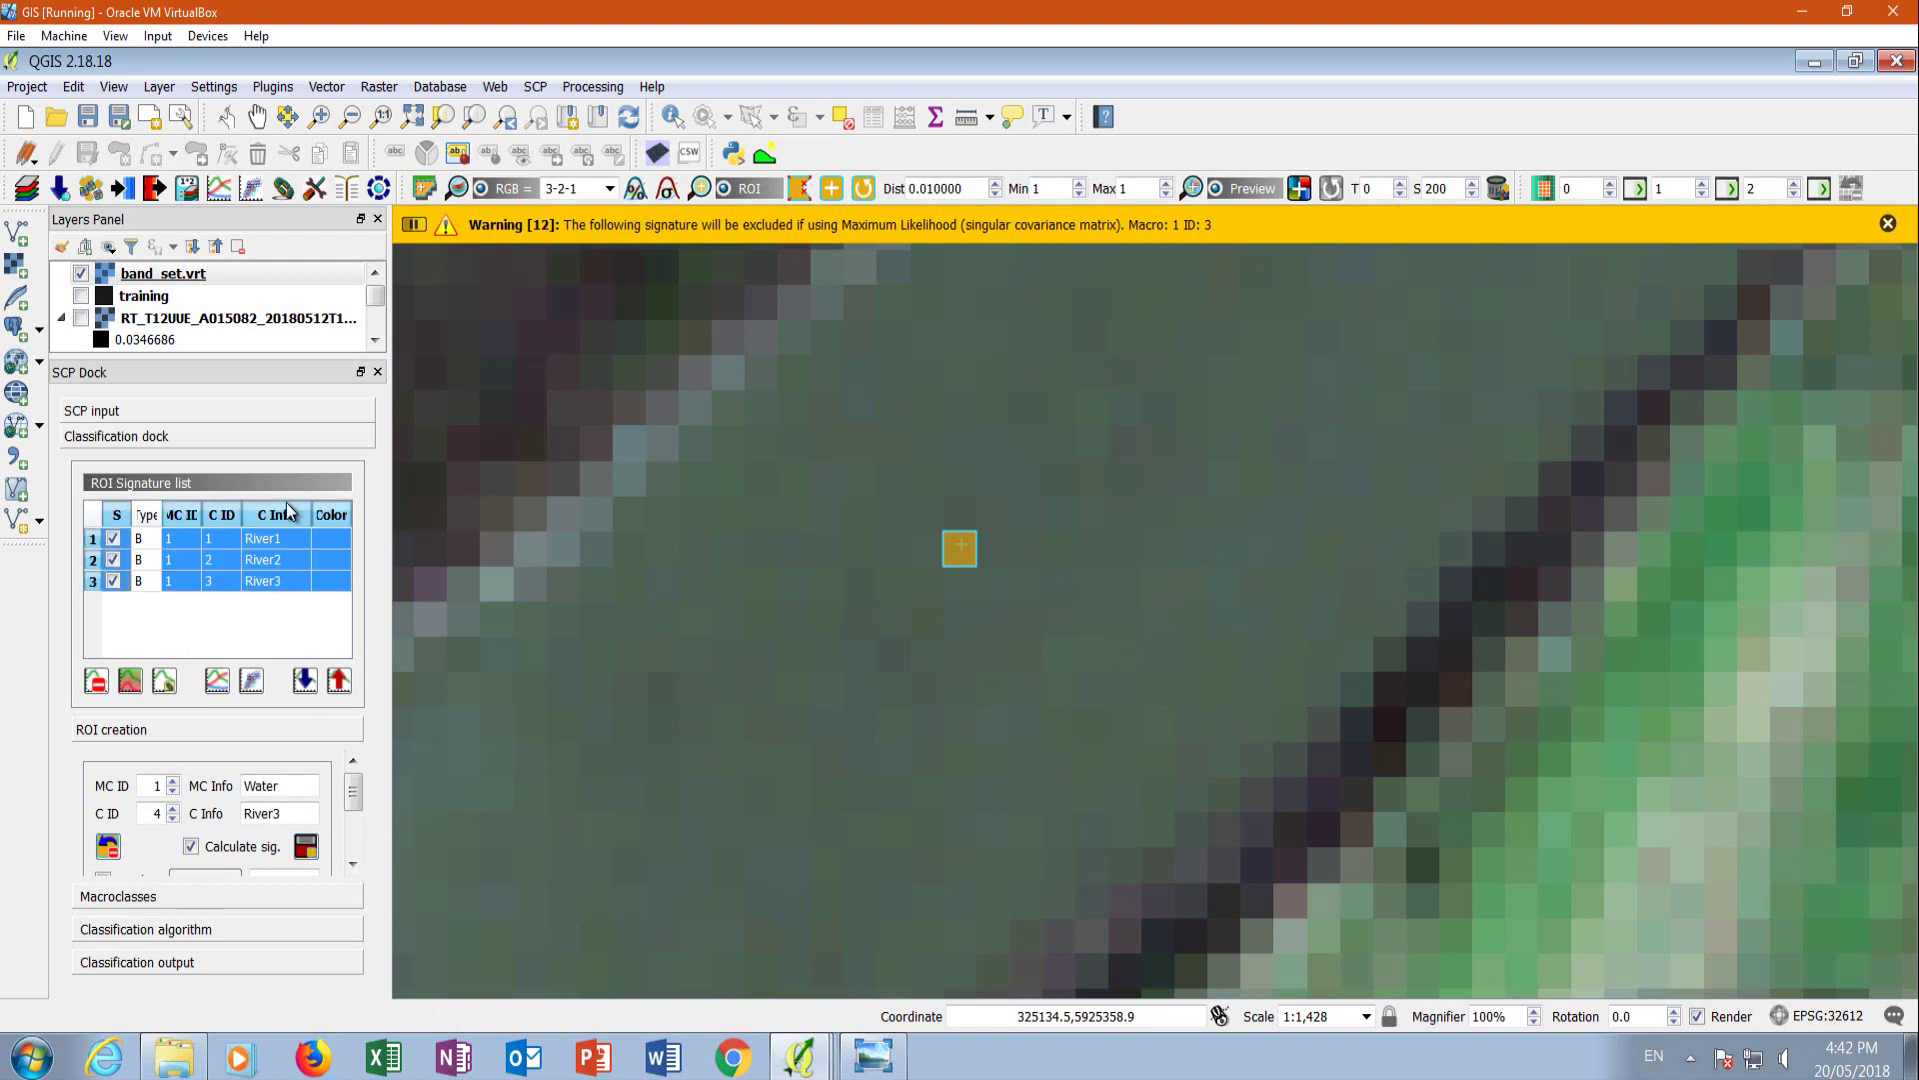
pyautogui.click(217, 681)
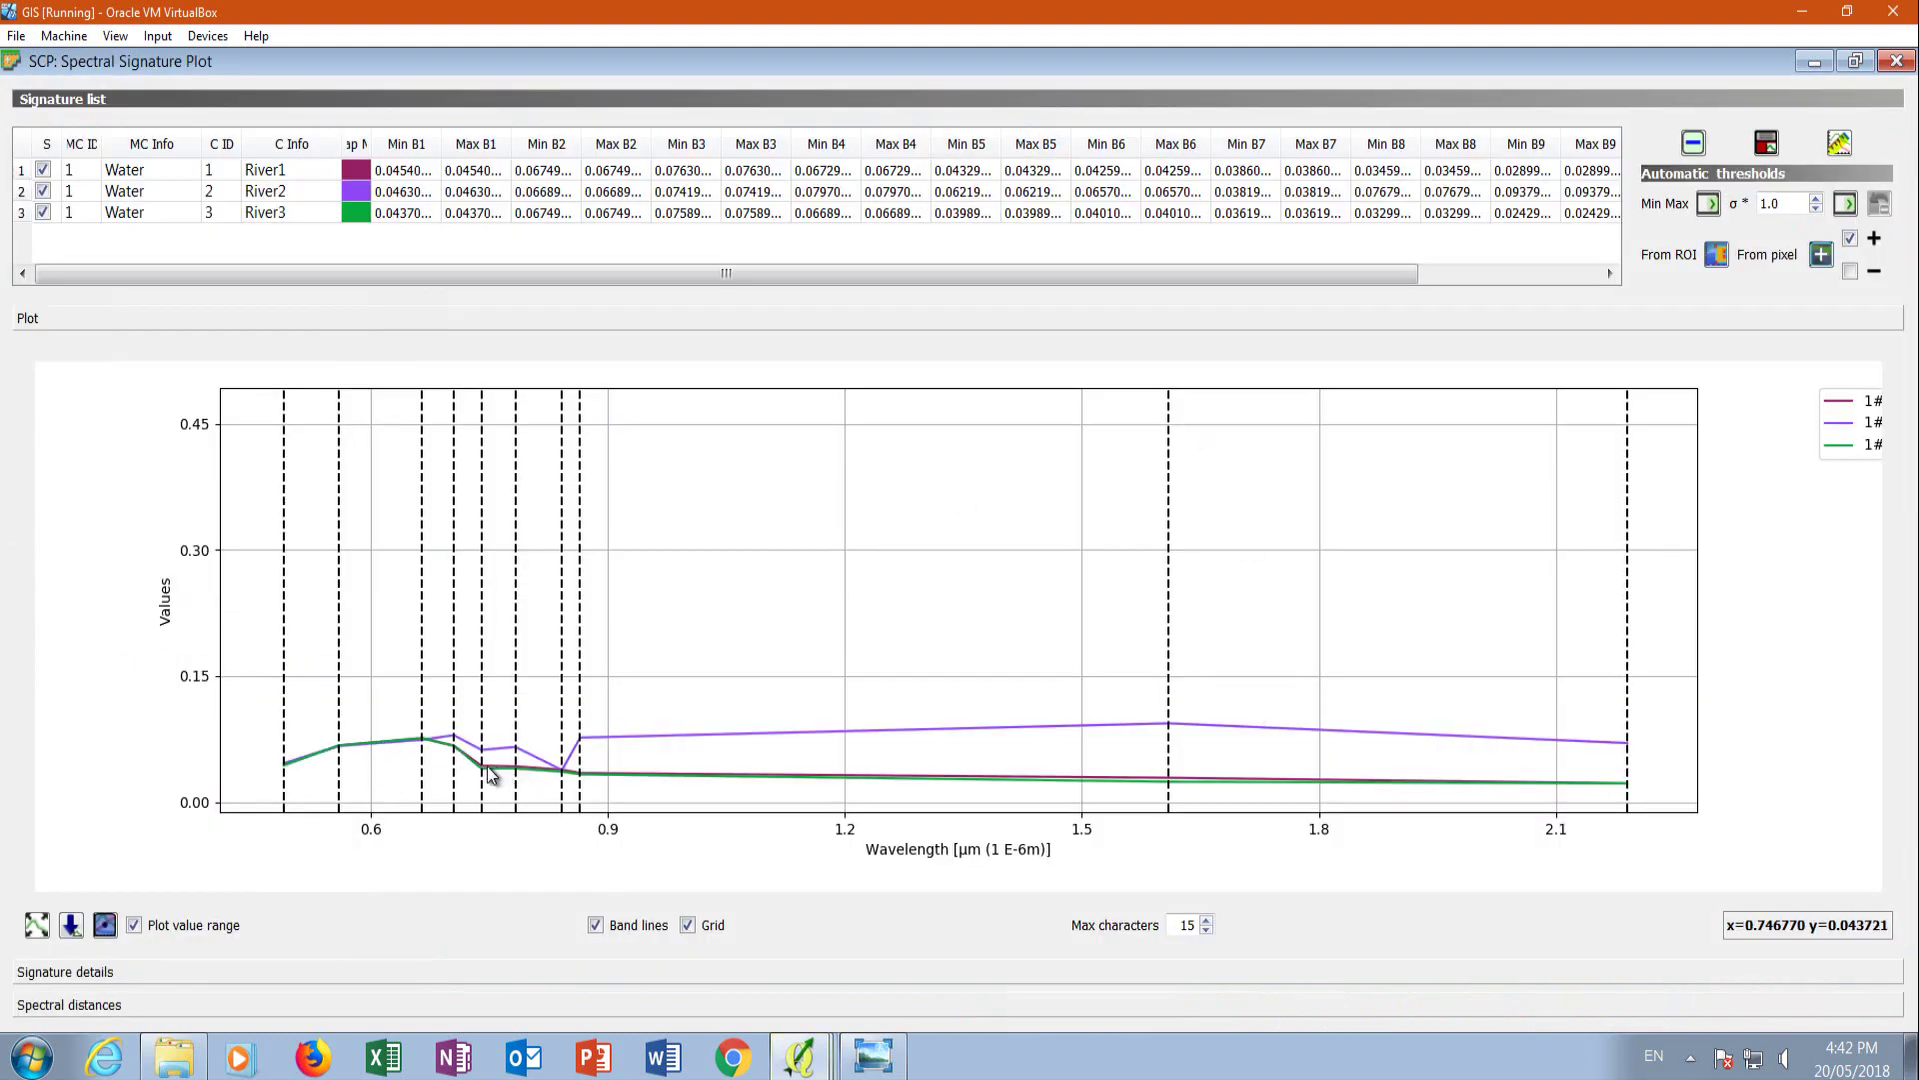
# Toggle the River2 and River3 curves off and on to compare them, and return to the QGIS main window.
pyautogui.click(44, 191)
pyautogui.click(44, 191)
pyautogui.click(44, 214)
pyautogui.click(44, 214)
pyautogui.click(812, 1059)
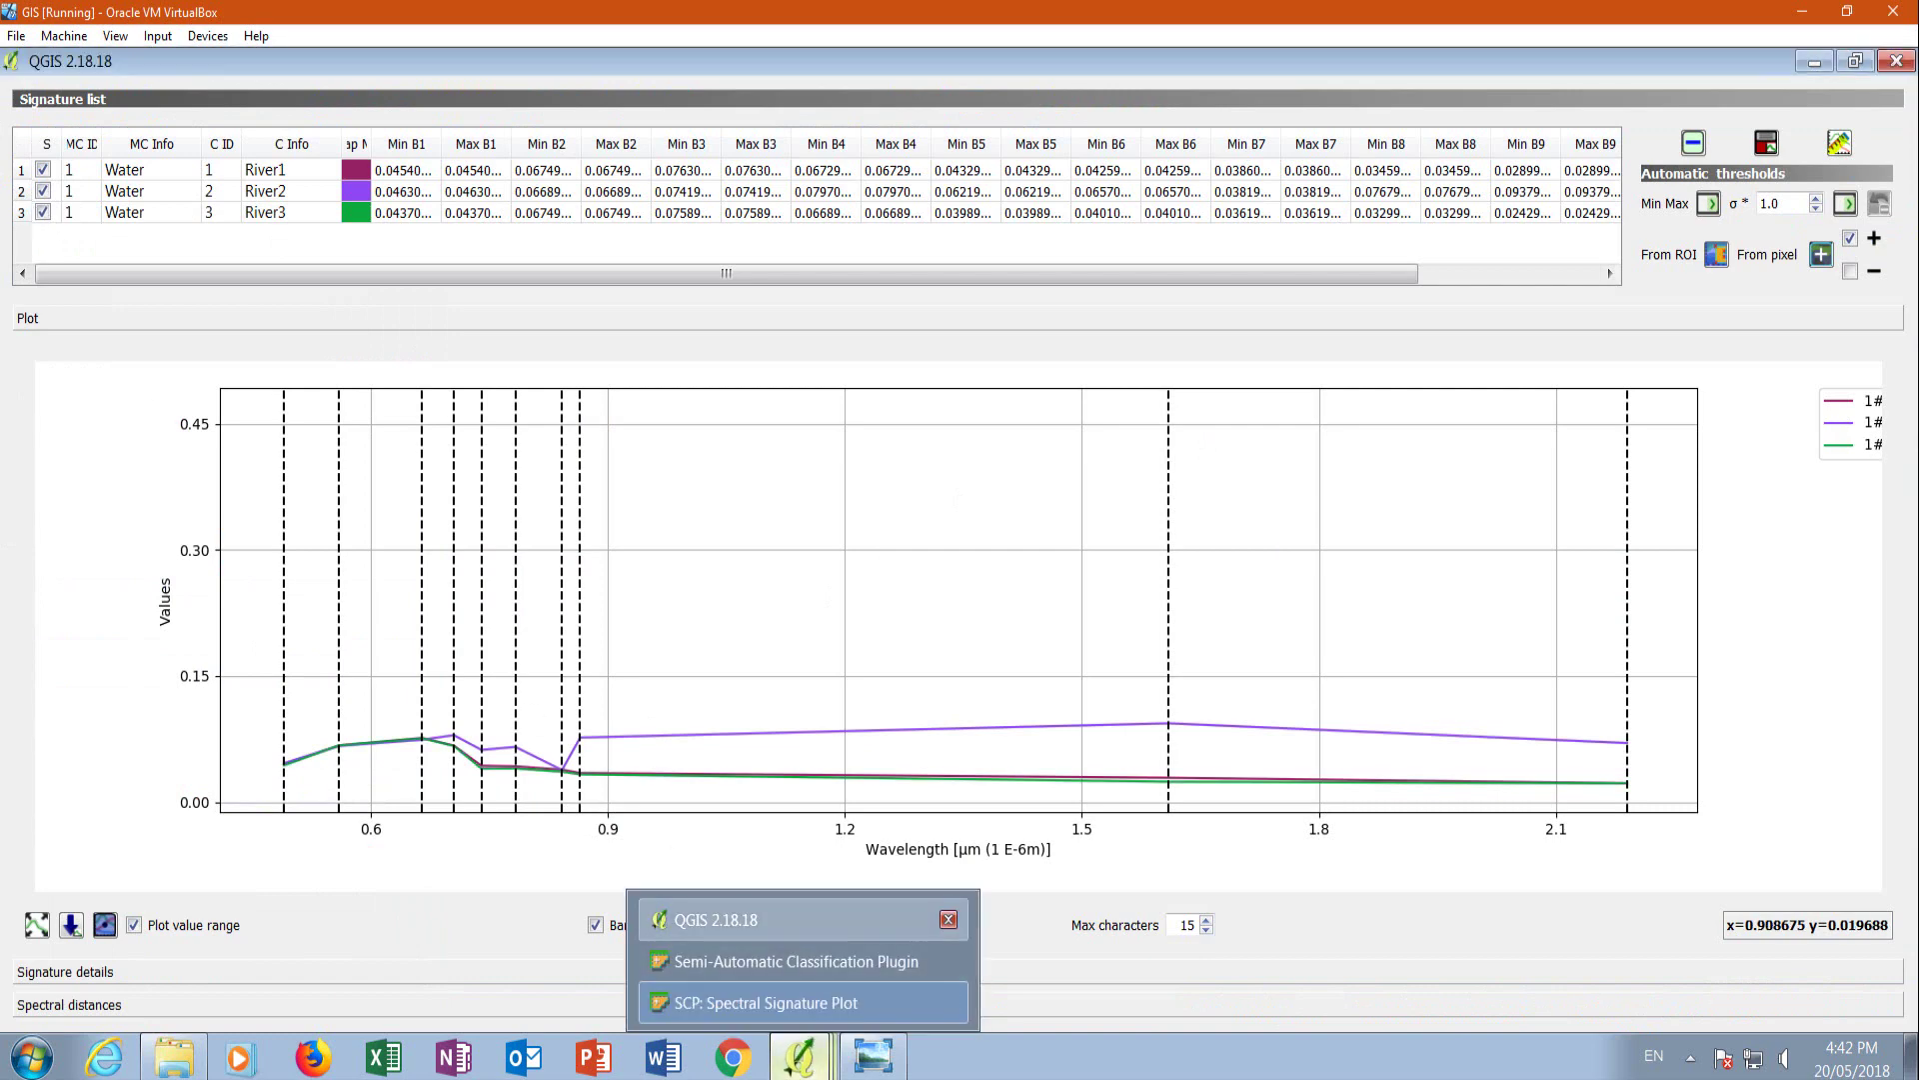
pyautogui.click(740, 920)
# Create a Water ROI on the river near the north end of the green golf-course-like strip and save it as River4 with its signature.
pyautogui.scroll(-1, 740, 528)
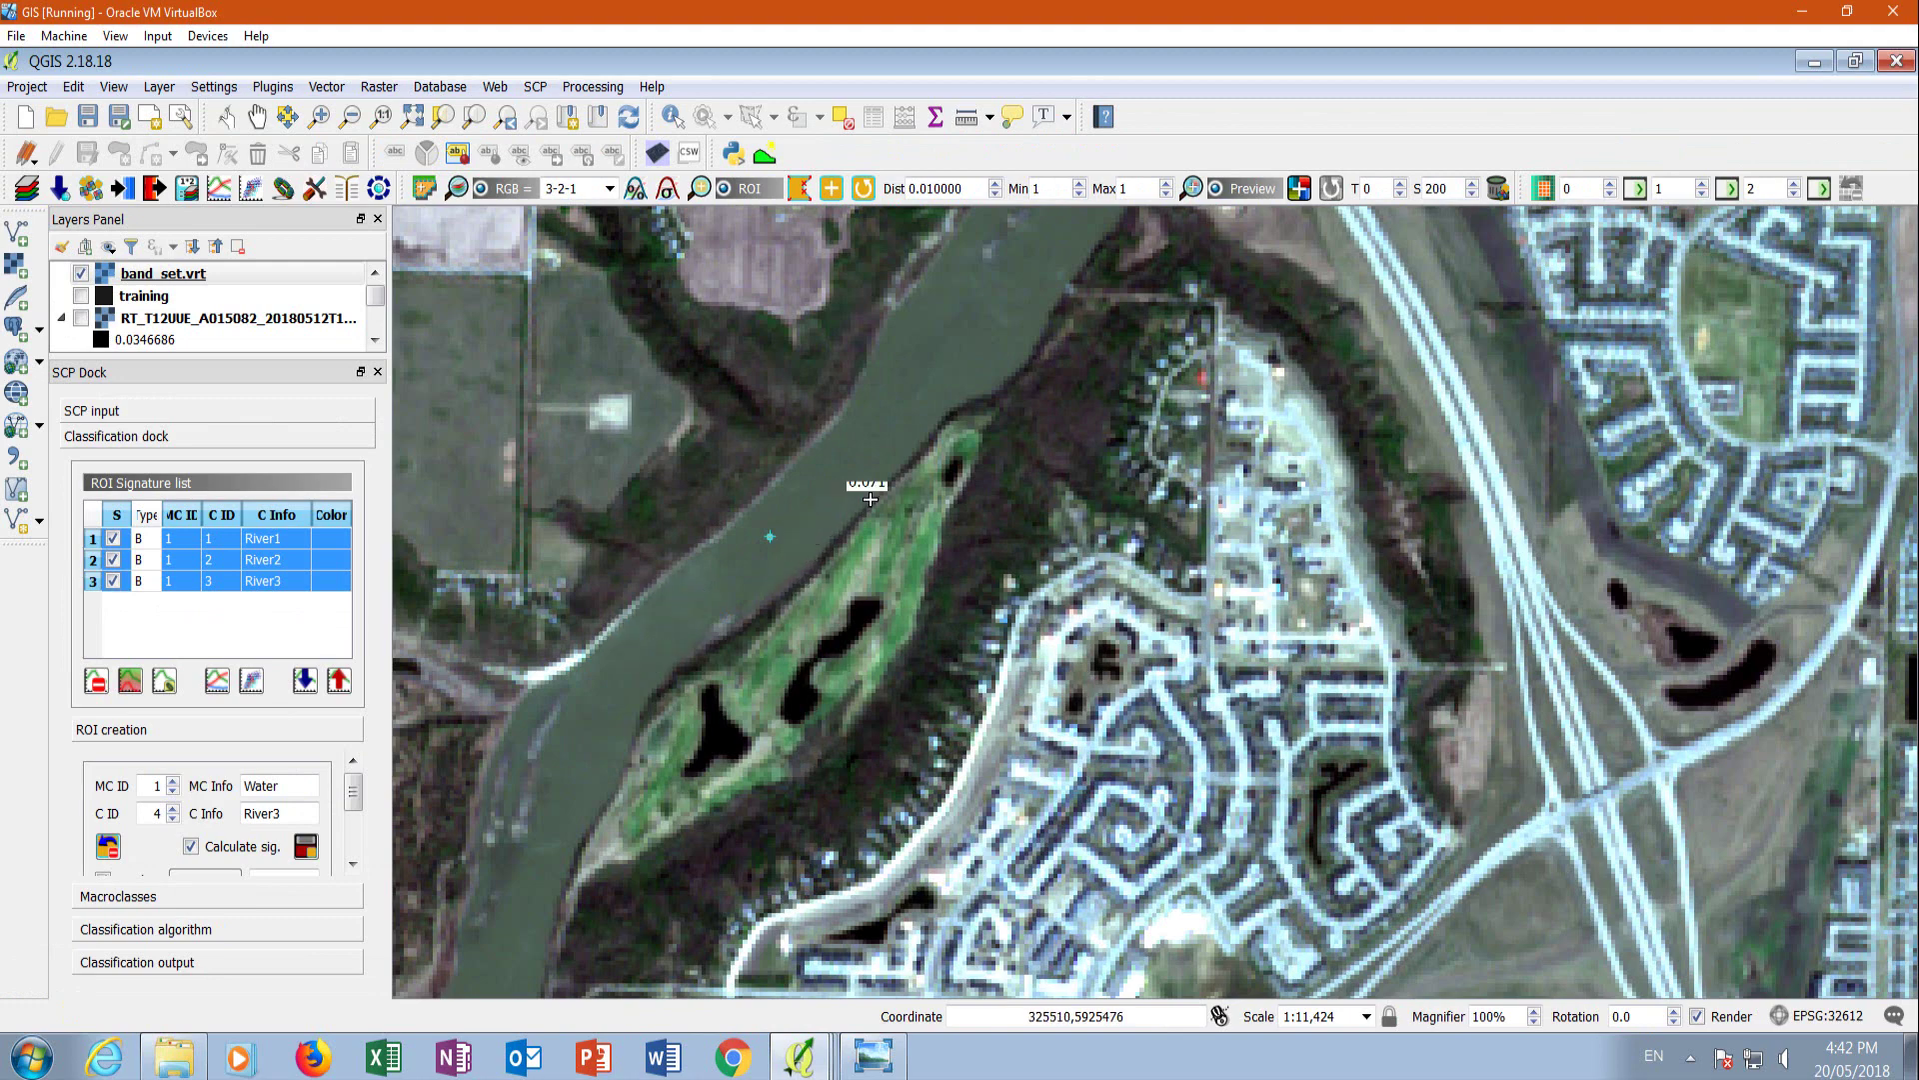
pyautogui.click(883, 431)
pyautogui.click(305, 852)
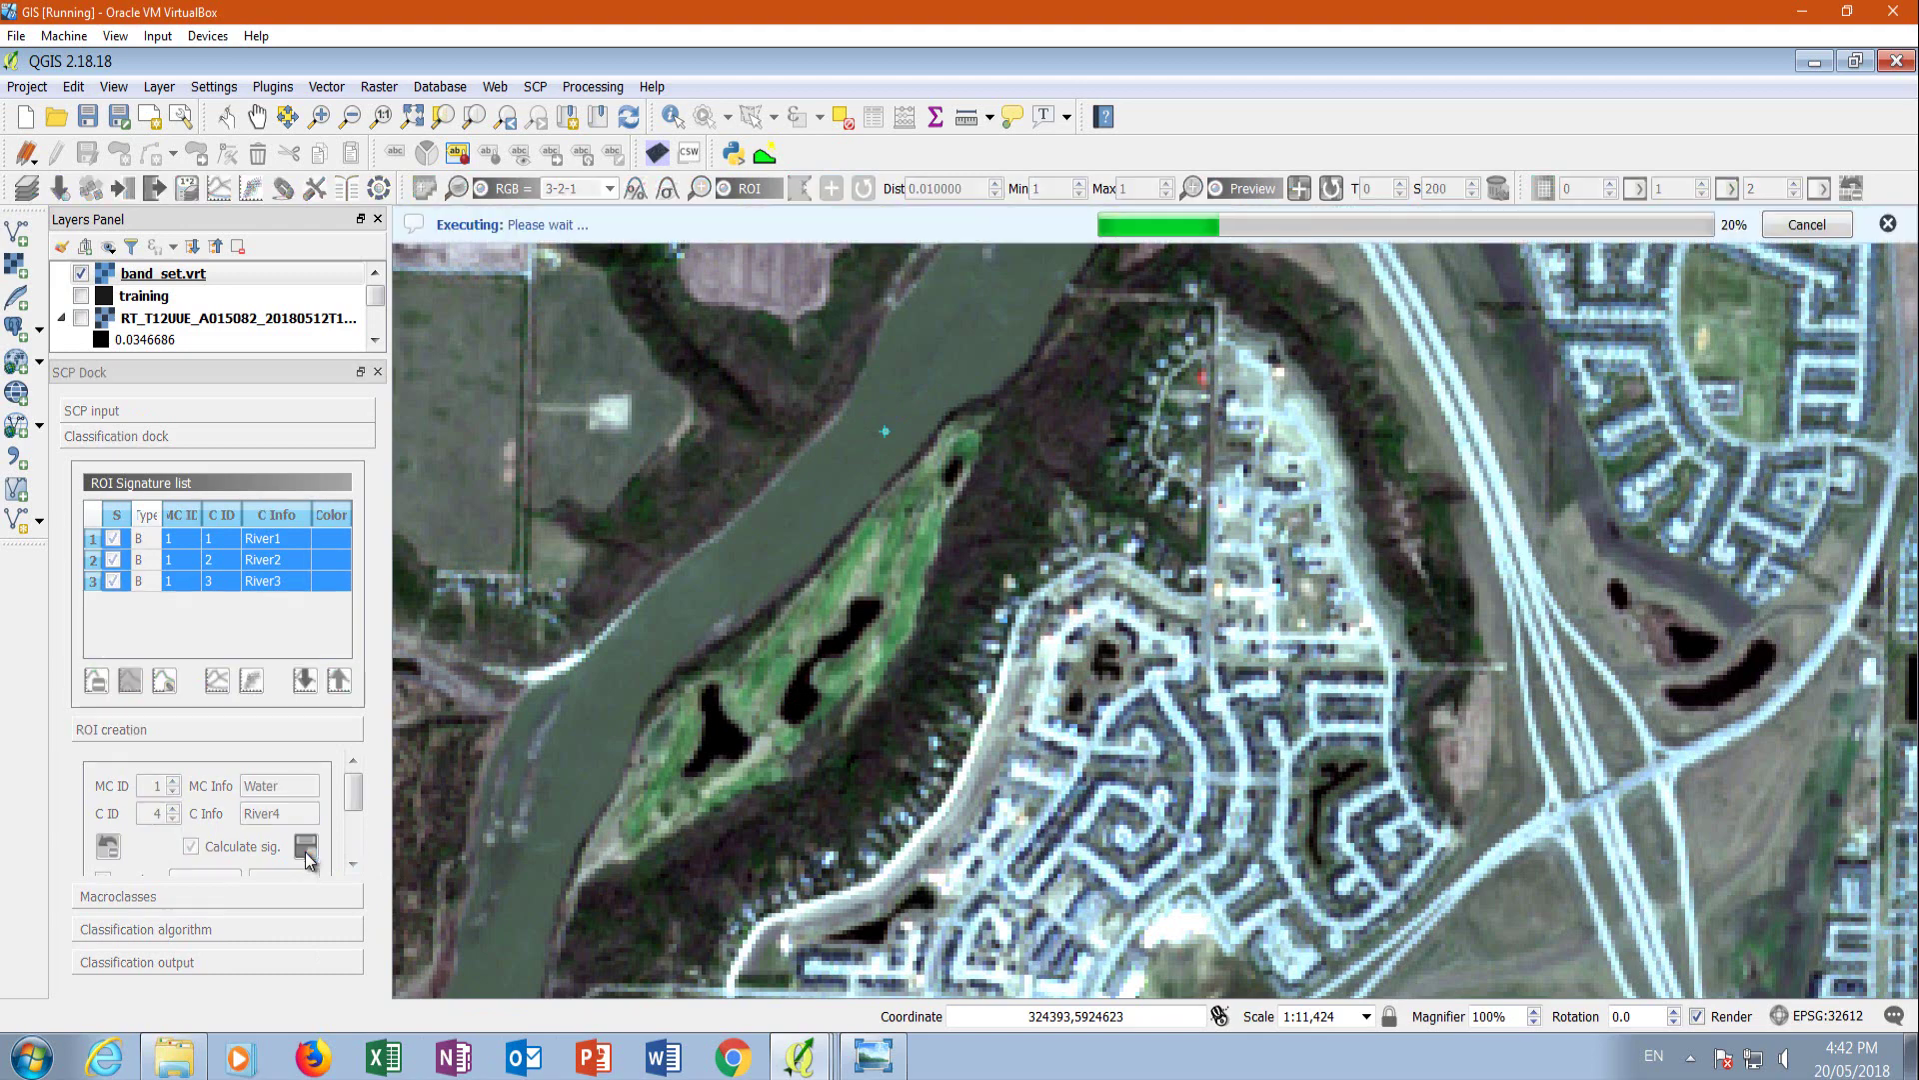
# Plot the spectral signatures of all four river ROIs, River1 to River4, together.
pyautogui.click(99, 537)
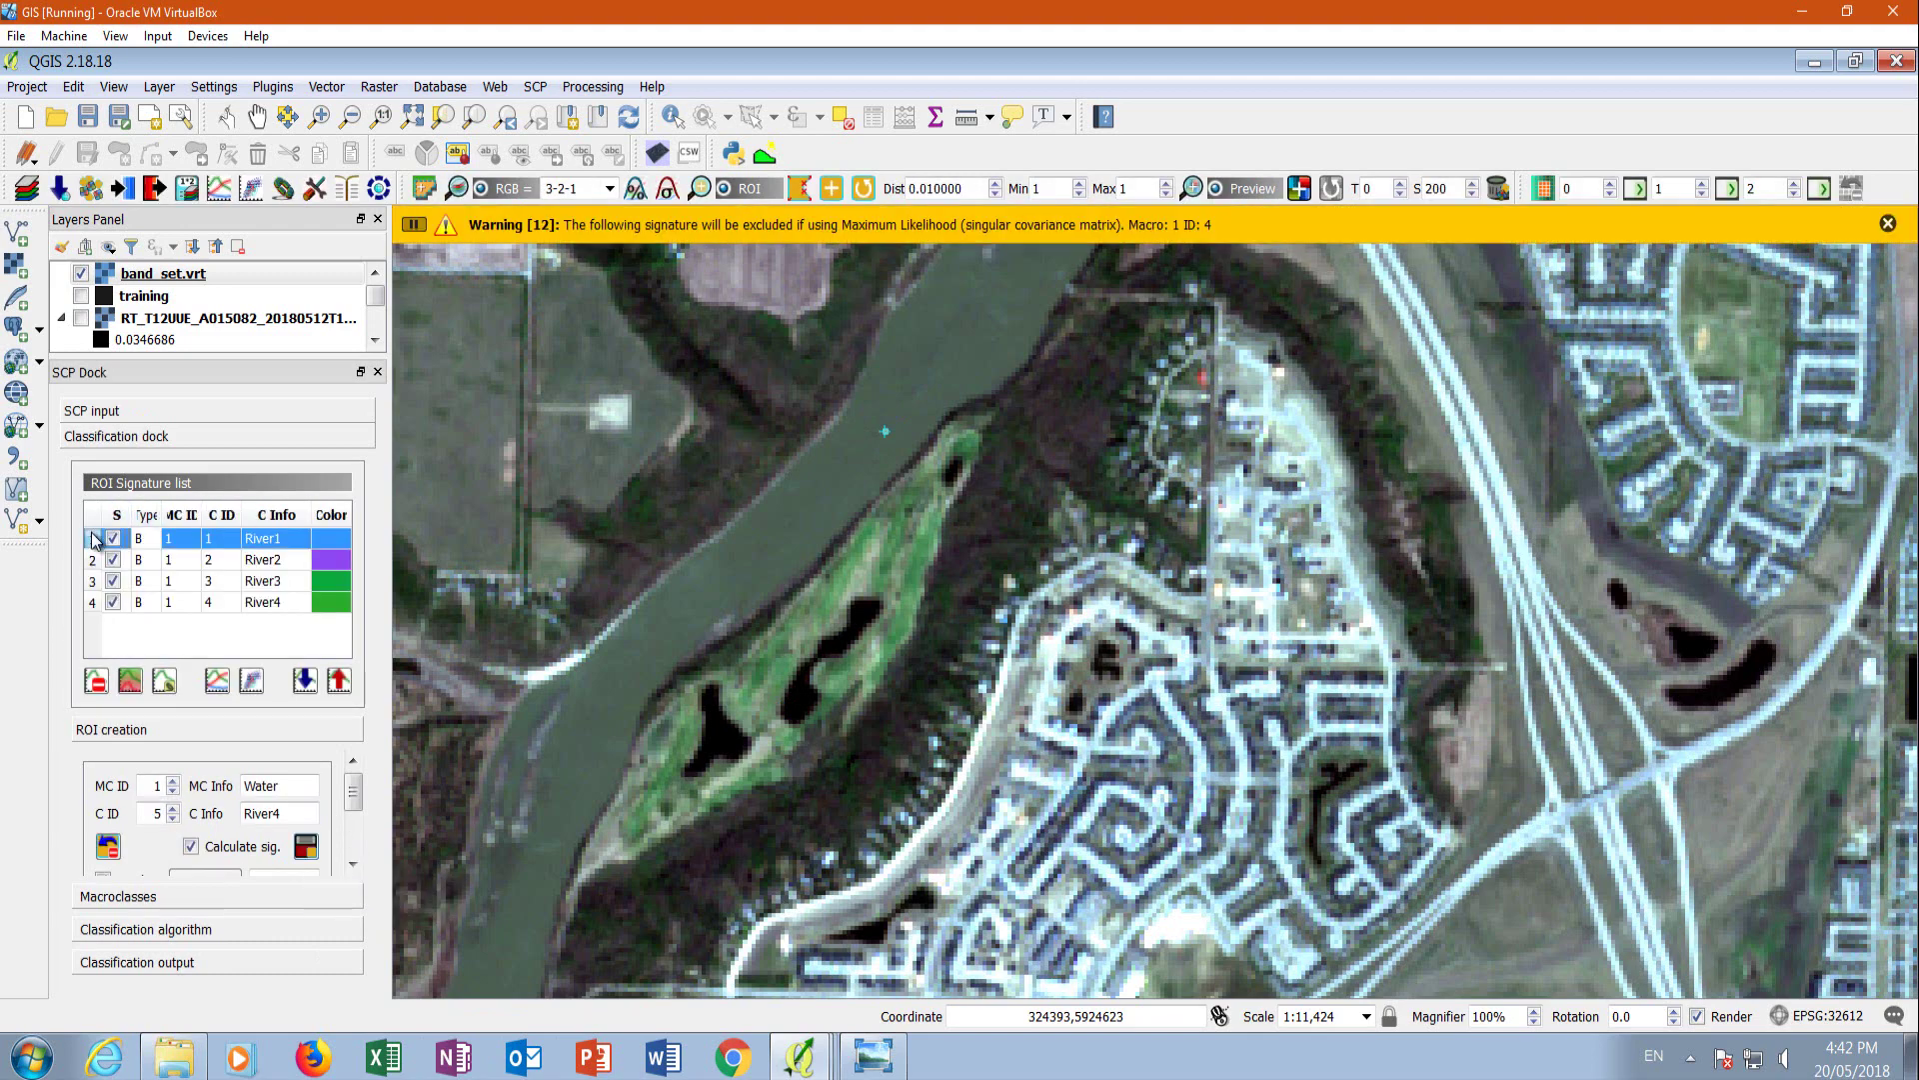
pyautogui.keyDown('shift'); pyautogui.click(95, 604); pyautogui.keyUp('shift')
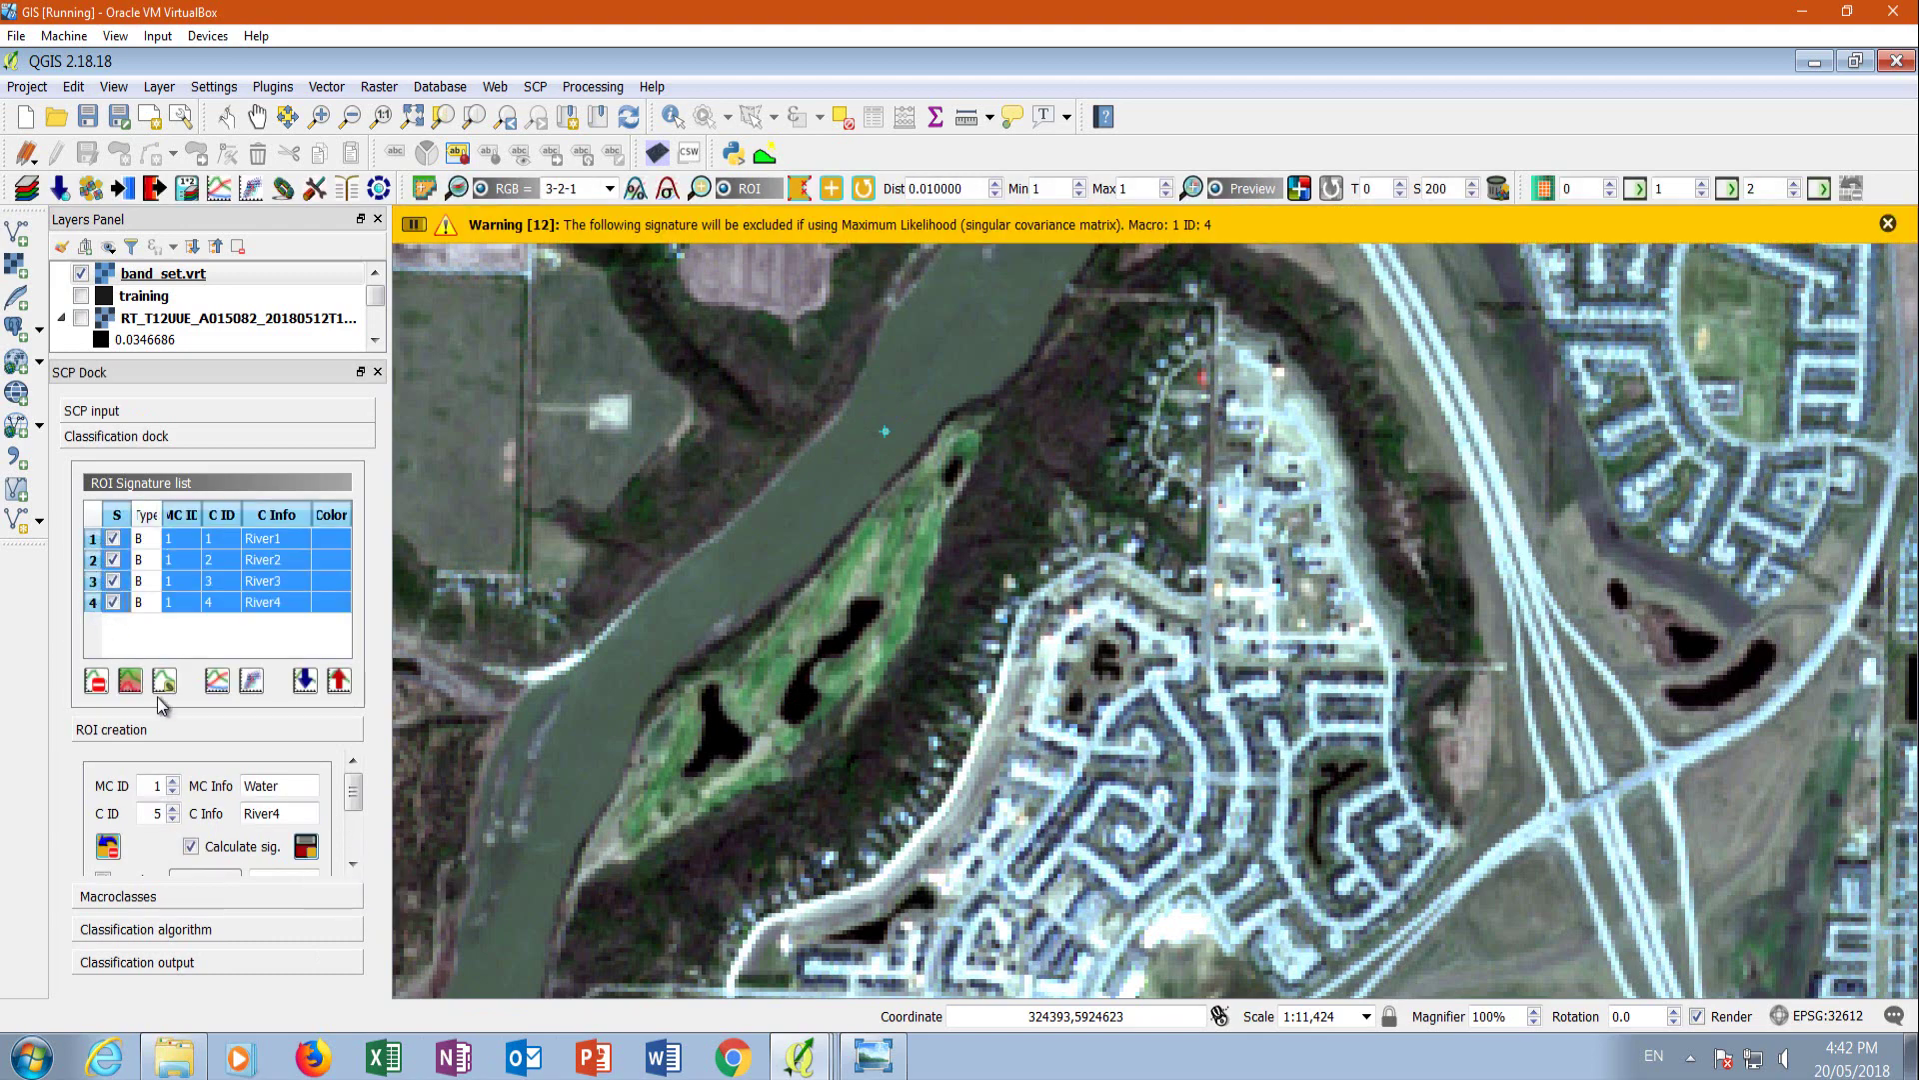
pyautogui.click(217, 681)
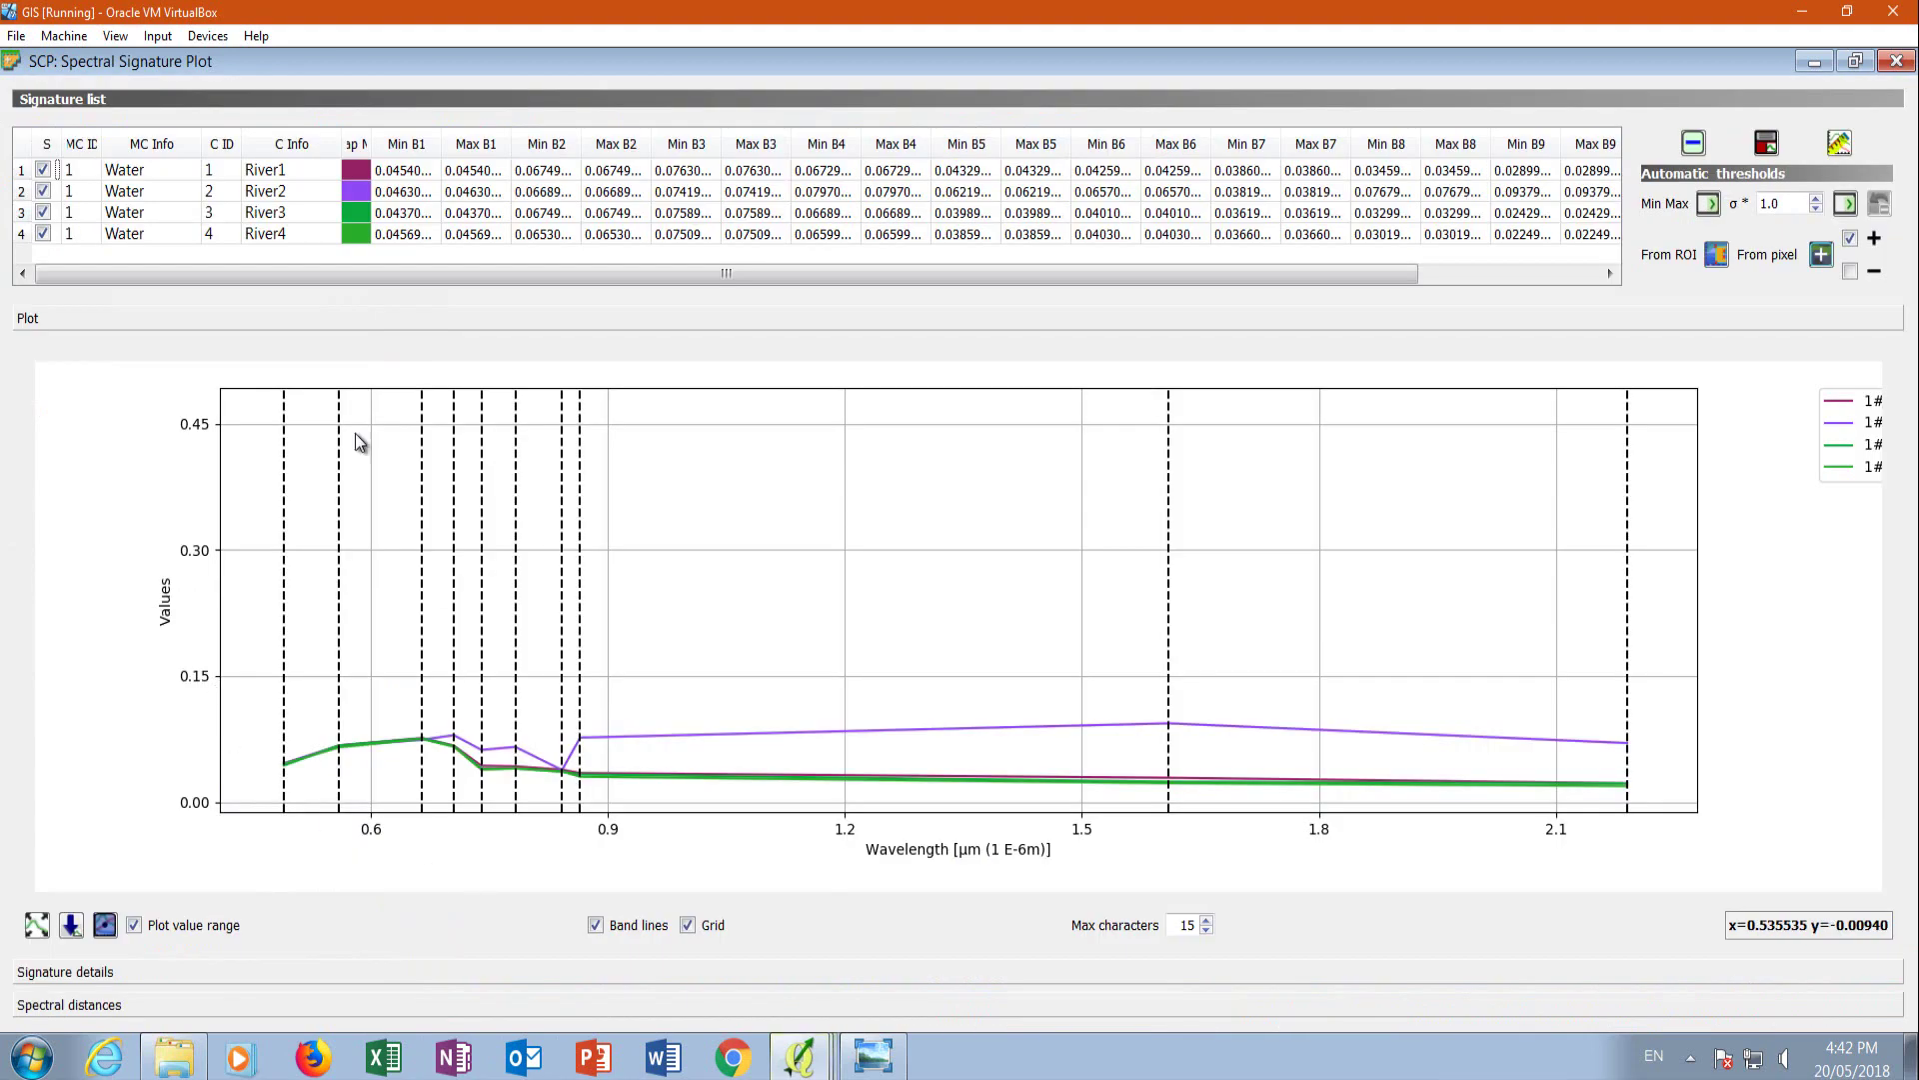
# Toggle the River1 to River4 curves individually to compare them, show all four again, and return to the QGIS main window.
pyautogui.click(43, 234)
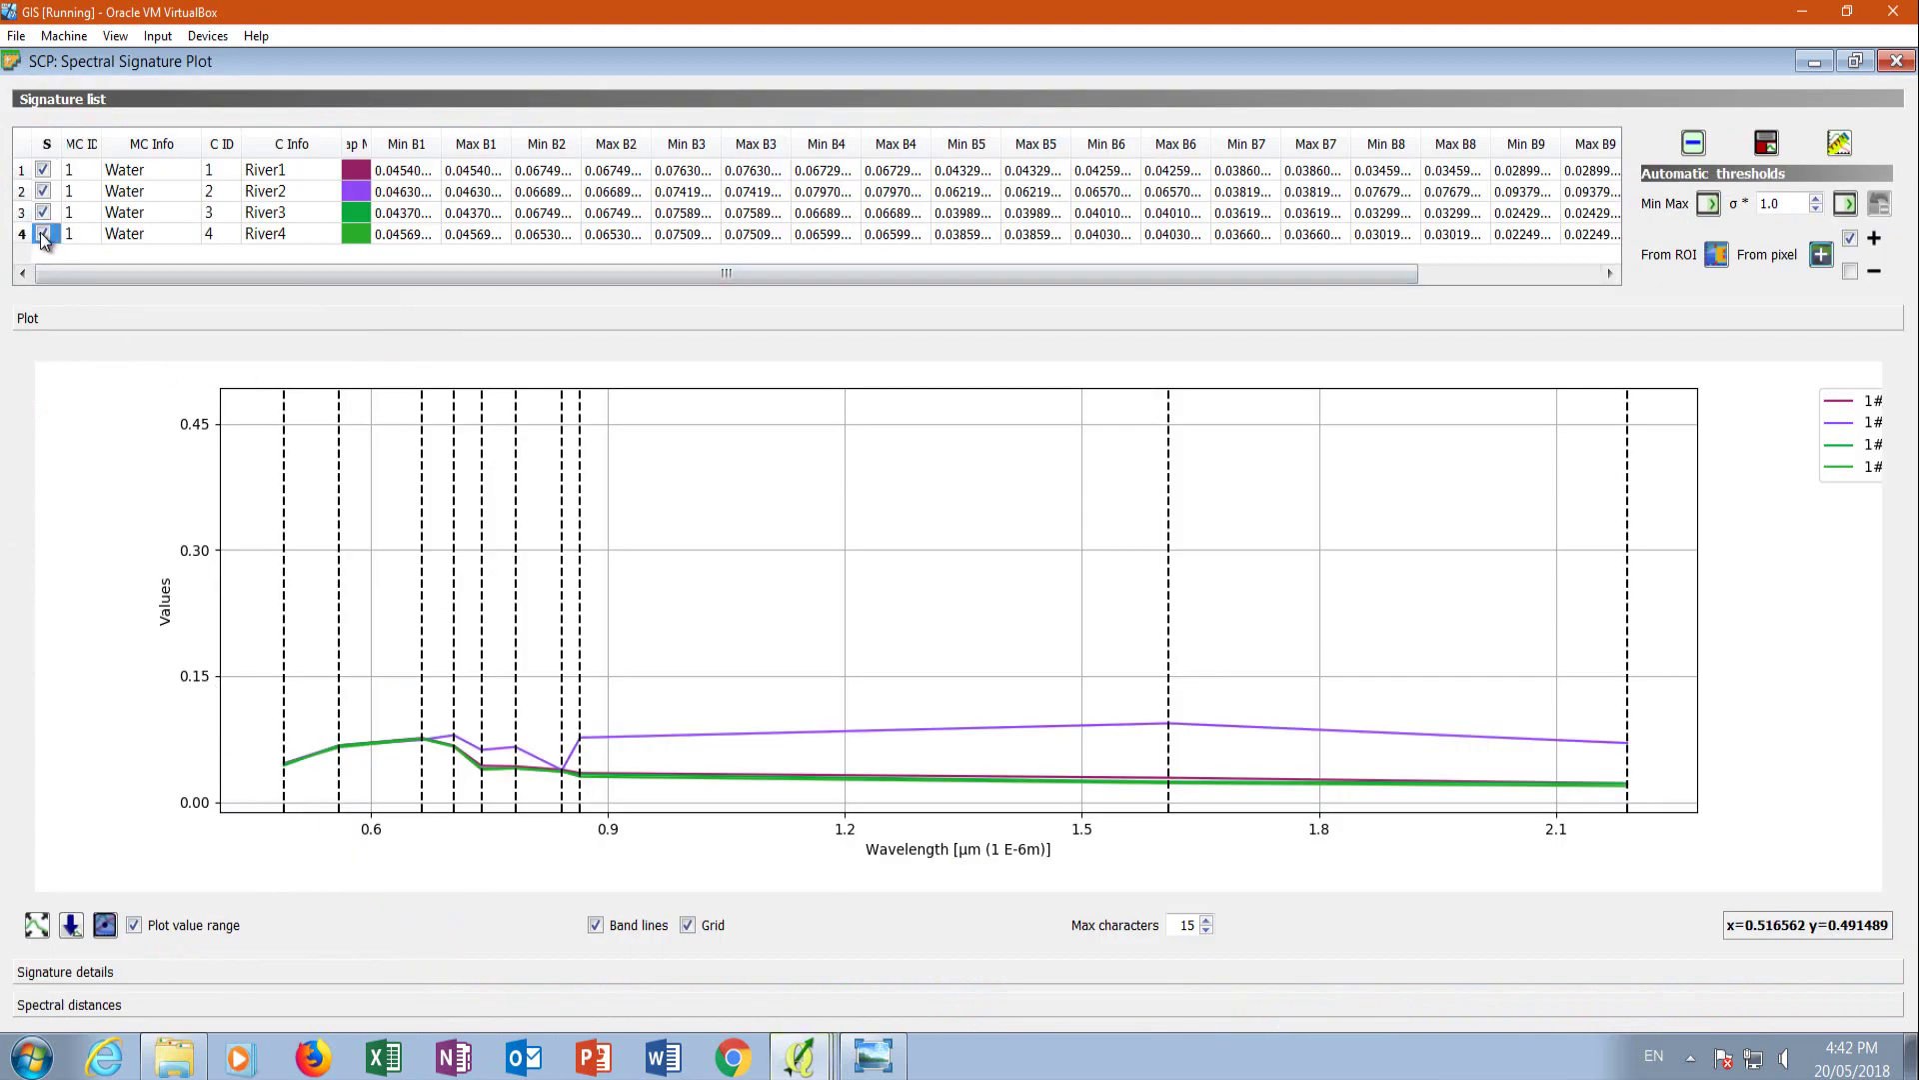
pyautogui.click(43, 213)
pyautogui.click(43, 191)
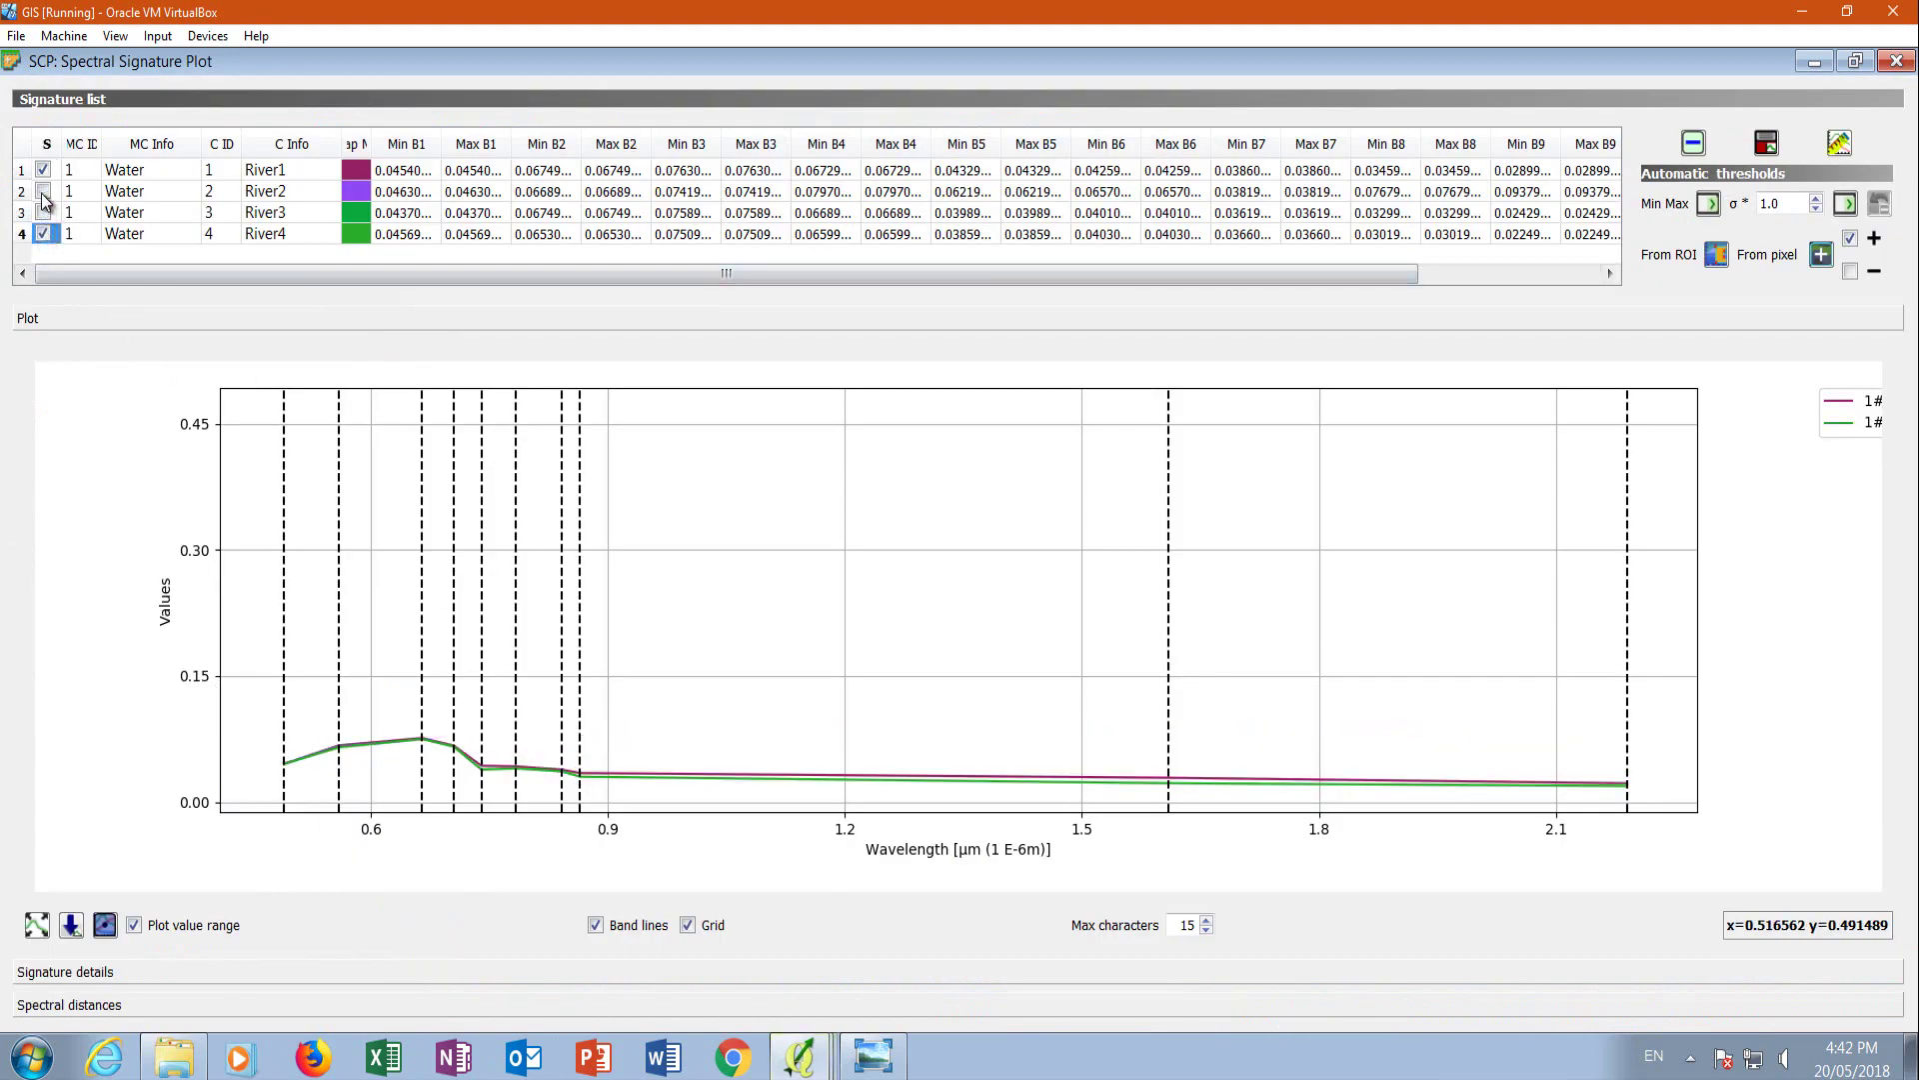
pyautogui.click(43, 171)
pyautogui.click(43, 234)
pyautogui.click(43, 234)
pyautogui.click(43, 214)
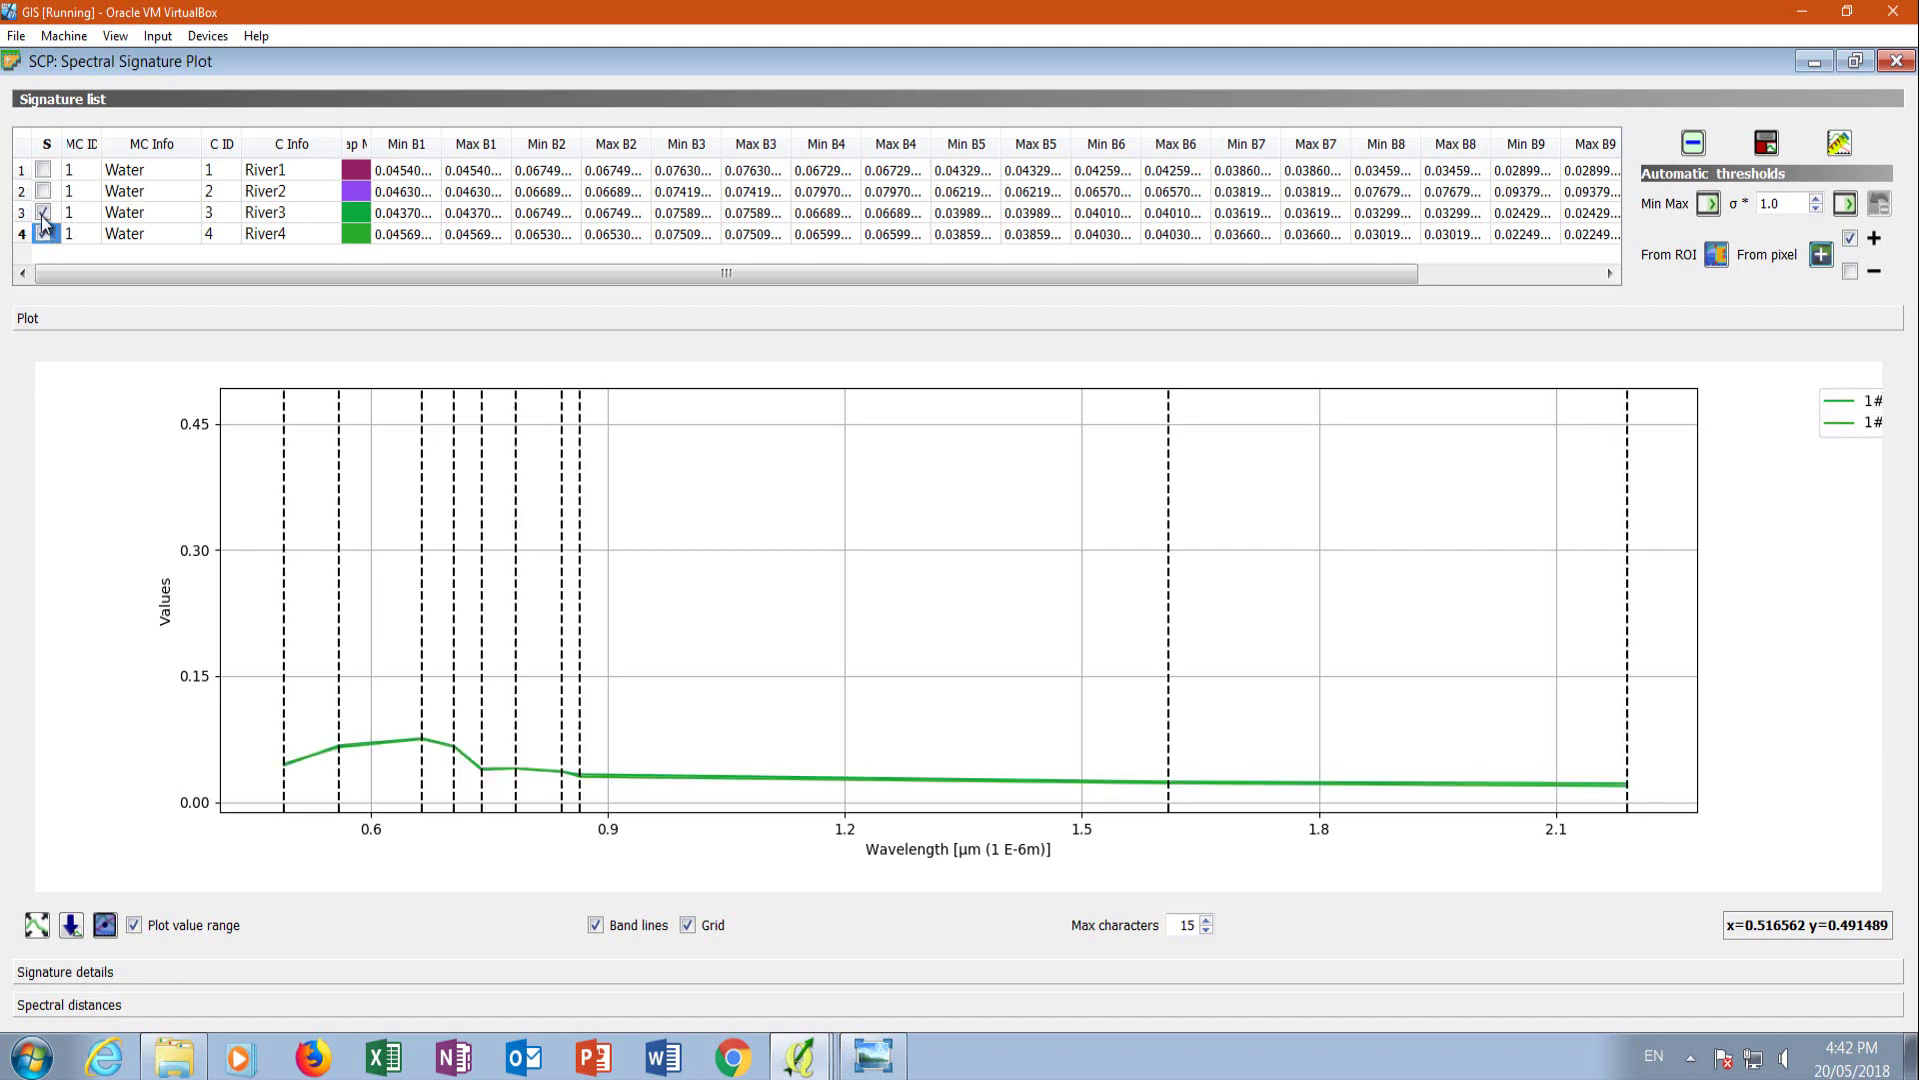
pyautogui.click(43, 213)
pyautogui.click(43, 213)
pyautogui.click(45, 171)
pyautogui.click(45, 171)
pyautogui.click(45, 171)
pyautogui.click(43, 193)
pyautogui.click(43, 193)
pyautogui.click(43, 193)
pyautogui.click(43, 193)
pyautogui.click(43, 193)
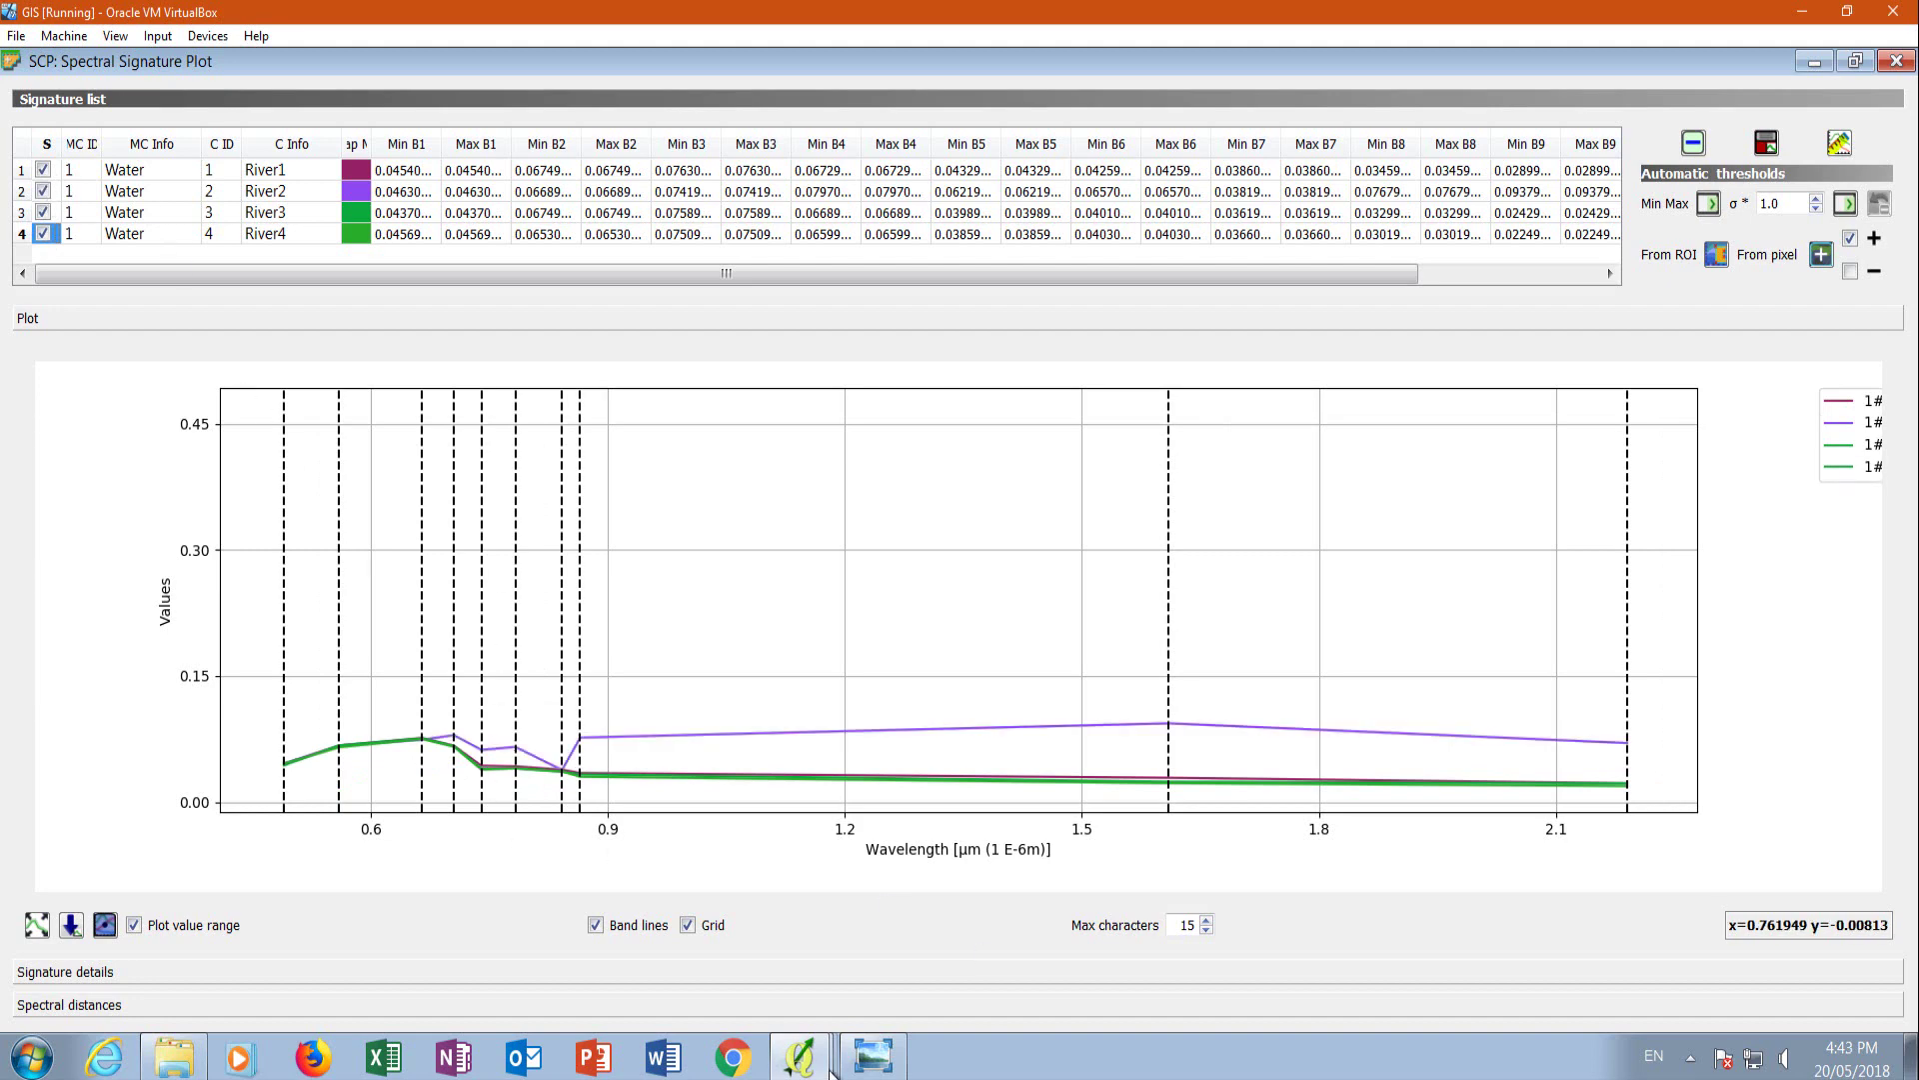
pyautogui.click(800, 1056)
pyautogui.click(719, 920)
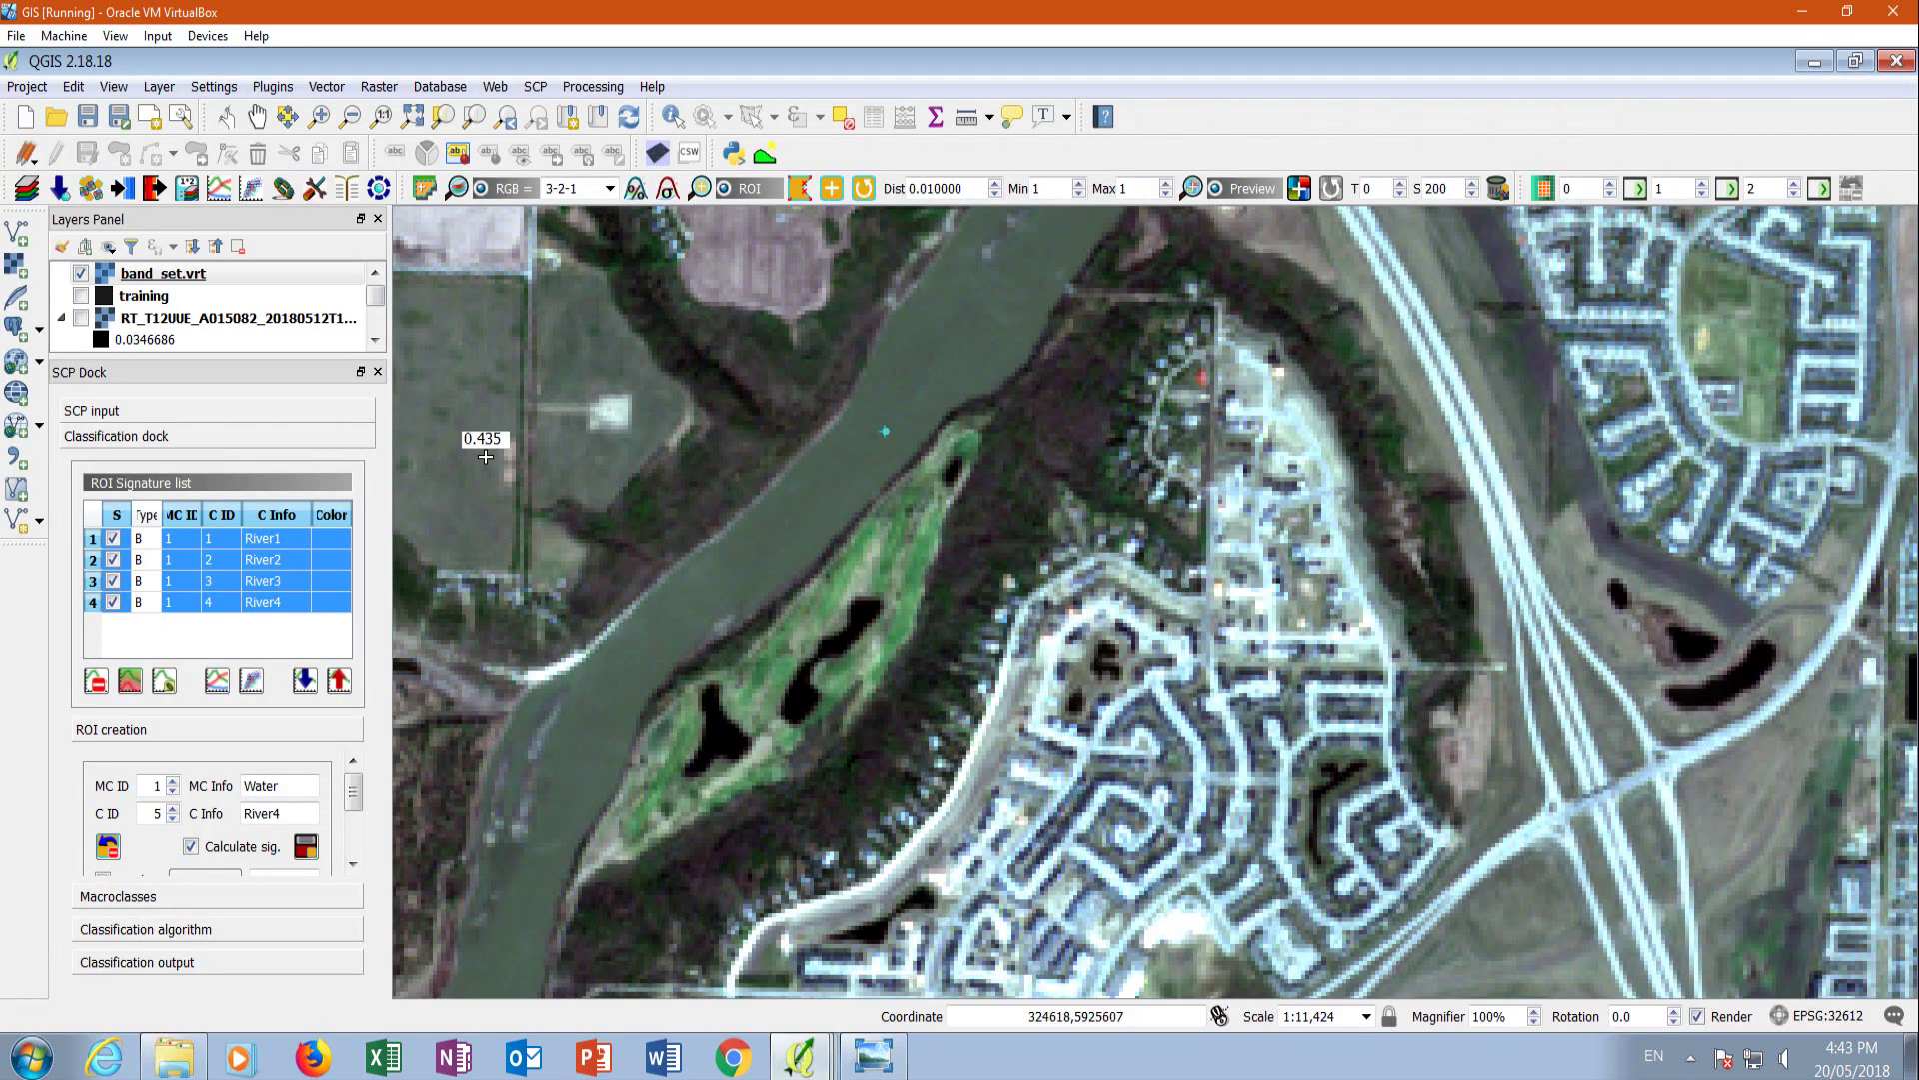
# Create a Water ROI on the pixel just below the bright patch in the river upstream and save it as River5 with its signature.
pyautogui.scroll(2, 765, 570)
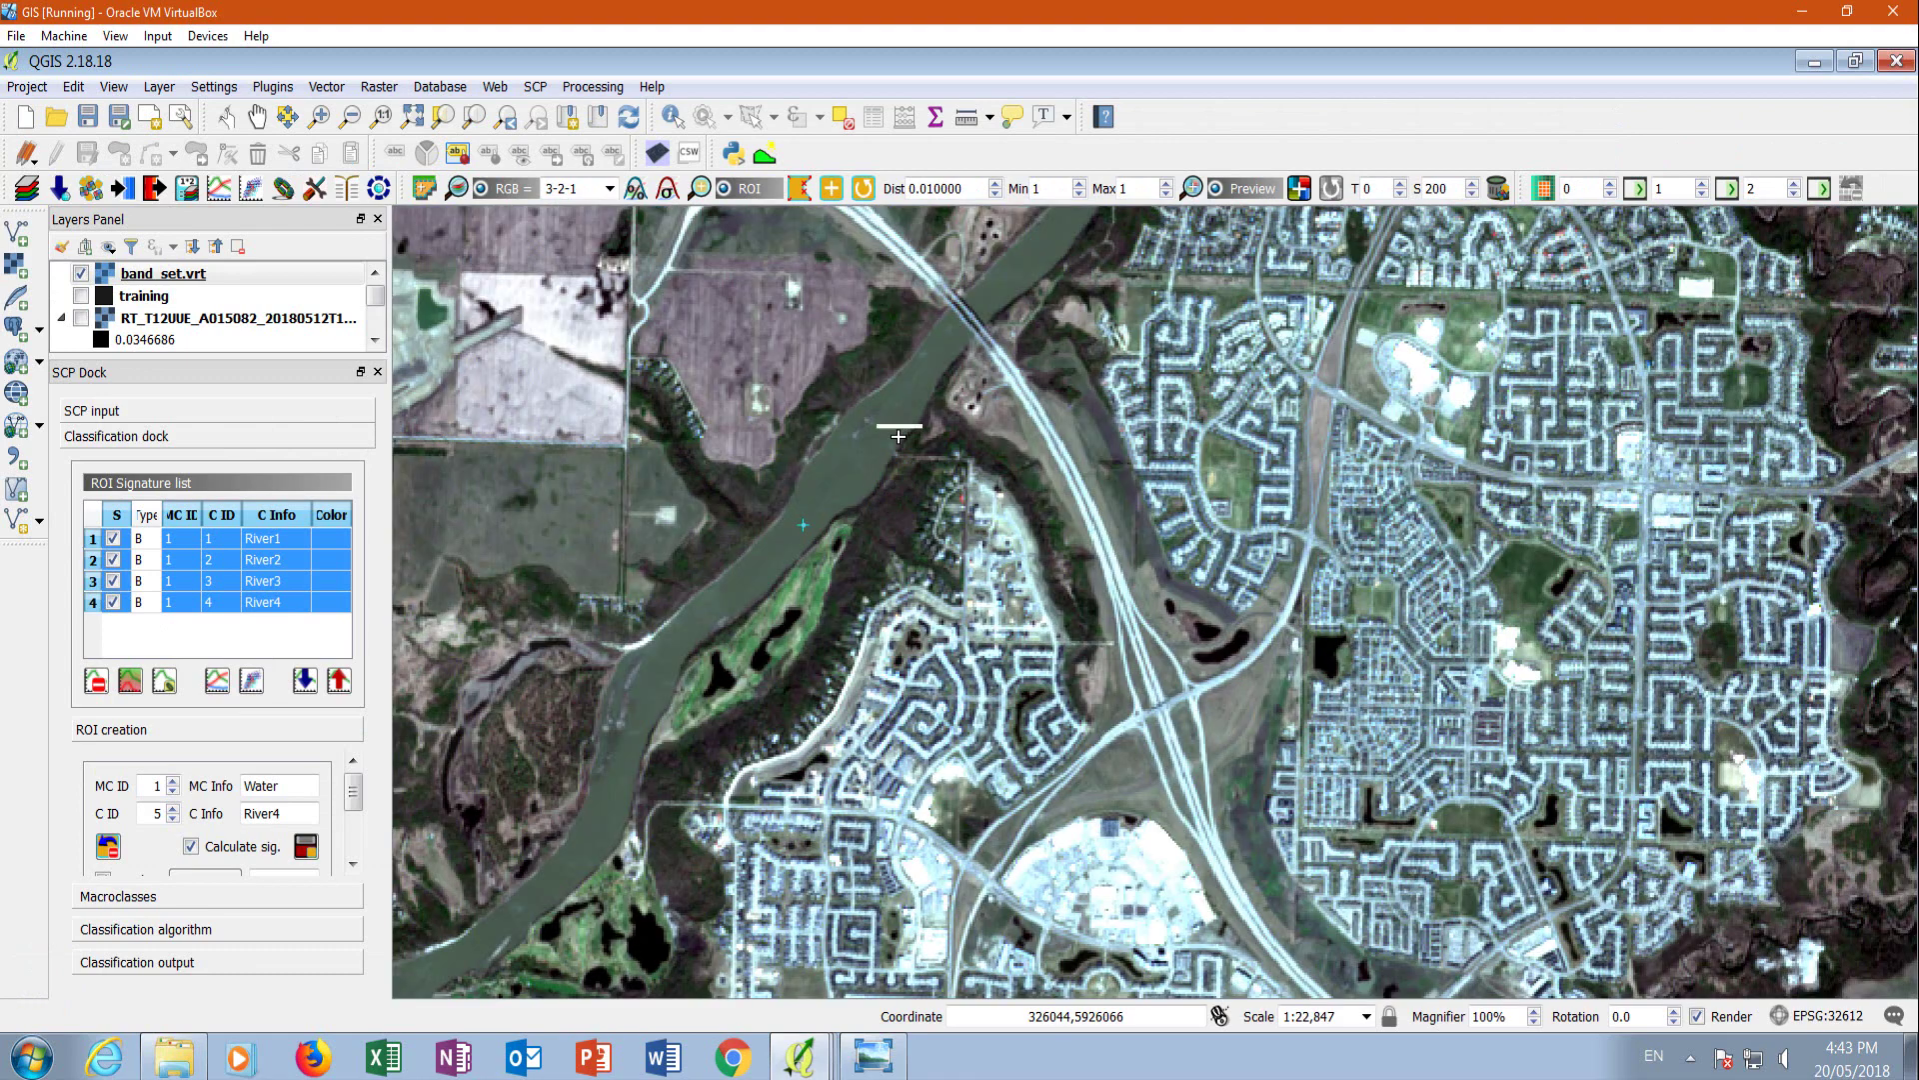
pyautogui.scroll(1, 807, 463)
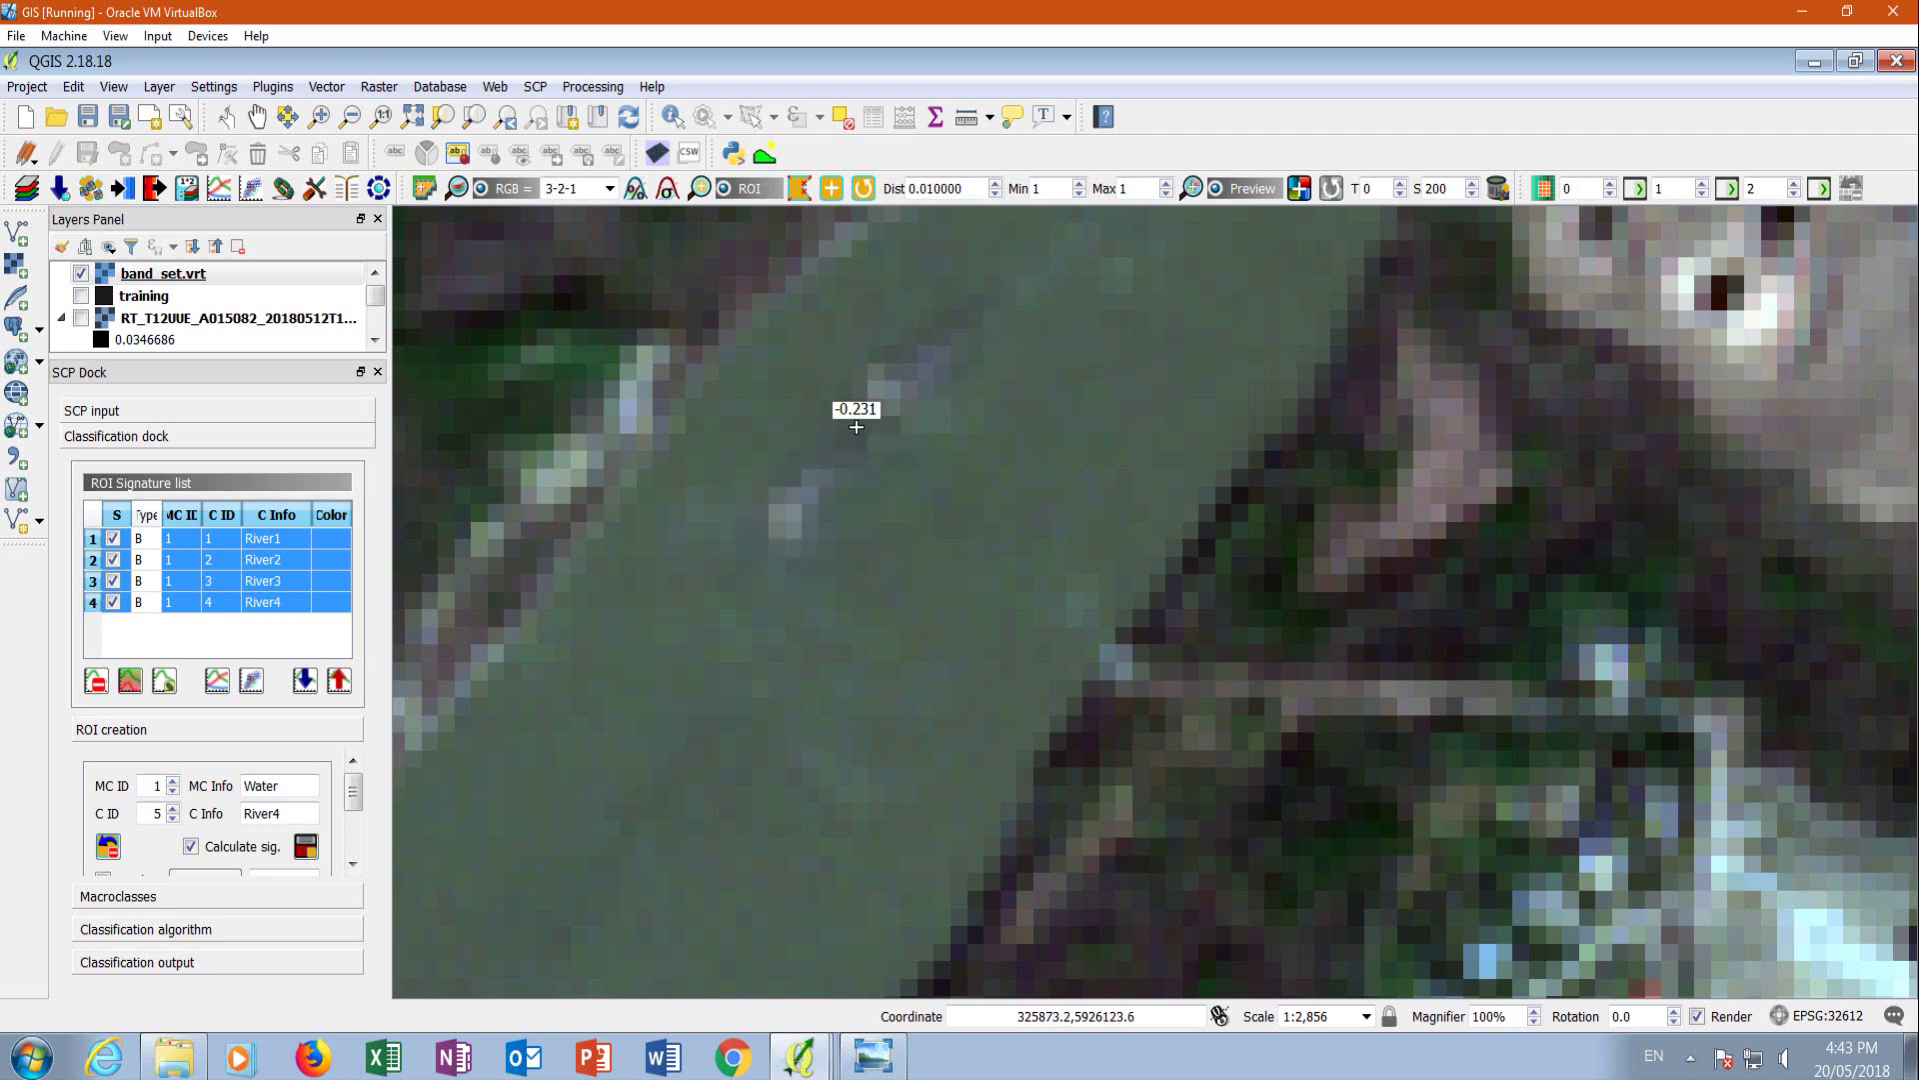
pyautogui.scroll(1, 779, 536)
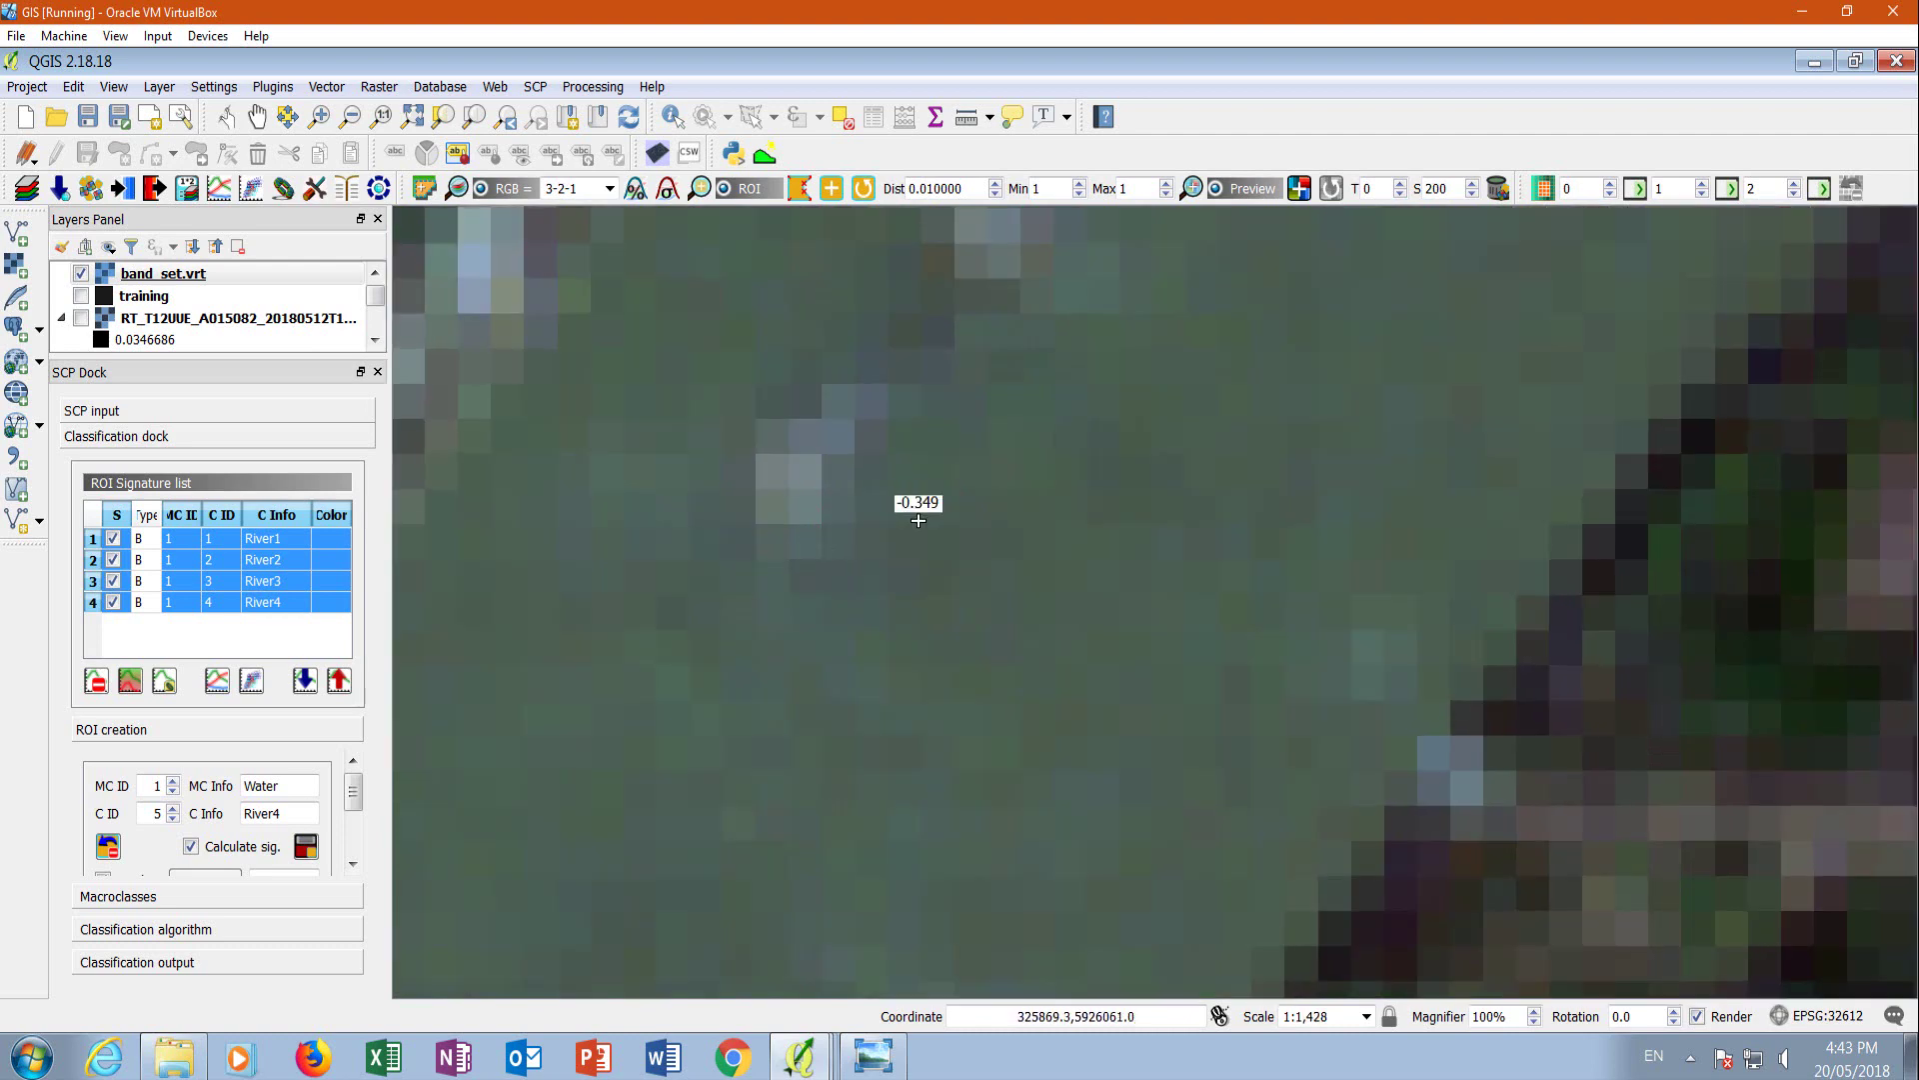
pyautogui.click(771, 543)
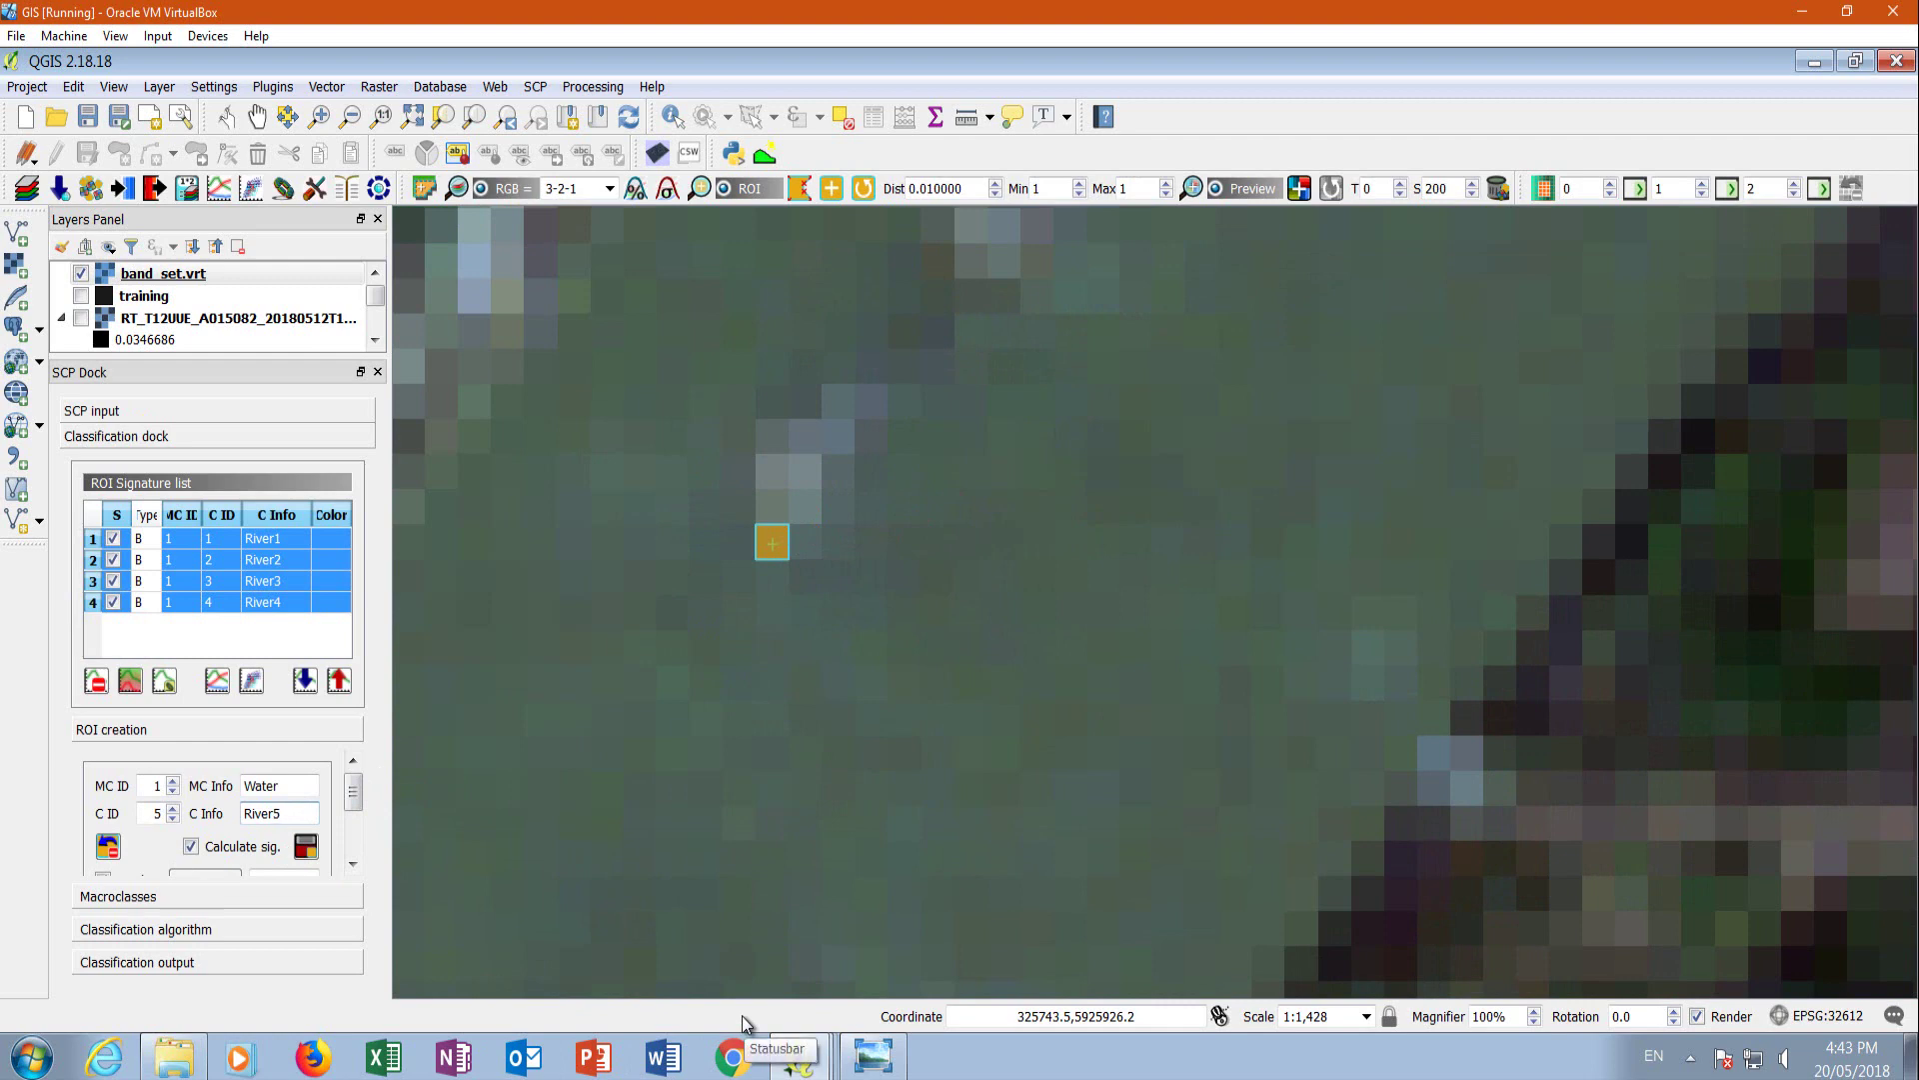
pyautogui.click(306, 848)
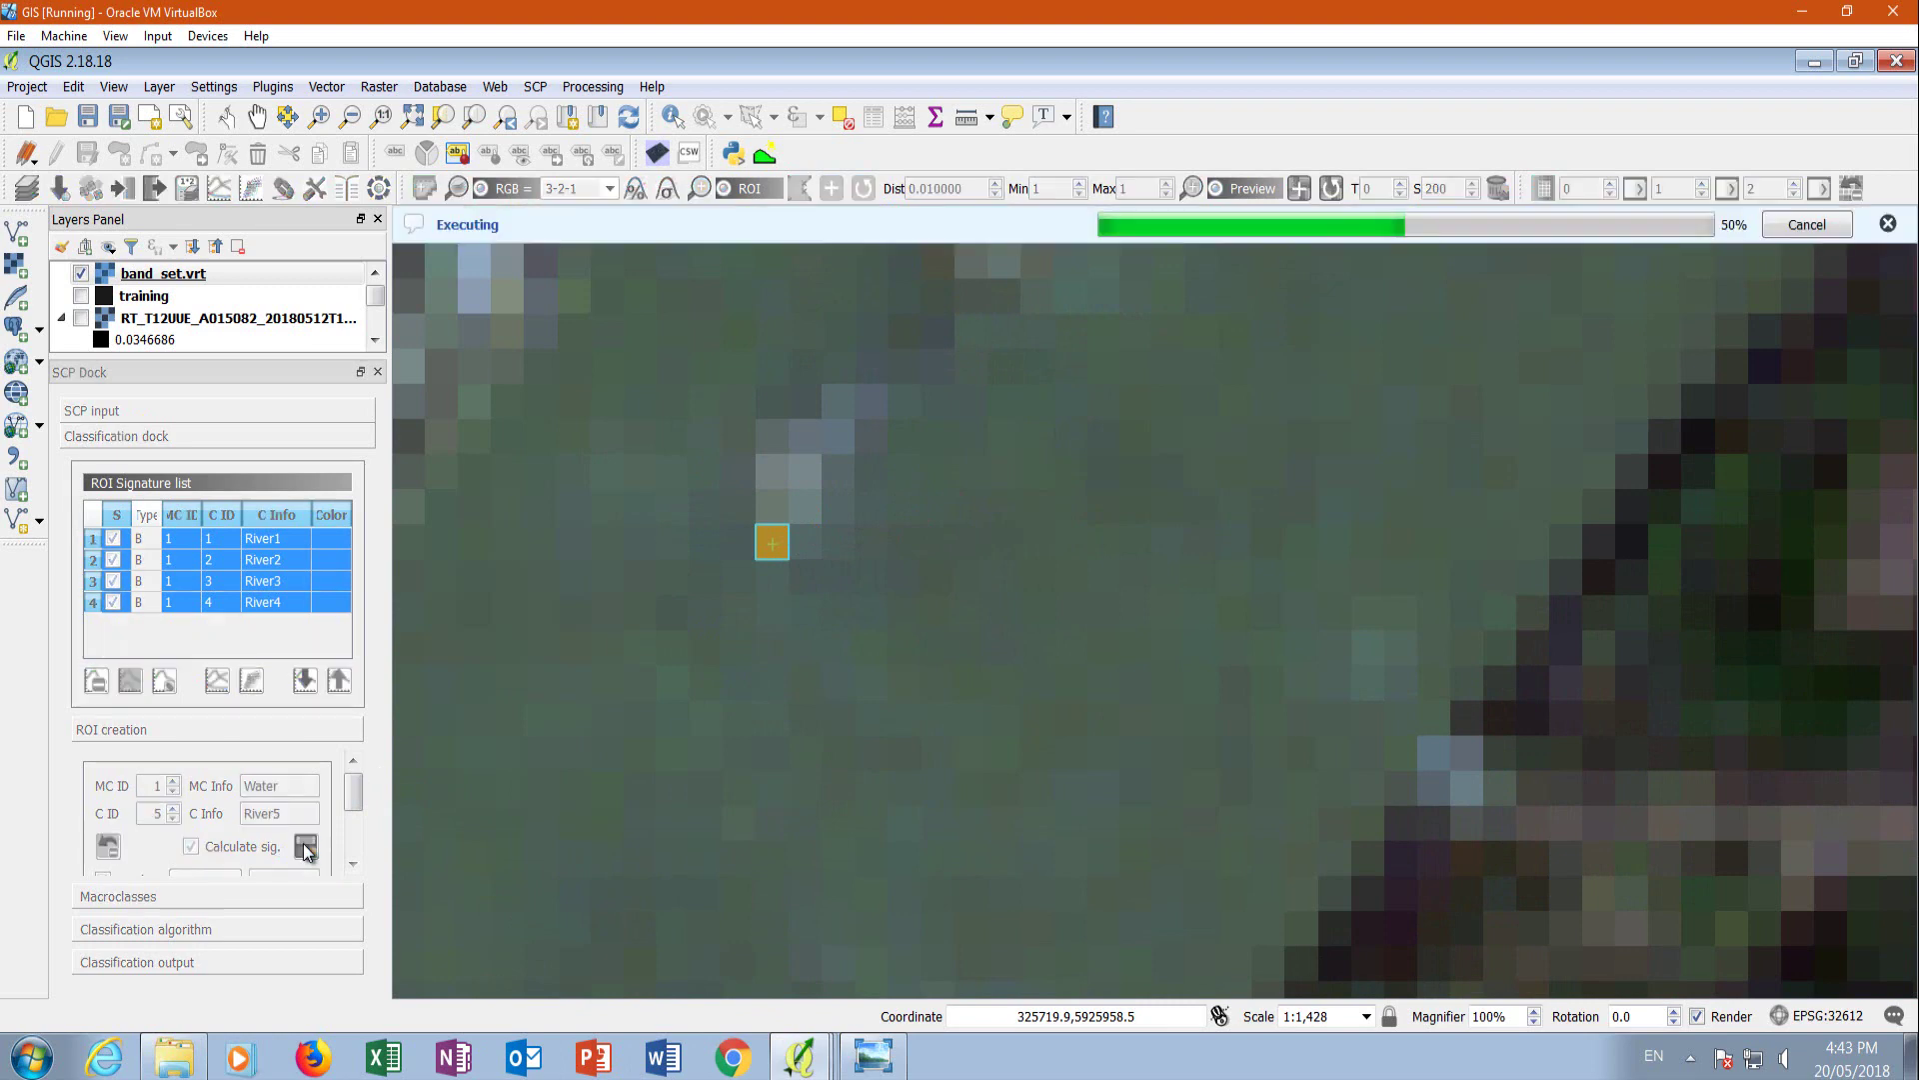
# Change the River4 signature color to yellow in the ROI Signature list.
pyautogui.doubleClick(326, 600)
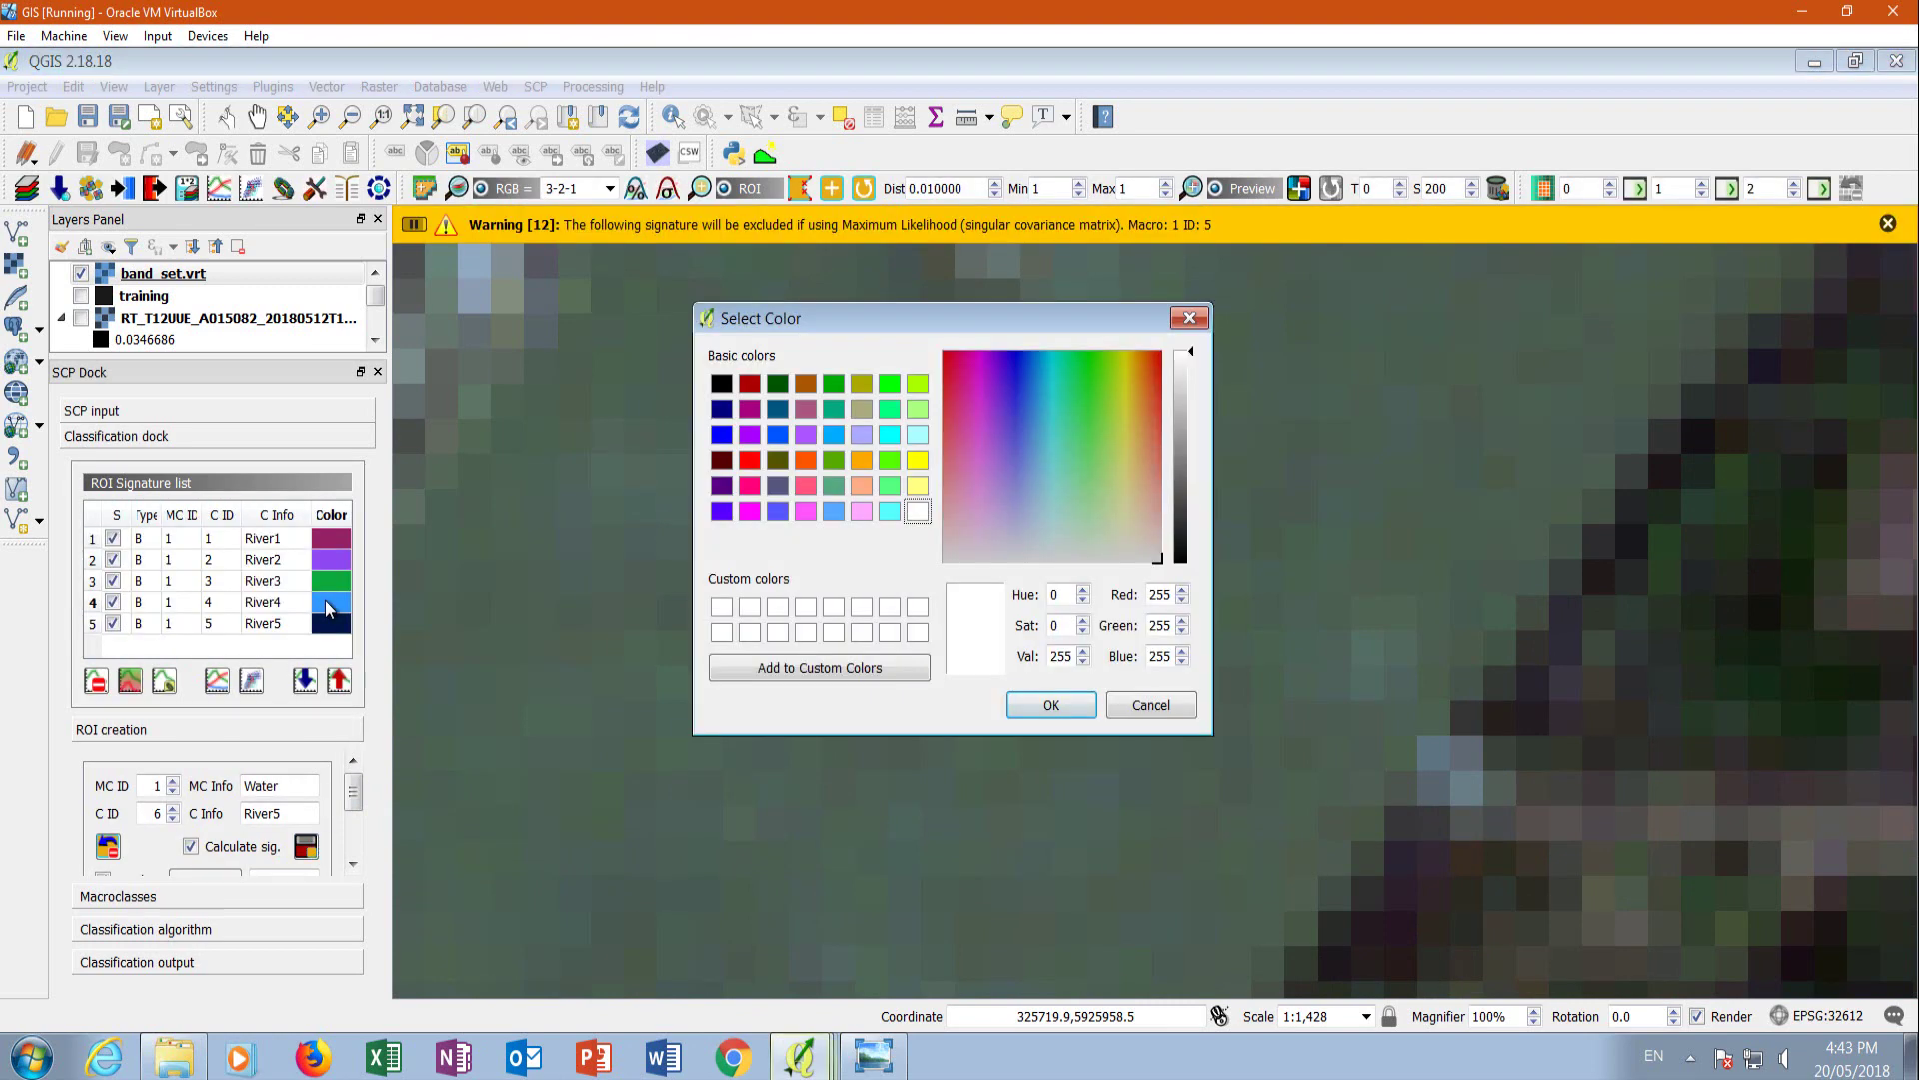
pyautogui.click(917, 462)
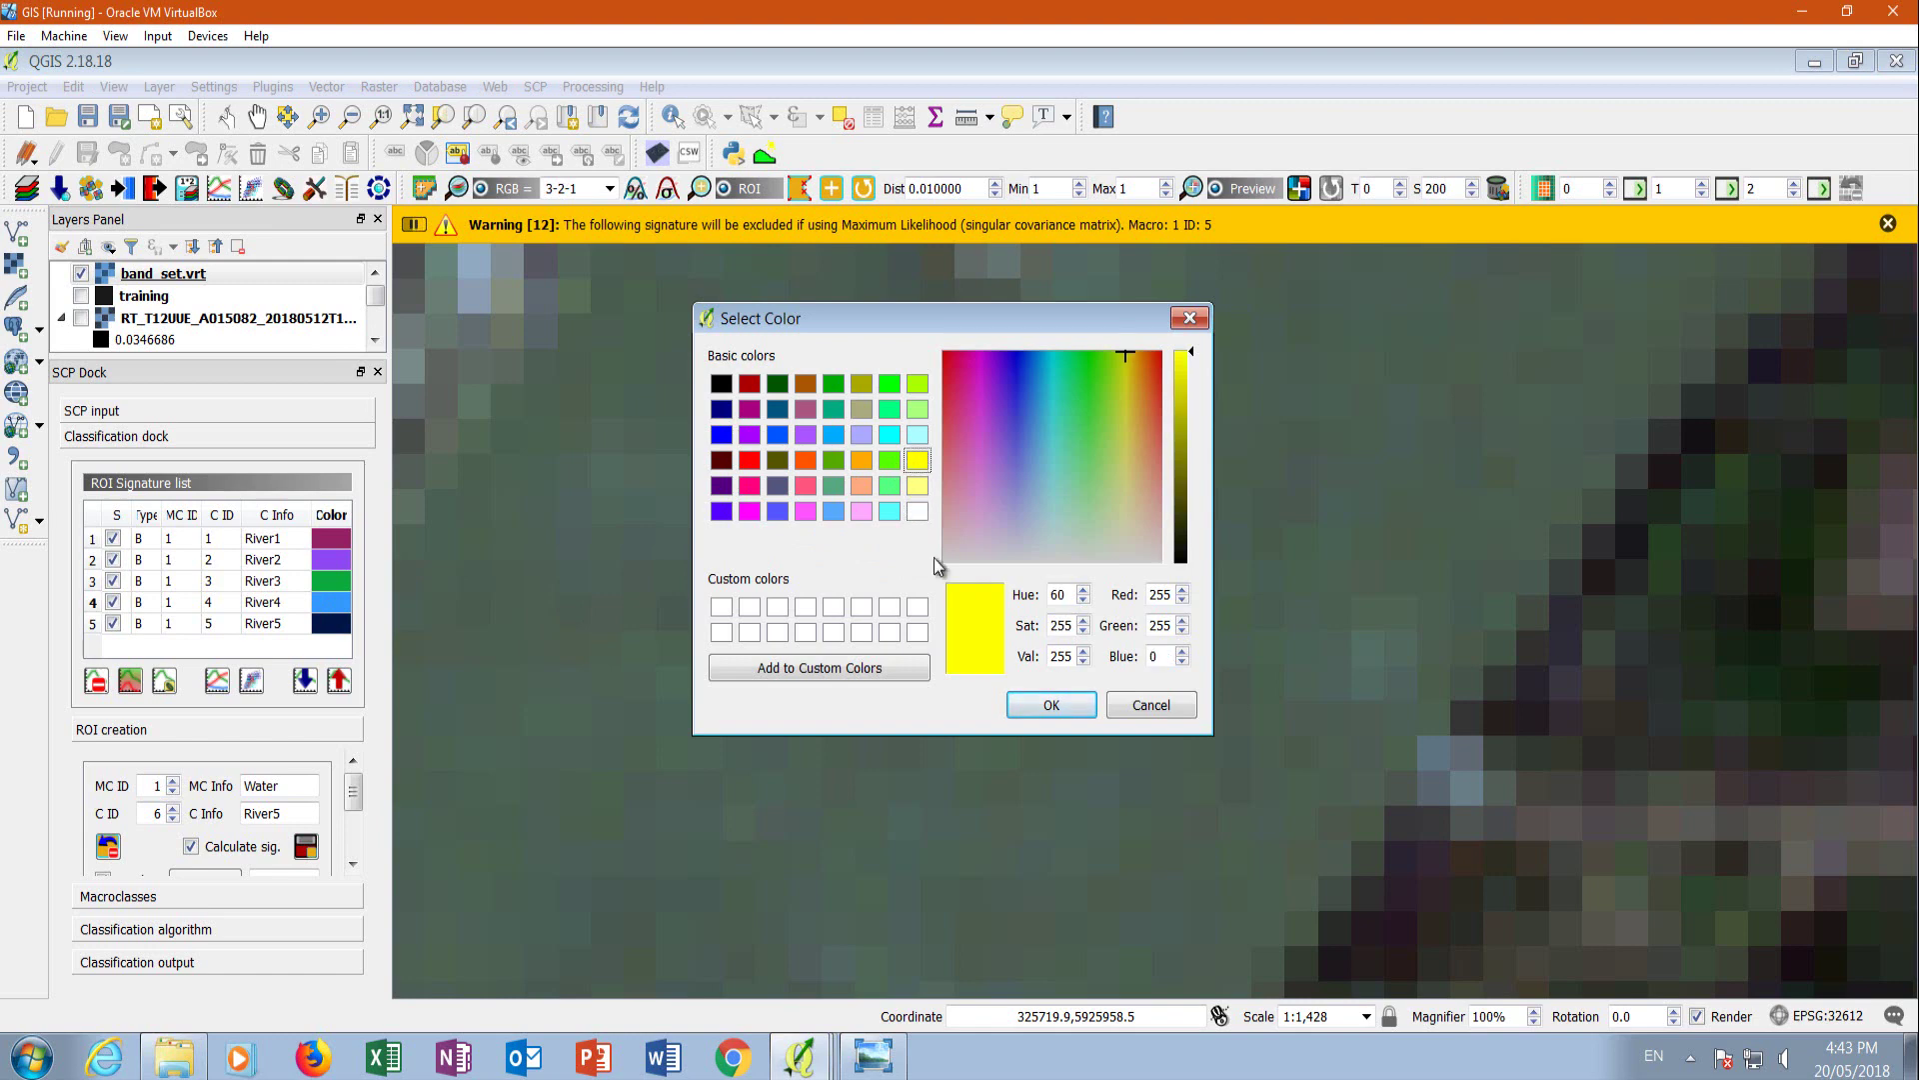
pyautogui.click(1052, 706)
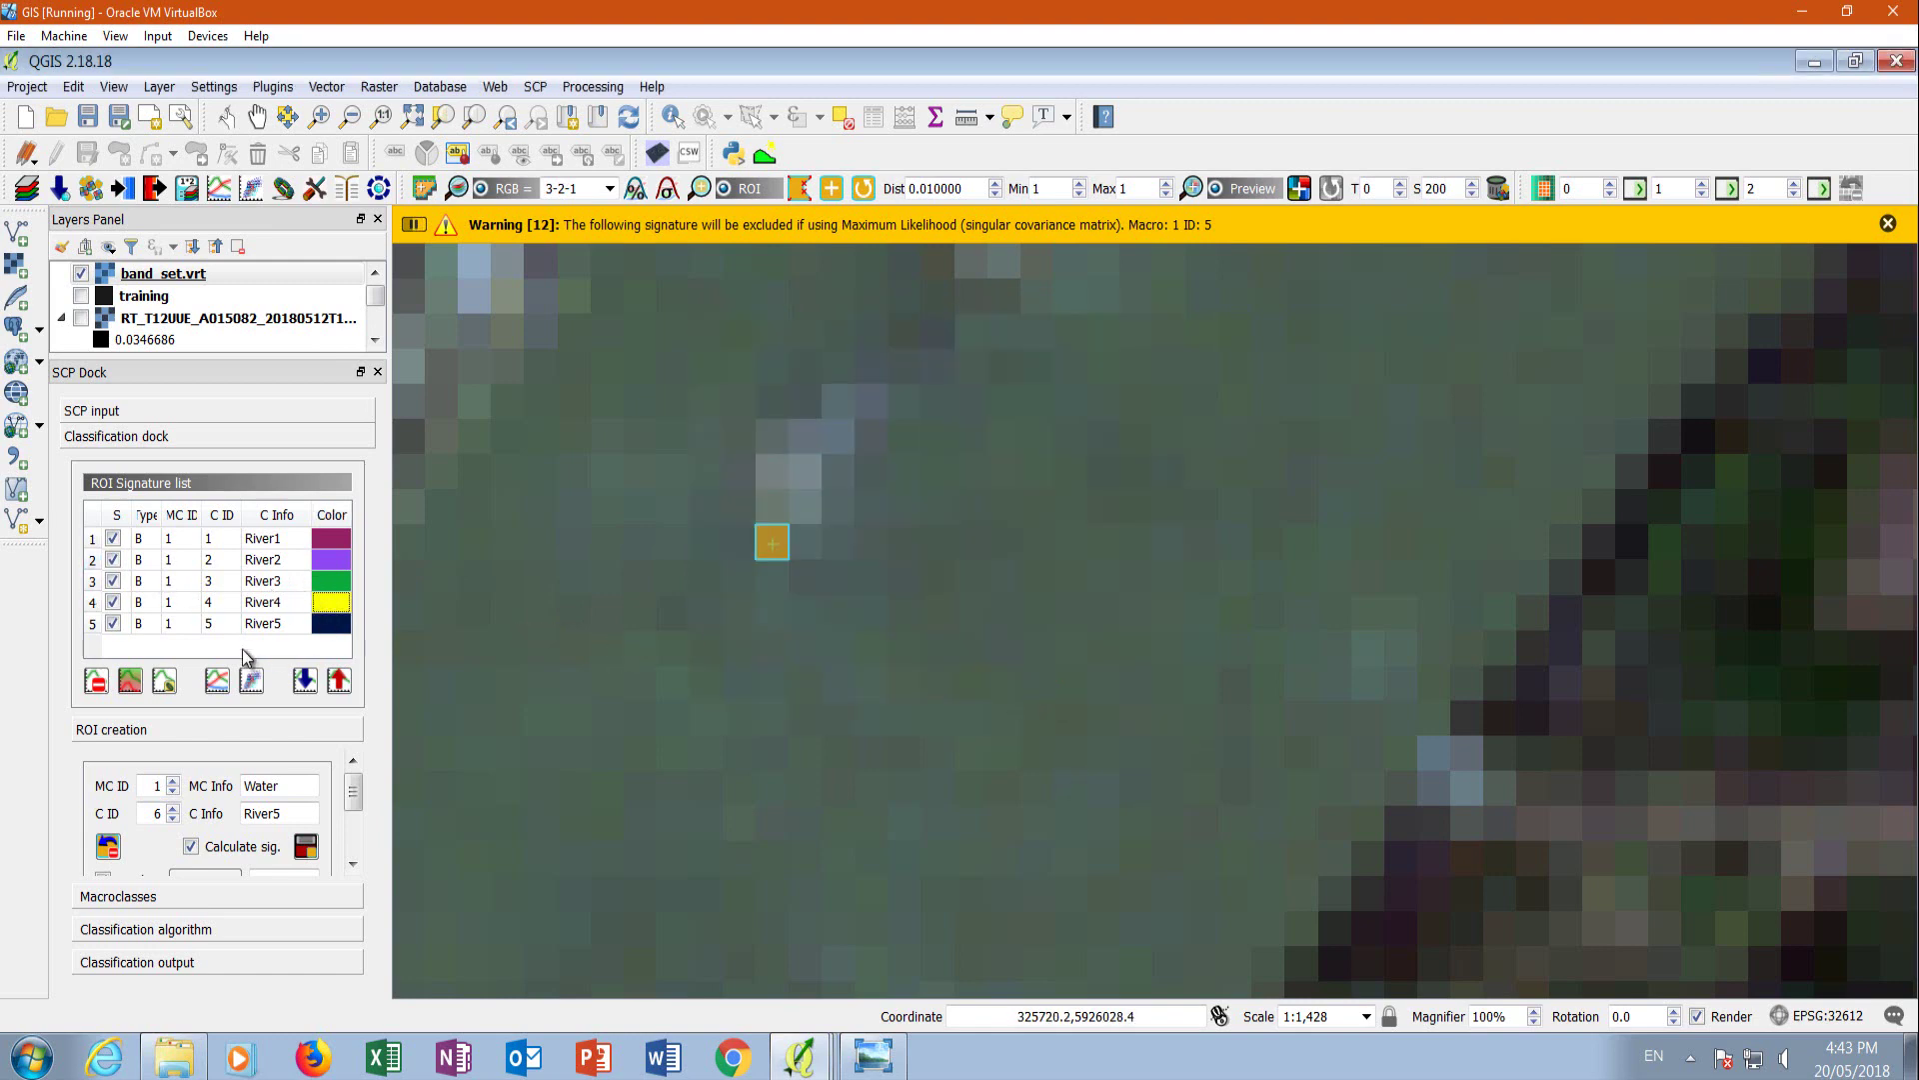
# Plot the spectral signatures of all five river ROIs, River1 to River5, together.
pyautogui.click(93, 540)
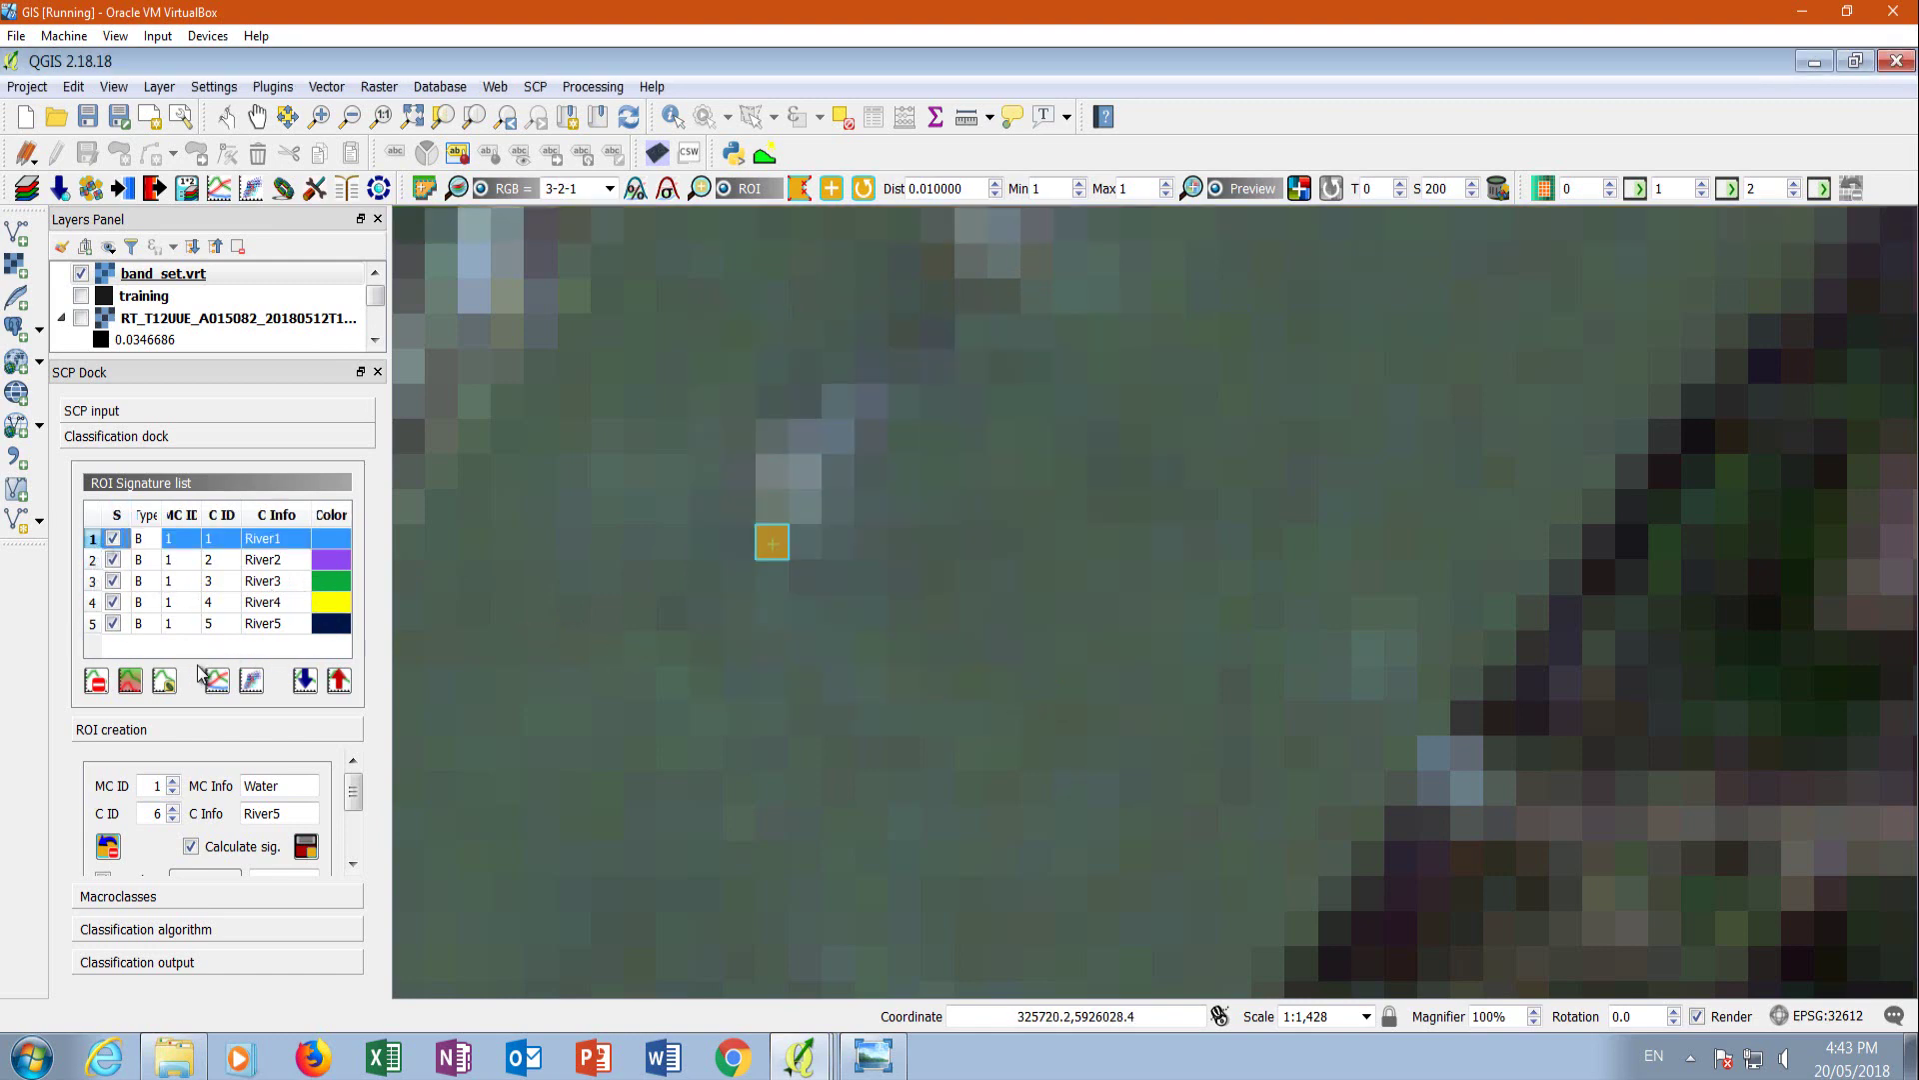
pyautogui.keyDown('shift'); pyautogui.click(93, 623); pyautogui.keyUp('shift')
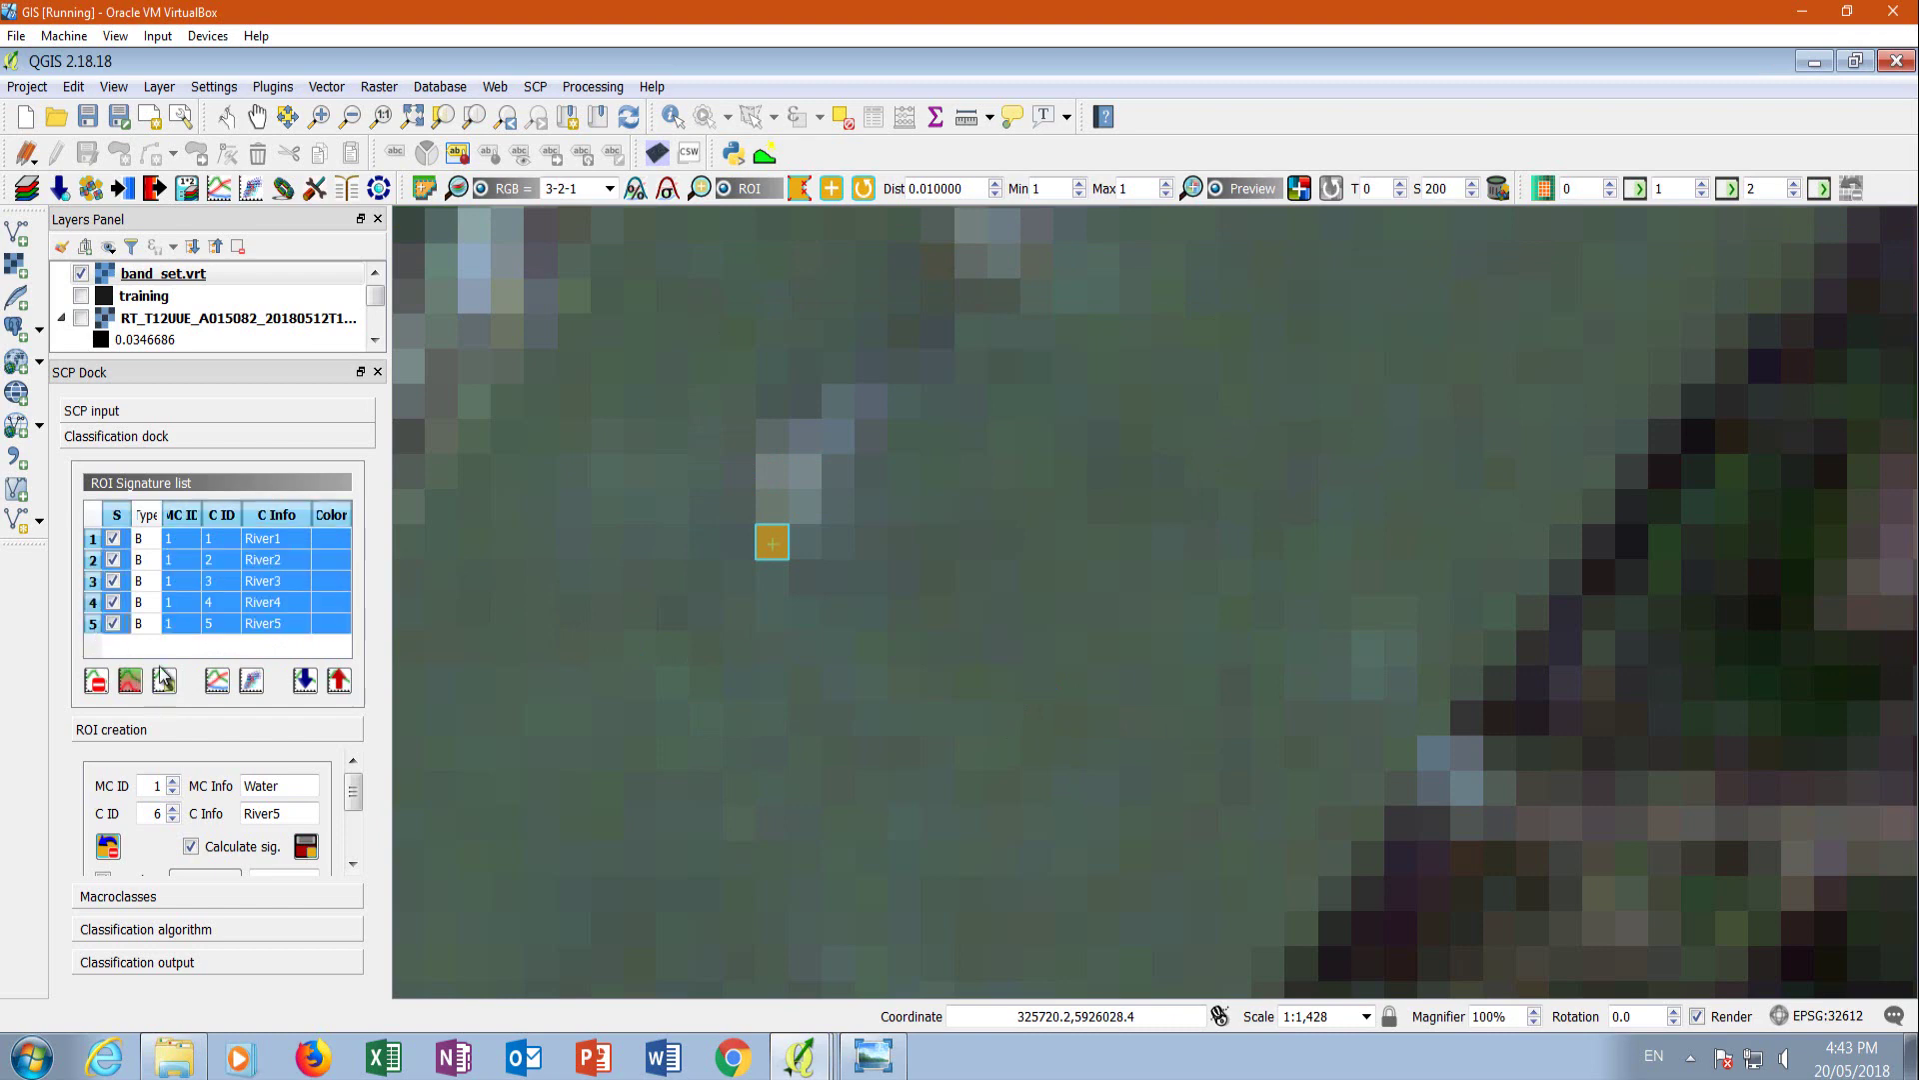
pyautogui.click(219, 689)
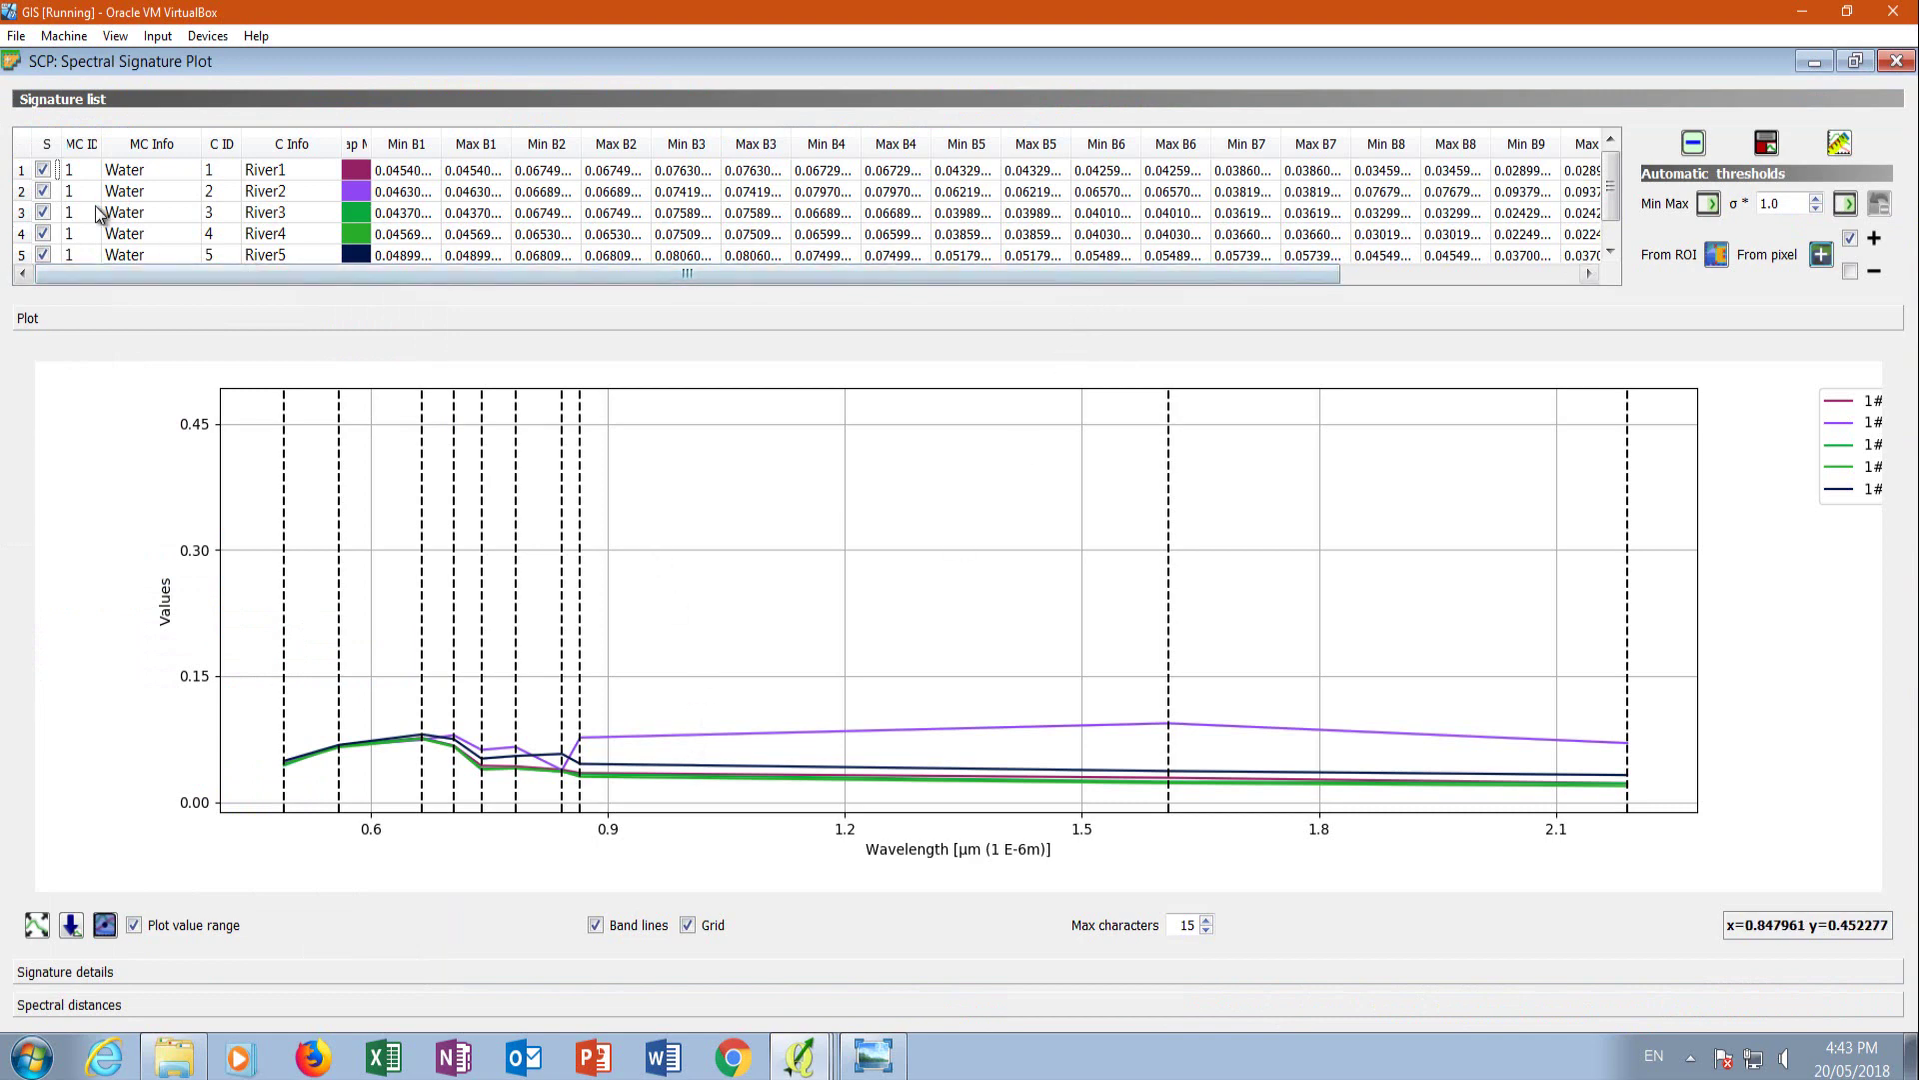
# Hide and show the River5 curve to identify it among the plotted signatures.
pyautogui.scroll(-1, 96, 207)
pyautogui.click(42, 253)
pyautogui.click(42, 253)
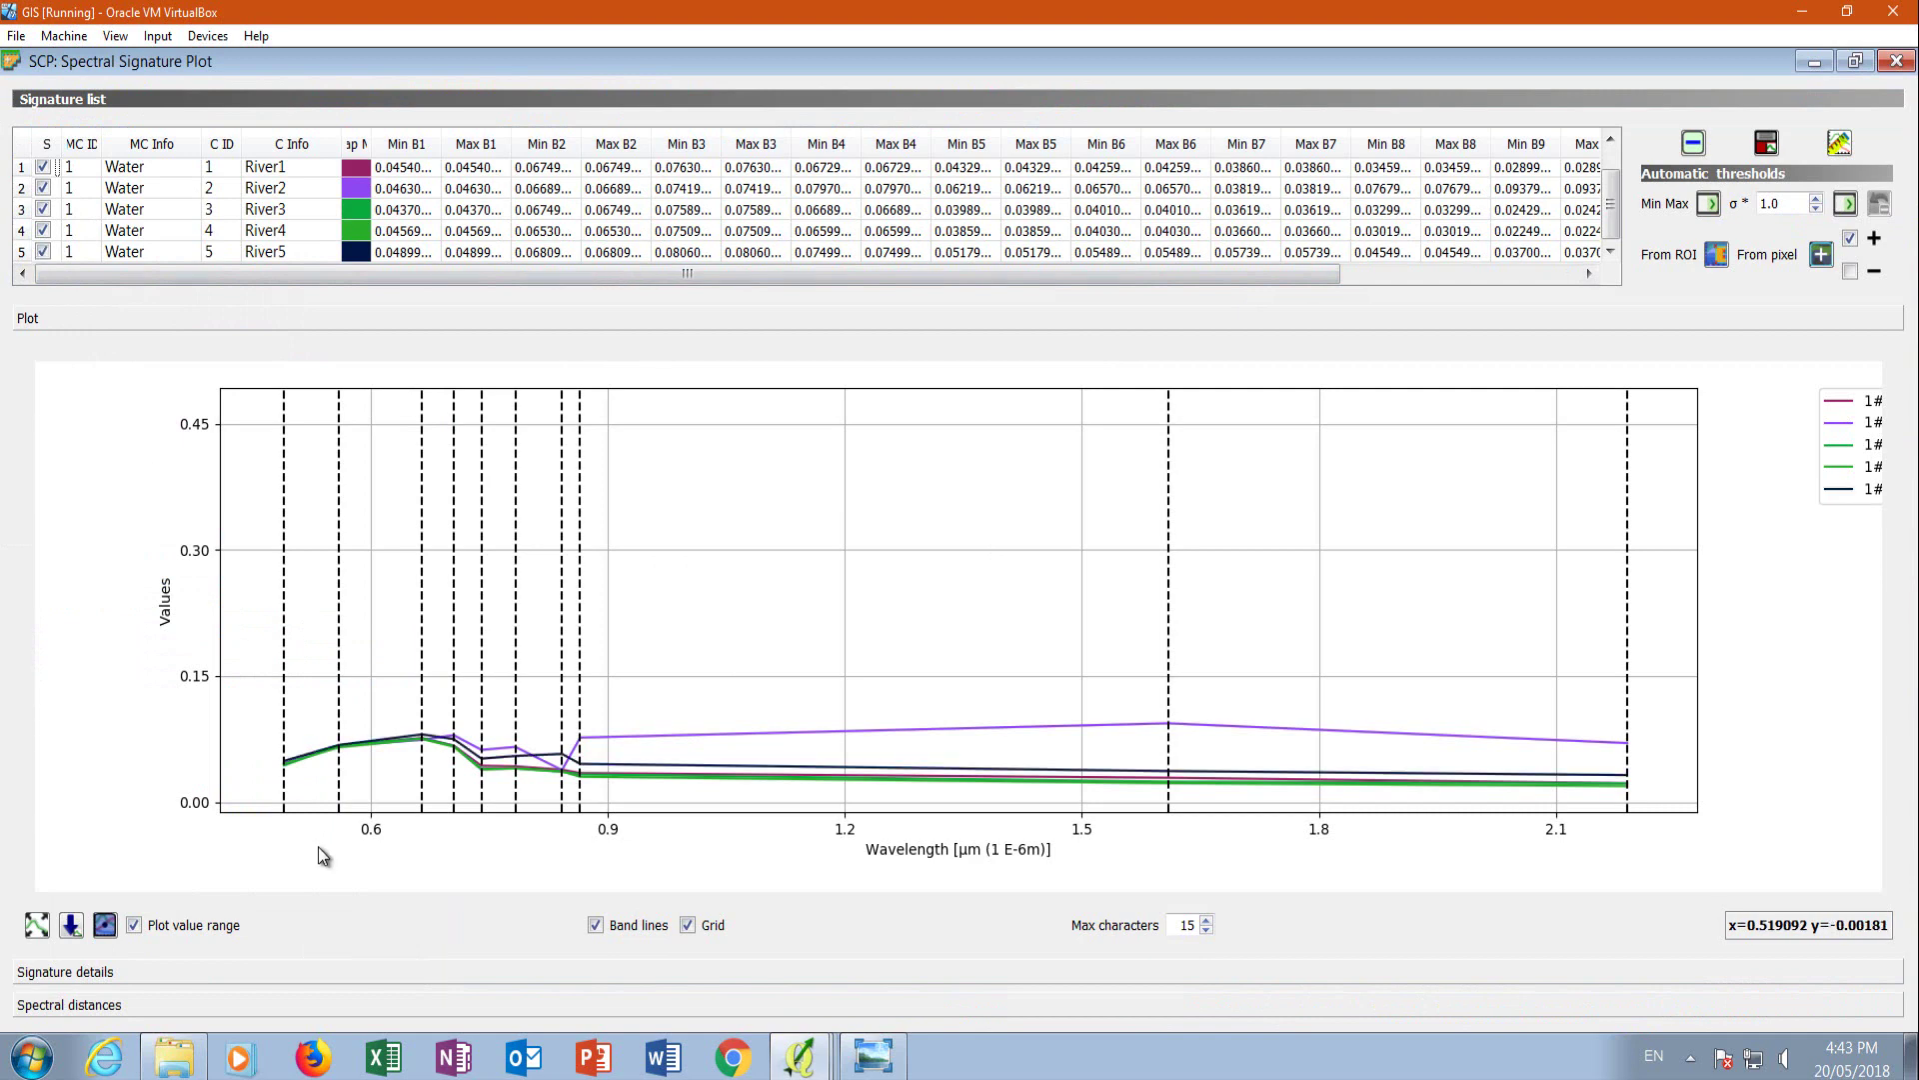
# Examine the five river curves closely in the plot around the 0.78 to 0.87 µm band lines.
pyautogui.scroll(3, 600, 774)
pyautogui.scroll(-4, 596, 736)
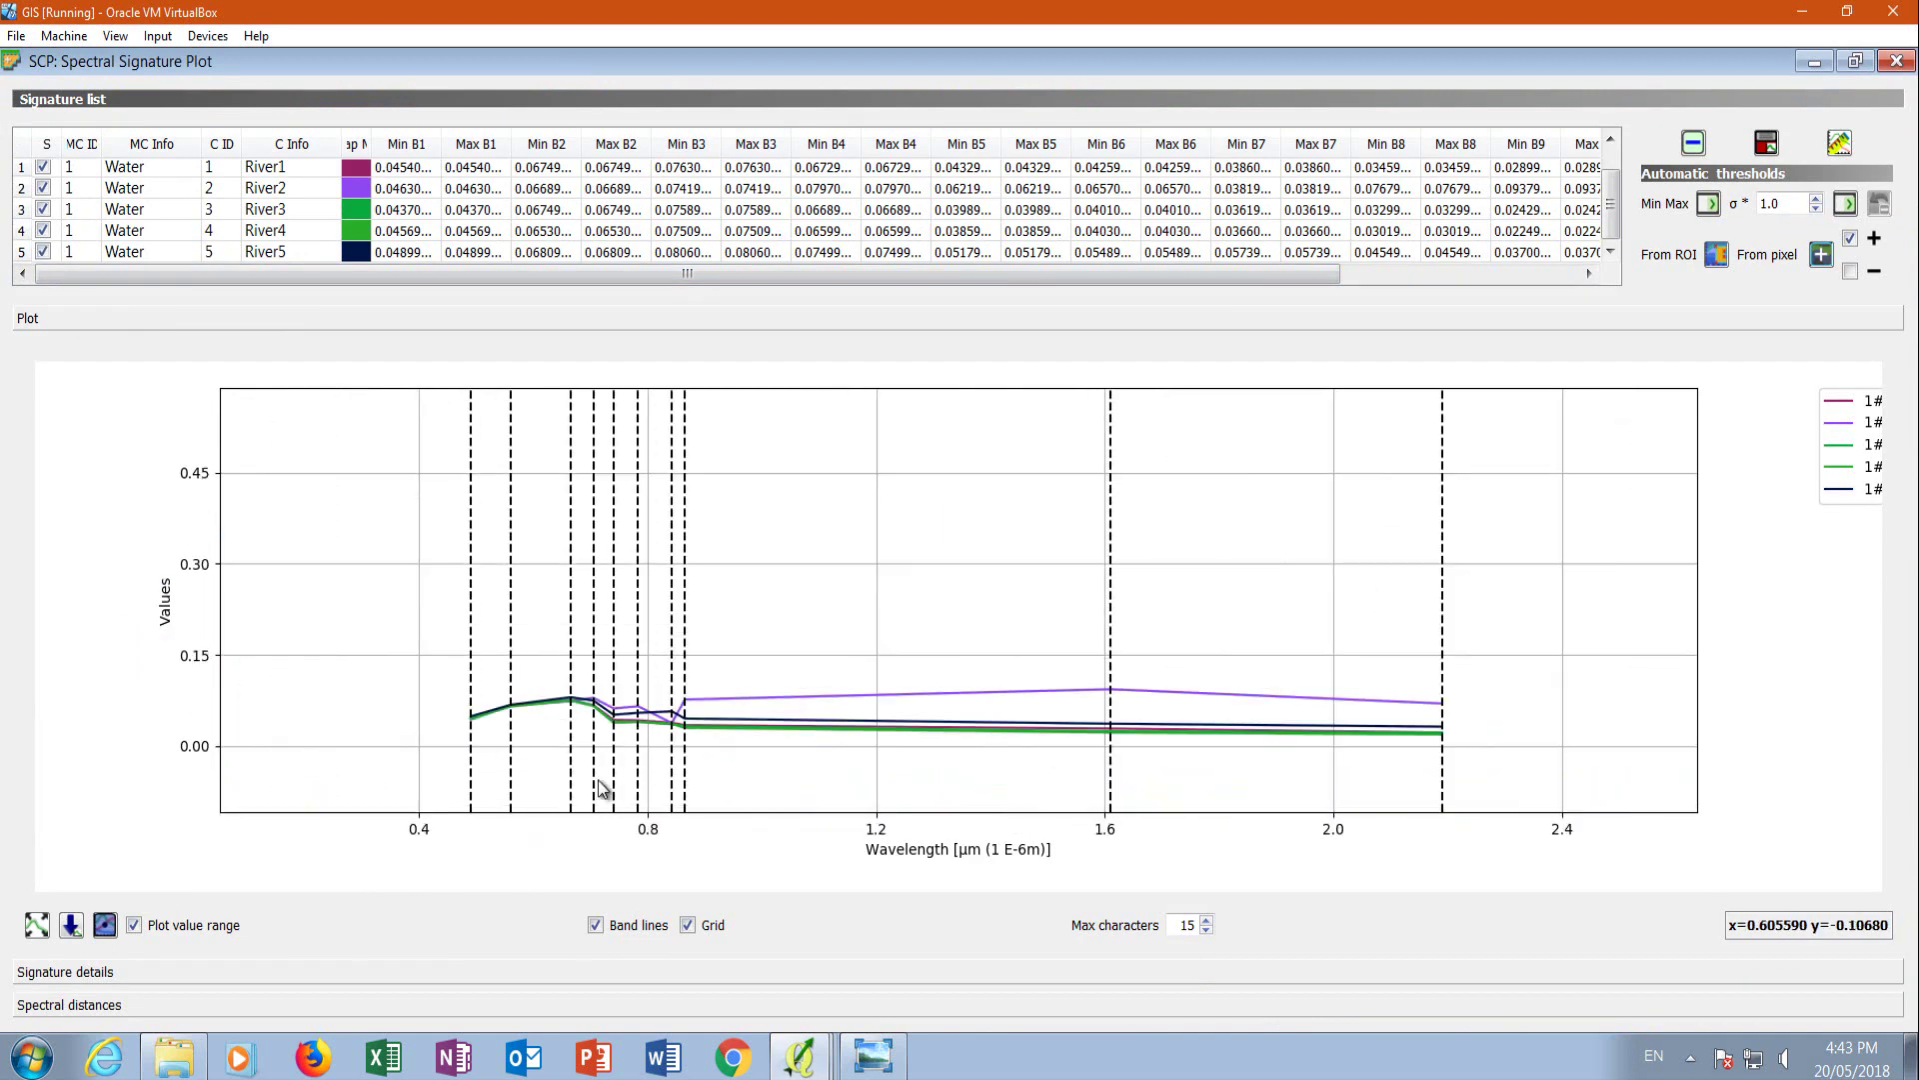
pyautogui.scroll(1, 770, 699)
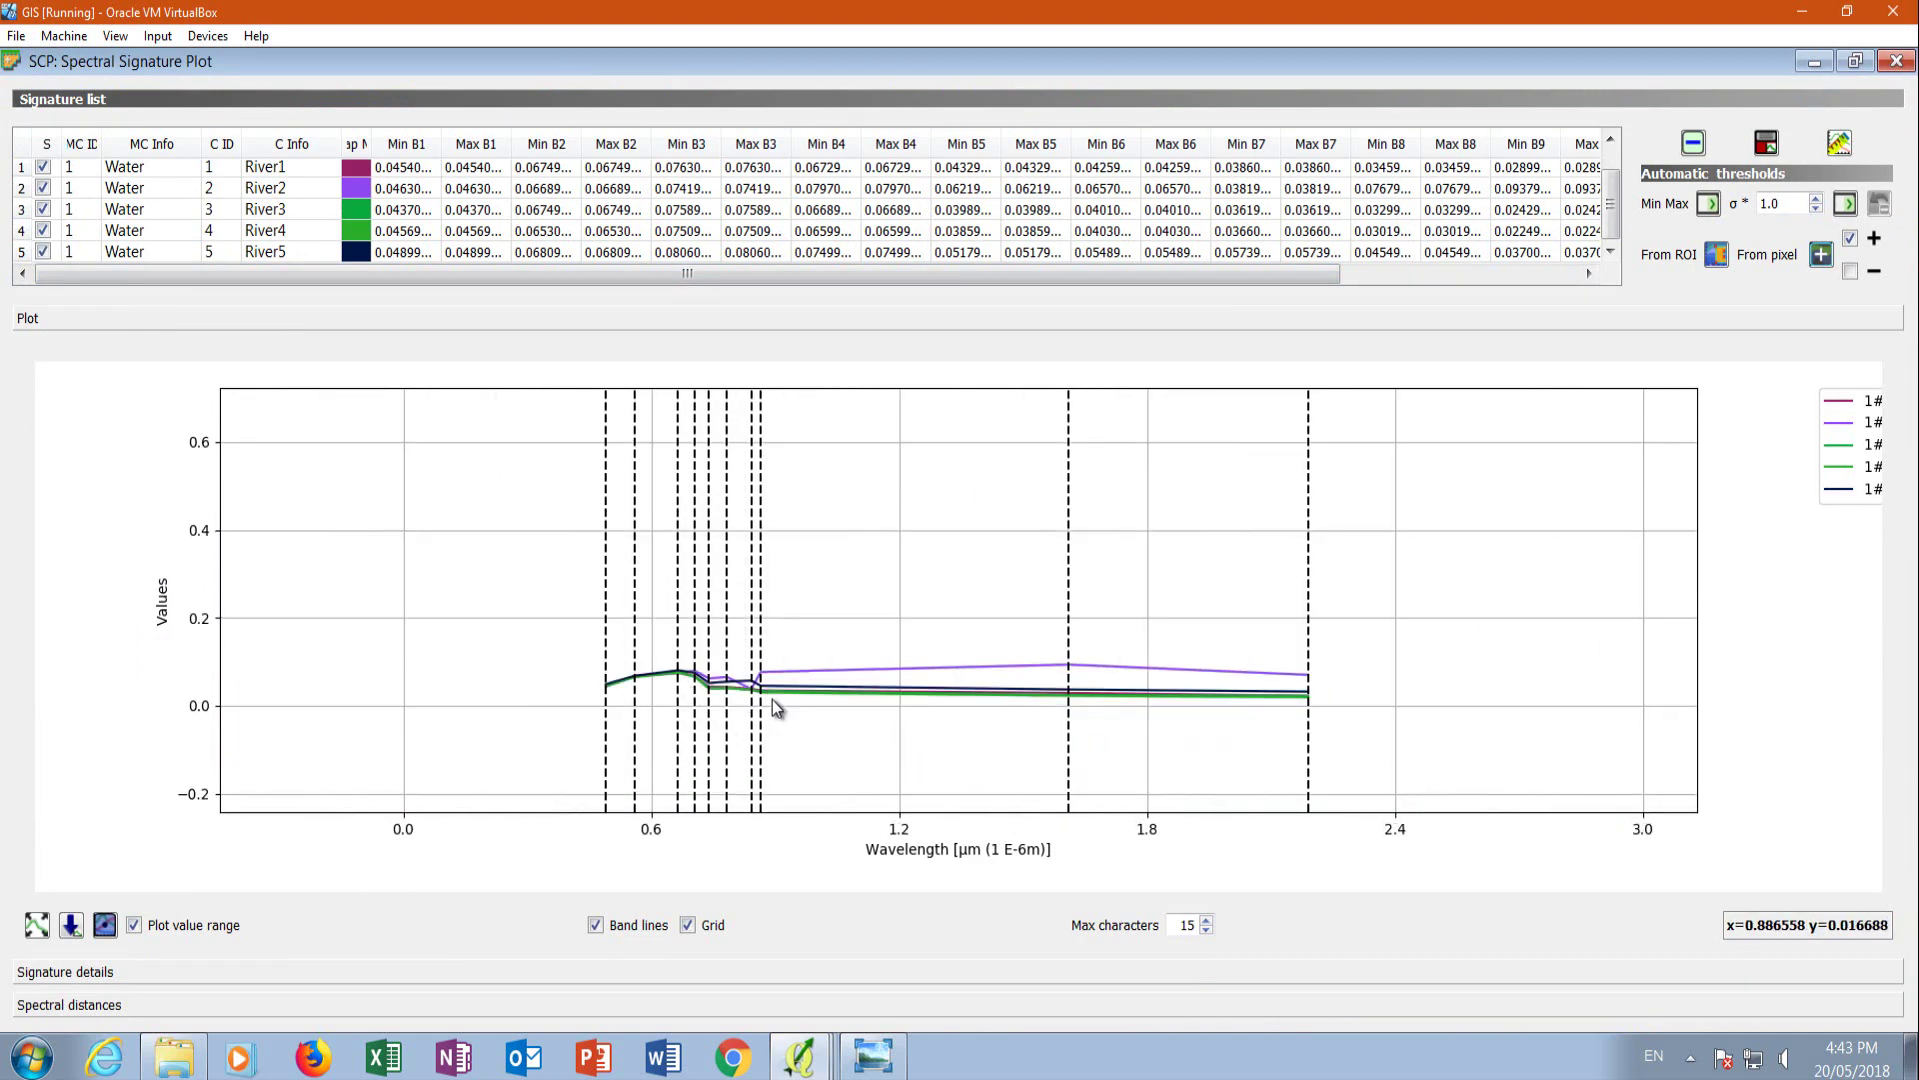
pyautogui.scroll(1, 748, 678)
pyautogui.scroll(3, 639, 744)
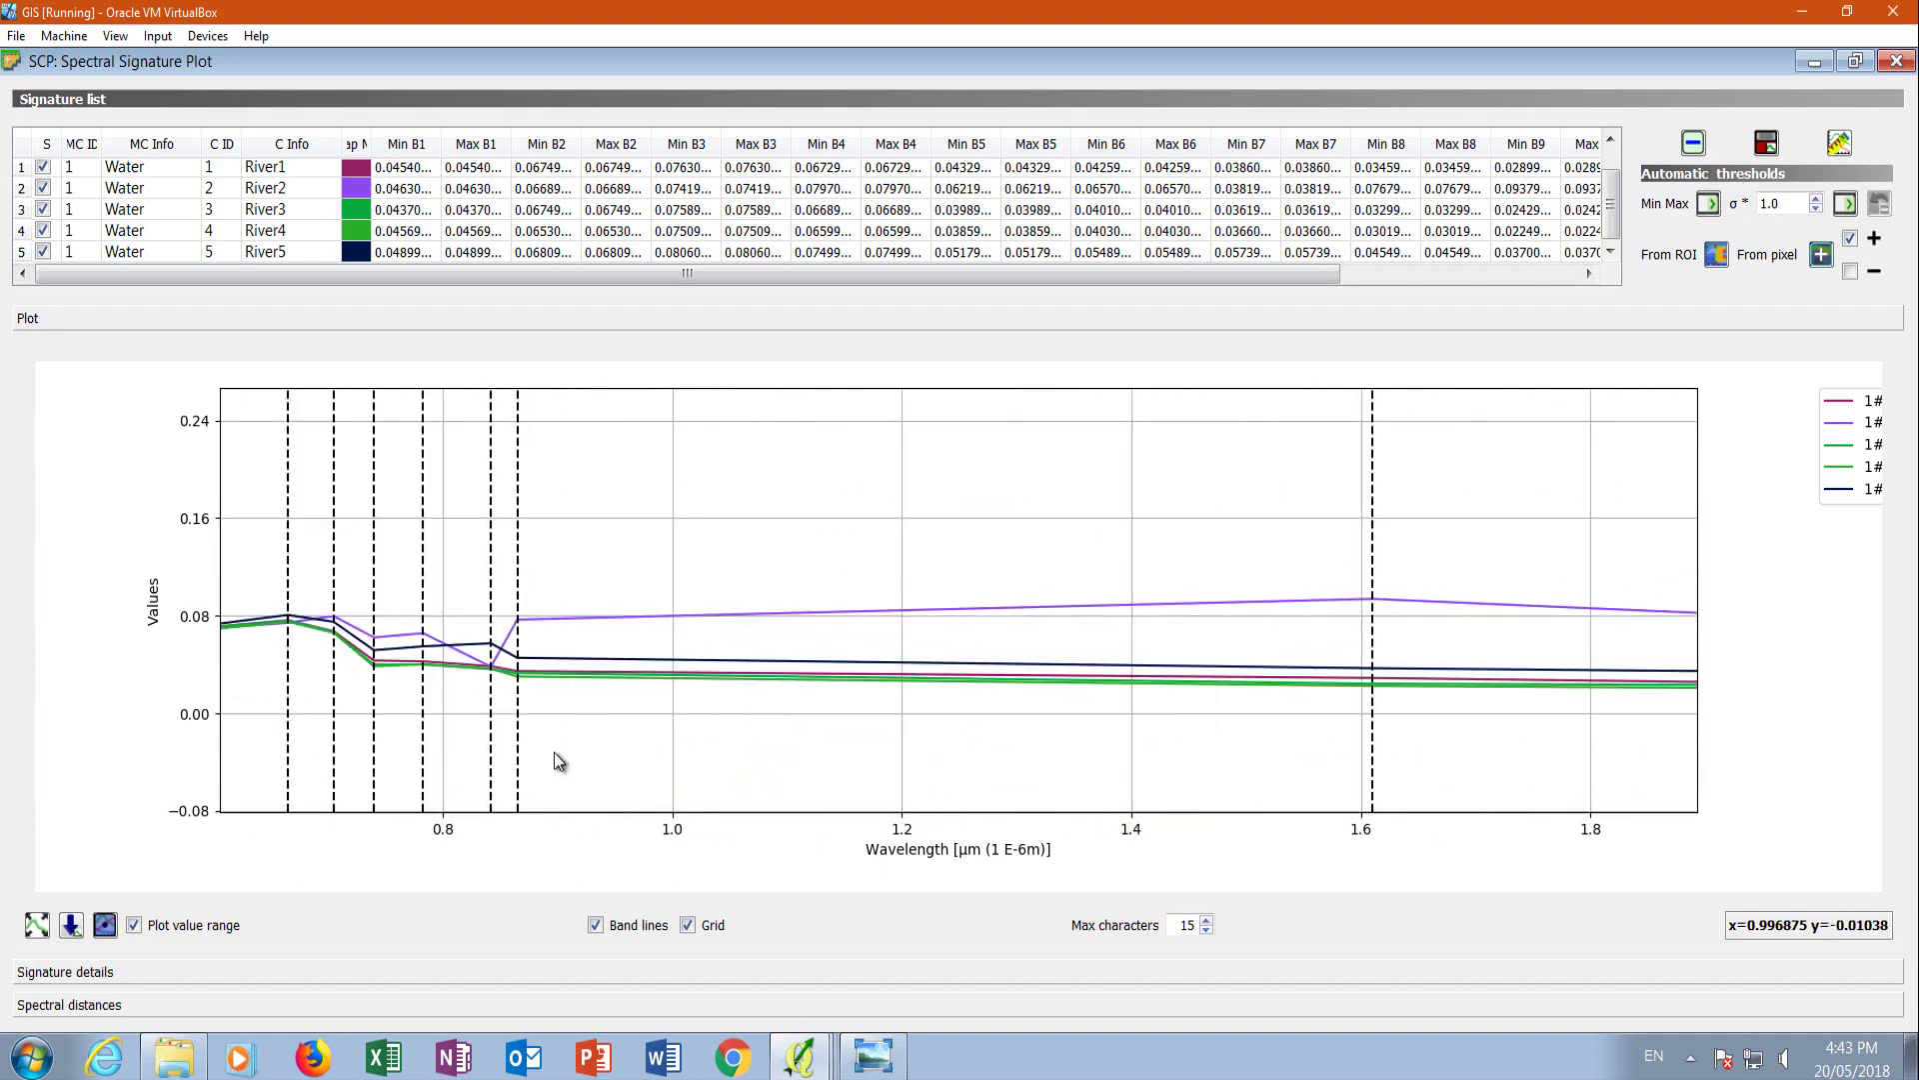
pyautogui.scroll(-1, 866, 595)
pyautogui.scroll(4, 741, 616)
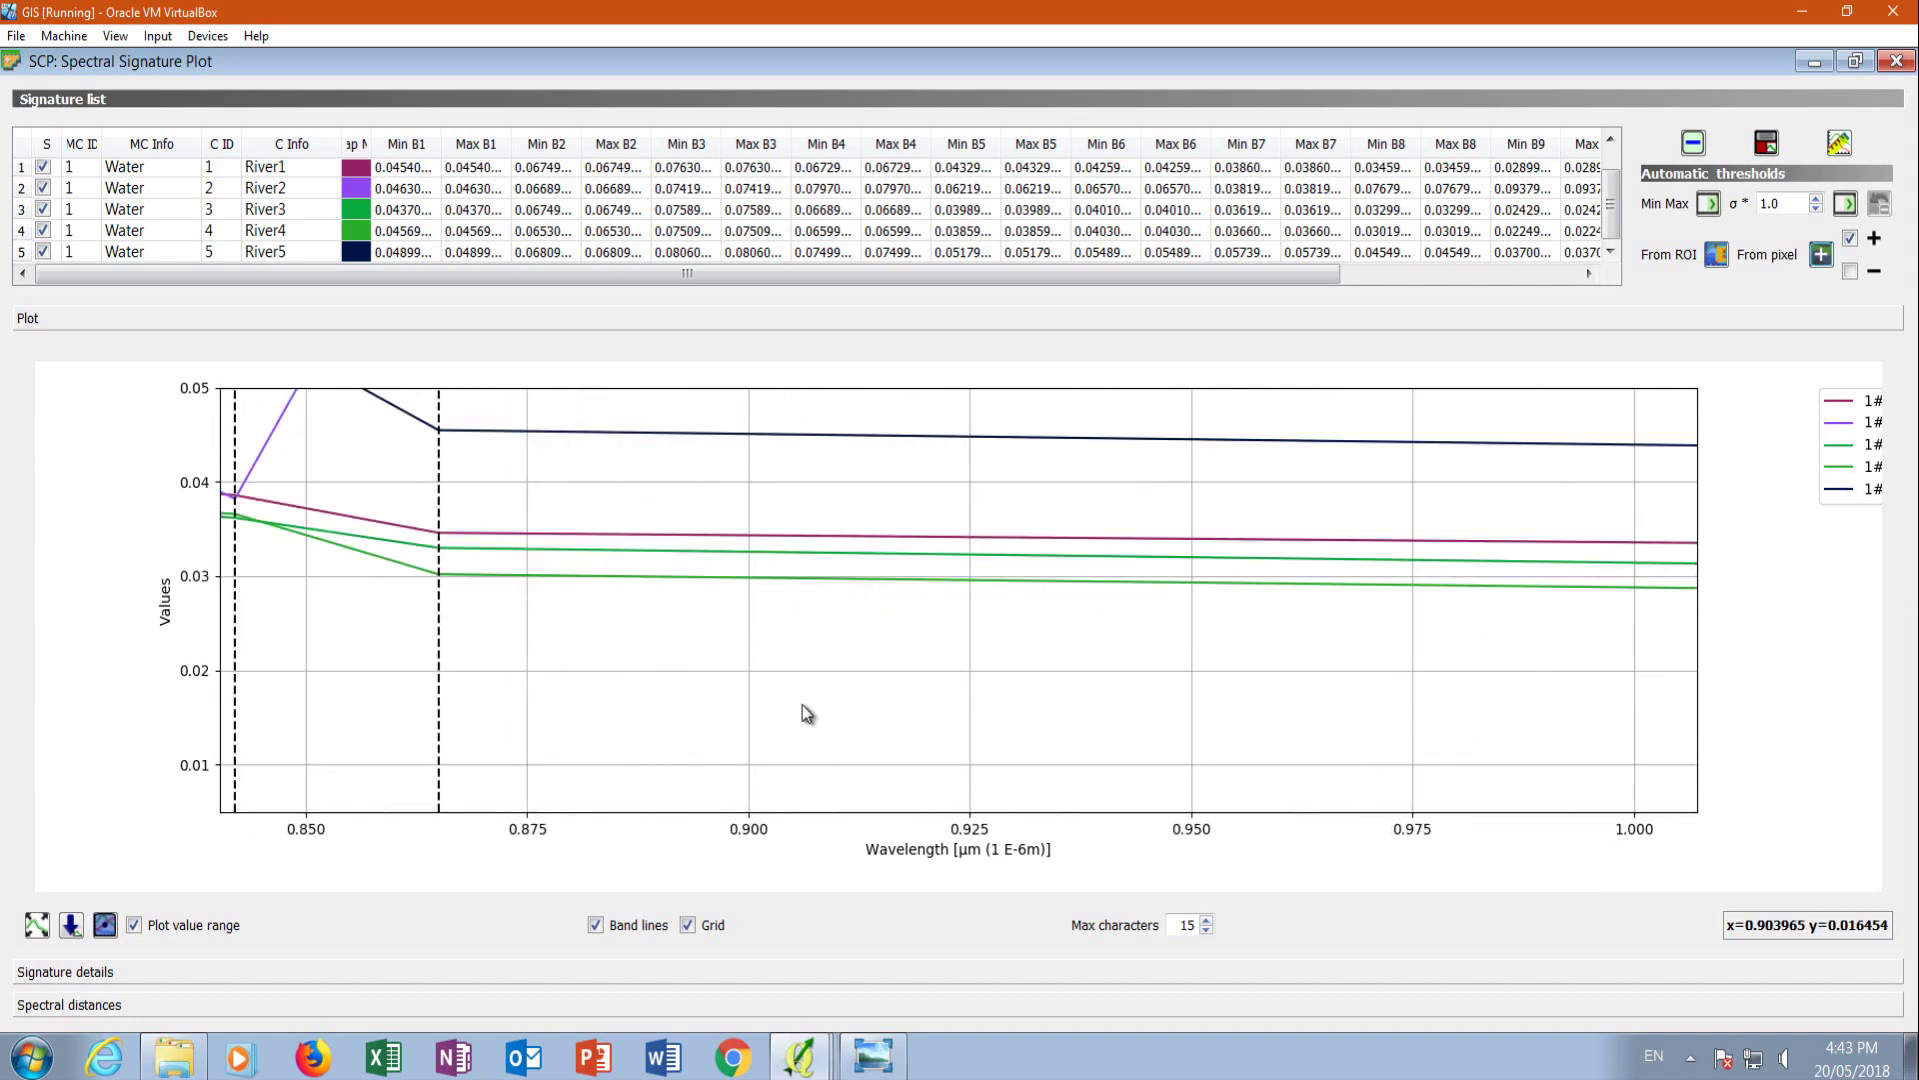
pyautogui.moveTo(581, 660); pyautogui.dragTo(962, 754)
pyautogui.moveTo(550, 706); pyautogui.dragTo(818, 761)
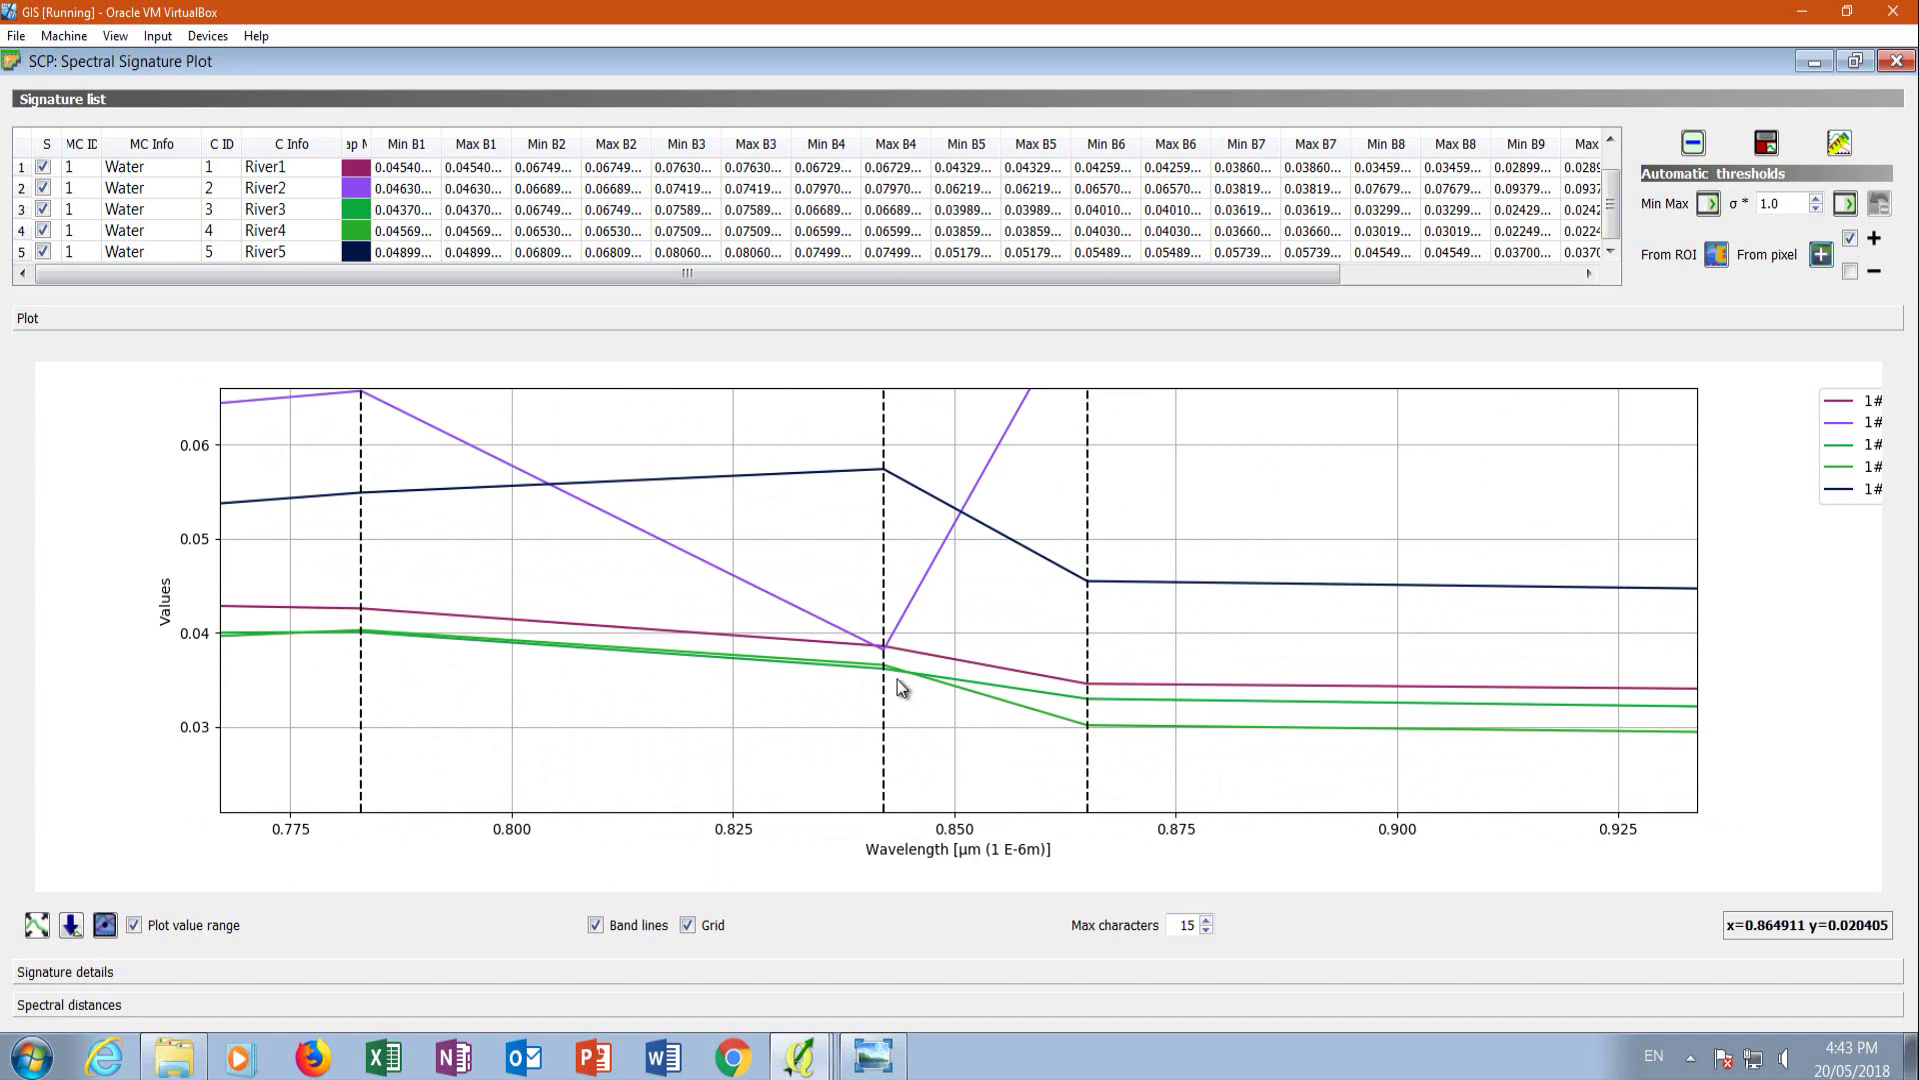
# Toggle the River5 curve off and on again and compare it with the others over about 0.64 to 1.04 µm.
pyautogui.click(43, 250)
pyautogui.click(43, 251)
pyautogui.scroll(-3, 865, 501)
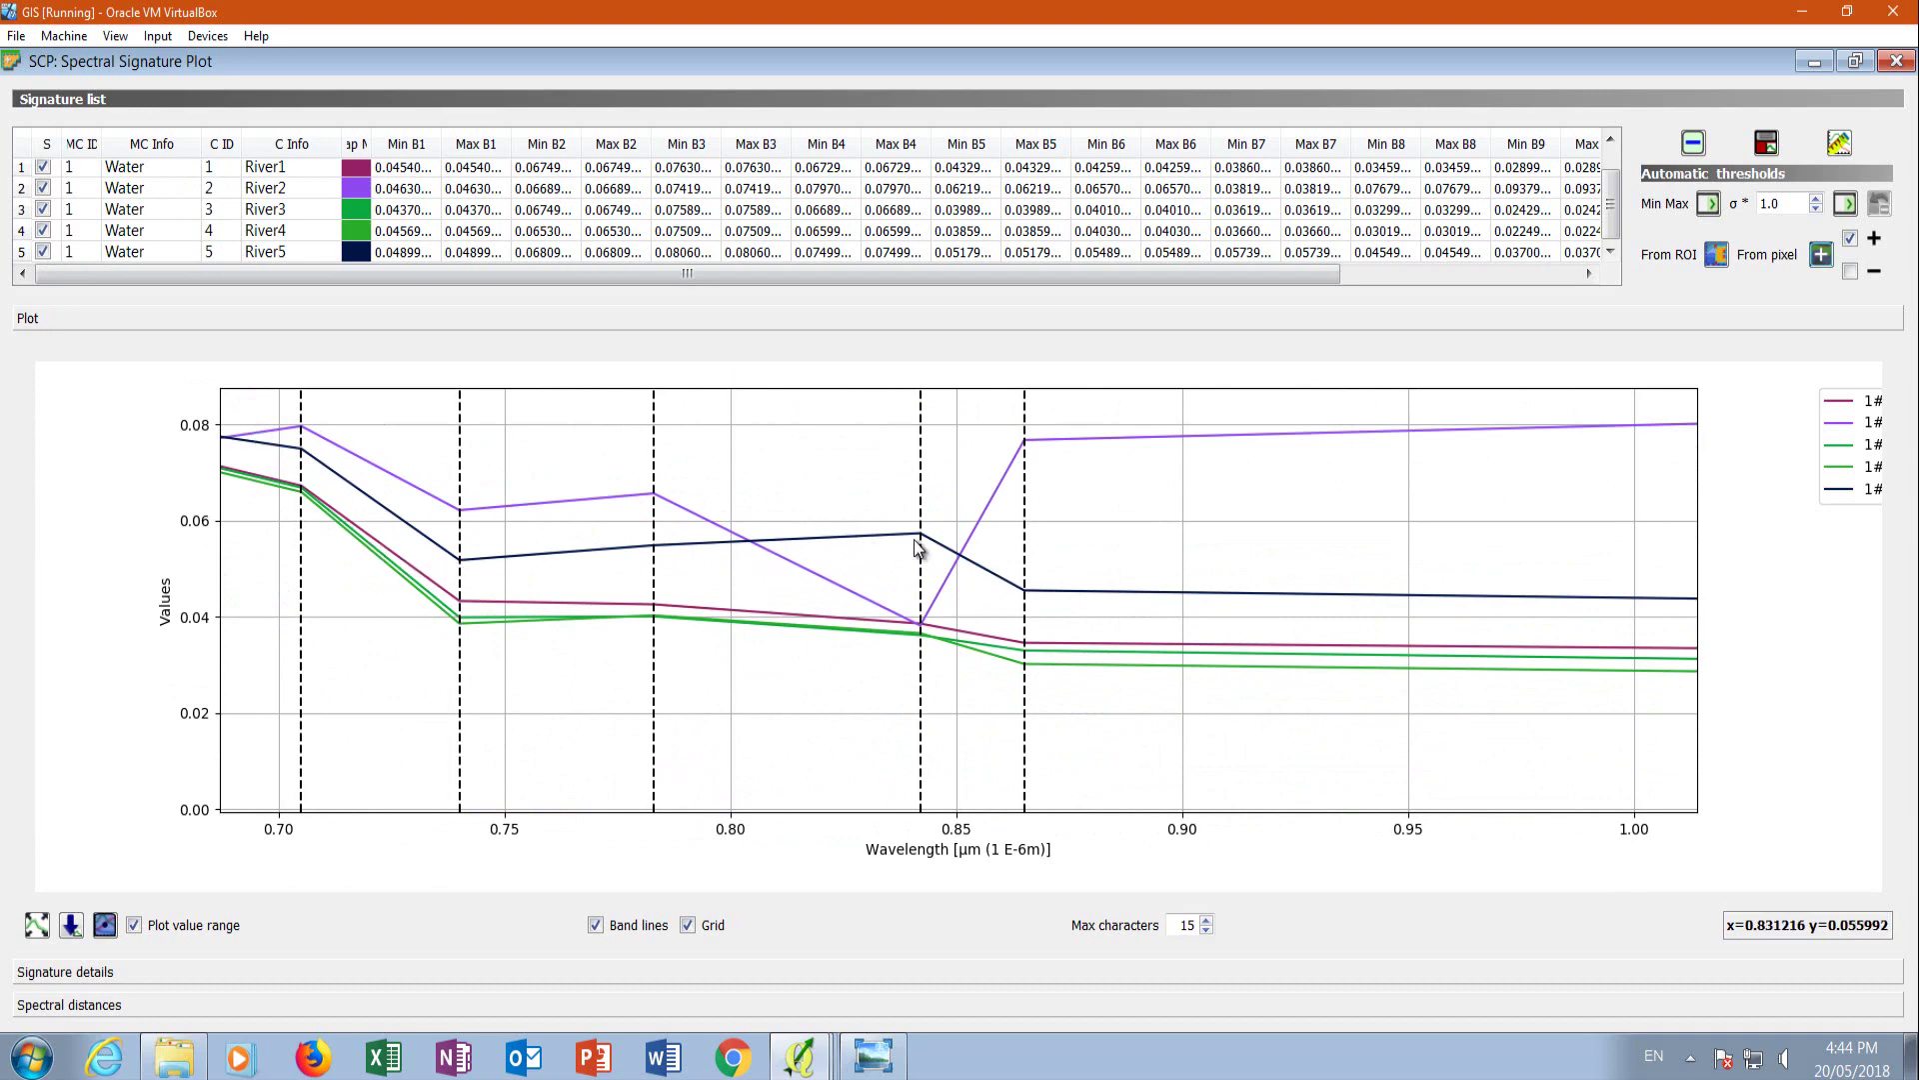
pyautogui.scroll(-1, 600, 589)
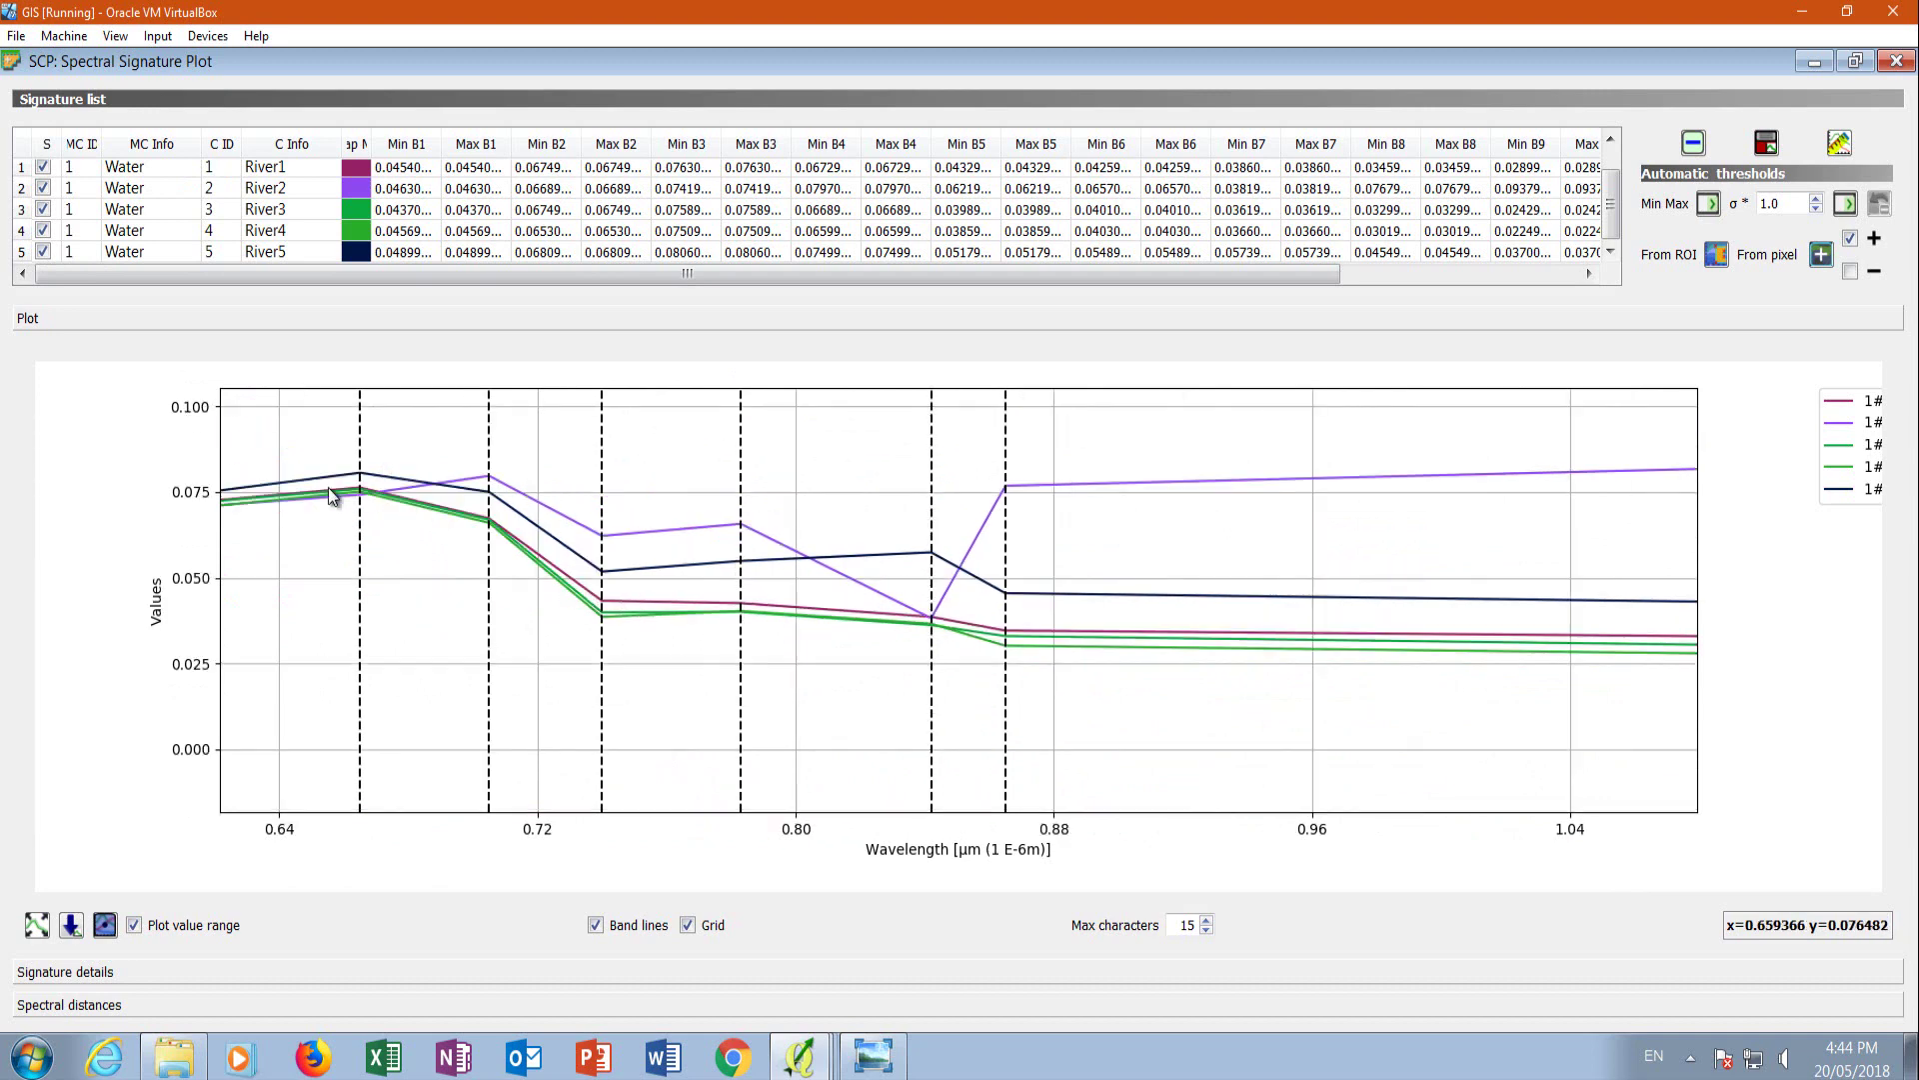
# Hide the River2 curve in the signature plot and return to the QGIS main window.
pyautogui.click(43, 189)
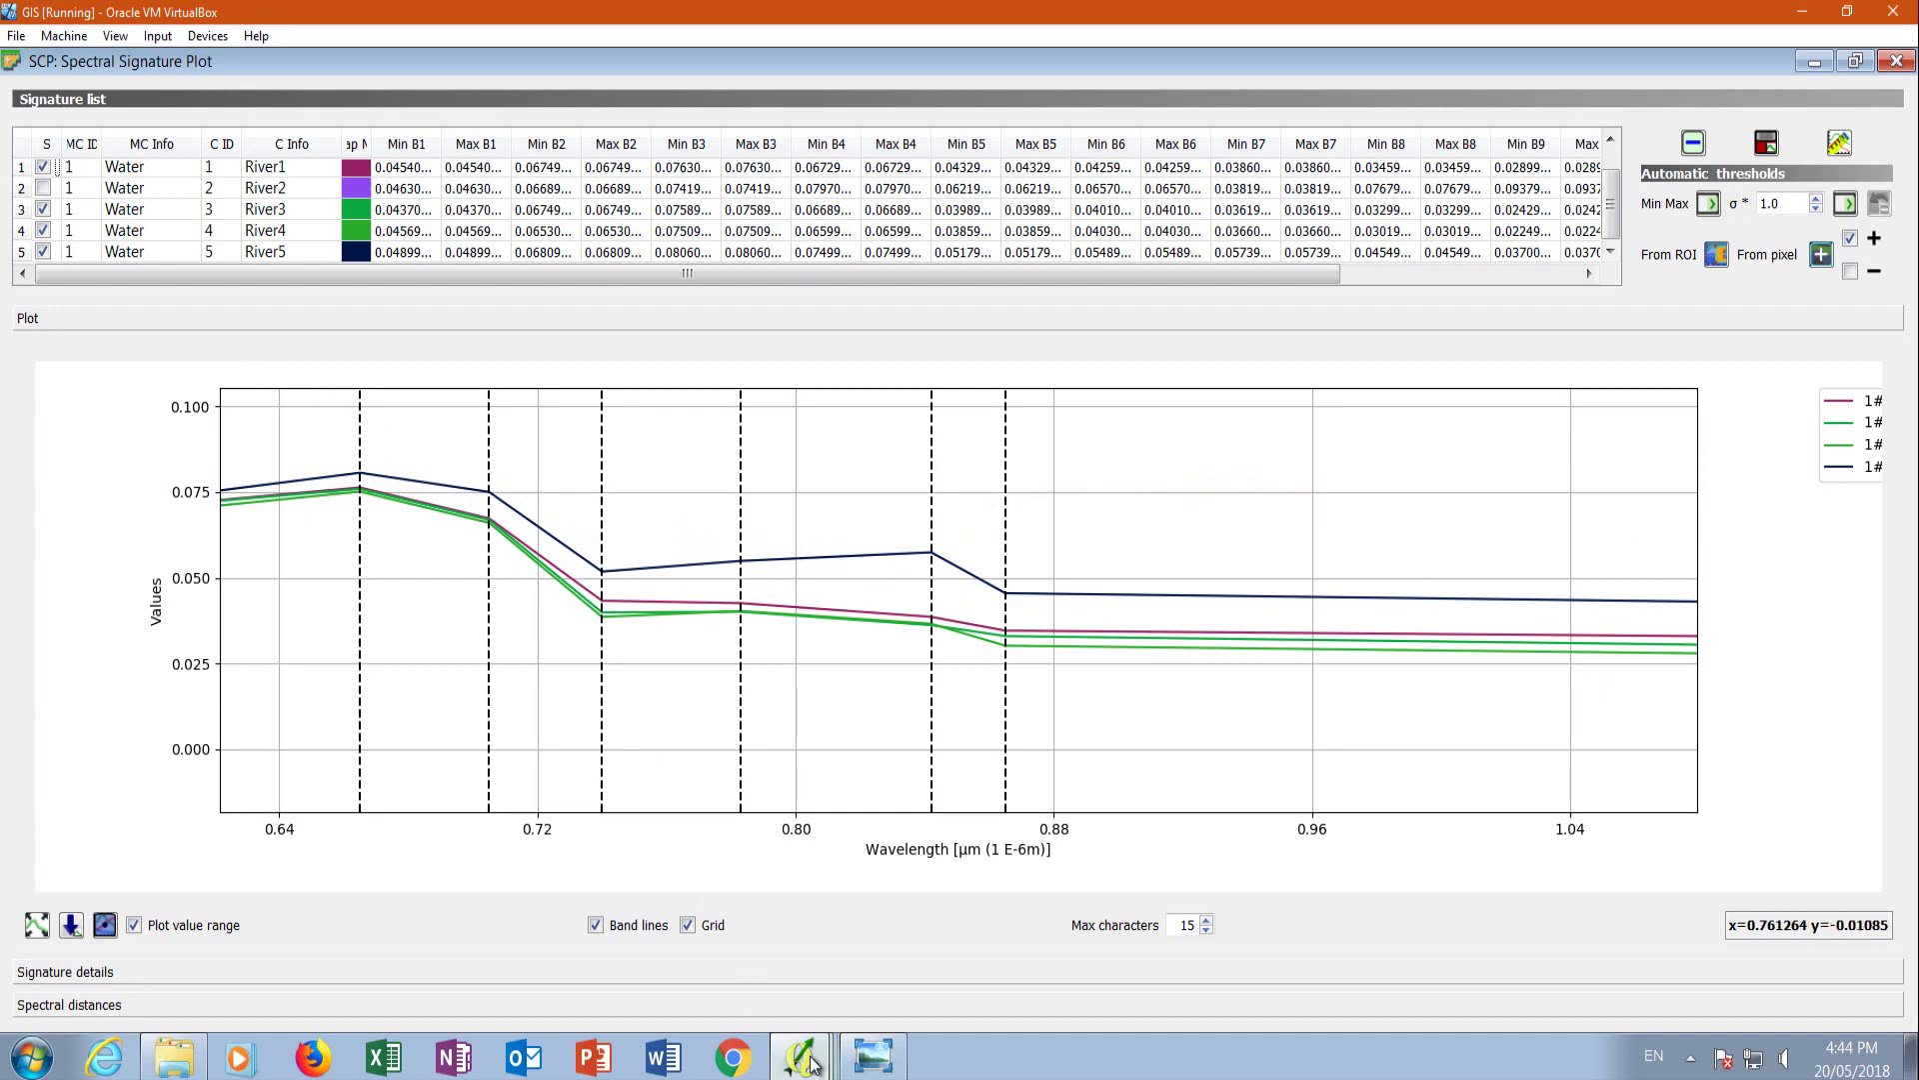
pyautogui.moveTo(800, 1057)
pyautogui.click(737, 921)
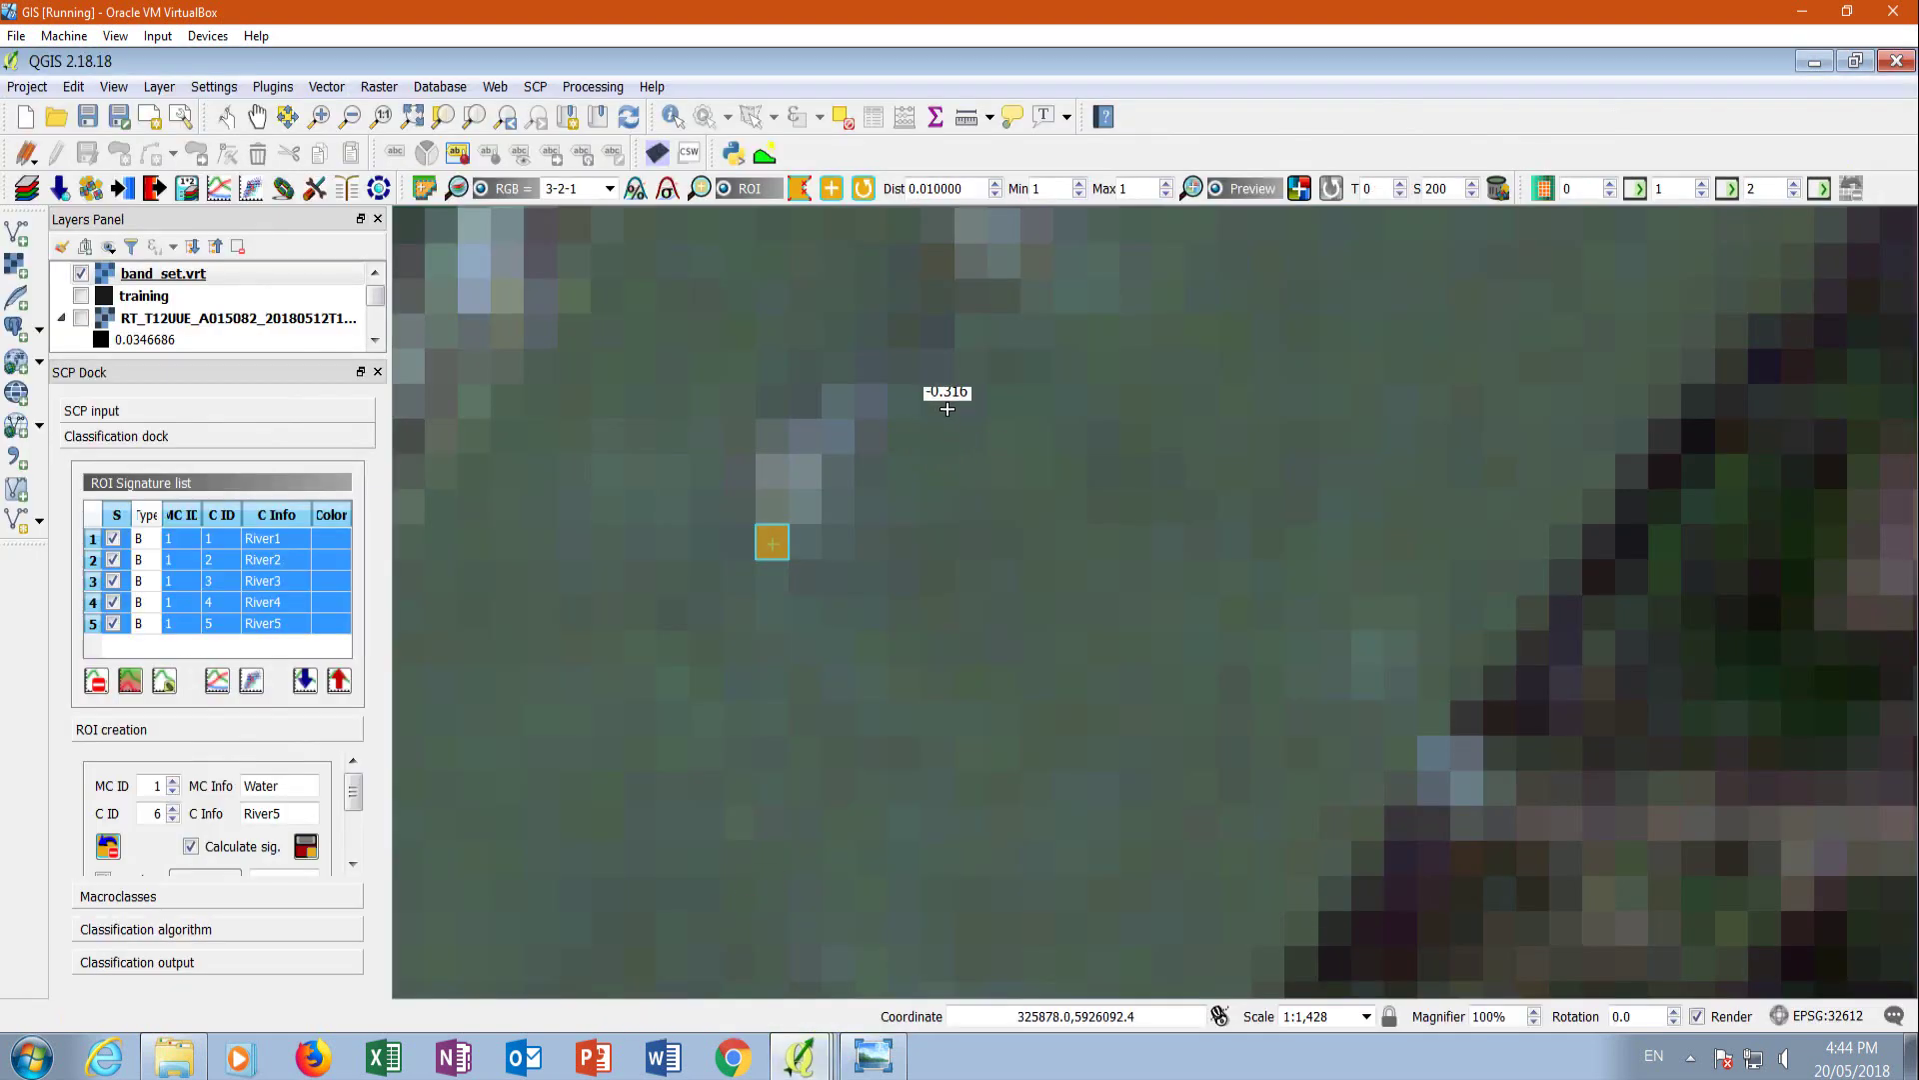
# Create a Water ROI on the bright patch pixel in the river and save it as River6 with its signature.
pyautogui.click(802, 467)
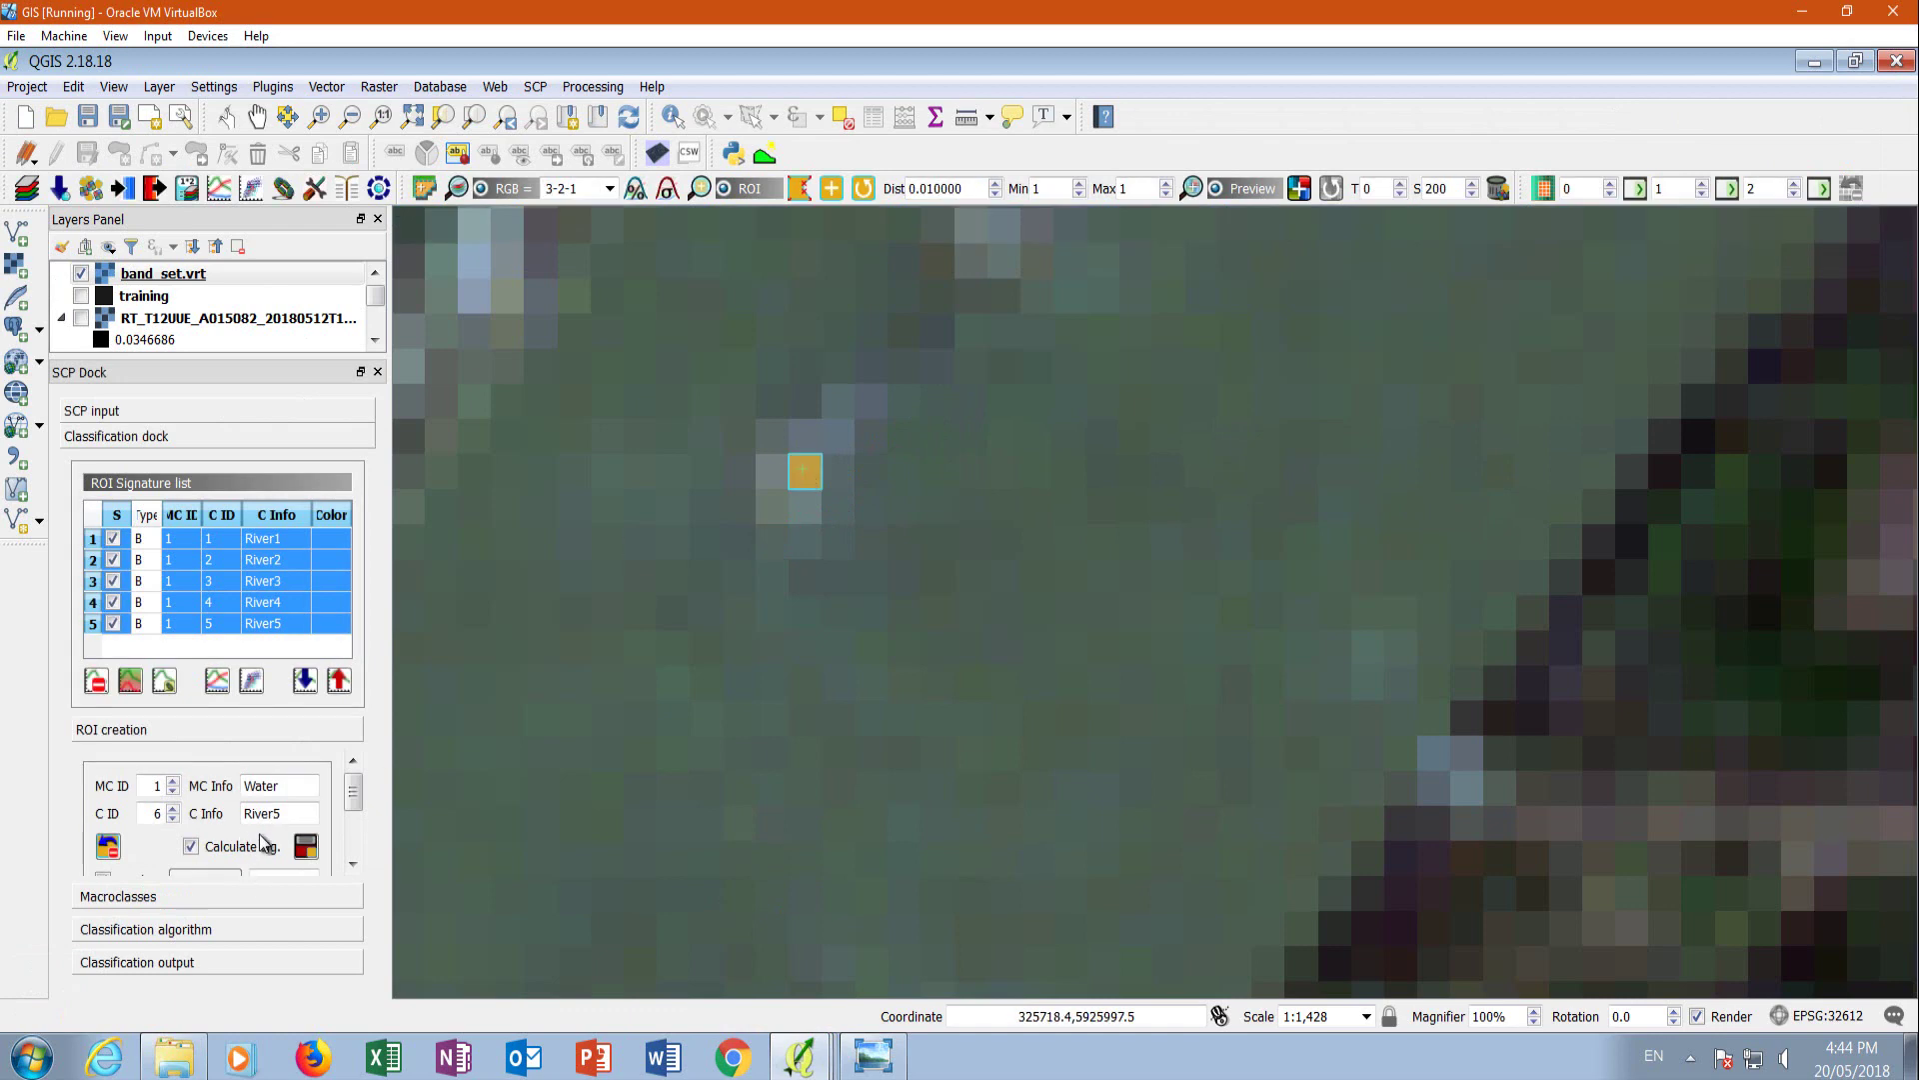
pyautogui.write('6')
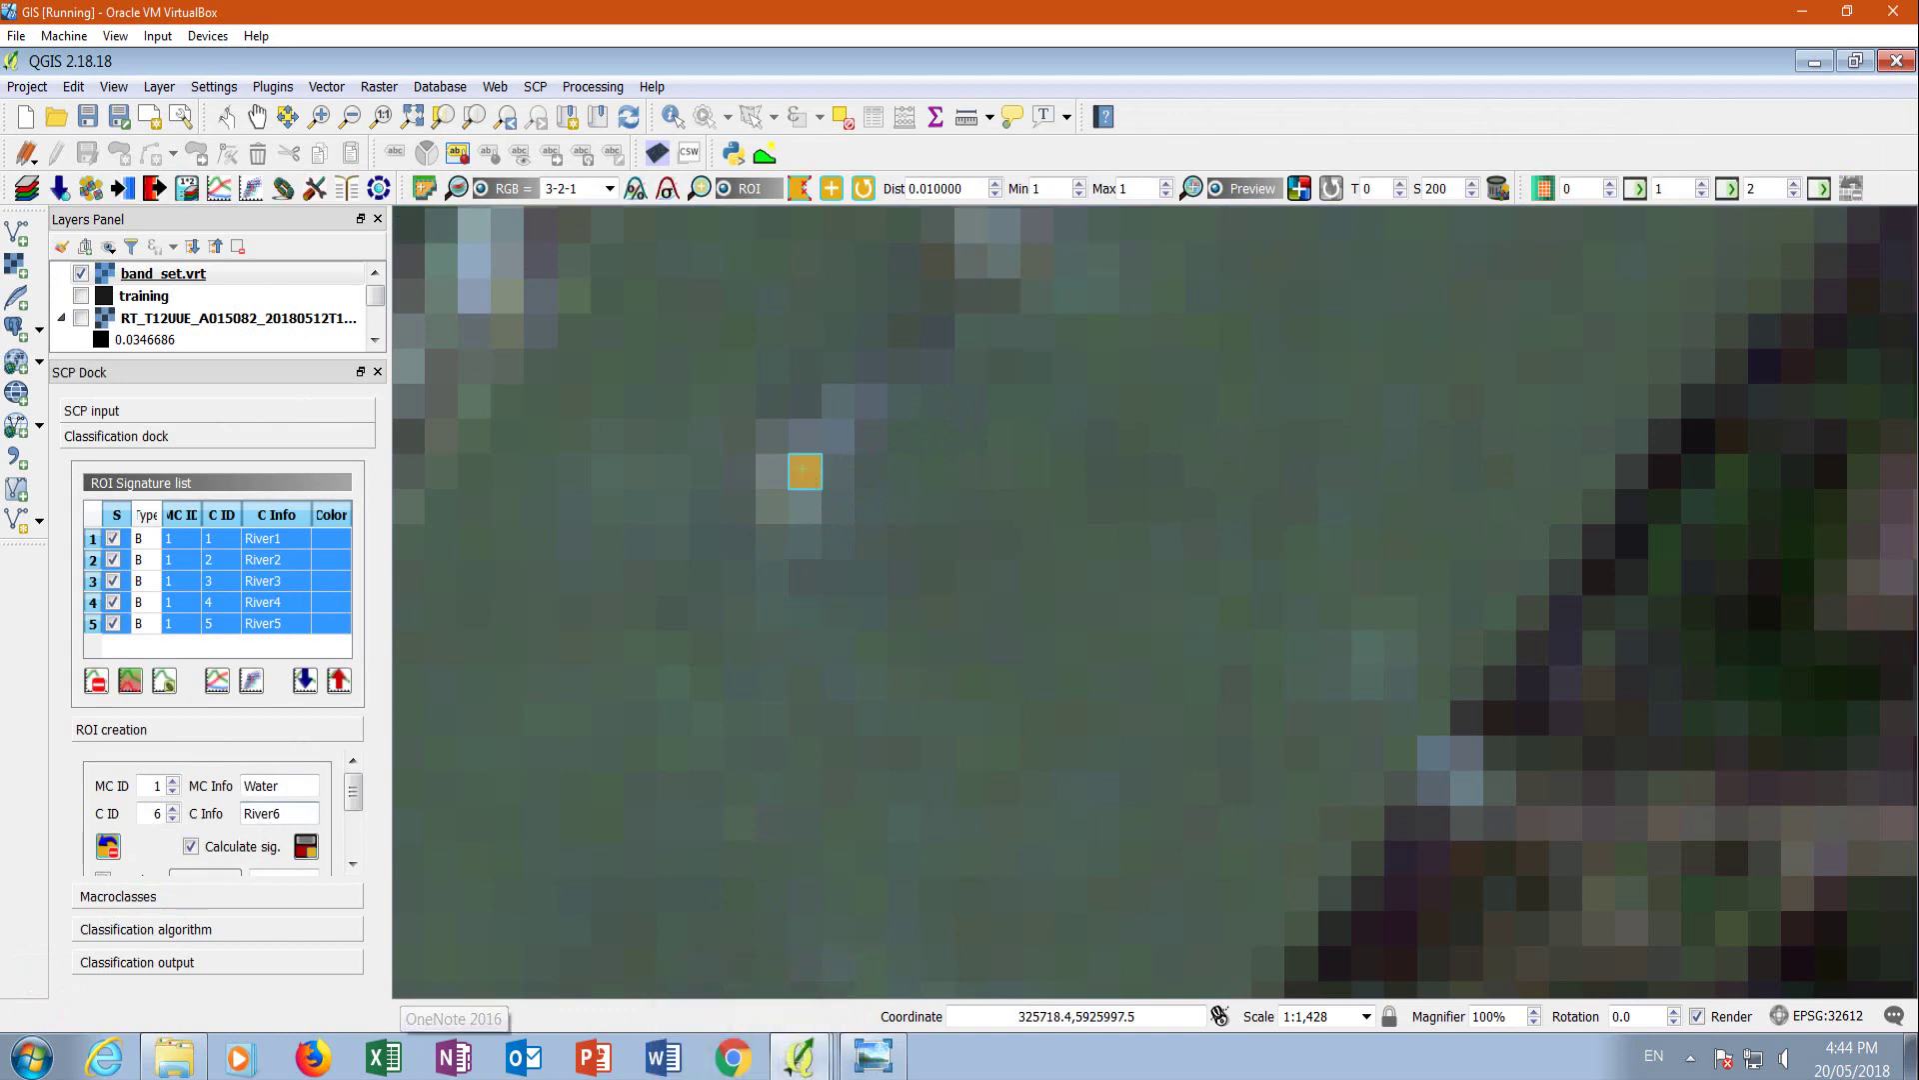
pyautogui.click(305, 848)
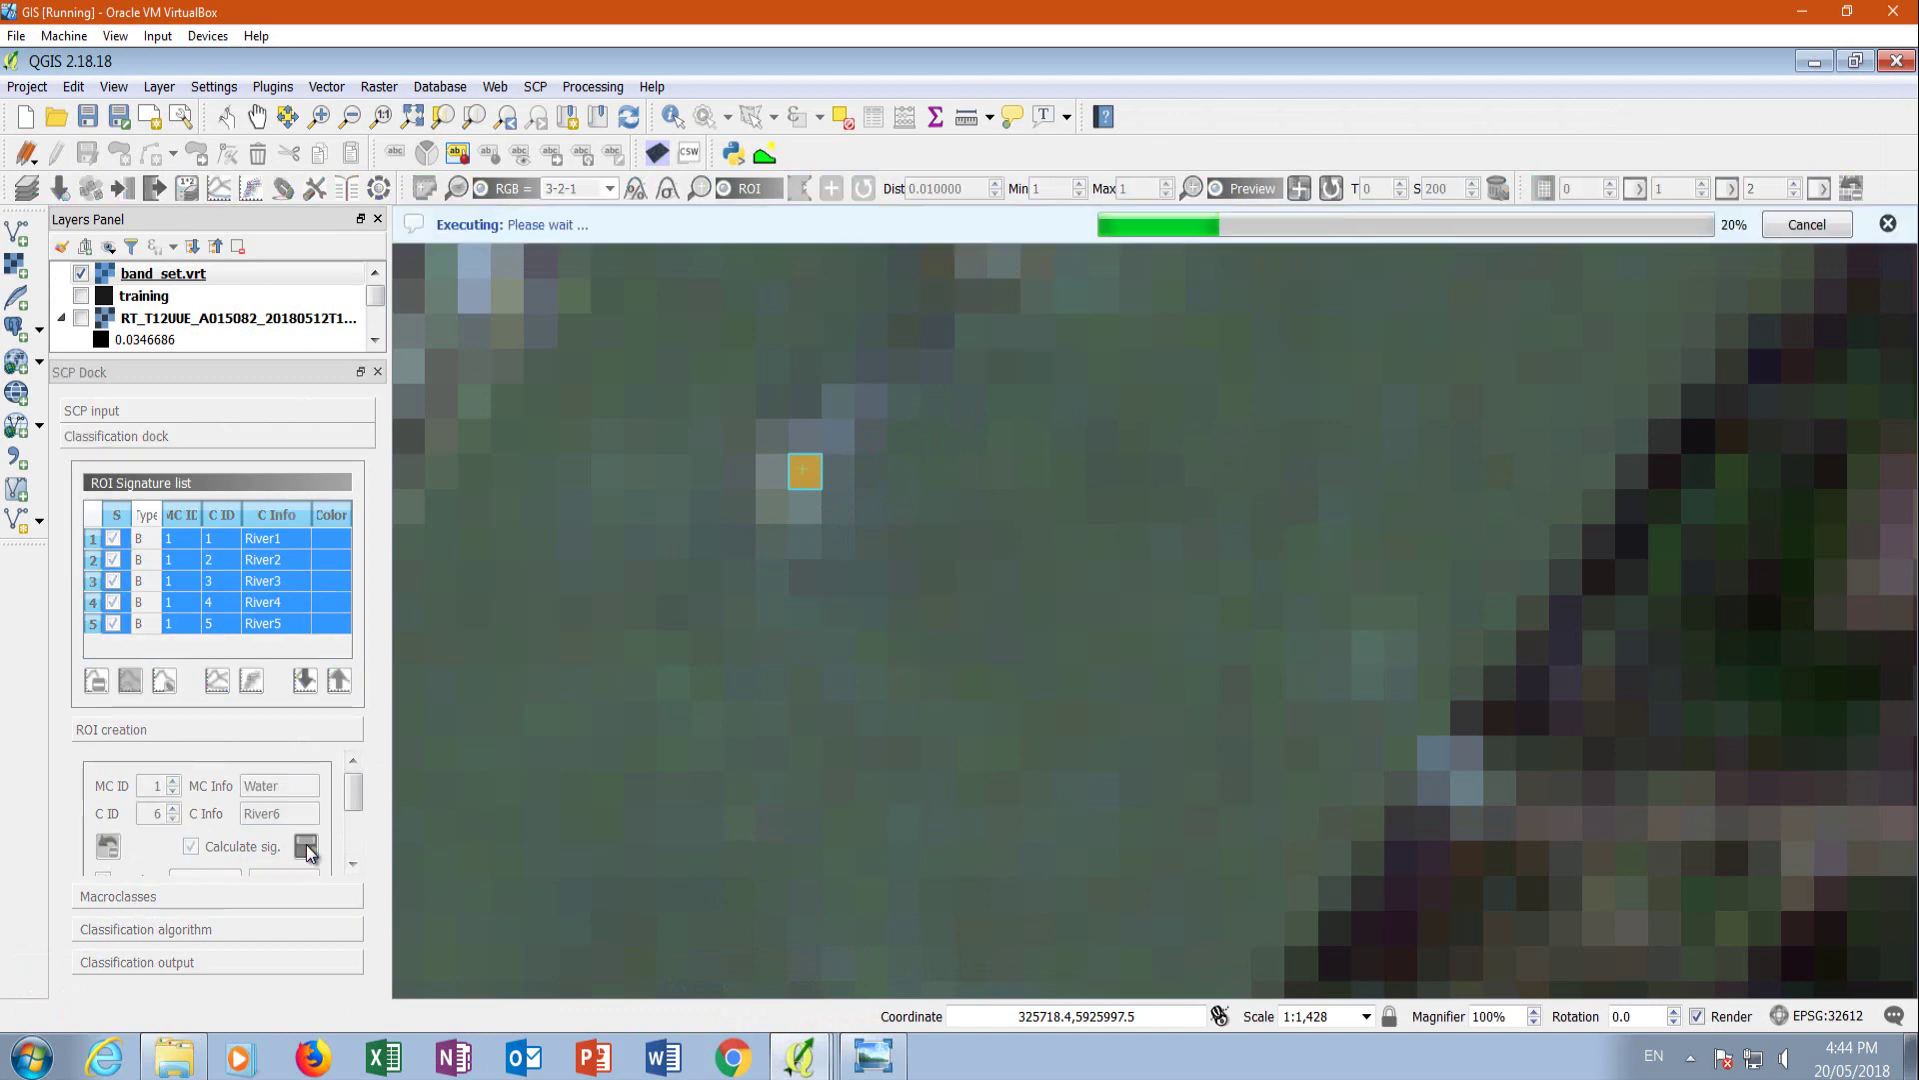
# Add the River6 signature to the spectral plot by plotting River1 to River6 together.
pyautogui.click(99, 540)
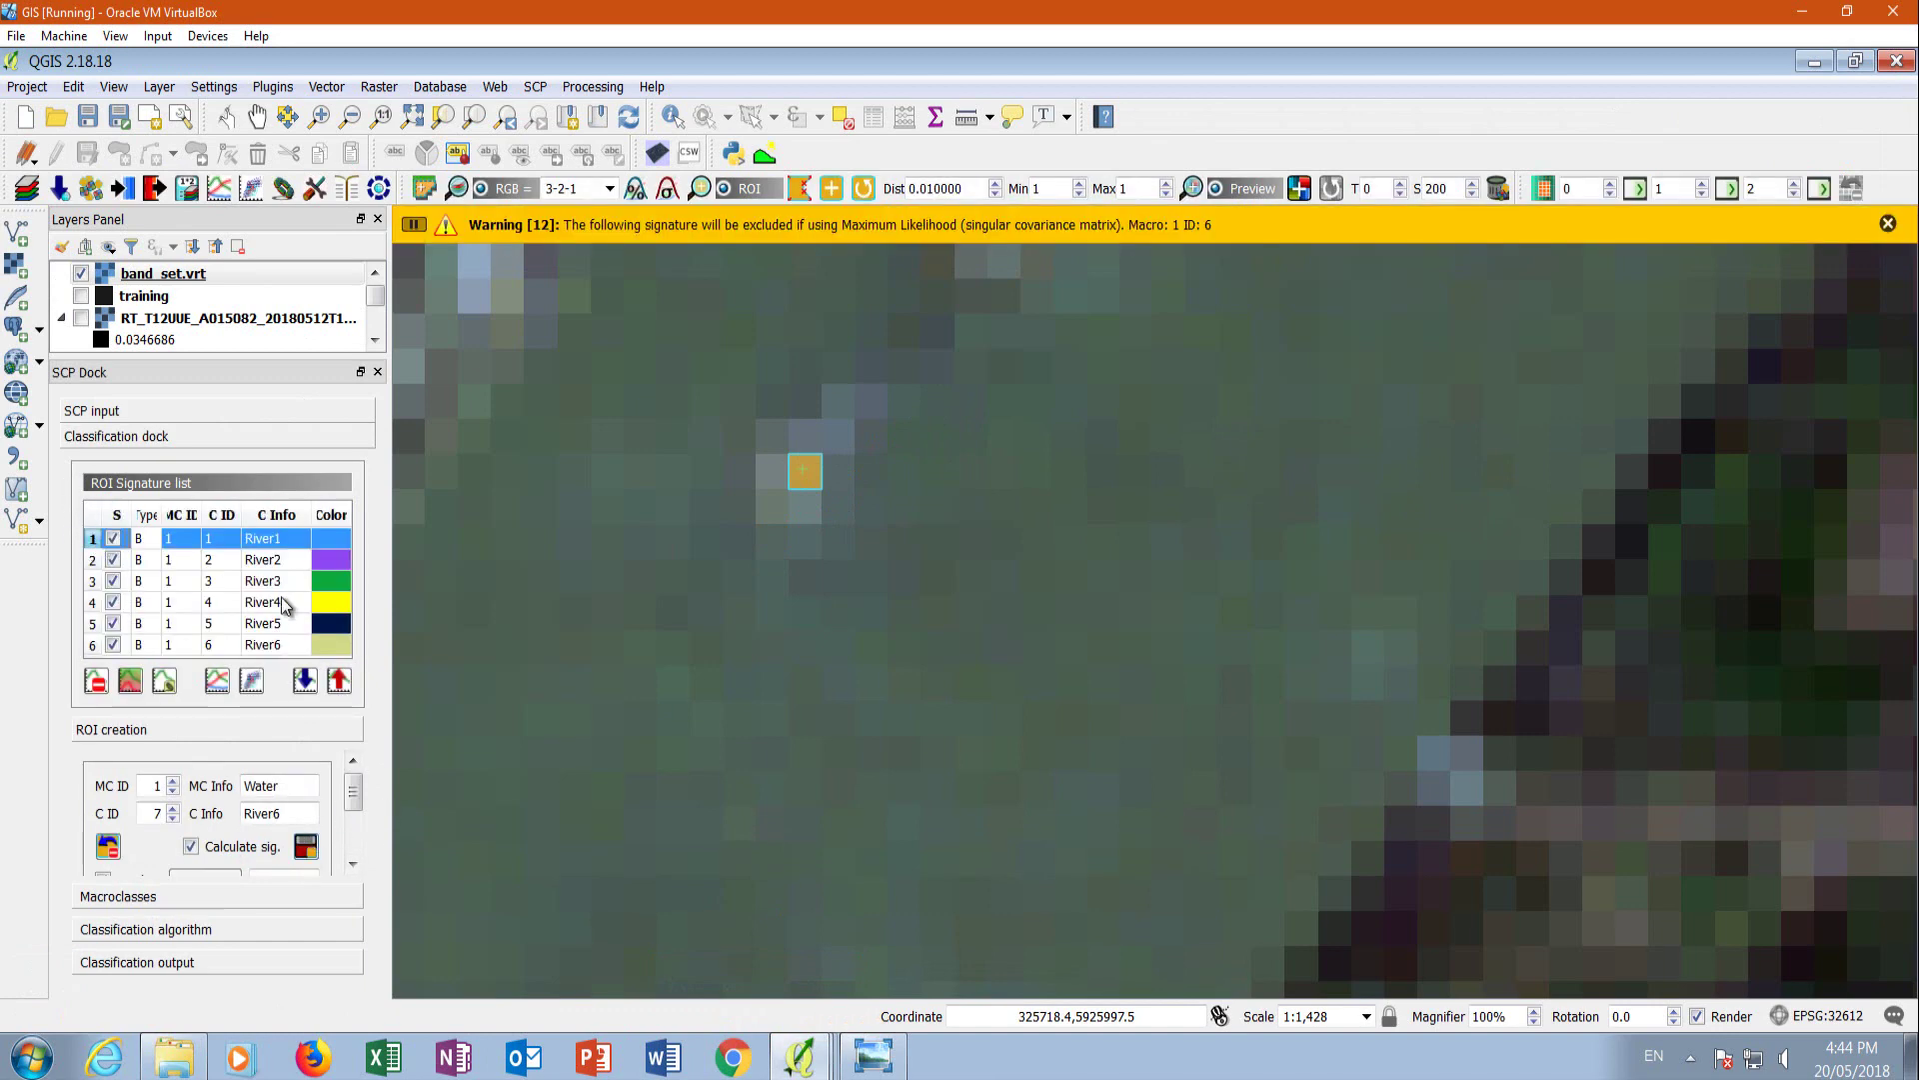
pyautogui.keyDown('shift'); pyautogui.click(96, 646); pyautogui.keyUp('shift')
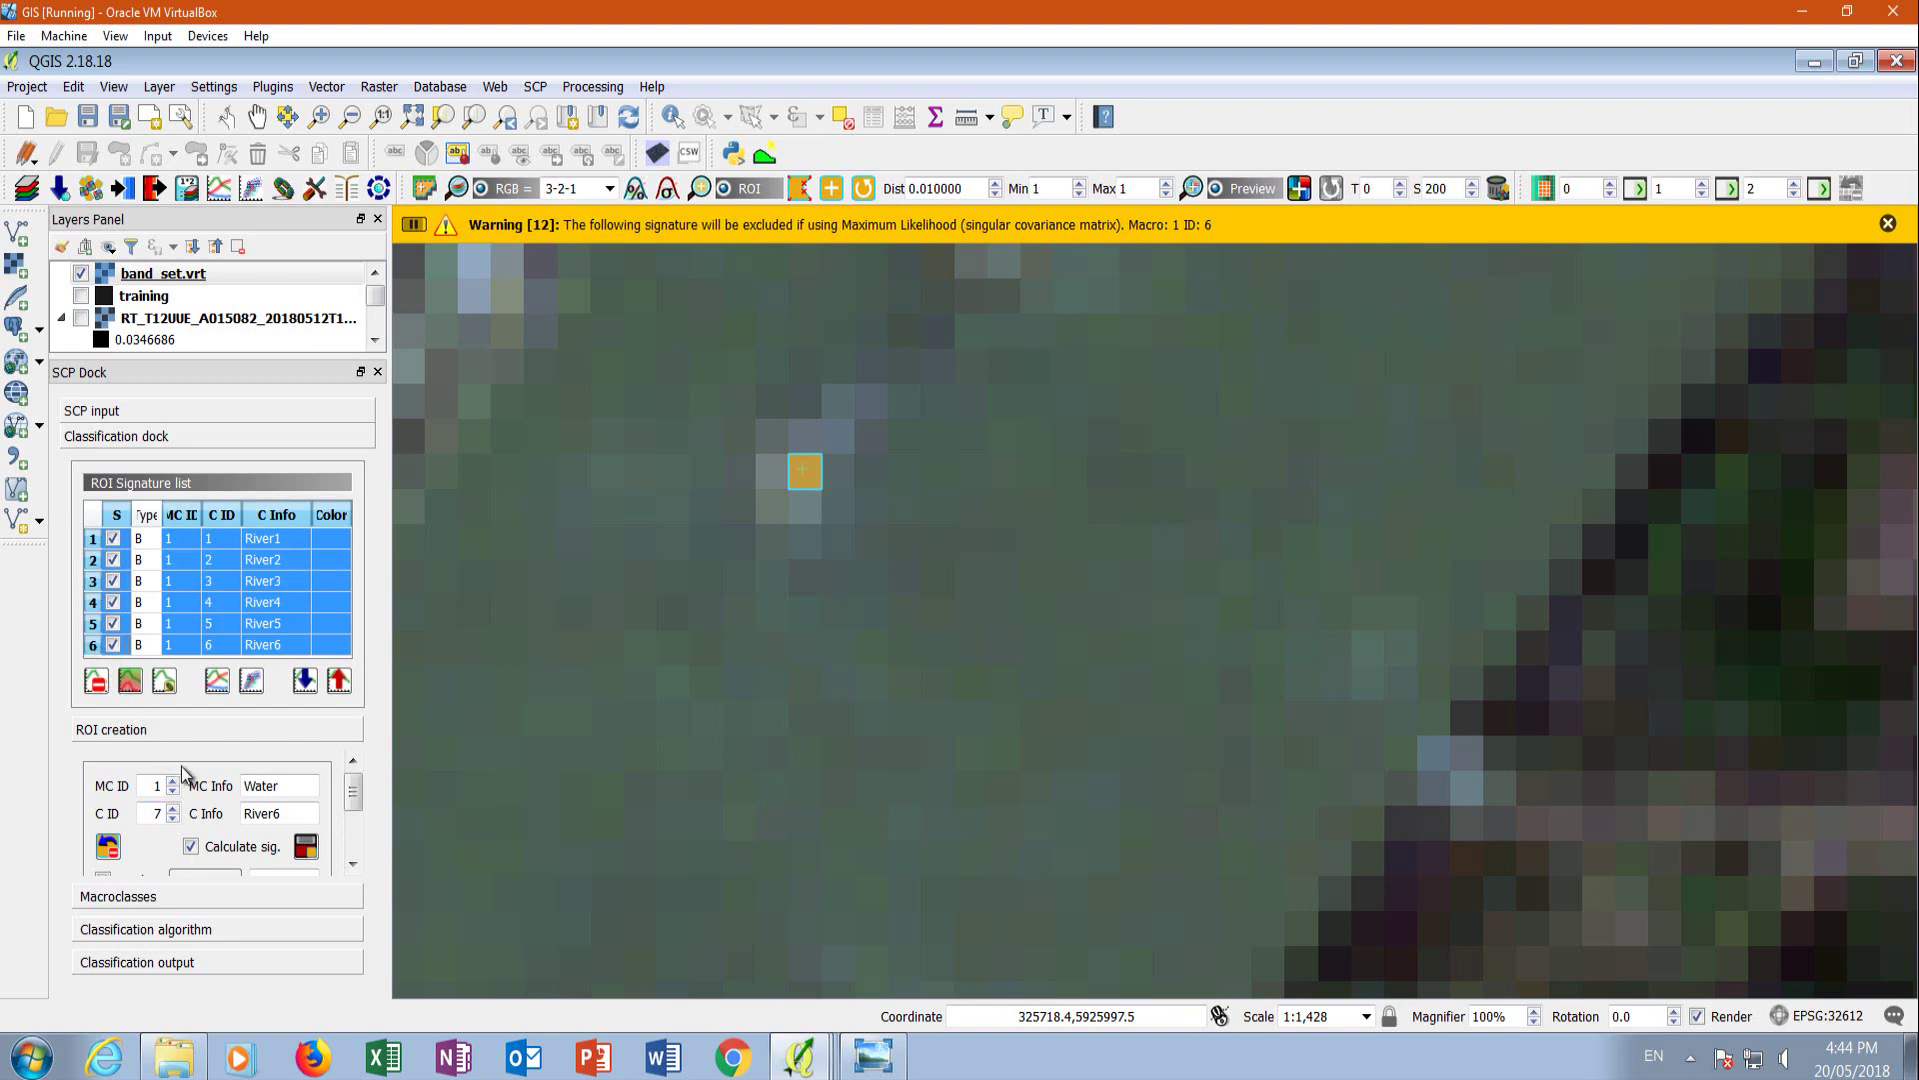
pyautogui.click(228, 688)
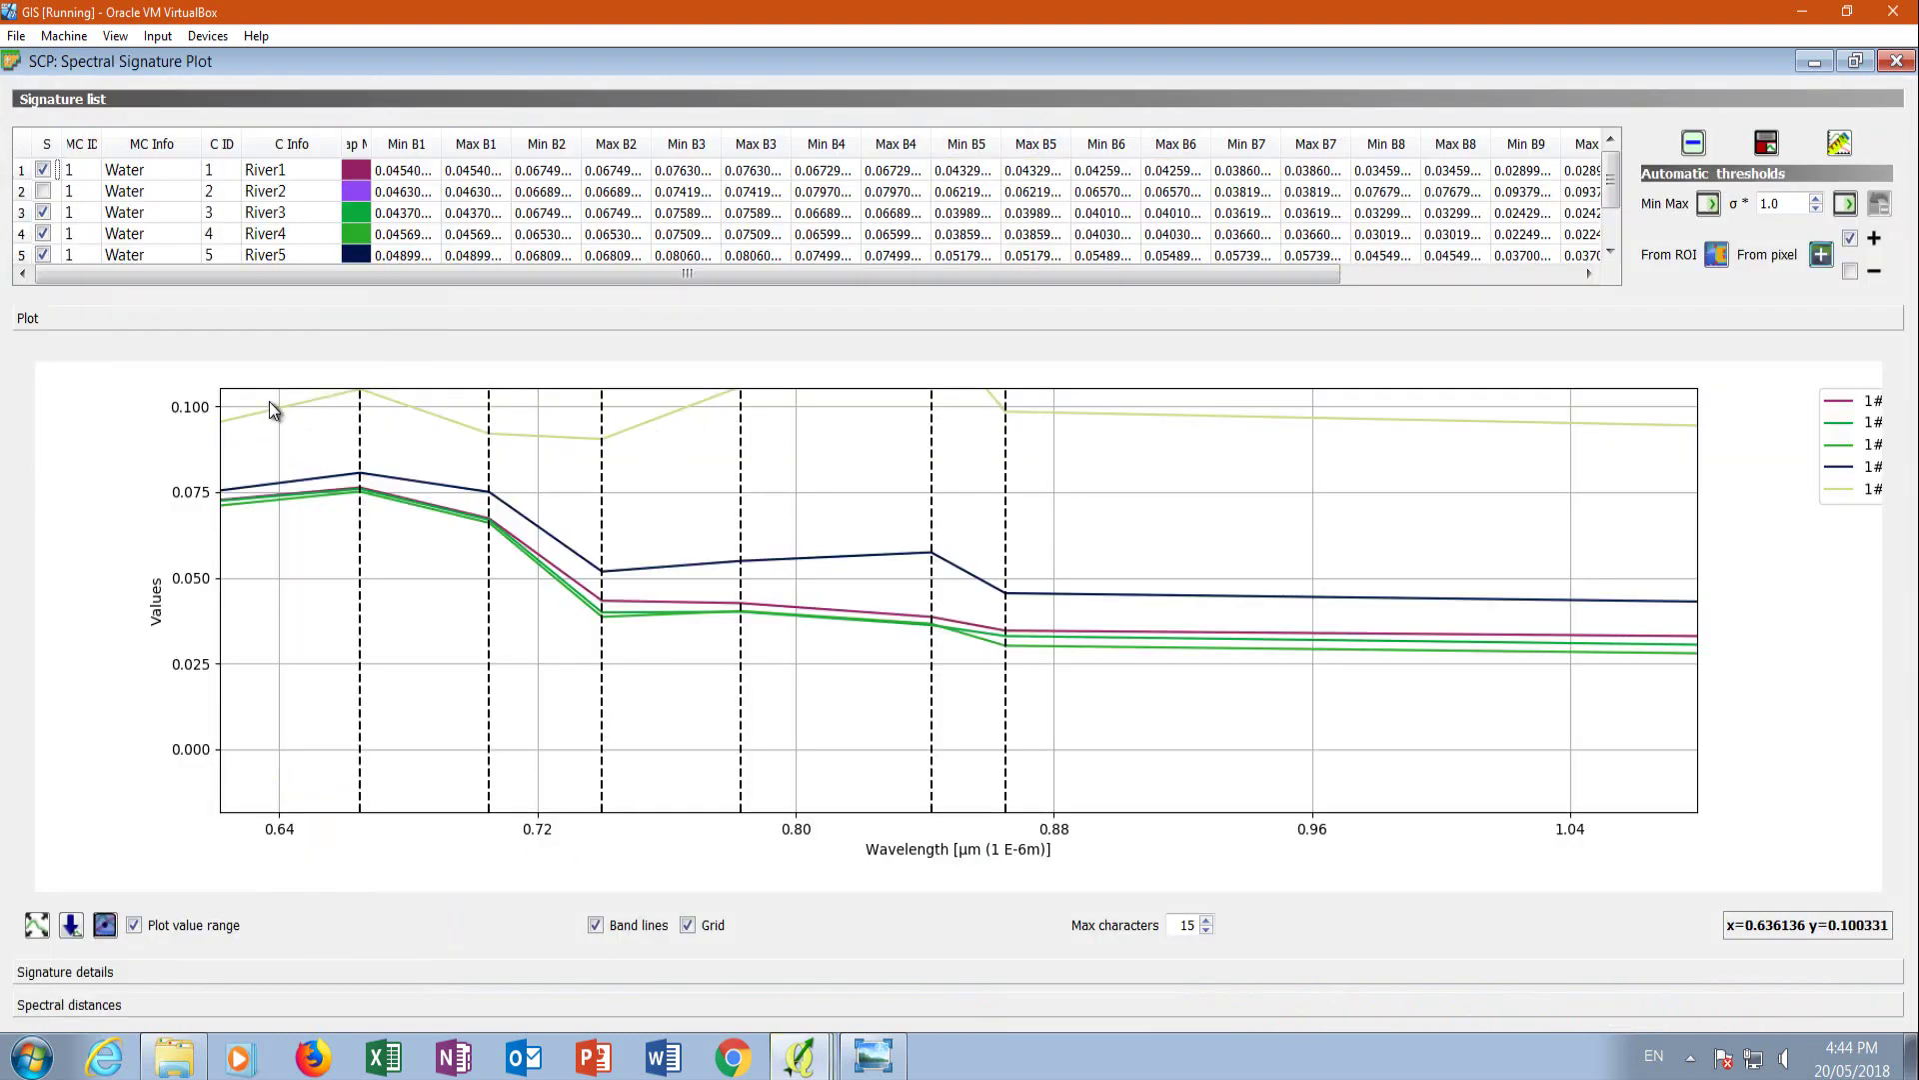
# Toggle the River6 curve off and on and widen the plot range to compare it with the other river signatures.
pyautogui.scroll(-1, 1546, 228)
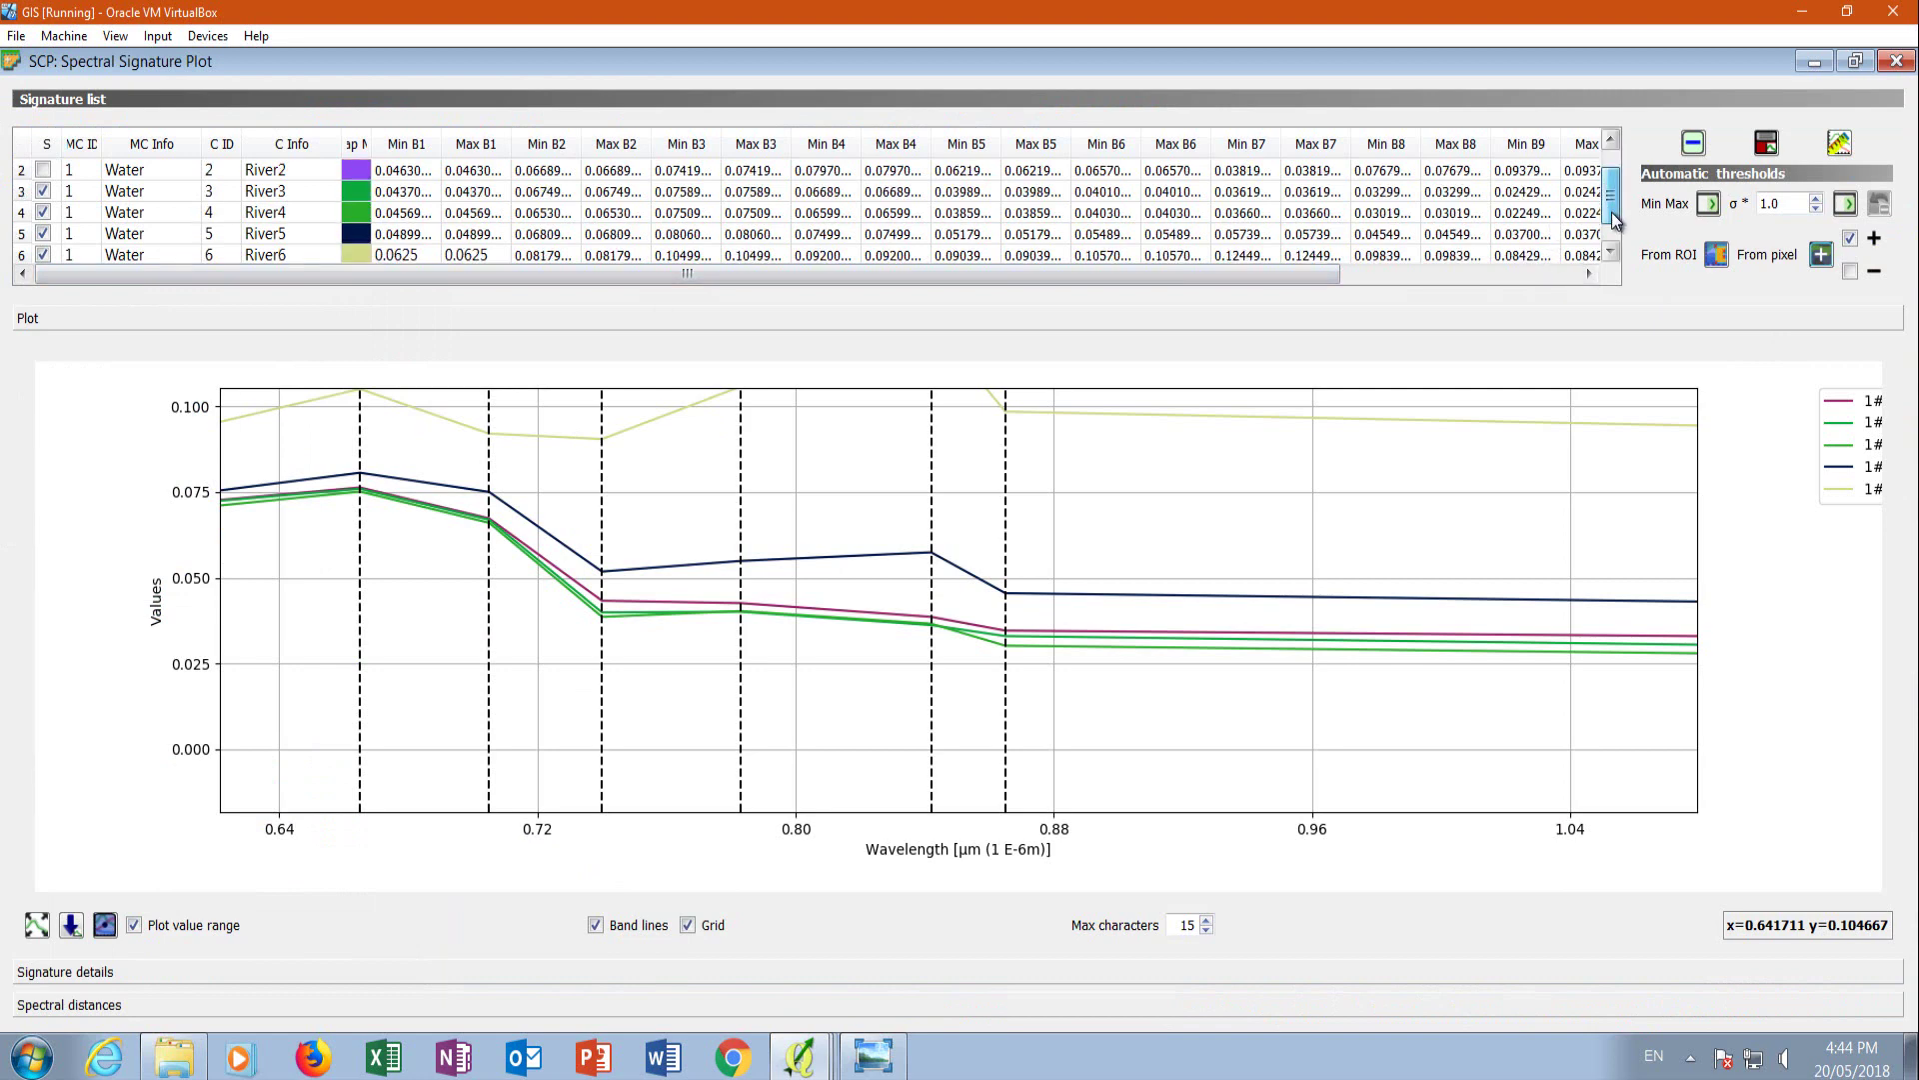
pyautogui.click(43, 256)
pyautogui.click(43, 256)
pyautogui.click(43, 253)
pyautogui.click(43, 253)
pyautogui.scroll(-2, 892, 640)
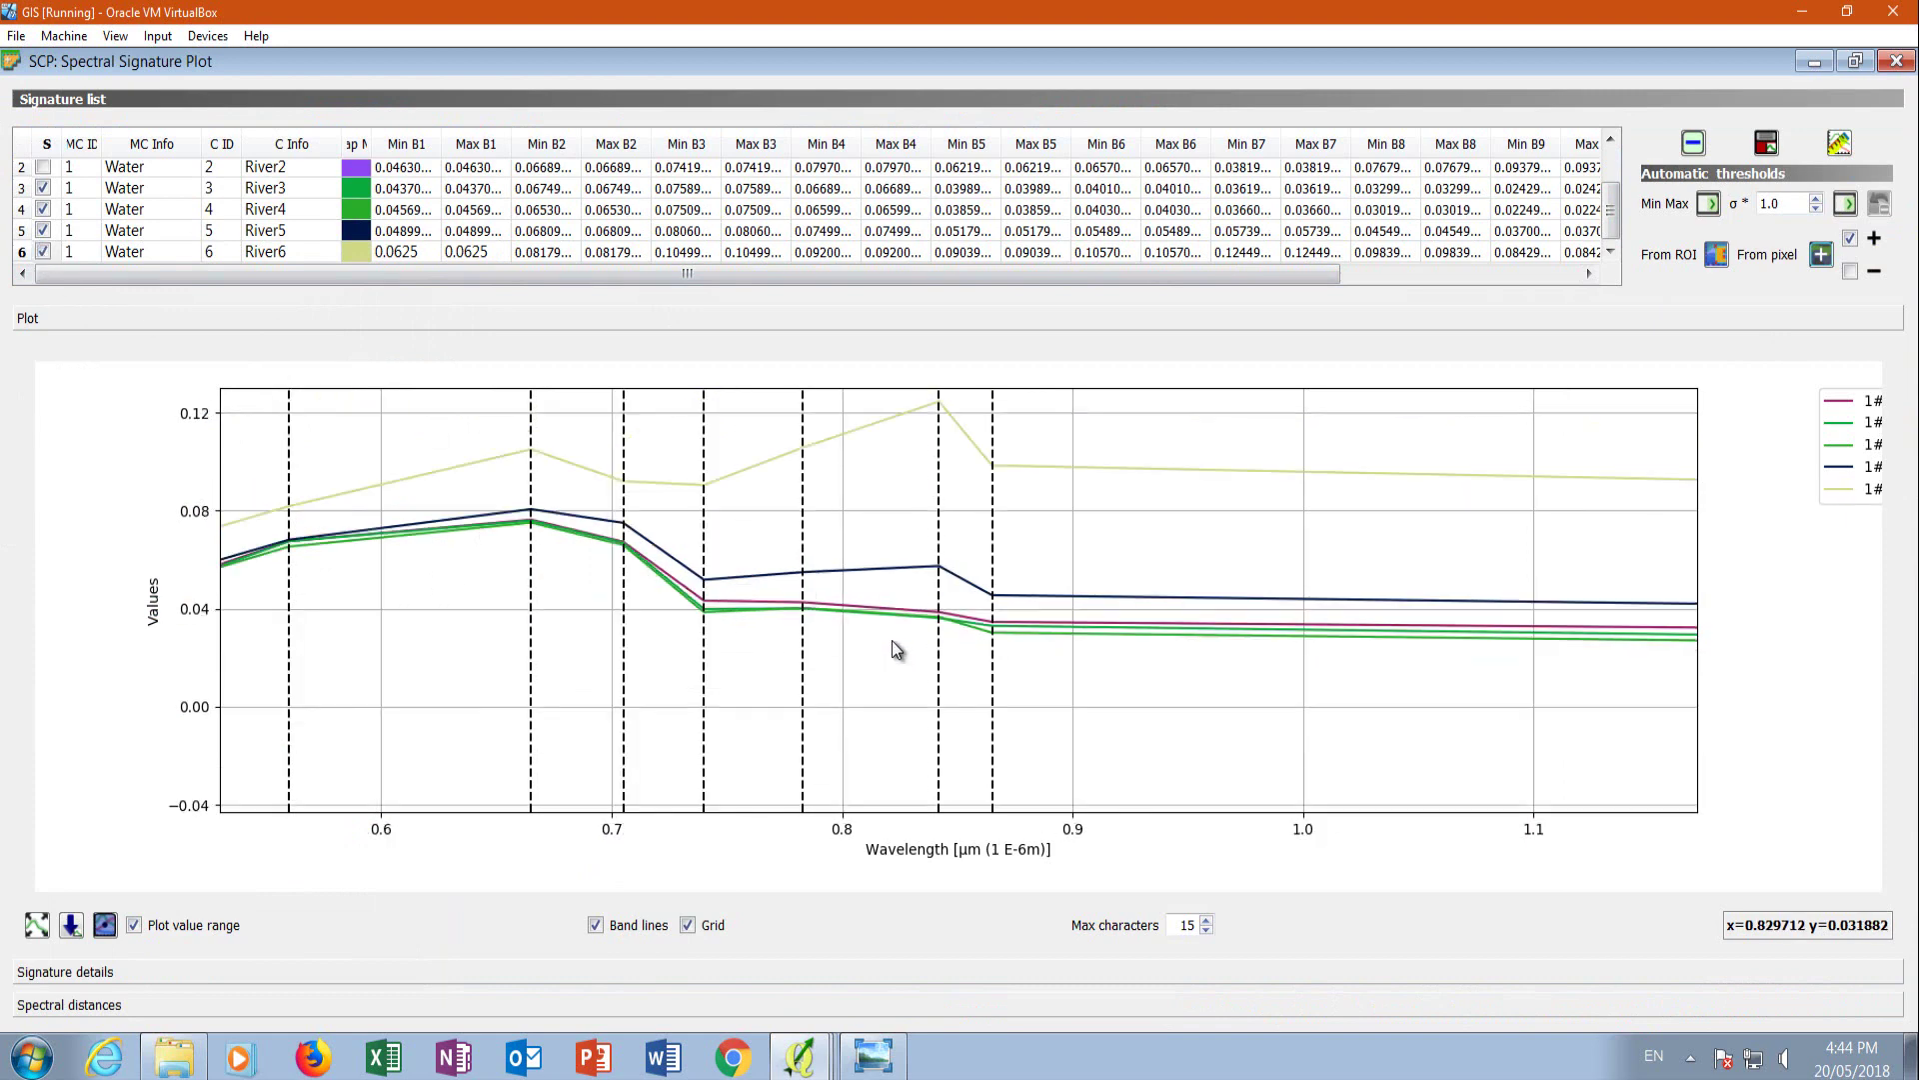
pyautogui.scroll(-1, 894, 629)
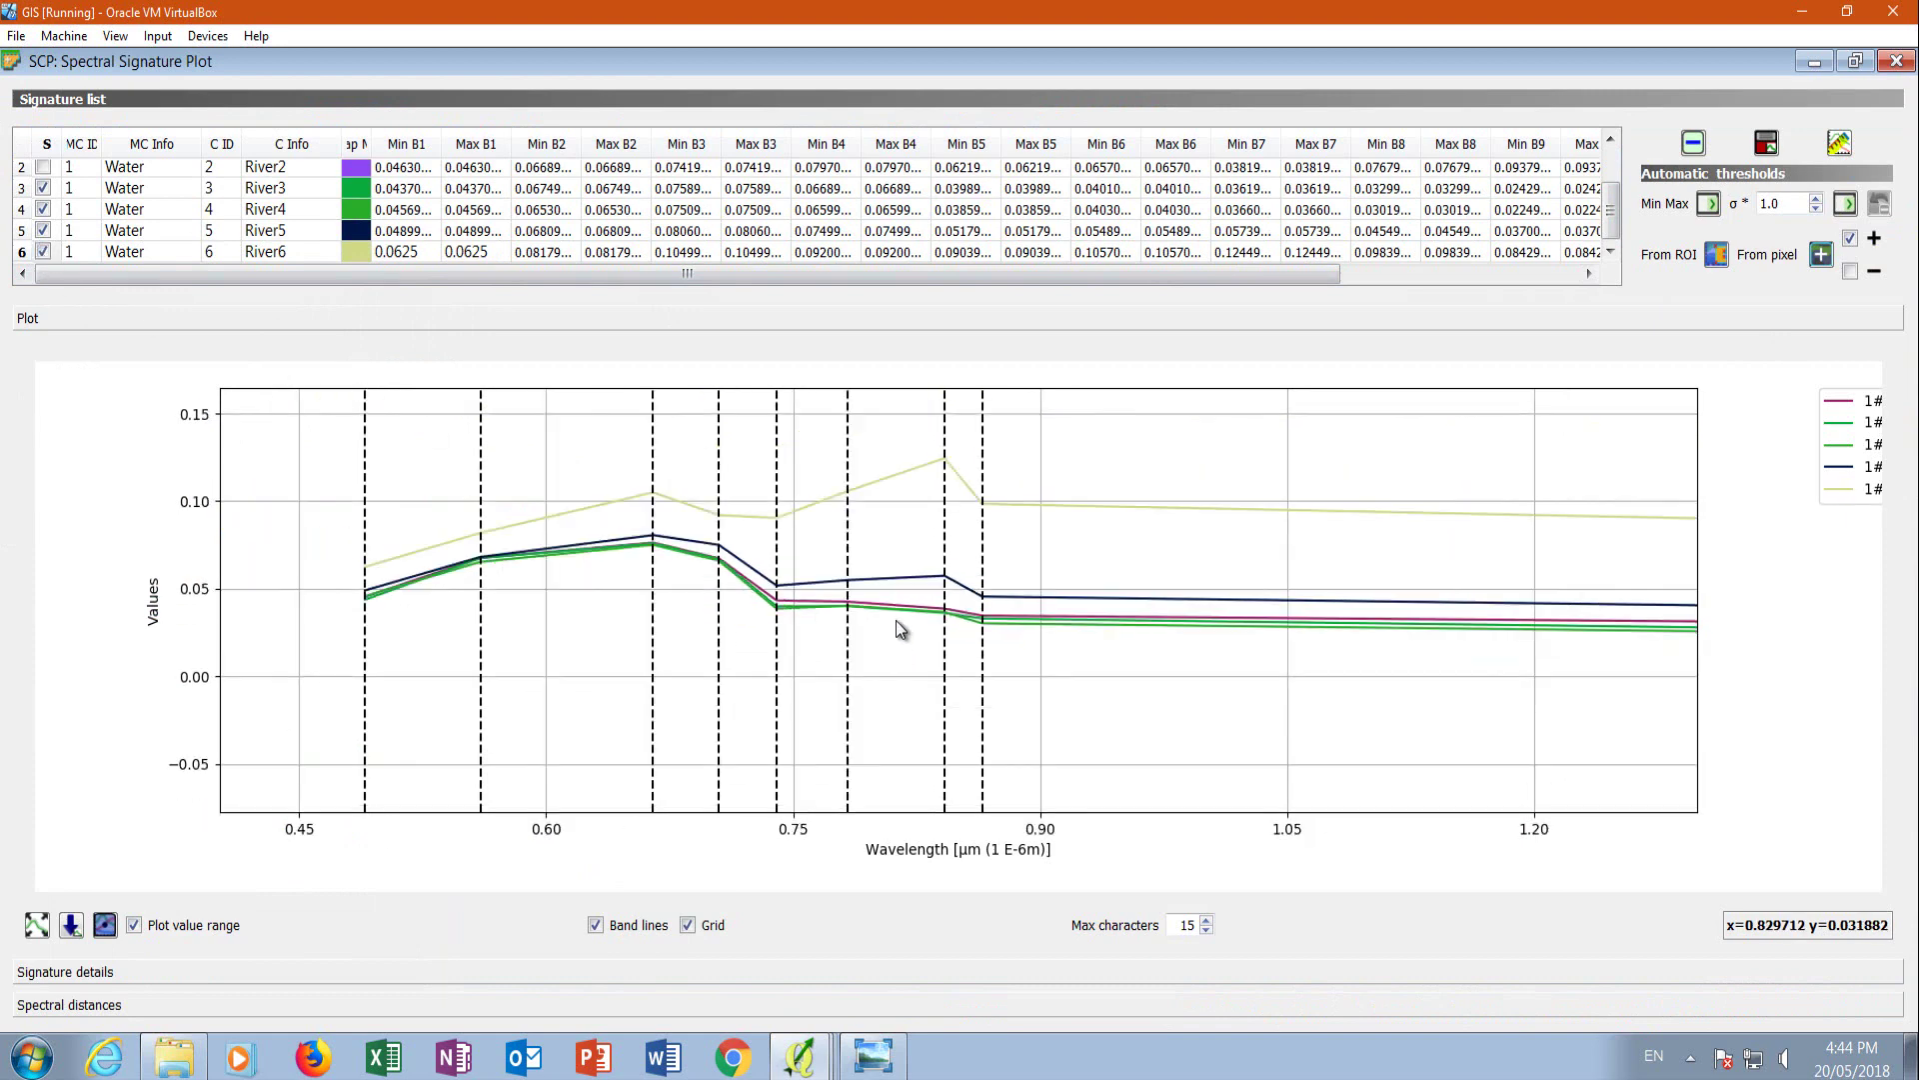
pyautogui.click(43, 252)
pyautogui.click(43, 252)
pyautogui.click(42, 252)
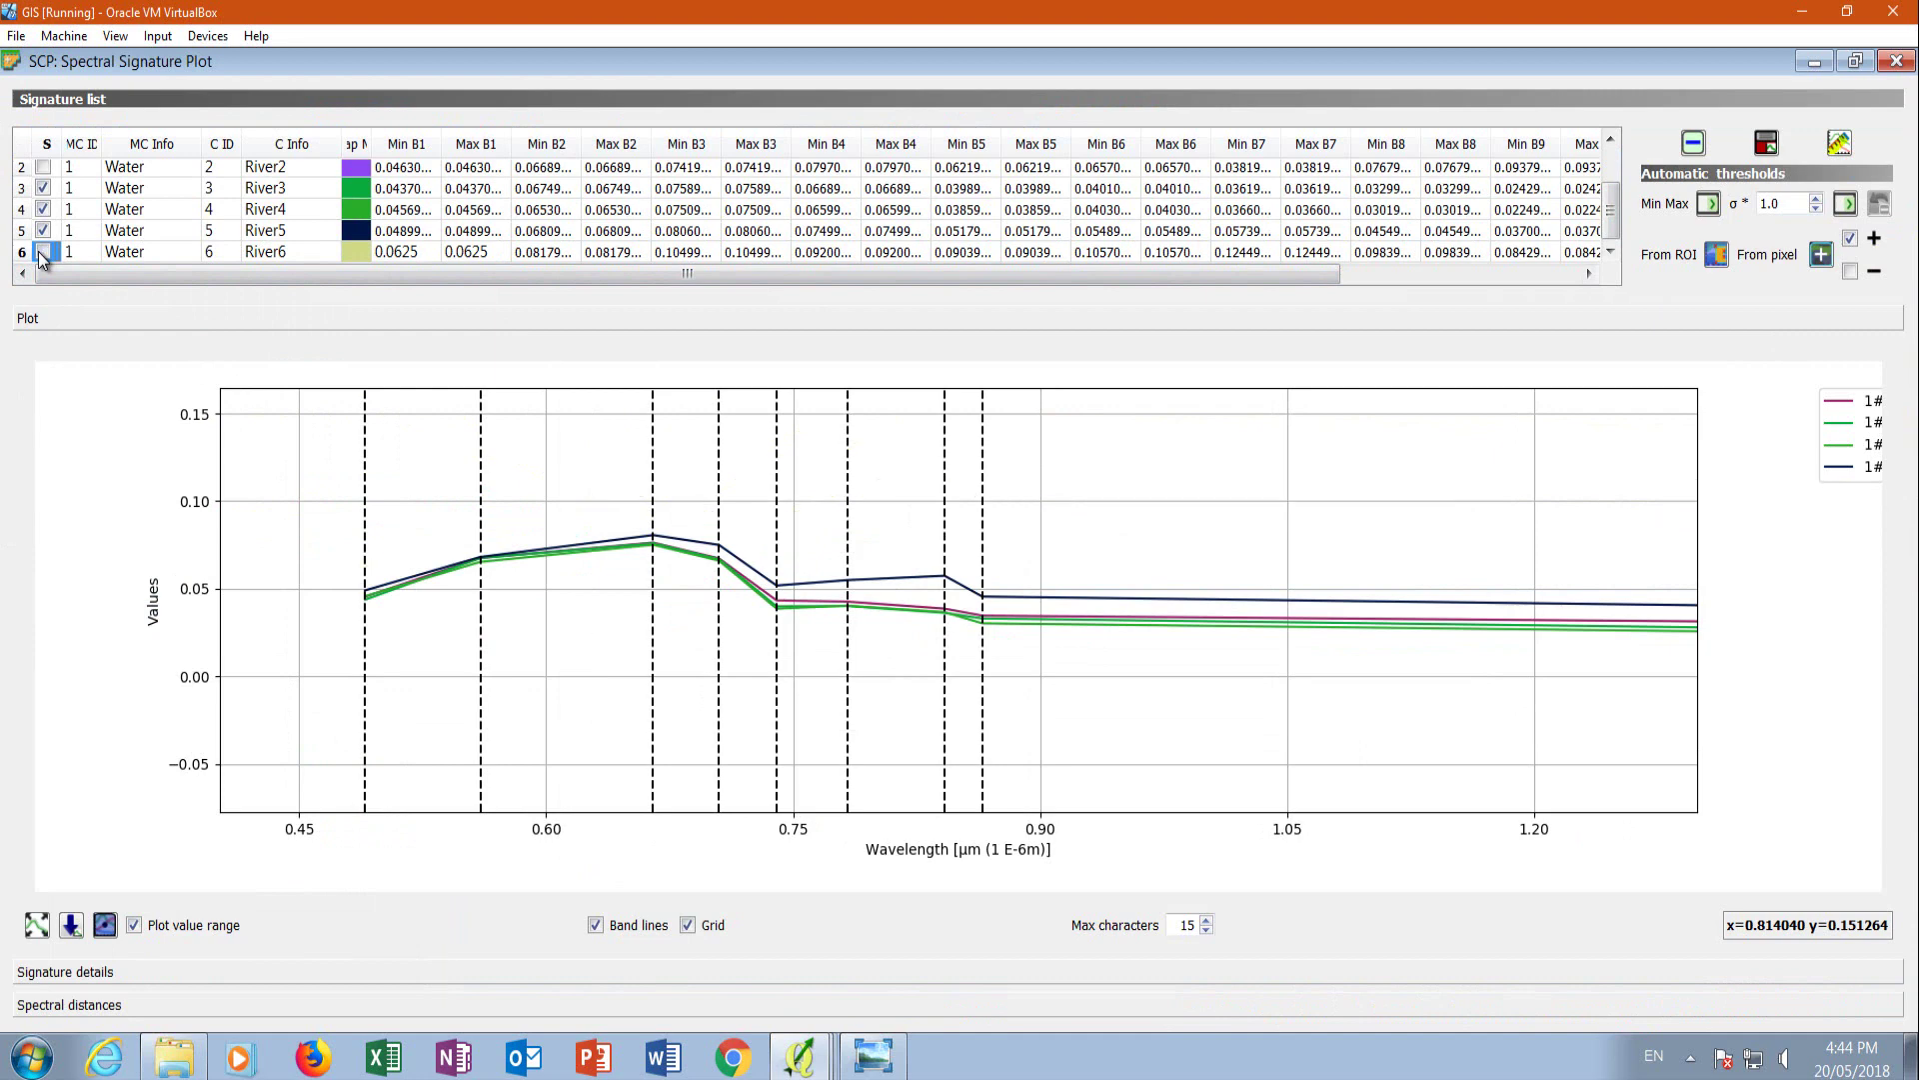
pyautogui.click(42, 252)
# Return to the QGIS map and examine the river from the bright patch down to the stretch beside the green strip.
pyautogui.moveTo(799, 1055)
pyautogui.click(714, 920)
pyautogui.scroll(-3, 878, 535)
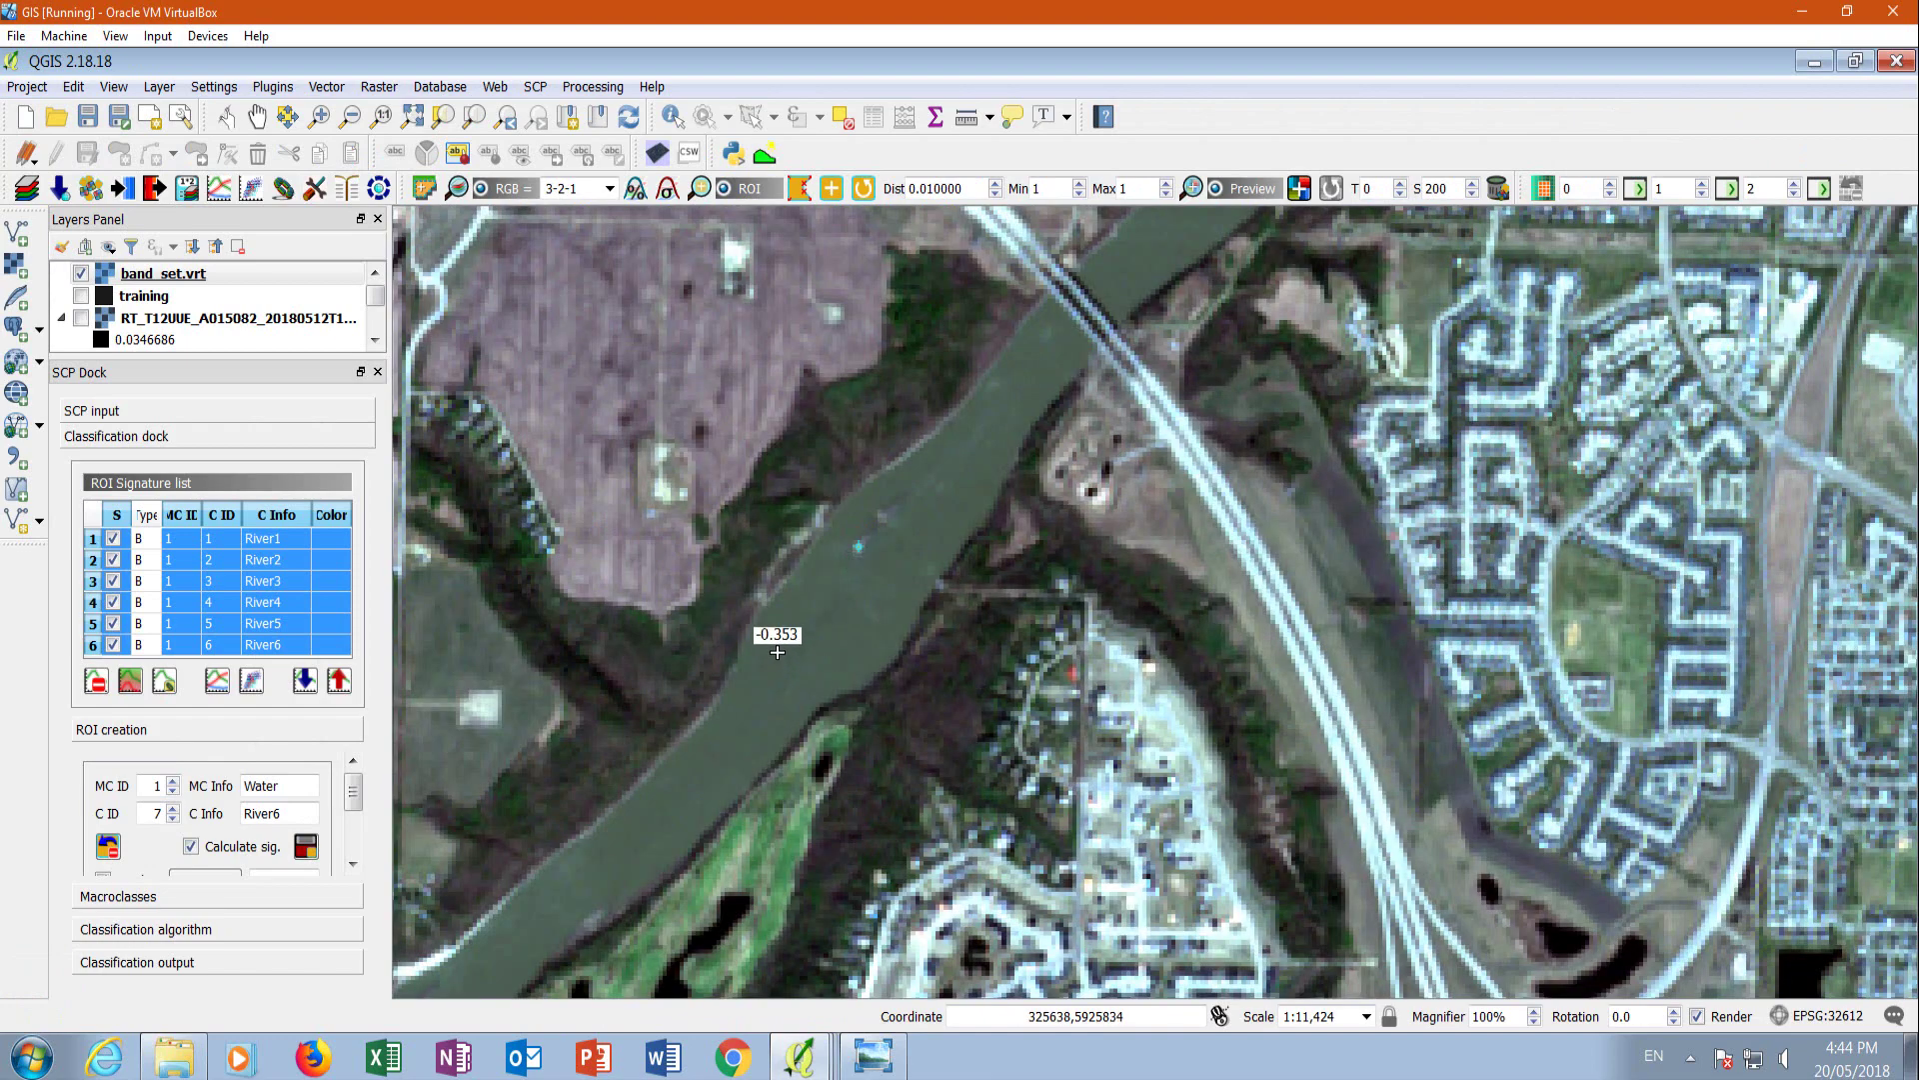
pyautogui.scroll(-1, 838, 540)
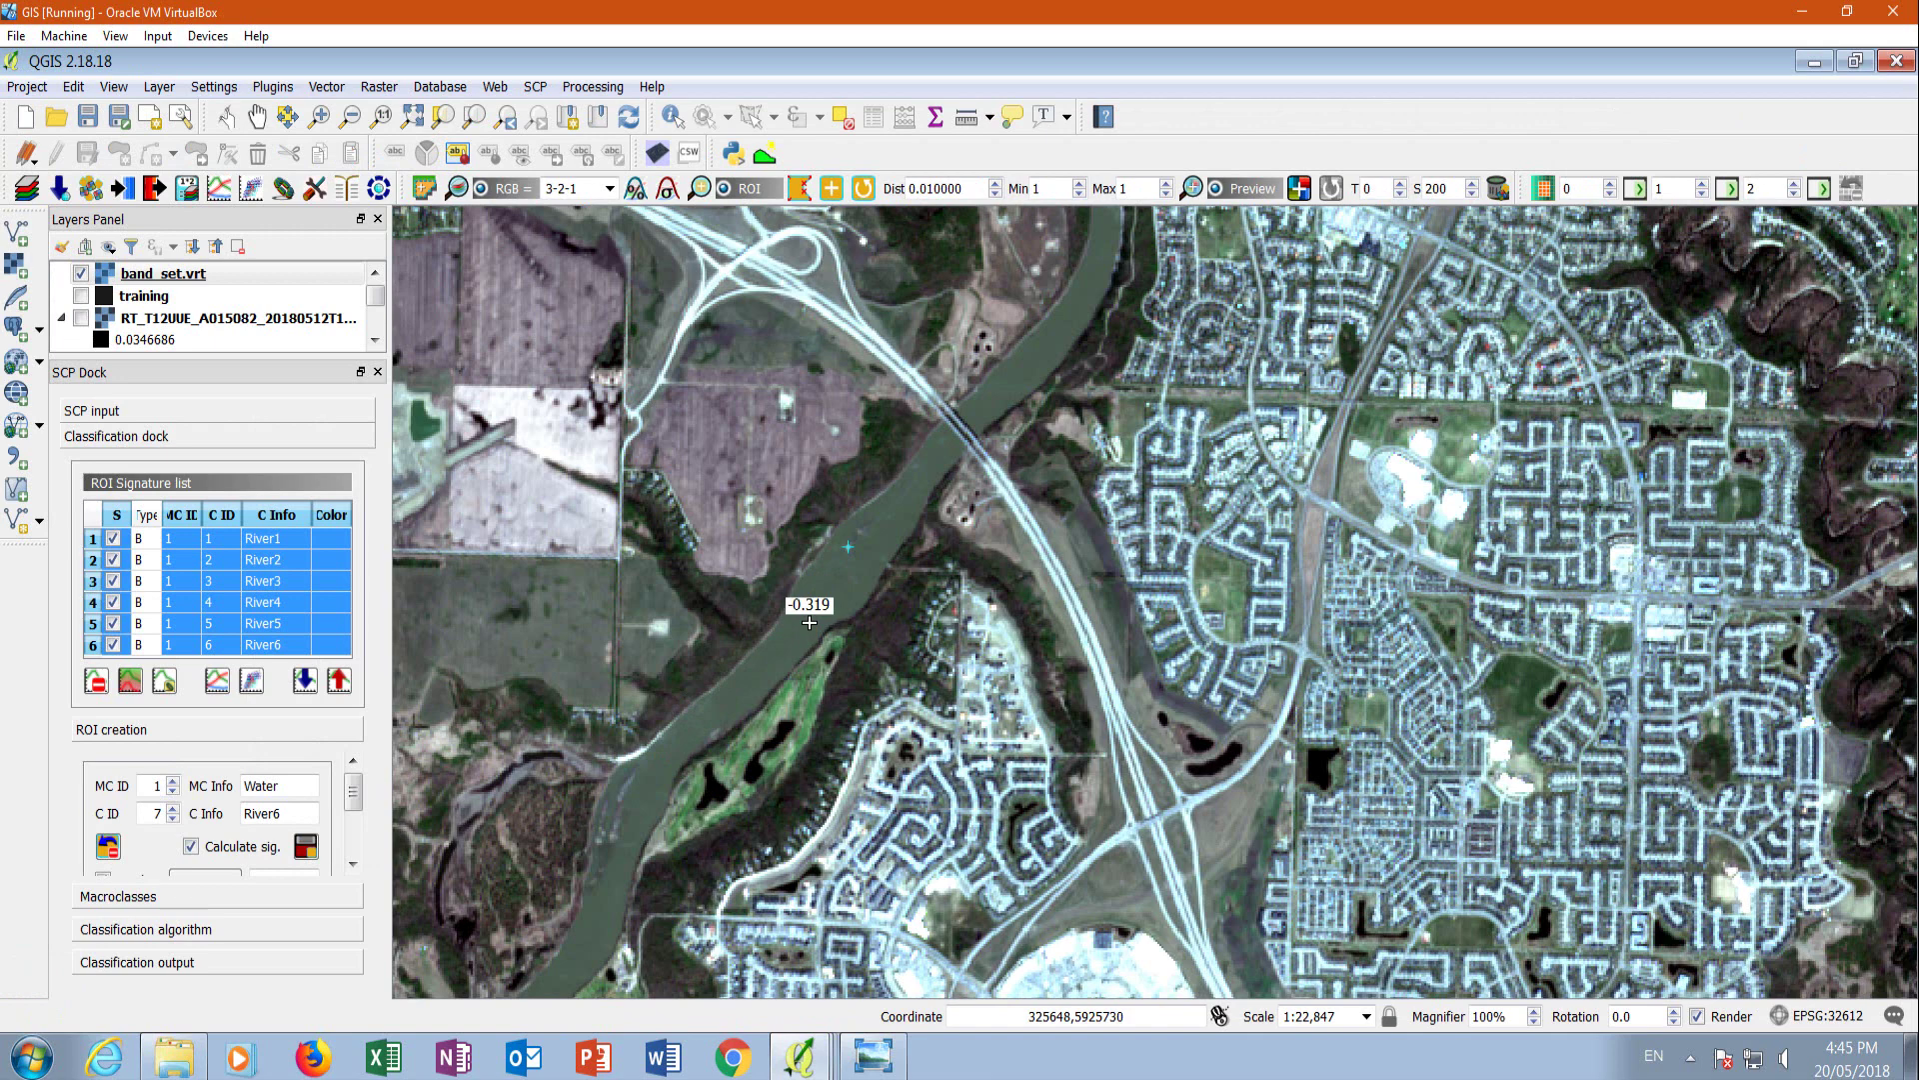
pyautogui.scroll(1, 691, 720)
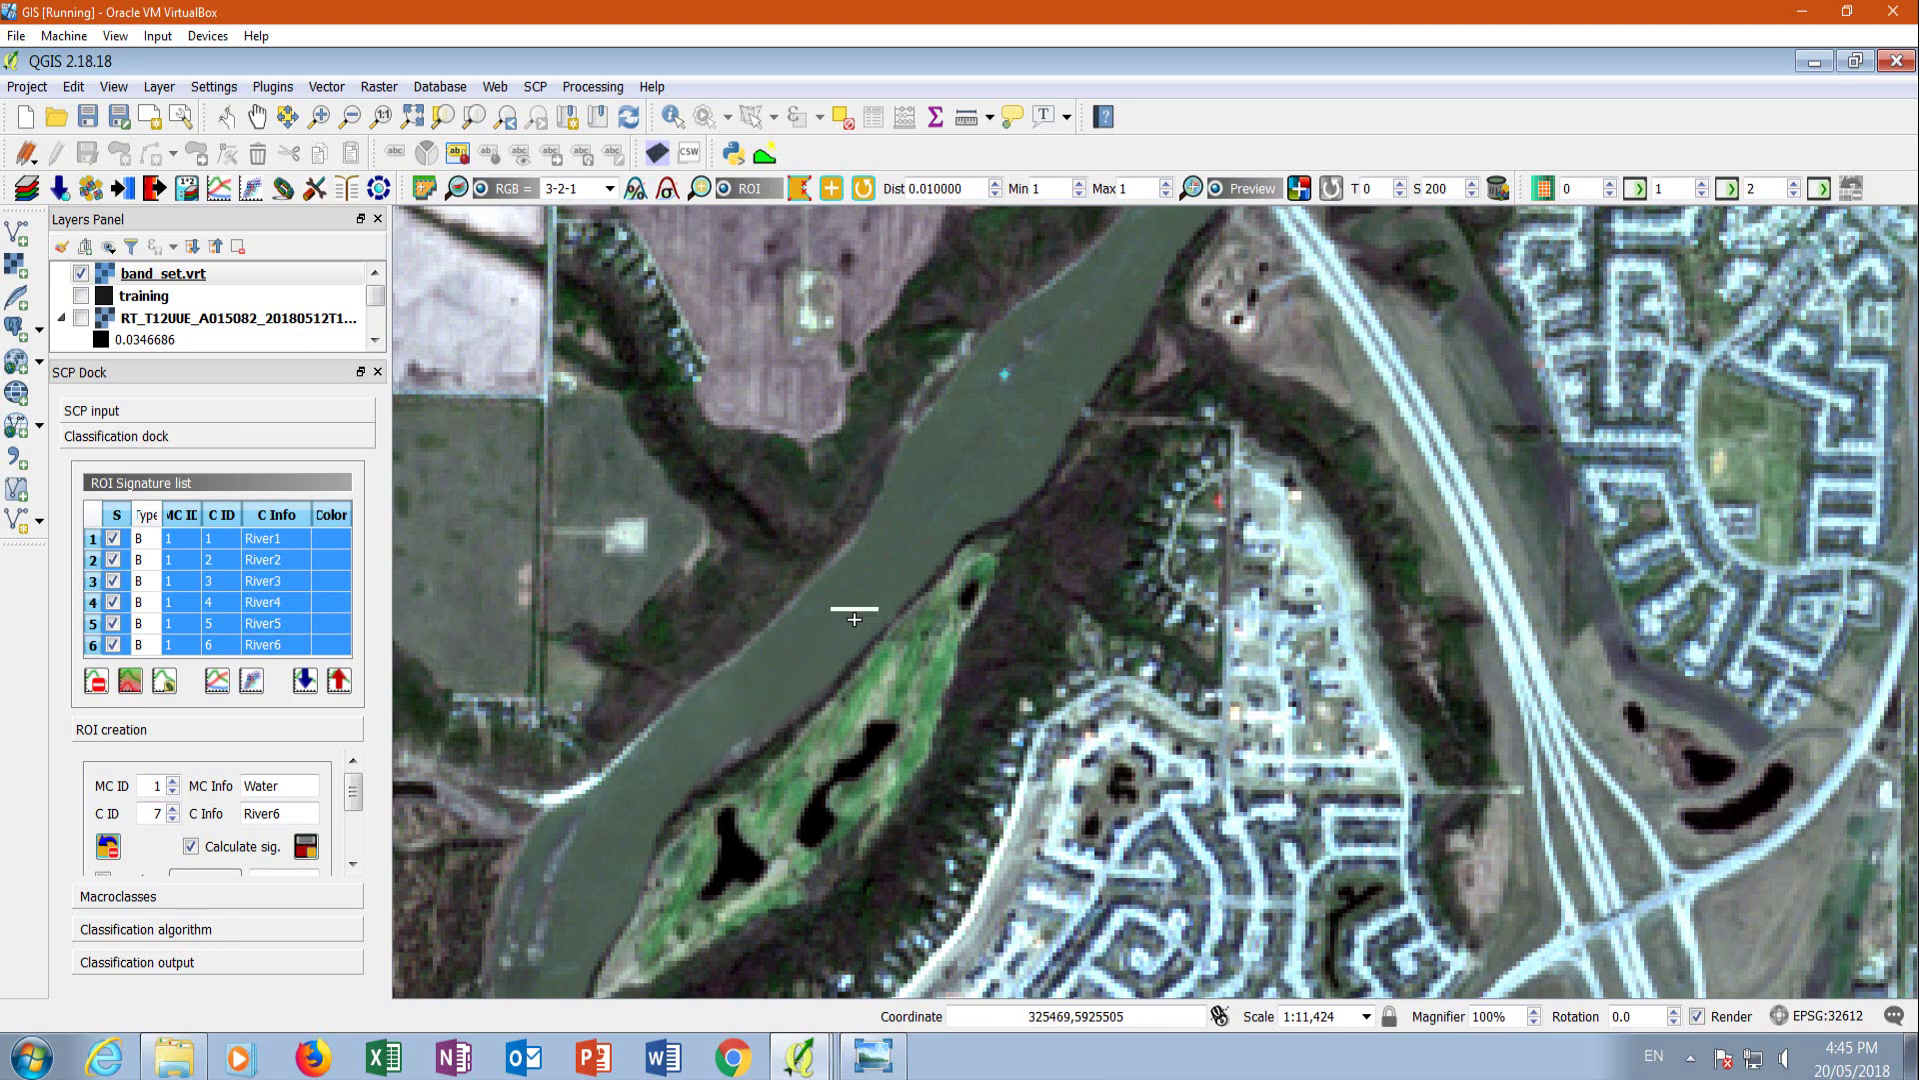
pyautogui.scroll(1, 751, 671)
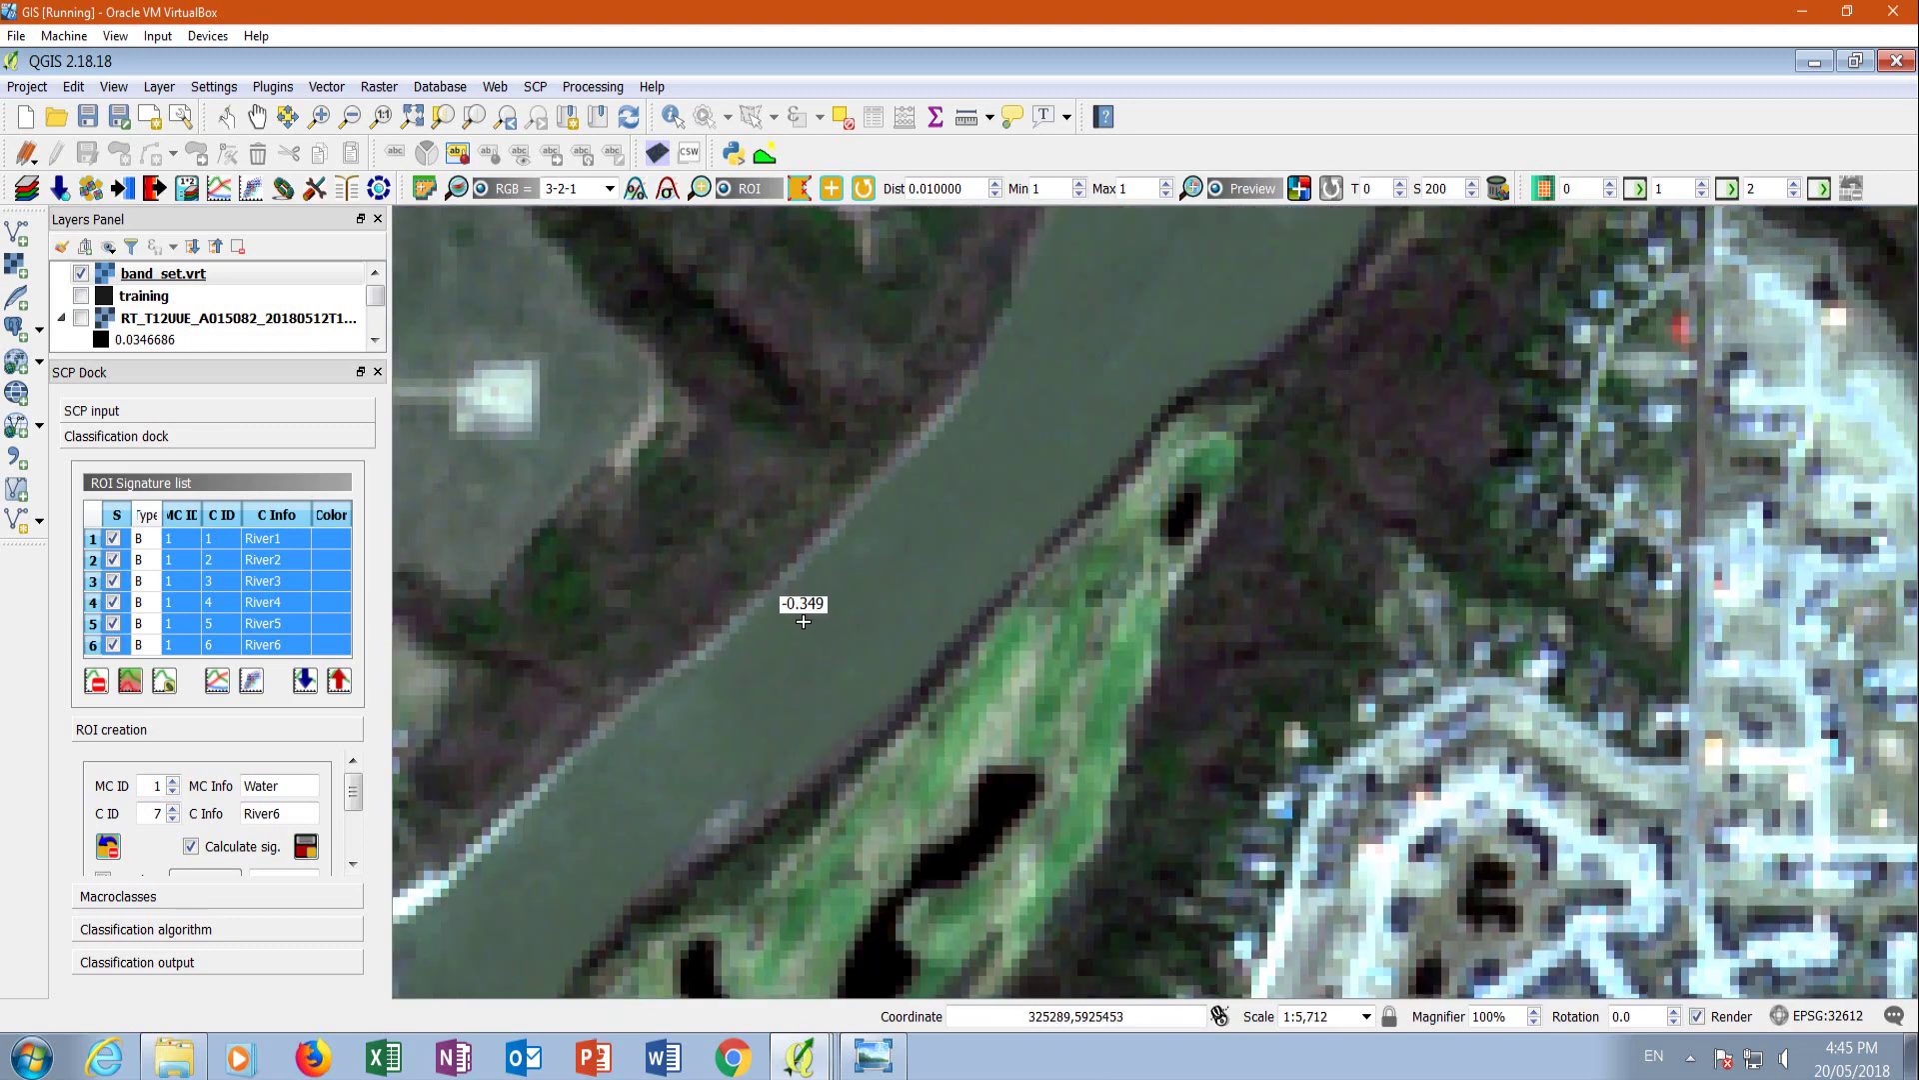
pyautogui.scroll(1, 794, 606)
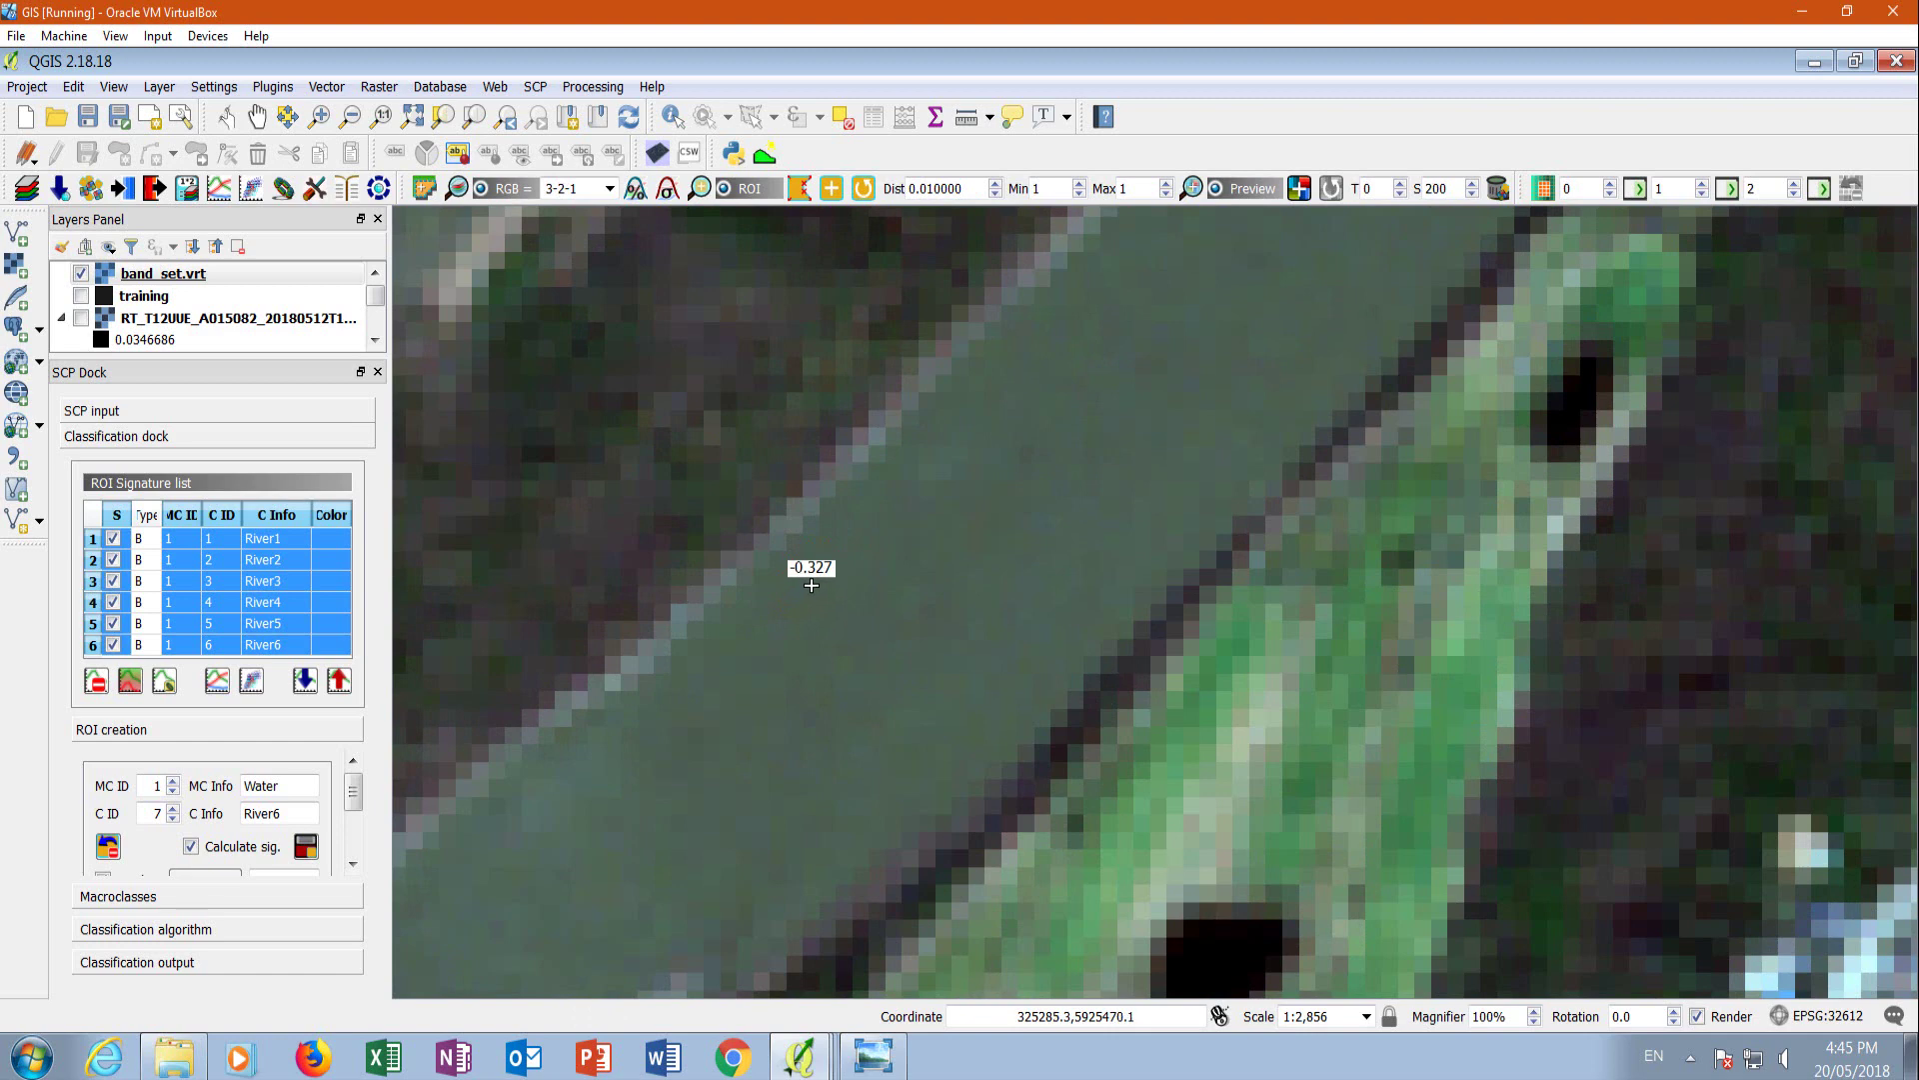
# Review the river curves in the Spectral Signature Plot once more and go back to the river on the map.
pyautogui.click(805, 1058)
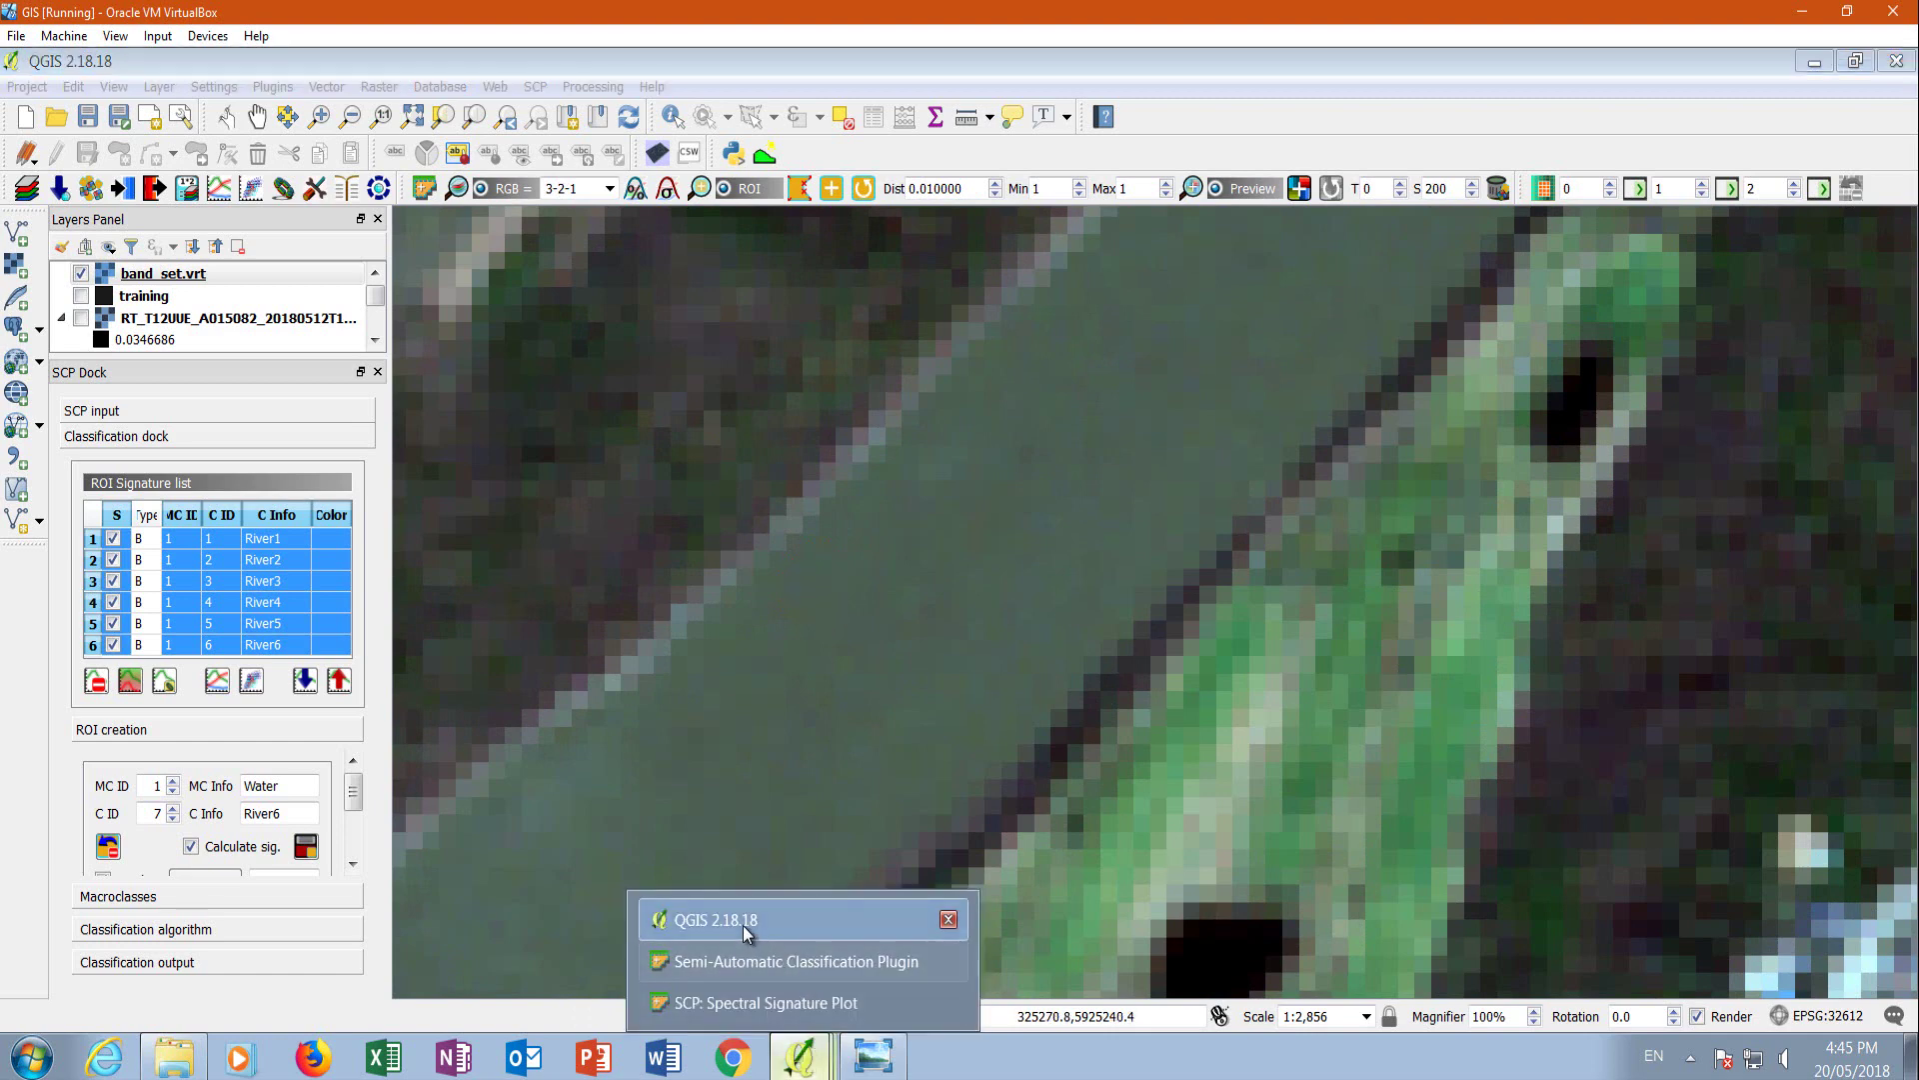
pyautogui.click(751, 1007)
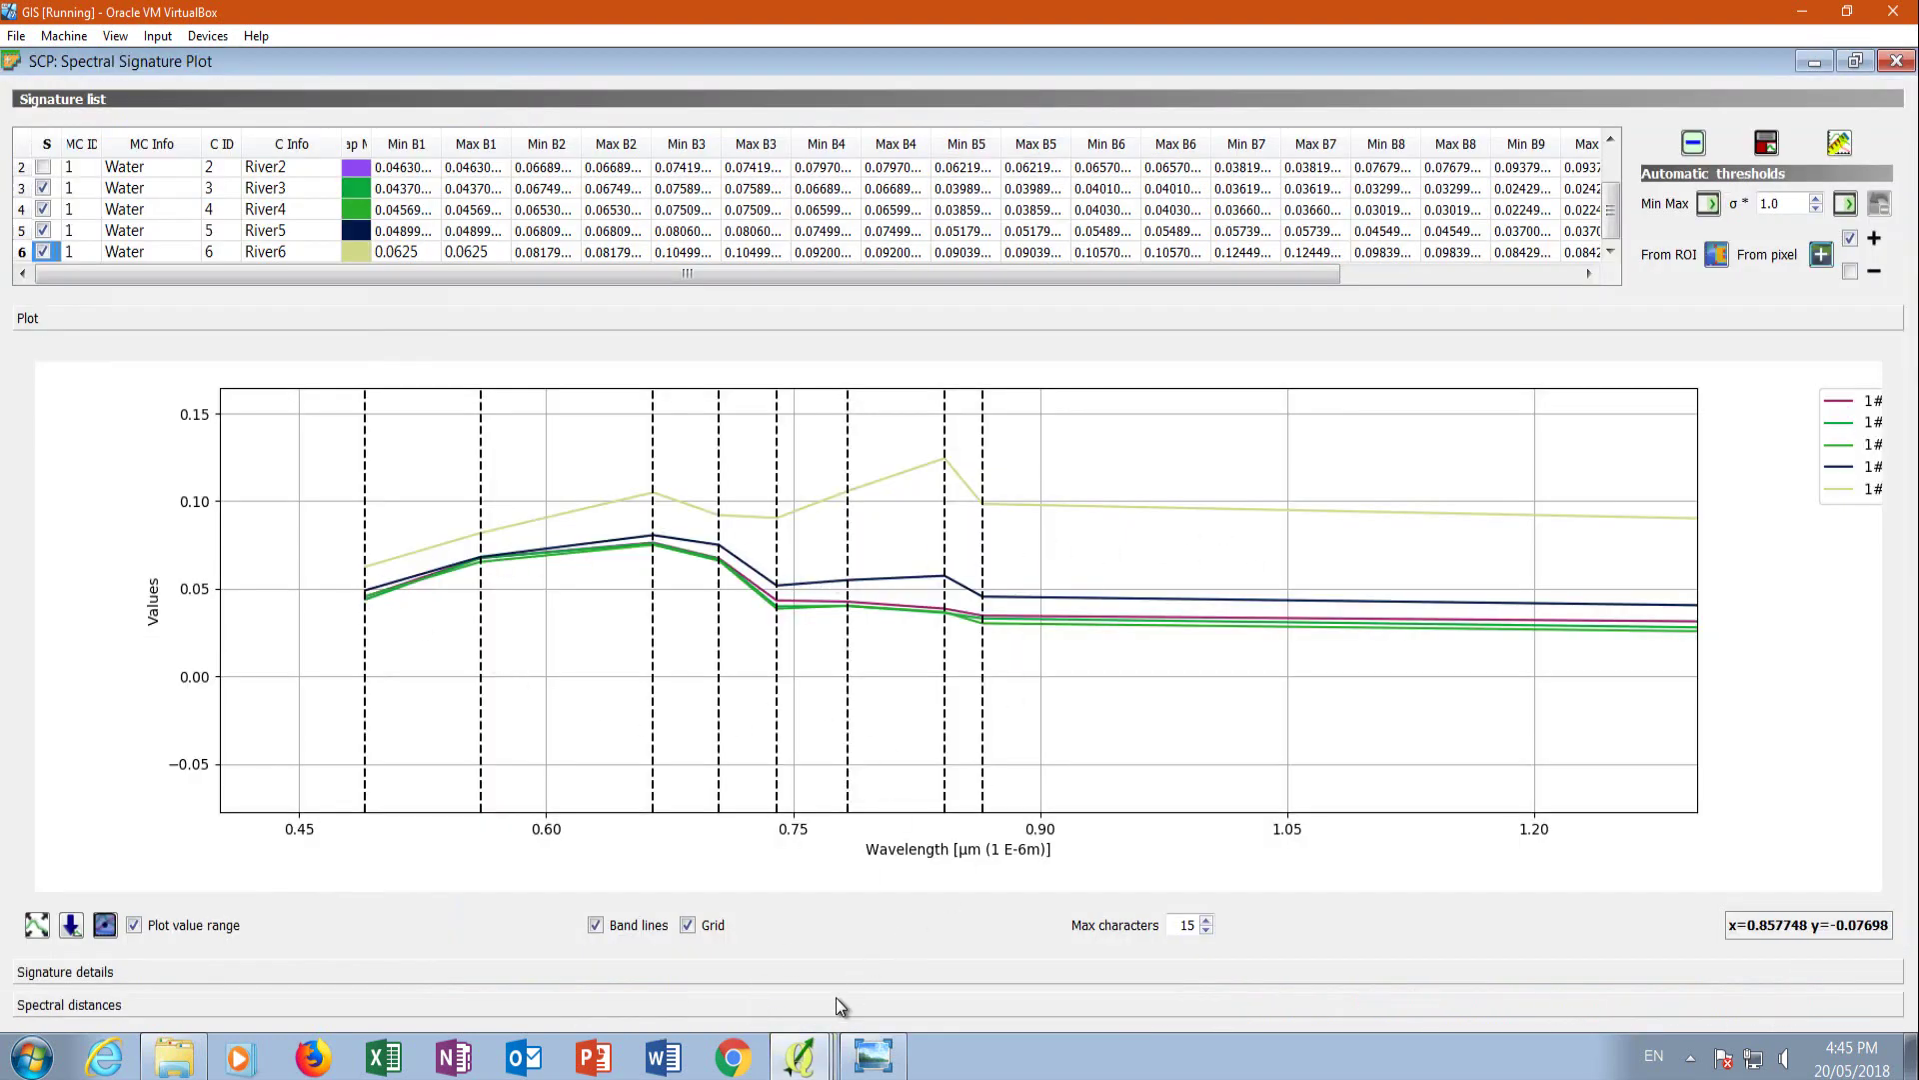
pyautogui.click(799, 1057)
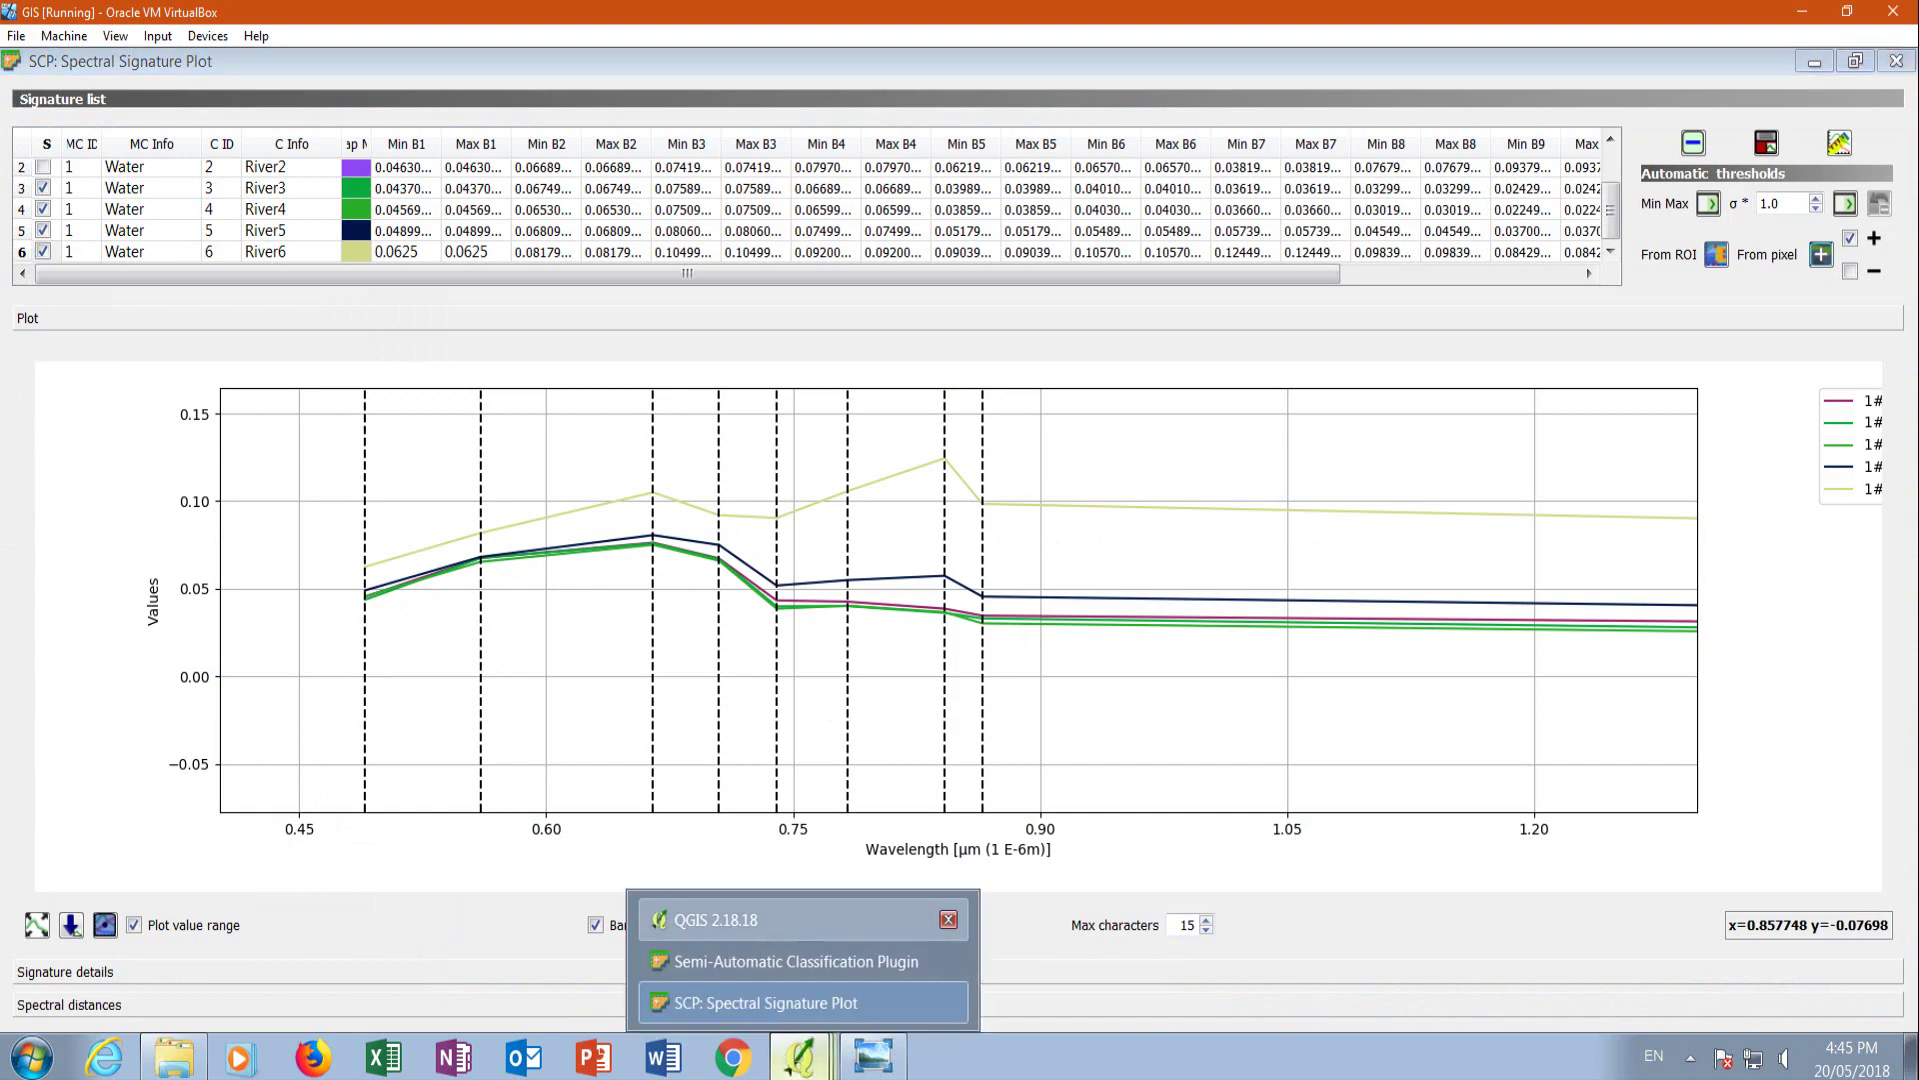
pyautogui.click(690, 901)
pyautogui.scroll(-1, 892, 650)
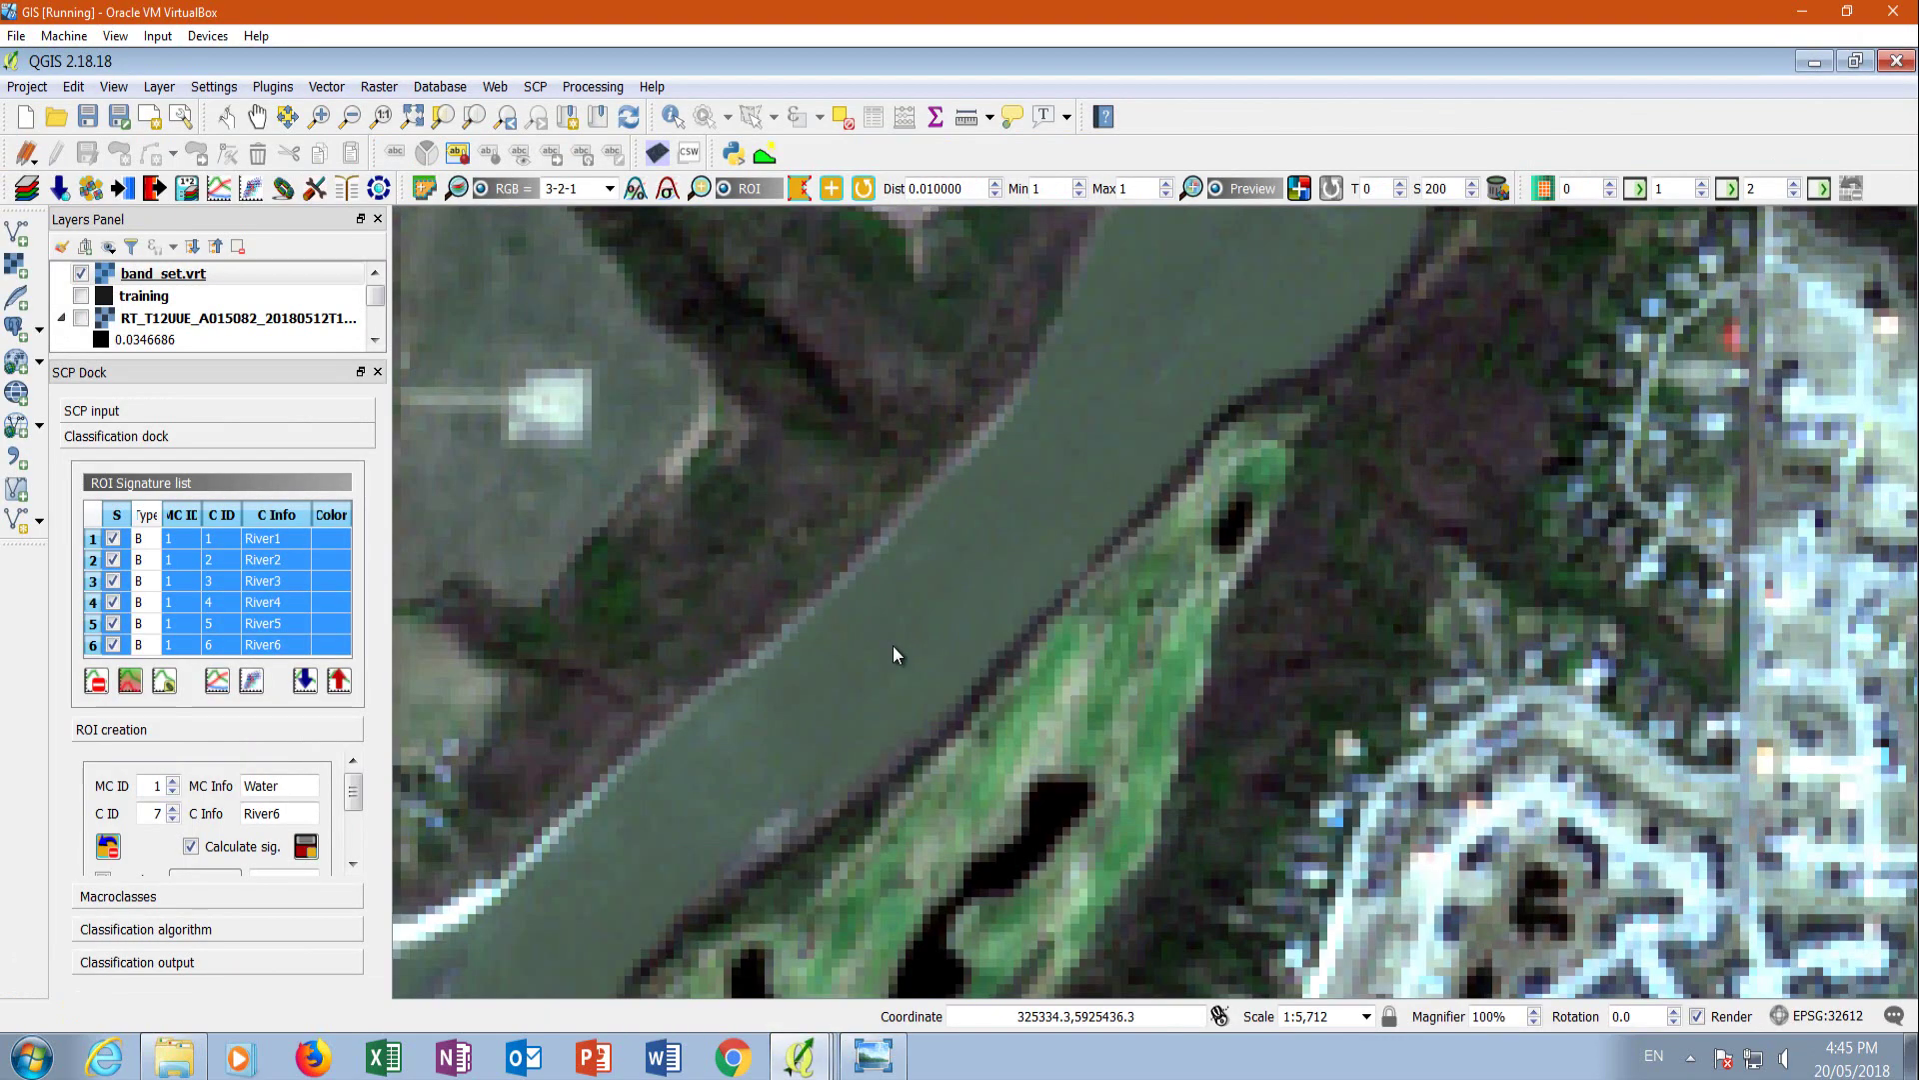
# Create a single-click Water ROI in the river just north of the narrow bridge near the industrial area and save it as River7 with its signature.
pyautogui.scroll(-1, 894, 652)
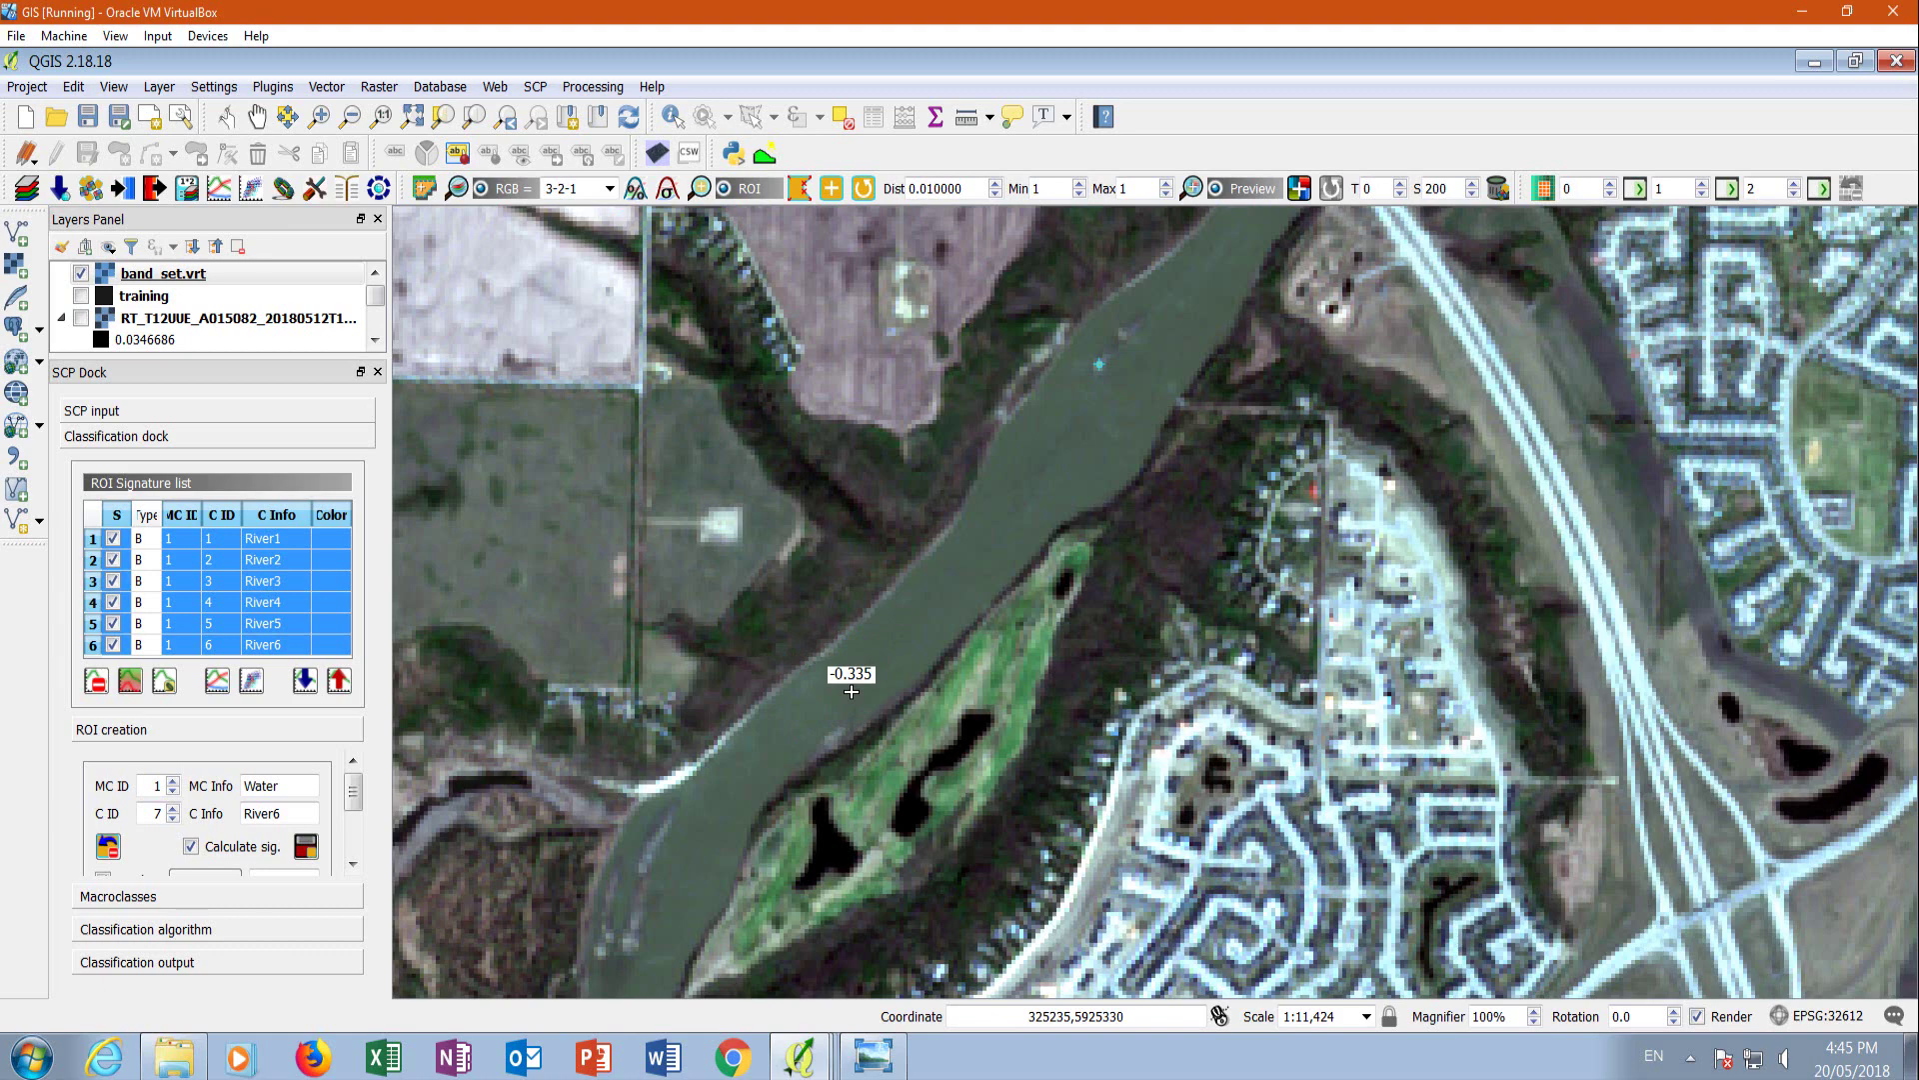
pyautogui.scroll(1, 843, 658)
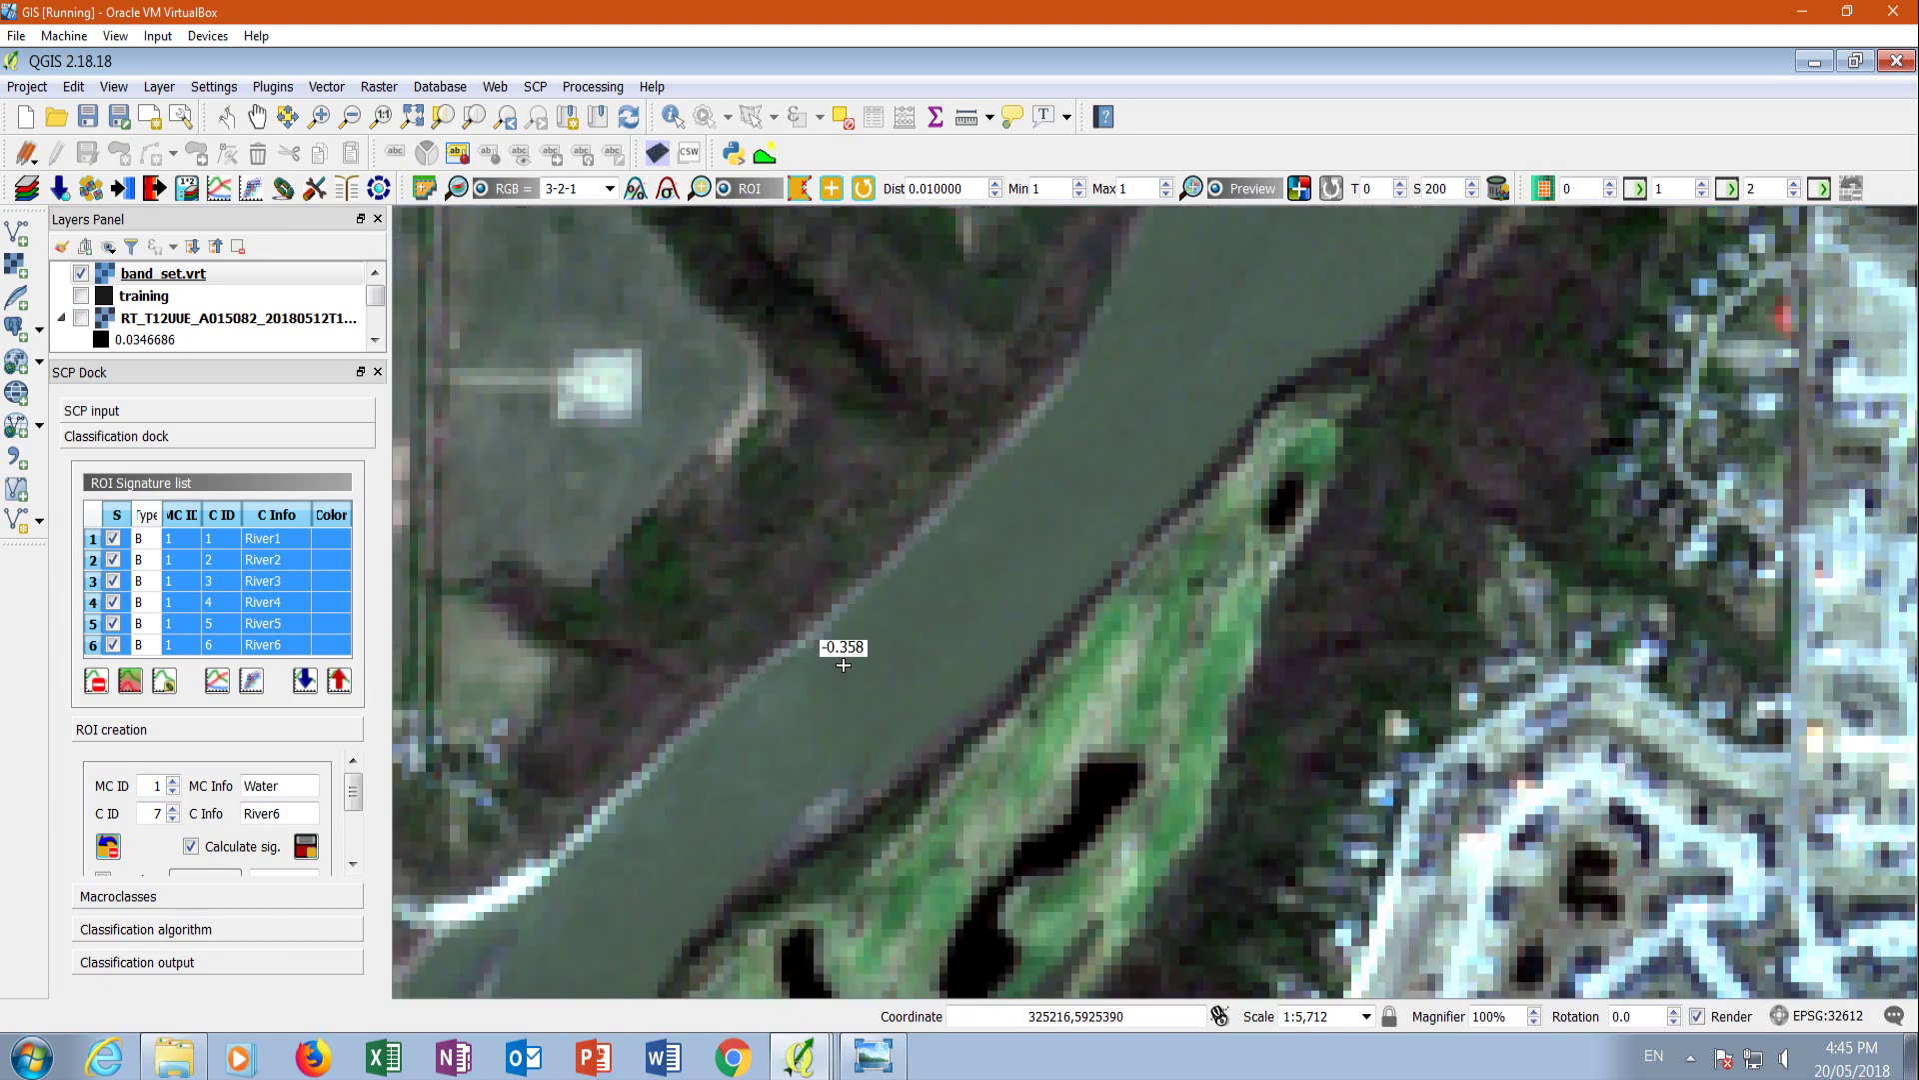
pyautogui.scroll(1, 841, 651)
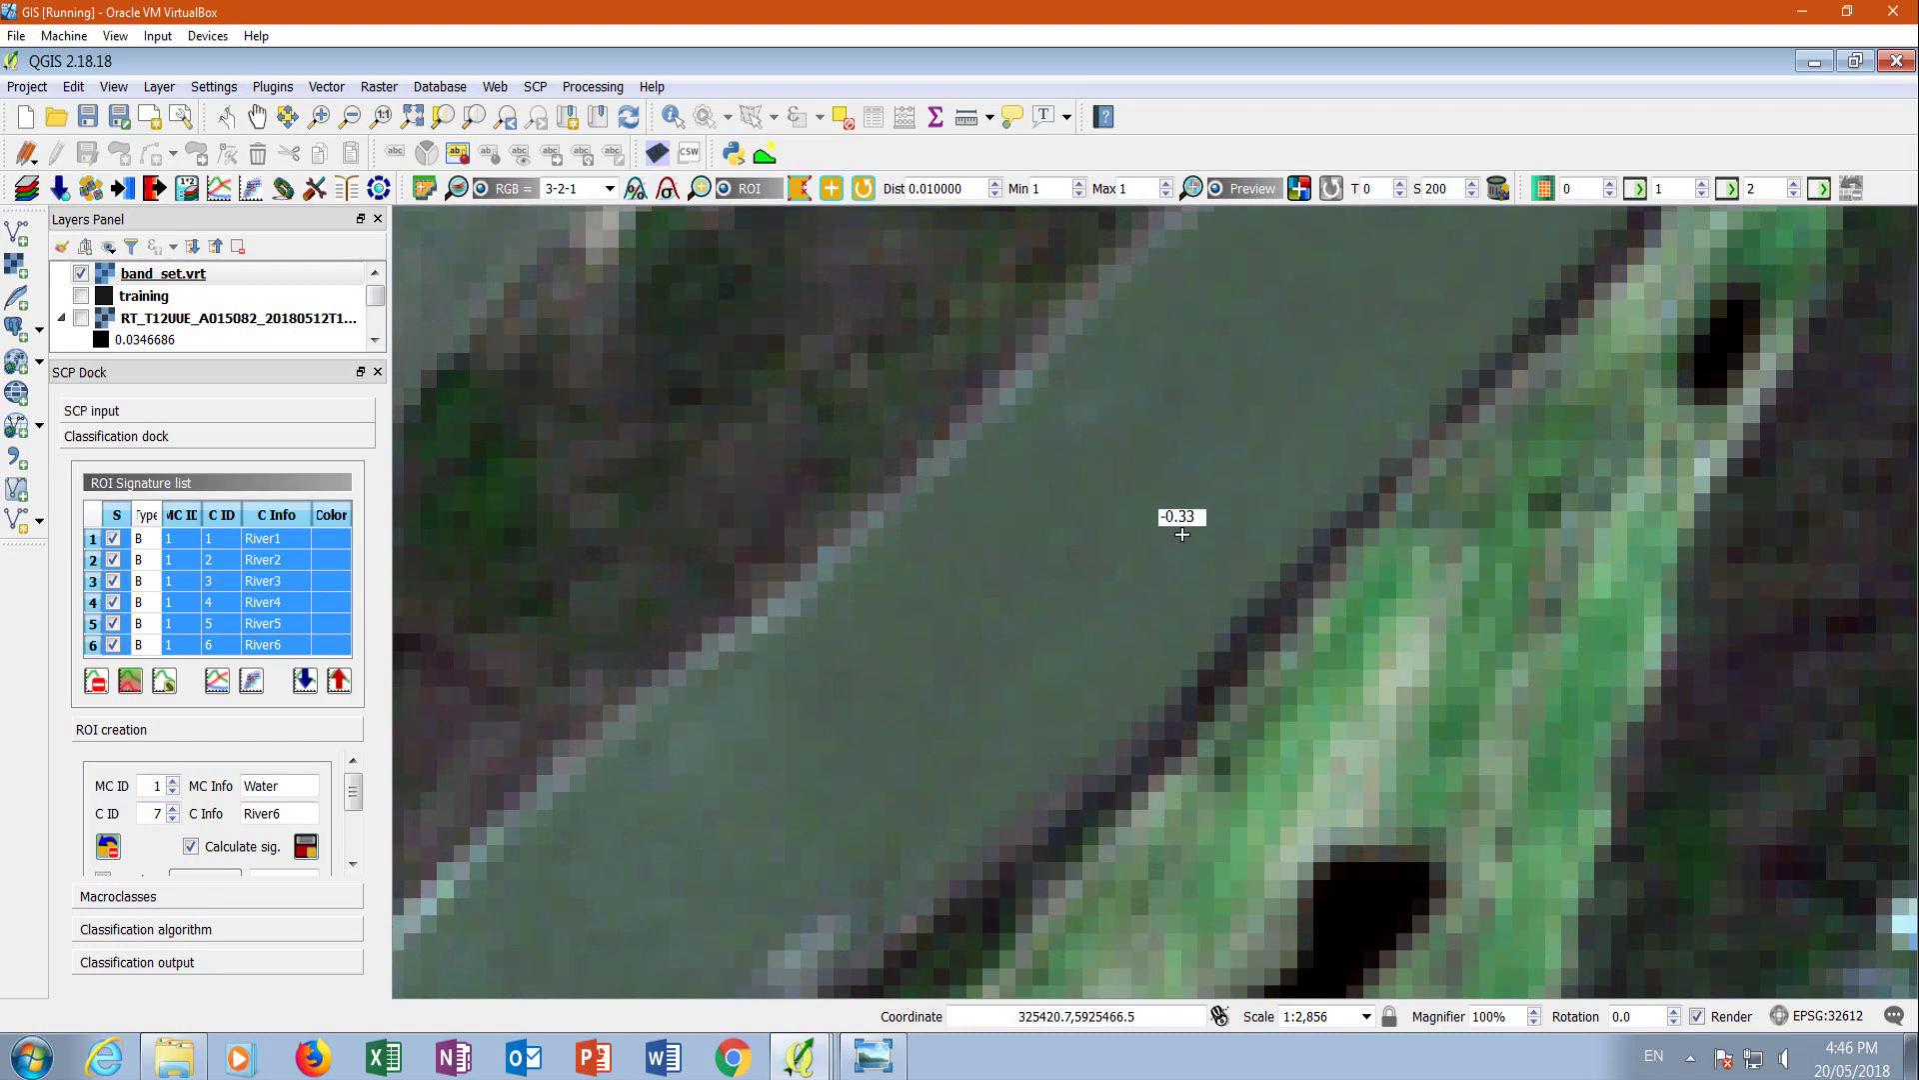
pyautogui.scroll(-2, 890, 539)
pyautogui.scroll(-3, 844, 554)
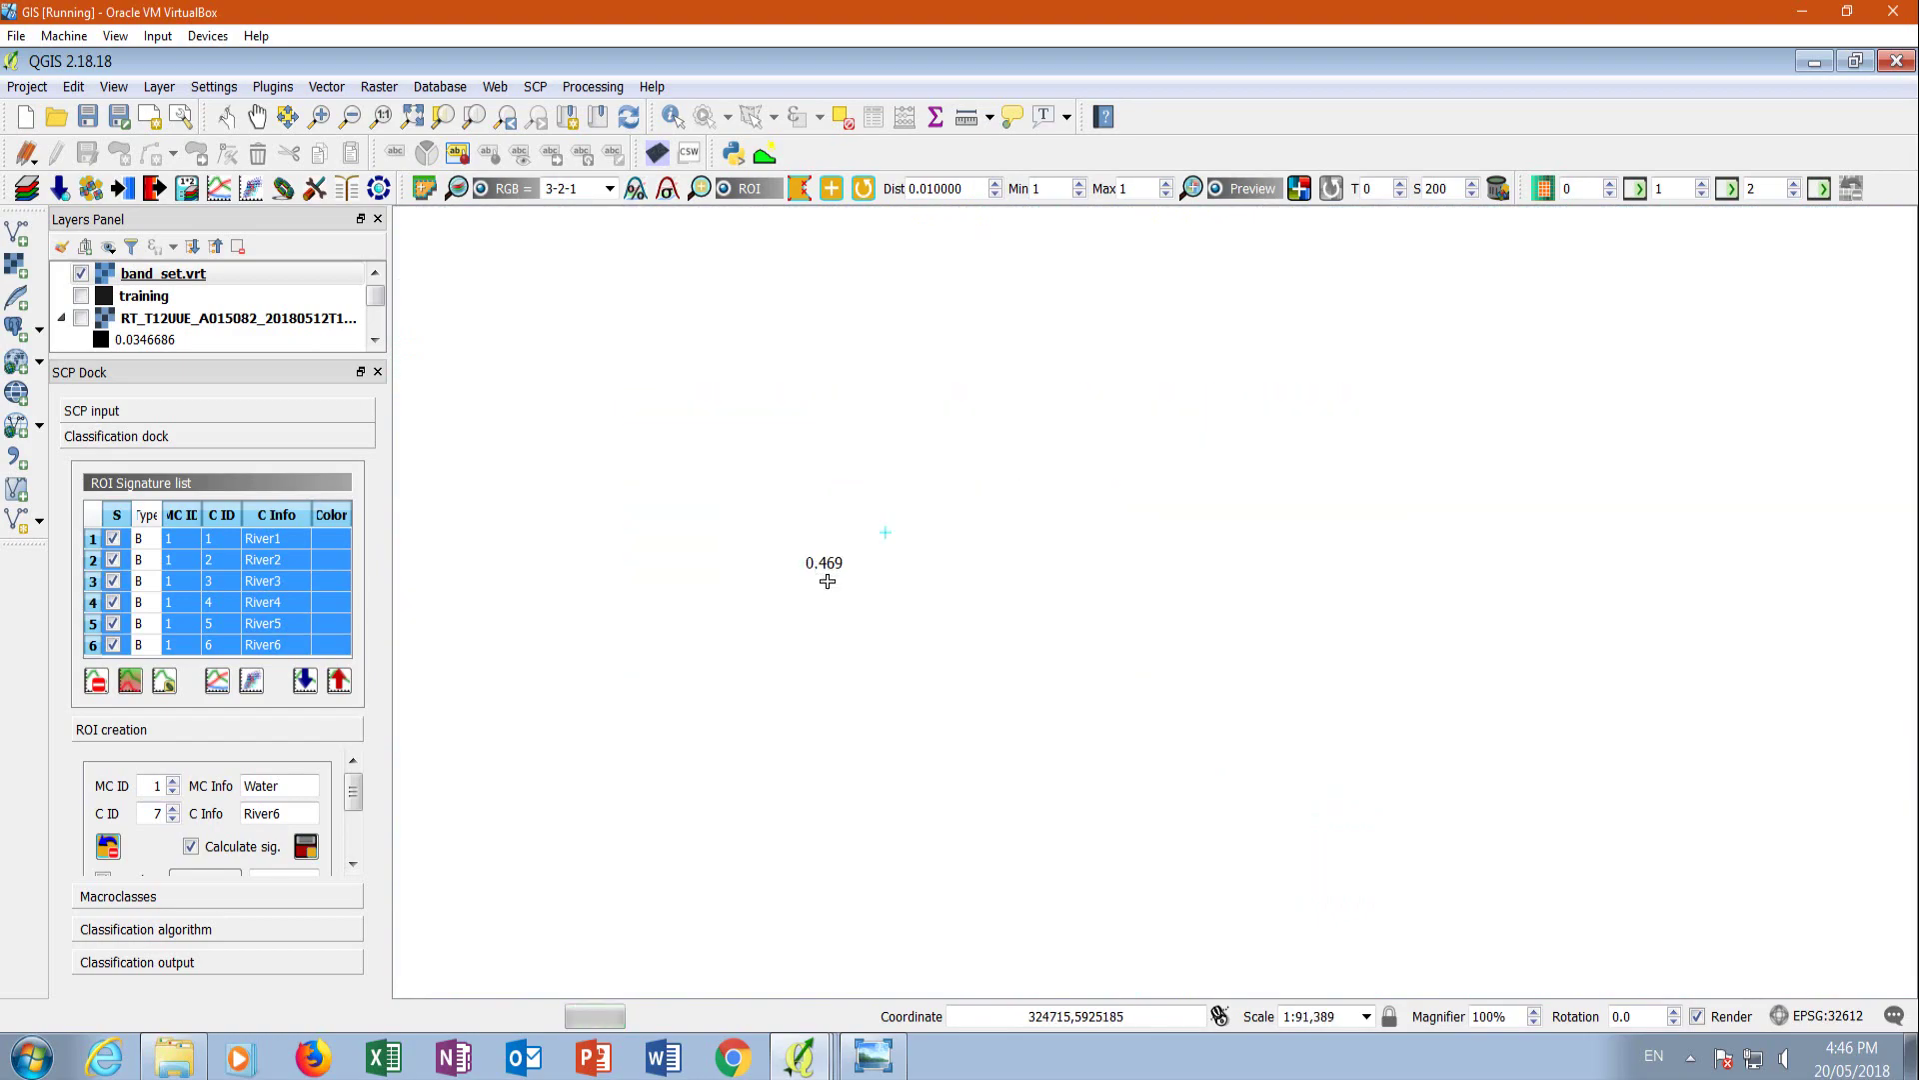
pyautogui.scroll(-1, 837, 594)
pyautogui.scroll(-1, 867, 675)
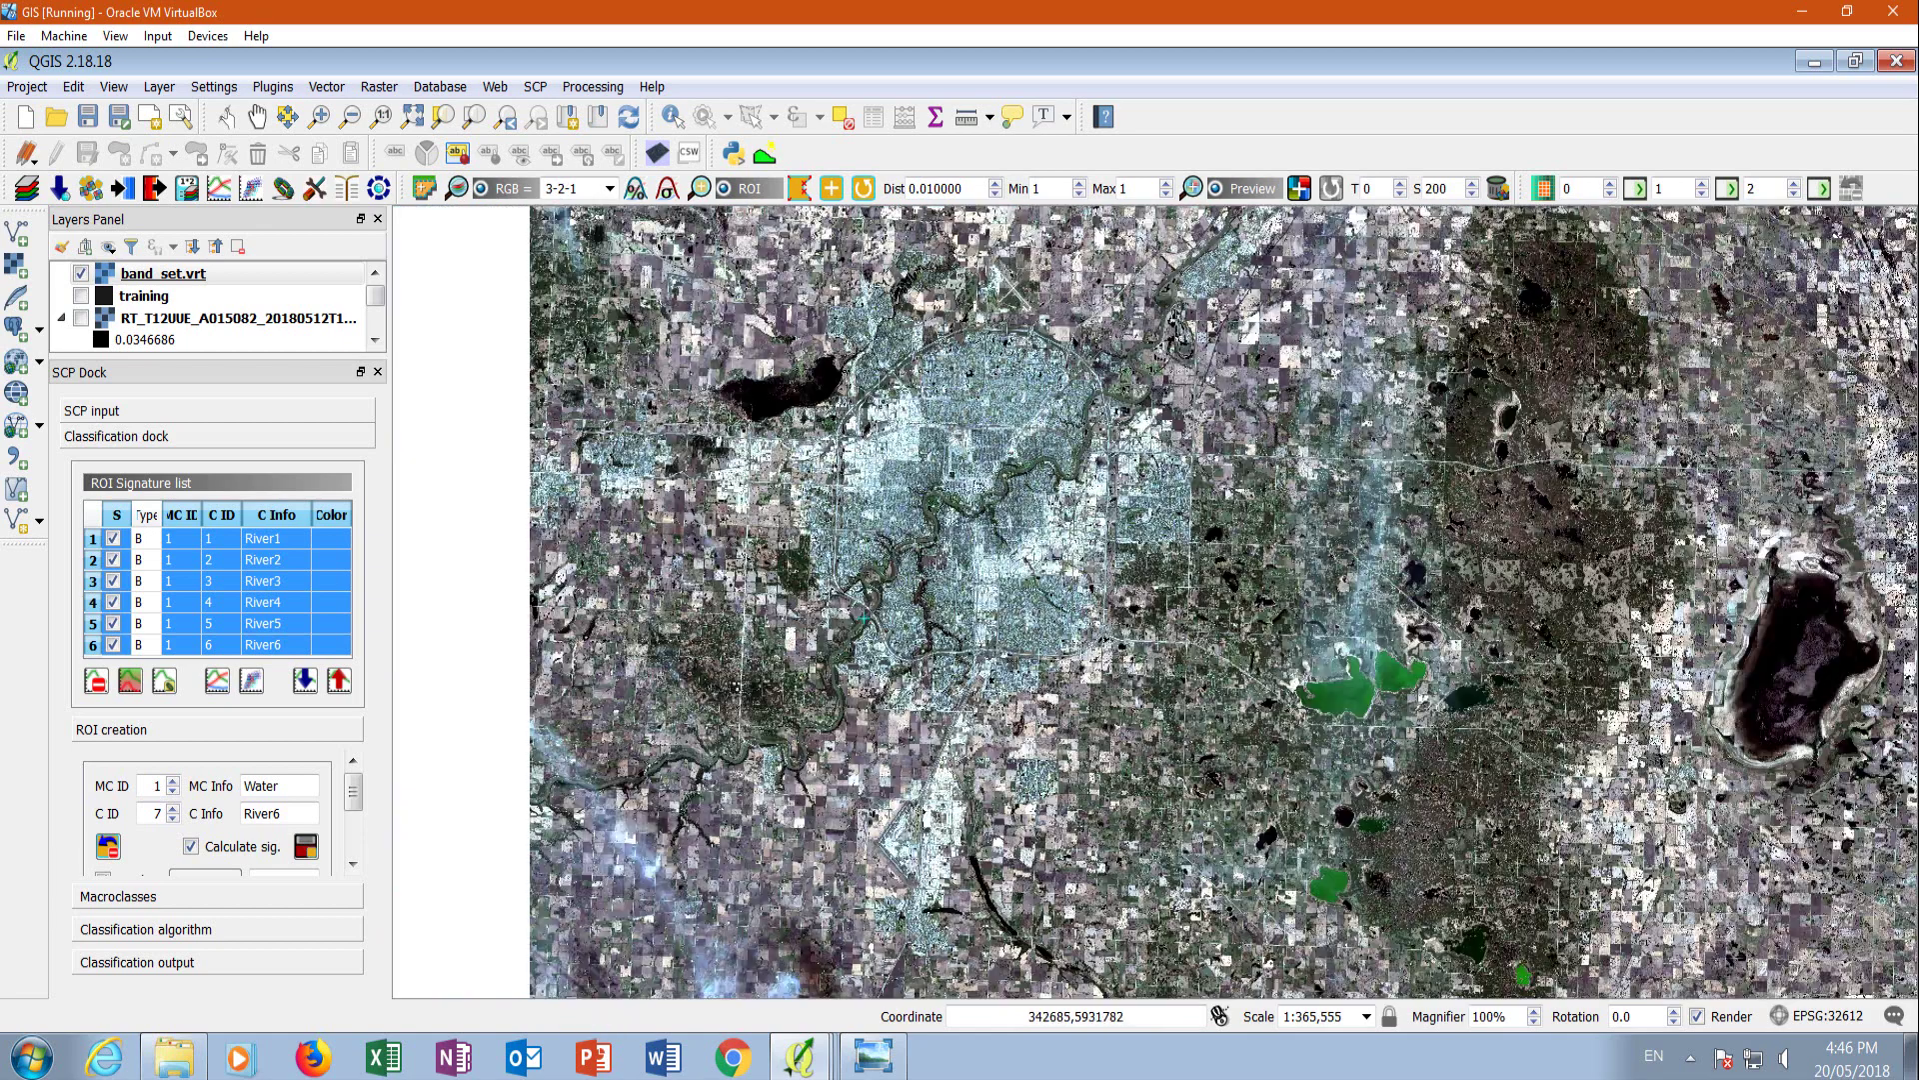
pyautogui.scroll(1, 1055, 505)
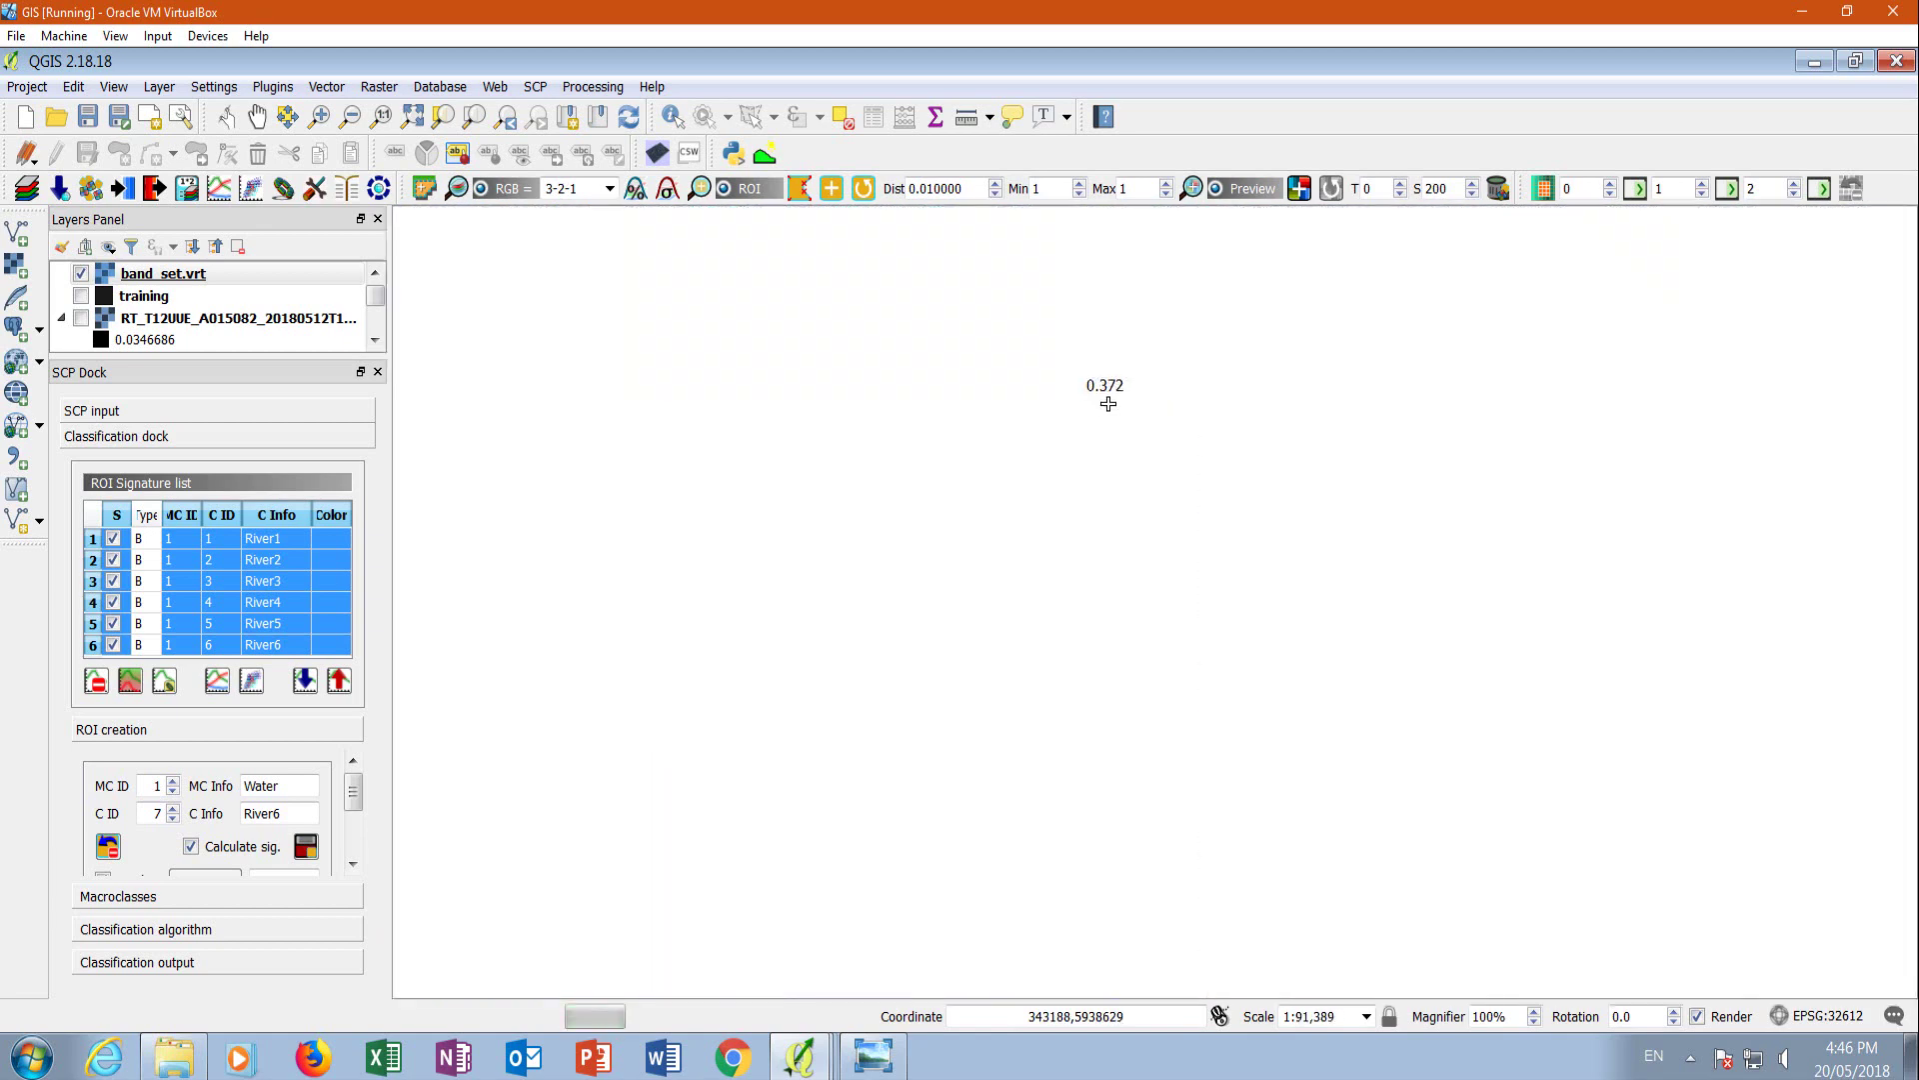
pyautogui.scroll(2, 1099, 421)
pyautogui.scroll(2, 1040, 415)
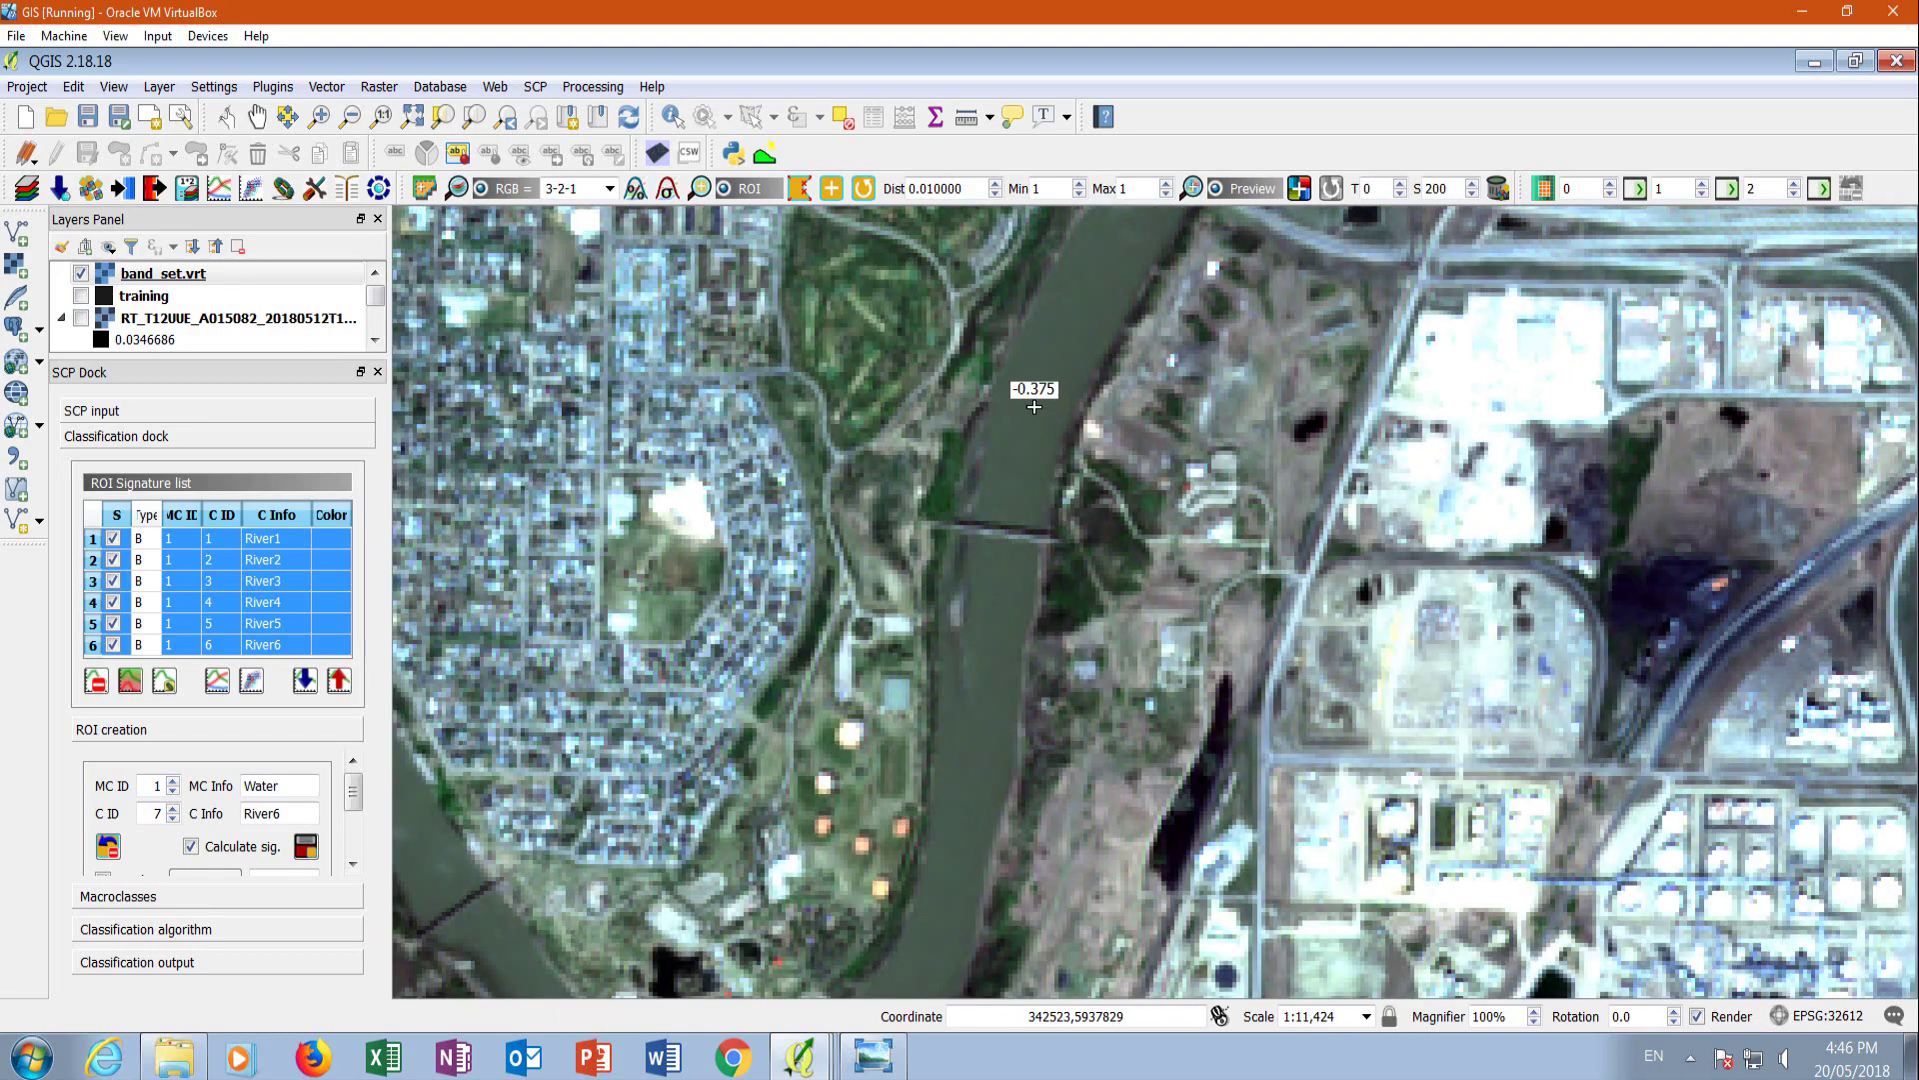
pyautogui.click(1034, 406)
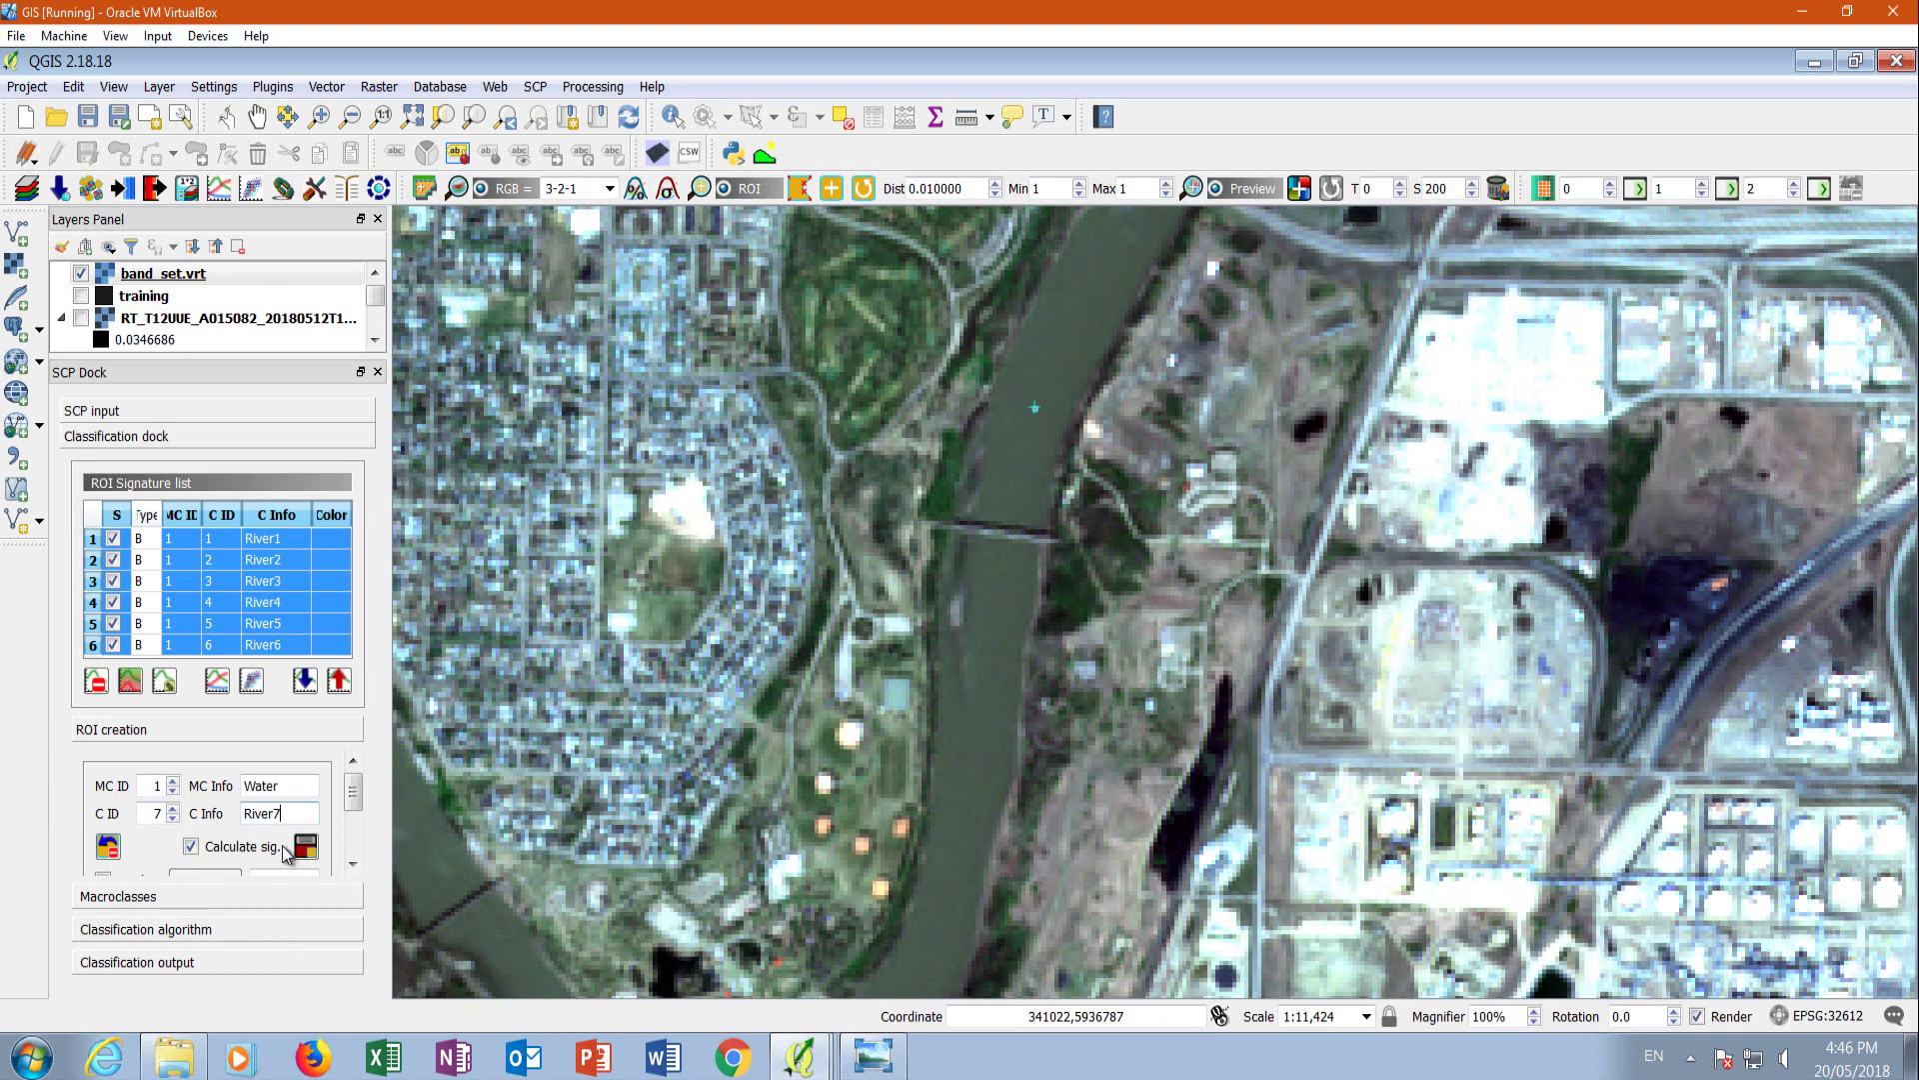
pyautogui.click(305, 845)
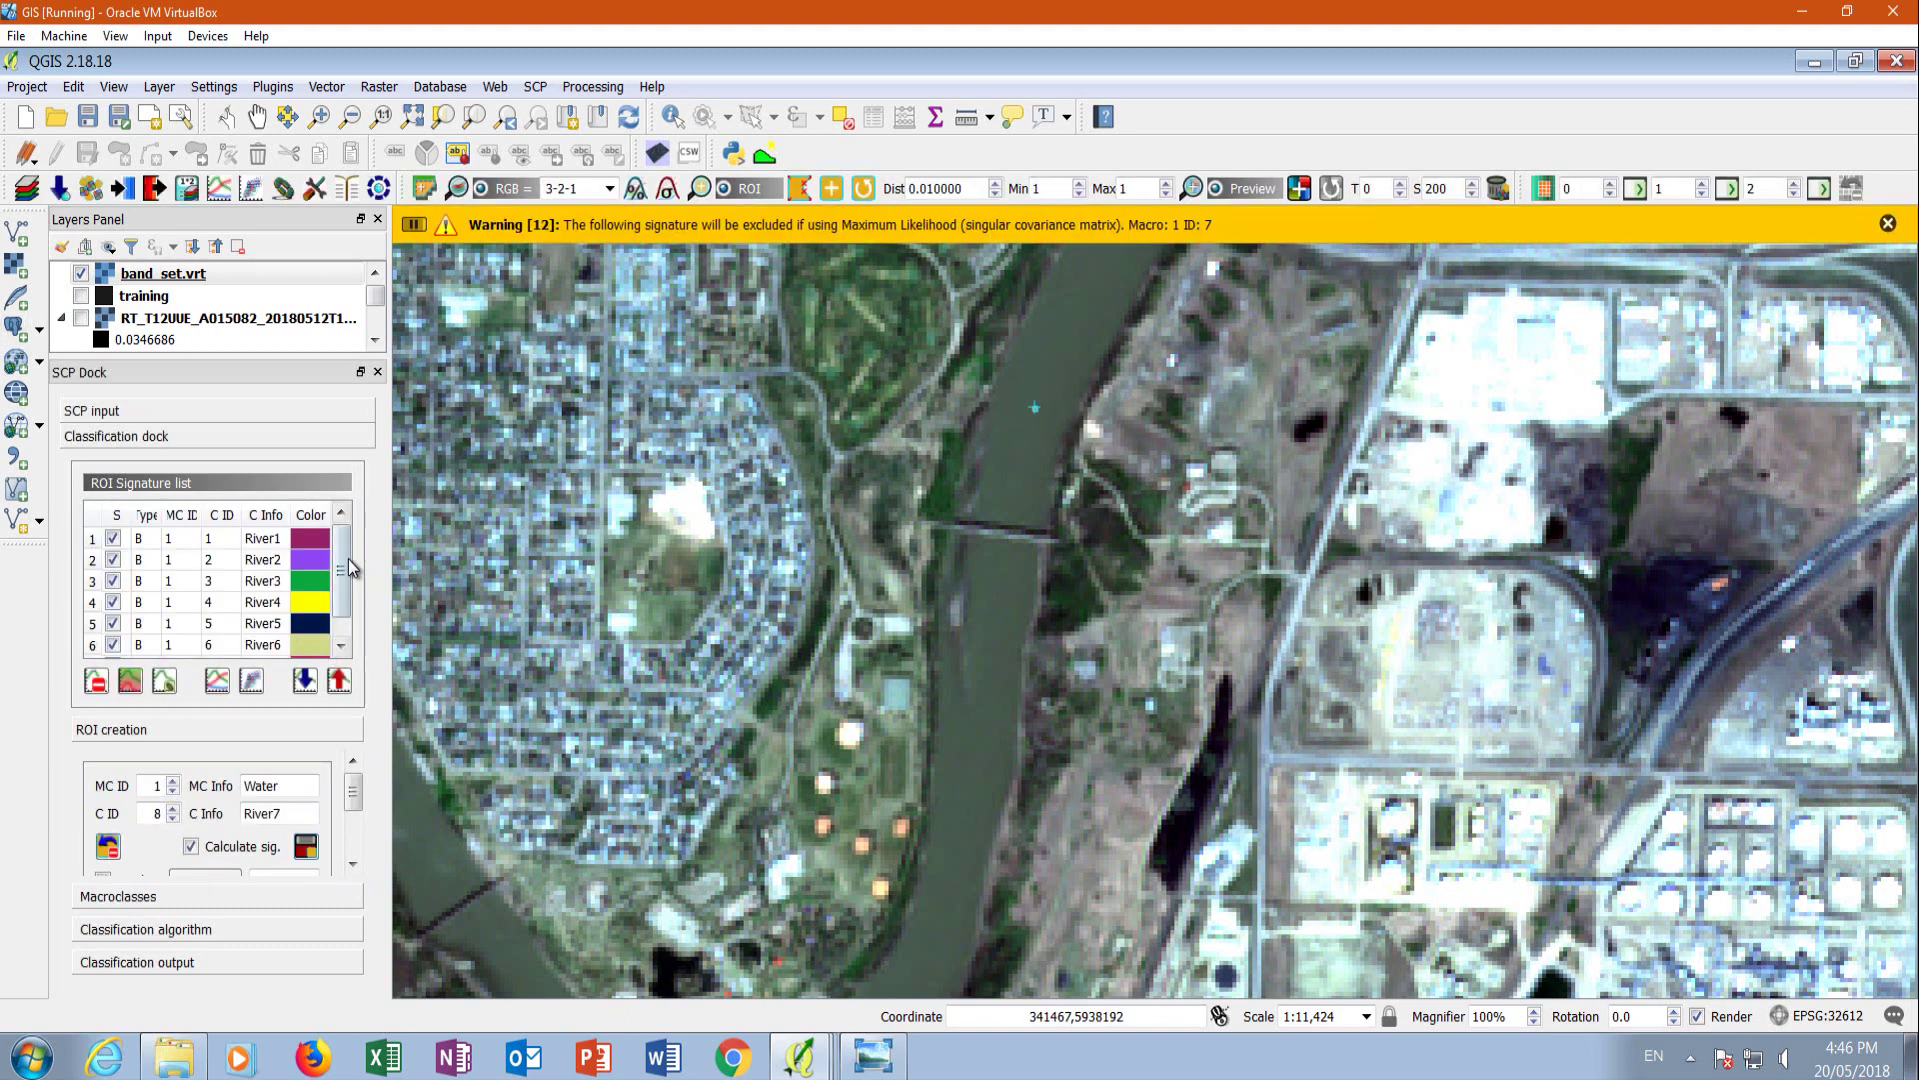
# Add the River7 signature to the spectral plot by plotting River1 to River7 together.
pyautogui.scroll(-1, 326, 654)
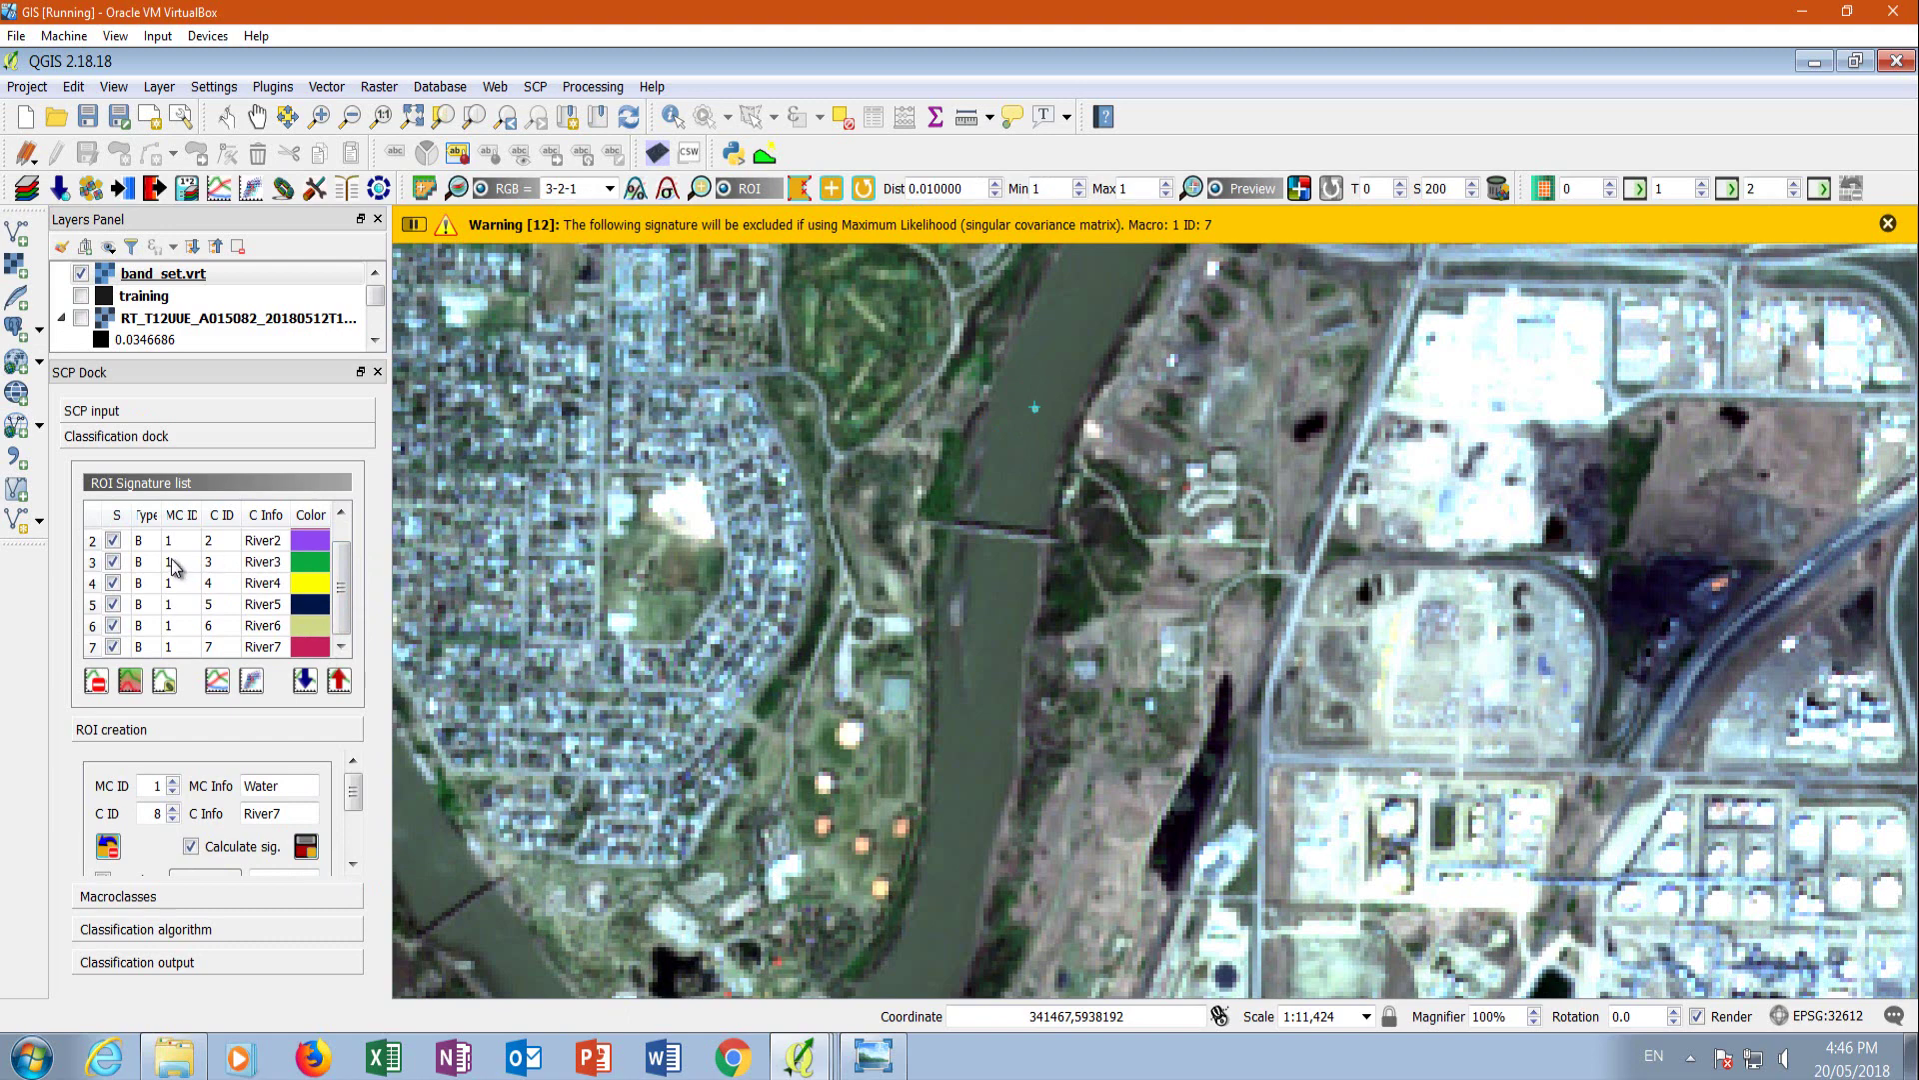
pyautogui.scroll(1, 340, 590)
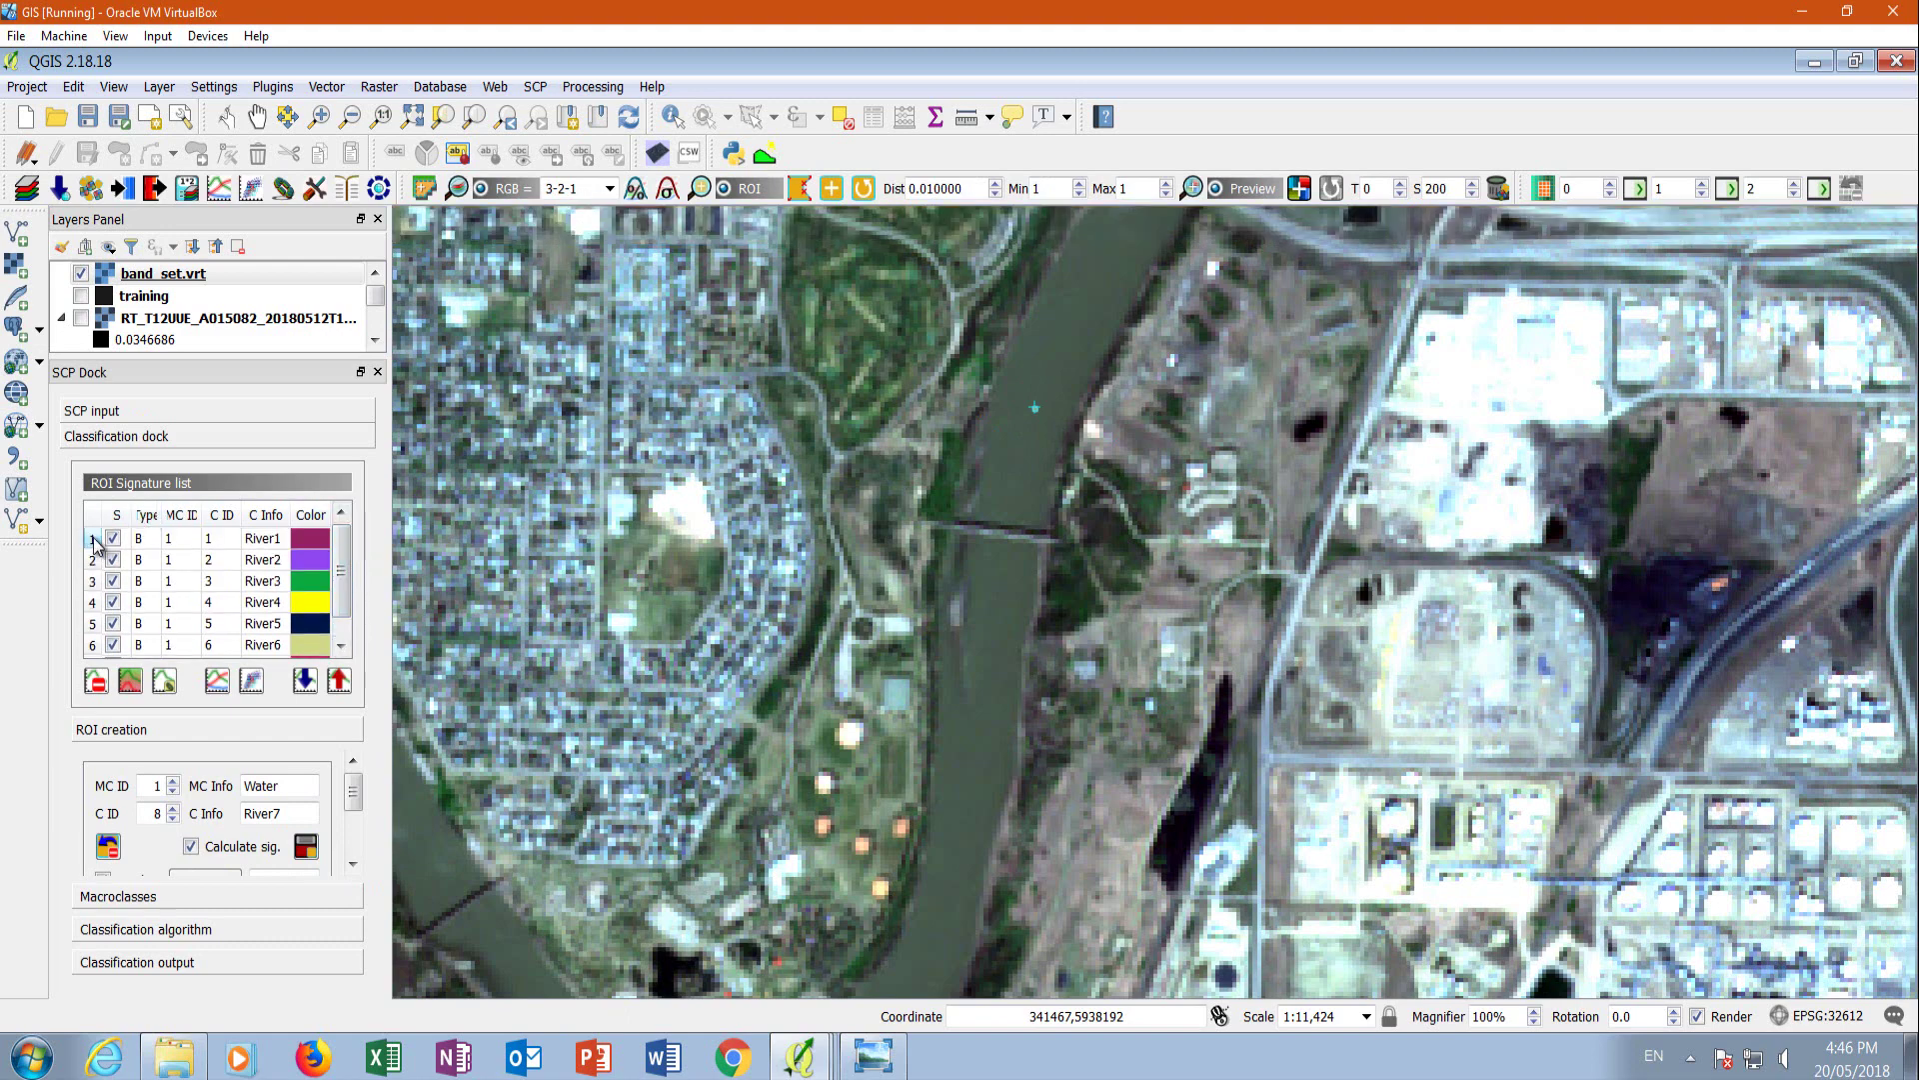
pyautogui.scroll(-1, 345, 615)
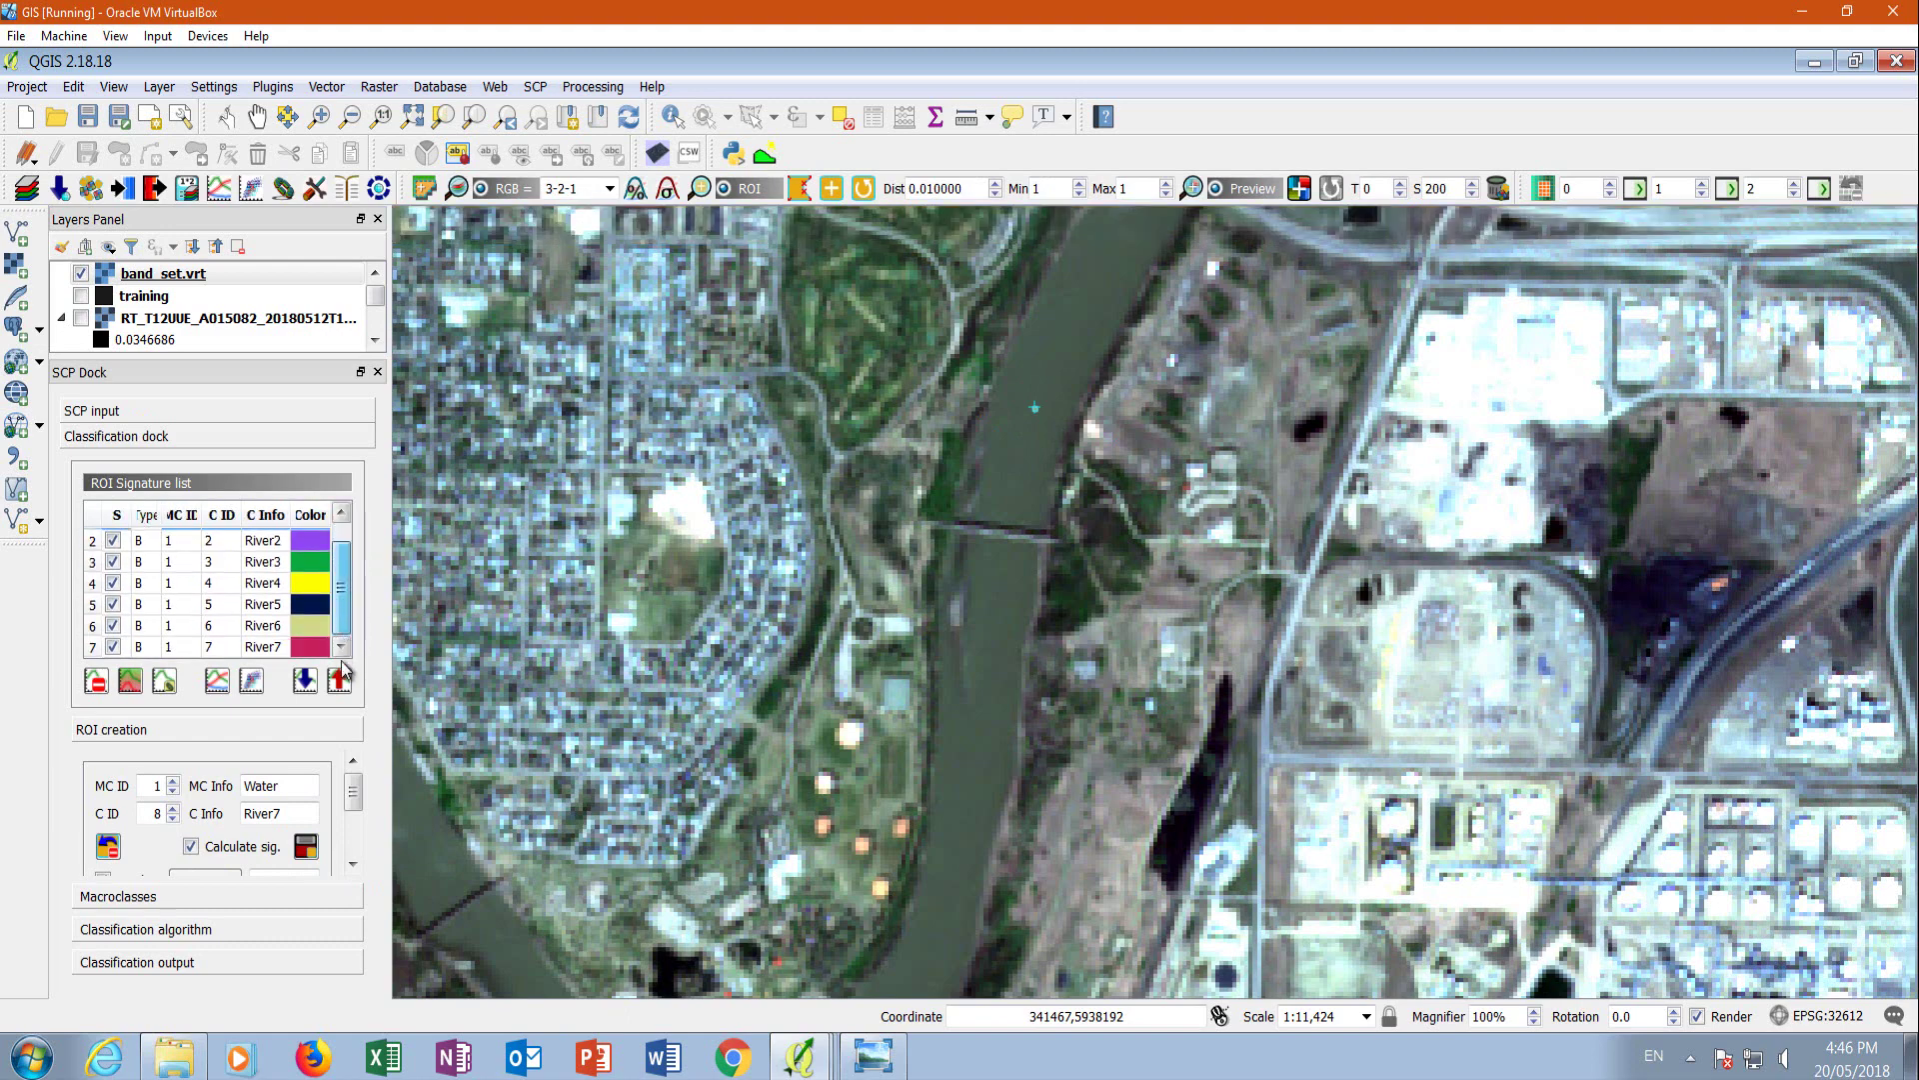
pyautogui.keyDown('shift'); pyautogui.click(94, 648); pyautogui.keyUp('shift')
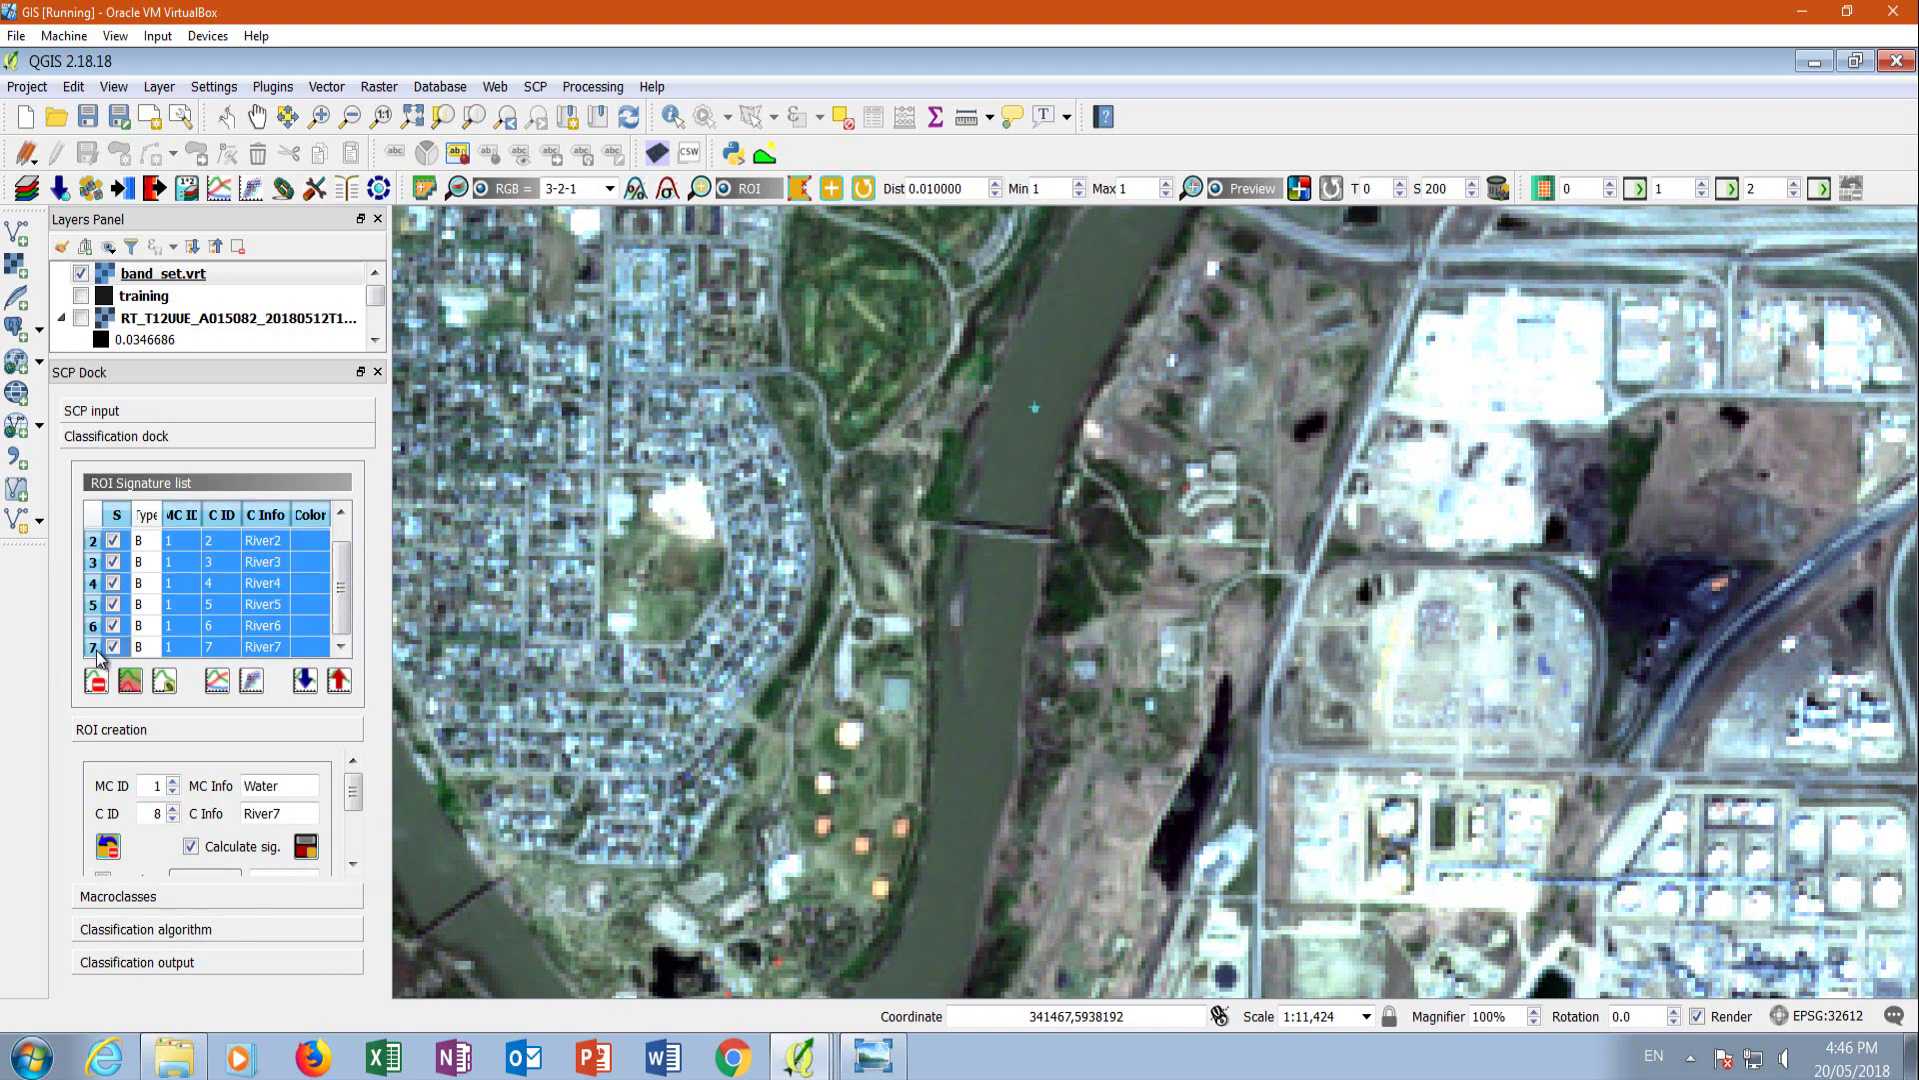
pyautogui.click(216, 684)
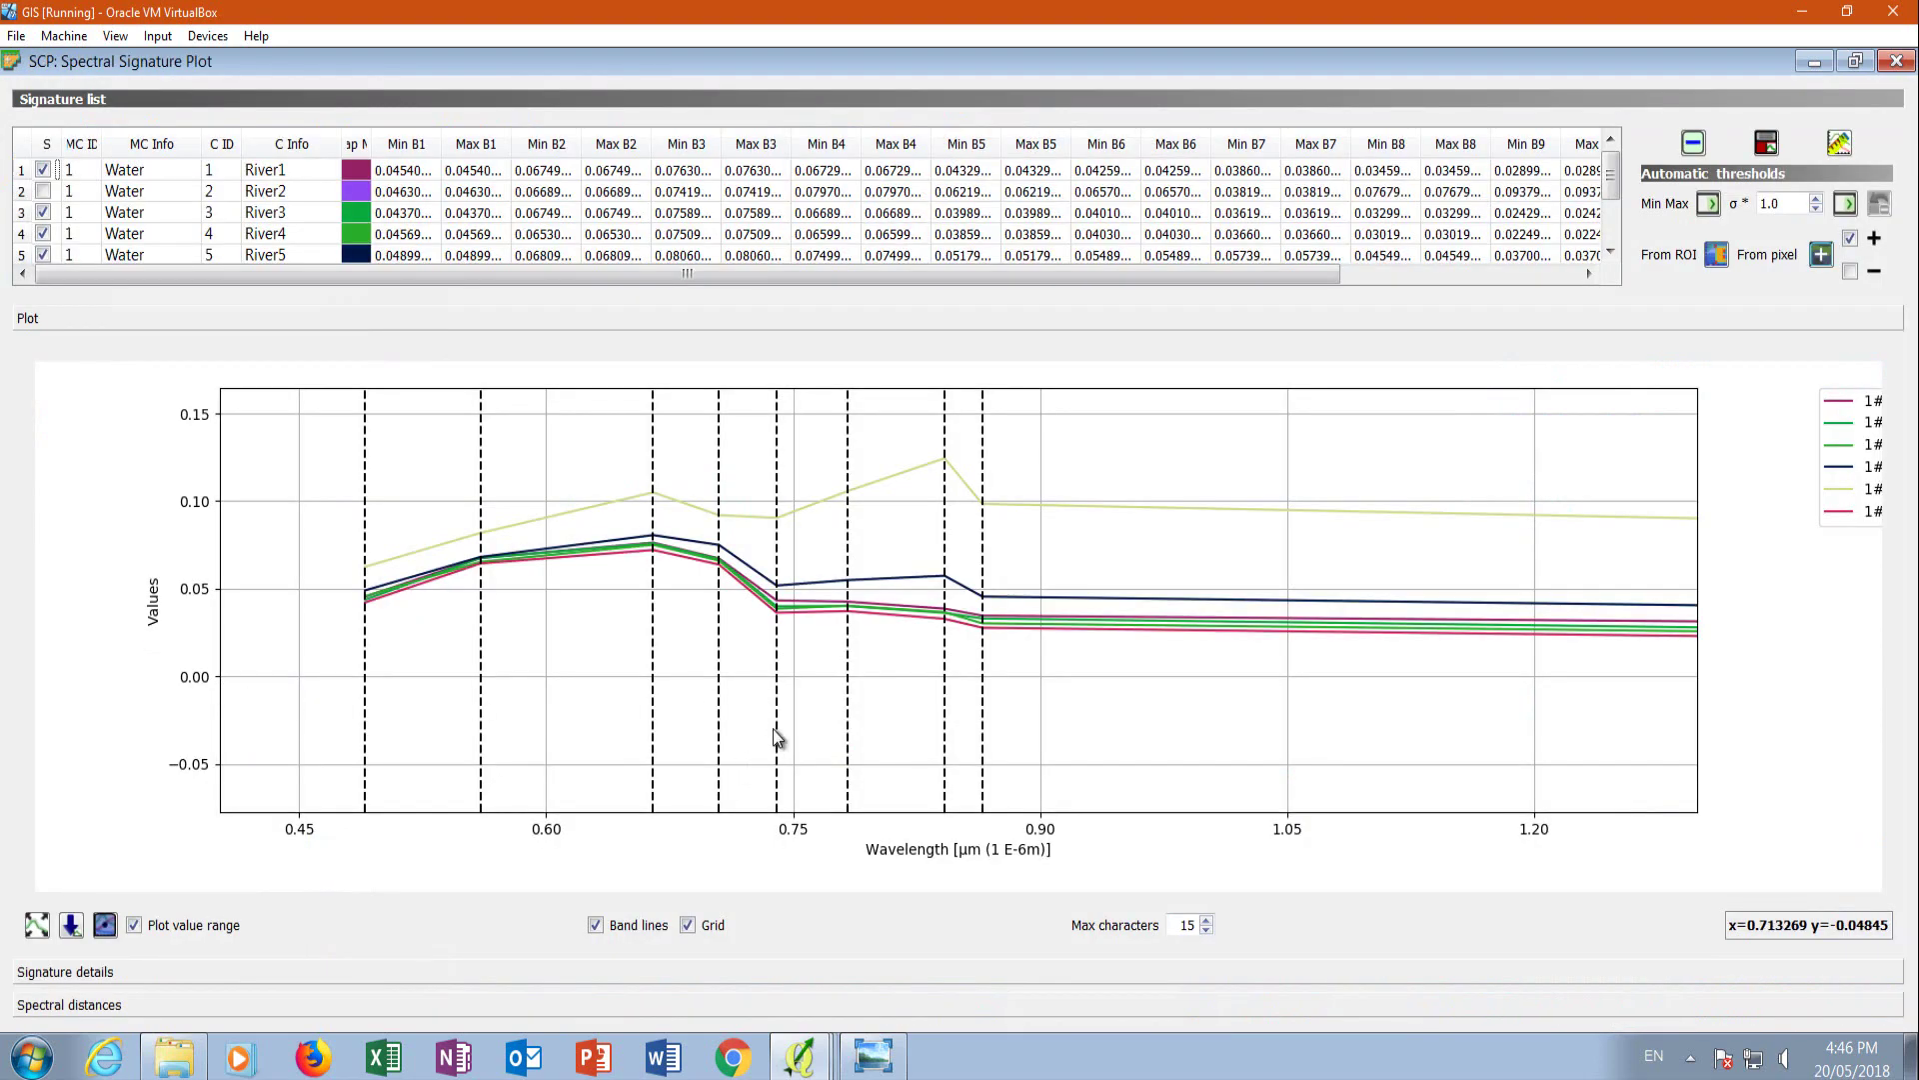
# Toggle the River7 curve off and on repeatedly in the plot to compare it with the other river signatures.
pyautogui.scroll(-2, 1612, 220)
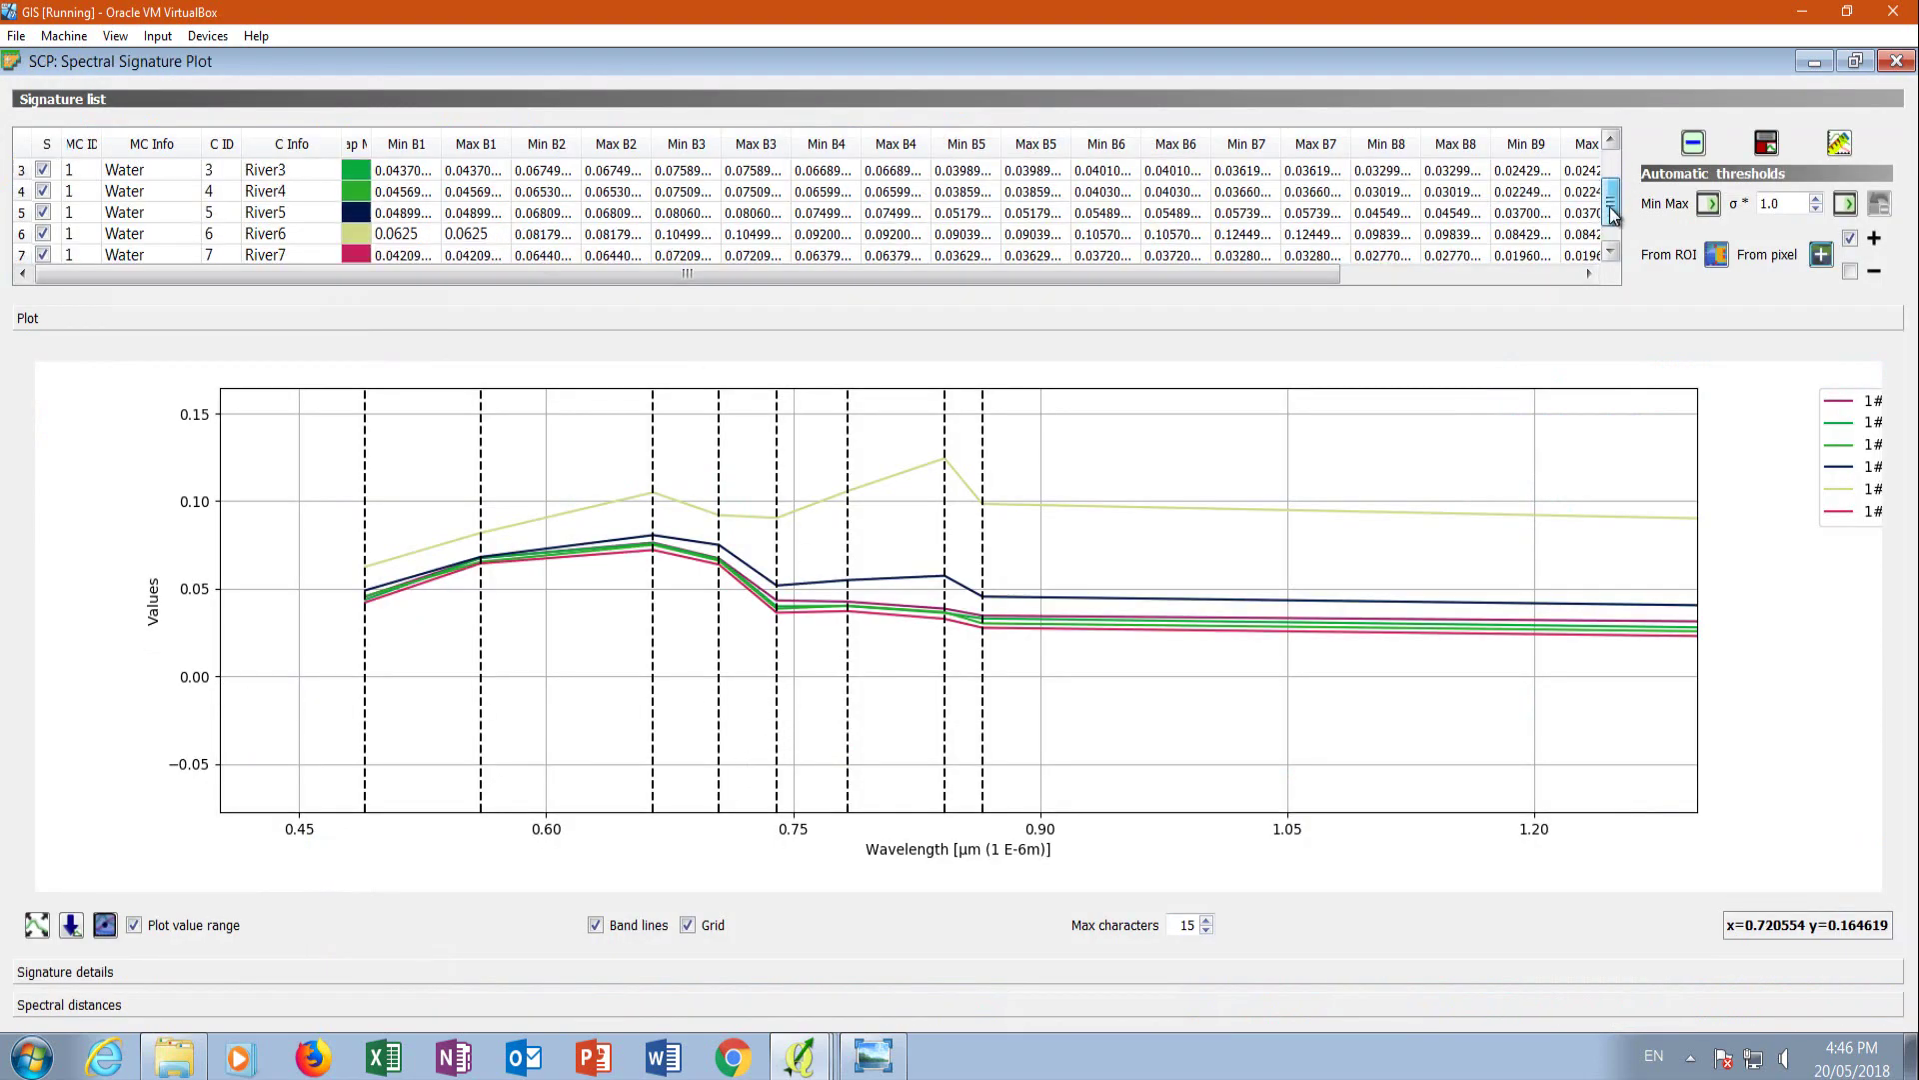
pyautogui.click(43, 251)
pyautogui.click(43, 251)
pyautogui.click(43, 250)
pyautogui.click(43, 251)
pyautogui.click(43, 251)
pyautogui.click(43, 251)
pyautogui.click(43, 251)
pyautogui.click(43, 251)
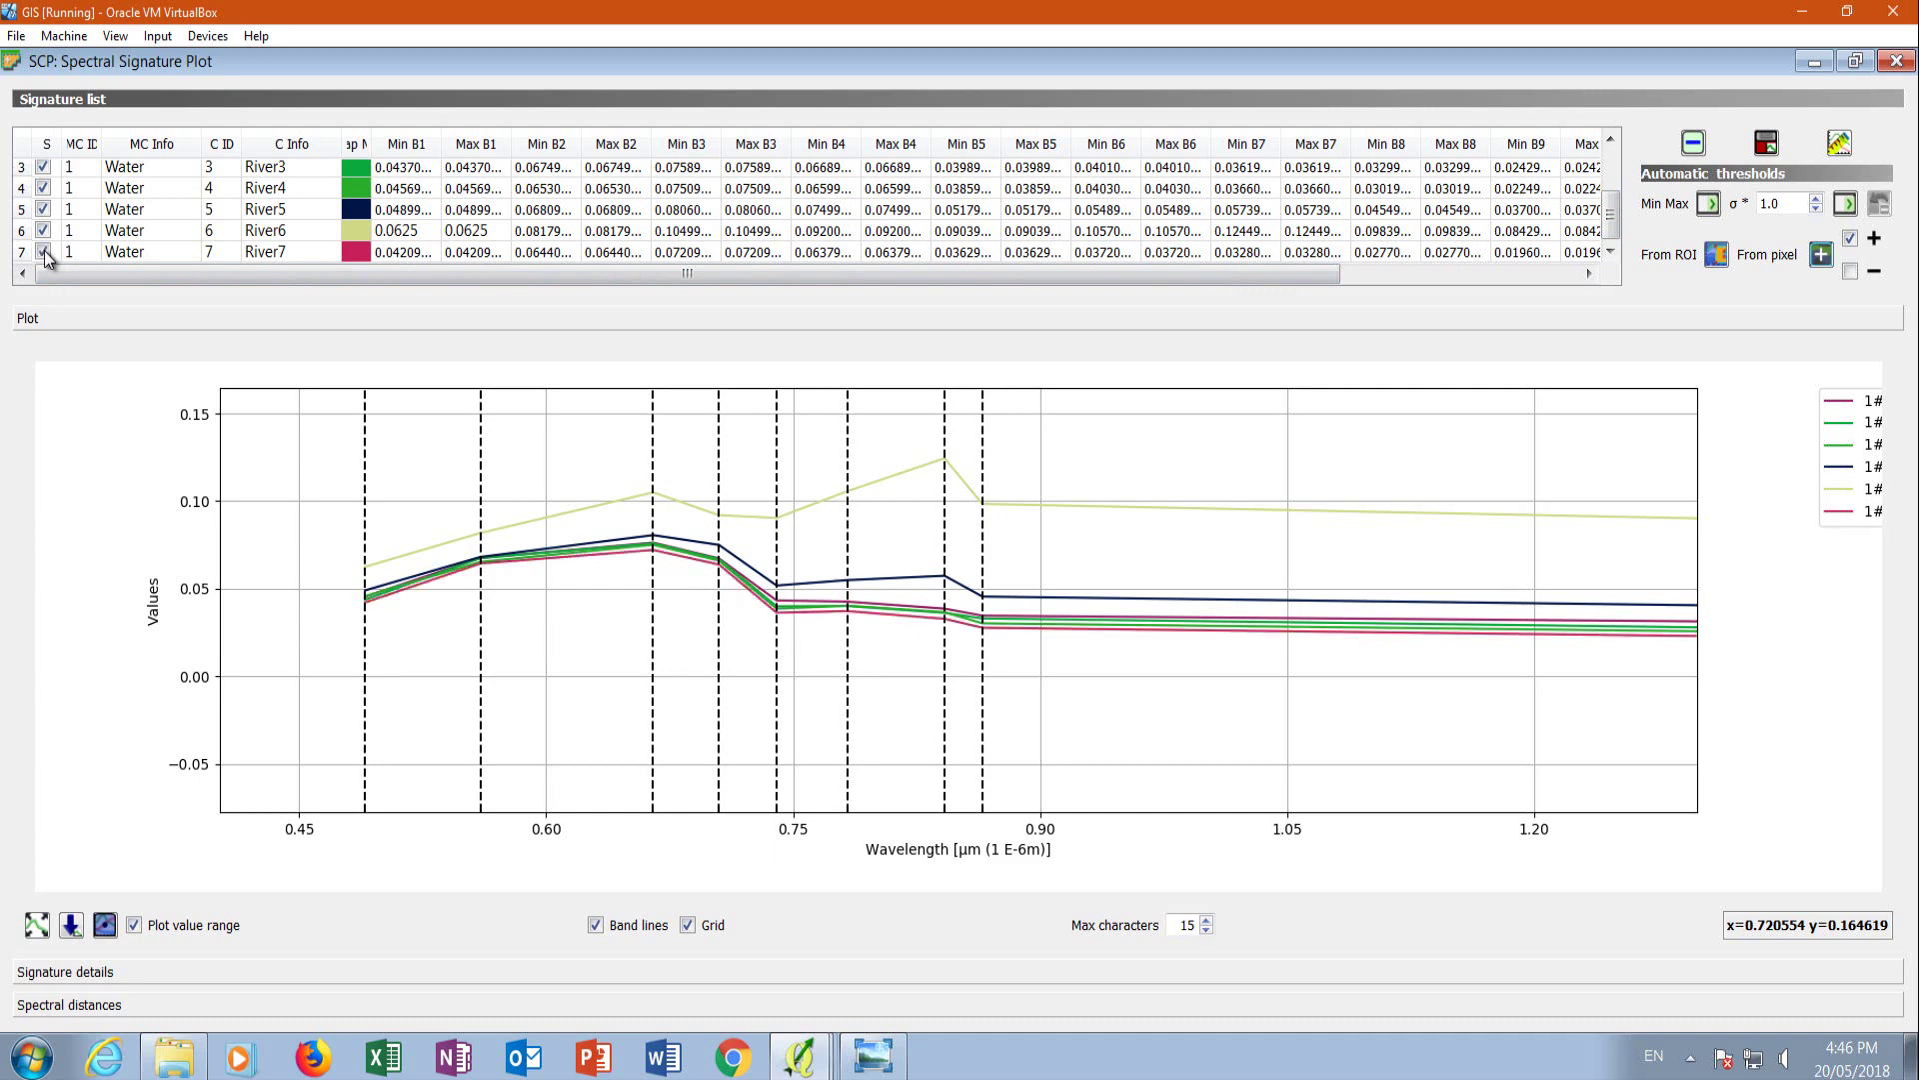
pyautogui.click(43, 251)
pyautogui.click(43, 251)
pyautogui.click(43, 251)
pyautogui.click(43, 251)
pyautogui.click(43, 251)
pyautogui.click(43, 251)
# Return to the QGIS map and examine the river from the River7 site down to the stretch beside the green strip.
pyautogui.click(794, 1059)
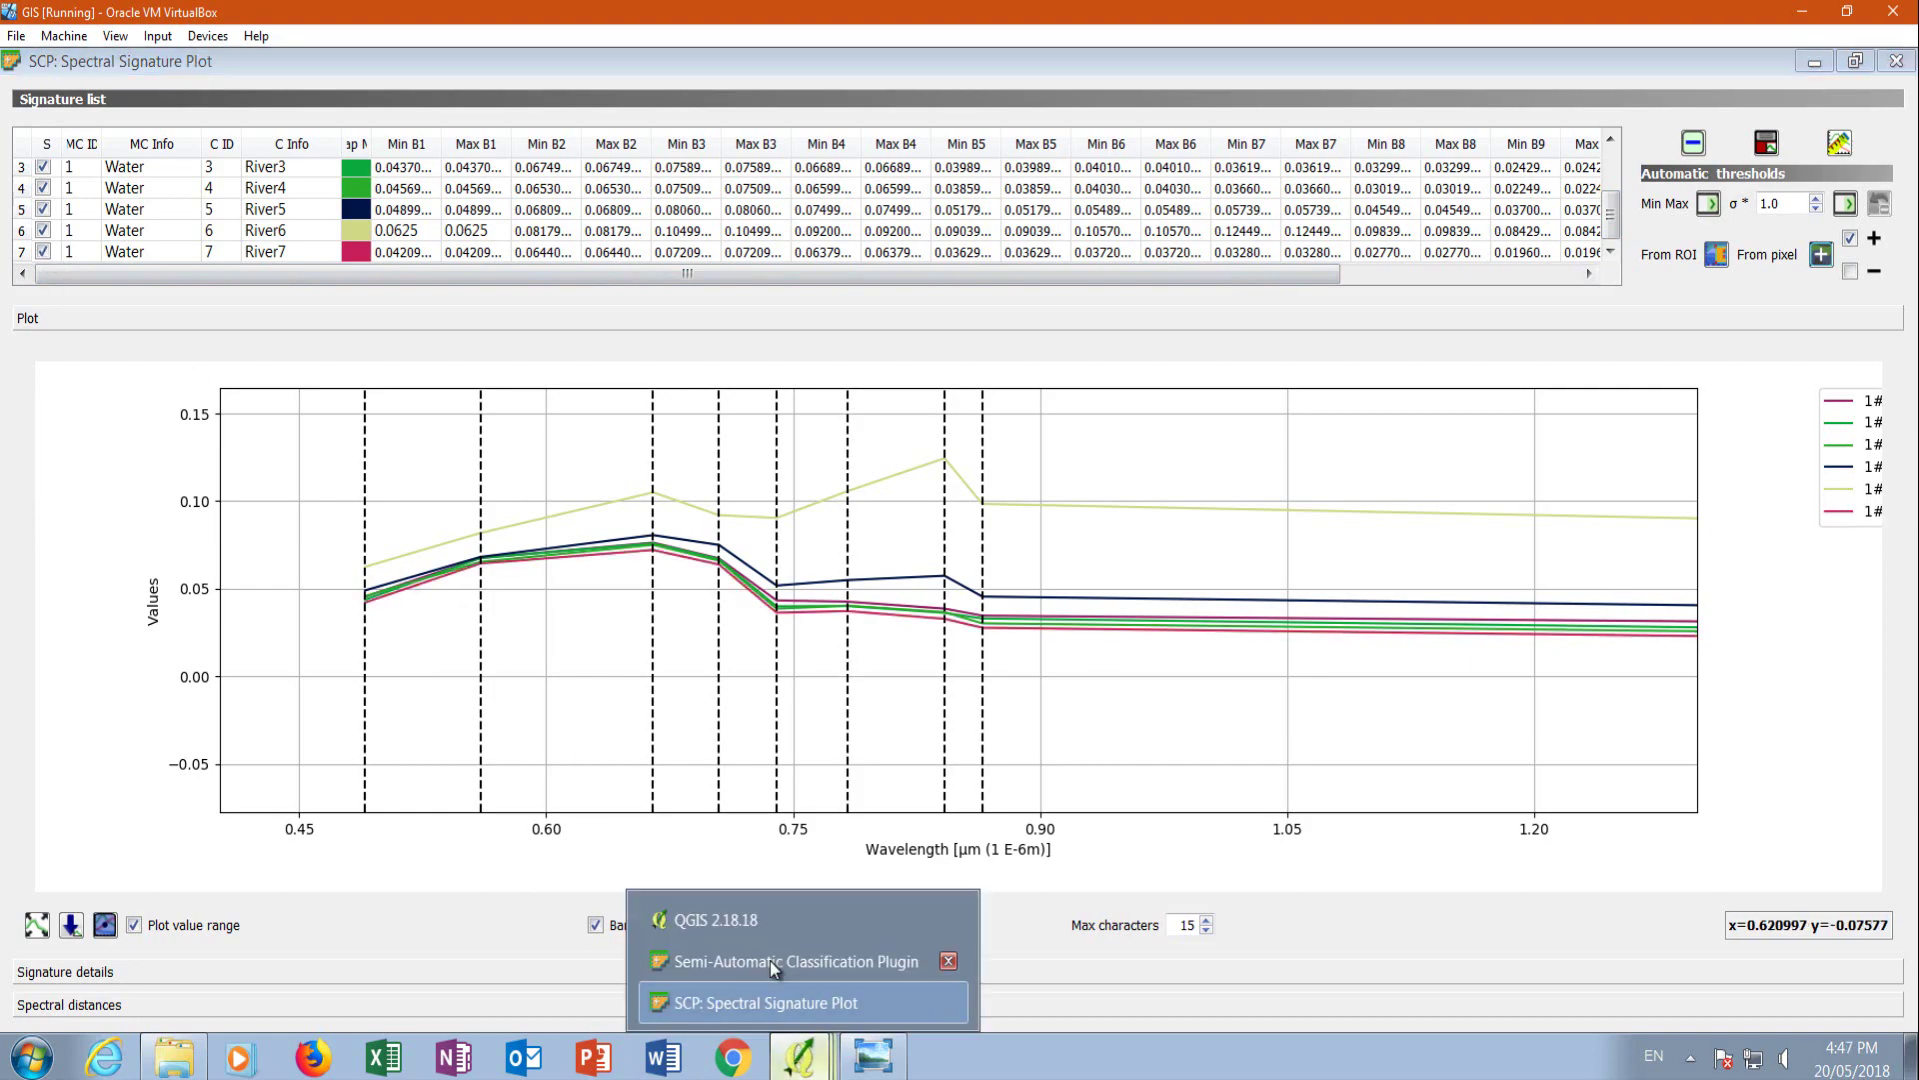
pyautogui.click(700, 908)
pyautogui.scroll(-2, 1000, 458)
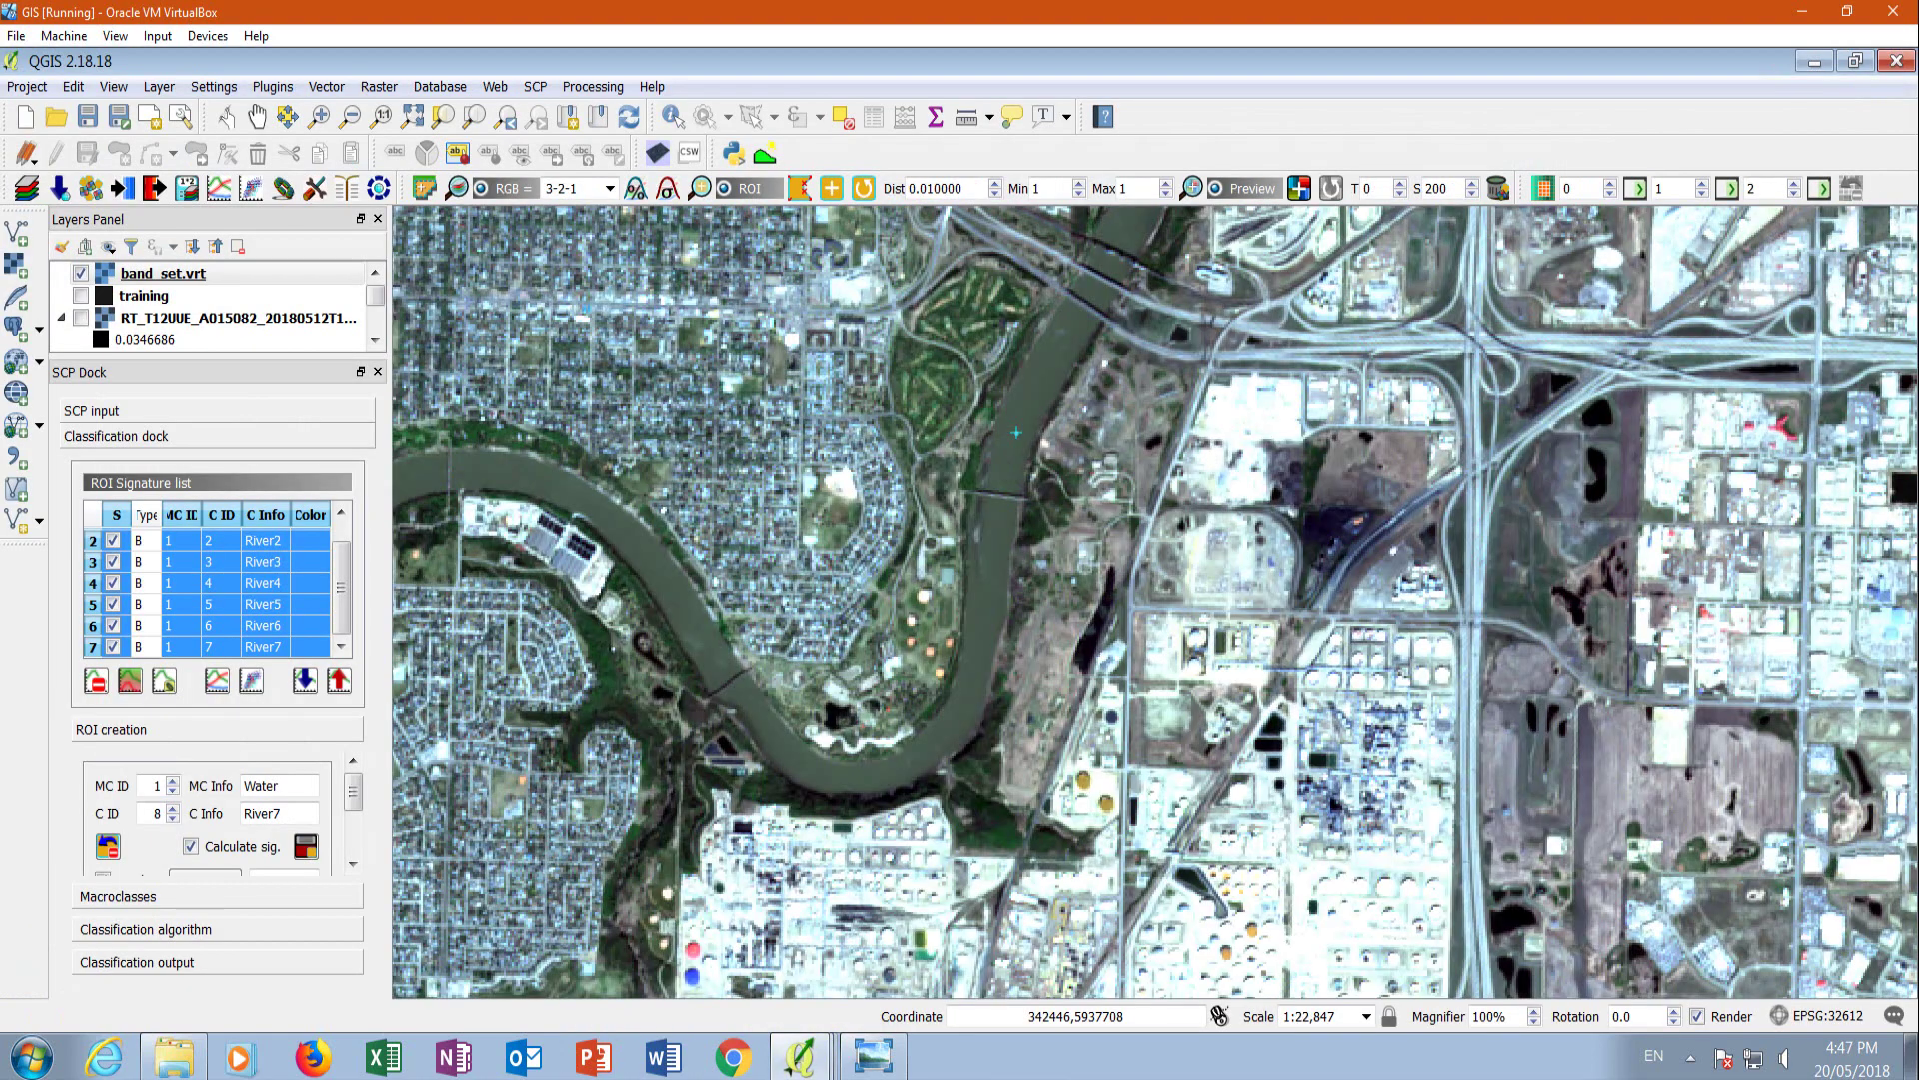
pyautogui.scroll(-2, 1058, 447)
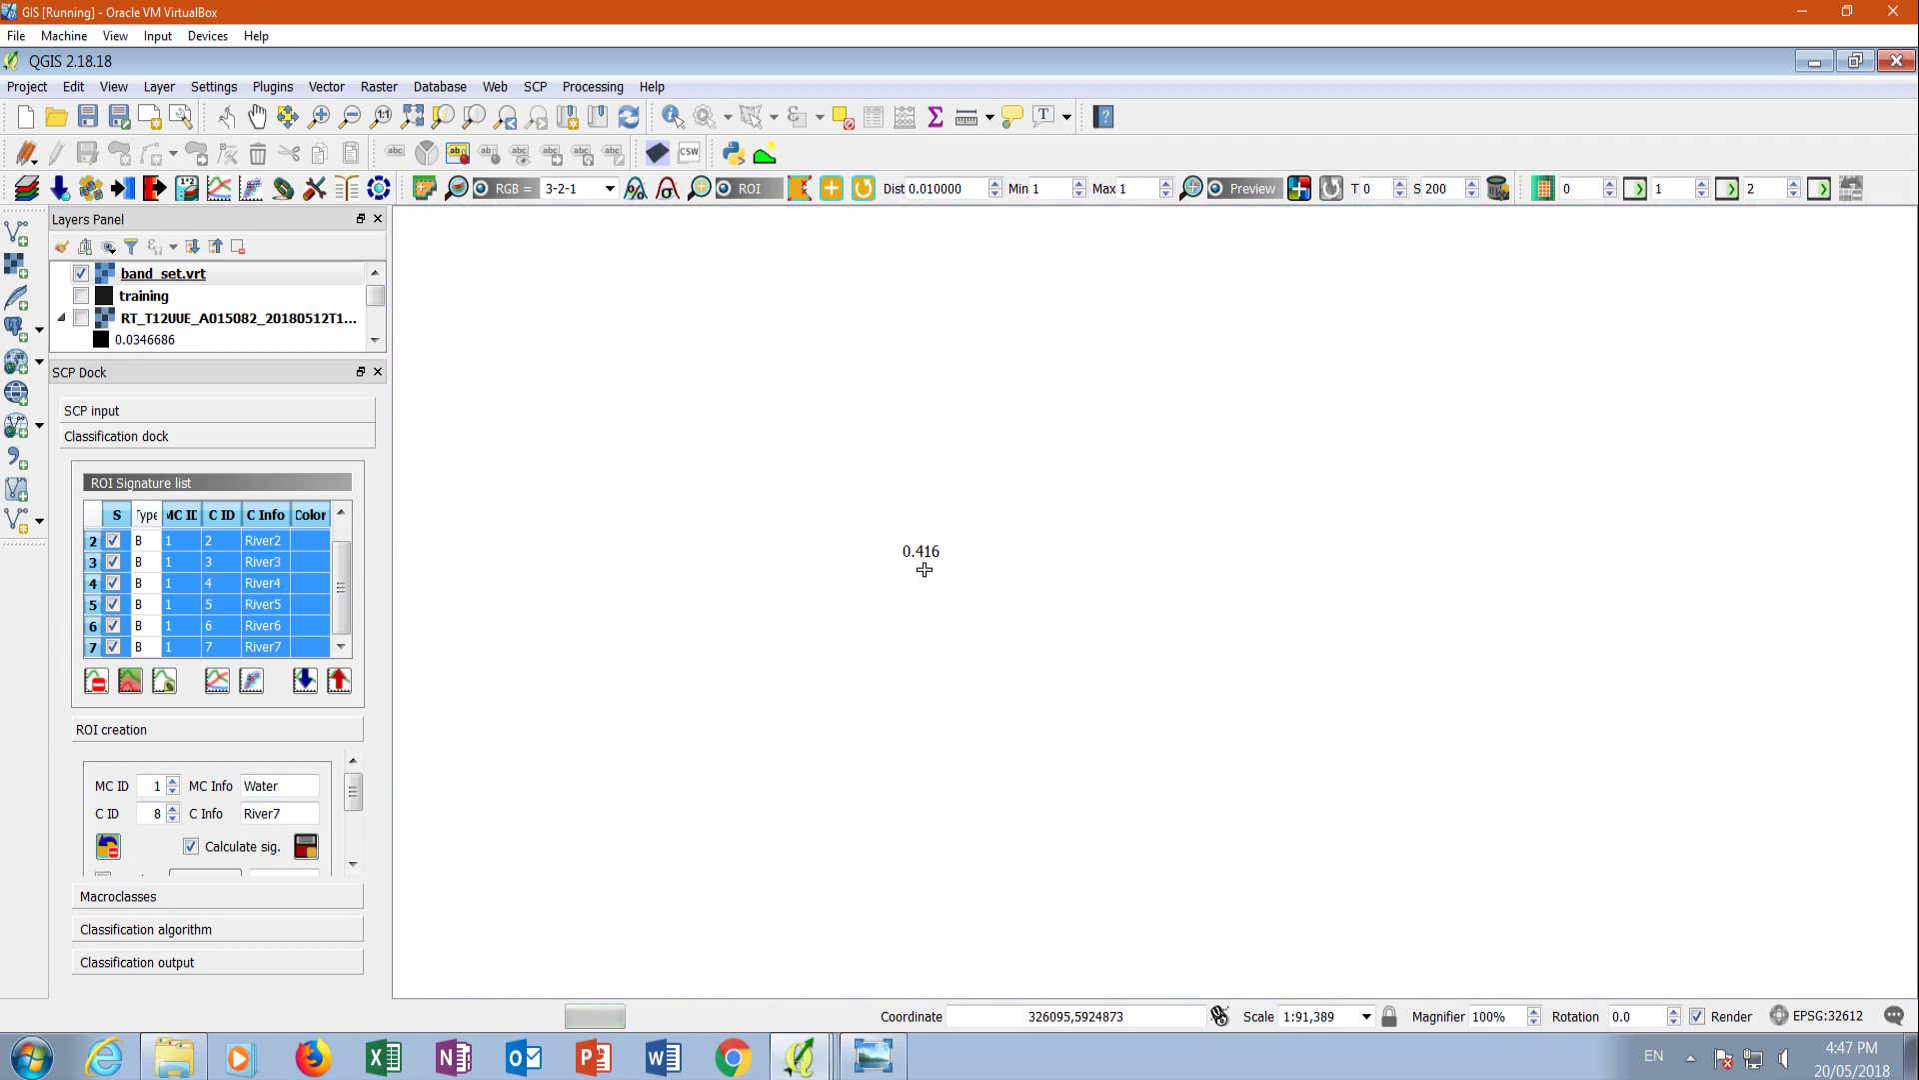
pyautogui.scroll(2, 905, 535)
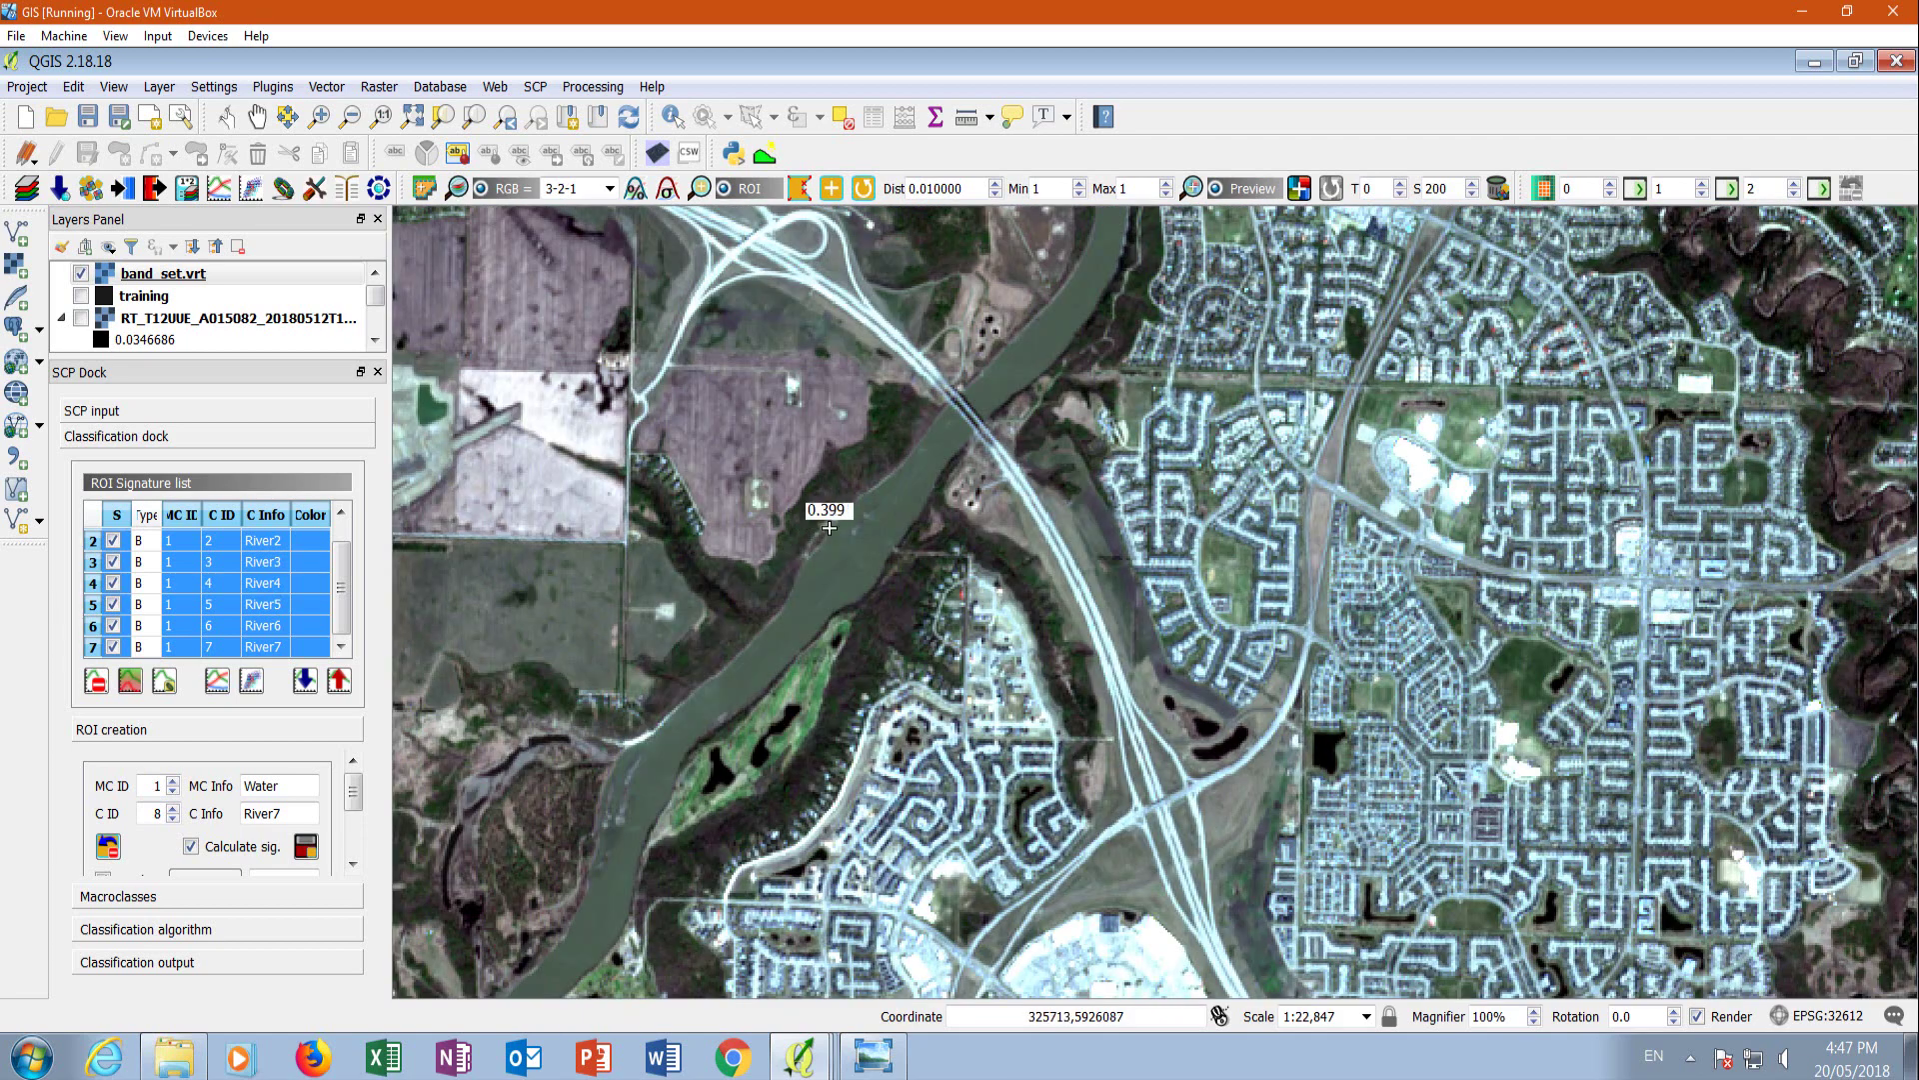
pyautogui.scroll(1, 852, 543)
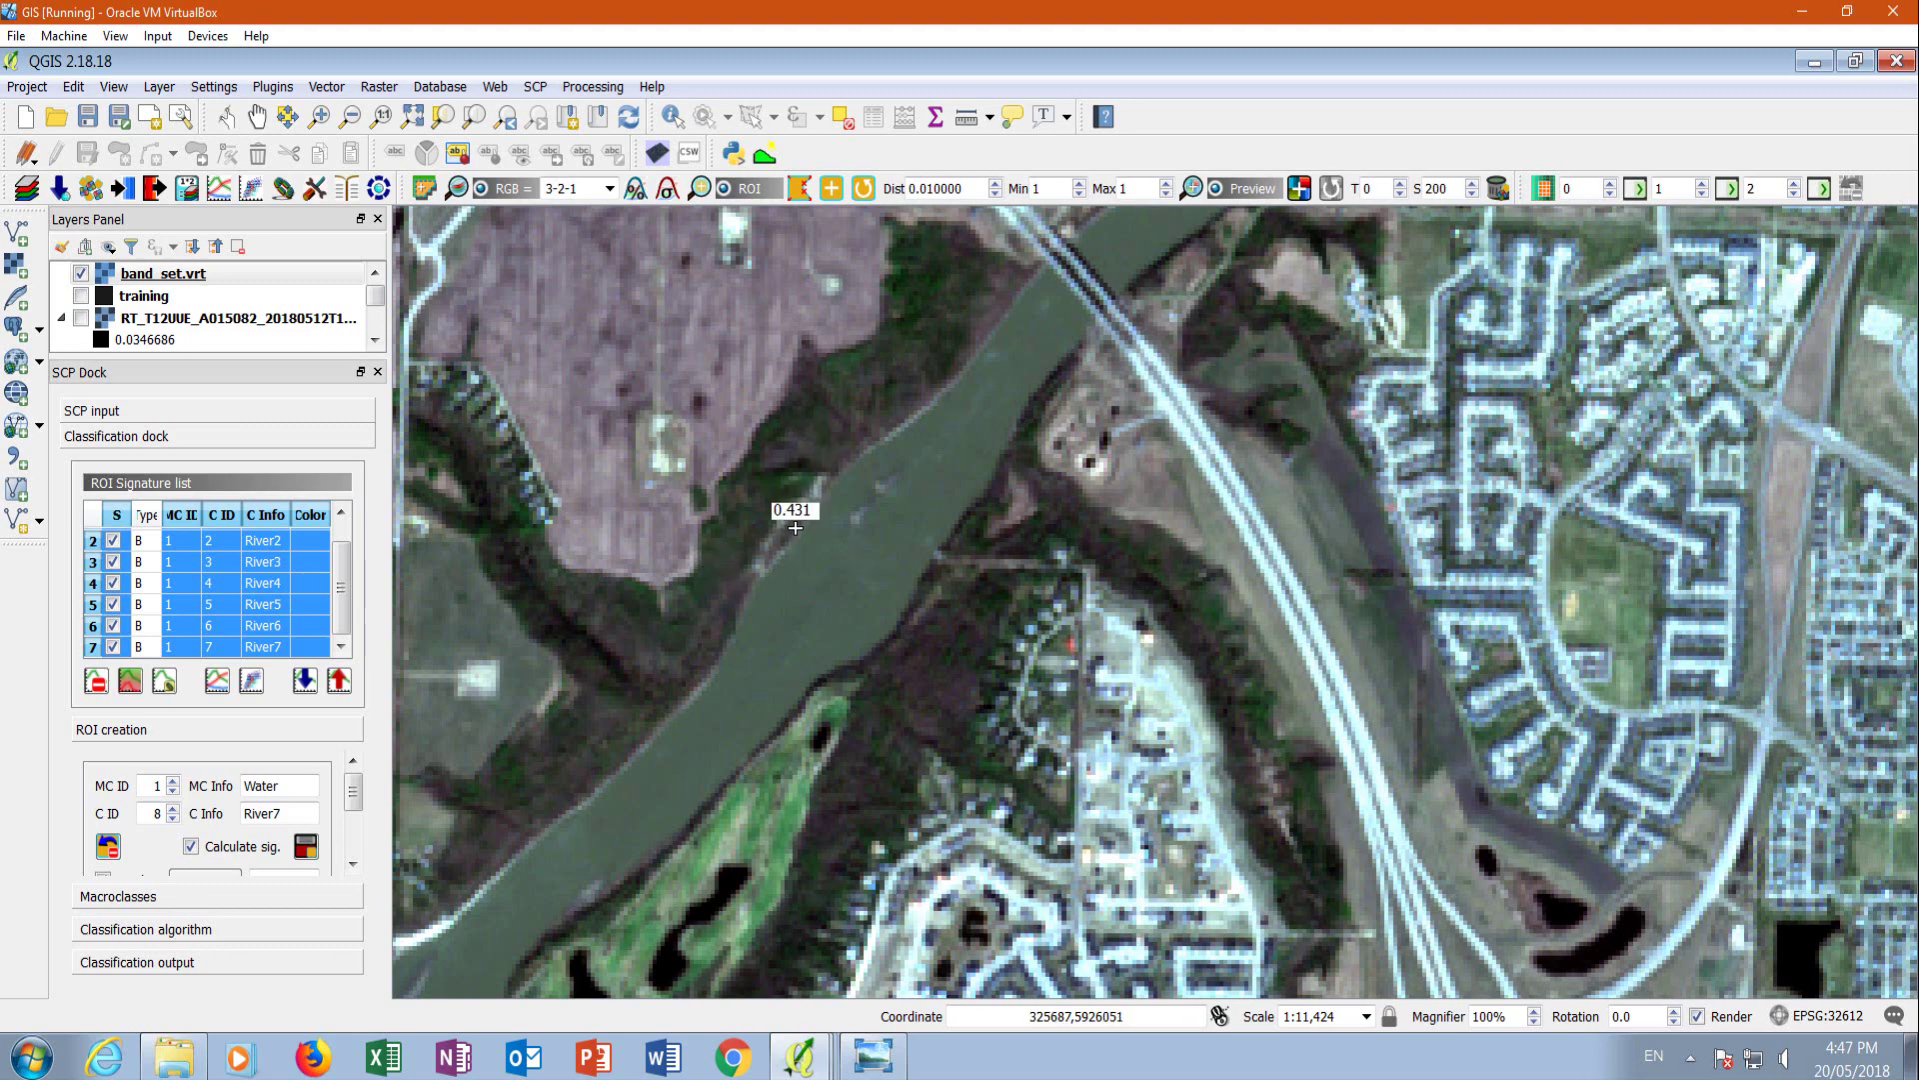
pyautogui.scroll(-1, 800, 505)
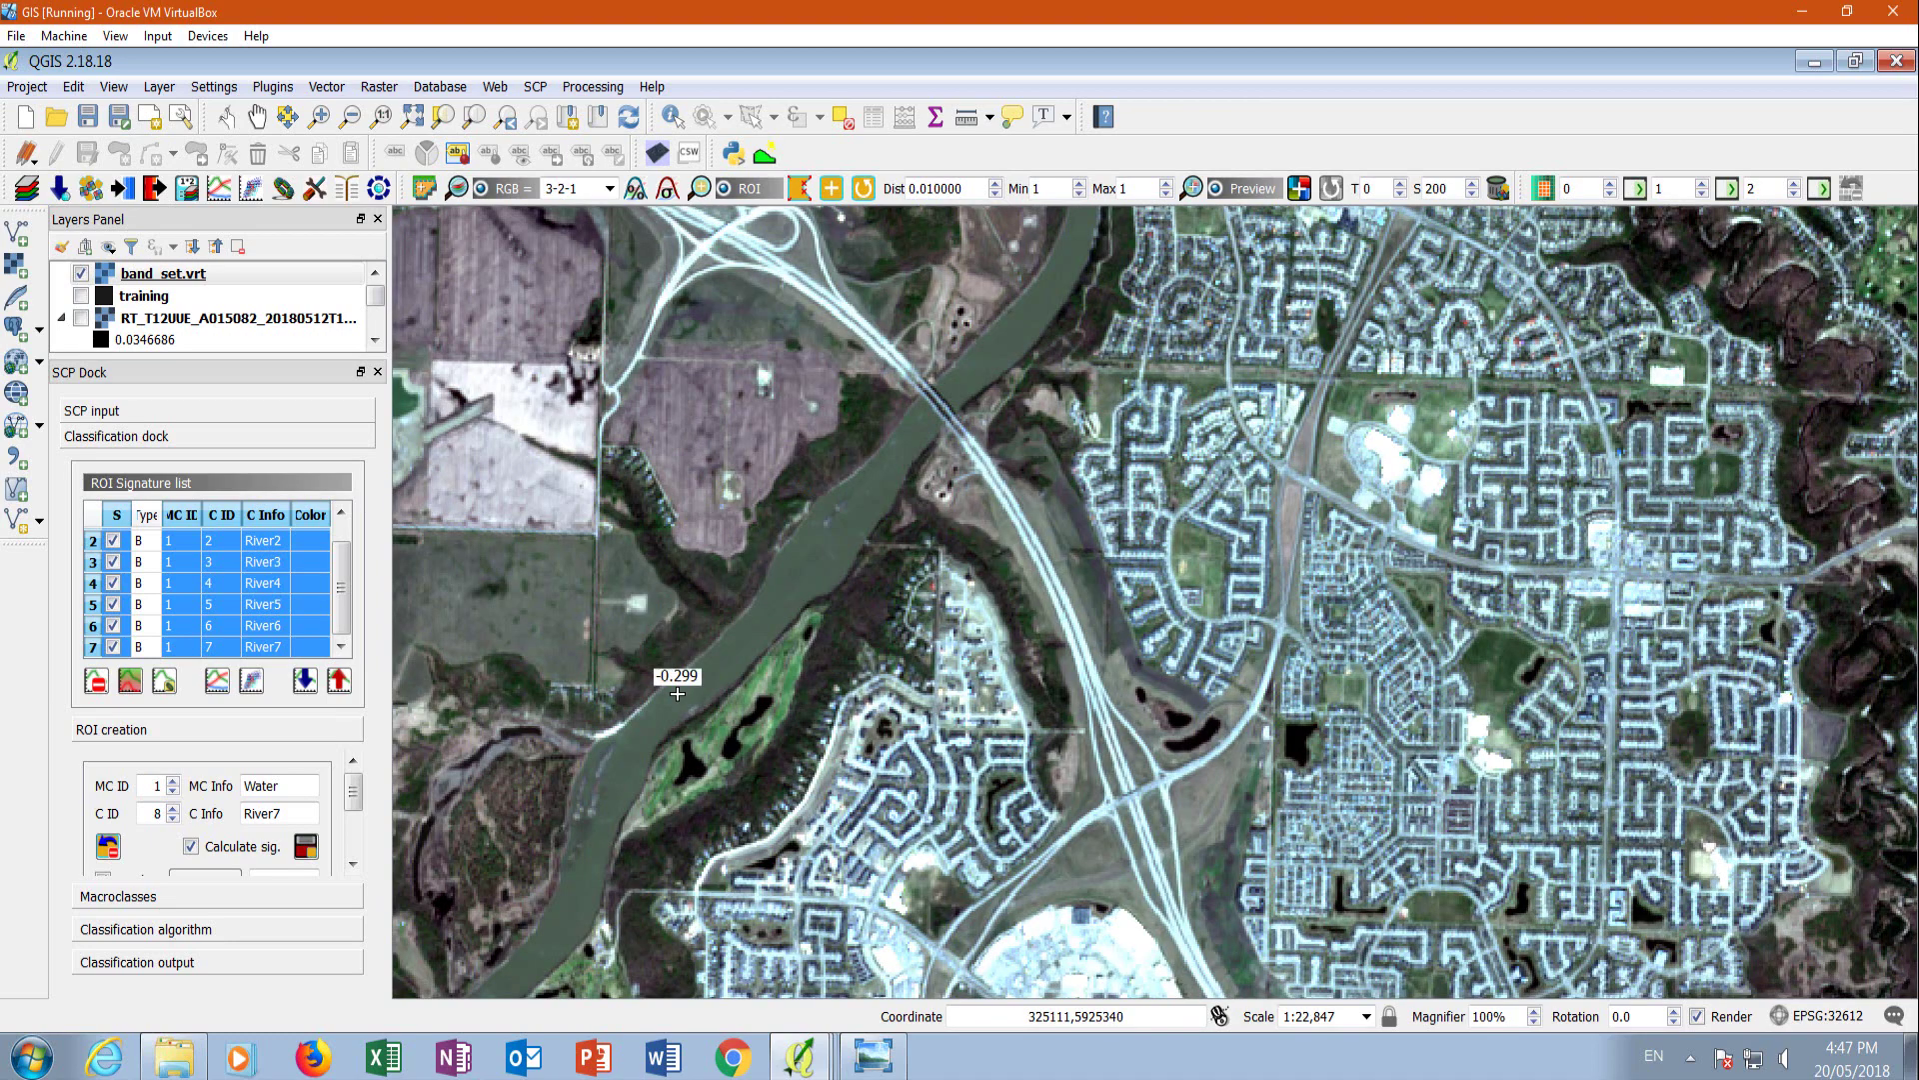
pyautogui.scroll(1, 635, 699)
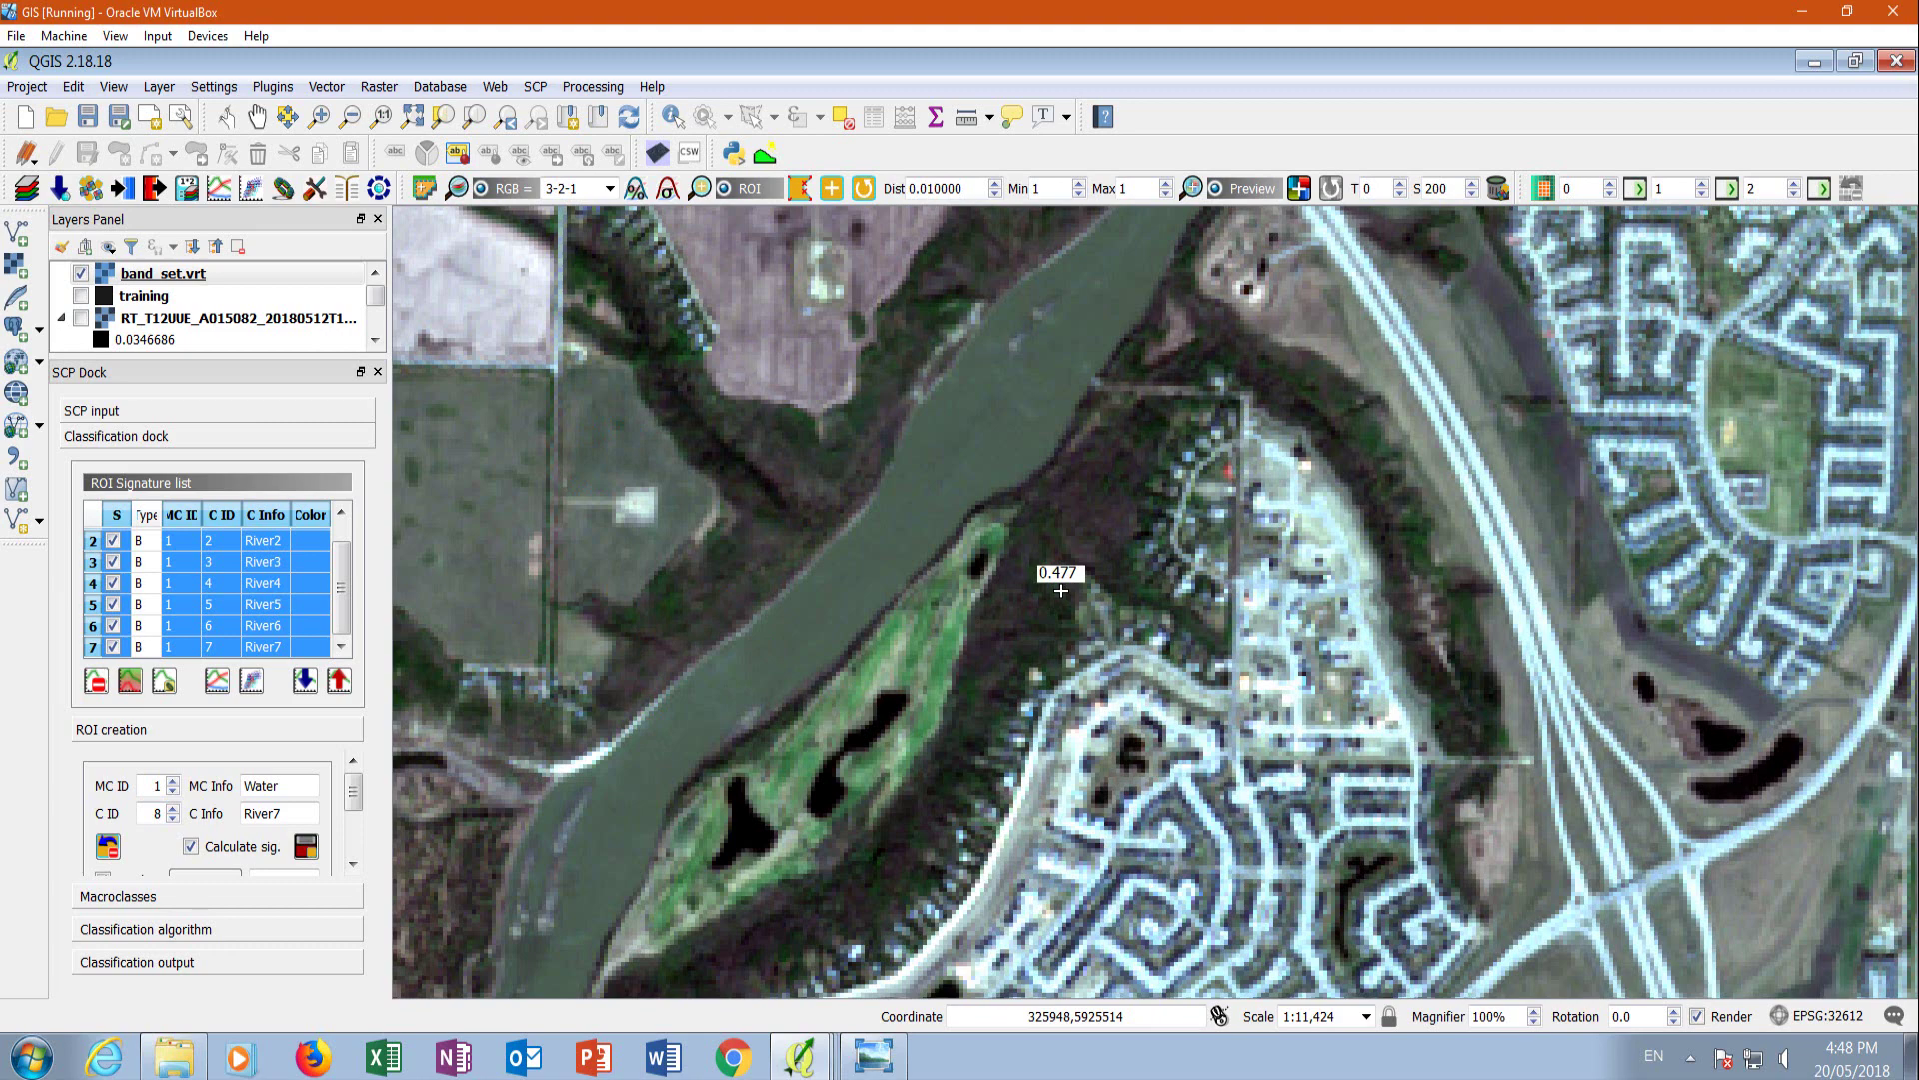
pyautogui.scroll(-1, 1061, 590)
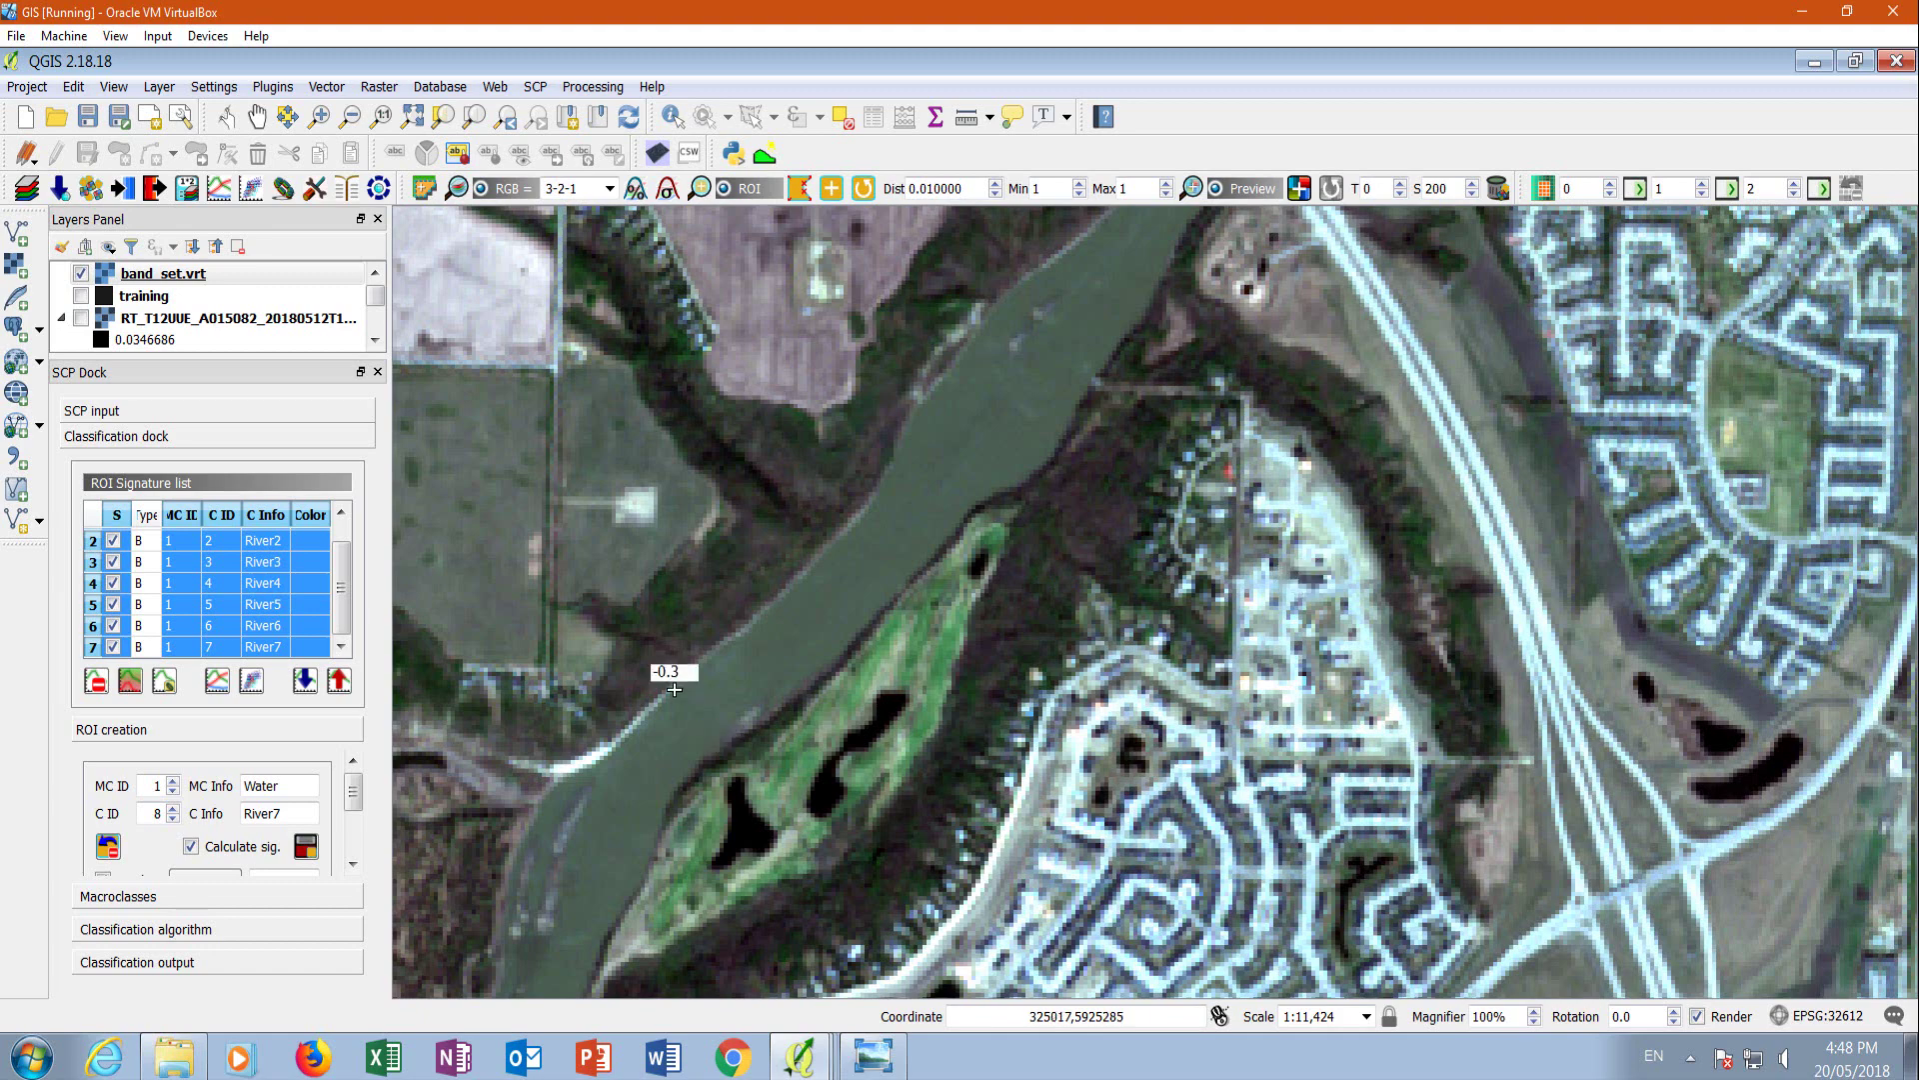
pyautogui.scroll(-1, 674, 668)
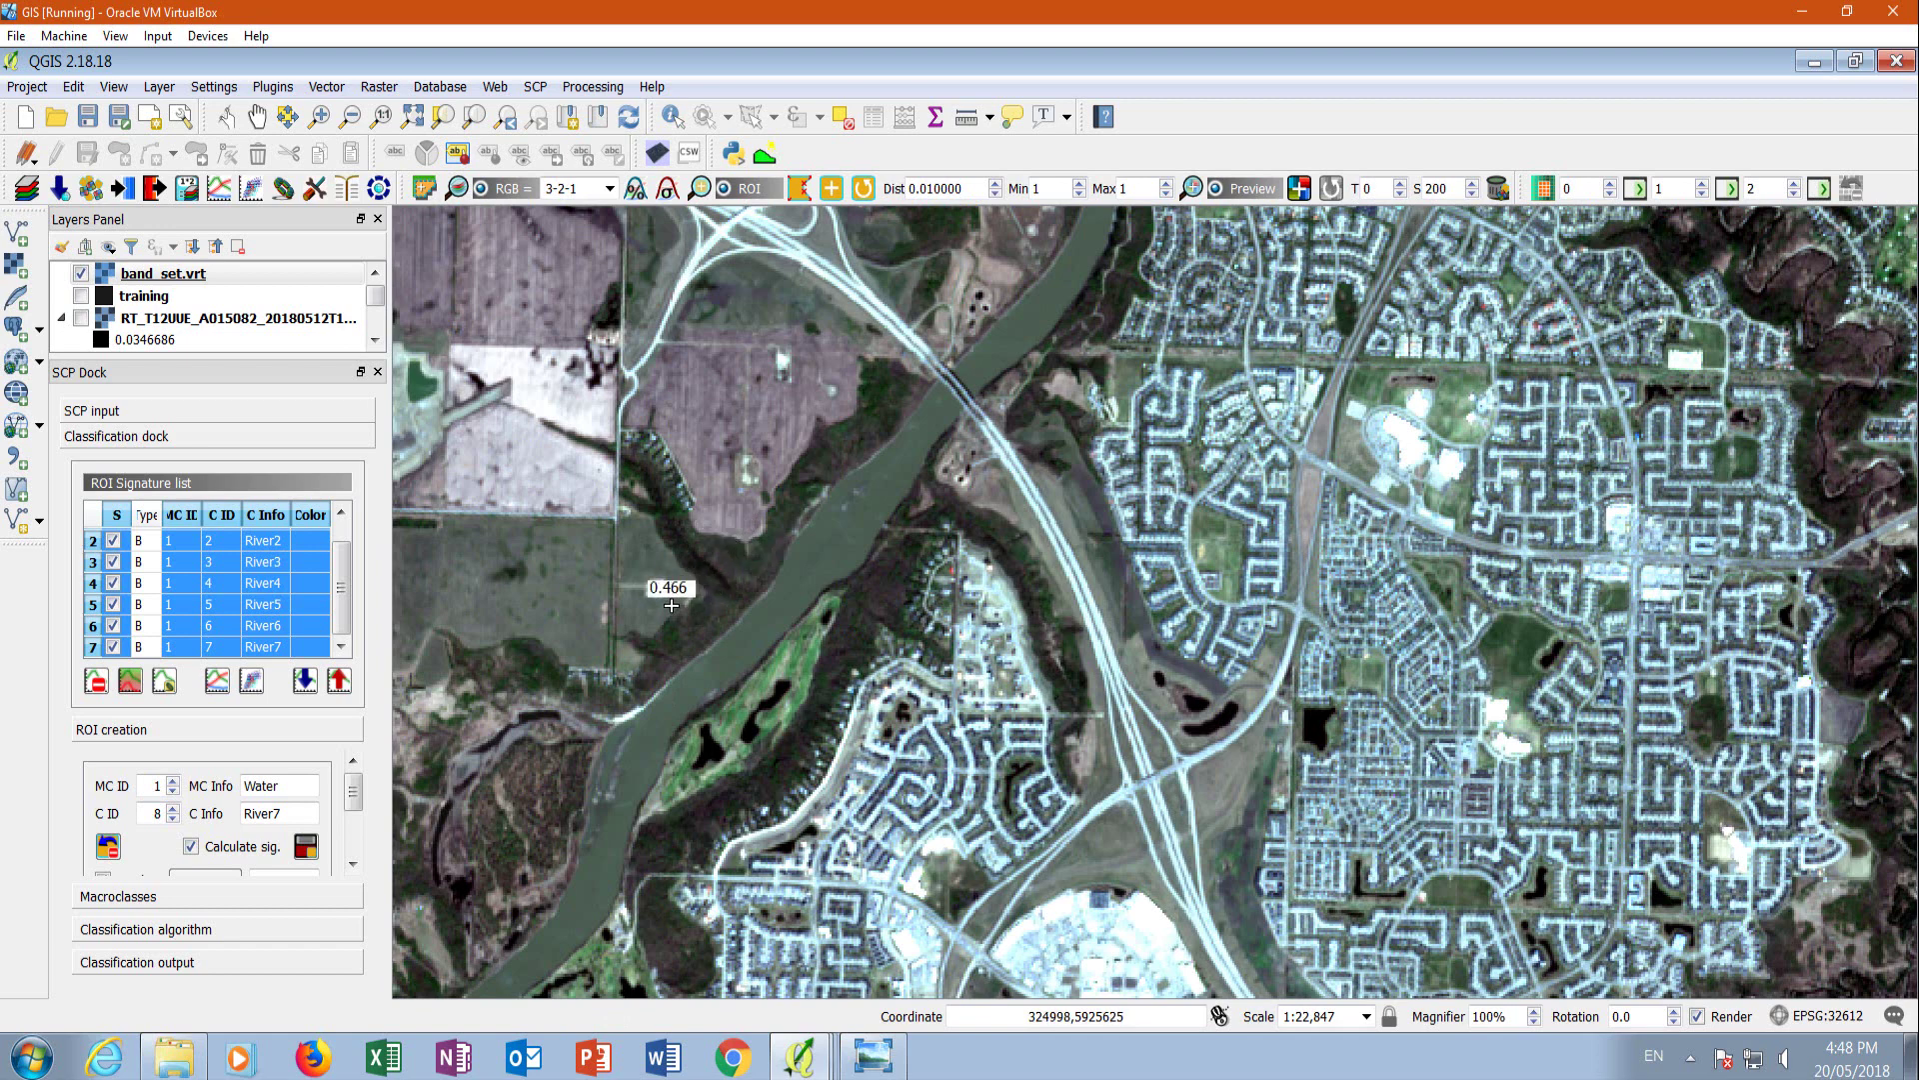
pyautogui.scroll(1, 671, 606)
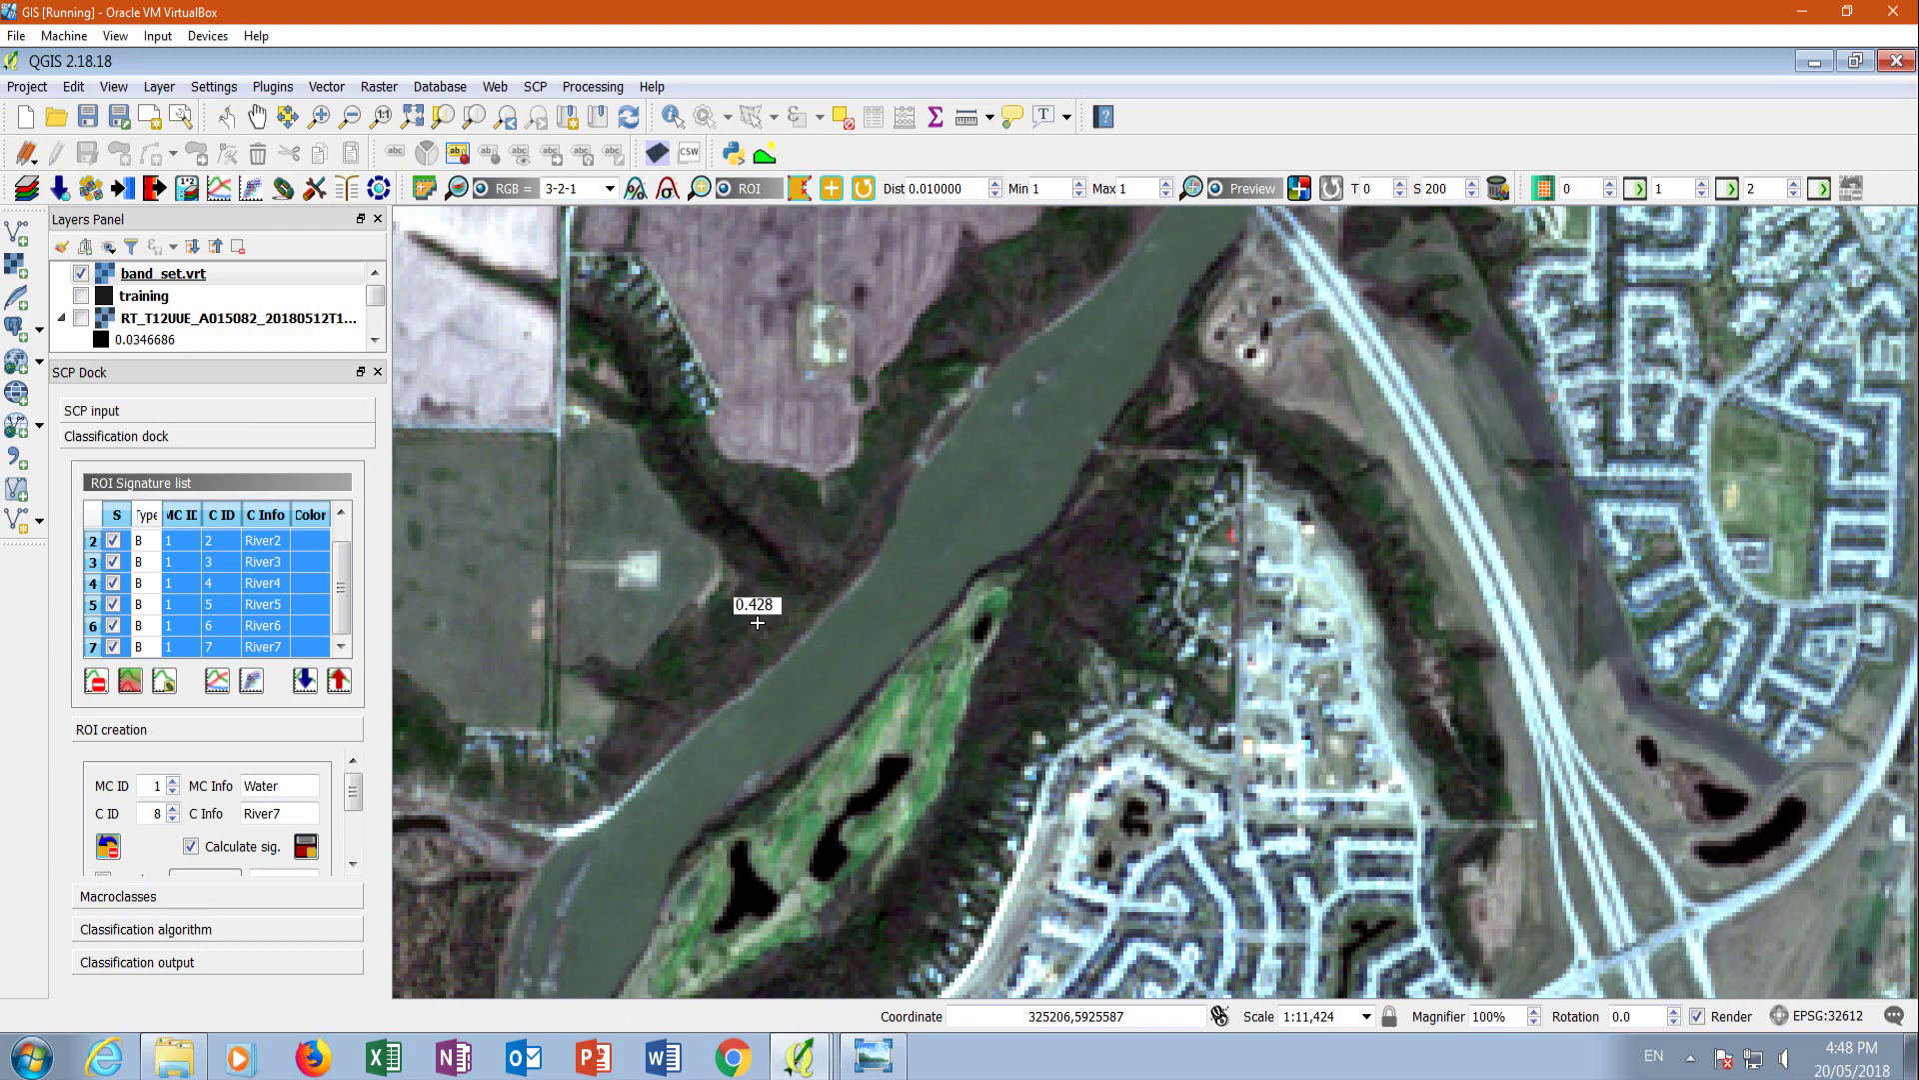
pyautogui.scroll(-1, 675, 664)
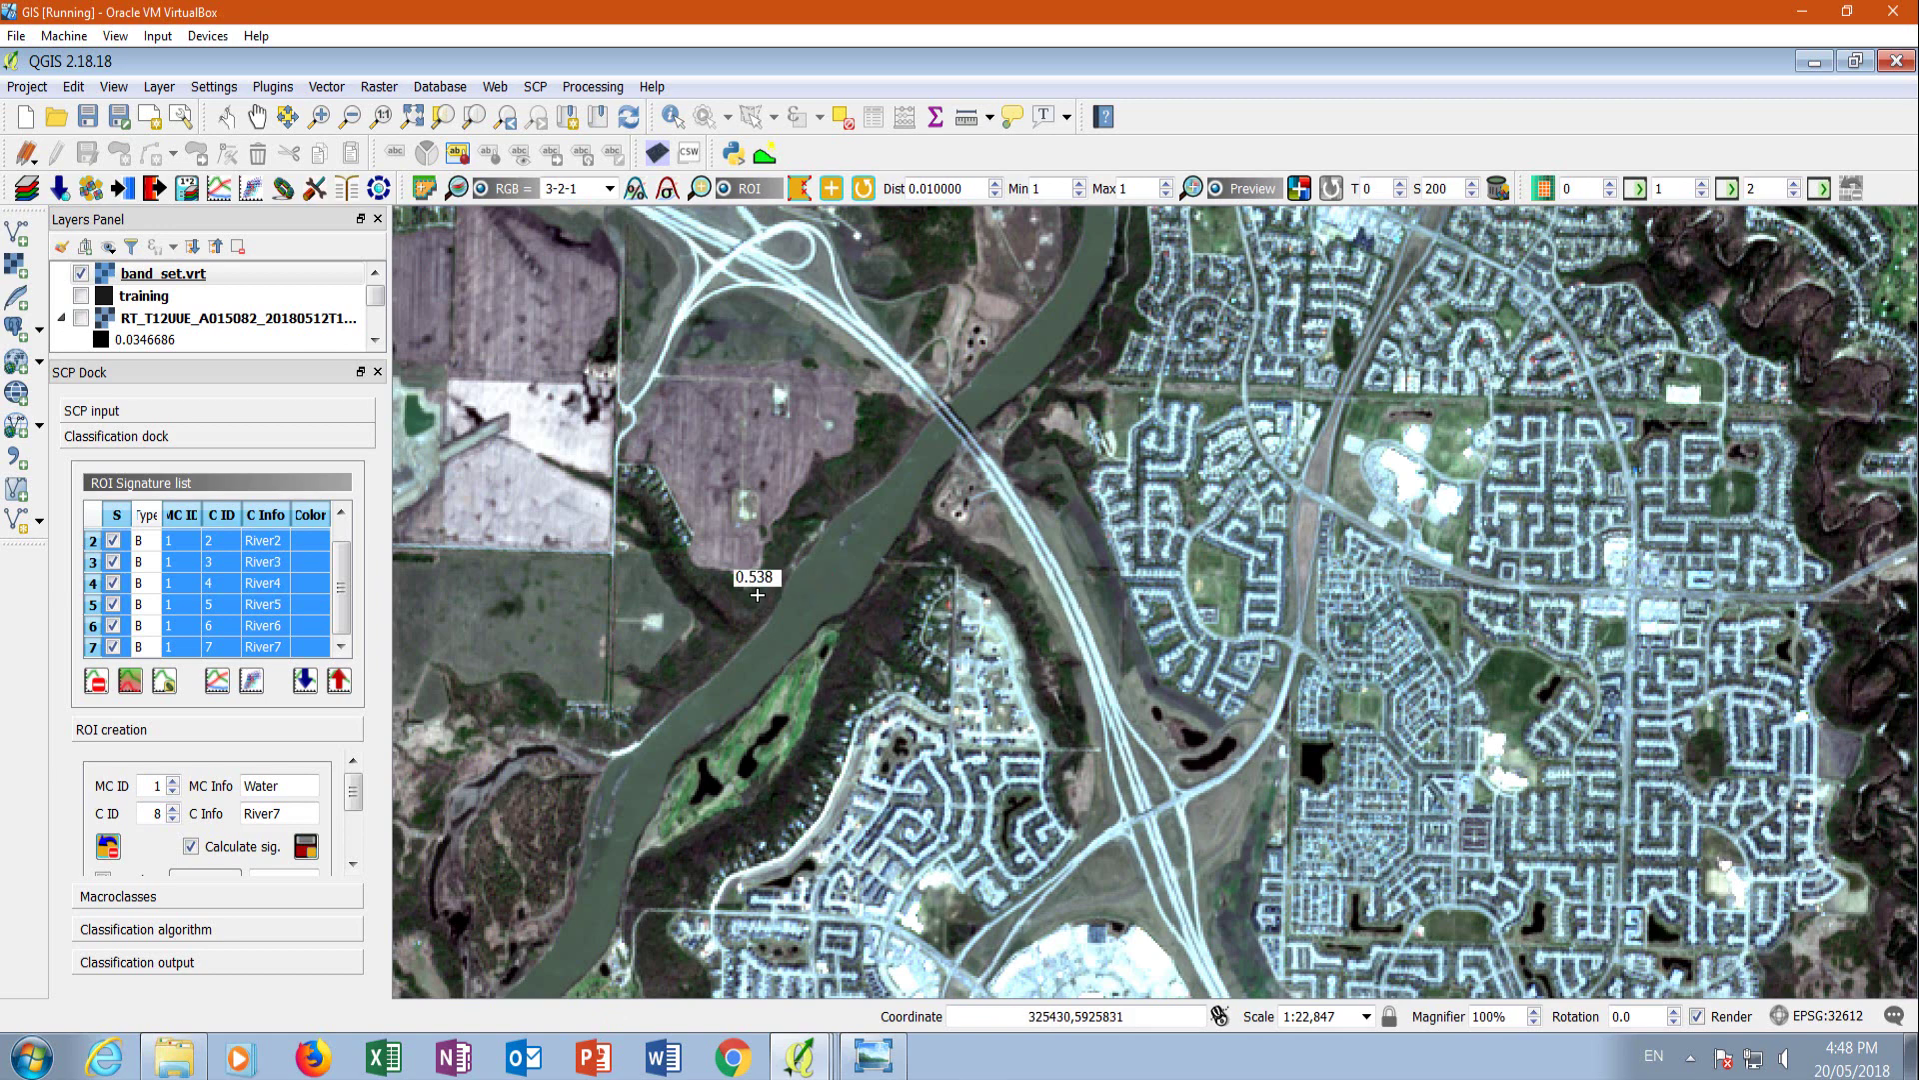
pyautogui.scroll(-1, 665, 579)
pyautogui.scroll(1, 704, 630)
pyautogui.scroll(1, 704, 630)
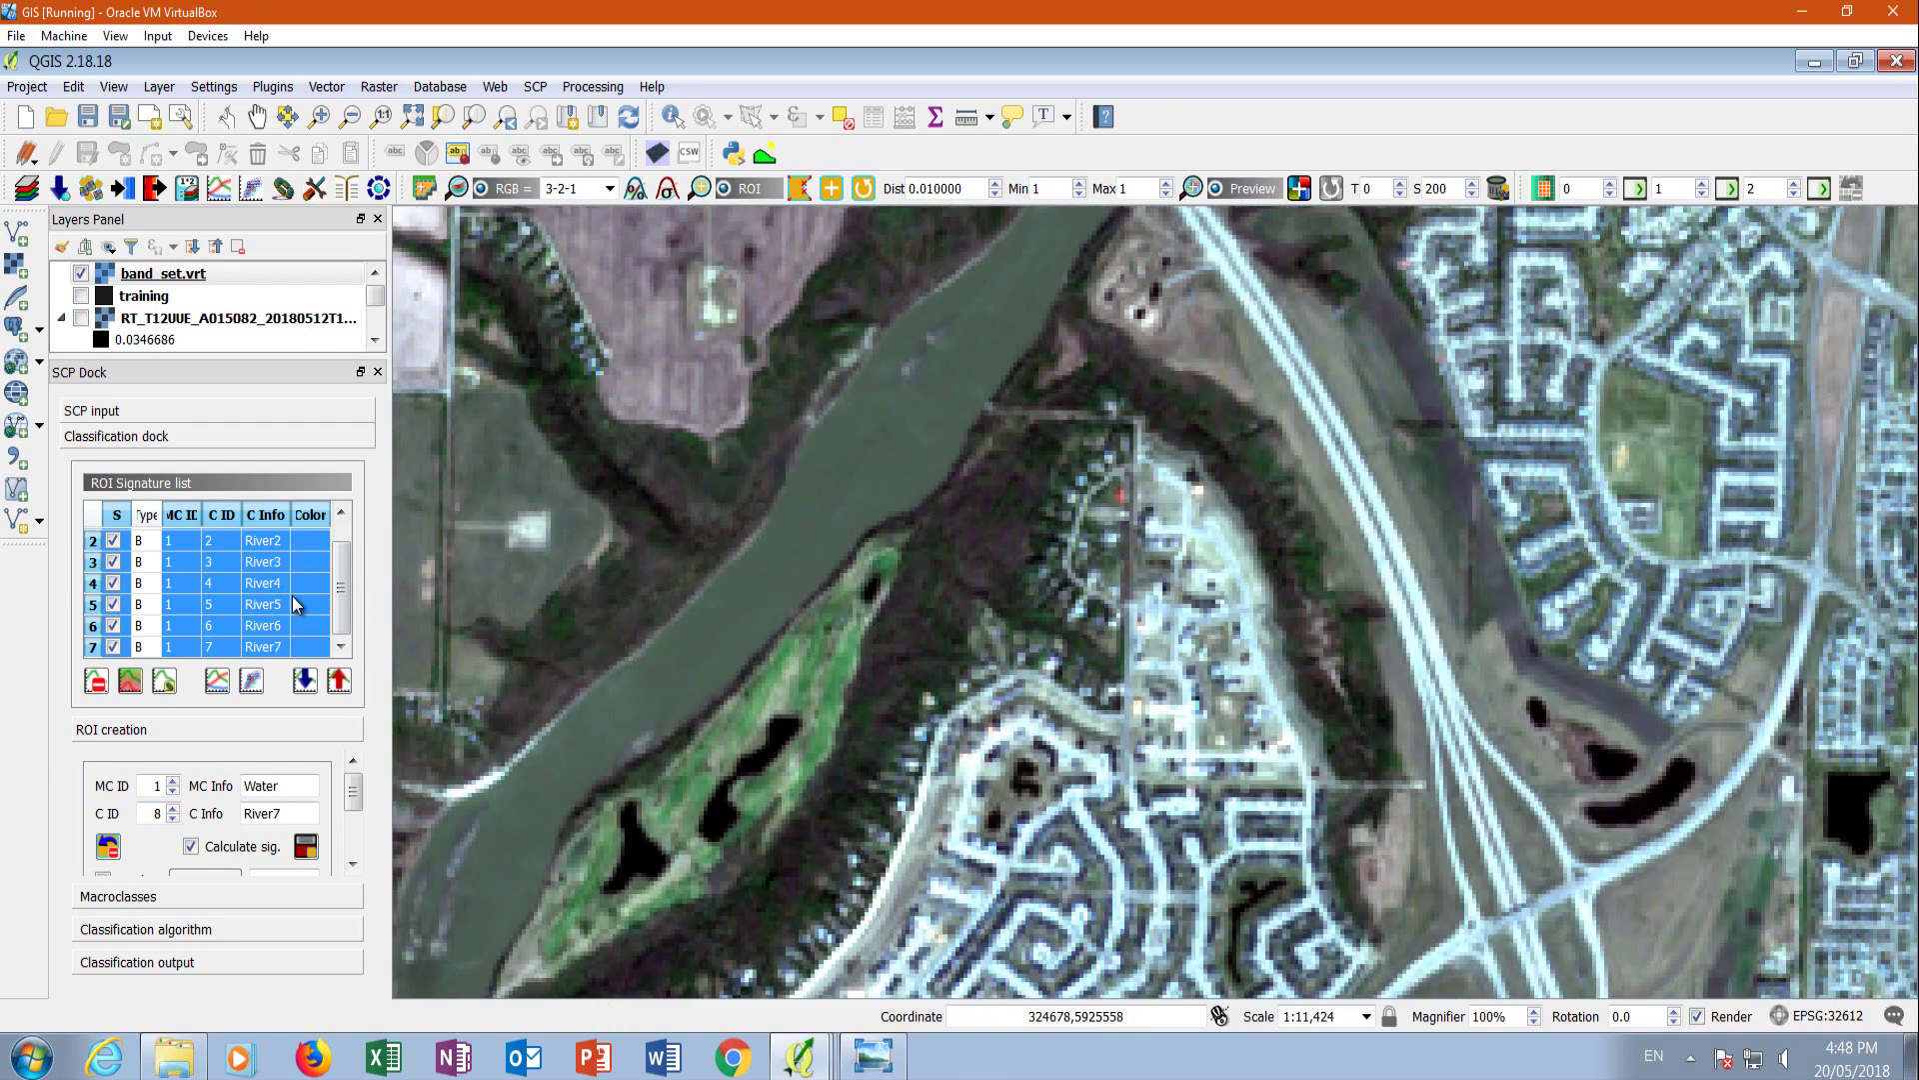
# Draw a four-cornered ROI polygon lengthwise over the open river beside the upper end of the green strip.
pyautogui.click(801, 192)
pyautogui.click(712, 621)
pyautogui.click(821, 478)
pyautogui.click(873, 496)
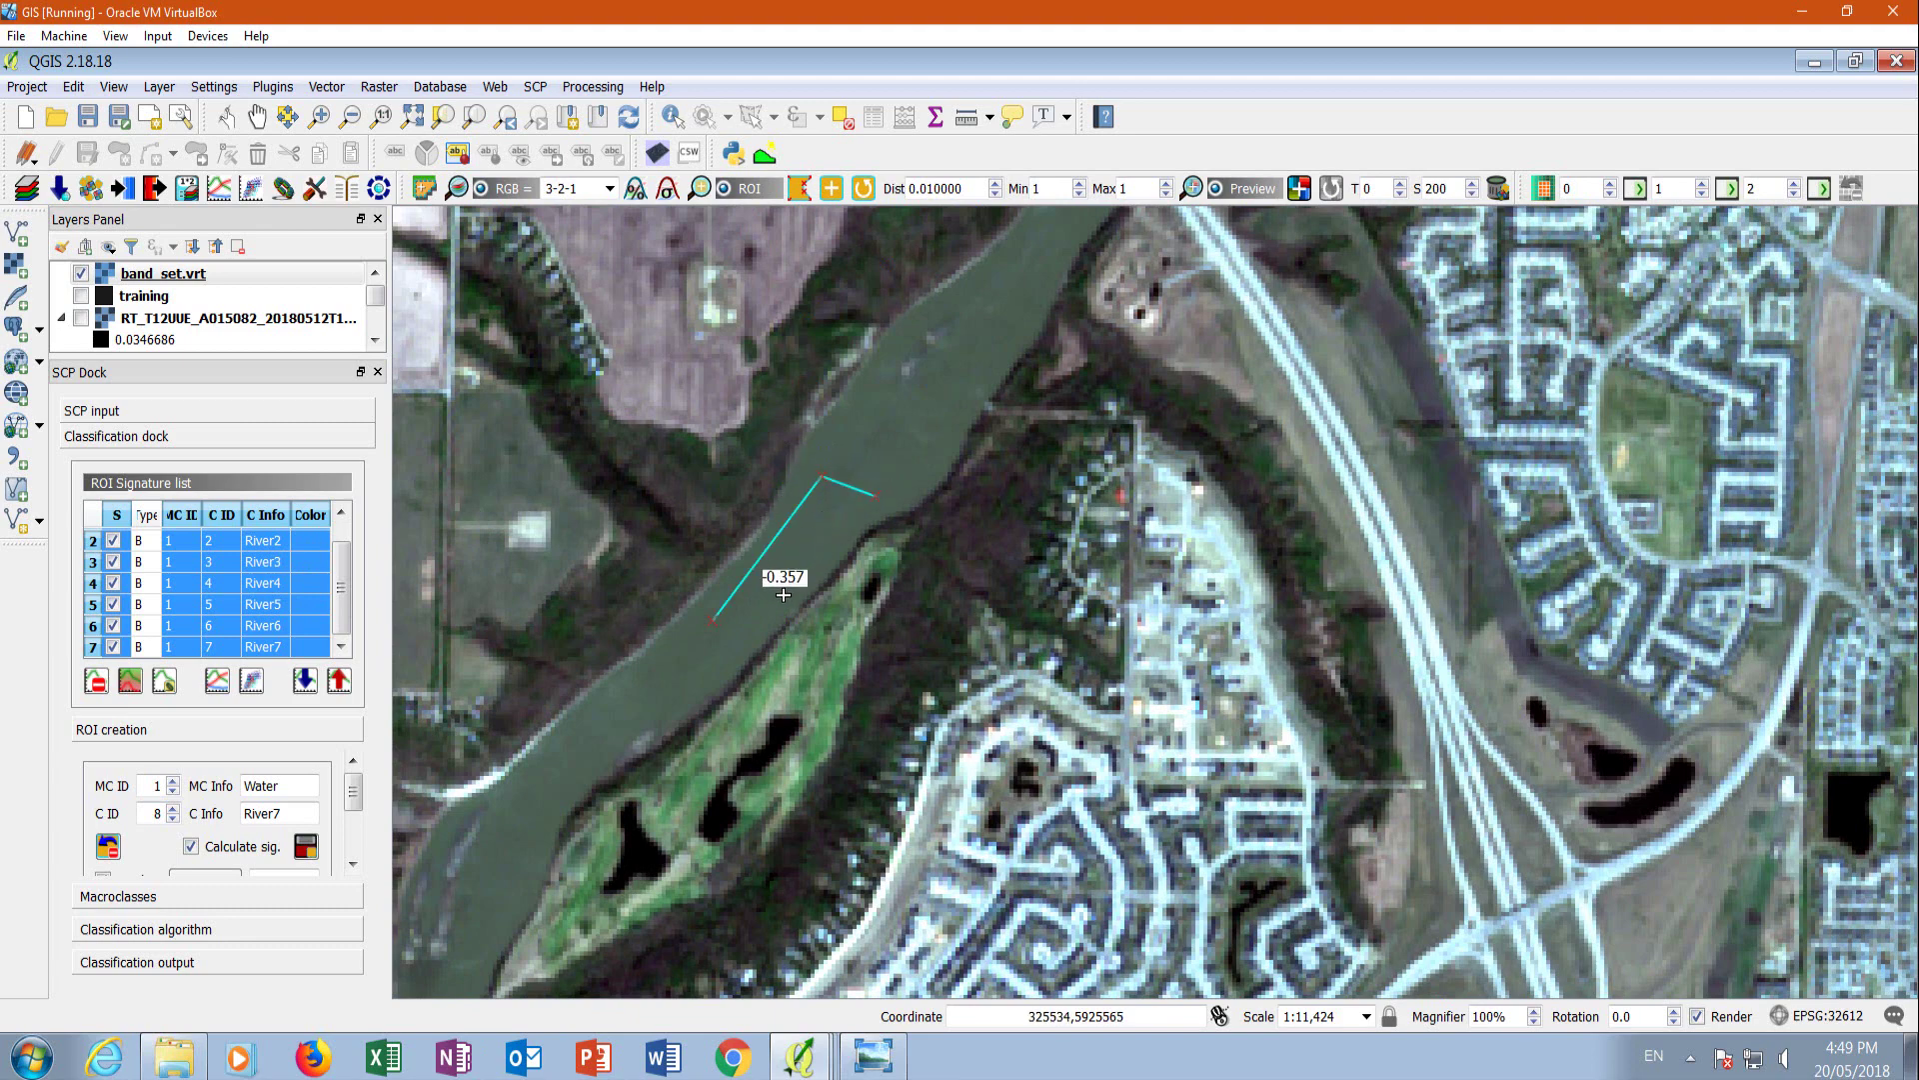
pyautogui.click(744, 645)
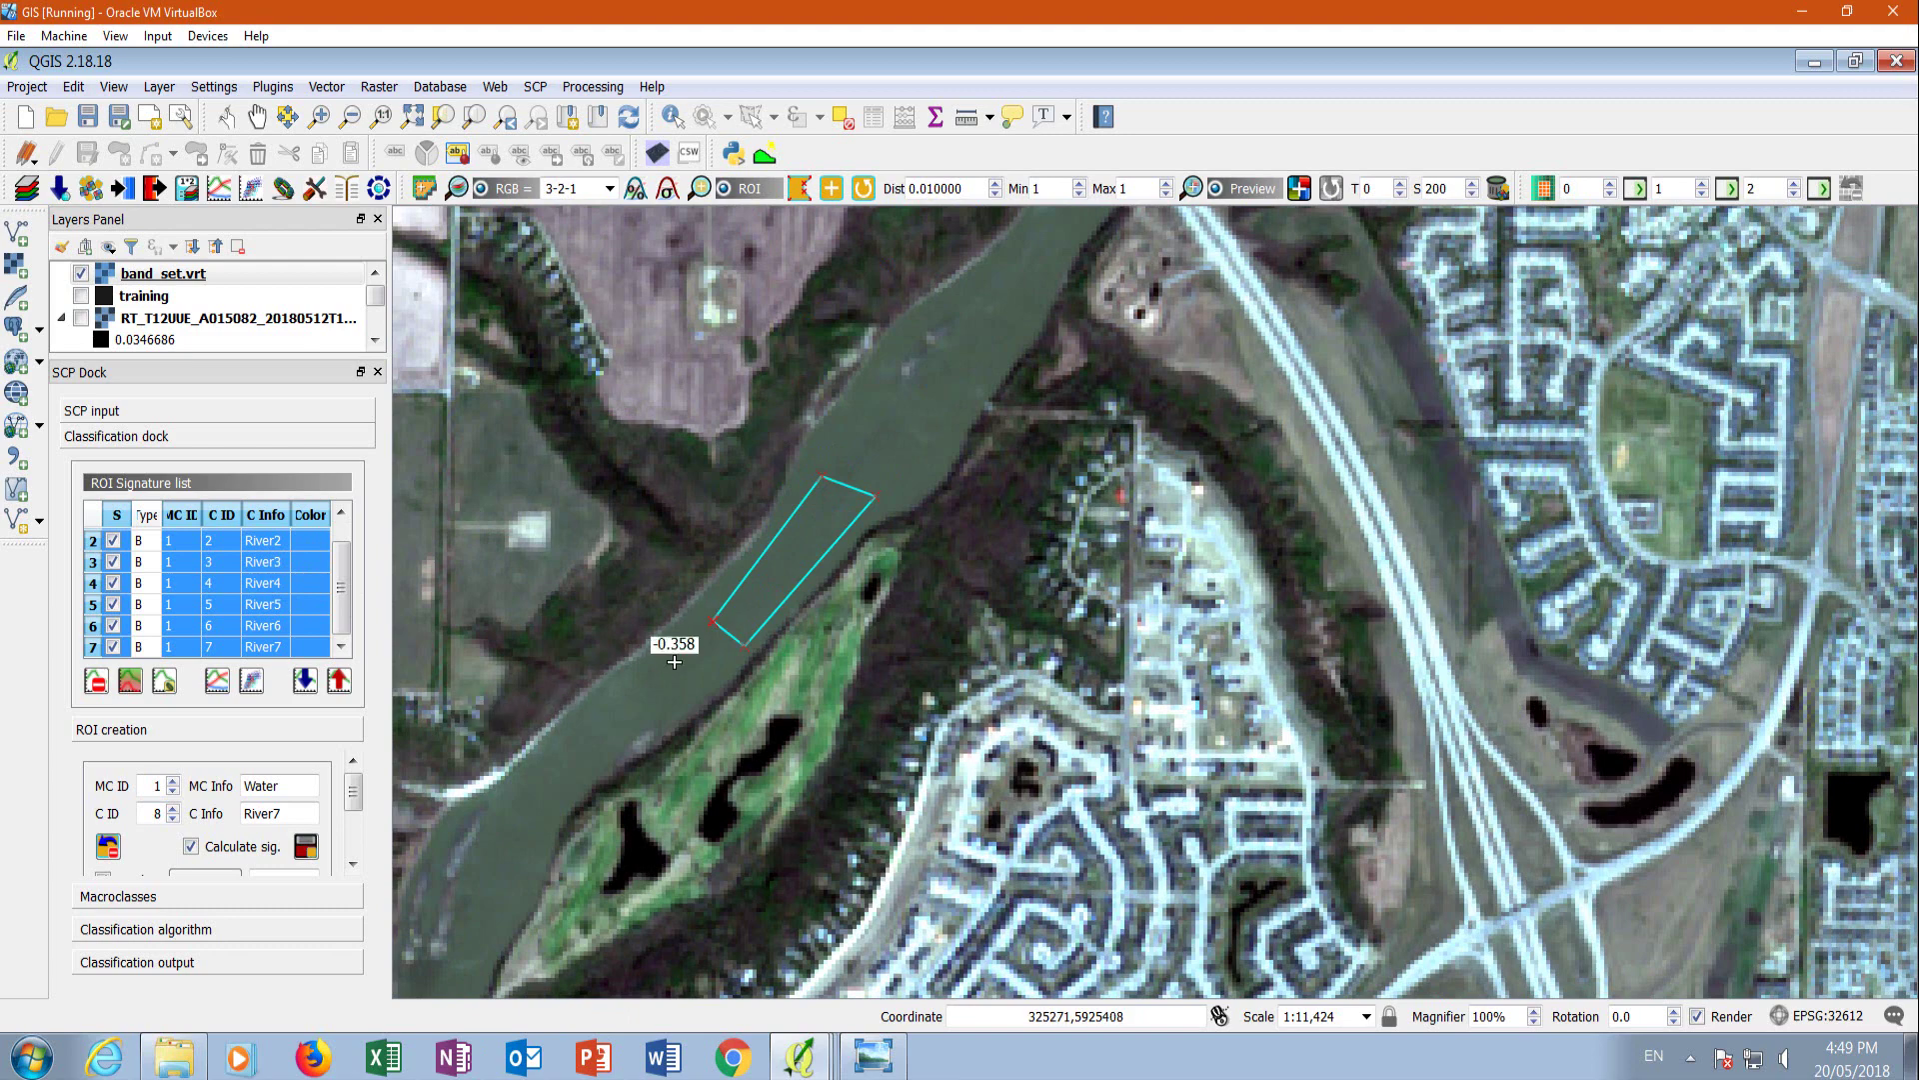
pyautogui.rightClick(713, 620)
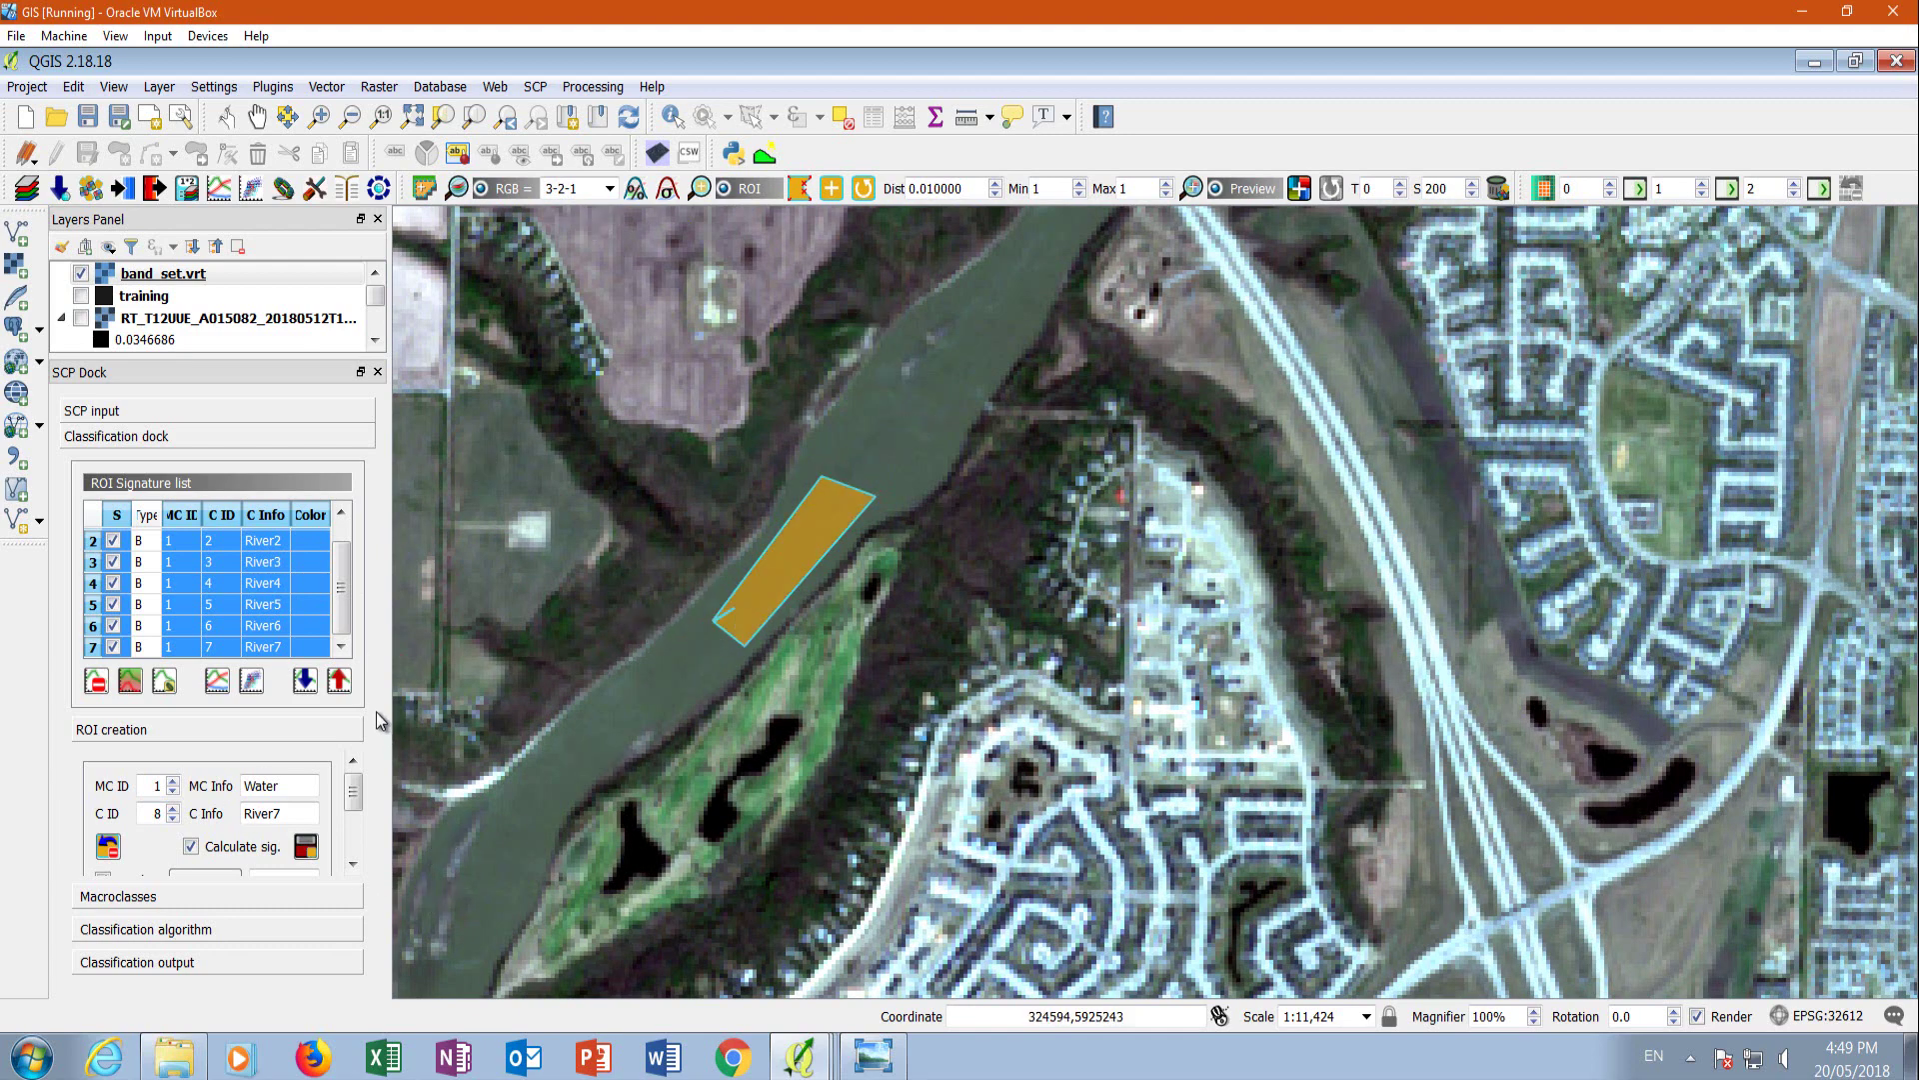
# Set the polygon's C Info to River8 and save the ROI with its signature under the Water macroclass.
pyautogui.moveTo(283, 813); pyautogui.dragTo(275, 815)
pyautogui.write('8')
pyautogui.click(304, 848)
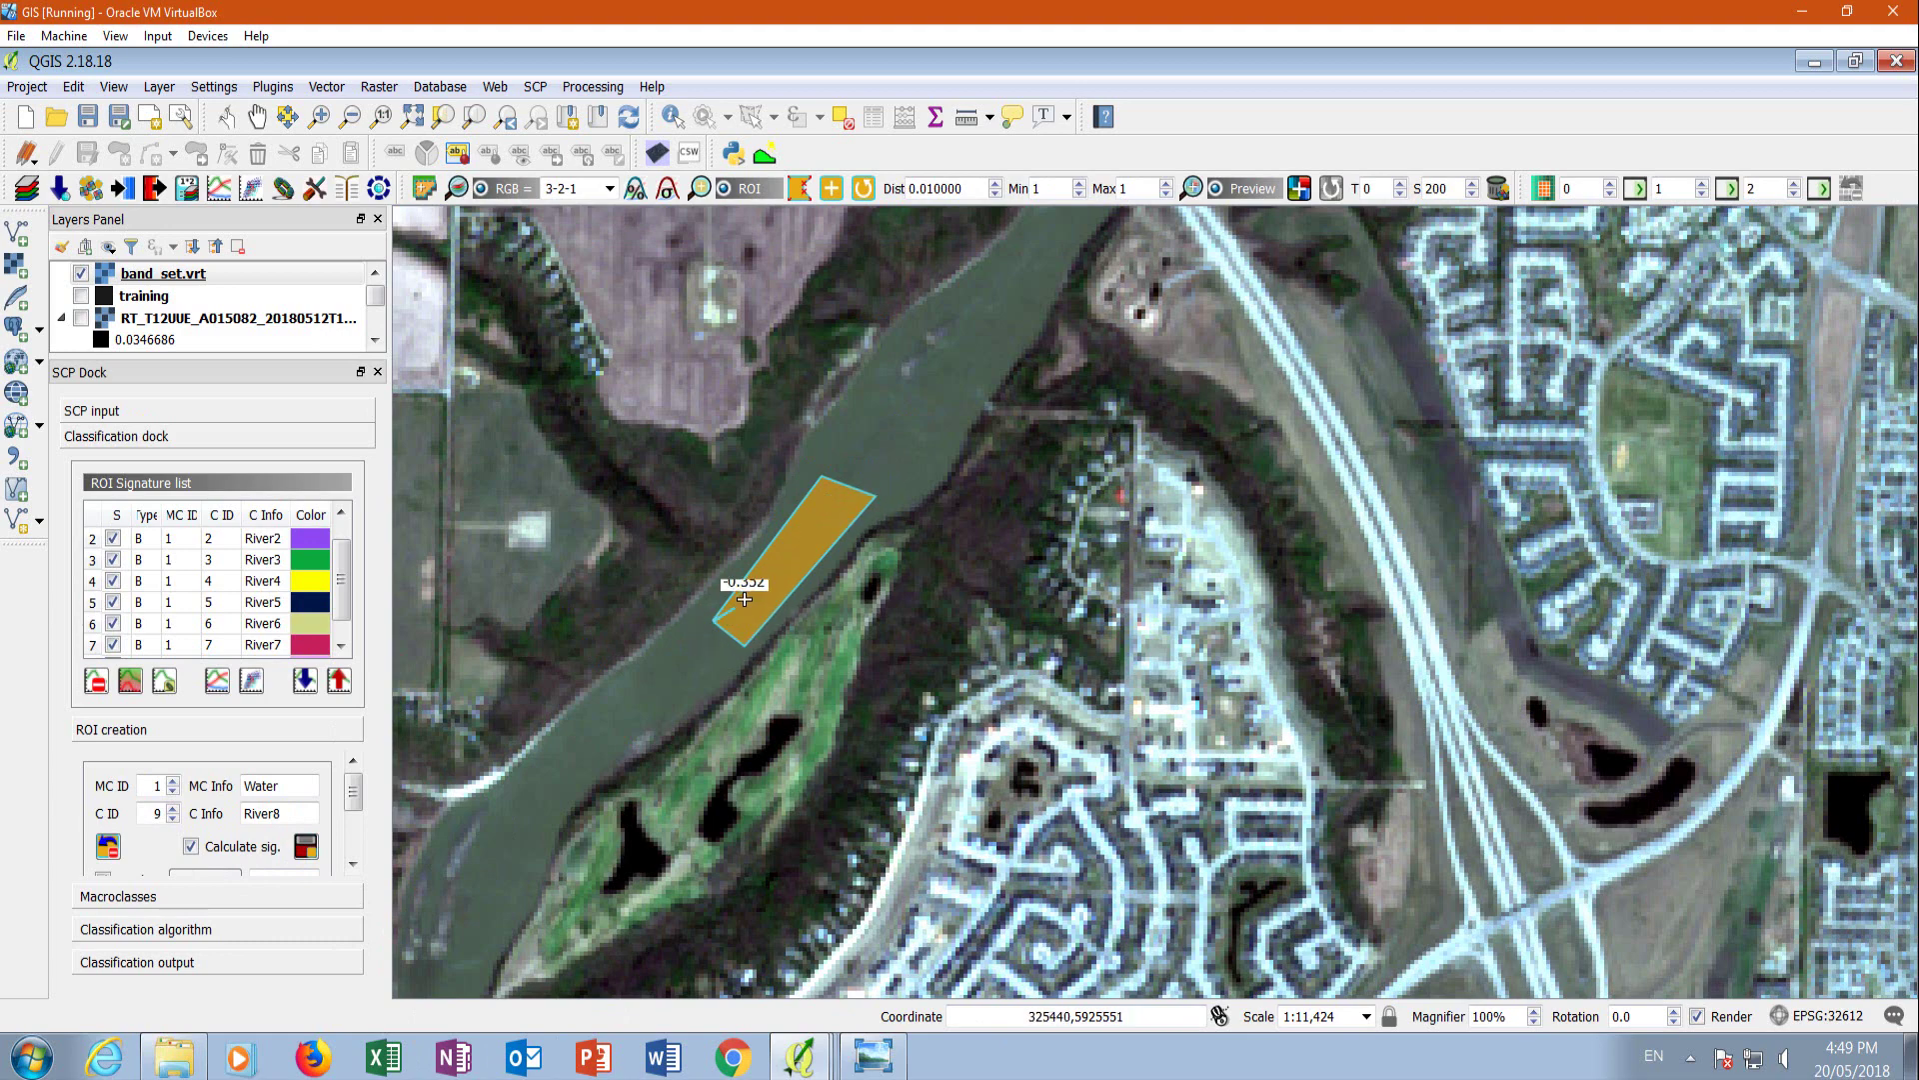
# Select River1 through River8 in the ROI Signature list and add their signatures to the spectral signature plot.
pyautogui.click(341, 646)
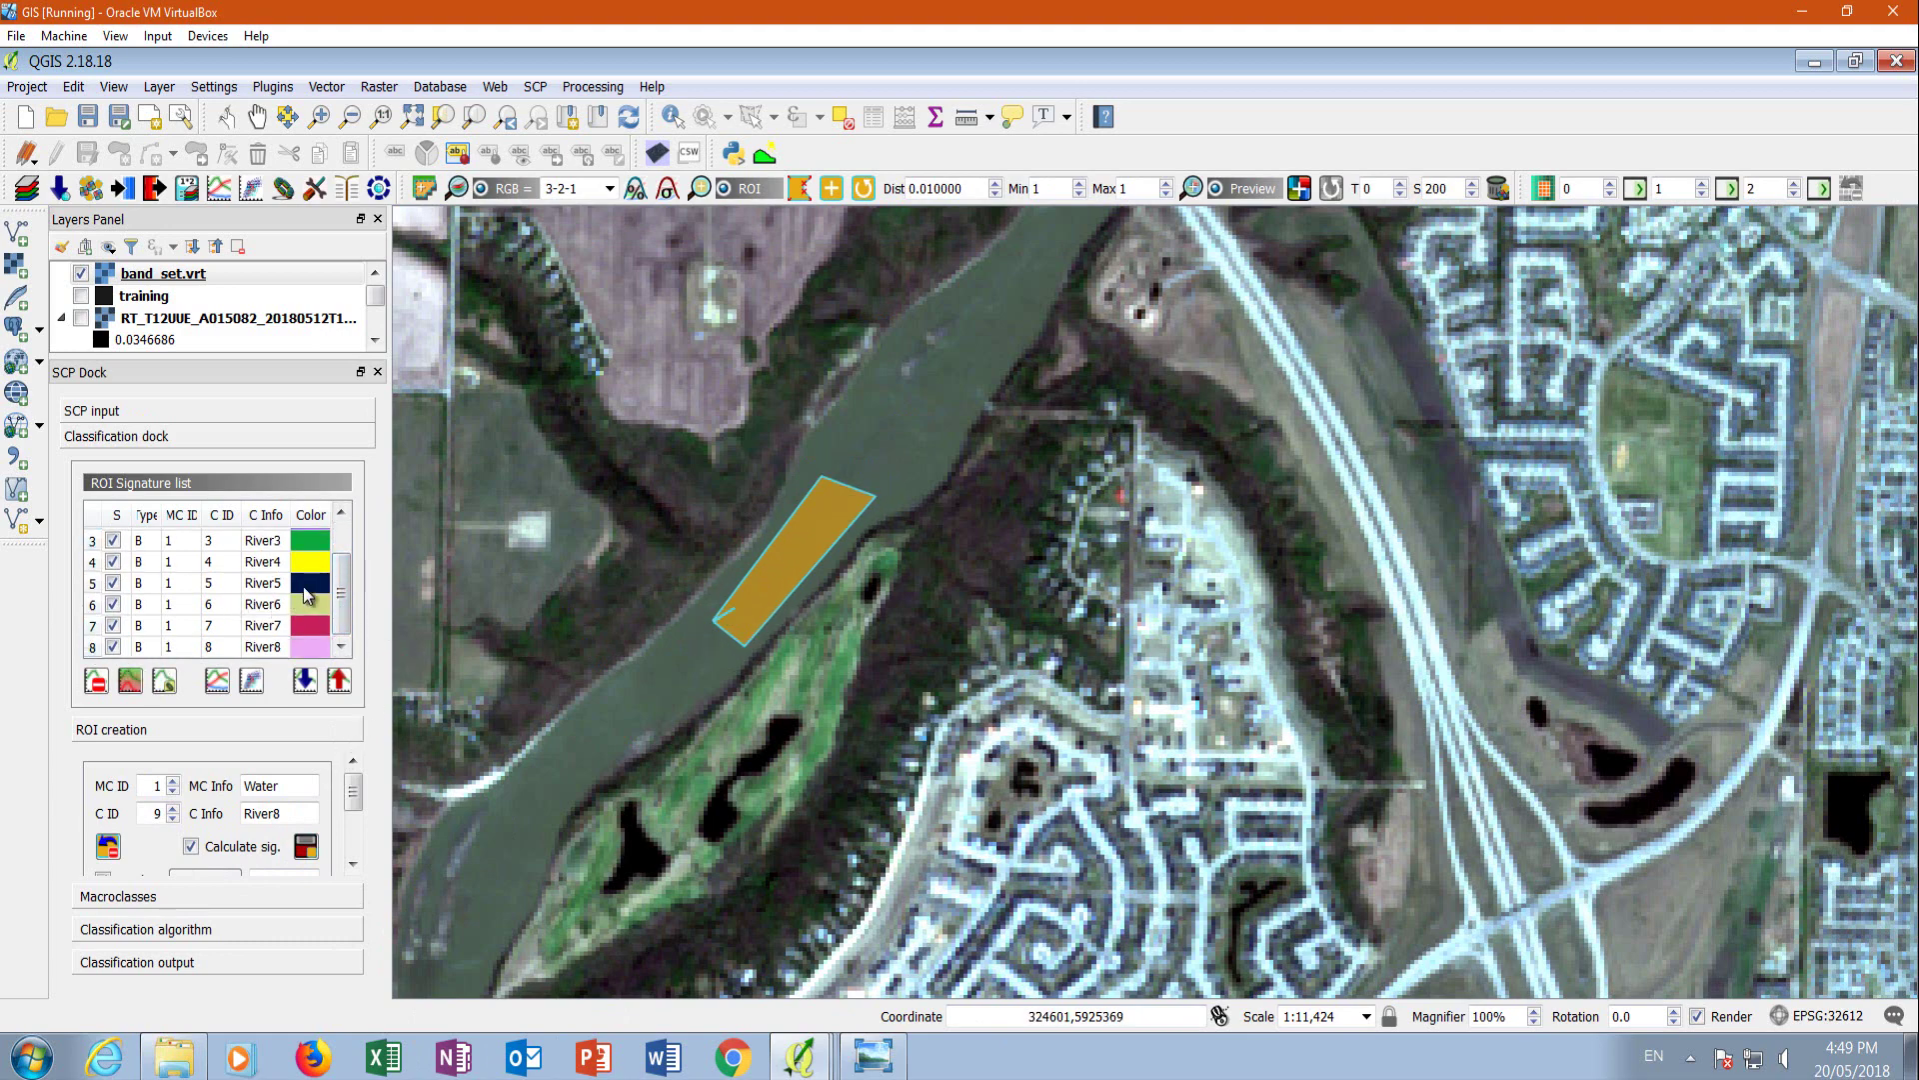
pyautogui.moveTo(341, 595); pyautogui.dragTo(322, 522)
pyautogui.click(92, 538)
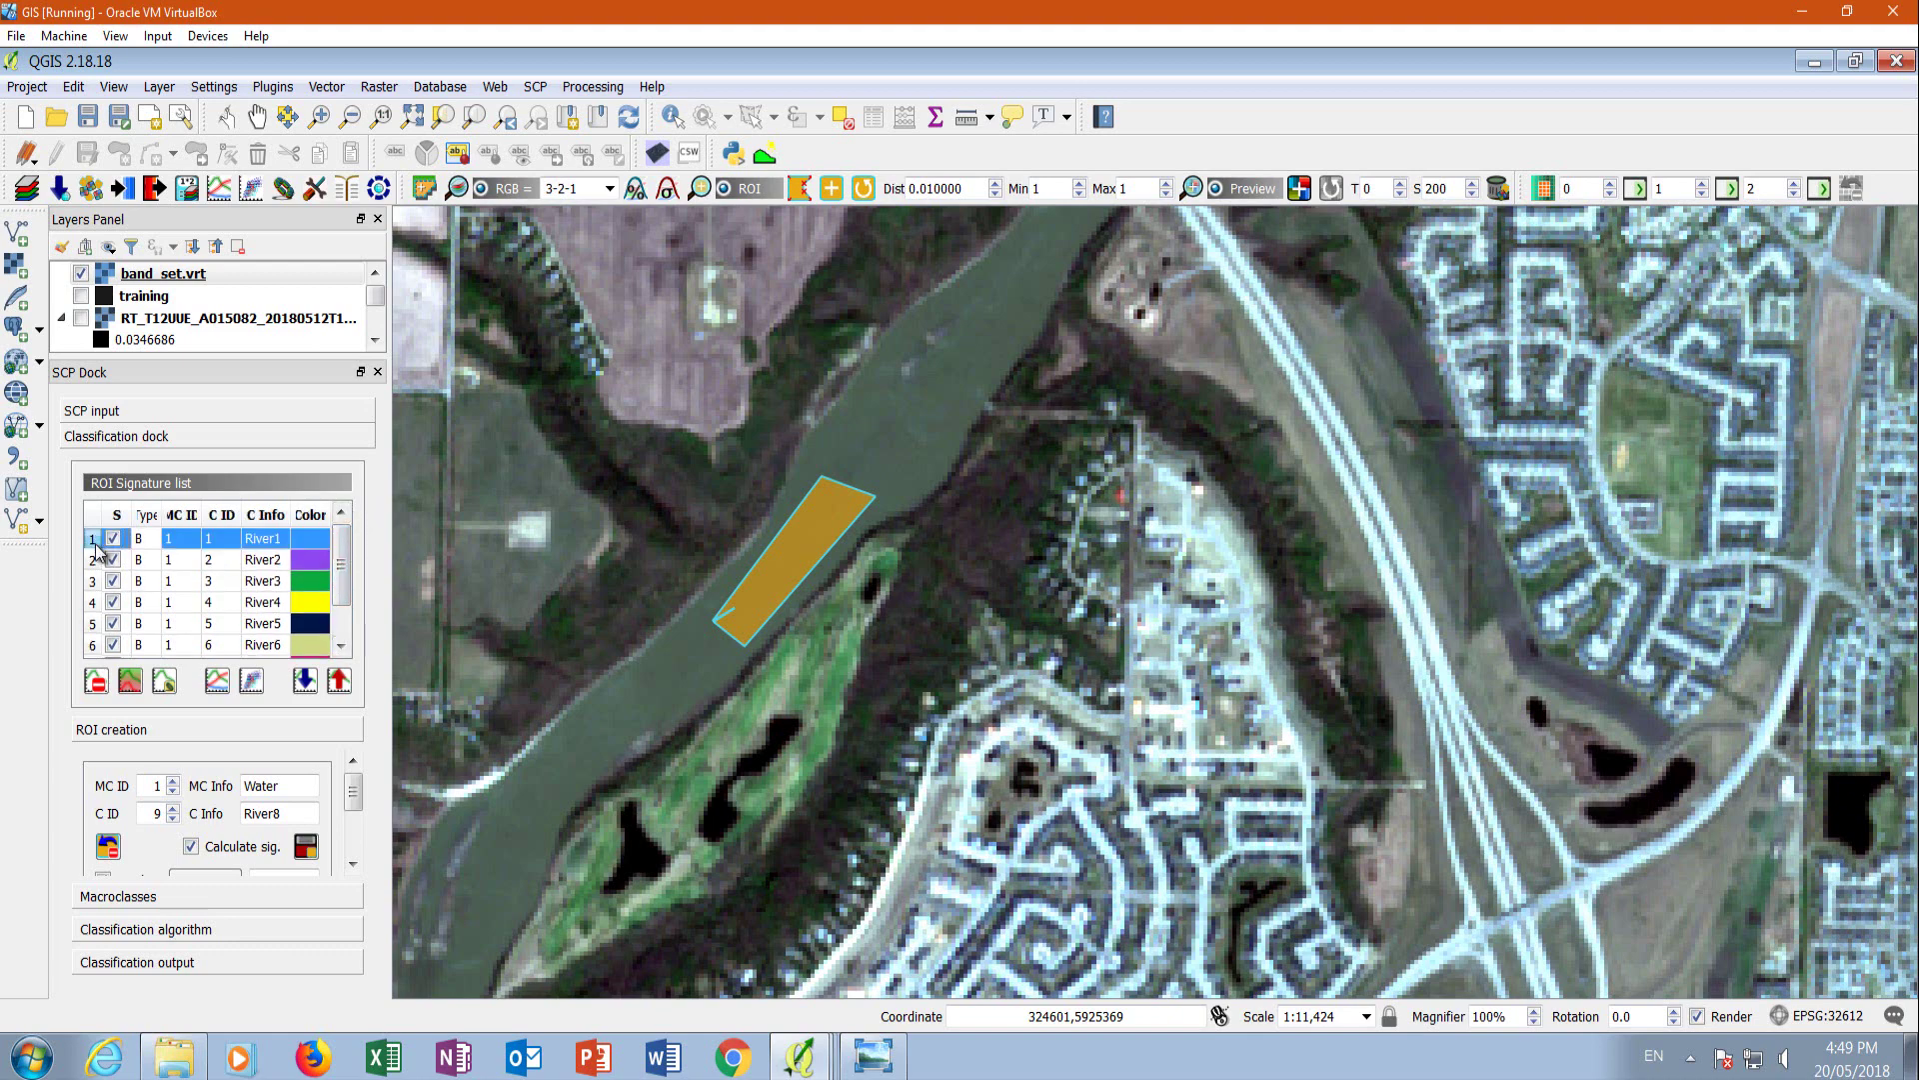
pyautogui.scroll(-2, 345, 597)
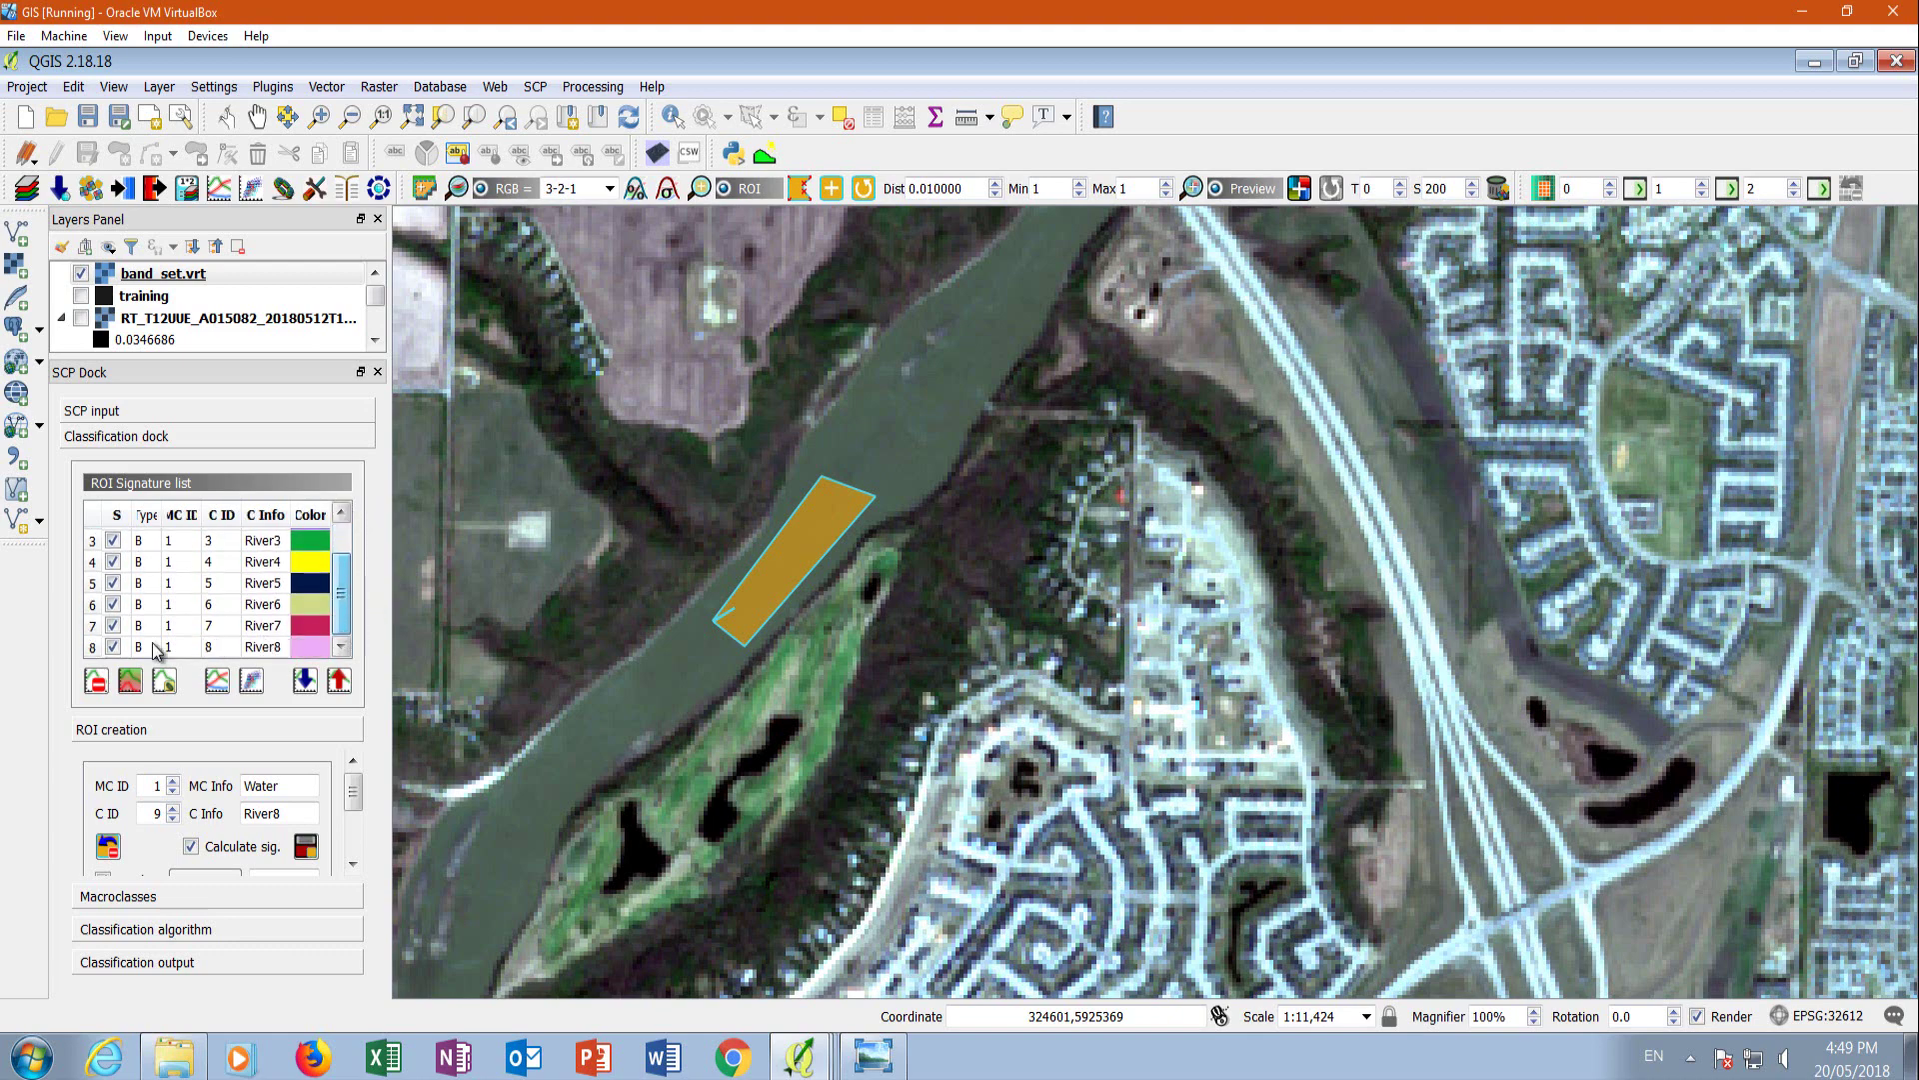
pyautogui.keyDown('shift'); pyautogui.click(91, 647); pyautogui.keyUp('shift')
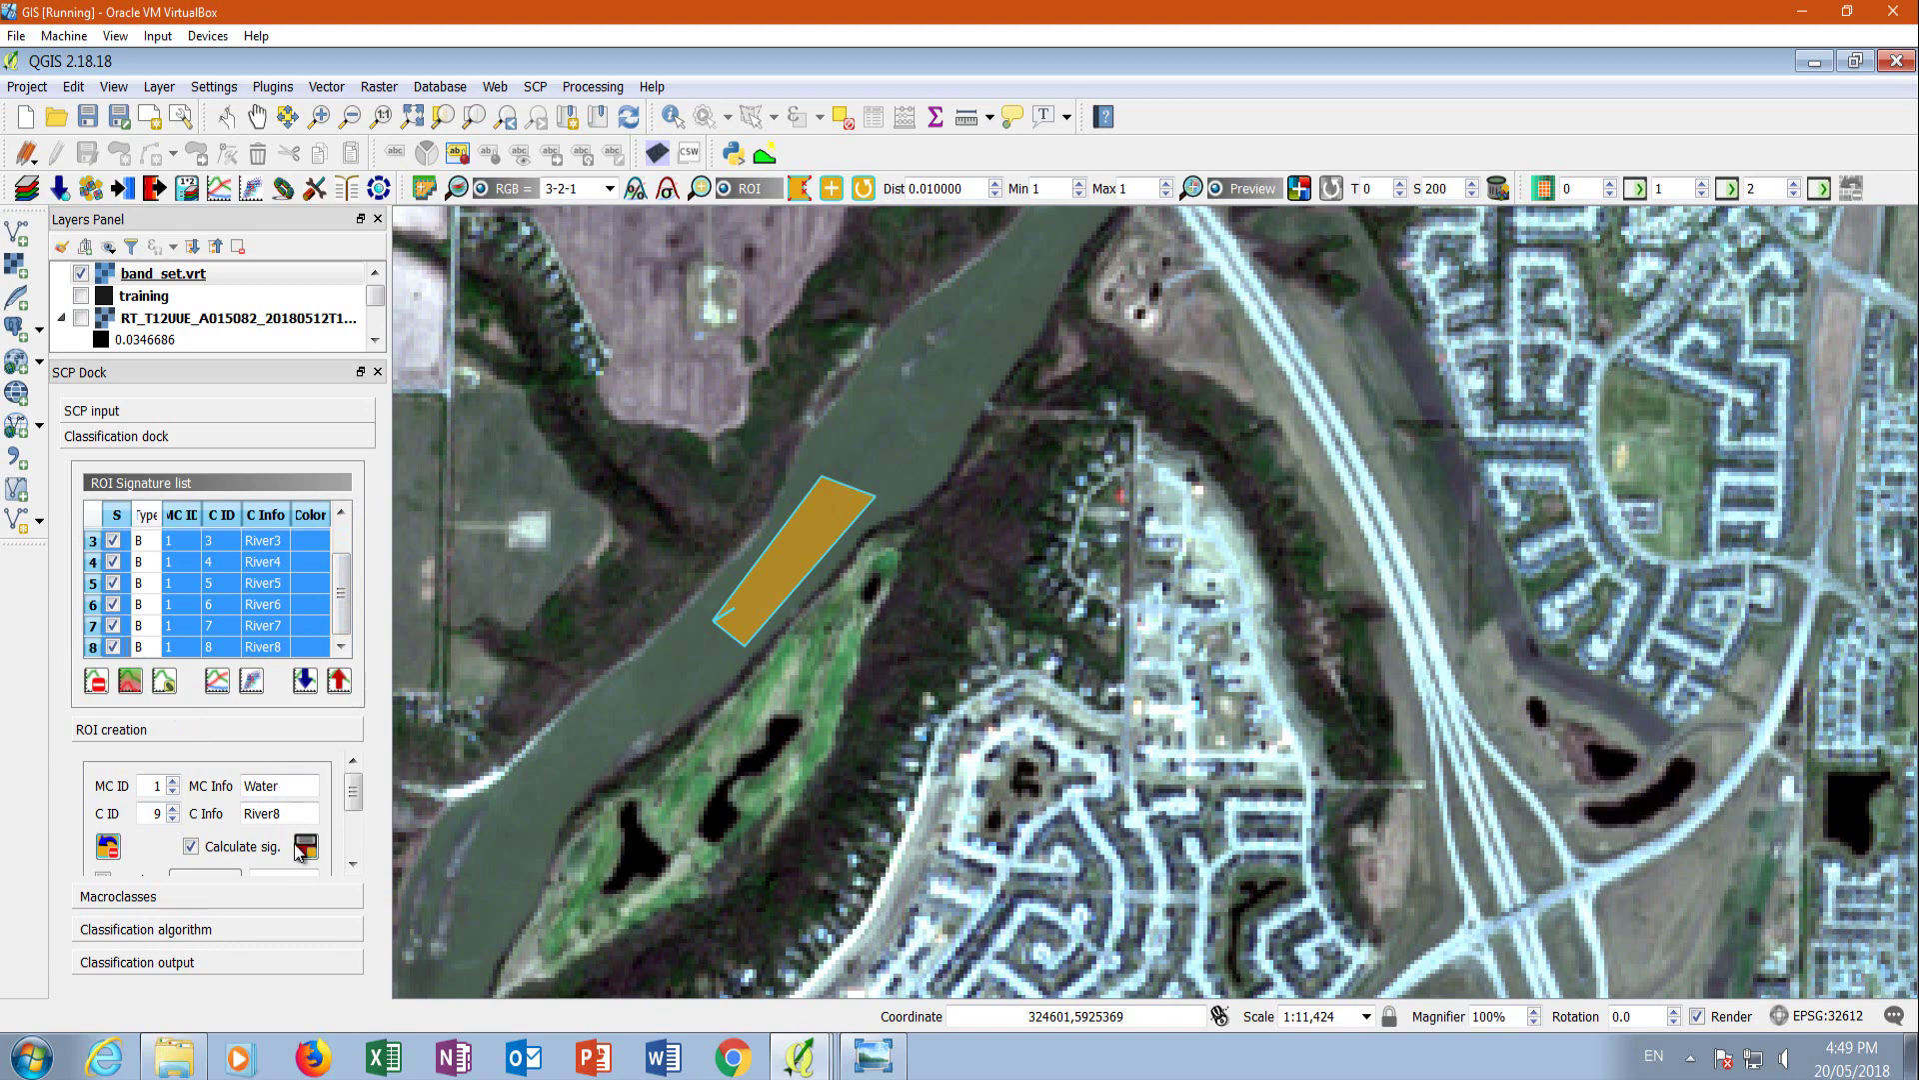
pyautogui.click(220, 686)
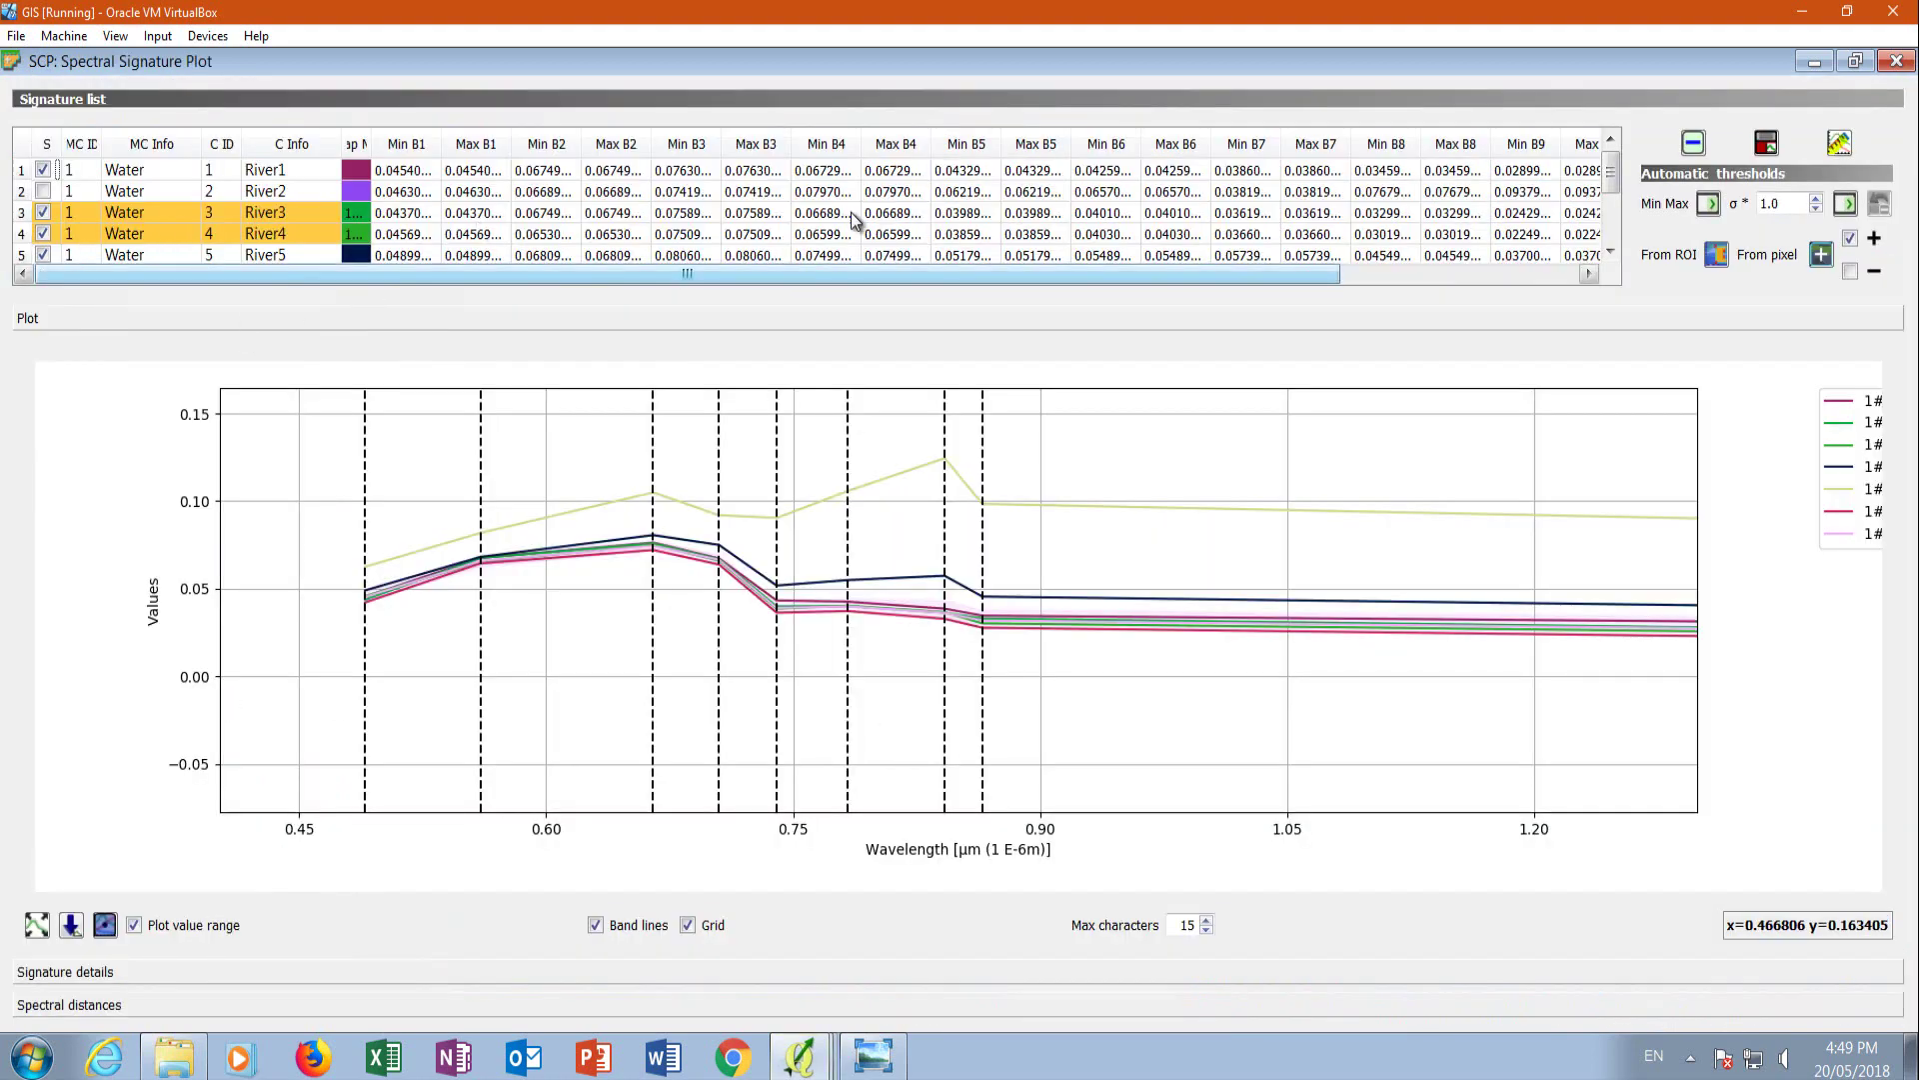
# Hide the River8, River7, River6, River5 and River4 curves in the spectral signature plot.
pyautogui.scroll(-1, 1612, 215)
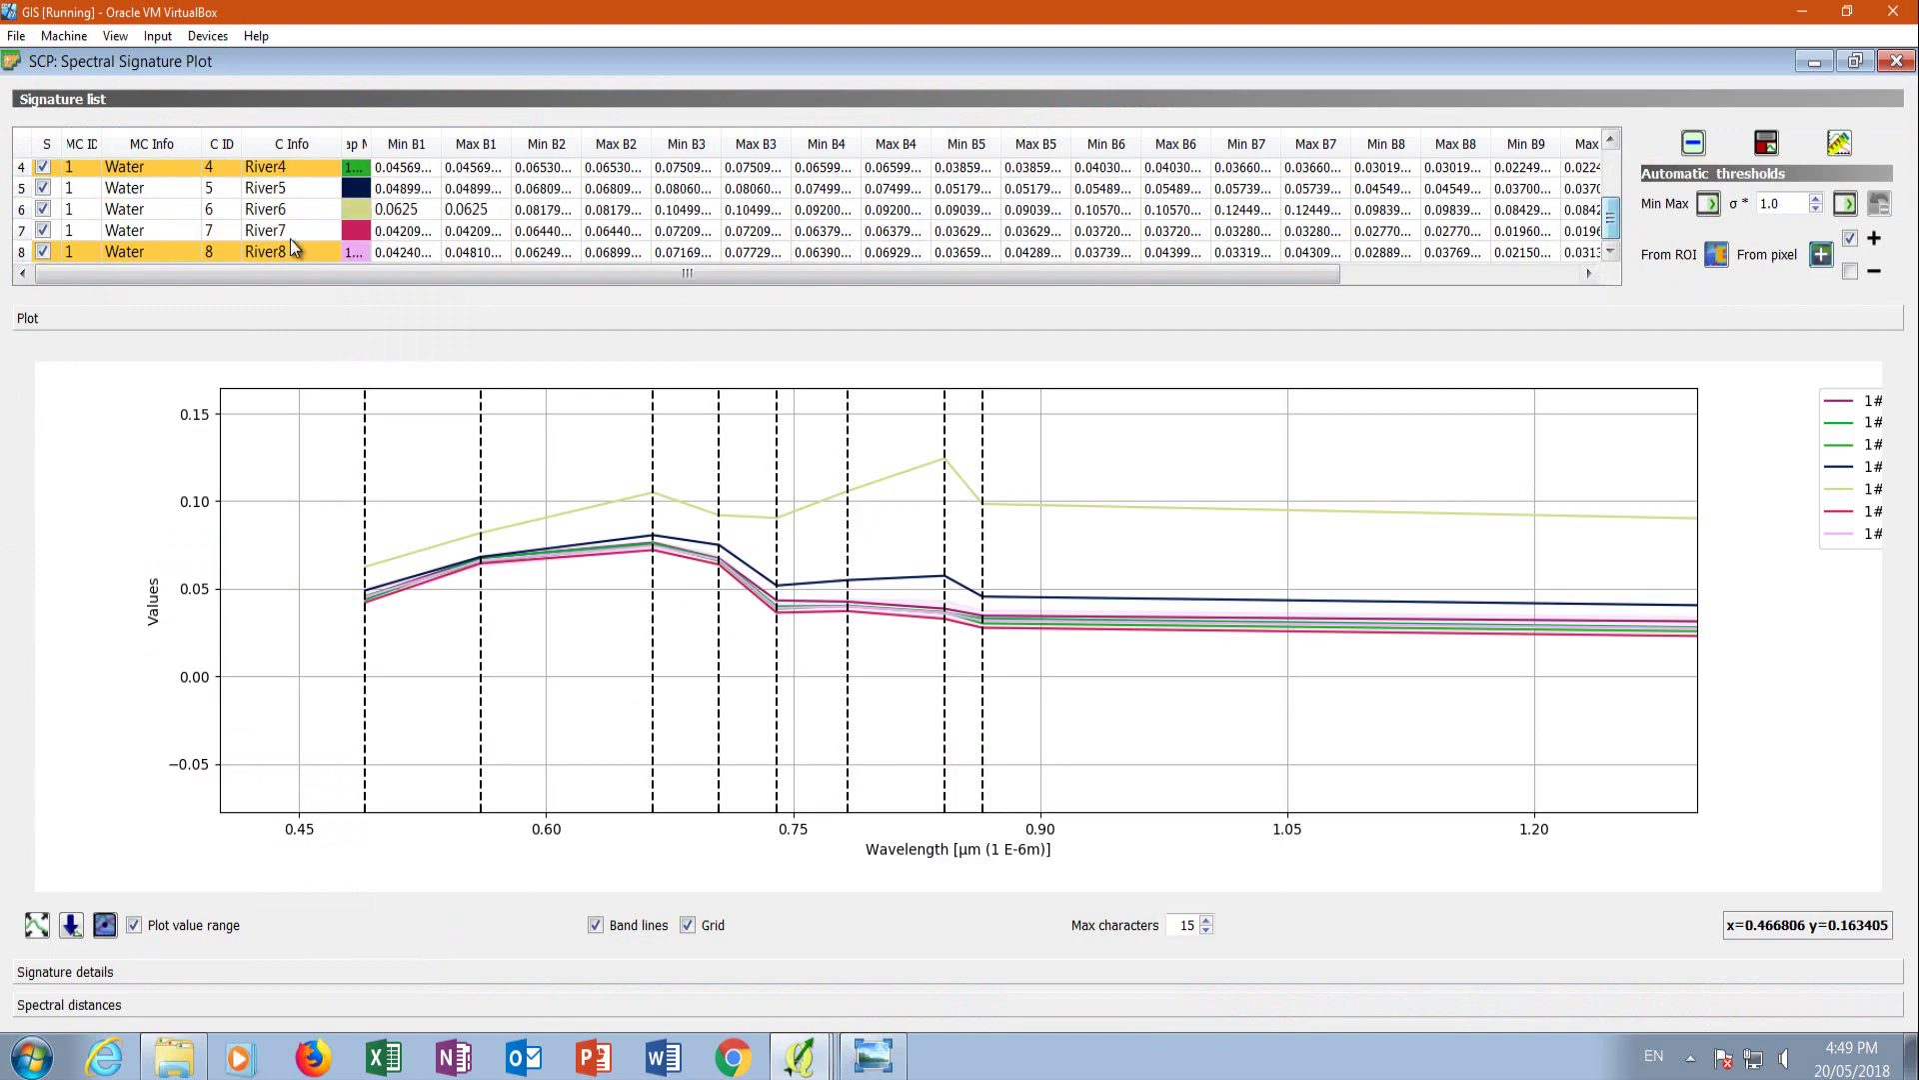
pyautogui.click(42, 251)
pyautogui.click(43, 231)
pyautogui.click(43, 208)
pyautogui.click(43, 188)
pyautogui.click(42, 167)
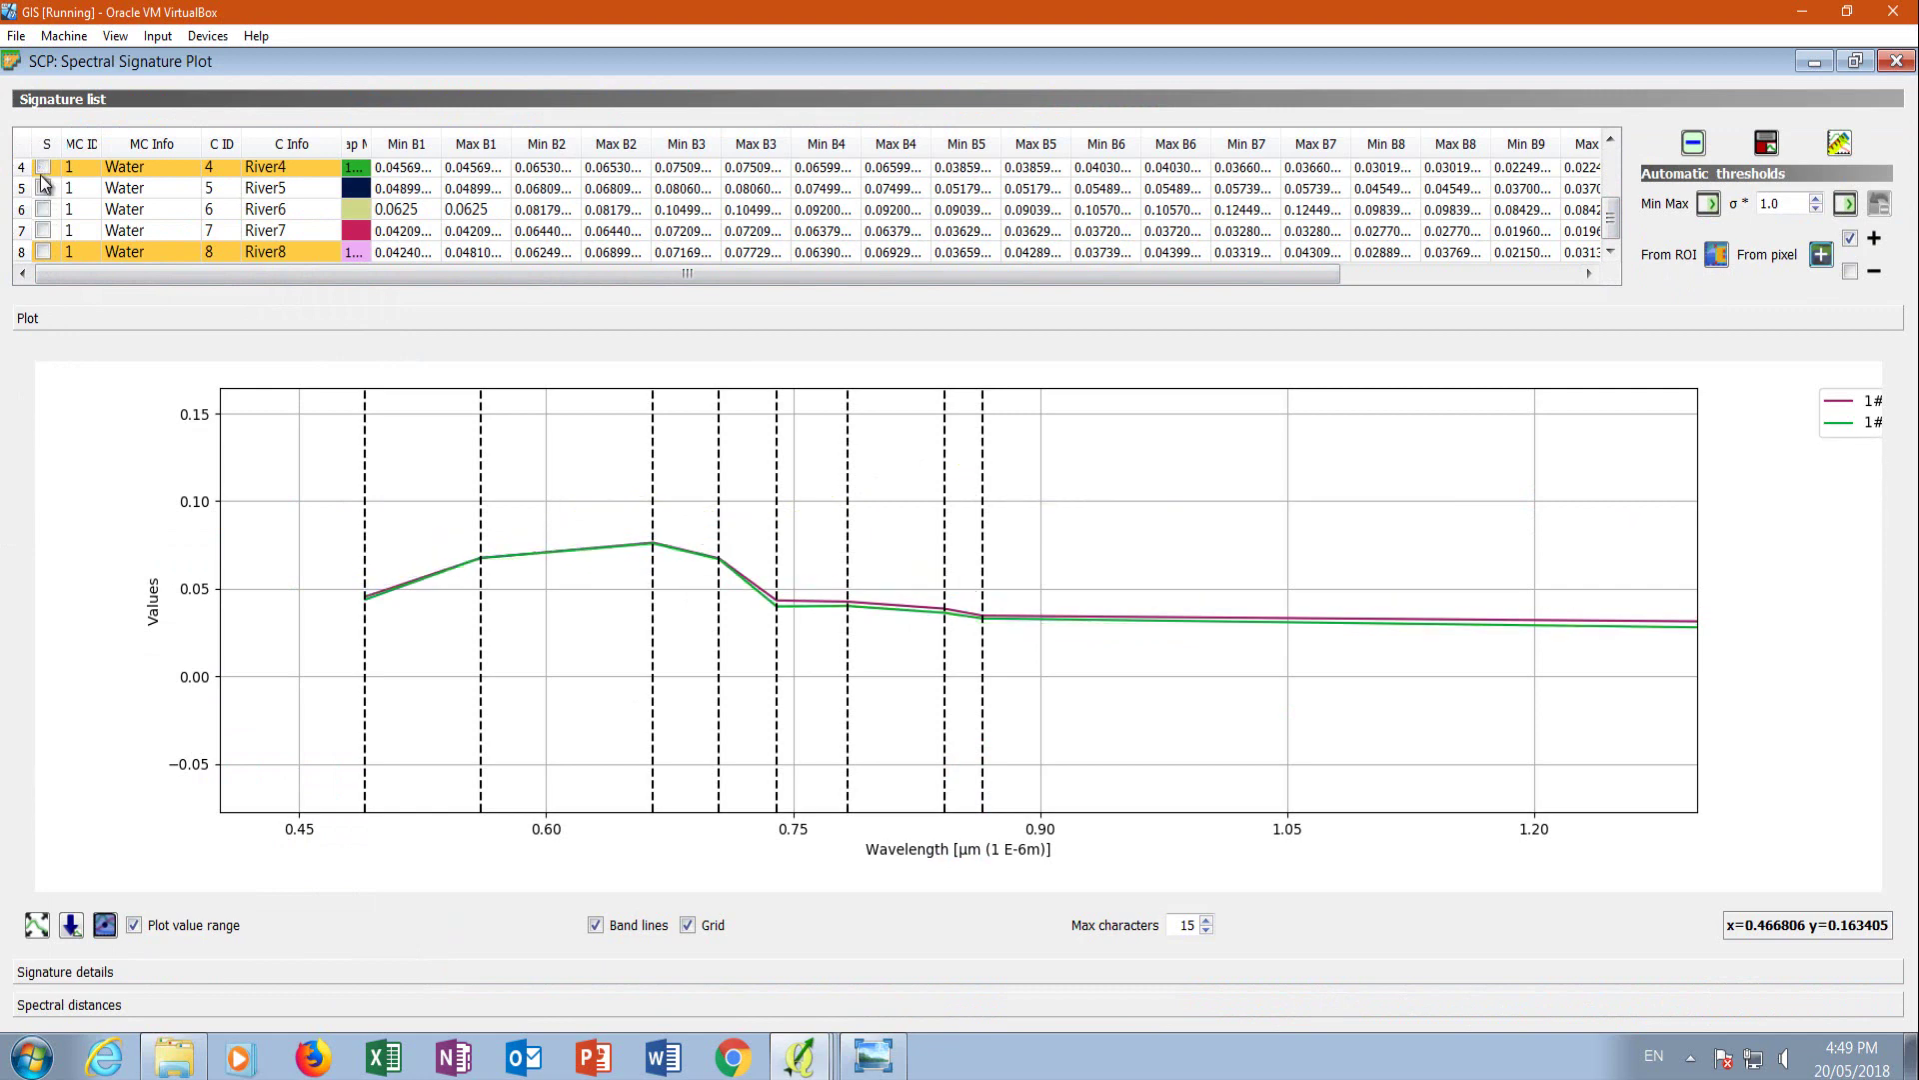
# Toggle the River8 curve on and off repeatedly to compare it with the River1 and River3 signatures.
pyautogui.click(43, 252)
pyautogui.click(43, 252)
pyautogui.click(43, 252)
pyautogui.click(43, 251)
pyautogui.click(43, 252)
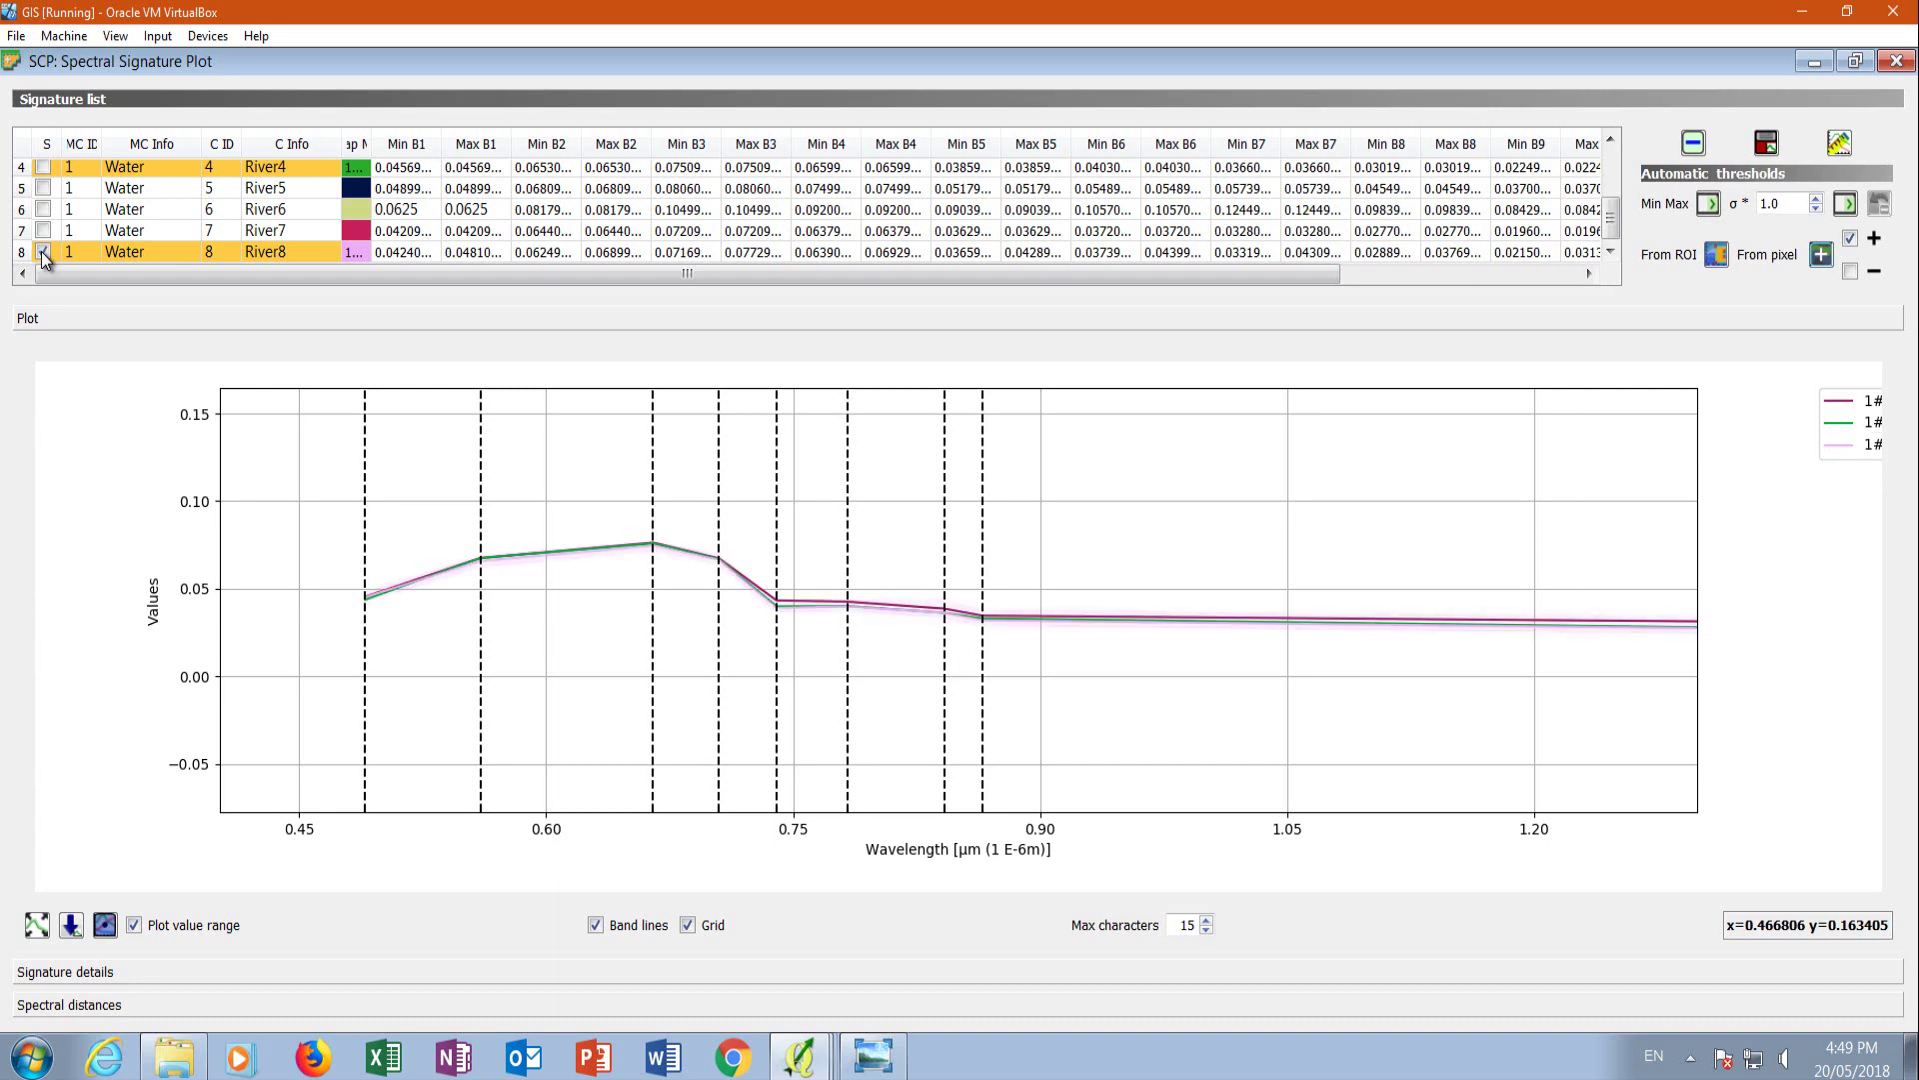
pyautogui.click(43, 252)
pyautogui.click(43, 252)
# Show the River7, River6, River5, River4 and River2 curves in the plot again to compare all river signatures.
pyautogui.click(43, 231)
pyautogui.click(43, 209)
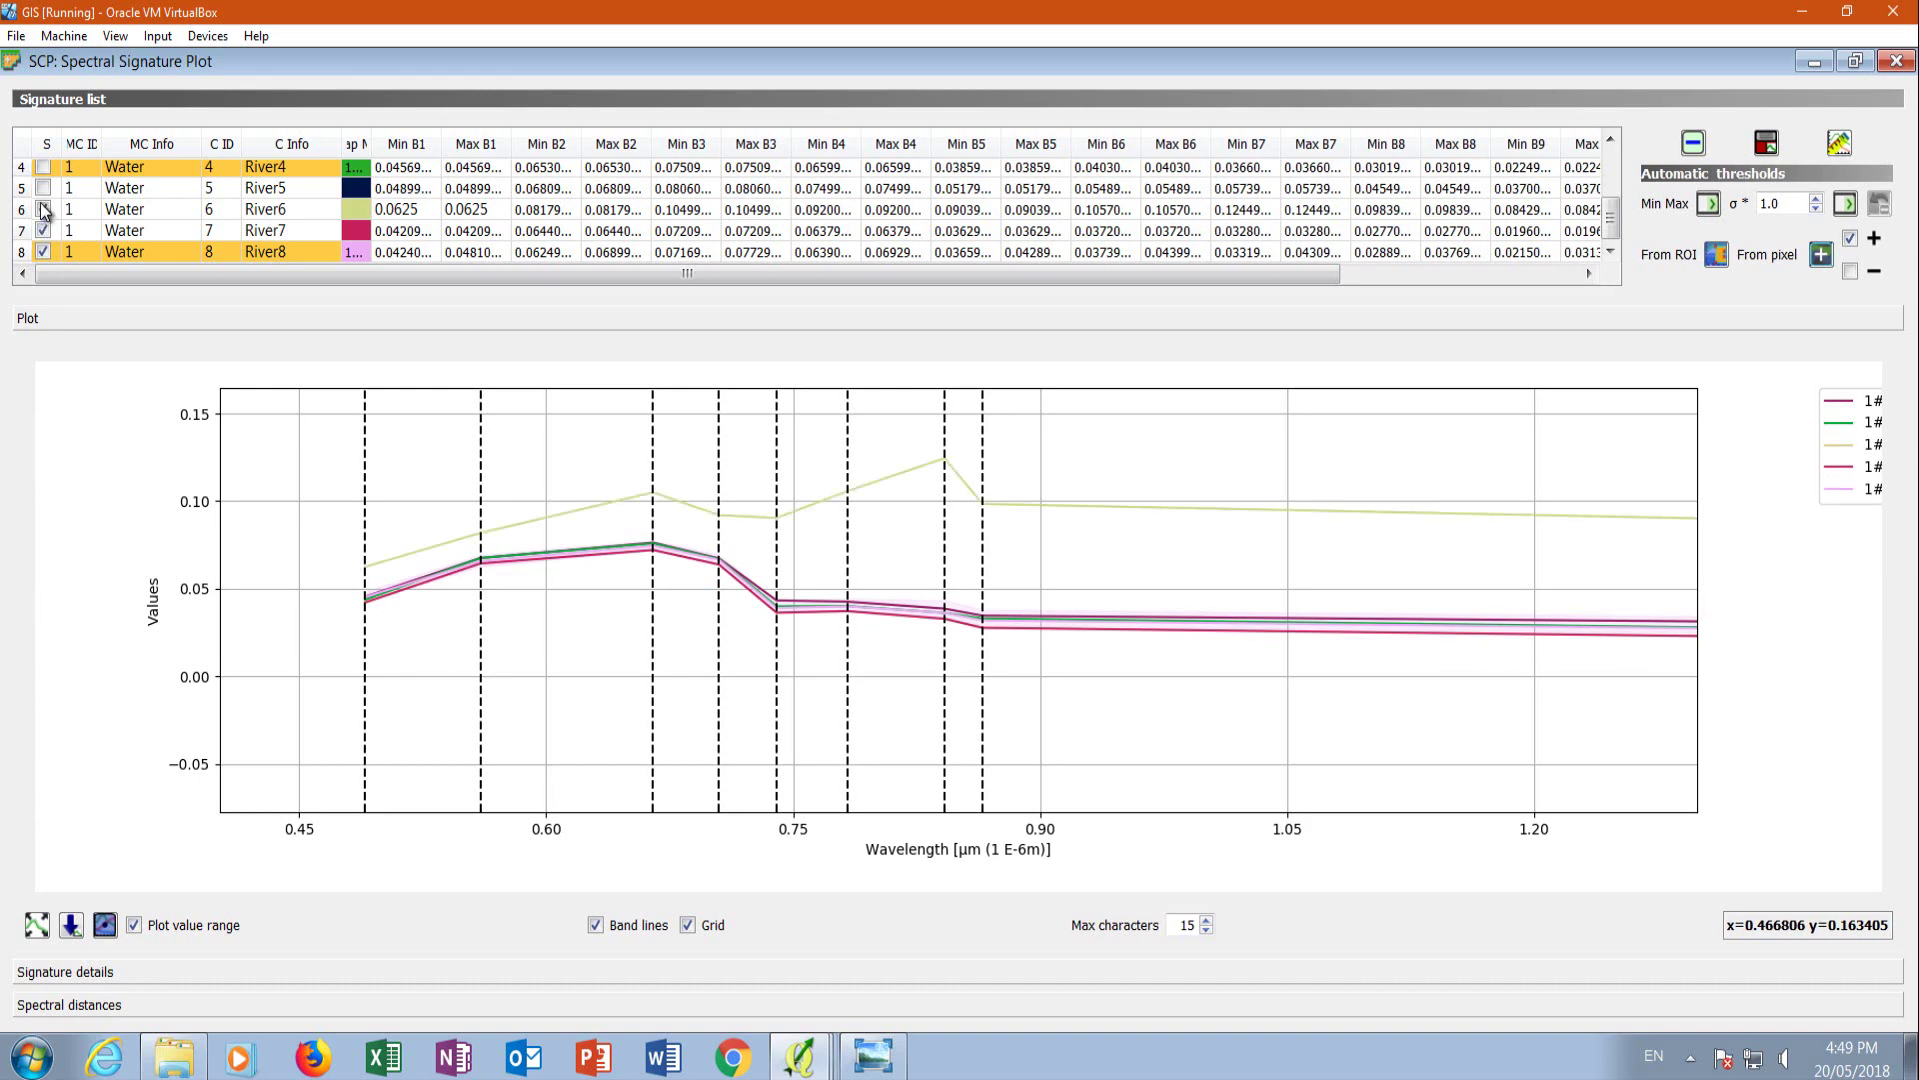
pyautogui.click(43, 188)
pyautogui.click(43, 167)
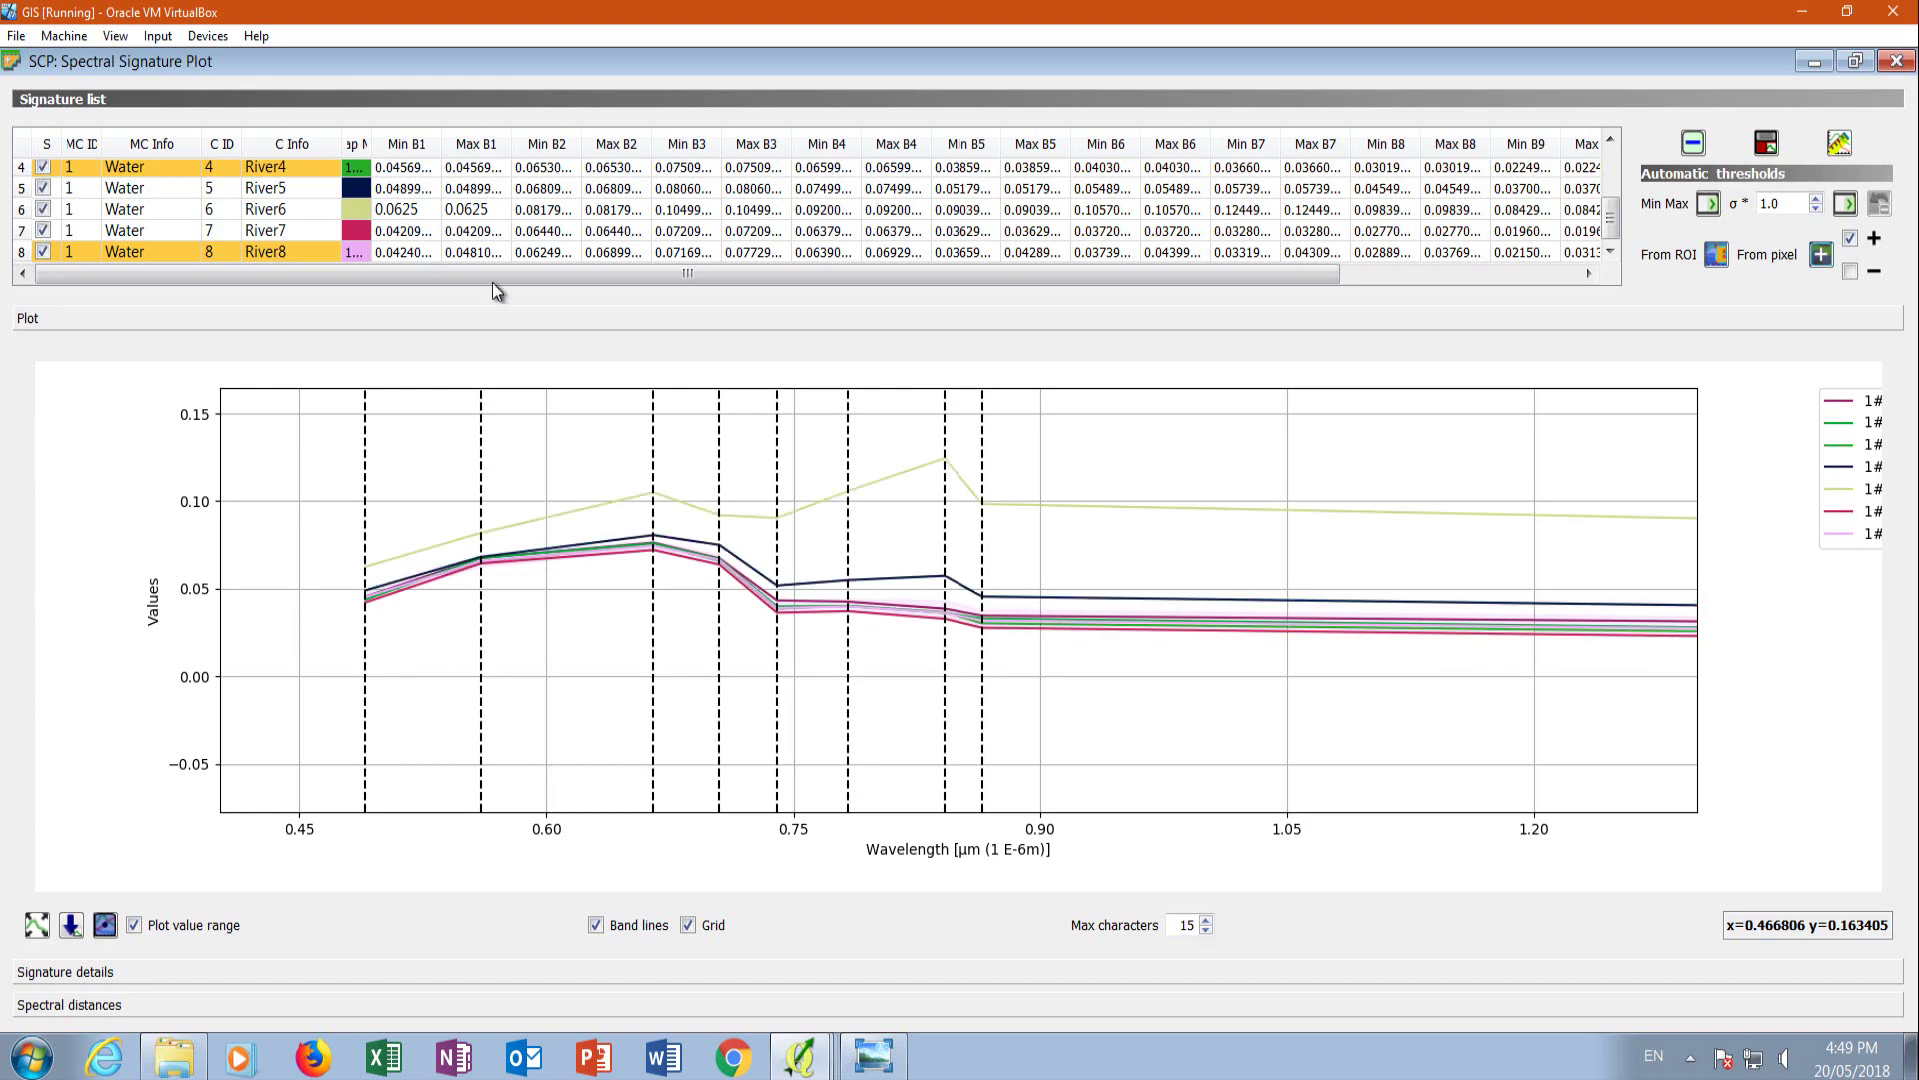
pyautogui.scroll(1, 257, 237)
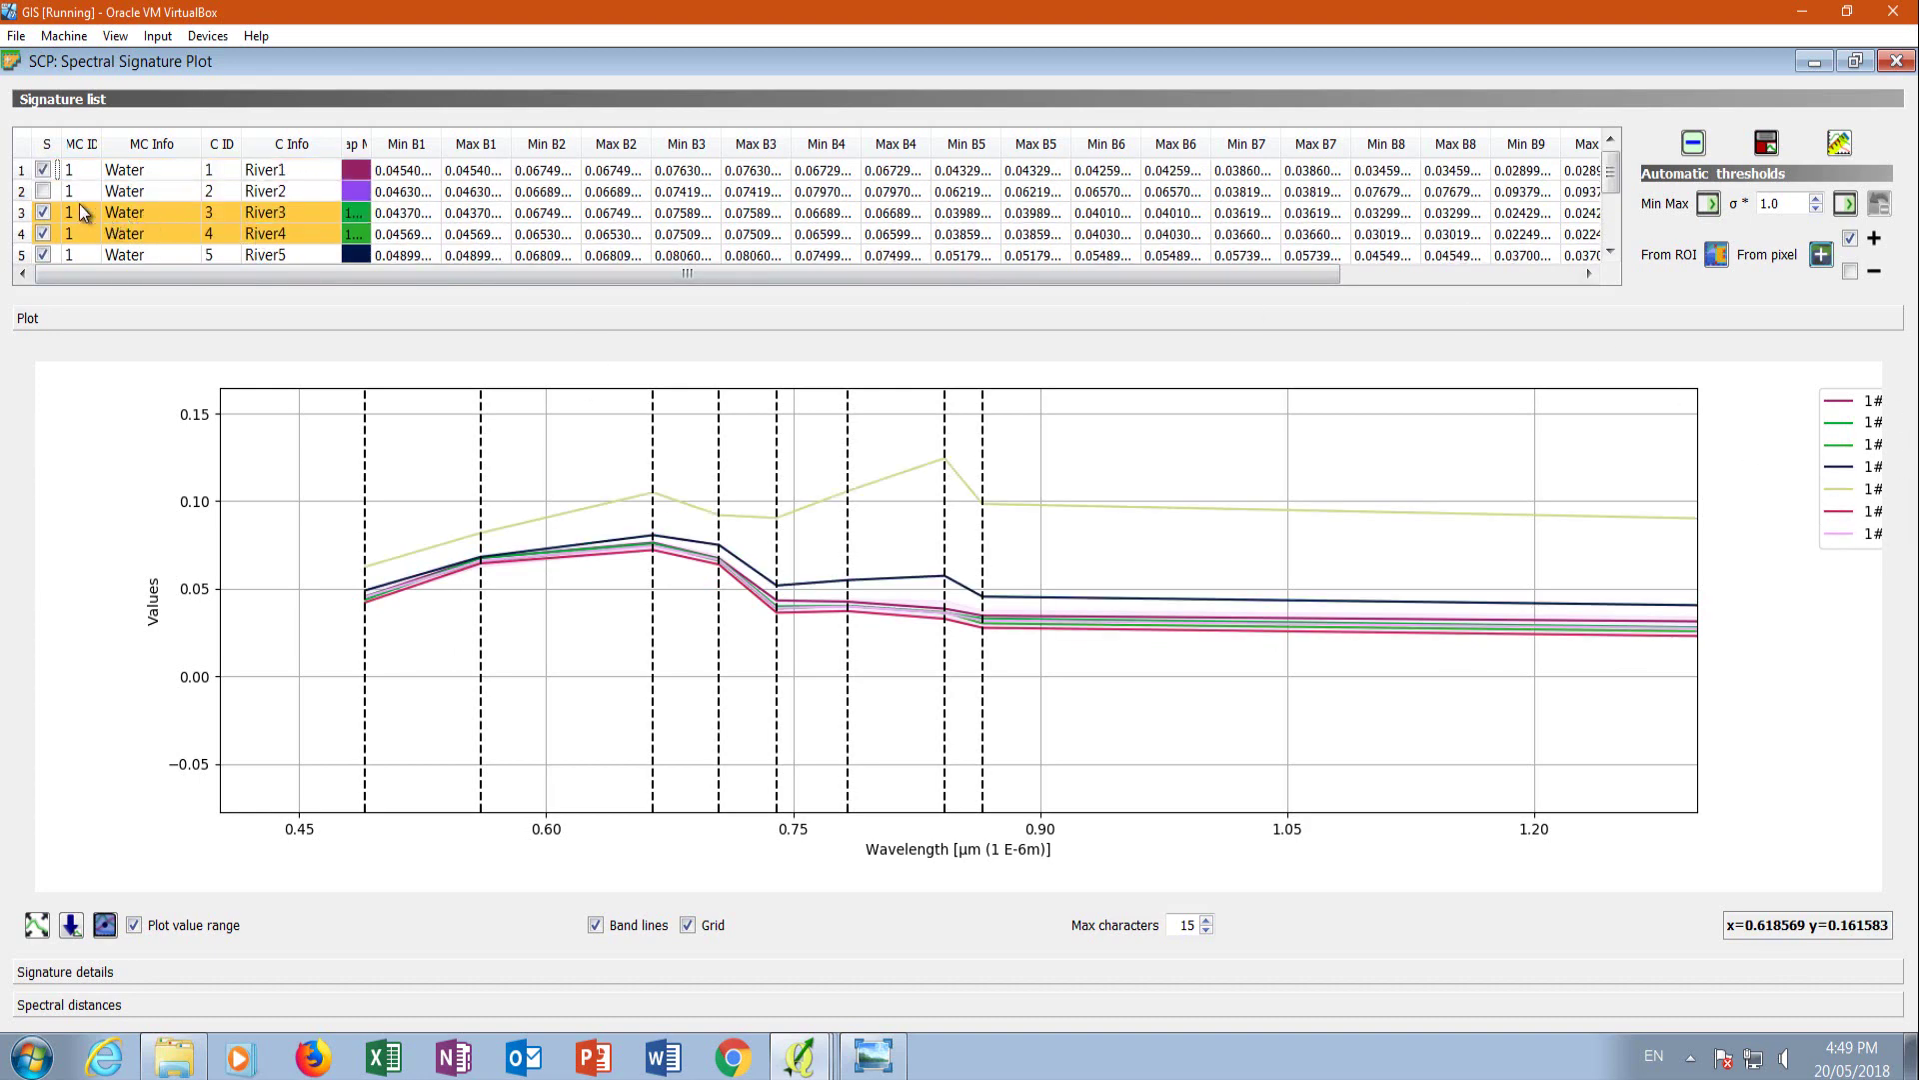
pyautogui.click(45, 192)
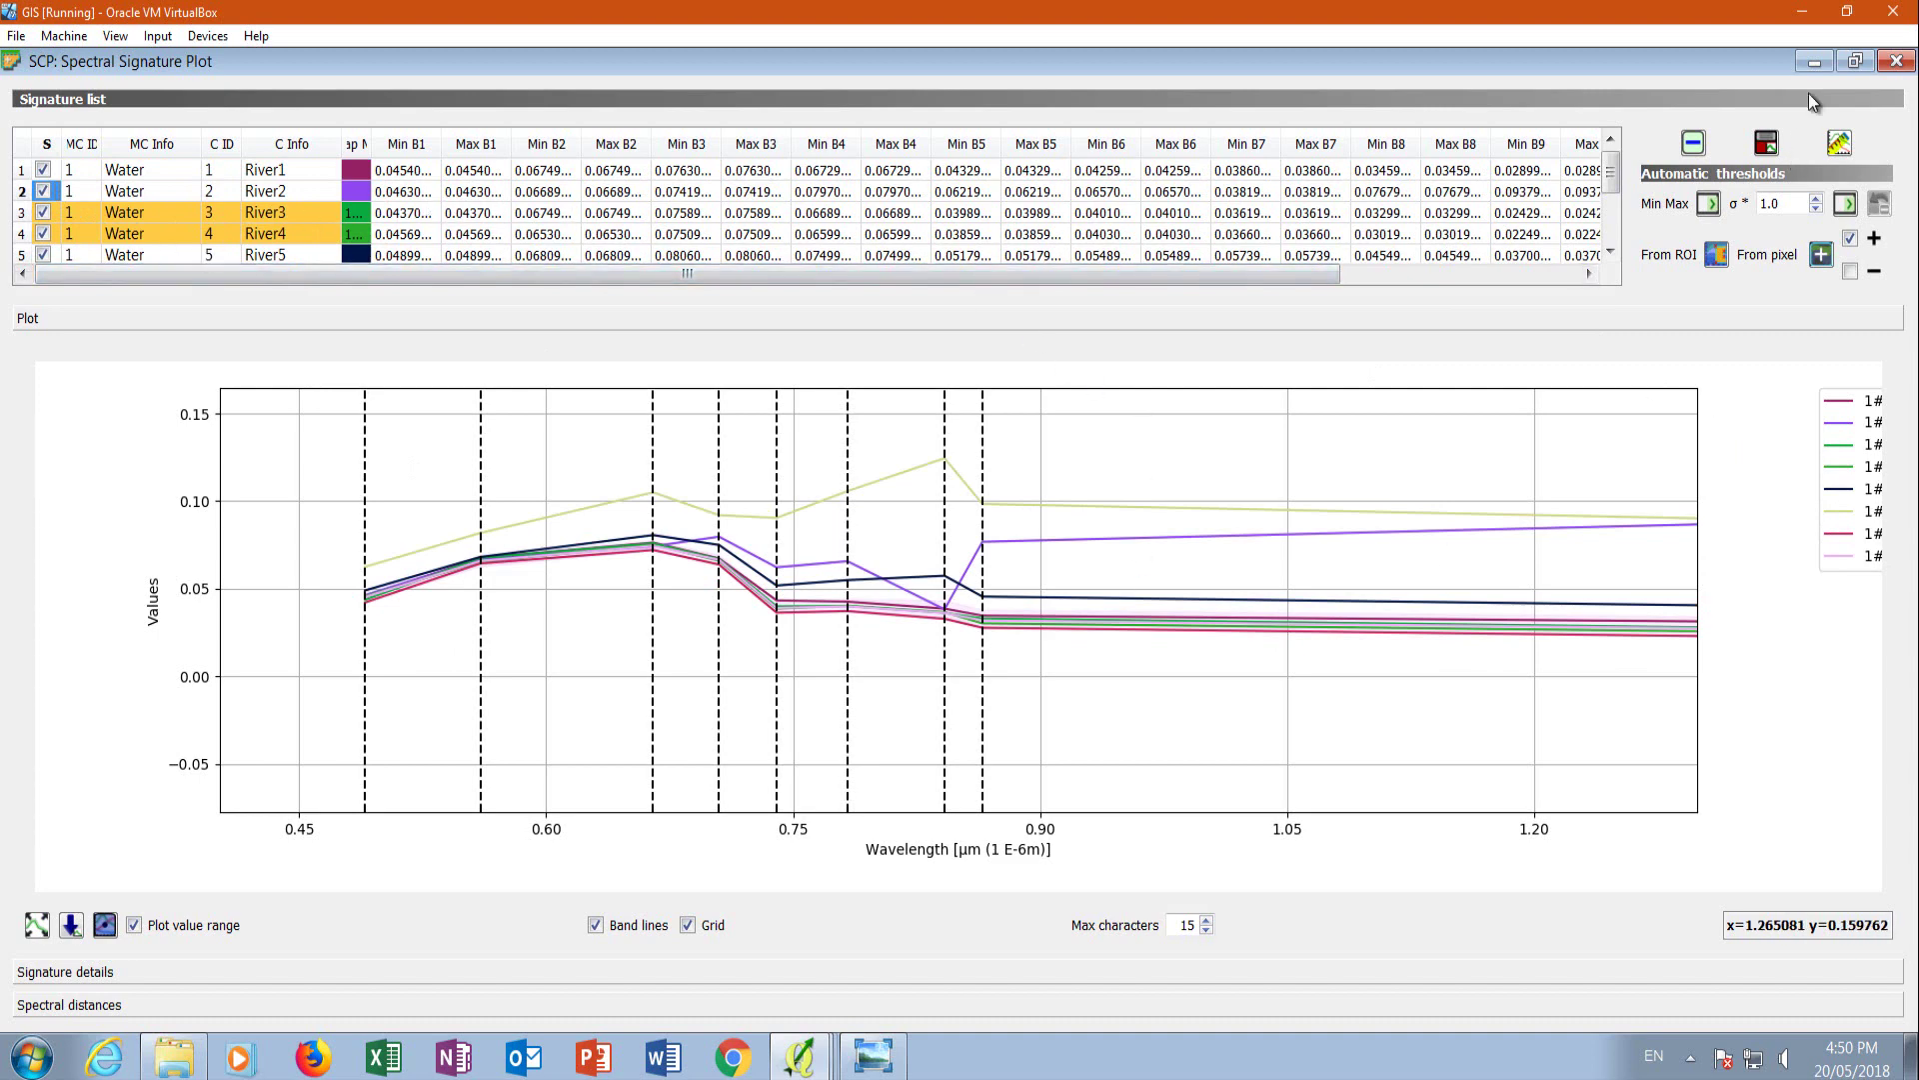
# Return to the QGIS map and examine the field with the bright square west of the river, checking it against Google Earth imagery.
pyautogui.click(1809, 60)
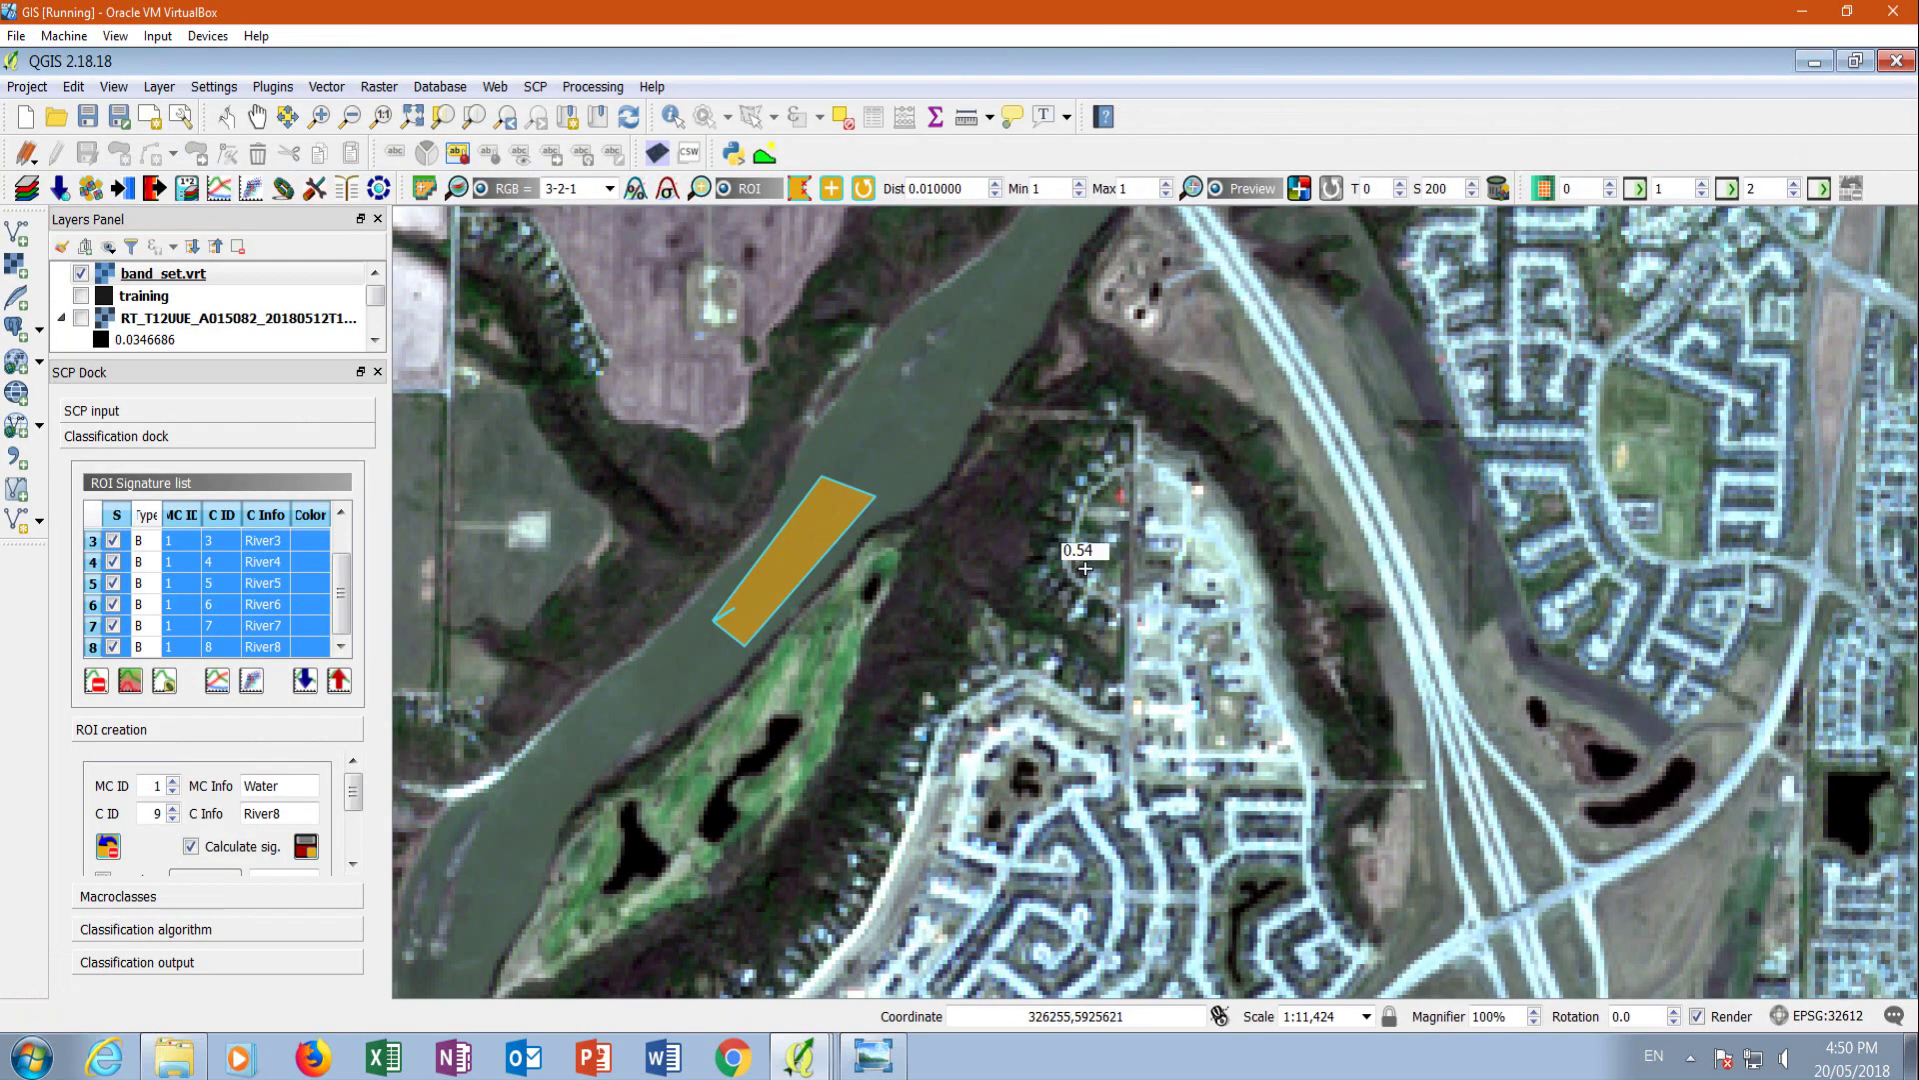
pyautogui.scroll(-1, 652, 570)
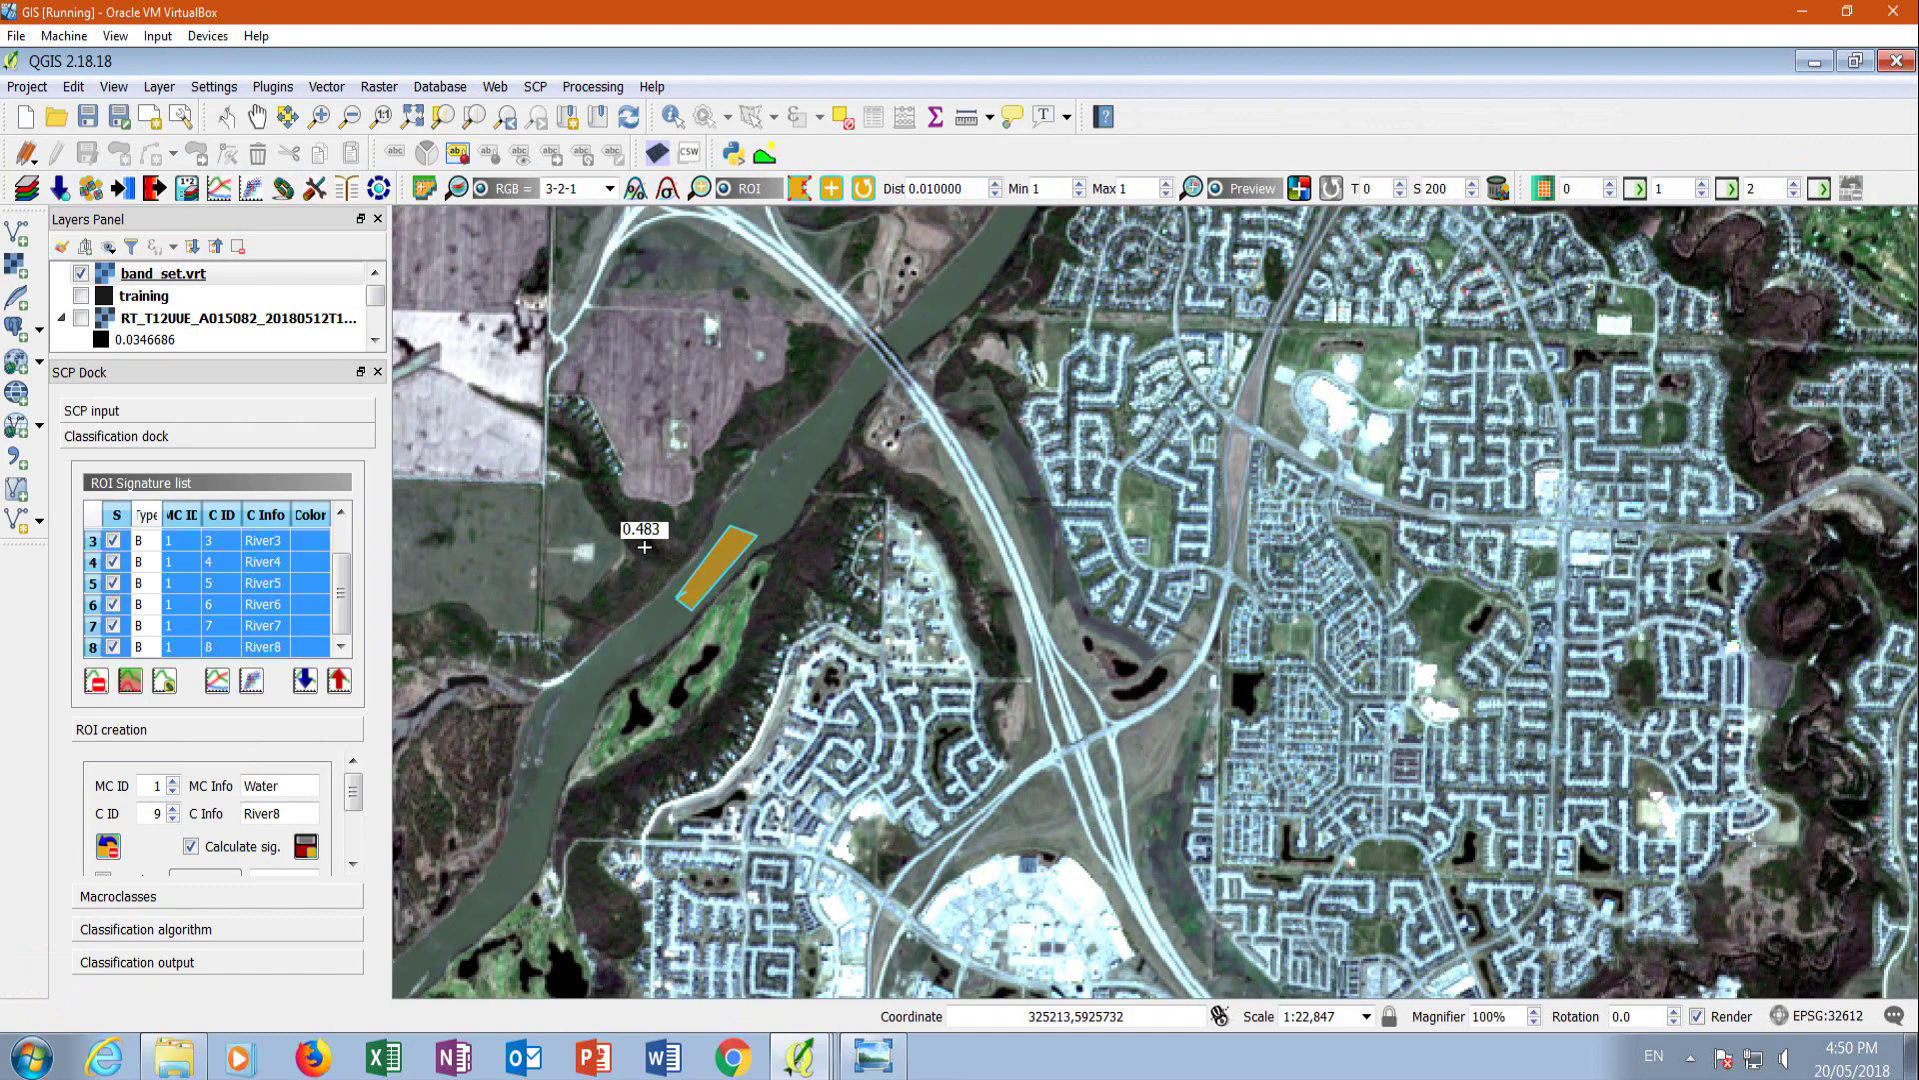
pyautogui.scroll(1, 571, 600)
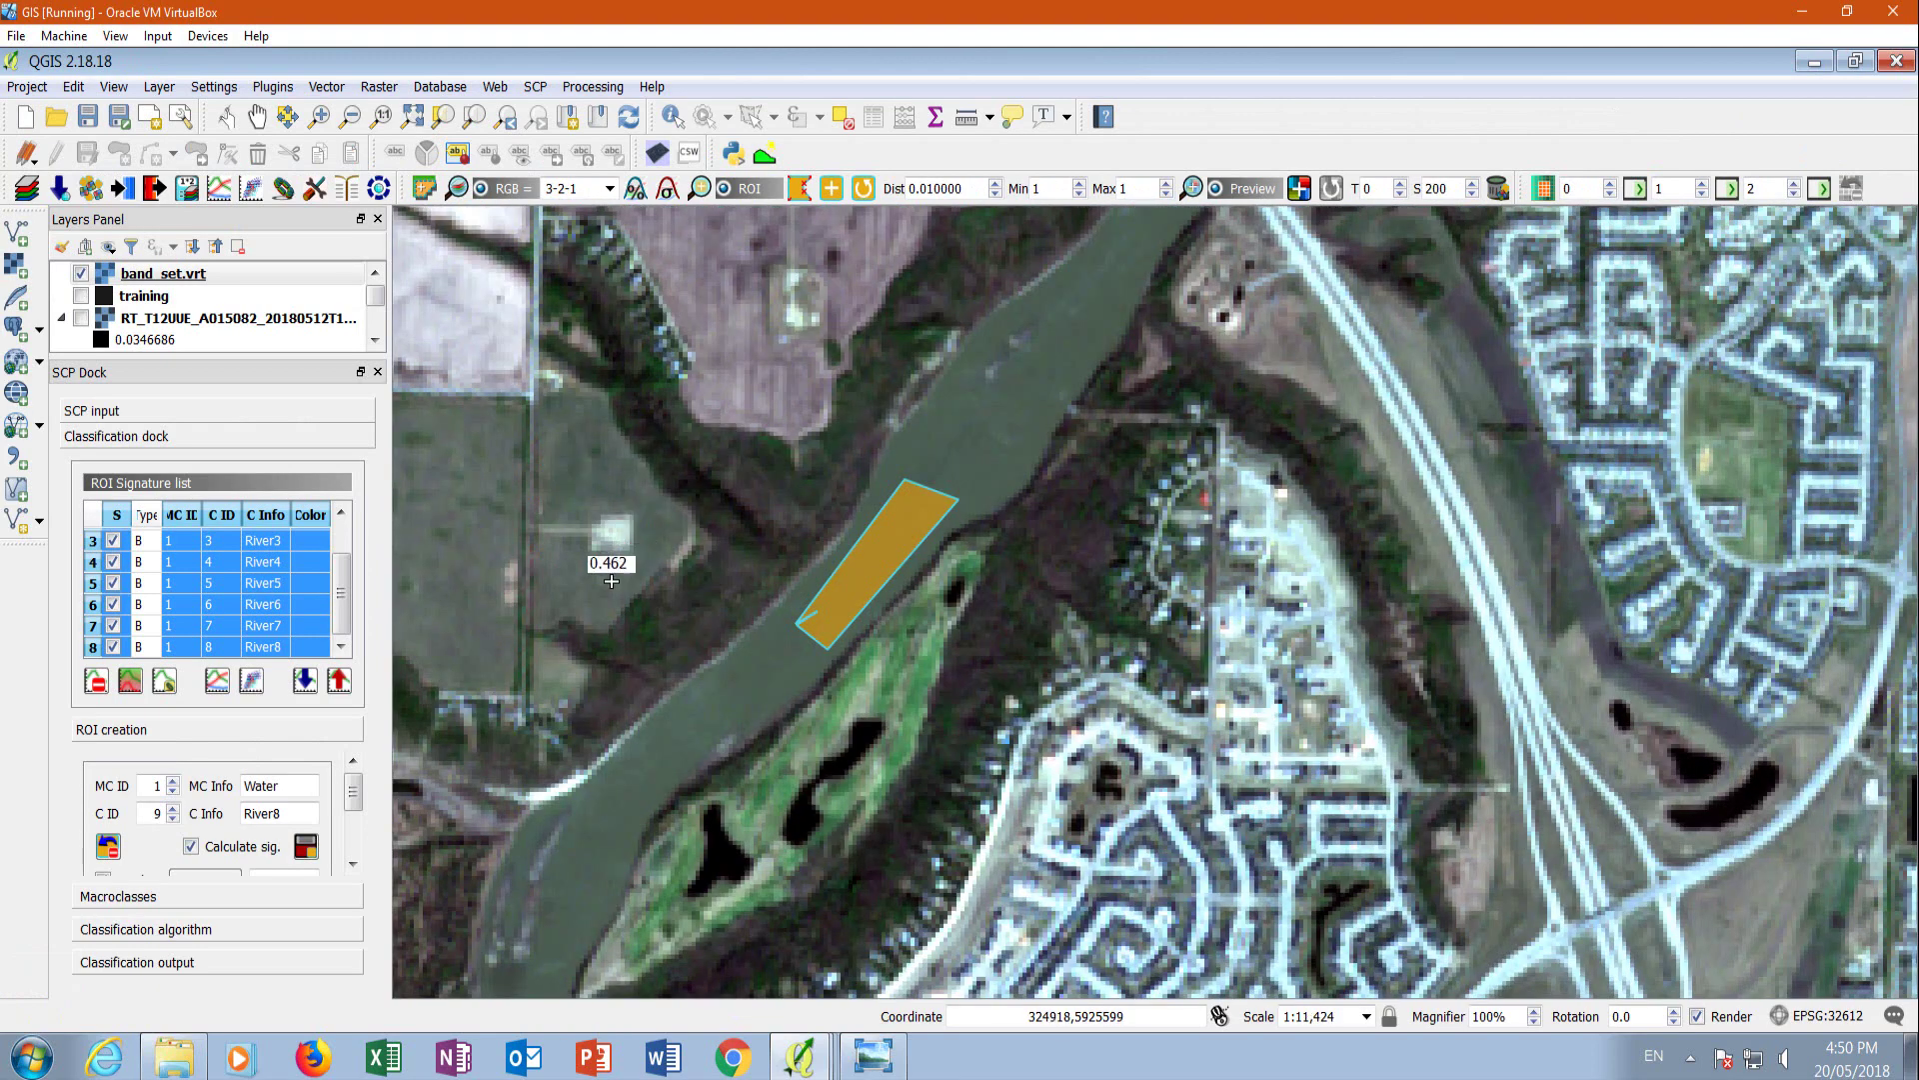
pyautogui.scroll(1, 602, 522)
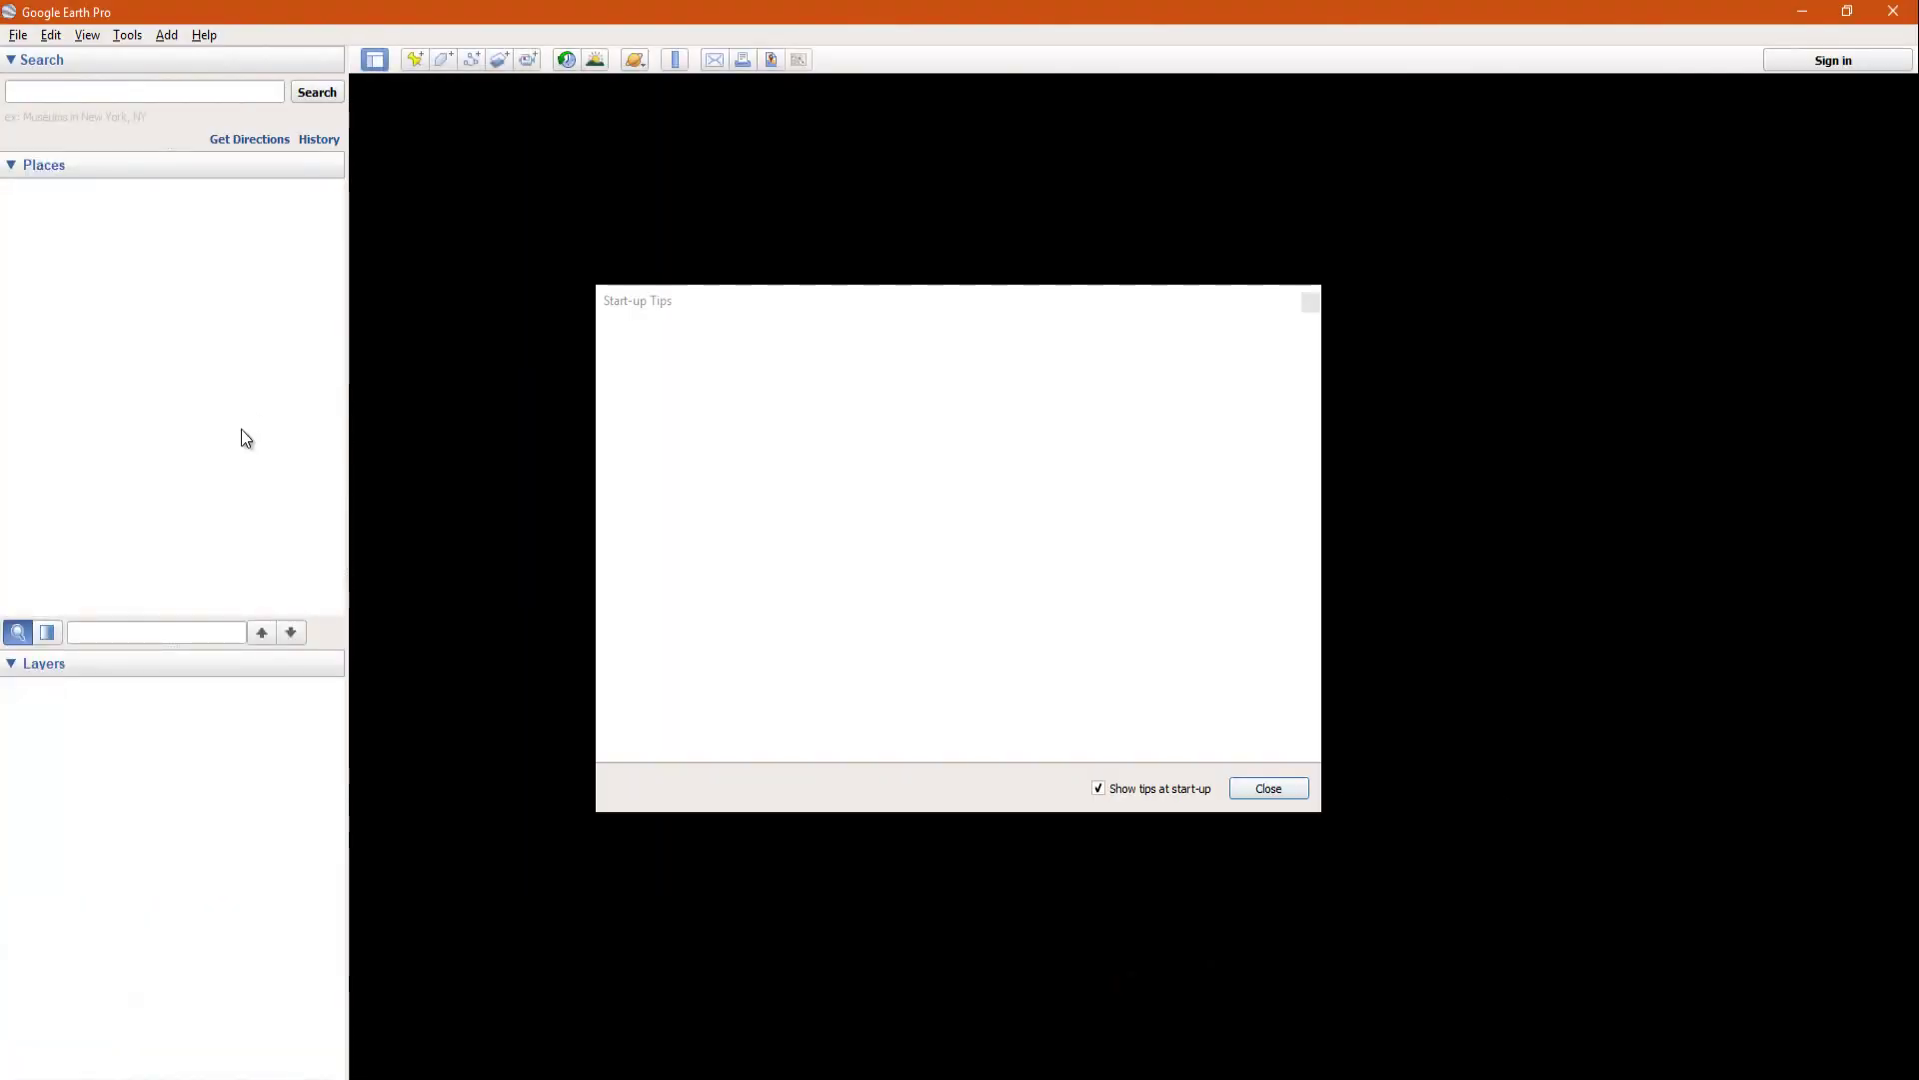
pyautogui.click(1311, 298)
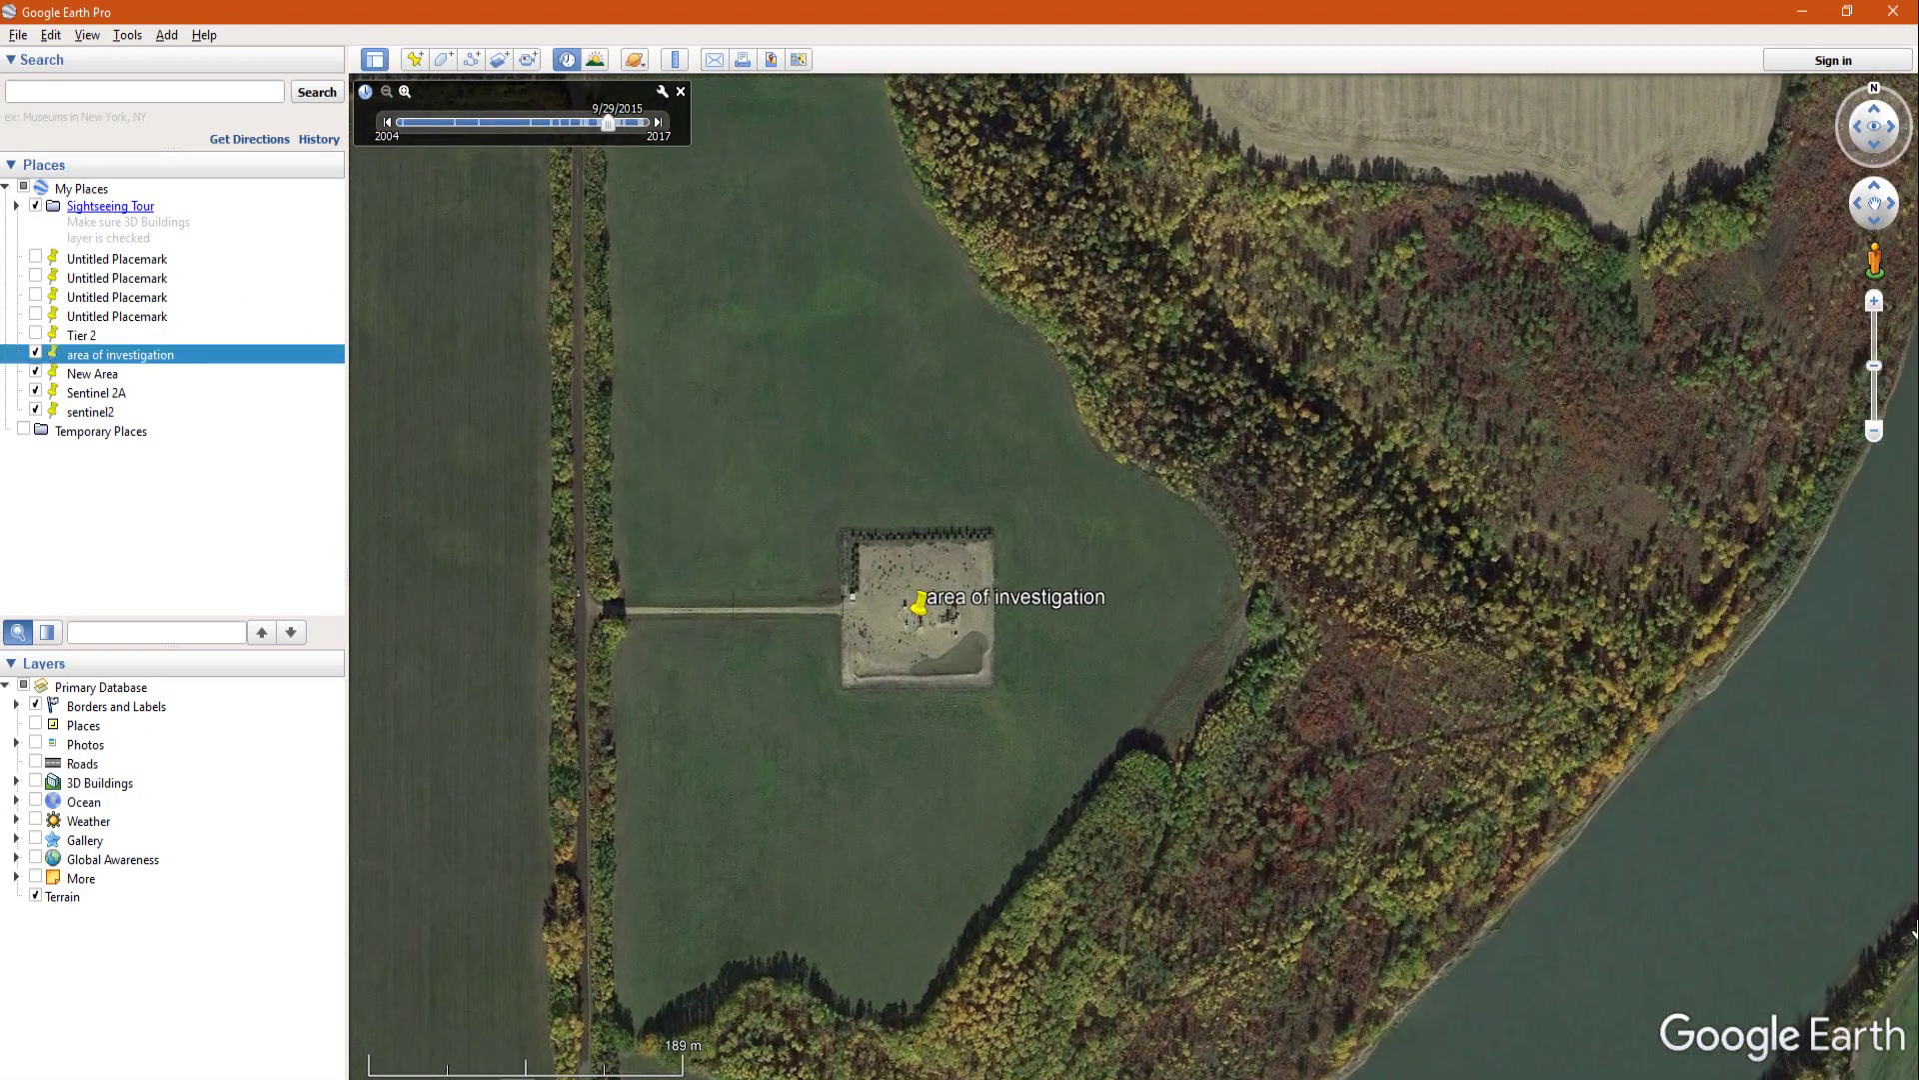
pyautogui.scroll(-2, 1171, 480)
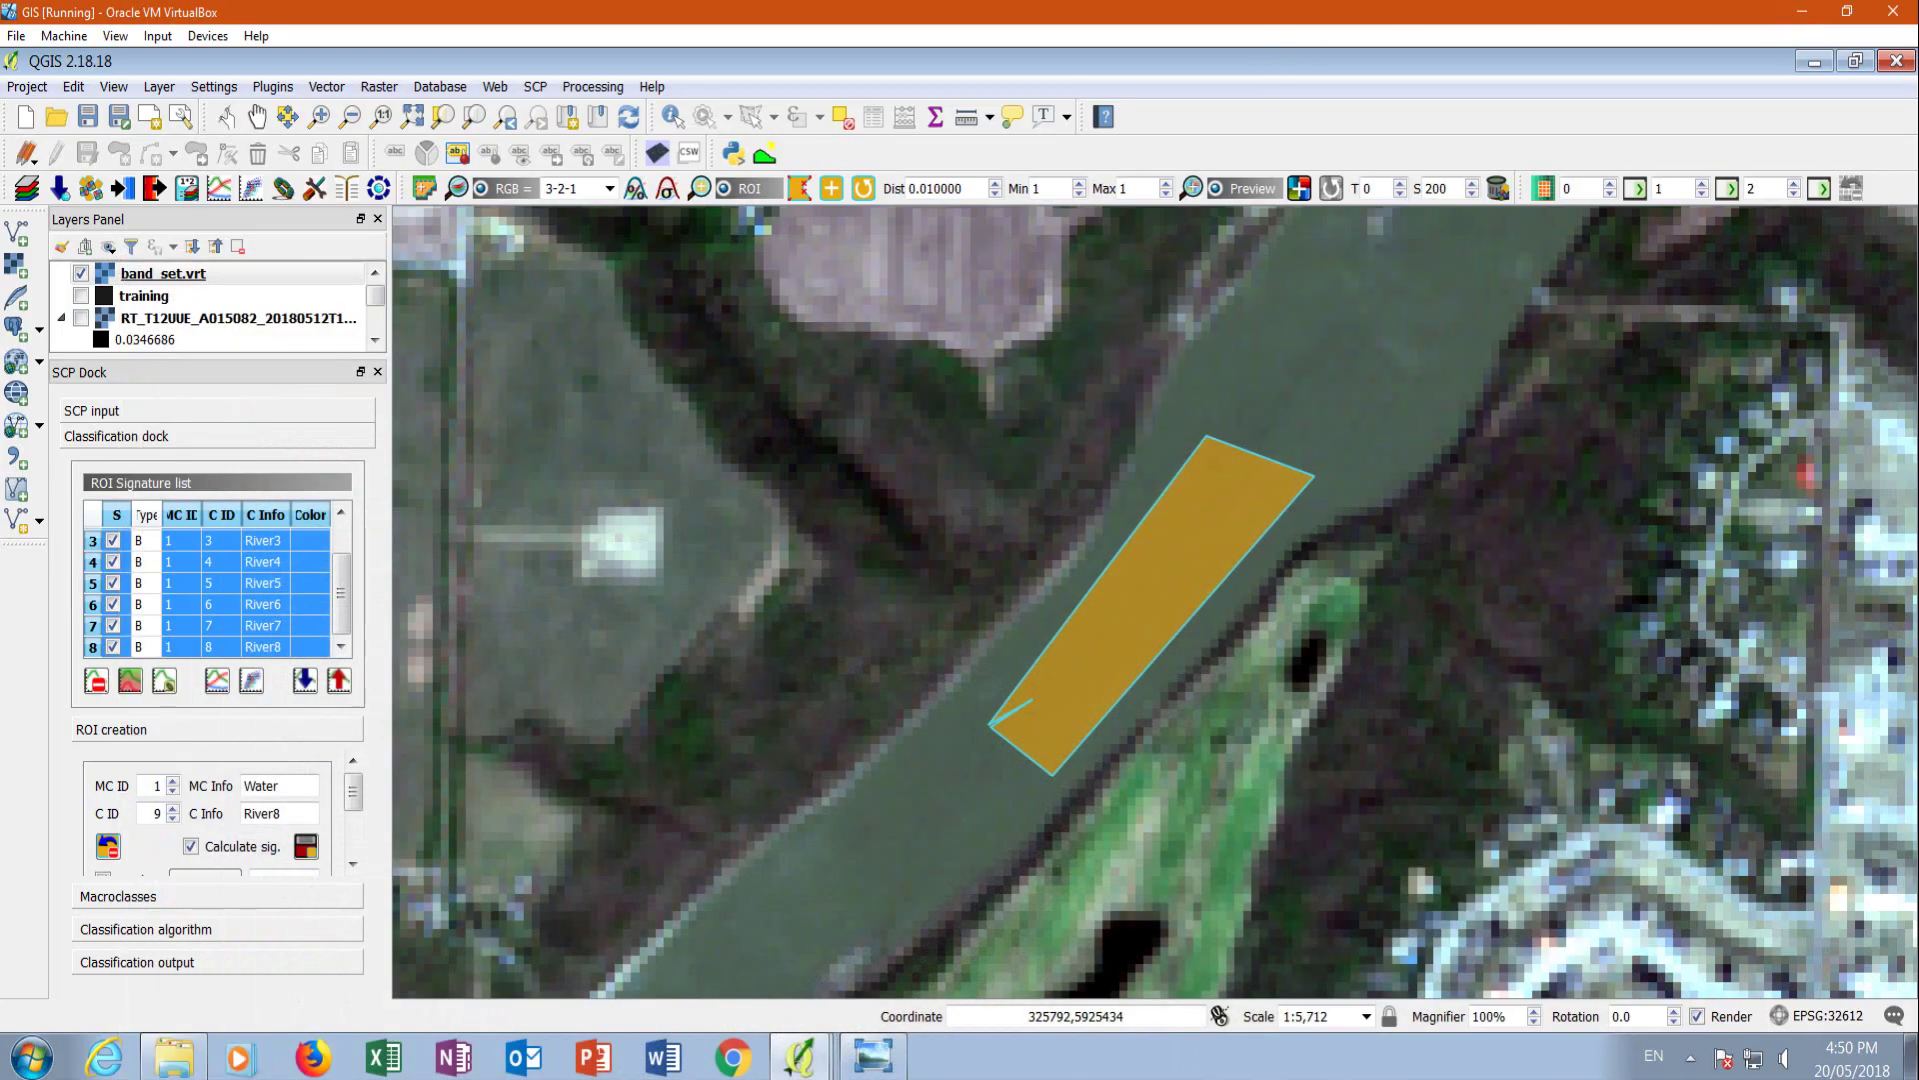
pyautogui.scroll(1, 575, 524)
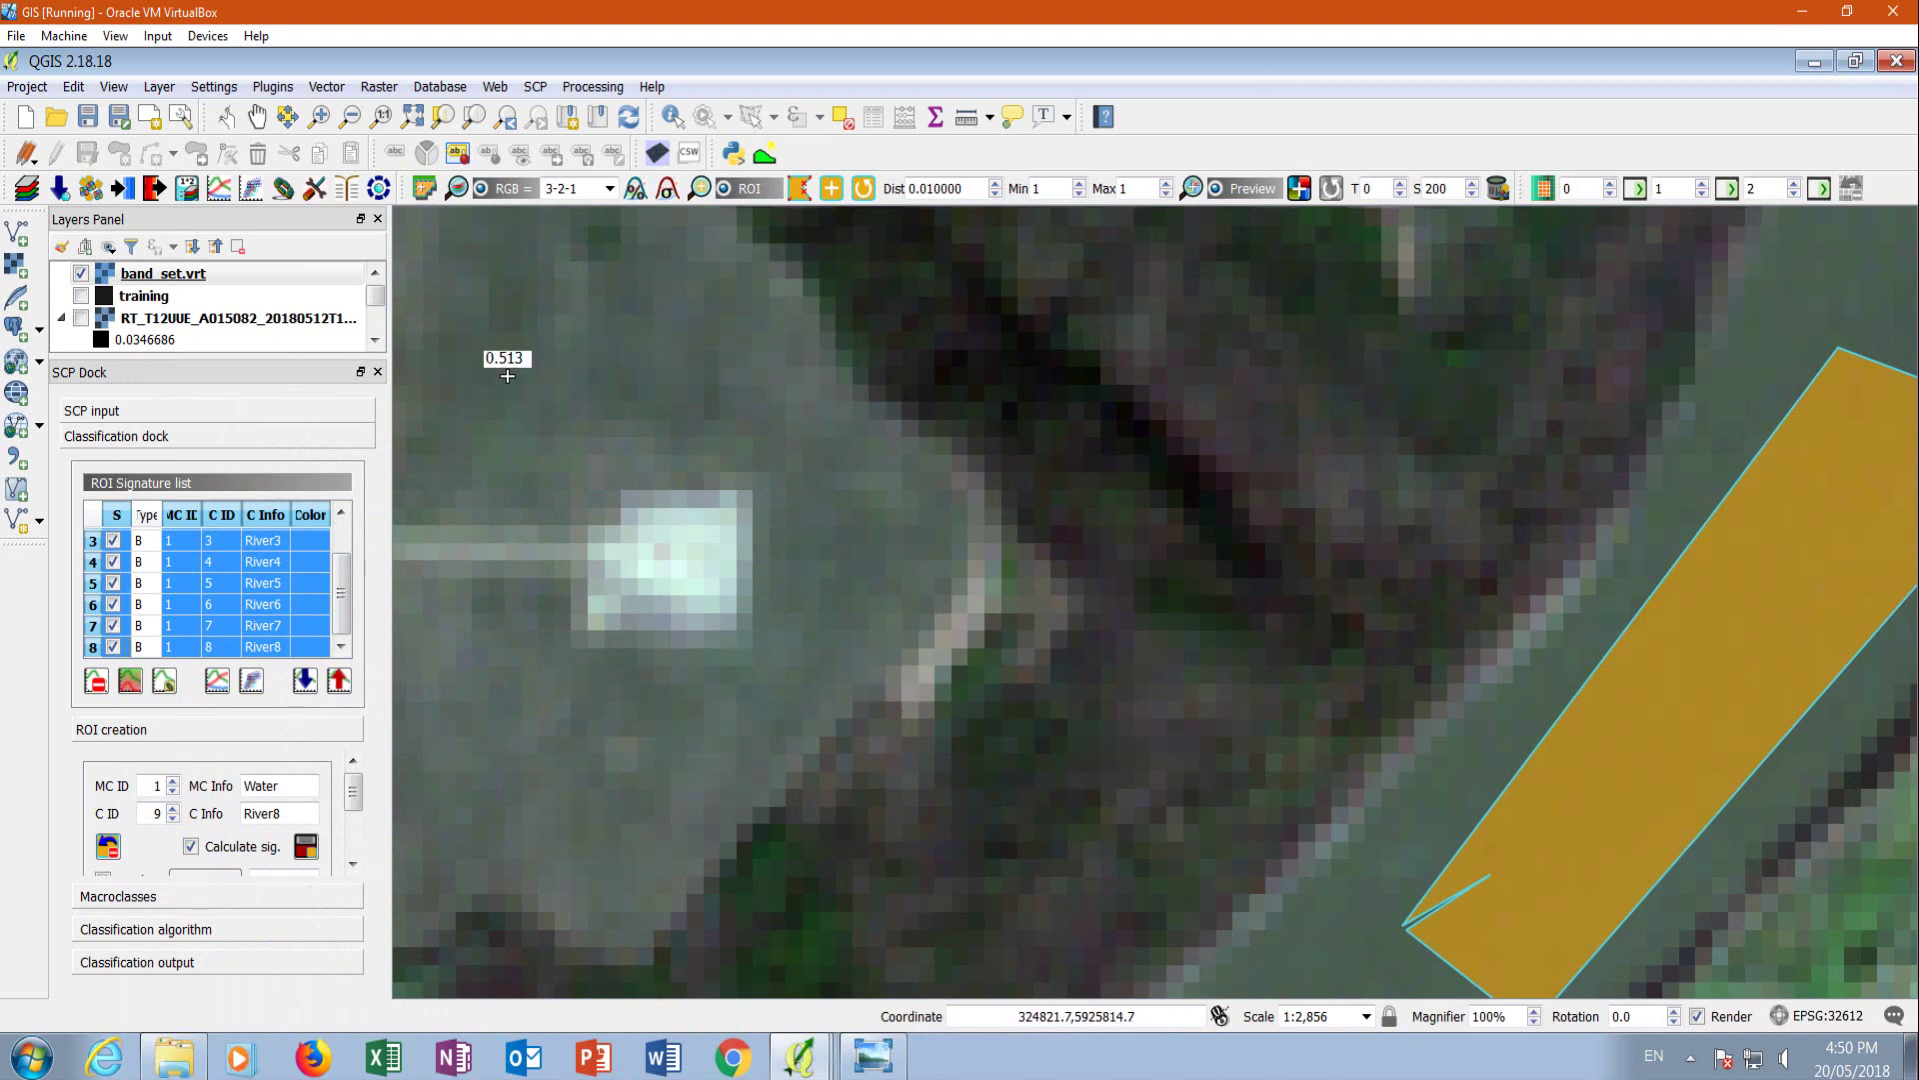
# Set the ROI's macroclass to ID 2 named Land, with C ID 1 and C Info Veg1.
pyautogui.doubleClick(265, 785)
pyautogui.click(174, 781)
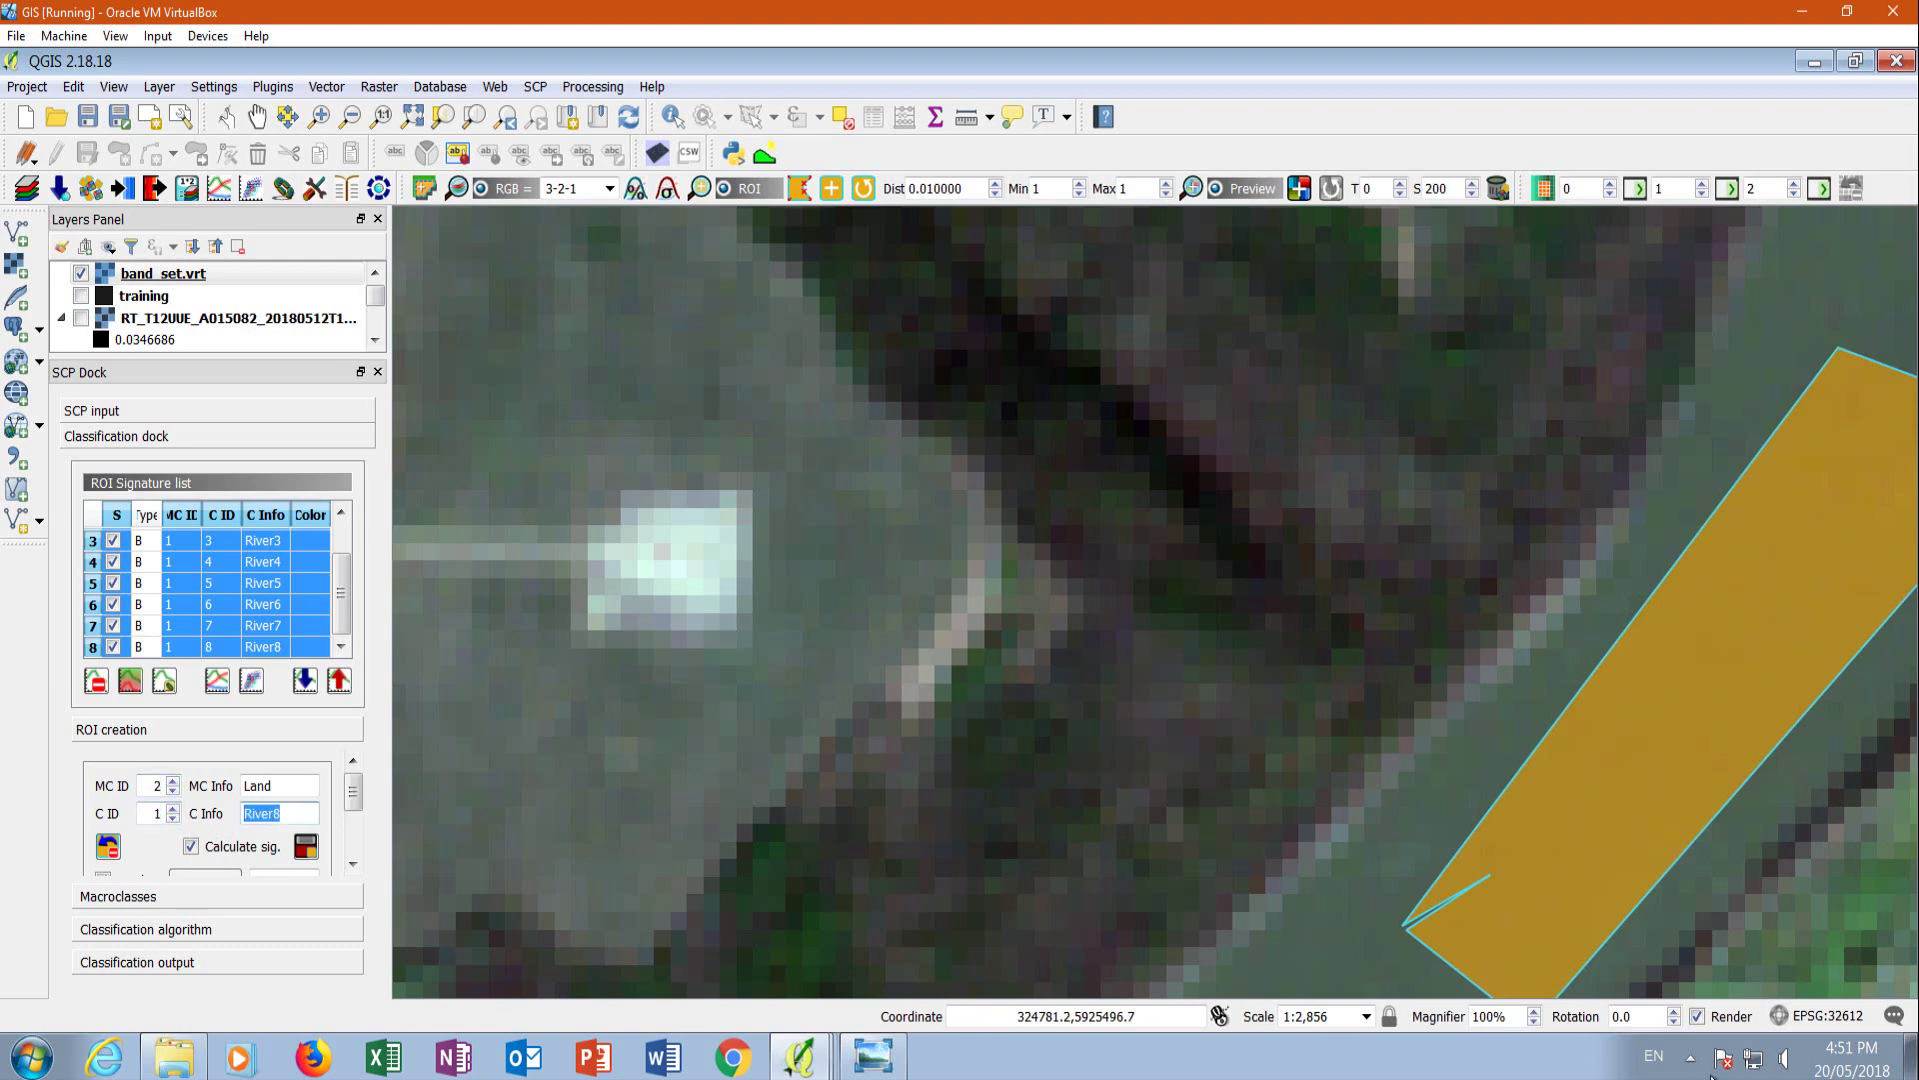
pyautogui.write('Veg1')
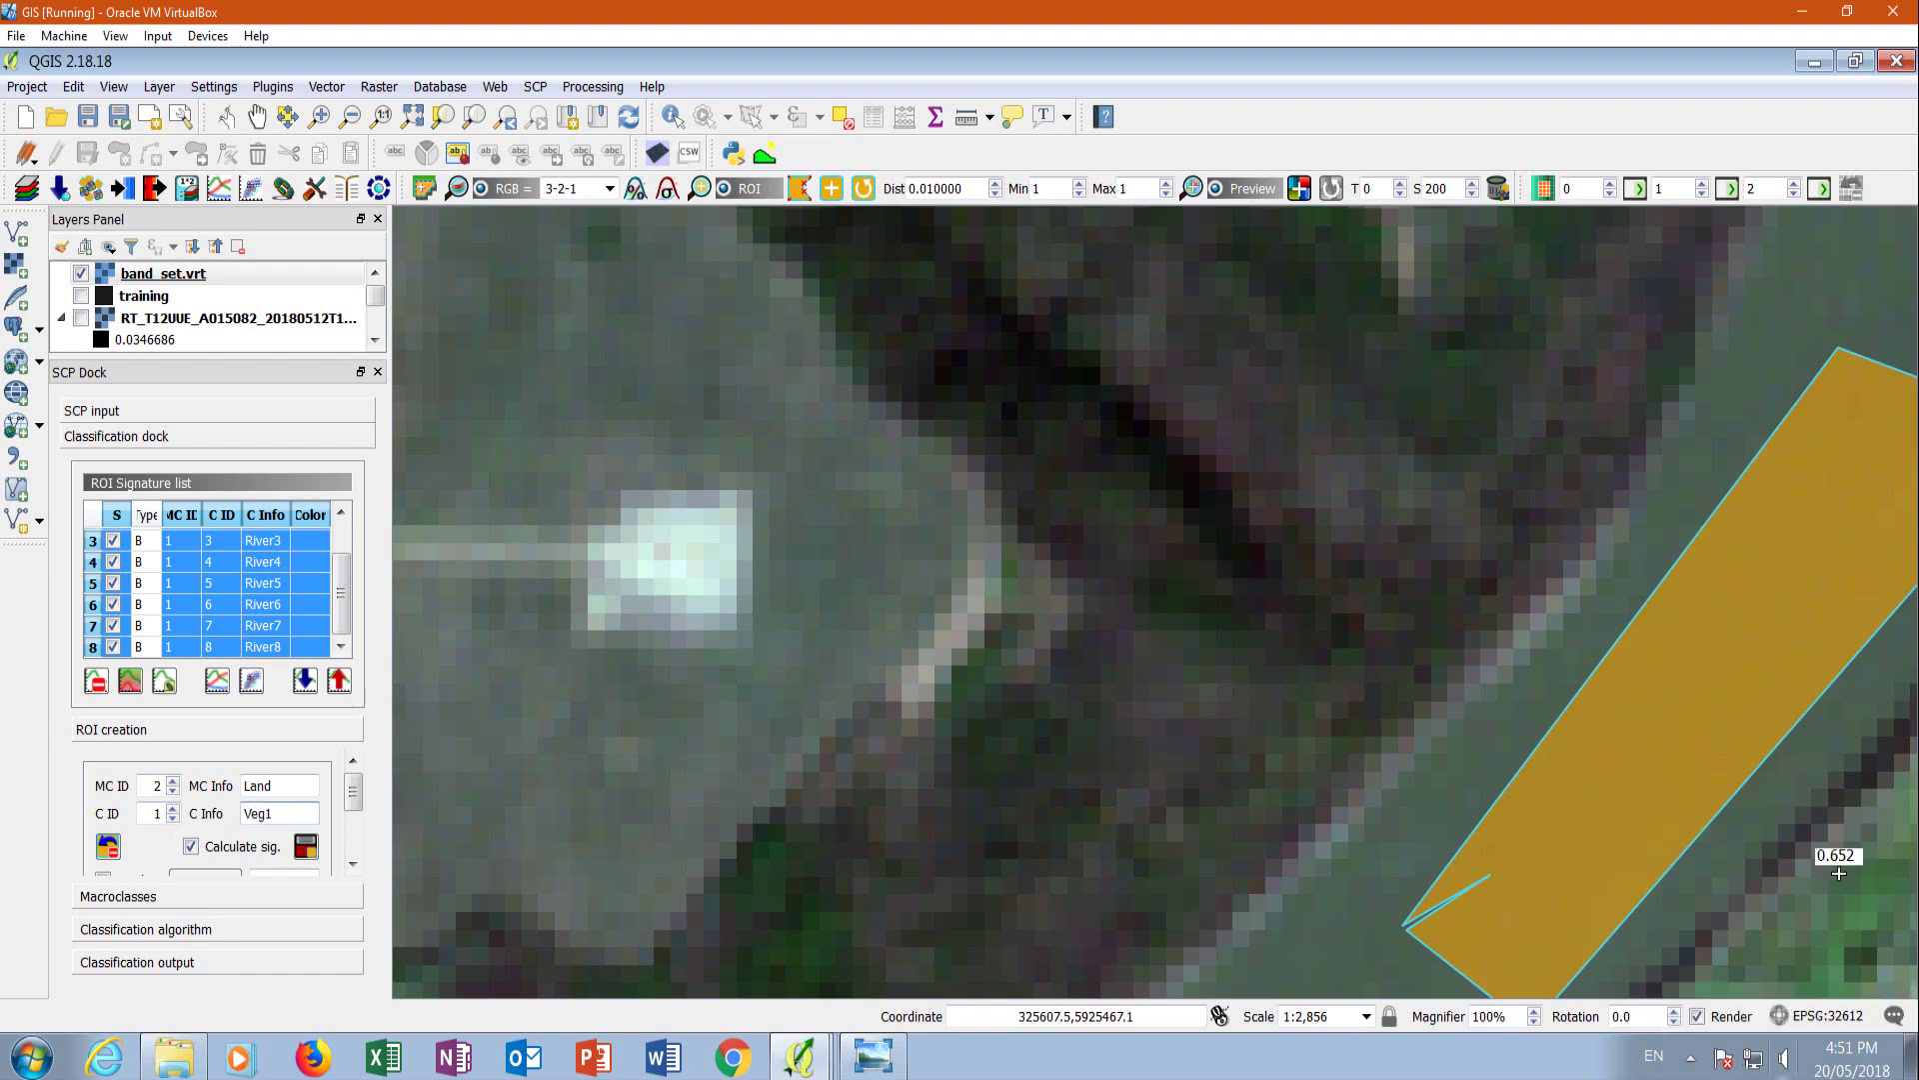
# Create a small ROI in the field just above the bright square and save it with its signature.
pyautogui.click(576, 394)
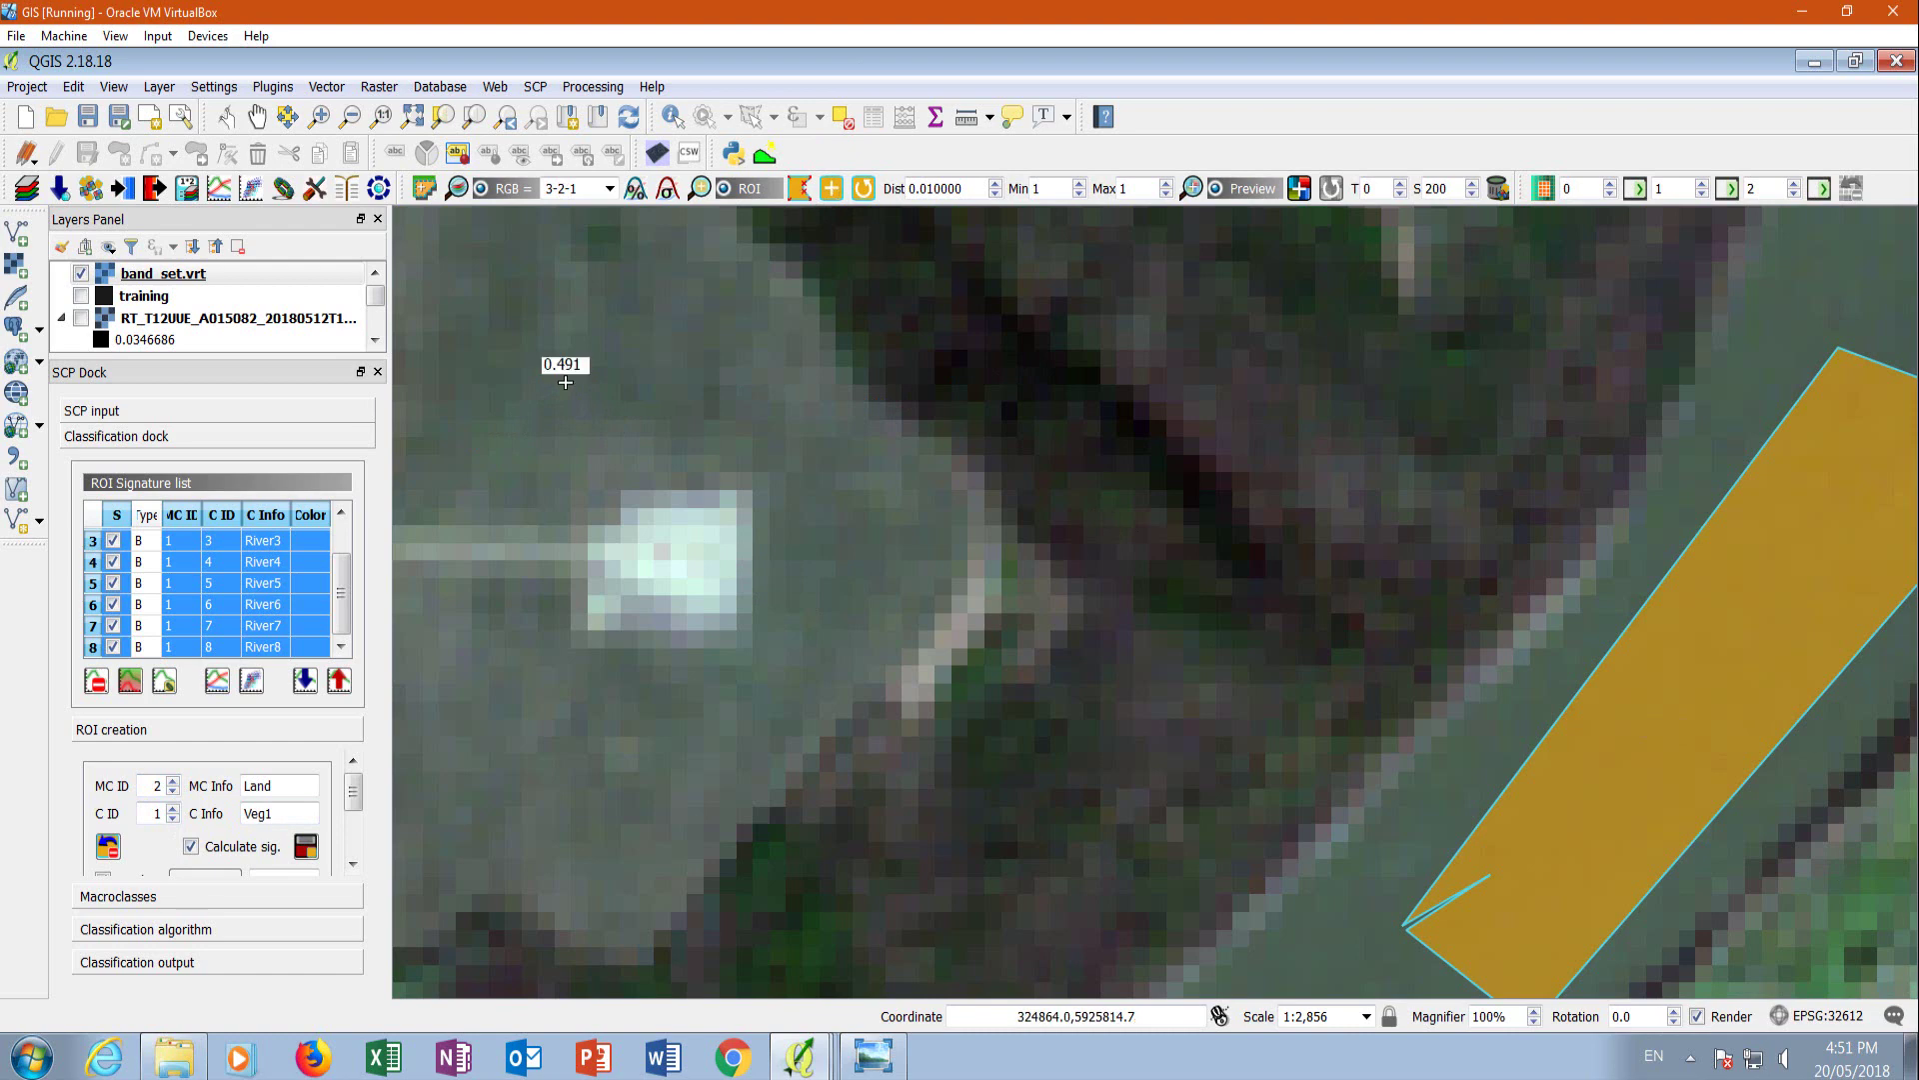
pyautogui.click(581, 431)
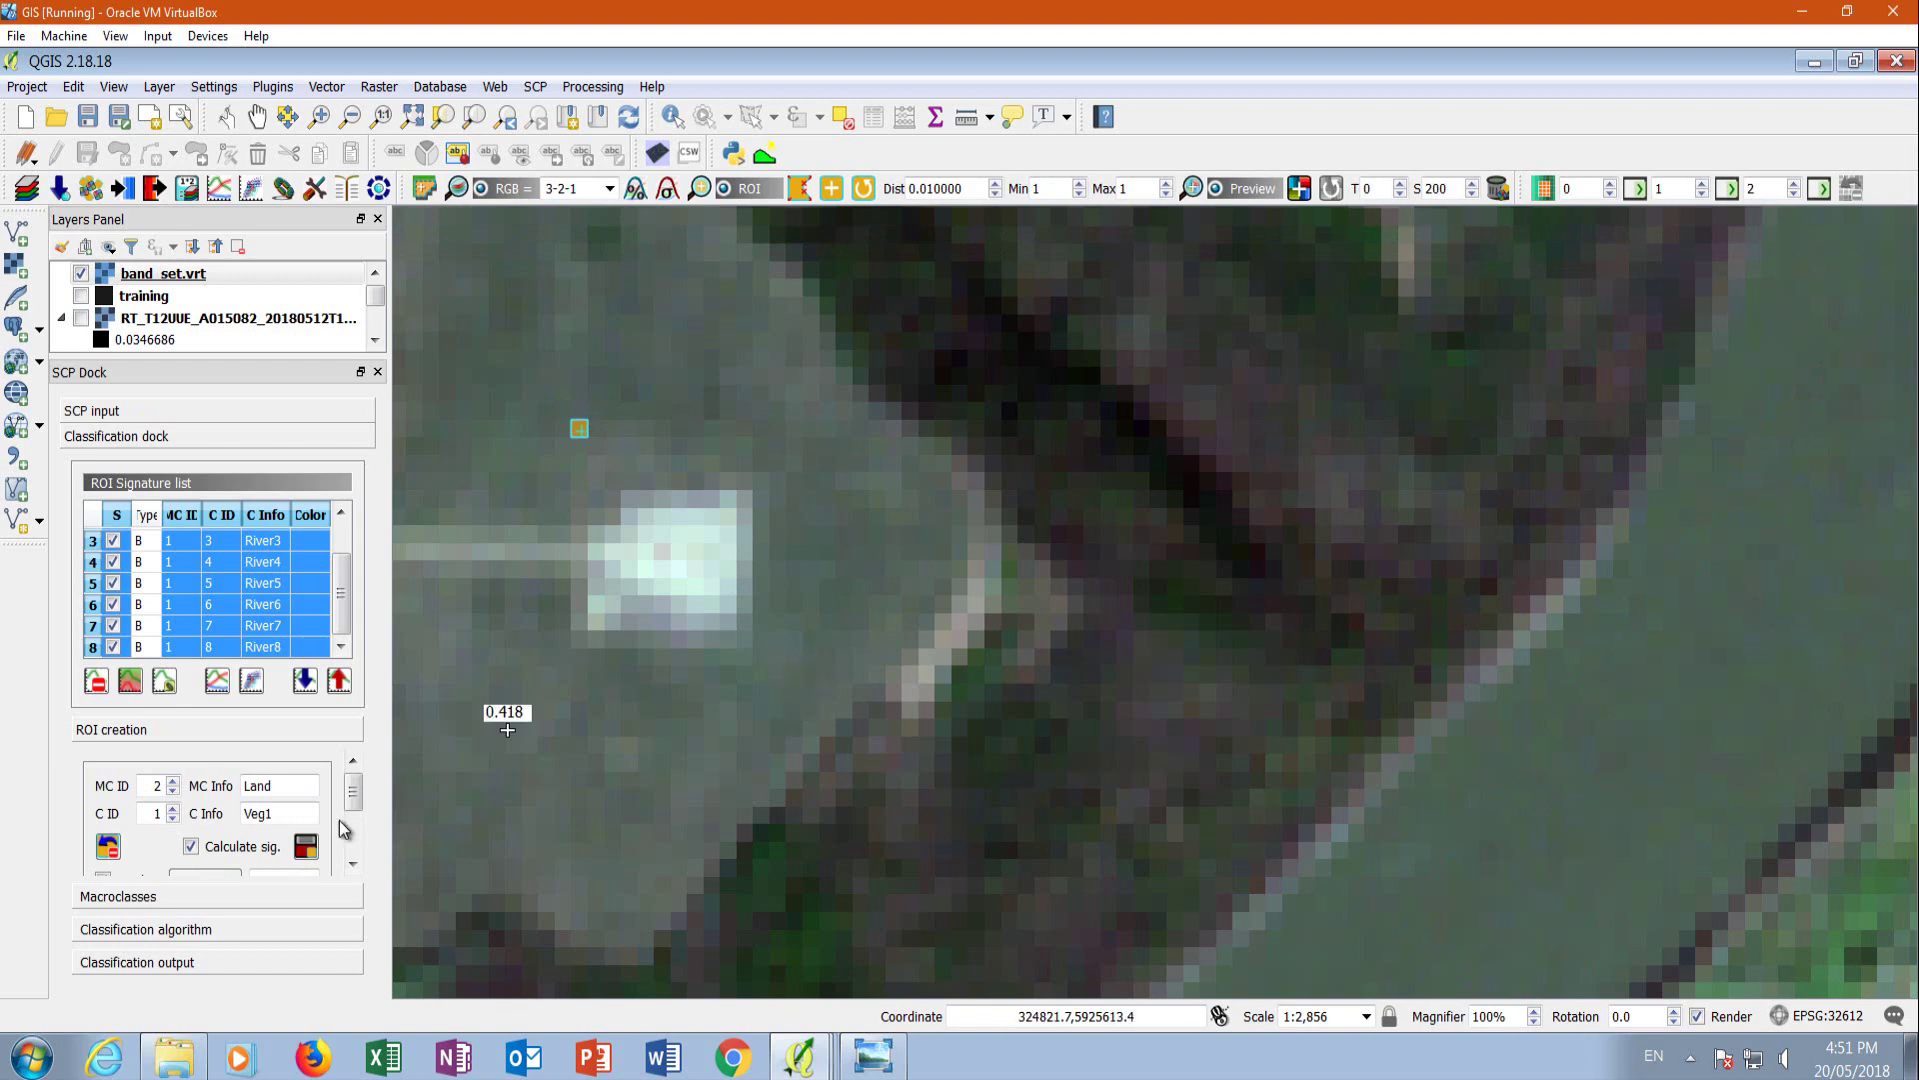
pyautogui.click(313, 849)
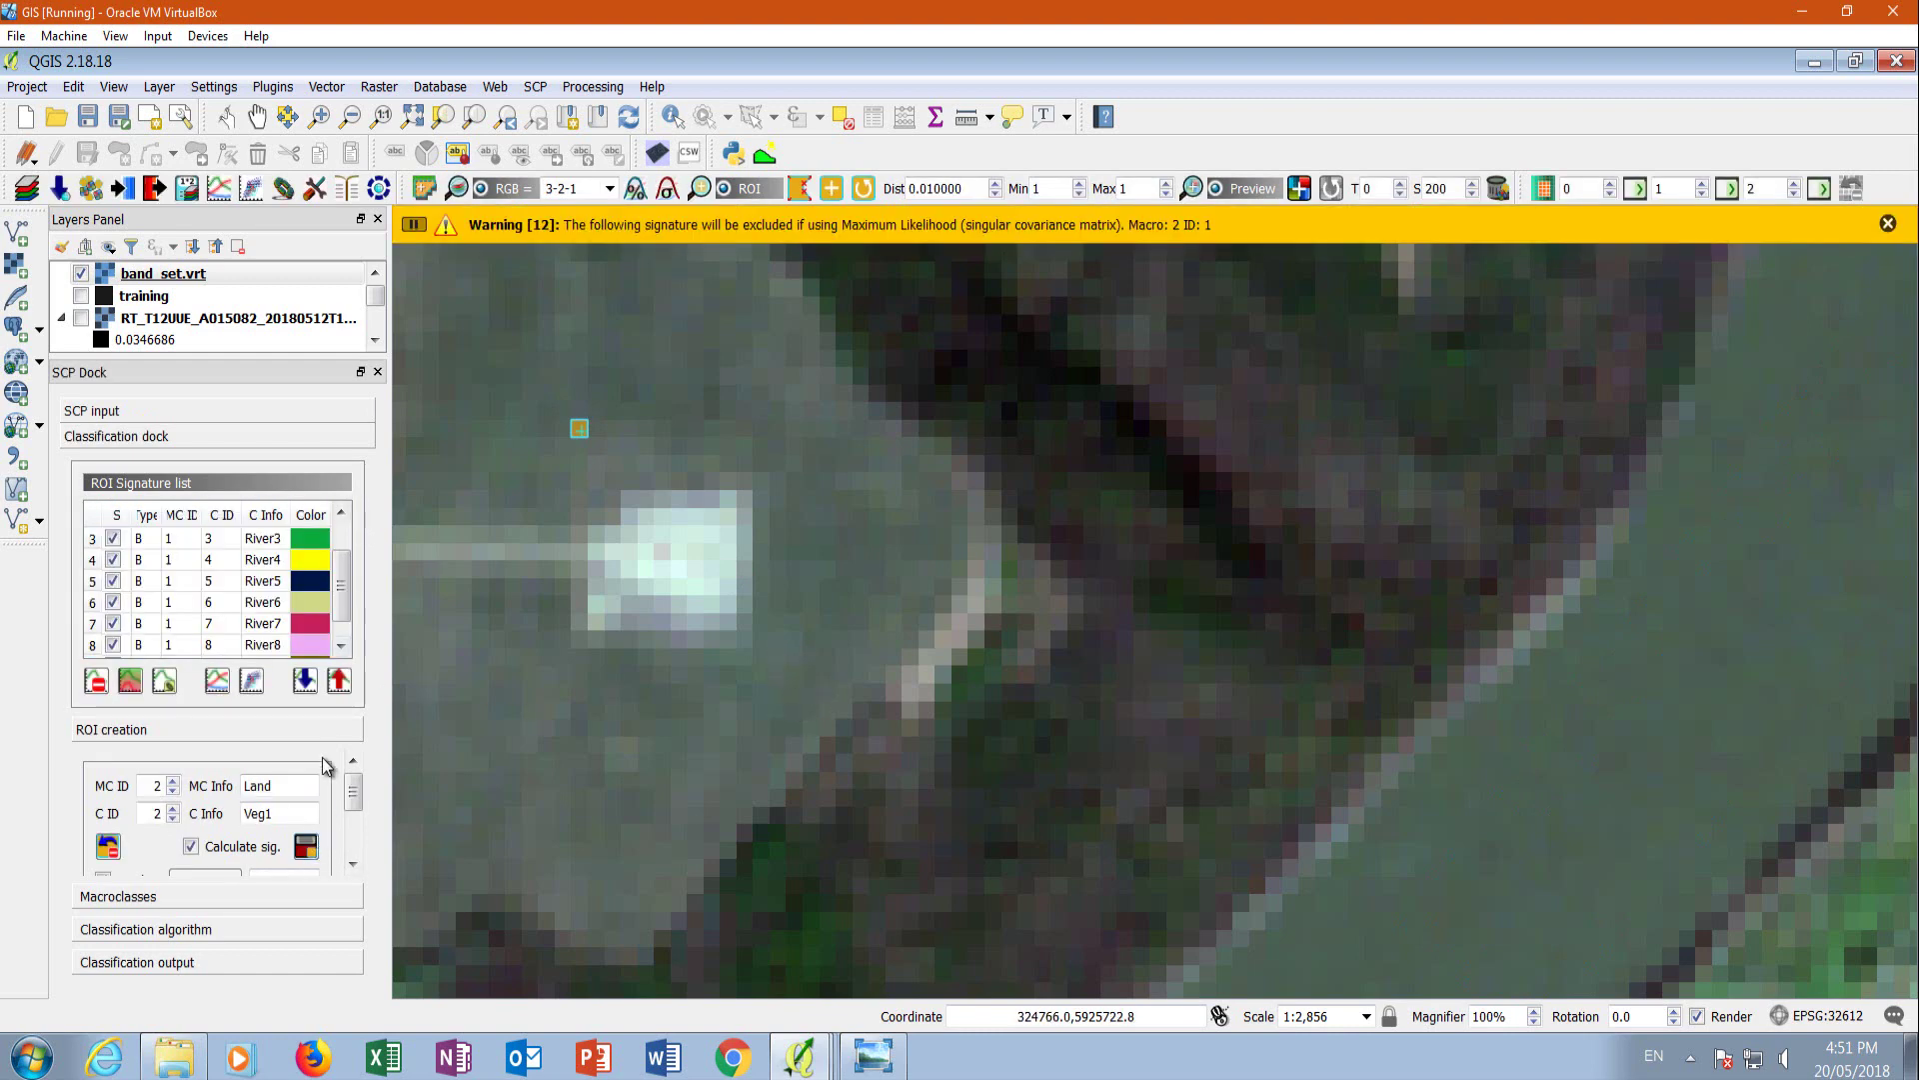
# Add the Veg1 signature to the spectral signature plot and compare its curve with the river curves.
pyautogui.click(341, 646)
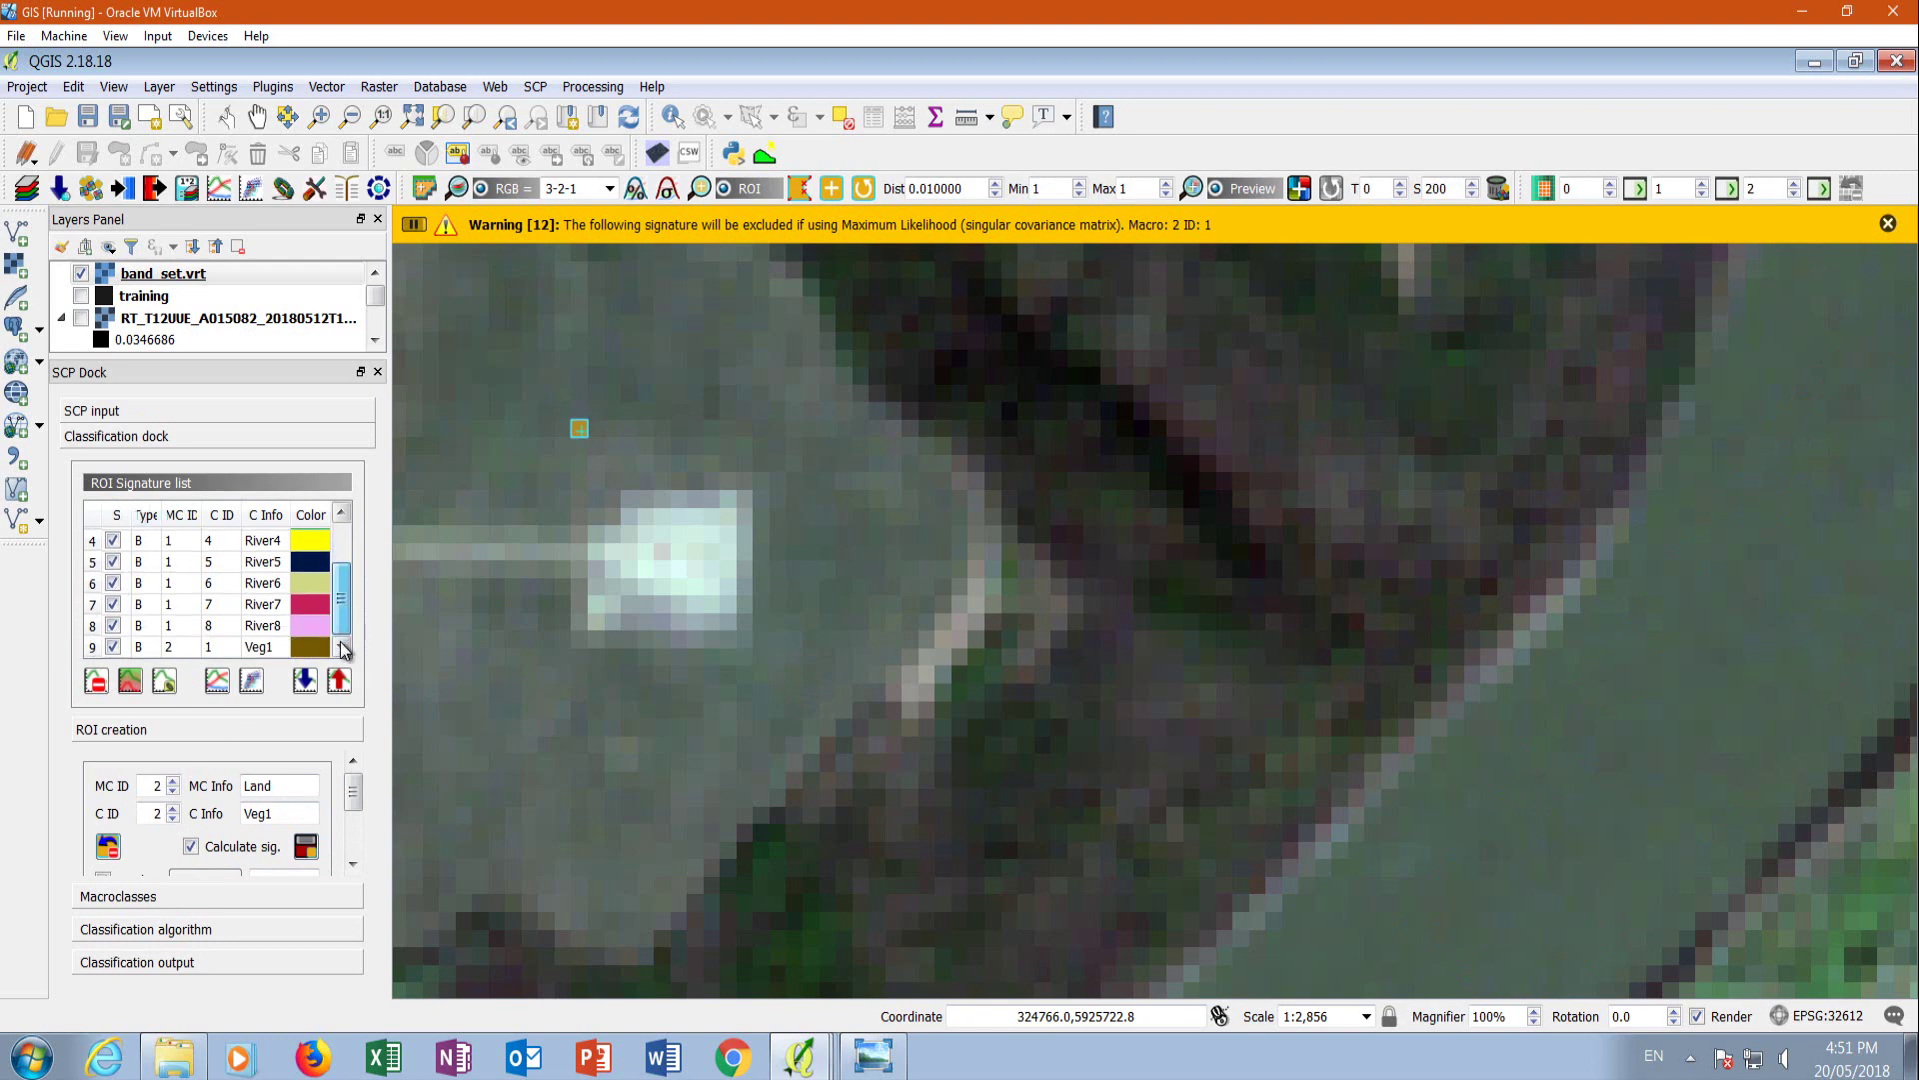
pyautogui.click(93, 647)
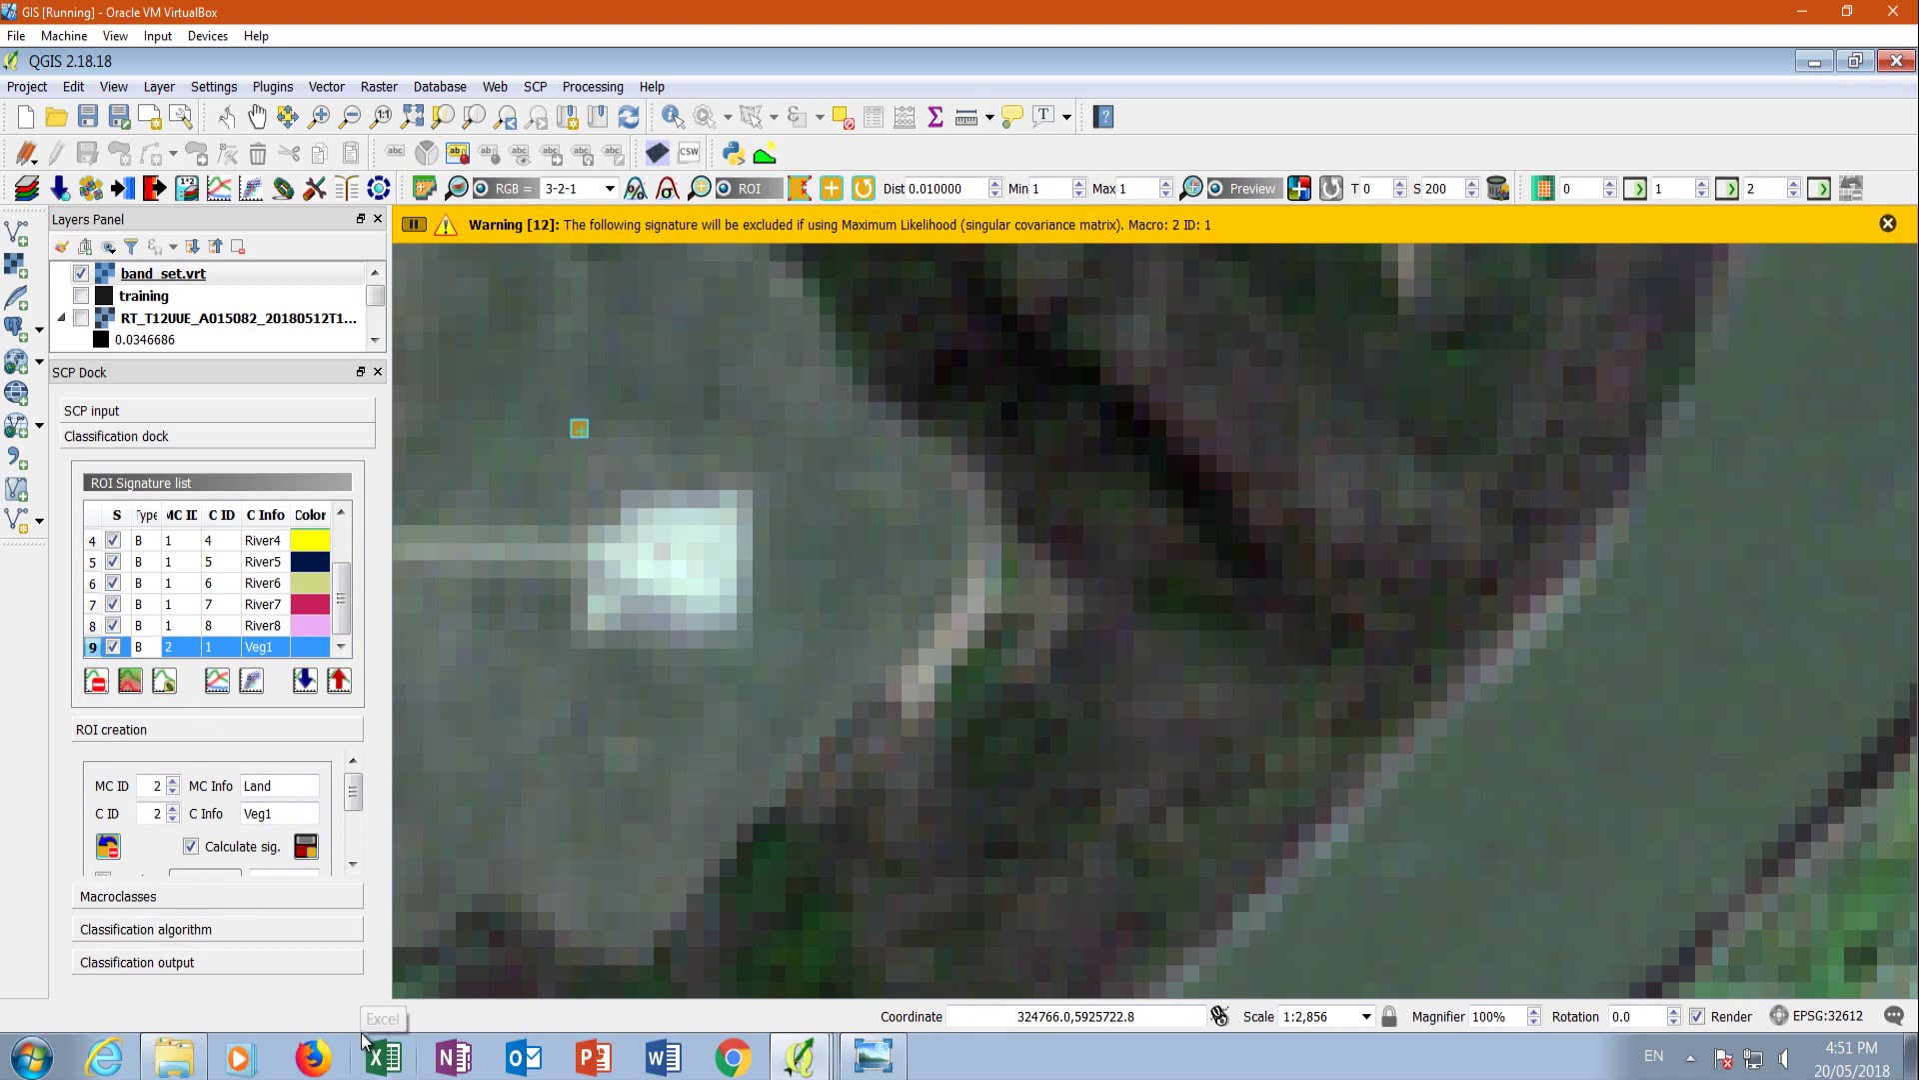
pyautogui.click(799, 1055)
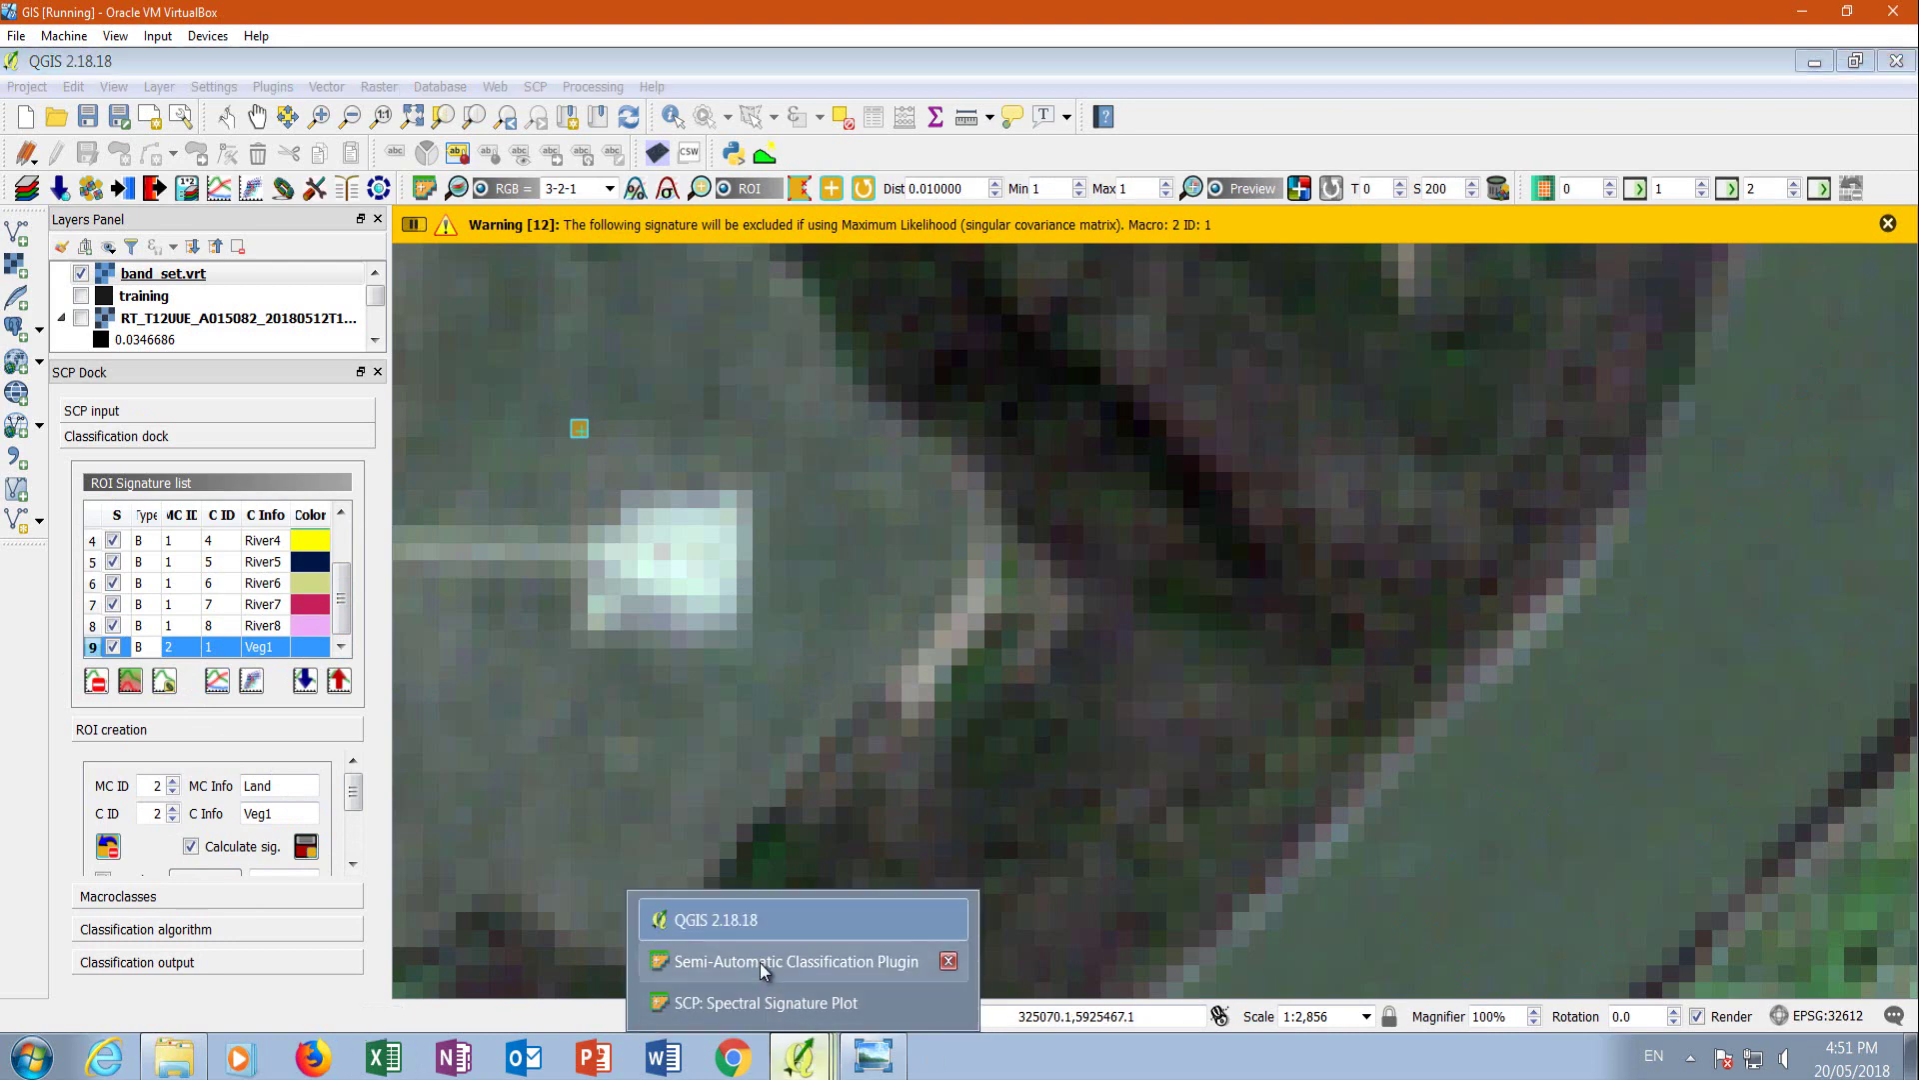
pyautogui.click(760, 994)
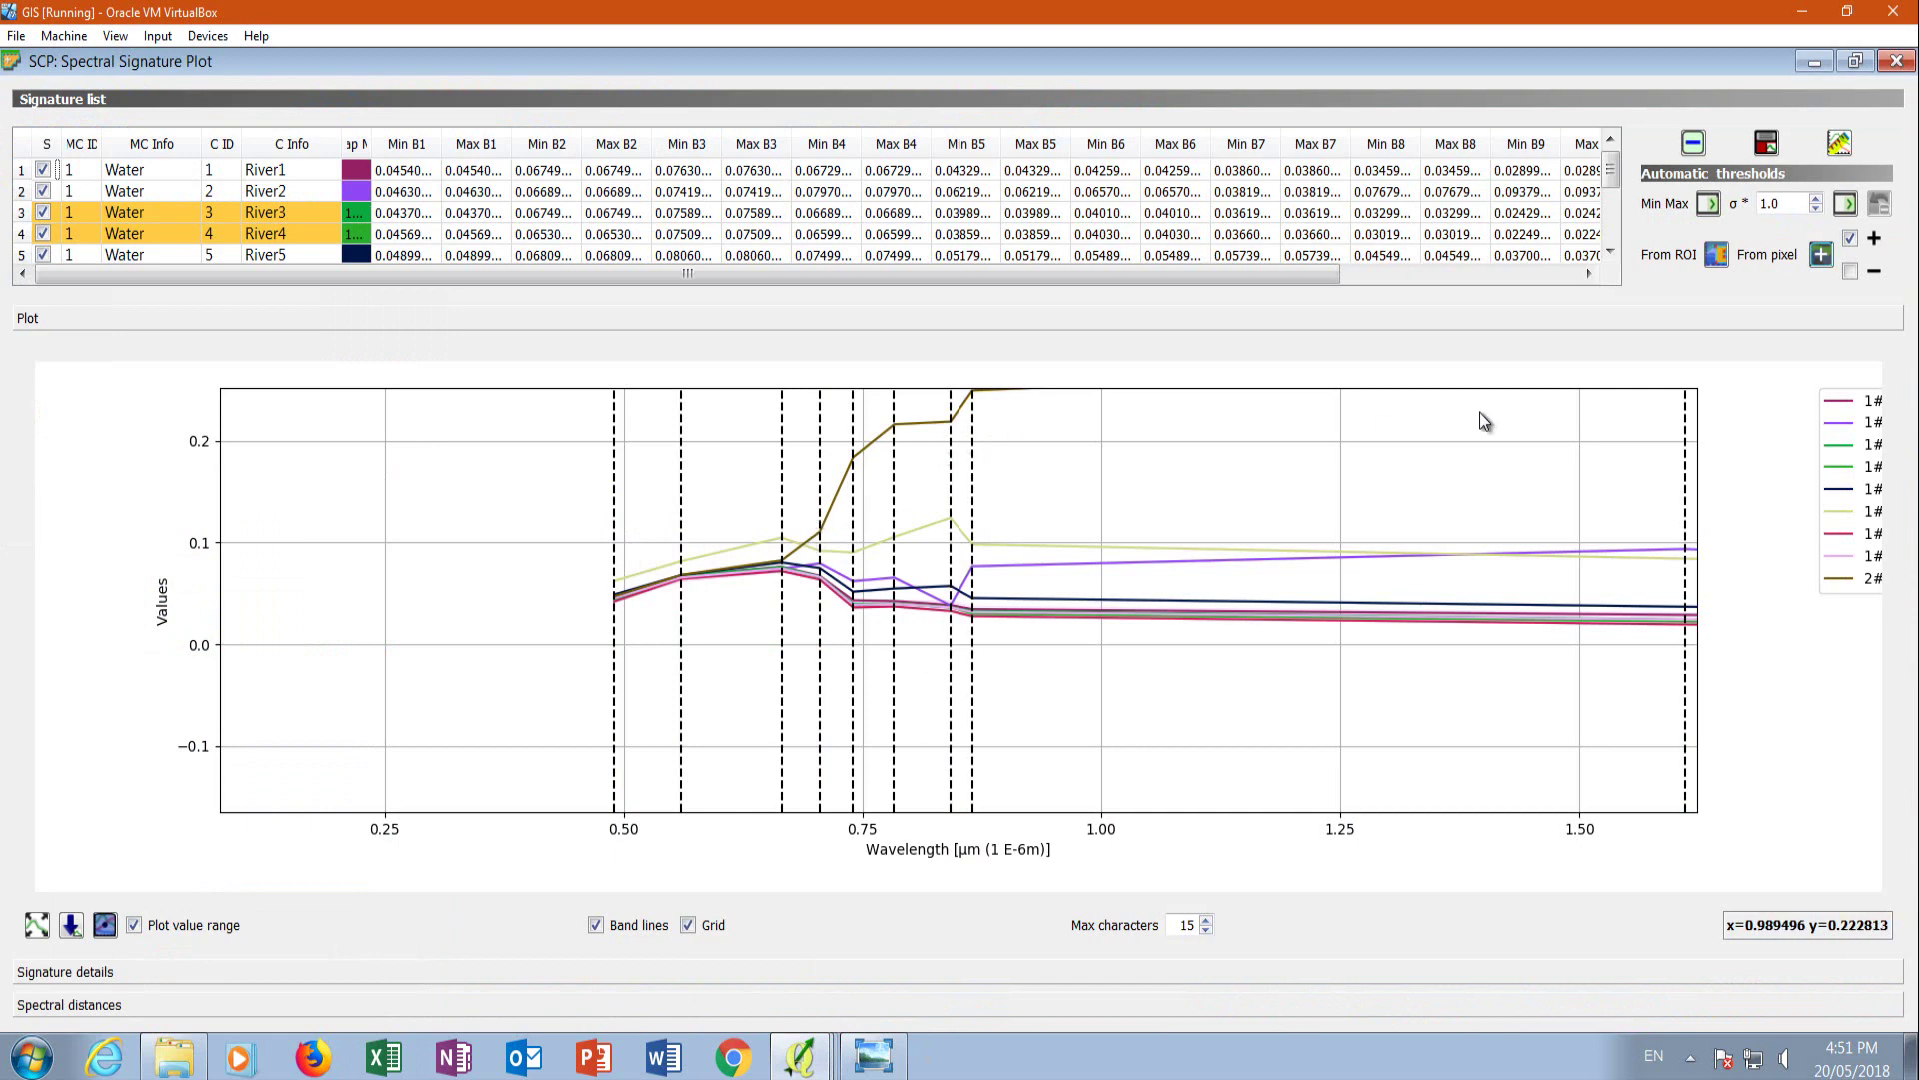
pyautogui.scroll(-1, 792, 561)
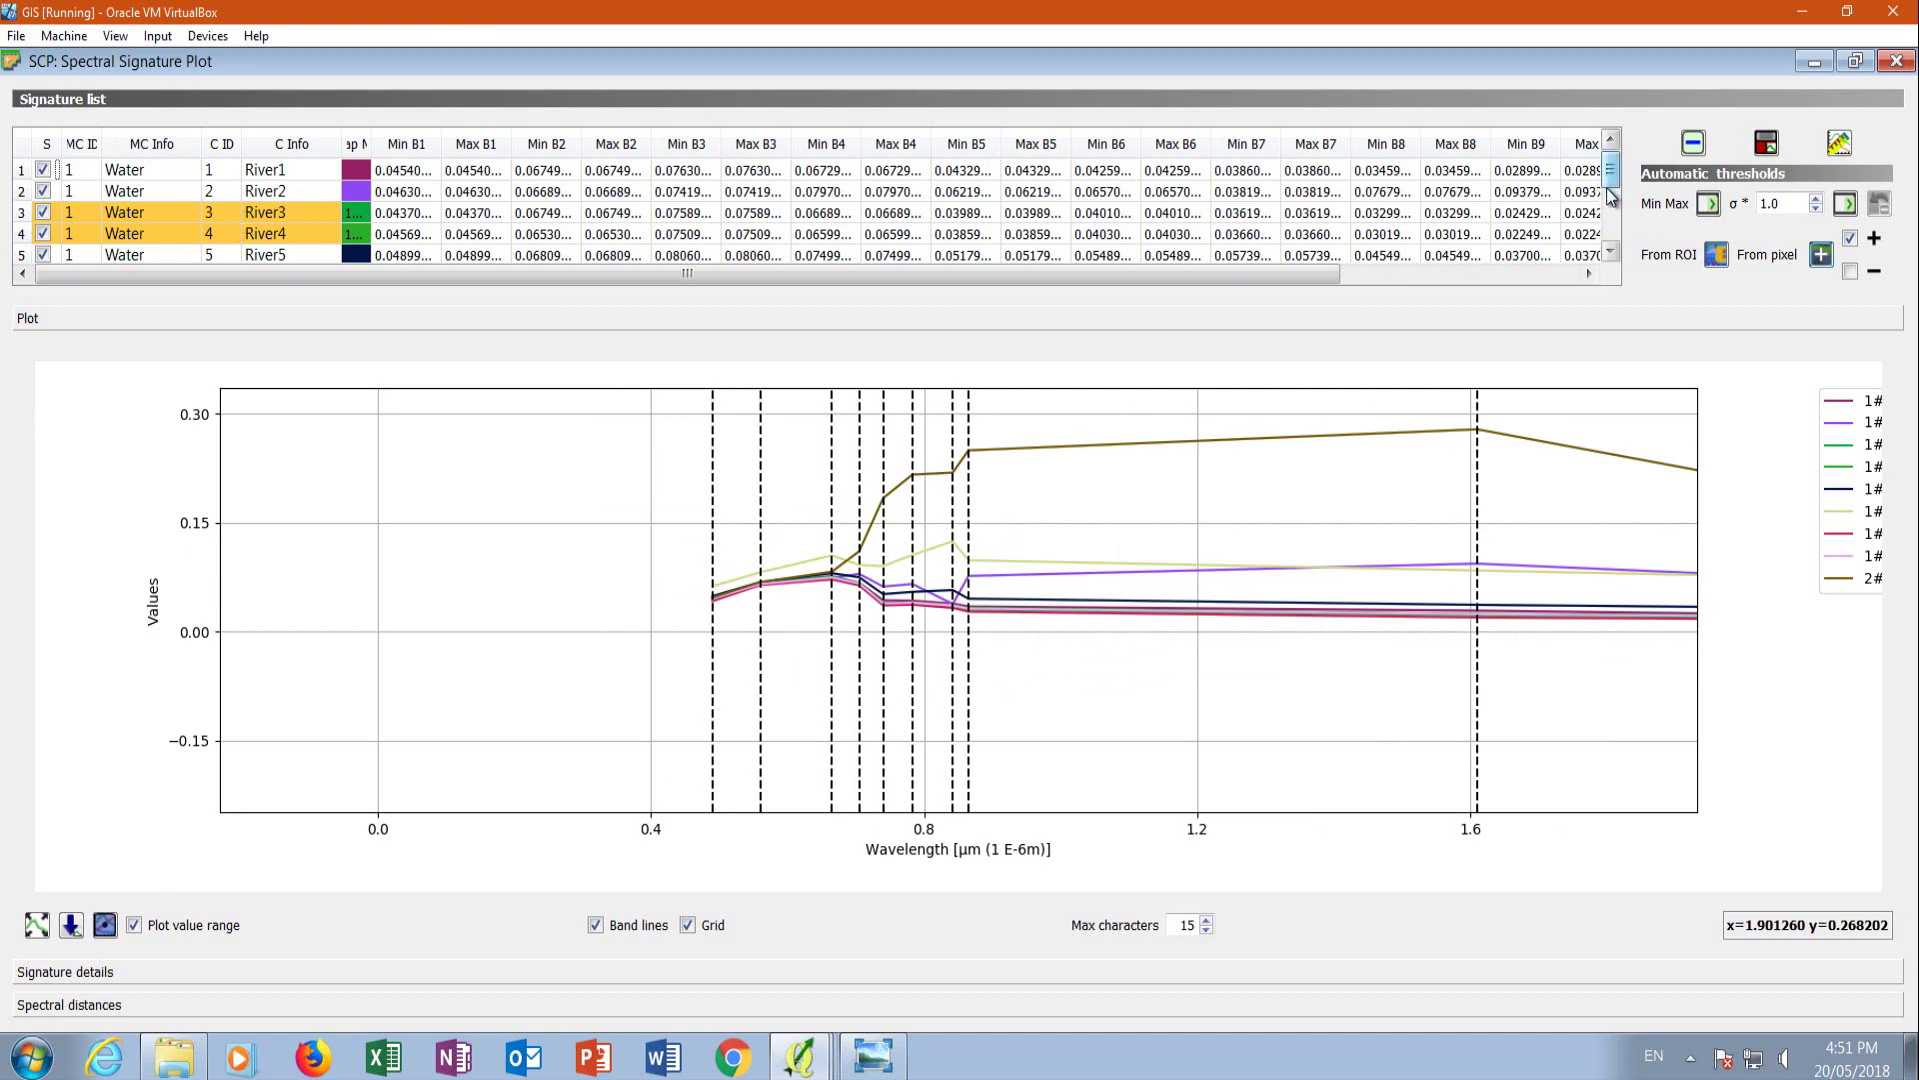
pyautogui.scroll(-2, 1597, 180)
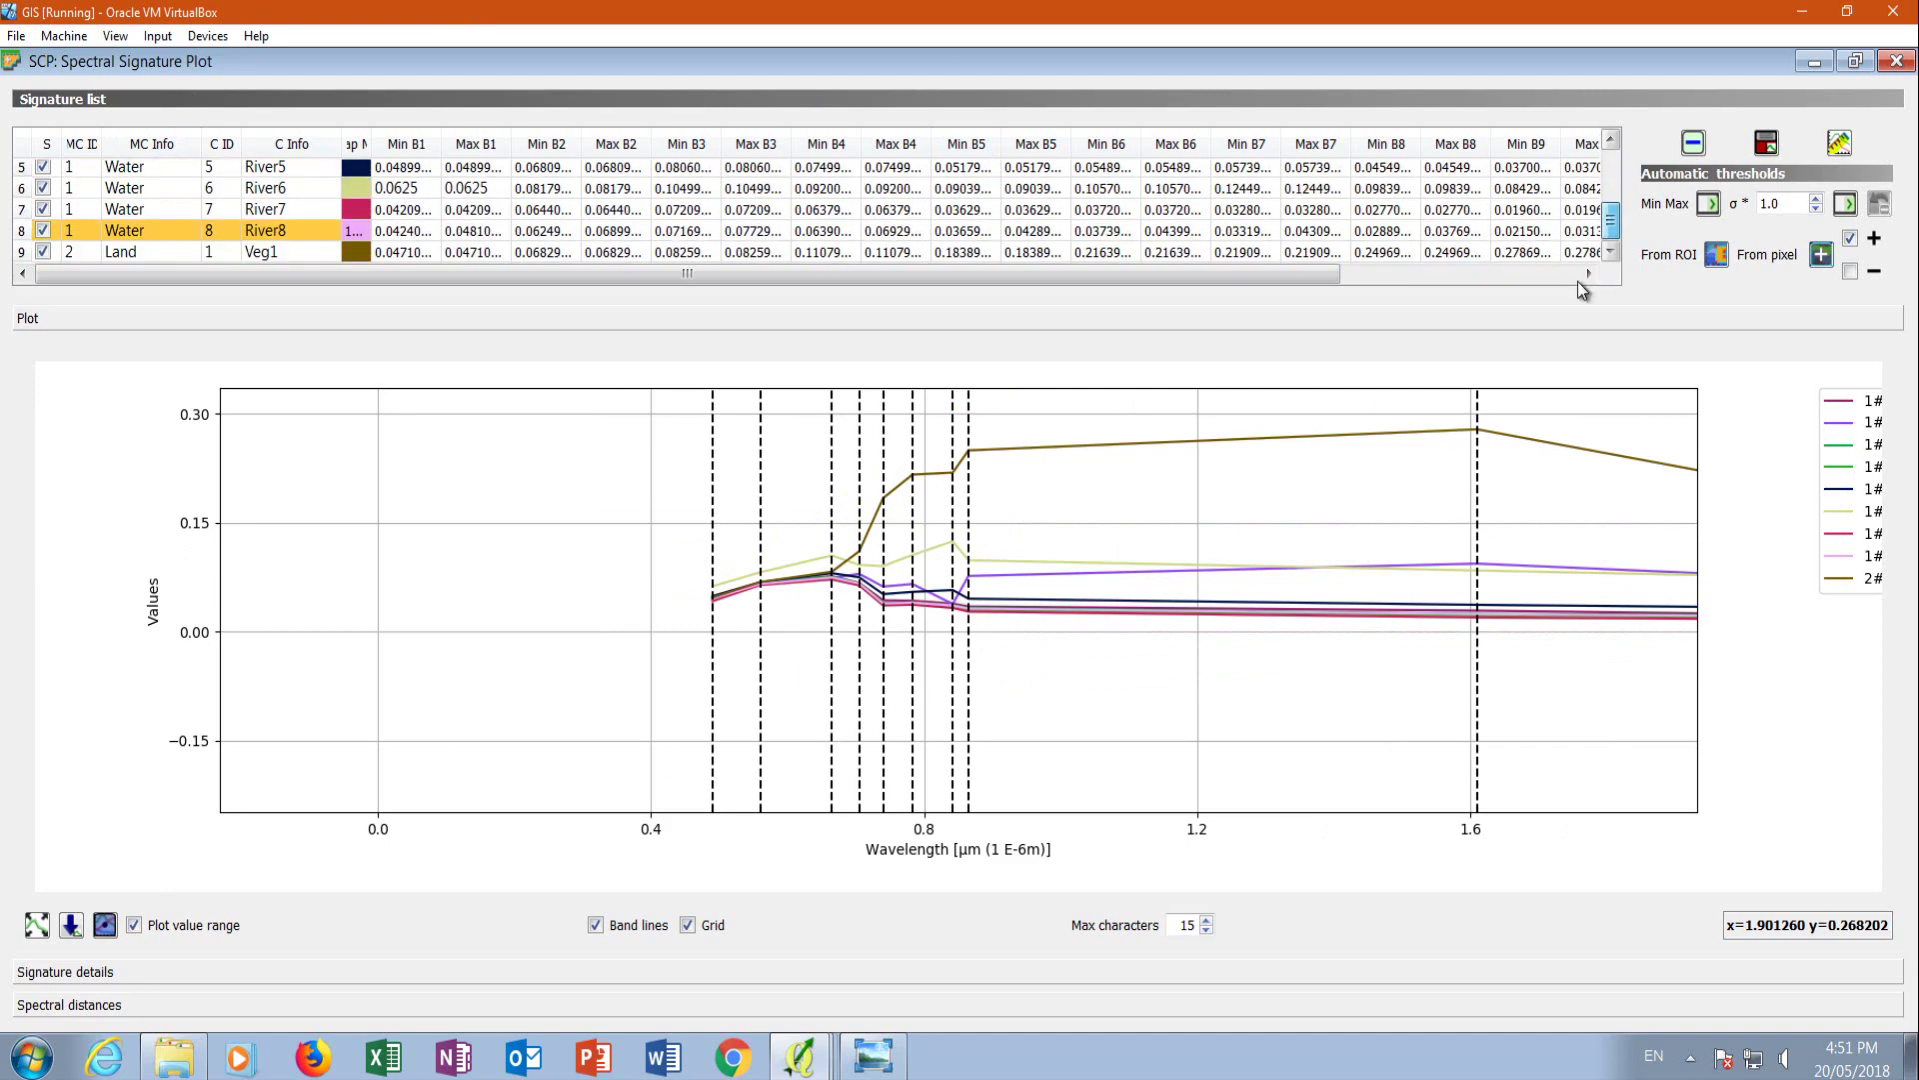
# Hide all eight river curves, River1 through River8, so that only Veg1 is plotted.
pyautogui.click(43, 231)
pyautogui.click(43, 209)
pyautogui.click(43, 188)
pyautogui.click(43, 167)
pyautogui.scroll(2, 1611, 227)
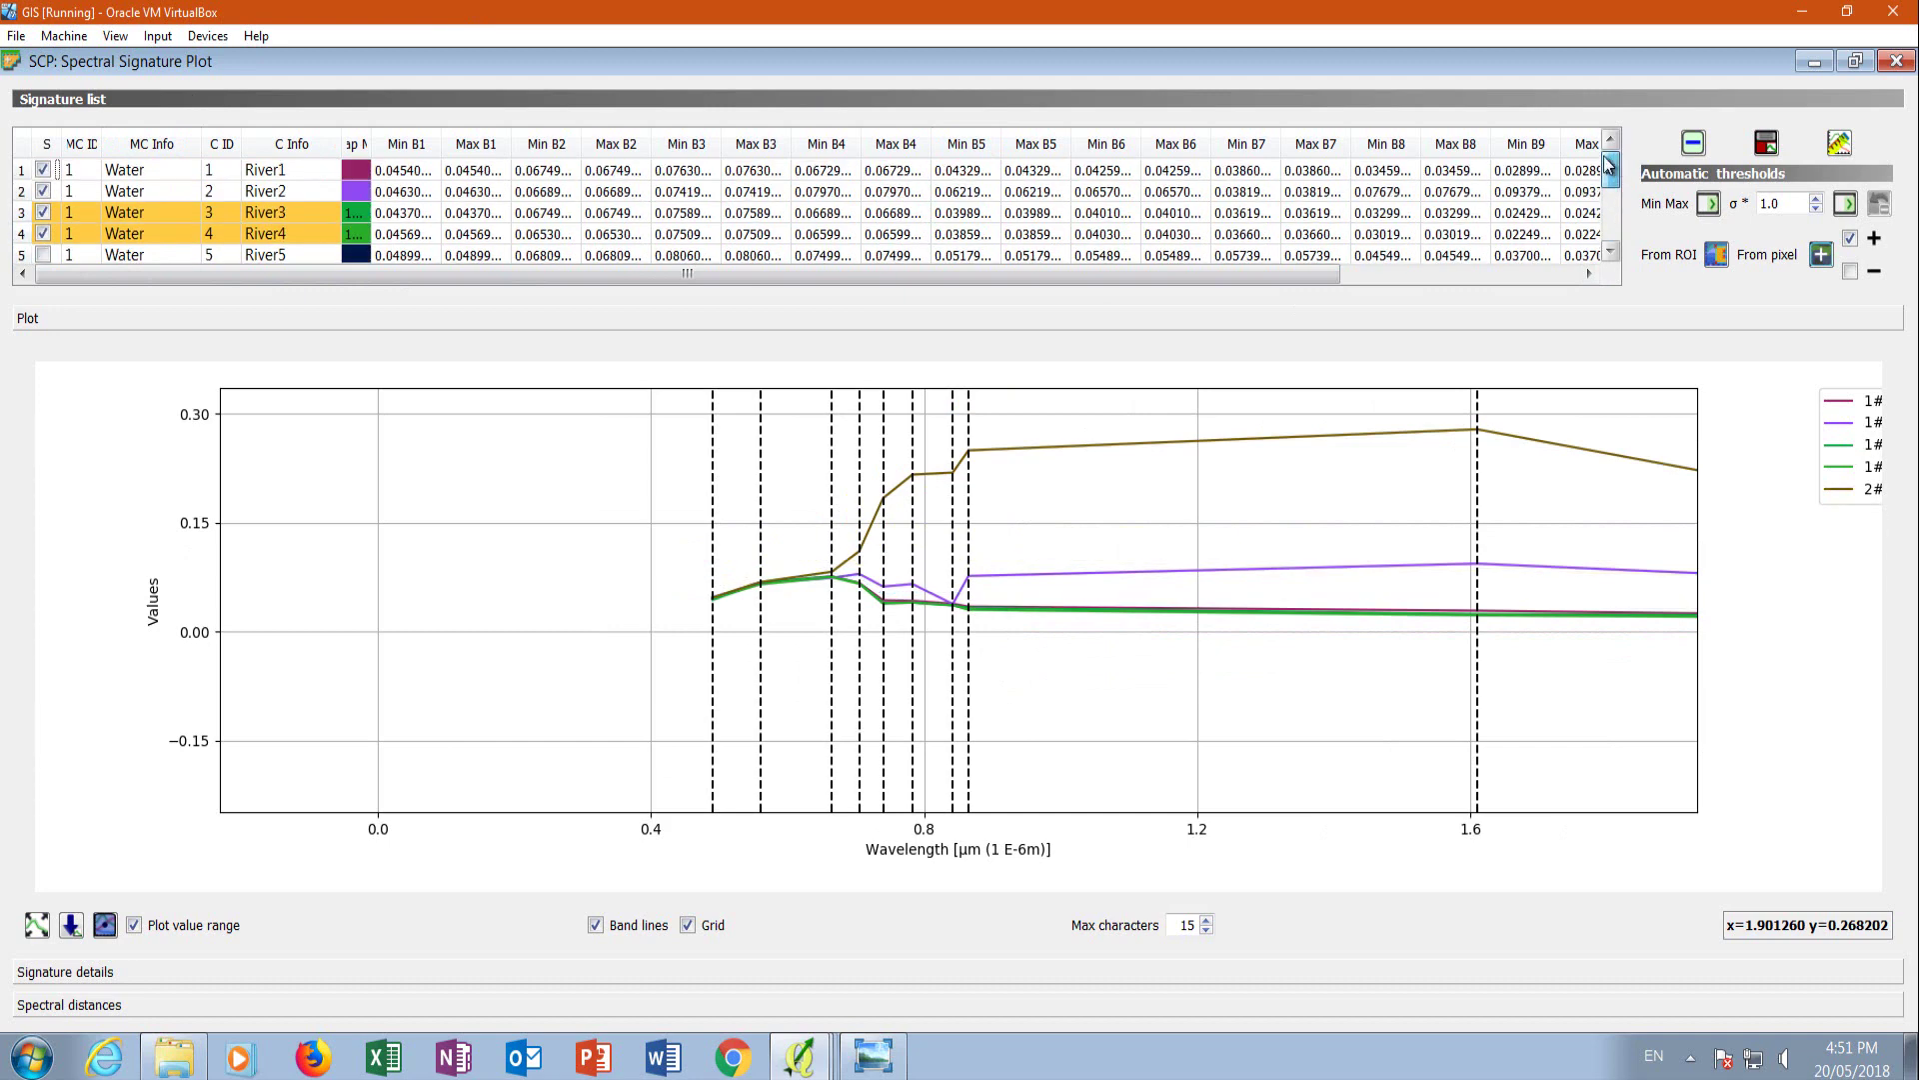
pyautogui.click(43, 171)
pyautogui.click(43, 191)
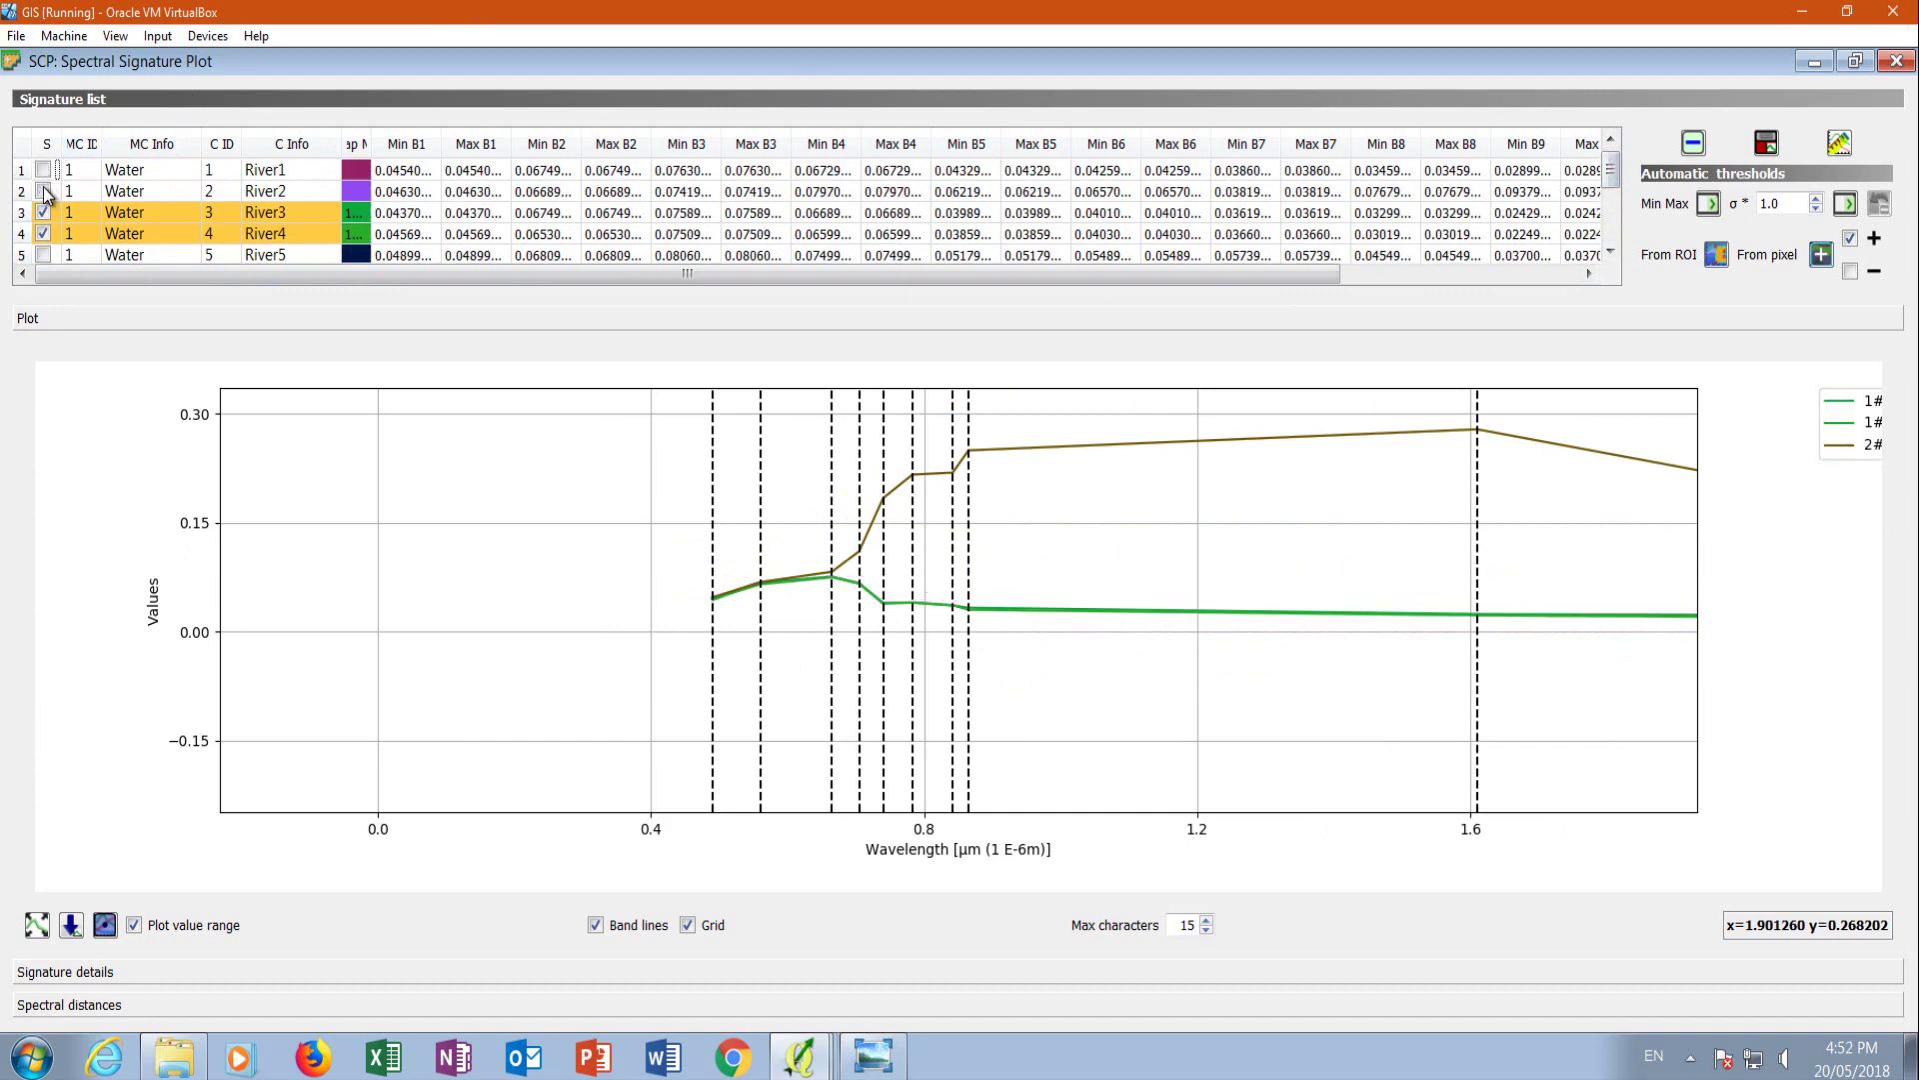
pyautogui.click(43, 212)
pyautogui.click(43, 233)
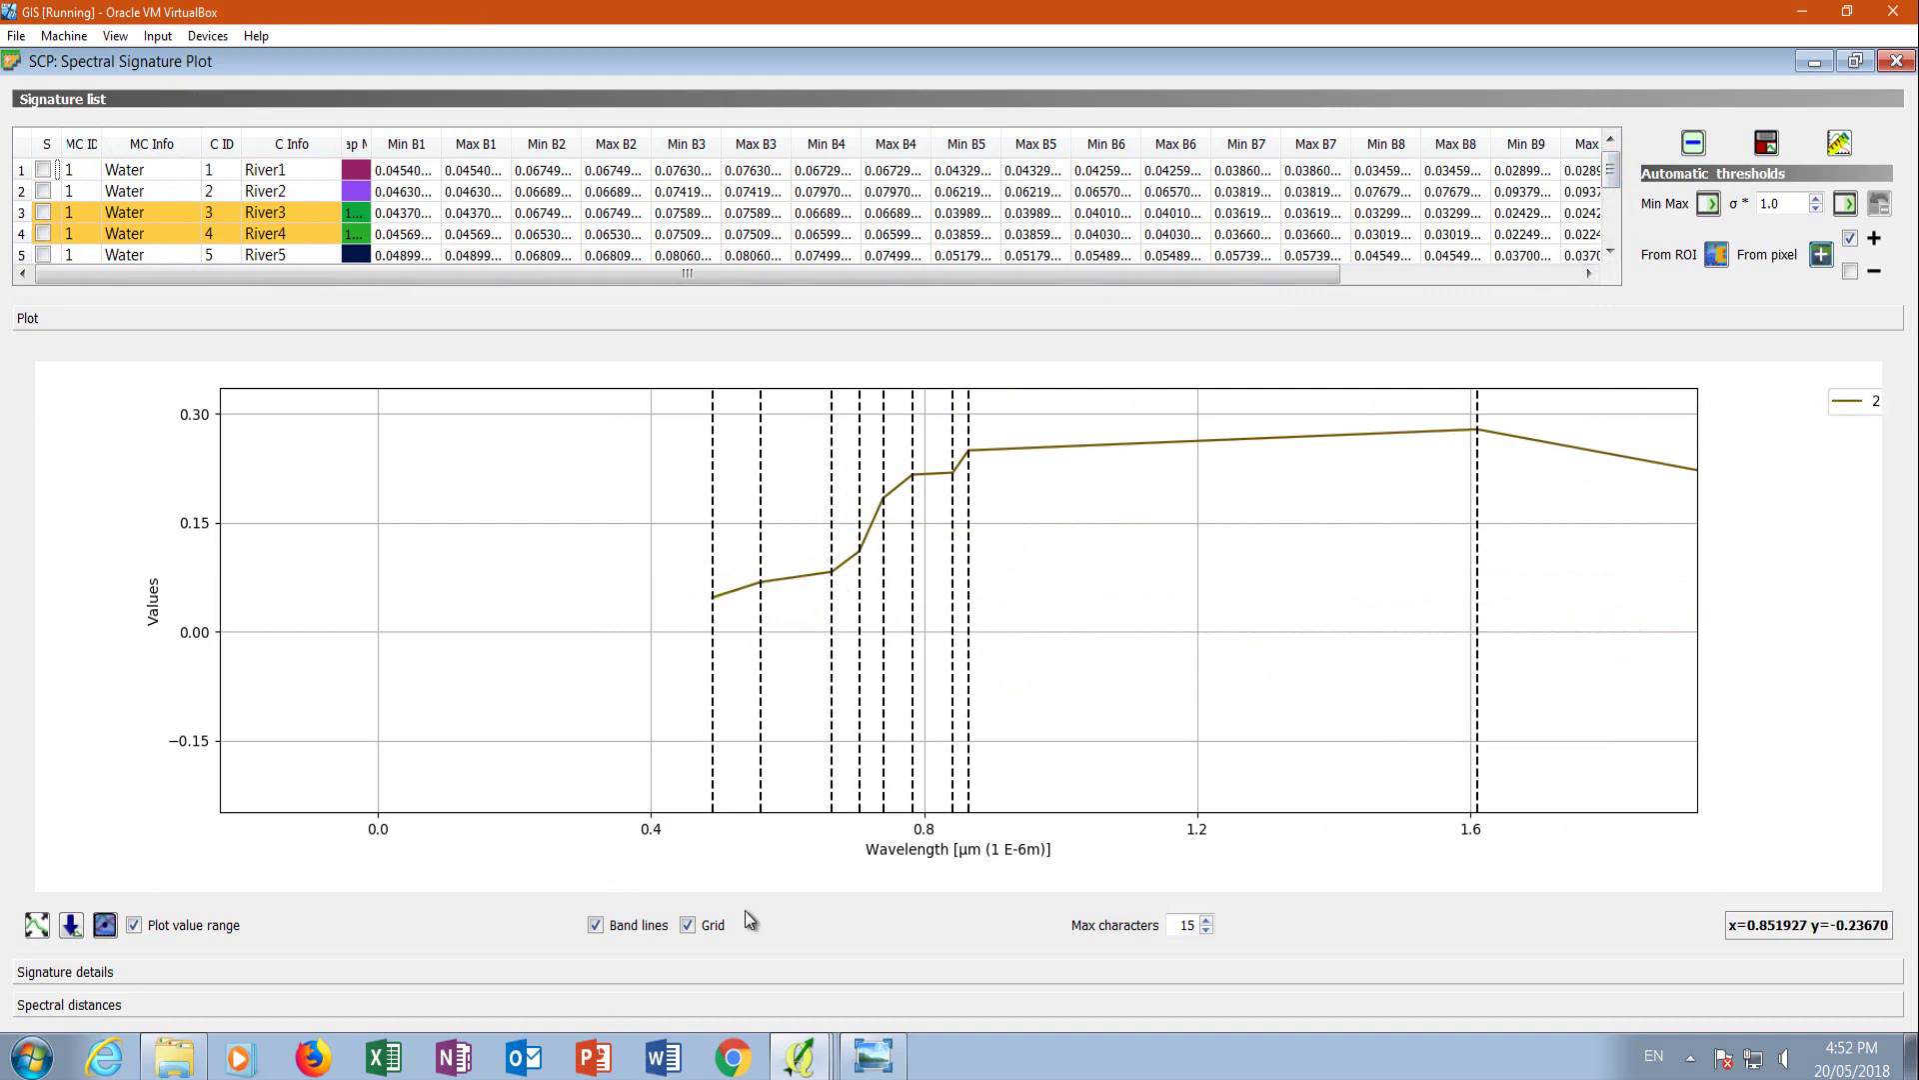
# Return to the QGIS map window and untick the remaining river signatures in the ROI Signature list.
pyautogui.click(800, 1055)
pyautogui.click(760, 1005)
pyautogui.click(800, 1054)
pyautogui.click(712, 910)
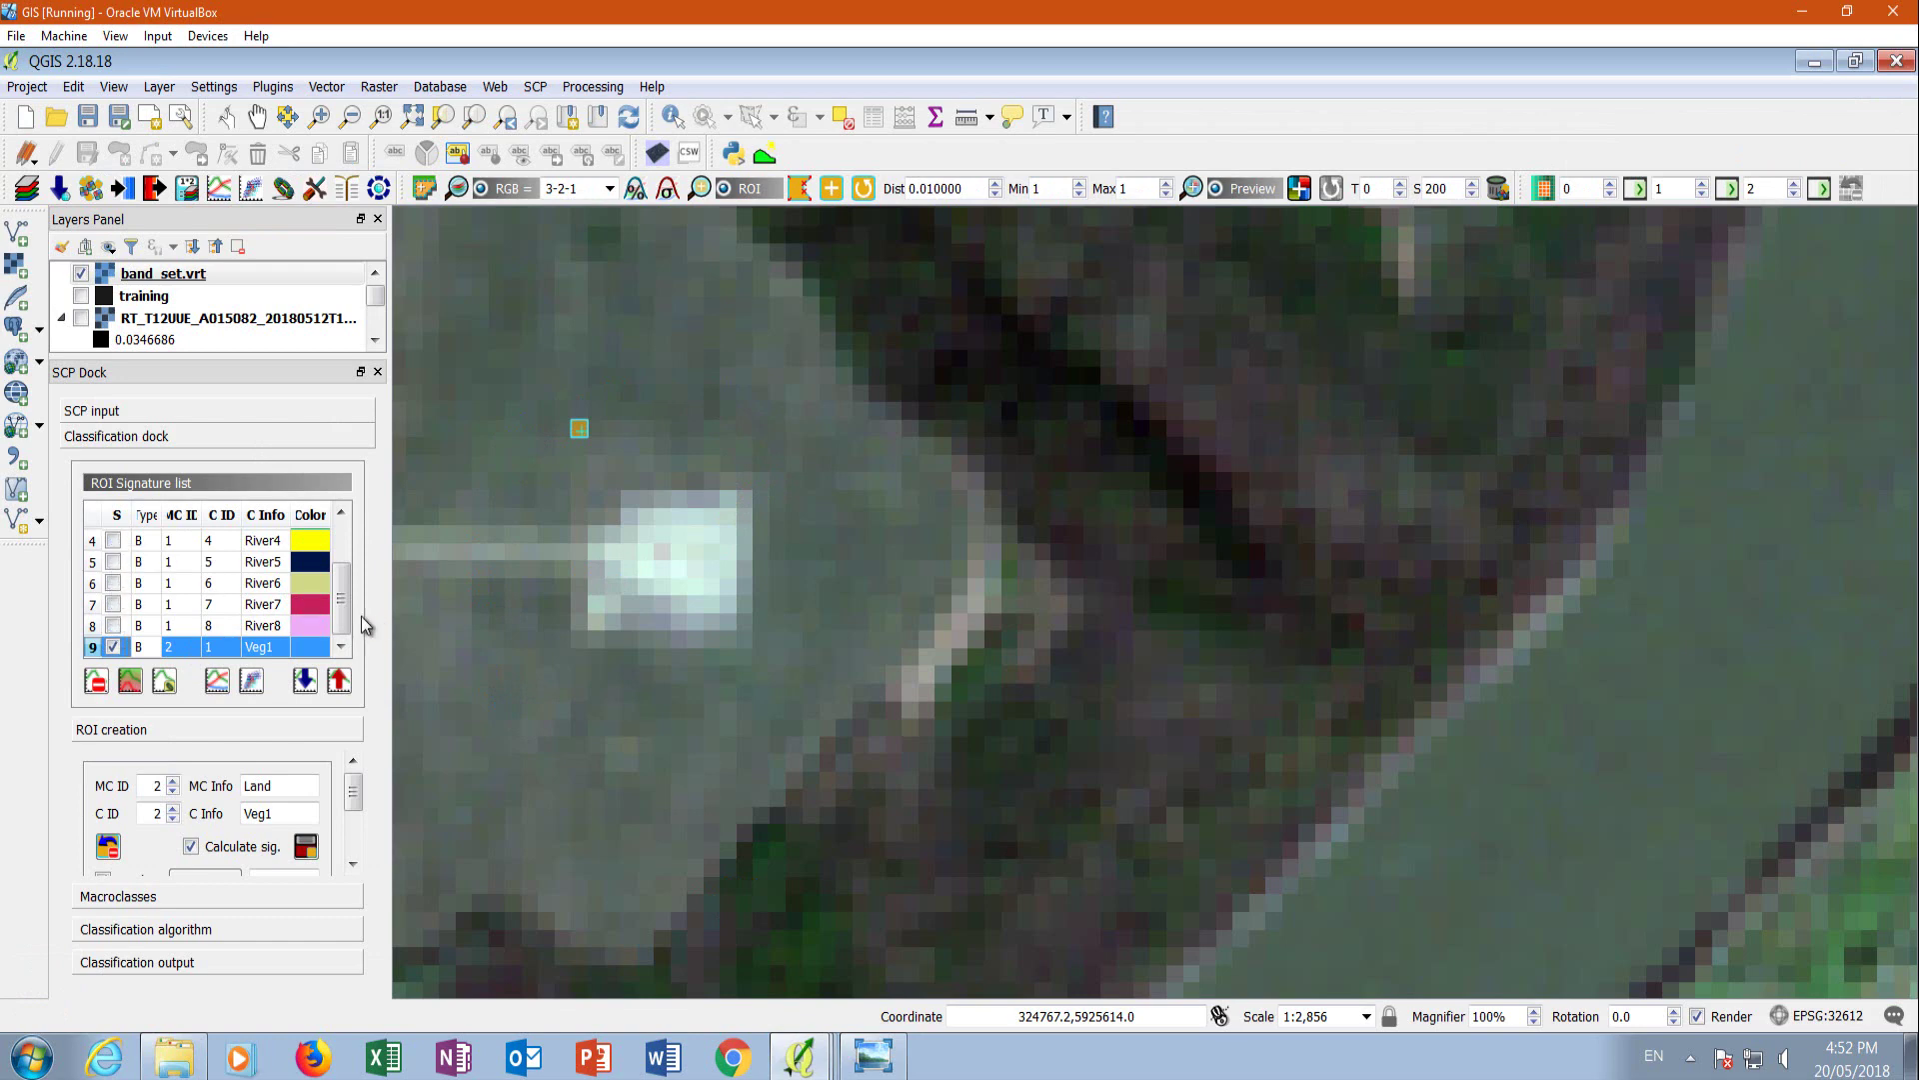
pyautogui.scroll(1, 344, 590)
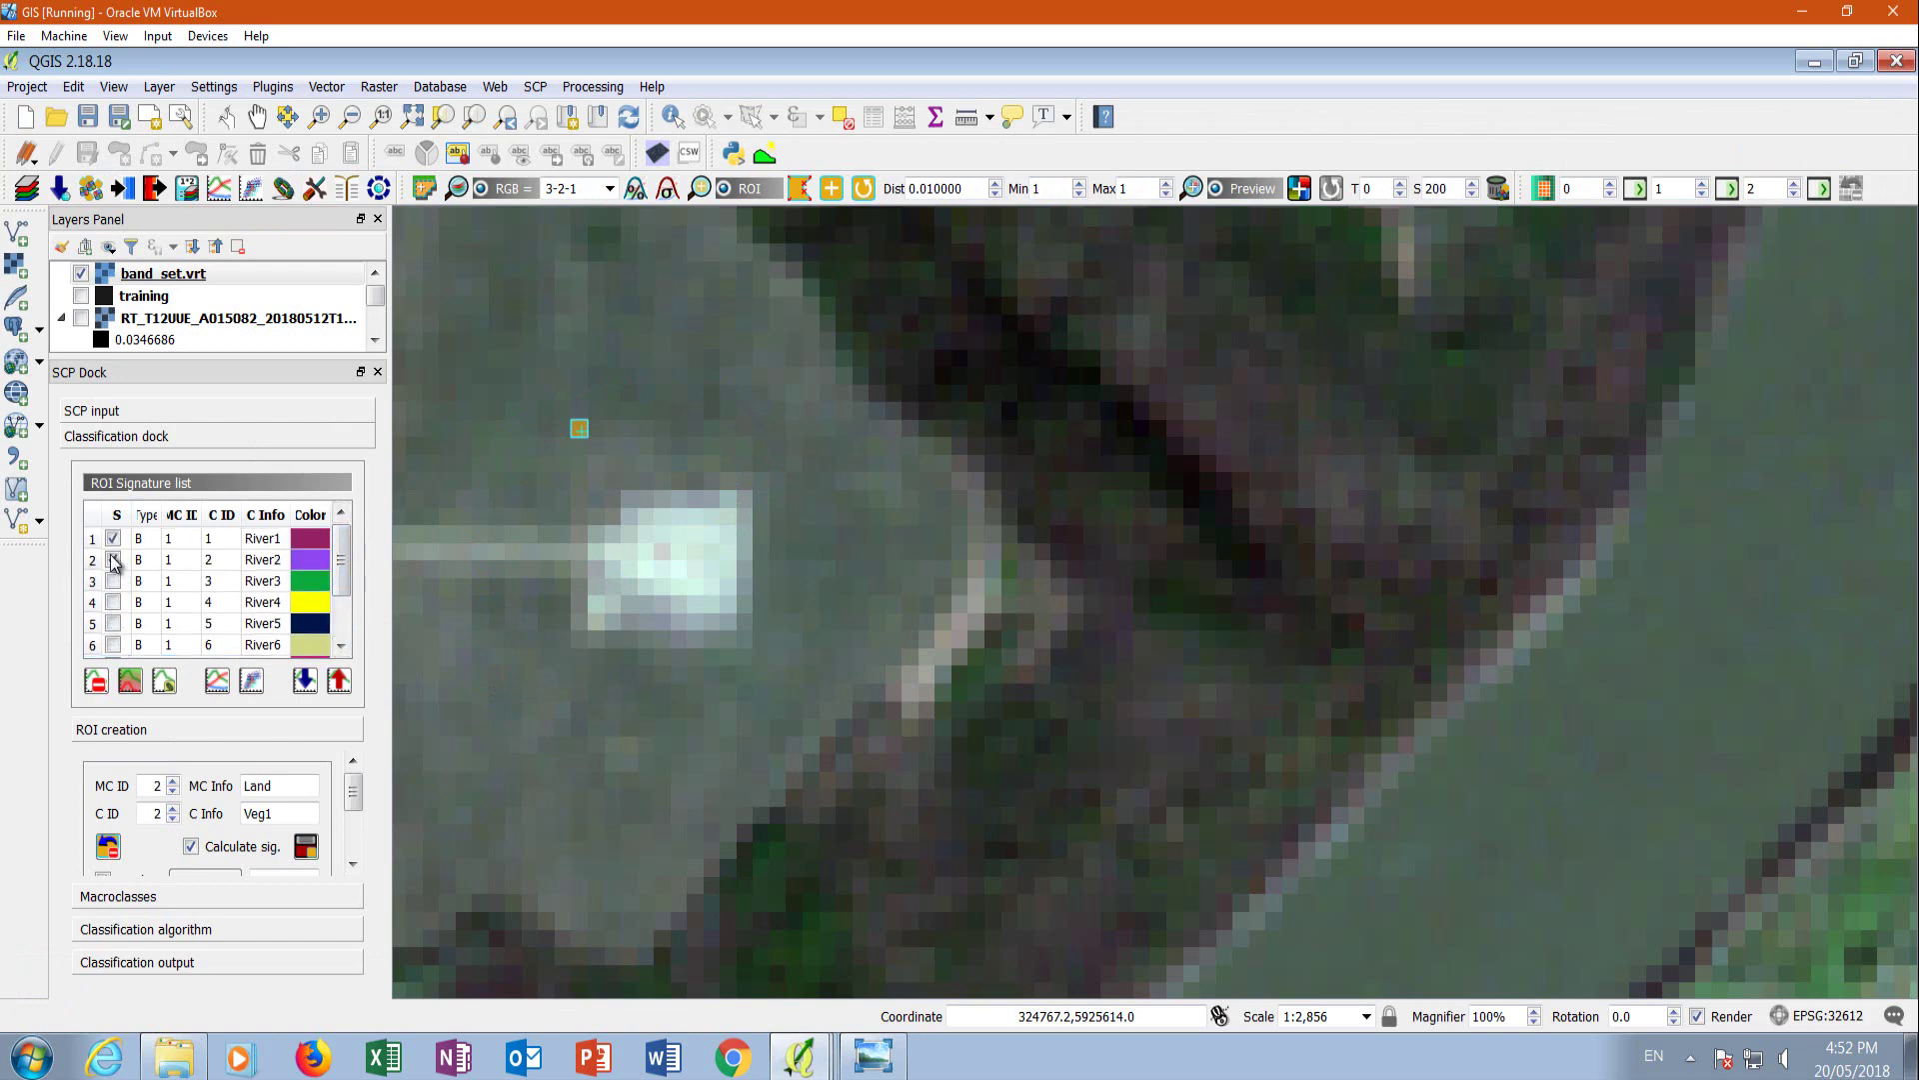
pyautogui.scroll(-1, 345, 575)
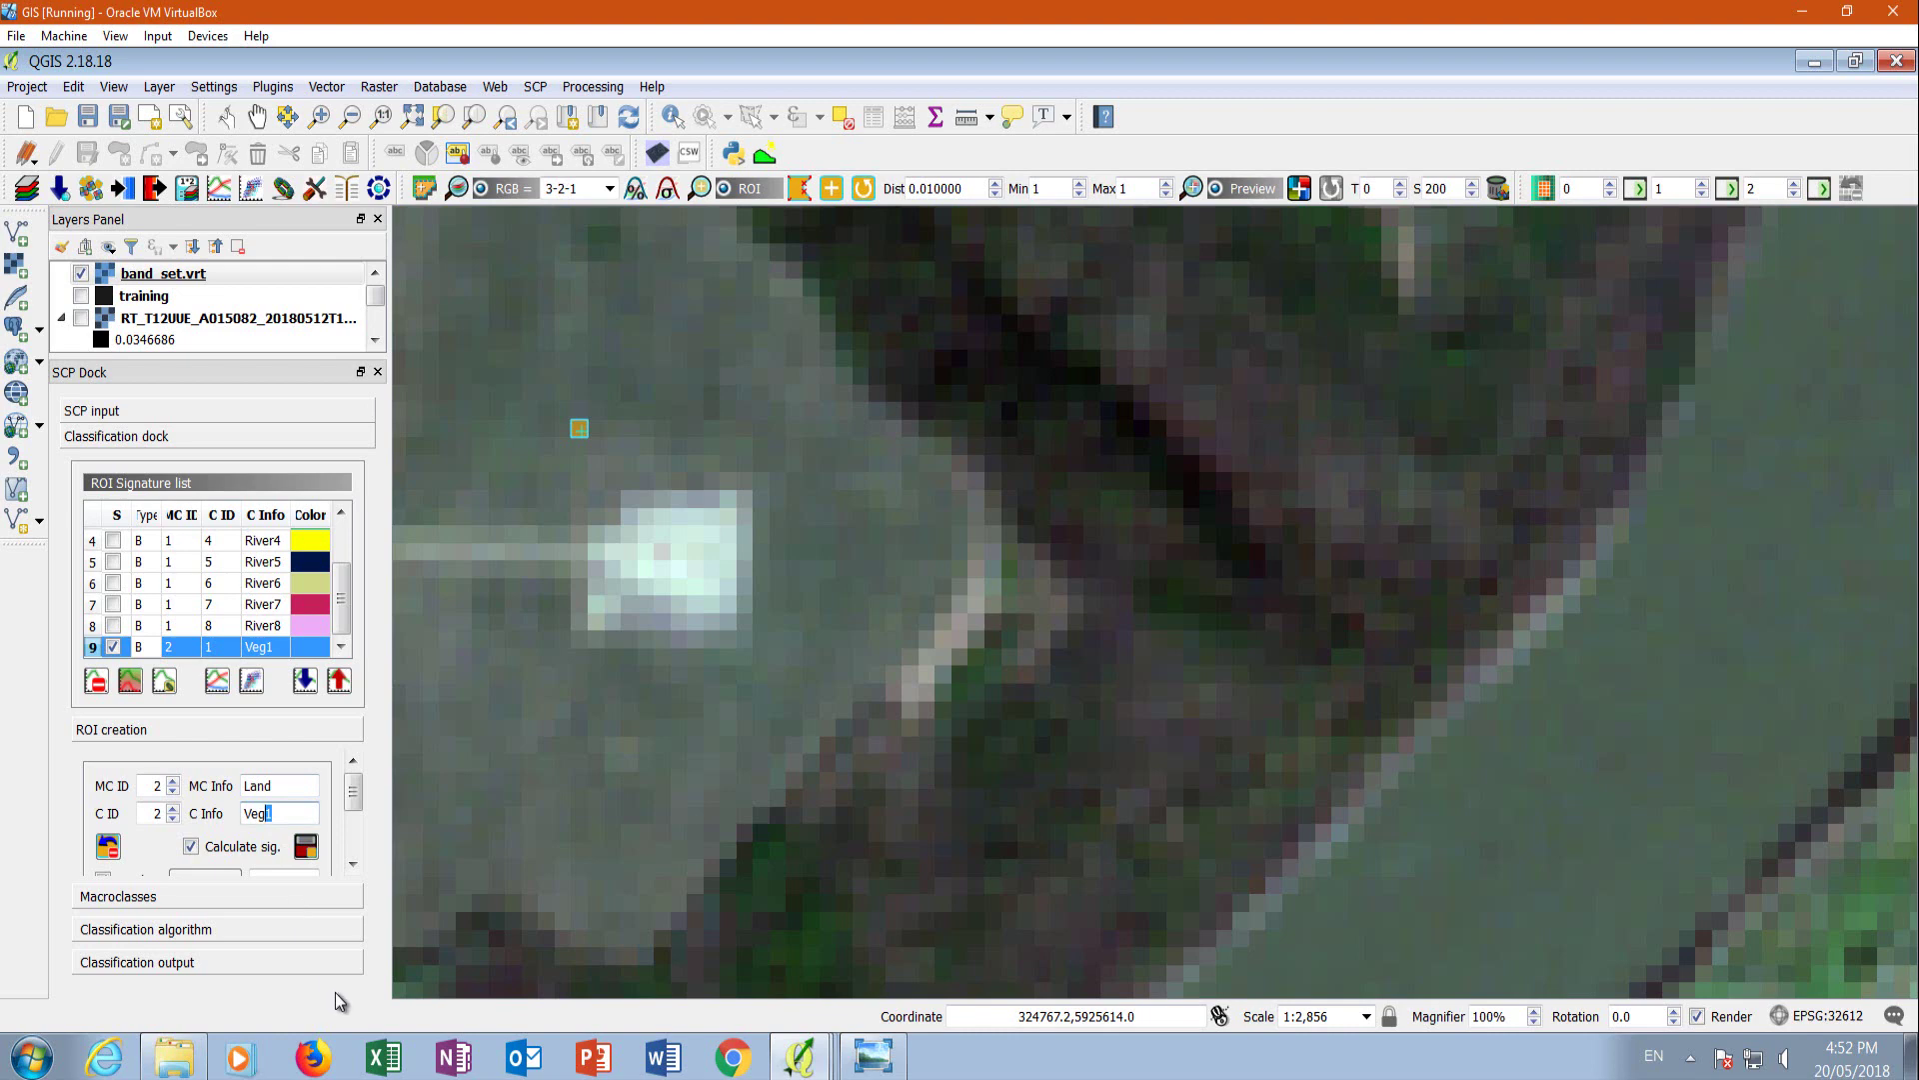
# Set C Info to Veg2, create an ROI near the field's southern end below the bright square, and save it with its signature.
pyautogui.write('2')
pyautogui.click(596, 898)
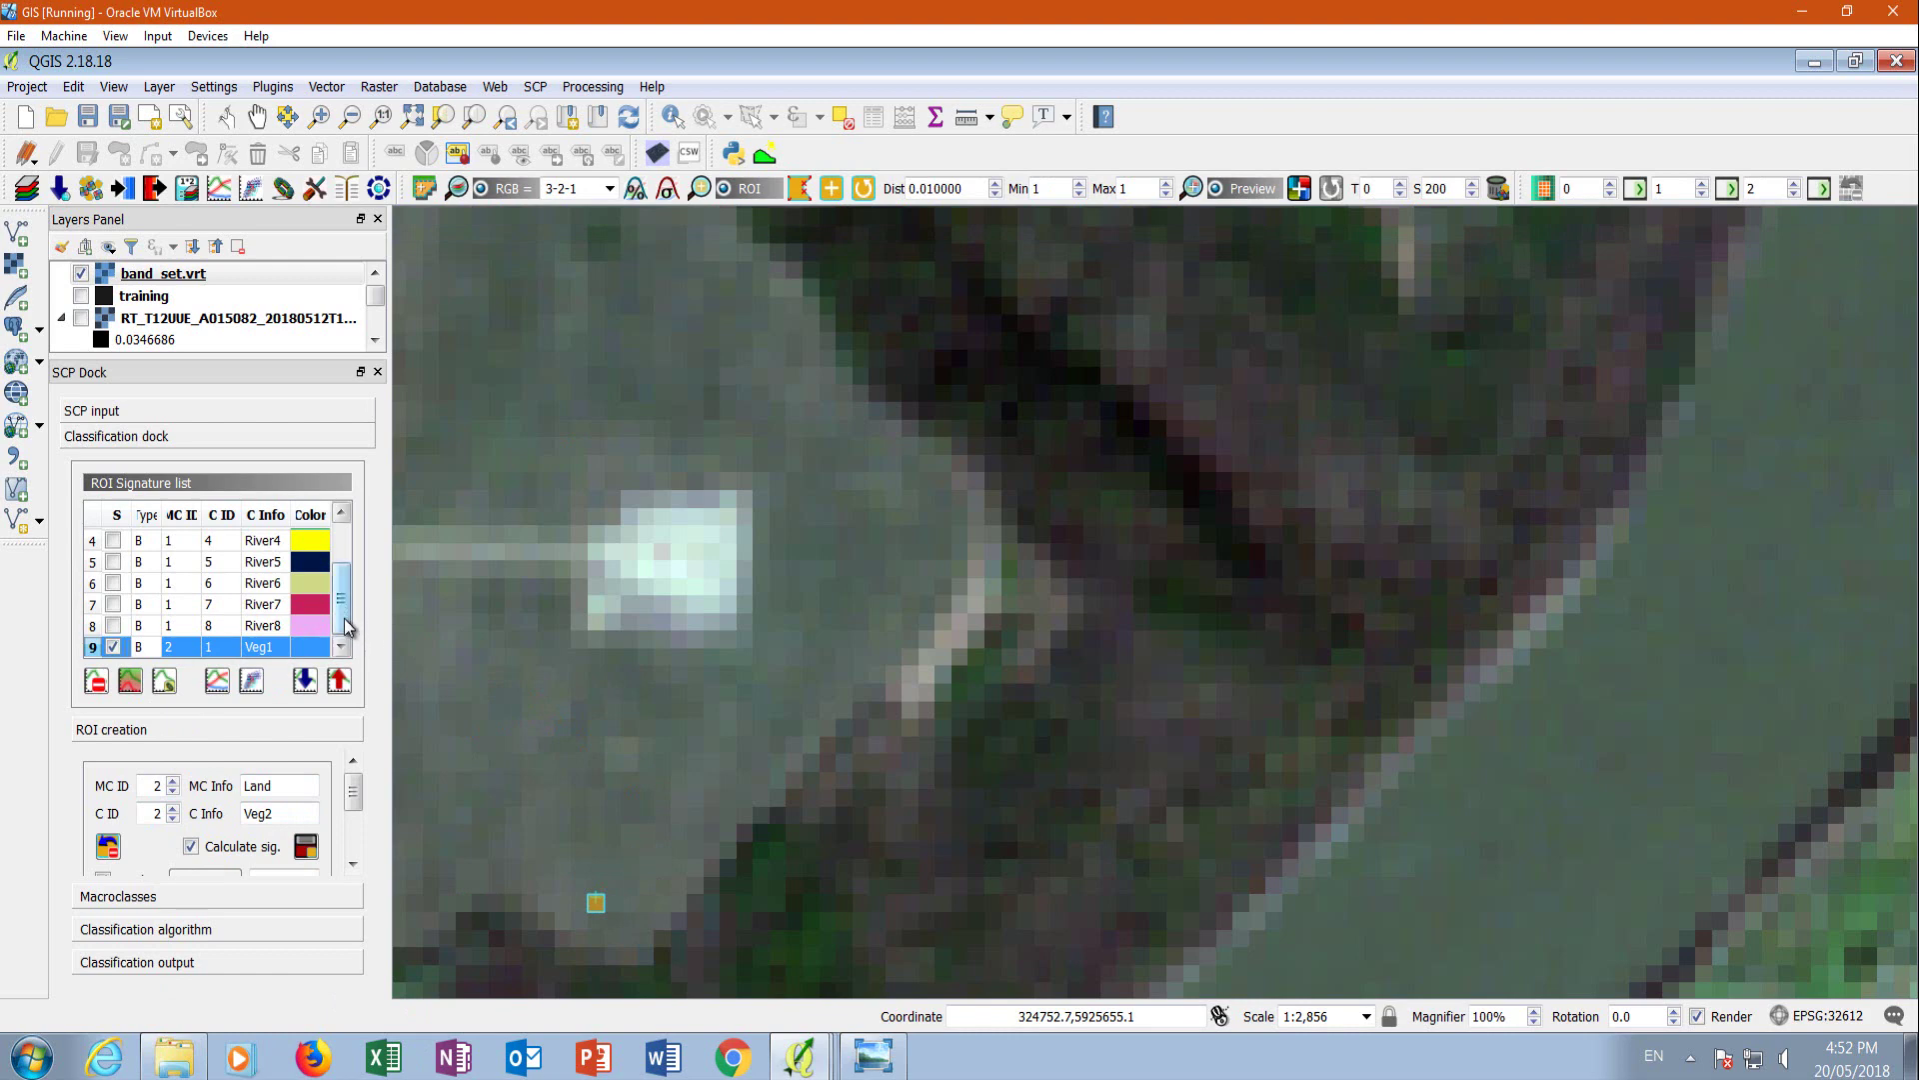
pyautogui.click(310, 849)
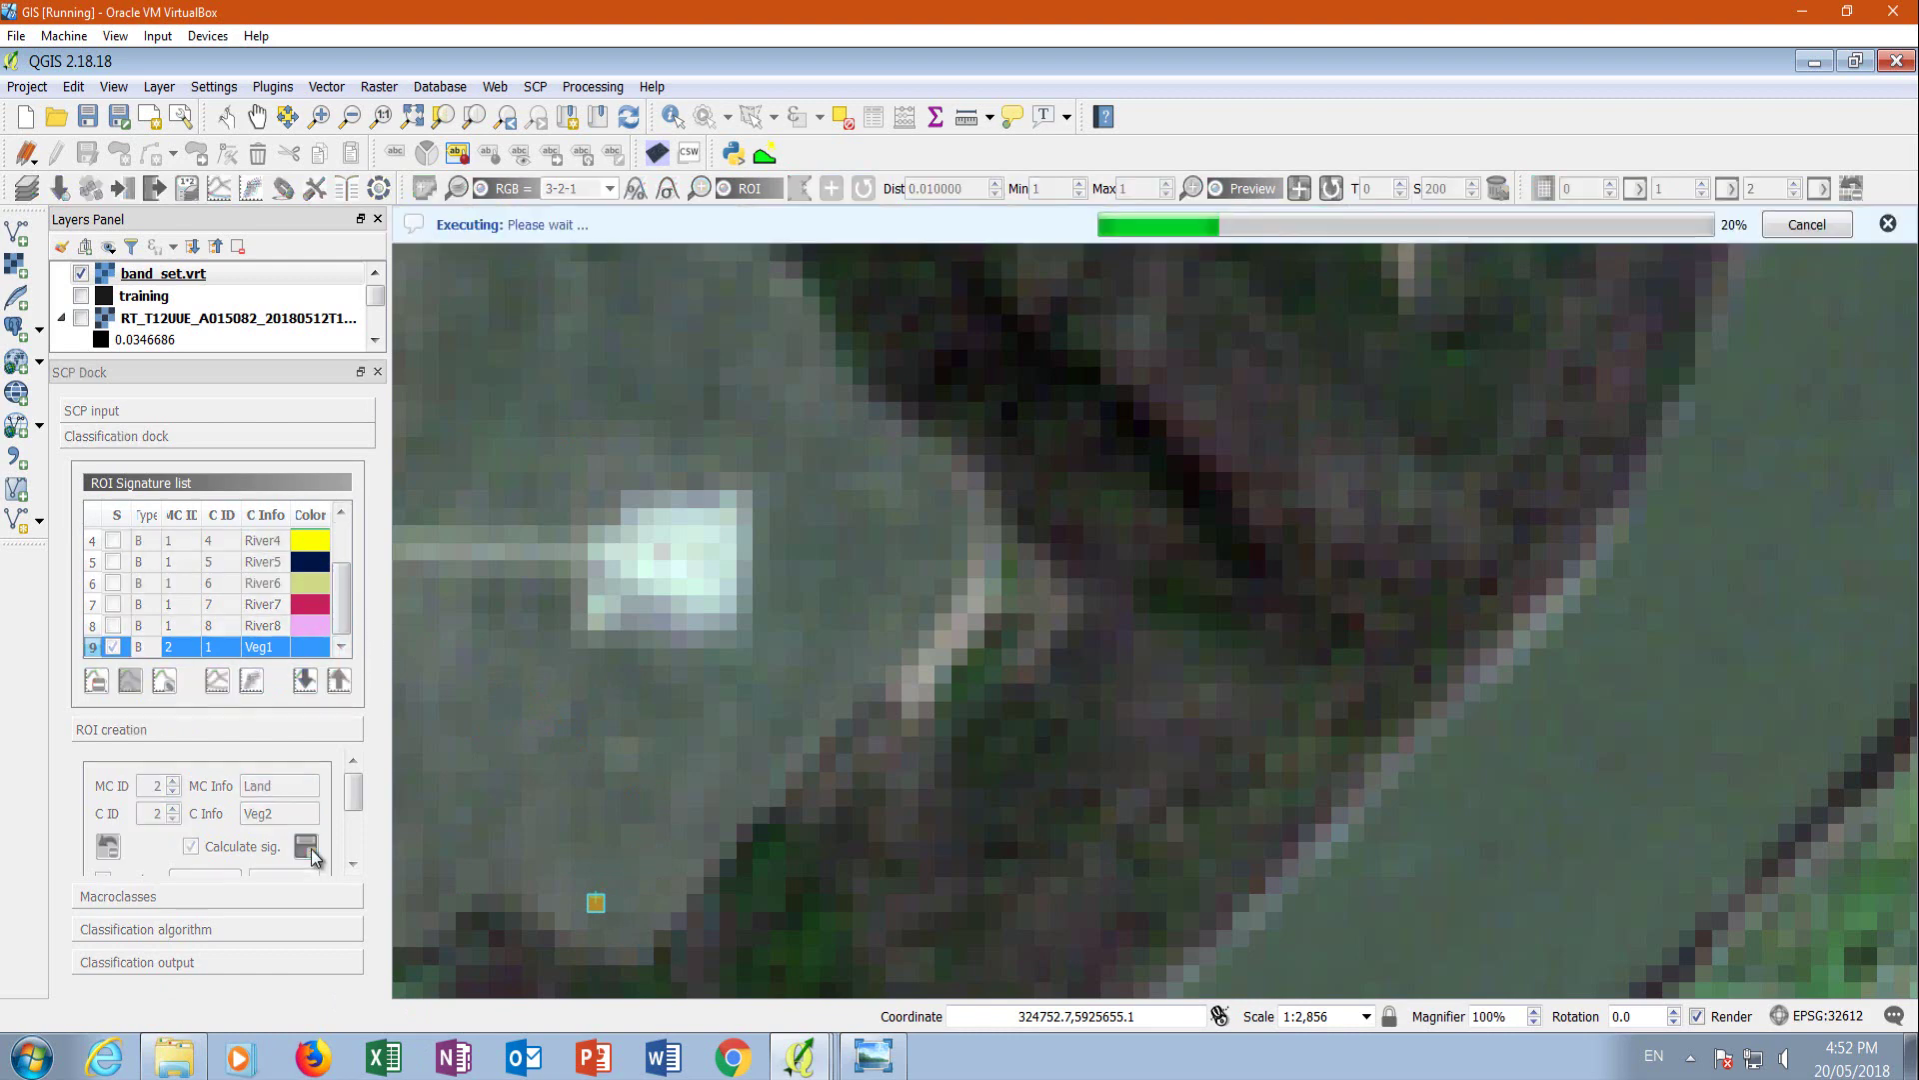
# Select the Veg1 and Veg2 signatures and add them to the spectral signature plot to compare their curves.
pyautogui.click(341, 648)
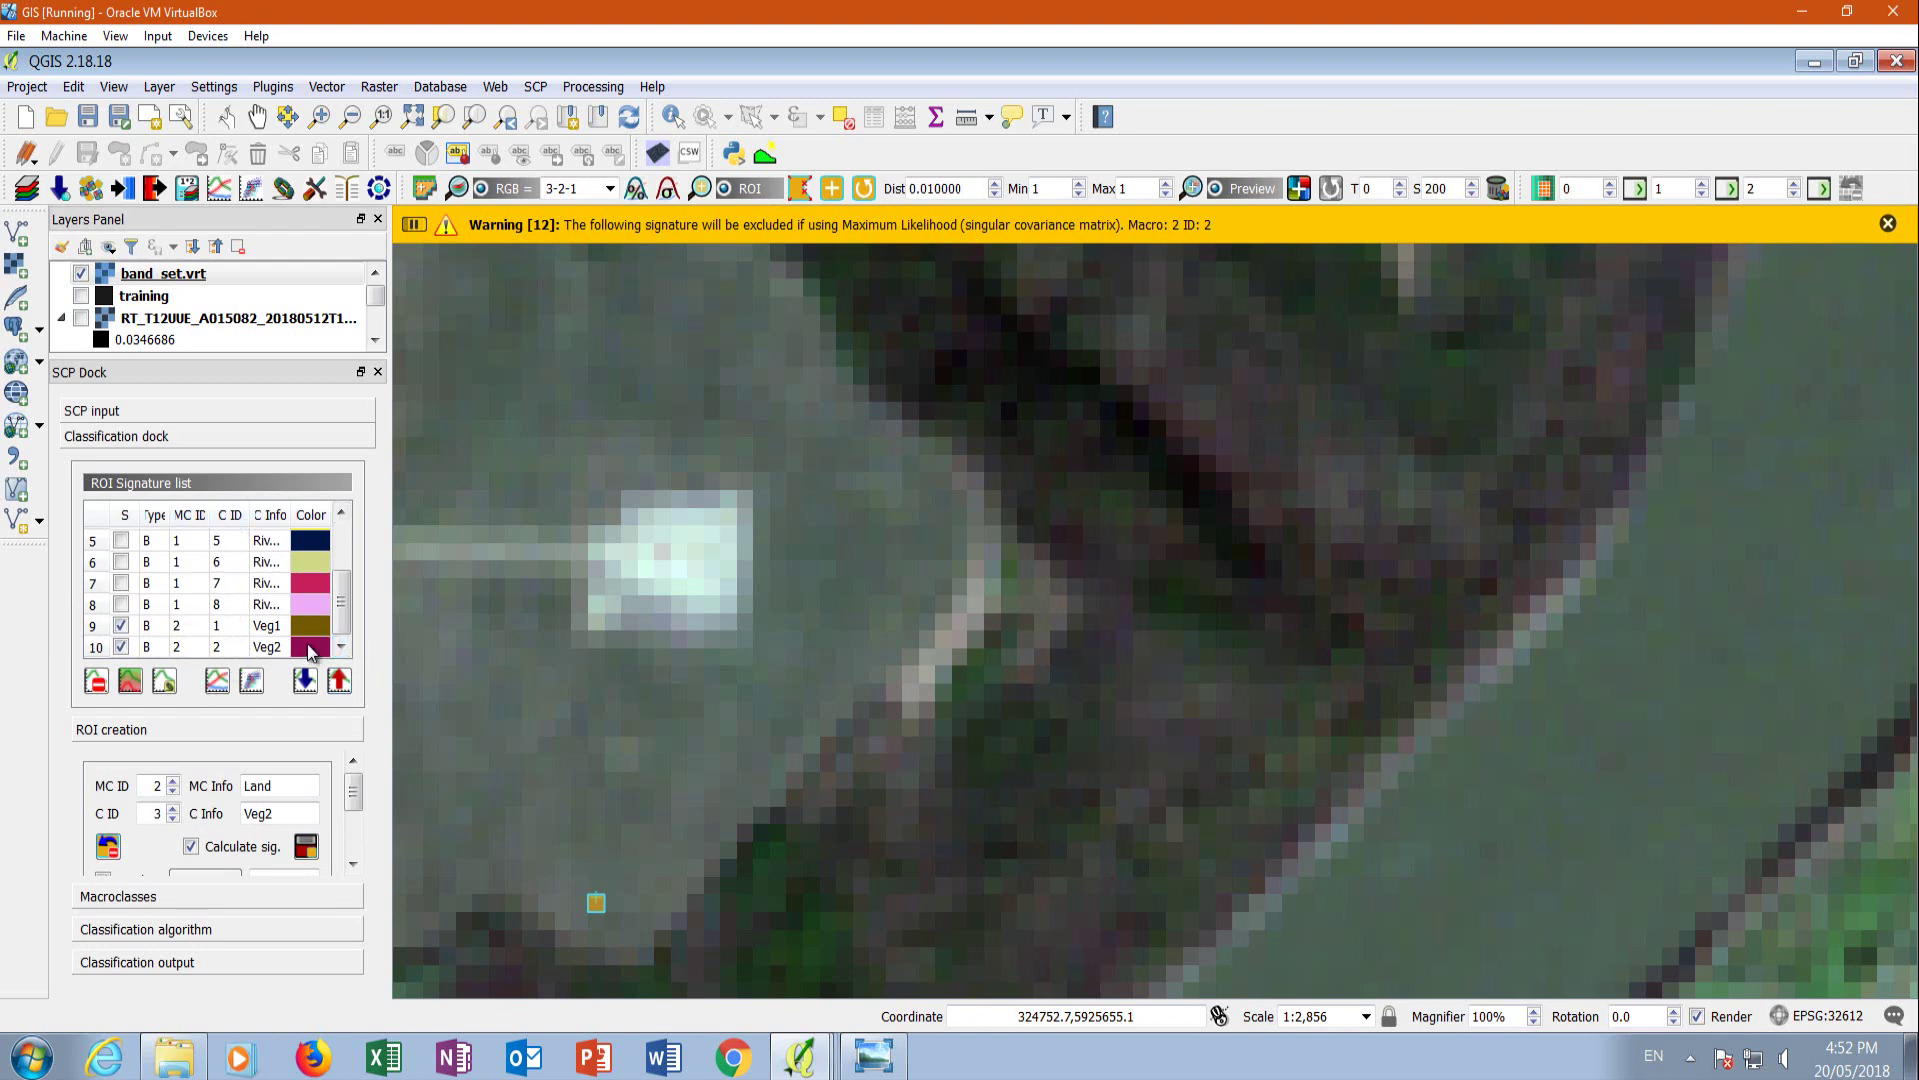
pyautogui.click(94, 626)
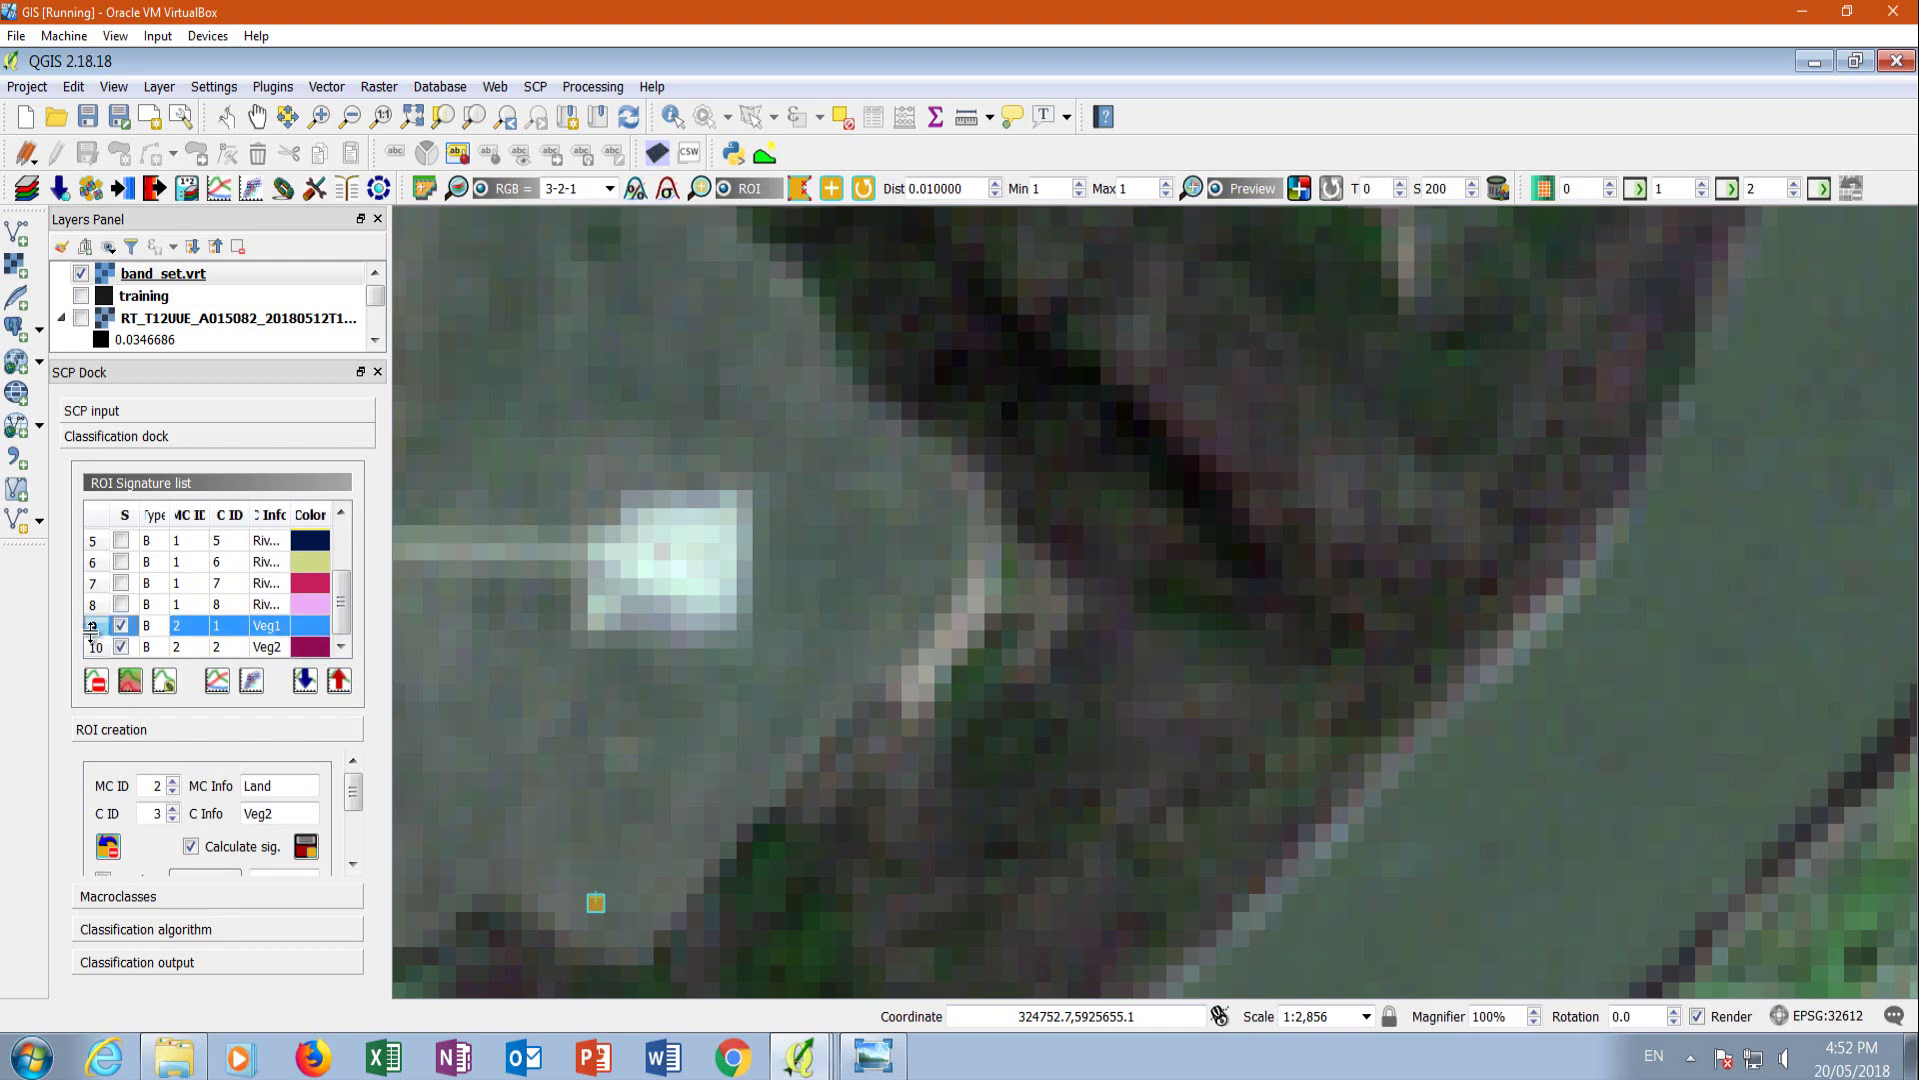
pyautogui.keyDown('shift'); pyautogui.click(104, 649); pyautogui.keyUp('shift')
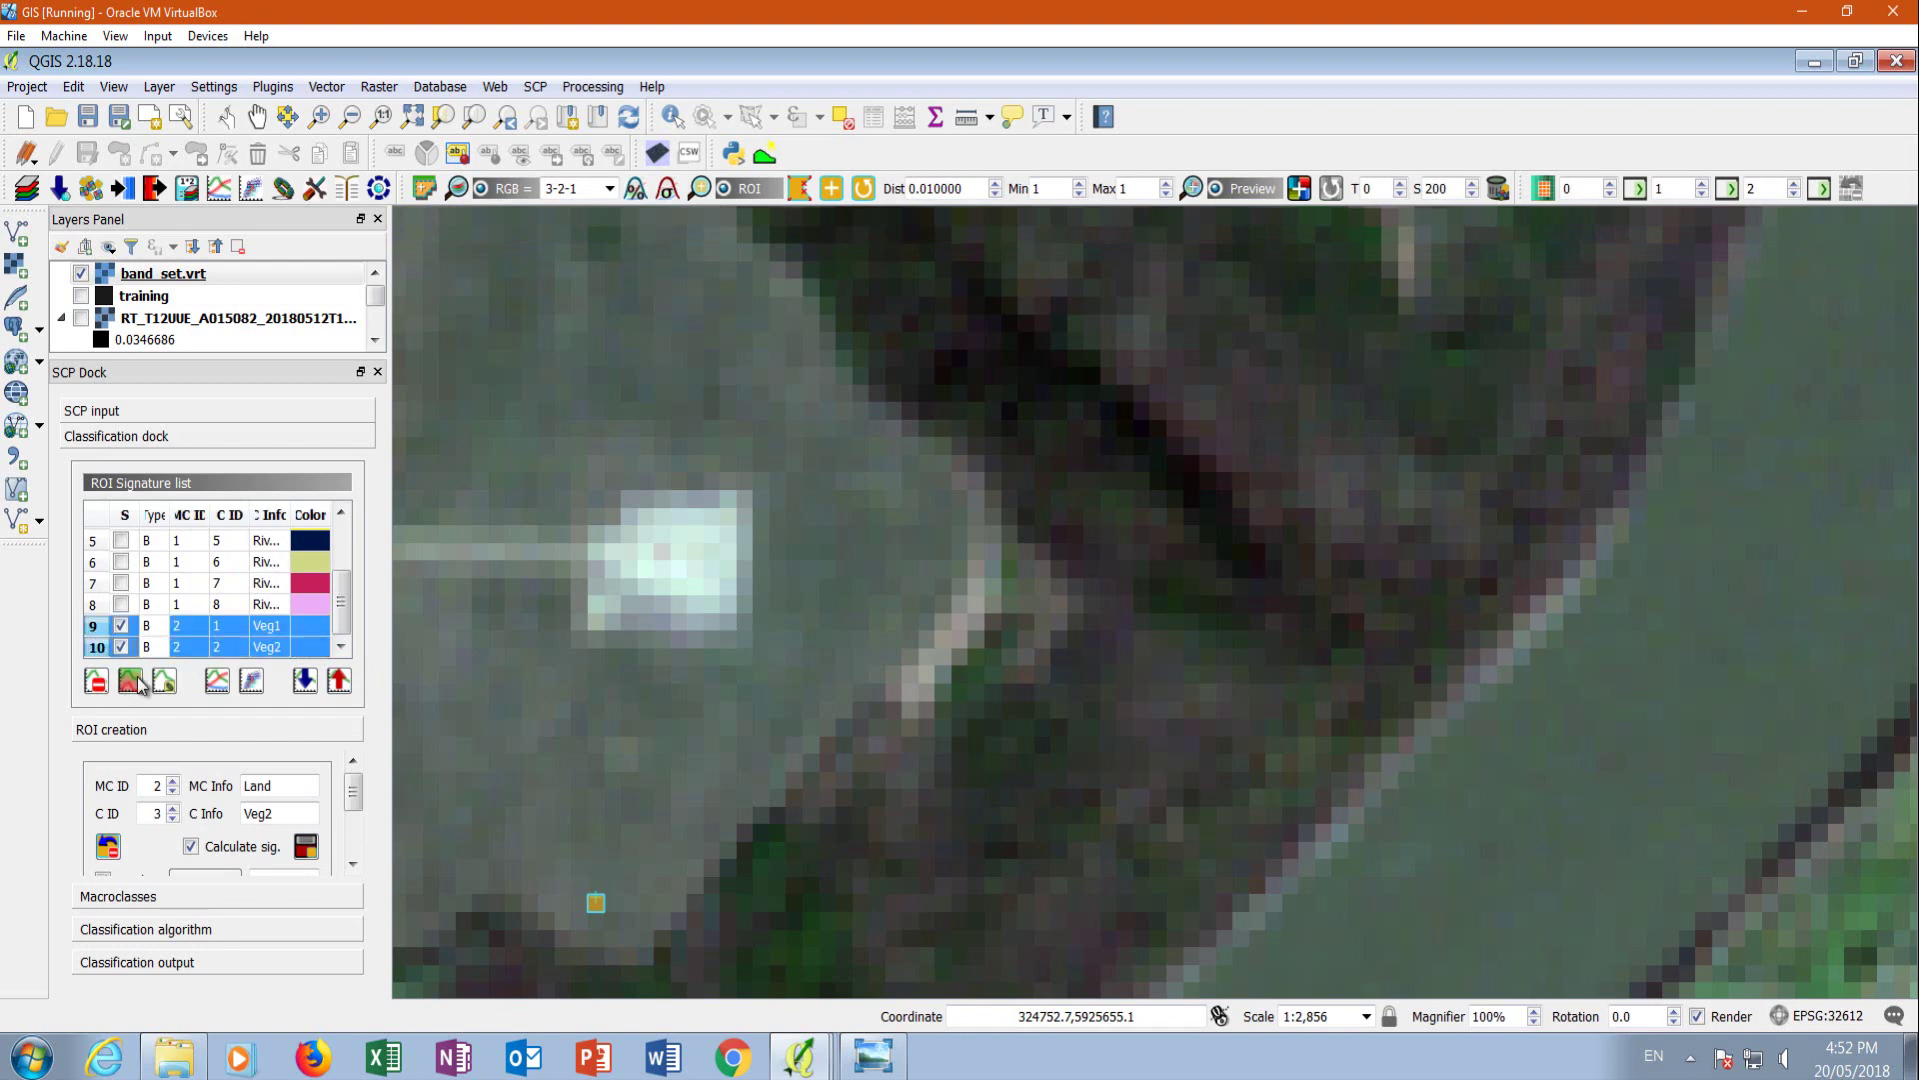
pyautogui.click(219, 684)
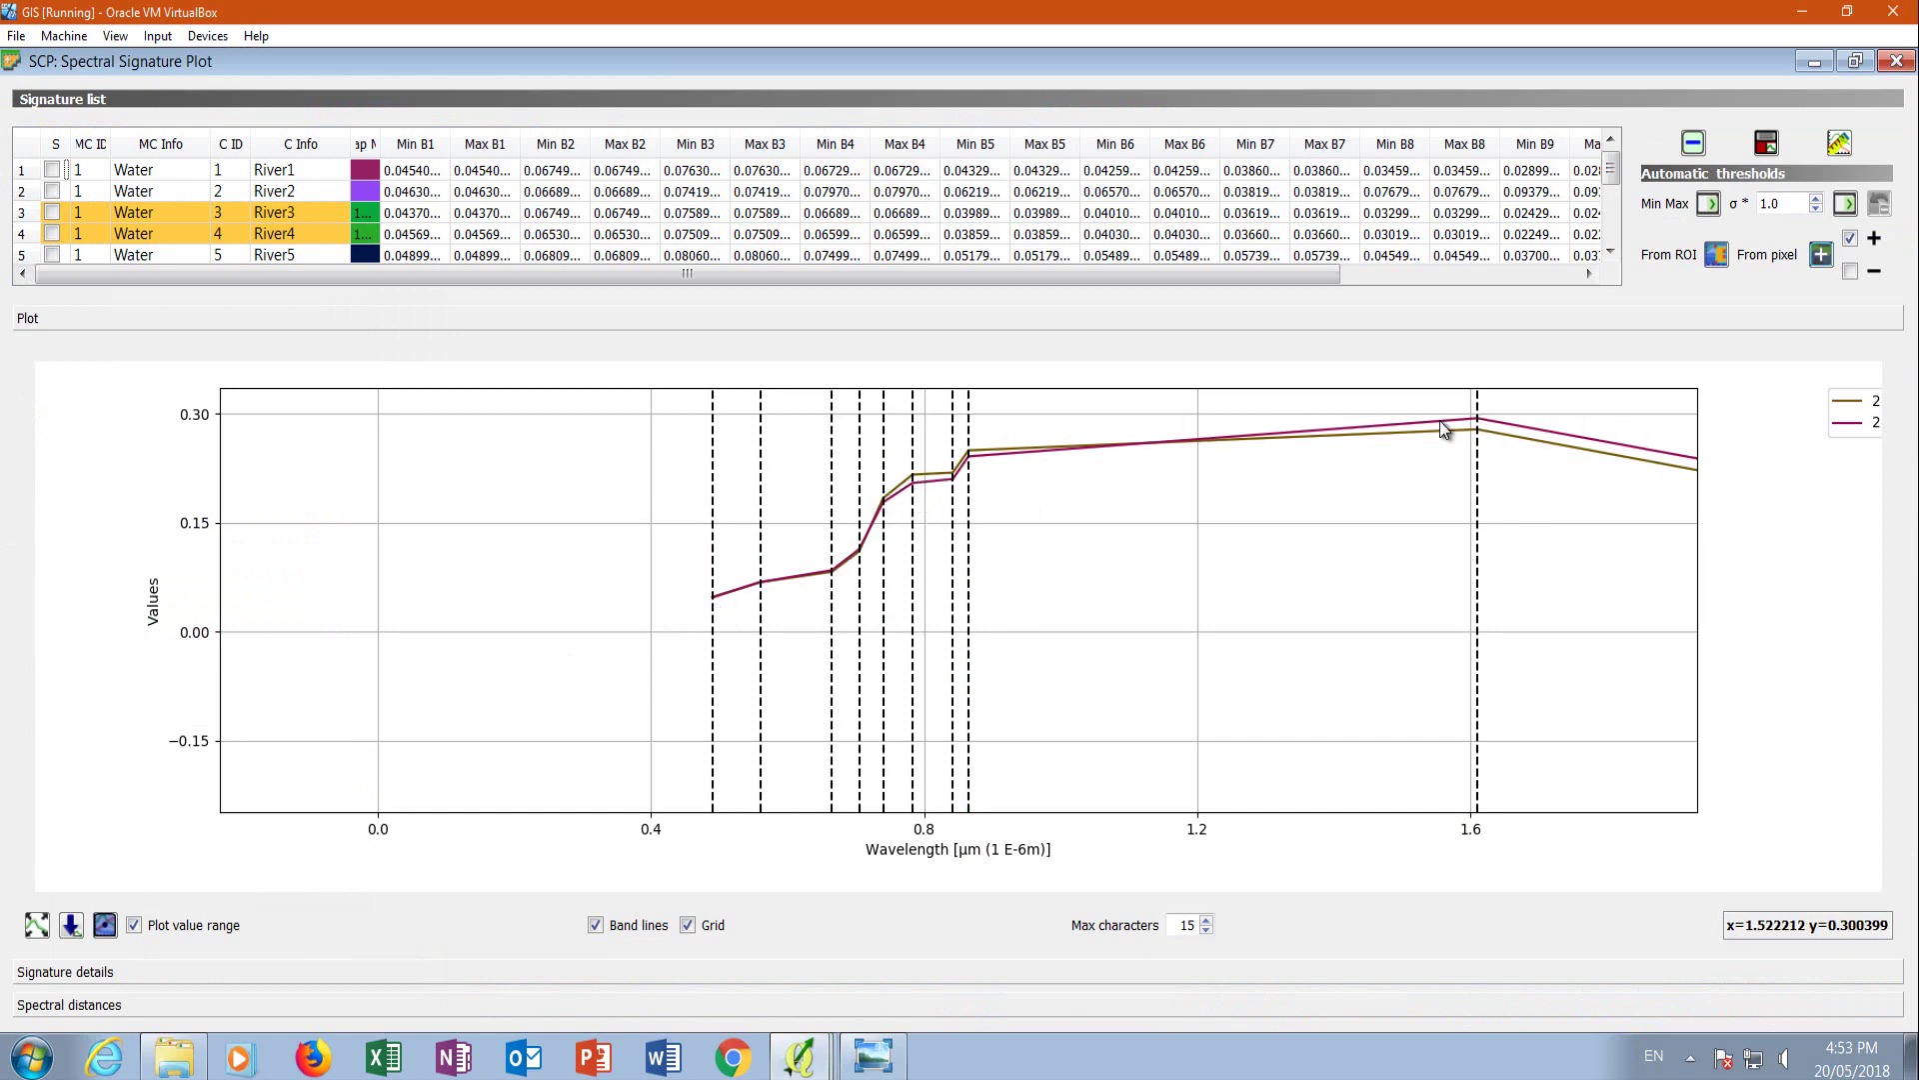
# Create an ROI in the field southwest of the bright square, set C Info to Veg3, and save it with its signature.
pyautogui.moveTo(799, 1061)
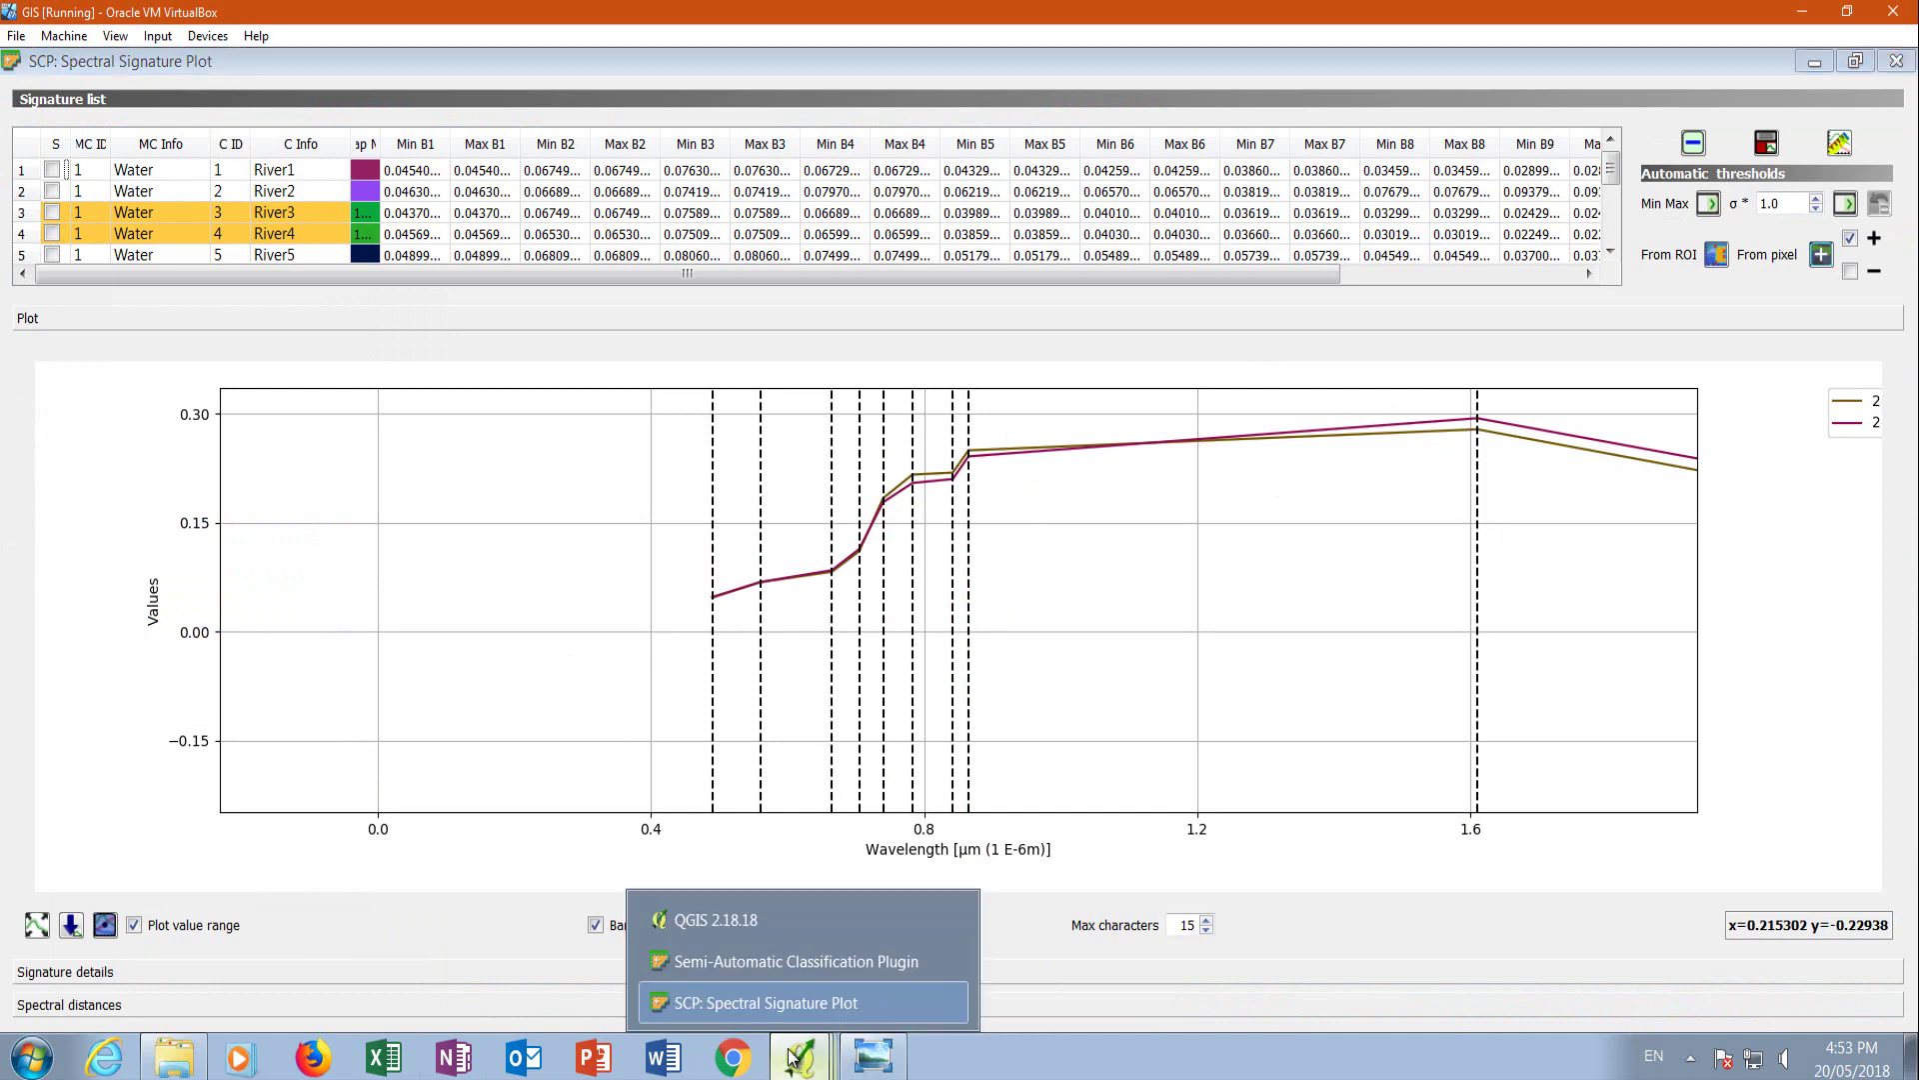
pyautogui.click(745, 925)
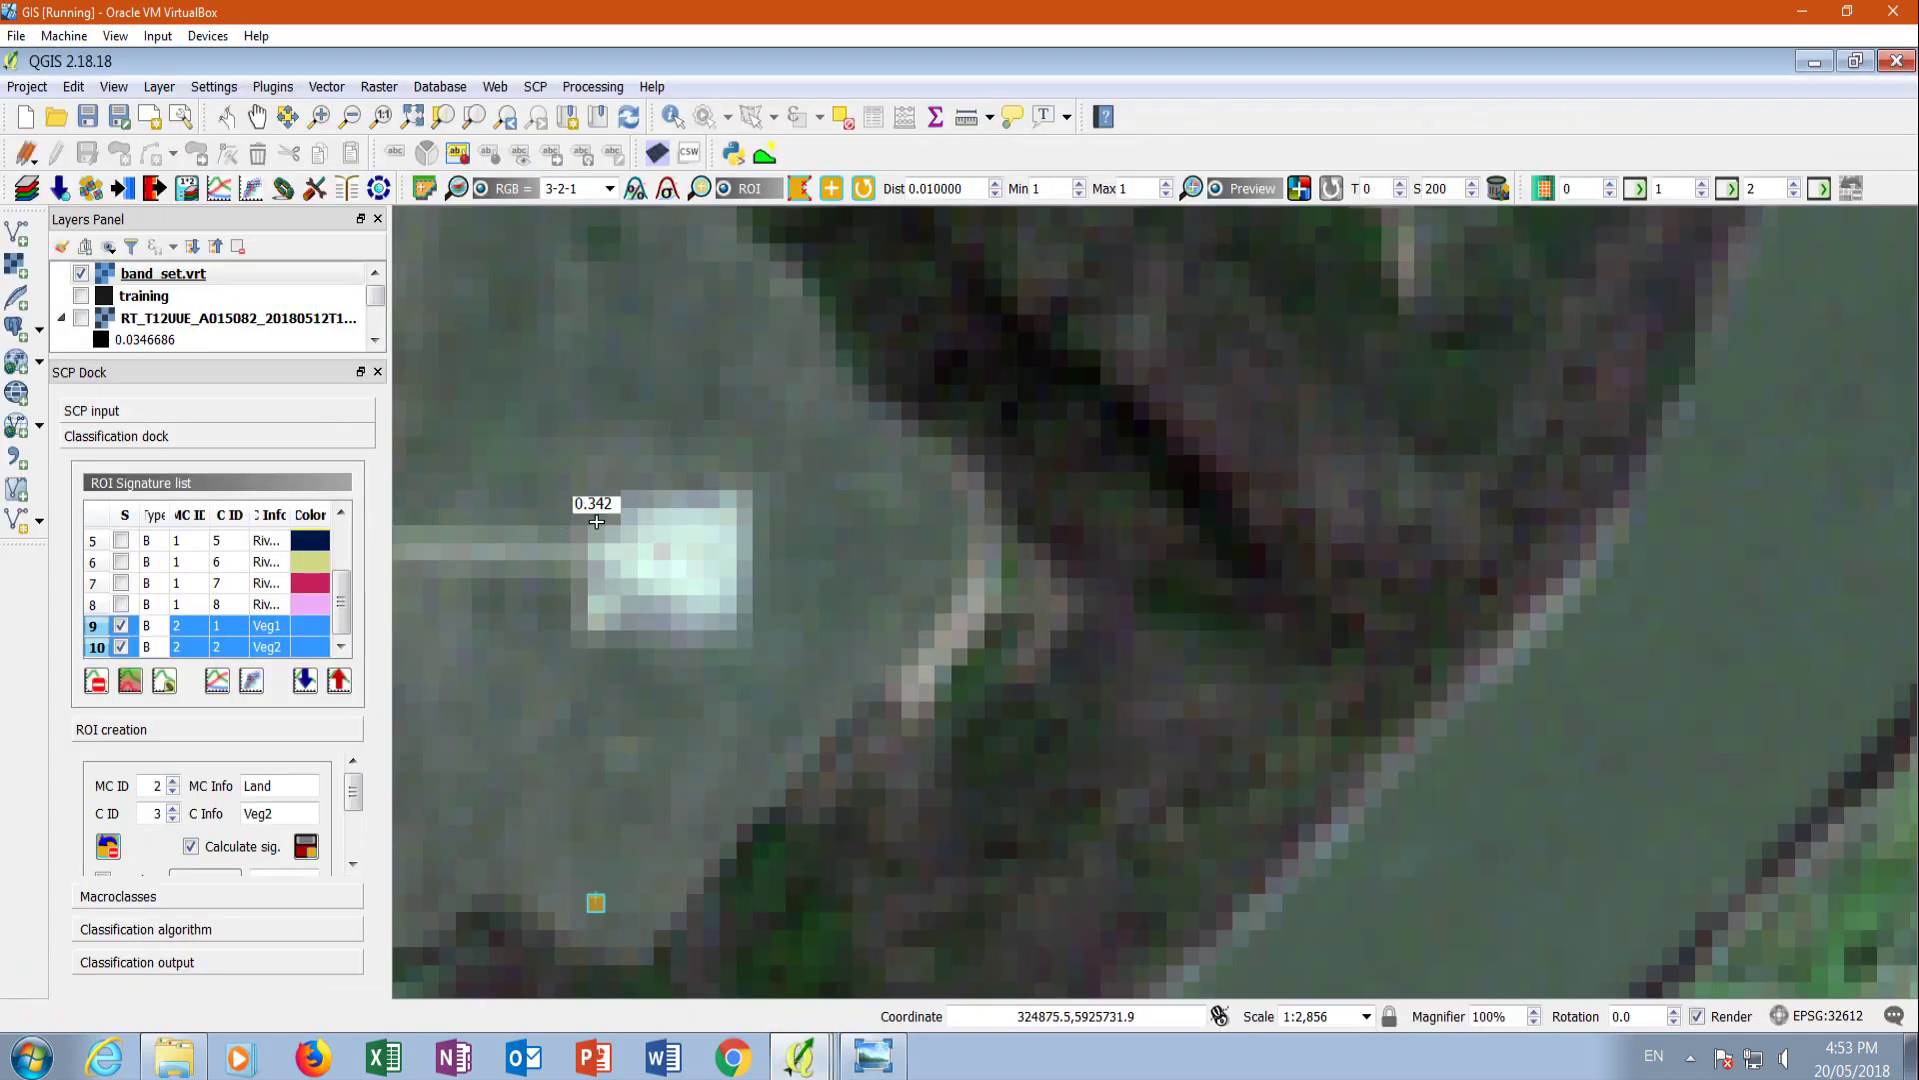
pyautogui.scroll(-1, 995, 619)
pyautogui.scroll(1, 790, 513)
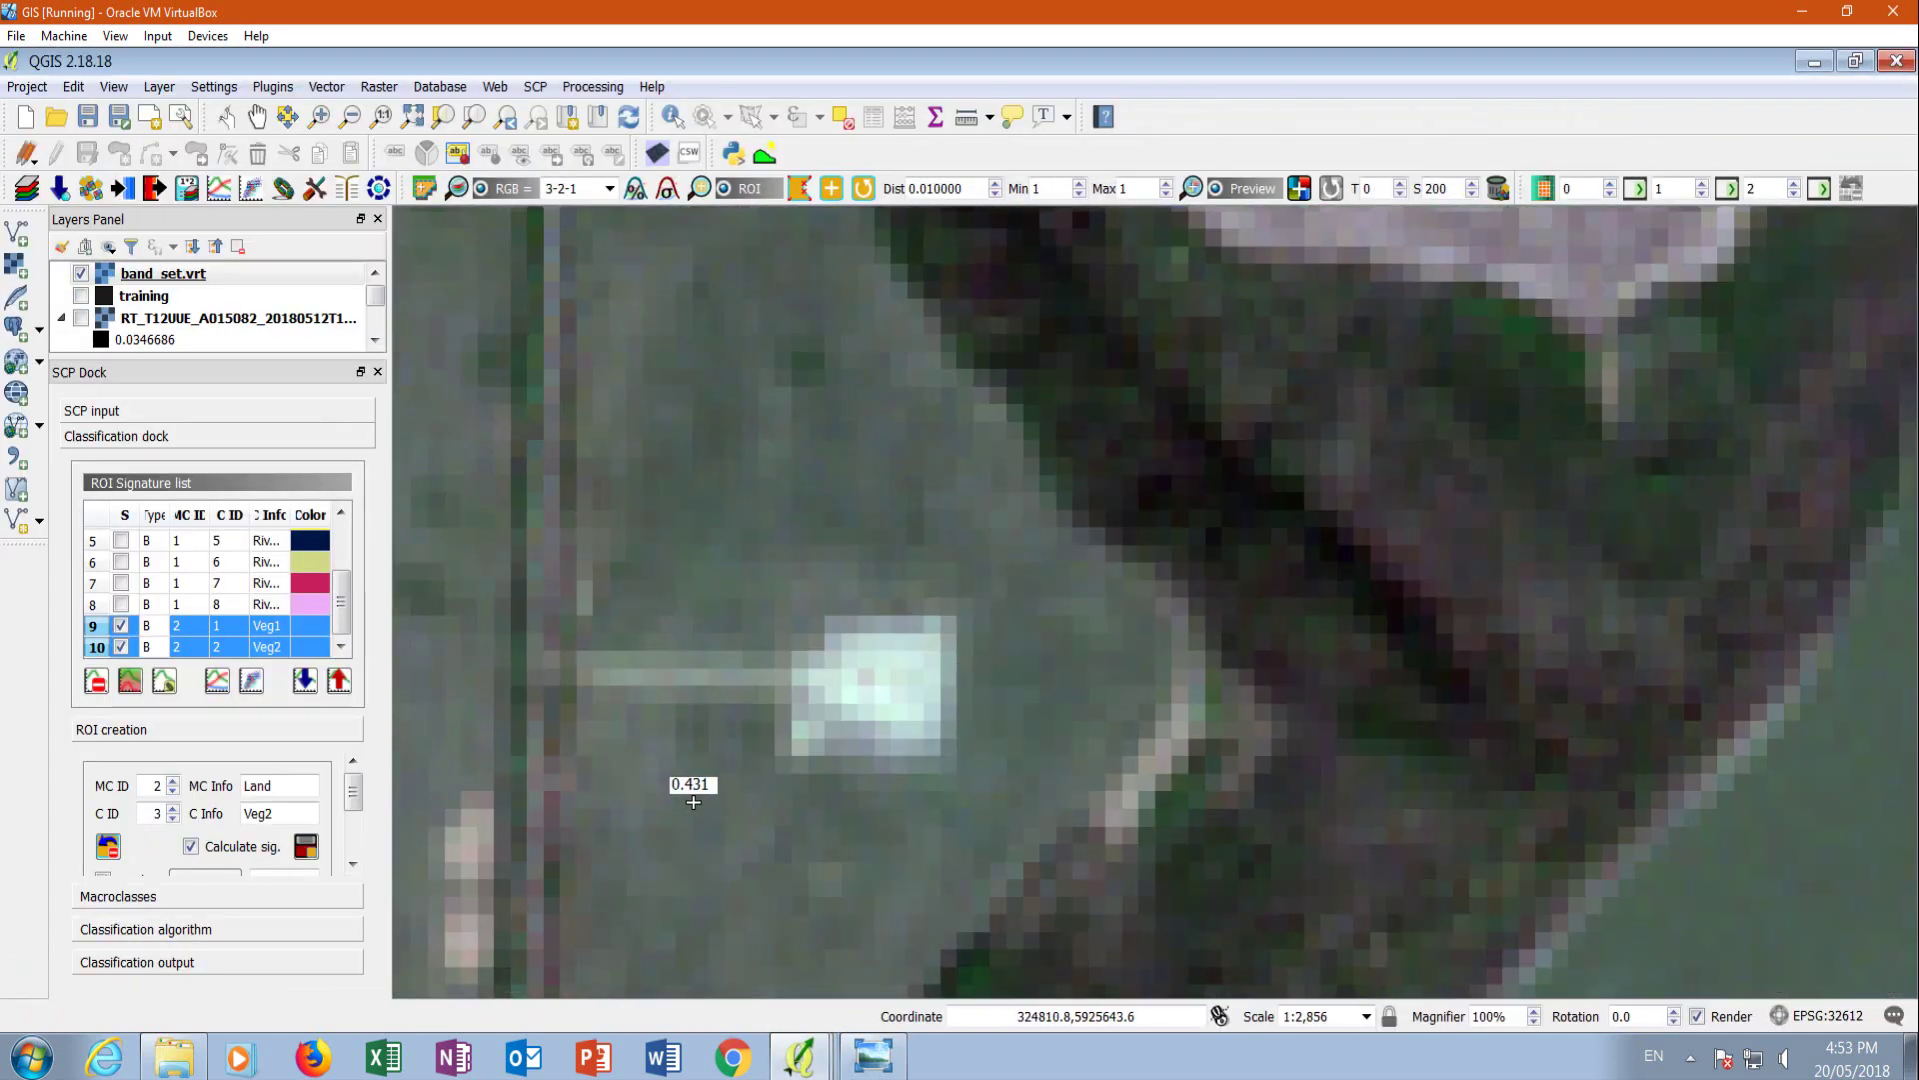
pyautogui.click(603, 767)
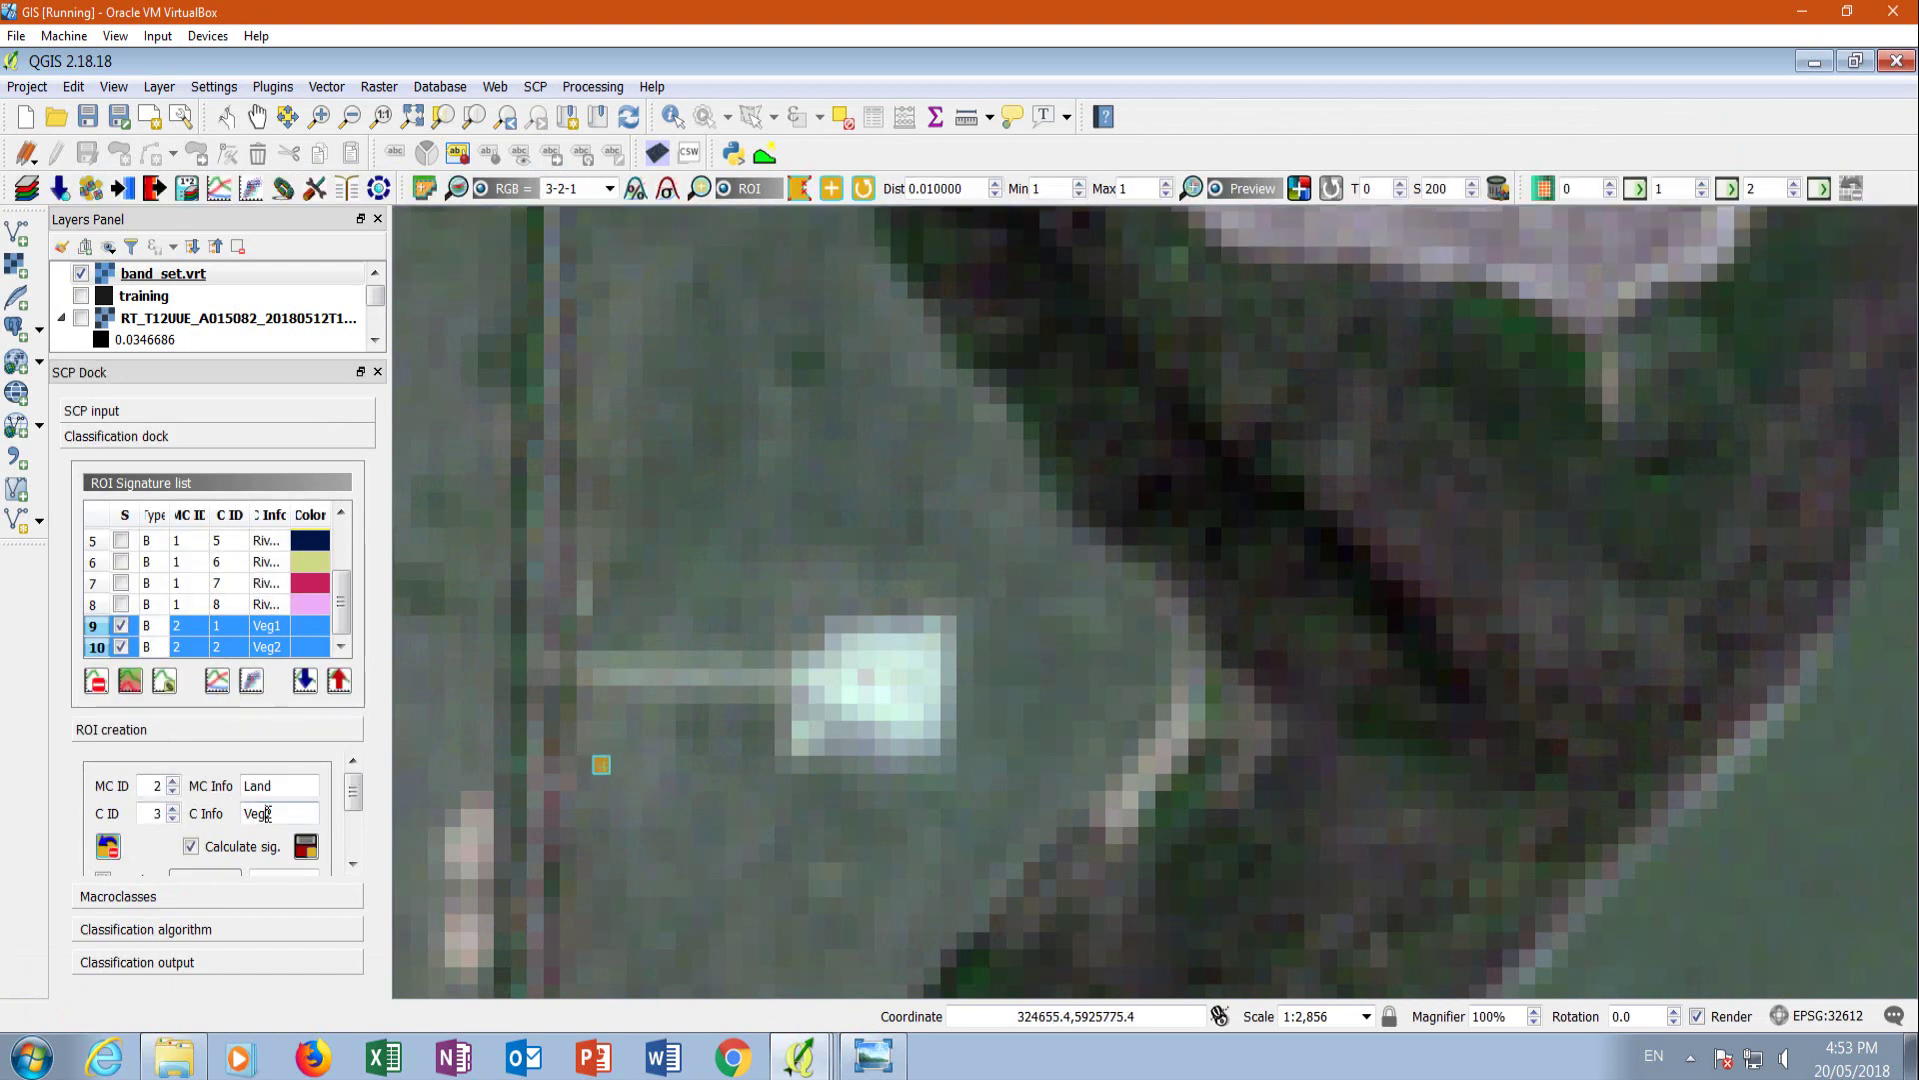
pyautogui.write('3')
pyautogui.click(308, 847)
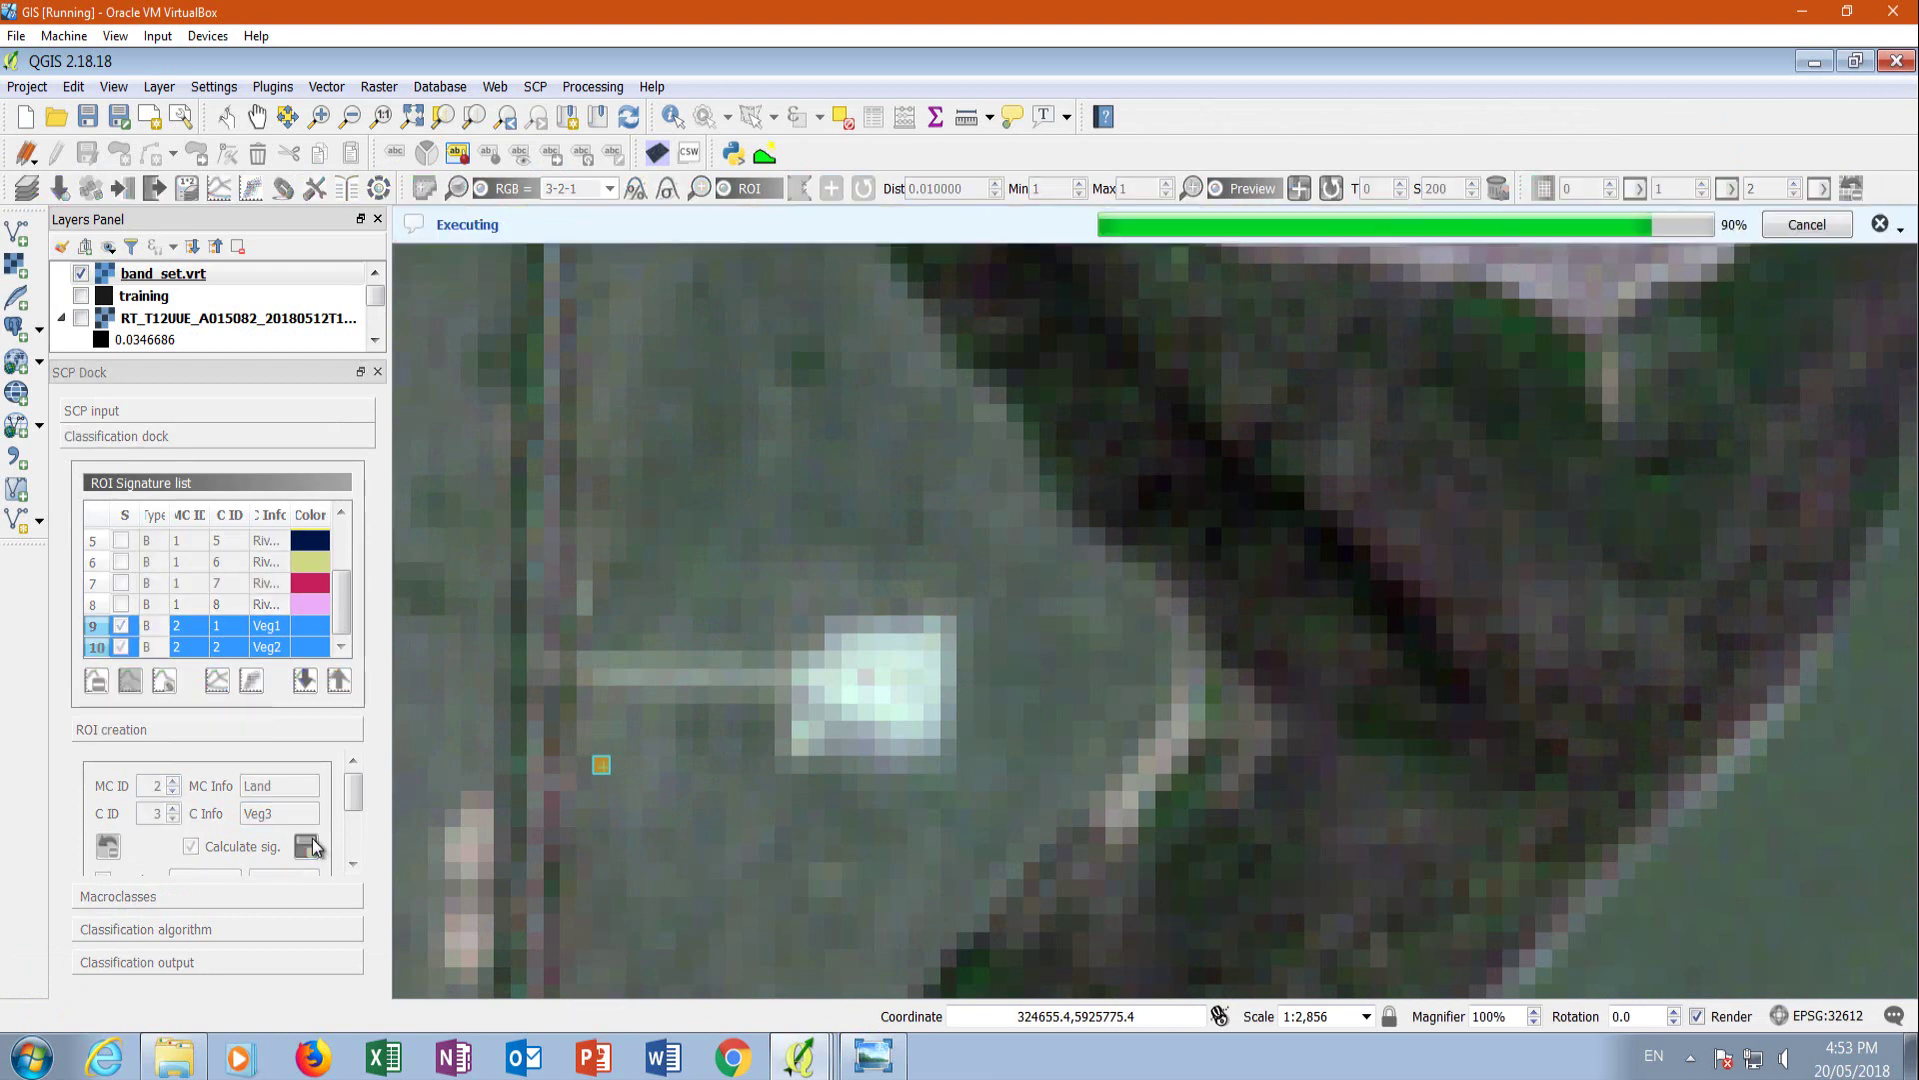
# Plot the Veg1, Veg2 and Veg3 signatures together and move the legend inward so its full labels can be read.
pyautogui.scroll(-1, 340, 599)
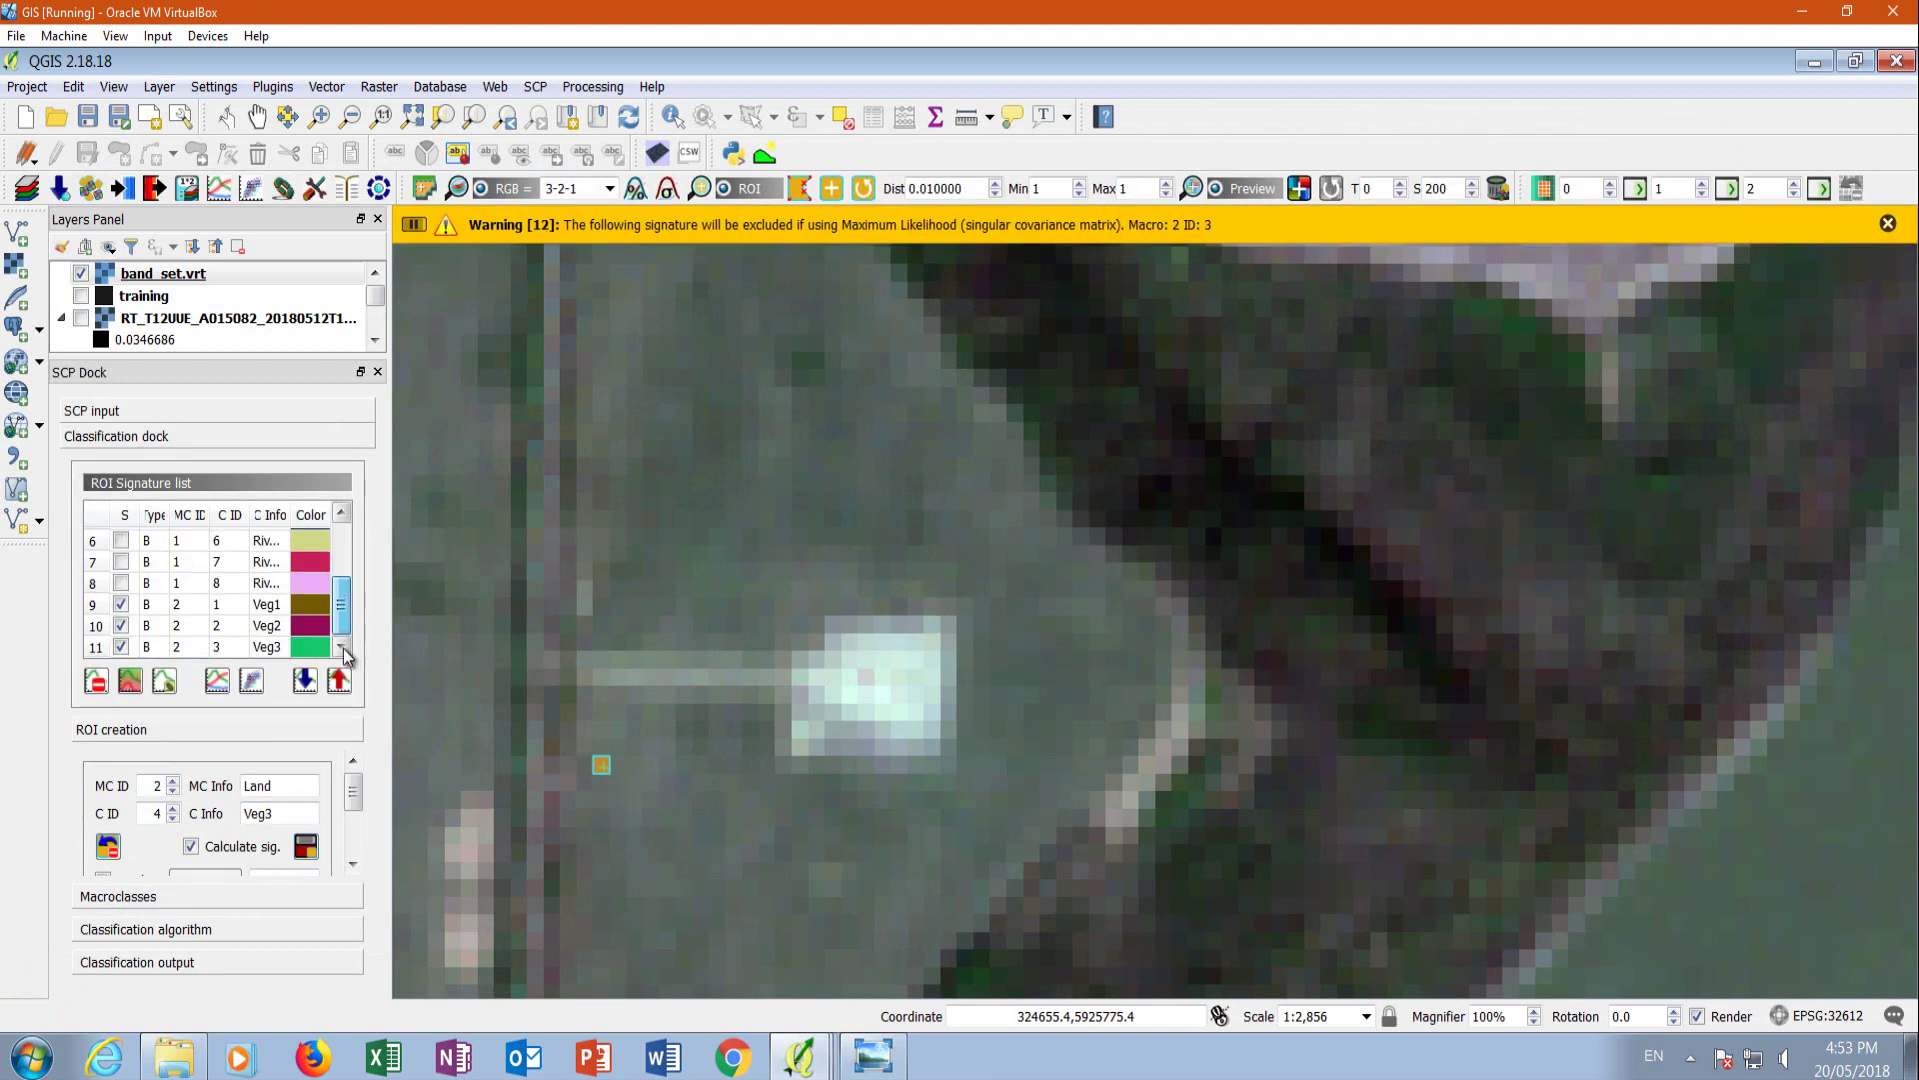
pyautogui.click(95, 605)
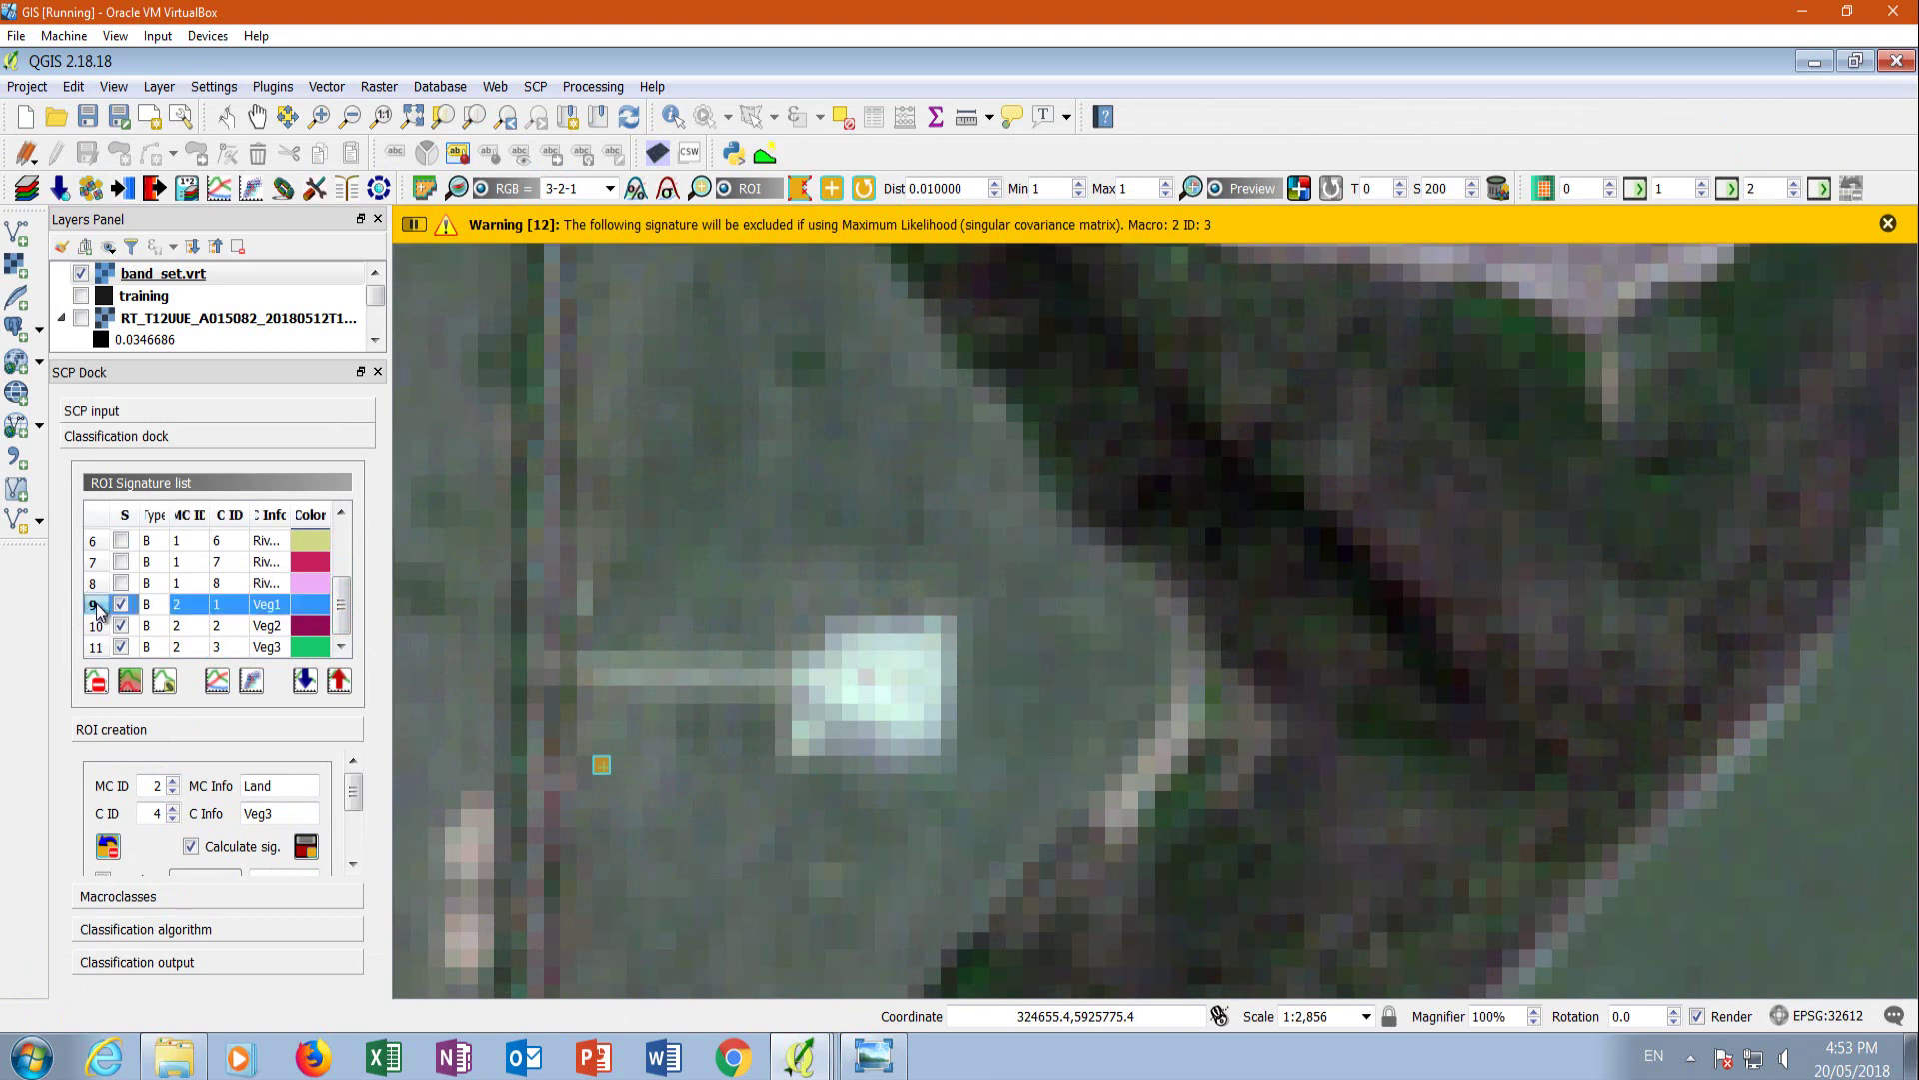
pyautogui.keyDown('shift'); pyautogui.click(100, 650); pyautogui.keyUp('shift')
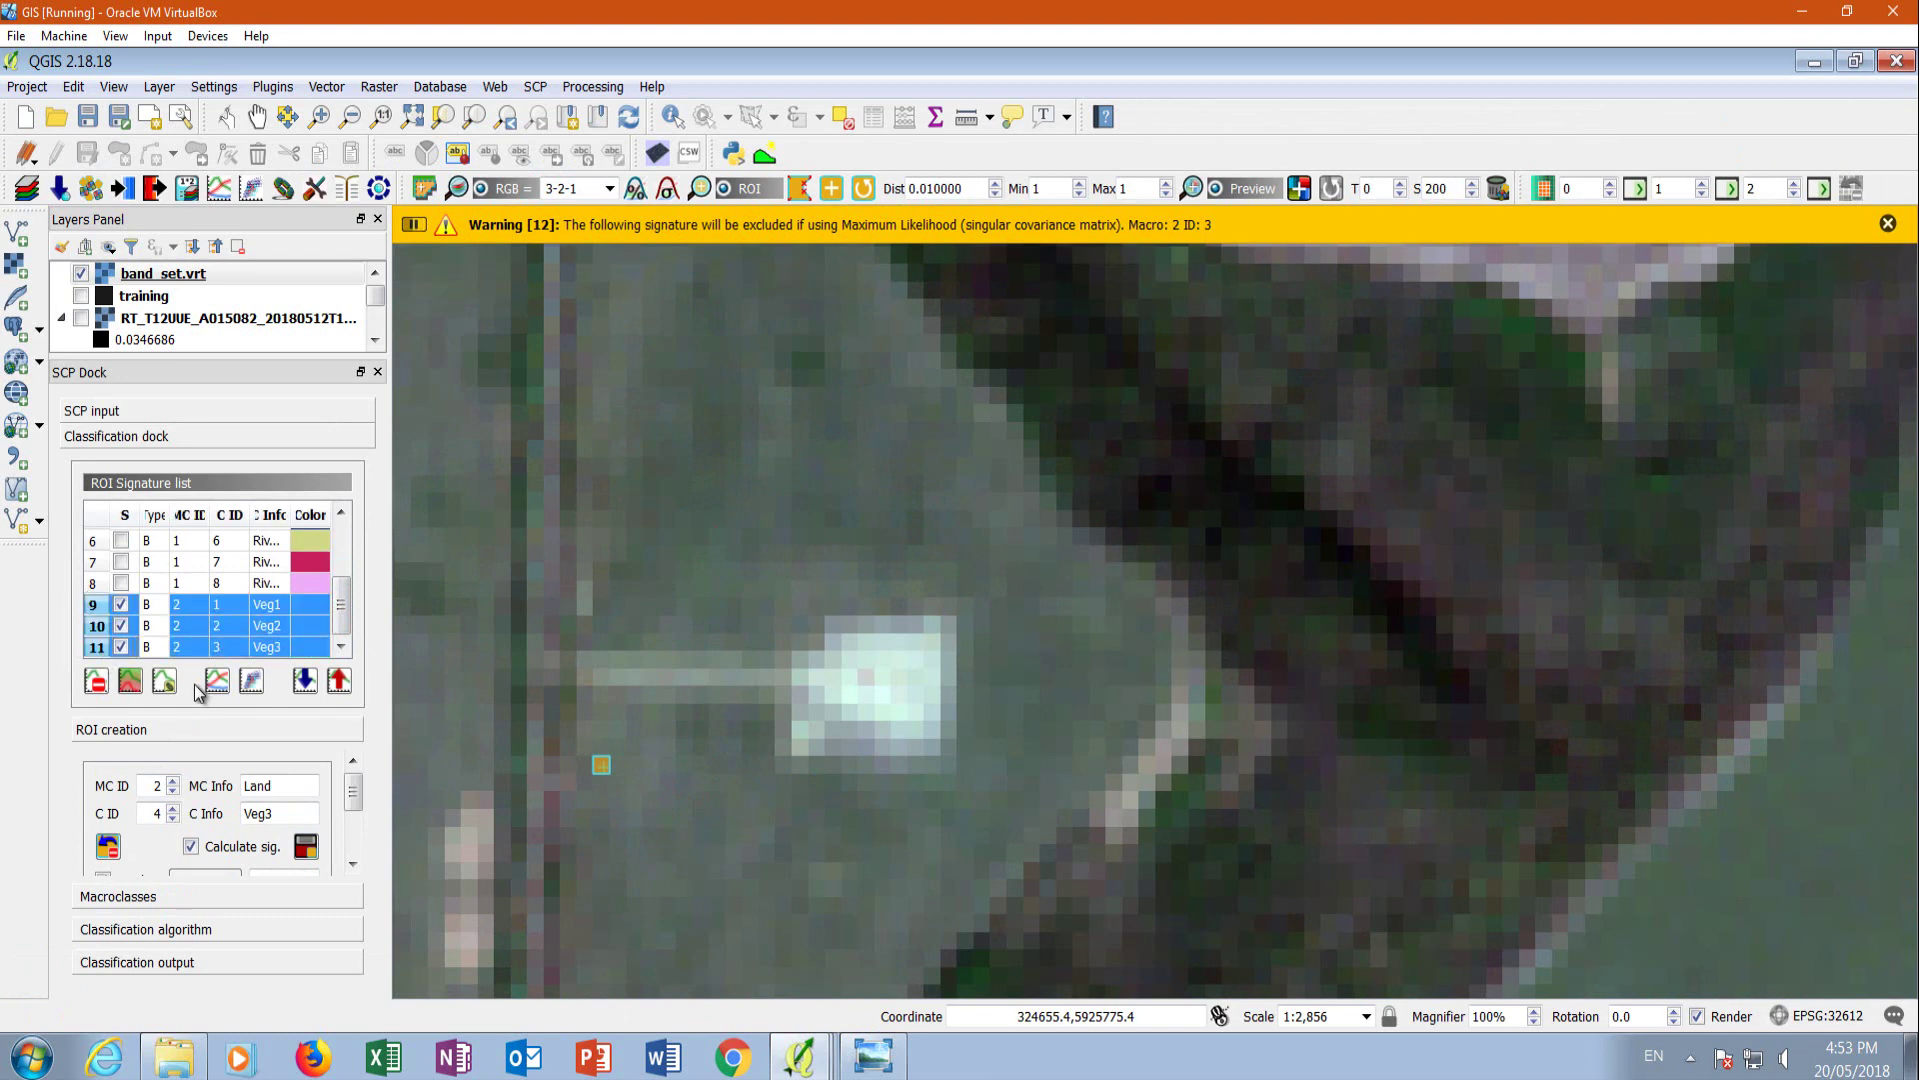
pyautogui.click(216, 682)
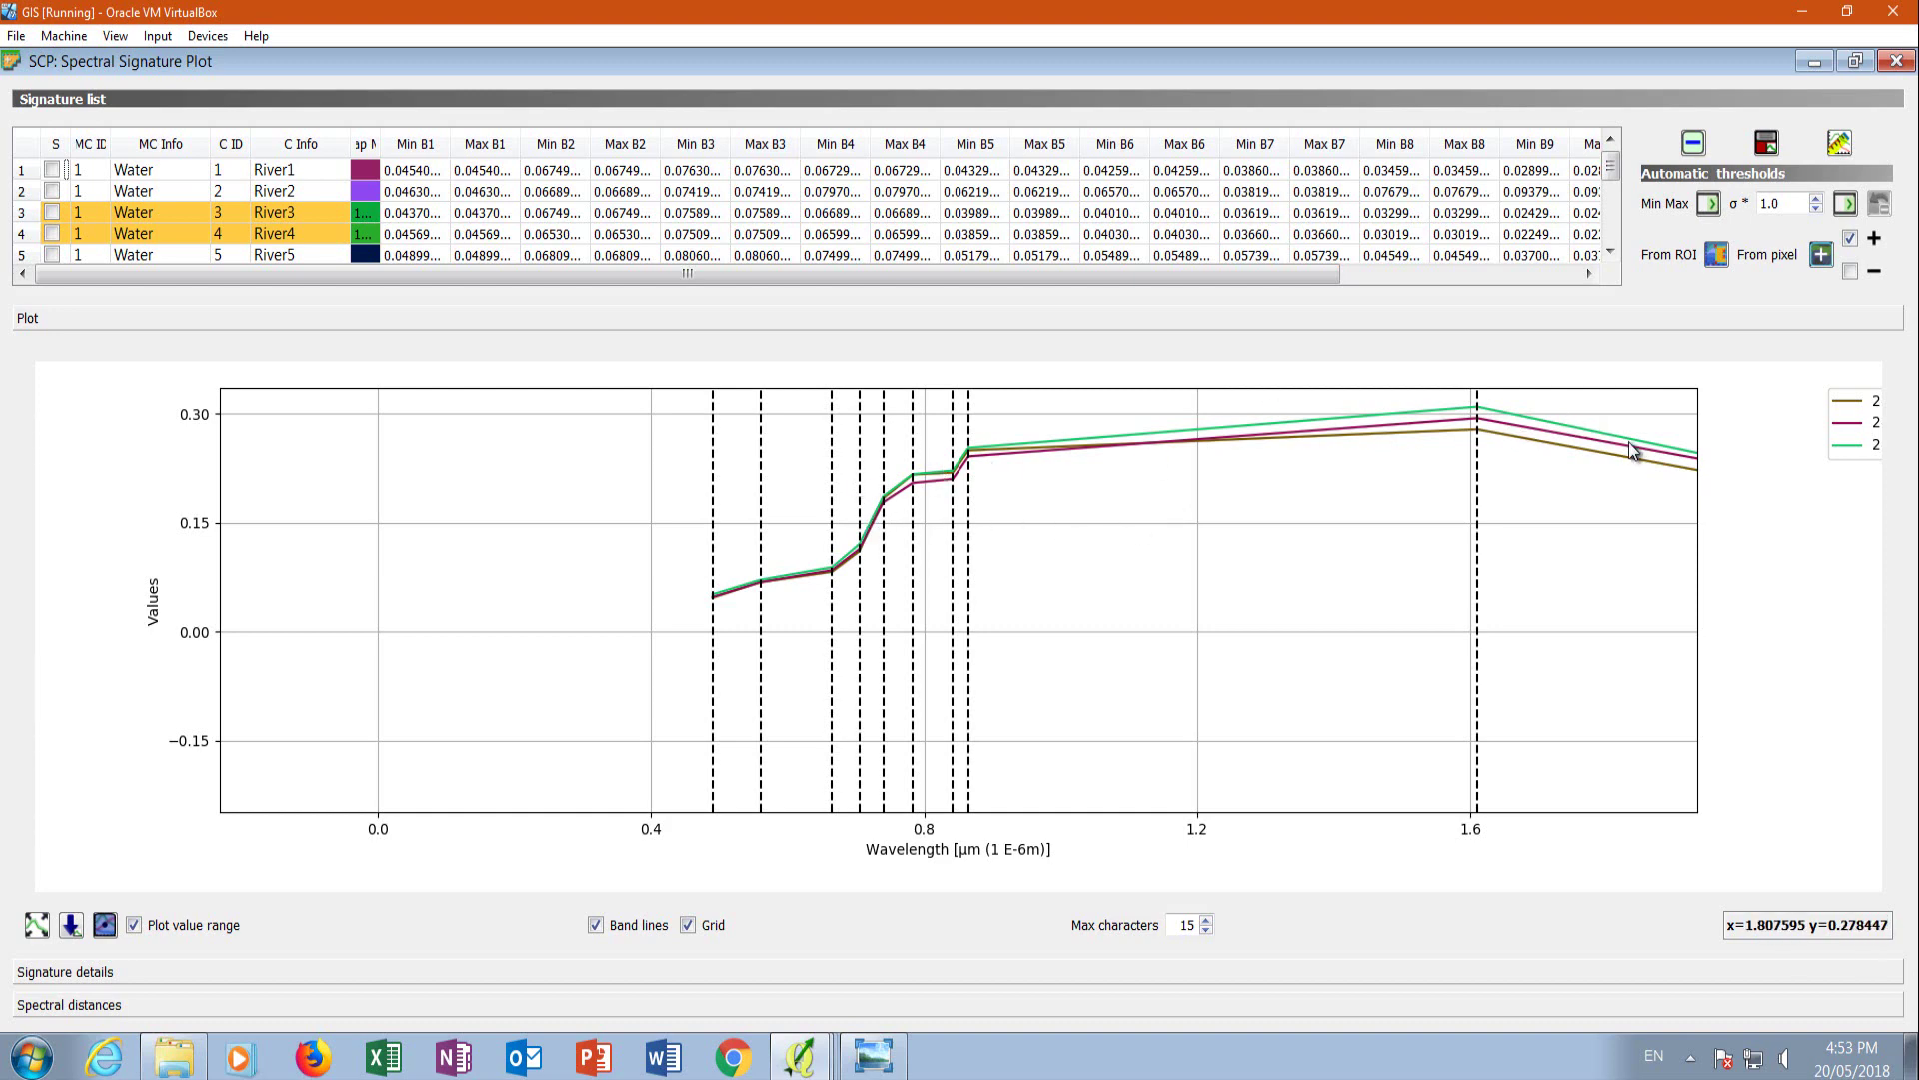
pyautogui.moveTo(1872, 425); pyautogui.dragTo(1689, 463)
pyautogui.moveTo(1645, 578); pyautogui.dragTo(1668, 570)
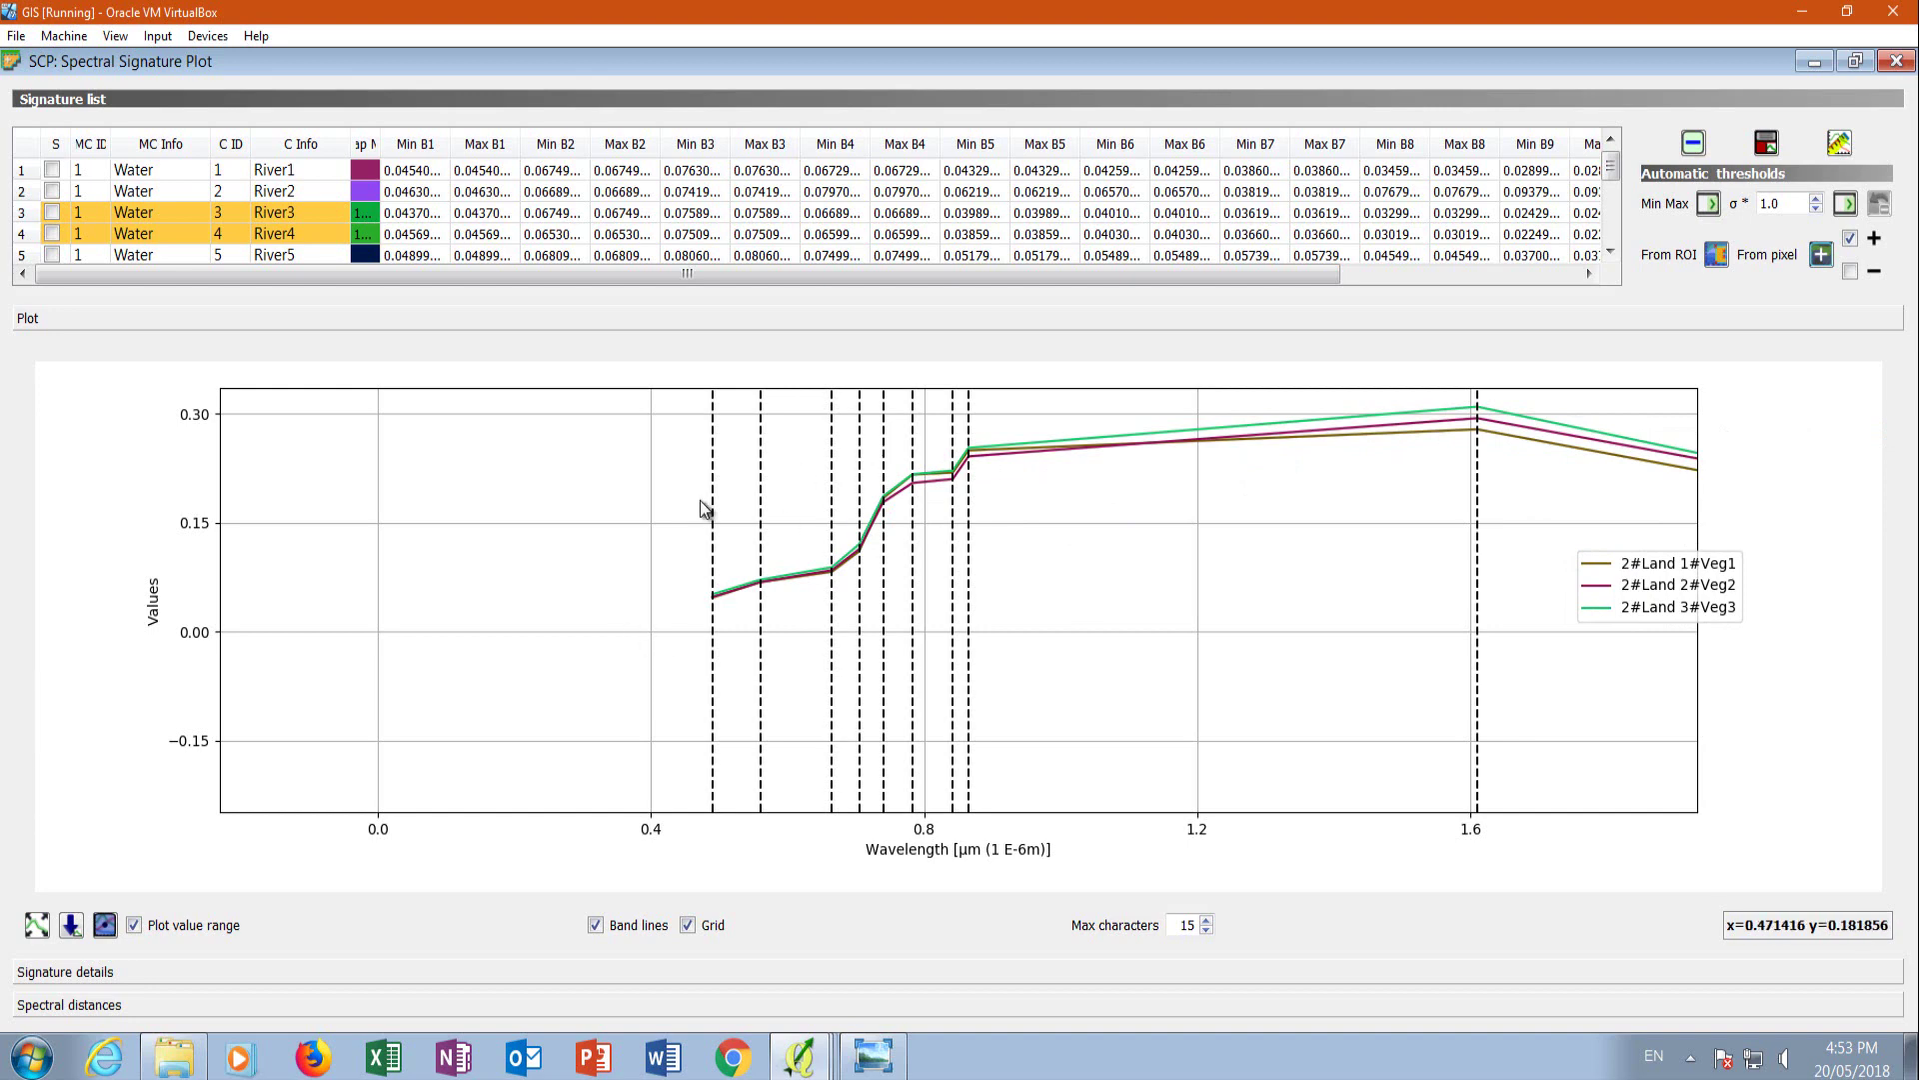
# Create an ROI in the pale pinkish field northeast of the bright square and save it with its signature as Veg4.
pyautogui.click(799, 1056)
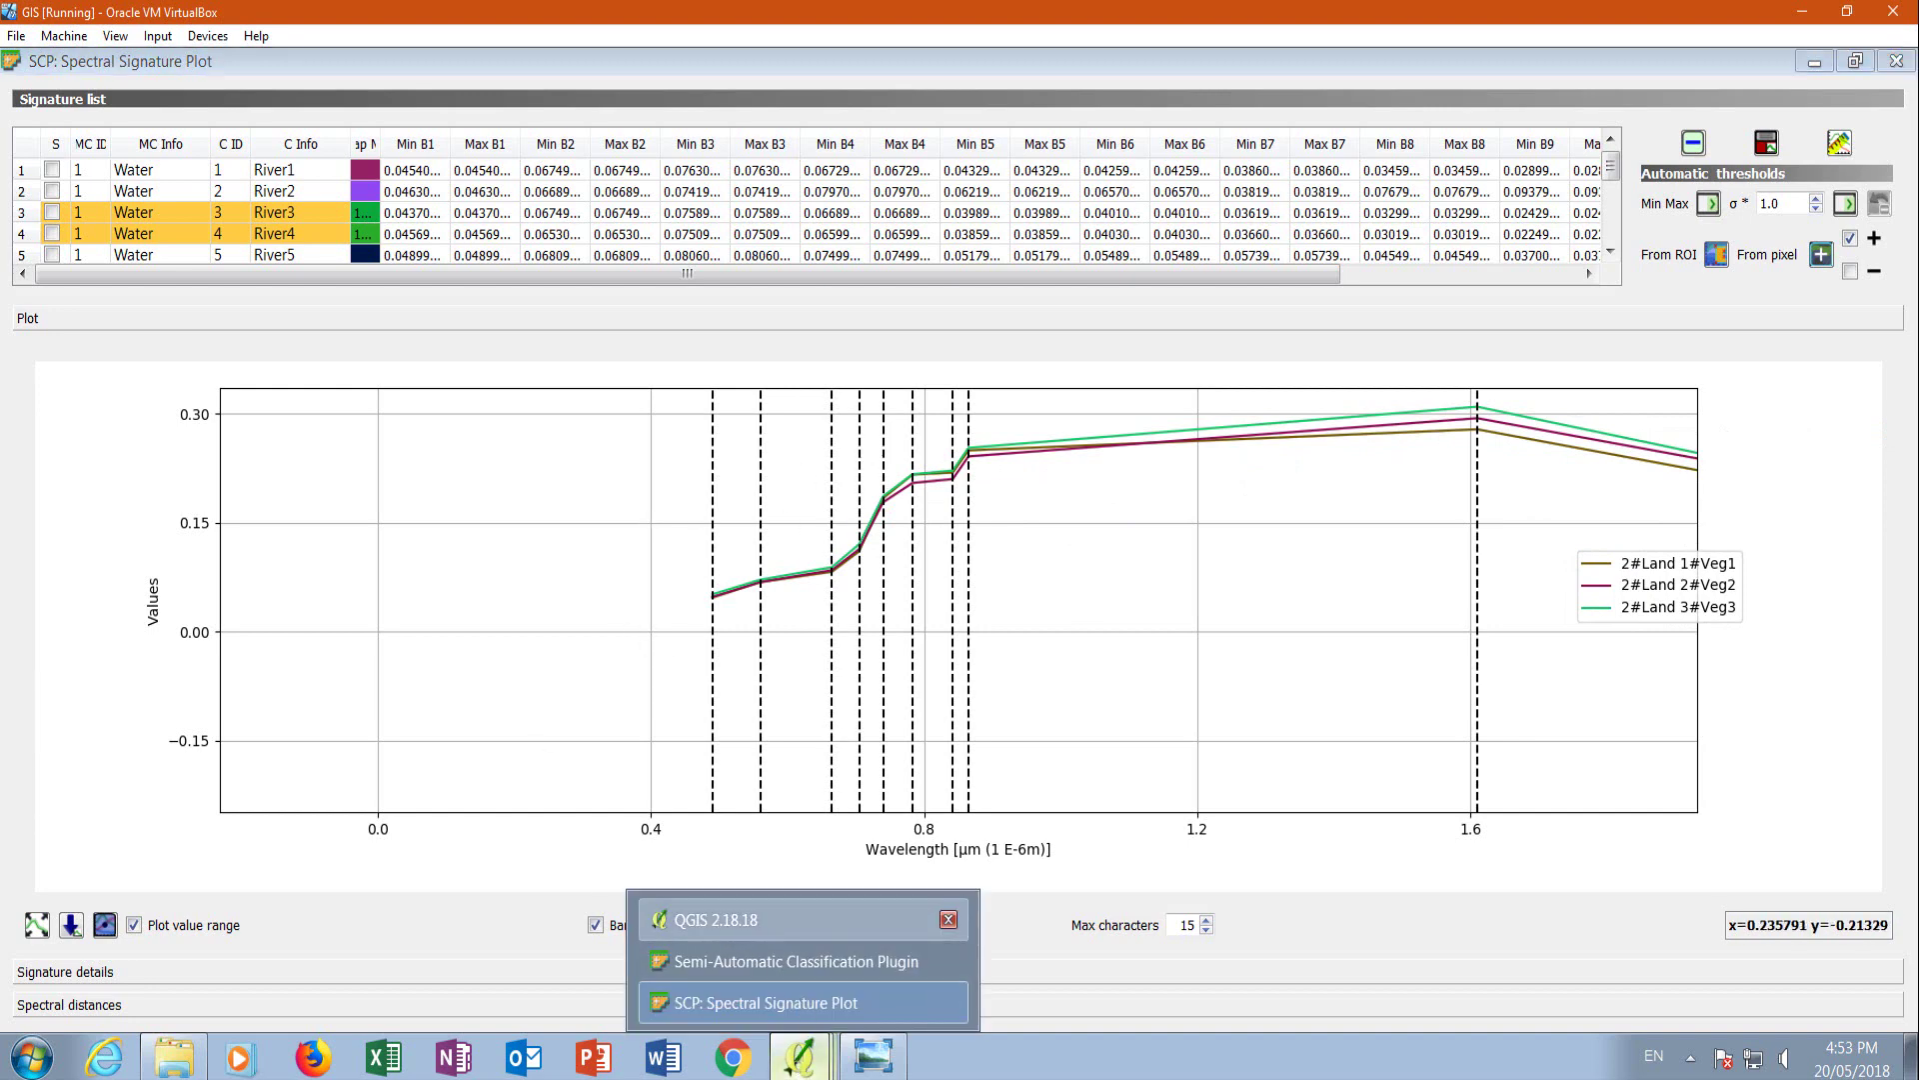
pyautogui.click(716, 920)
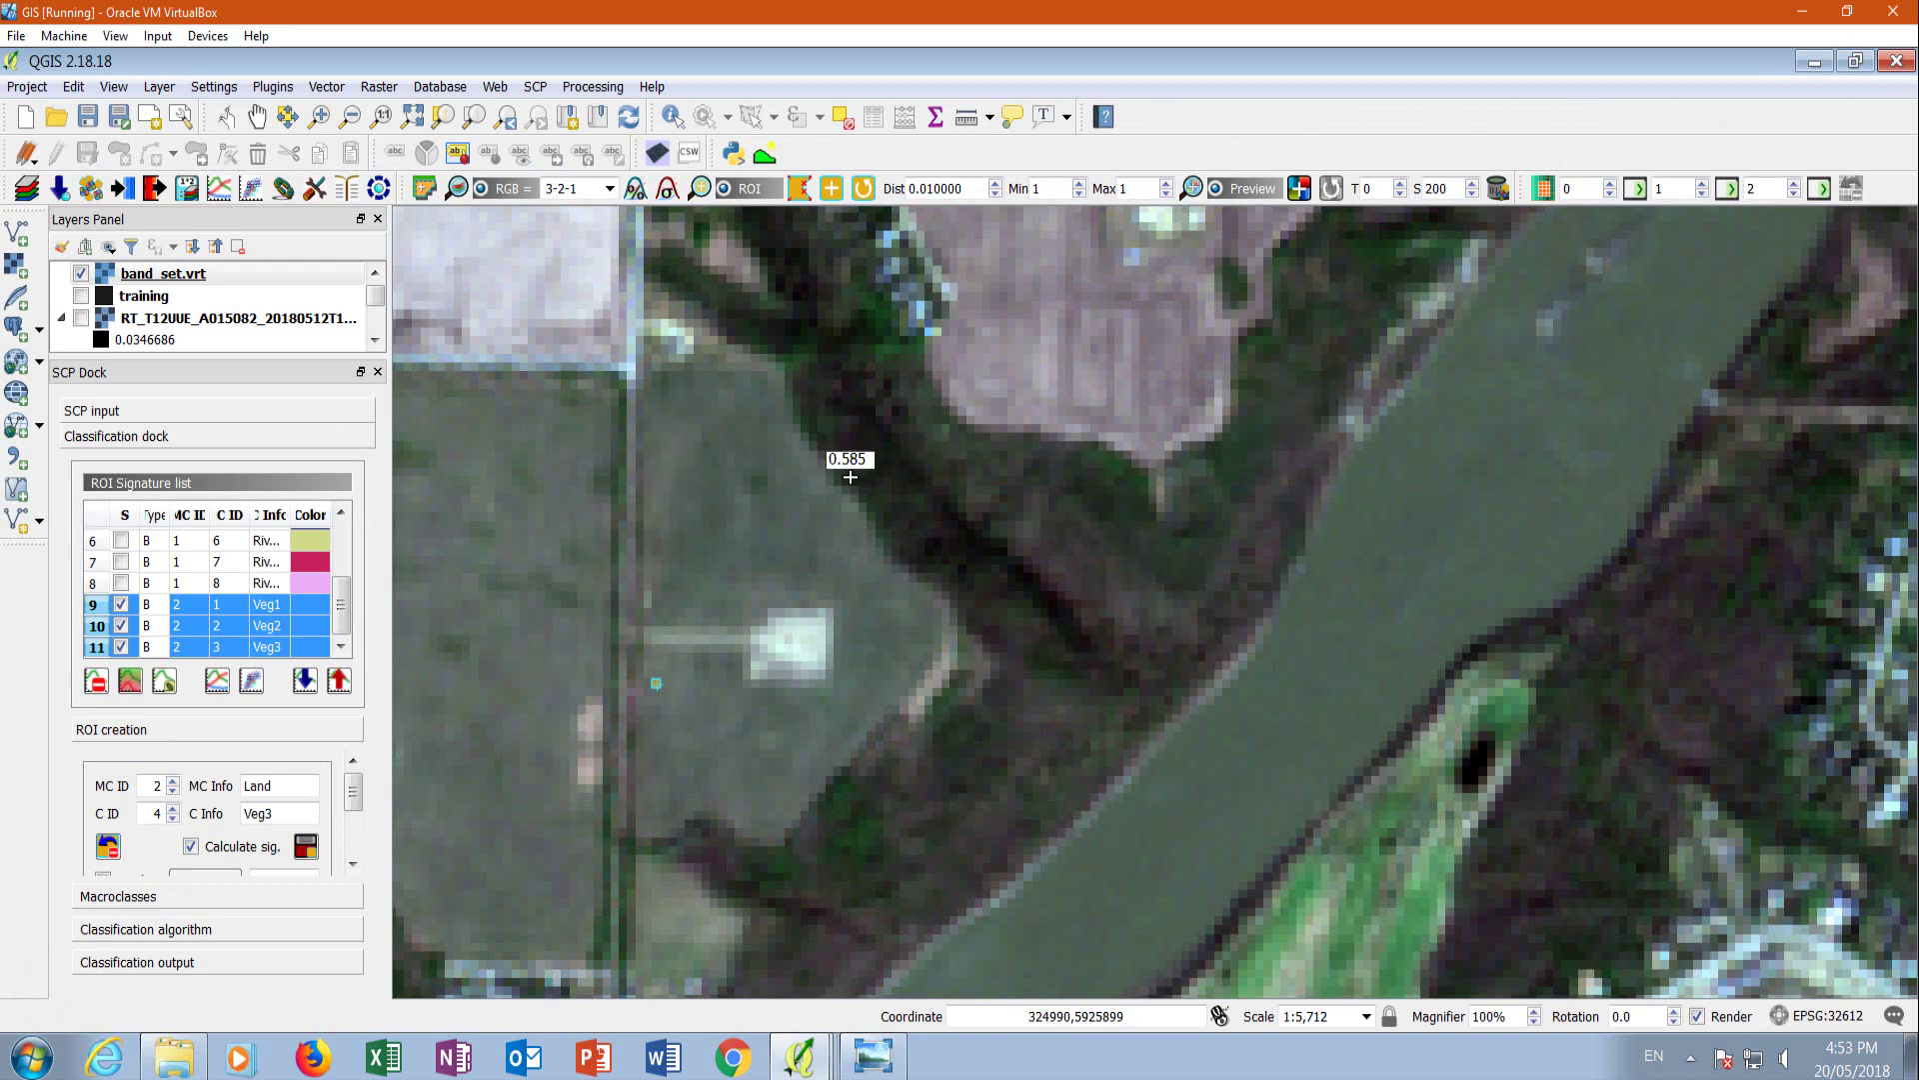
pyautogui.scroll(1, 850, 477)
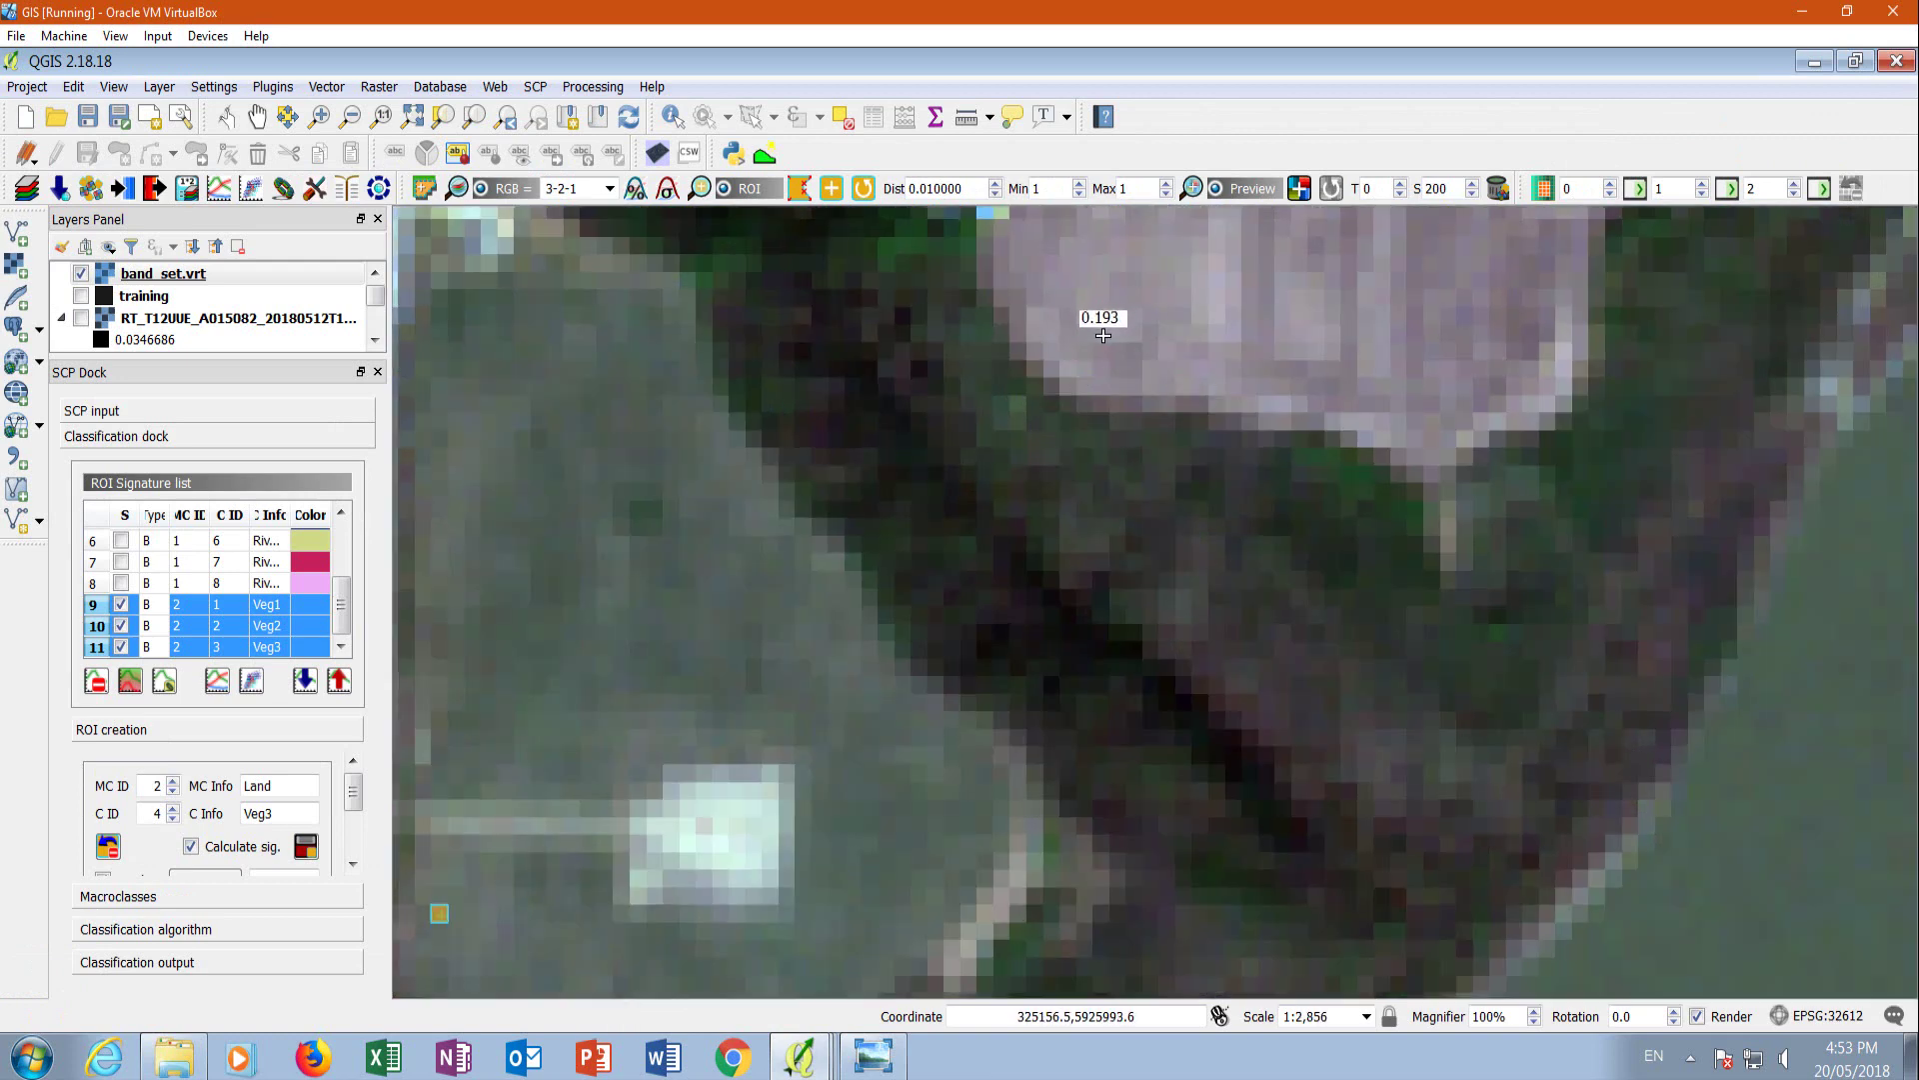
pyautogui.click(1104, 336)
pyautogui.click(306, 849)
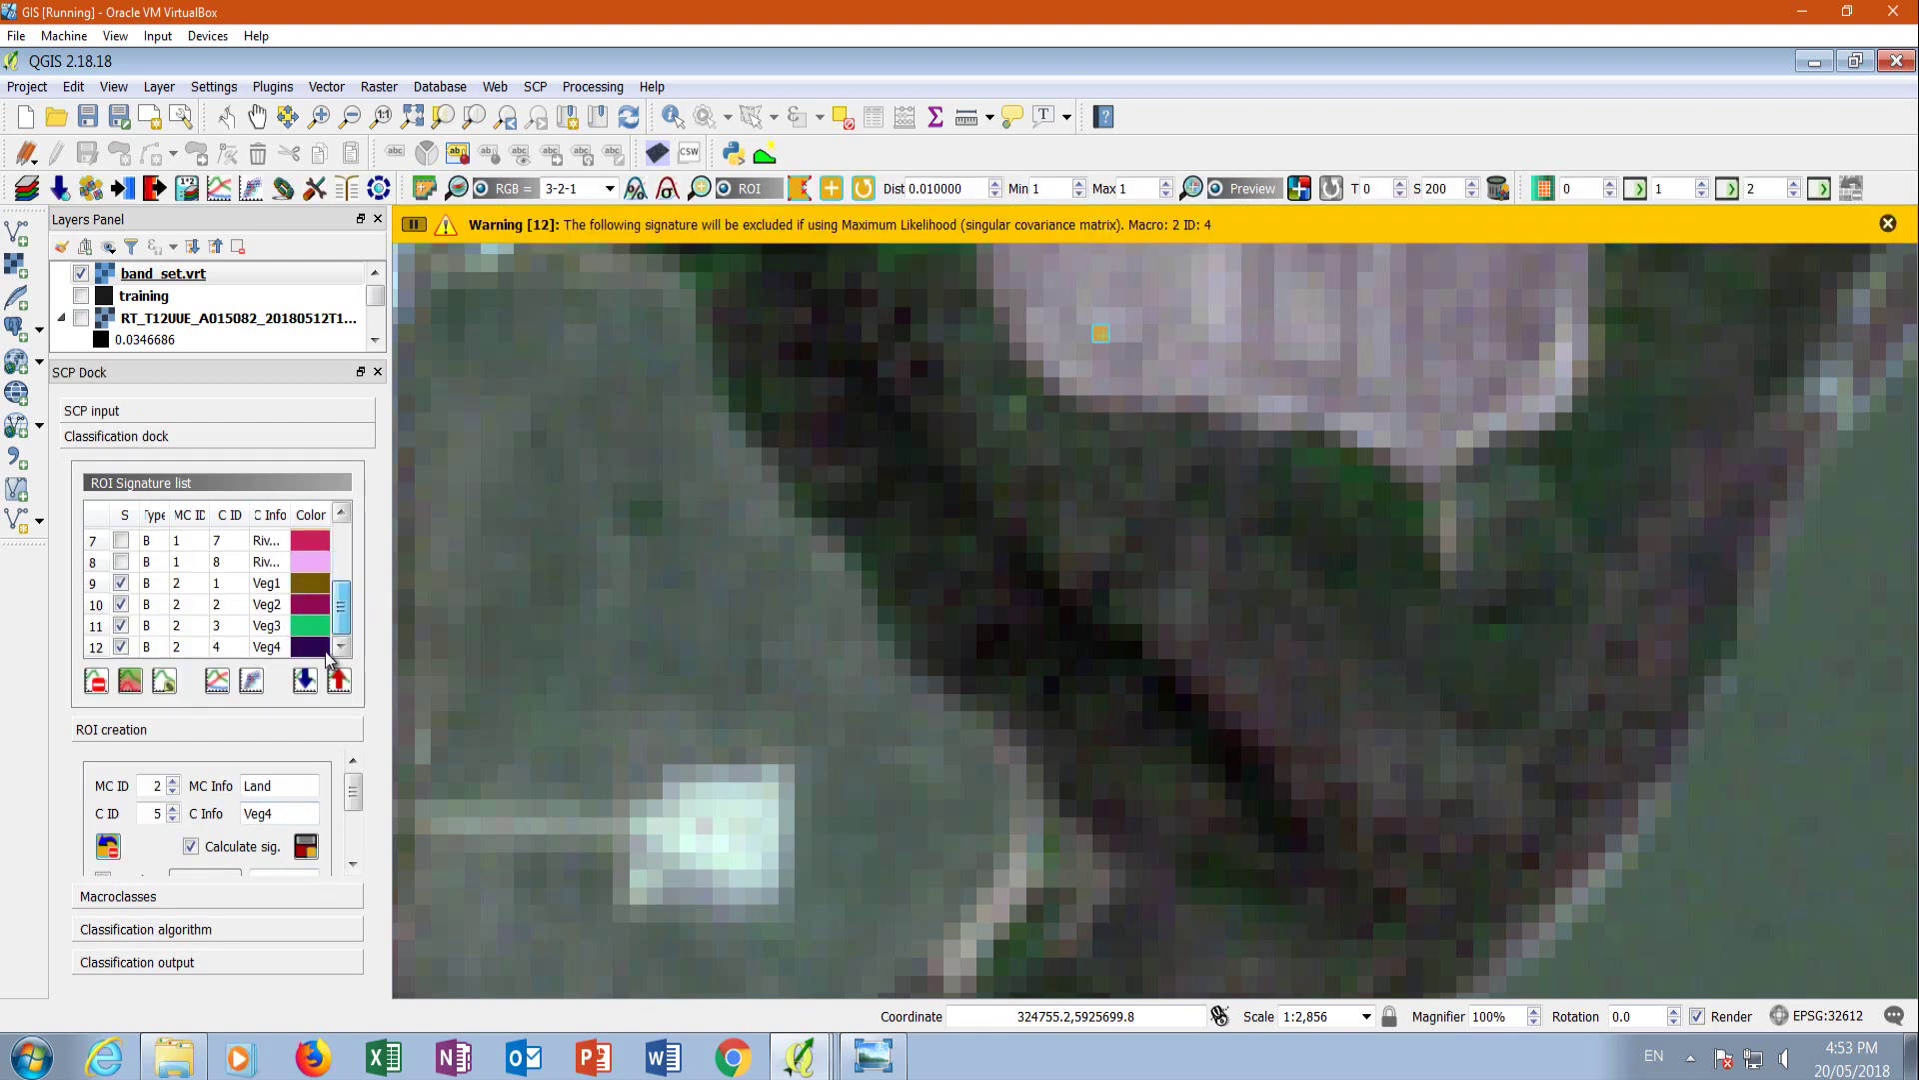
# Add the Veg1 to Veg4 signatures to the plot and fit their full curves in view for comparison.
pyautogui.click(97, 584)
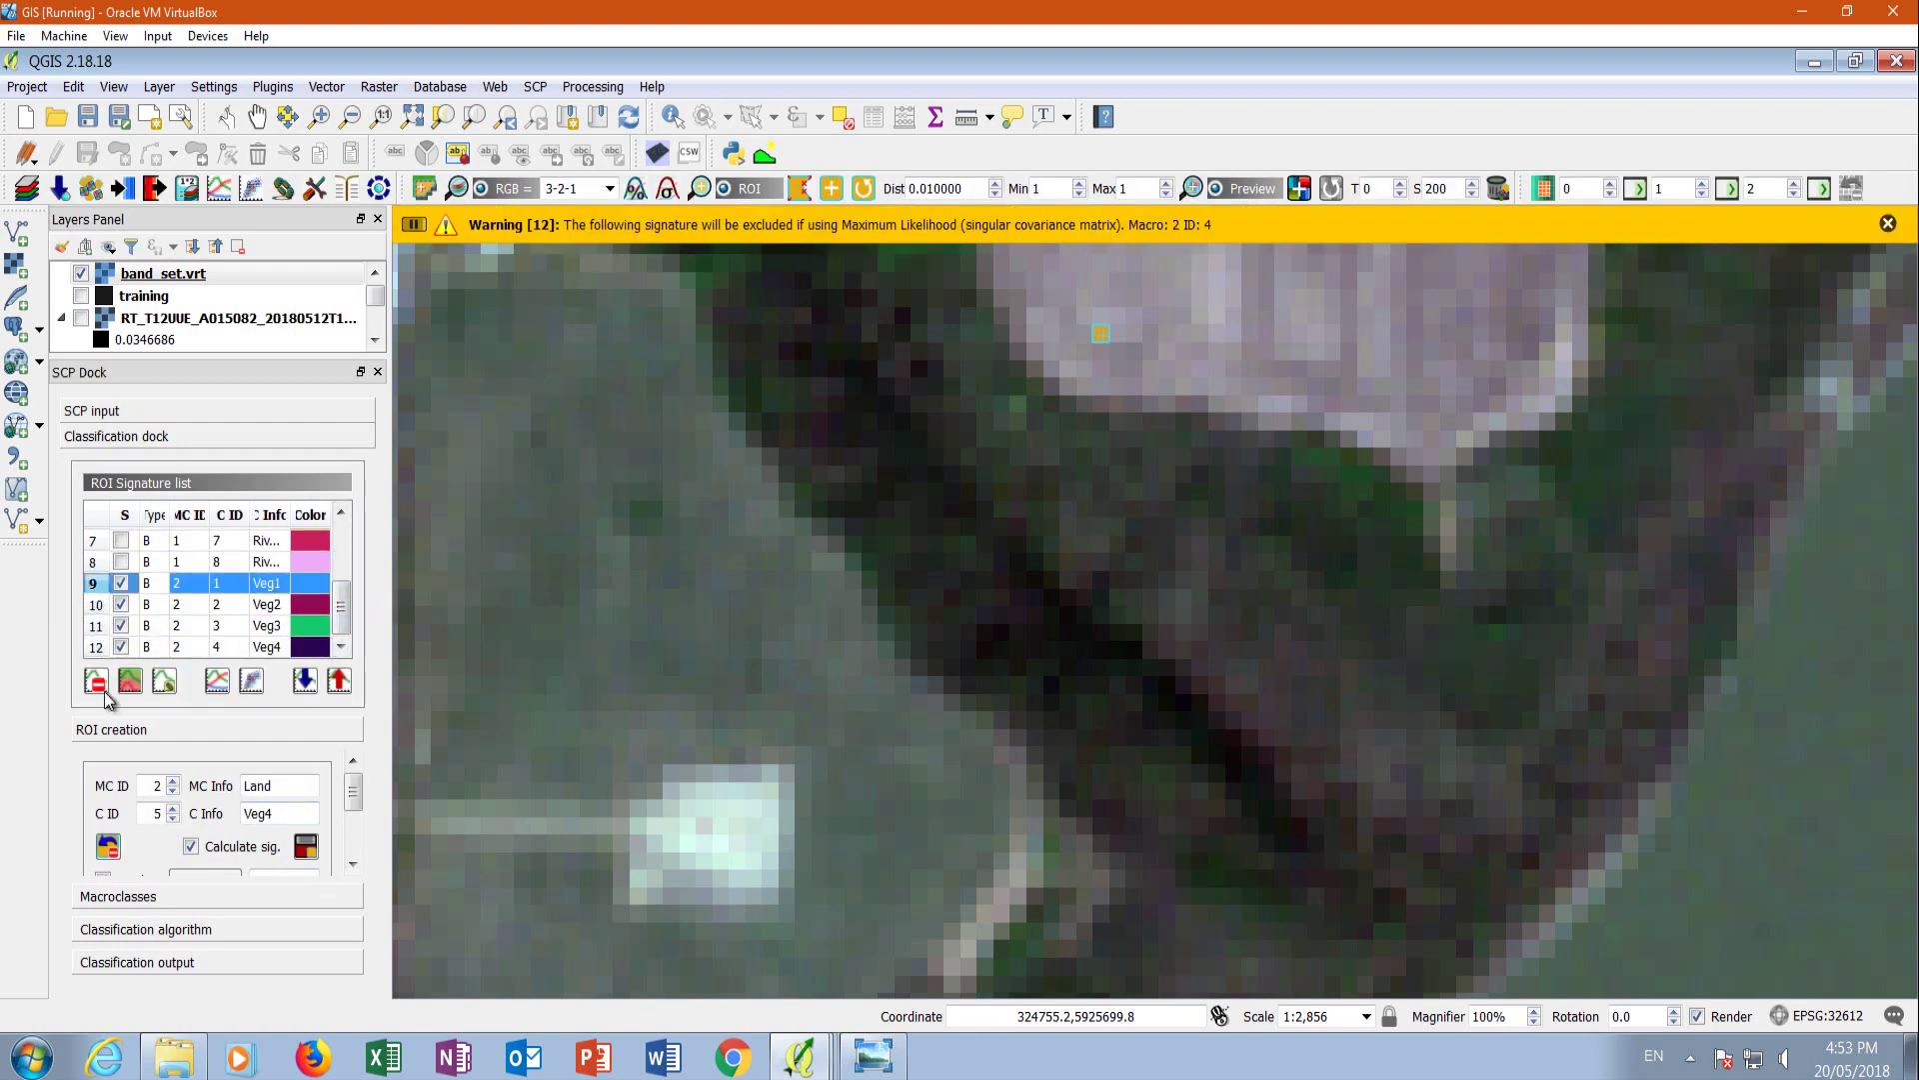
pyautogui.keyDown('shift'); pyautogui.click(97, 650); pyautogui.keyUp('shift')
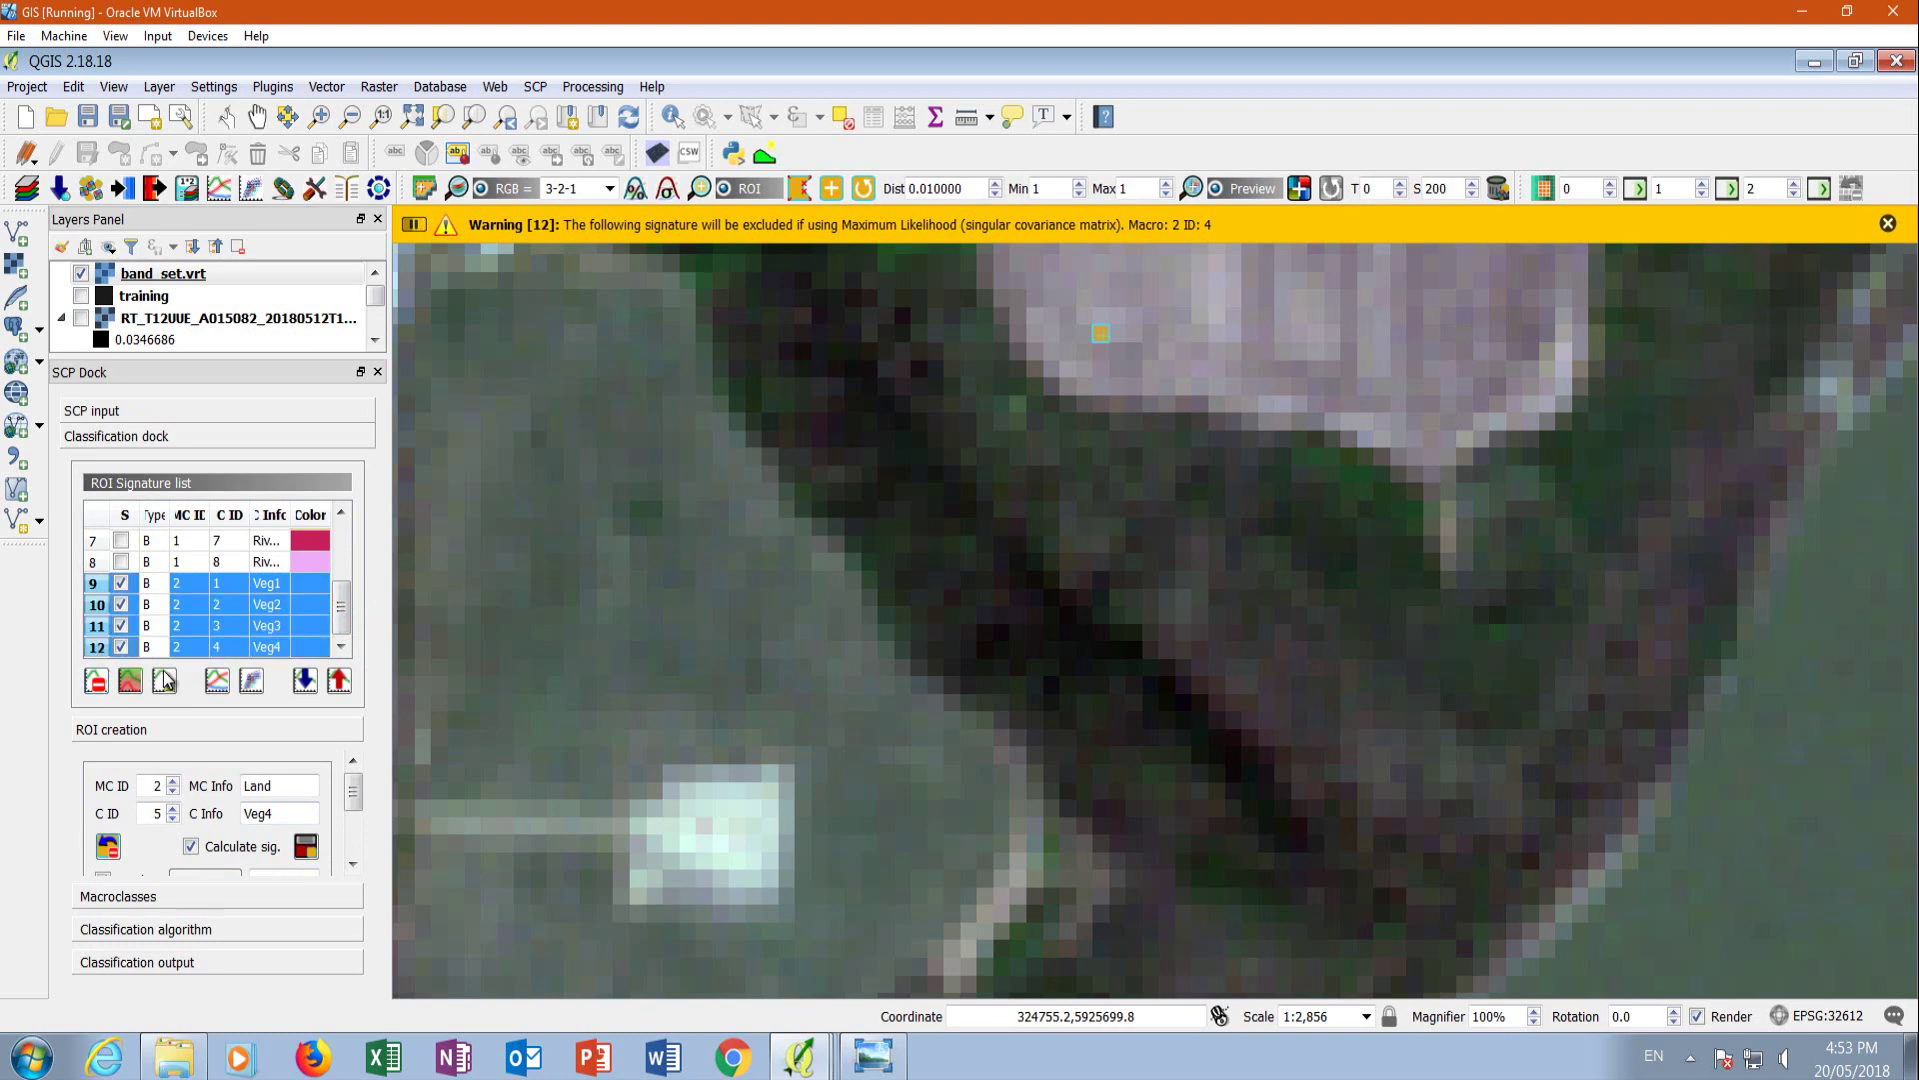
pyautogui.click(215, 681)
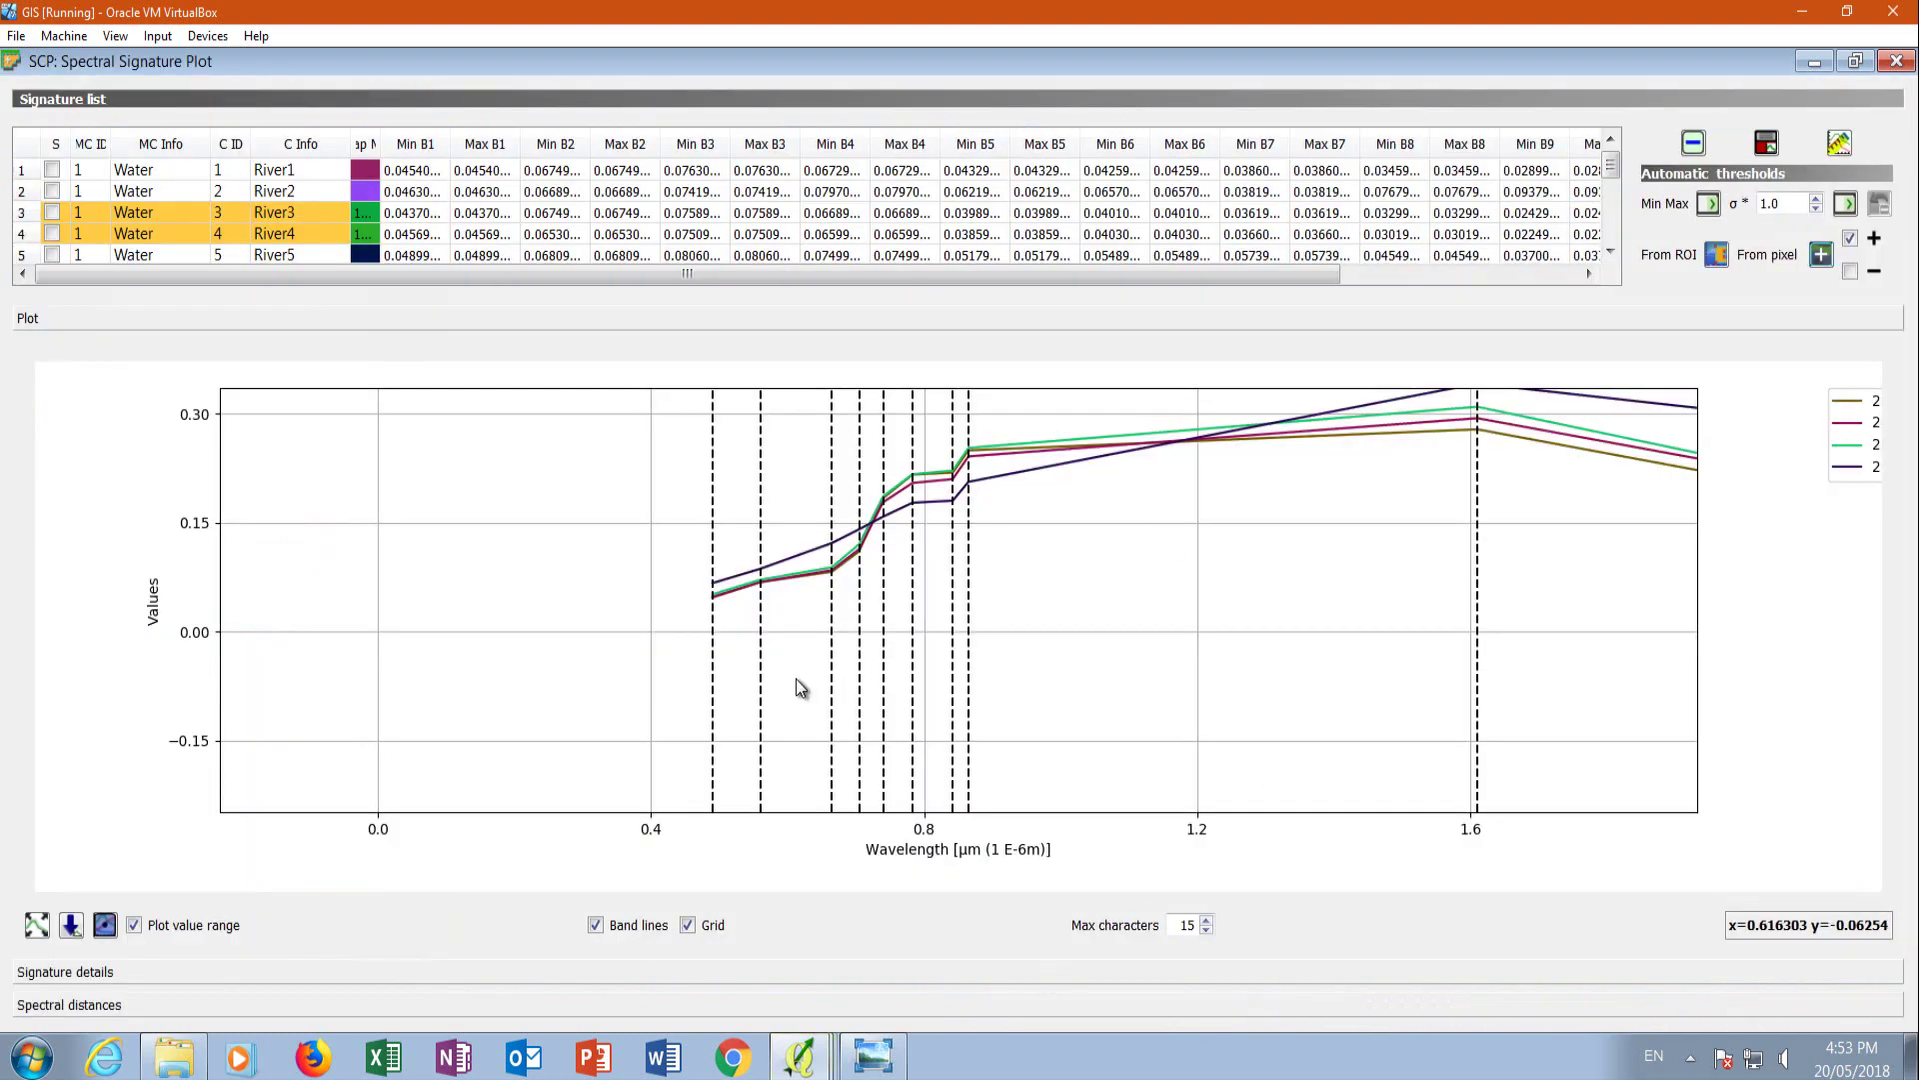
pyautogui.scroll(-1, 1099, 520)
pyautogui.scroll(2, 1054, 490)
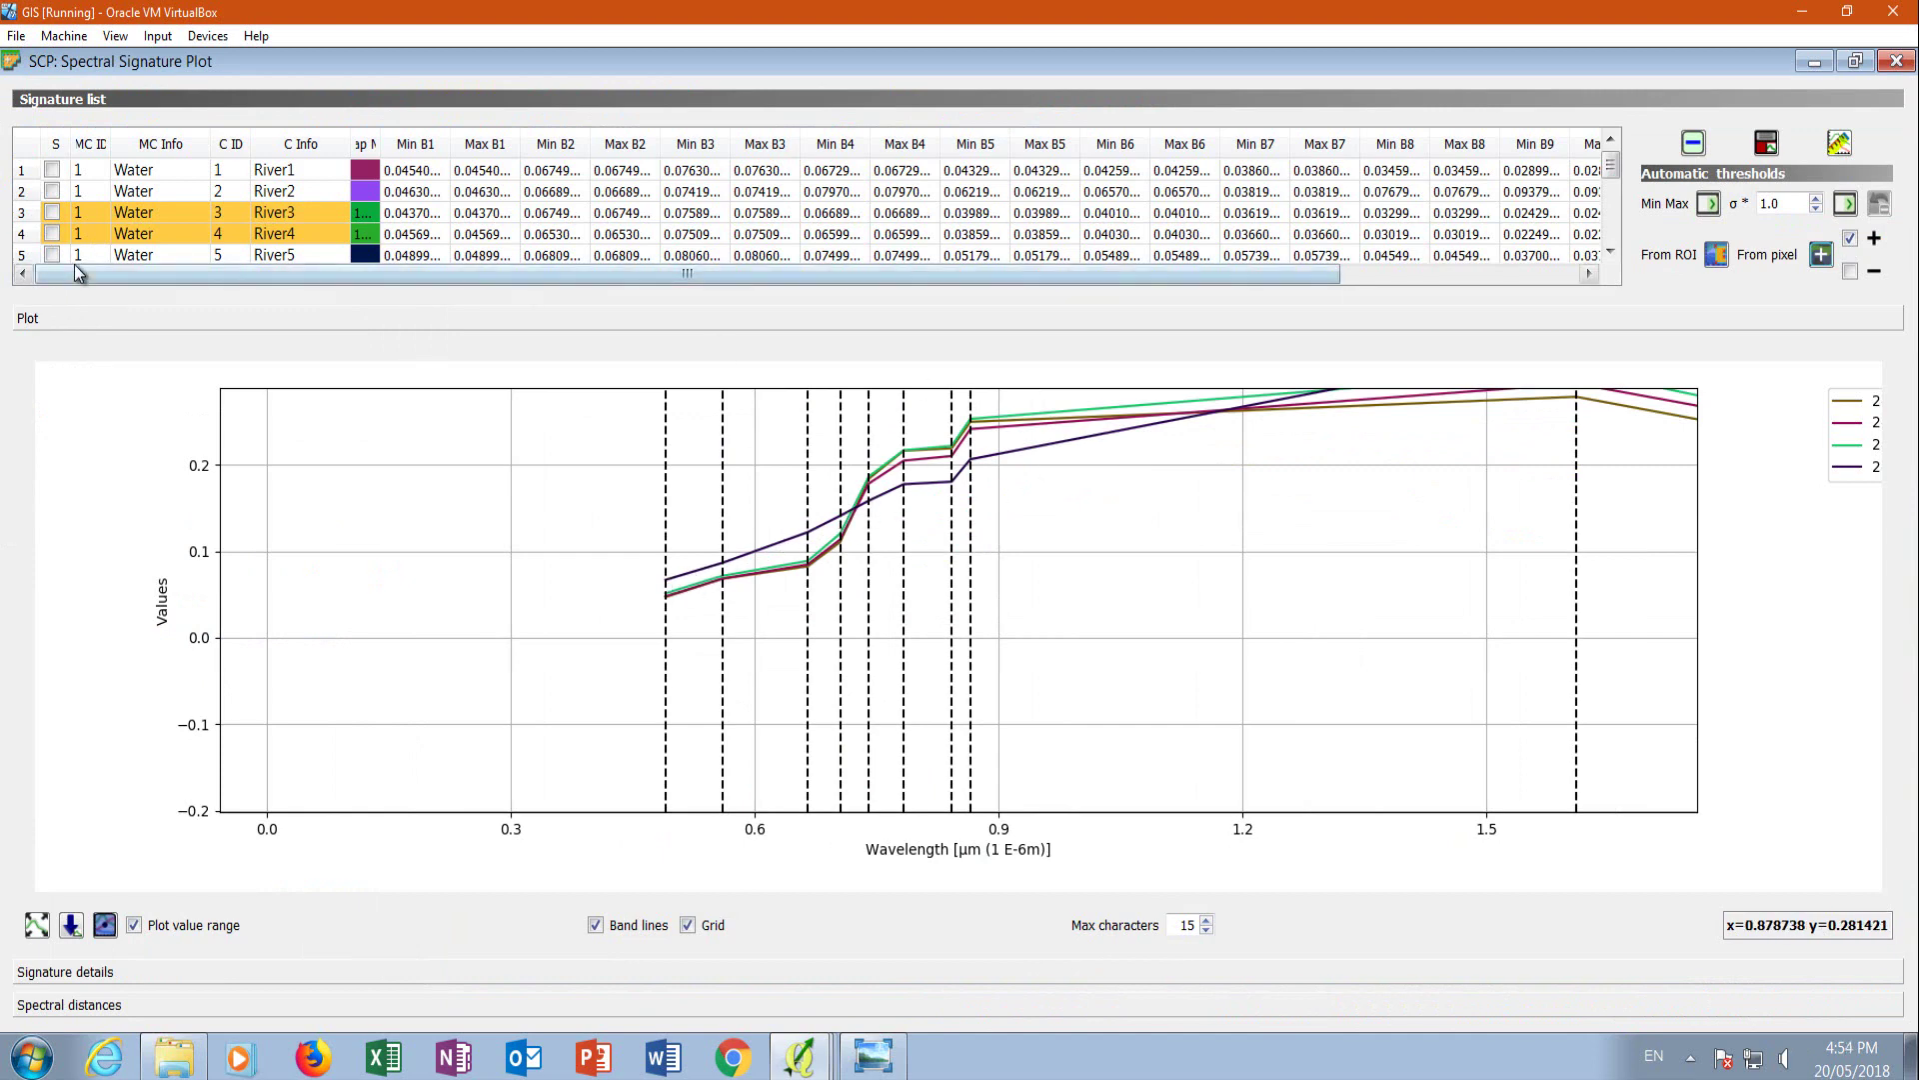
pyautogui.click(1610, 251)
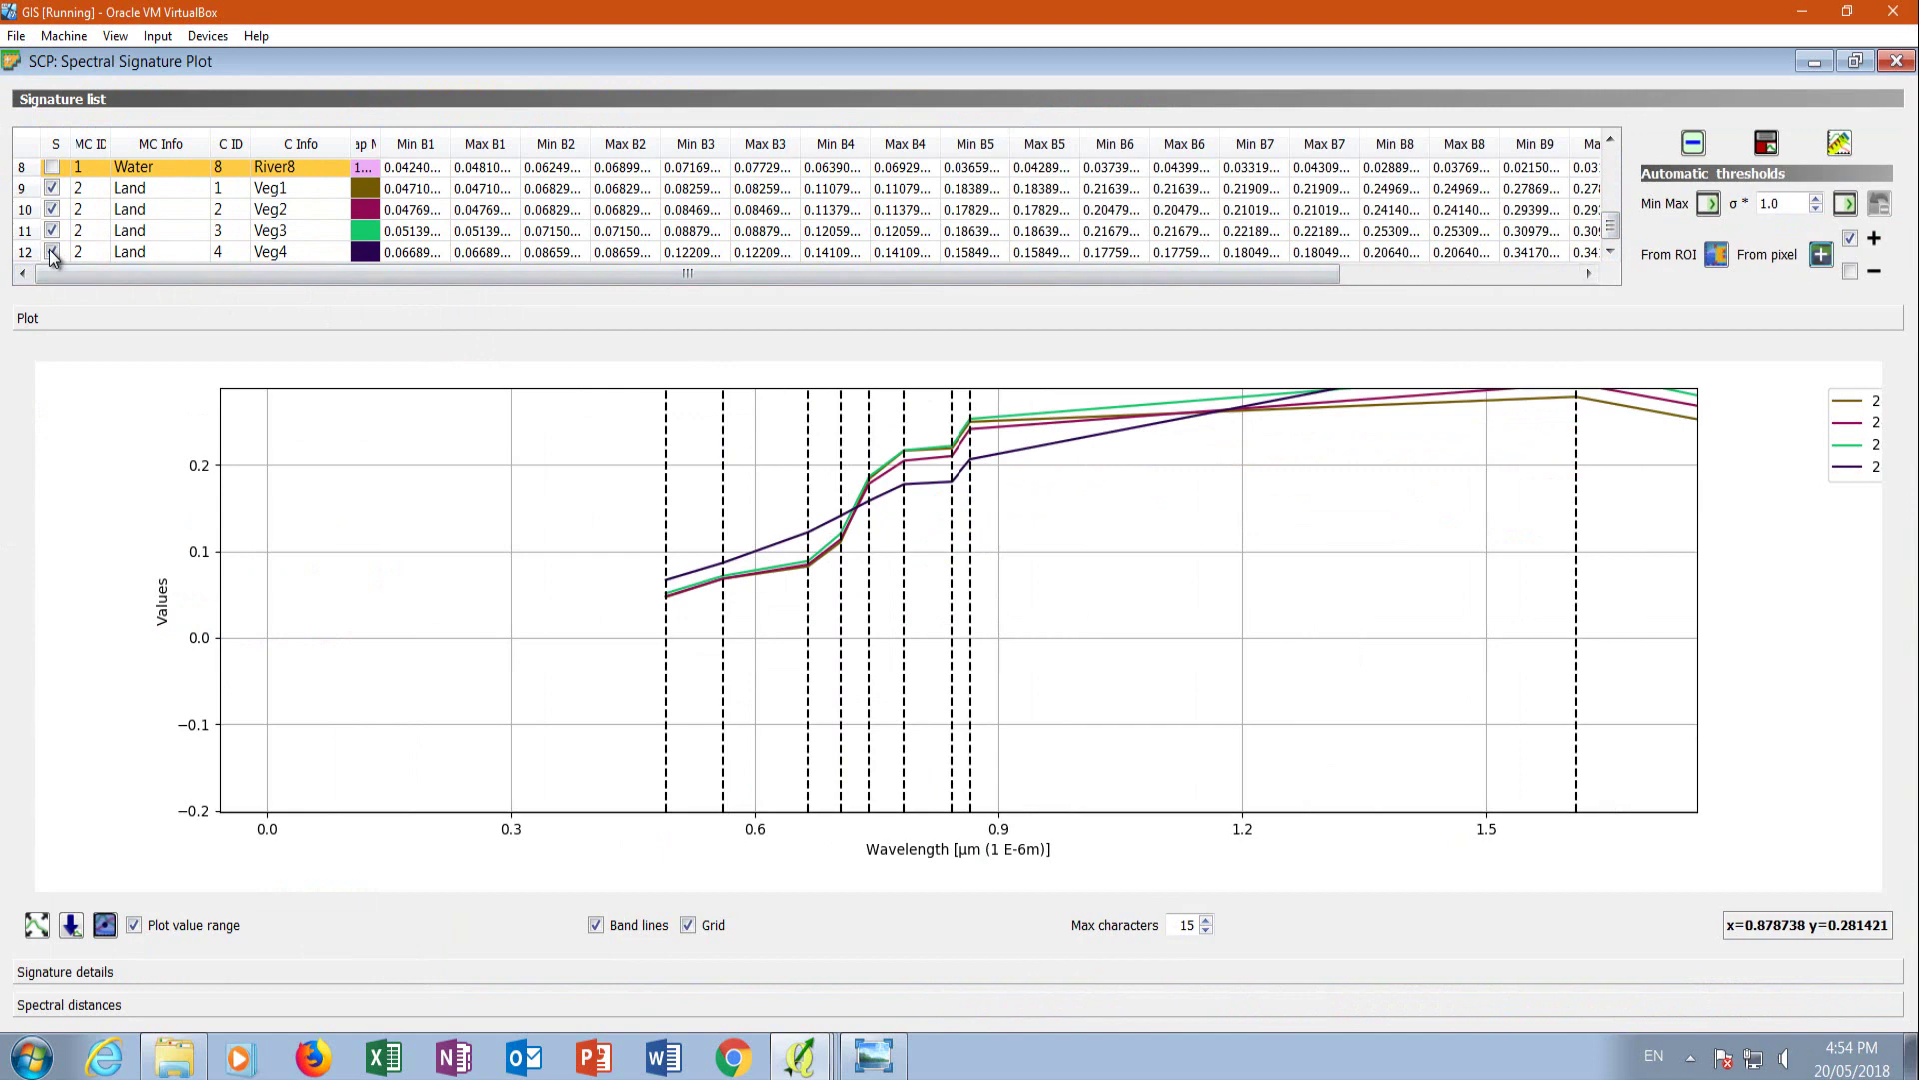
pyautogui.scroll(-1, 1043, 630)
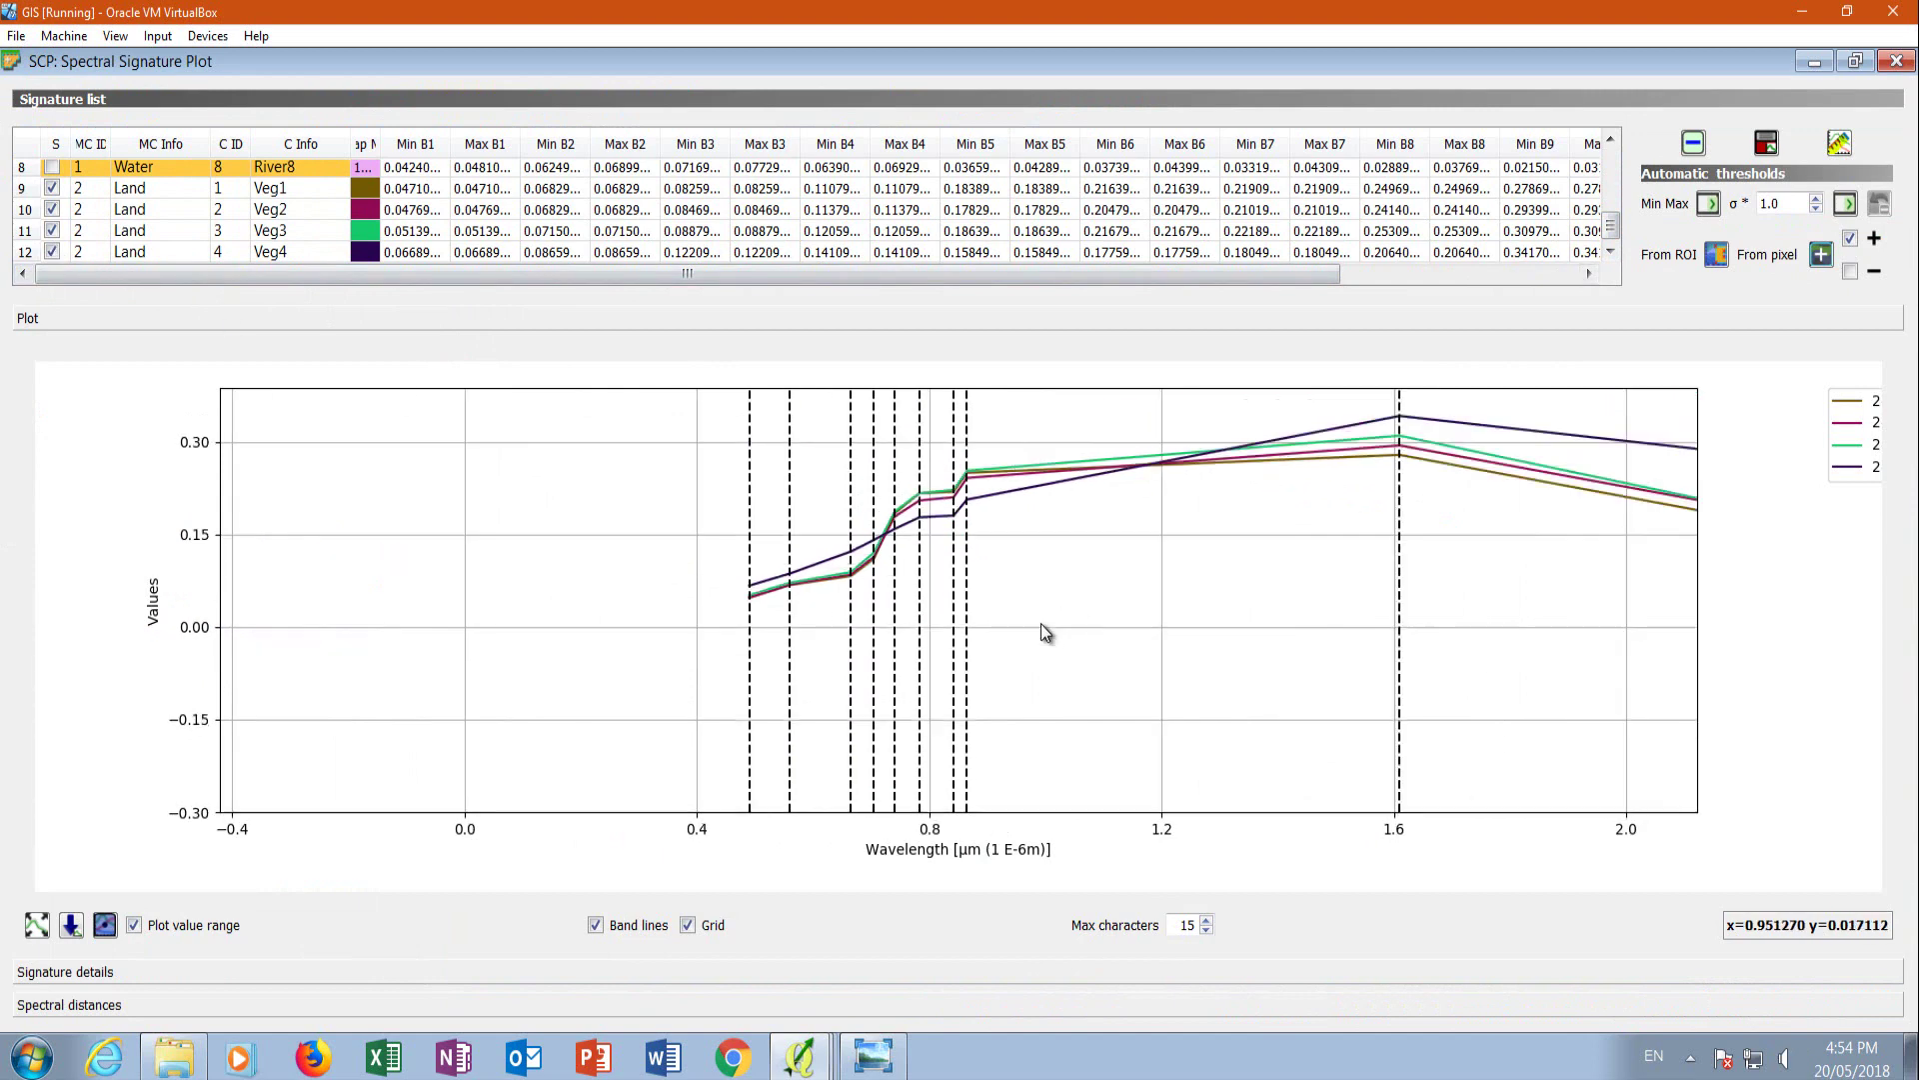
pyautogui.moveTo(1094, 478); pyautogui.dragTo(855, 603)
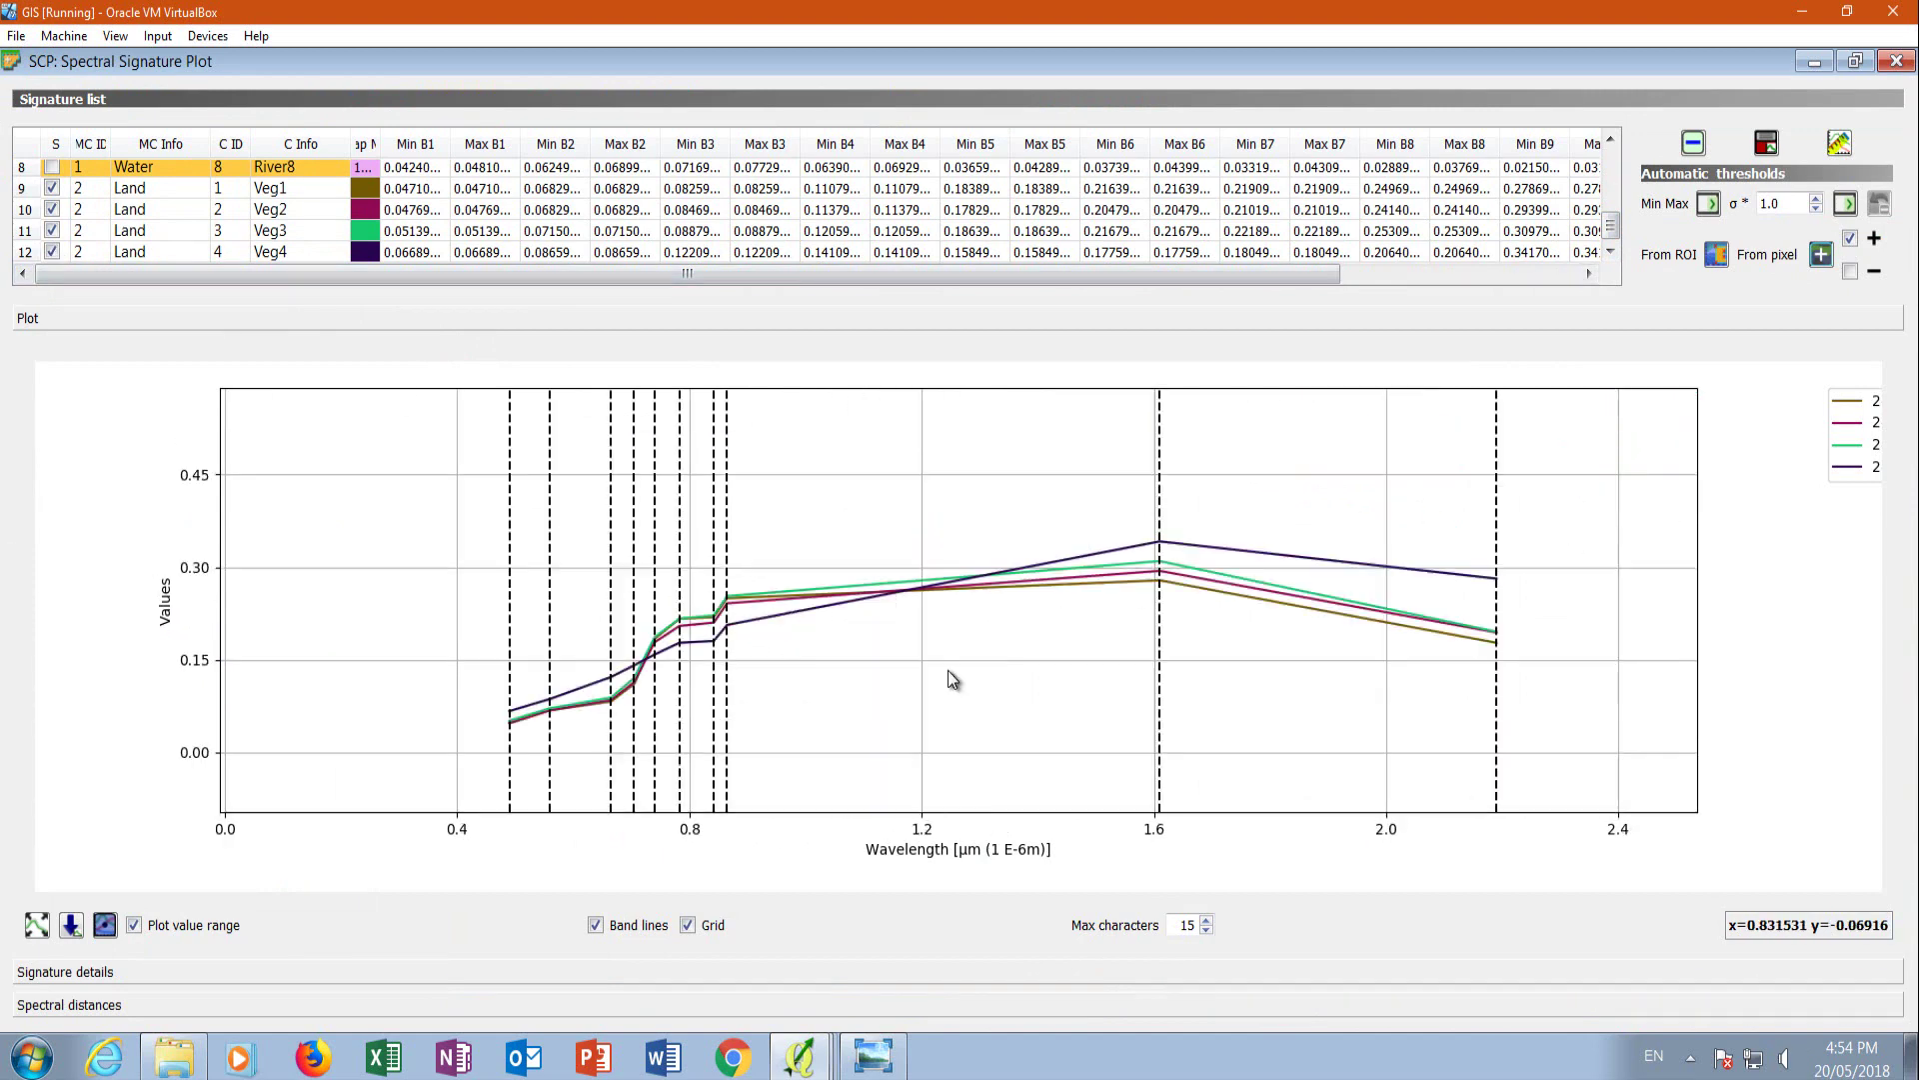
# Toggle the Veg4 curve off and on to tell it apart from the other vegetation curves.
pyautogui.click(46, 253)
pyautogui.click(46, 253)
pyautogui.click(44, 250)
pyautogui.click(44, 250)
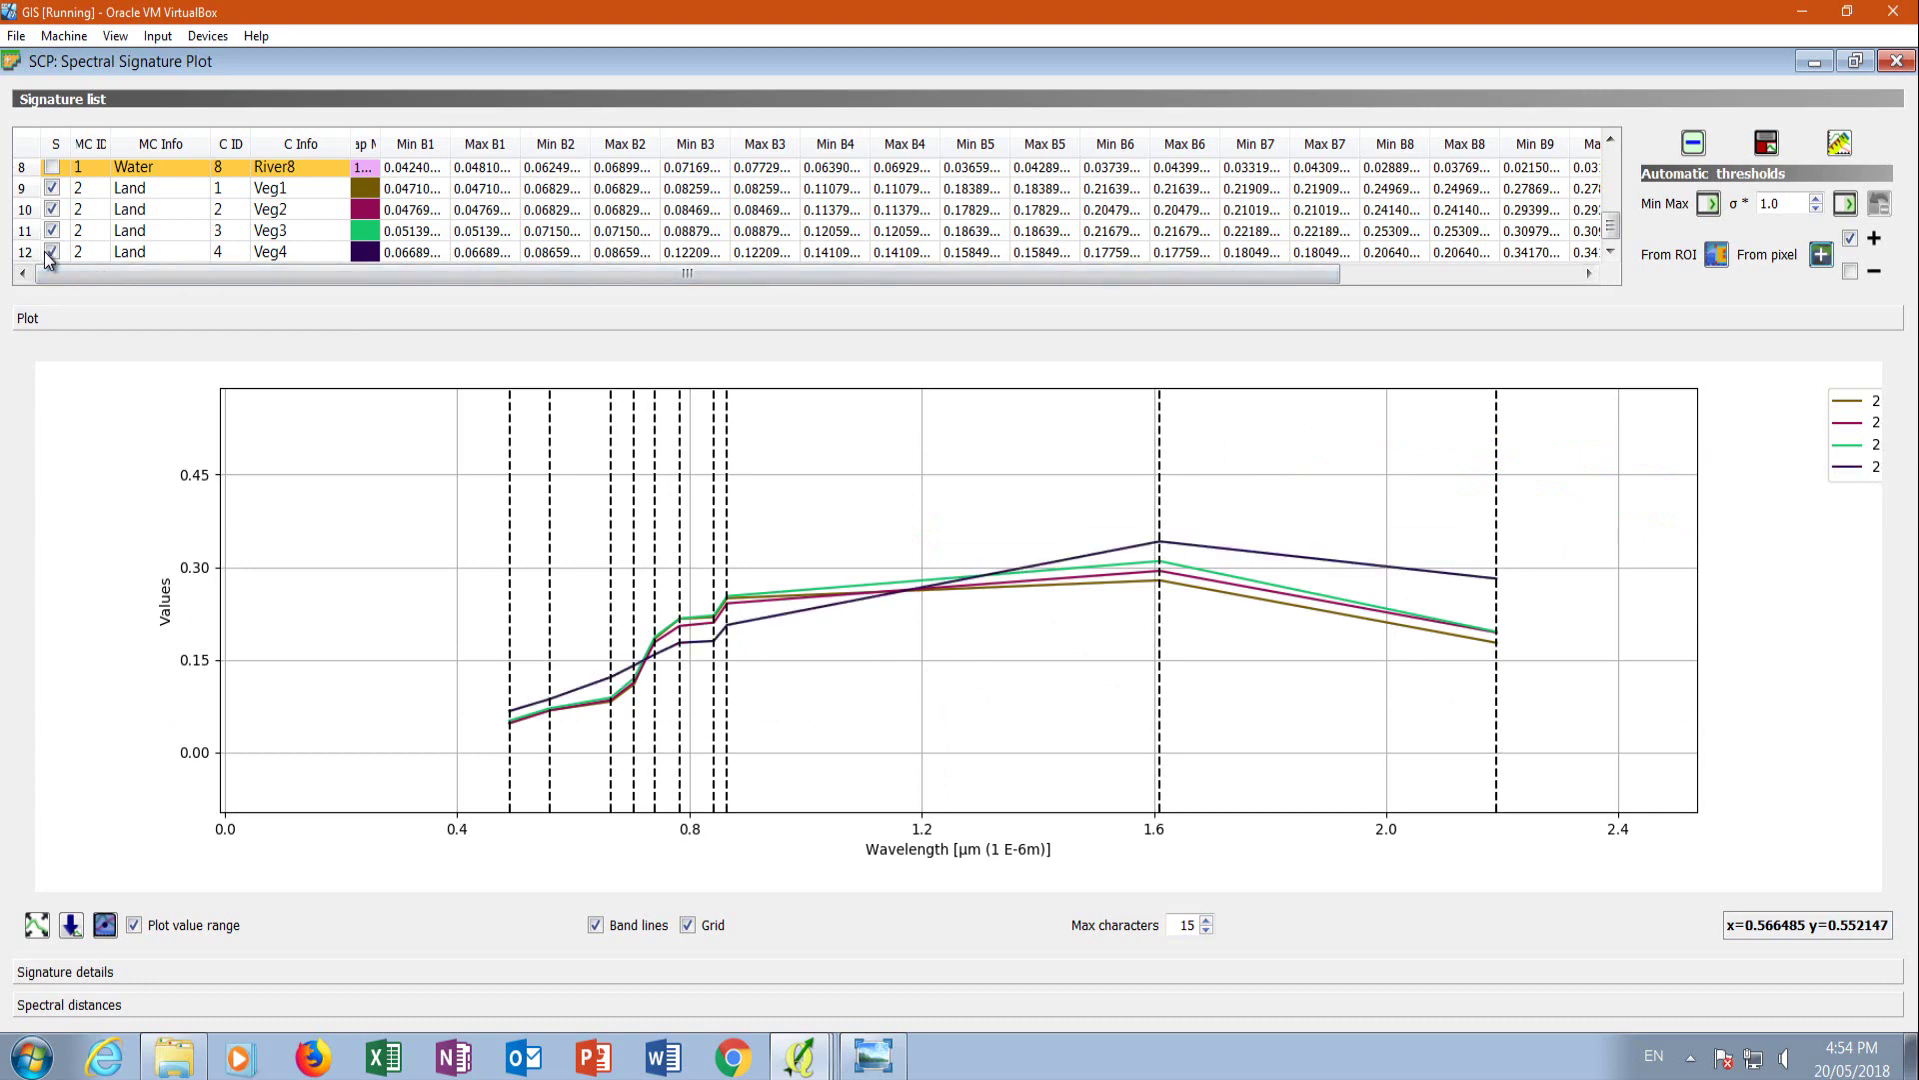
# Create an ROI in the dark wooded strip between the two fields, set C Info to Veg5, and save it with its signature.
pyautogui.click(800, 1055)
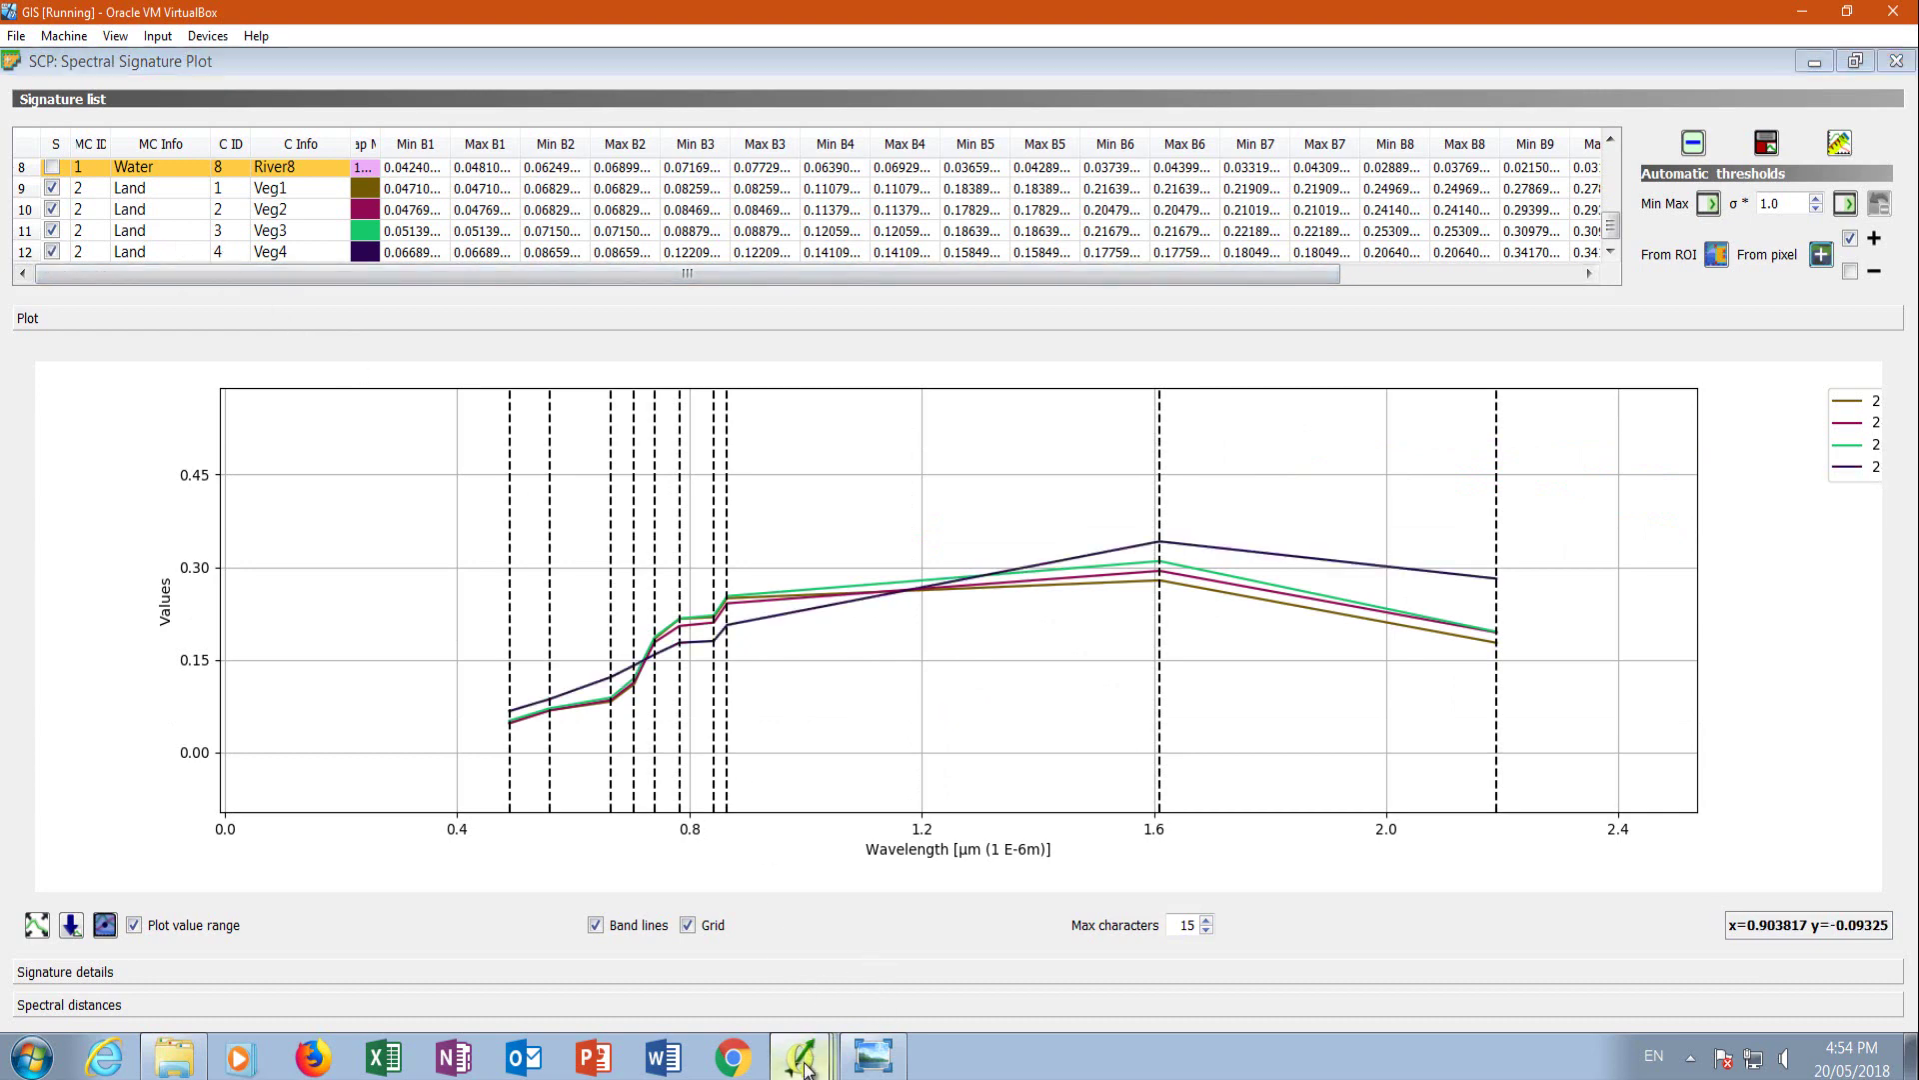
pyautogui.click(741, 926)
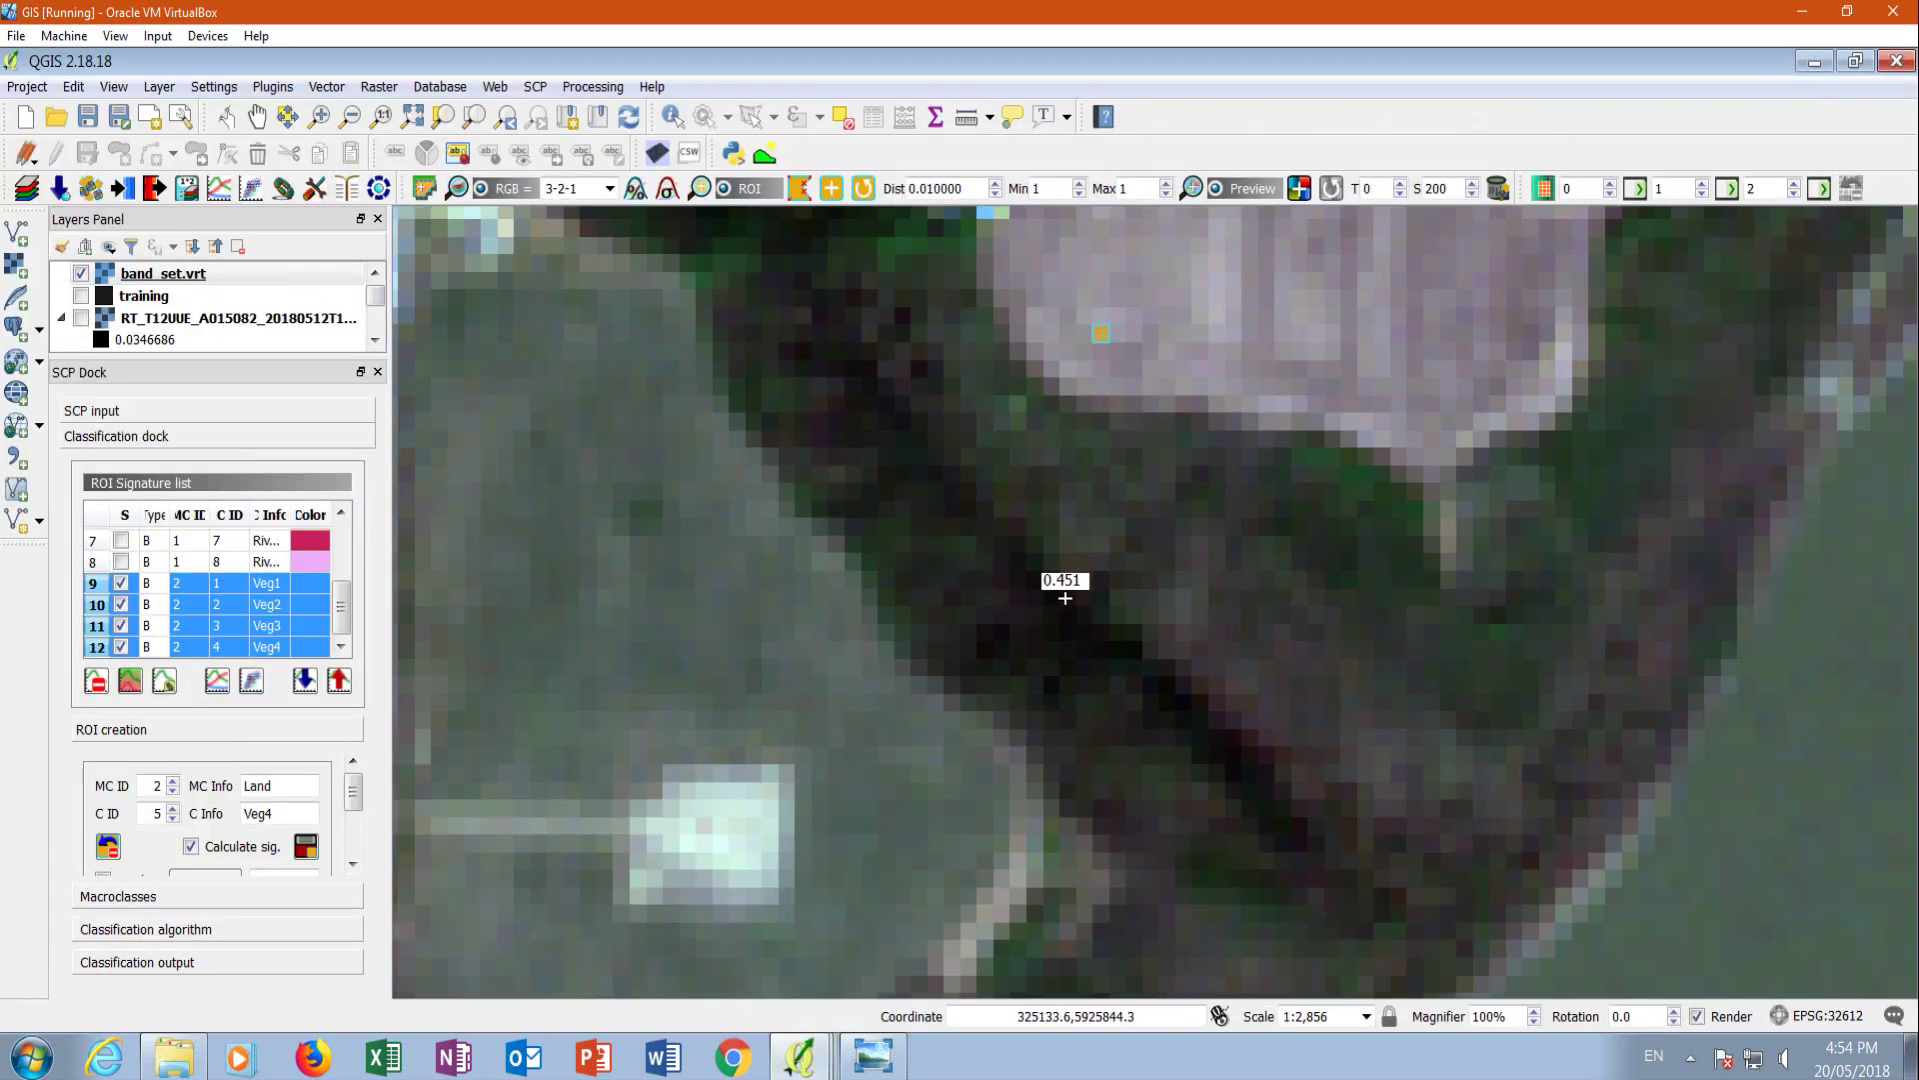
pyautogui.click(1037, 607)
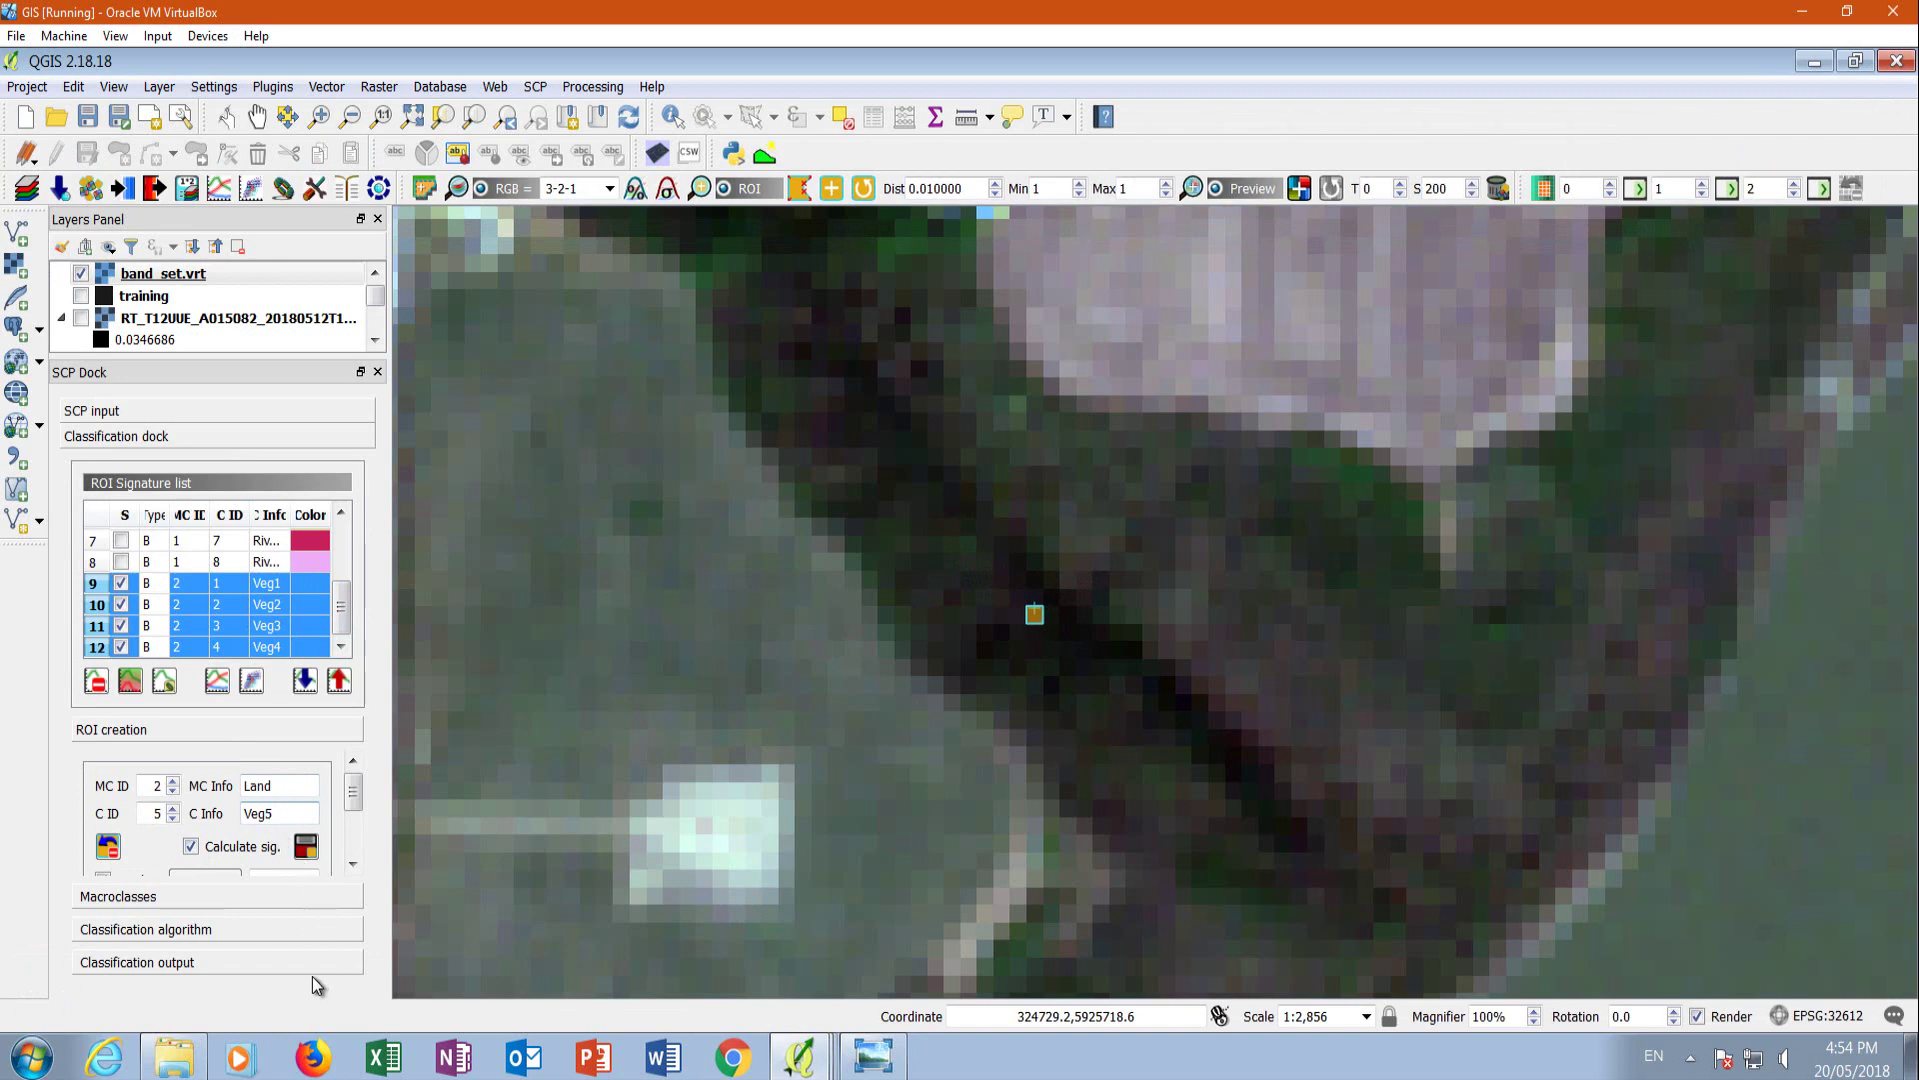
pyautogui.click(304, 850)
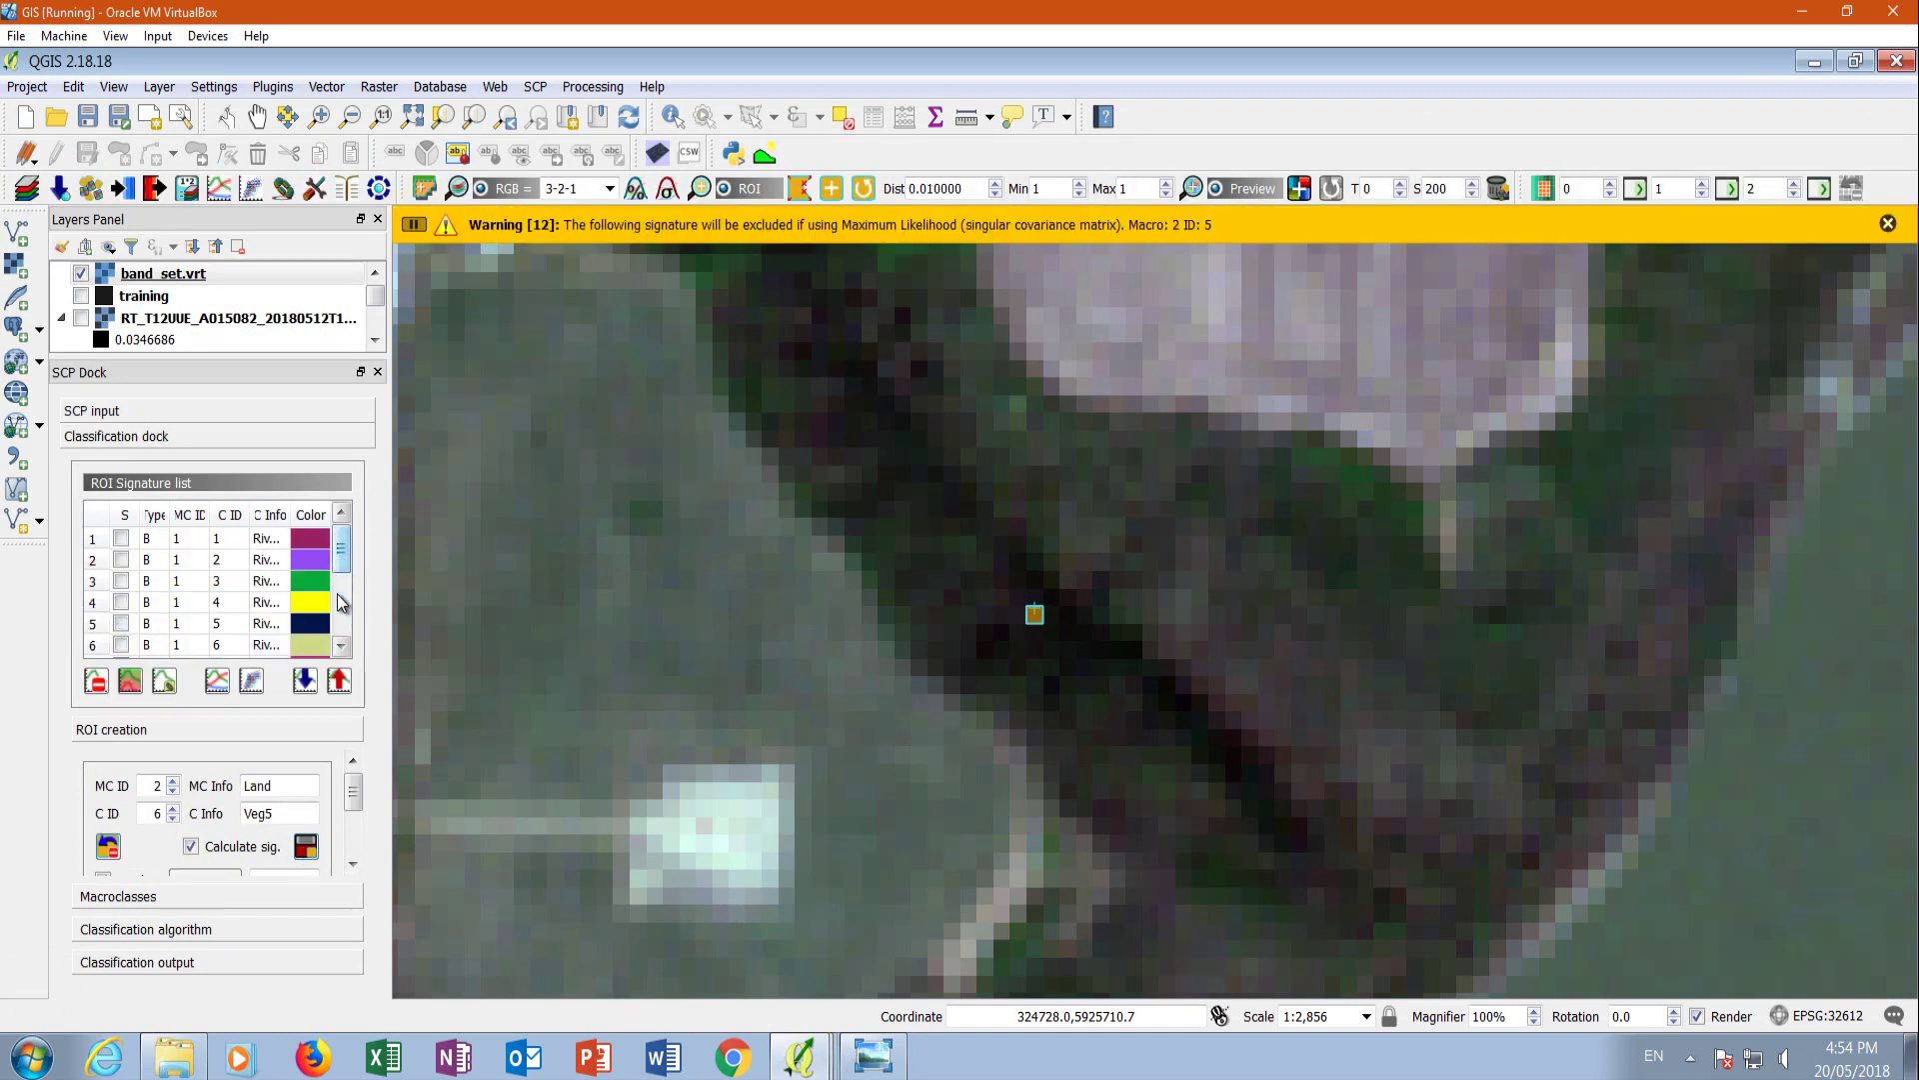
# Add the Veg1 to Veg5 signatures from the ROI signature list to the spectral signature plot.
pyautogui.scroll(-3, 343, 583)
pyautogui.click(93, 565)
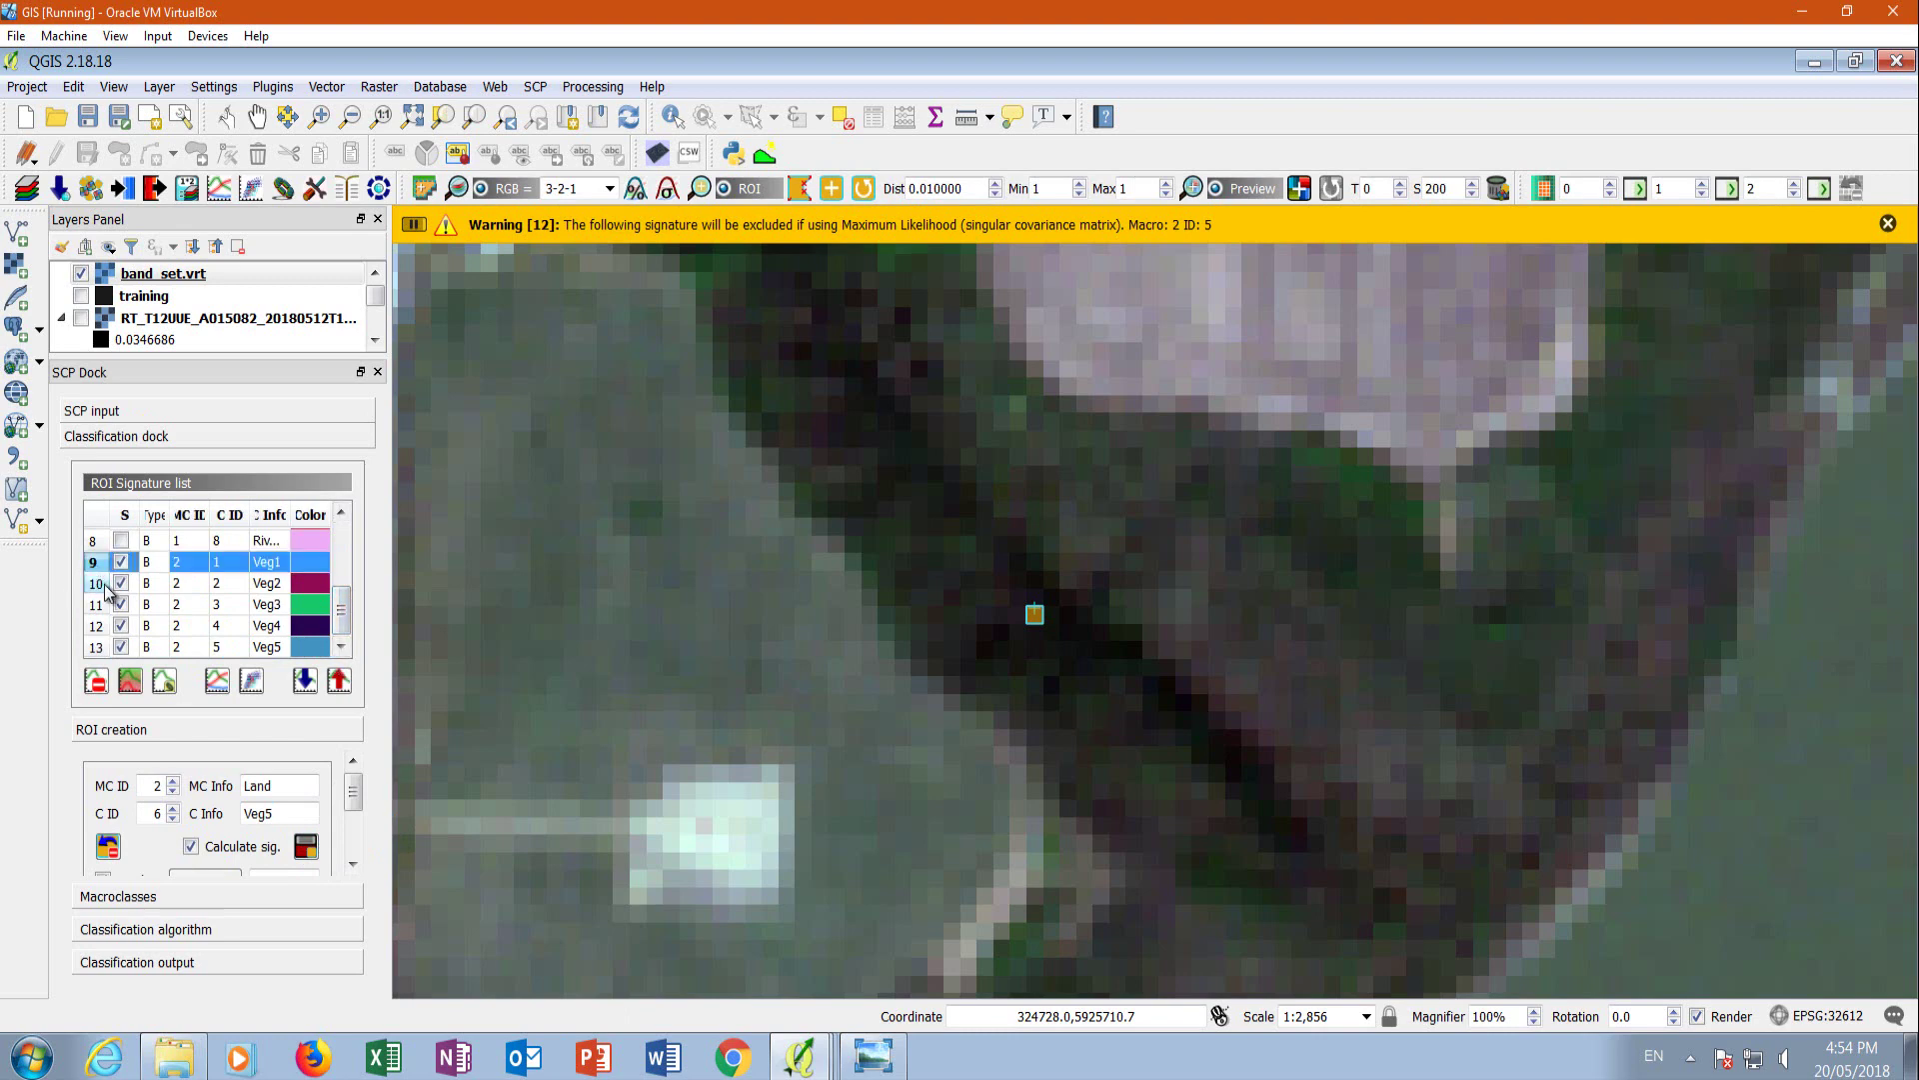
pyautogui.keyDown('shift'); pyautogui.click(96, 648); pyautogui.keyUp('shift')
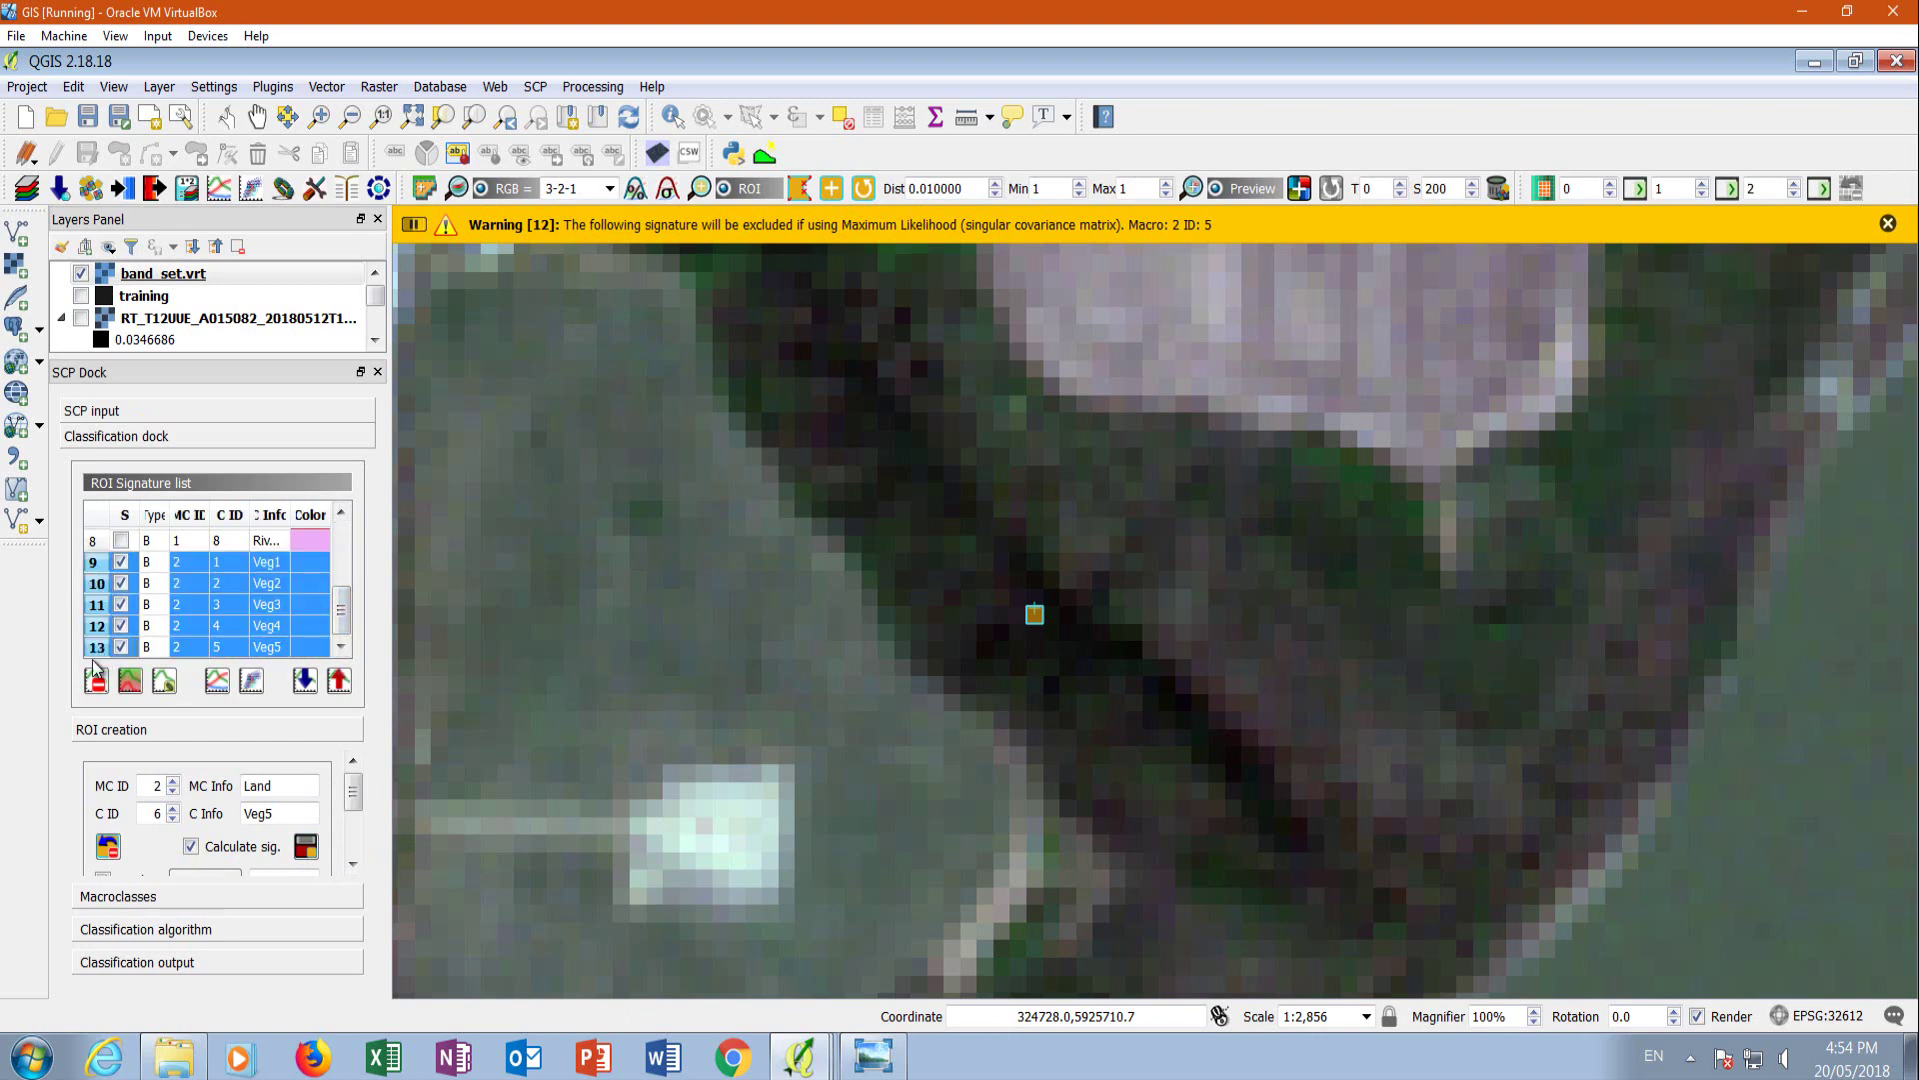
pyautogui.click(216, 681)
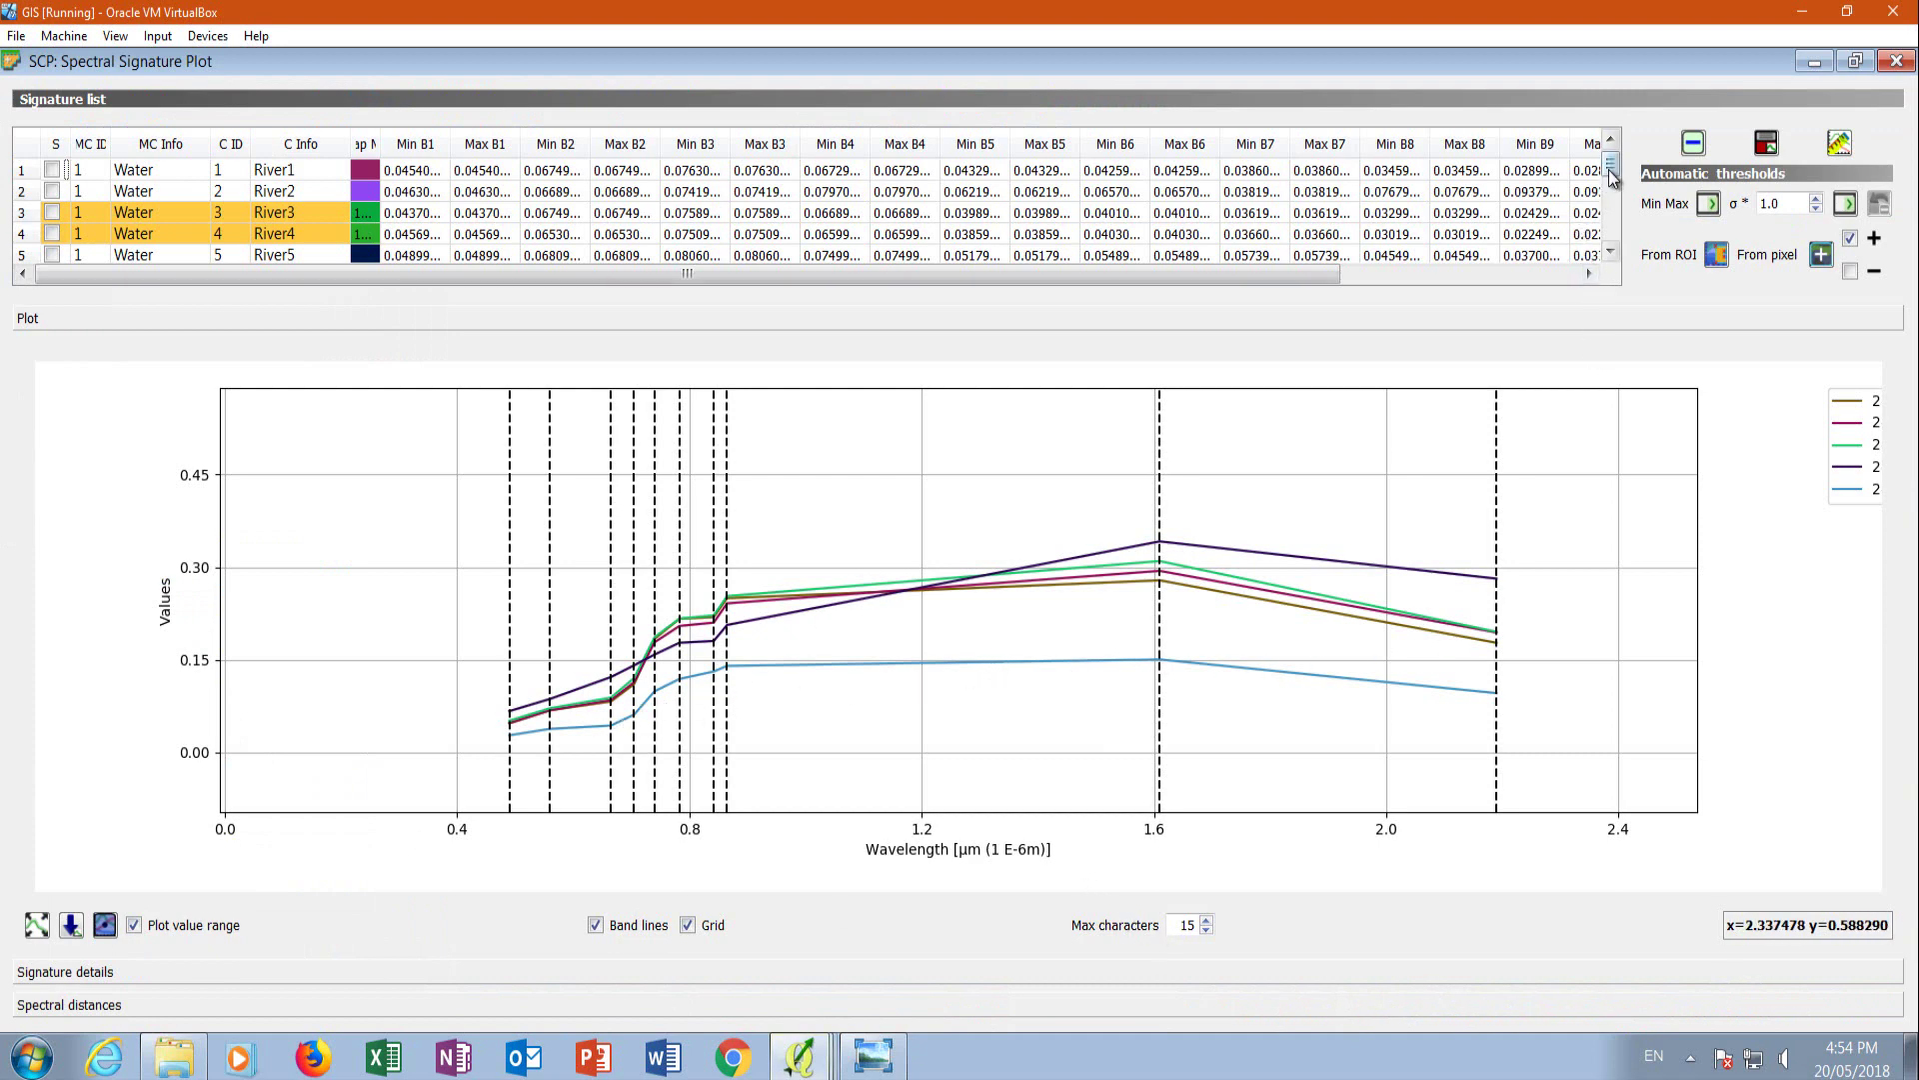
# Toggle the Veg5 curve off and on in the plot to tell it apart from the other vegetation curves.
pyautogui.click(1610, 203)
pyautogui.moveTo(1610, 203); pyautogui.dragTo(1612, 283)
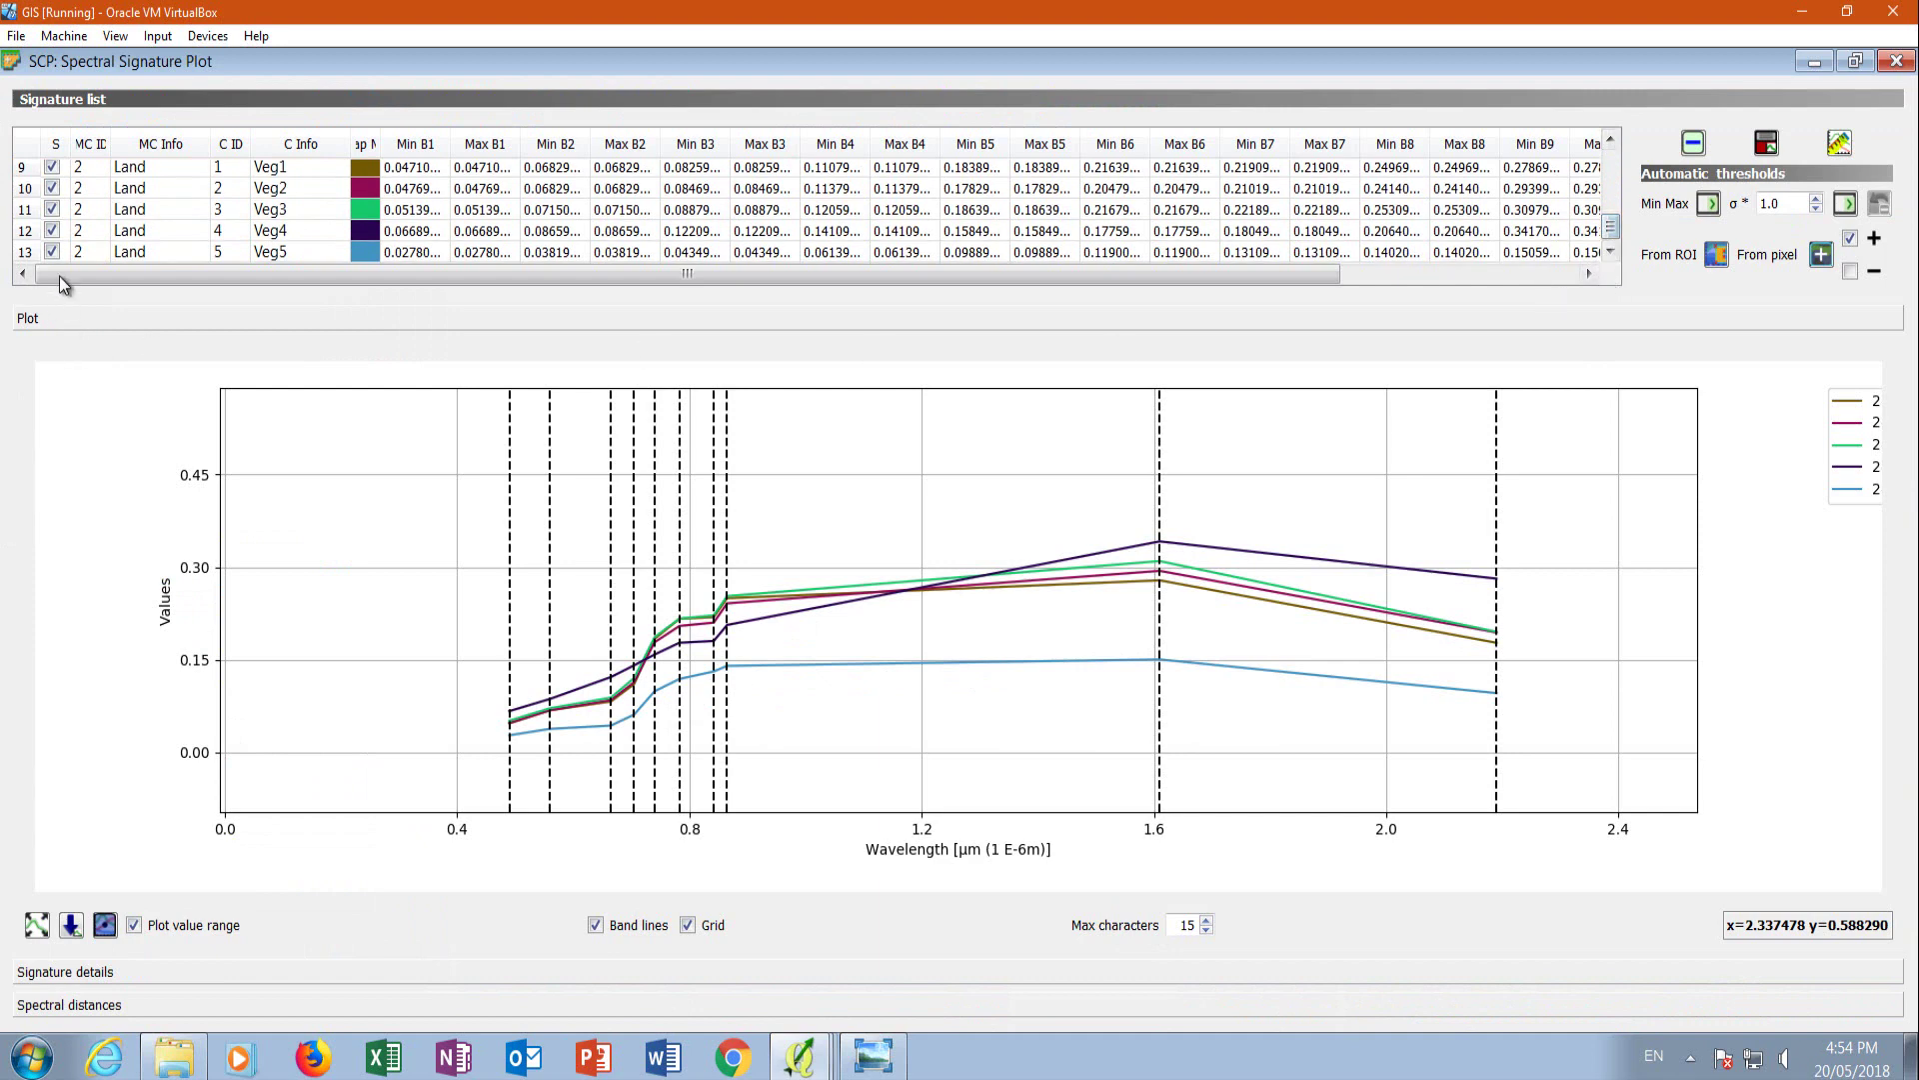
pyautogui.click(51, 251)
pyautogui.click(51, 252)
pyautogui.click(48, 253)
pyautogui.click(48, 253)
# Return to the QGIS map and check the bright square site against the area of investigation imagery in Google Earth Pro.
pyautogui.click(800, 1056)
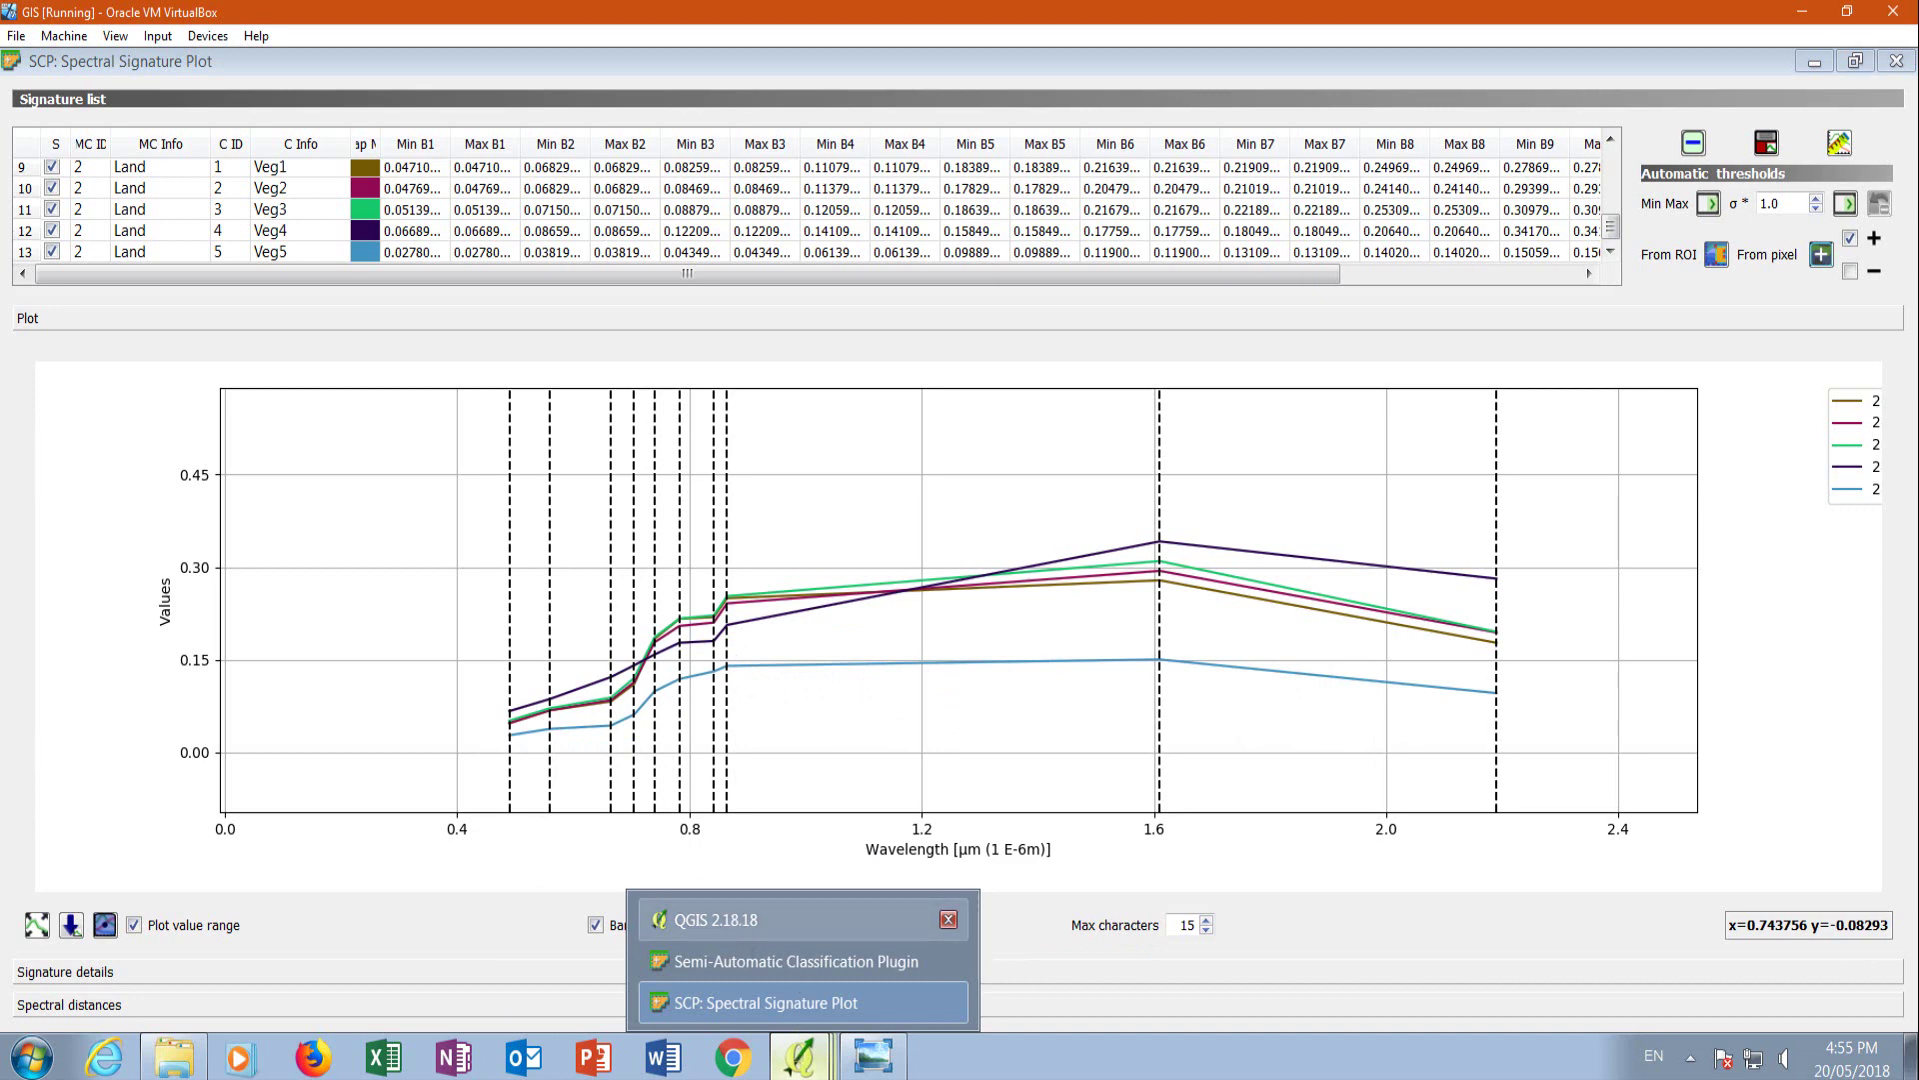
pyautogui.click(730, 916)
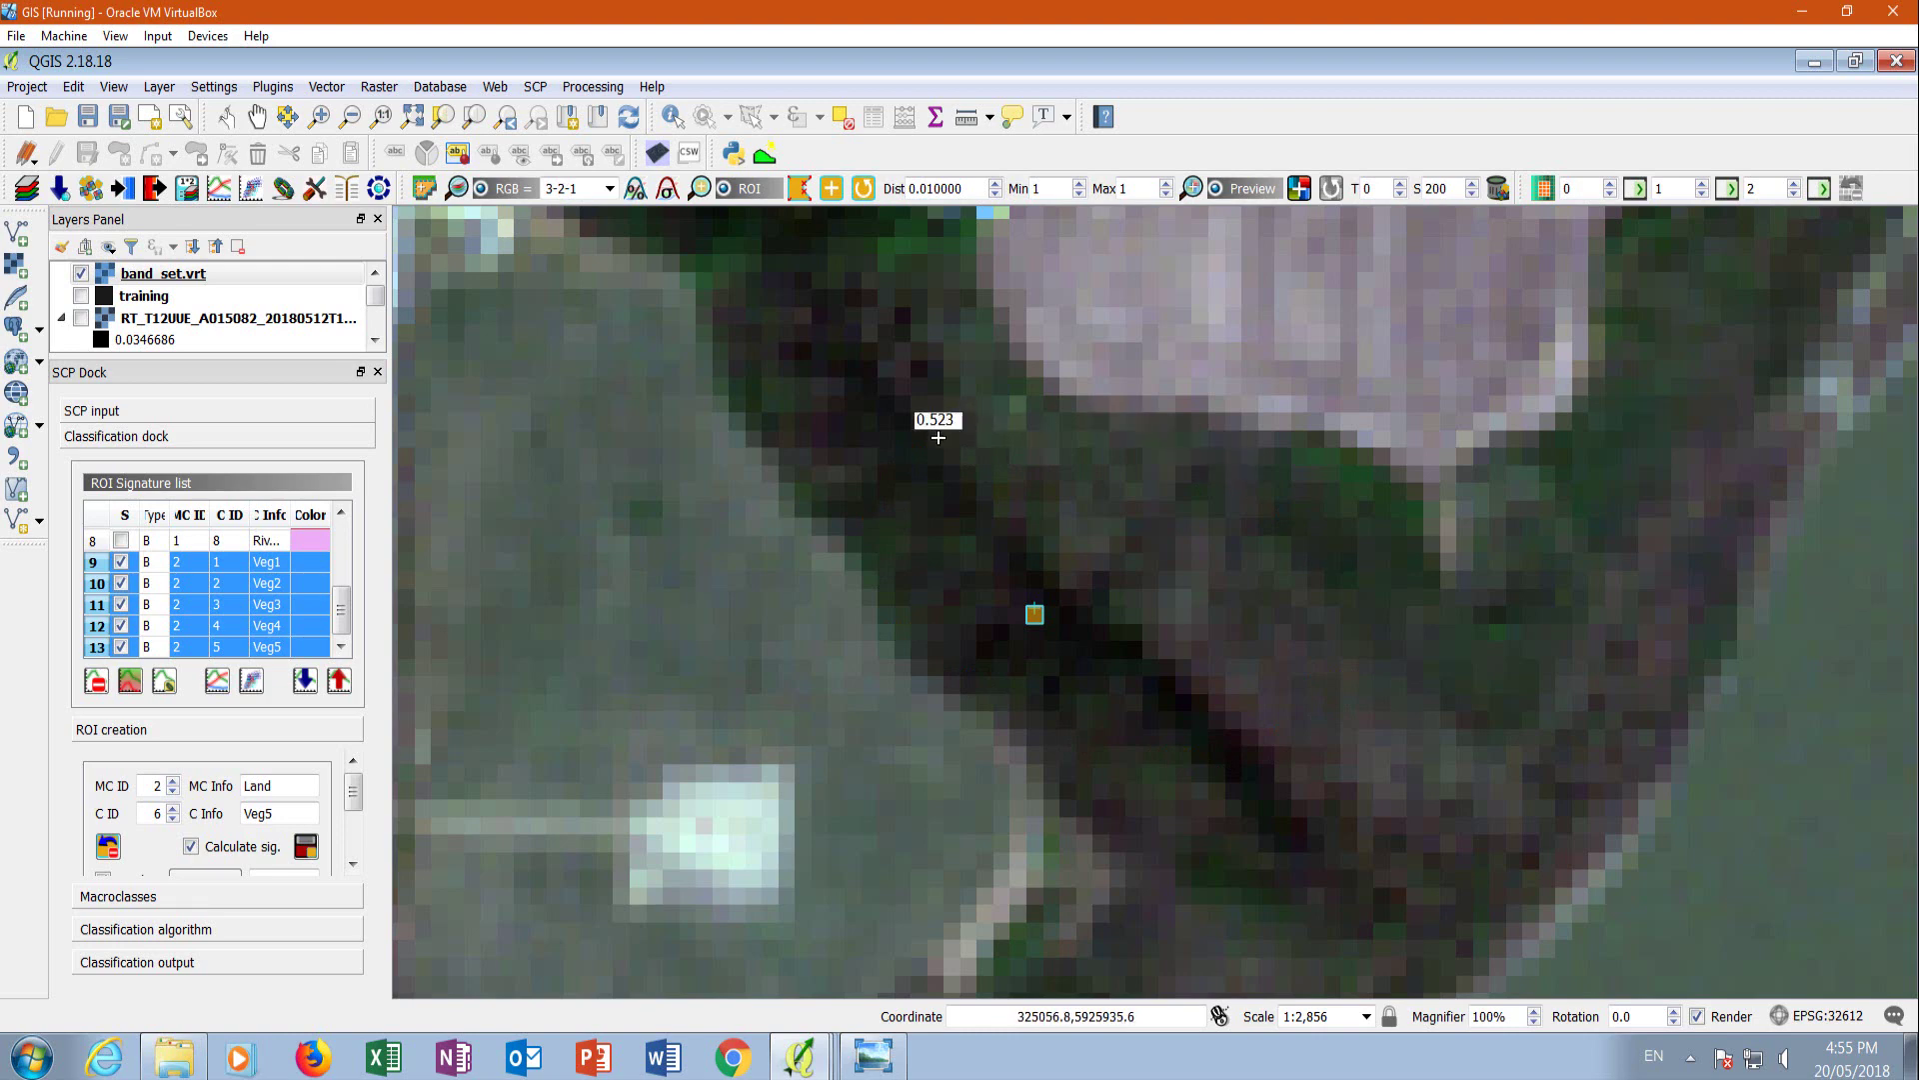
pyautogui.scroll(-1, 981, 634)
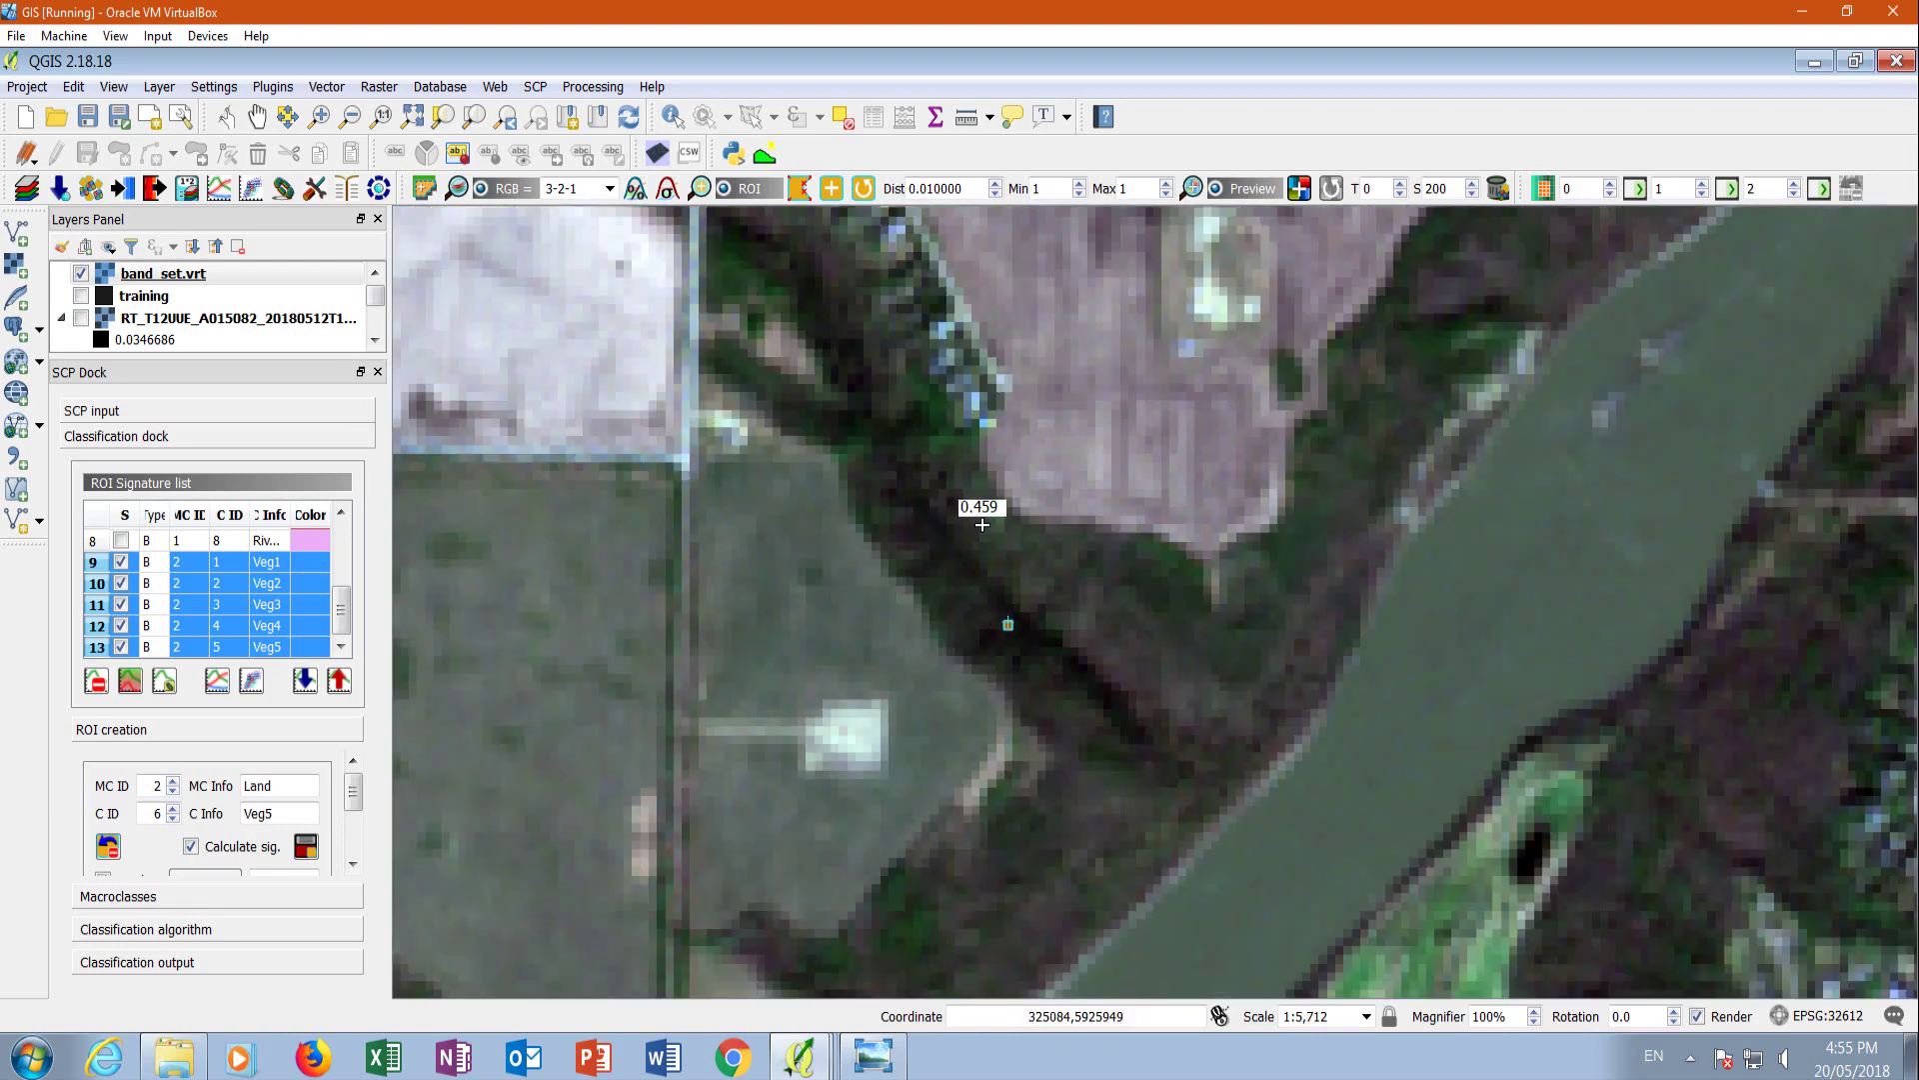
pyautogui.scroll(1, 841, 832)
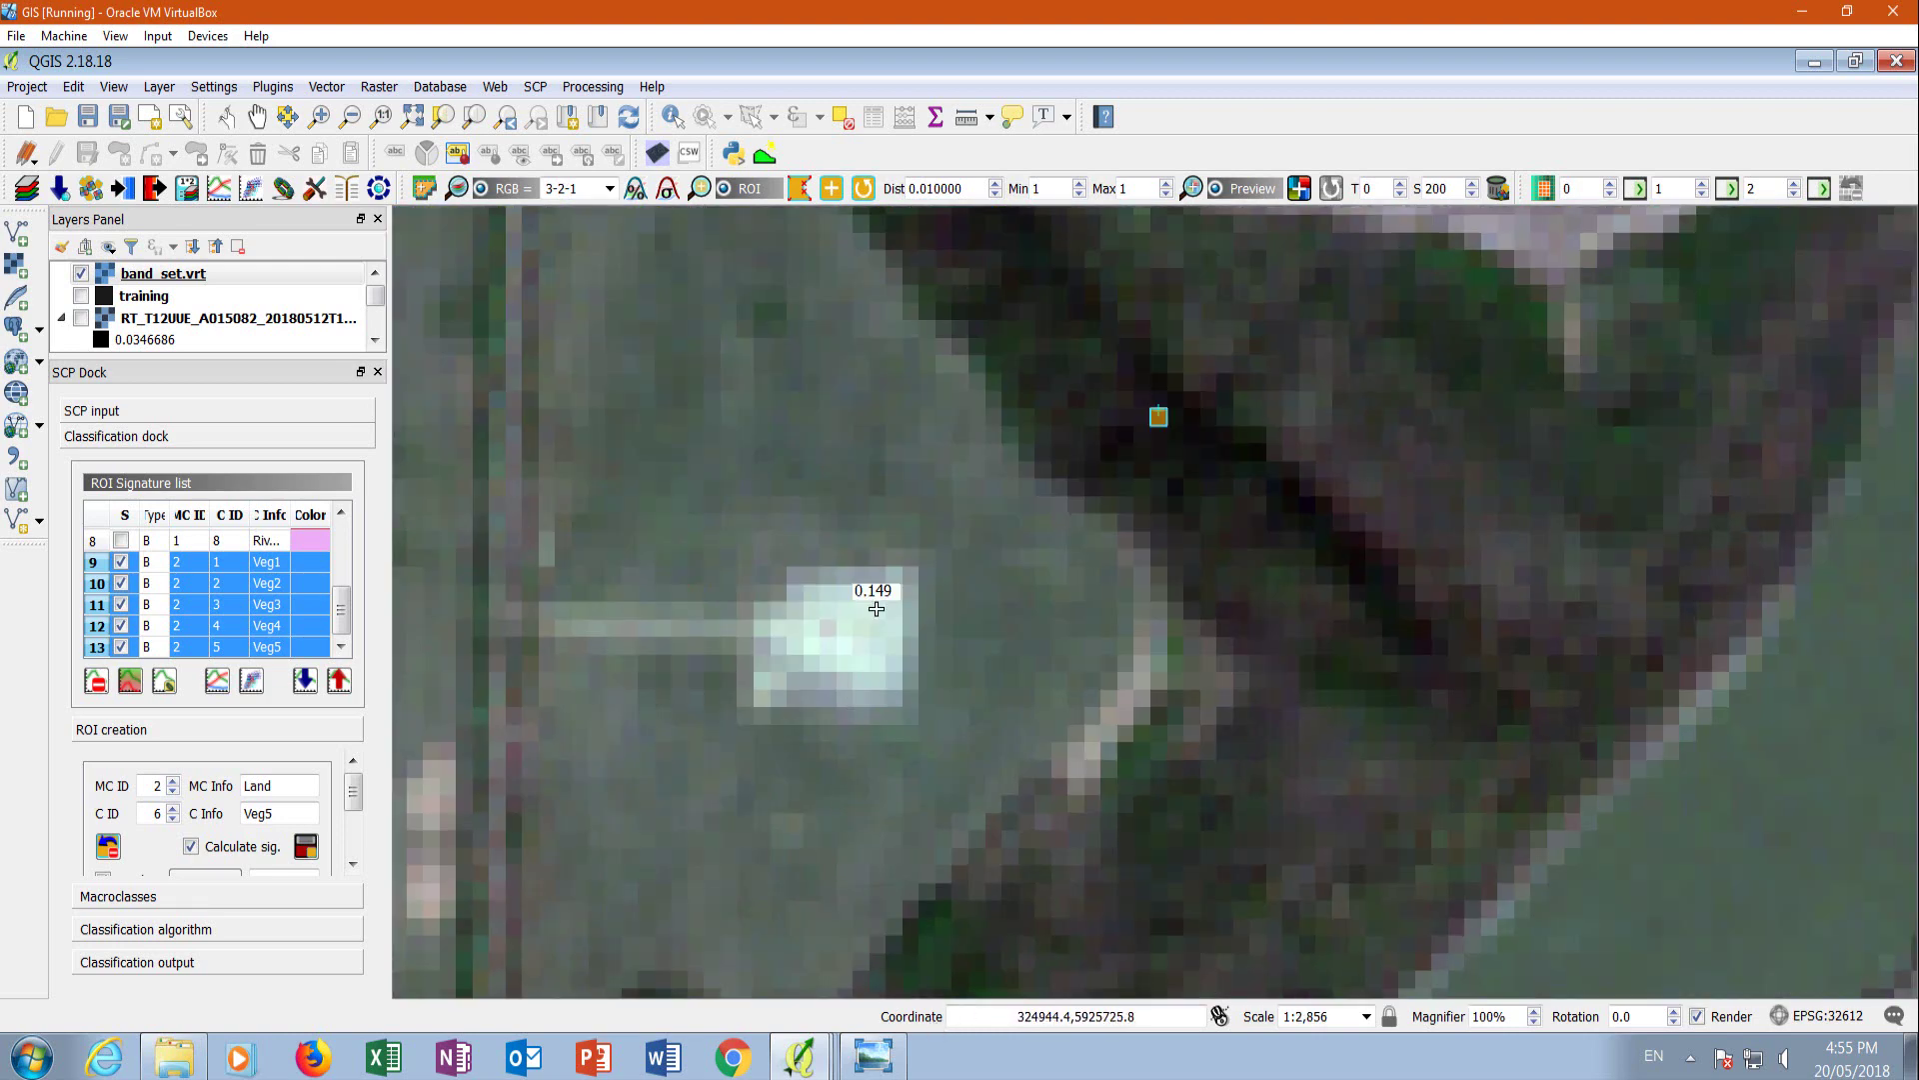
pyautogui.hotkey('alt', 'Tab')
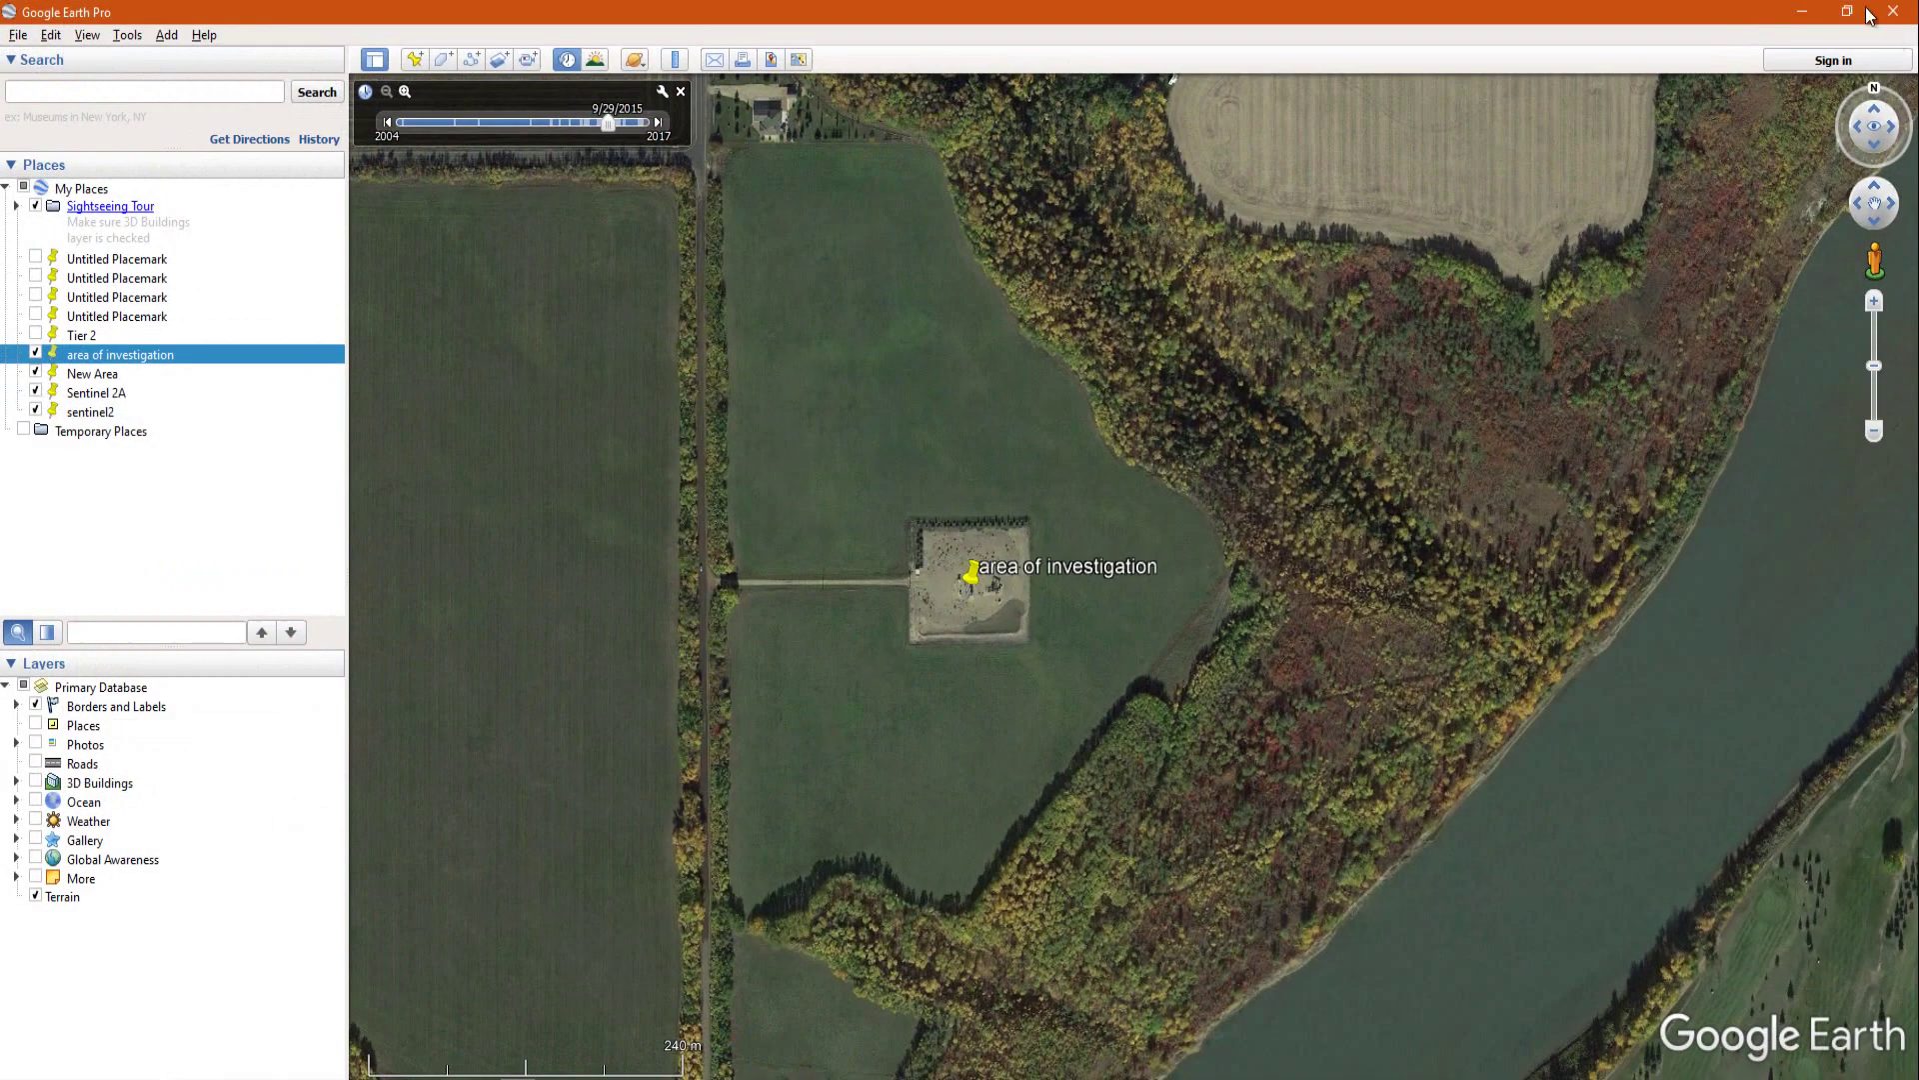
pyautogui.click(1802, 10)
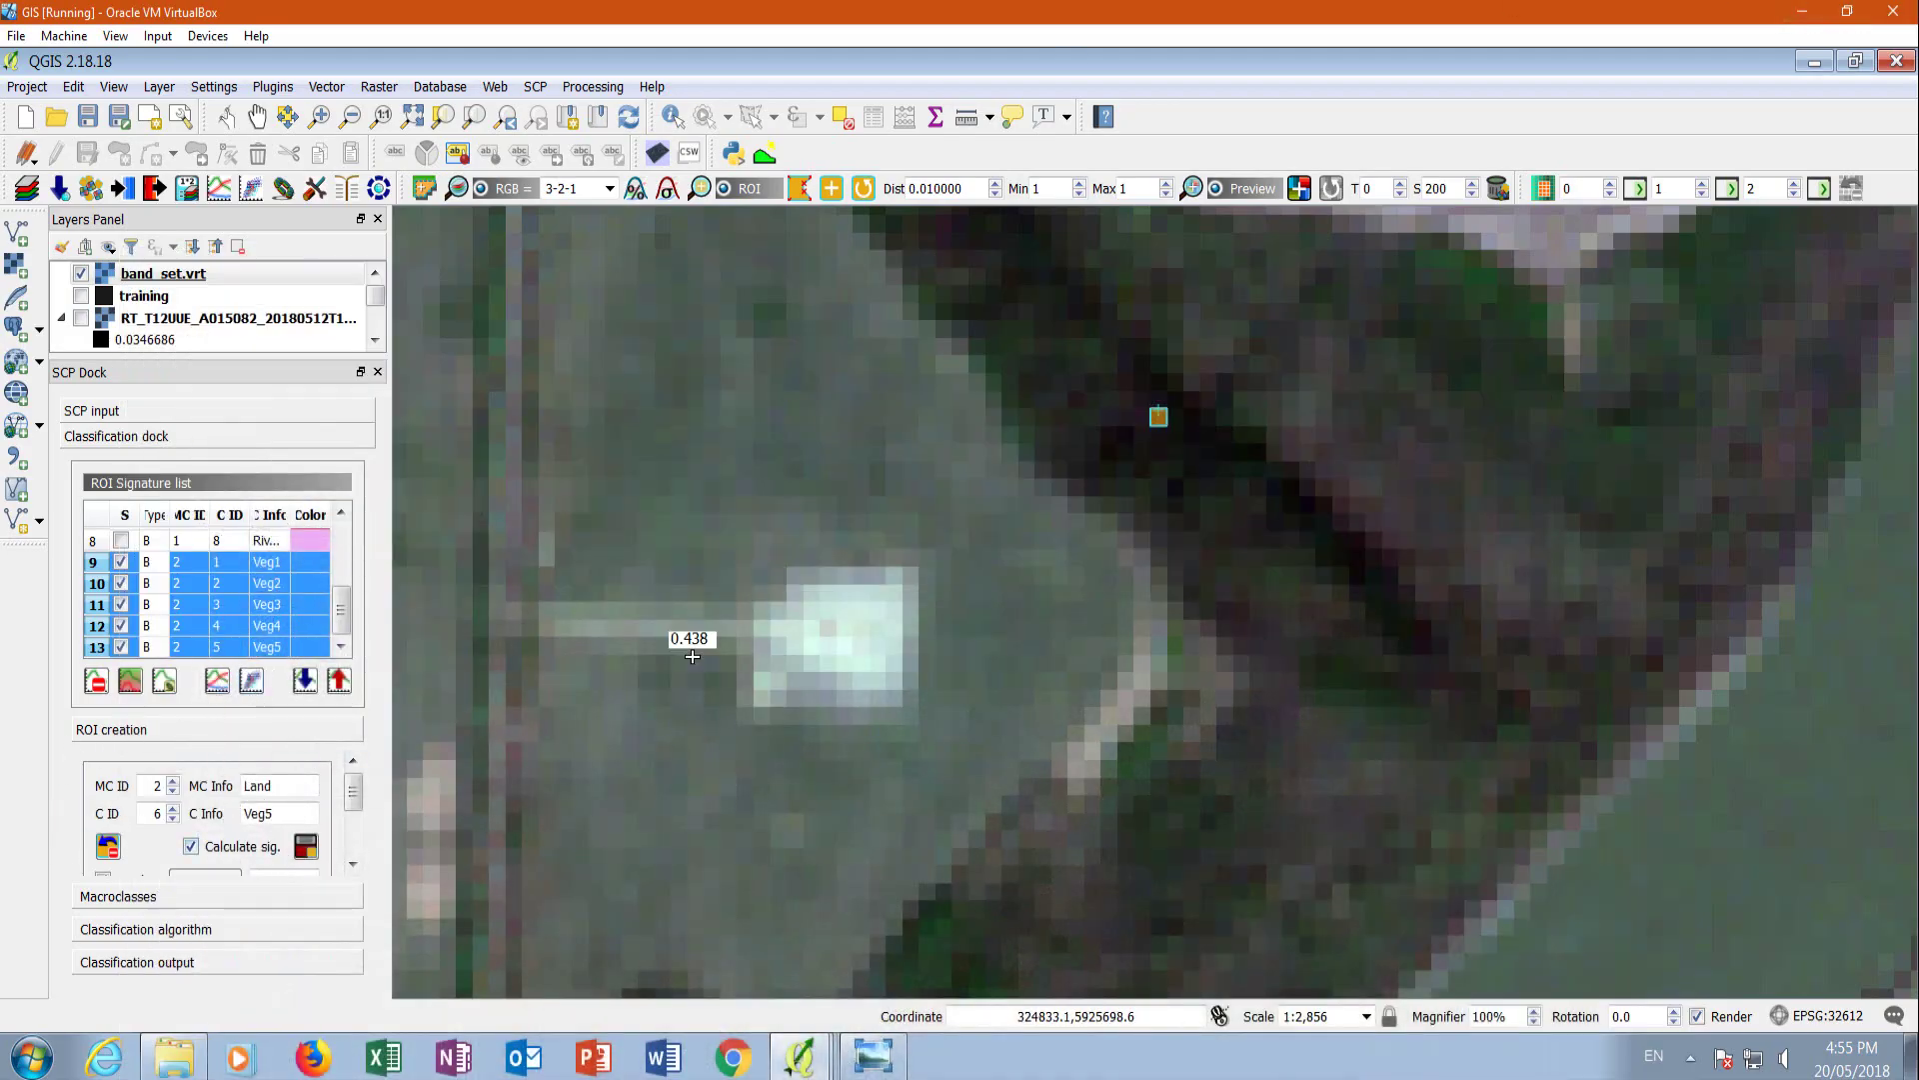
# Create an ROI in the bright square and save it with its signature as MC ID 3 Oil&Gas, C ID 1, C Info S1.
pyautogui.click(827, 646)
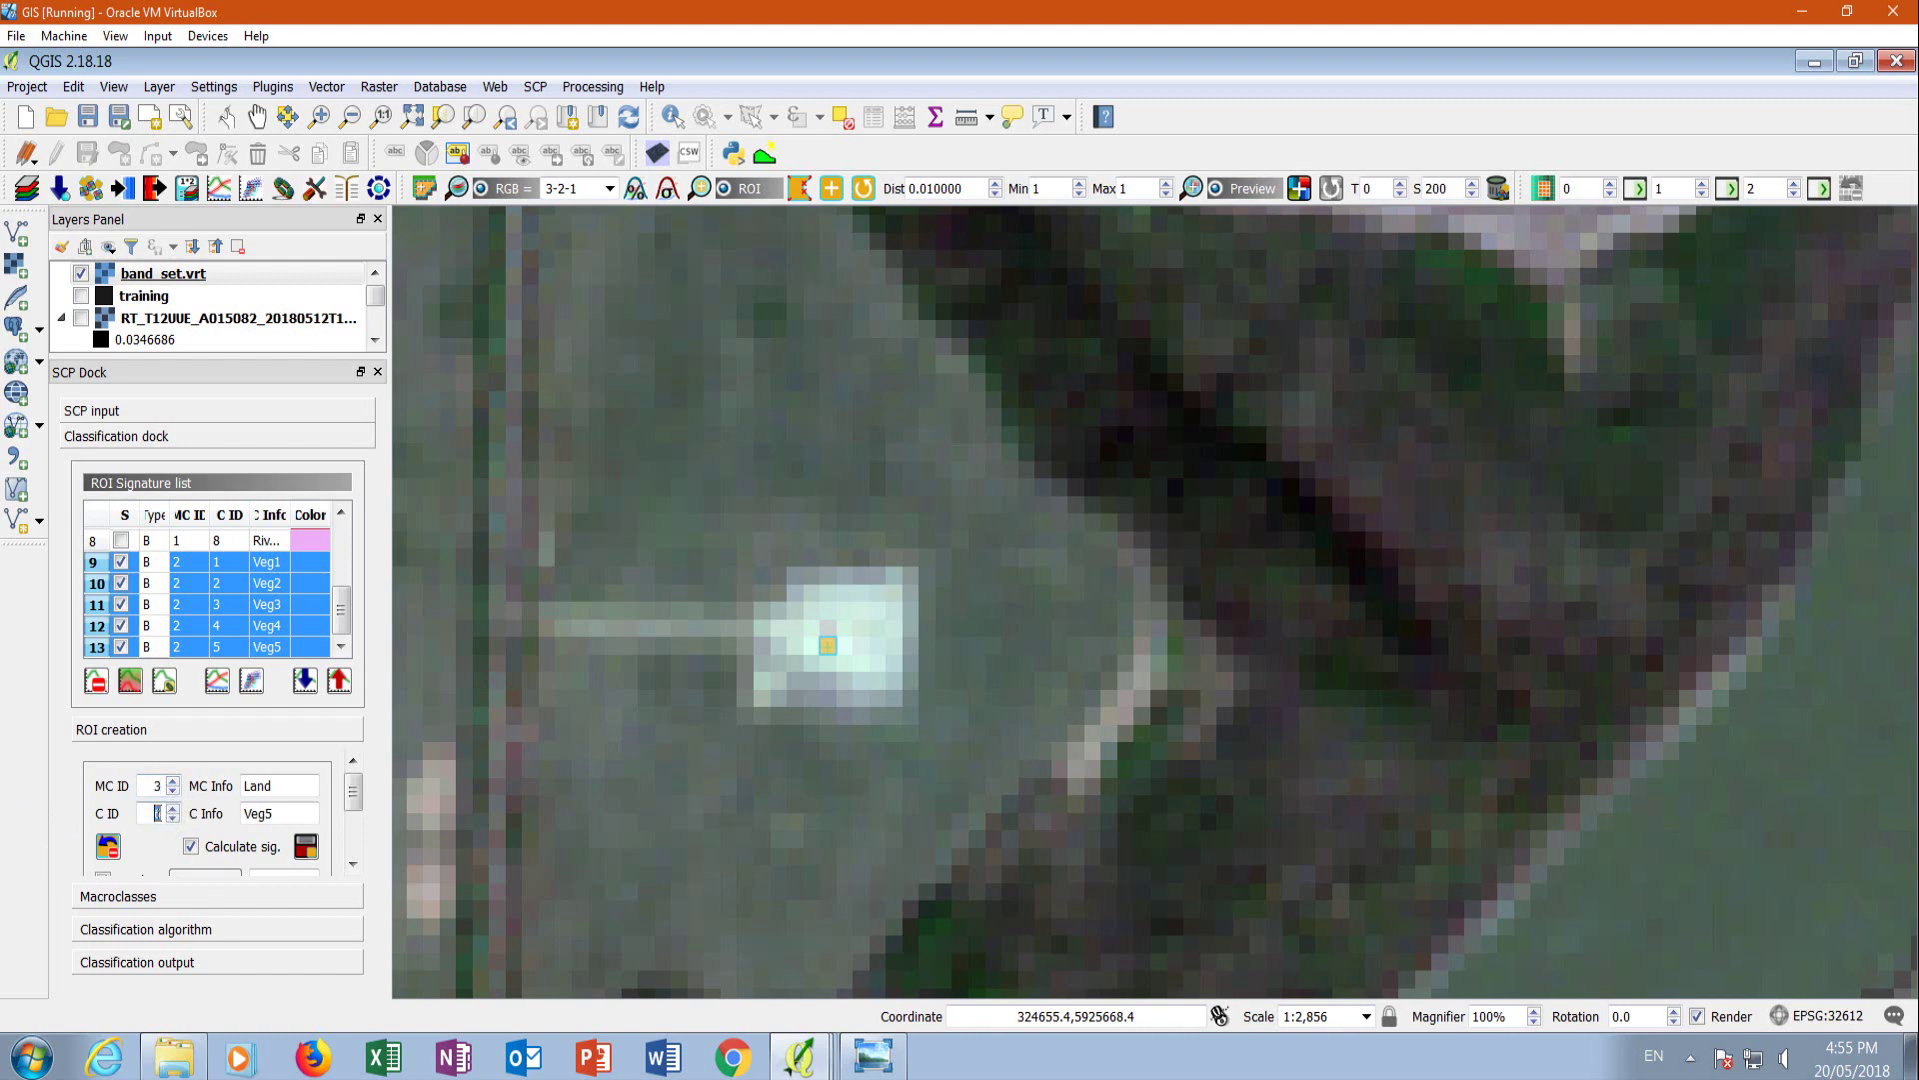
pyautogui.doubleClick(288, 785)
pyautogui.write('S1')
pyautogui.click(306, 846)
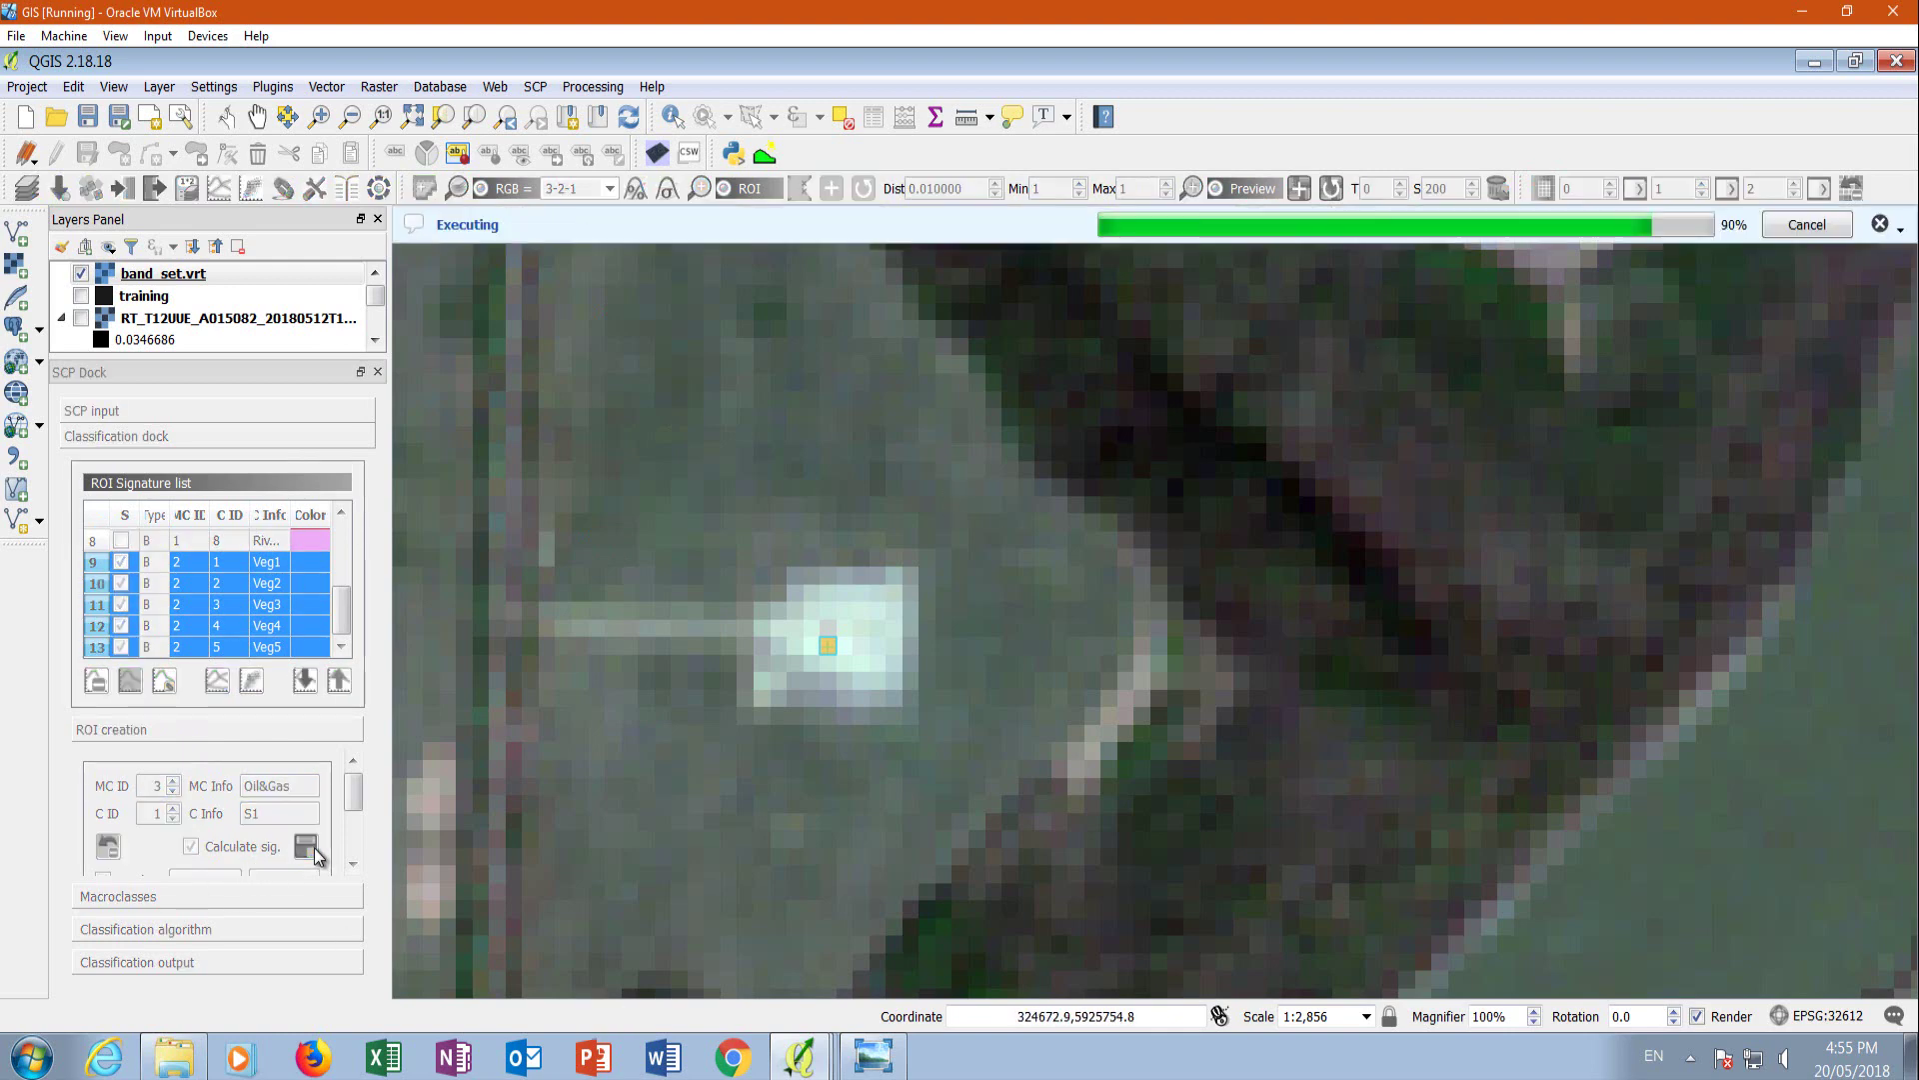
# Add the Veg1 to Veg5 and S1 signatures to the spectral signature plot.
pyautogui.moveTo(342, 607); pyautogui.dragTo(340, 682)
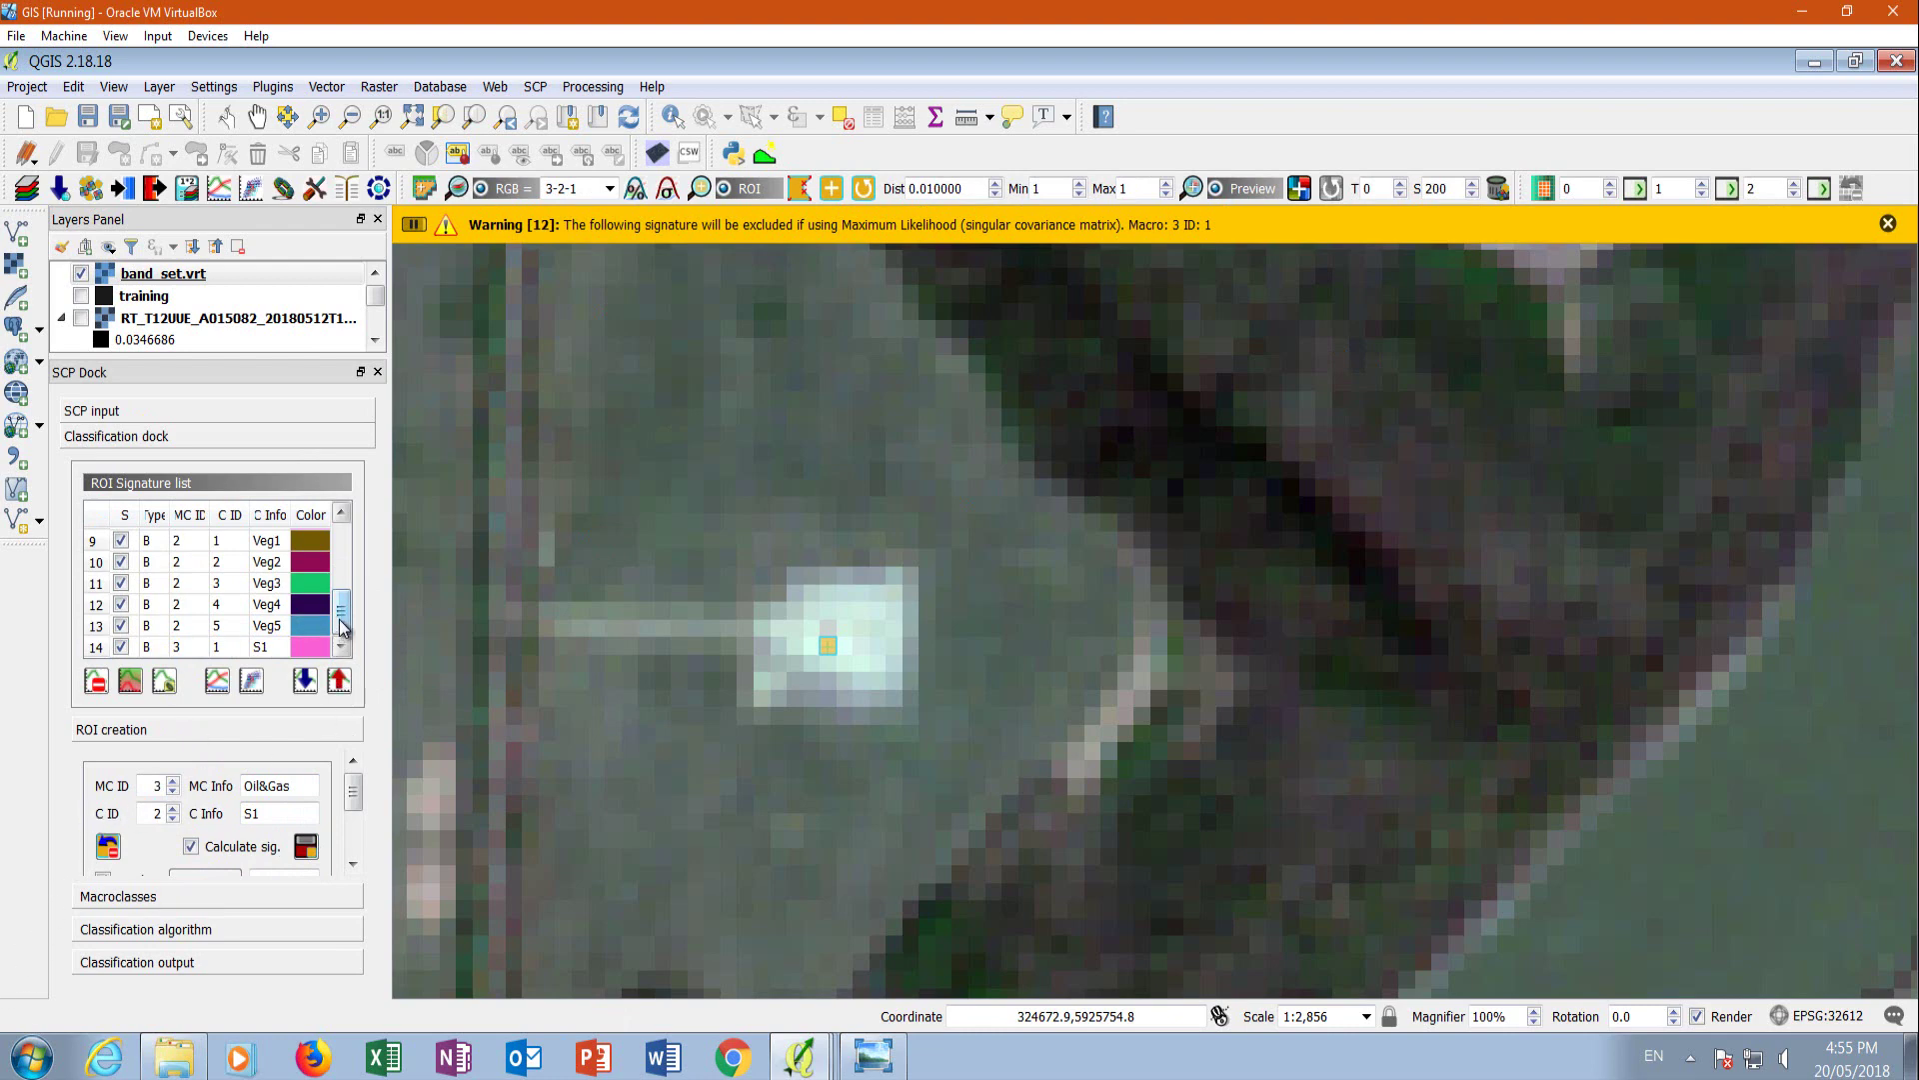
pyautogui.scroll(1, 342, 622)
pyautogui.click(95, 559)
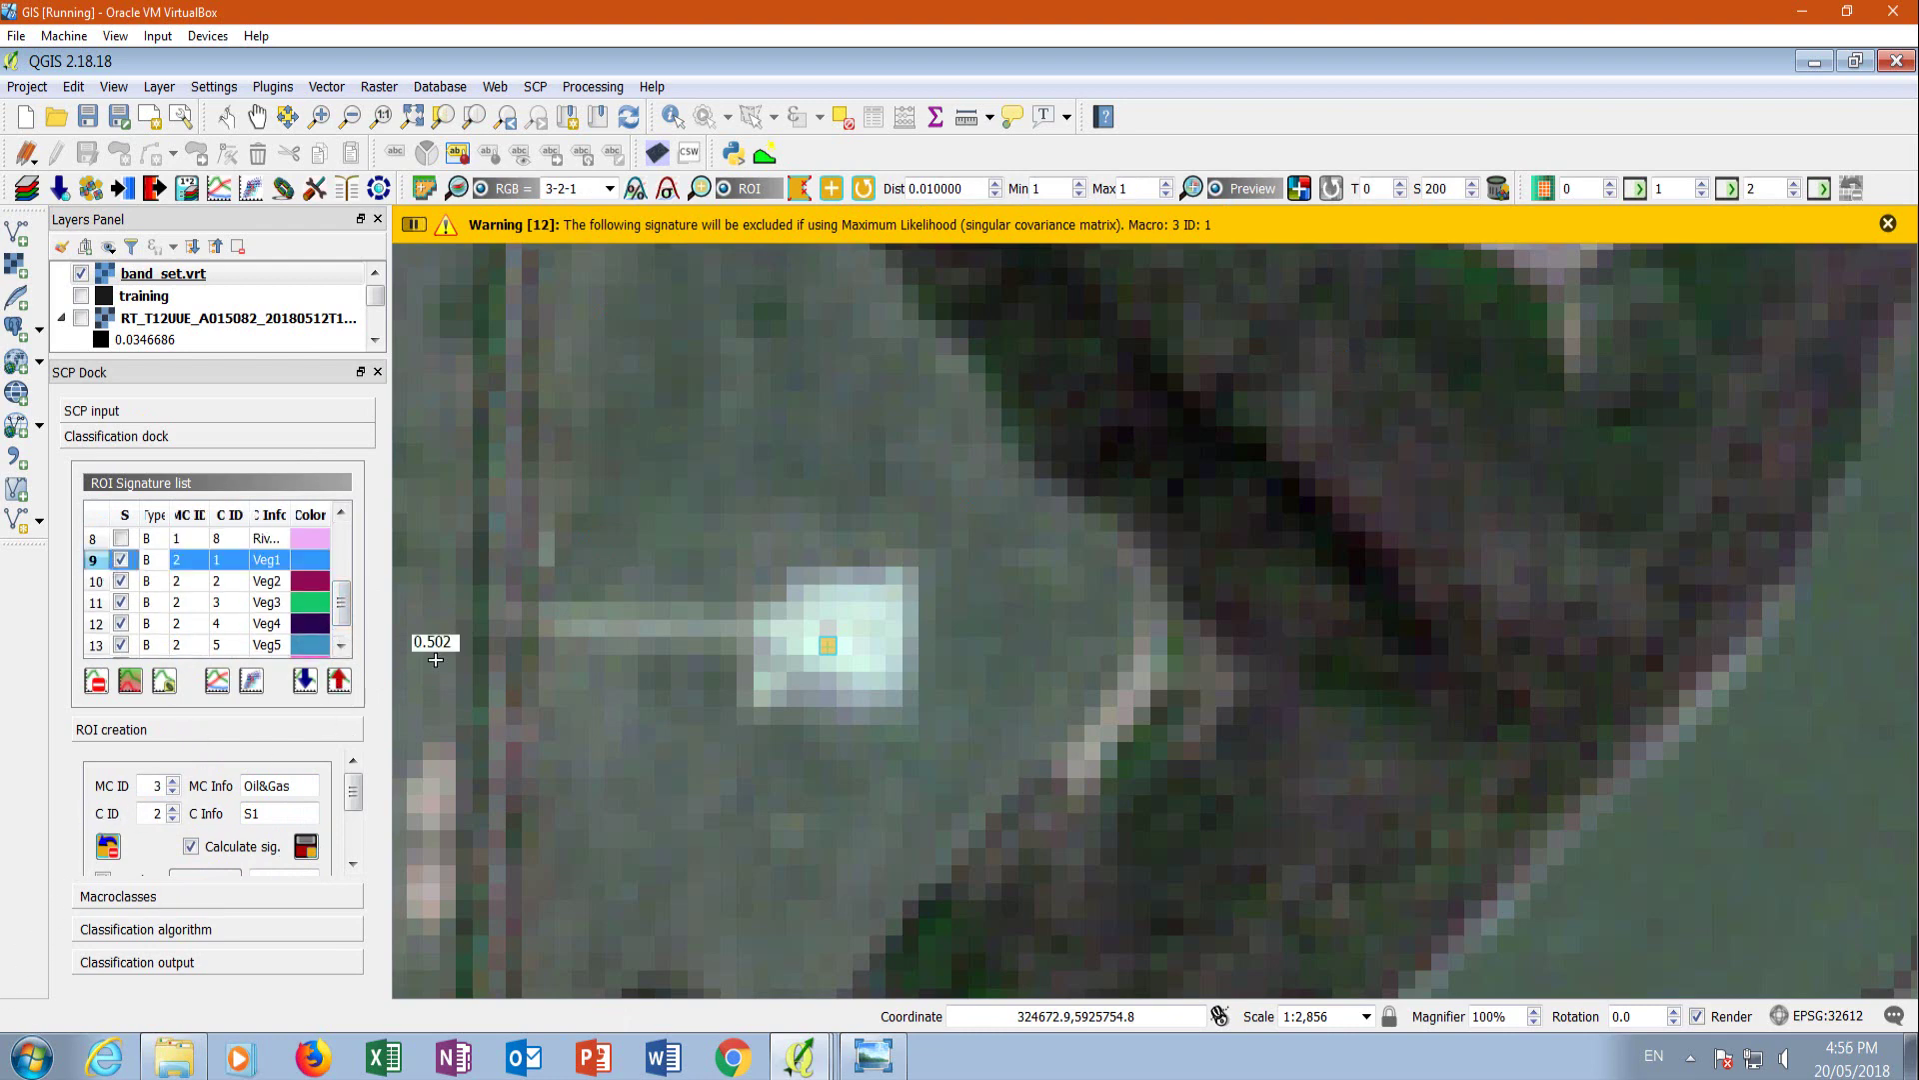
pyautogui.scroll(-1, 346, 613)
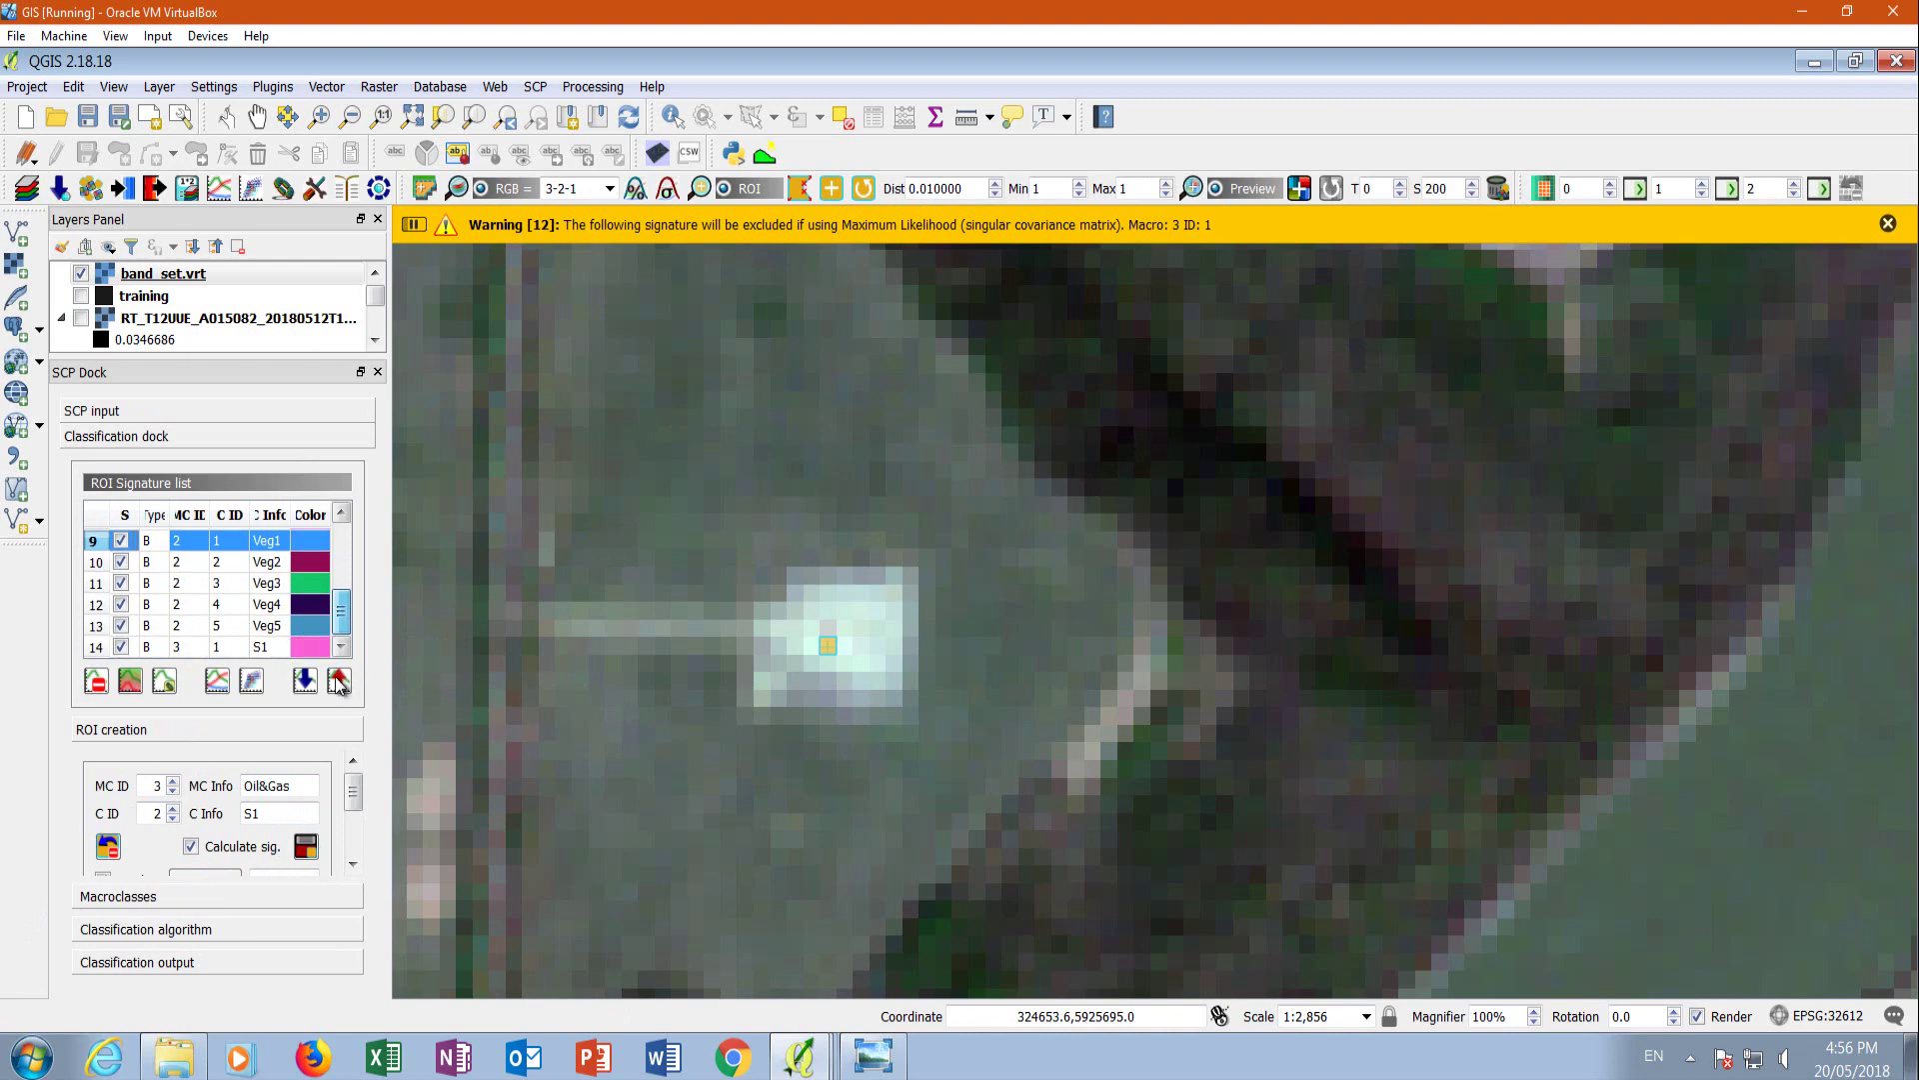
pyautogui.keyDown('shift'); pyautogui.click(97, 648); pyautogui.keyUp('shift')
pyautogui.click(217, 682)
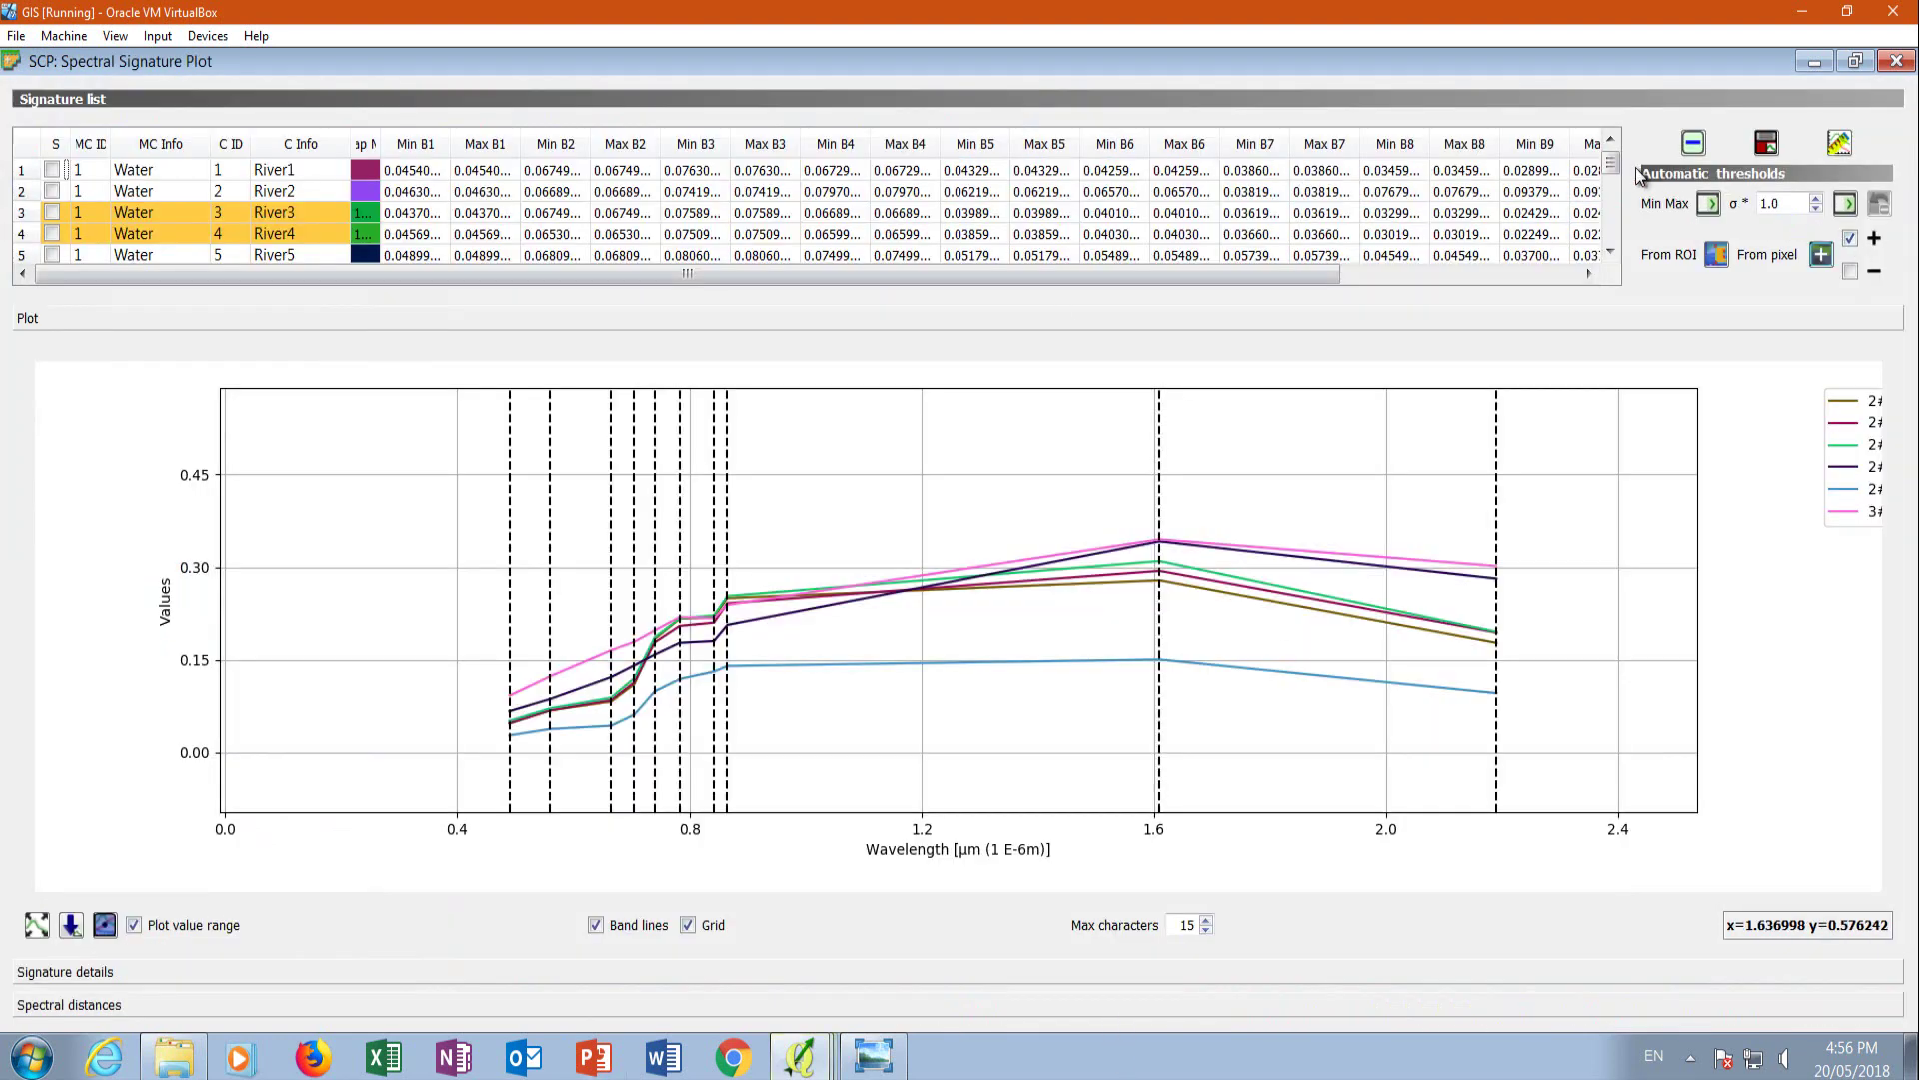
# Toggle the S1 curve off and on repeatedly to compare it with the vegetation curves.
pyautogui.moveTo(1611, 165); pyautogui.dragTo(1600, 274)
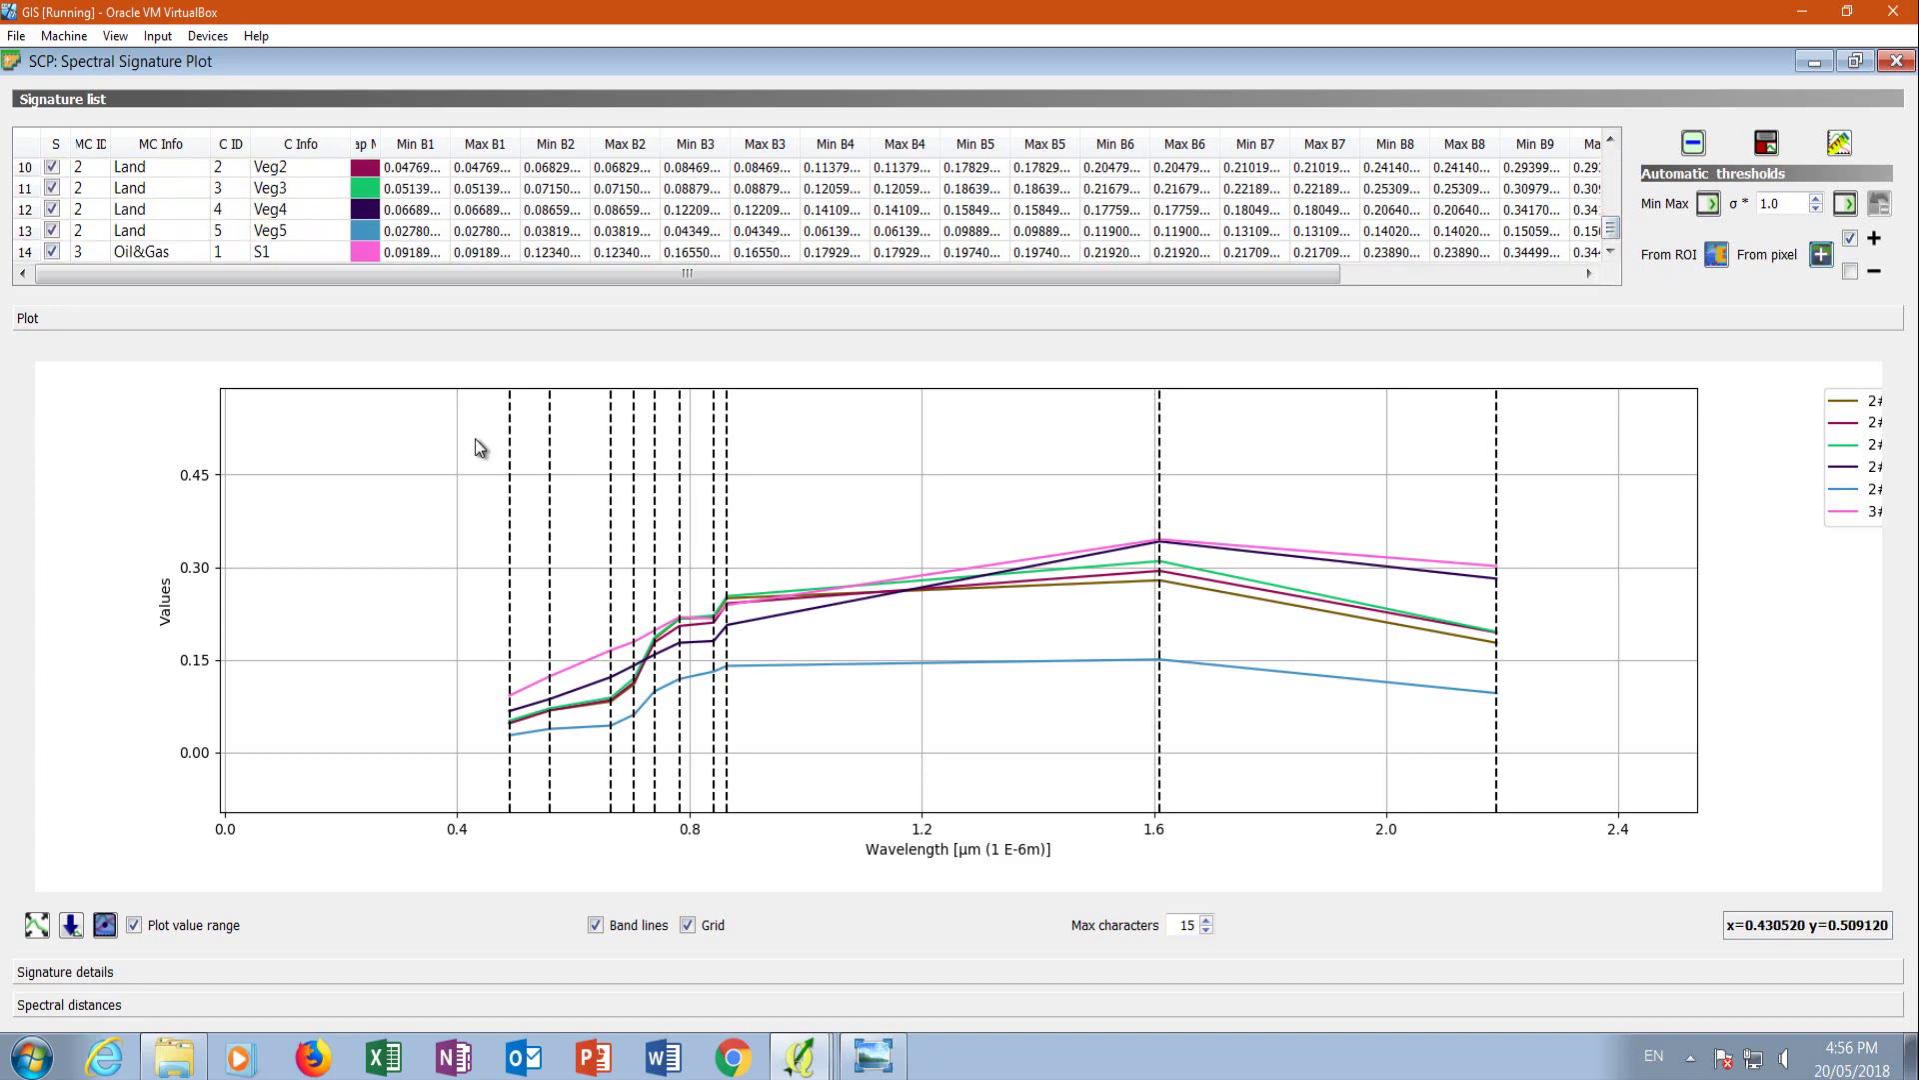
pyautogui.click(51, 251)
pyautogui.click(51, 251)
pyautogui.click(51, 251)
pyautogui.click(51, 251)
pyautogui.click(51, 251)
pyautogui.click(51, 251)
# On the QGIS map, create a second ROI in the bright square just east of S1 and save it with its signature as S2.
pyautogui.click(804, 1060)
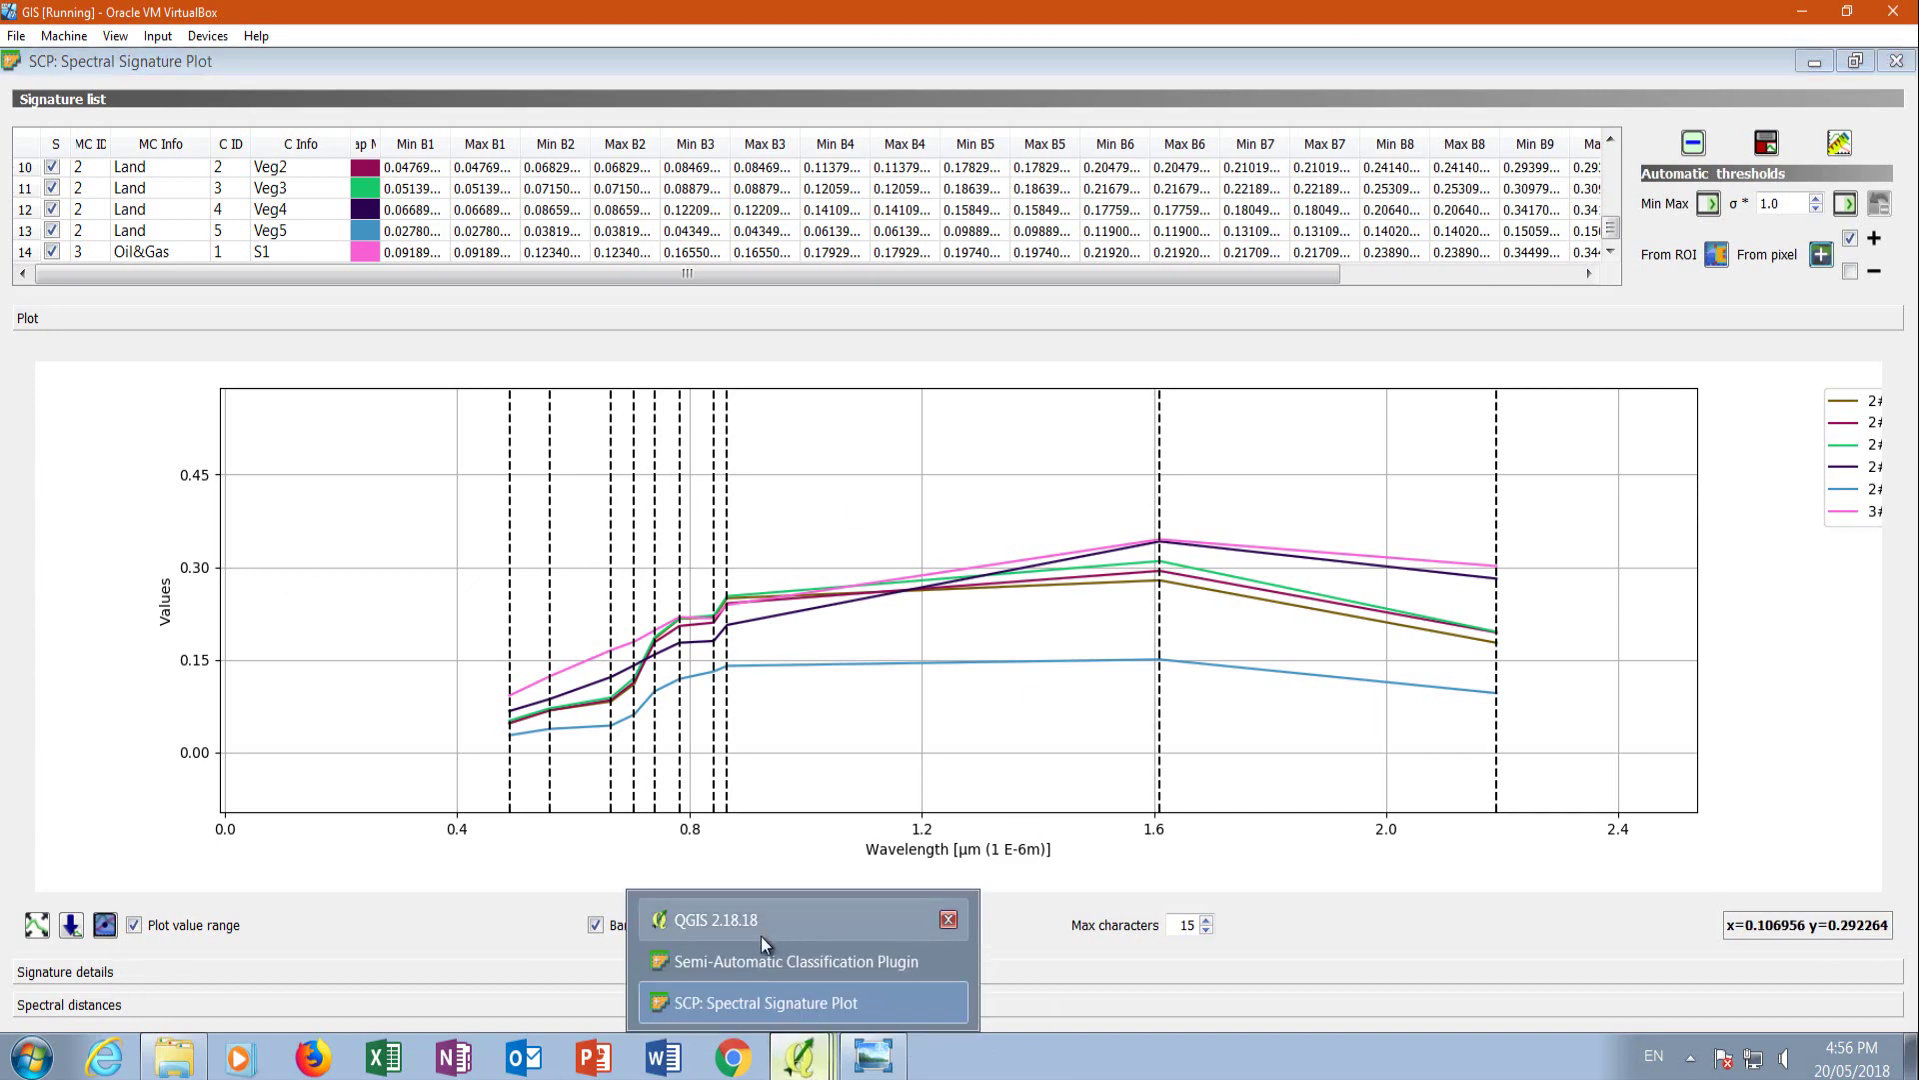
pyautogui.click(758, 996)
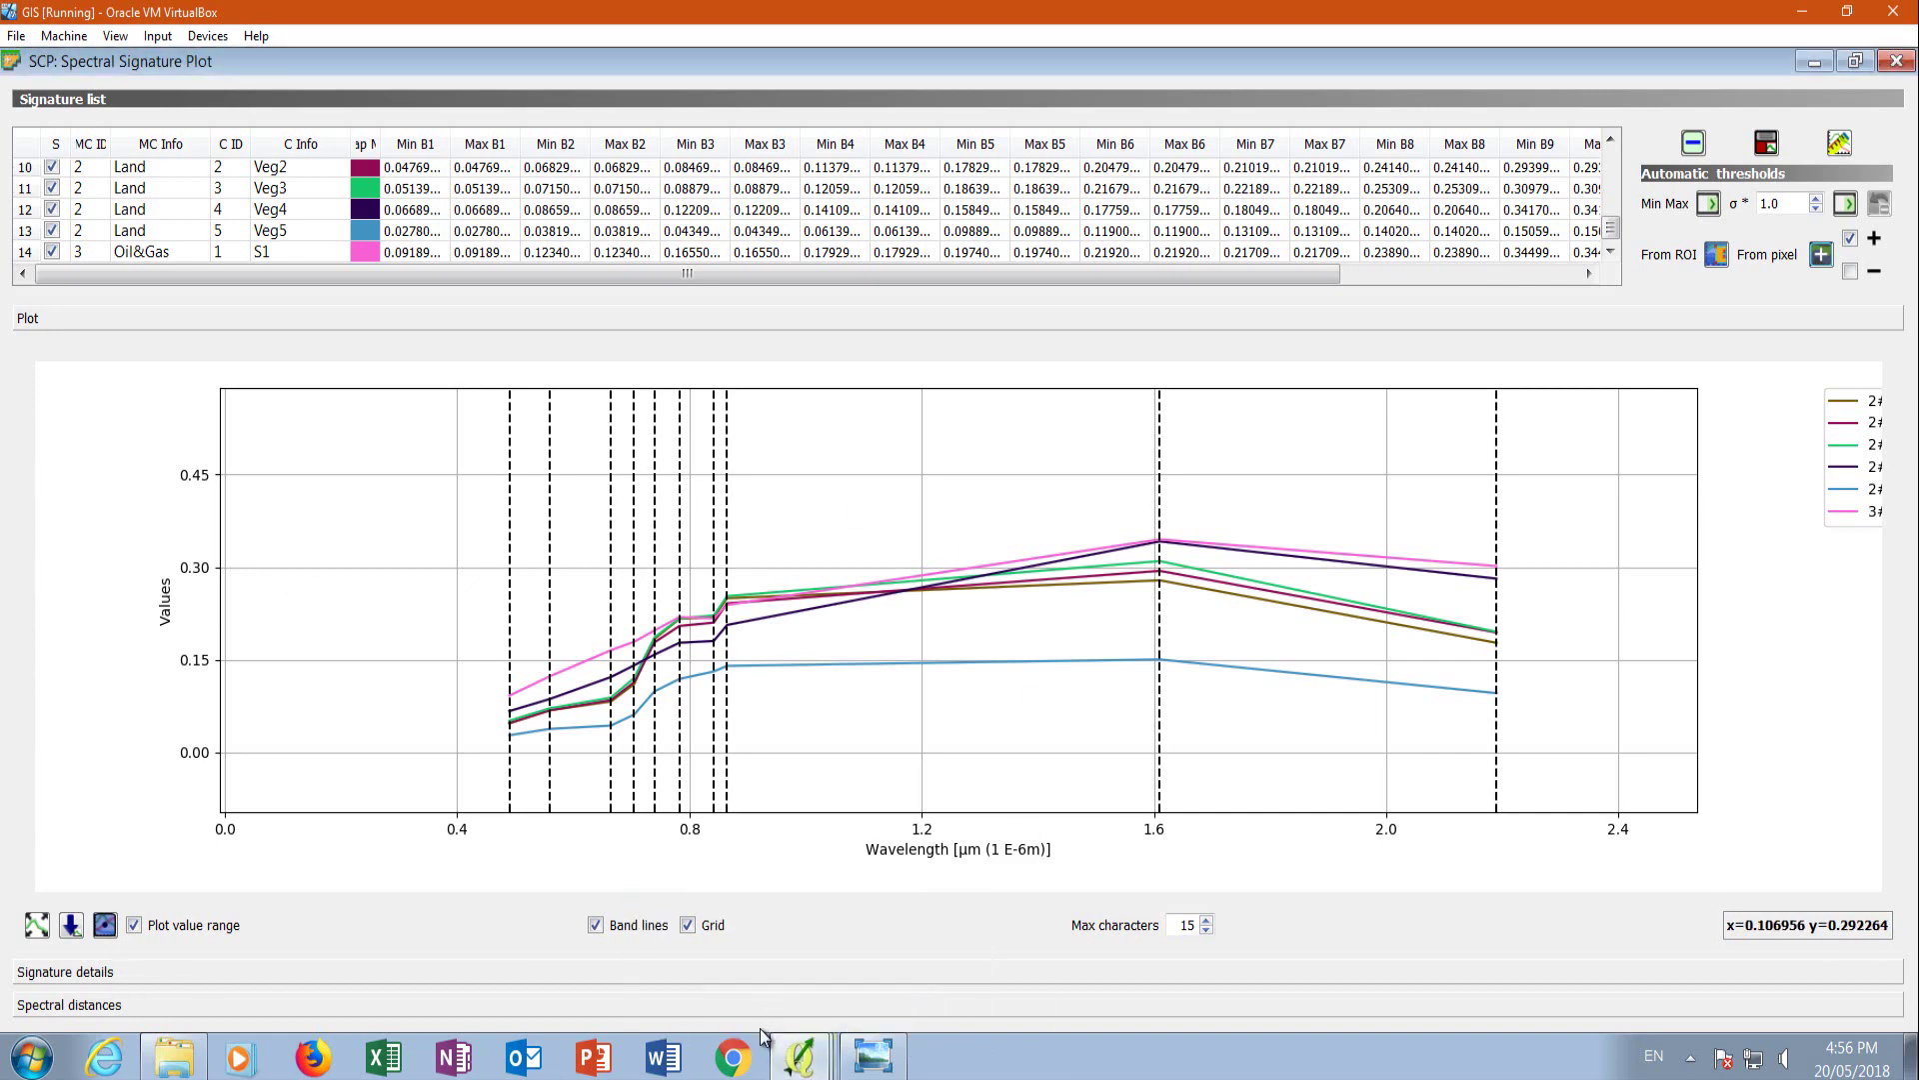
pyautogui.click(800, 1058)
pyautogui.click(753, 924)
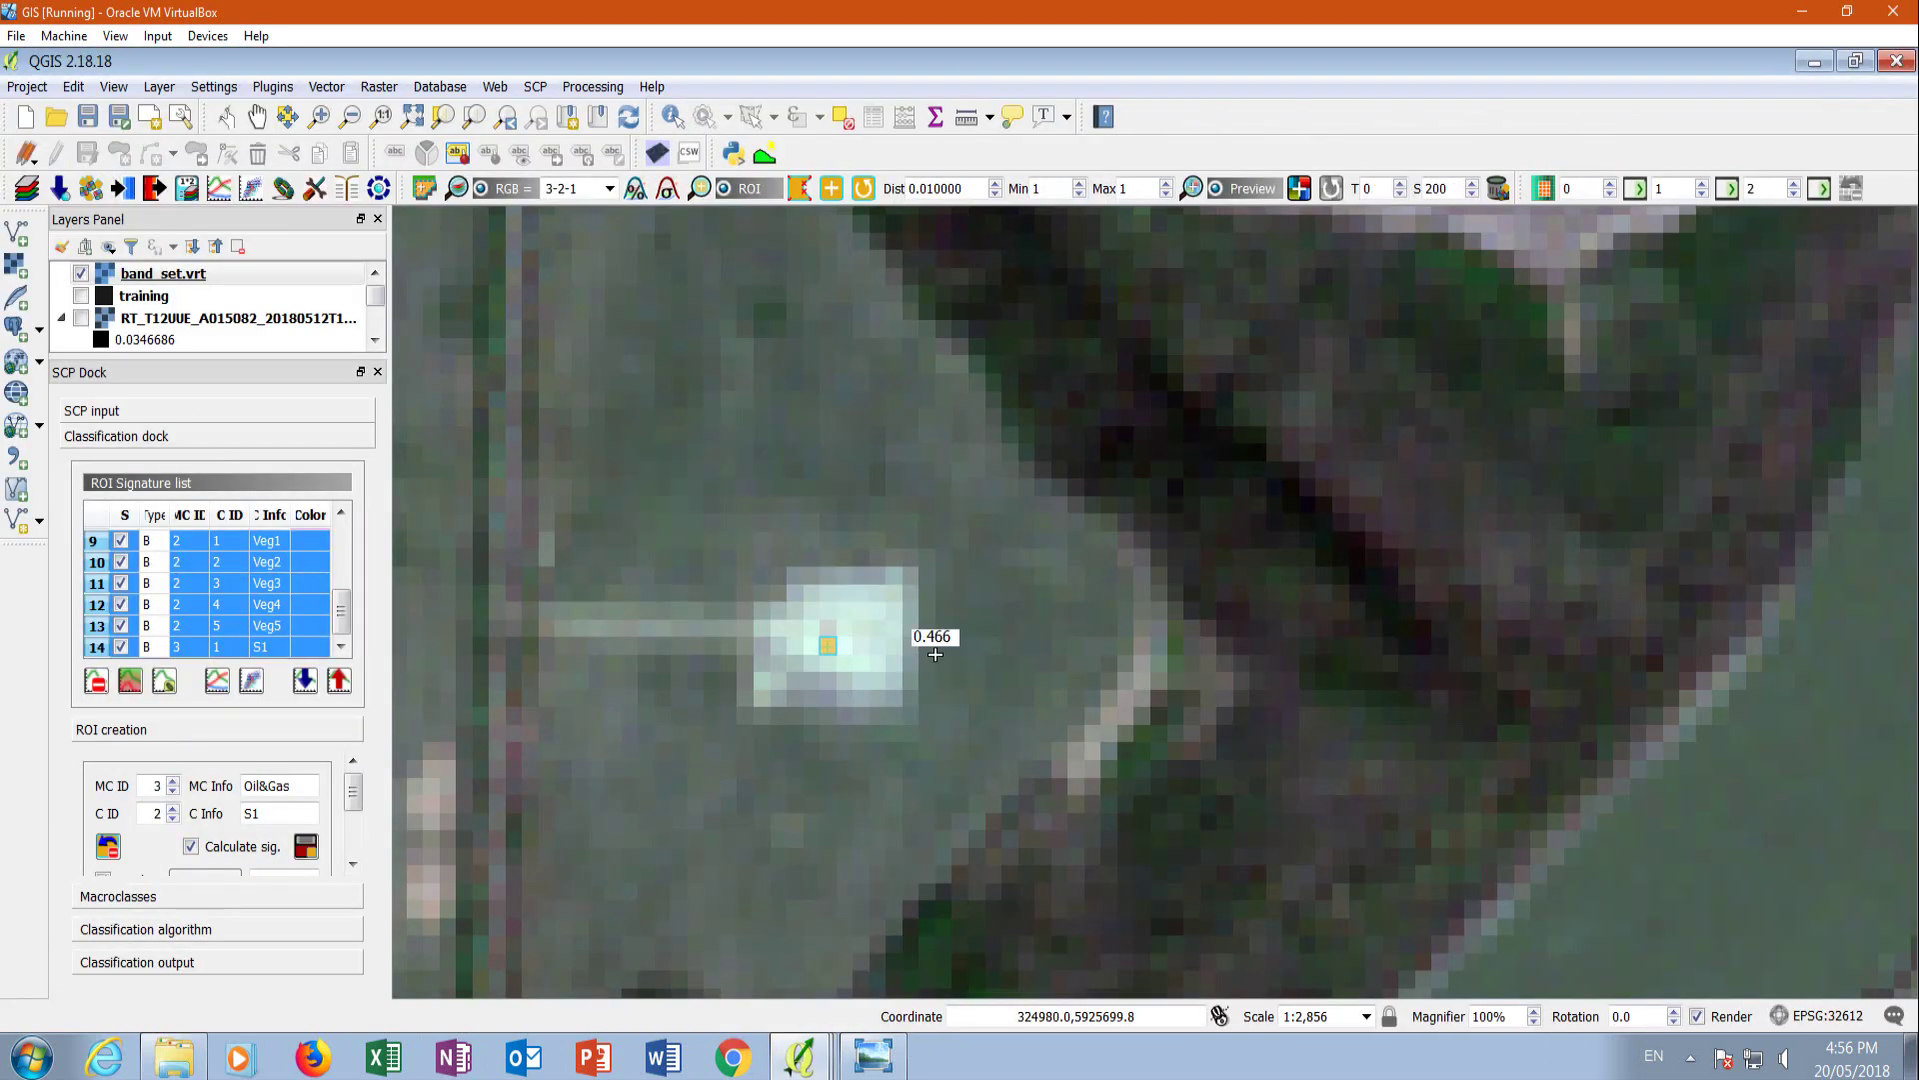
pyautogui.scroll(1, 899, 647)
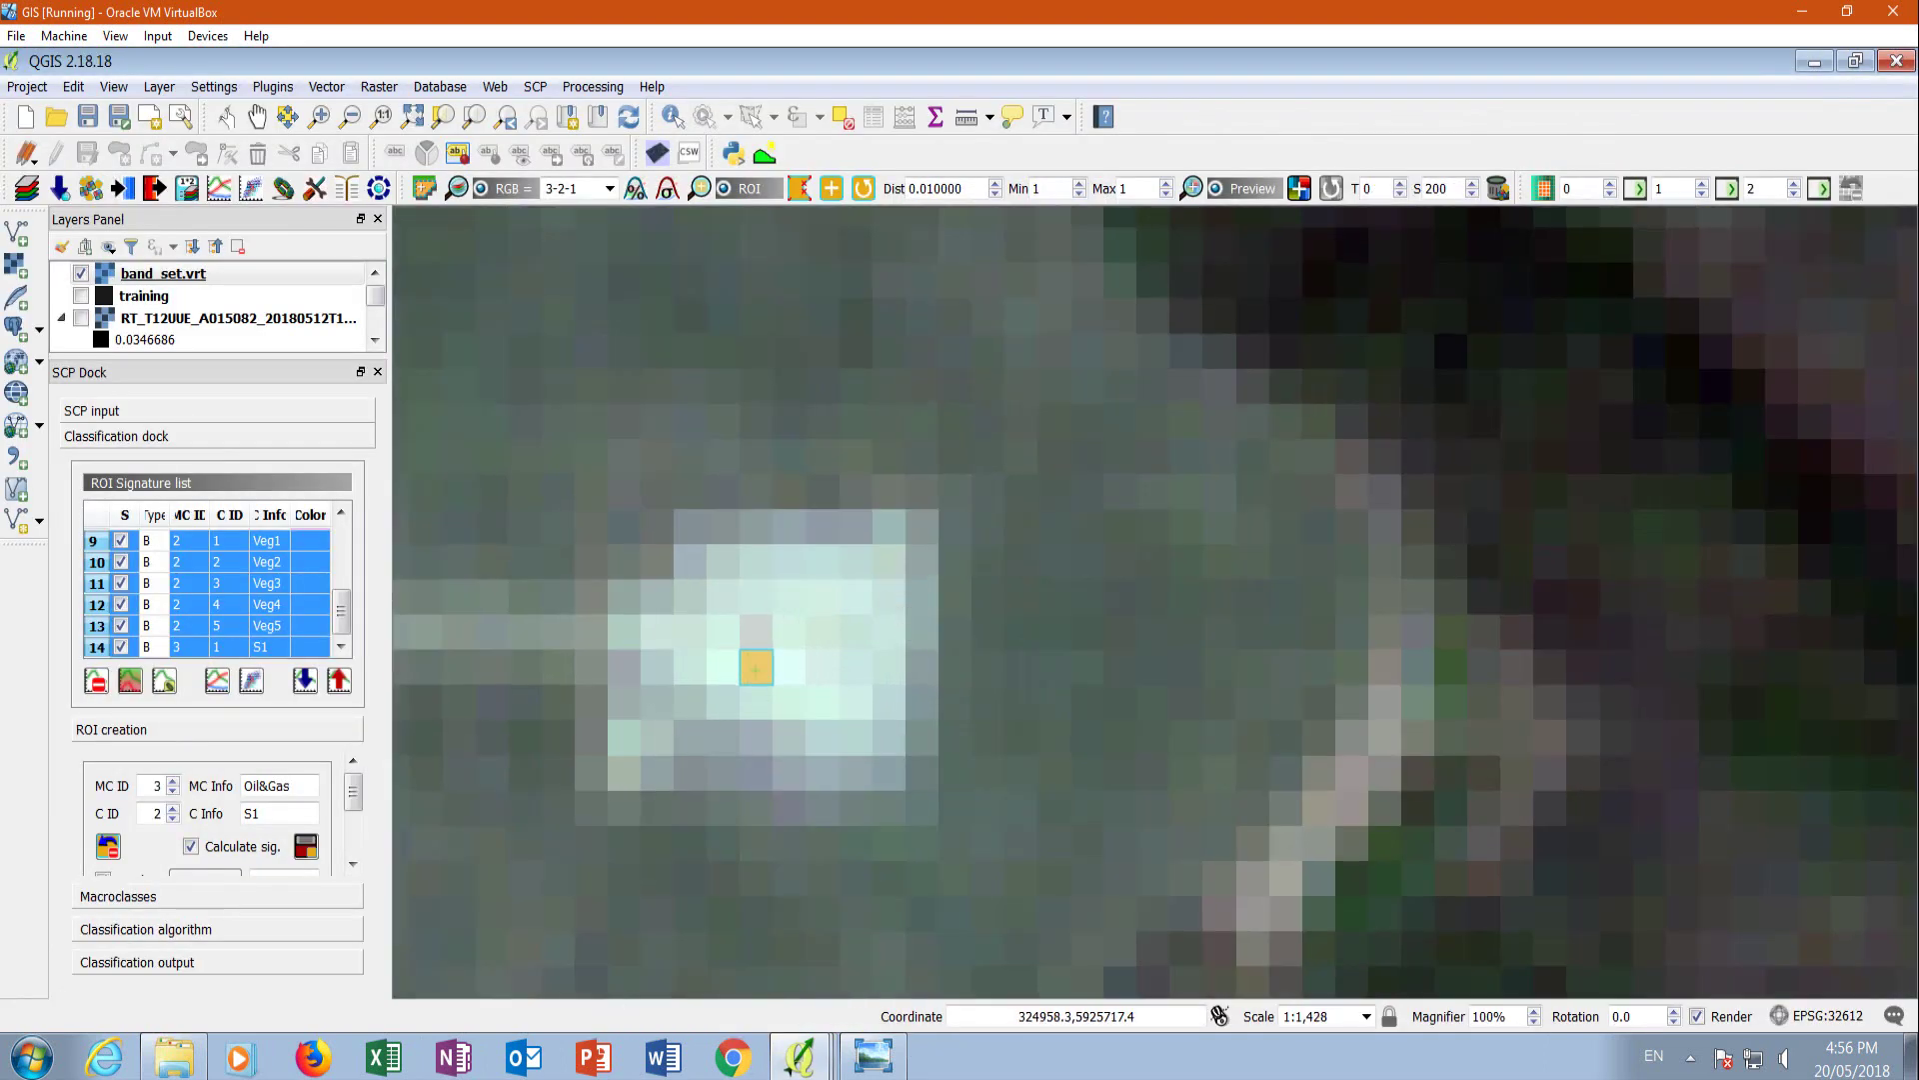
pyautogui.click(825, 637)
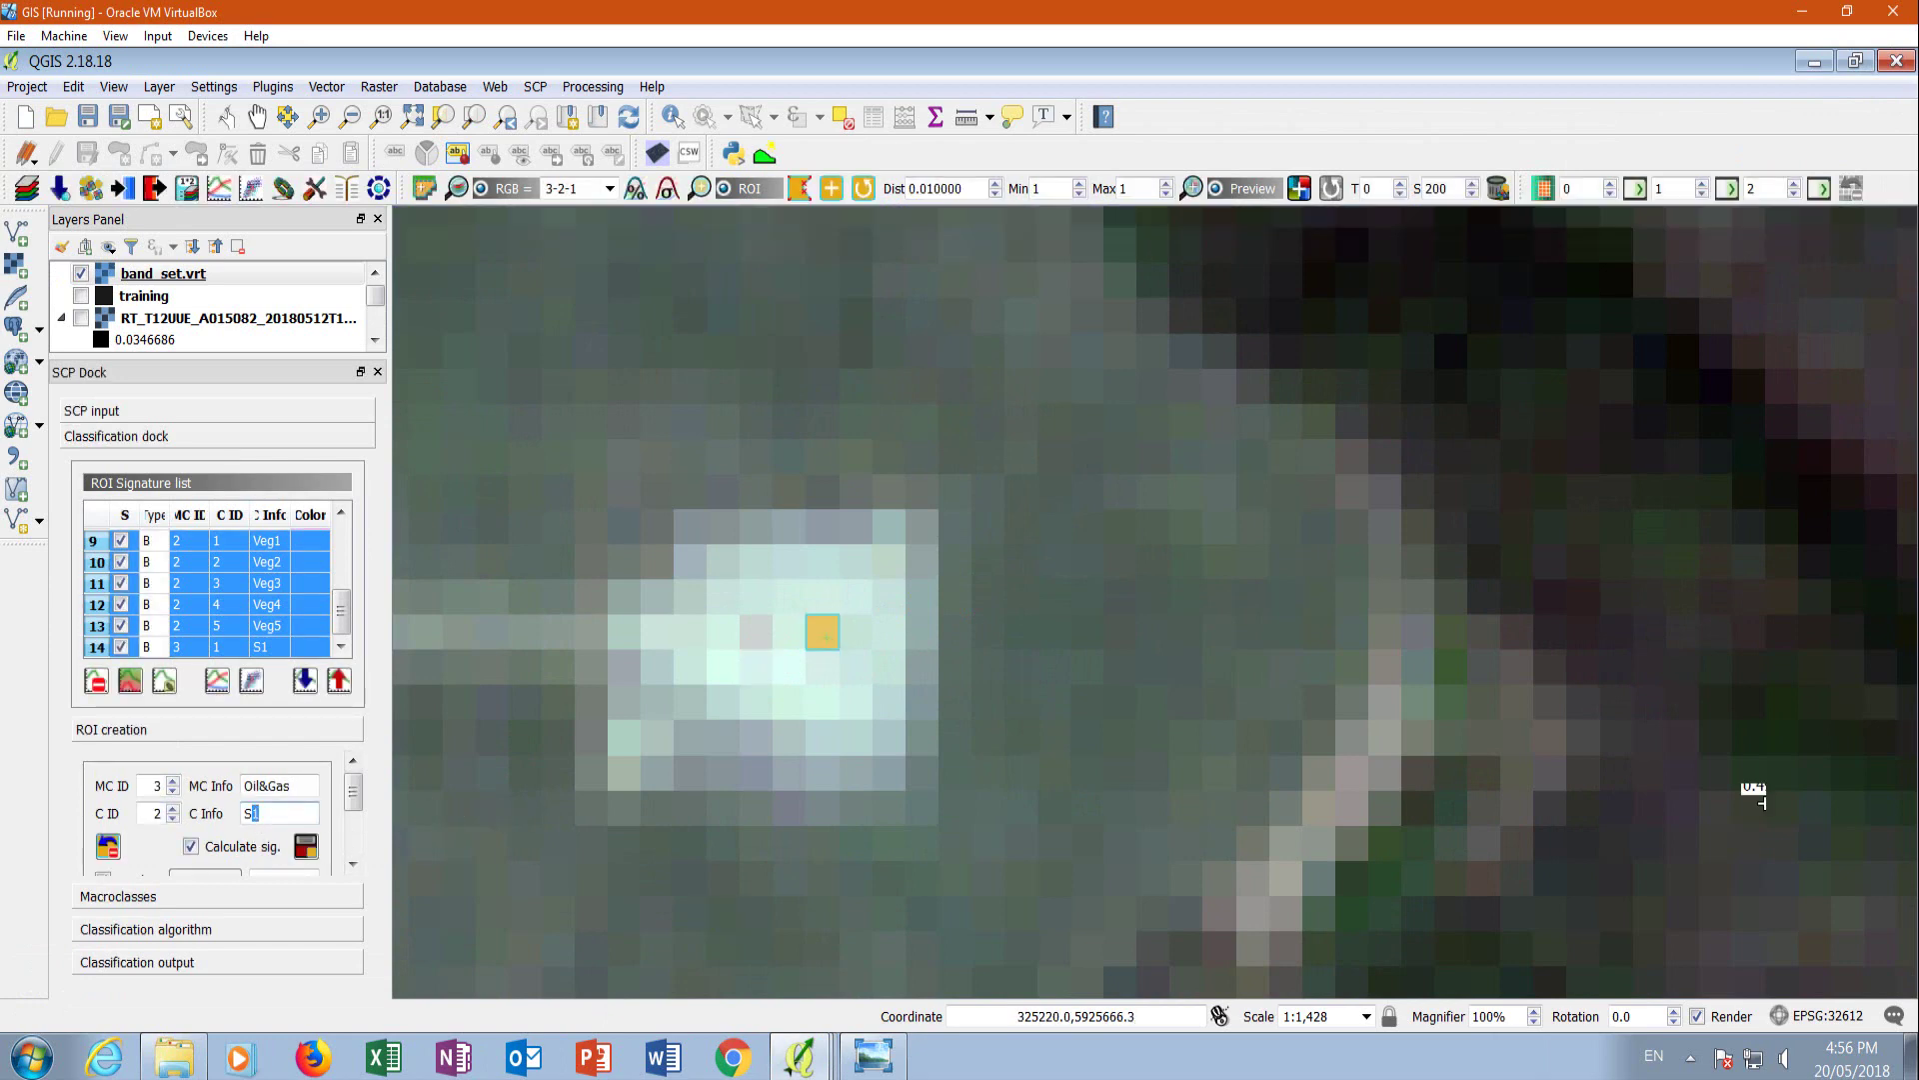
pyautogui.click(306, 847)
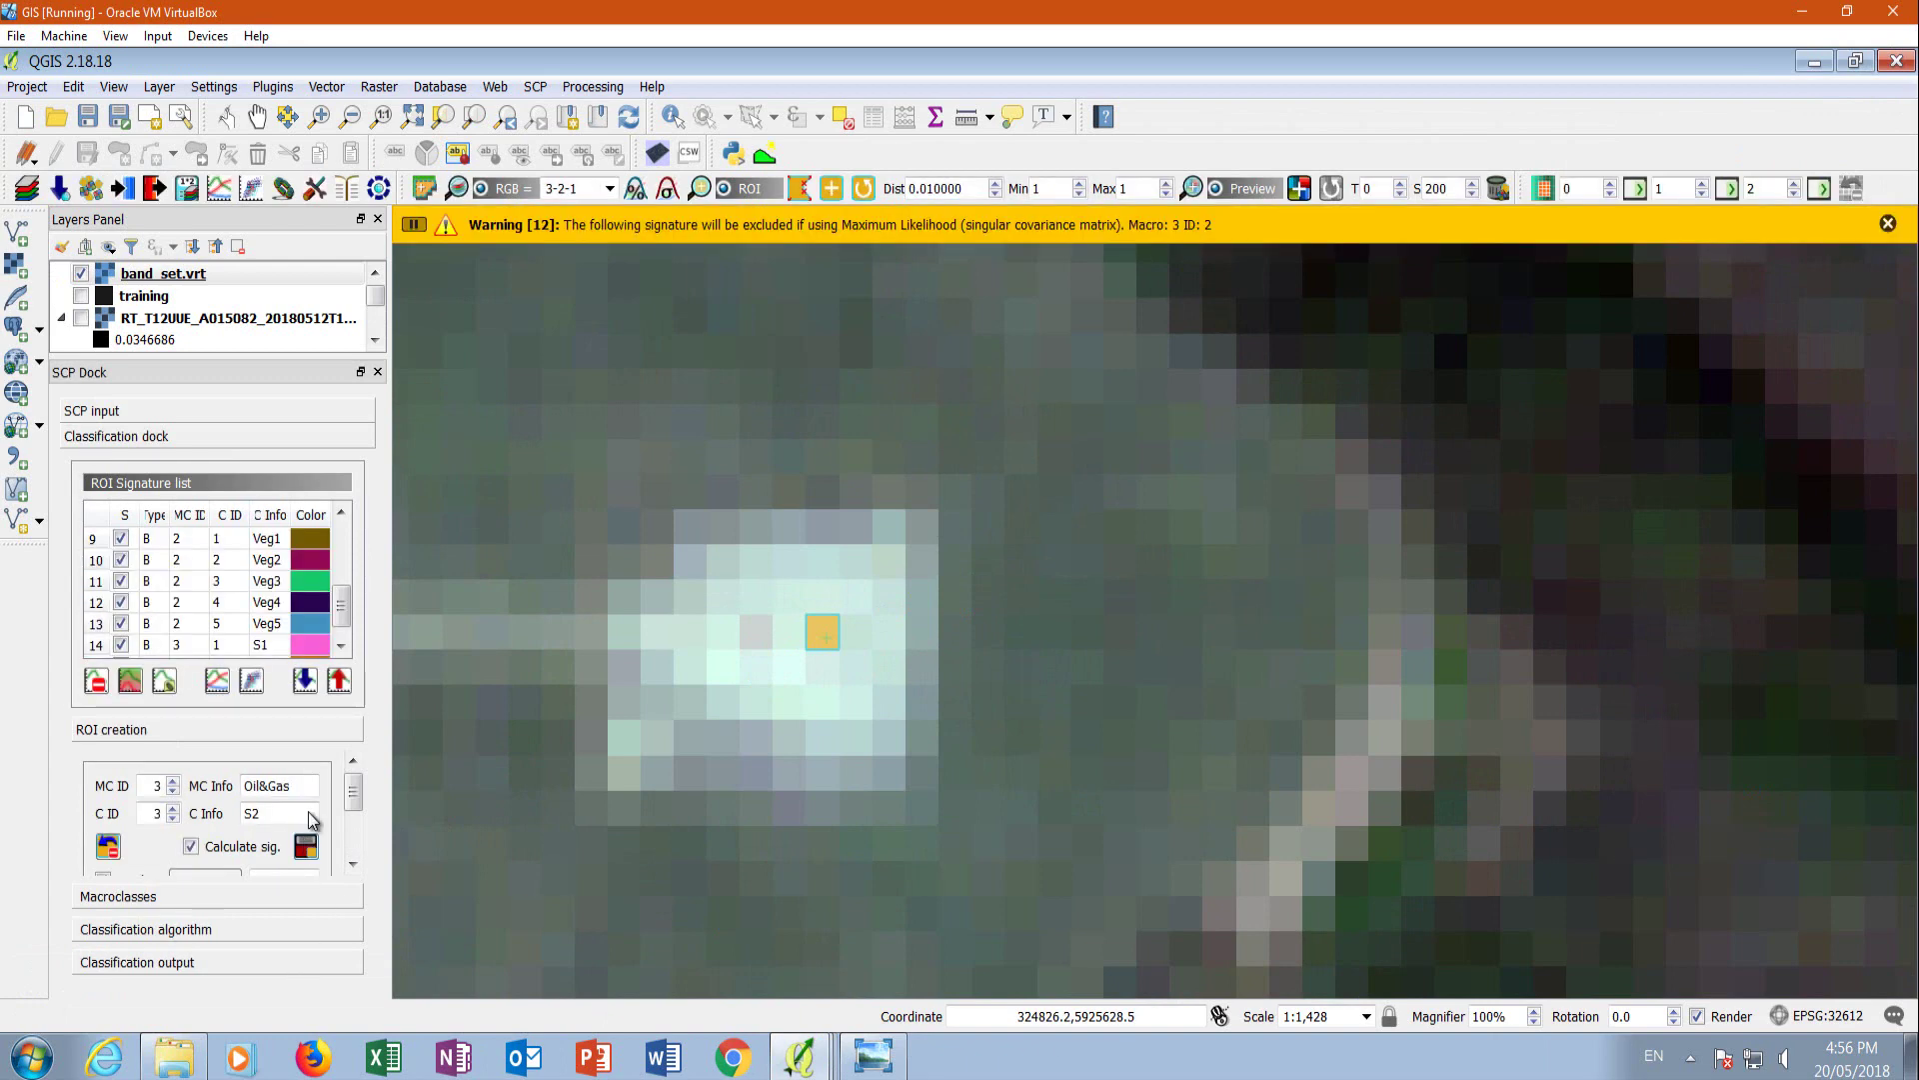
# Add the S2 signature to the plot and toggle its curve off and on to compare it with S1.
pyautogui.click(97, 541)
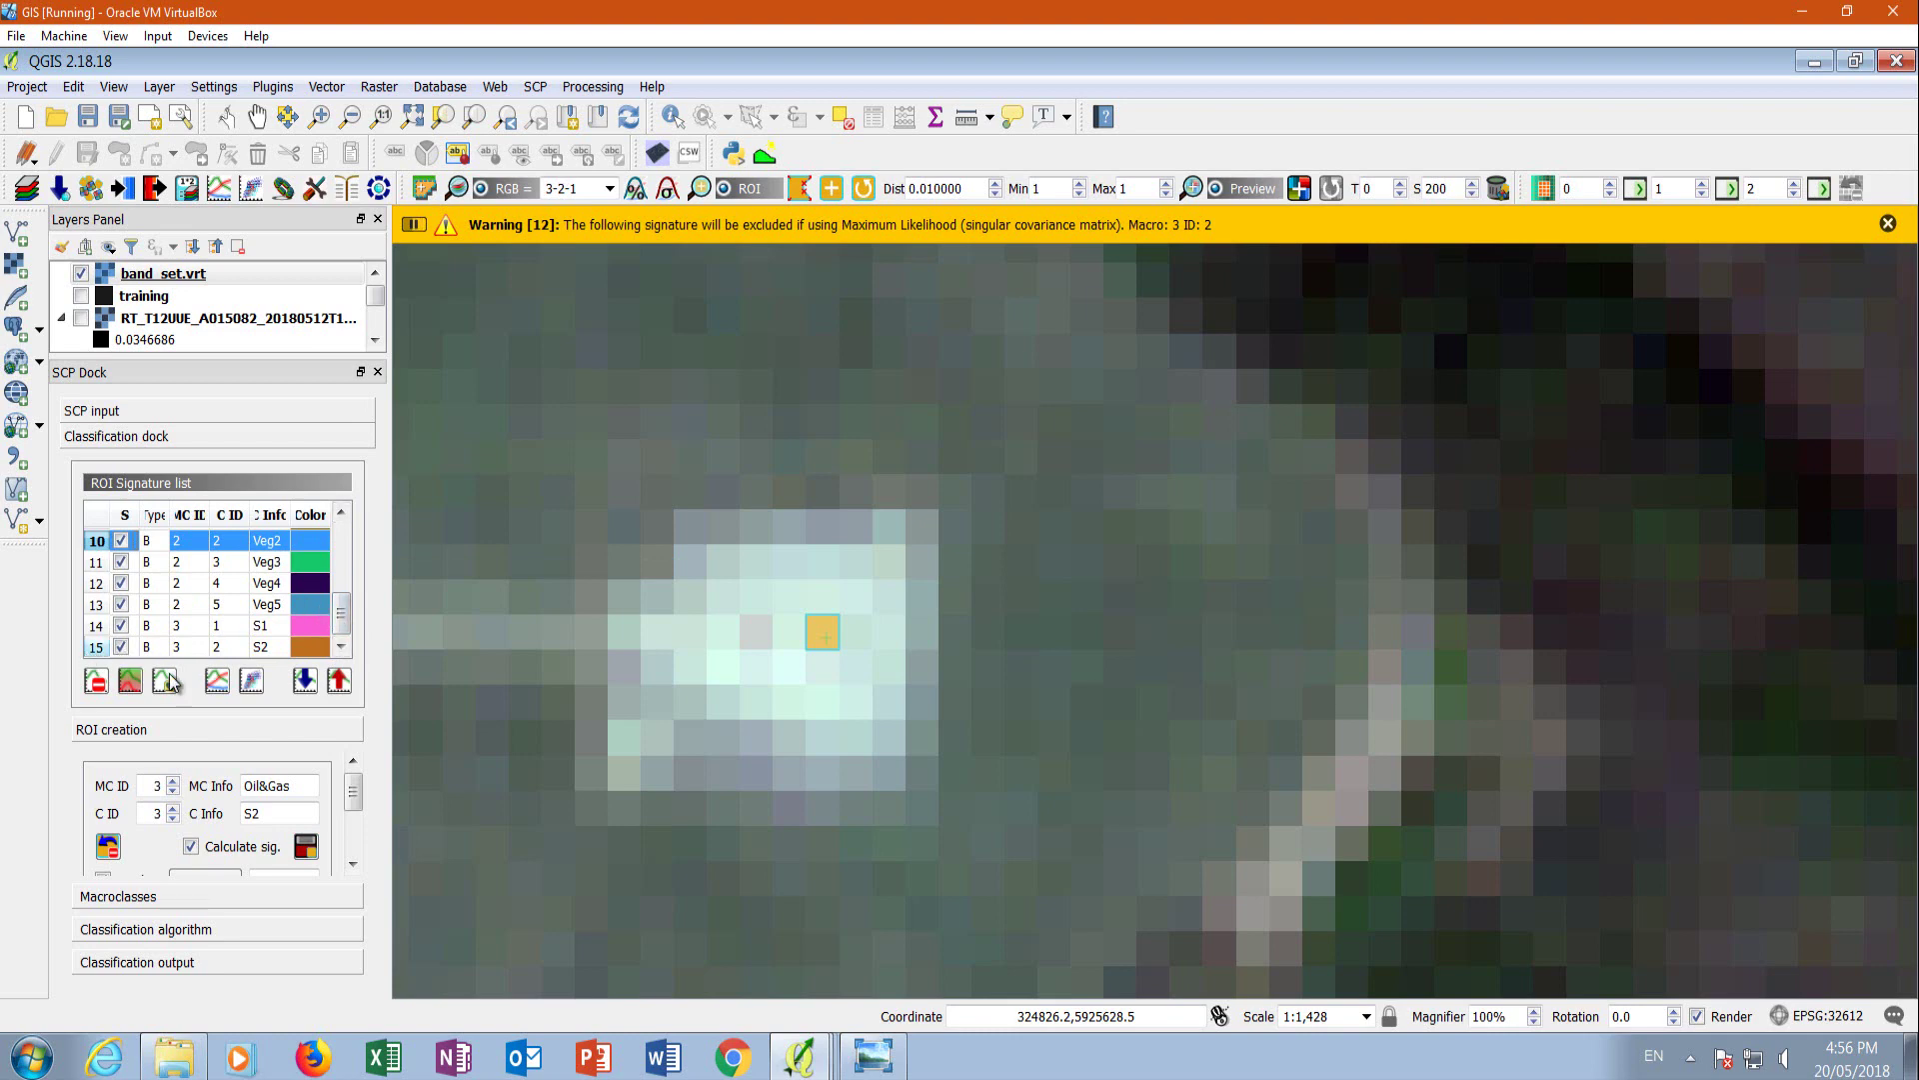
pyautogui.click(98, 647)
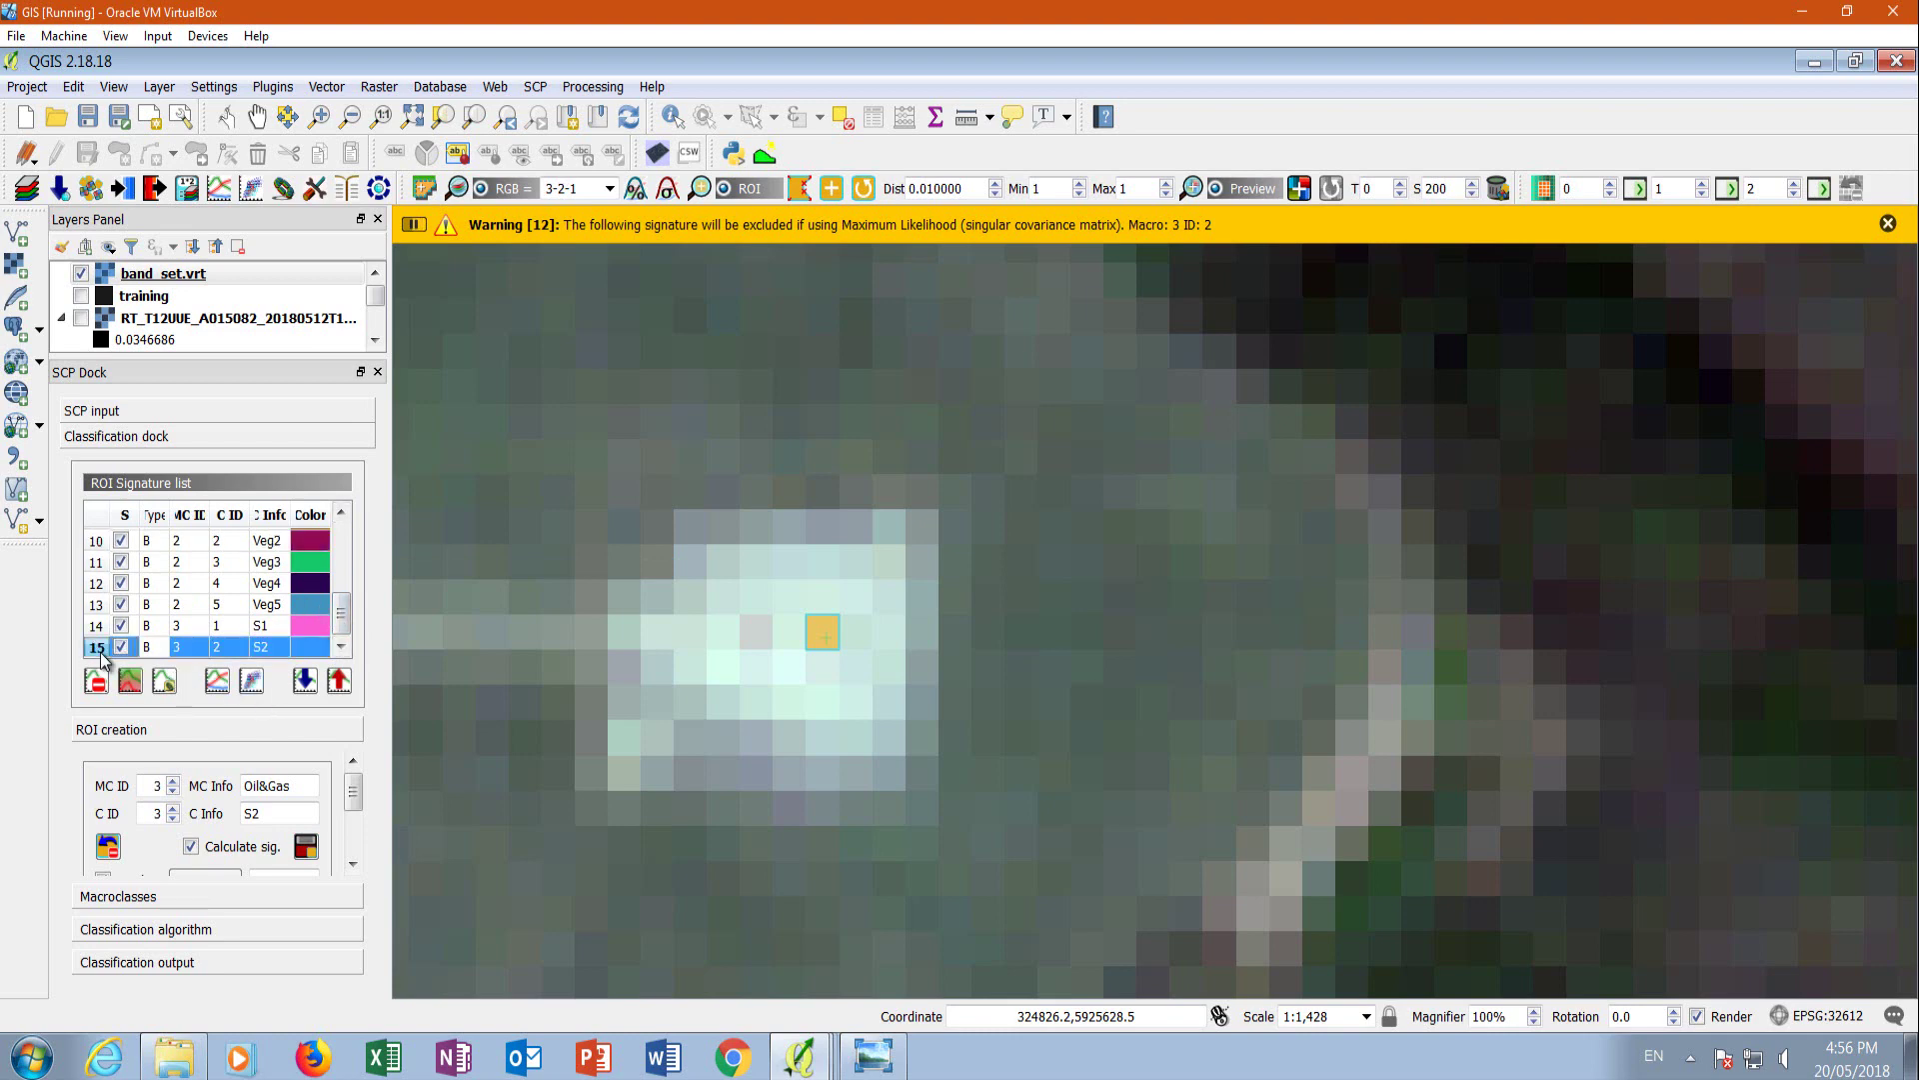
pyautogui.click(219, 681)
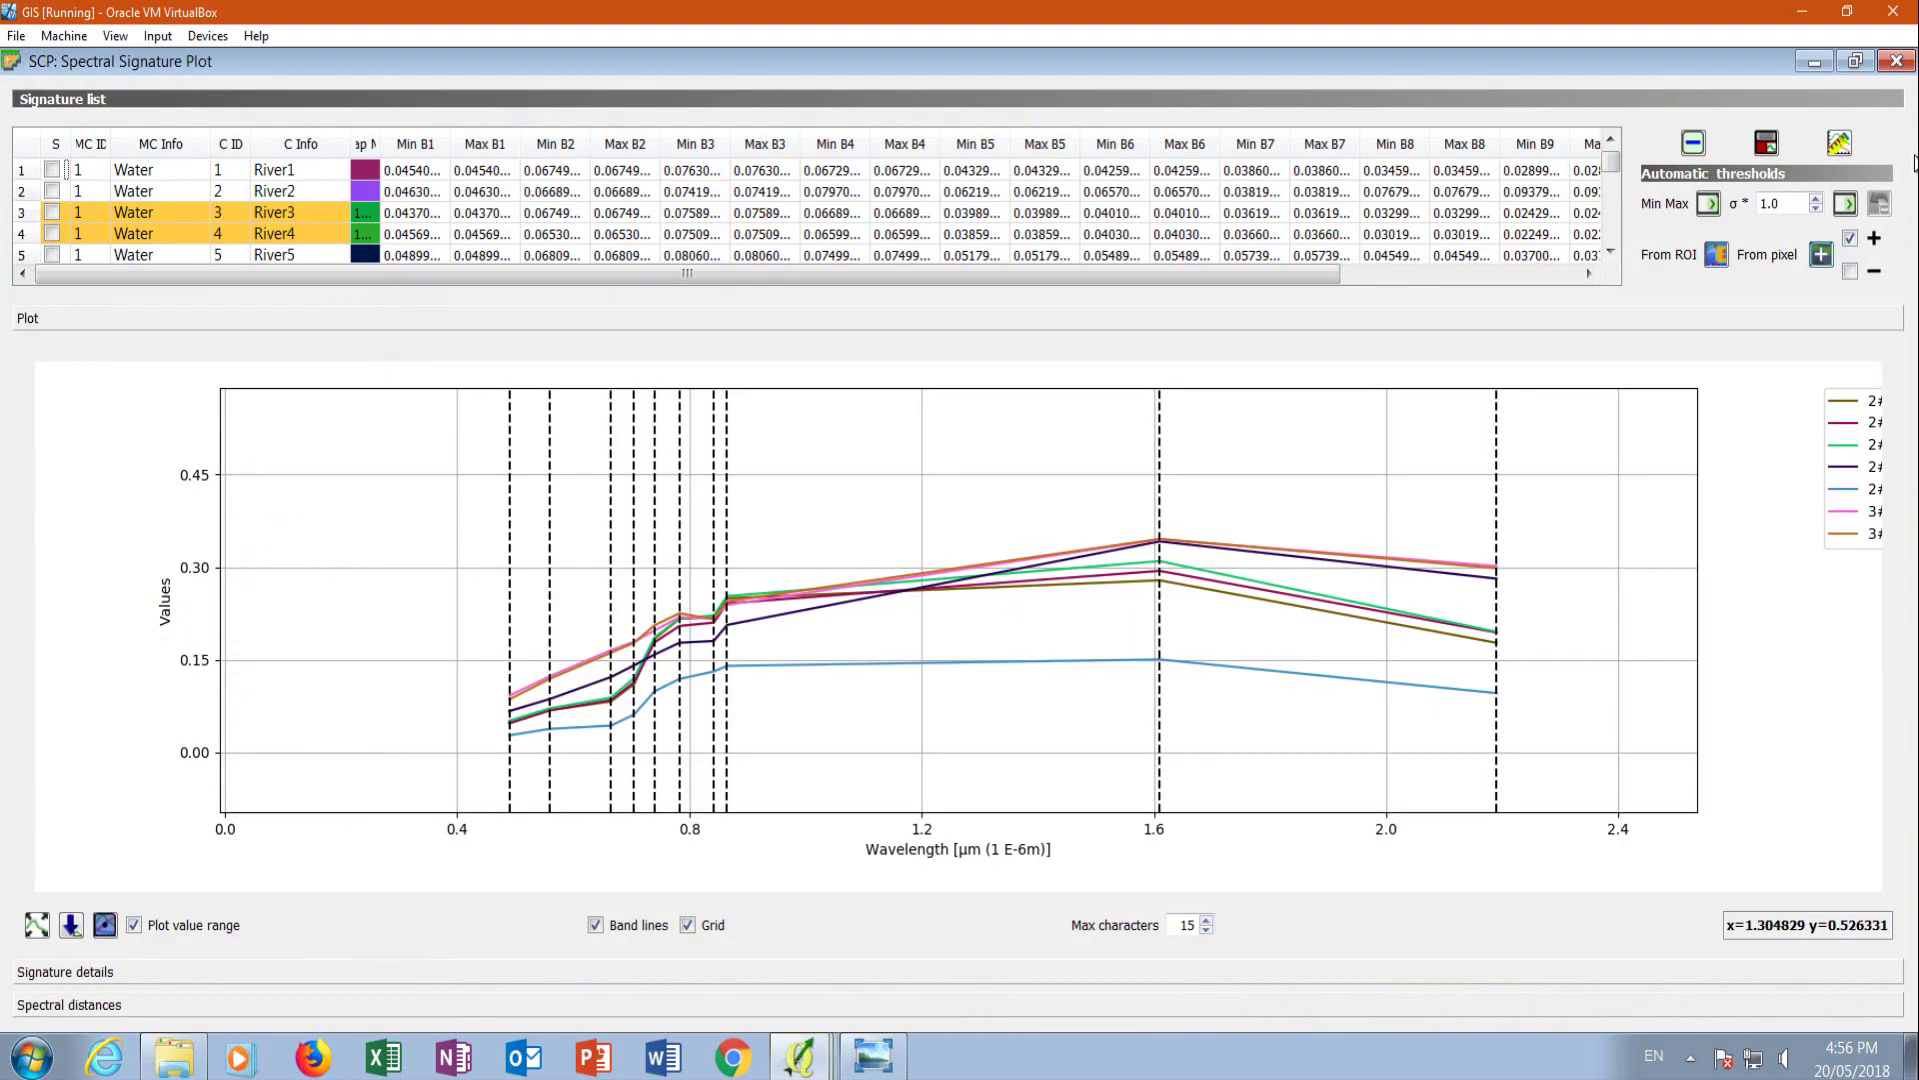
pyautogui.scroll(-4, 1600, 200)
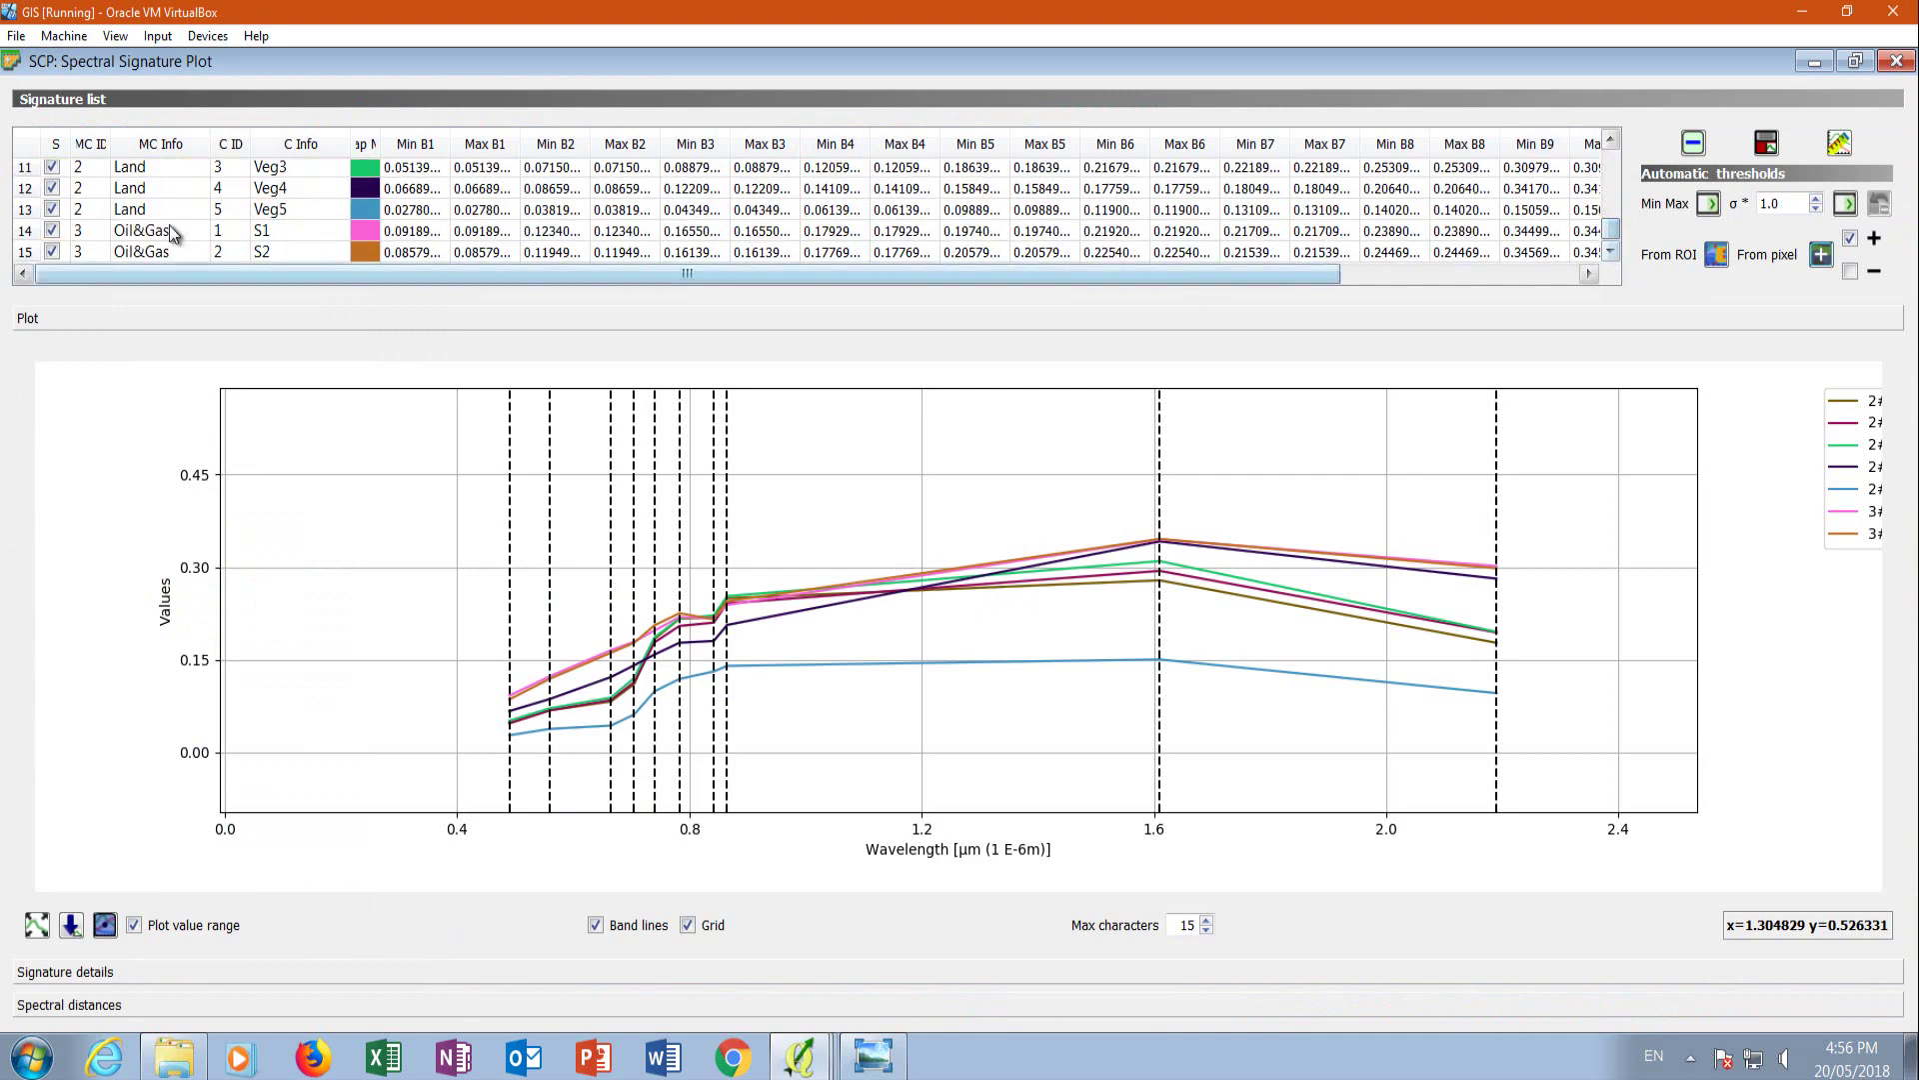
pyautogui.click(52, 252)
pyautogui.click(52, 252)
# Hide the Veg1 to Veg5 curves so that only the S1 and S2 curves are plotted.
pyautogui.click(52, 209)
pyautogui.click(52, 188)
pyautogui.click(52, 167)
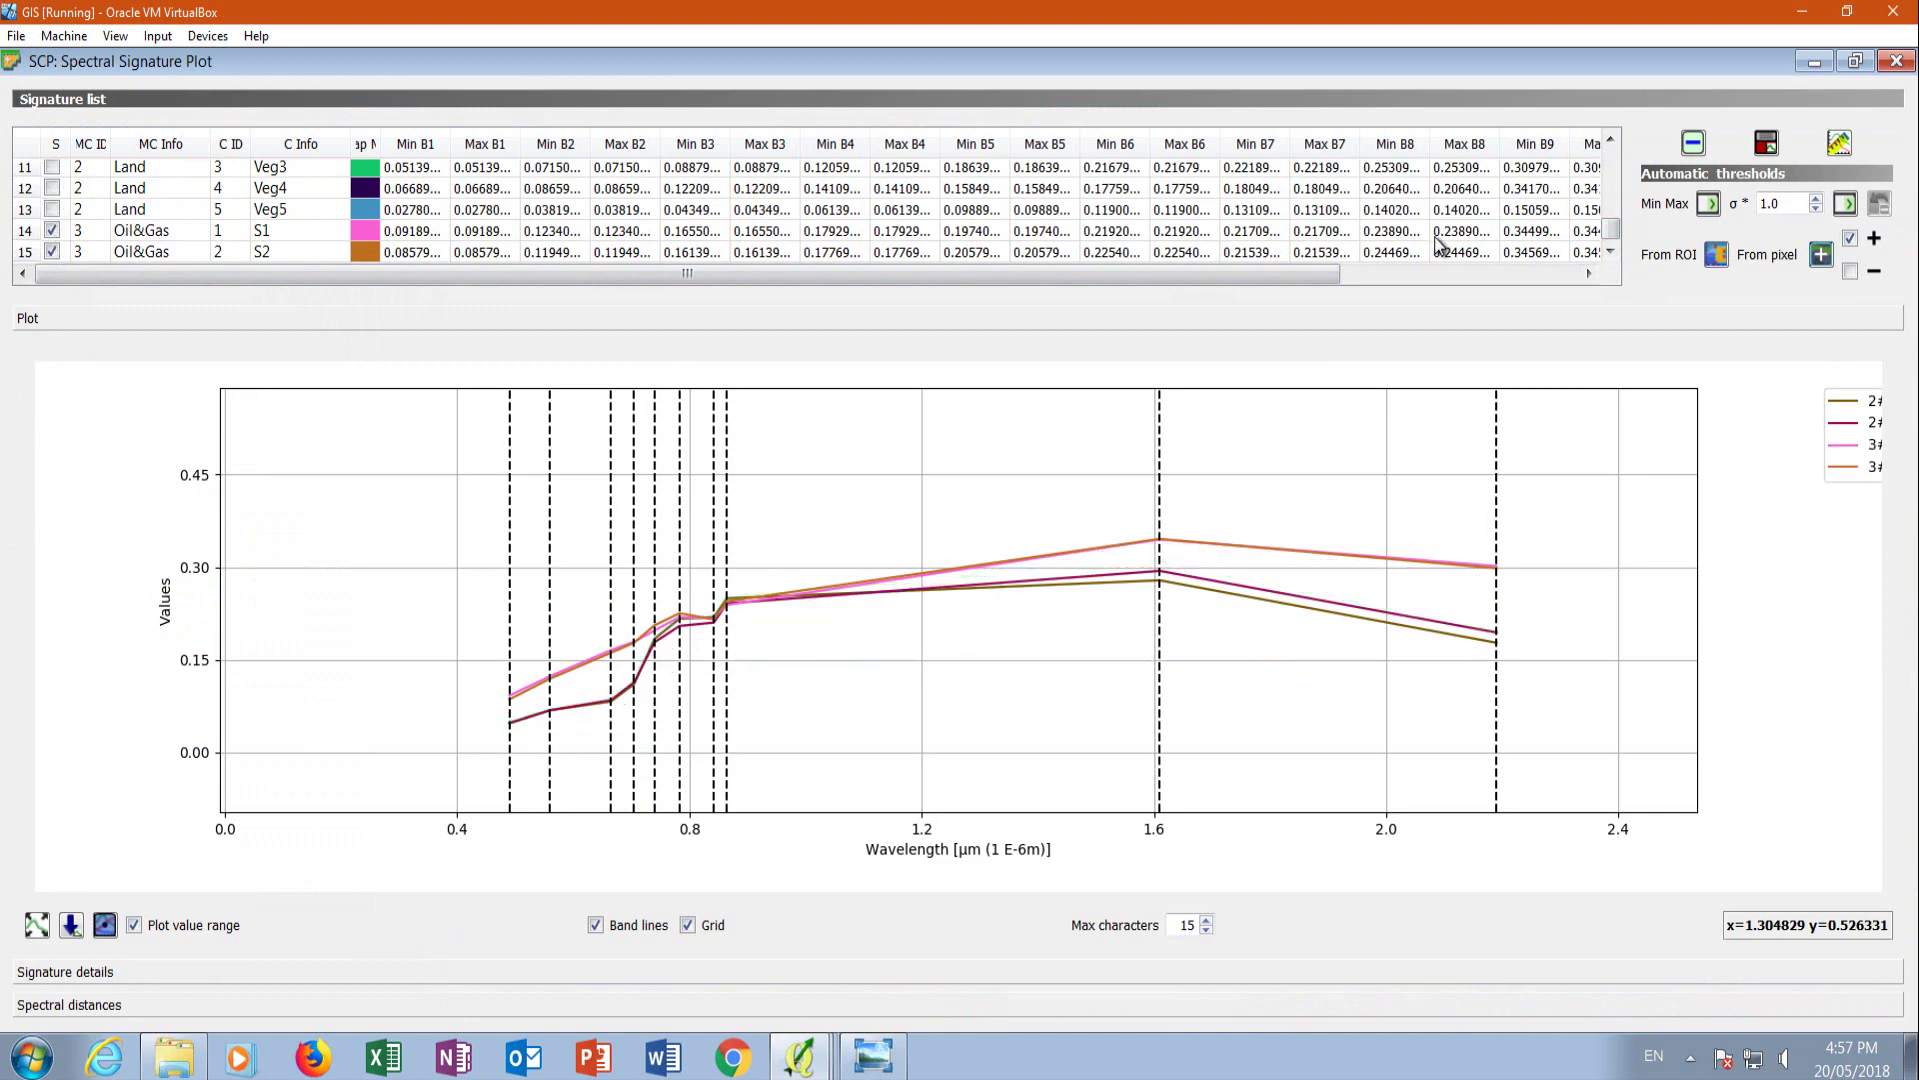
pyautogui.moveTo(1612, 234); pyautogui.dragTo(1613, 213)
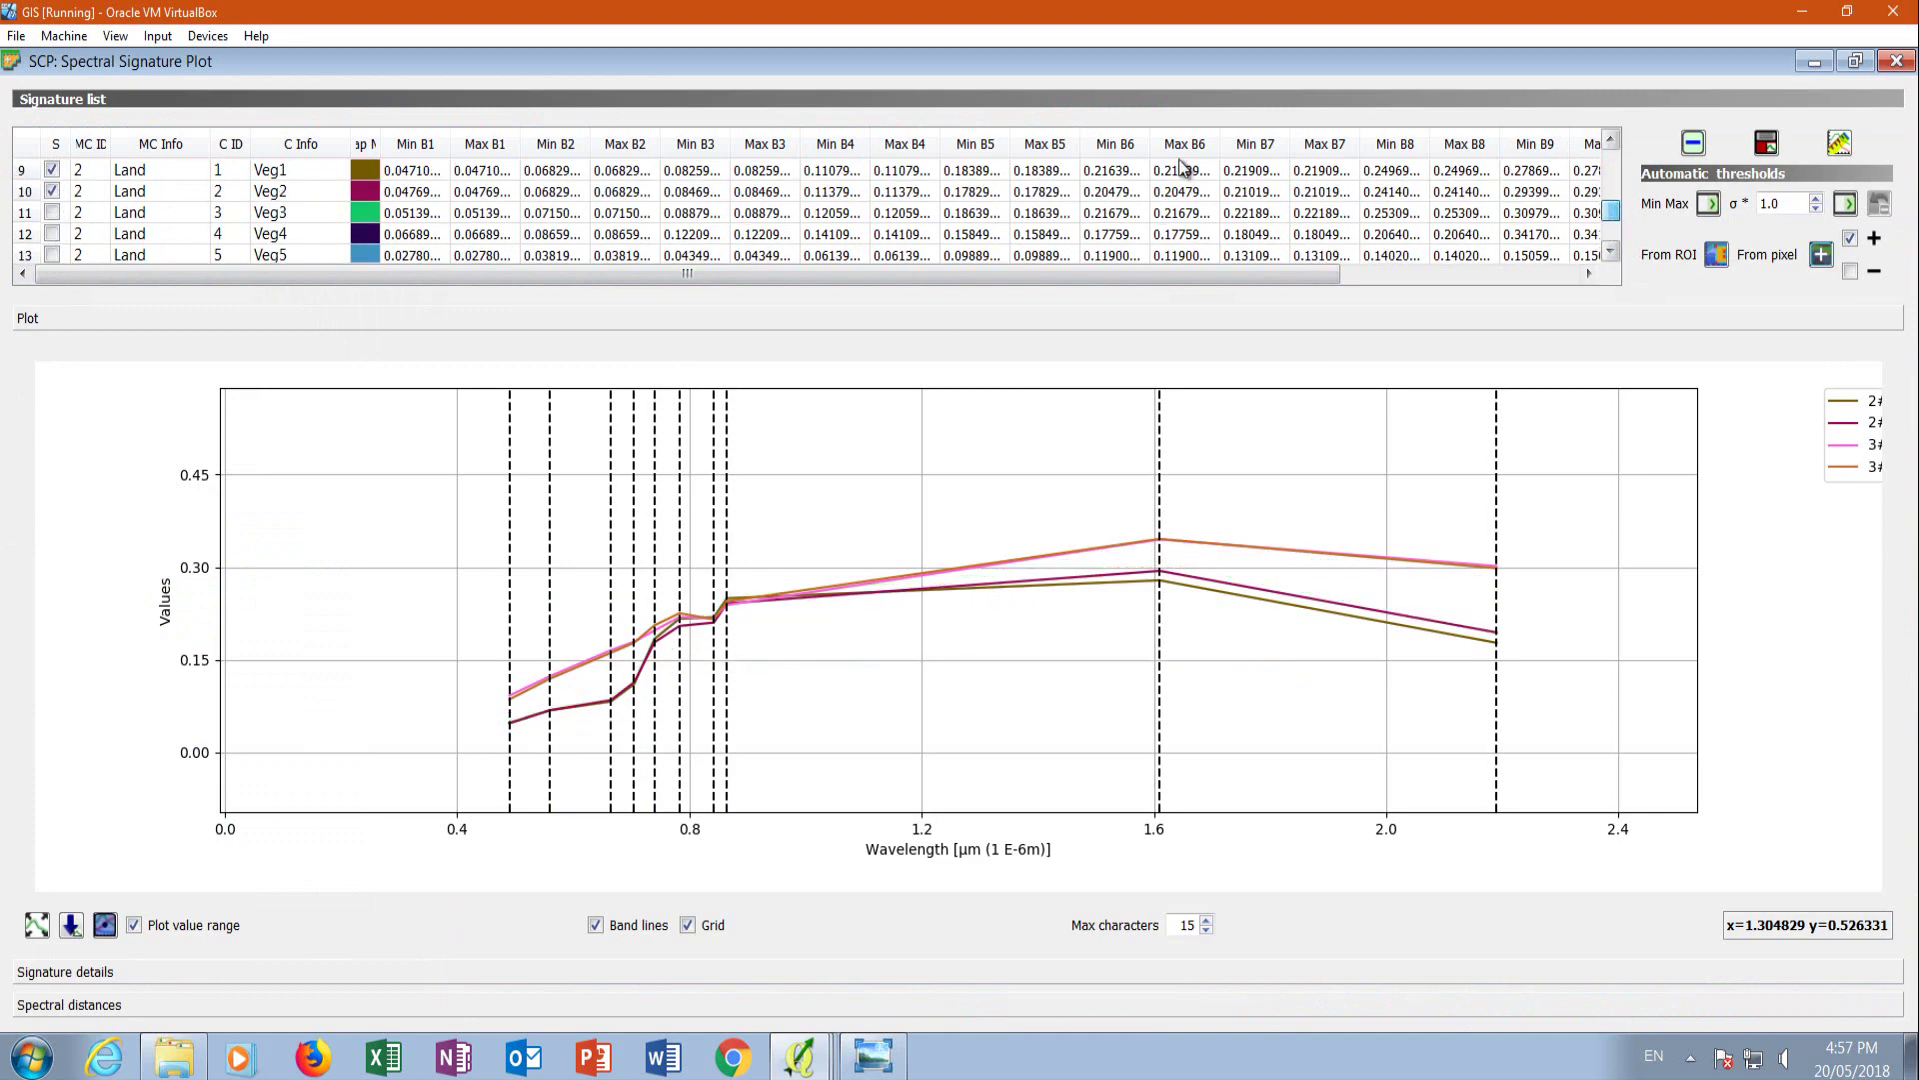
pyautogui.click(52, 191)
pyautogui.click(52, 170)
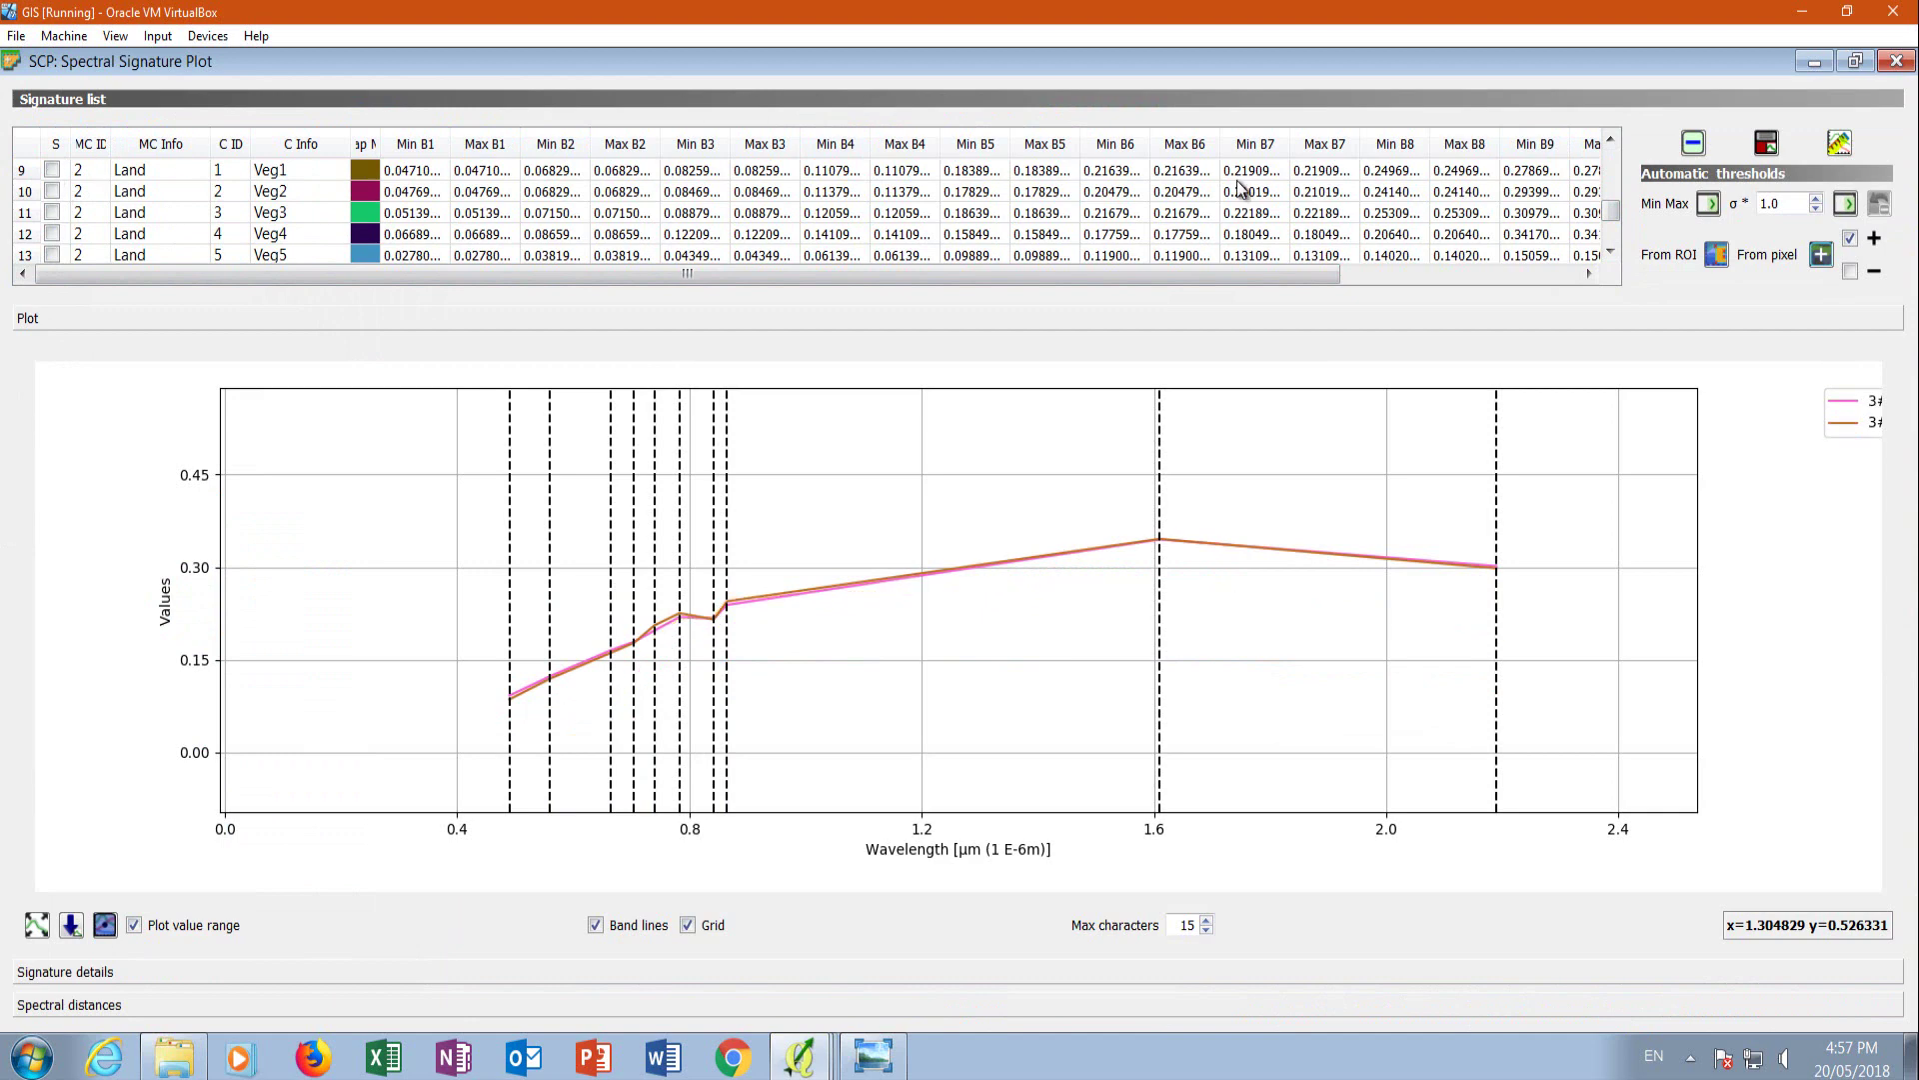
# Show the Veg4 curve beside the Oil&Gas curves and toggle S1 off and on to compare them.
pyautogui.moveTo(1616, 232); pyautogui.dragTo(1616, 242)
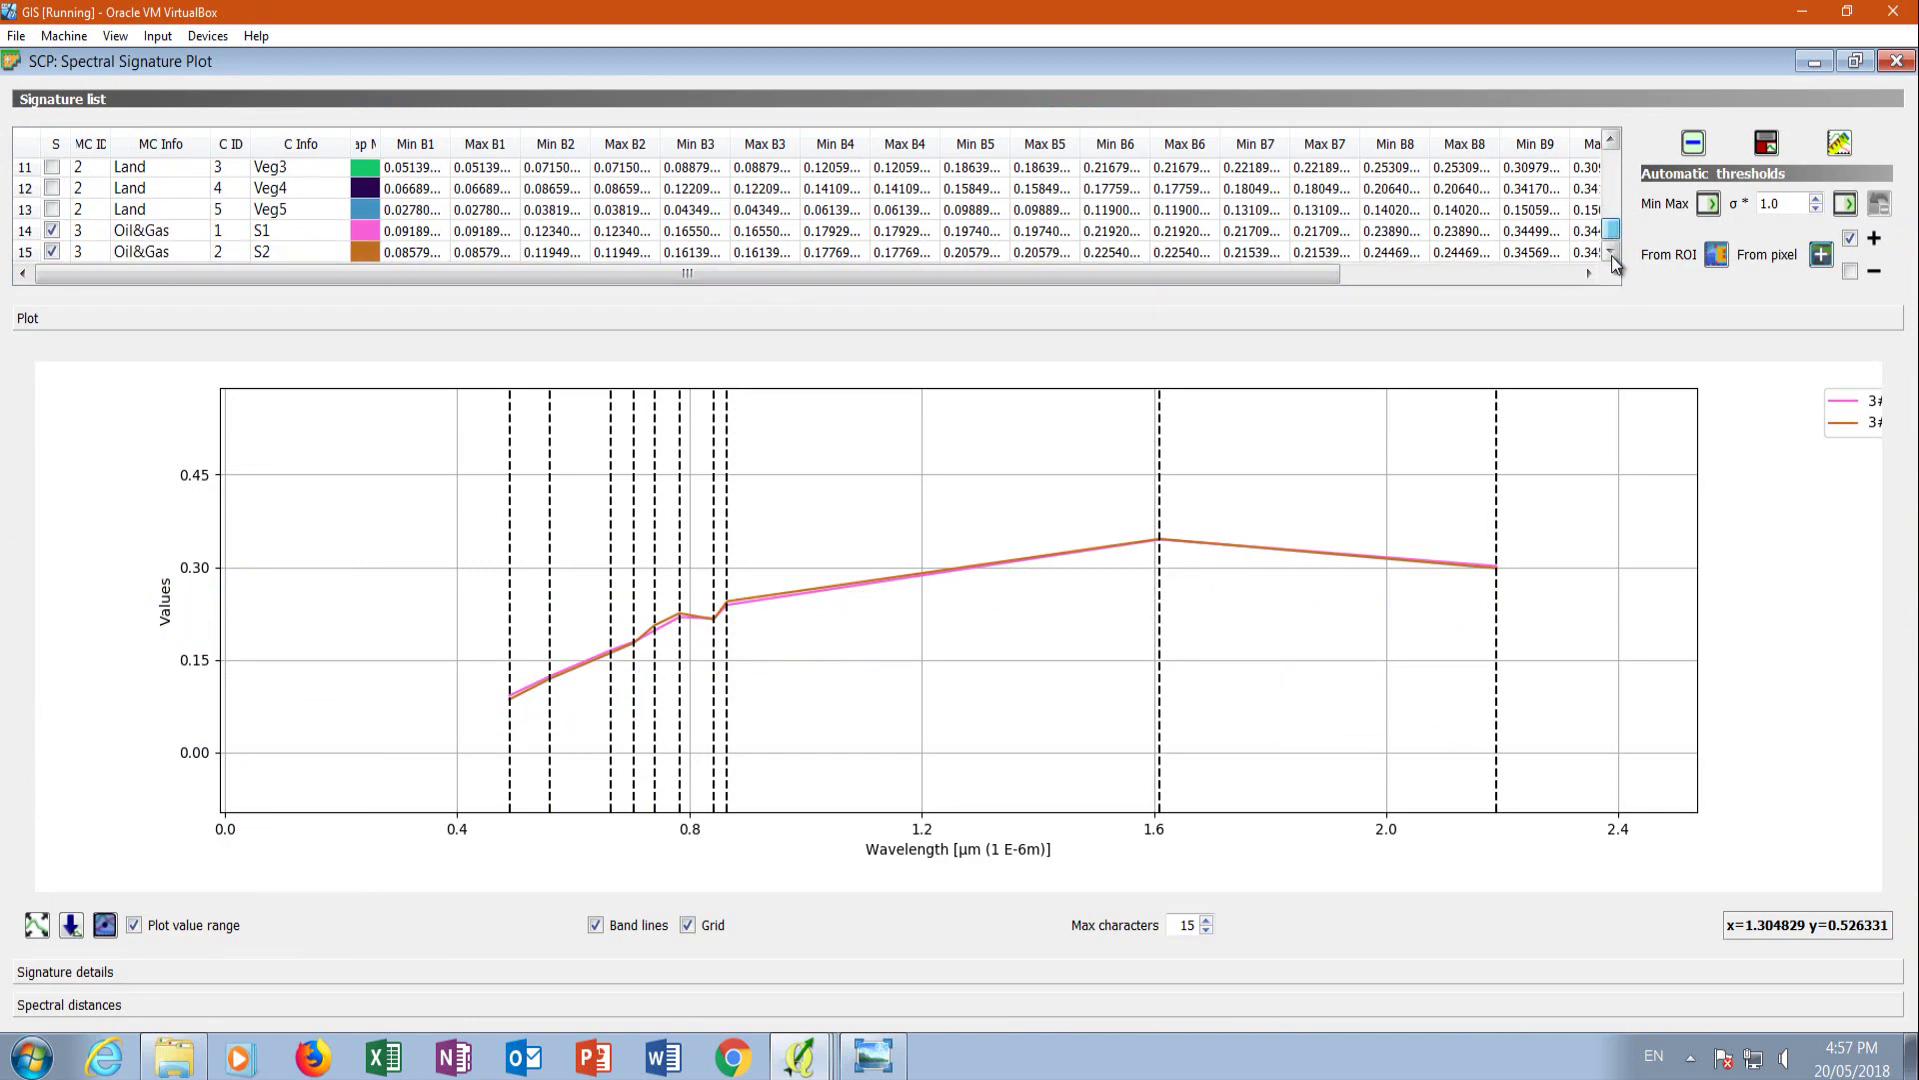
pyautogui.click(52, 188)
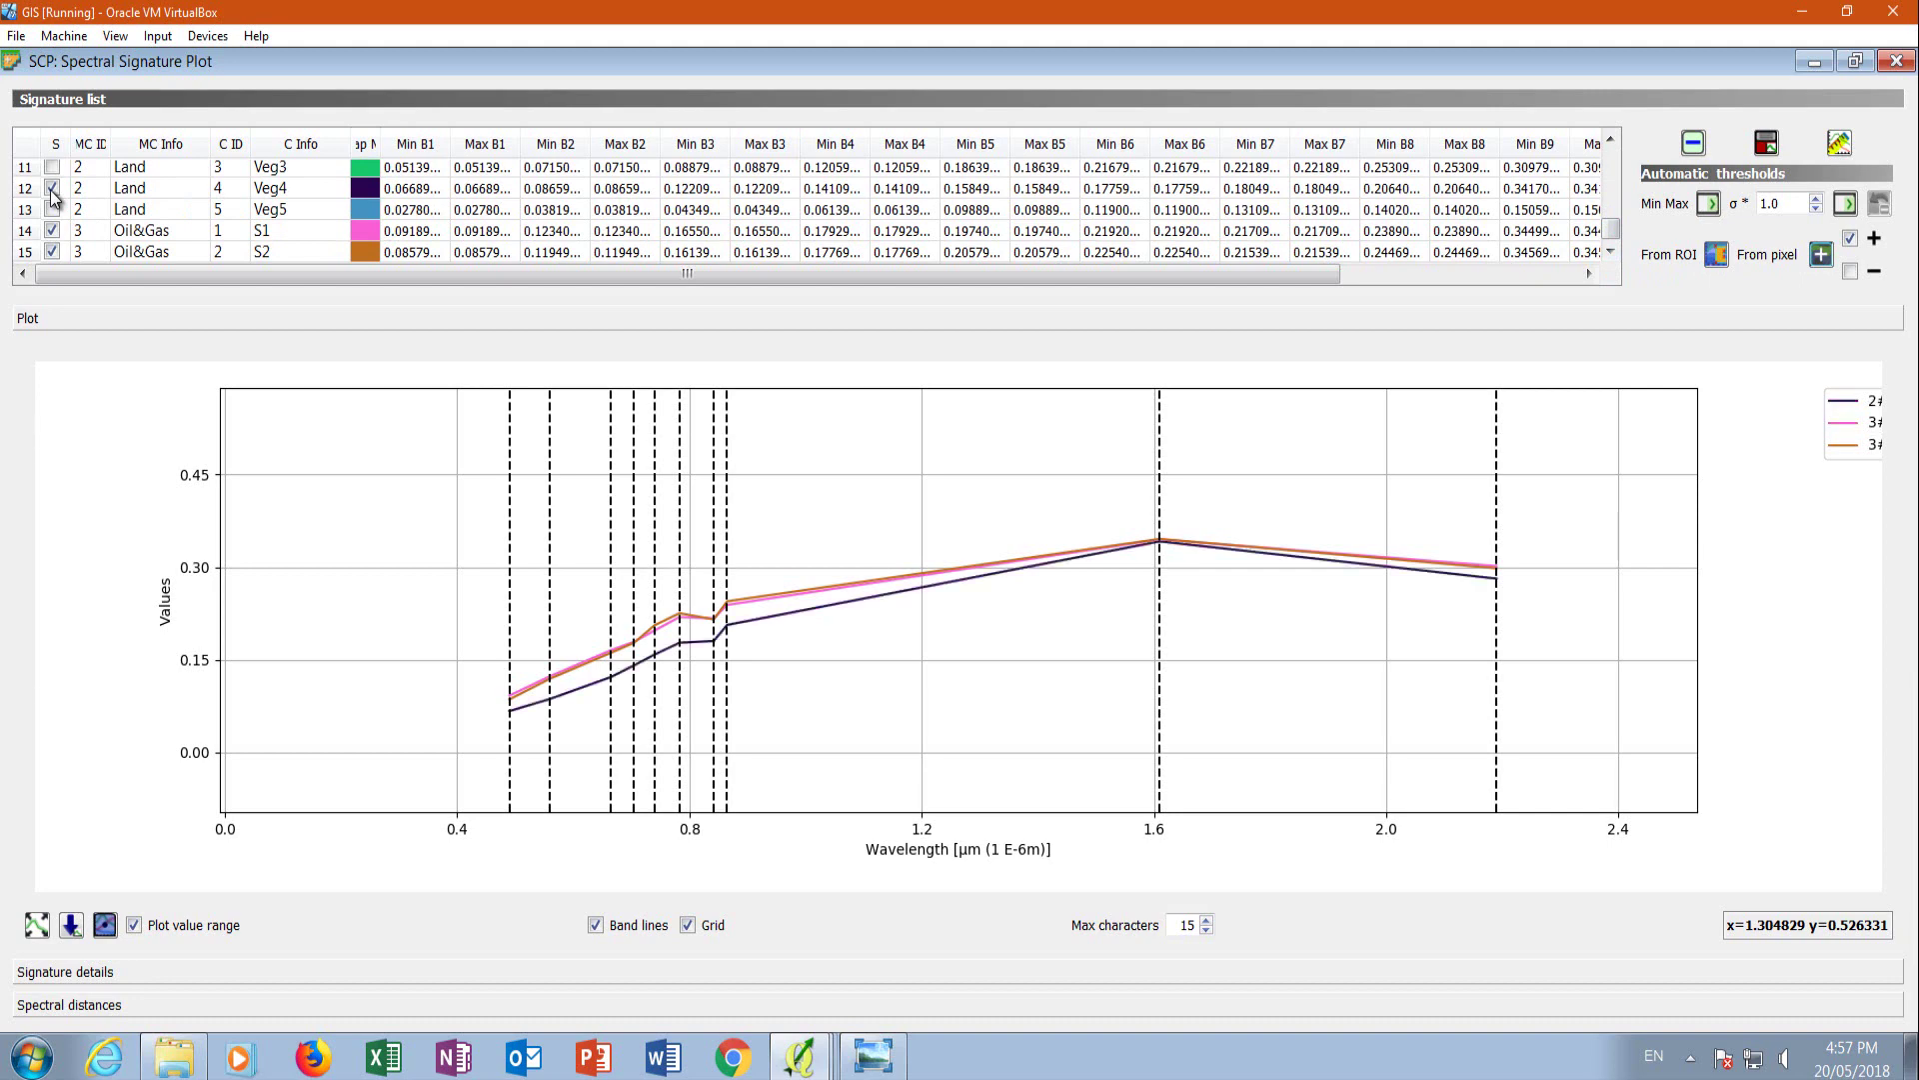
pyautogui.click(52, 231)
pyautogui.click(52, 232)
# Show the River1 curve briefly for comparison with Veg4, S1 and S2, and hide it again.
pyautogui.moveTo(1616, 230)
pyautogui.mouseDown()
pyautogui.moveTo(1611, 150)
pyautogui.moveTo(1572, 148)
pyautogui.mouseUp()
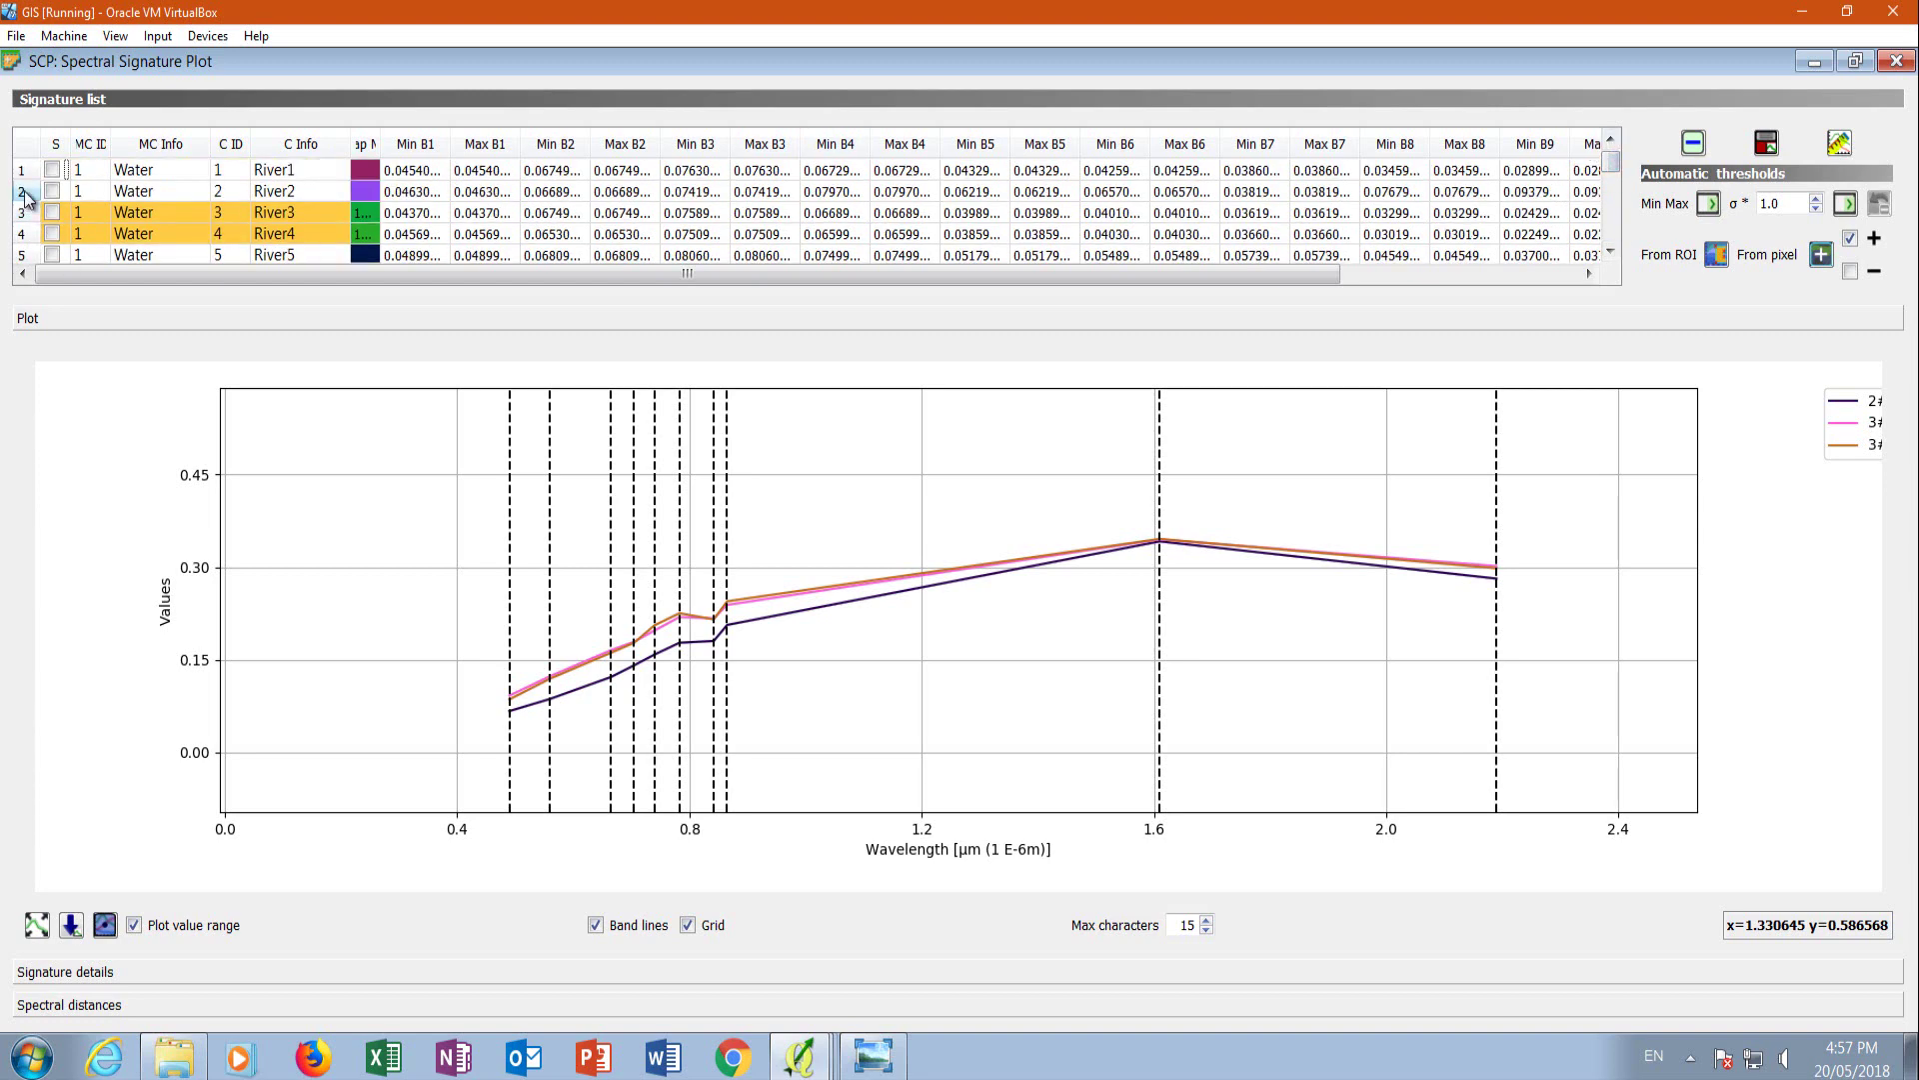
pyautogui.click(52, 170)
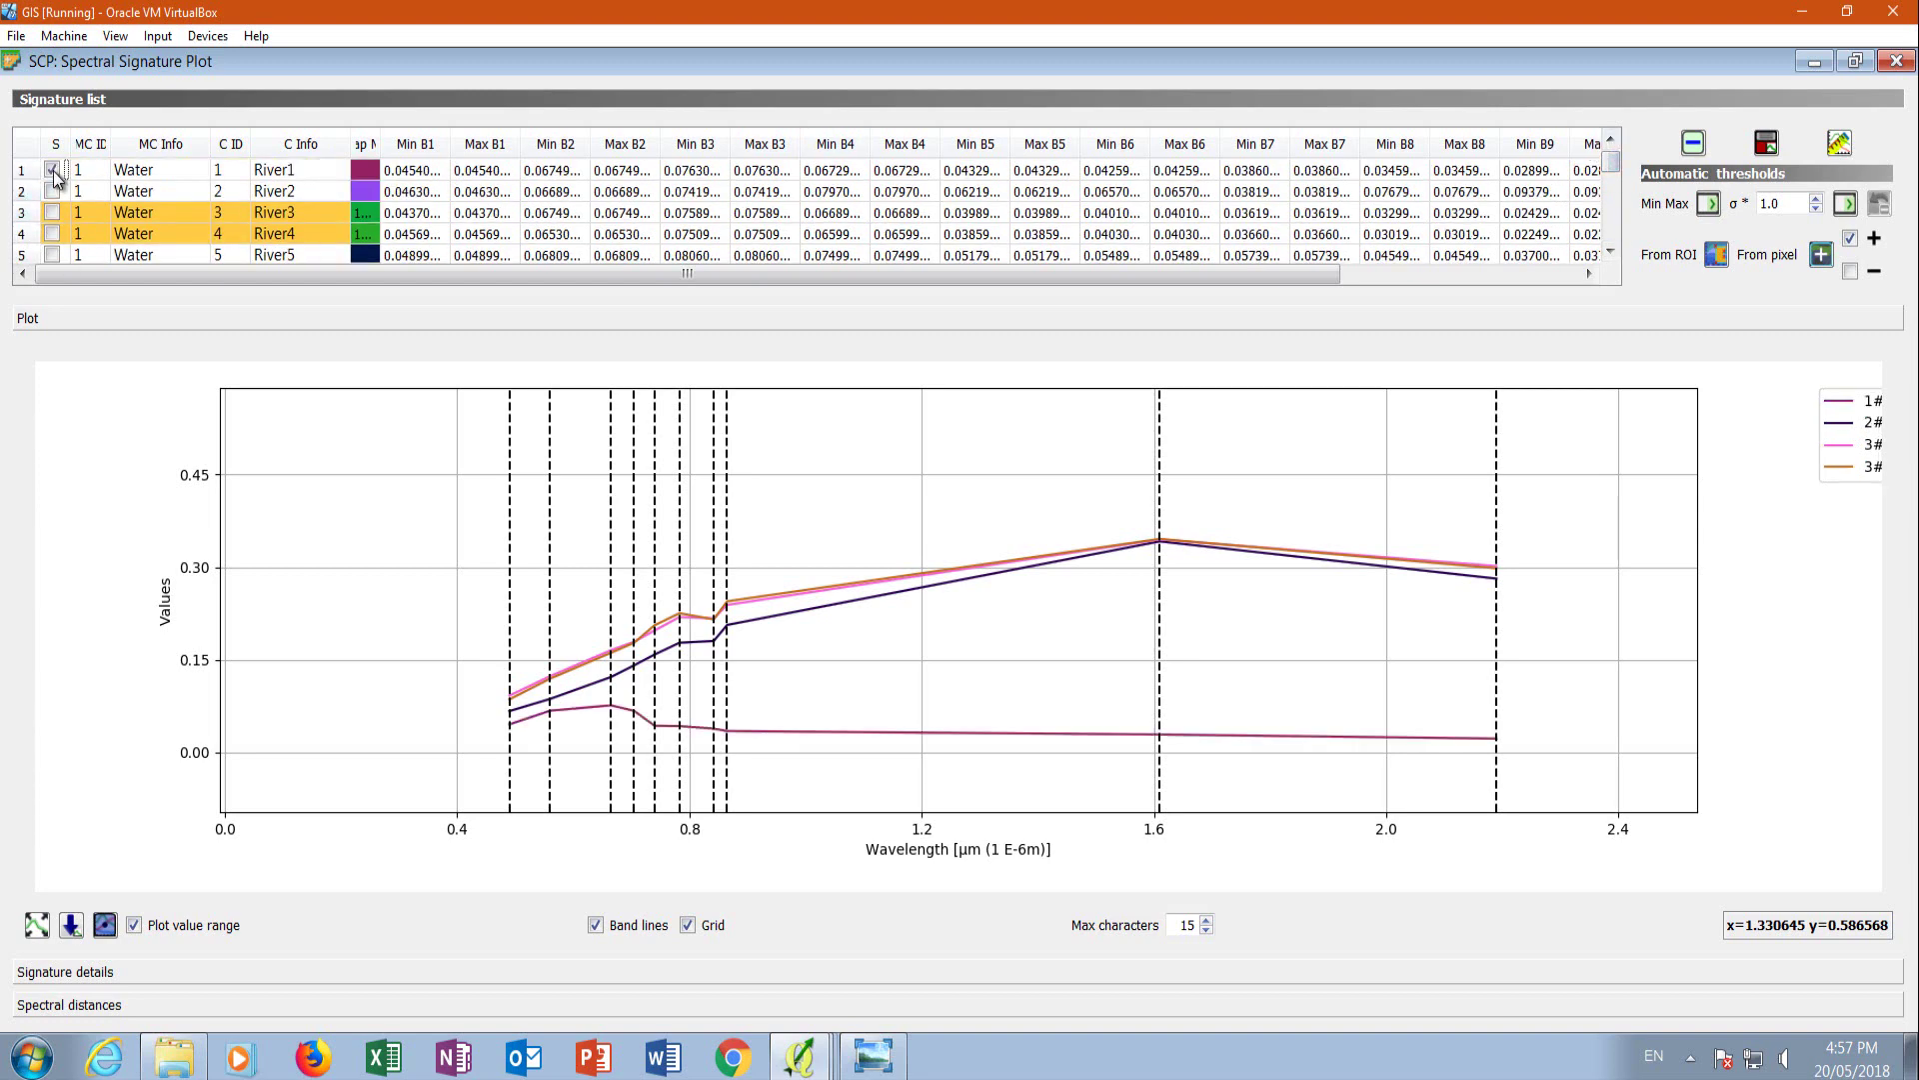
pyautogui.click(52, 171)
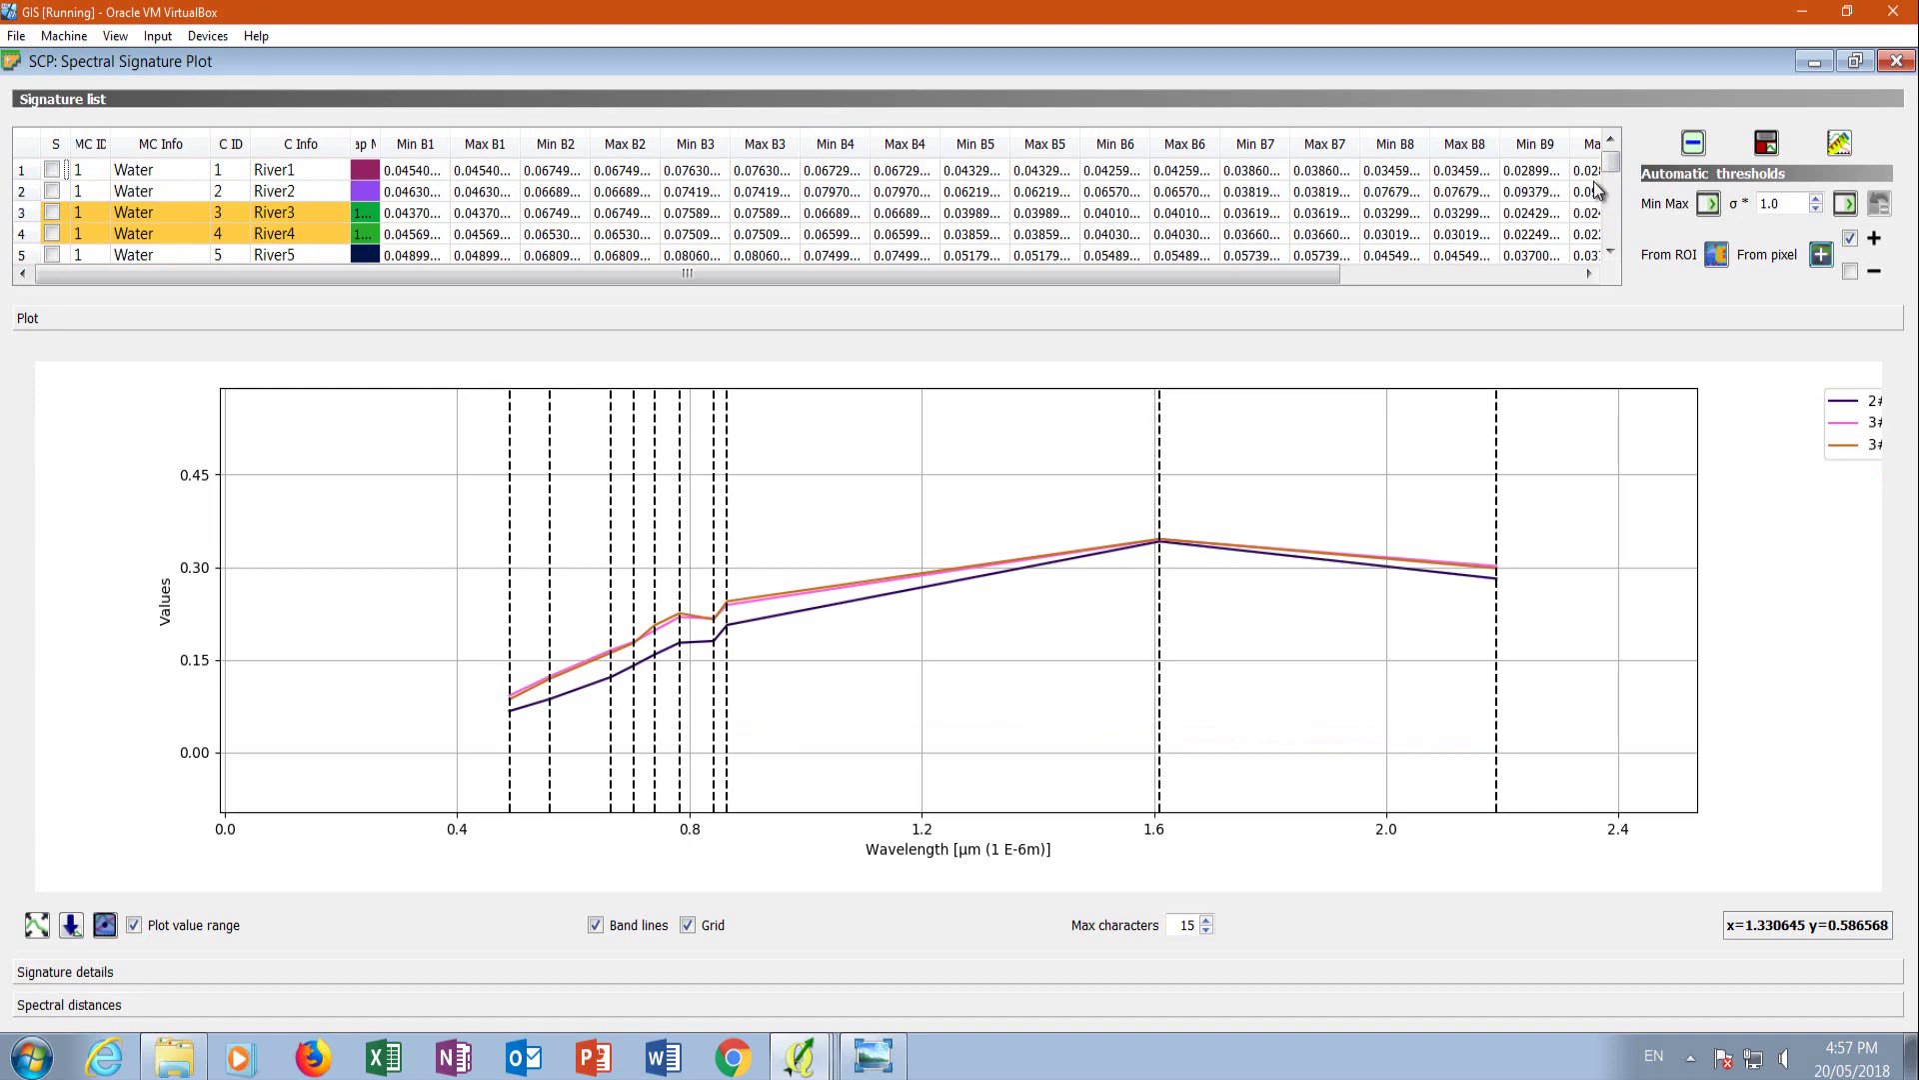
# Show the Veg1 curve briefly for comparison with Veg4, S1 and S2, and hide it again.
pyautogui.scroll(-6, 1609, 170)
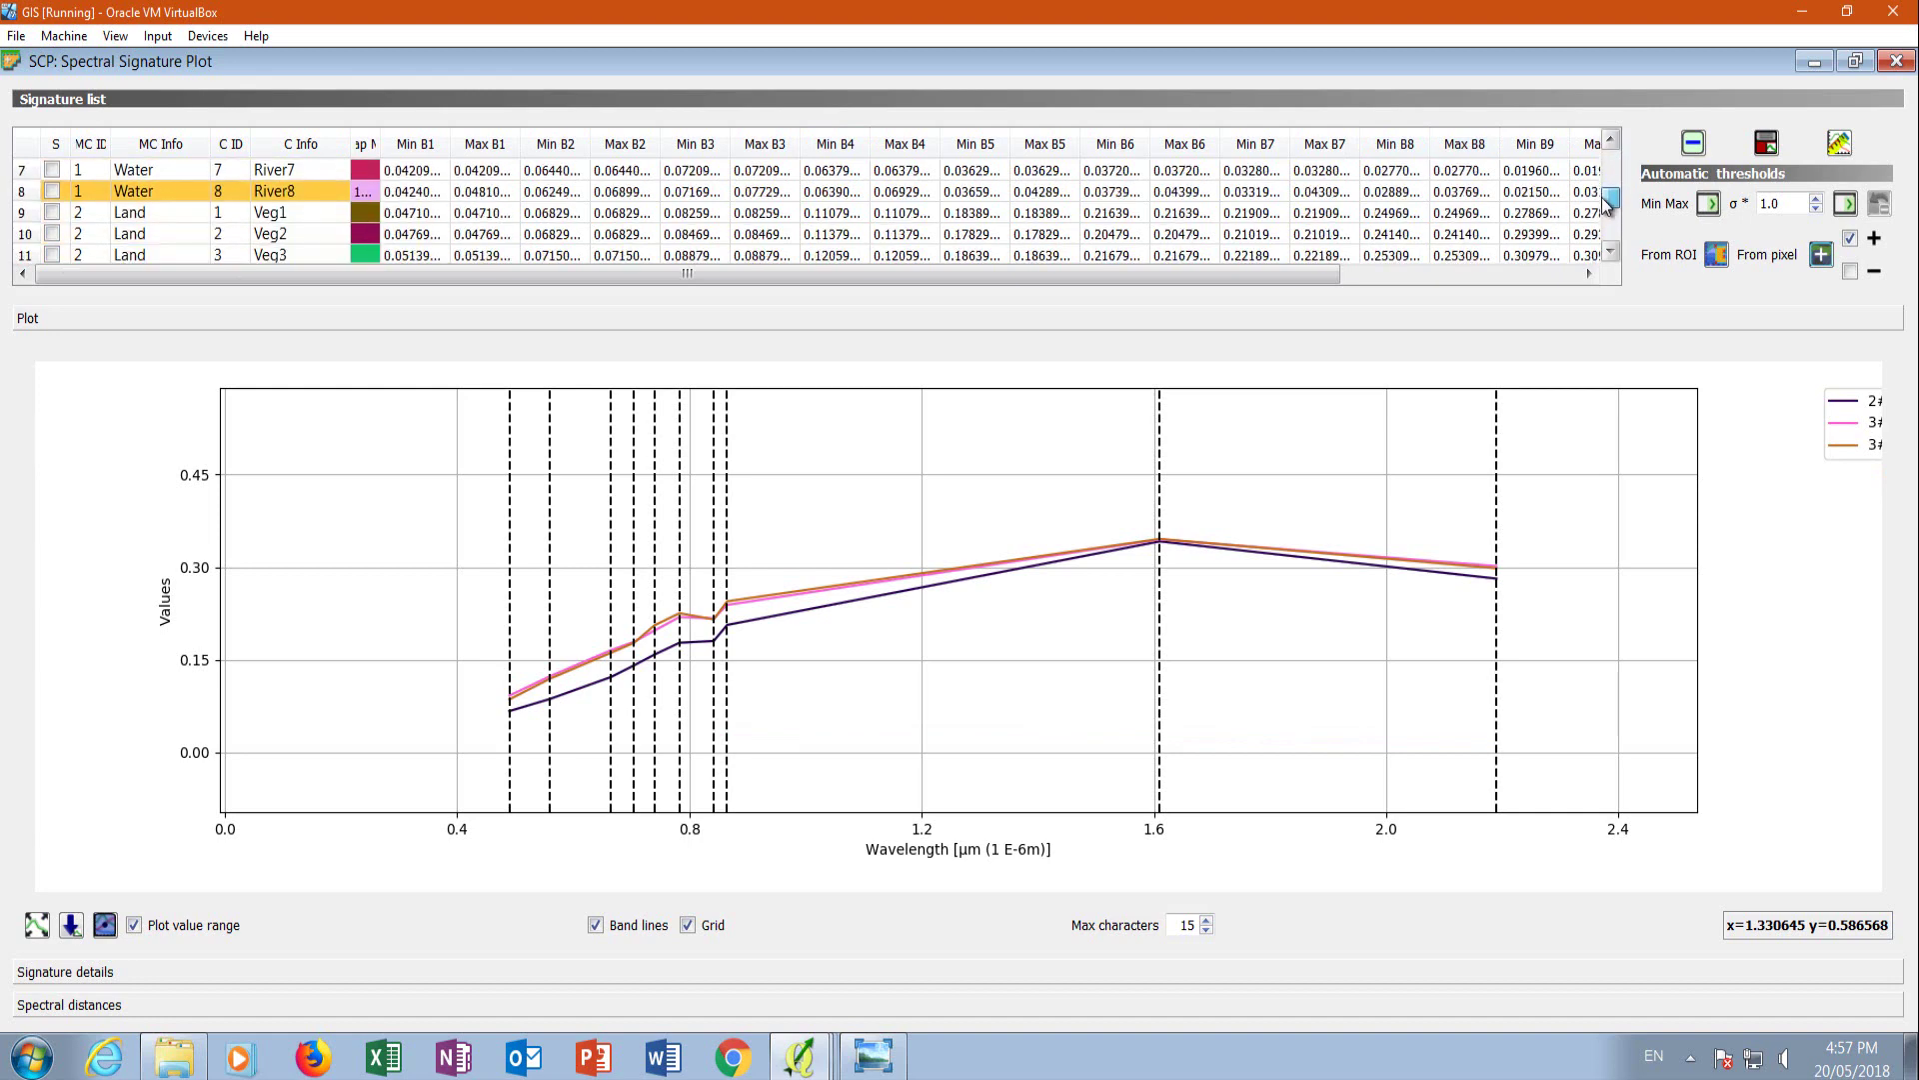
pyautogui.click(52, 212)
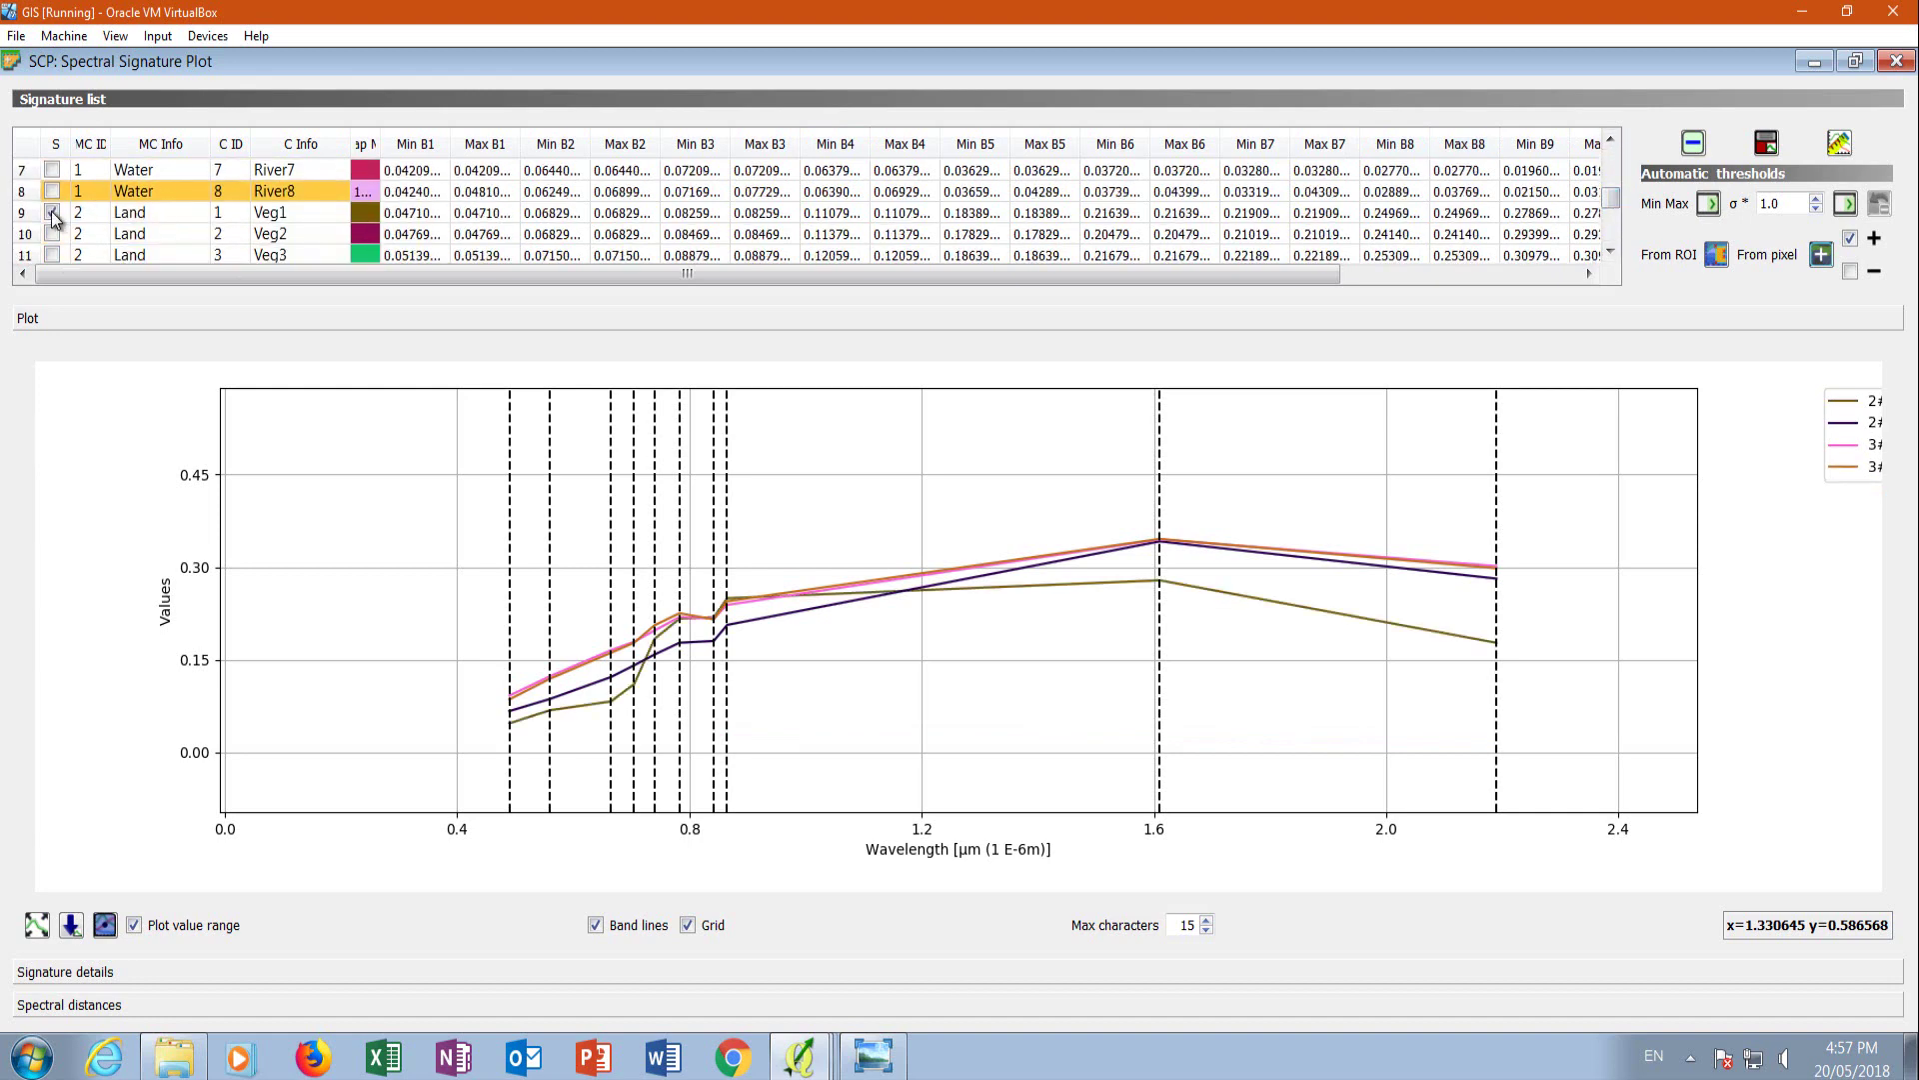
pyautogui.click(52, 213)
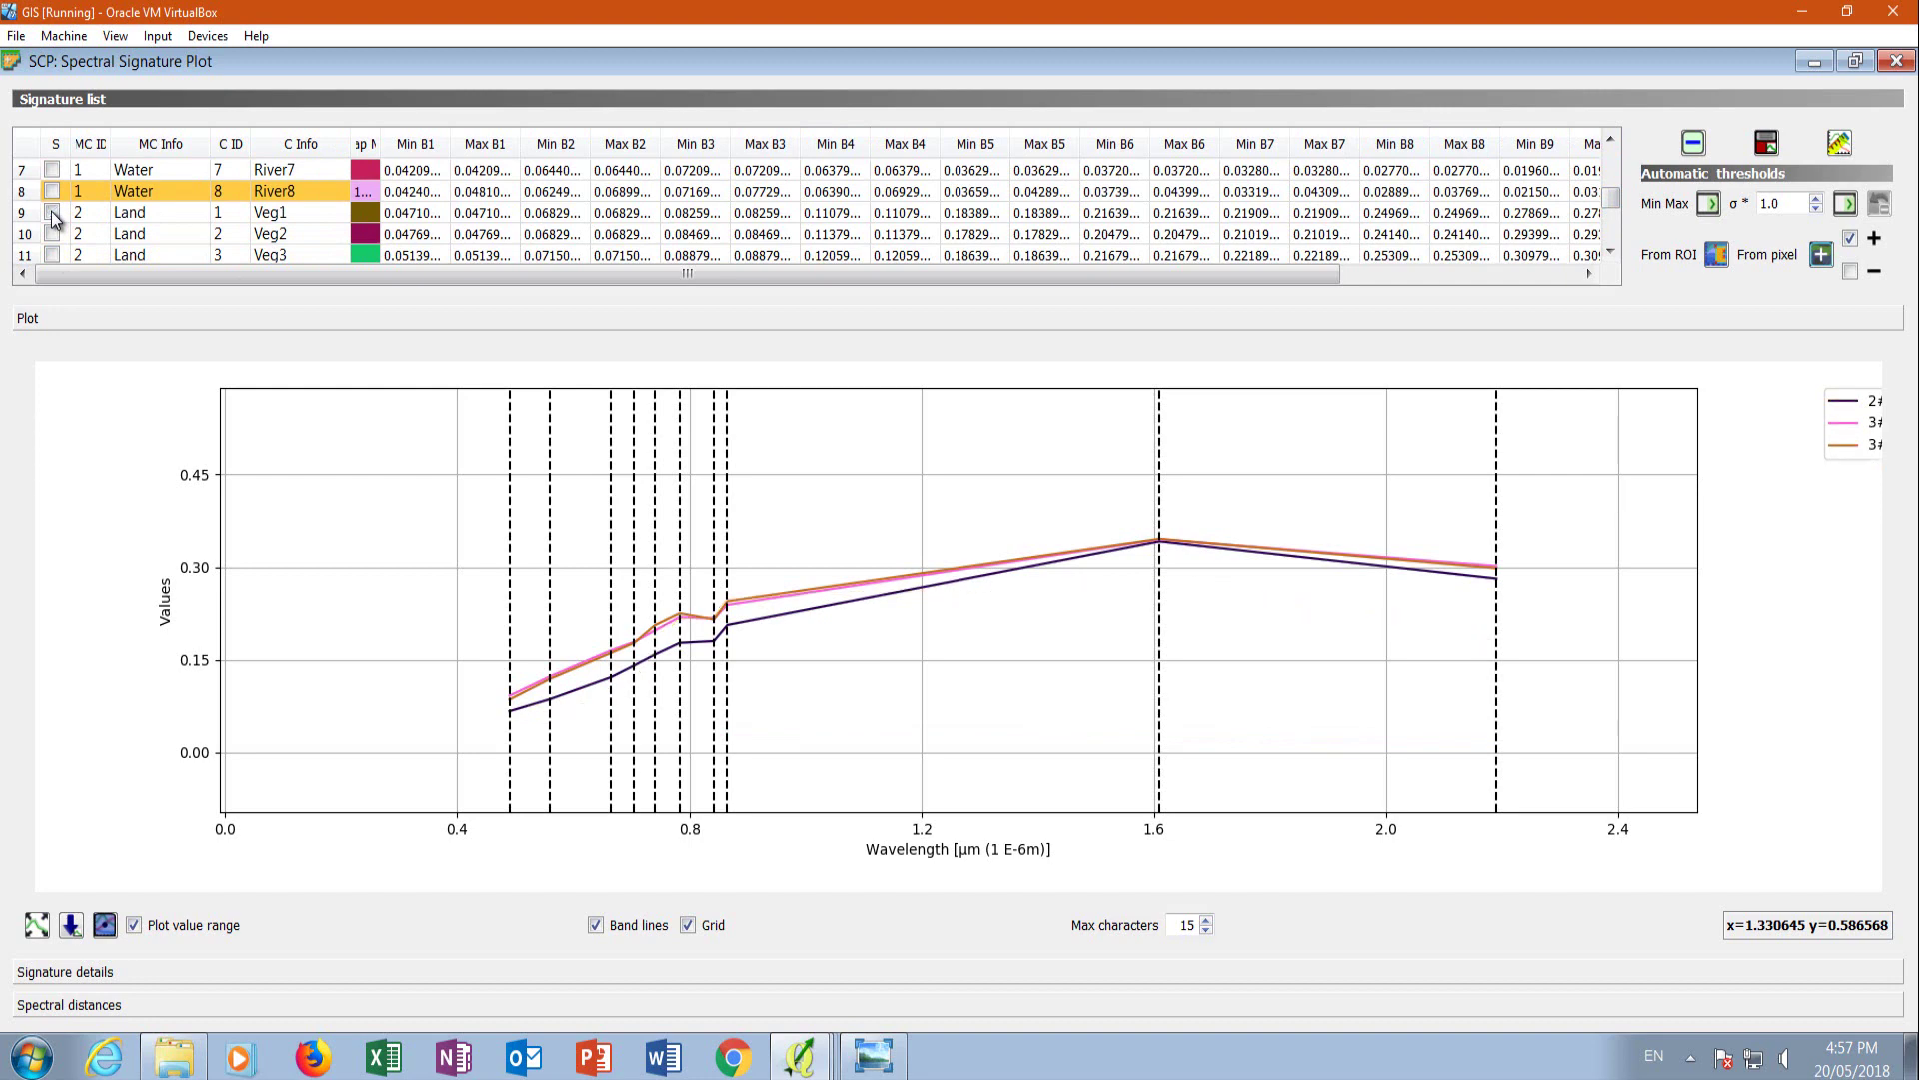